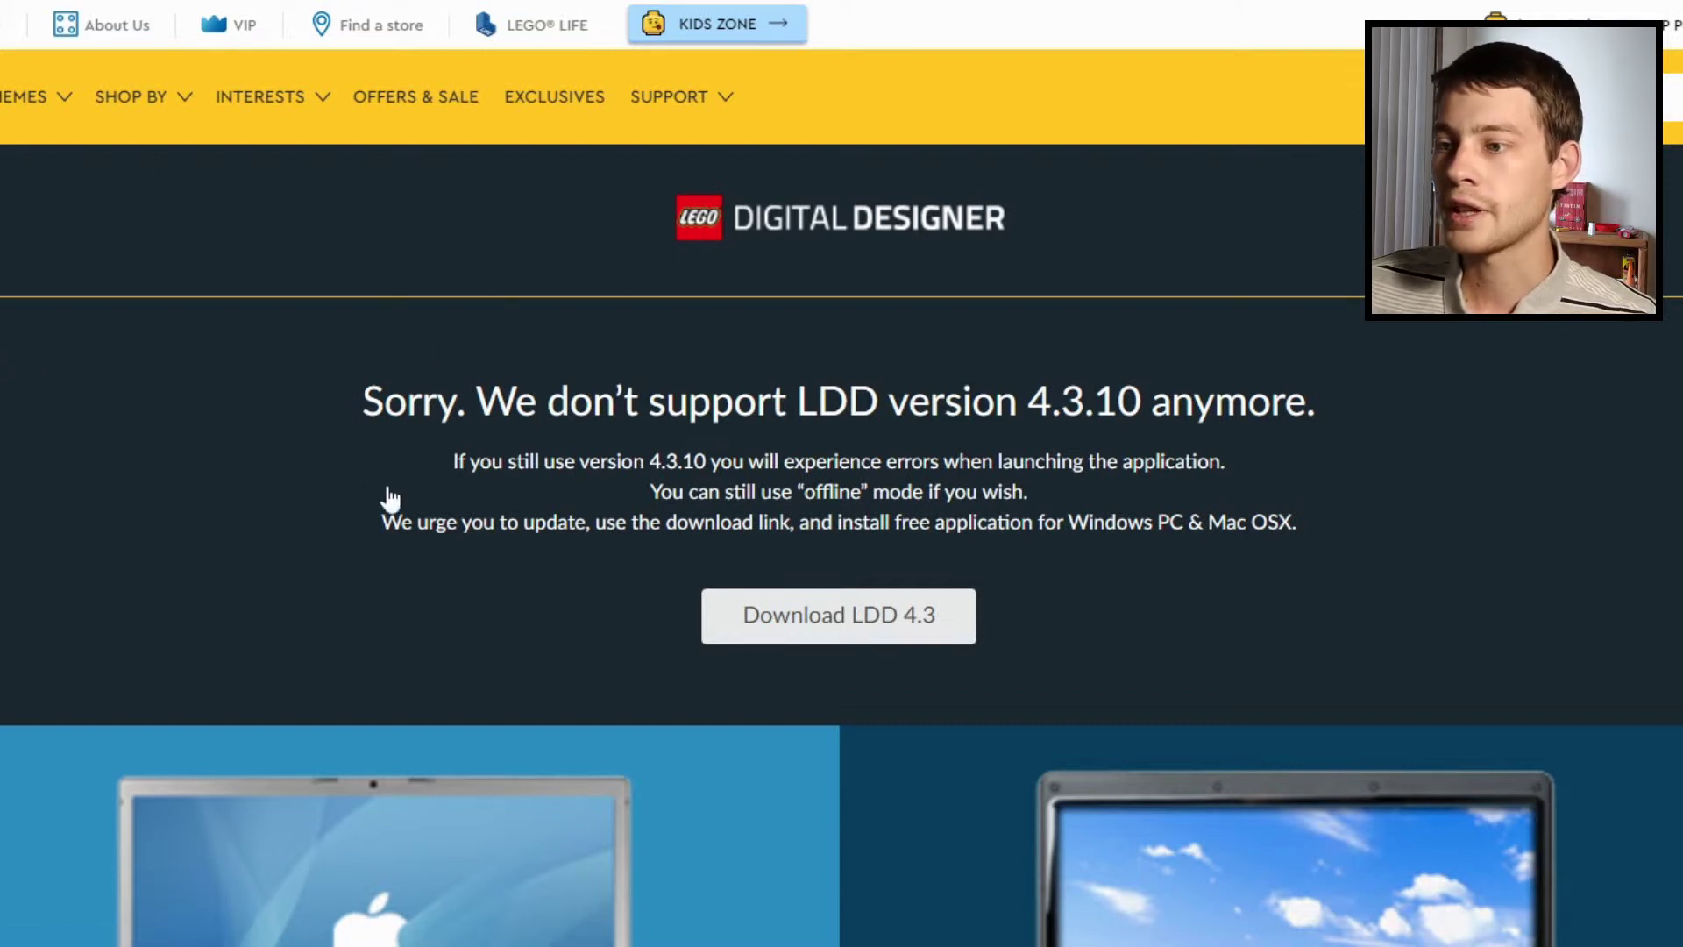
Step: Examine the LEGO Digital Designer 4.3 download page, including the Mac and Windows system requirements and download options
scroll(357, 481, down, 3)
click(734, 383)
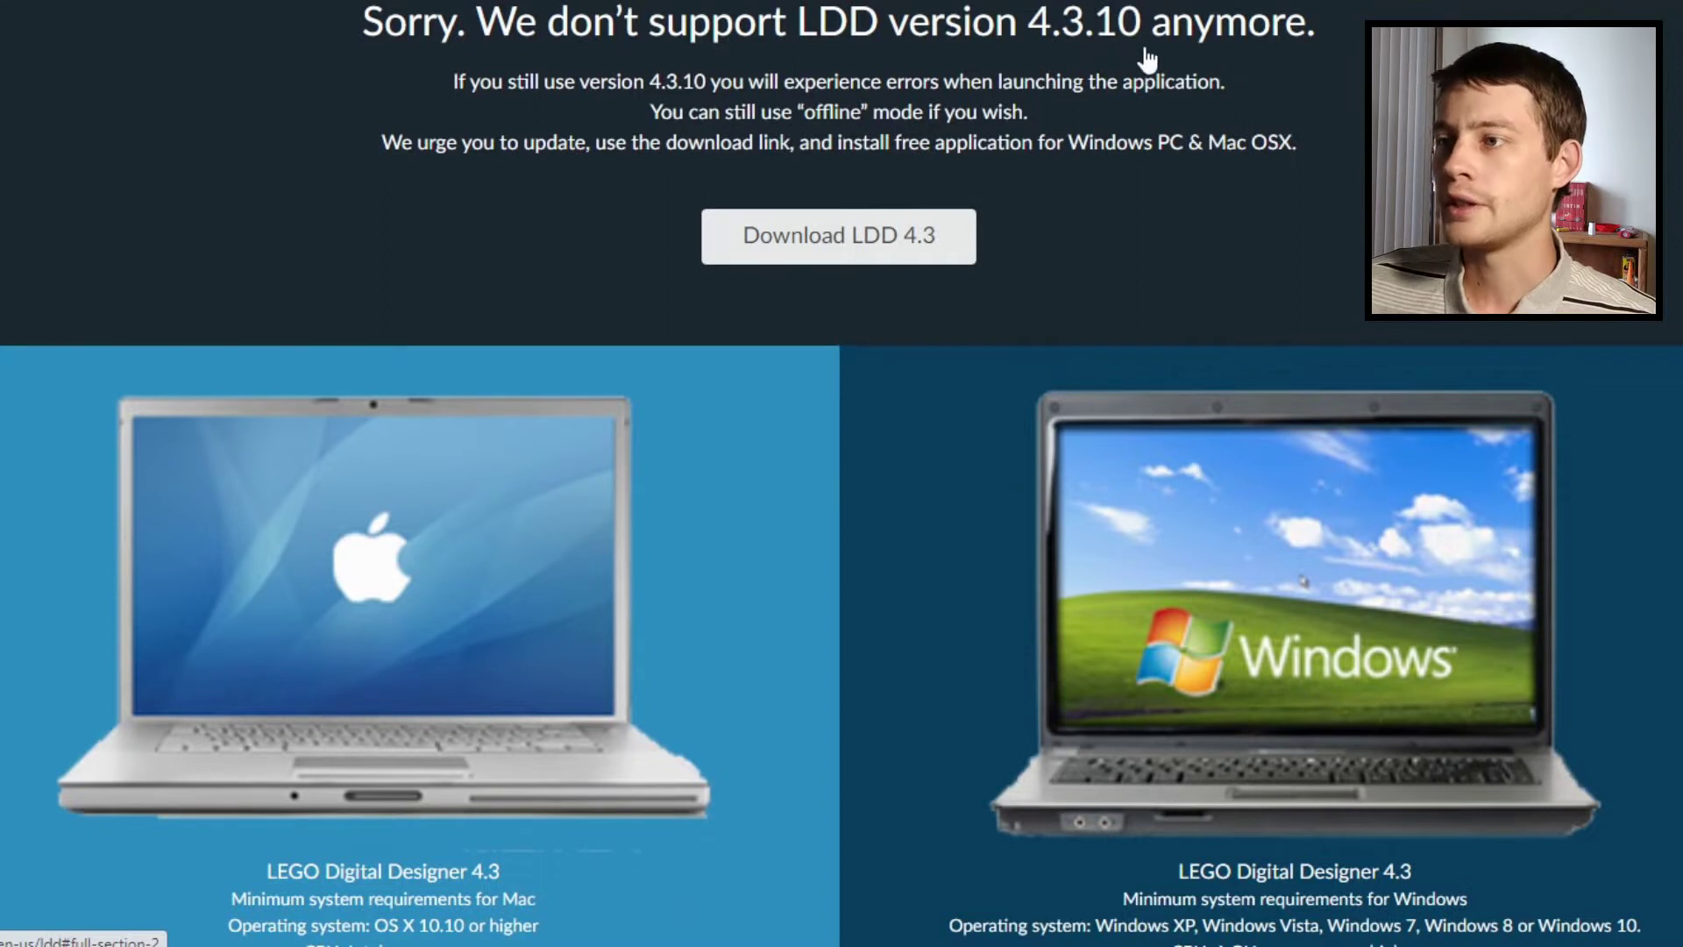
scroll(1115, 50, up, 4)
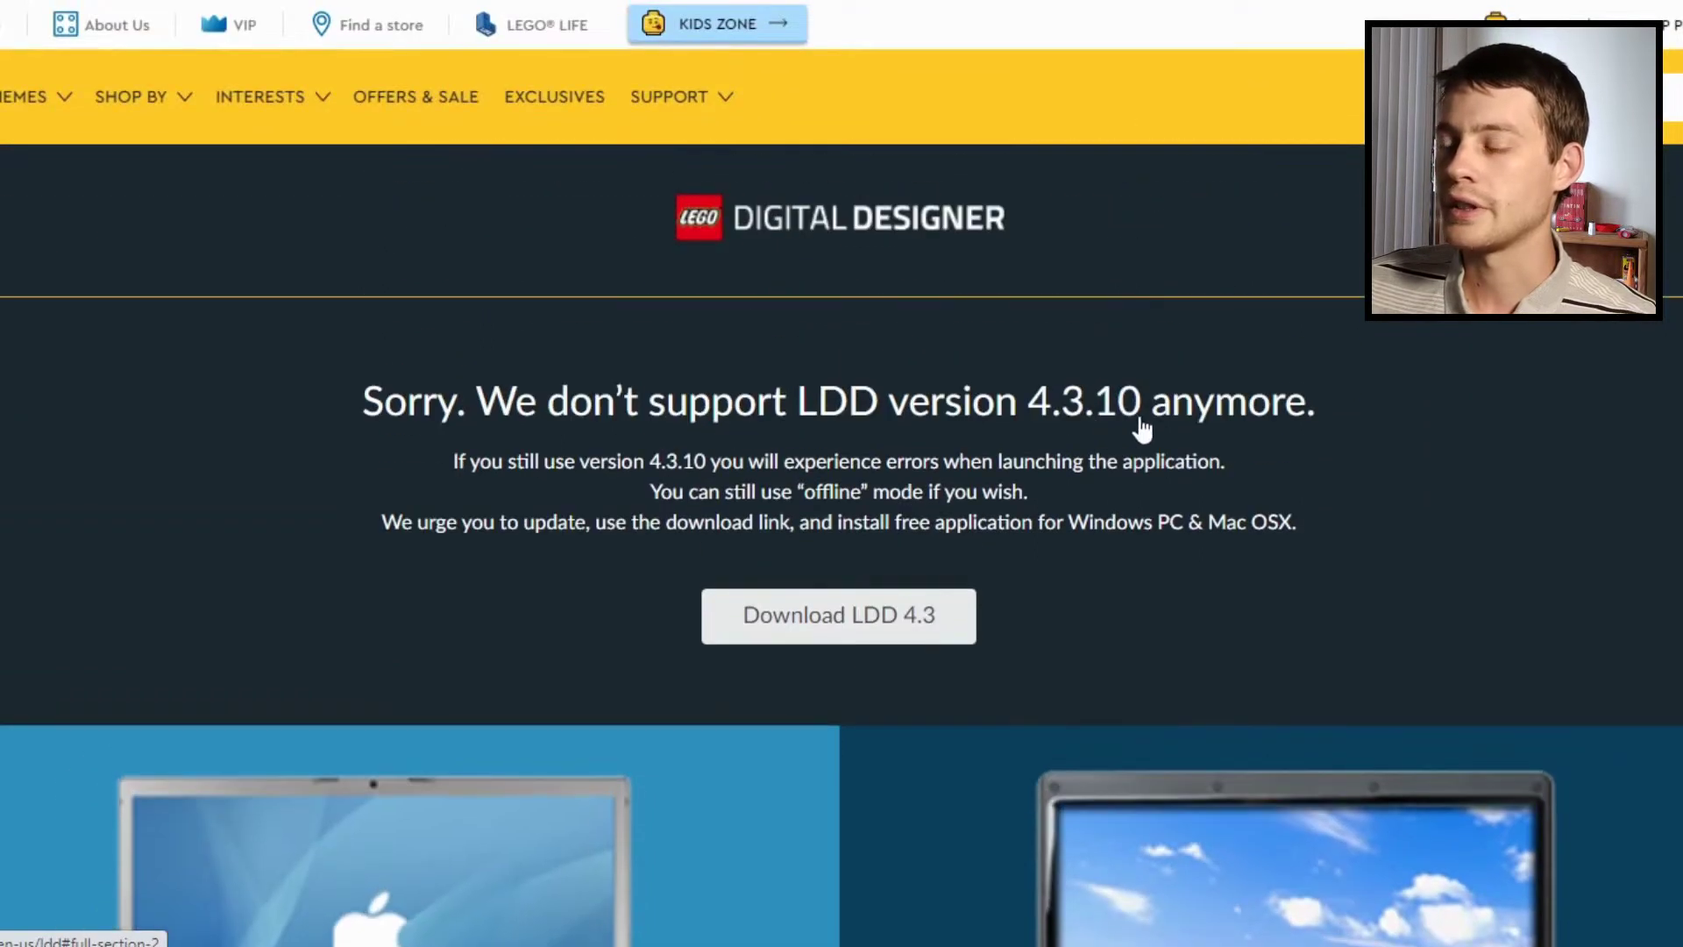
scroll(1245, 433, down, 1)
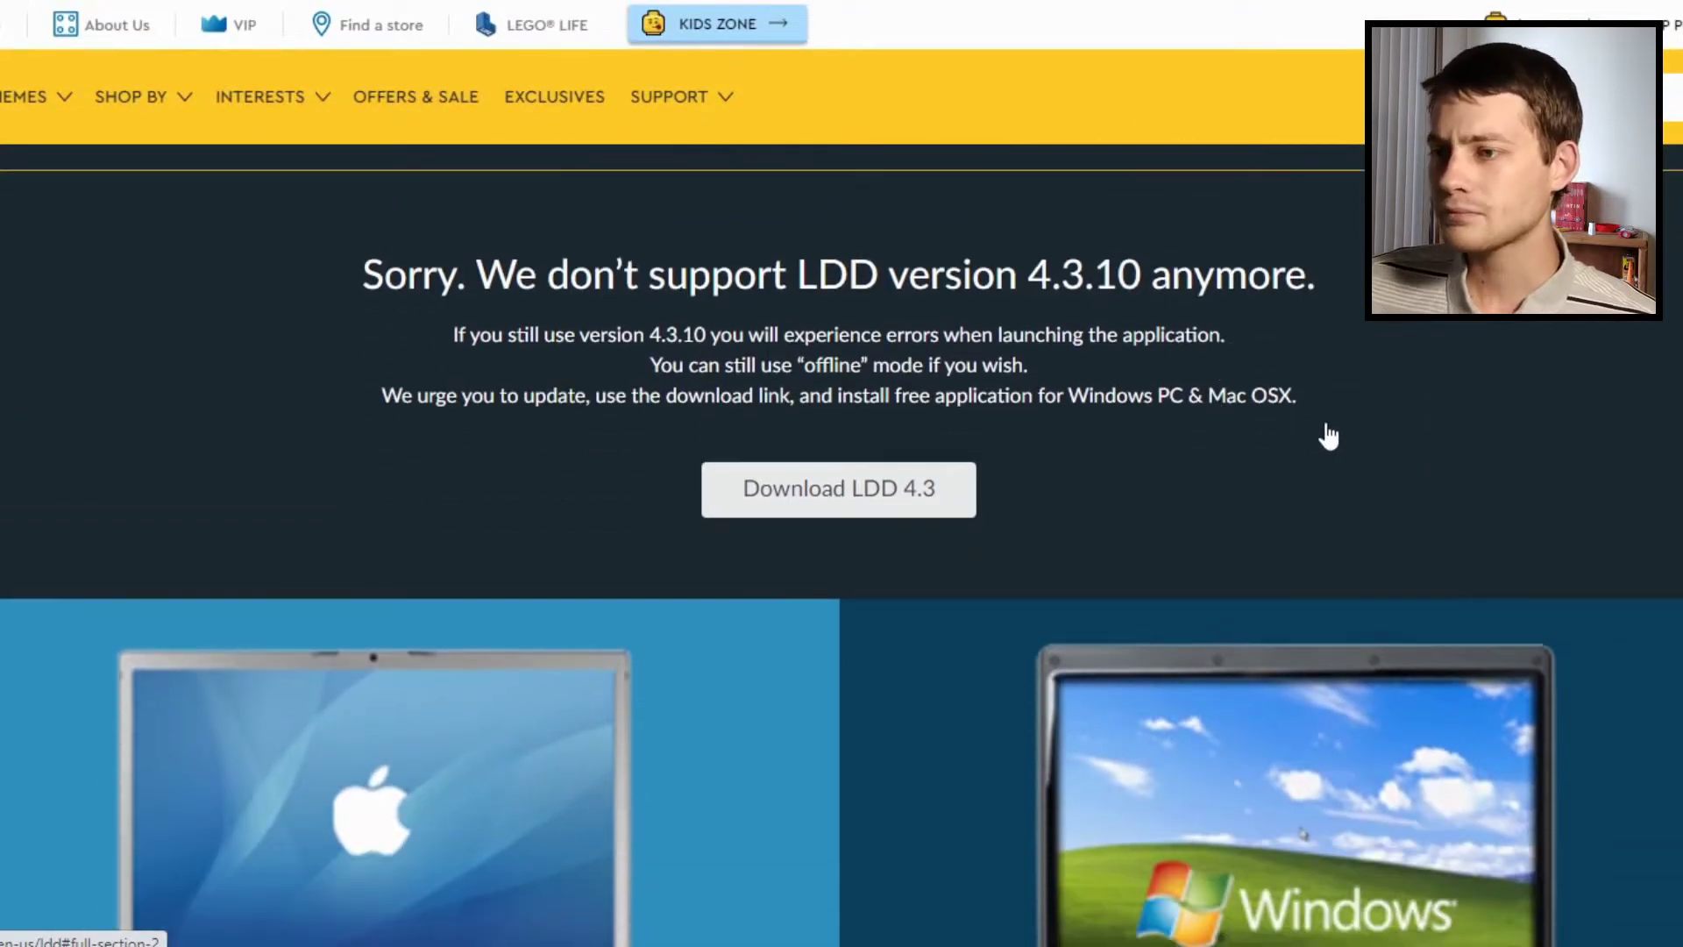
scroll(1328, 435, down, 4)
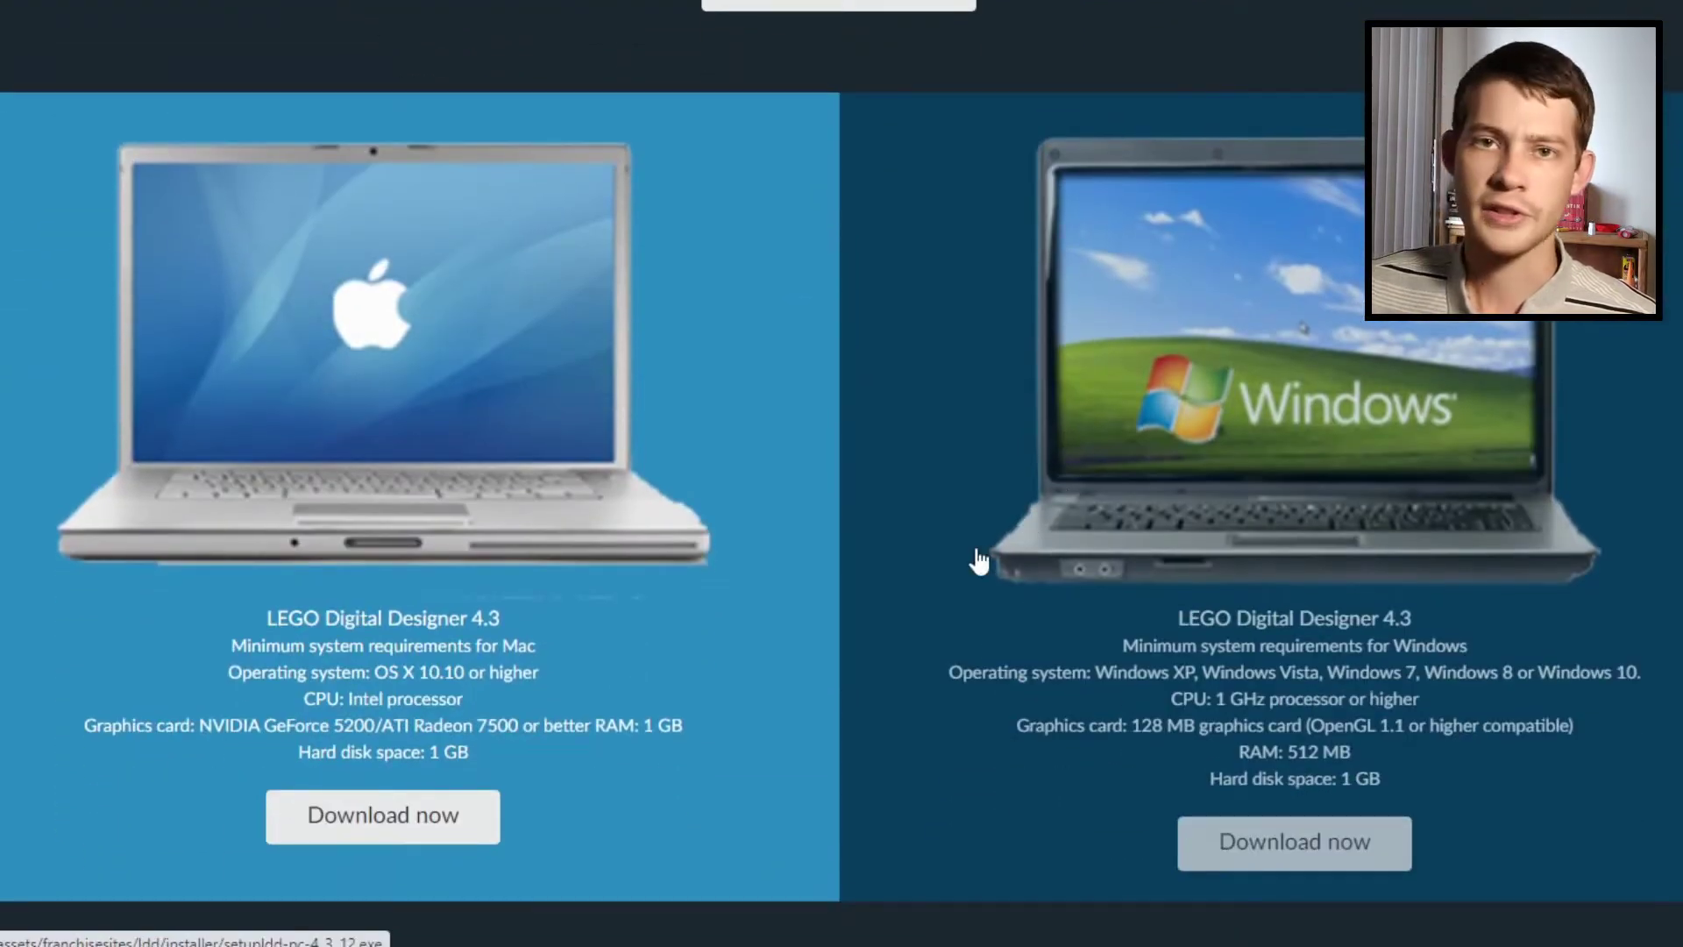
scroll(1001, 576, down, 2)
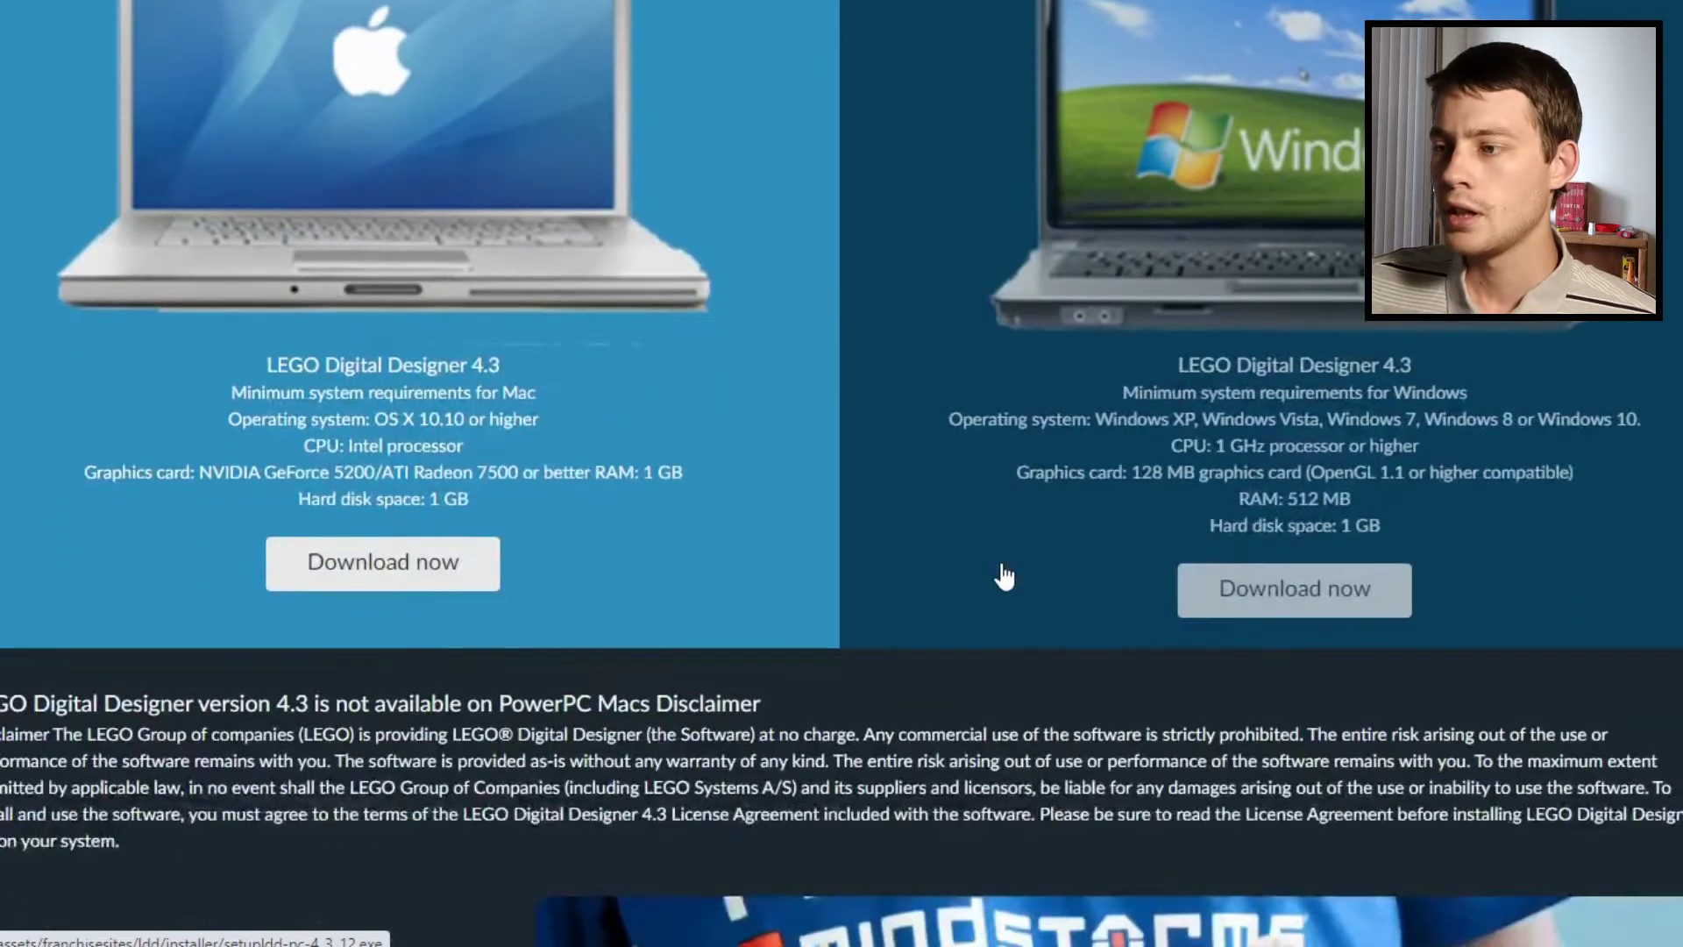
scroll(1005, 576, up, 4)
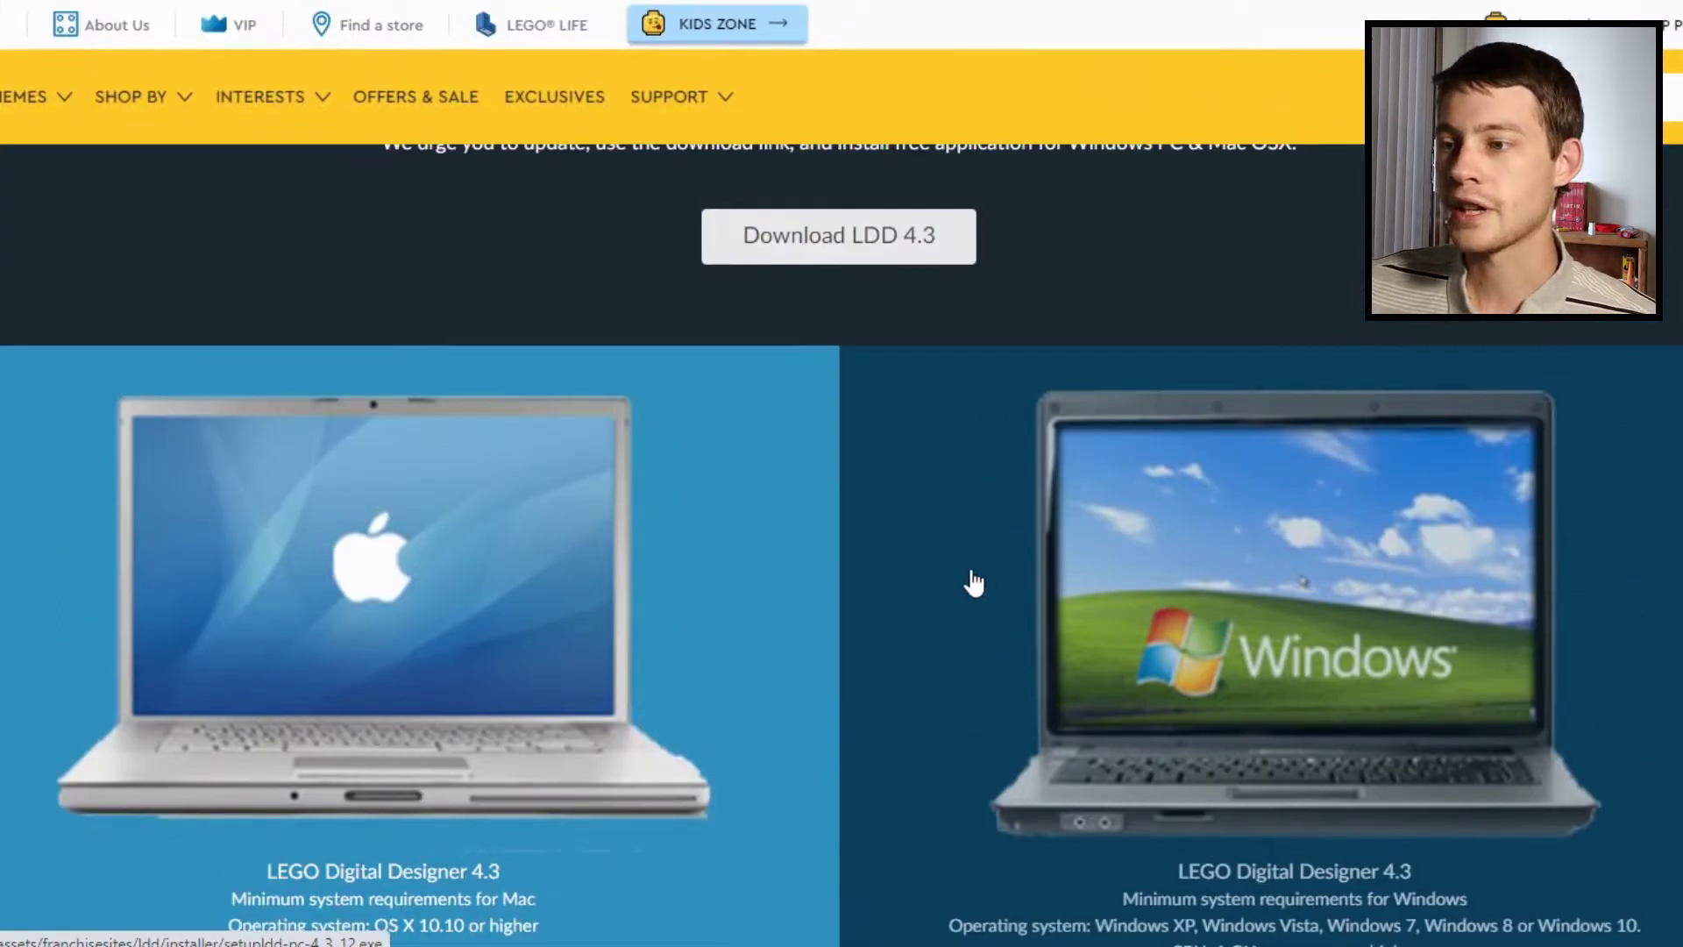
scroll(973, 582, down, 2)
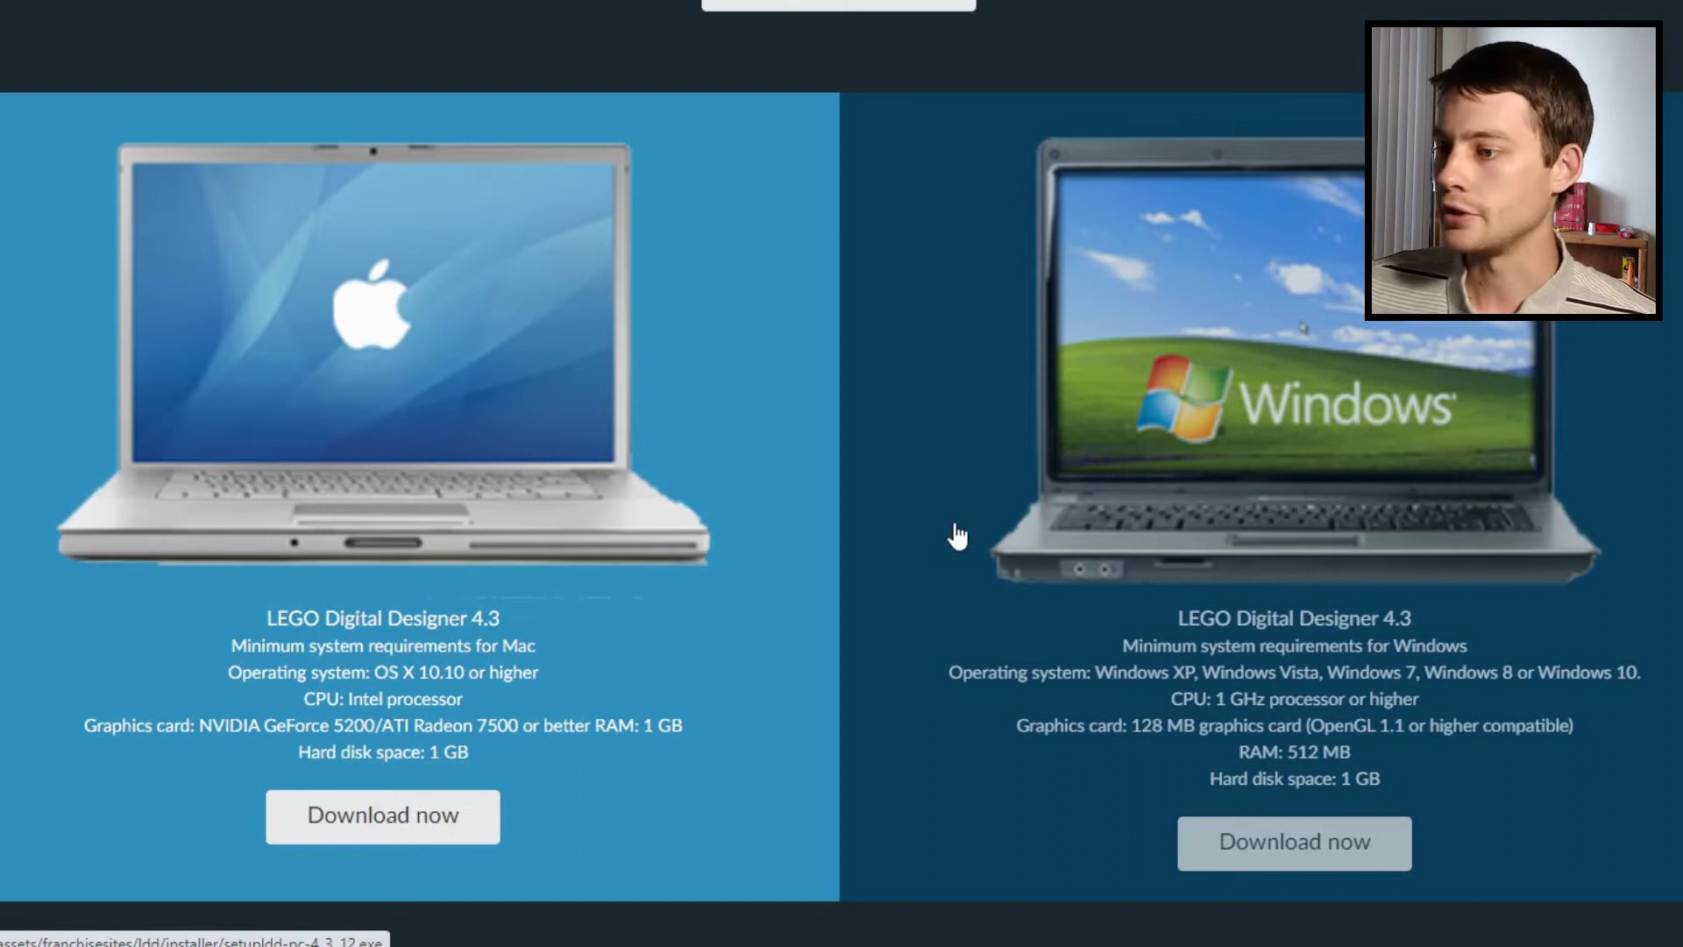
scroll(958, 537, down, 1)
scroll(986, 594, up, 2)
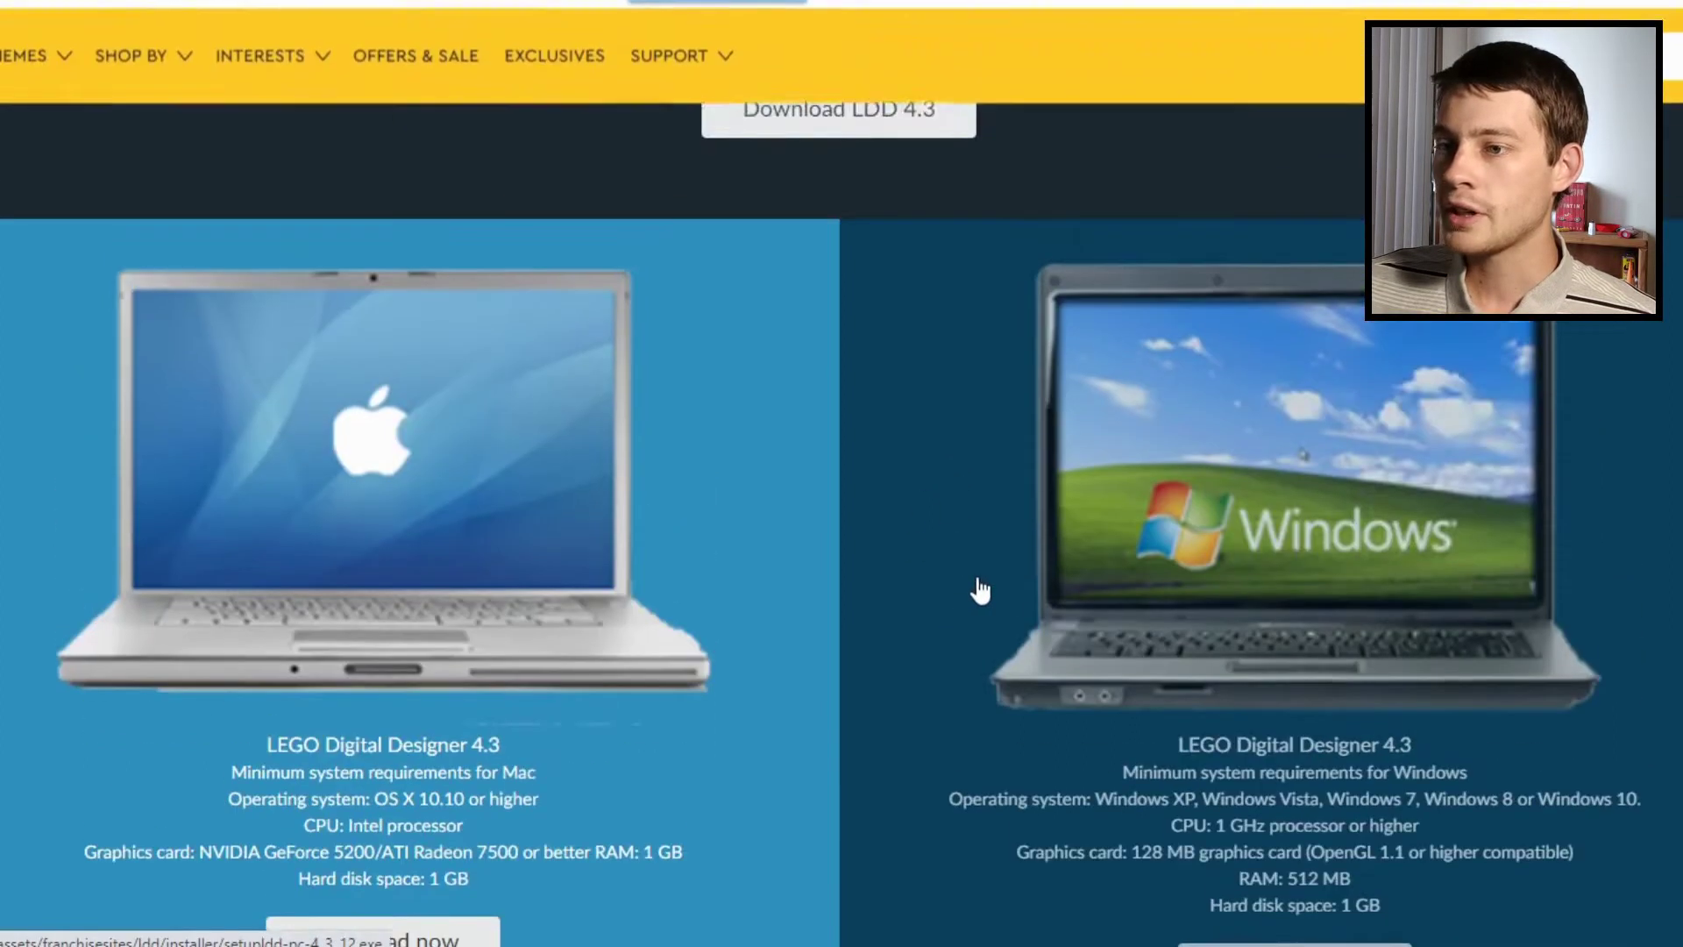
scroll(438, 526, down, 1)
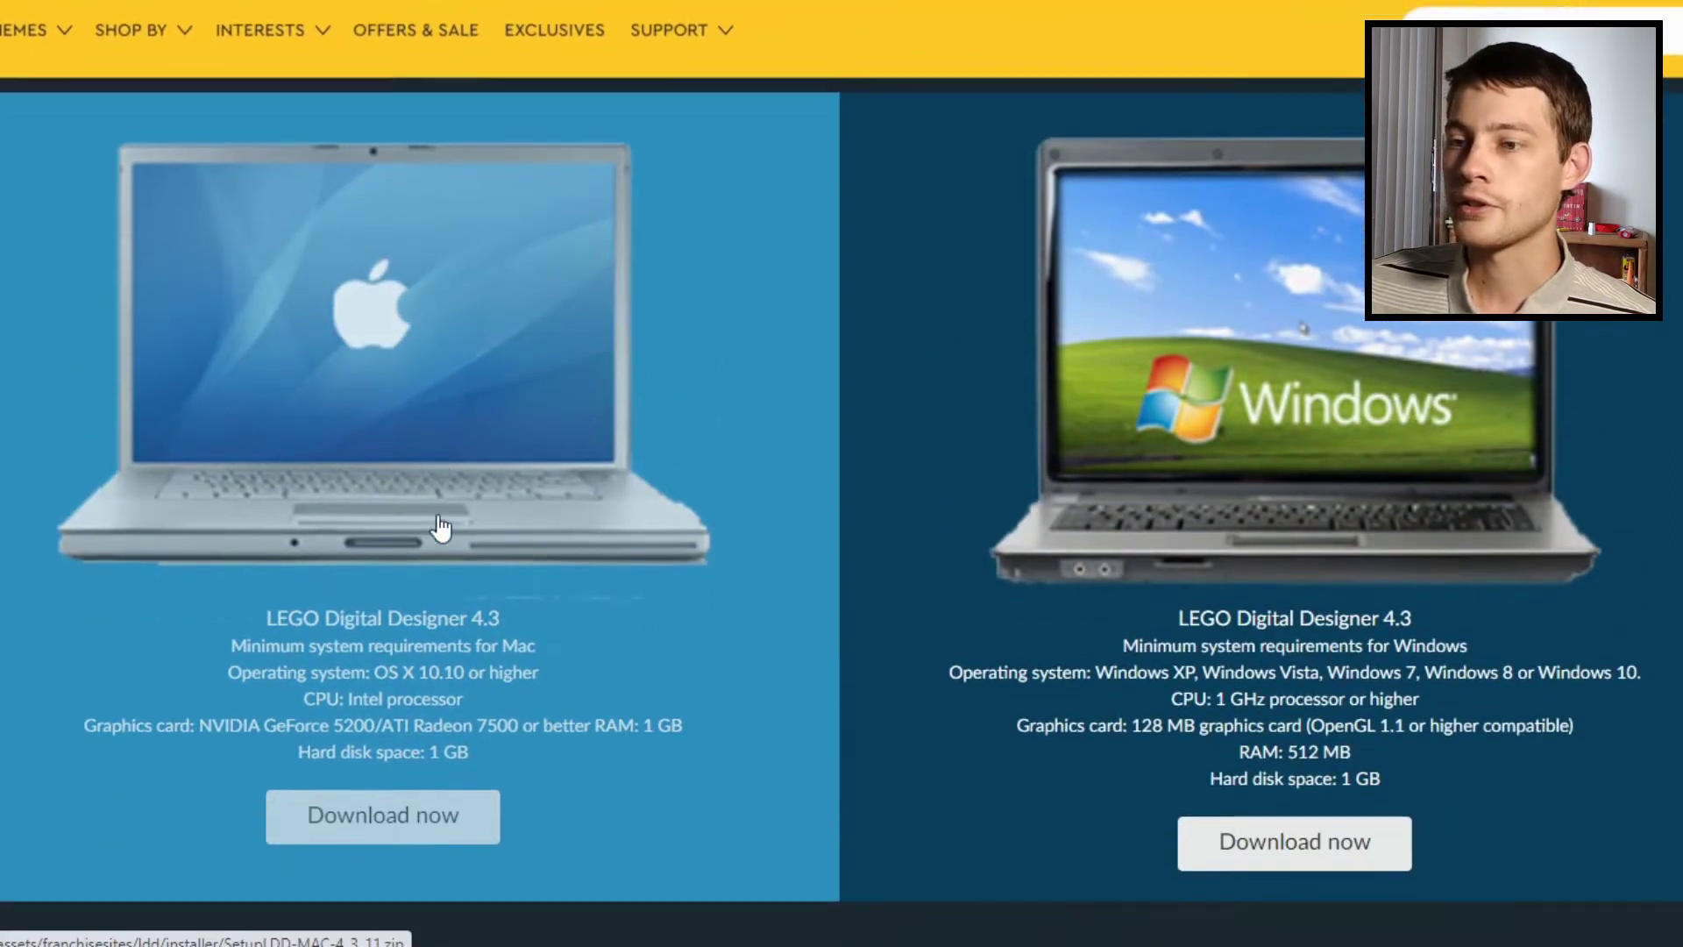
scroll(926, 504, up, 1)
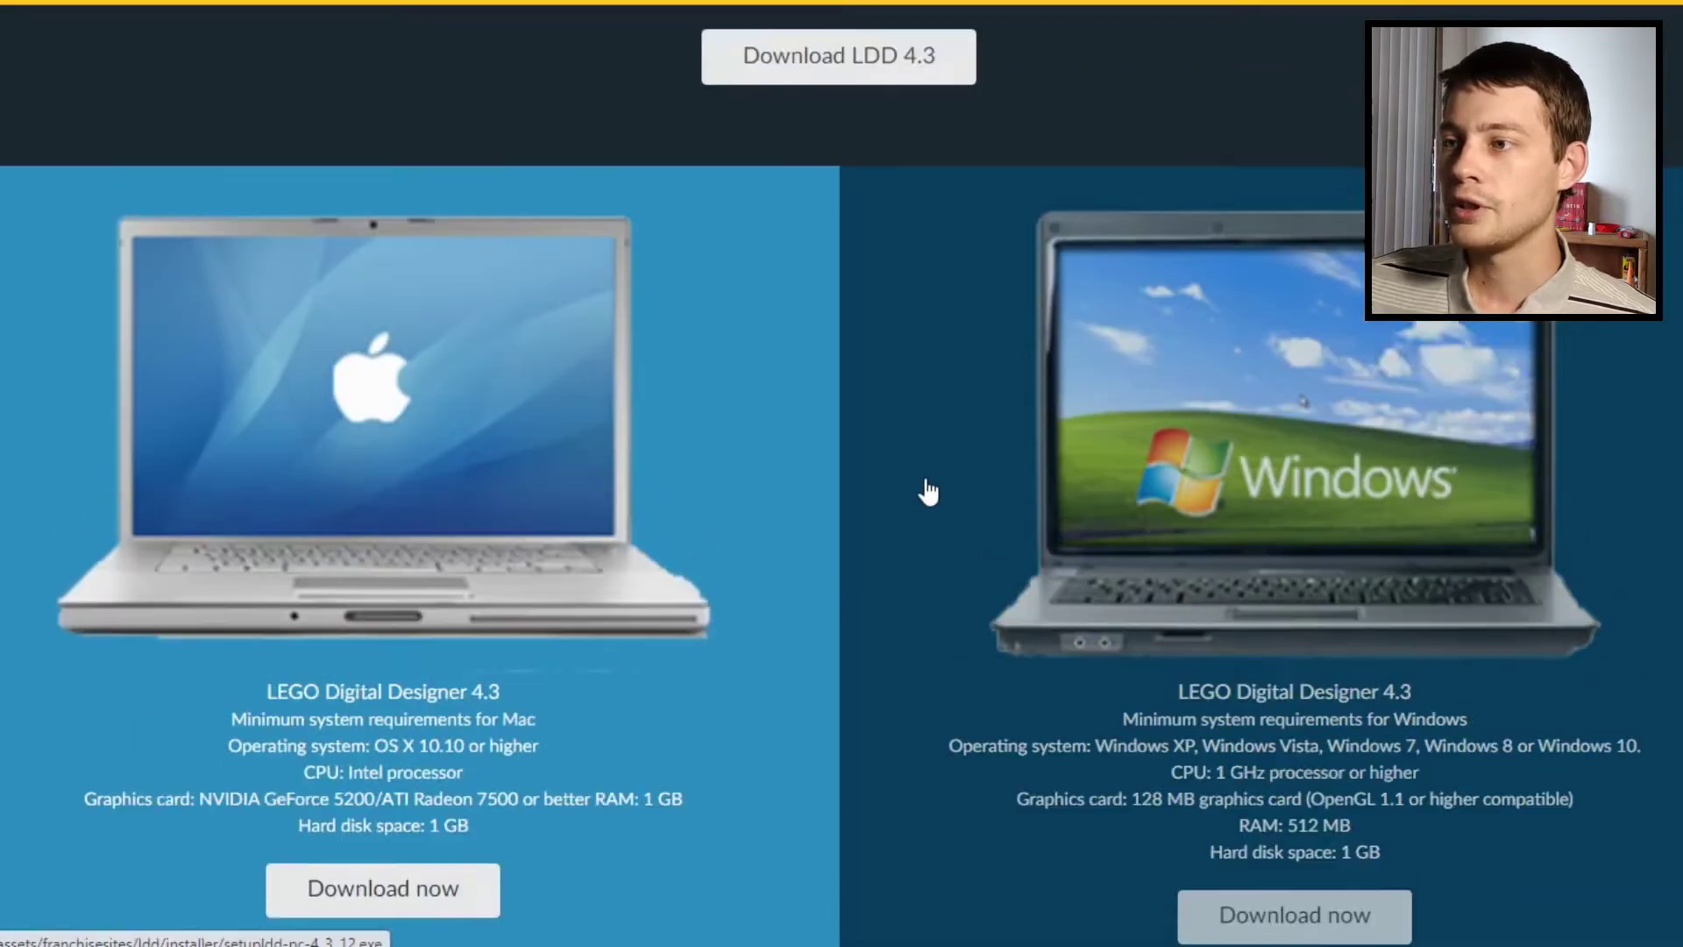
scroll(877, 544, up, 4)
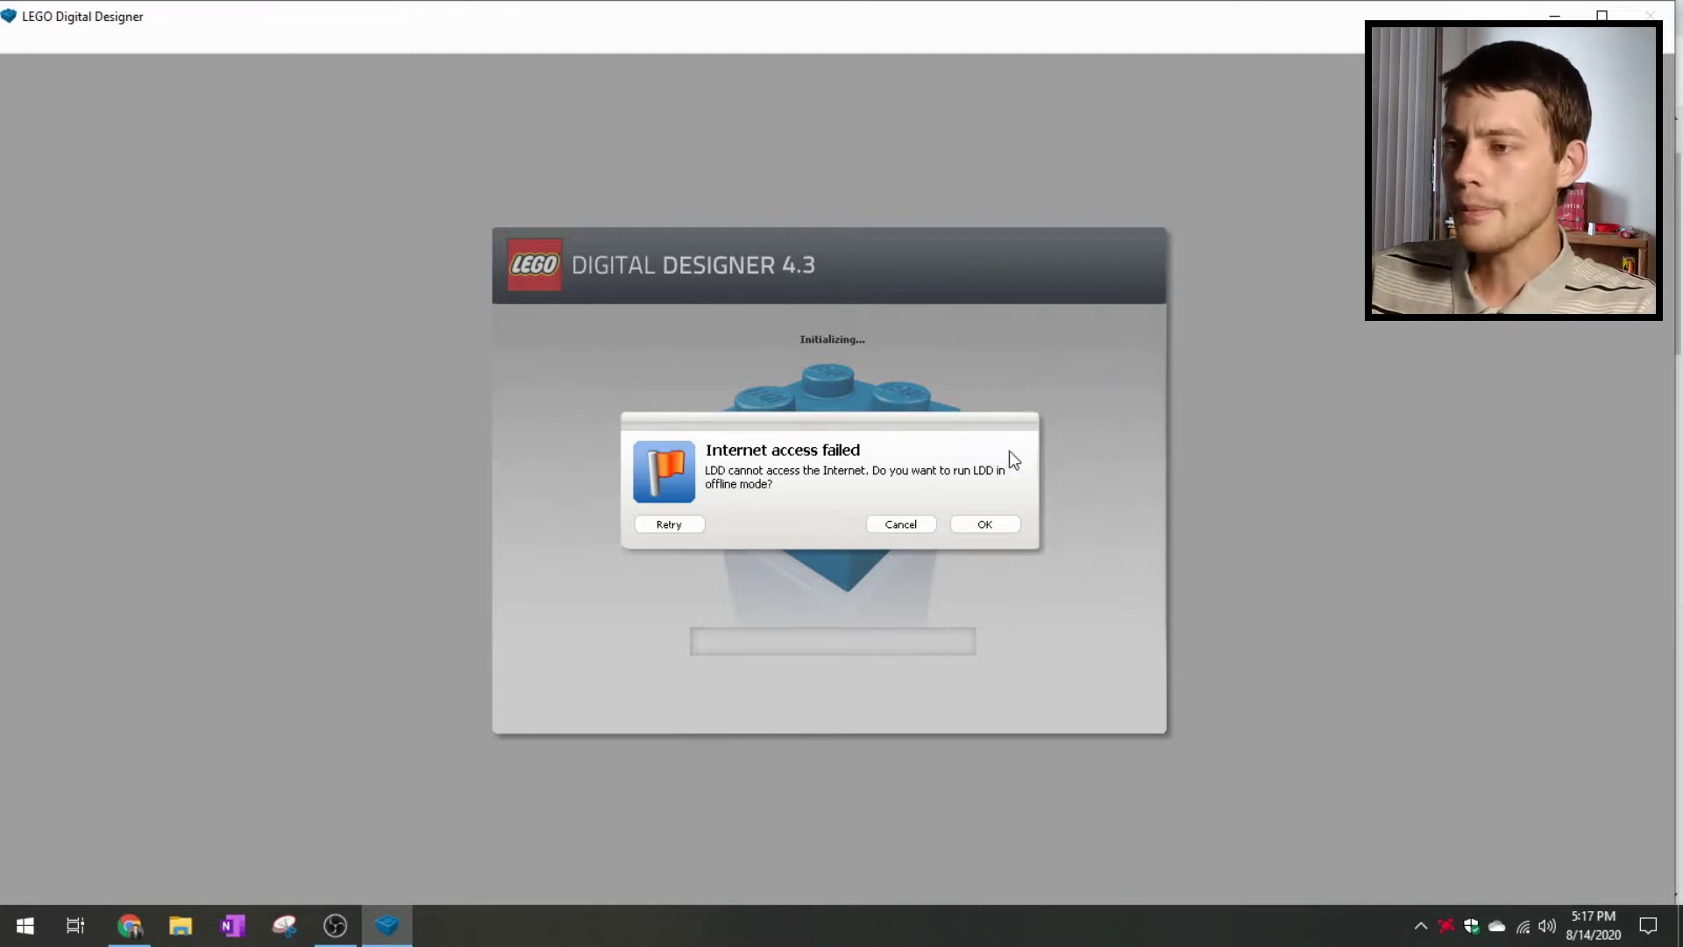
Step: Run LEGO Digital Designer in offline mode and start a new model in the standard Digital Designer theme, with the window maximized
click(983, 524)
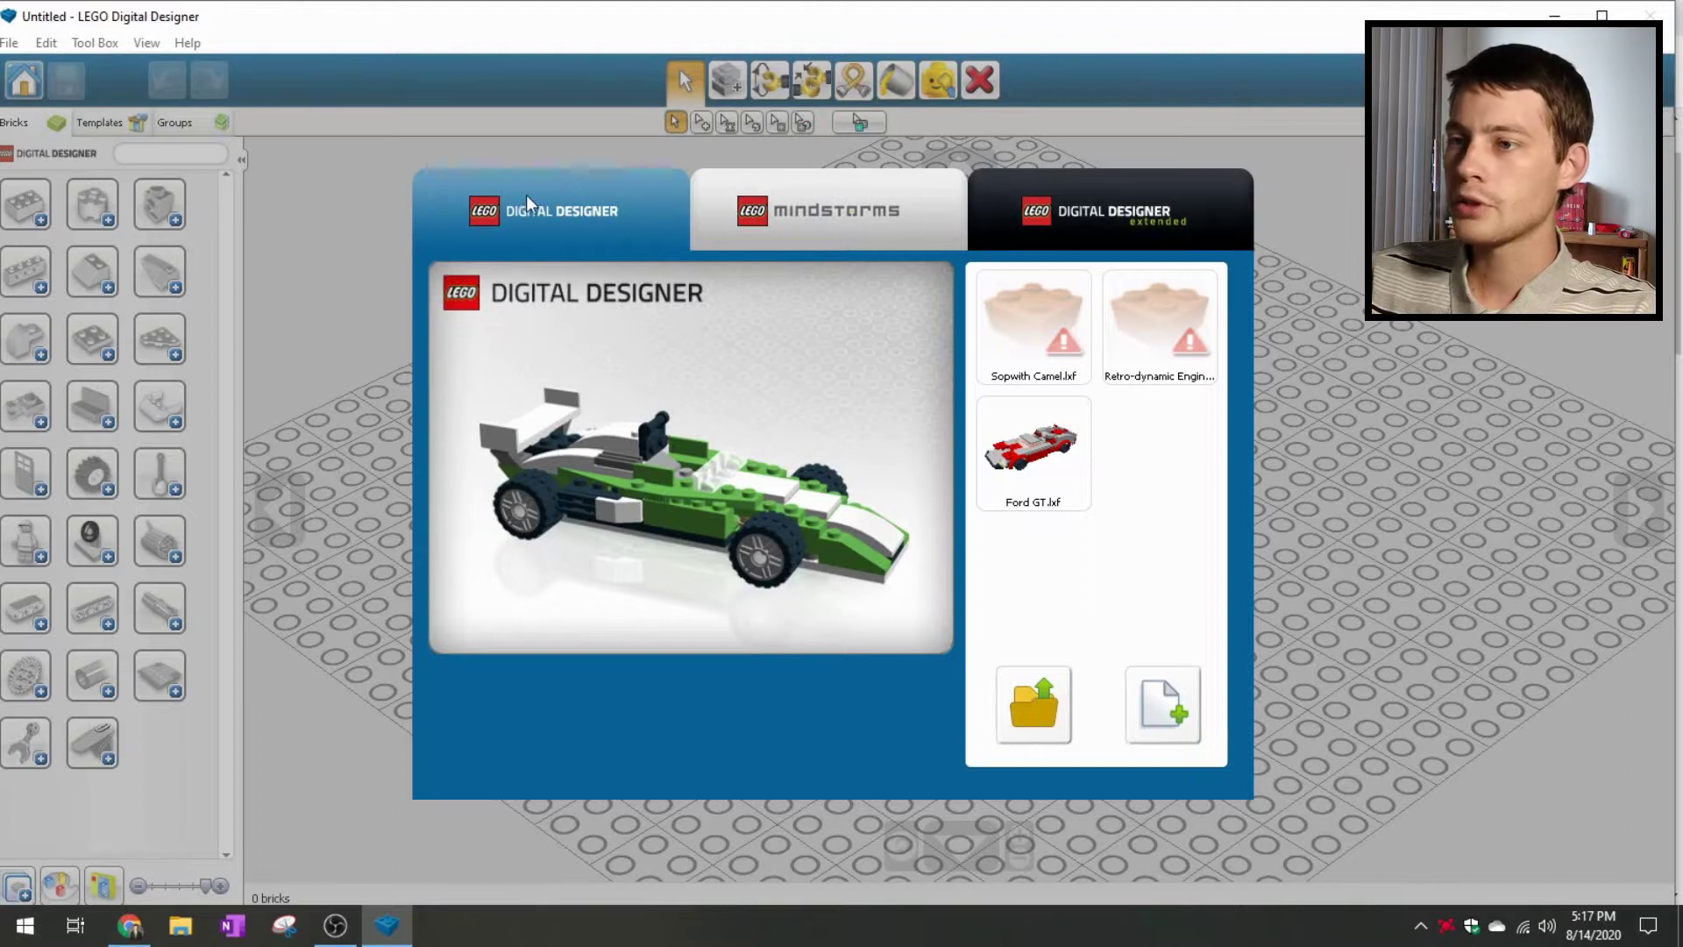
click(810, 217)
click(1085, 221)
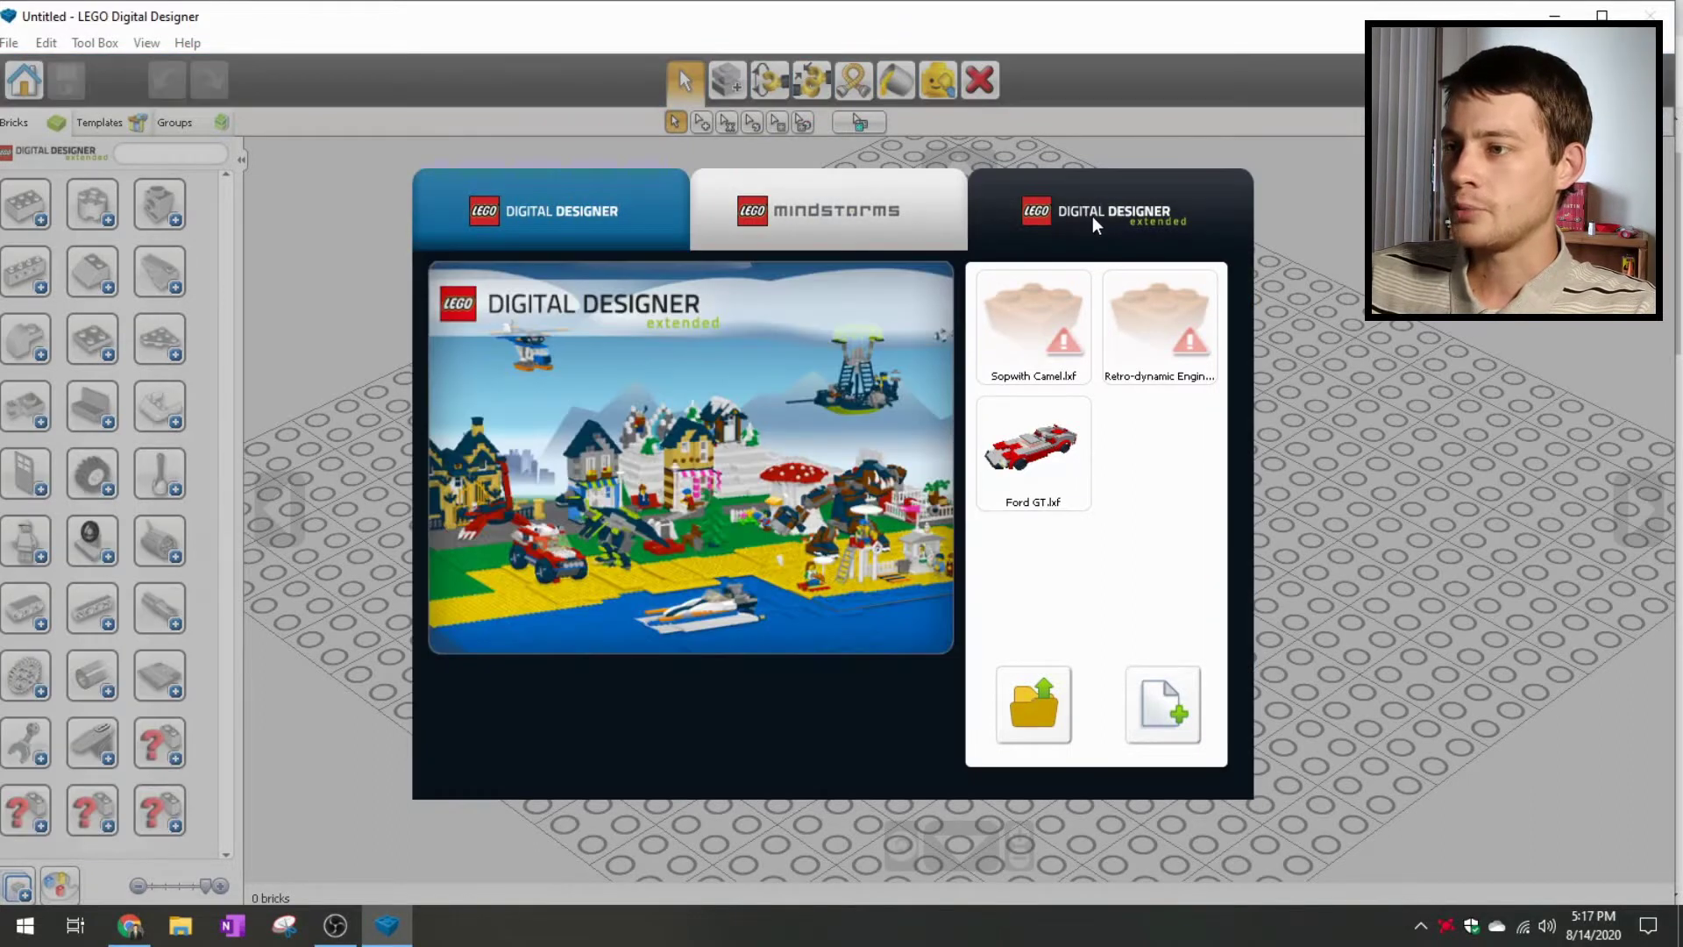
click(594, 210)
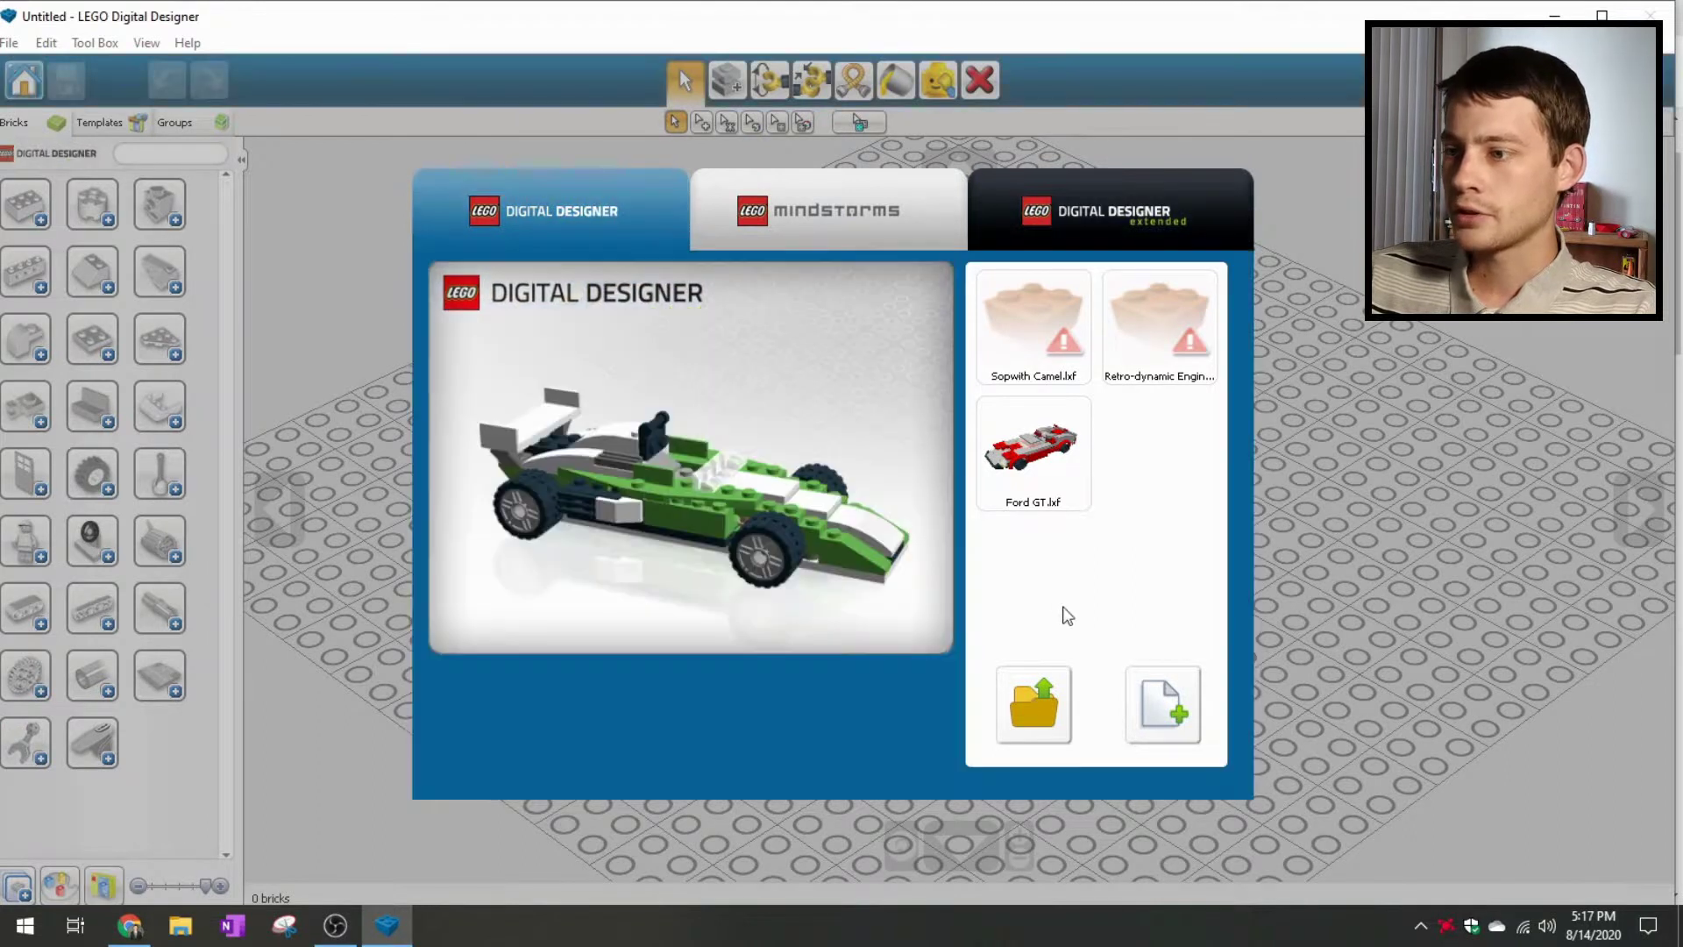
click(1163, 706)
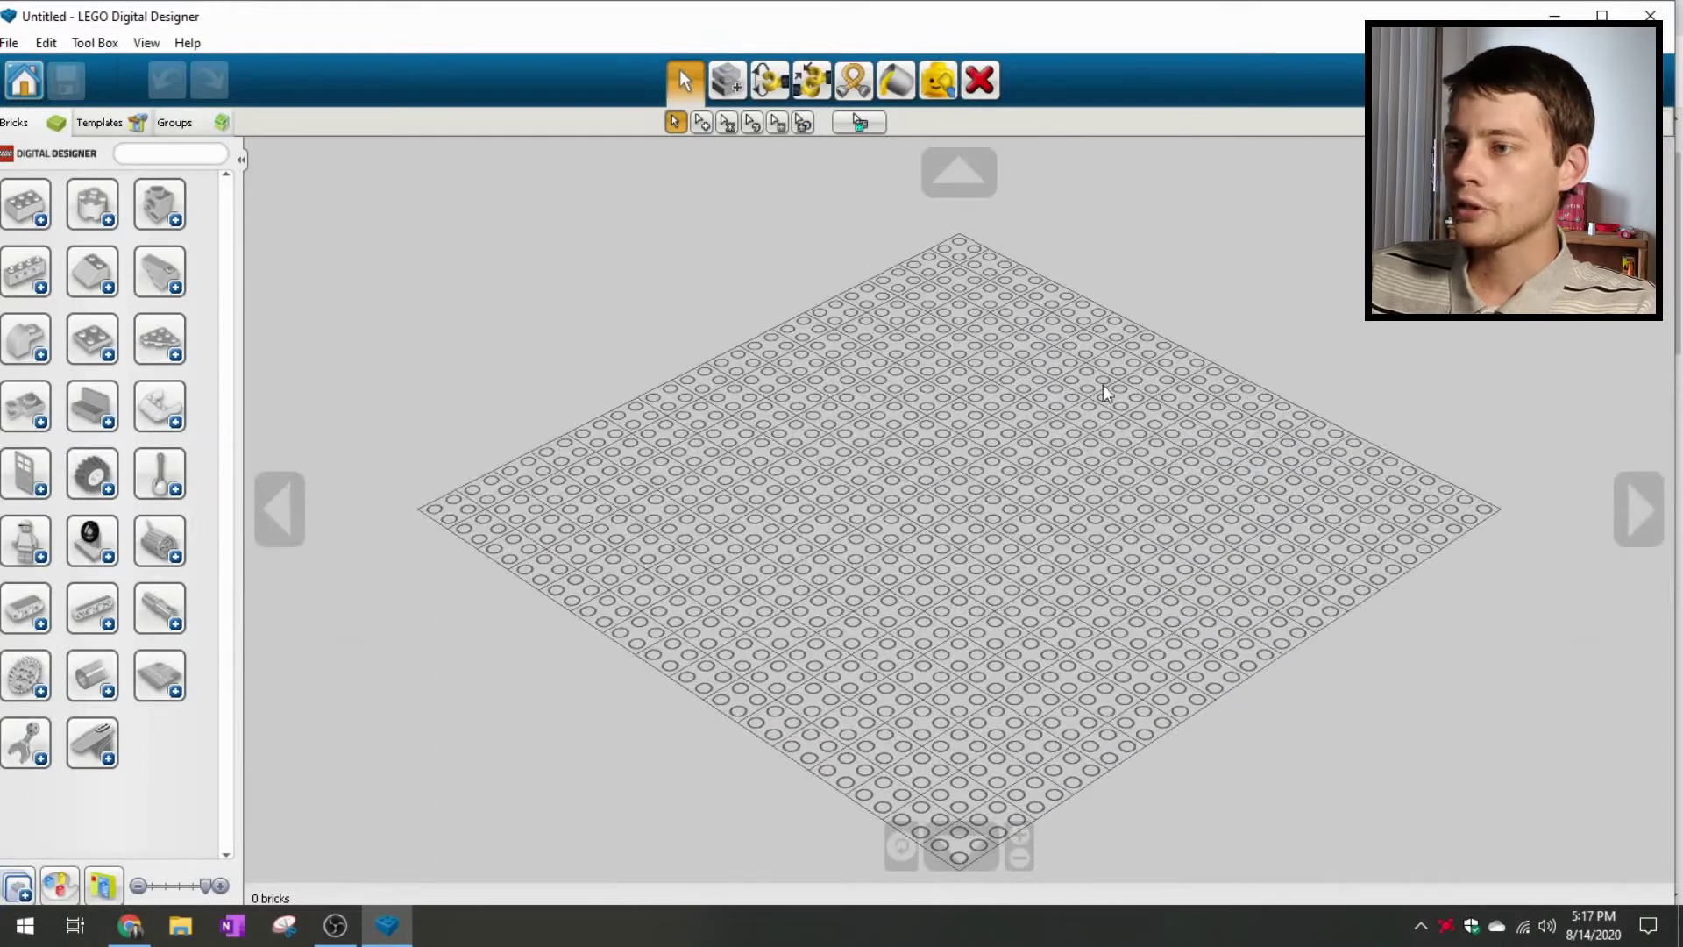
click(1601, 16)
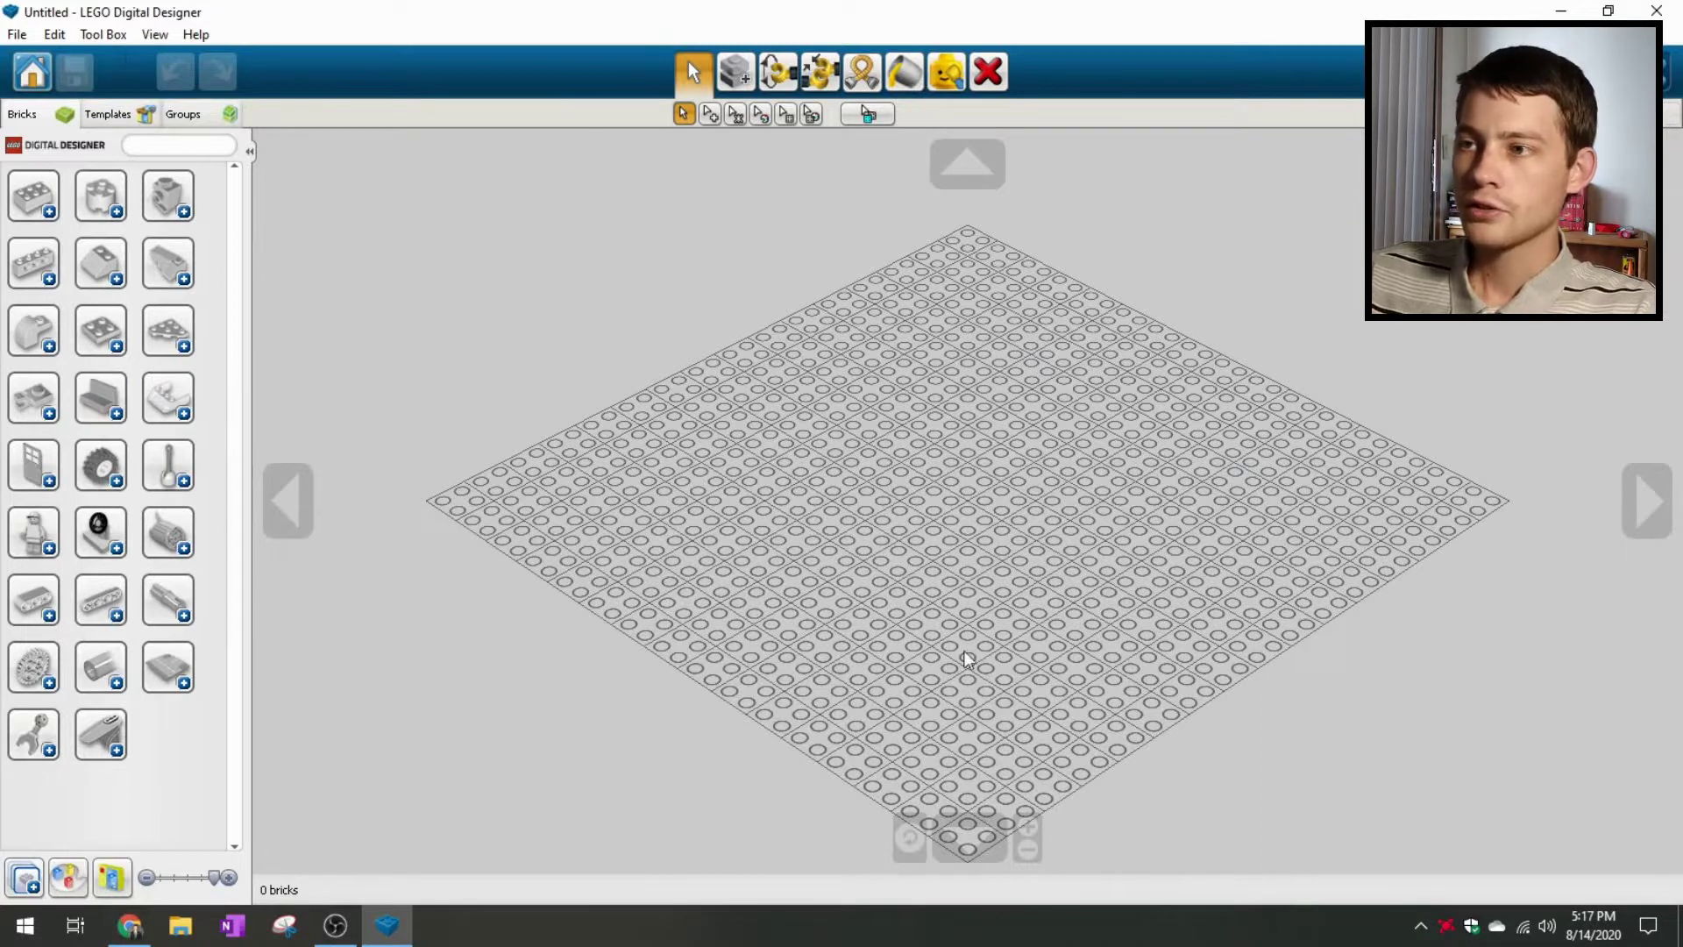
Step: Expand the basic bricks category and filter the brick palette to solid red
click(79, 877)
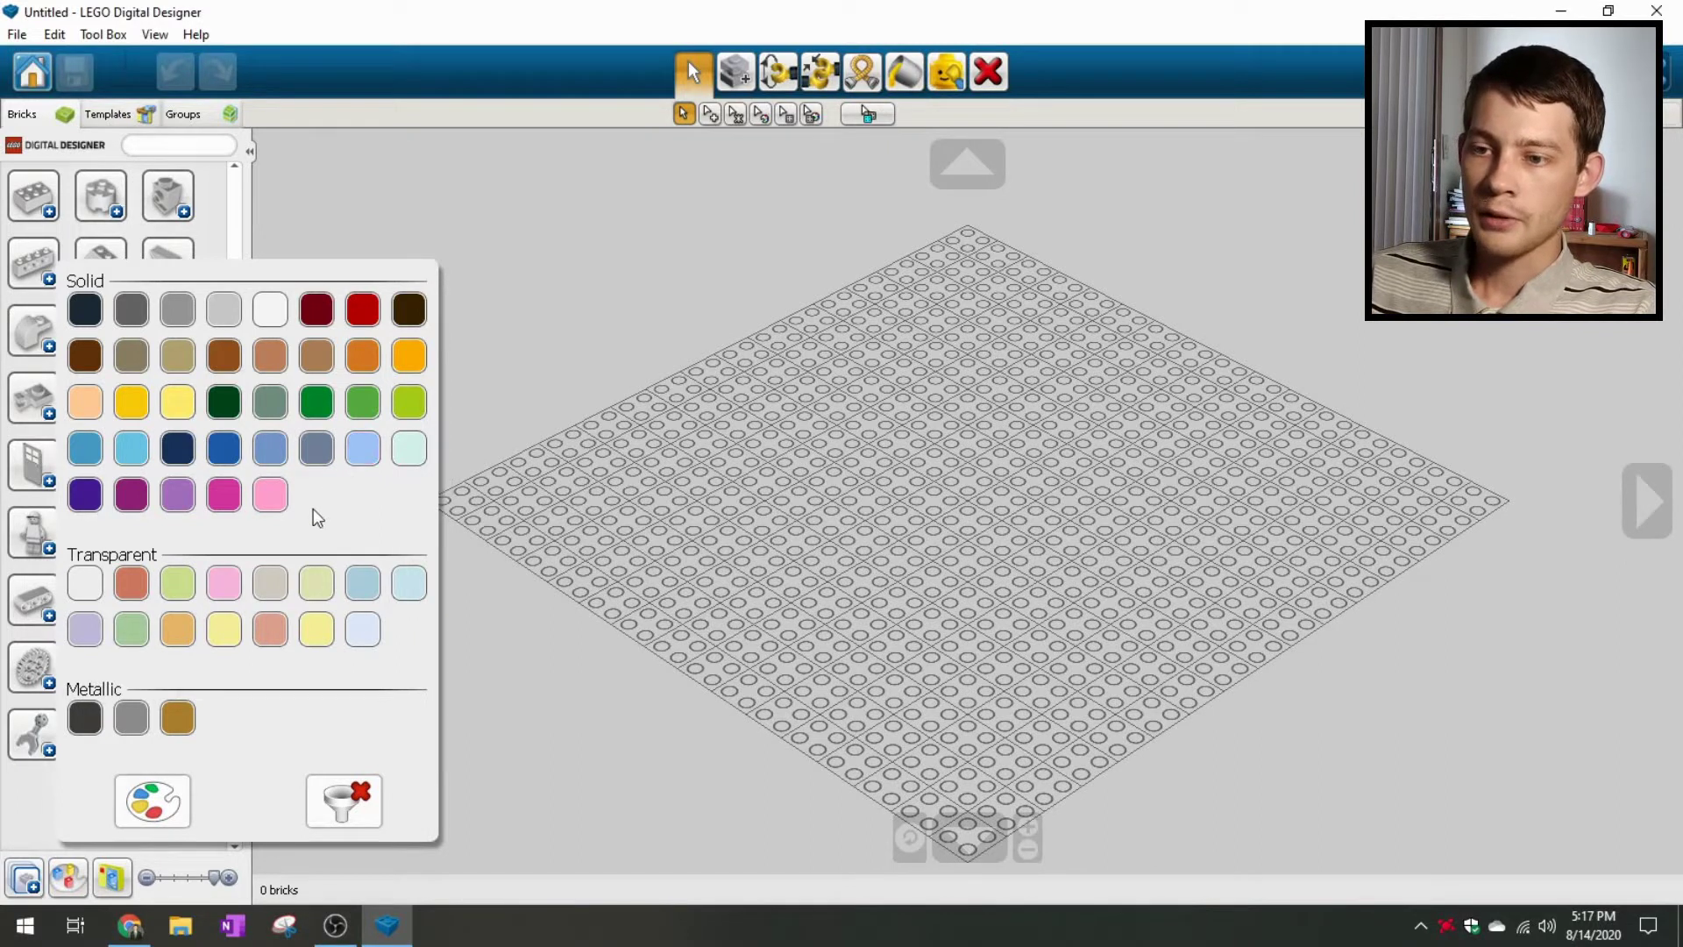
click(37, 818)
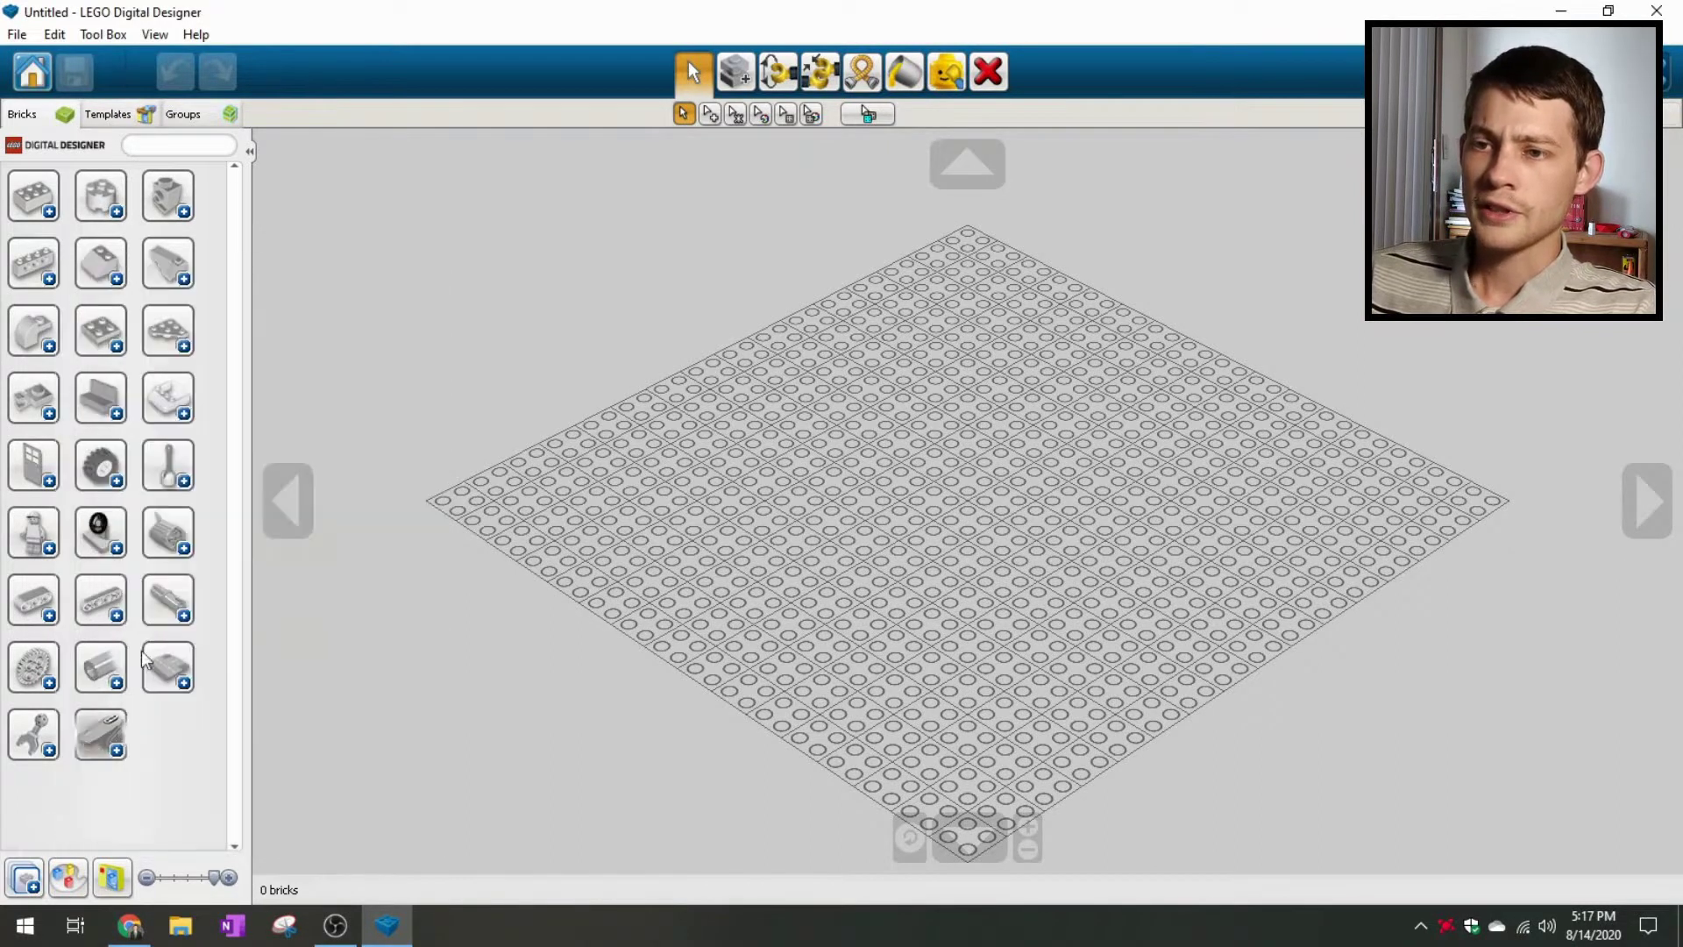
click(45, 210)
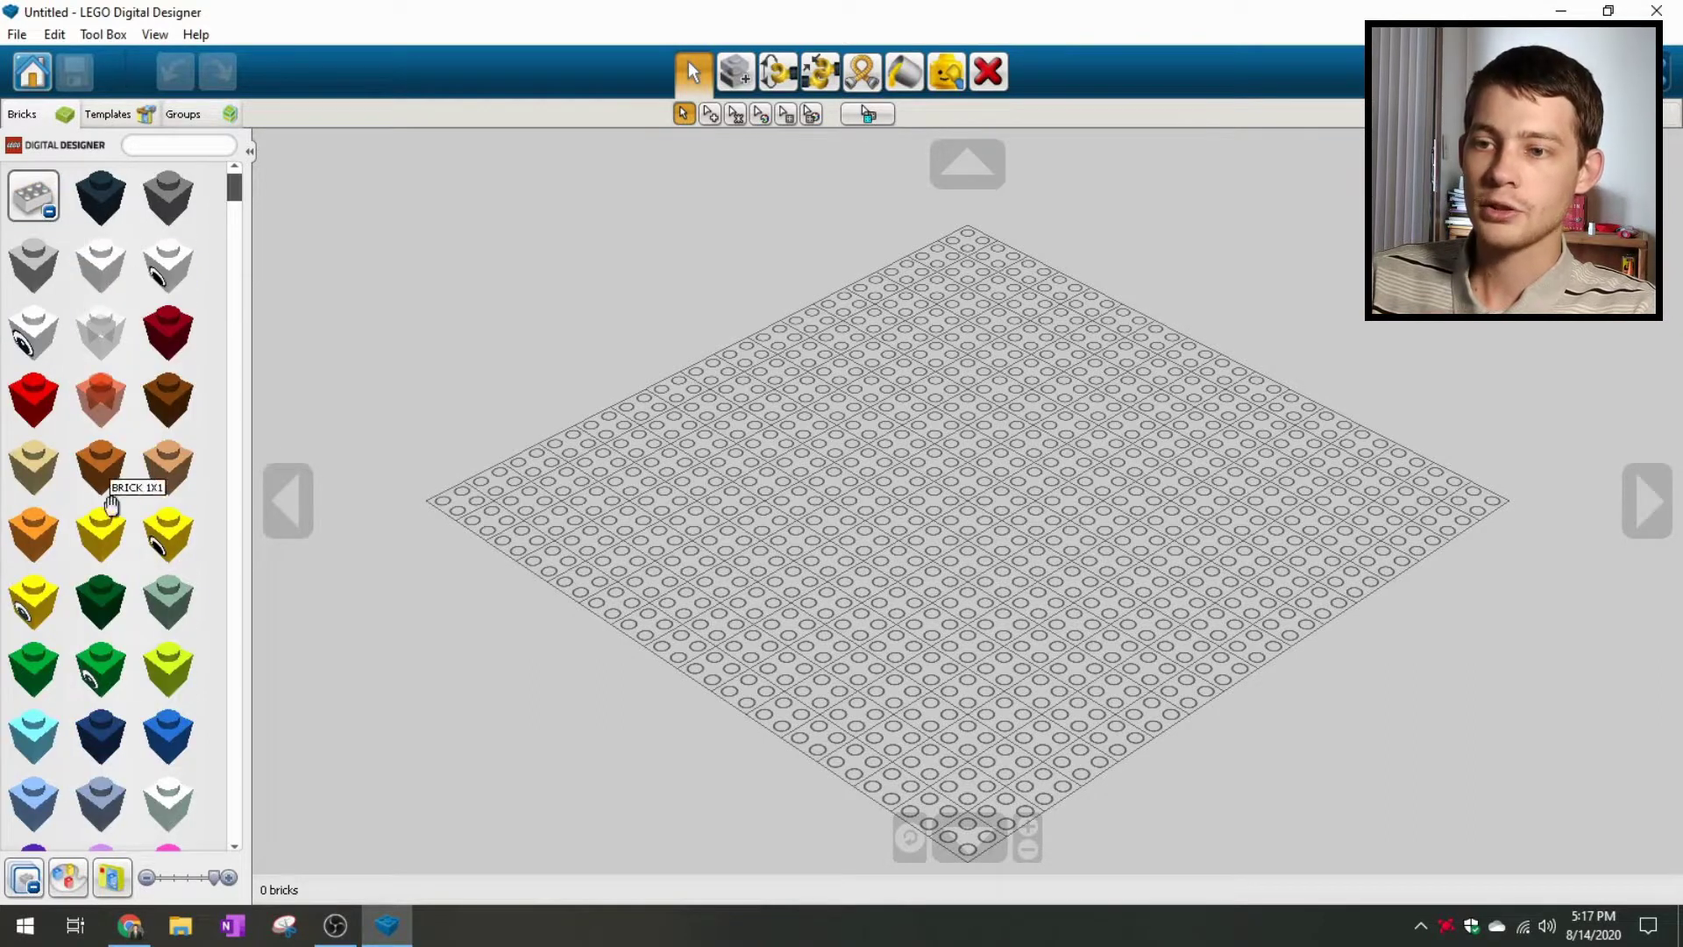
scroll(89, 504, down, 6)
scroll(133, 562, up, 5)
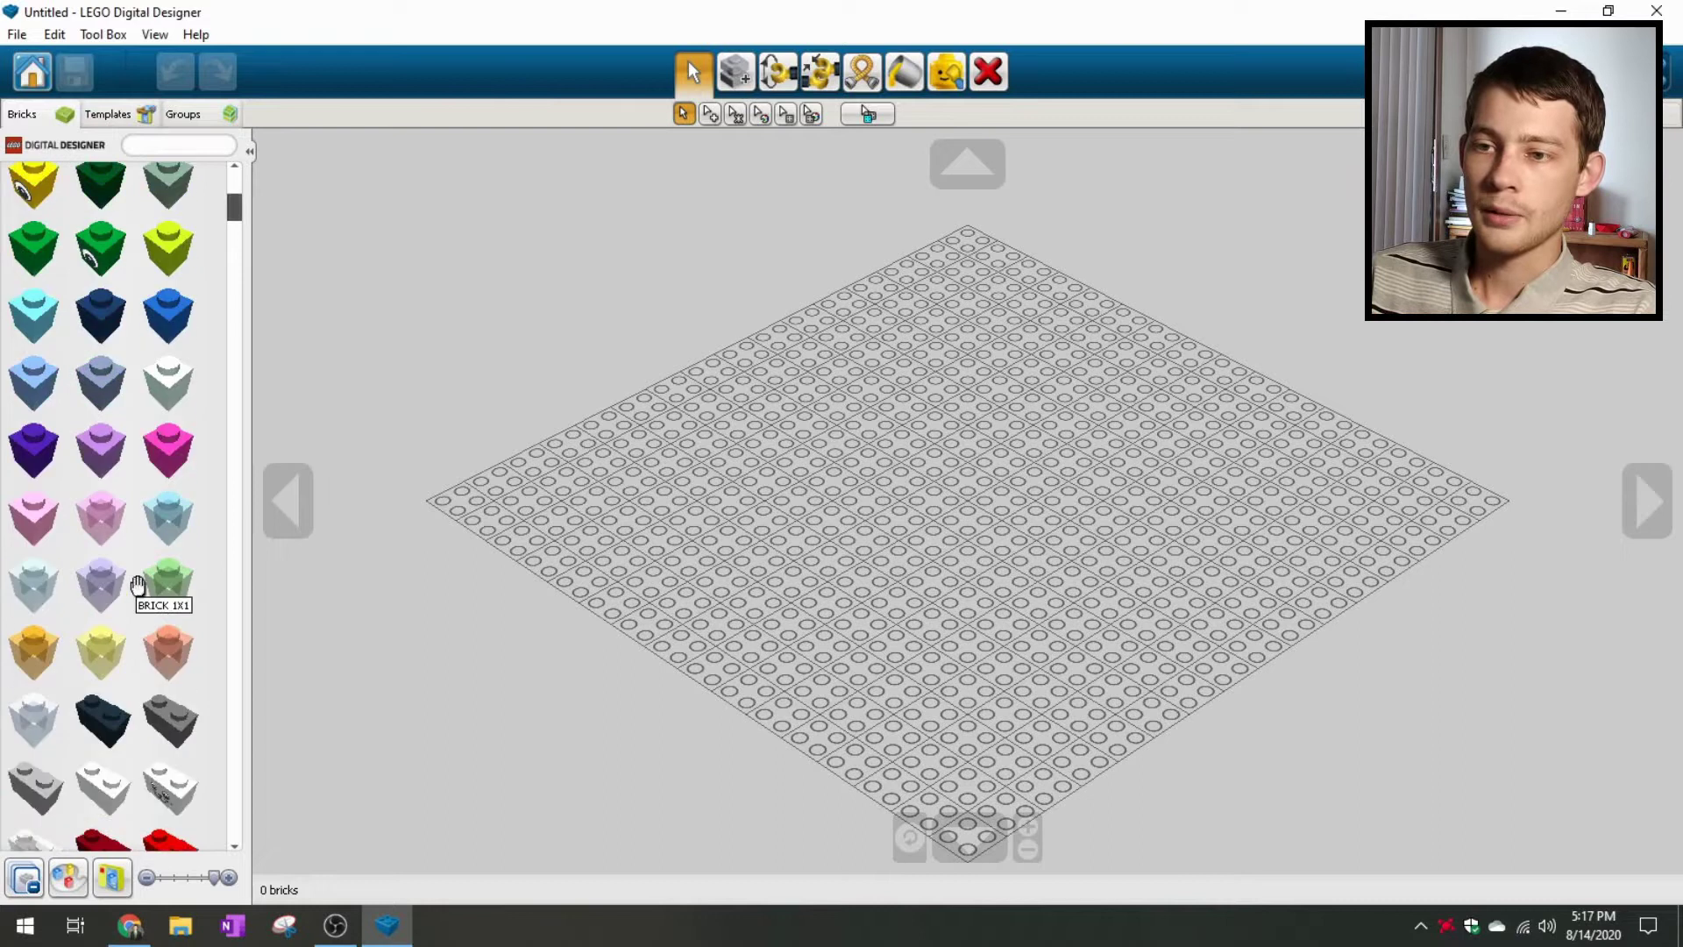
scroll(134, 562, up, 1)
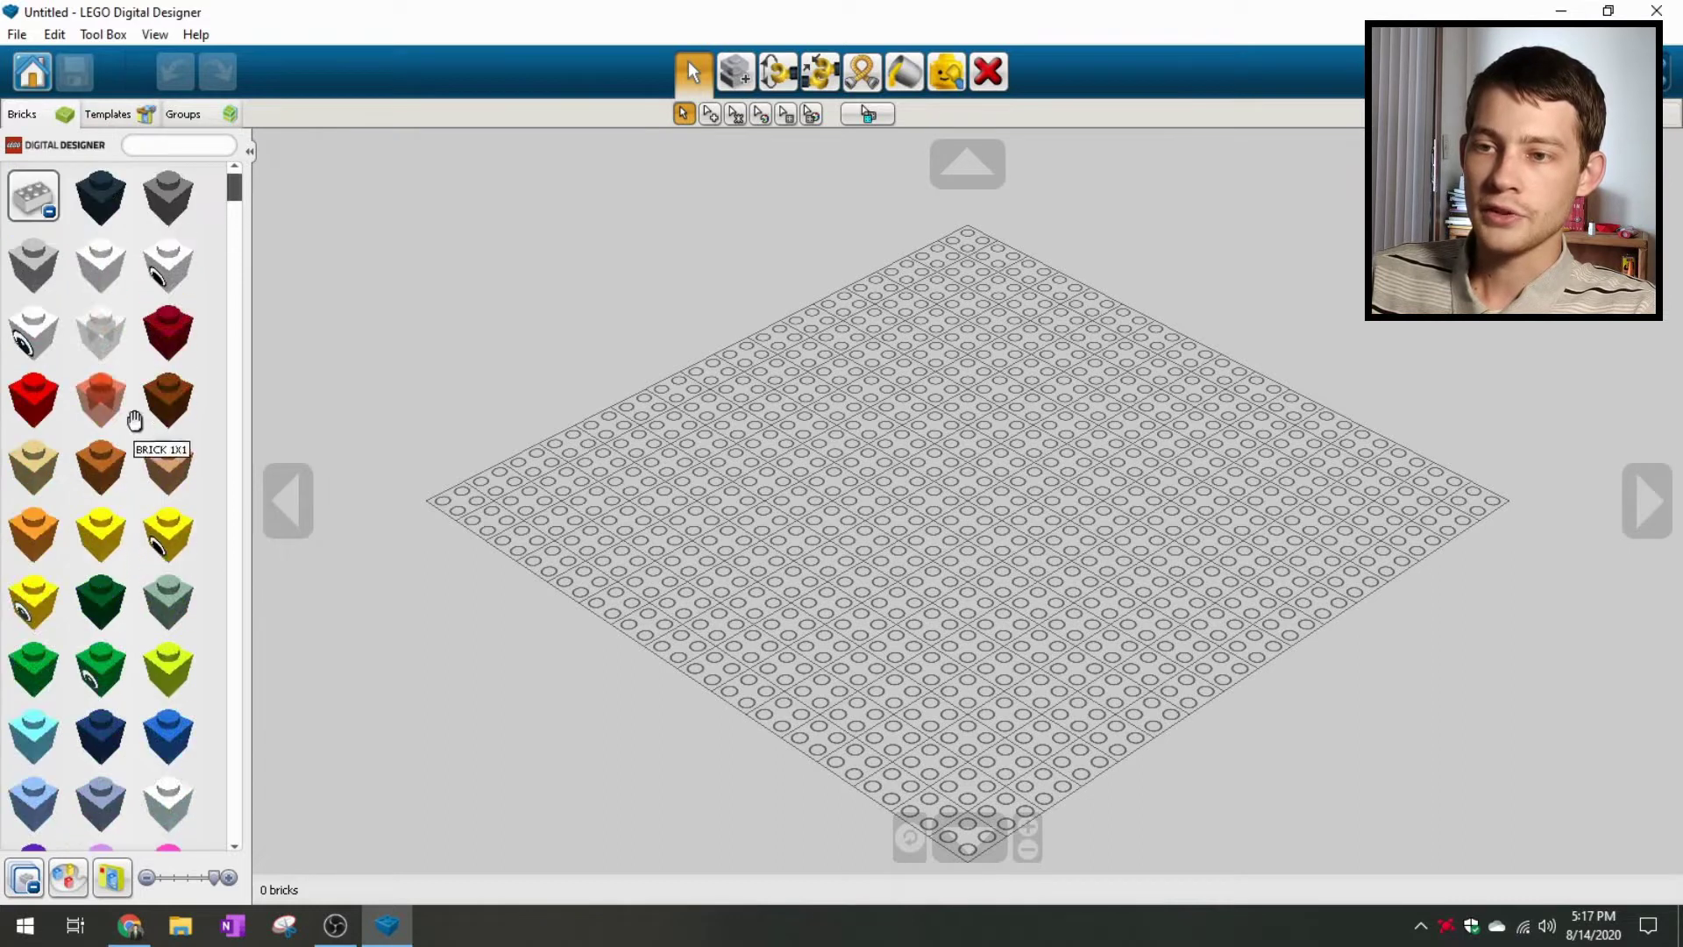
click(70, 876)
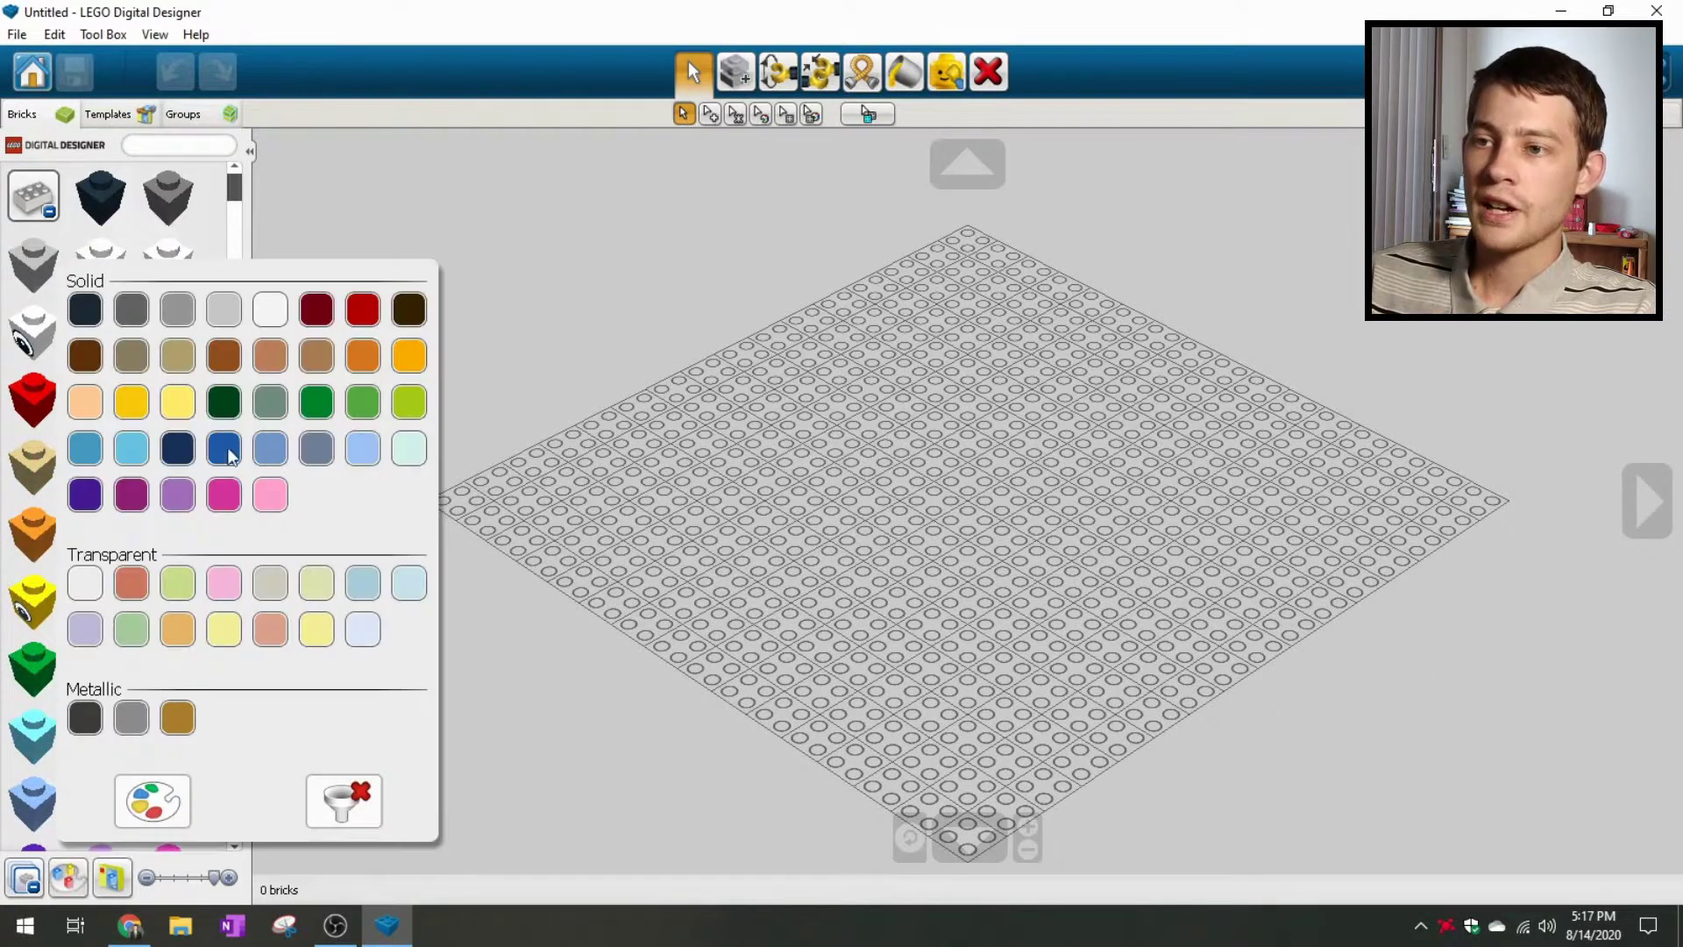
click(373, 317)
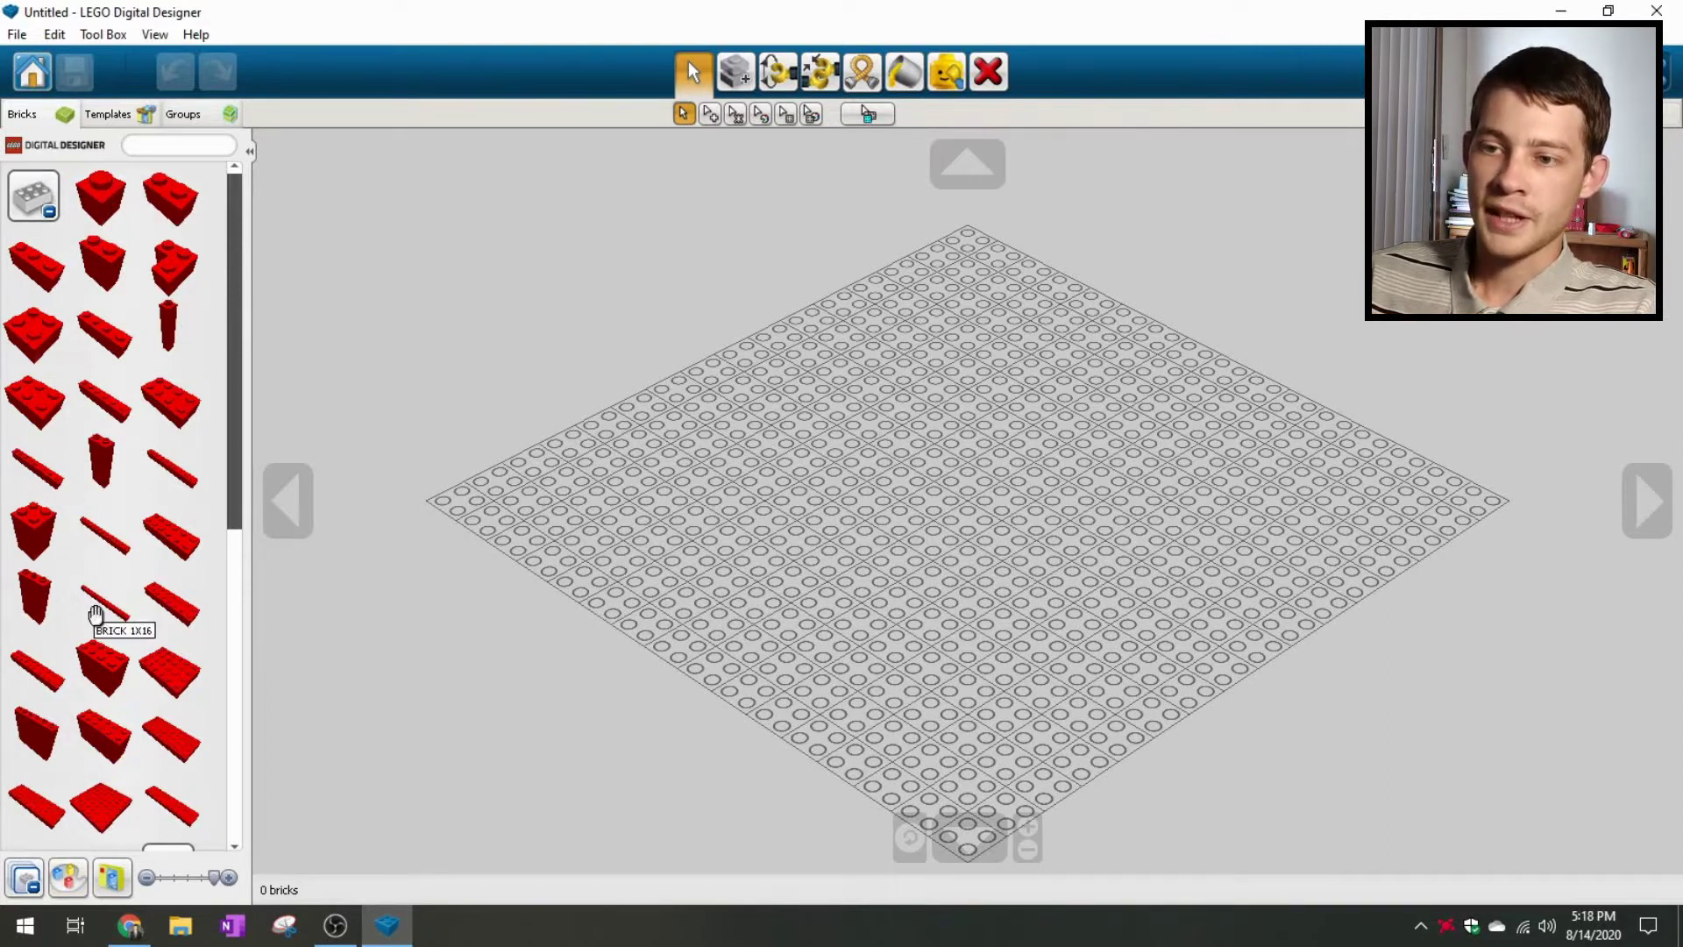
Step: Place a red 1x1 brick on the building grid
scroll(73, 662, down, 1)
scroll(88, 683, up, 2)
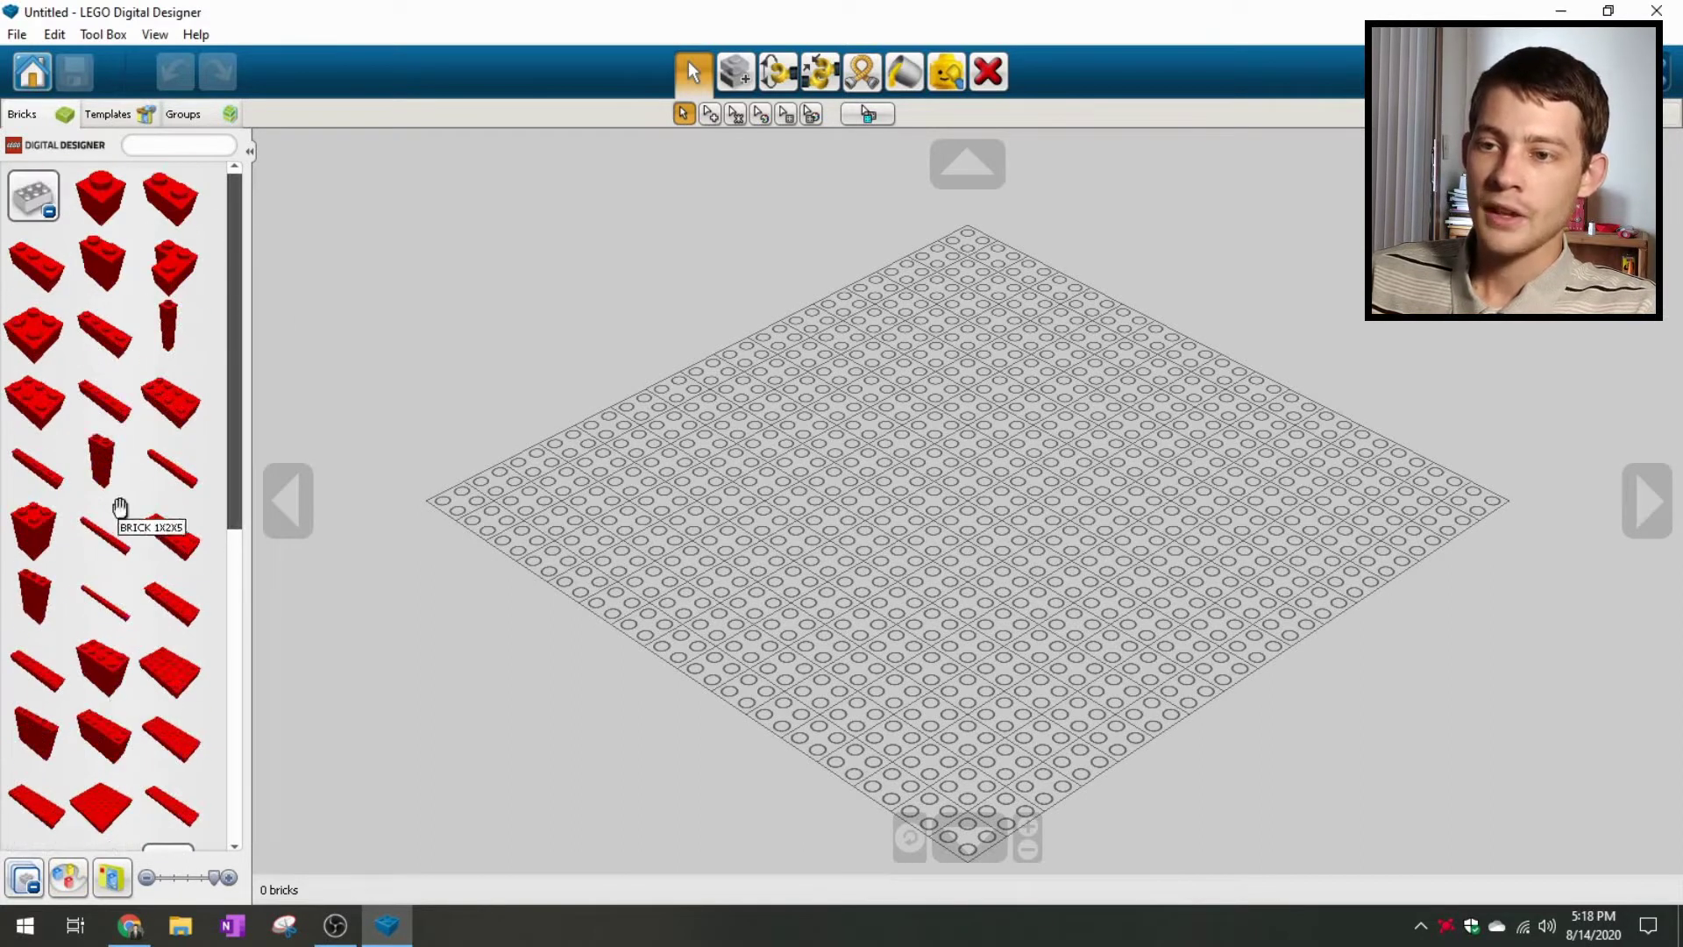
scroll(121, 481, up, 1)
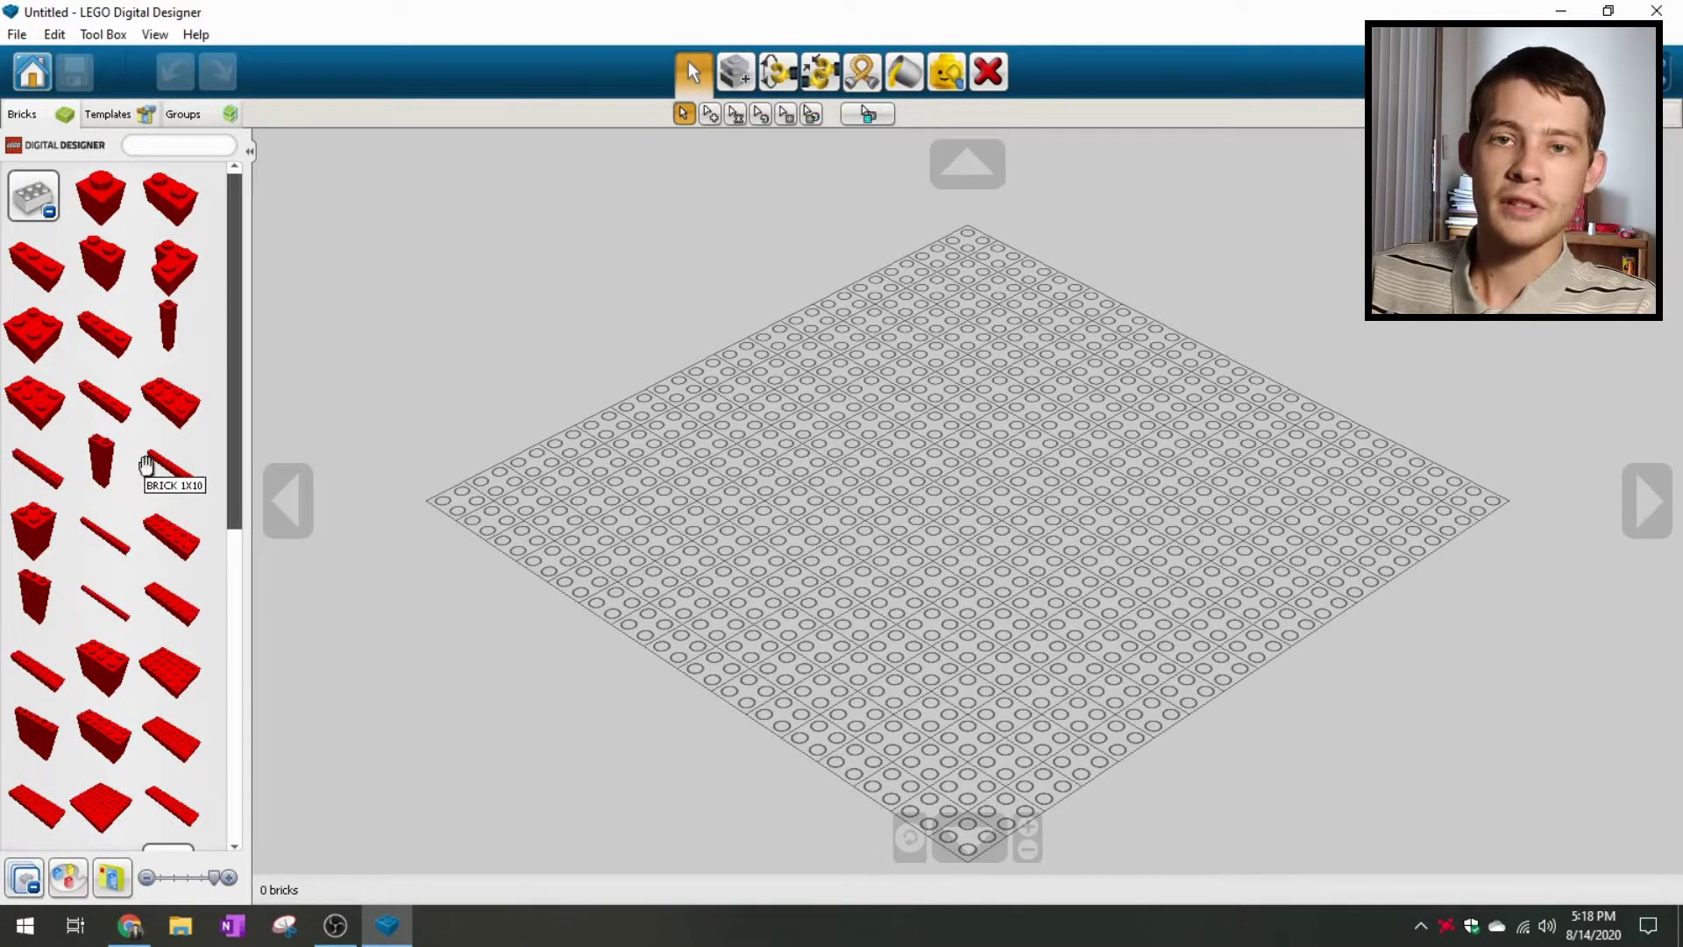
click(101, 216)
right_drag(644, 589, 762, 548)
scroll(771, 551, up, 3)
right_drag(751, 530, 724, 561)
Step: Place a tall red 2x2 brick near the 1x1 brick and stack a red 2x3 brick on top of it
click(42, 540)
click(784, 535)
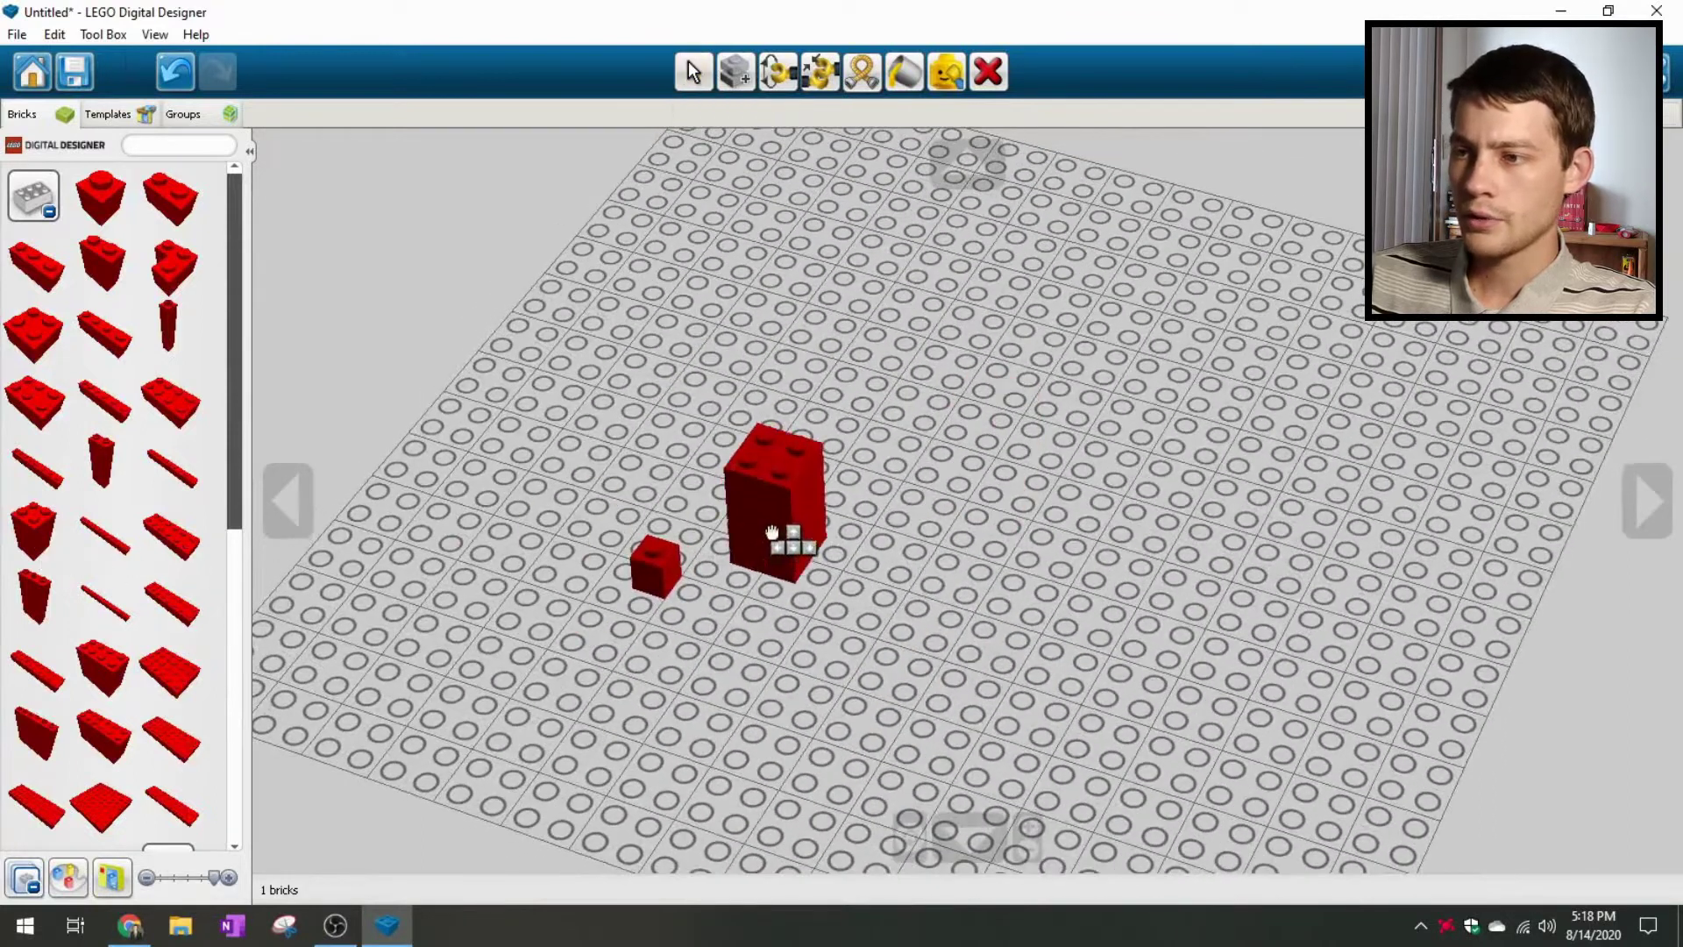
click(37, 405)
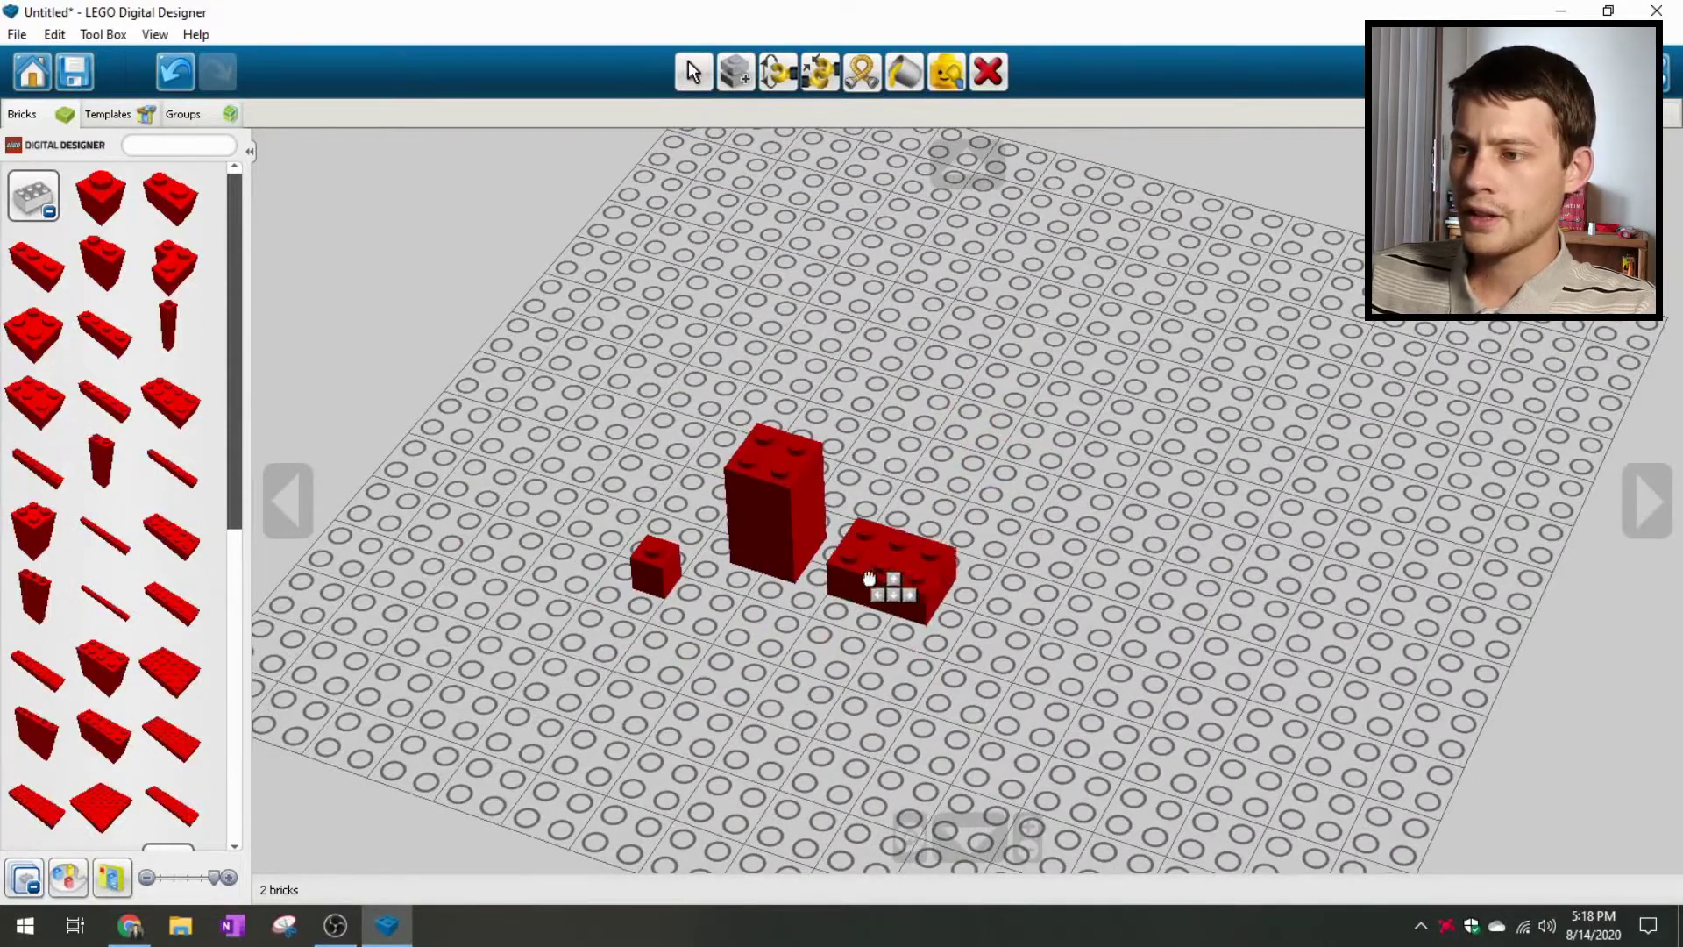
click(782, 447)
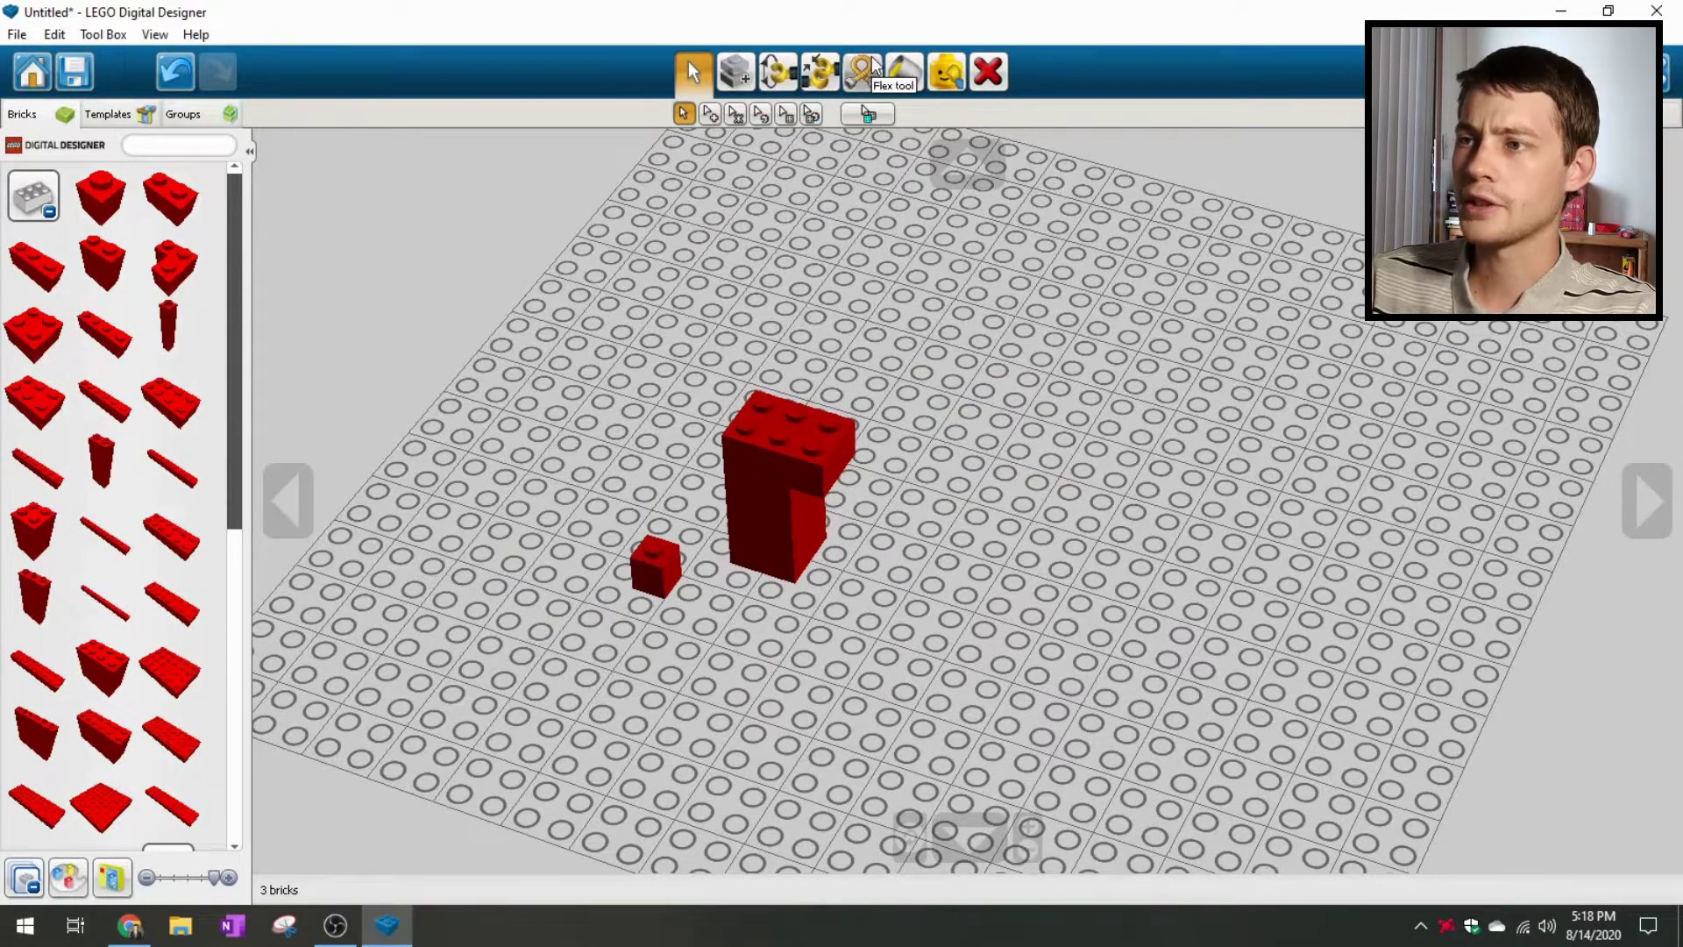
Step: Recolour the 2x3 brick on top of the tall brick to black with the Paint tool
click(903, 72)
click(801, 442)
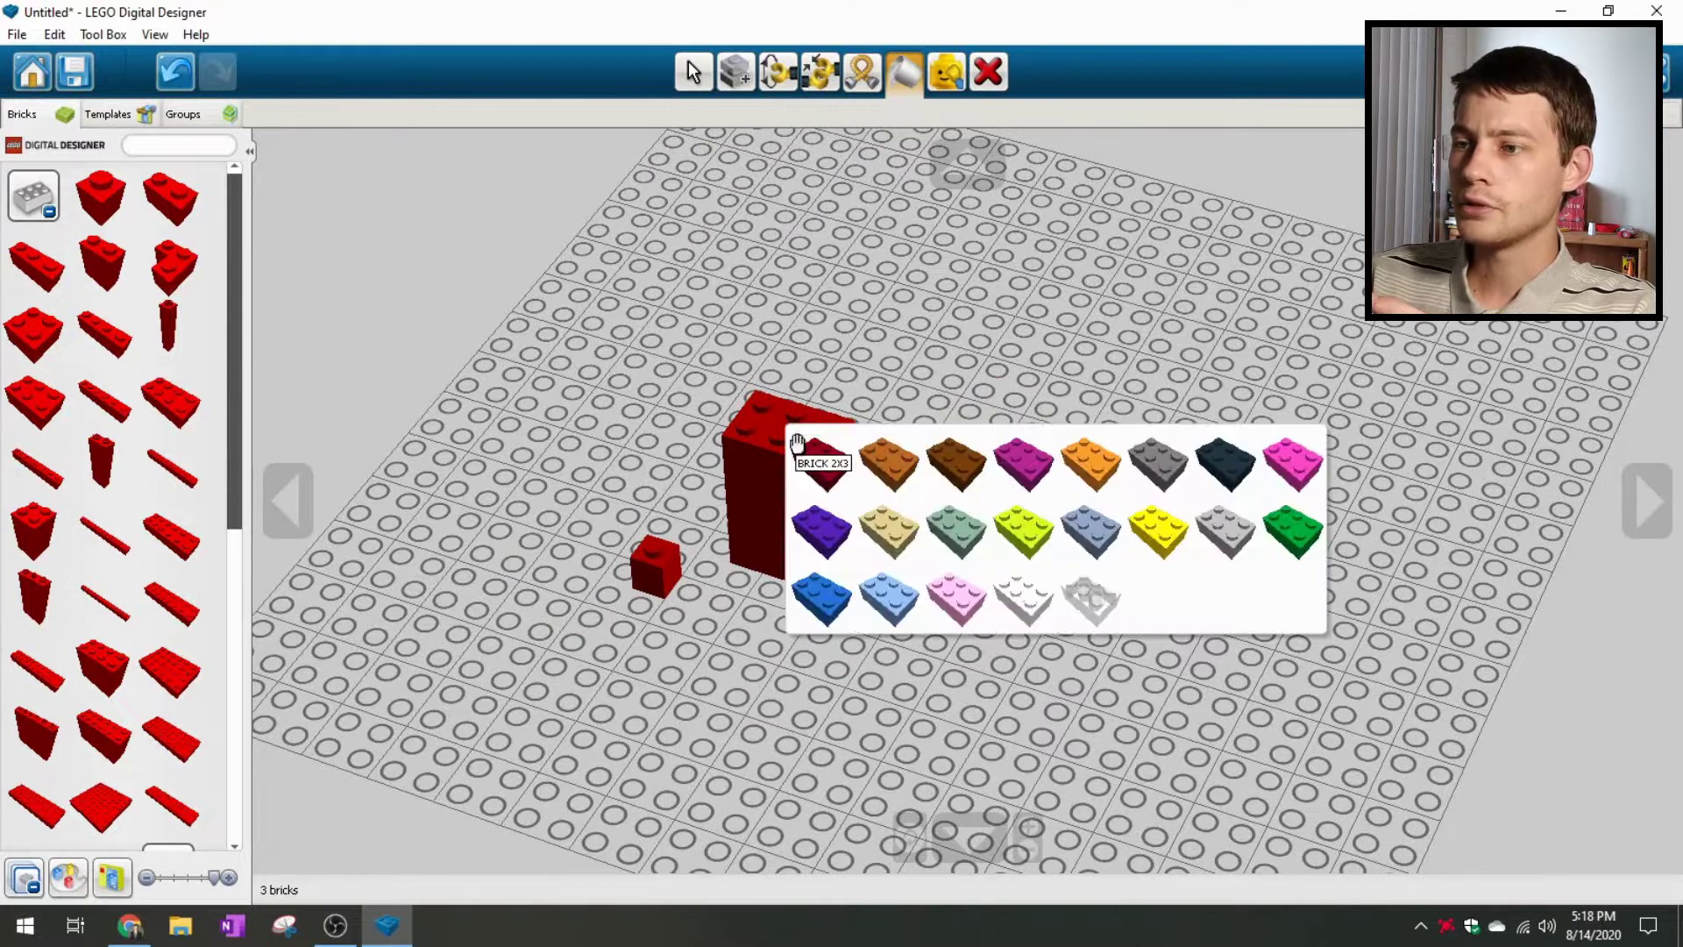
click(1230, 468)
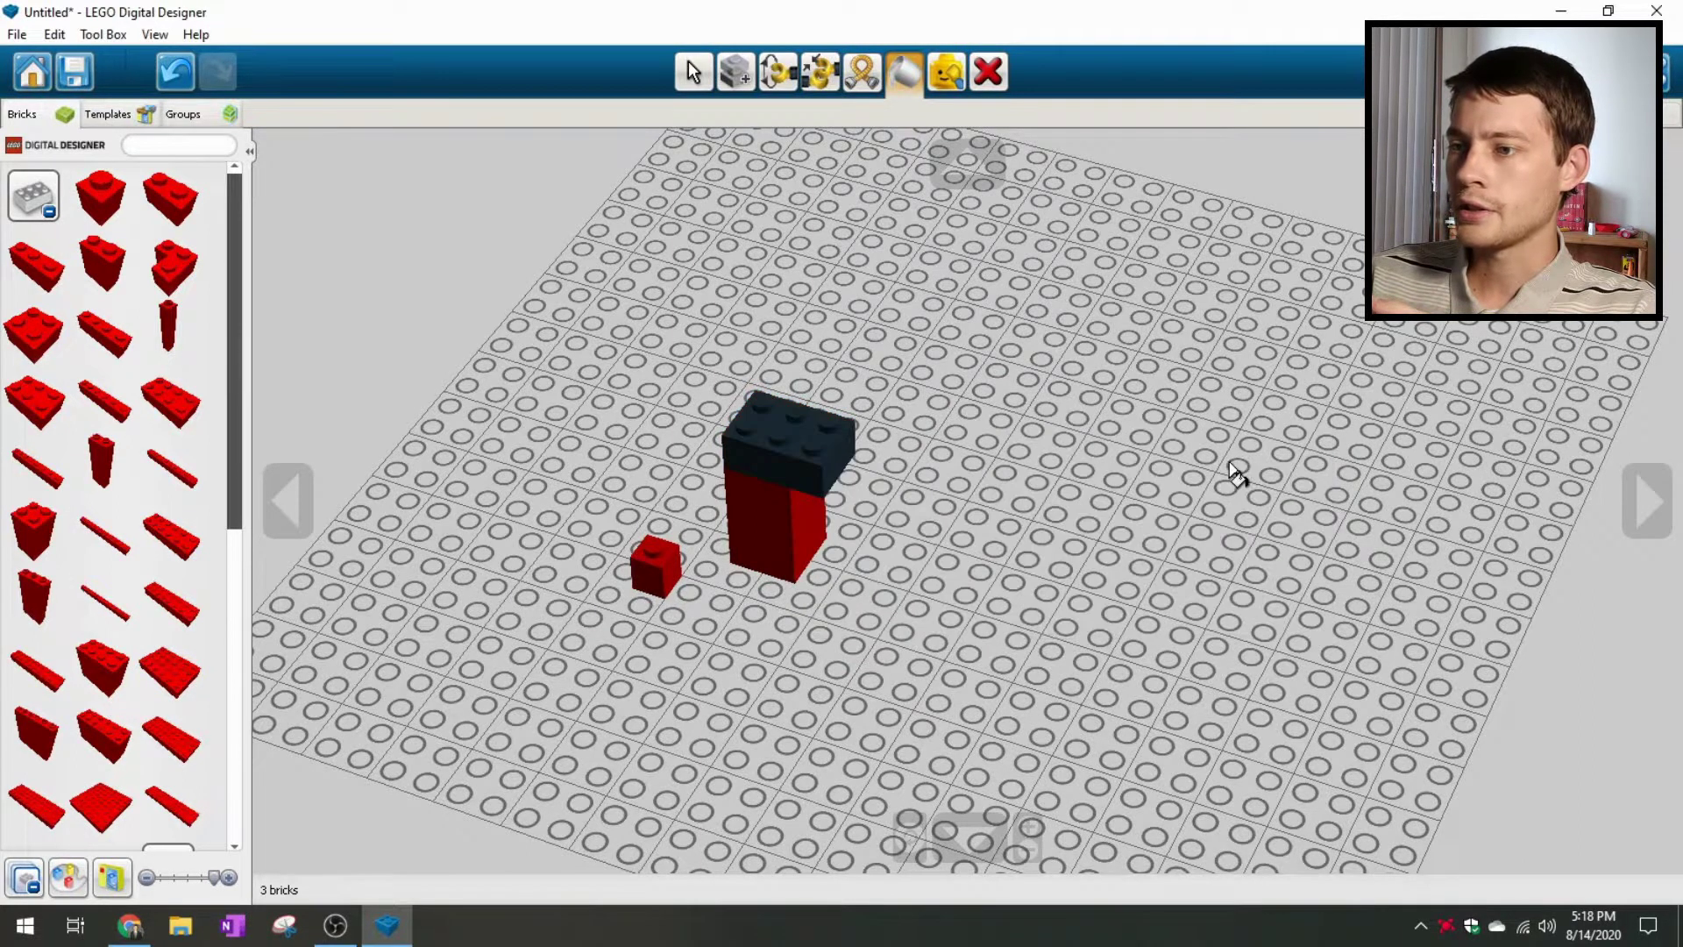
Step: Filter the brick palette to solid black and recolour the placed 1x1 brick dark red
click(68, 876)
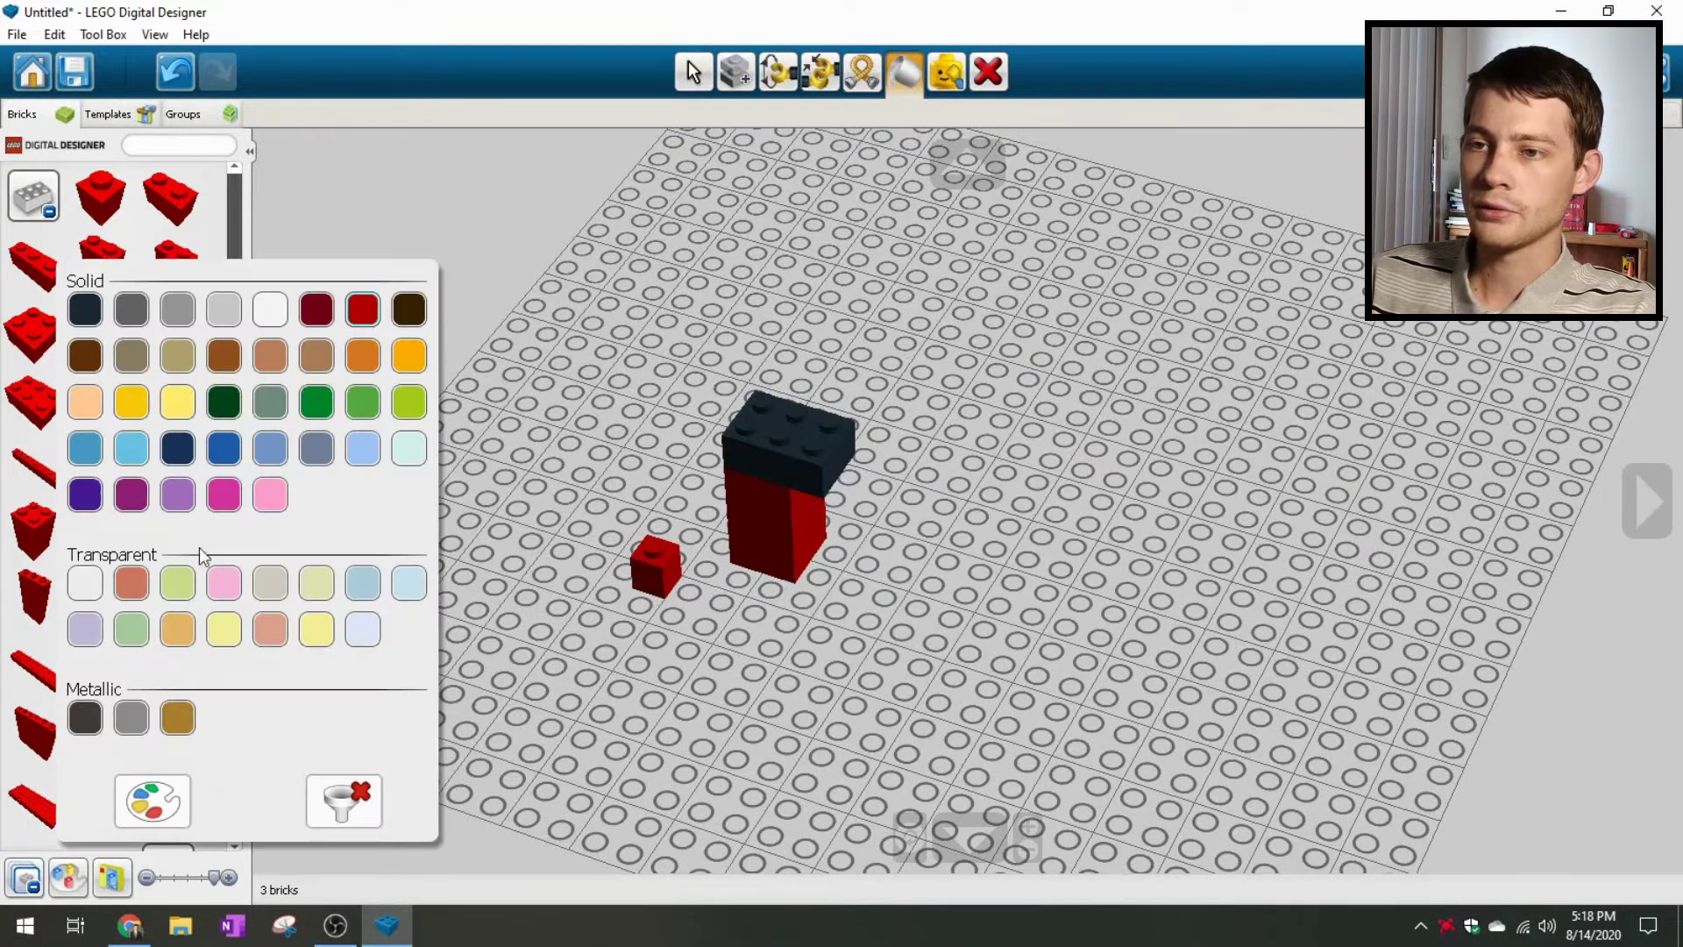
click(77, 311)
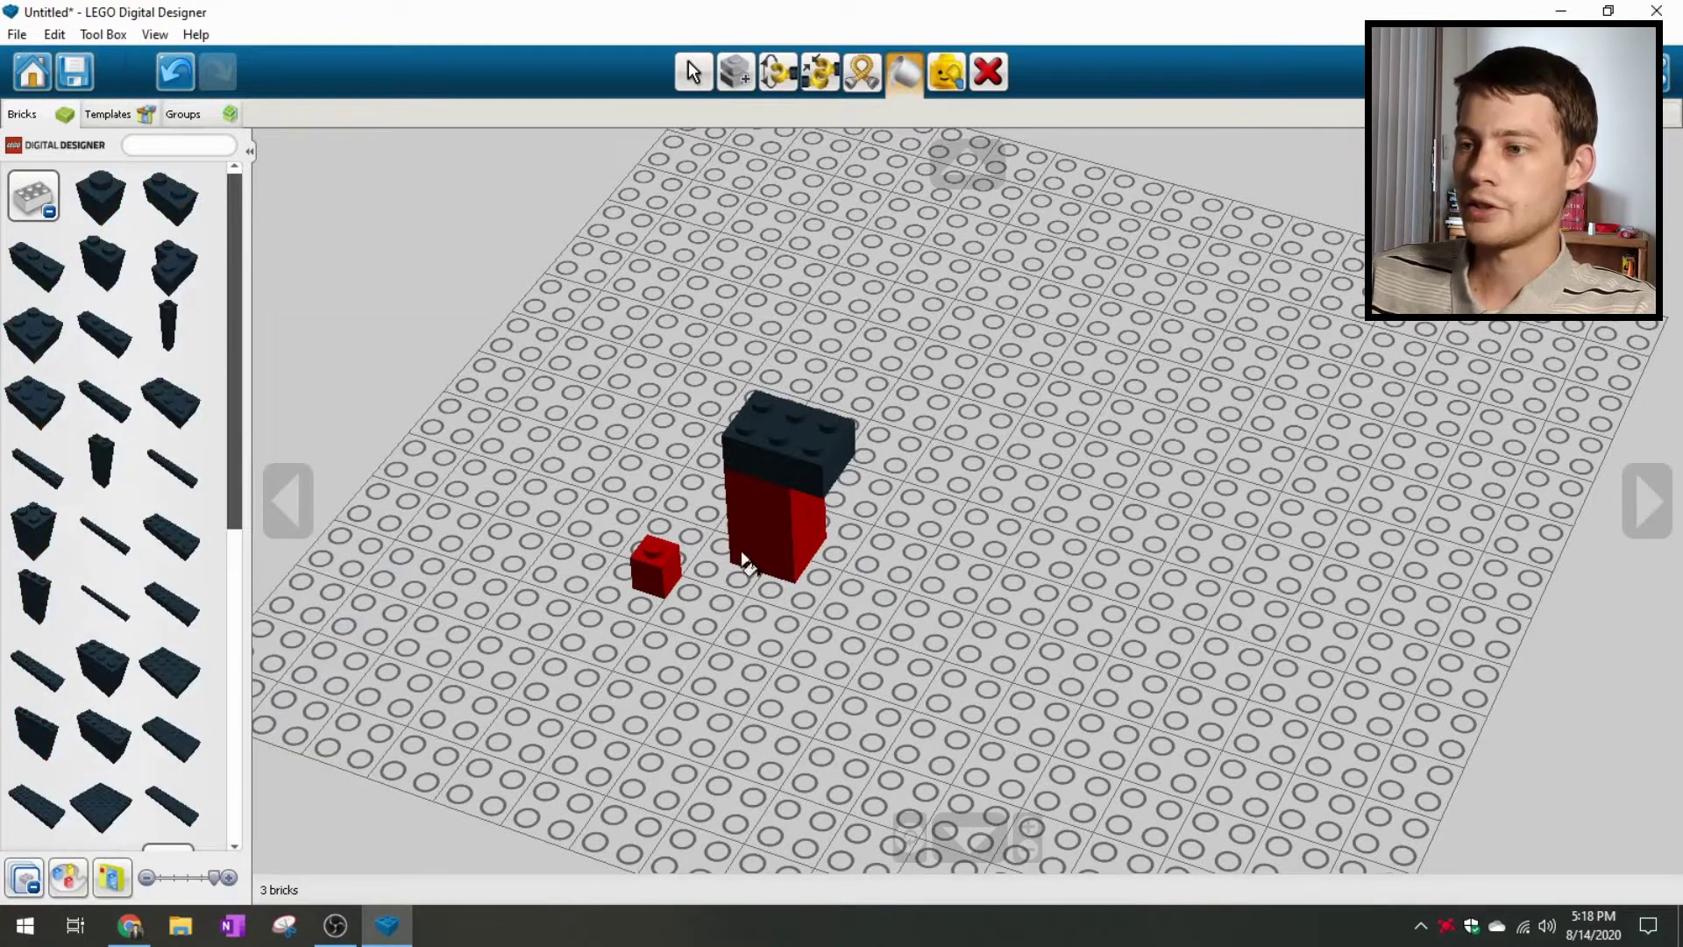
click(662, 576)
click(695, 493)
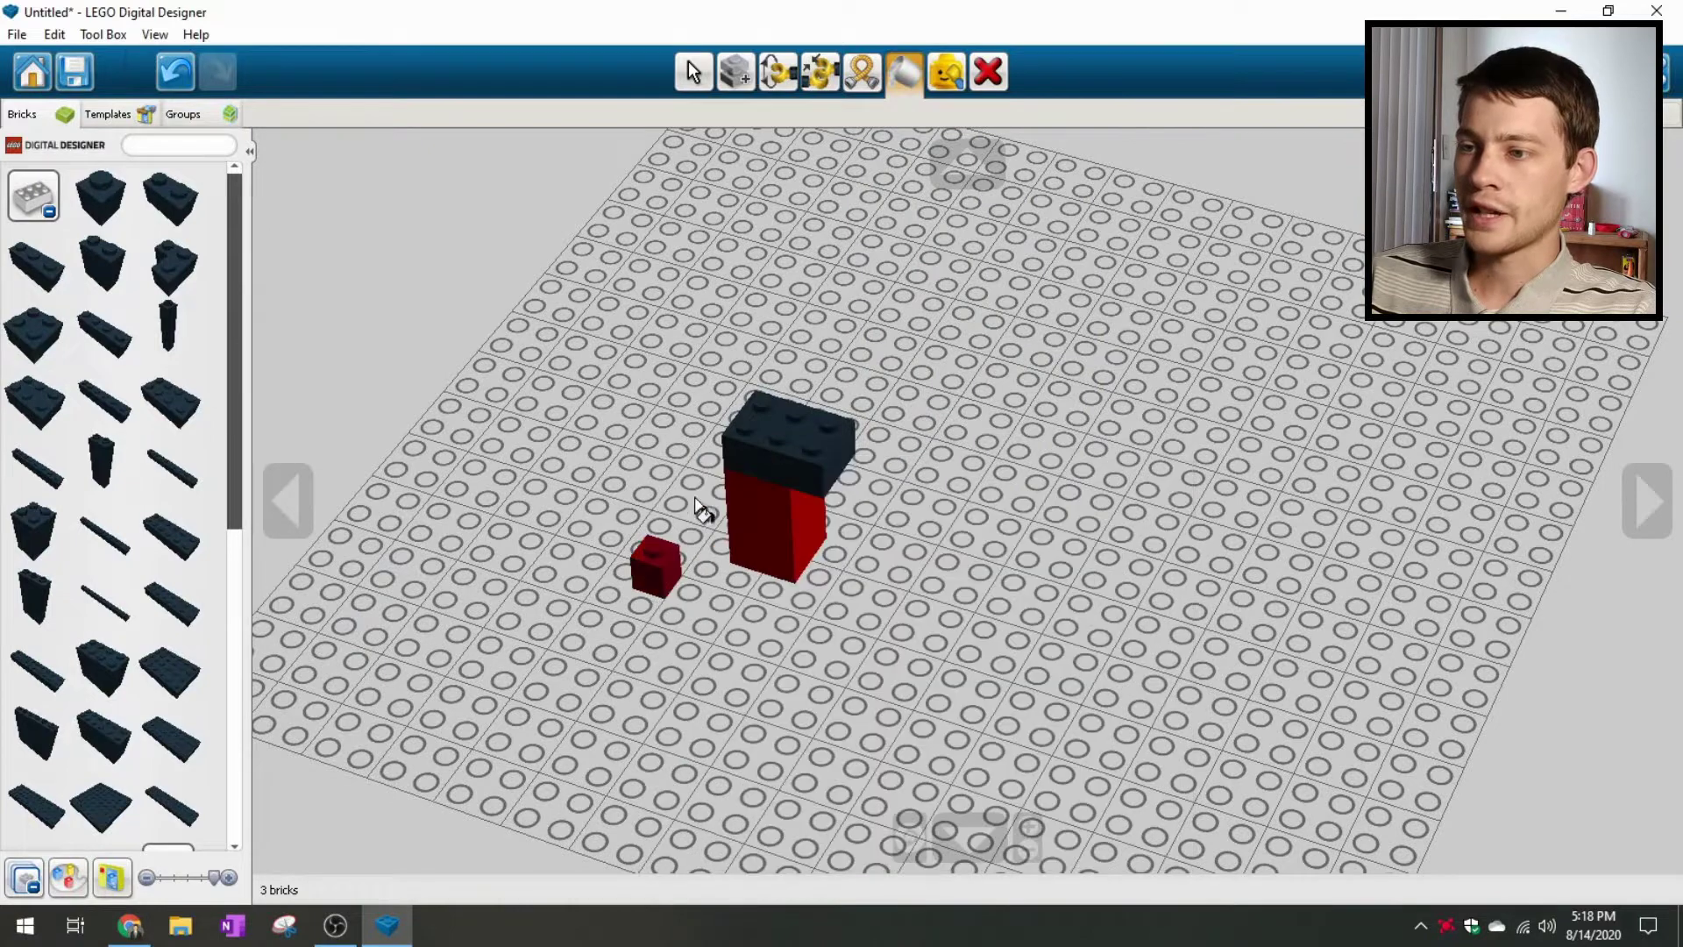
click(694, 73)
mouse_move(534, 460)
right_down()
mouse_move(571, 471)
mouse_move(603, 391)
mouse_move(529, 473)
right_up()
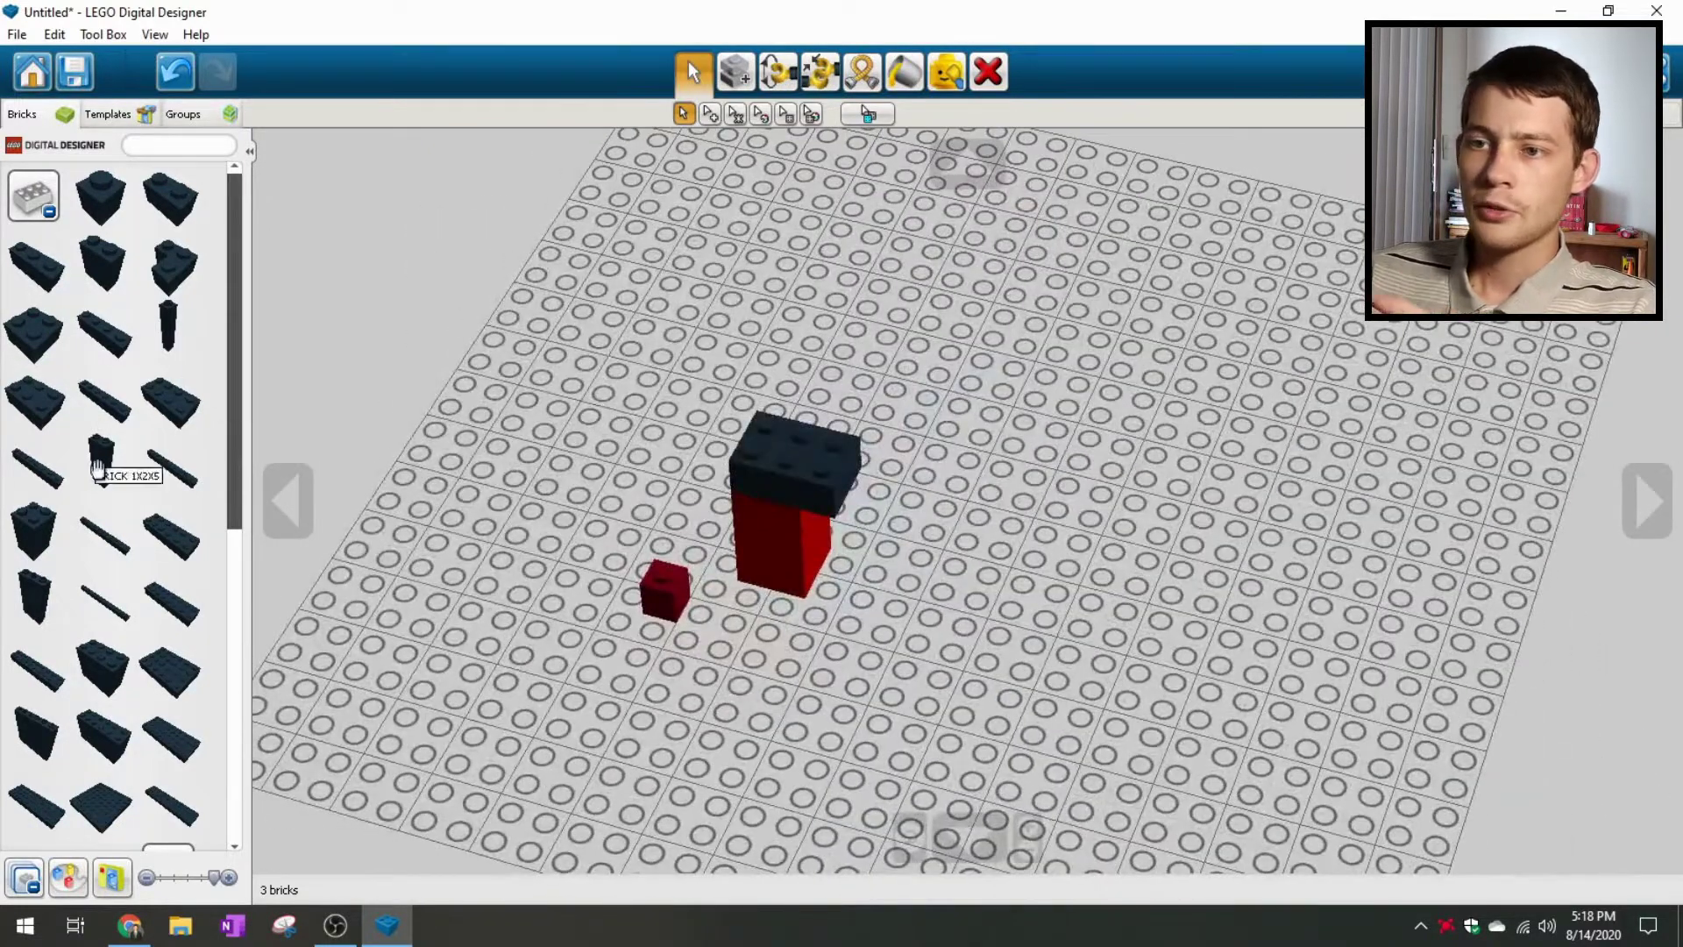
mouse_move(649, 470)
right_down()
mouse_move(682, 447)
mouse_move(650, 465)
mouse_move(666, 456)
right_up()
scroll(978, 533, down, 2)
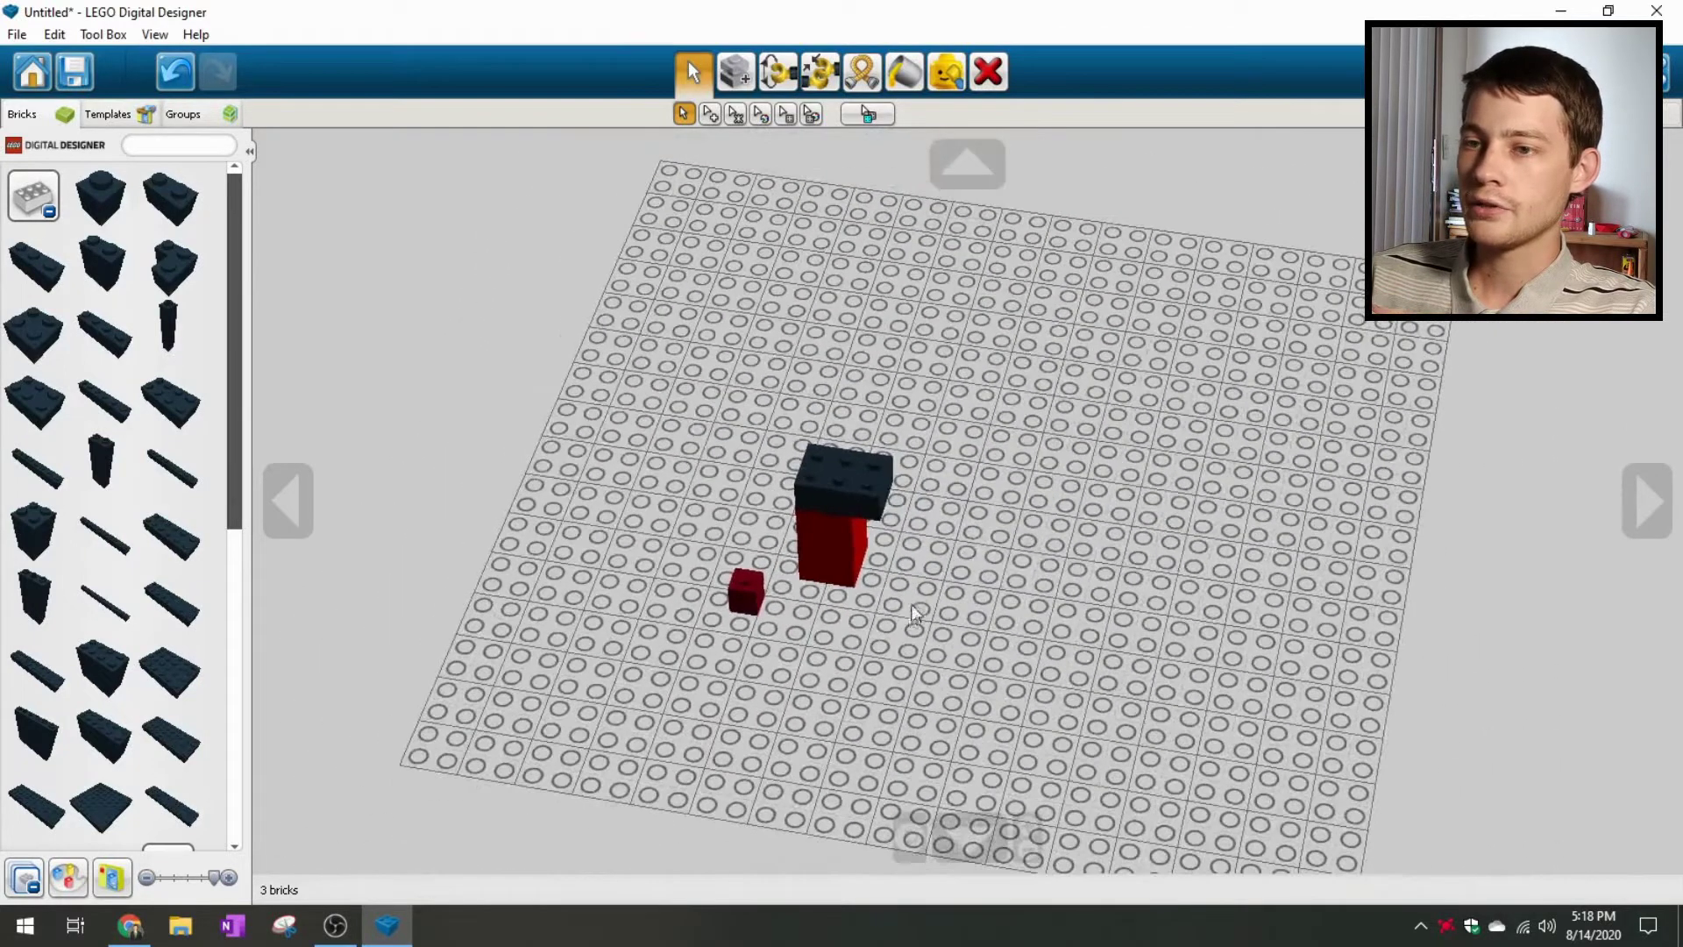
Step: Collapse and reopen the basic bricks category to browse its solid black bricks
click(33, 197)
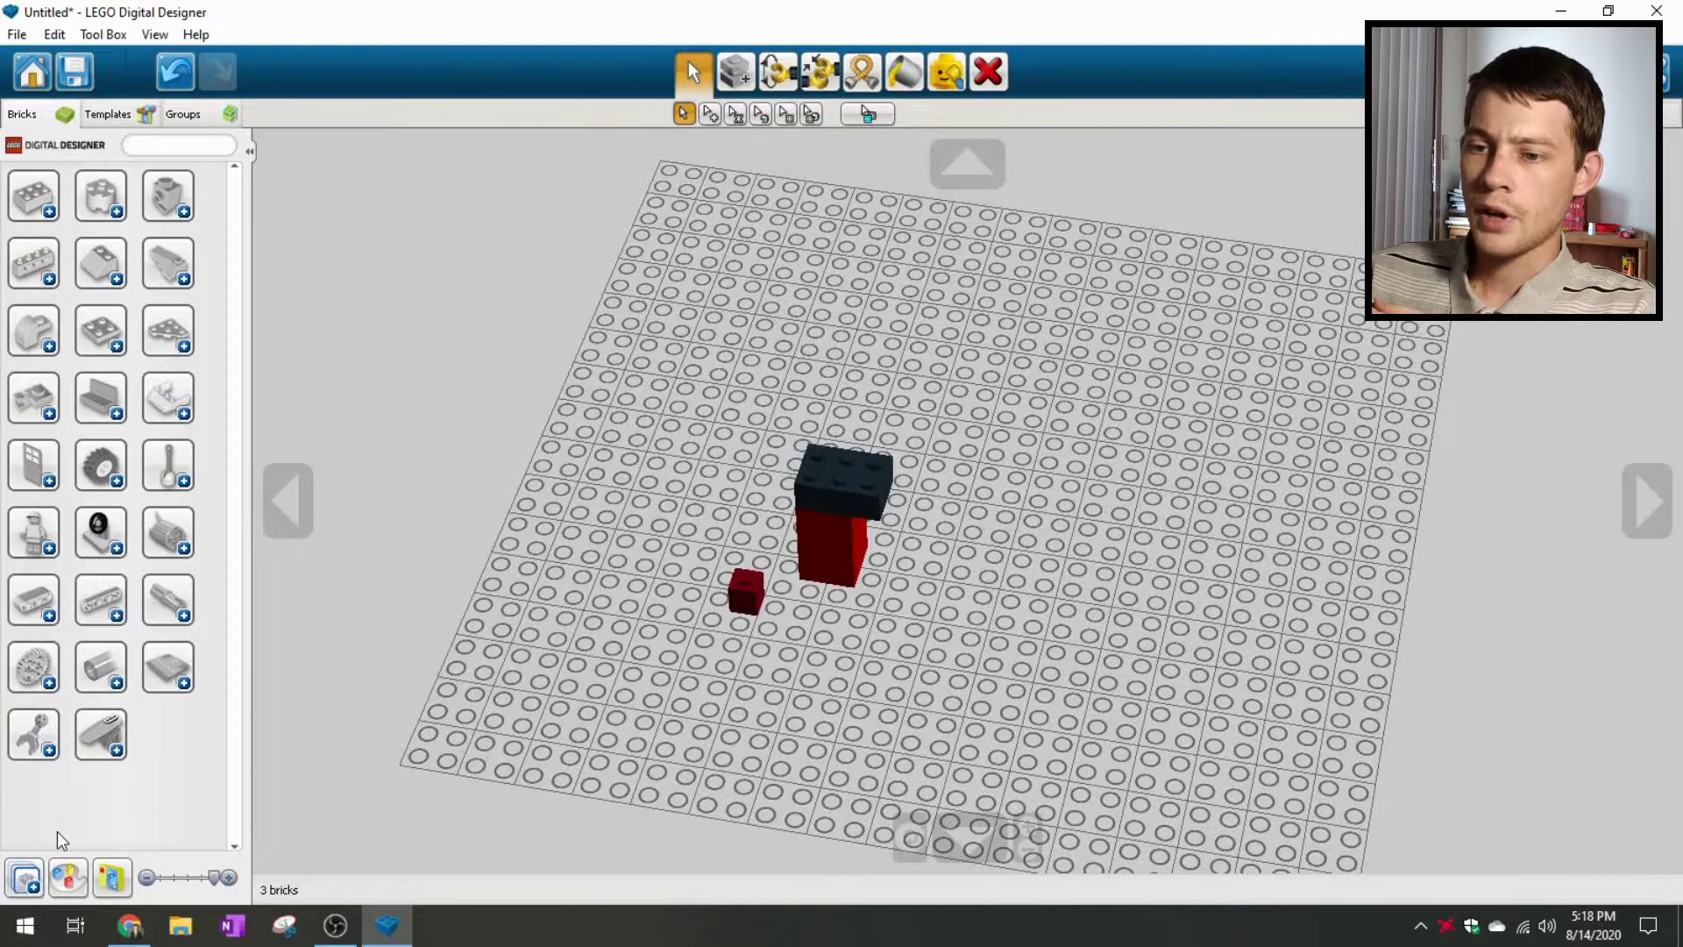
click(67, 877)
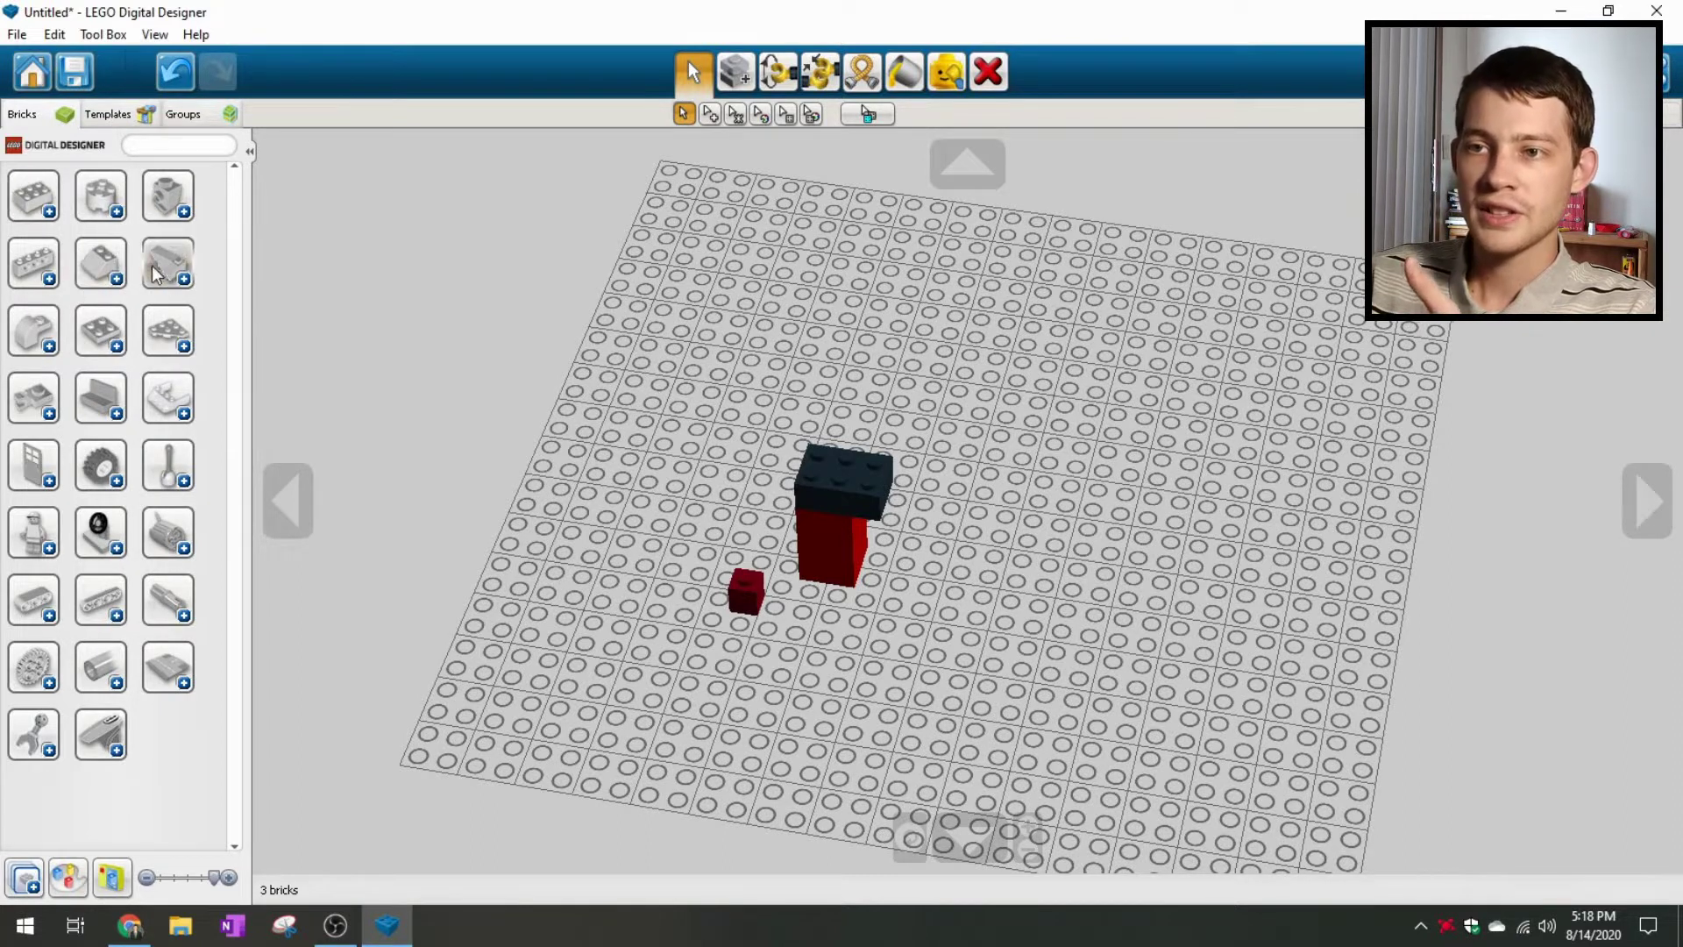
click(41, 207)
scroll(83, 448, down, 3)
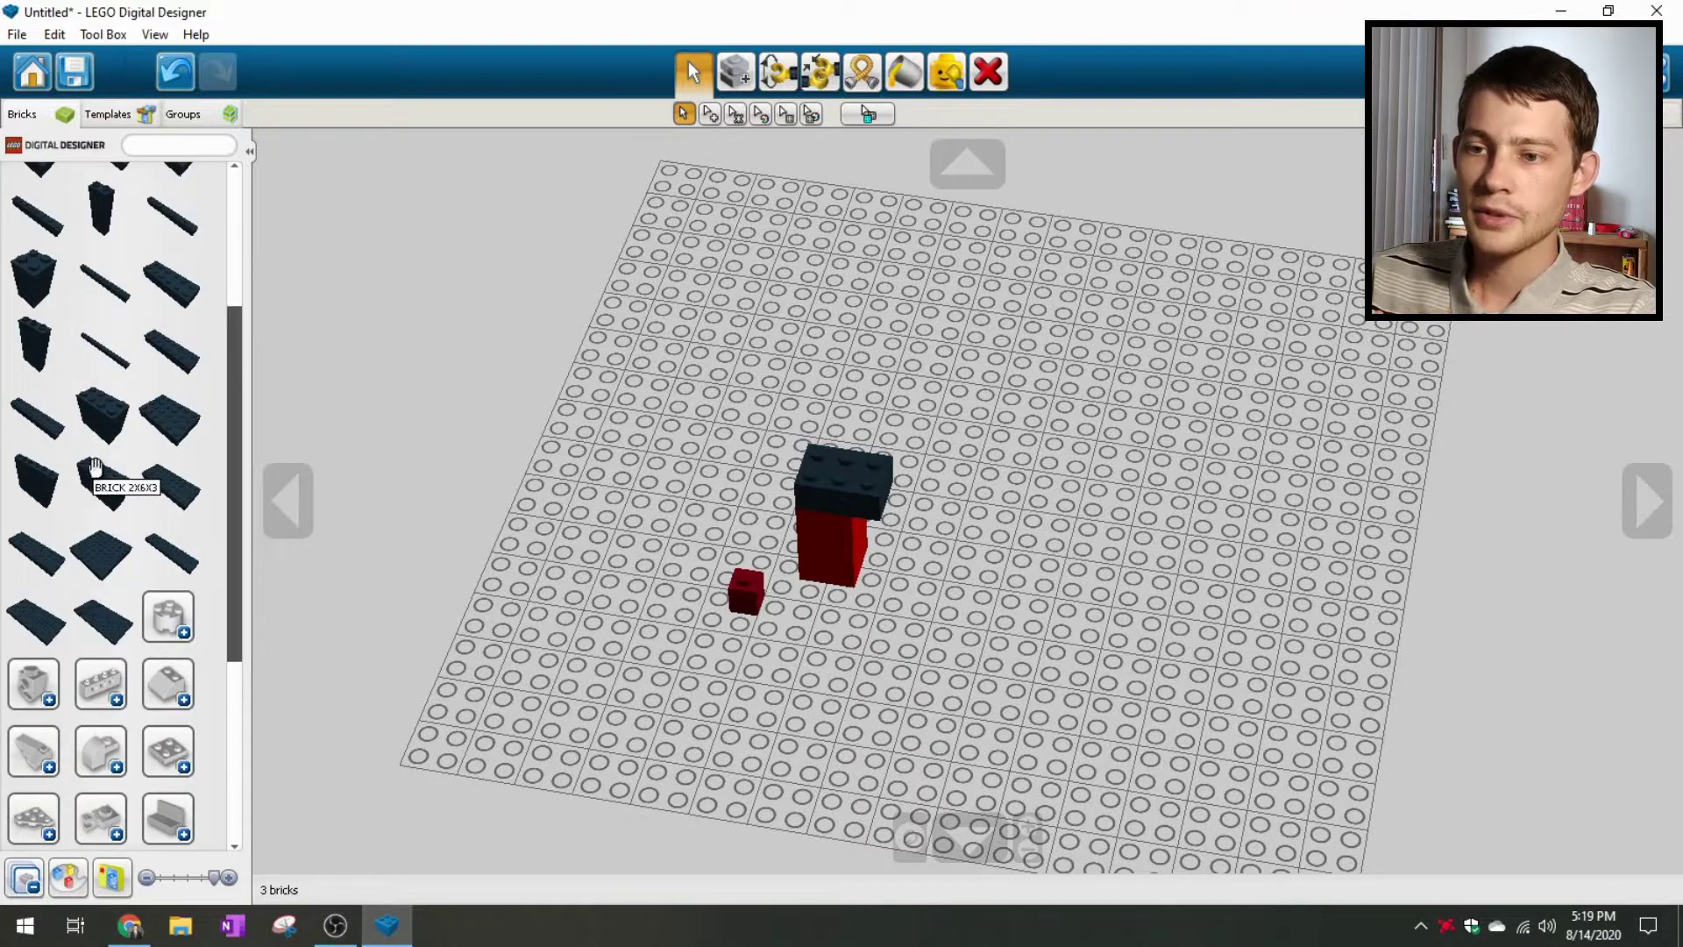
Step: Filter the brick palette by colour, trying the yellowish orange first and settling on solid red
click(67, 877)
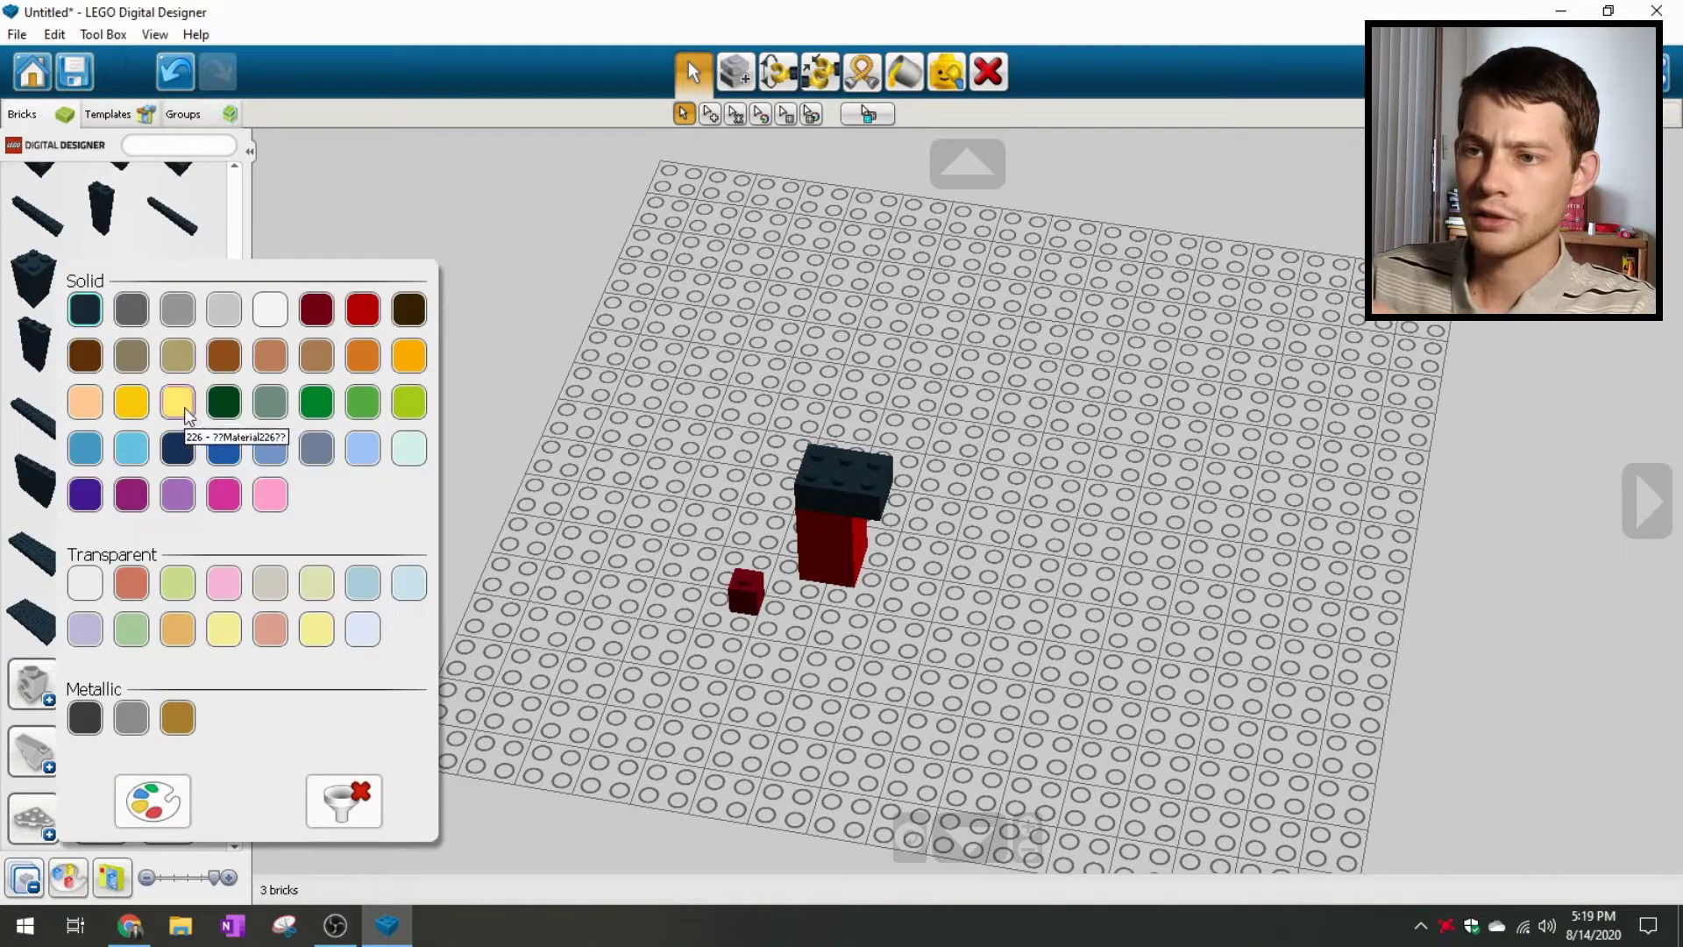
click(407, 356)
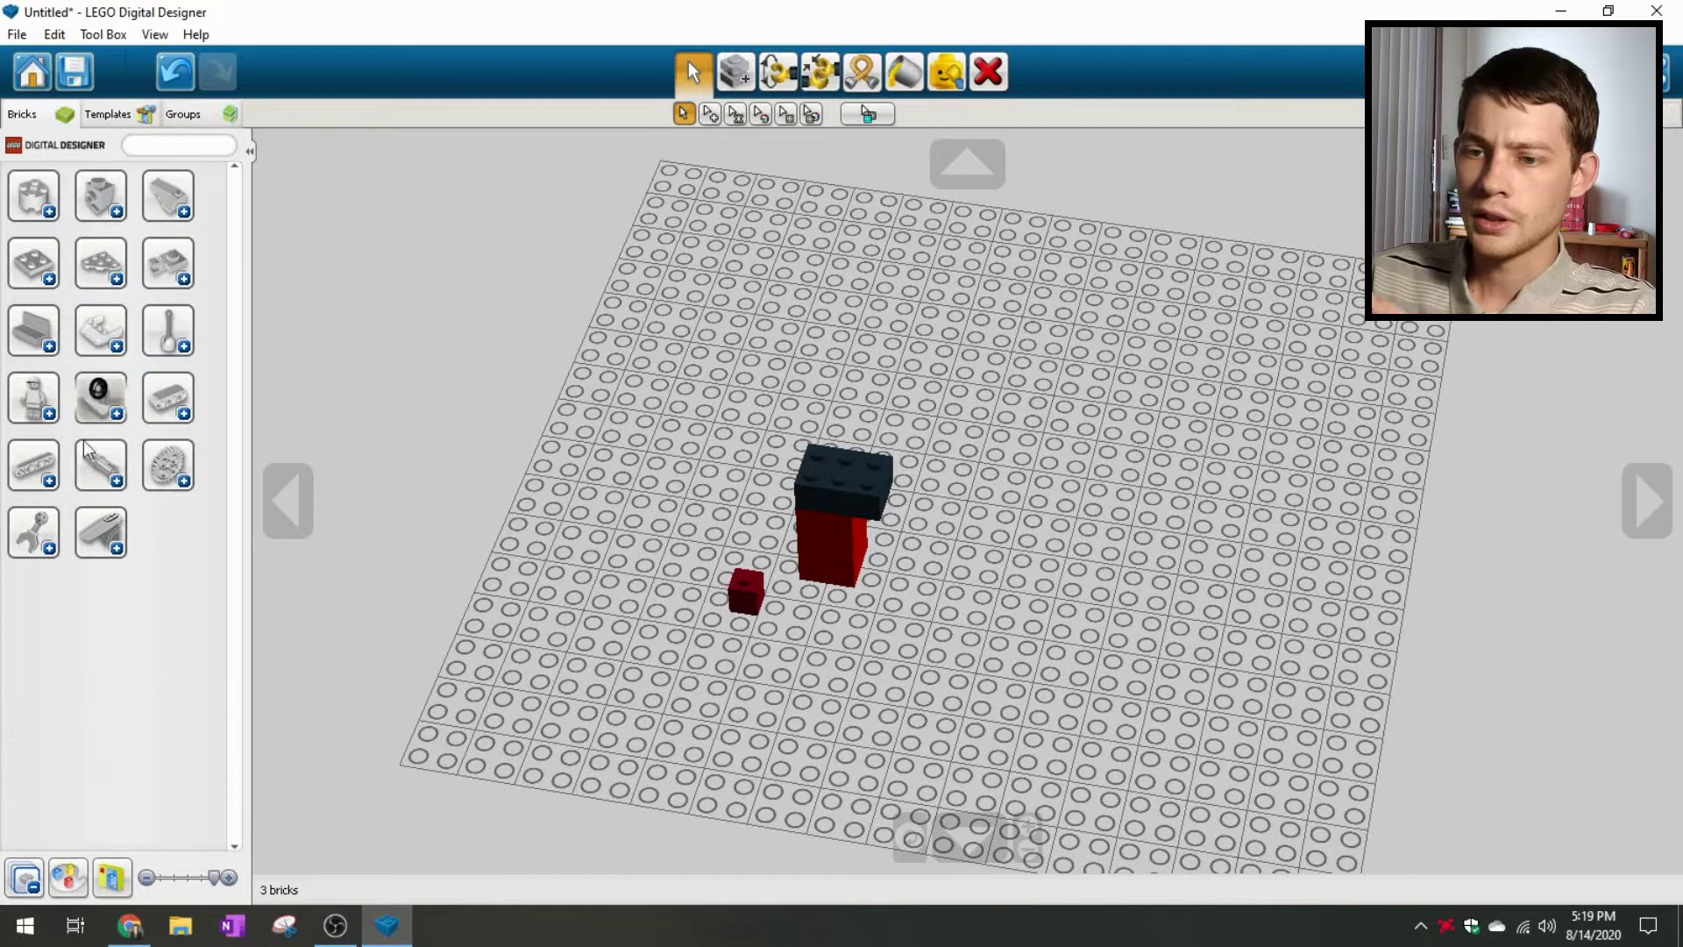
click(82, 879)
click(317, 305)
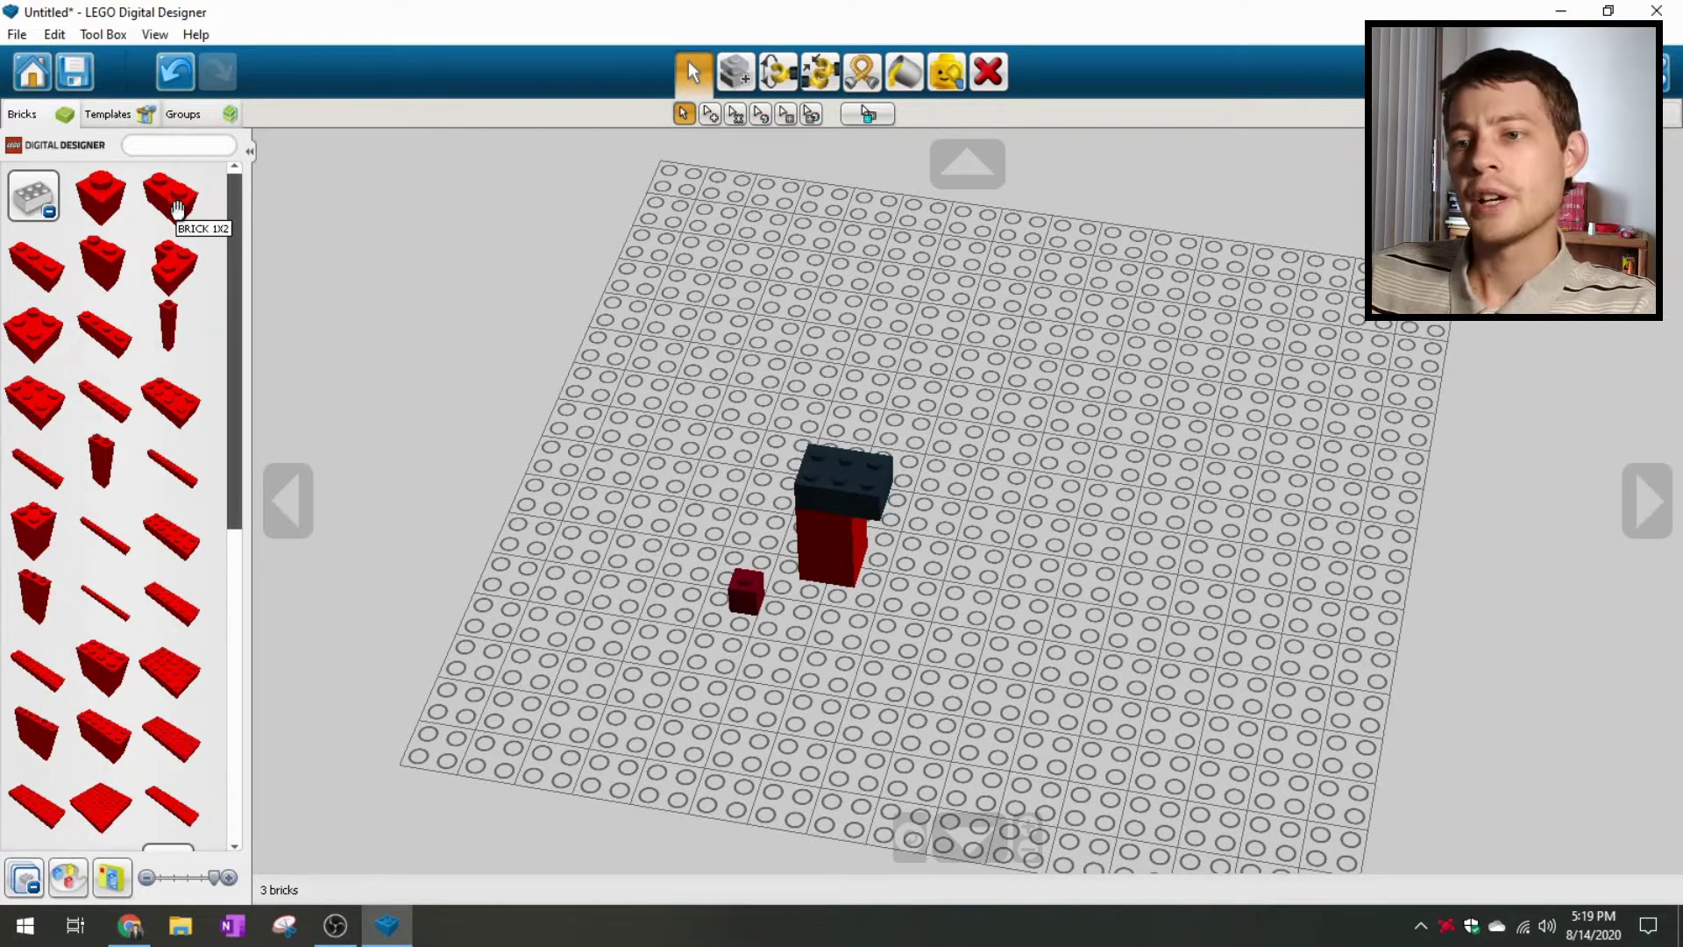
Step: Place the large rectangular red brick at the back of the building grid and delete it again
scroll(96, 395, down, 3)
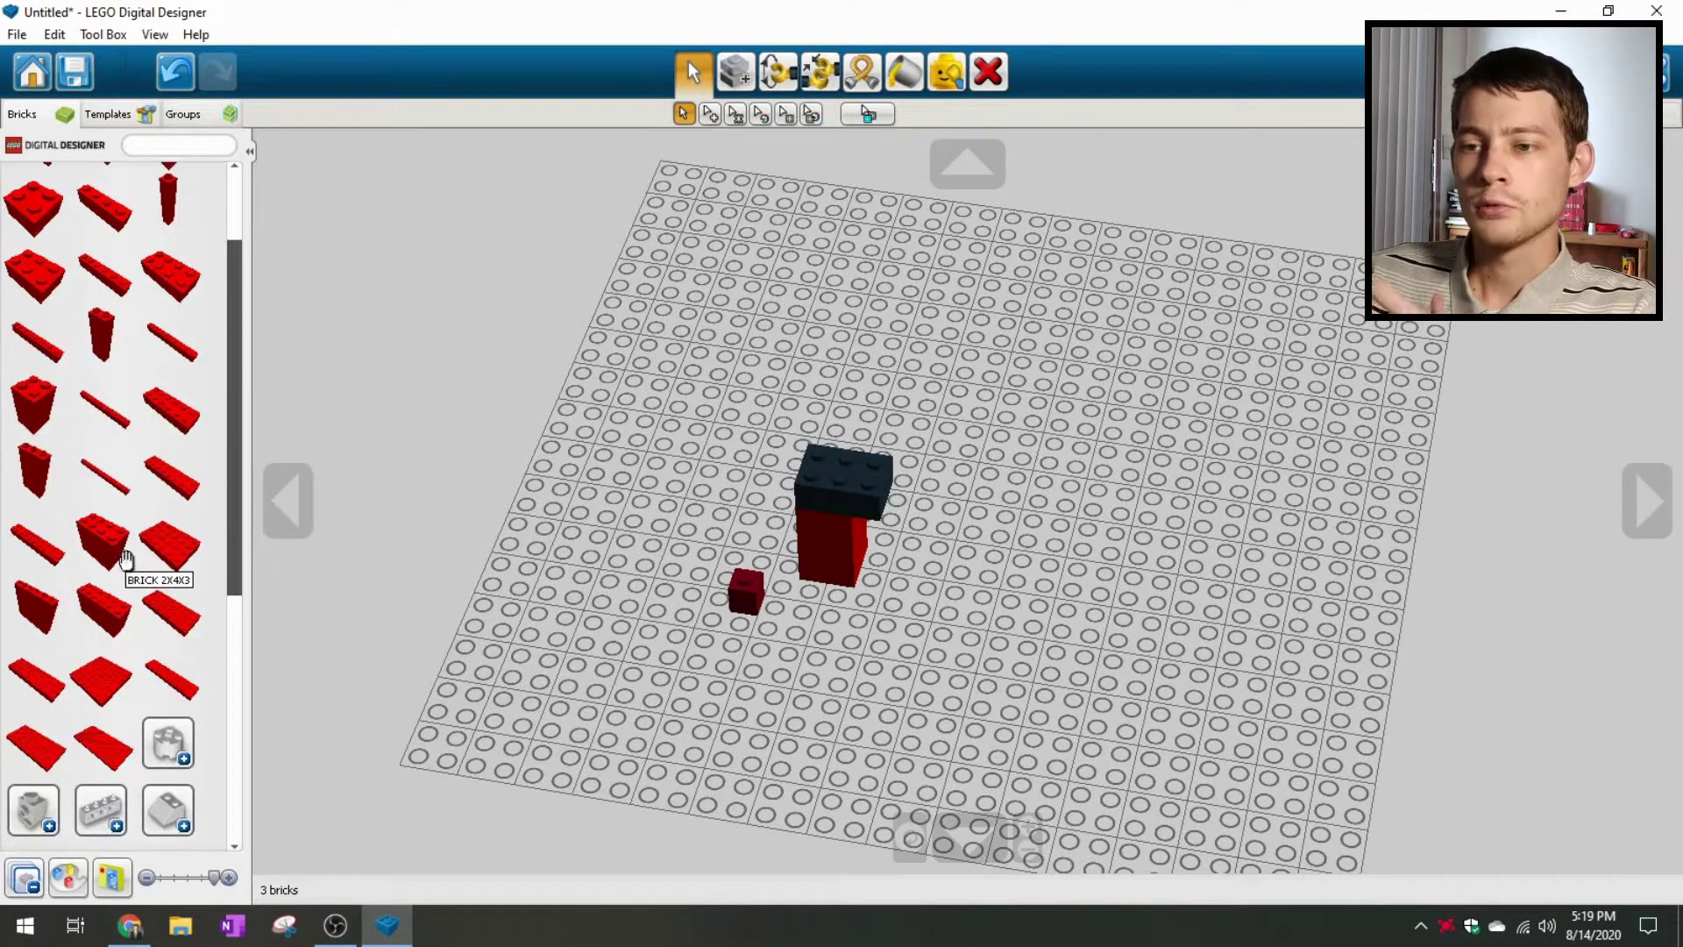
scroll(123, 500, down, 1)
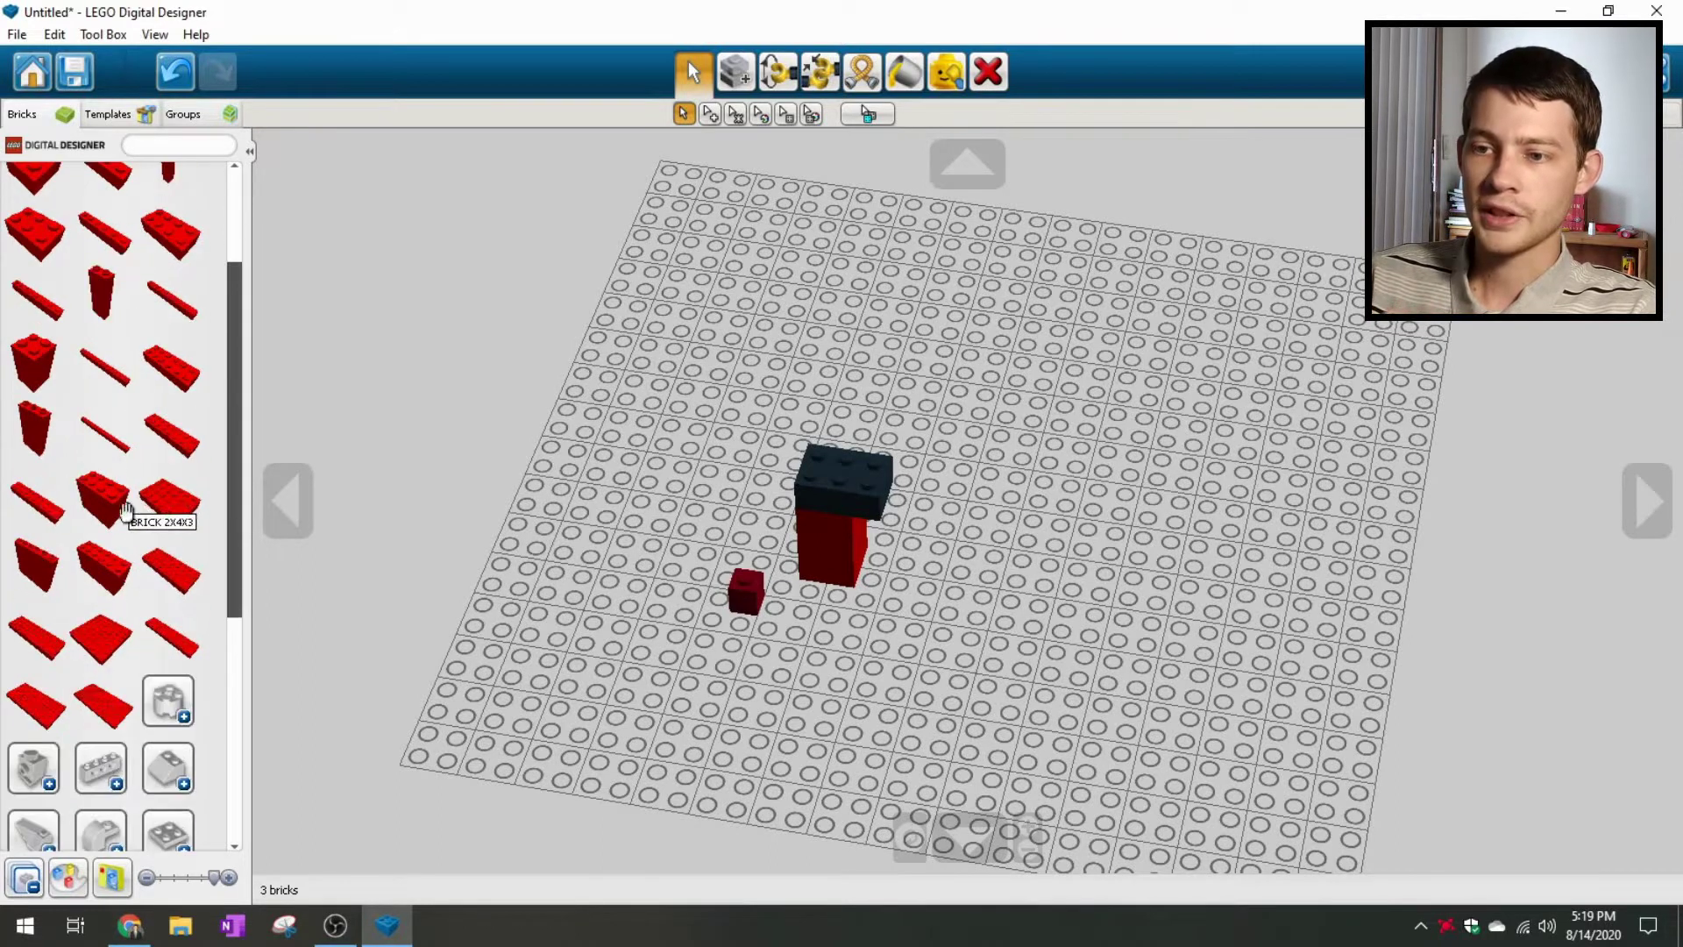
click(102, 708)
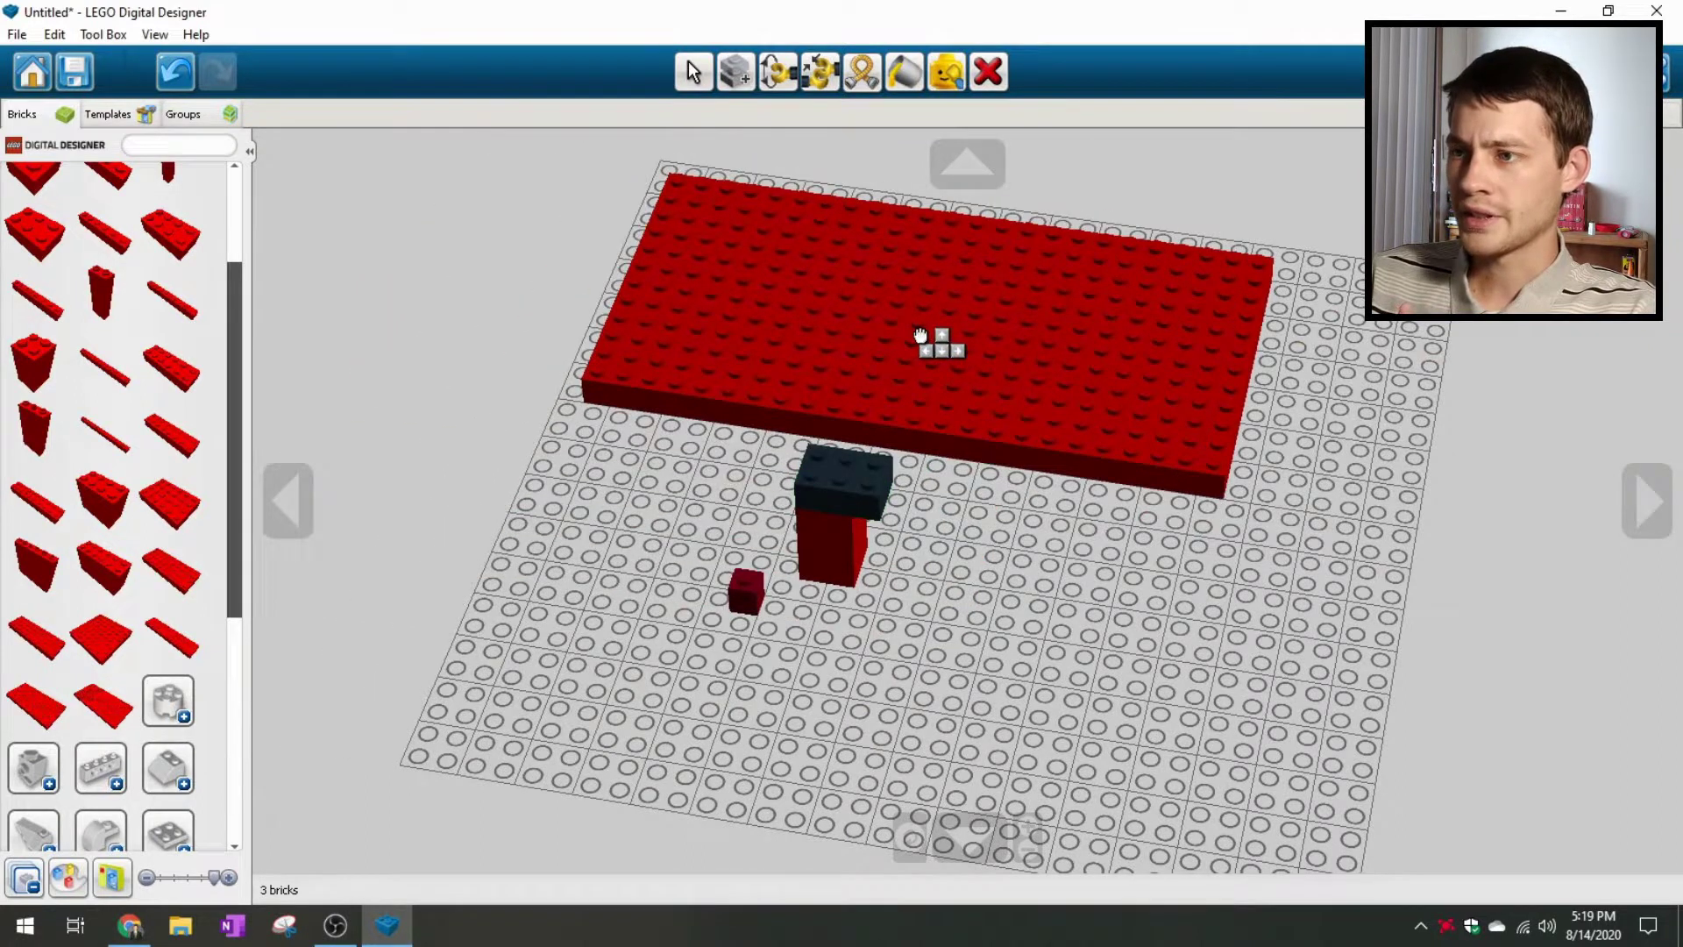
click(920, 335)
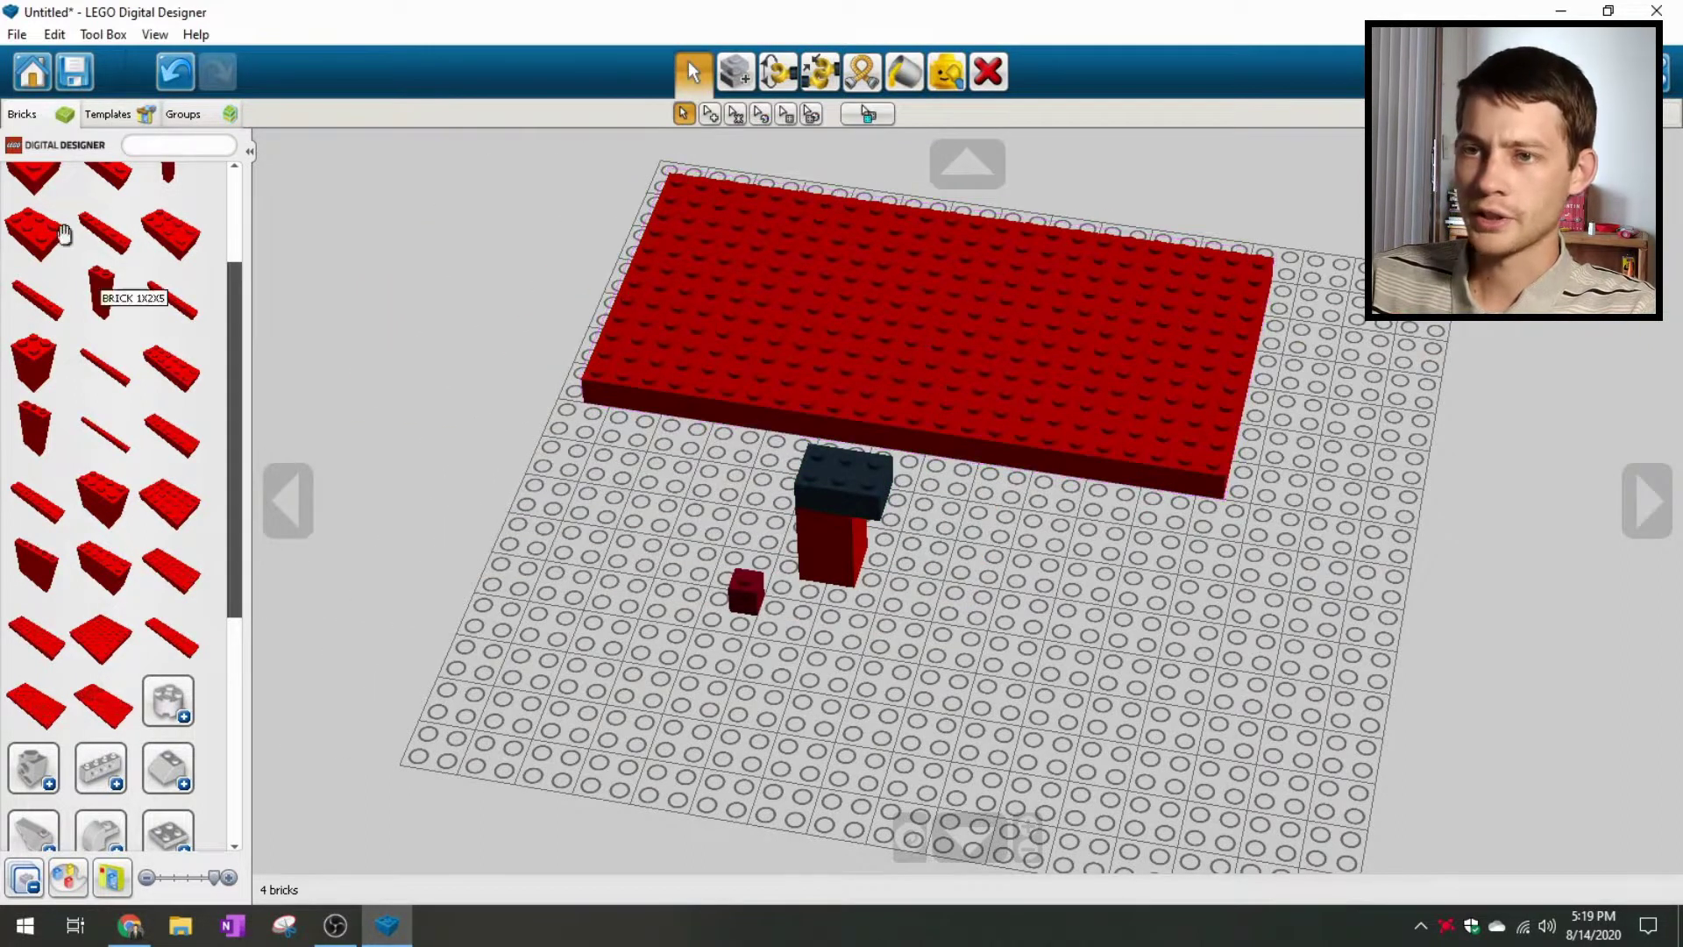
click(989, 73)
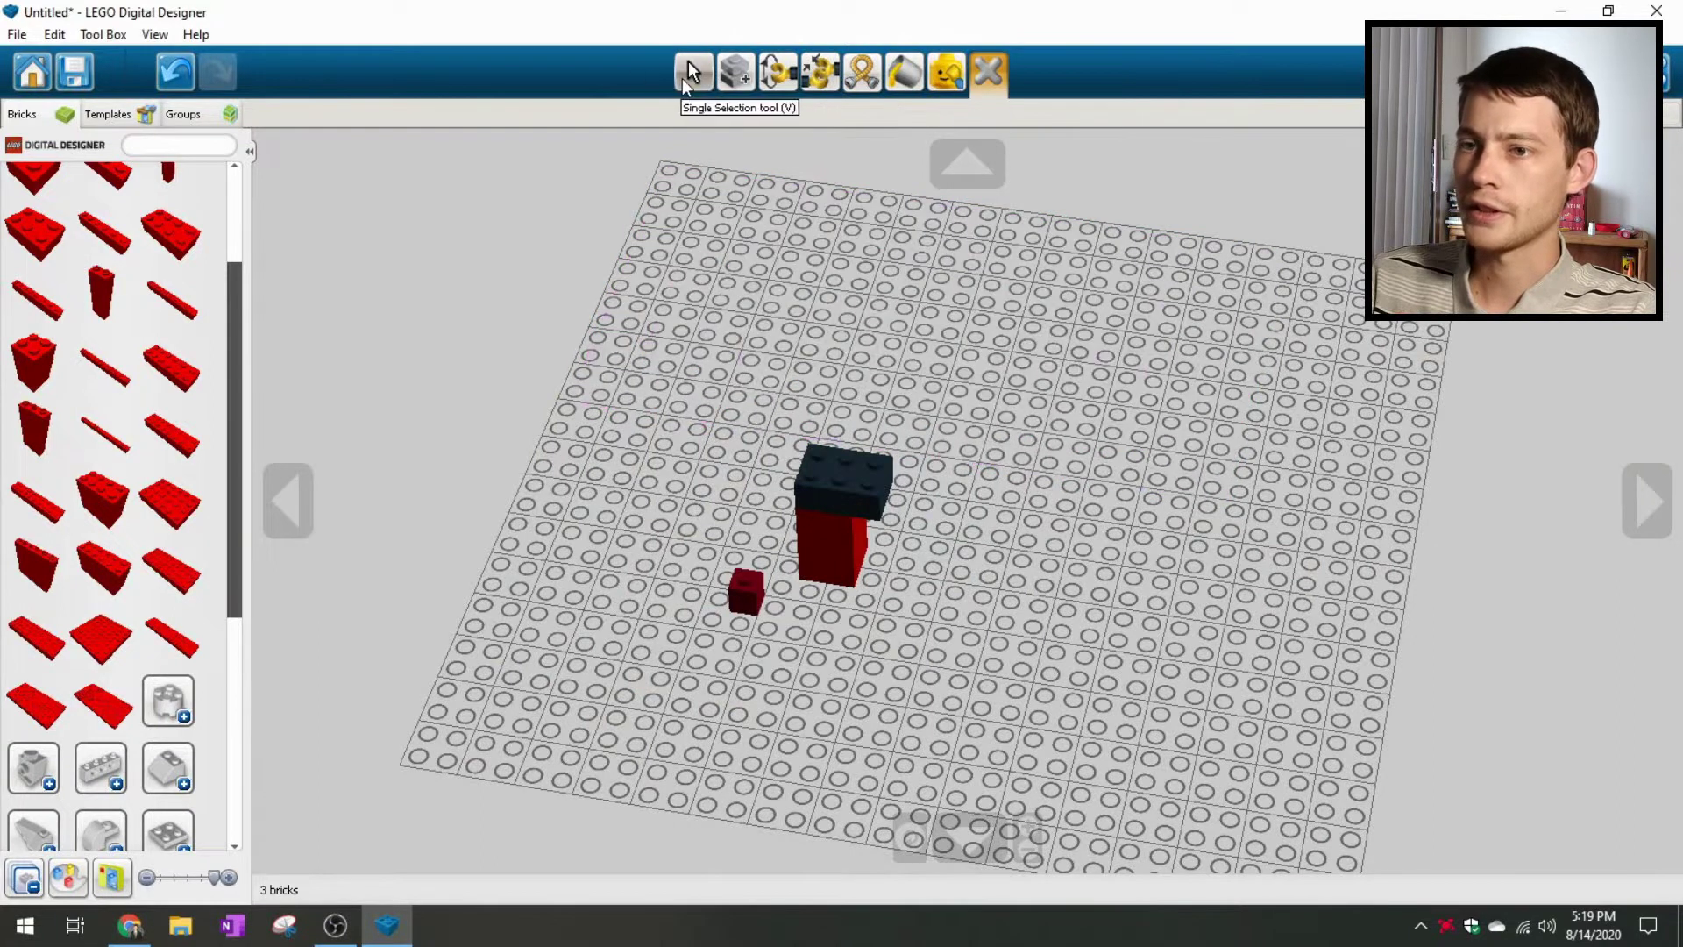
click(683, 80)
Step: Close the basic bricks category and examine the red pieces in the round bricks and fences categories
scroll(163, 284, up, 3)
click(34, 198)
click(112, 214)
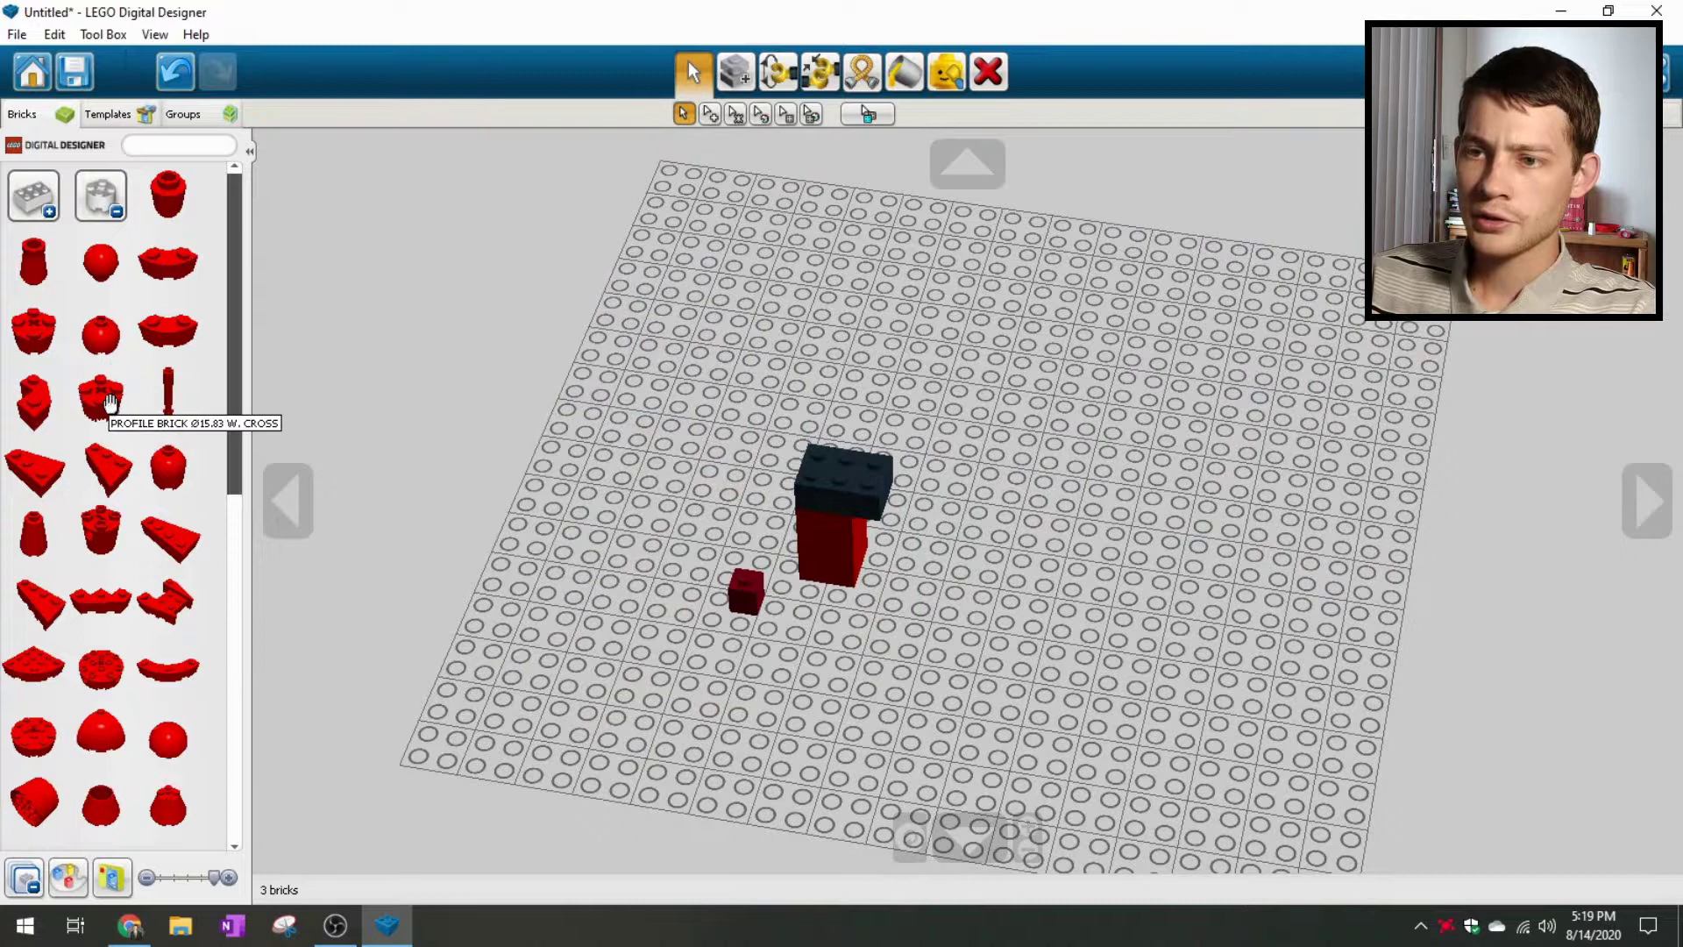
click(101, 196)
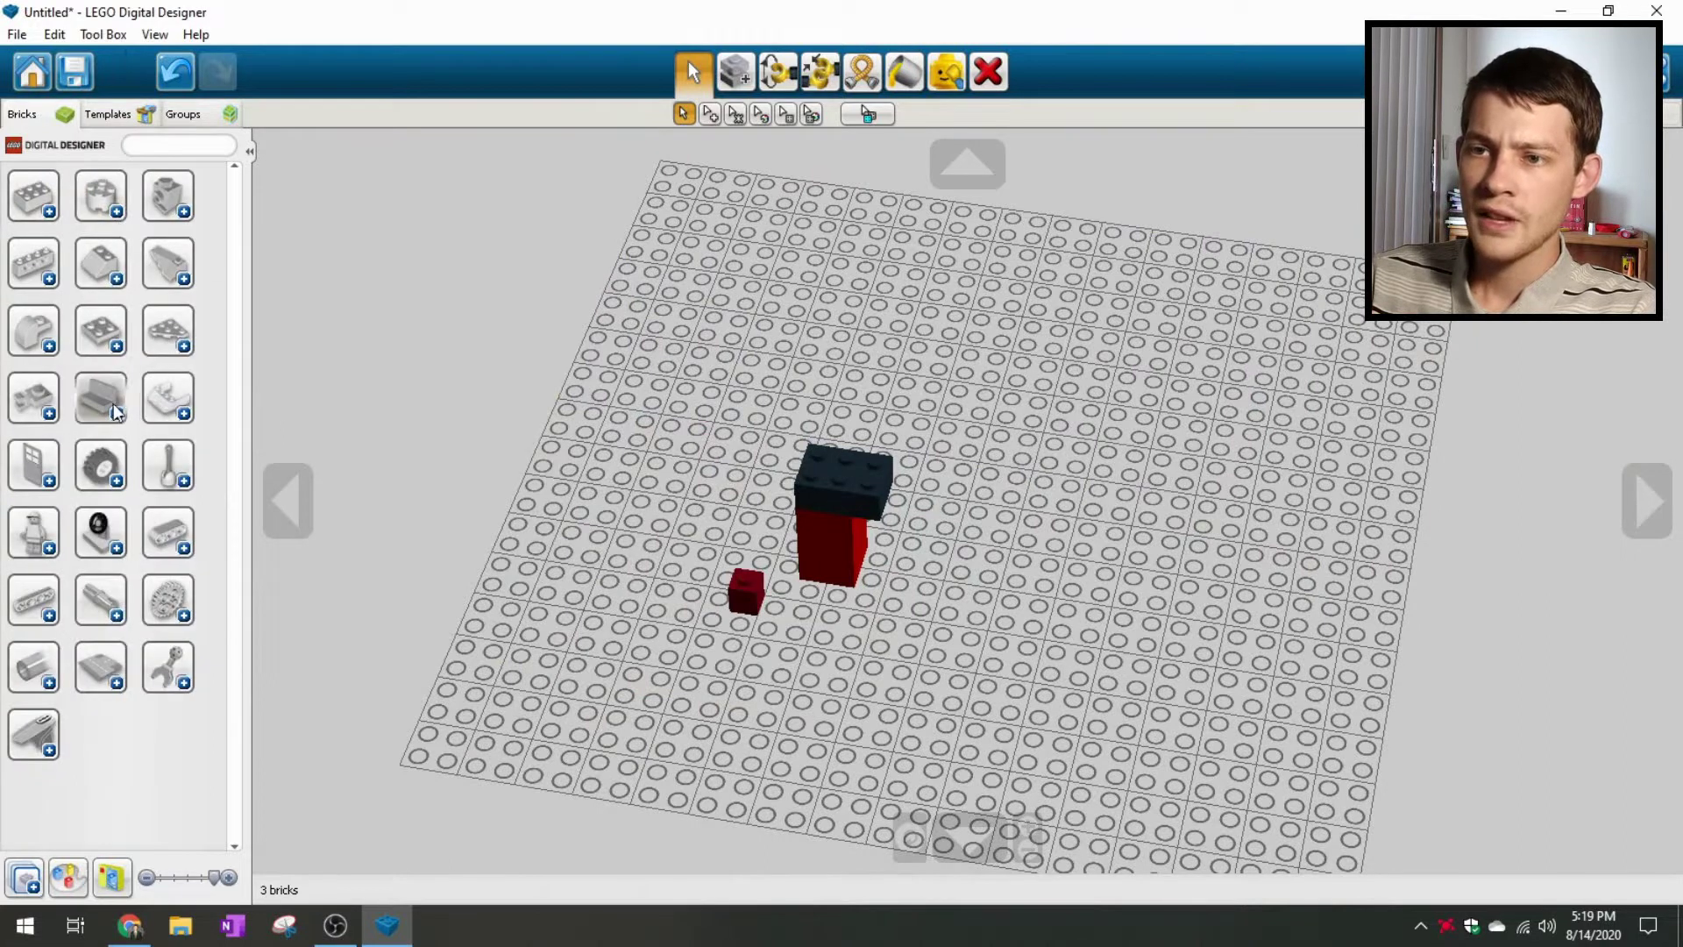
click(104, 407)
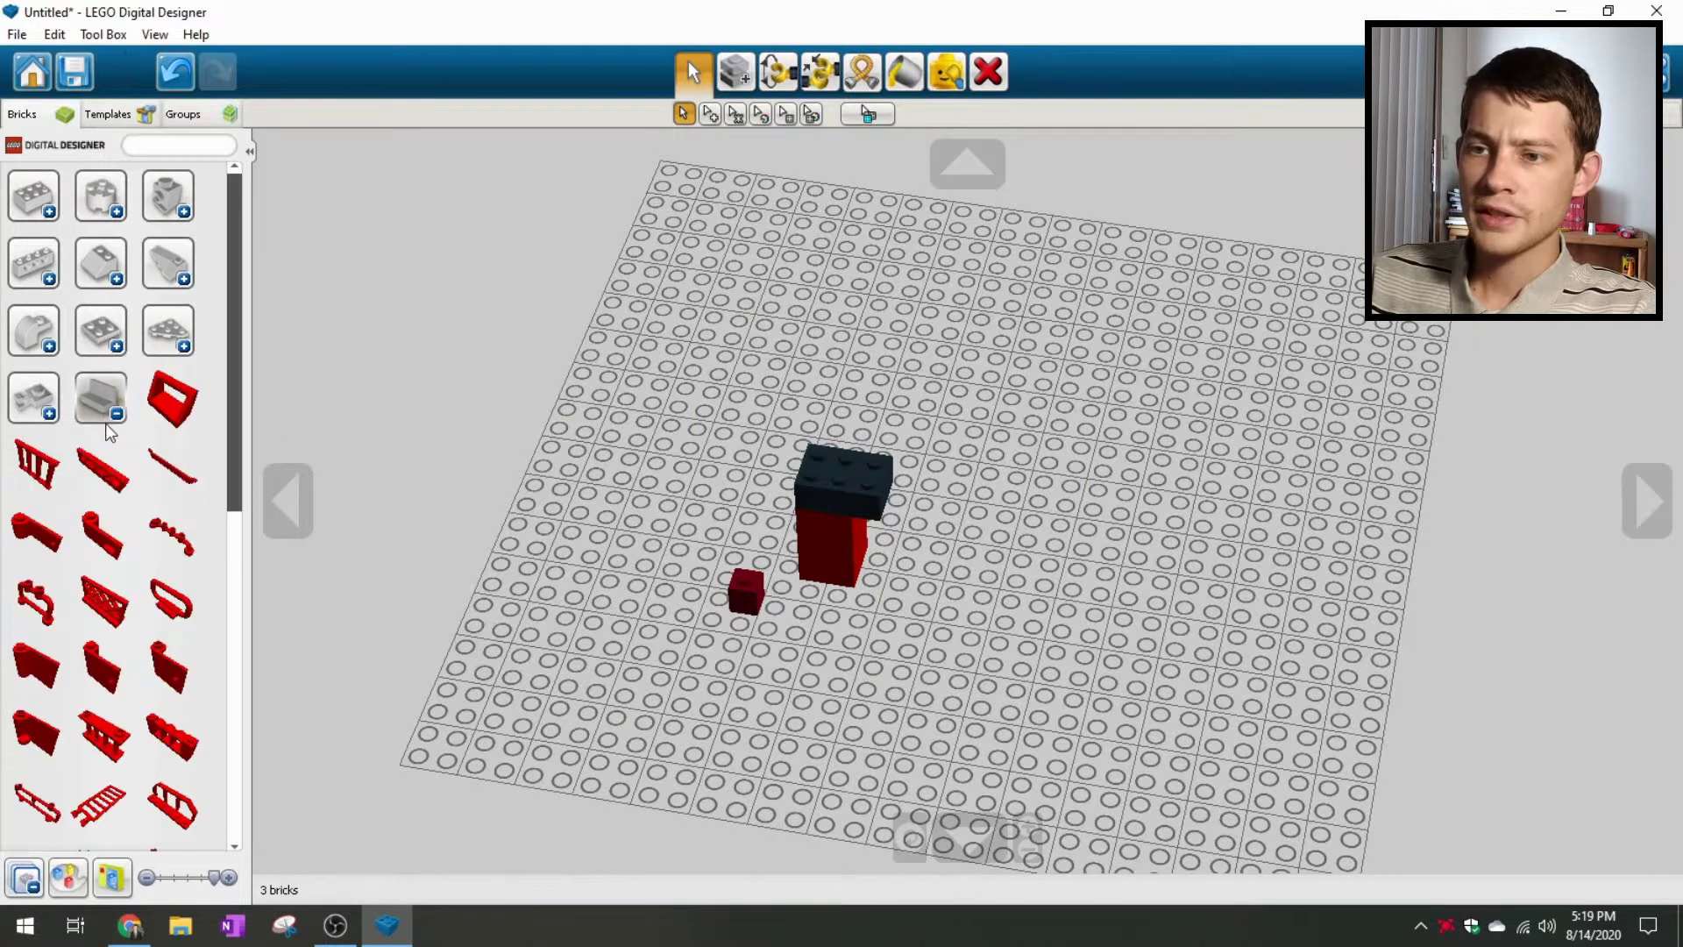
scroll(129, 449, down, 2)
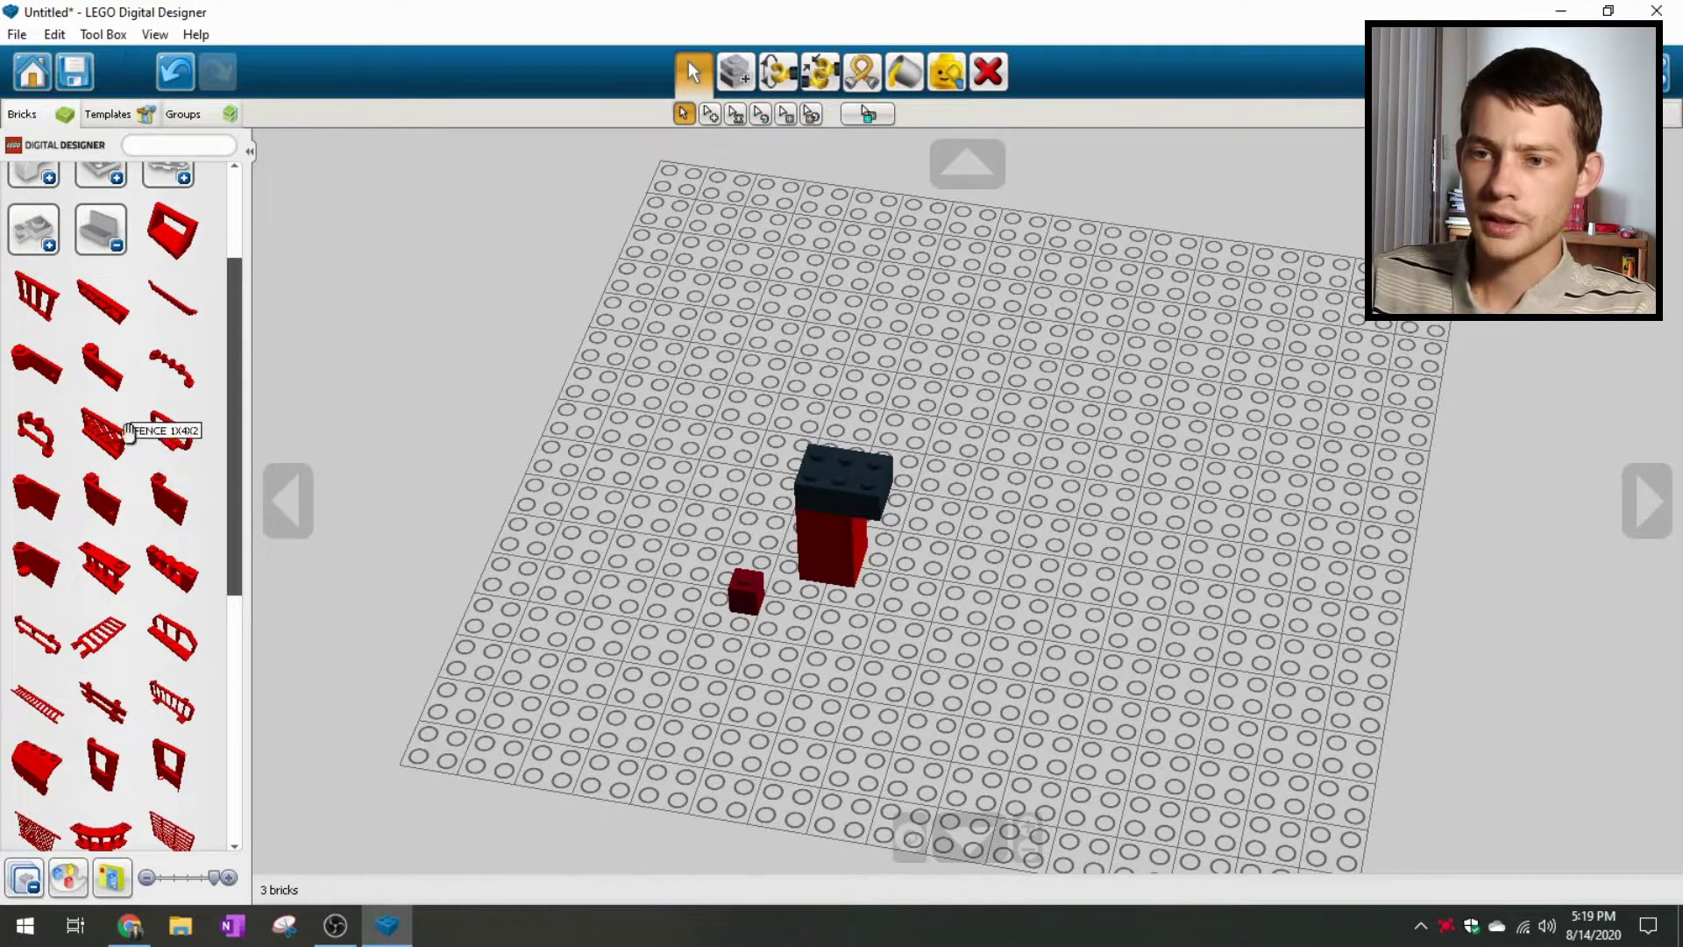
scroll(123, 666, down, 1)
scroll(119, 684, up, 1)
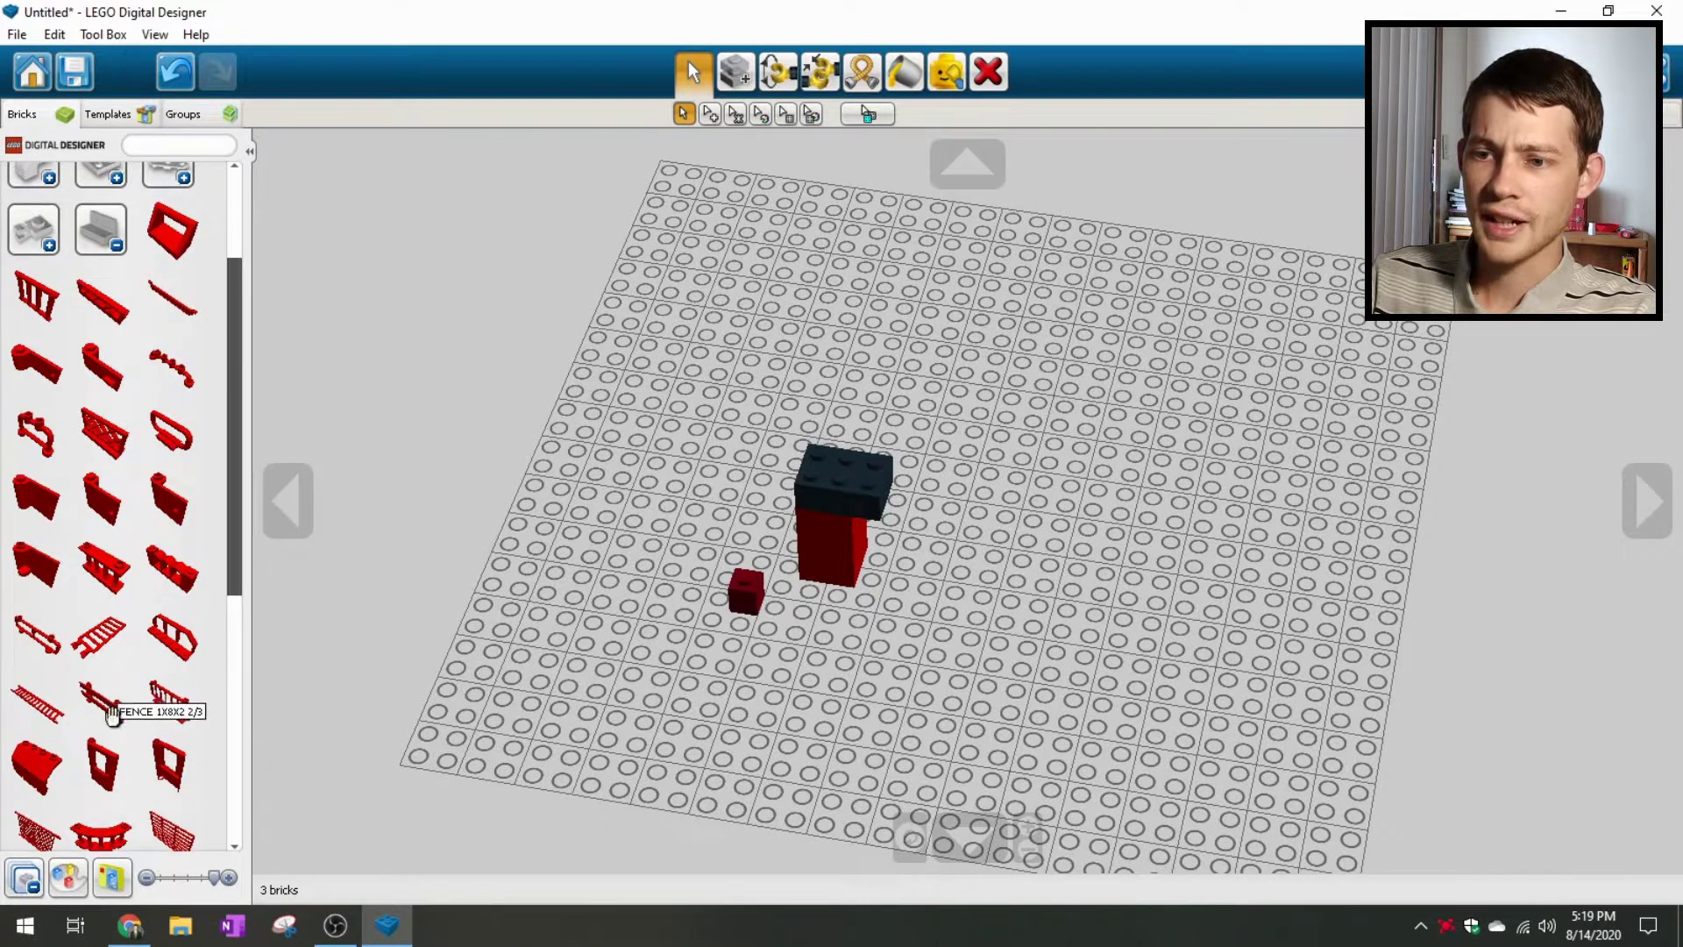
Step: Filter the palette to solid black to compare the available fence pieces, and set the filter back to solid red
click(67, 877)
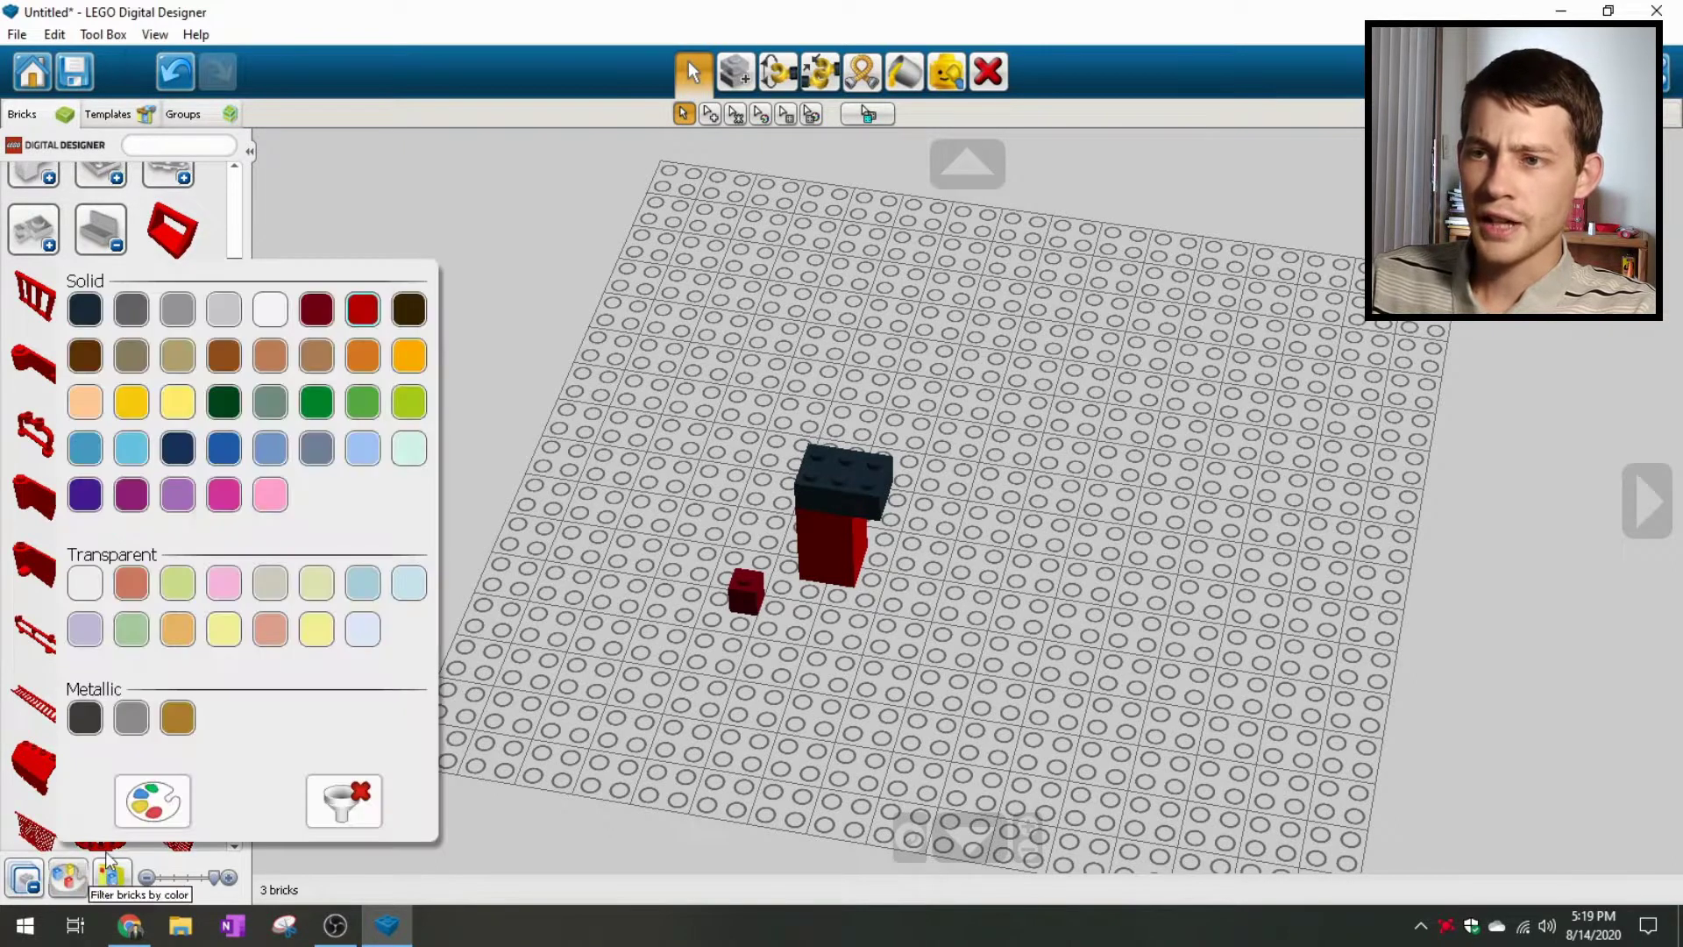
click(87, 310)
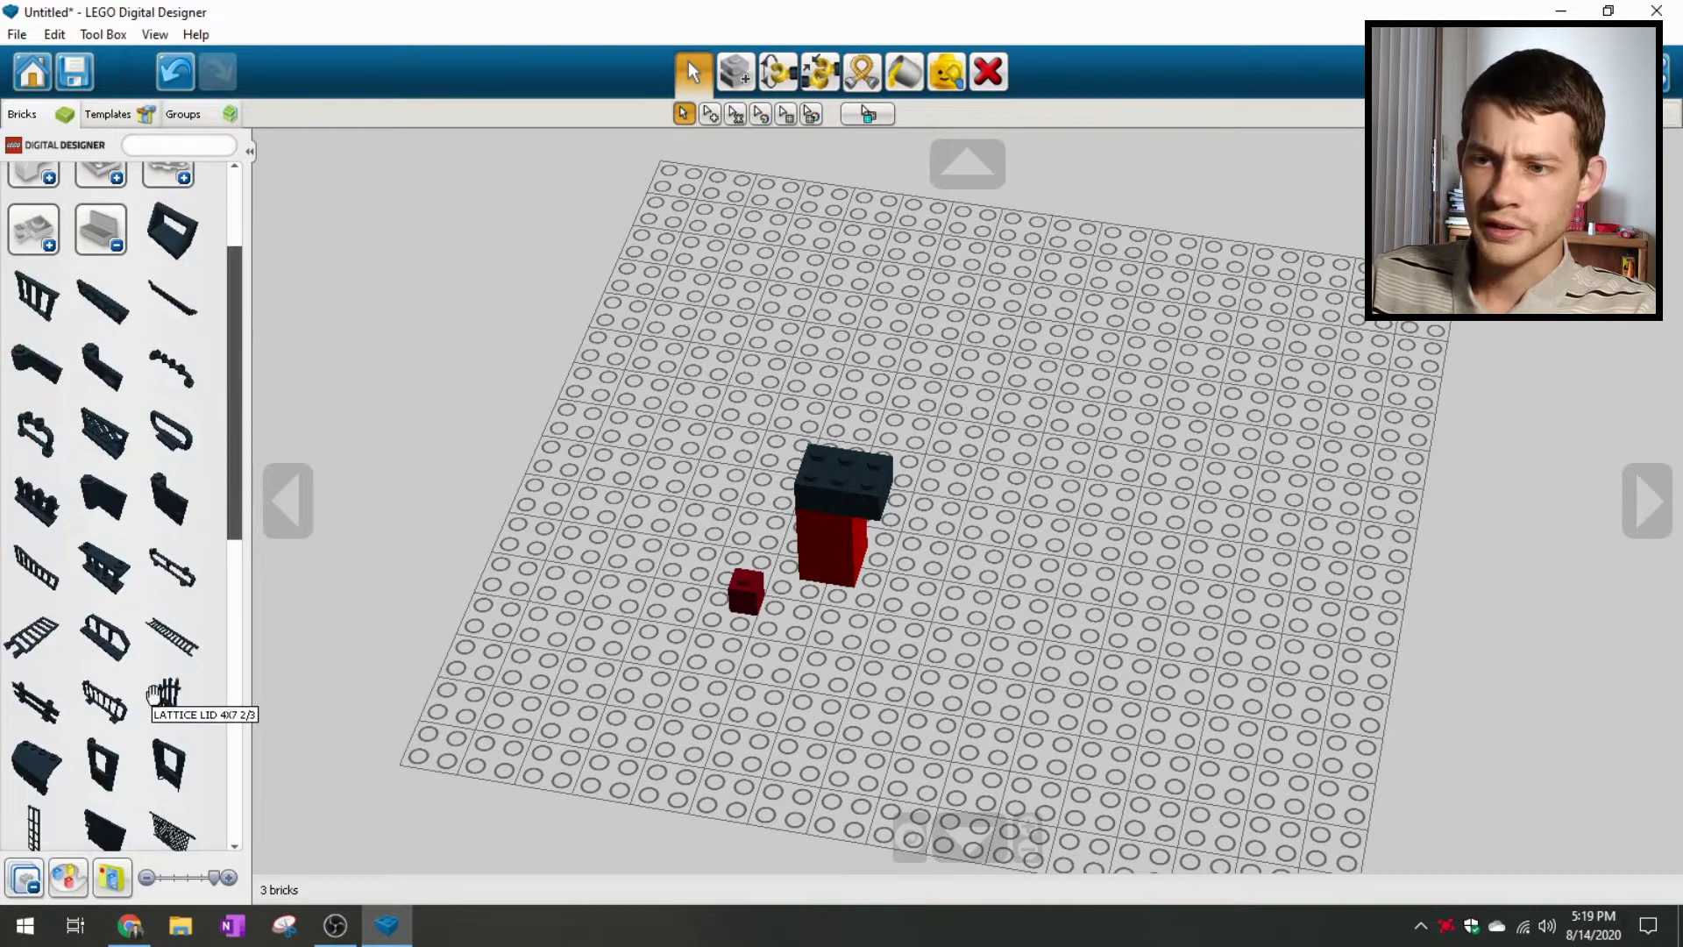
scroll(151, 706, down, 2)
scroll(144, 702, up, 1)
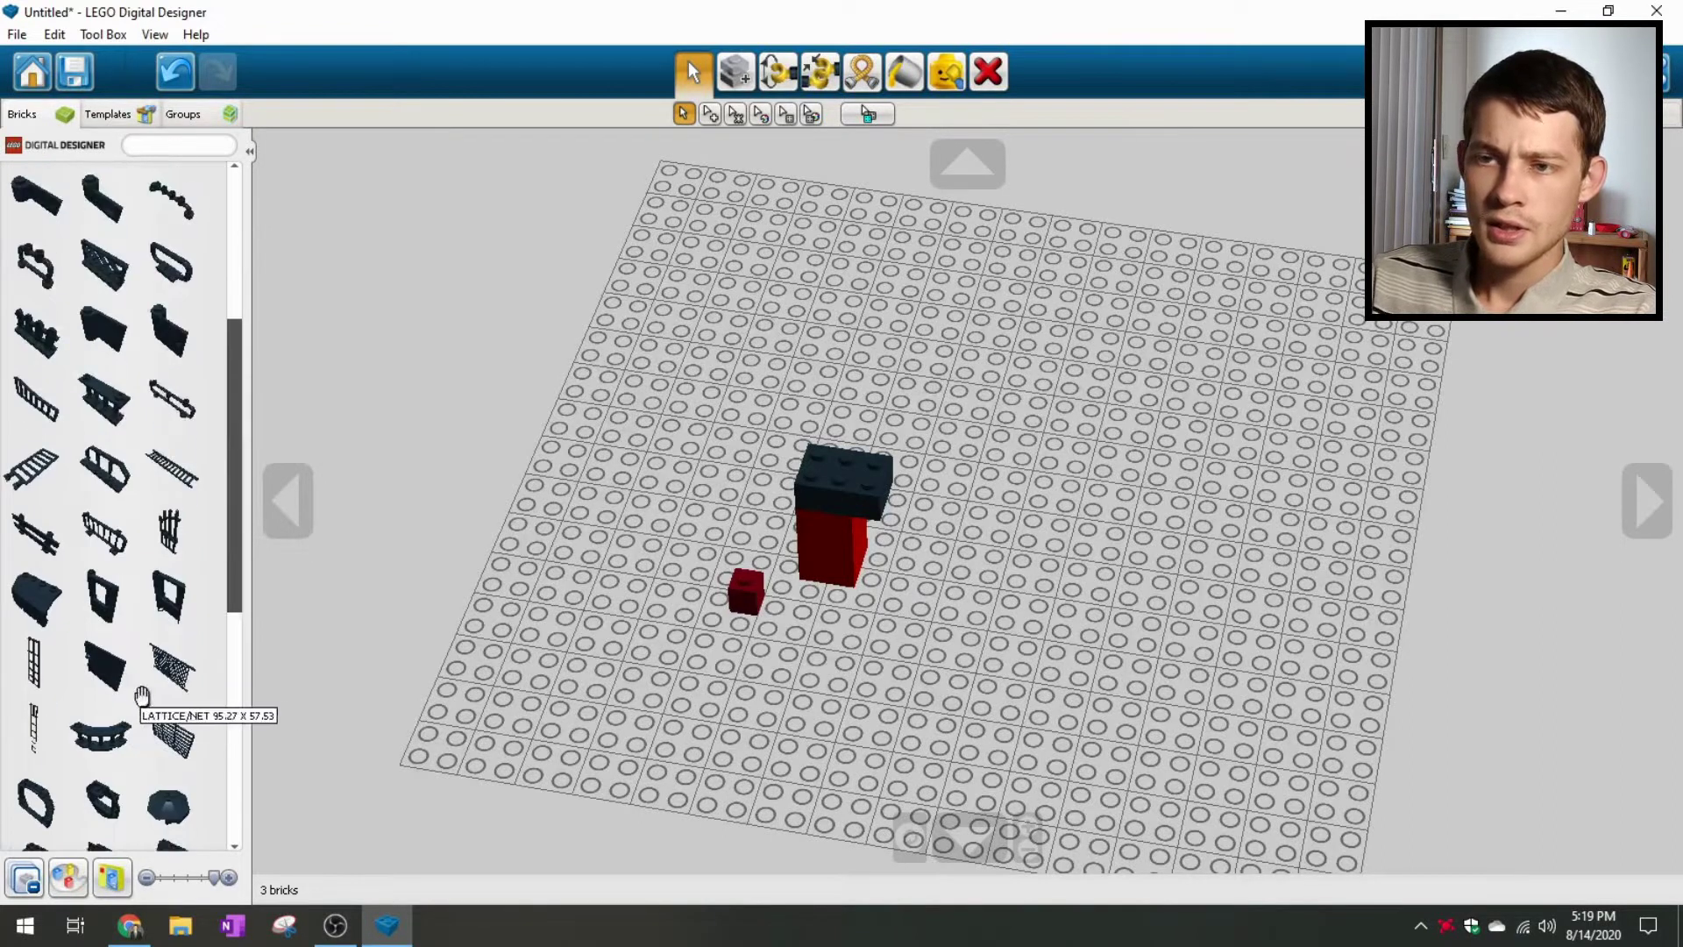
click(72, 880)
click(363, 311)
Step: Compare the red pieces in the special plates and tiles category with those in the regular plates category
click(119, 197)
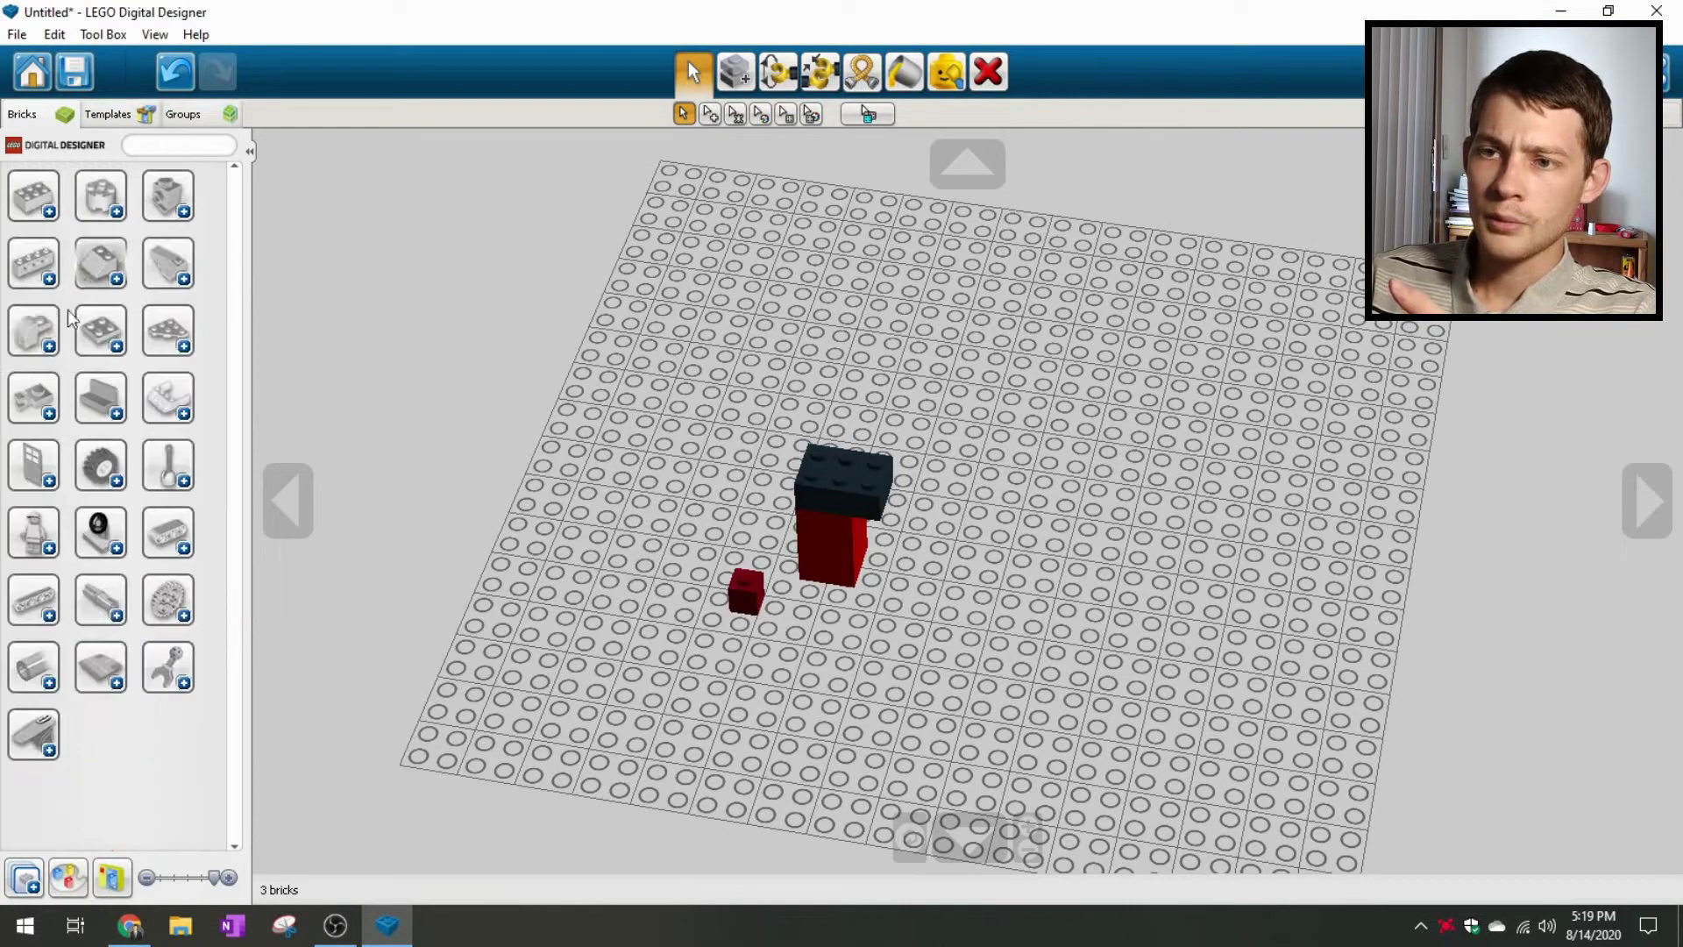
click(37, 396)
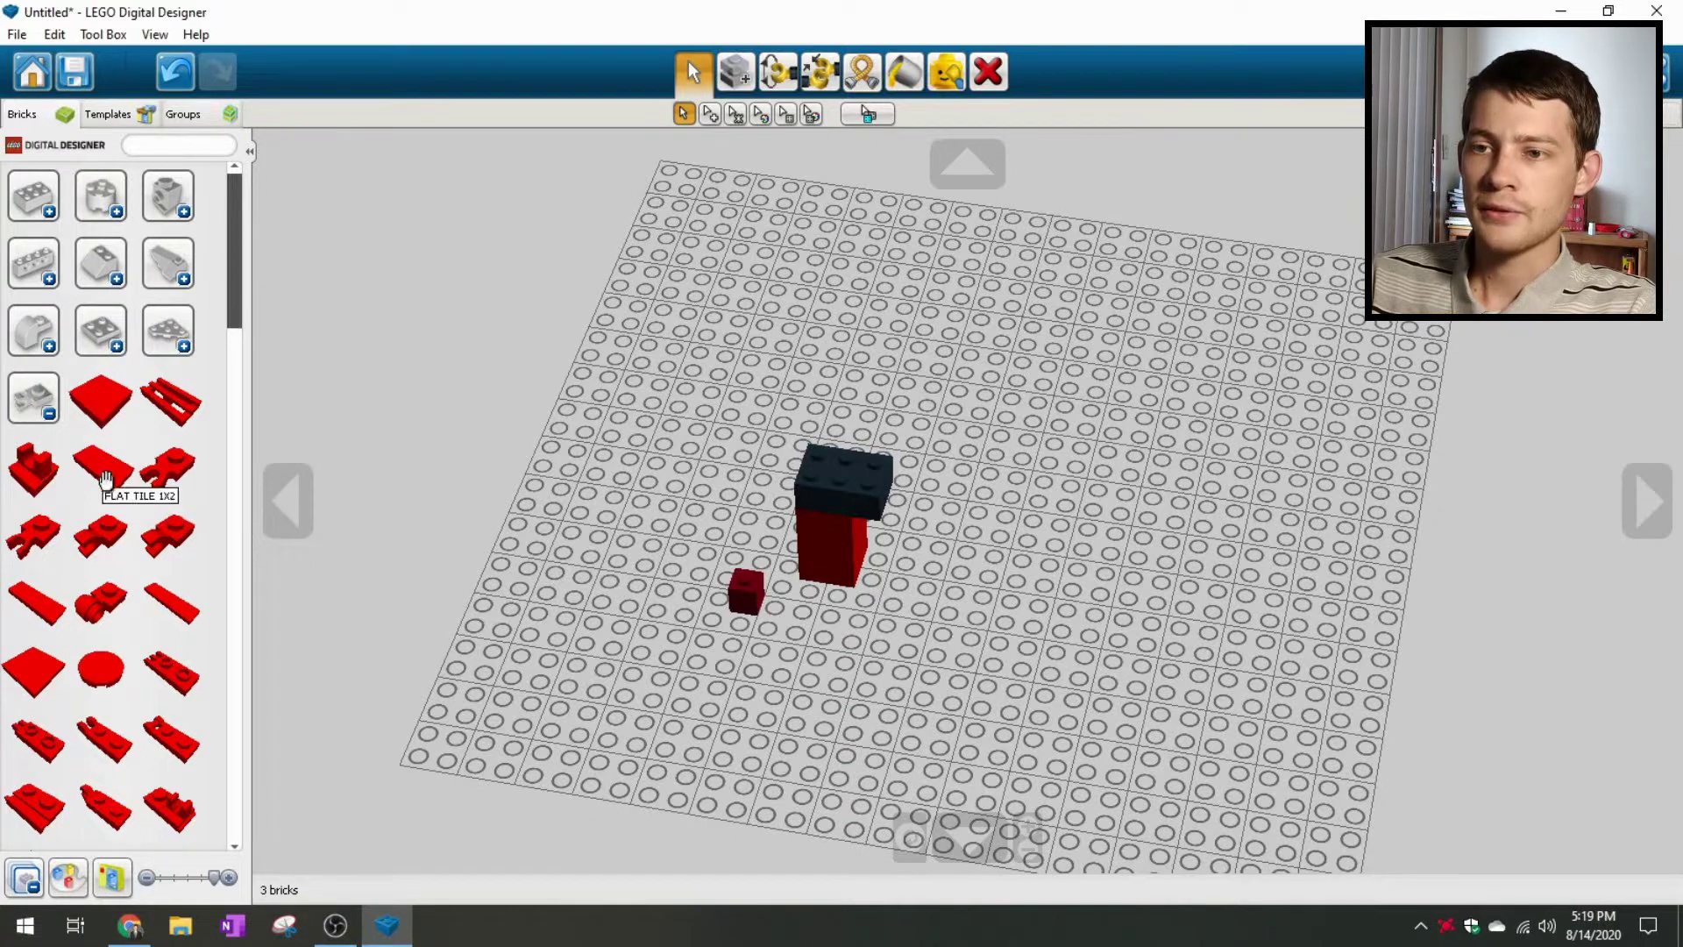
click(56, 407)
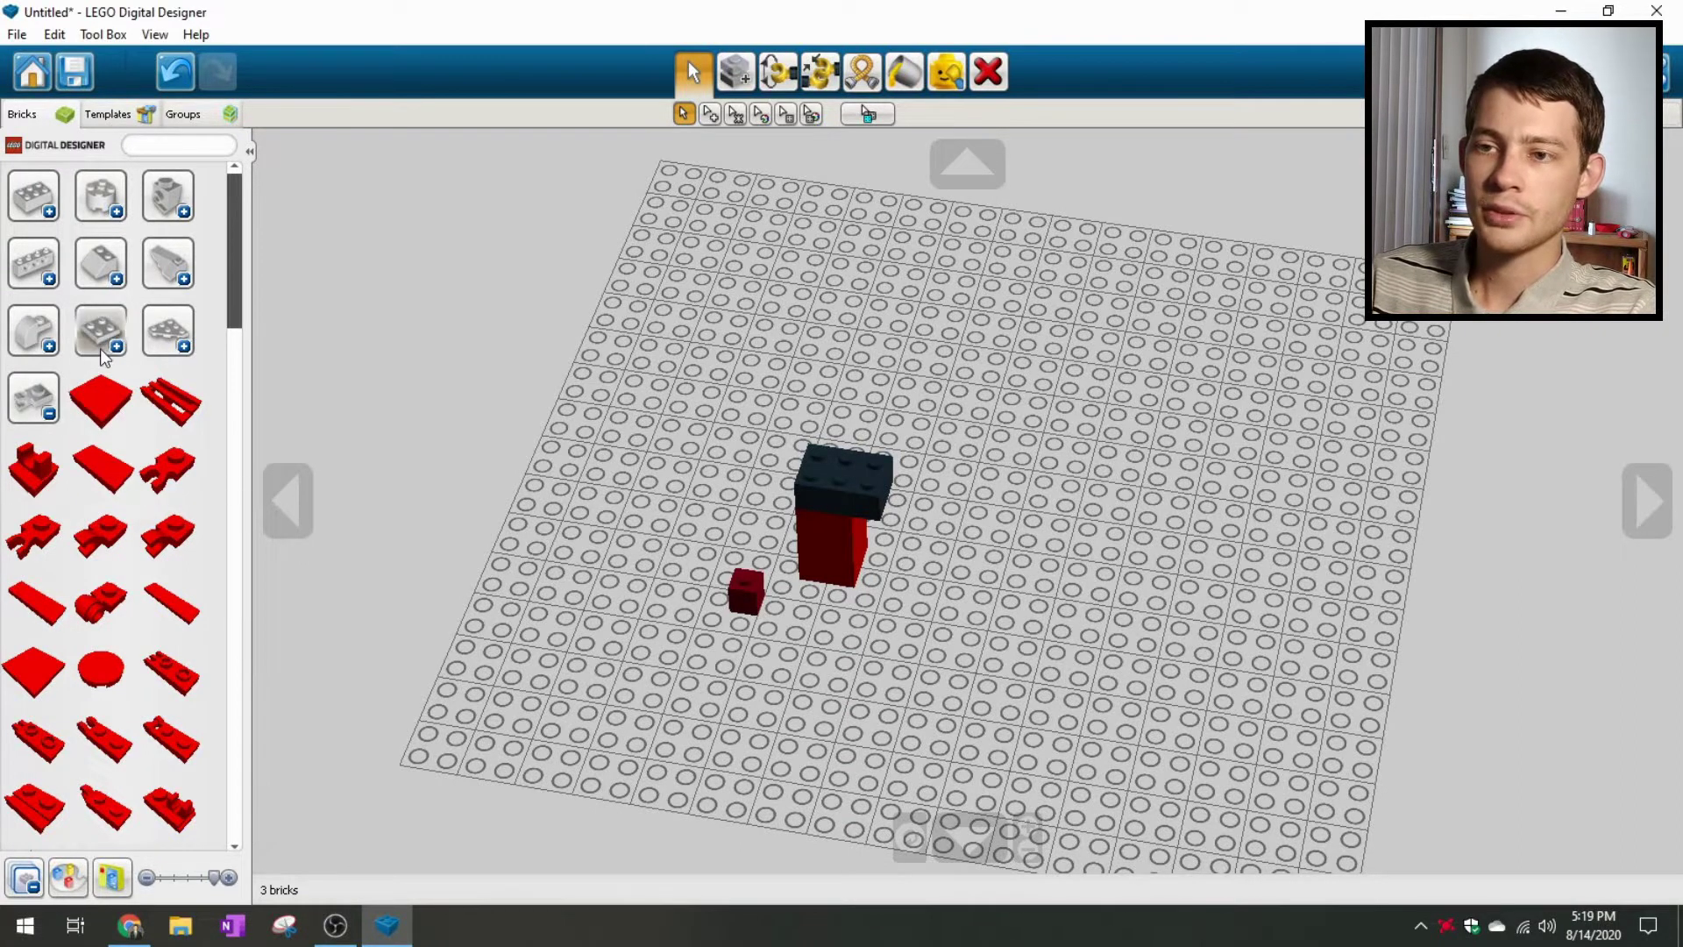
click(98, 345)
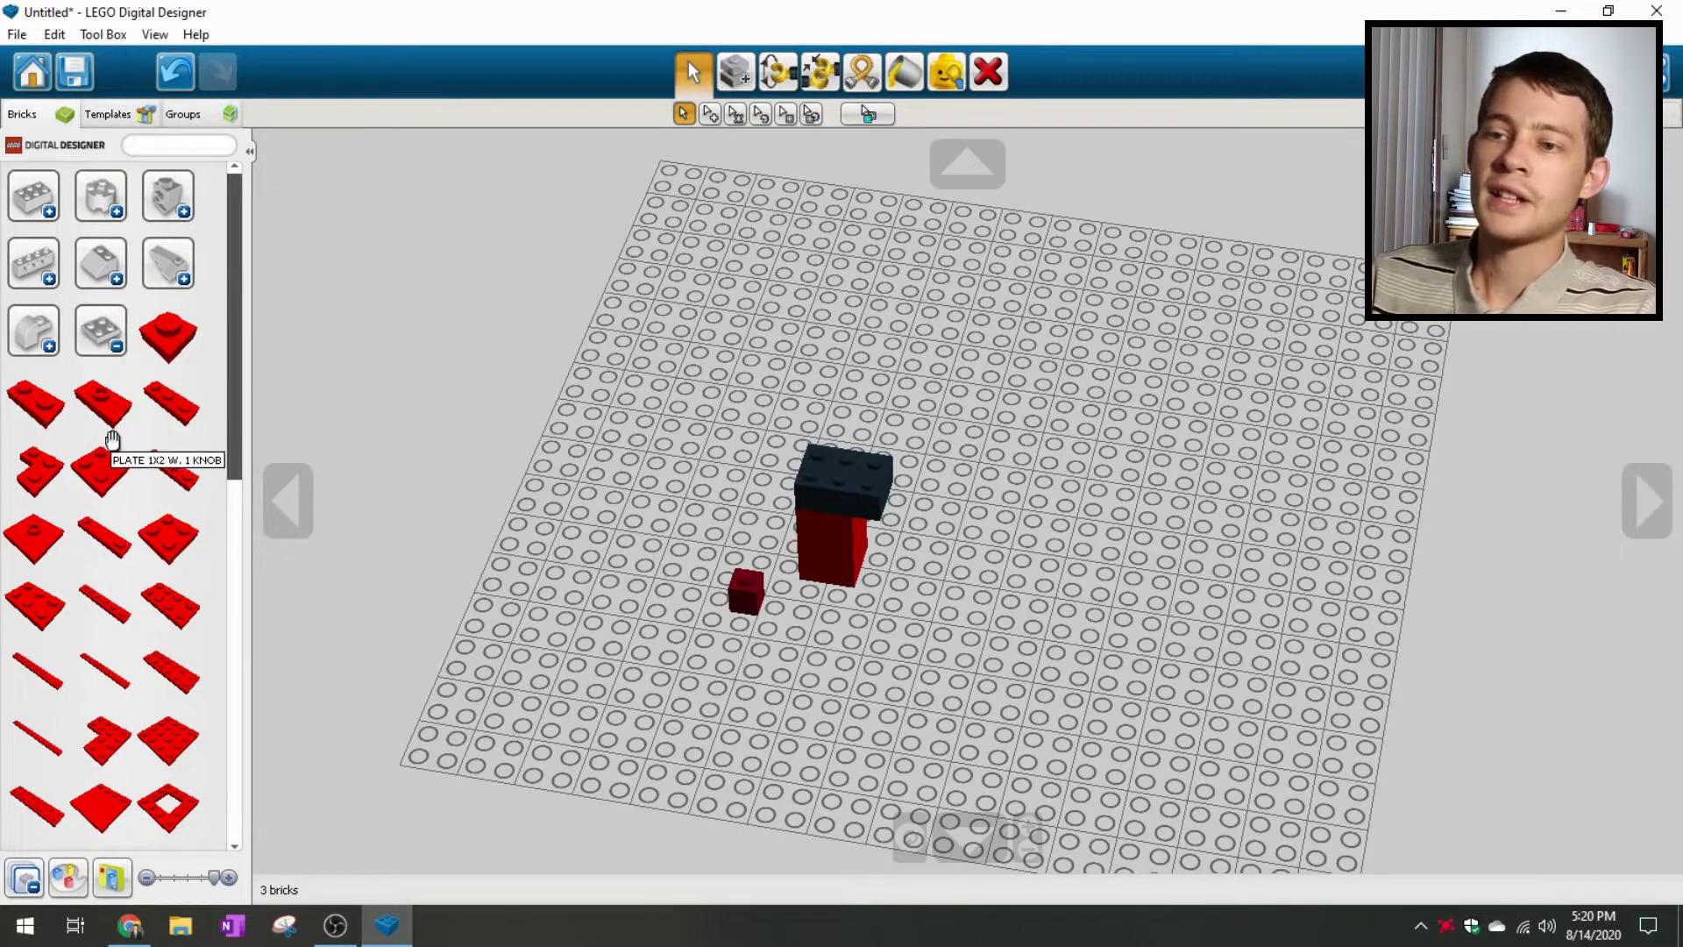
click(116, 354)
click(30, 419)
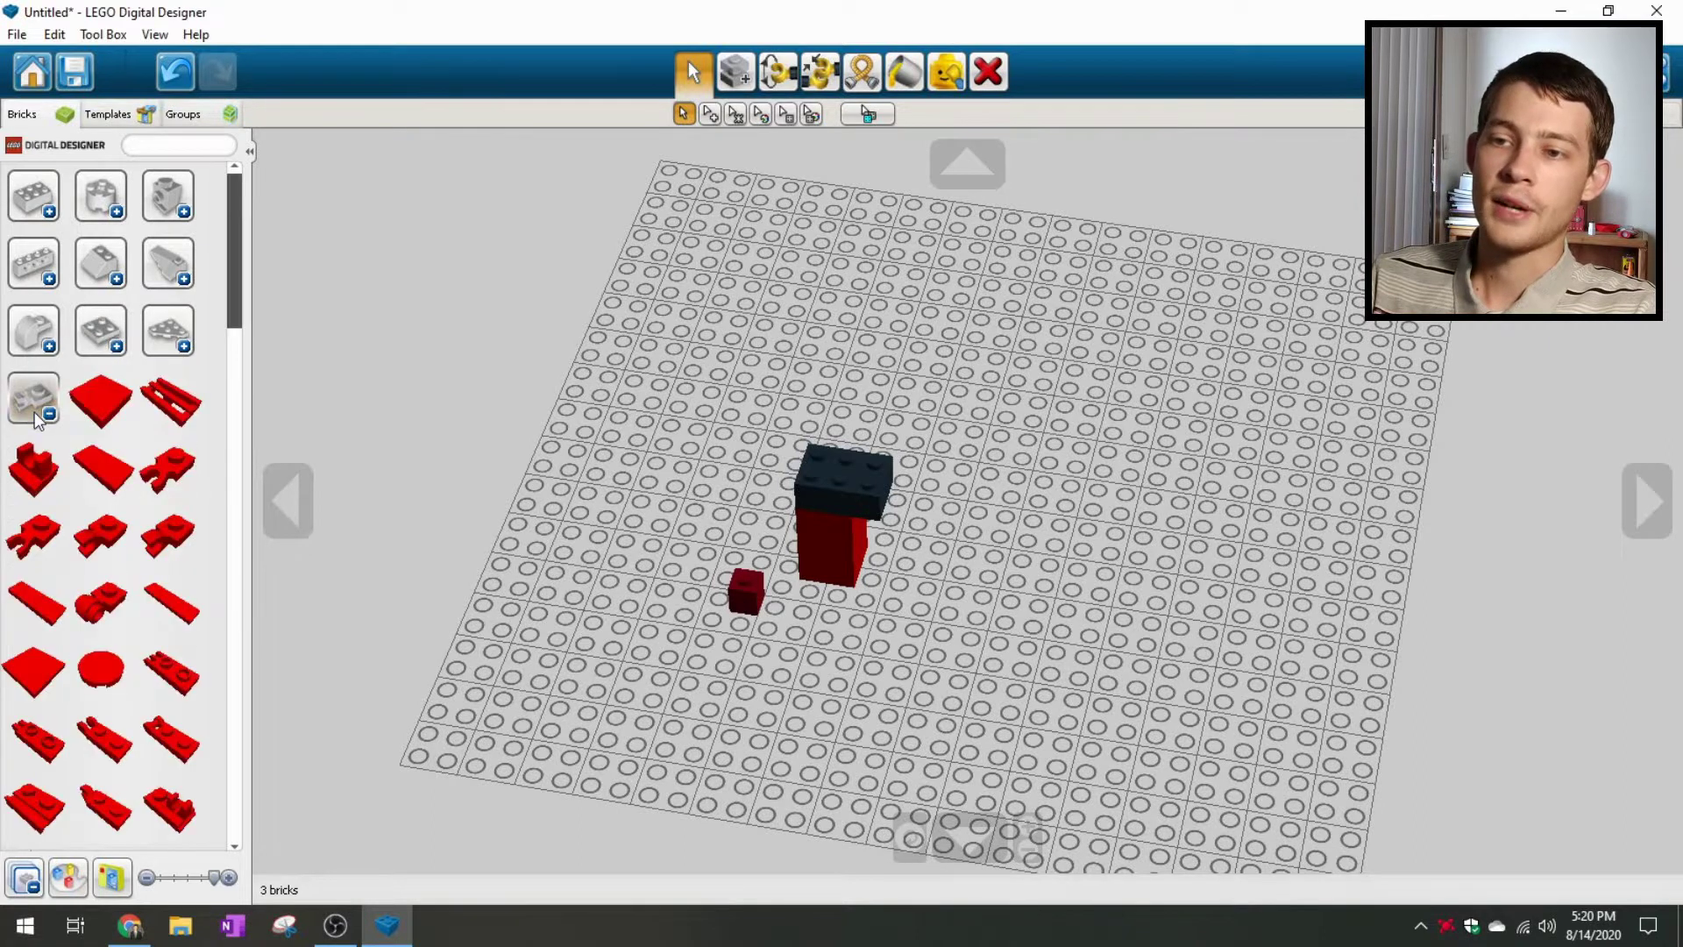
click(50, 414)
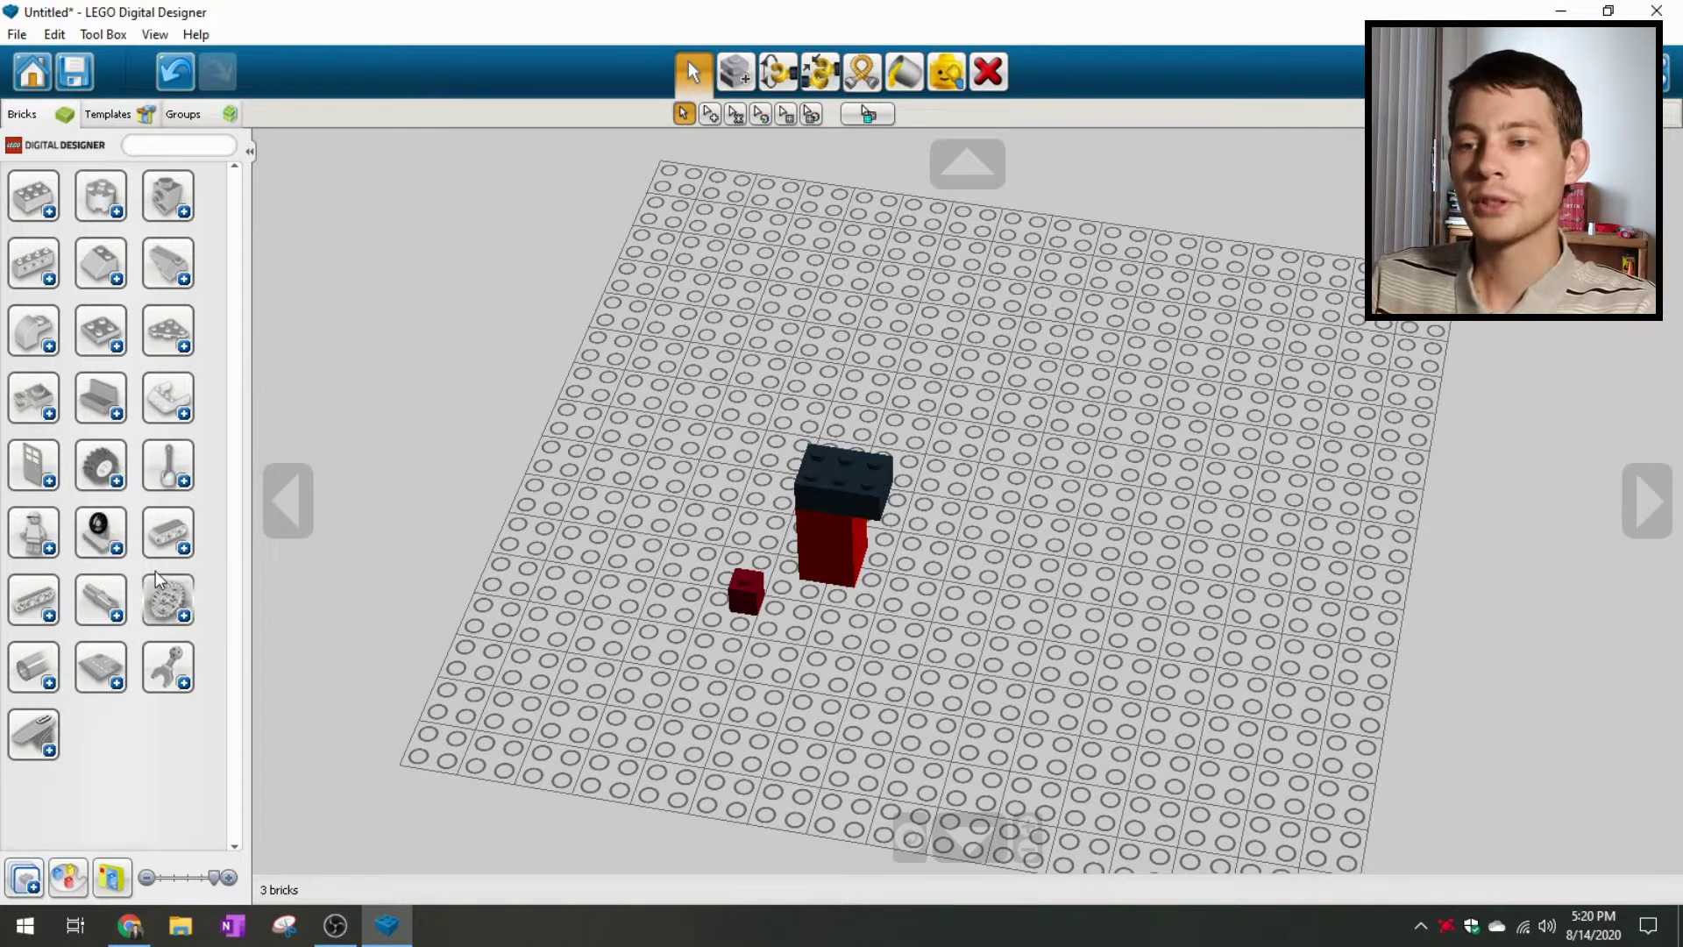
Step: Examine the red pieces in the gears category and close it
click(158, 600)
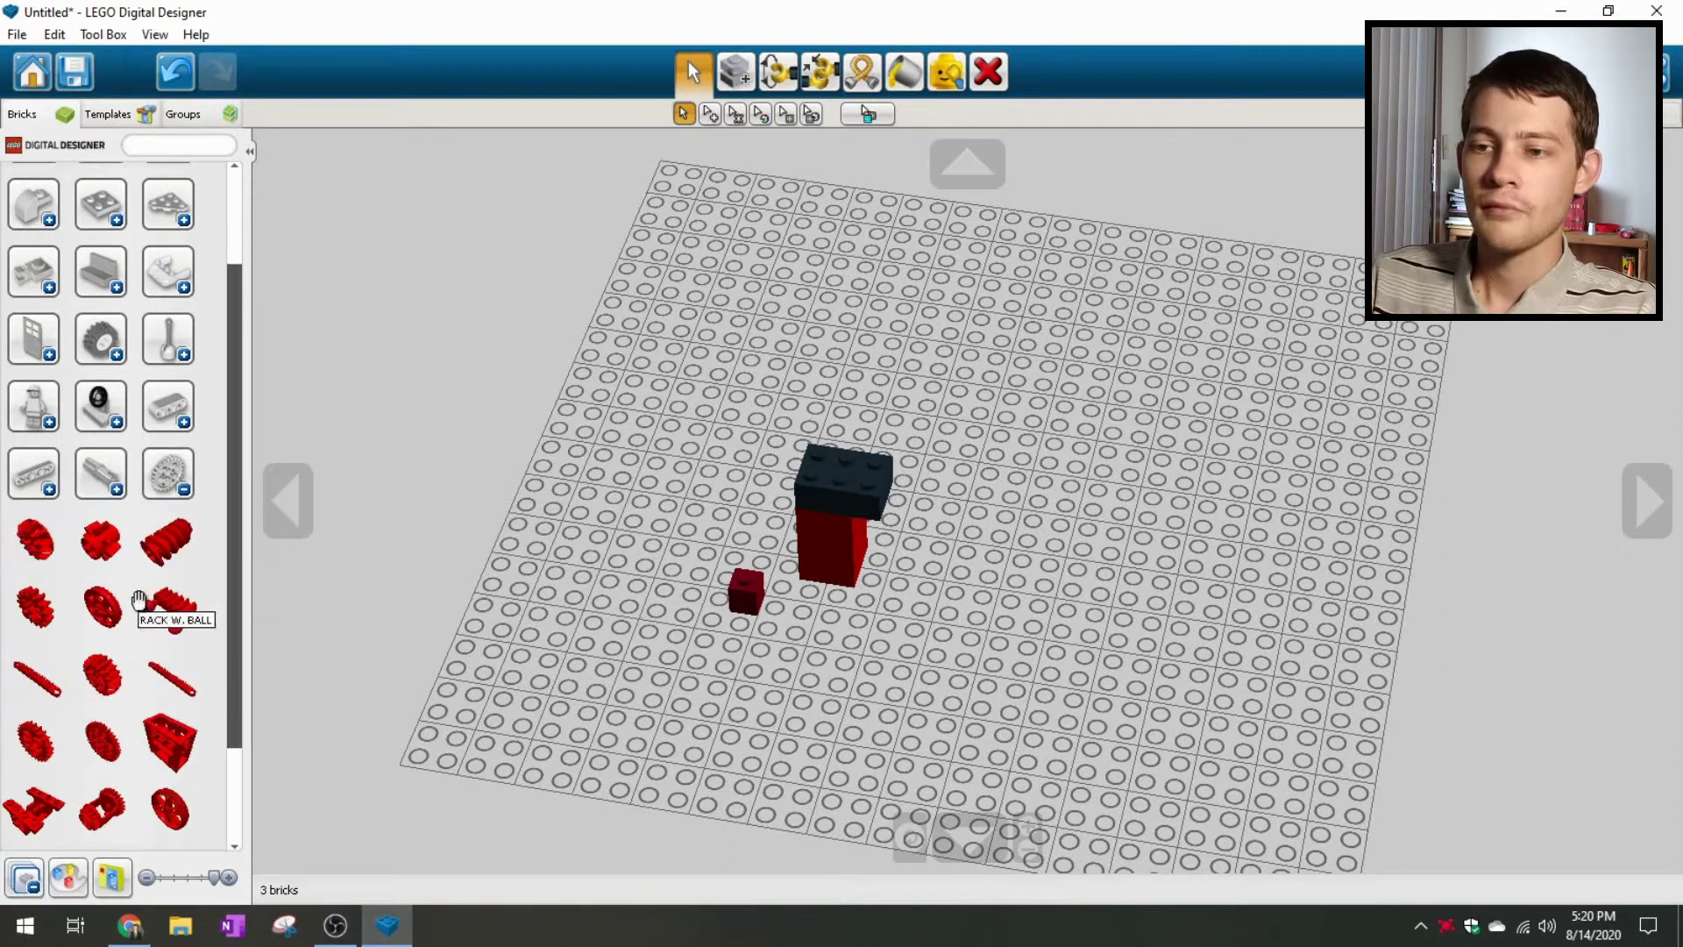
scroll(139, 600, down, 2)
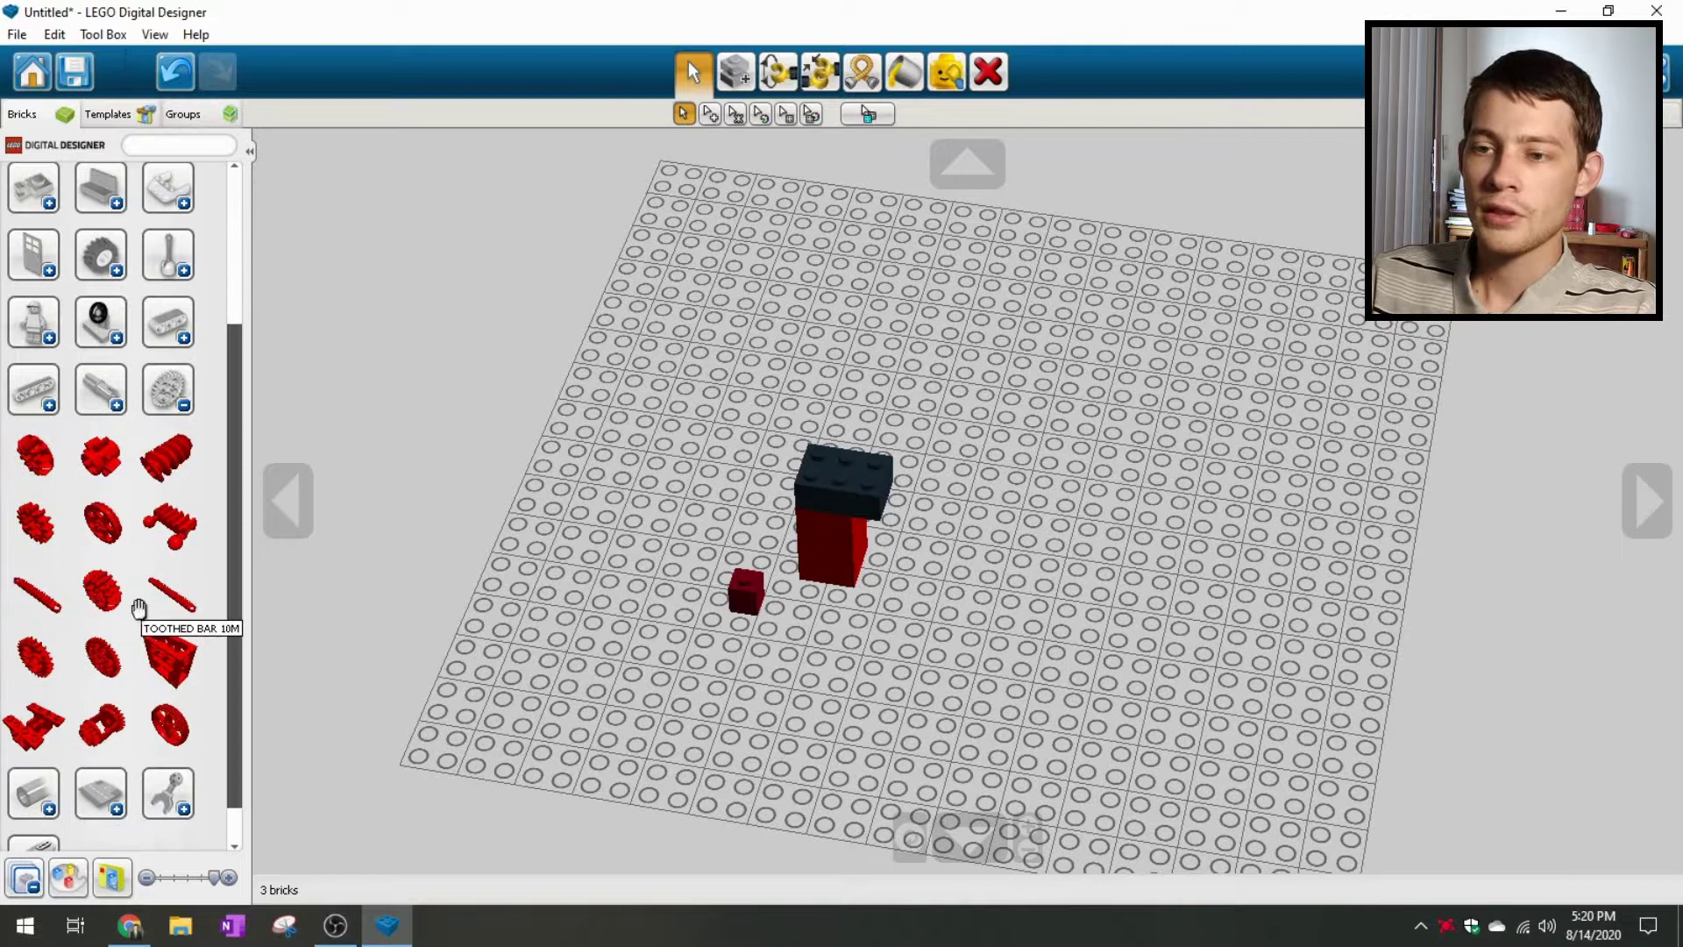
click(177, 408)
Step: Compare the red pieces in the doors and wall elements category with those in the fences category
click(43, 487)
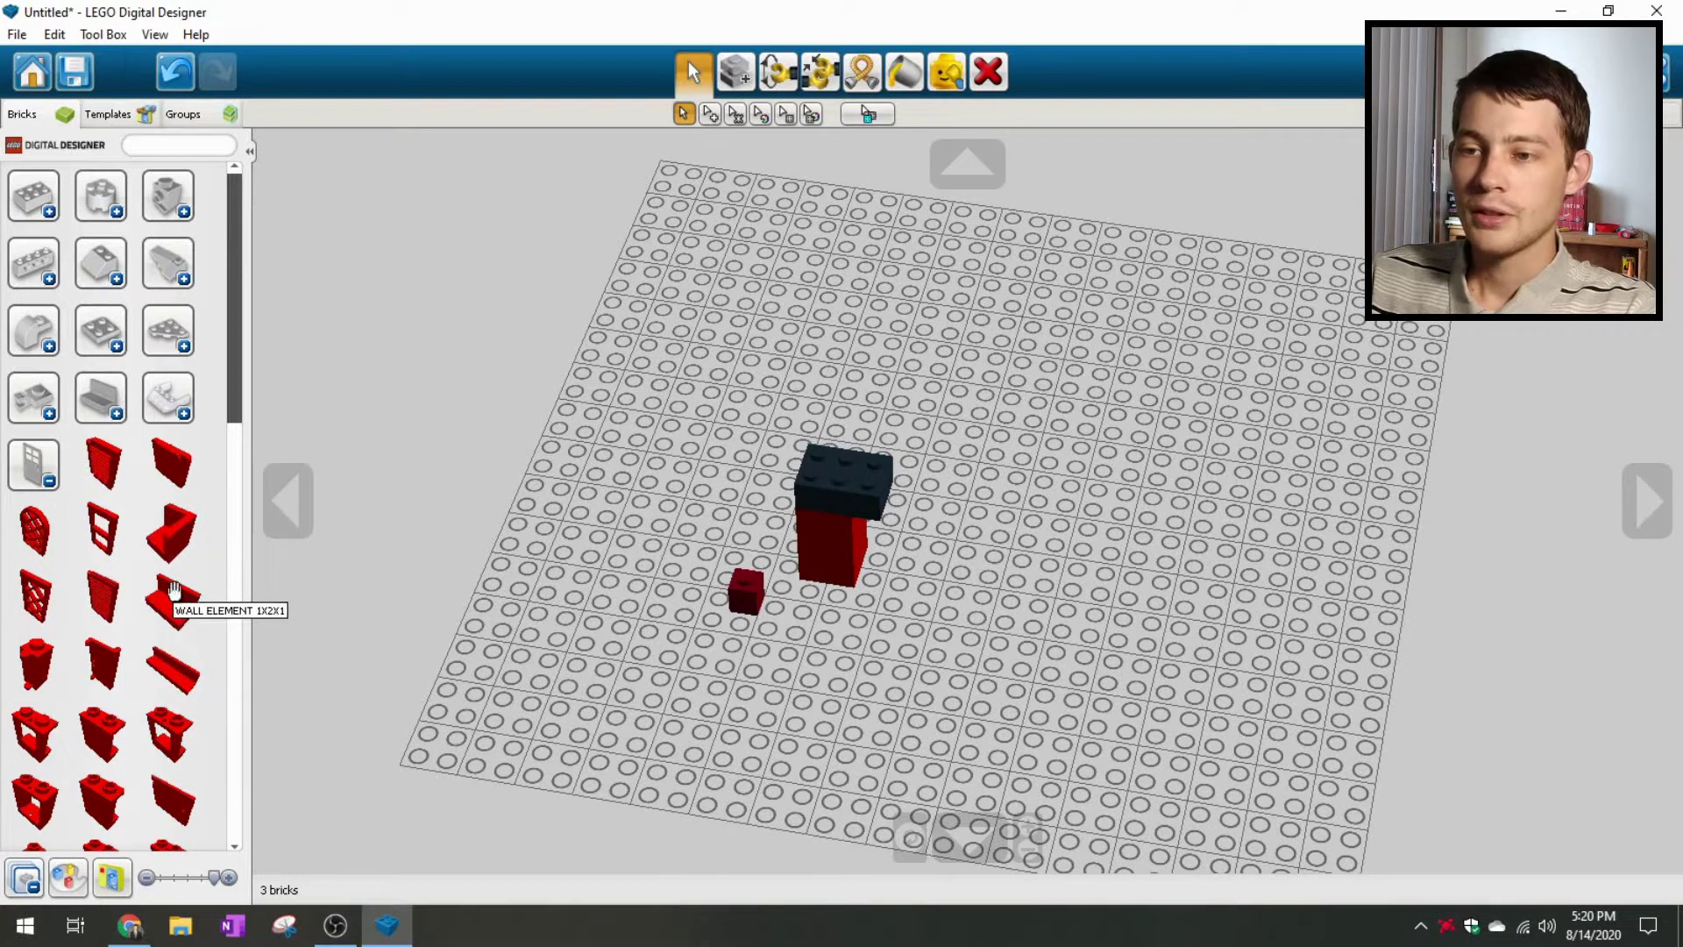
click(104, 411)
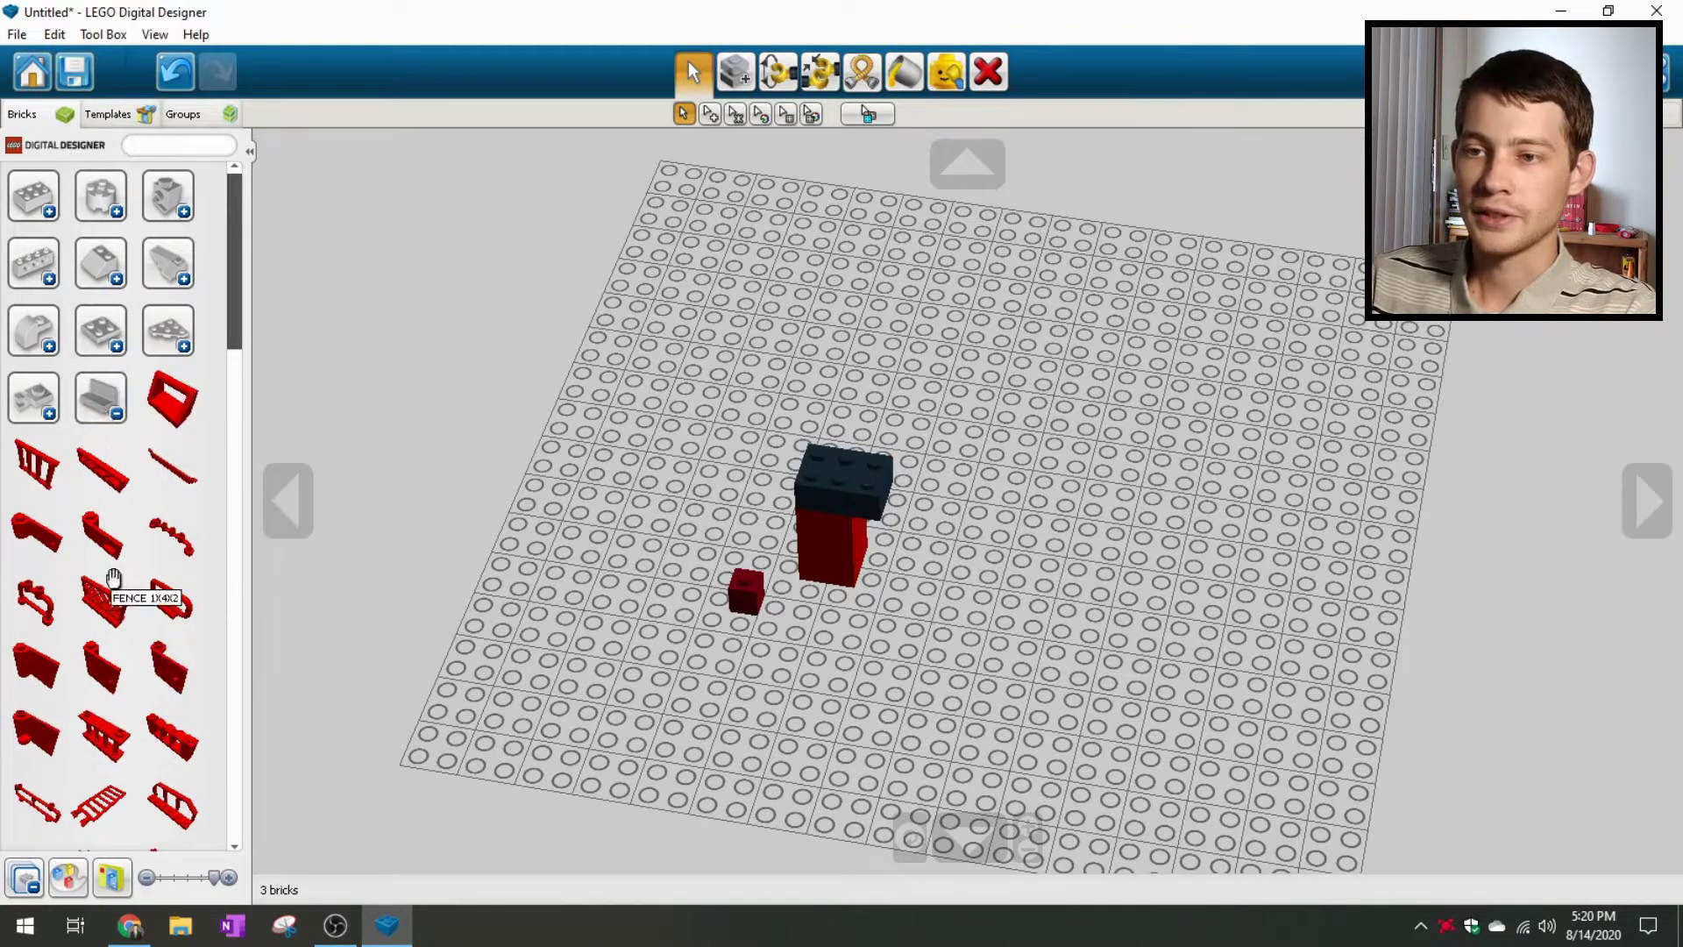
click(103, 410)
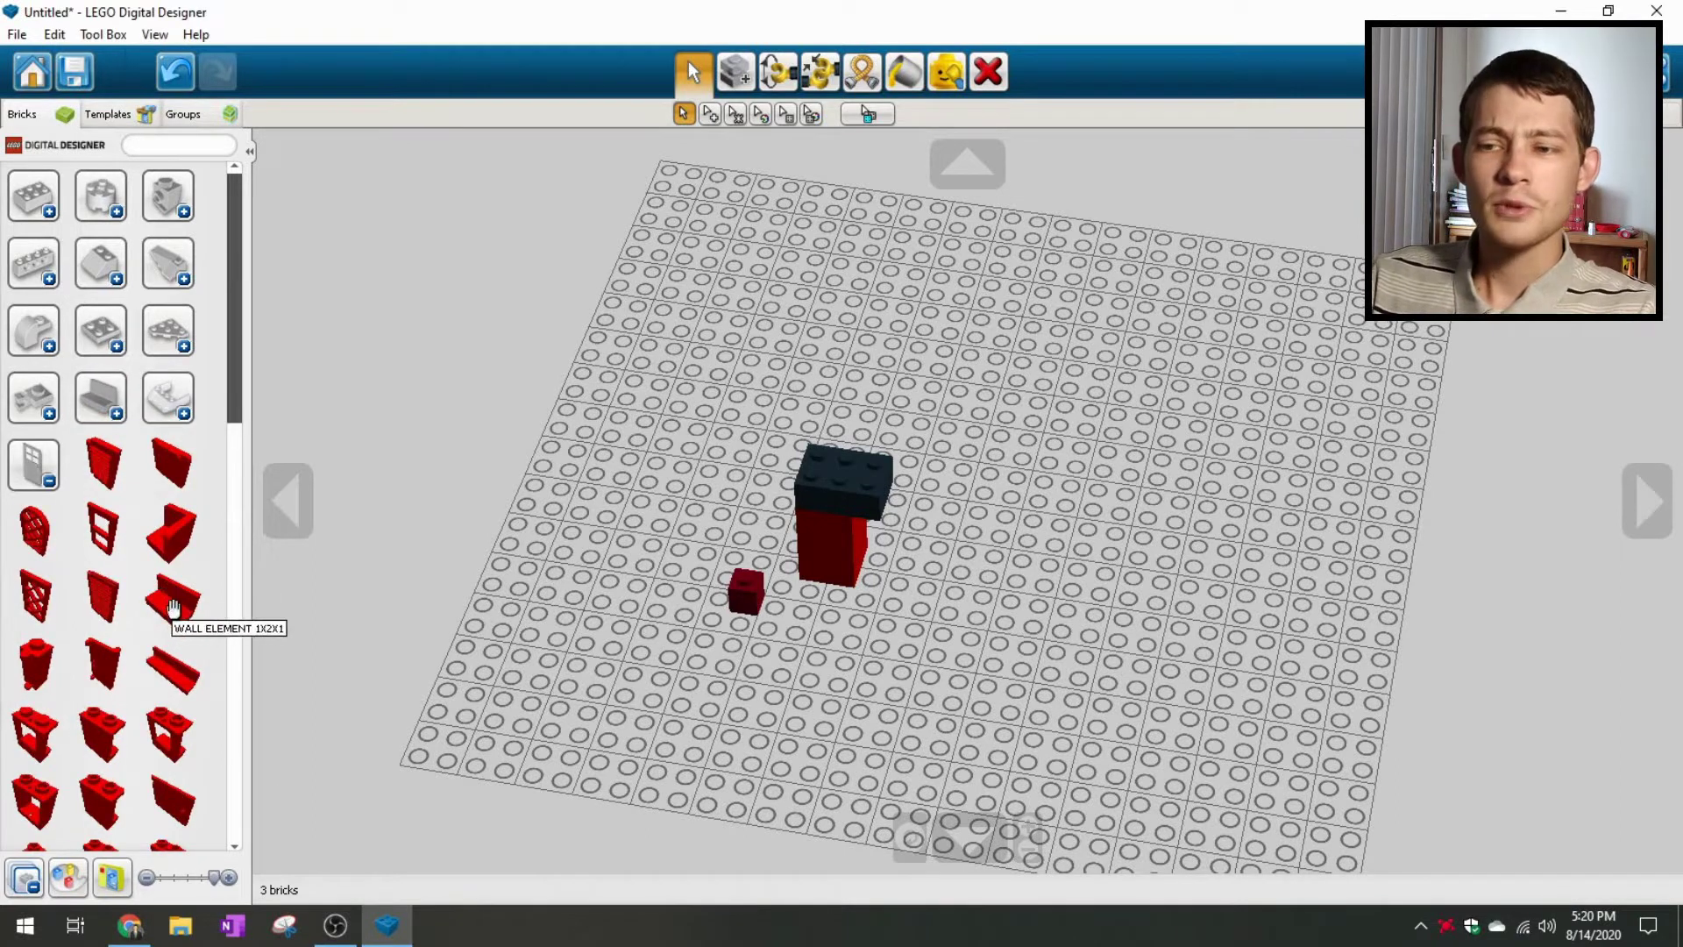
click(114, 419)
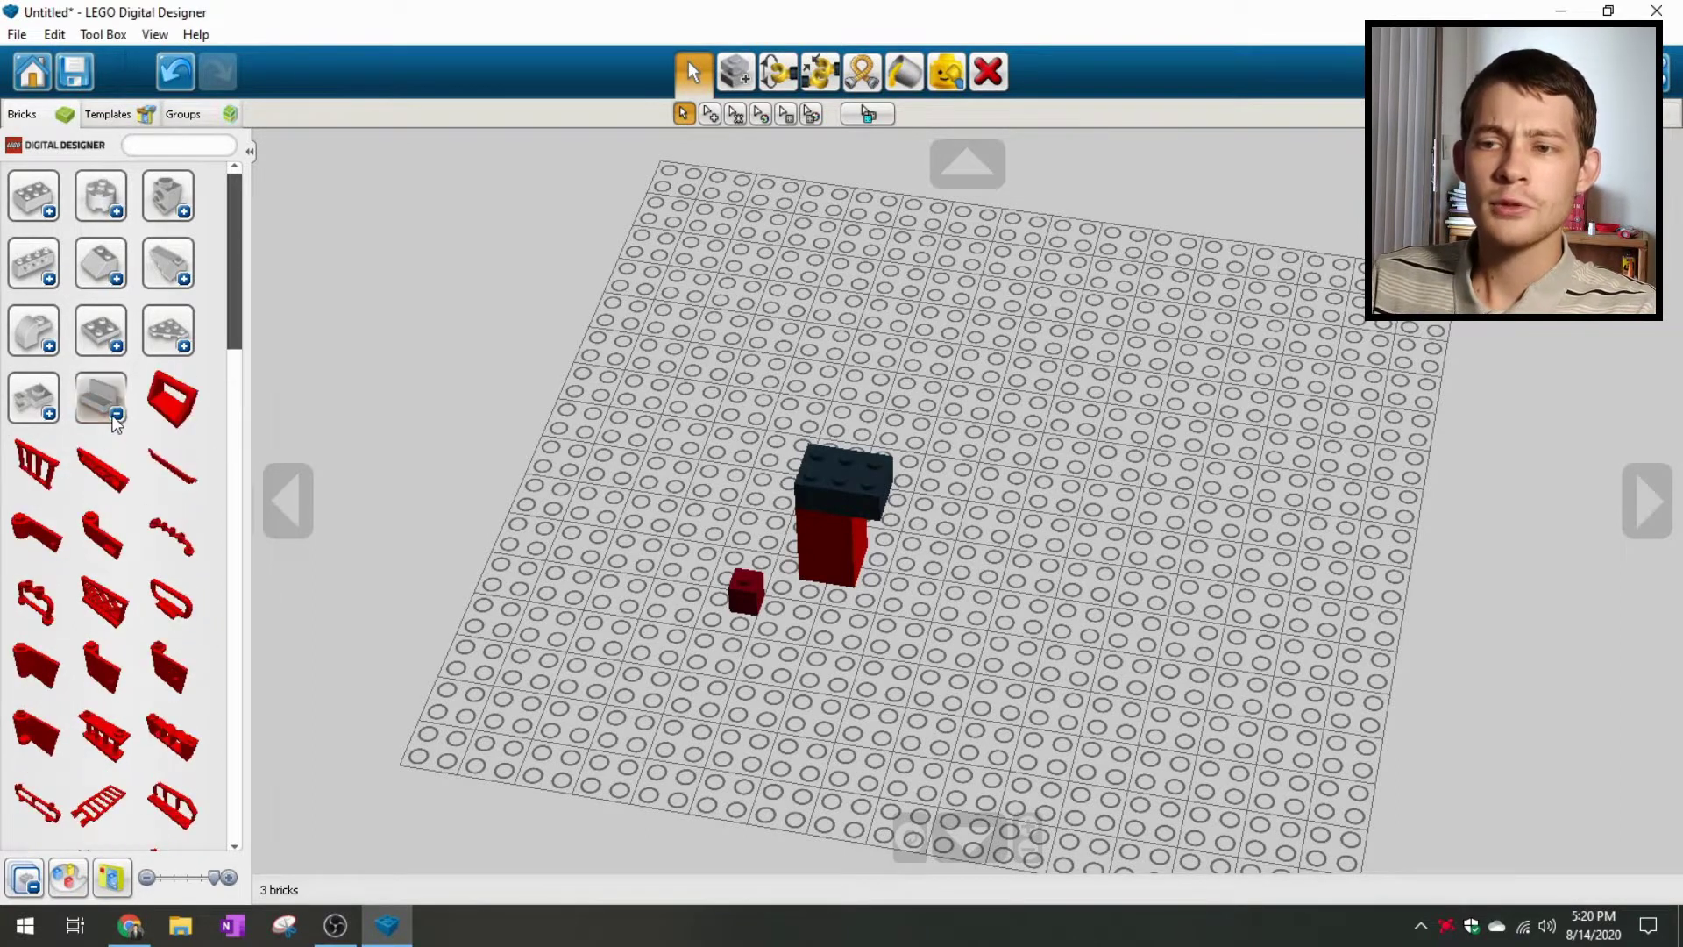
click(113, 417)
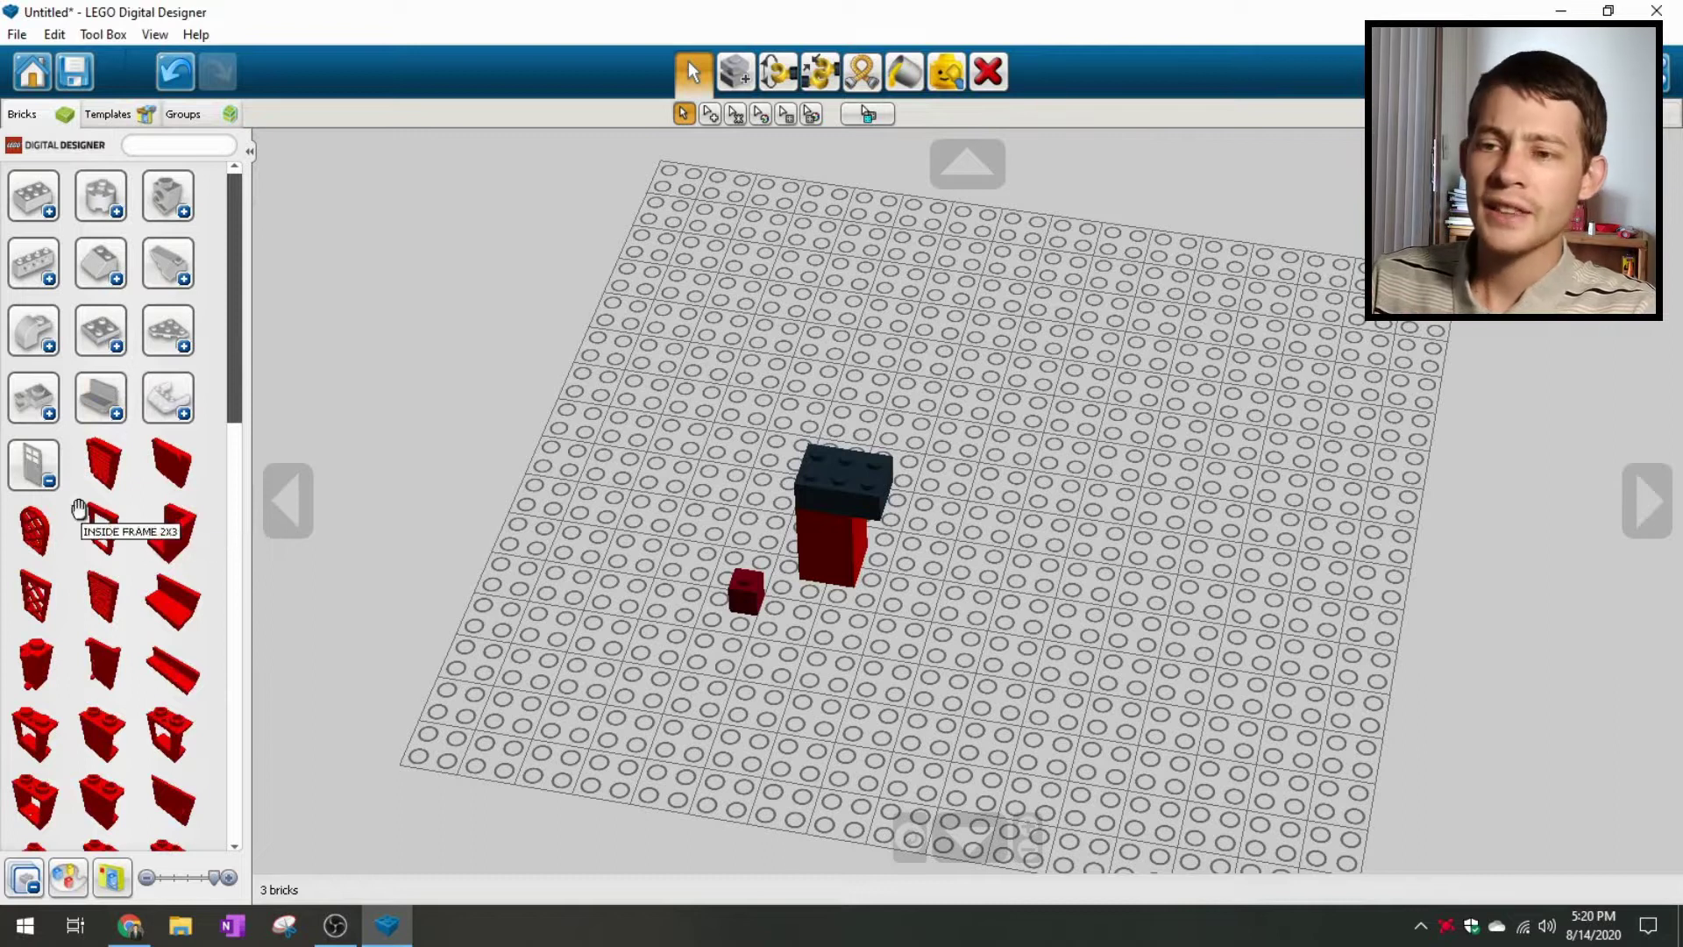
click(33, 466)
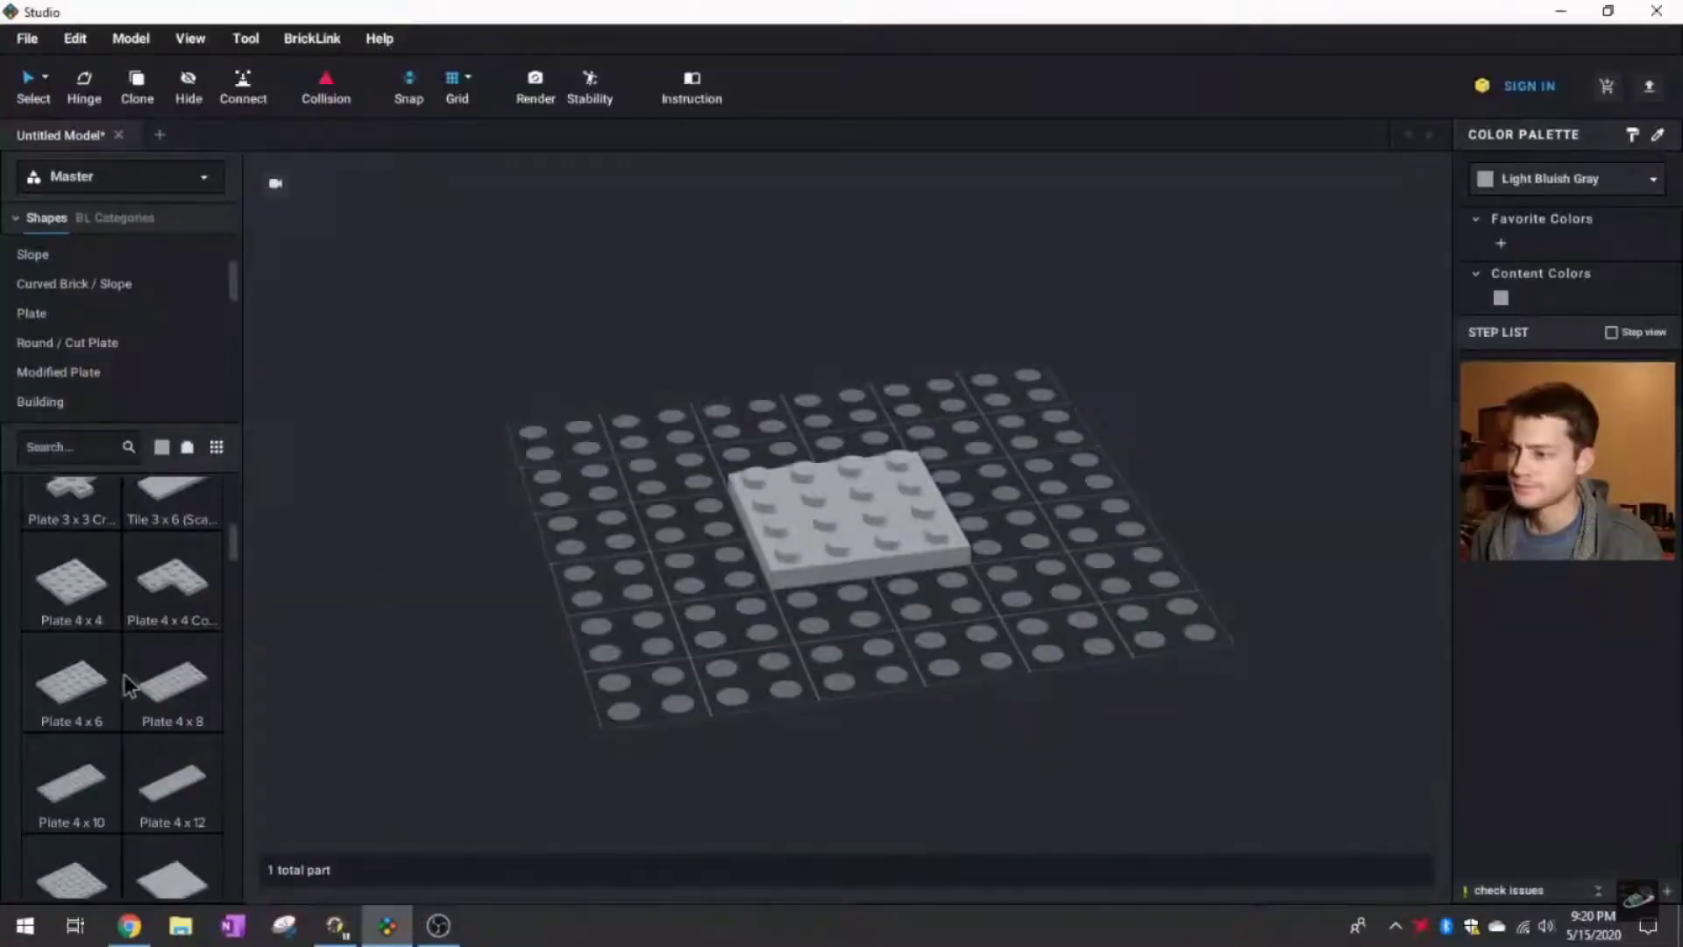
Step: In Studio, place a Brick 1 x 2 from the Brick category on the rear studs of the 4 x 4 plate
scroll(75, 666, up, 4)
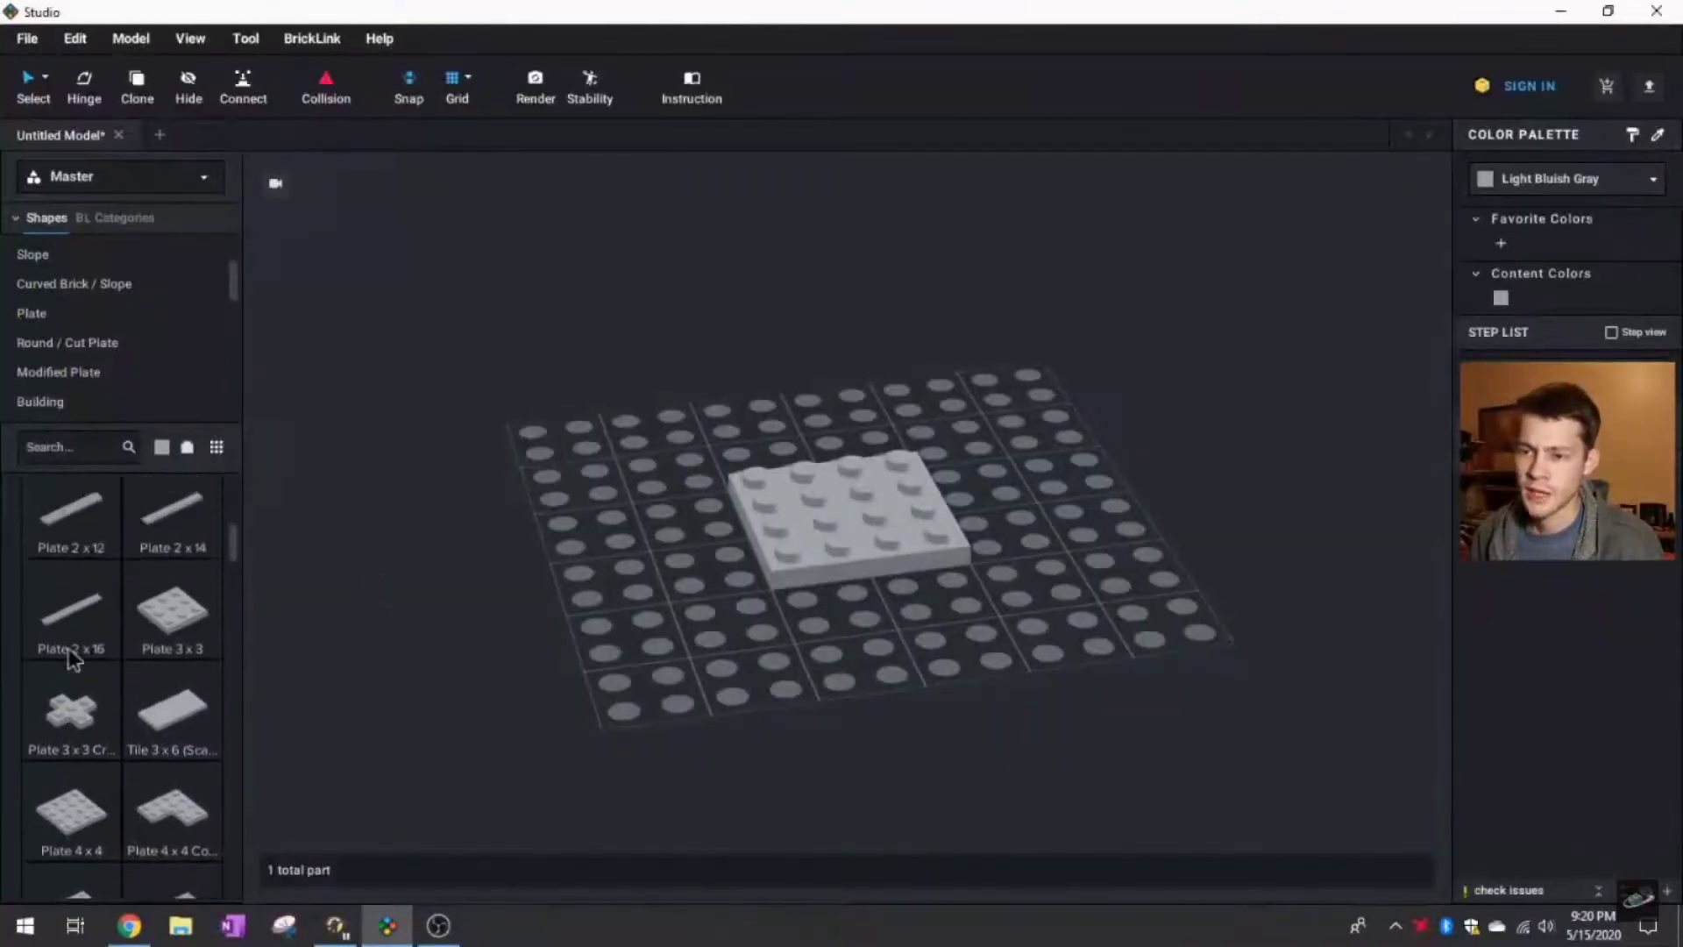
scroll(76, 649, up, 8)
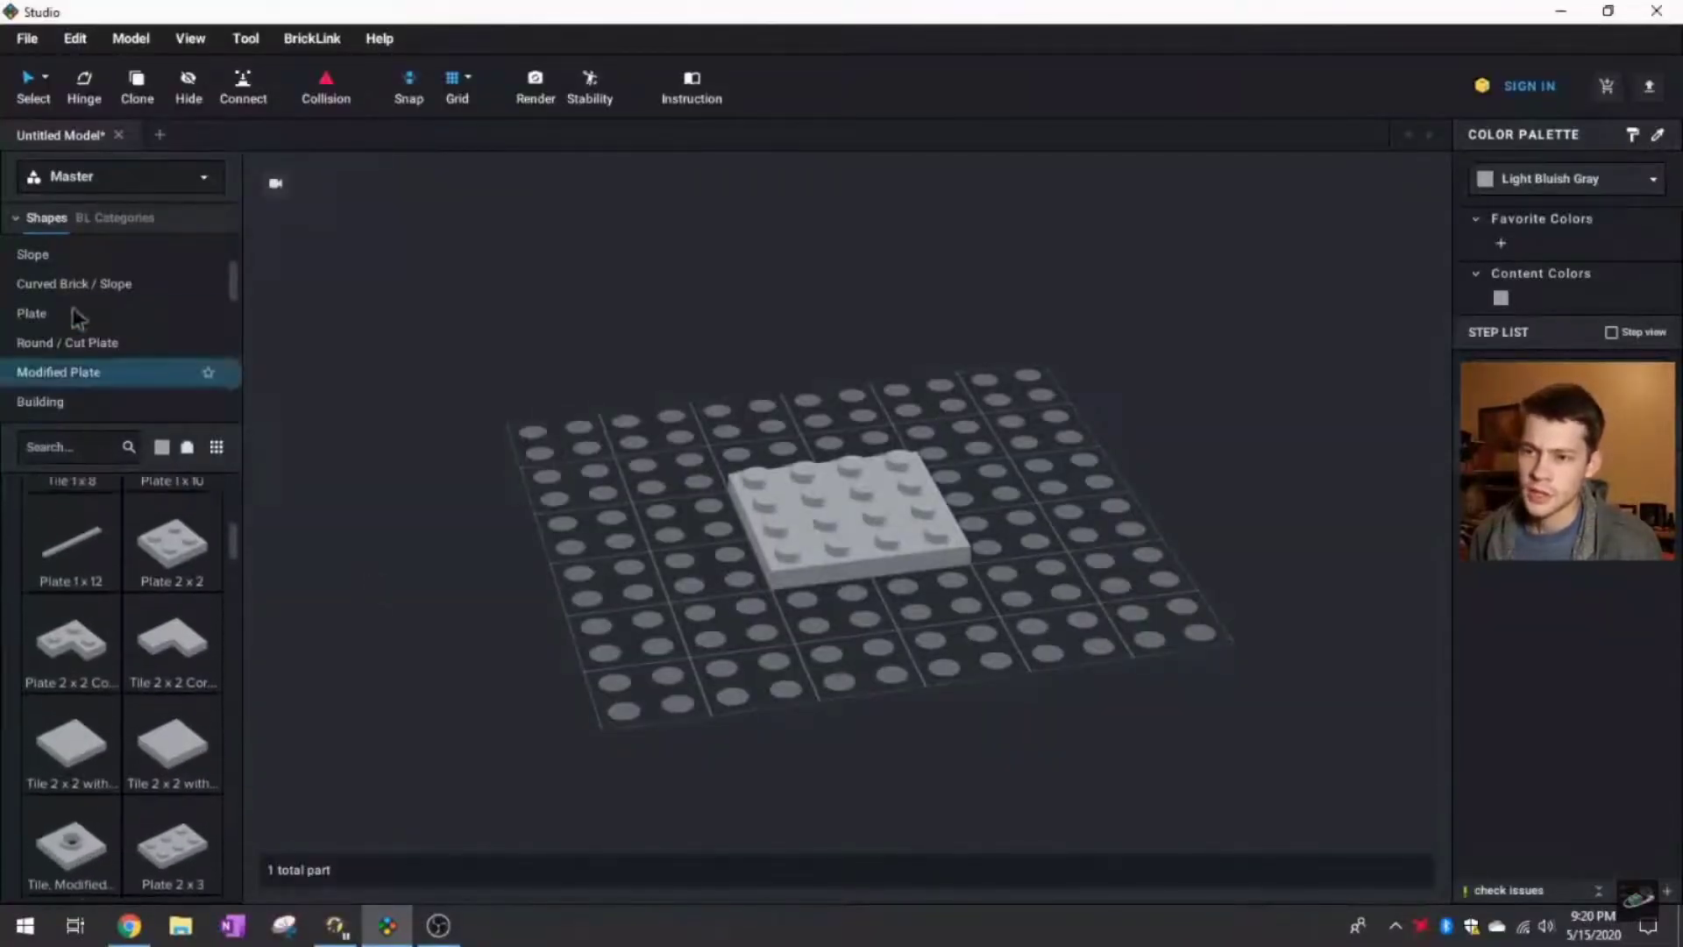
scroll(66, 262, up, 2)
click(63, 254)
scroll(131, 679, down, 1)
scroll(125, 672, down, 3)
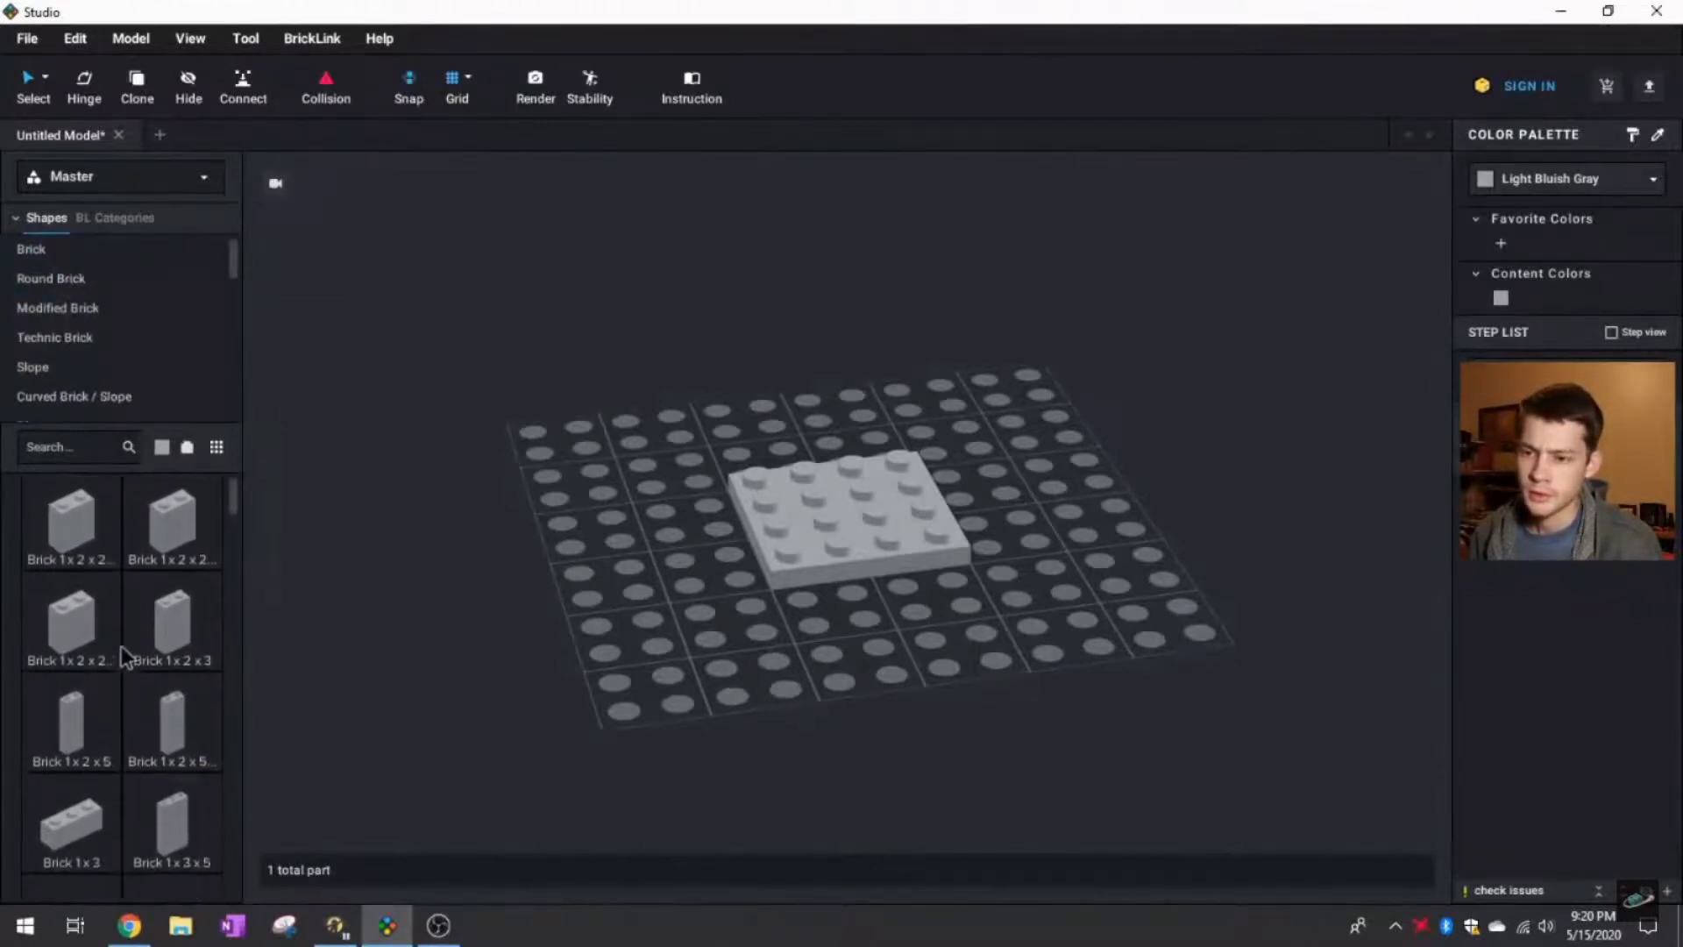
drag(71, 513, 824, 429)
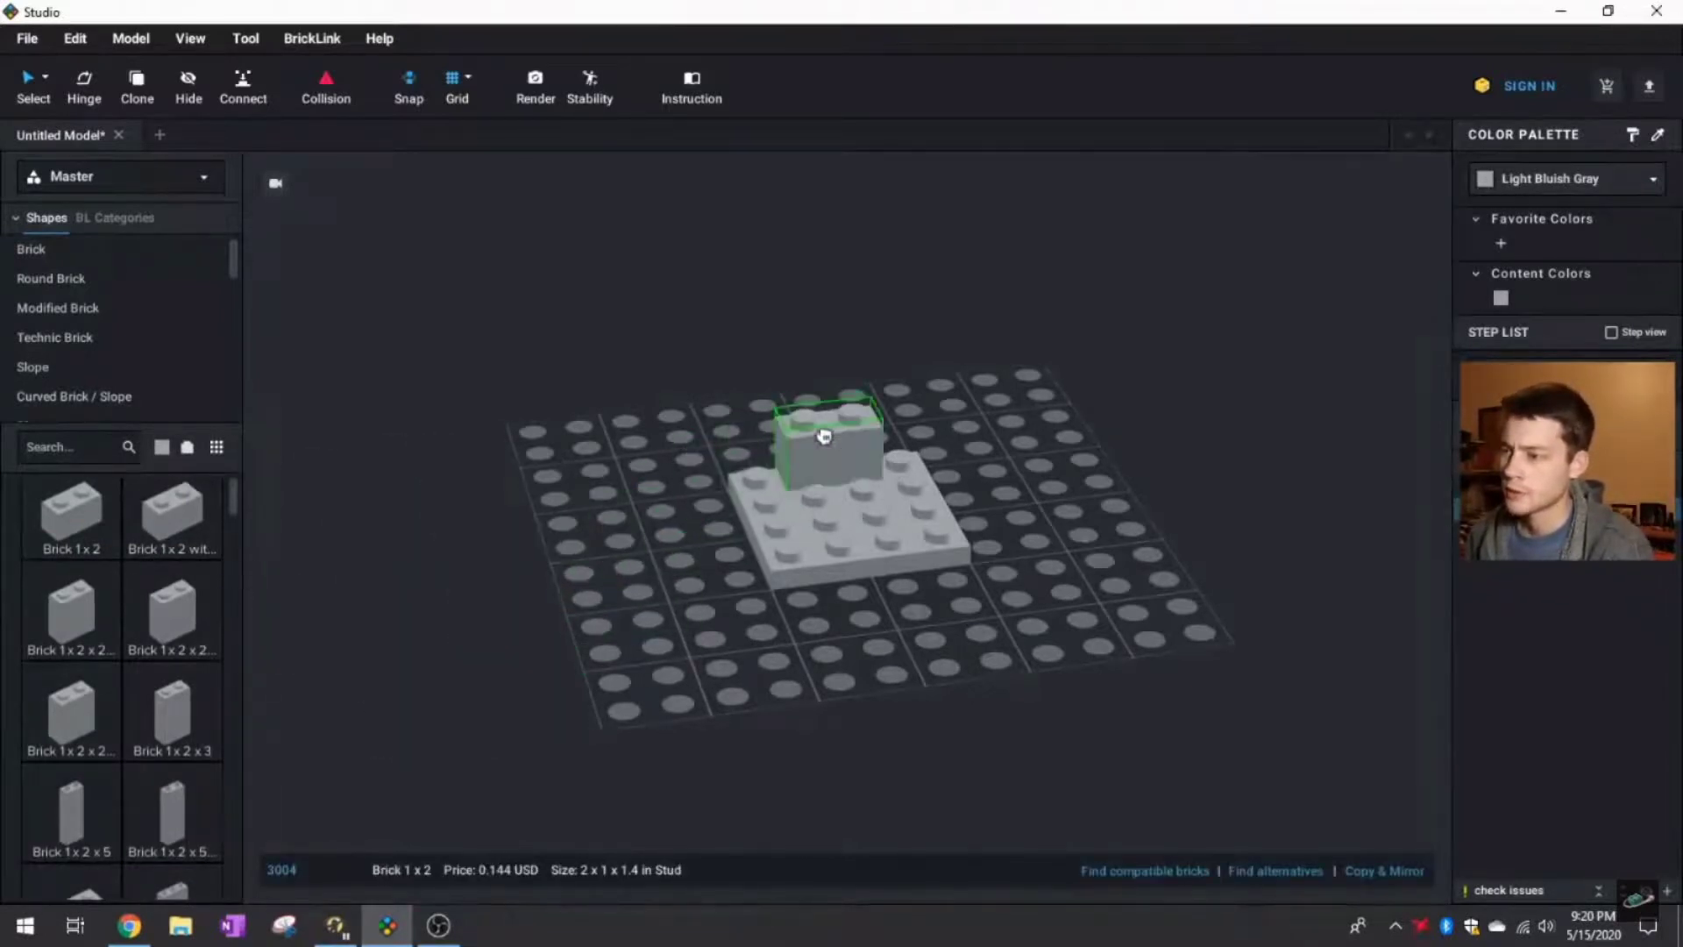
key(Delete)
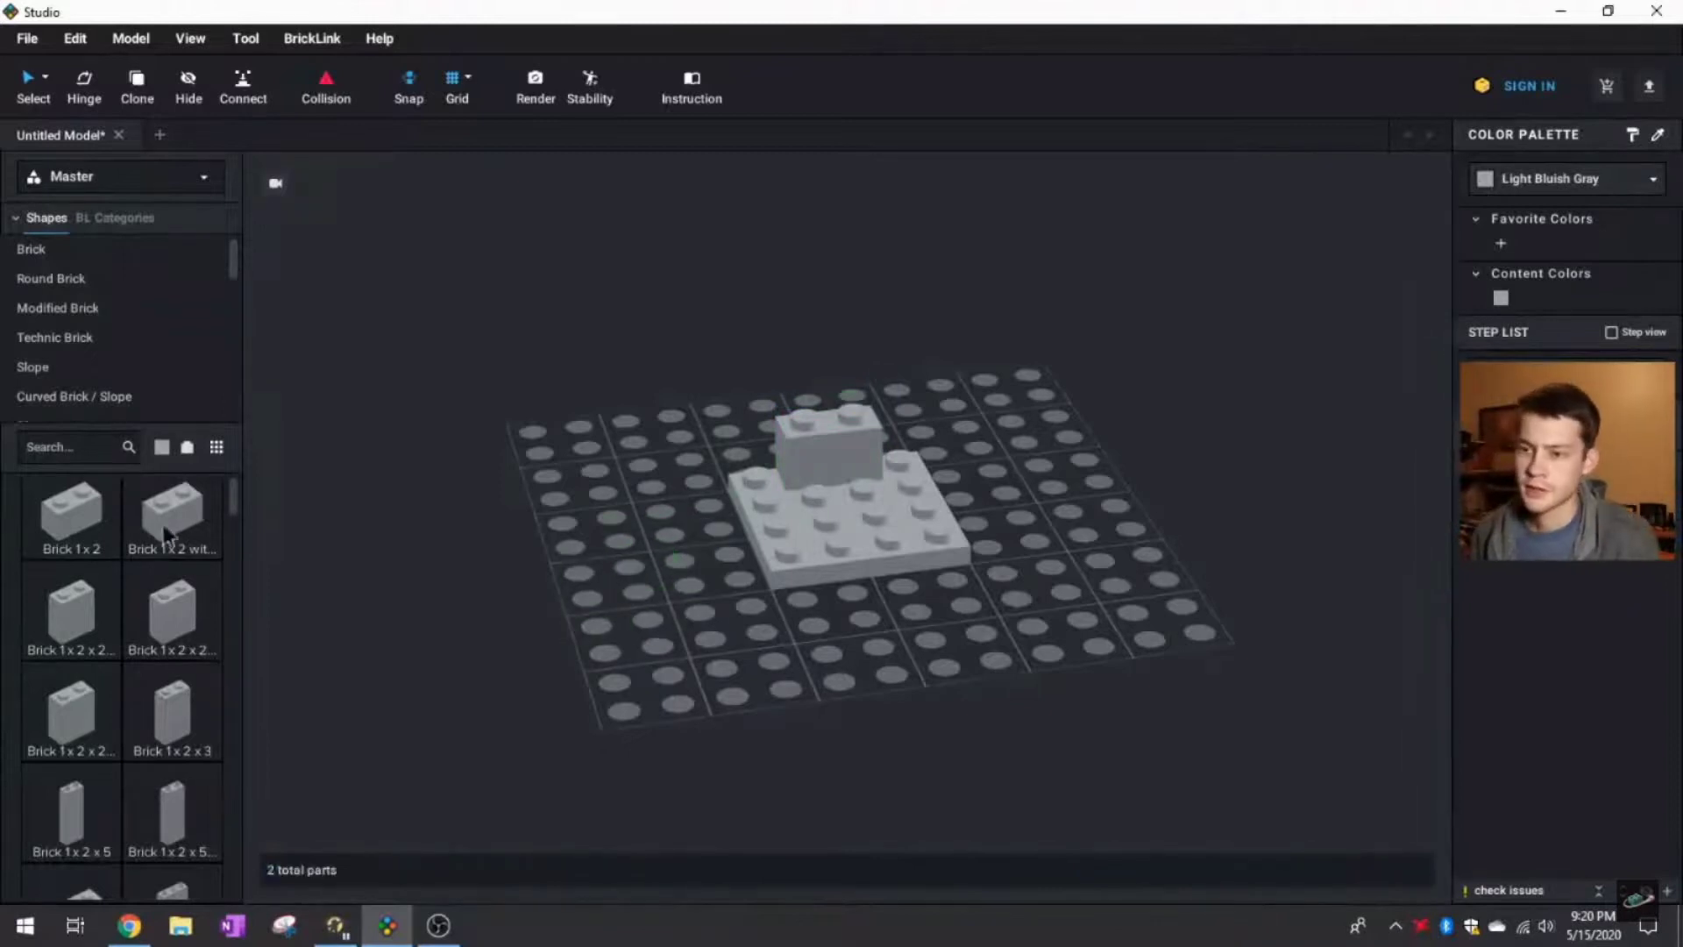
Step: Switch to LEGO Digital Designer, delete all the bricks on the baseplate and return to the welcome screen without saving the model
drag(301, 566, 594, 611)
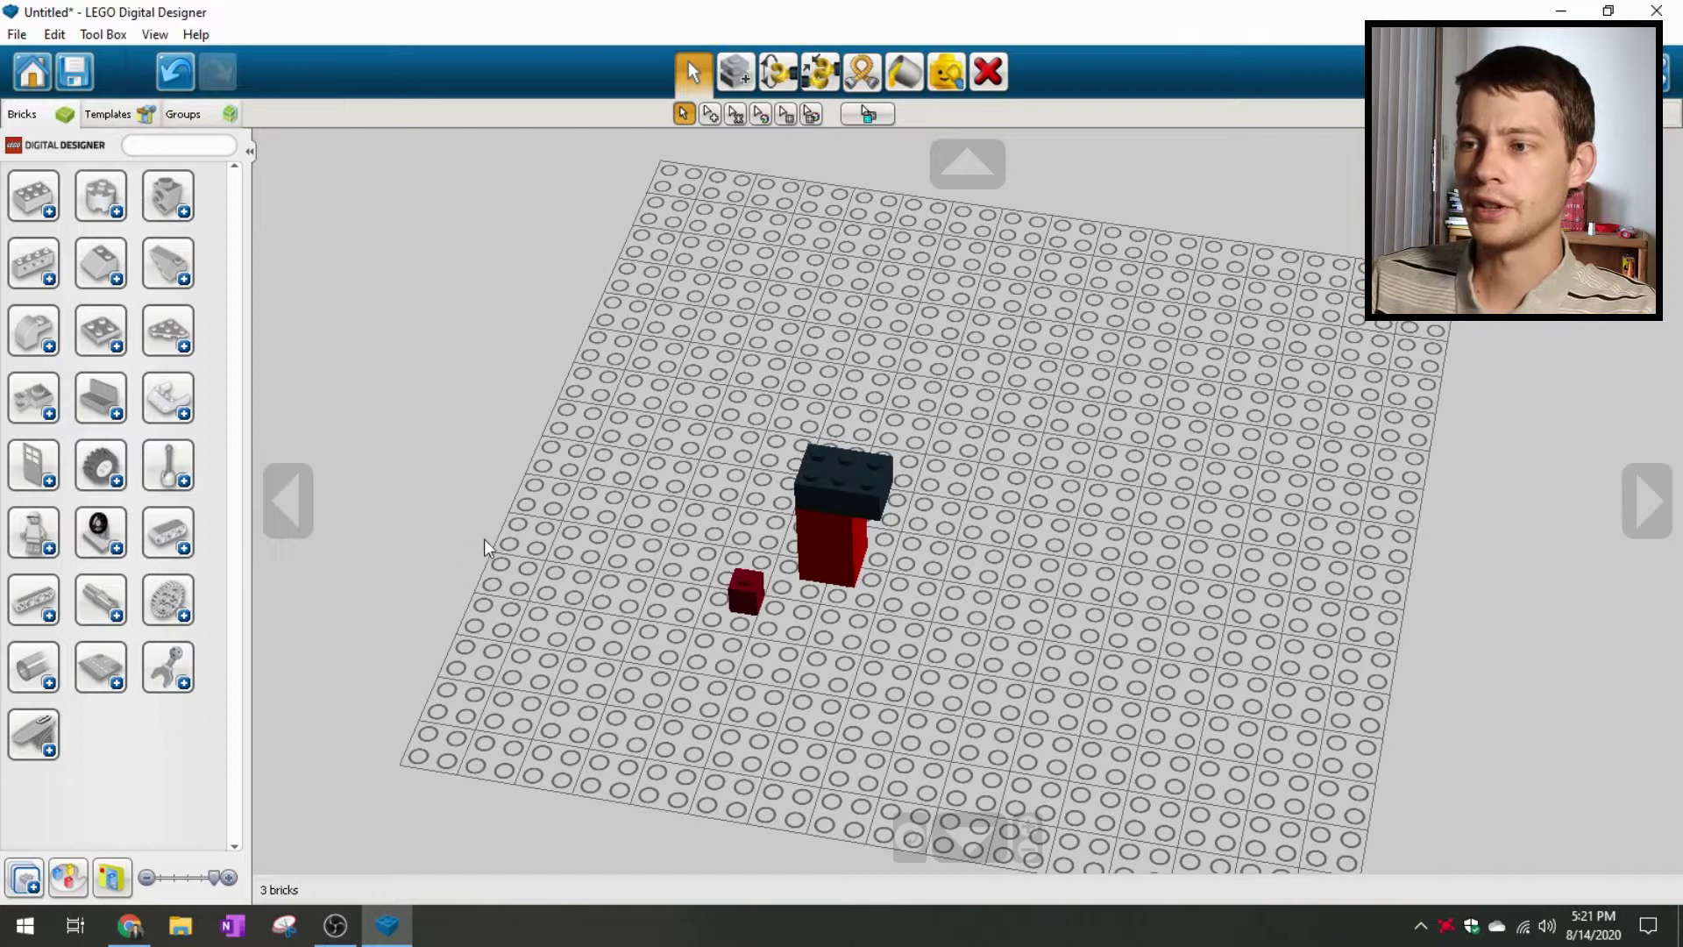
right_drag(534, 528, 609, 431)
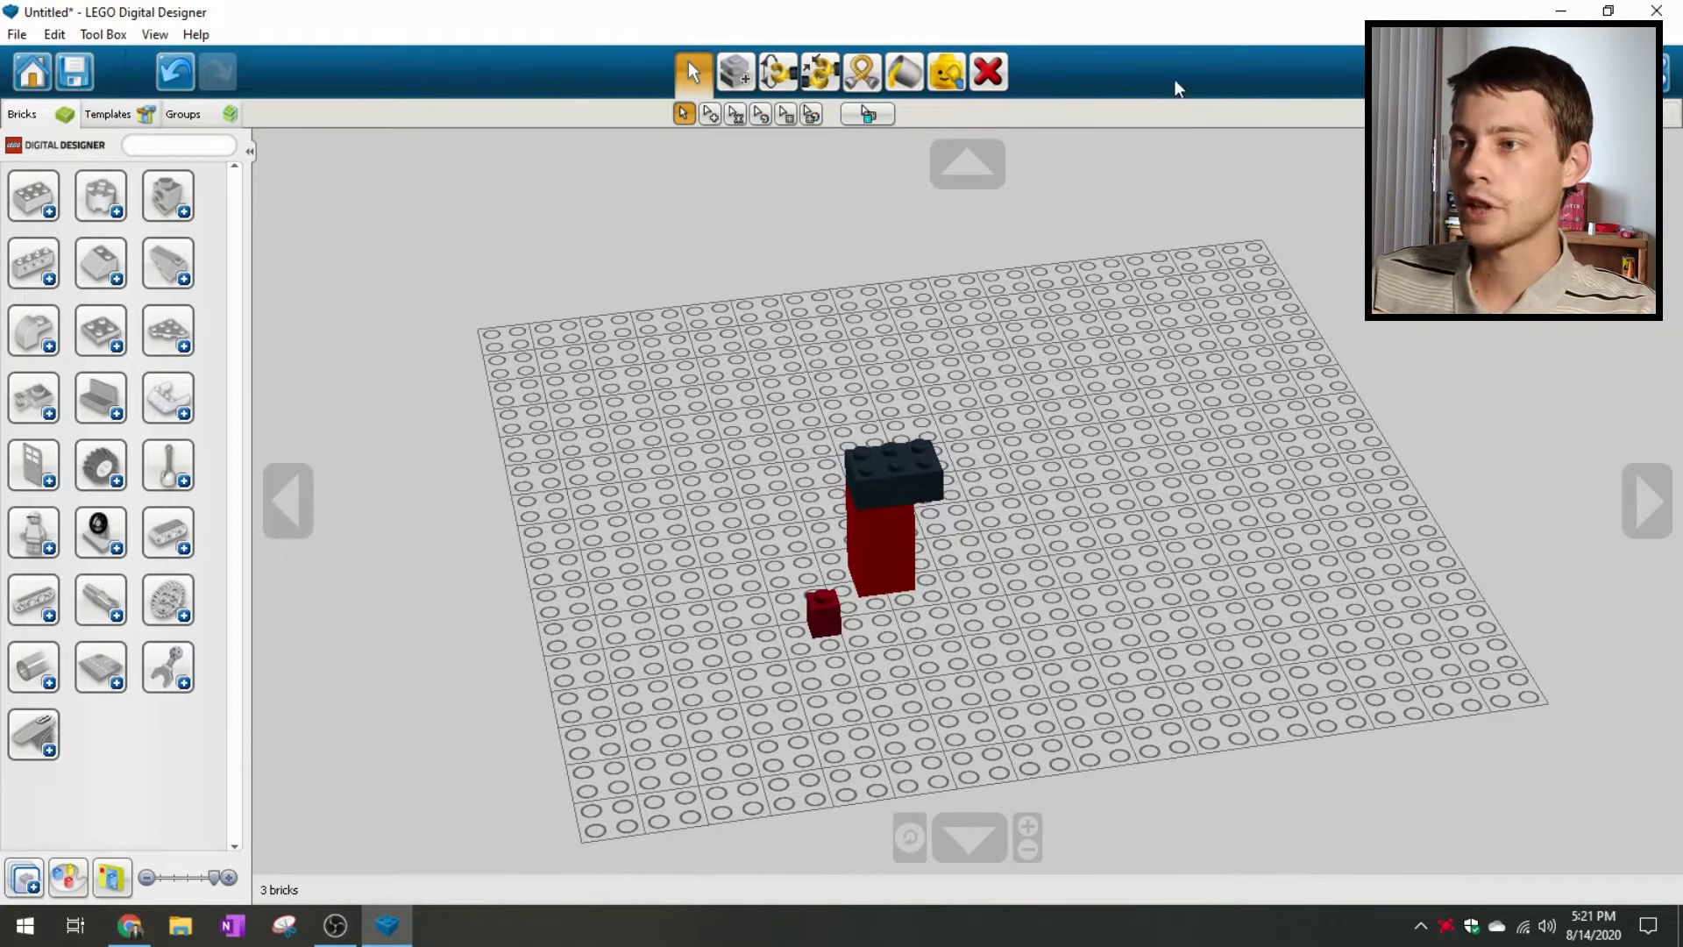
click(988, 72)
drag(738, 287, 1008, 565)
click(692, 72)
click(32, 72)
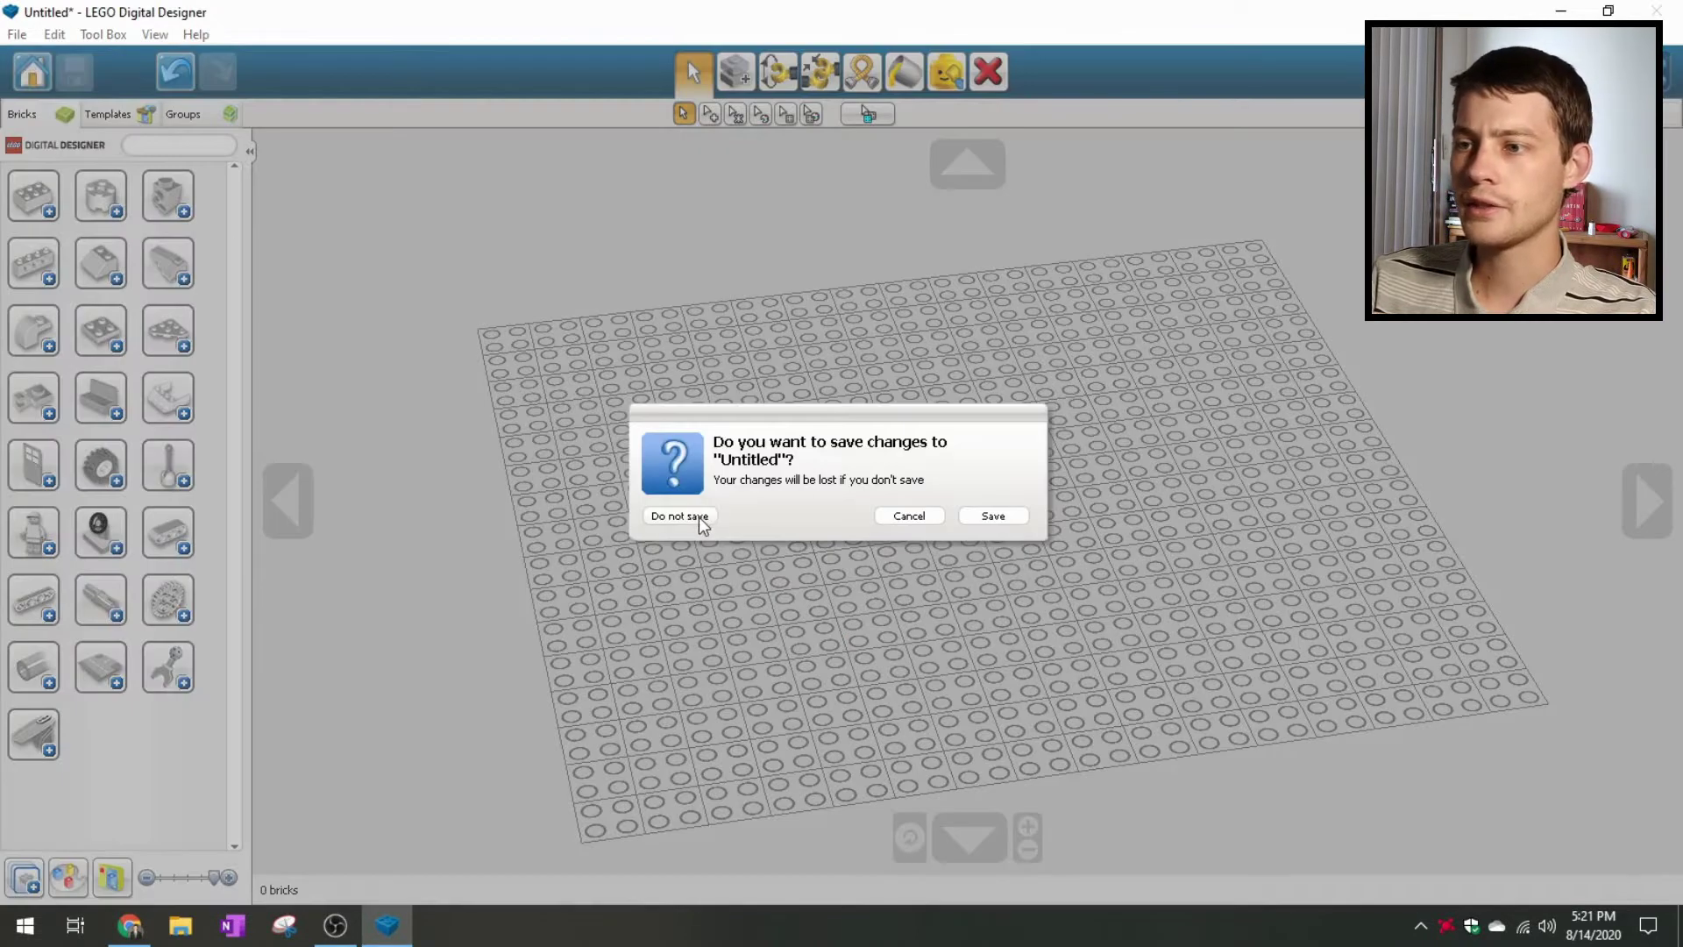
click(698, 517)
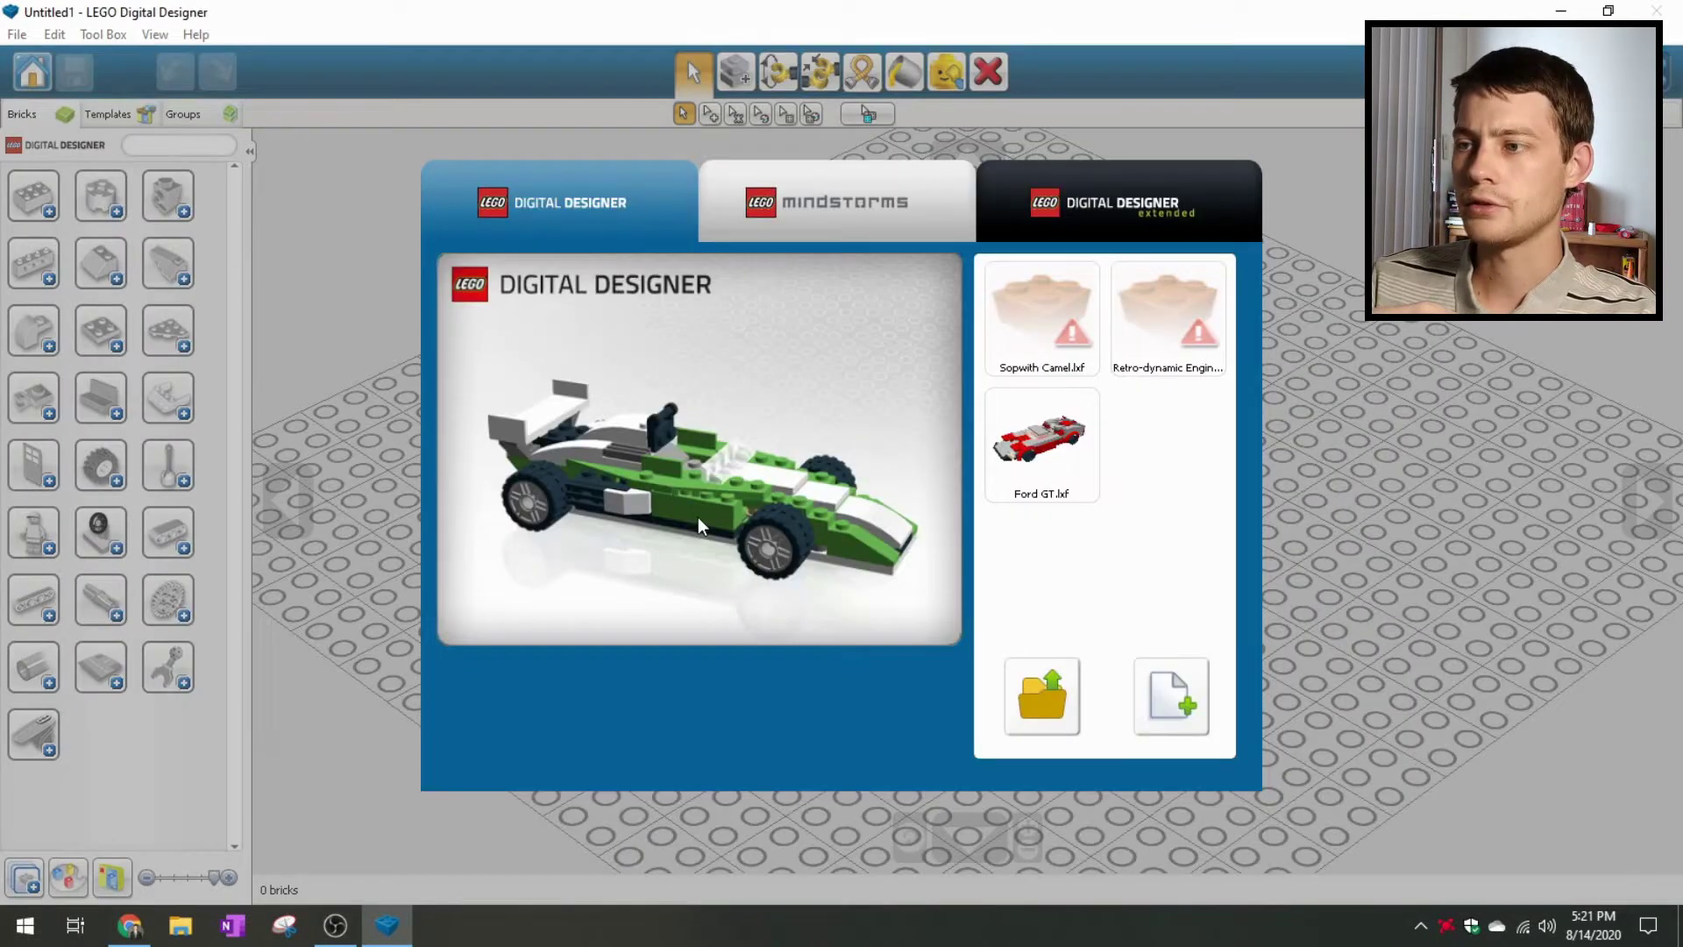
Step: View the Mindstorms theme and create a new empty model in the Digital Designer Extended theme
click(834, 206)
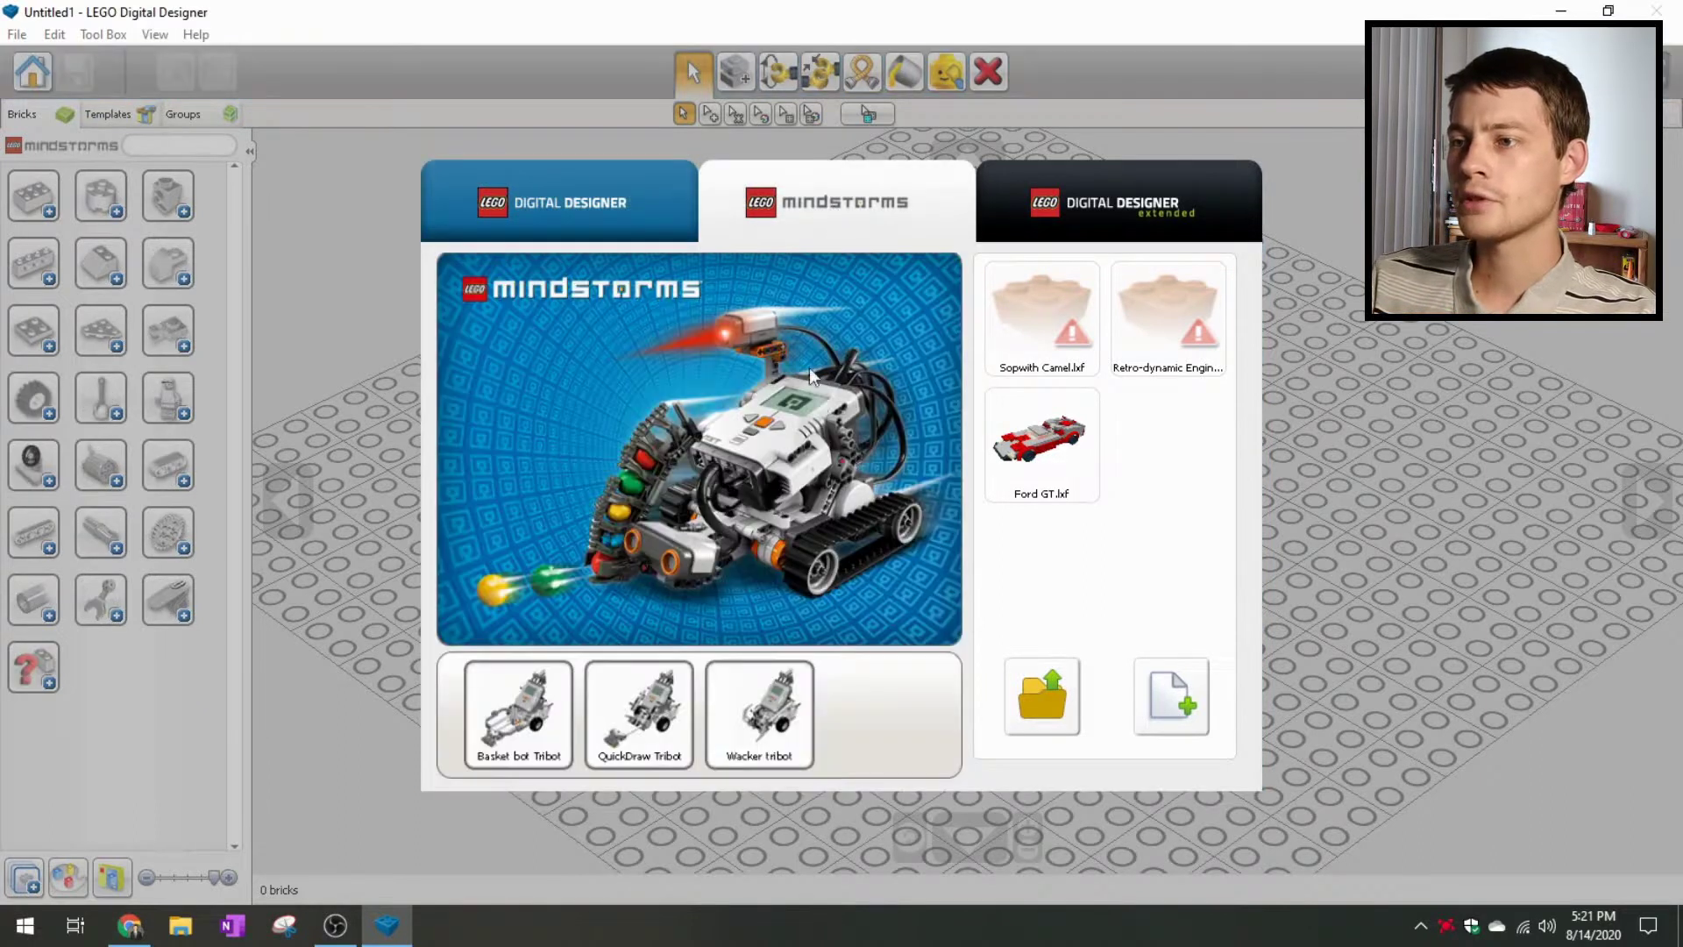
click(1106, 189)
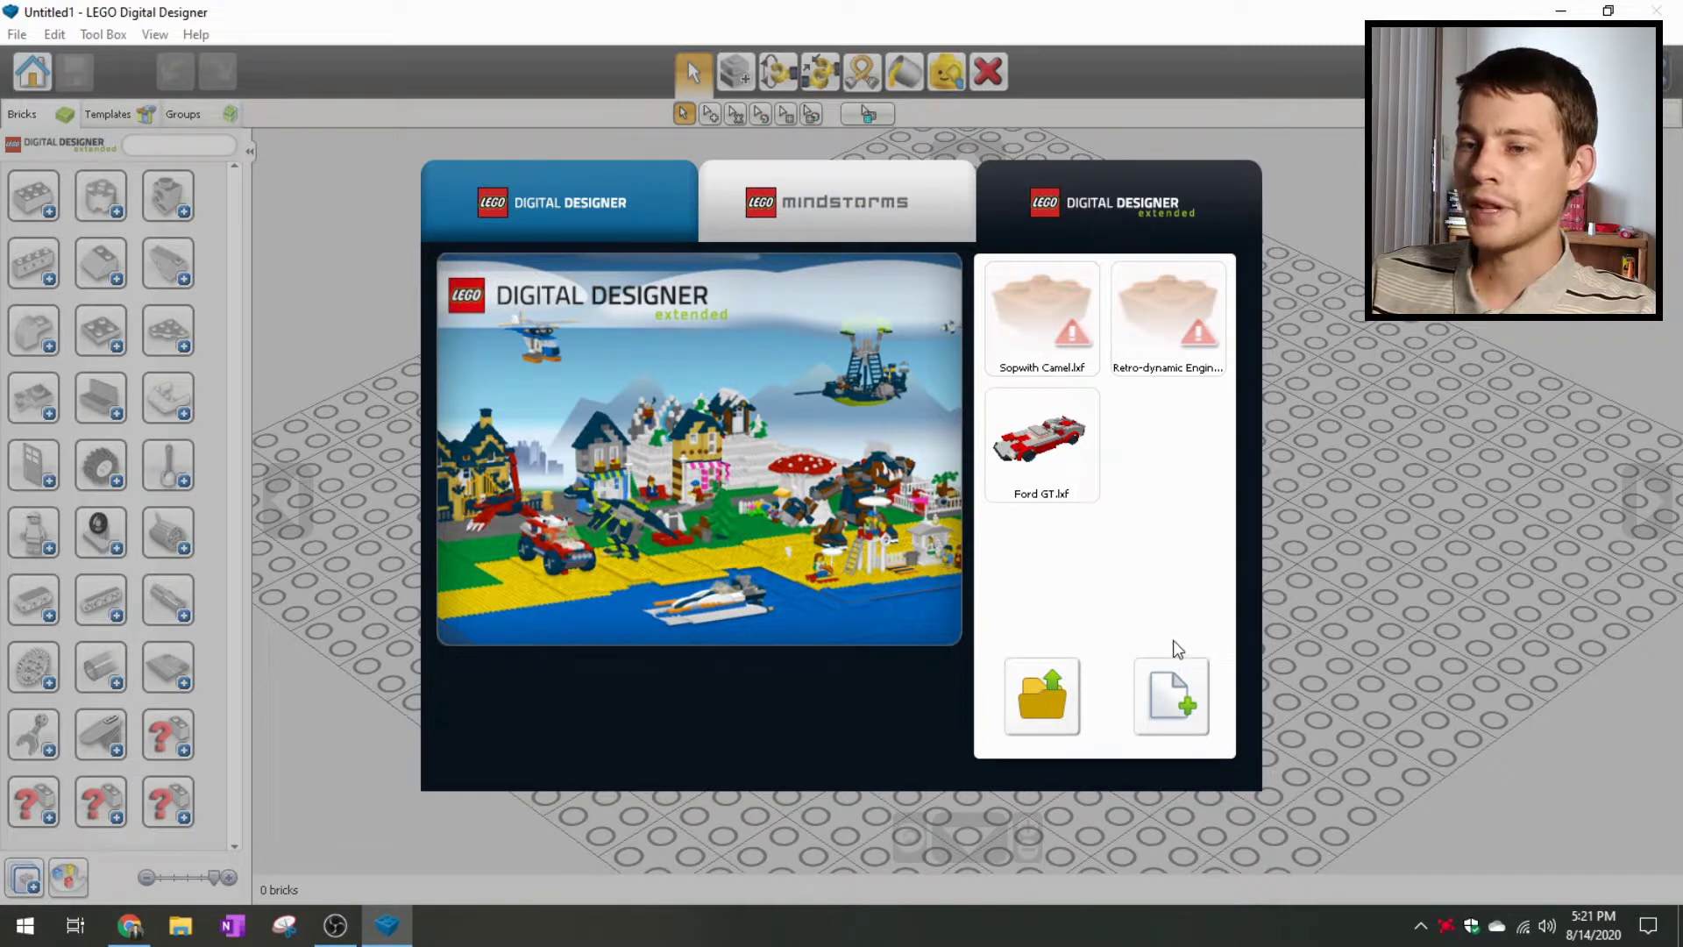
click(1173, 701)
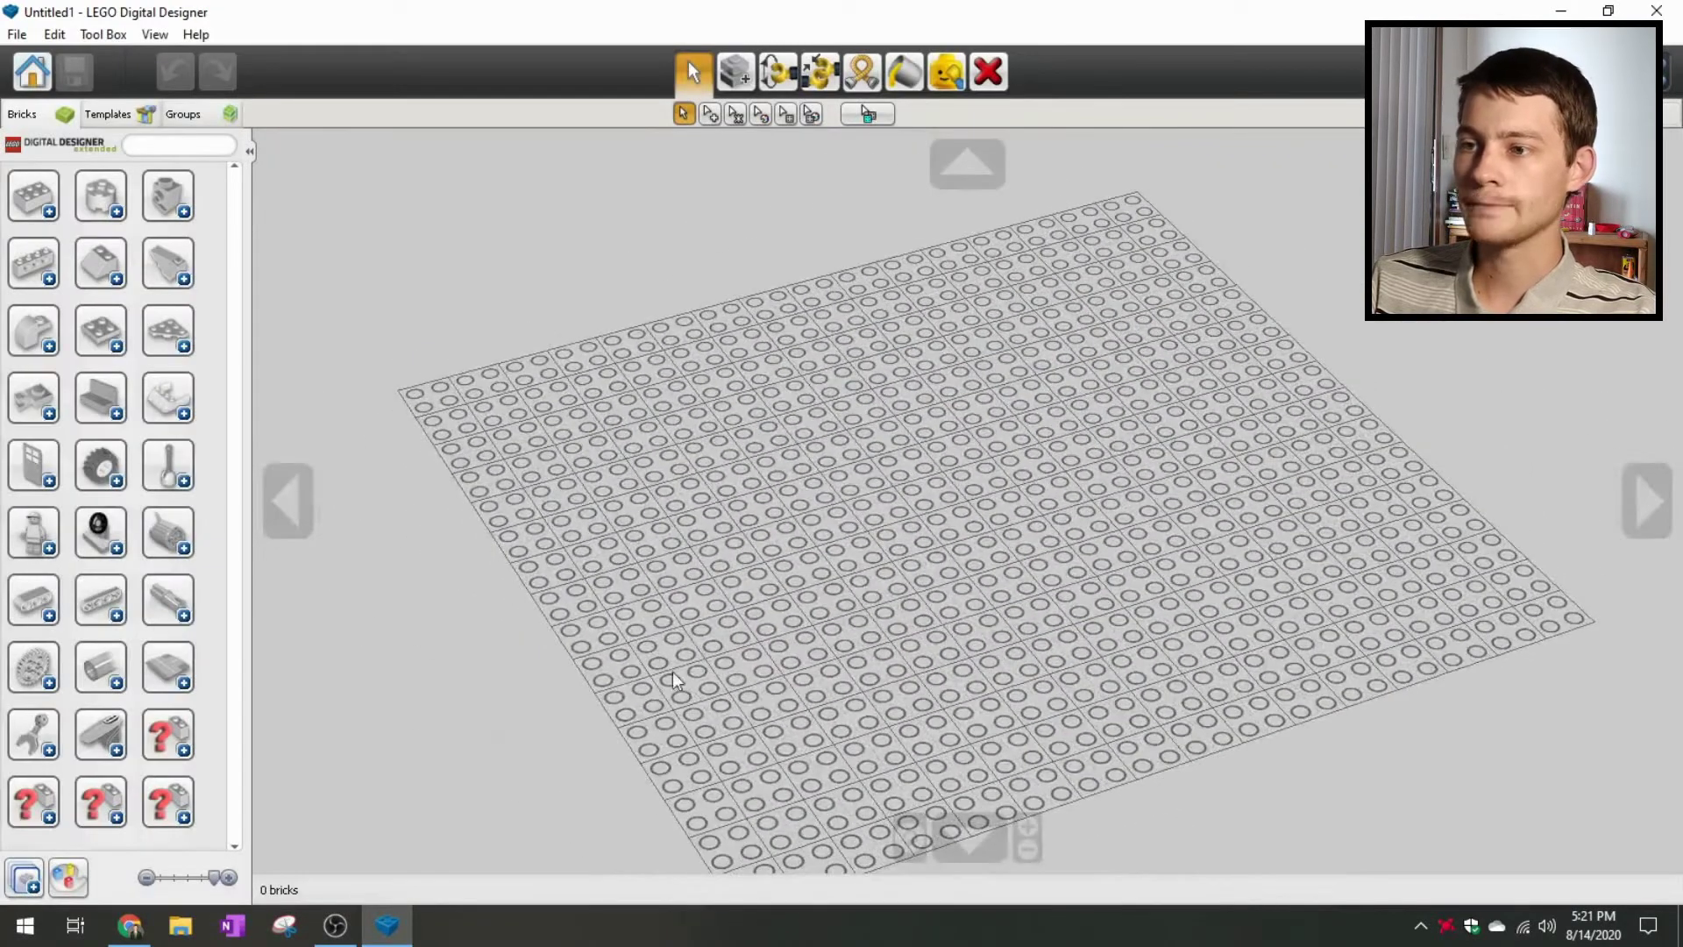
Step: Filter the palette to the dusty red Legacy colour and browse the pieces in the basic bricks category
click(75, 873)
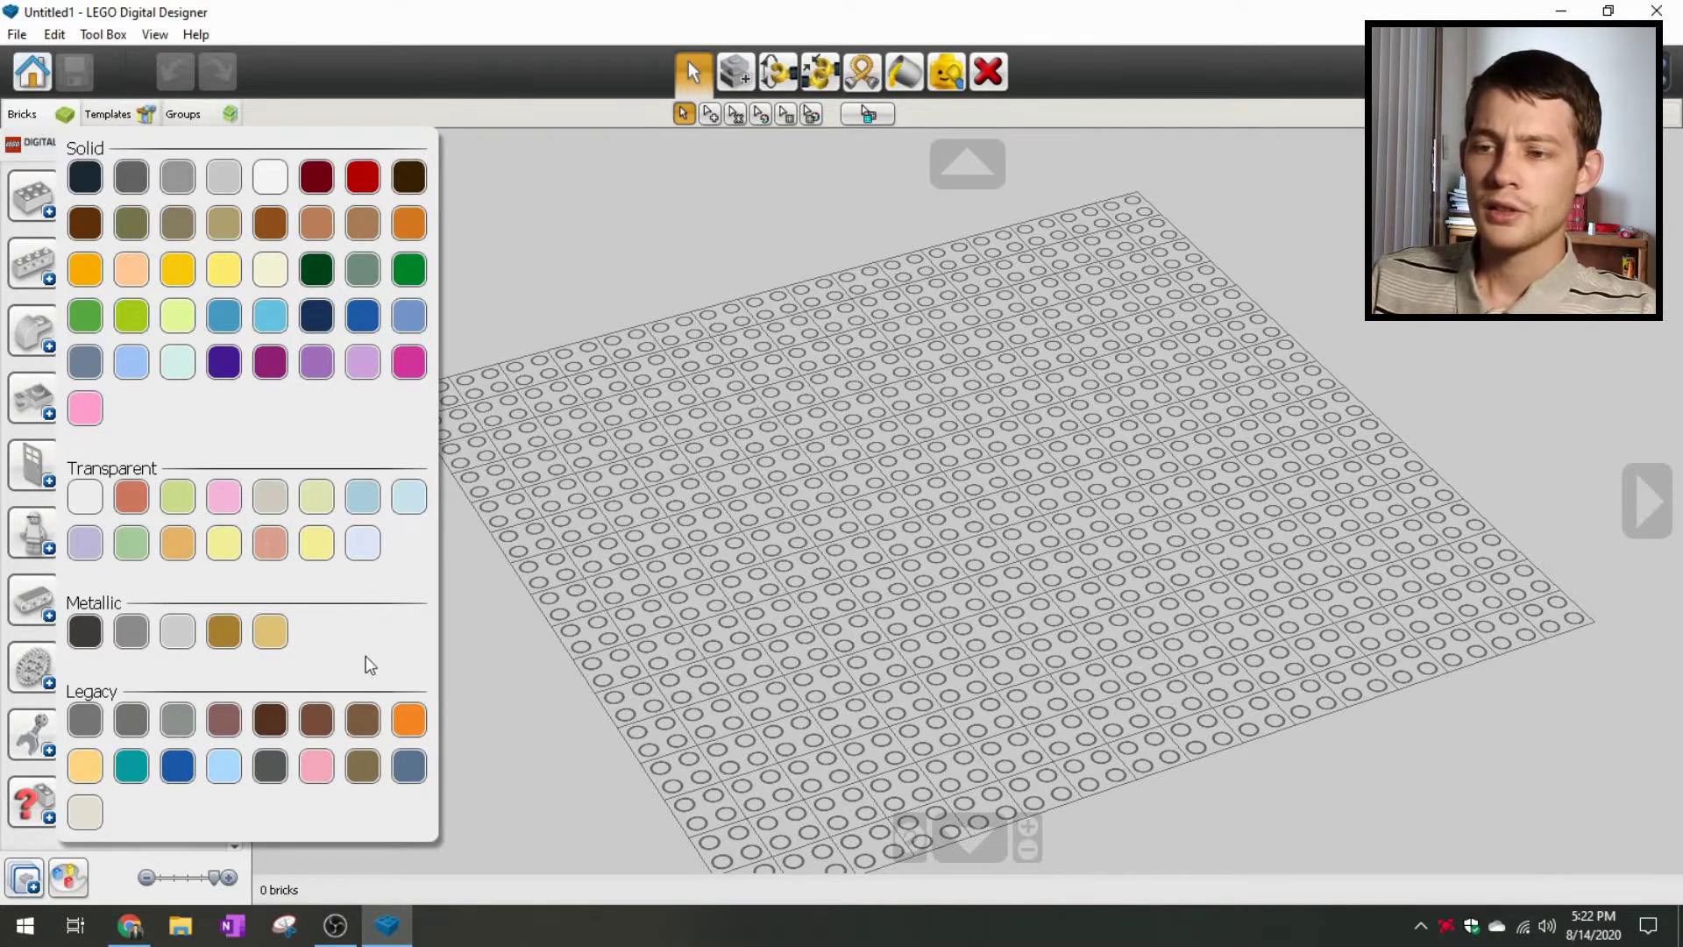
click(226, 719)
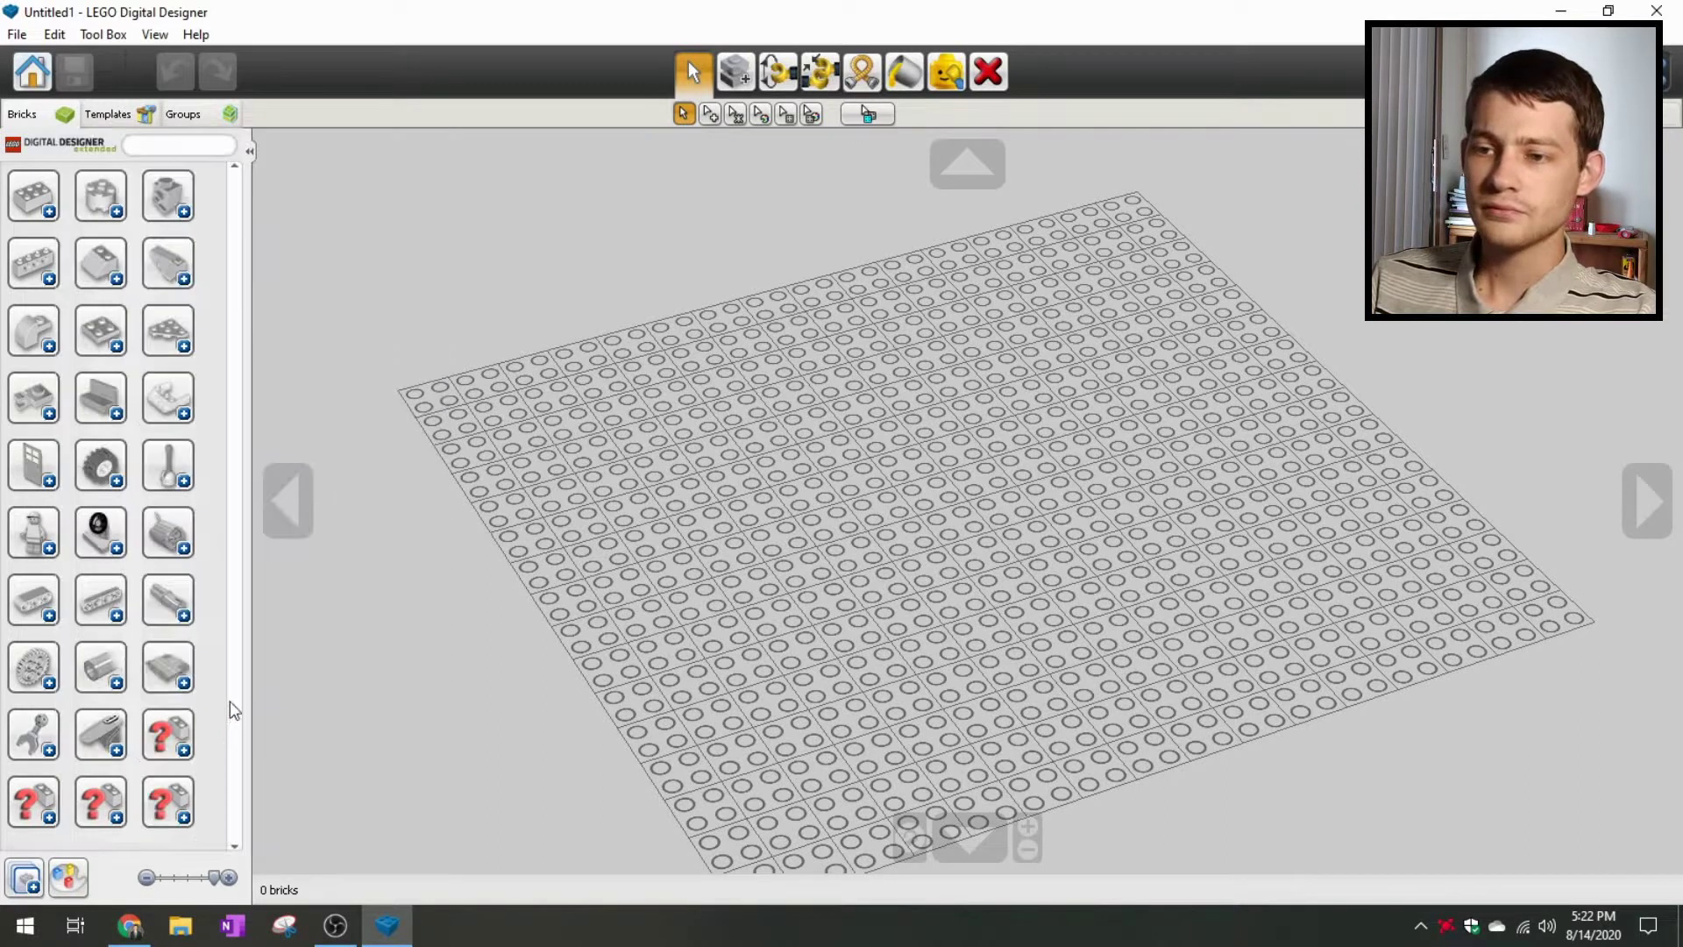
click(50, 218)
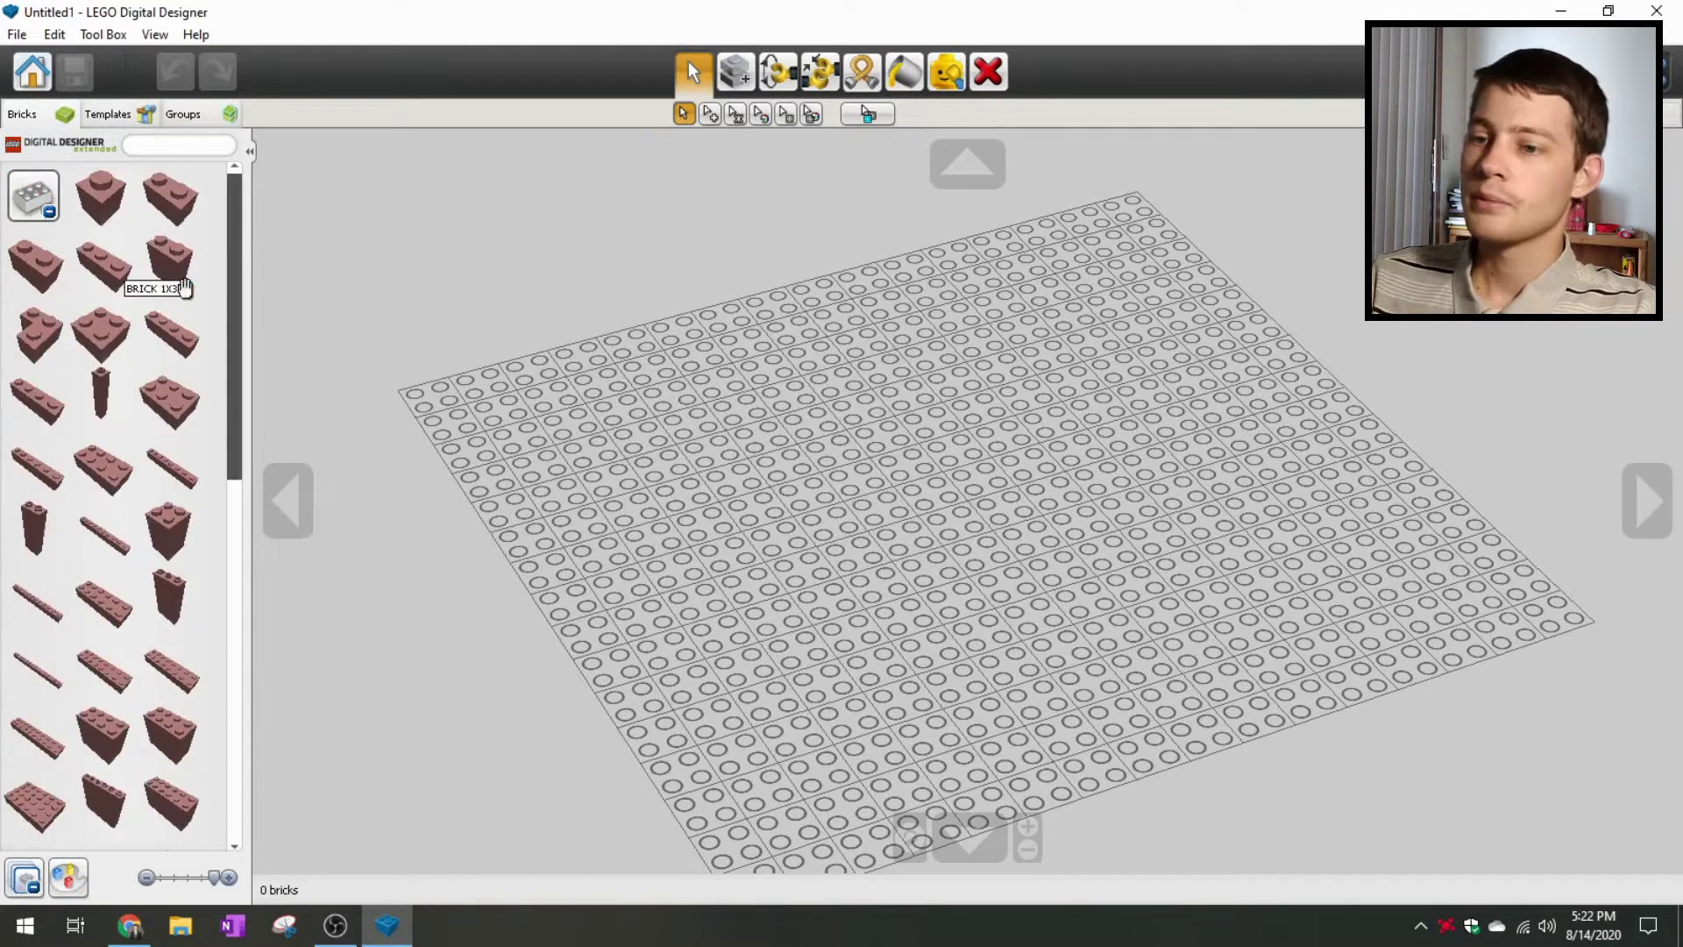
scroll(136, 561, down, 1)
scroll(135, 561, up, 1)
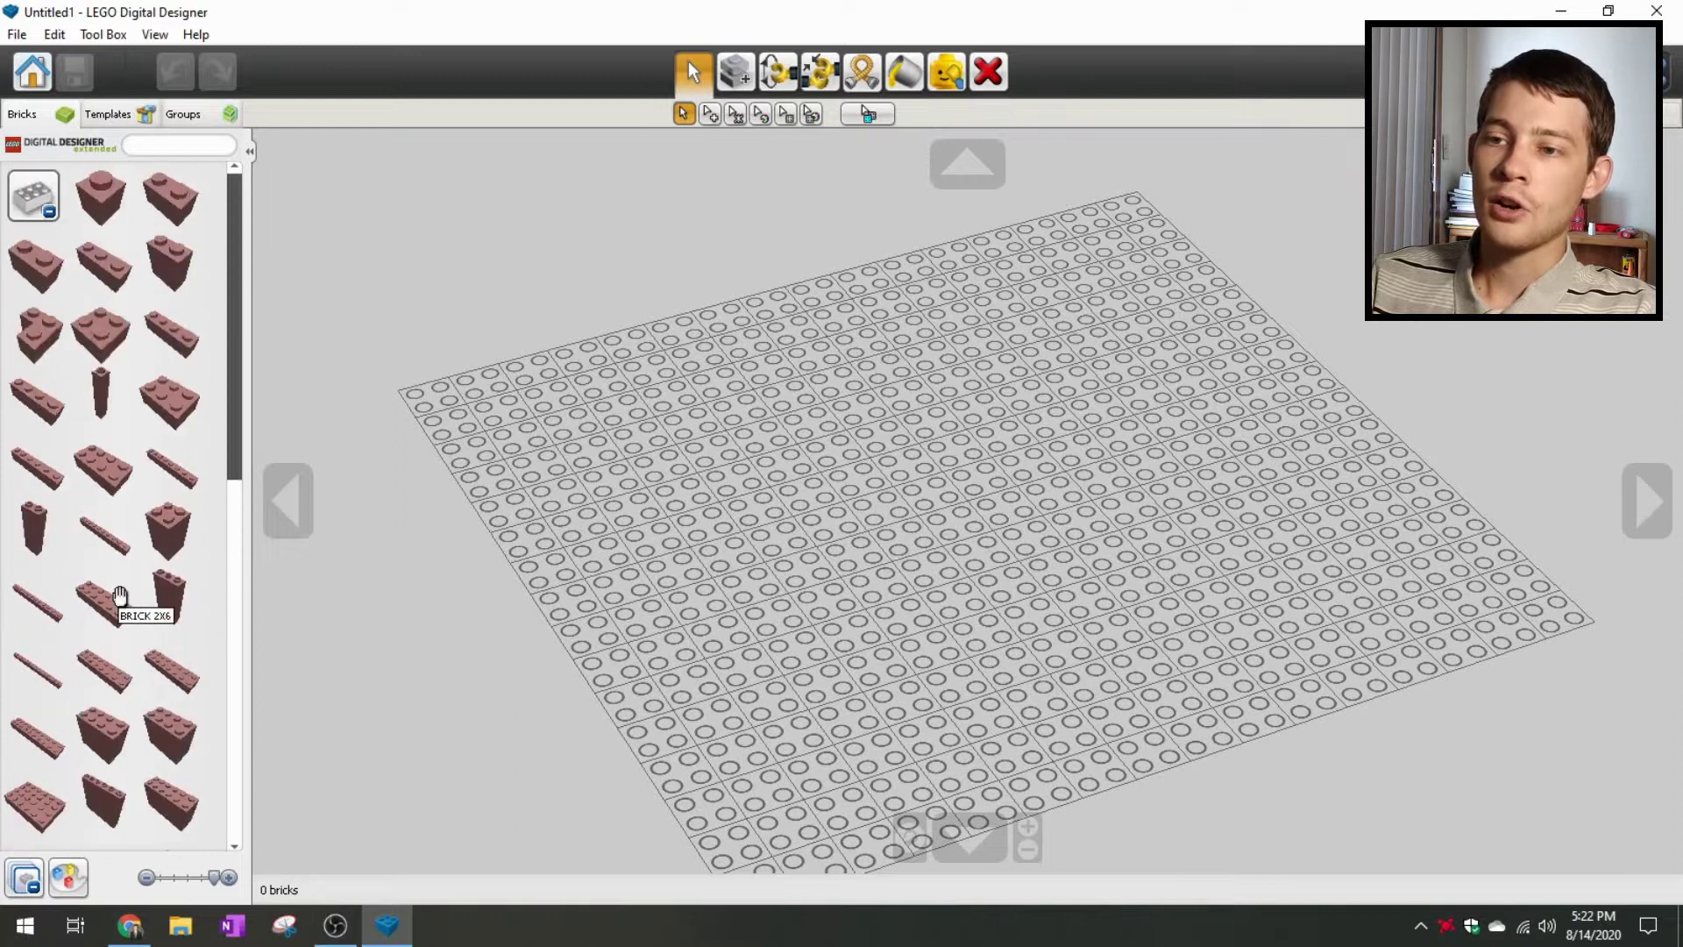
scroll(117, 359, down, 1)
scroll(114, 435, up, 1)
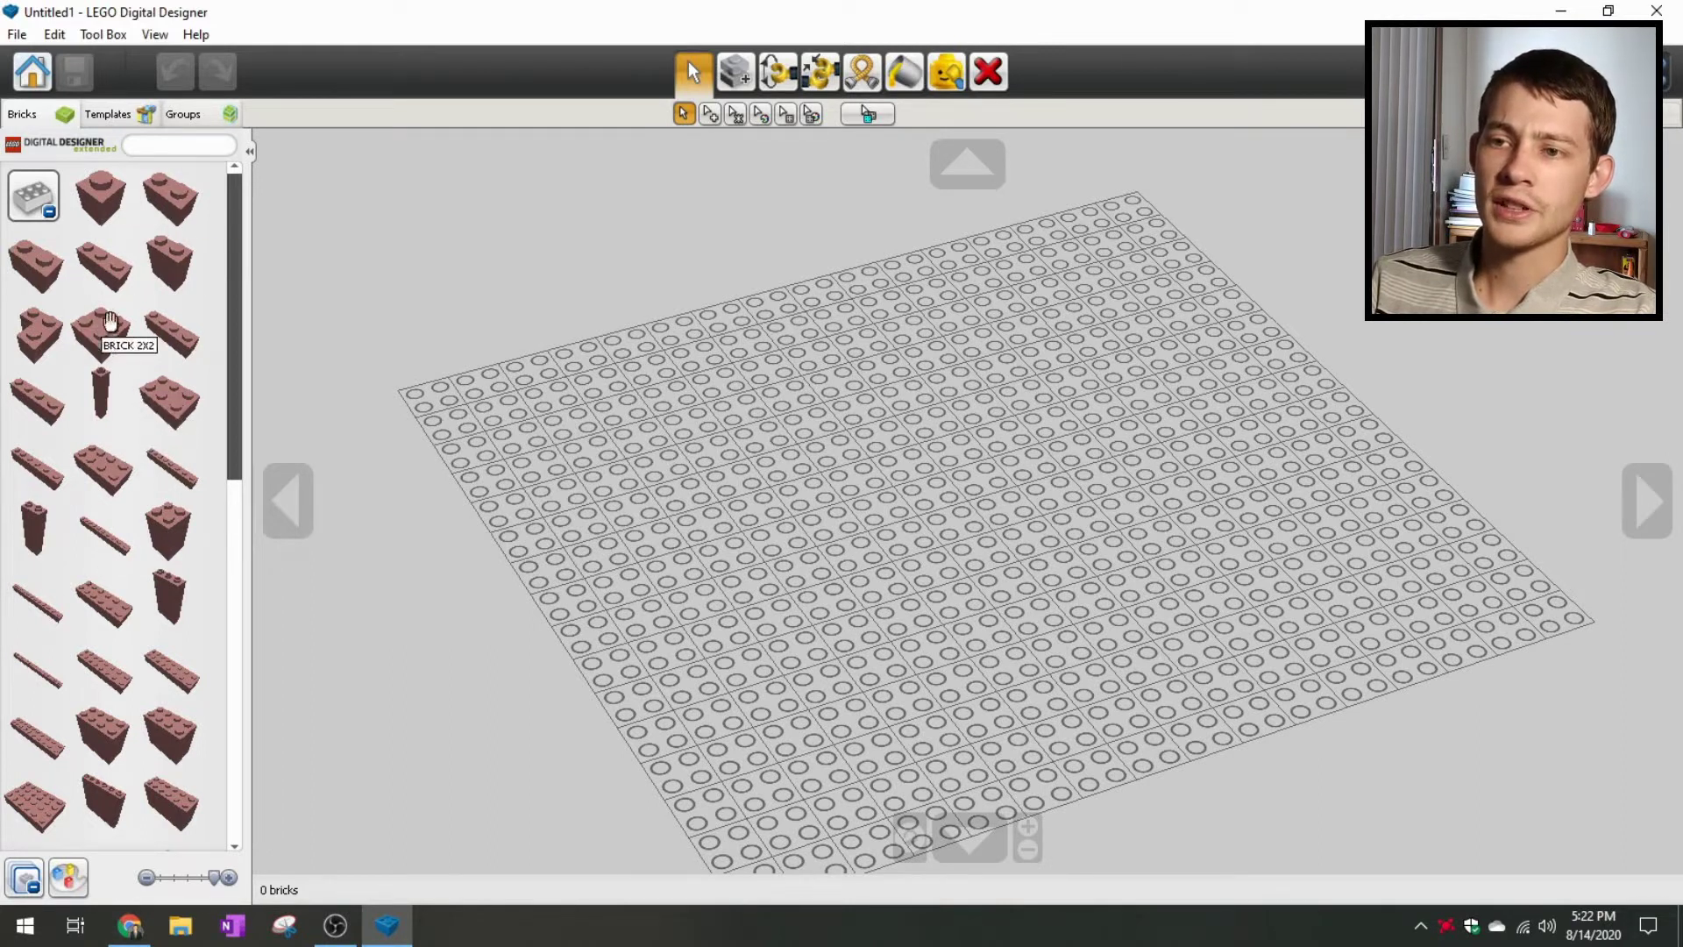
Step: Place a dusty red 2x4 brick on the empty baseplate
click(112, 474)
click(680, 526)
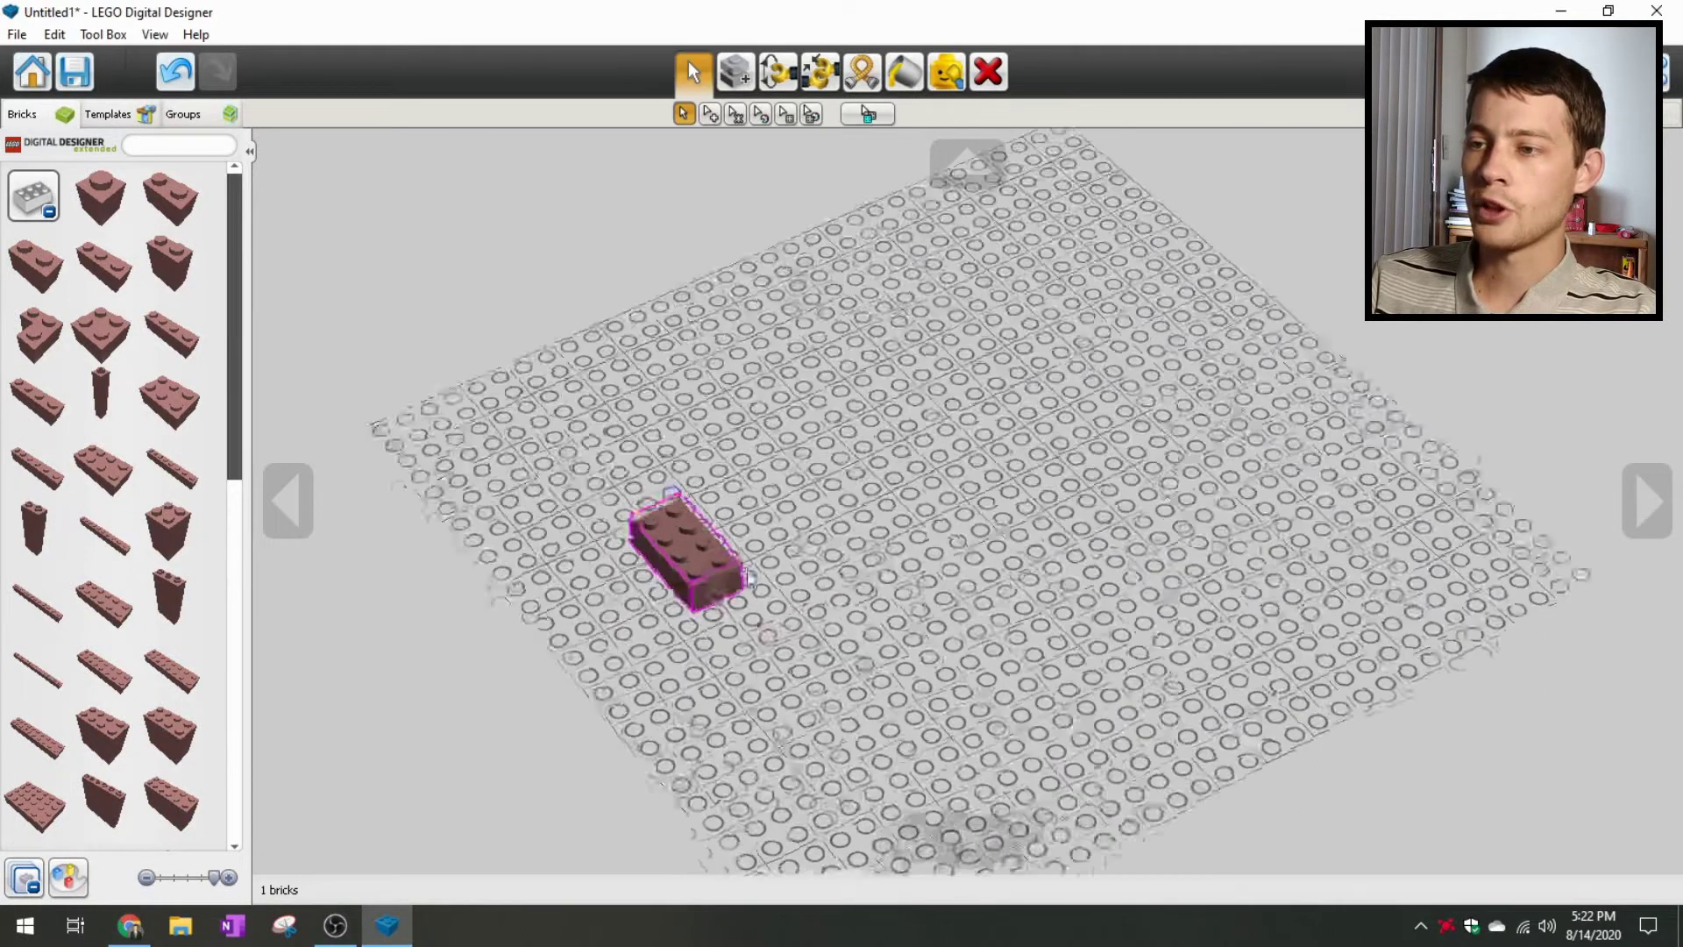
scroll(768, 616, up, 2)
Step: Place a dusty red Brick 1X3X5 on the baseplate near the 2x4 brick
scroll(131, 684, down, 1)
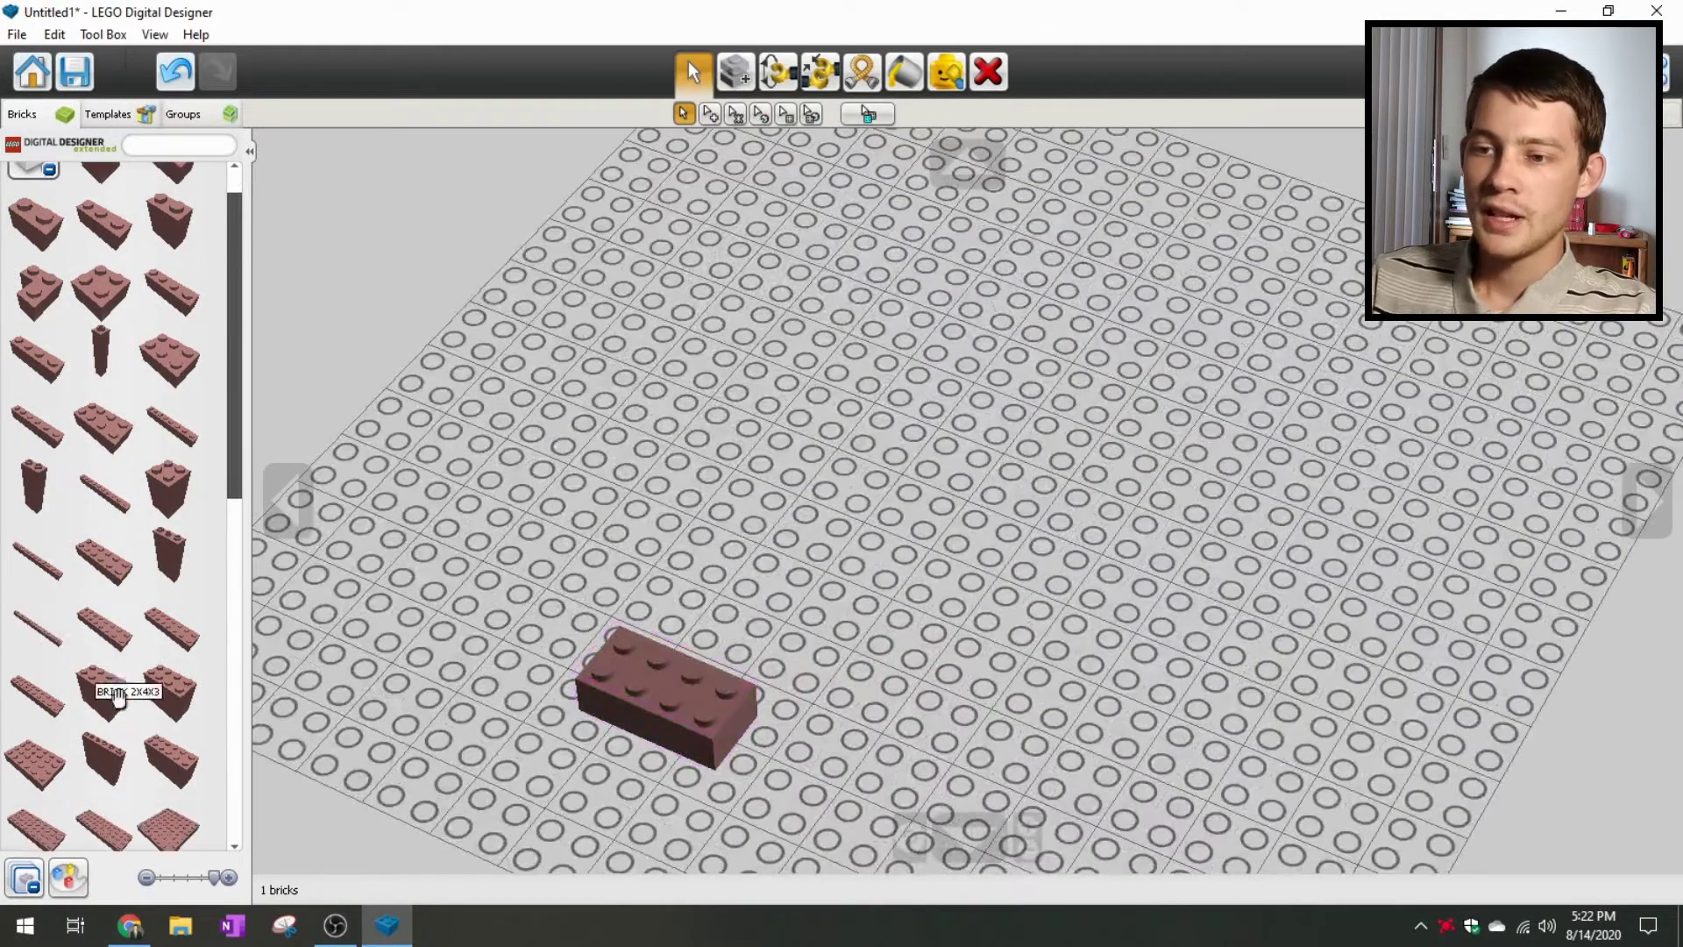
scroll(136, 543, down, 2)
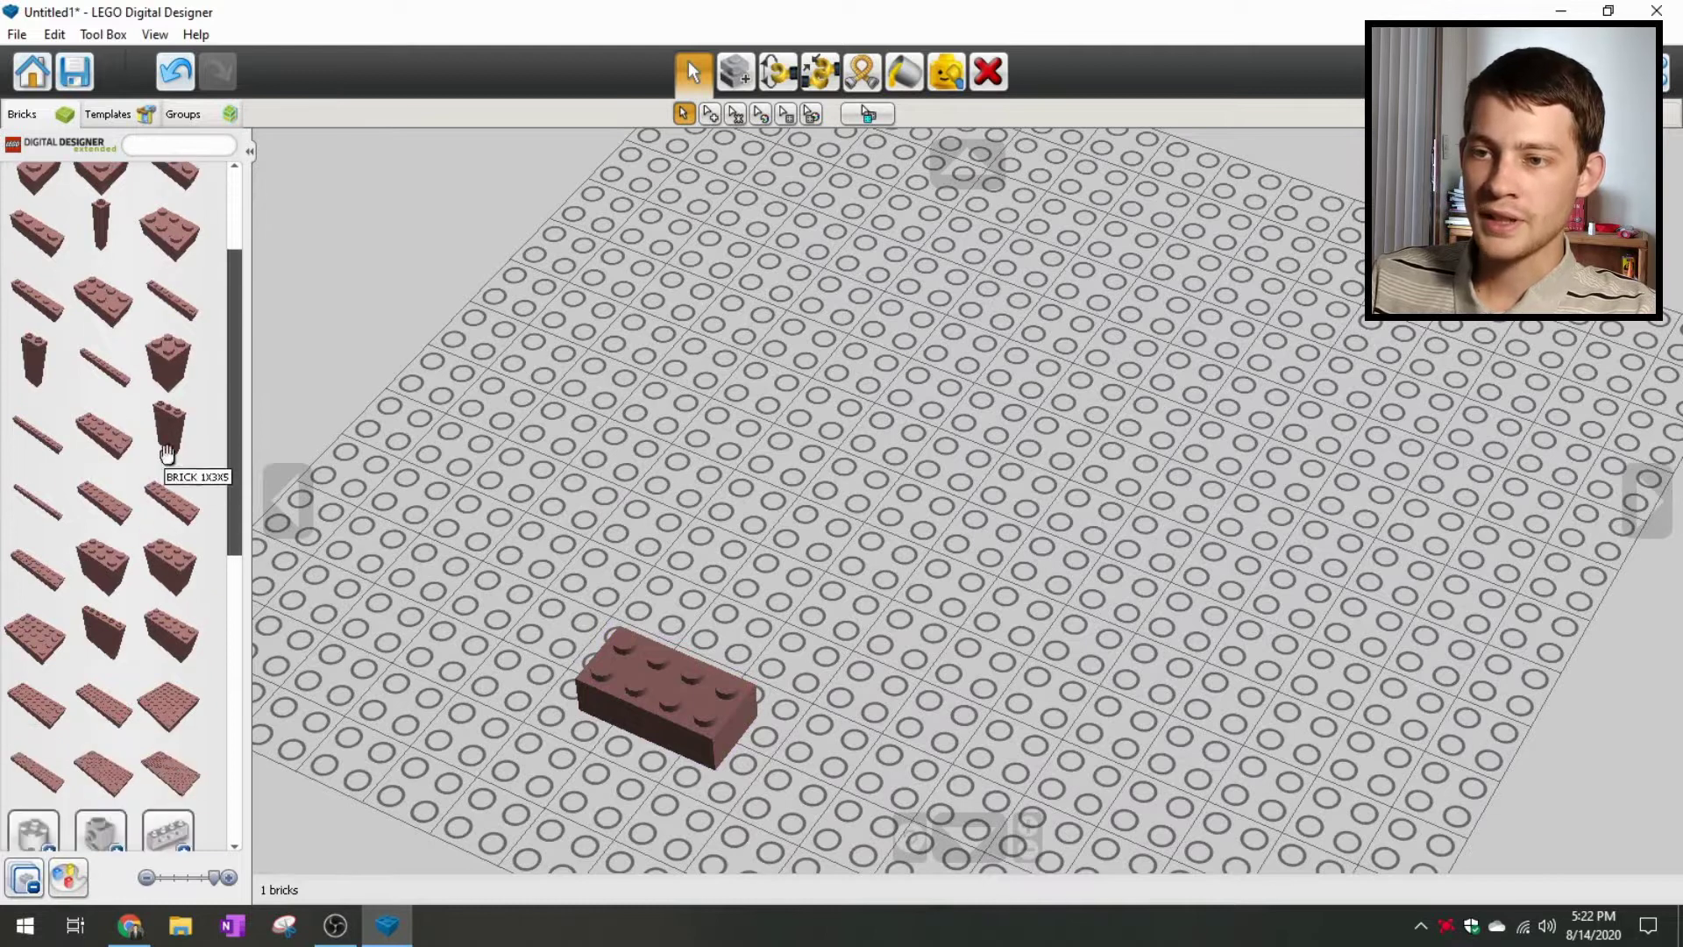
click(163, 421)
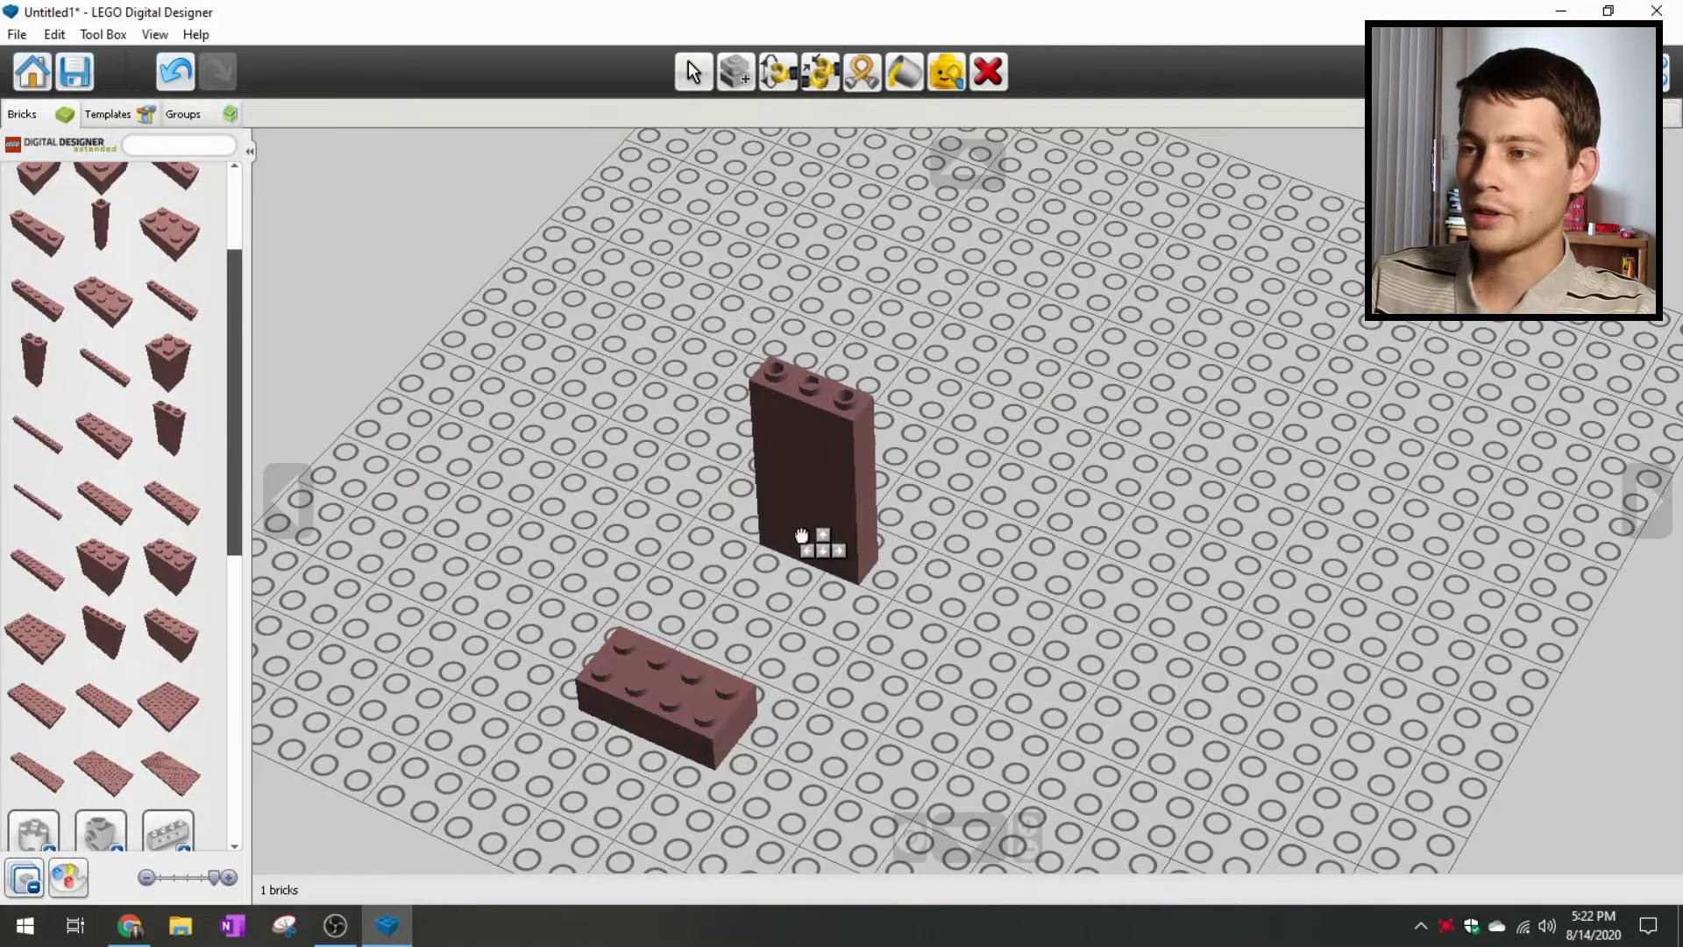
right_drag(770, 514, 1040, 489)
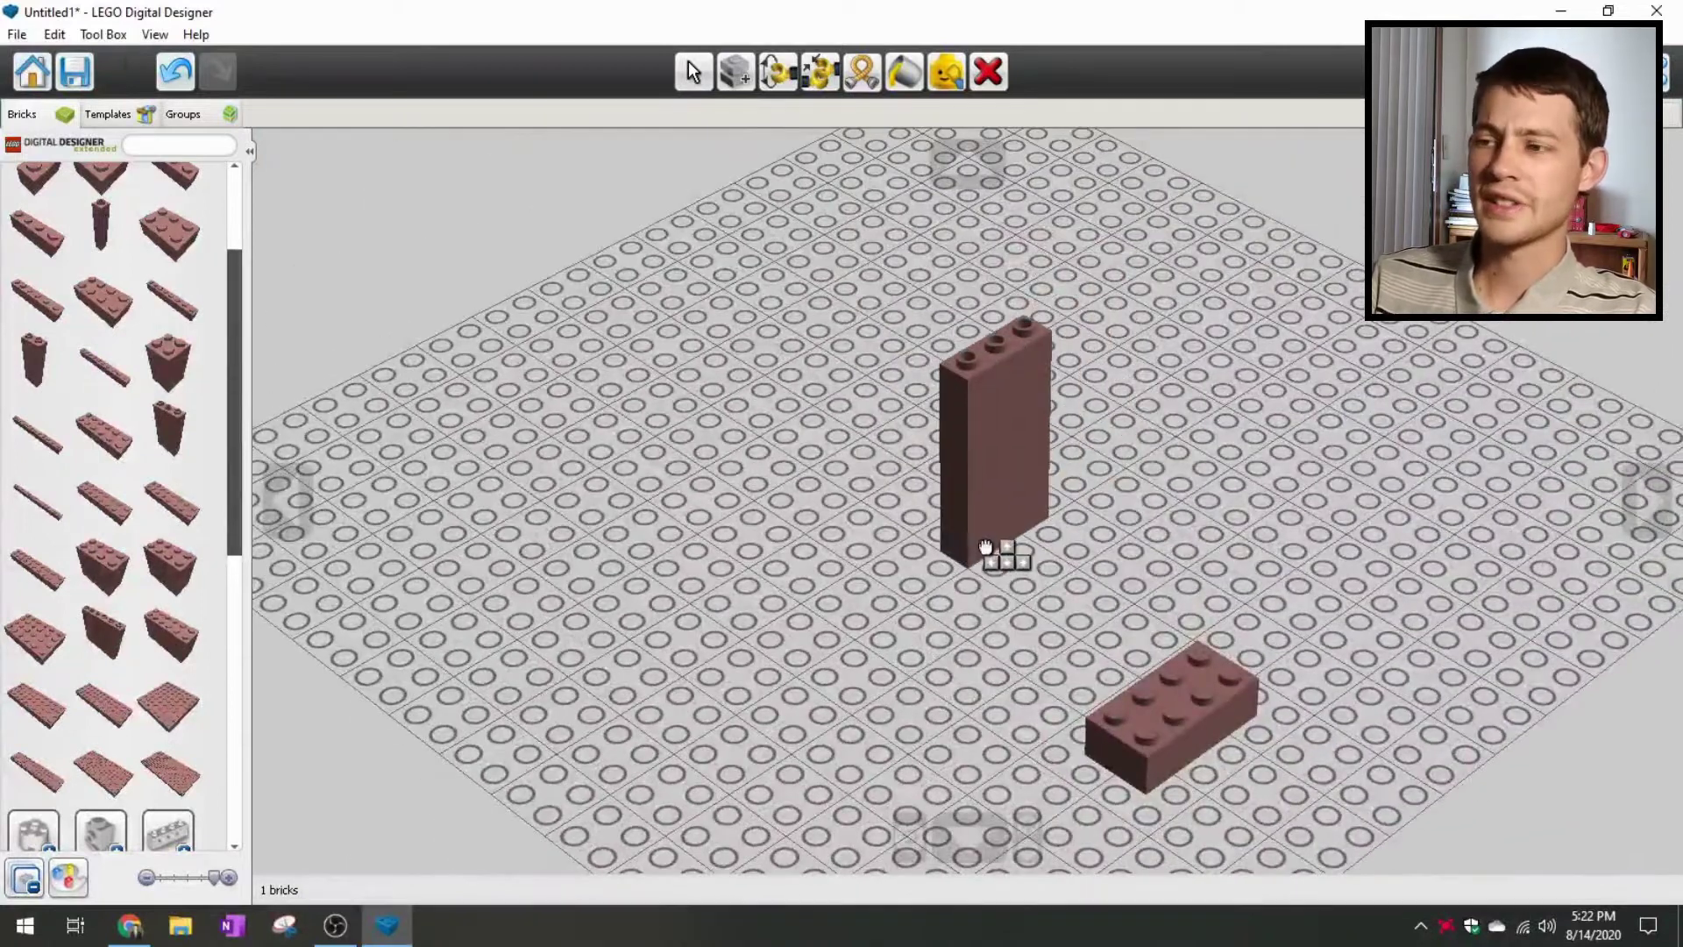
click(977, 647)
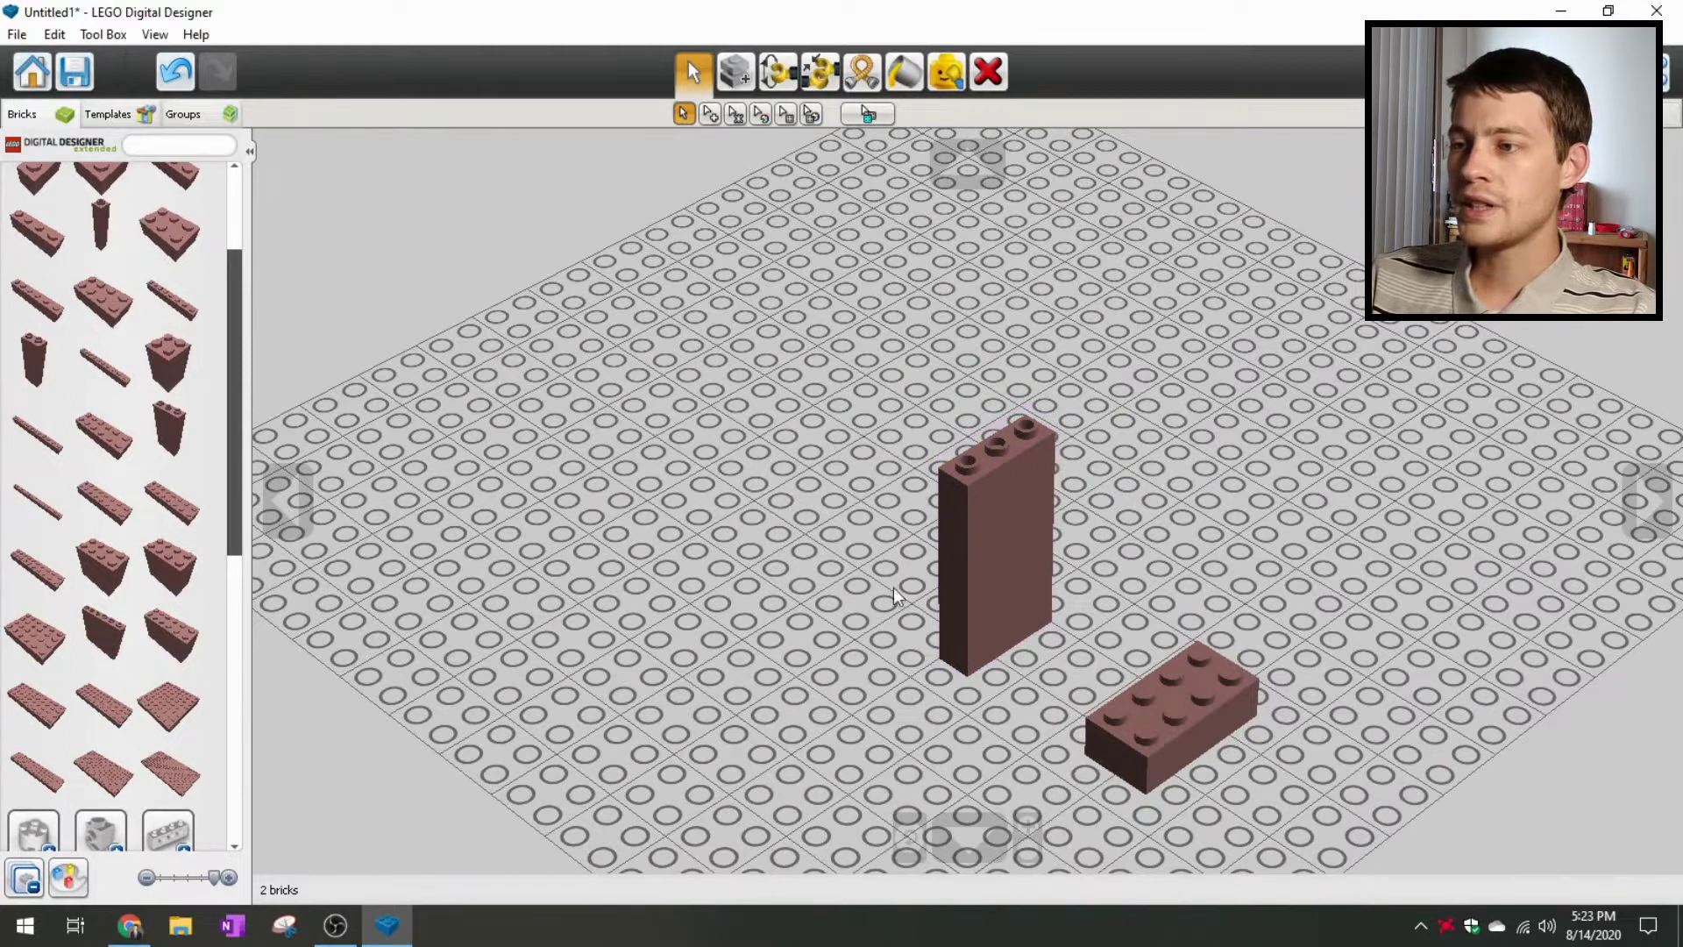
Step: Delete the tall 1X3X5 brick from the baseplate and return to the selection tool
click(988, 72)
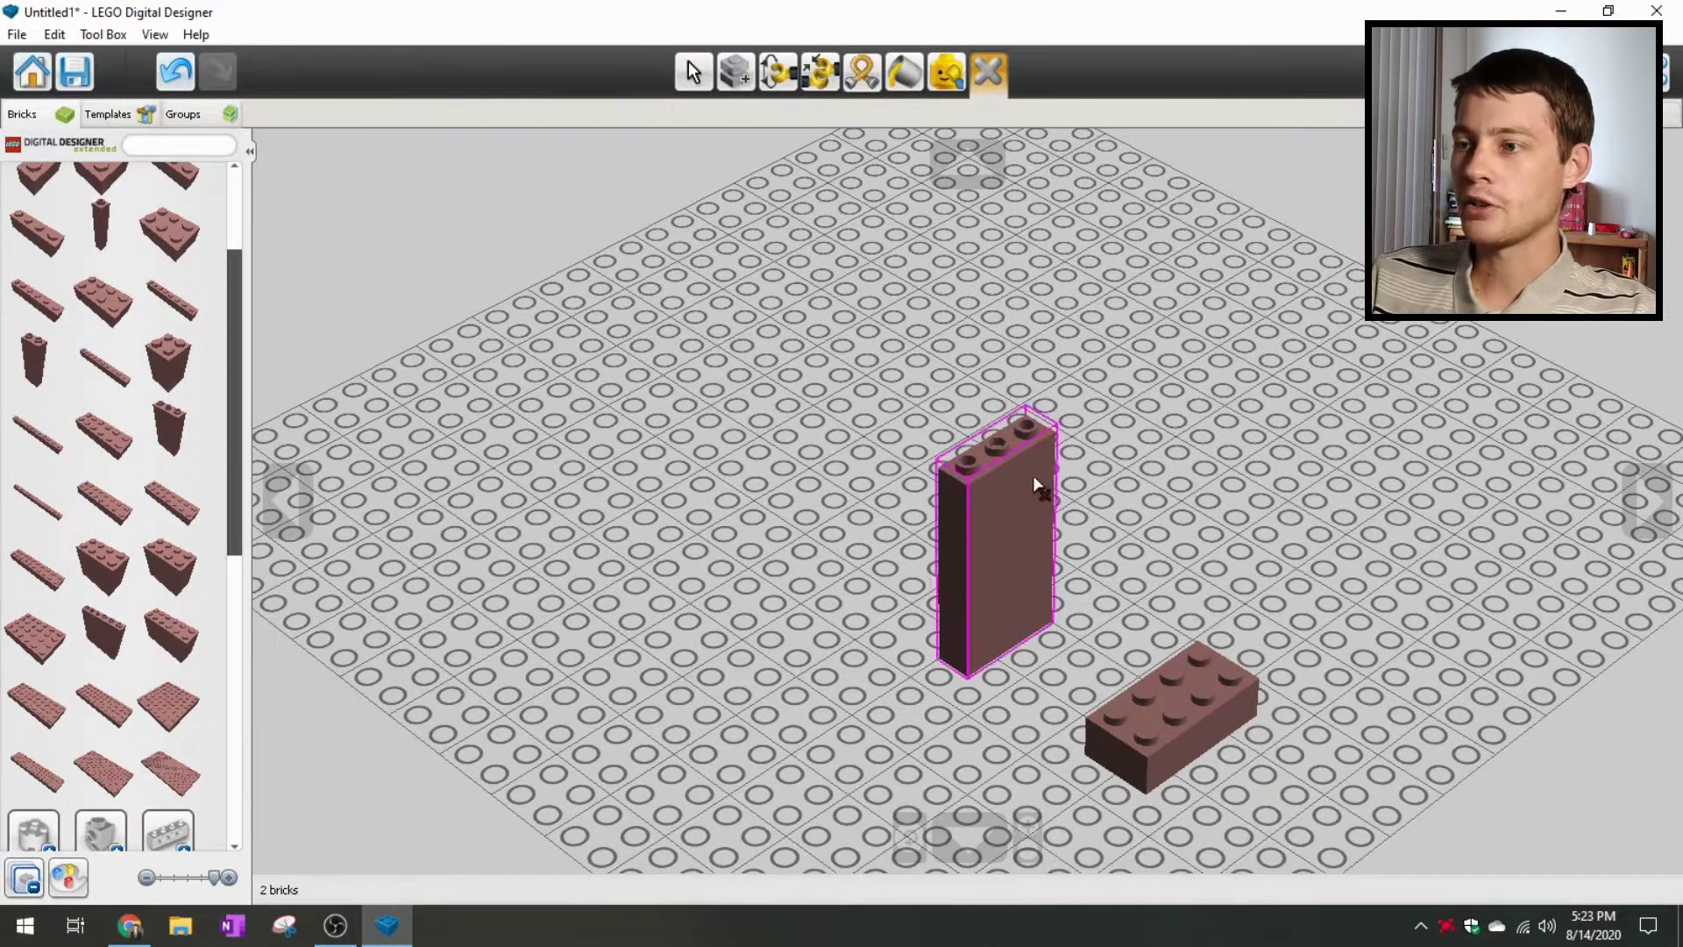
click(1017, 474)
click(692, 72)
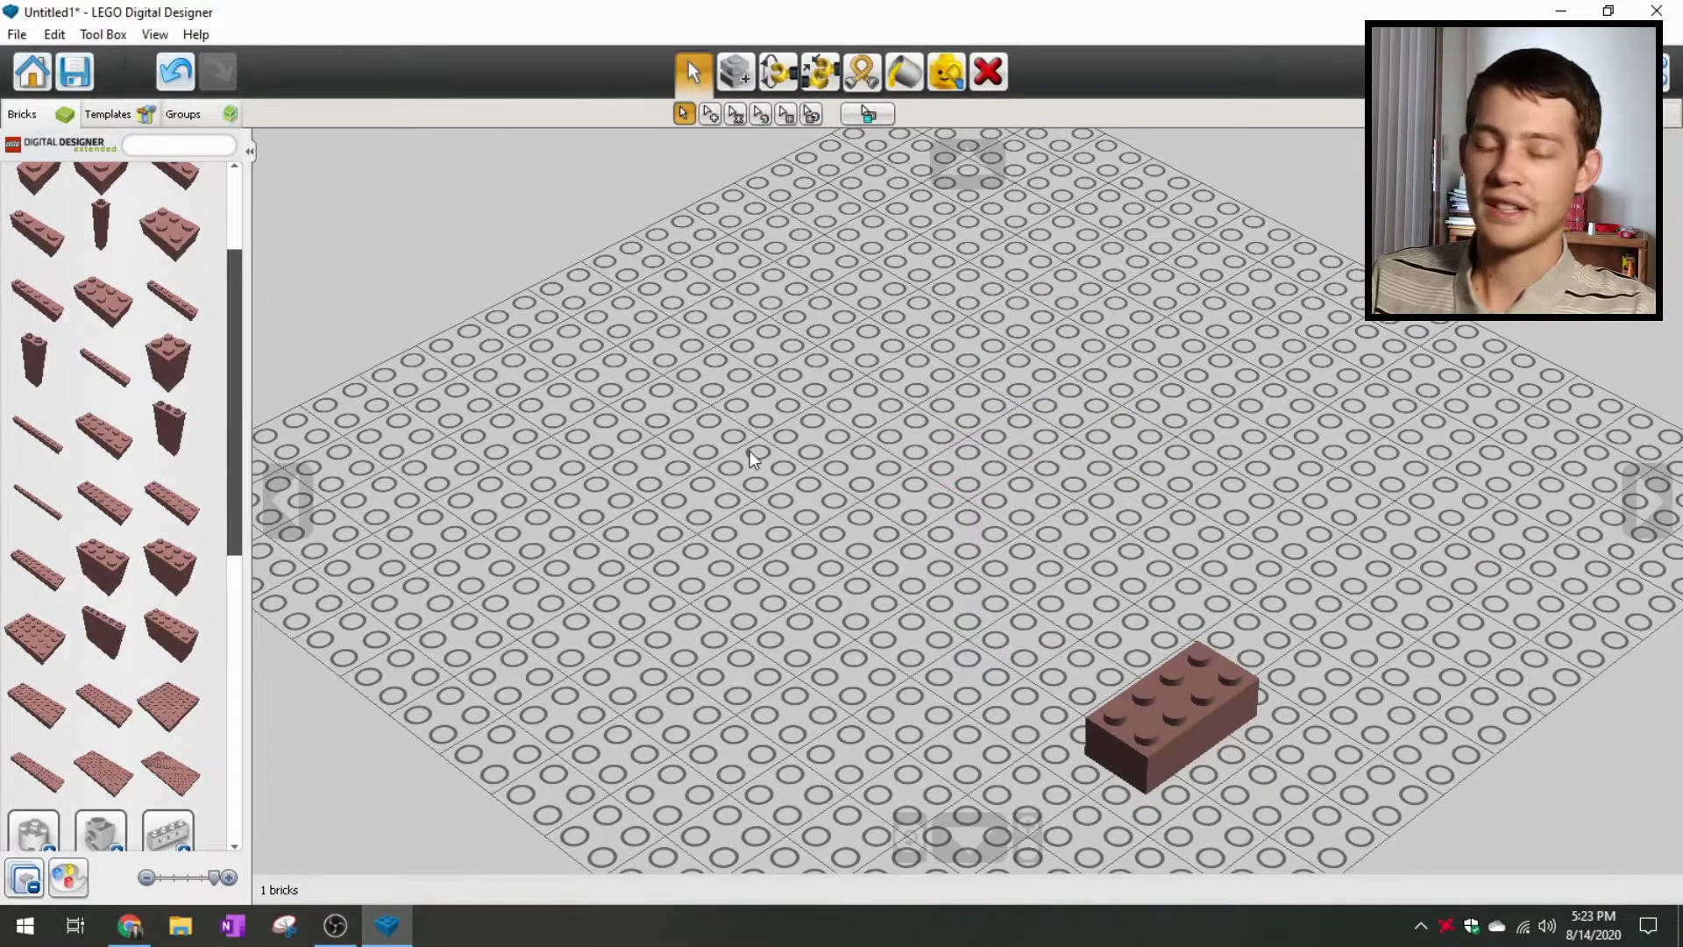
Step: Examine the range of dusty red pieces in the basic bricks category and close the category
scroll(734, 444, down, 3)
right_drag(1034, 566, 808, 554)
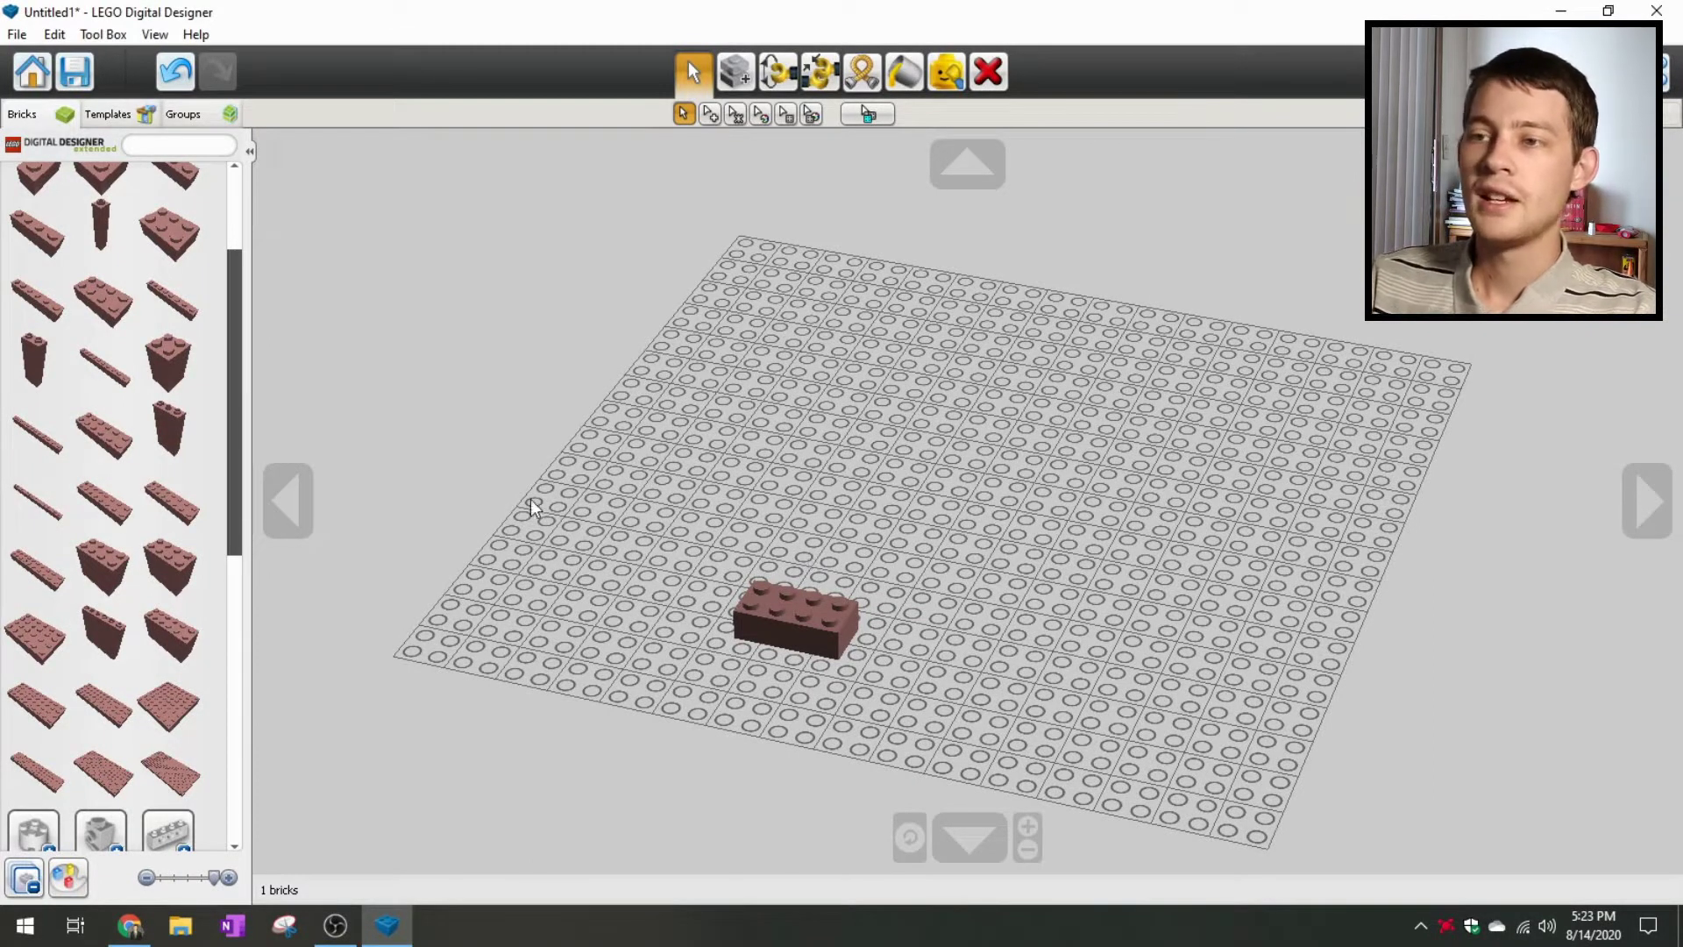
scroll(722, 378, down, 2)
scroll(857, 526, up, 3)
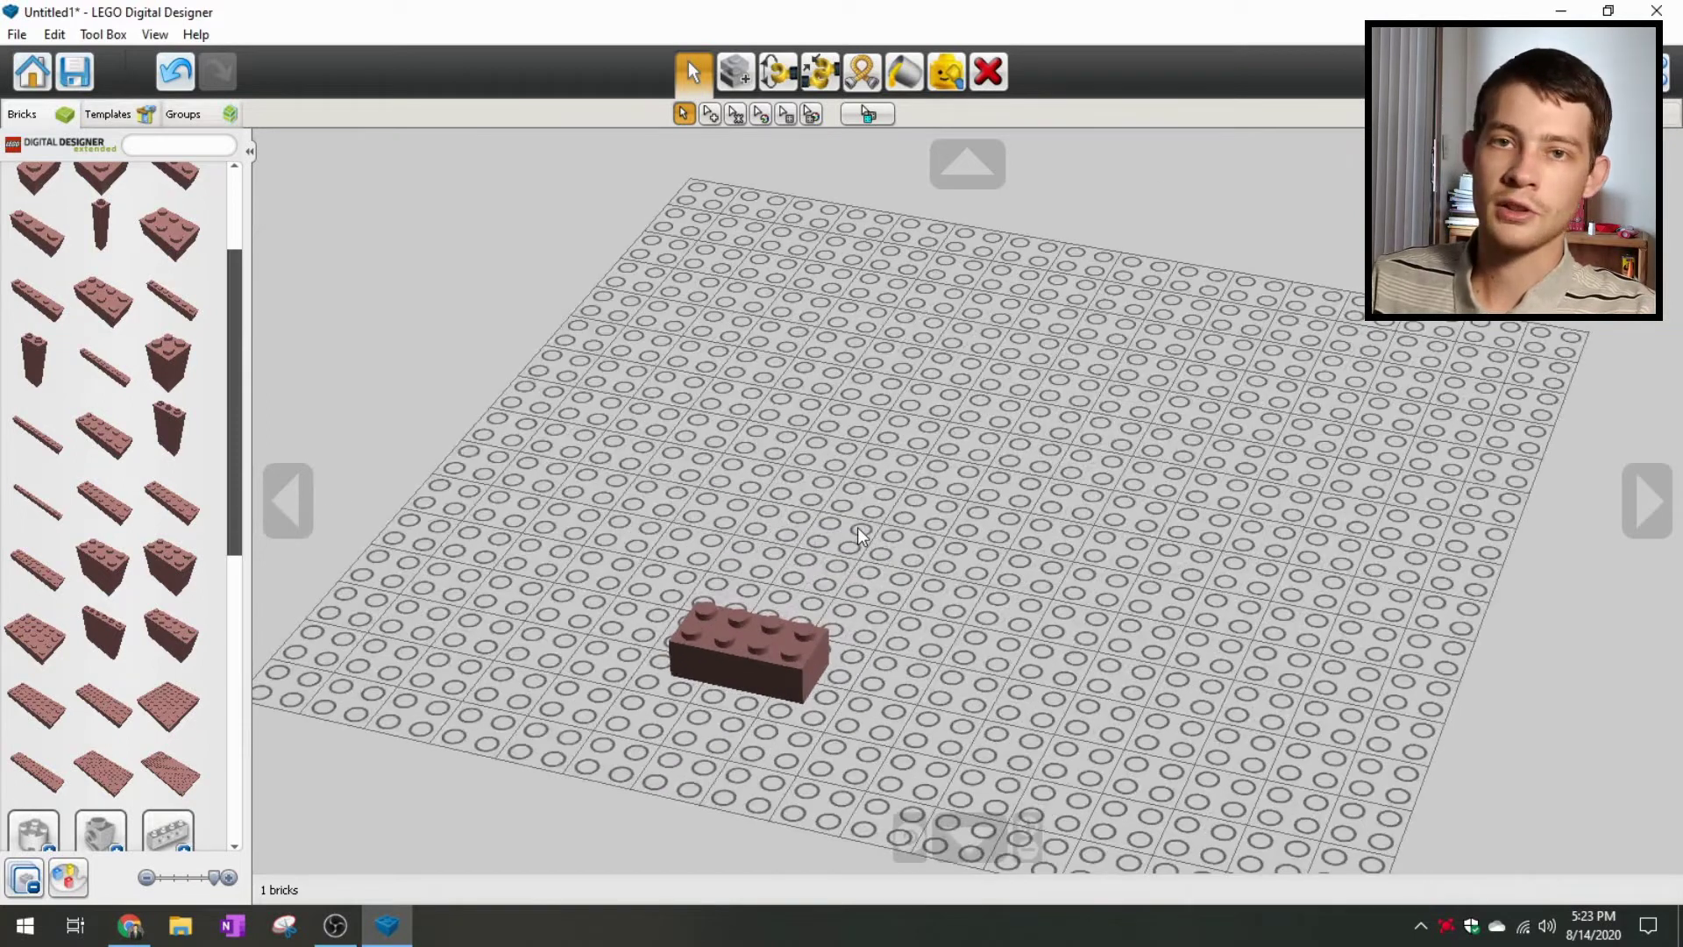
scroll(167, 534, up, 3)
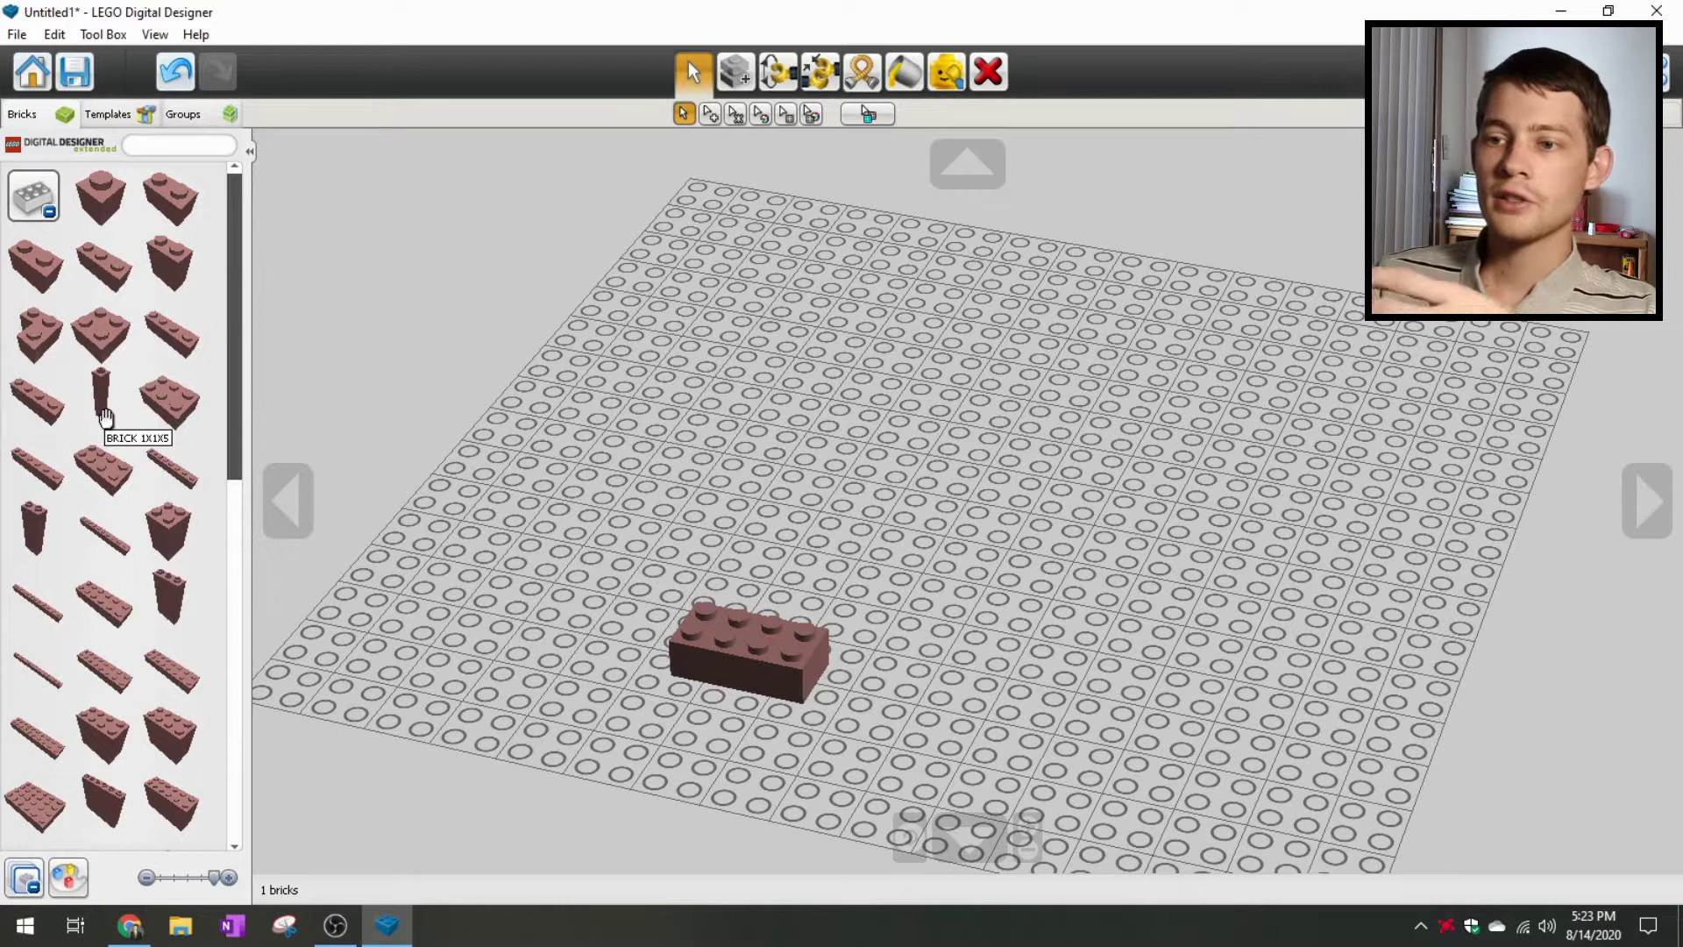
scroll(152, 611, down, 3)
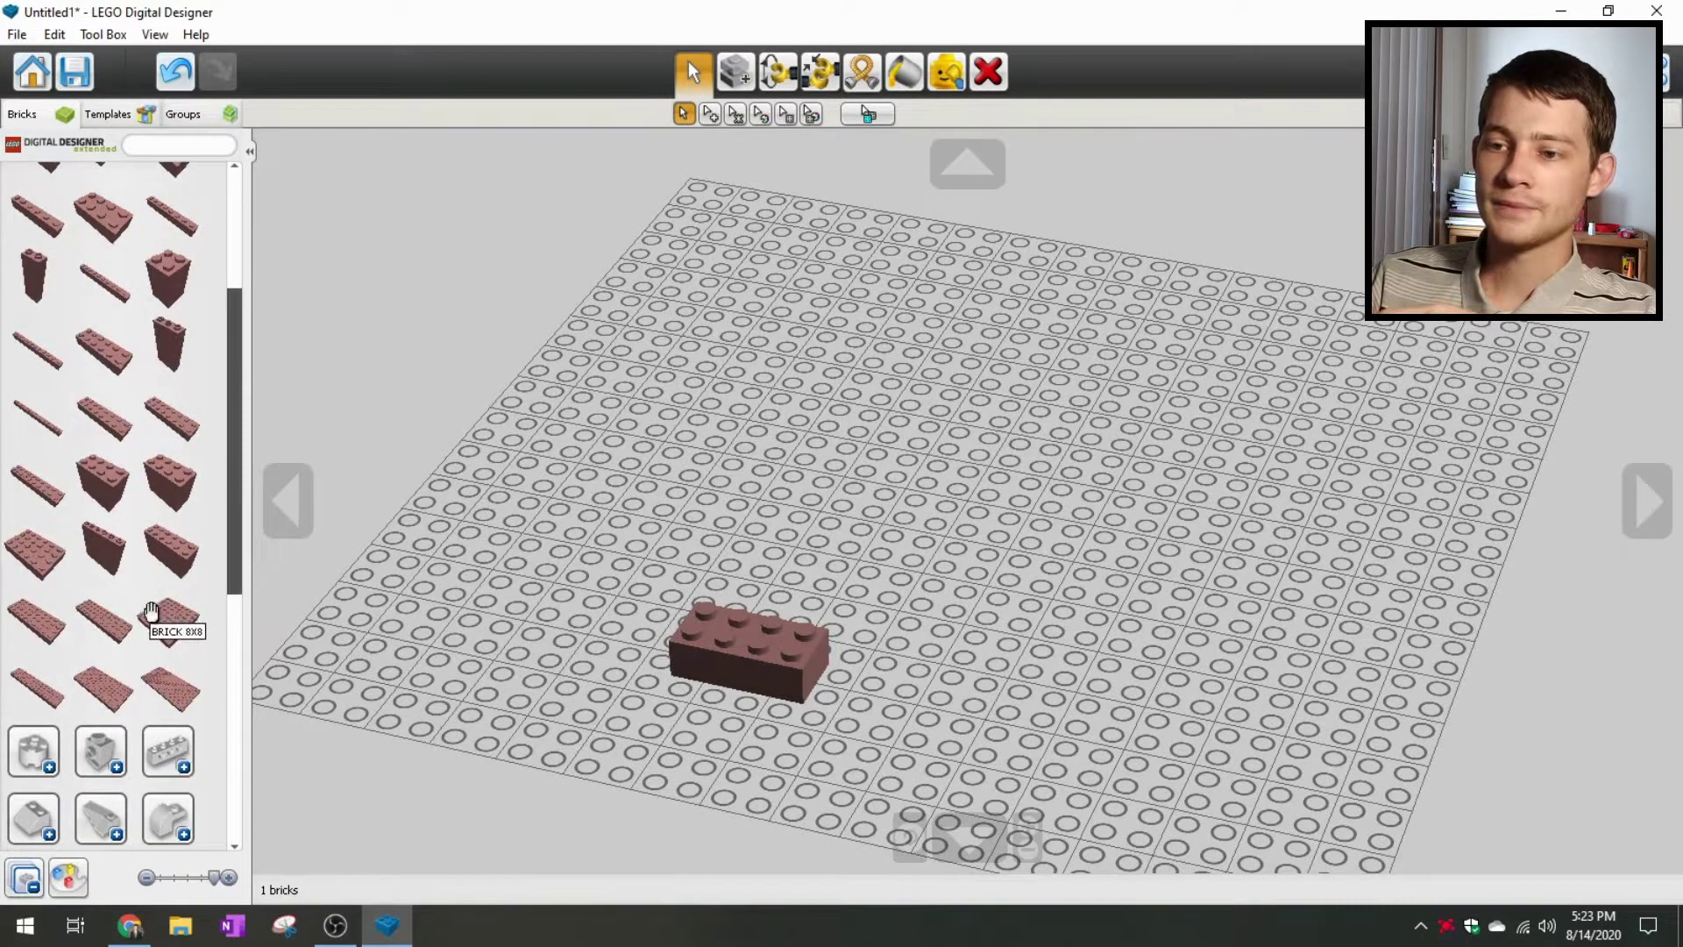
scroll(150, 611, up, 3)
click(45, 210)
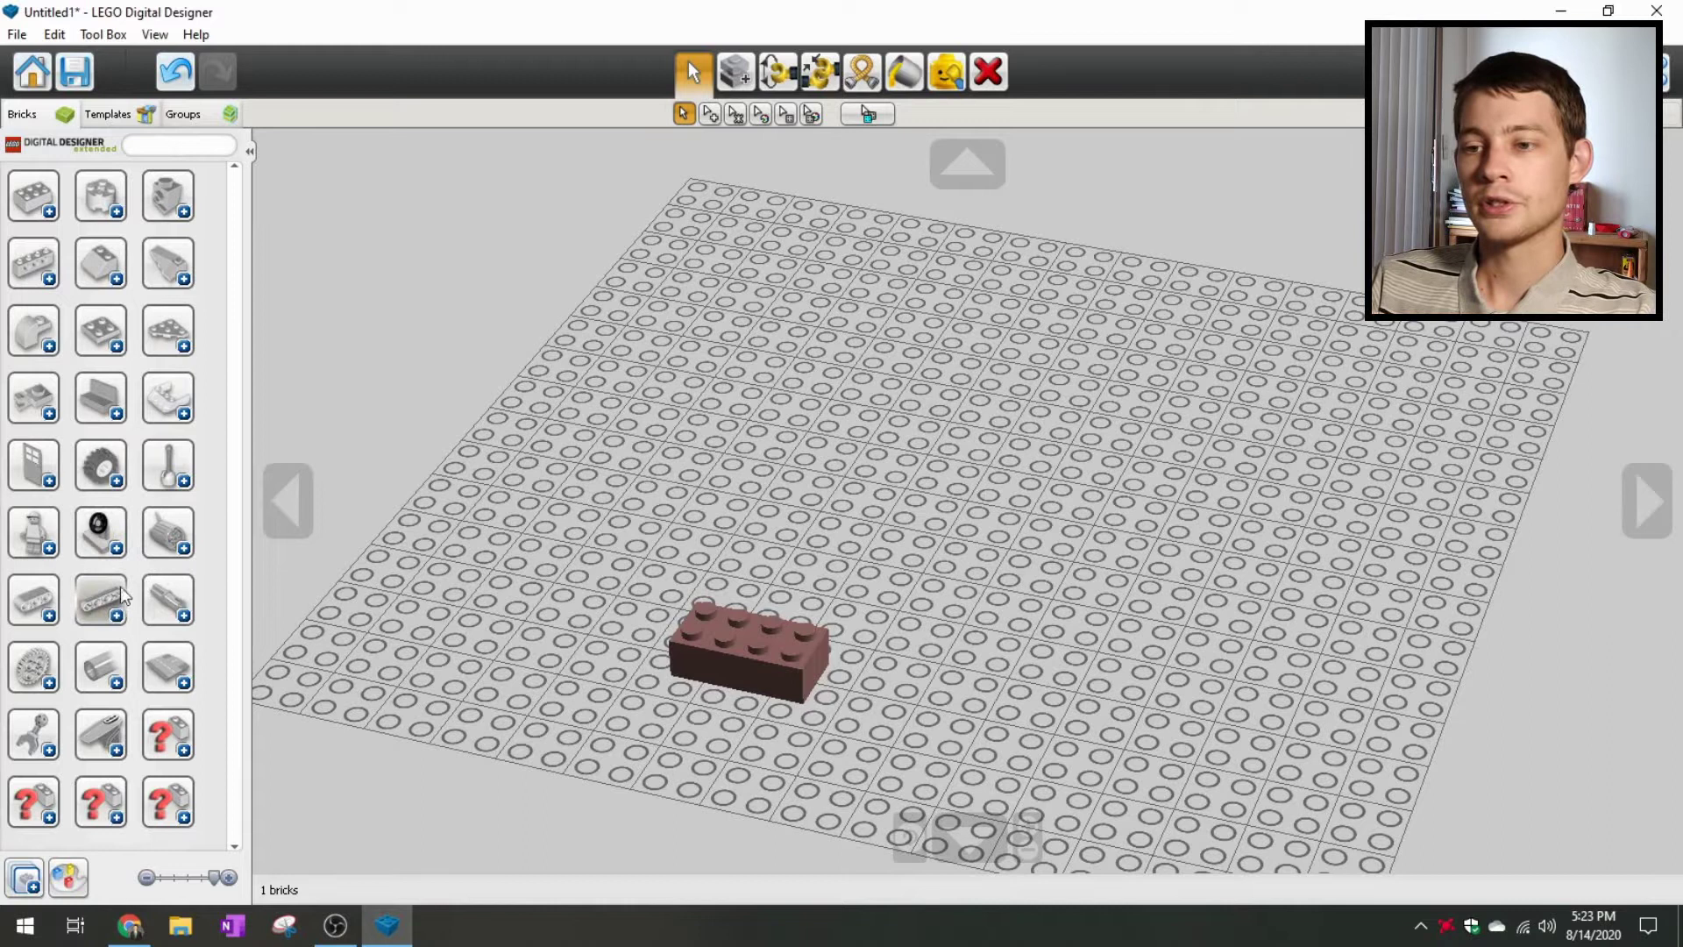
Step: Examine the solid, transparent, metallic and legacy filter colours, and check the program's version information
click(77, 877)
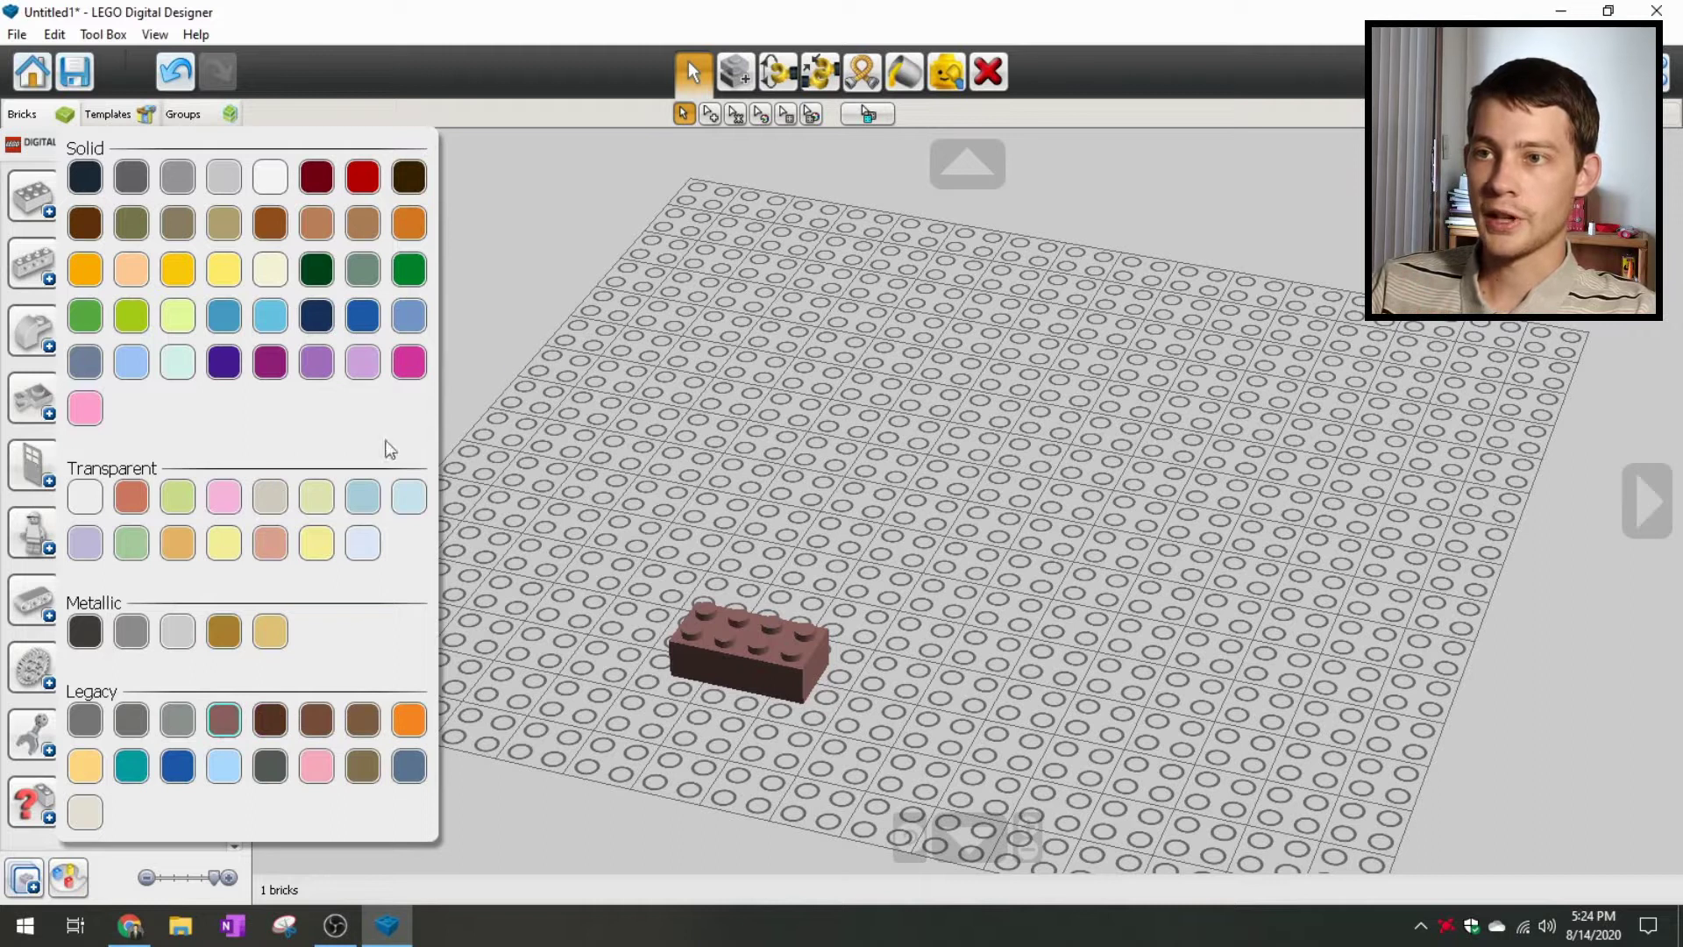
click(195, 35)
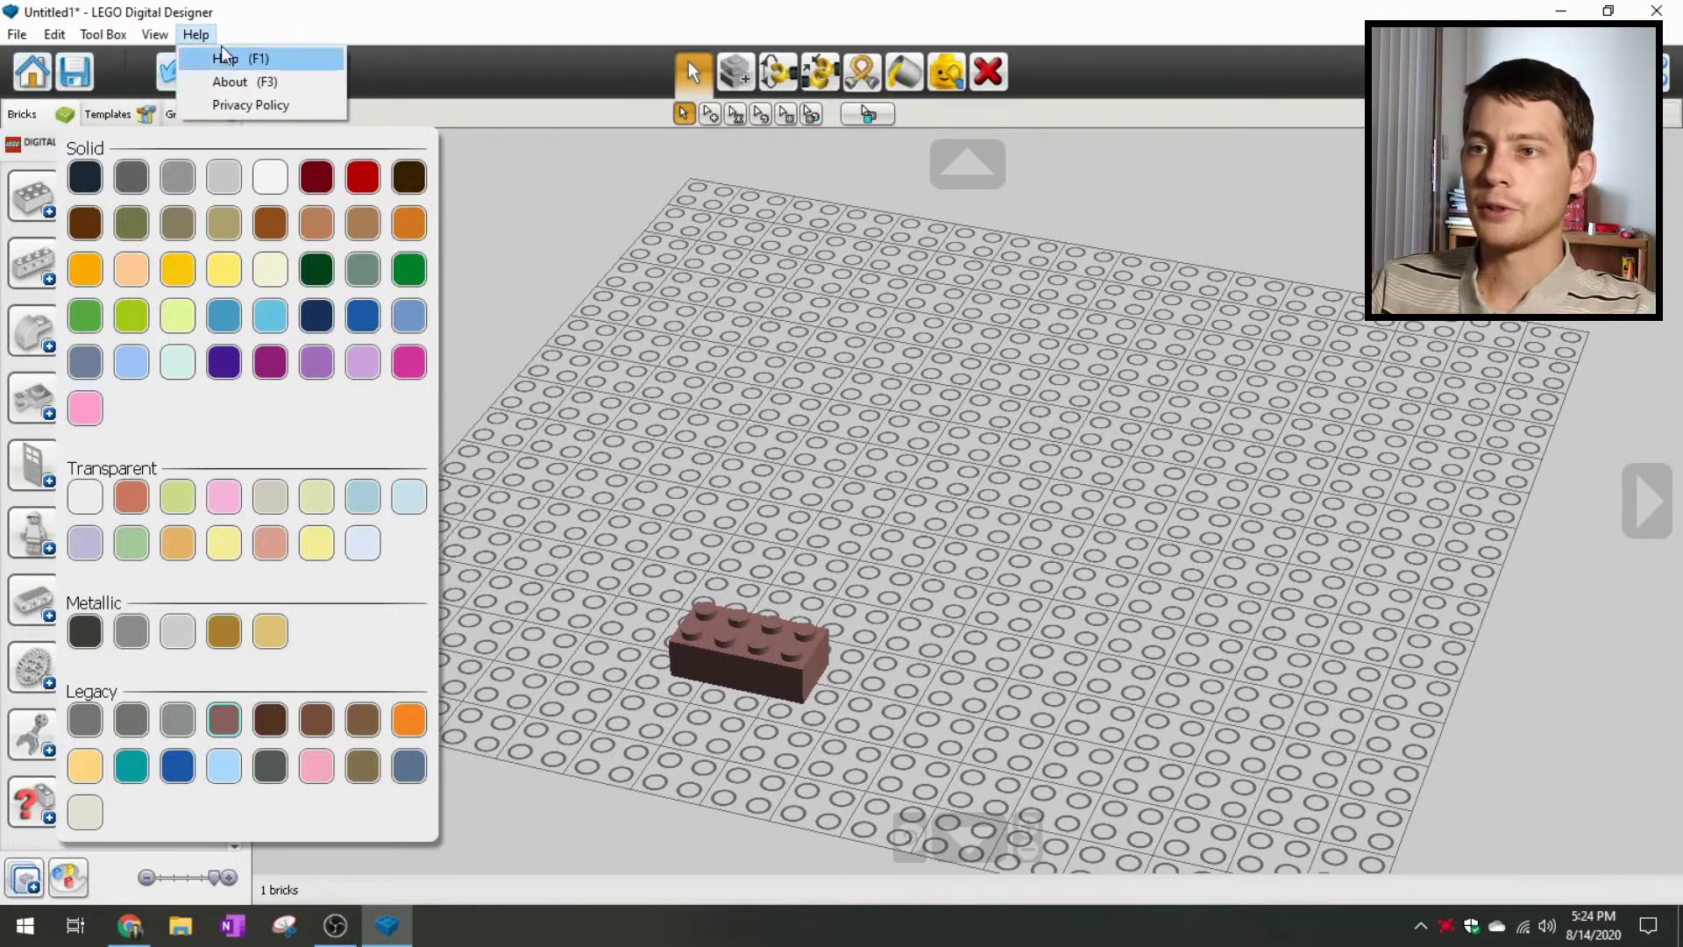
click(231, 80)
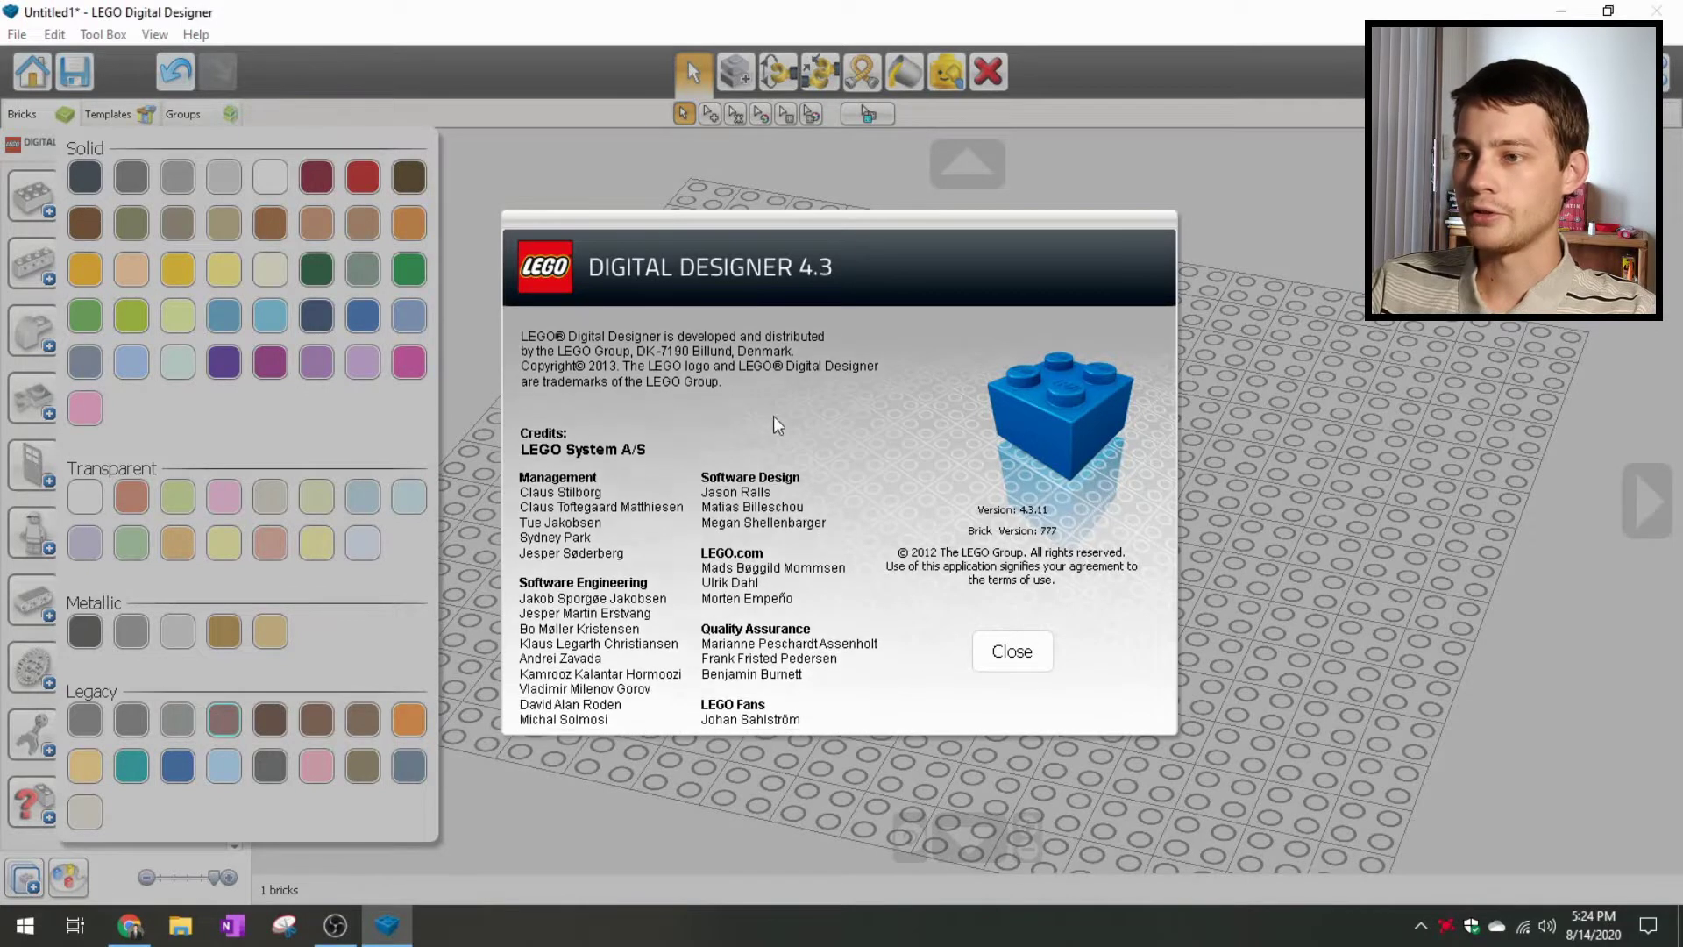
click(1023, 661)
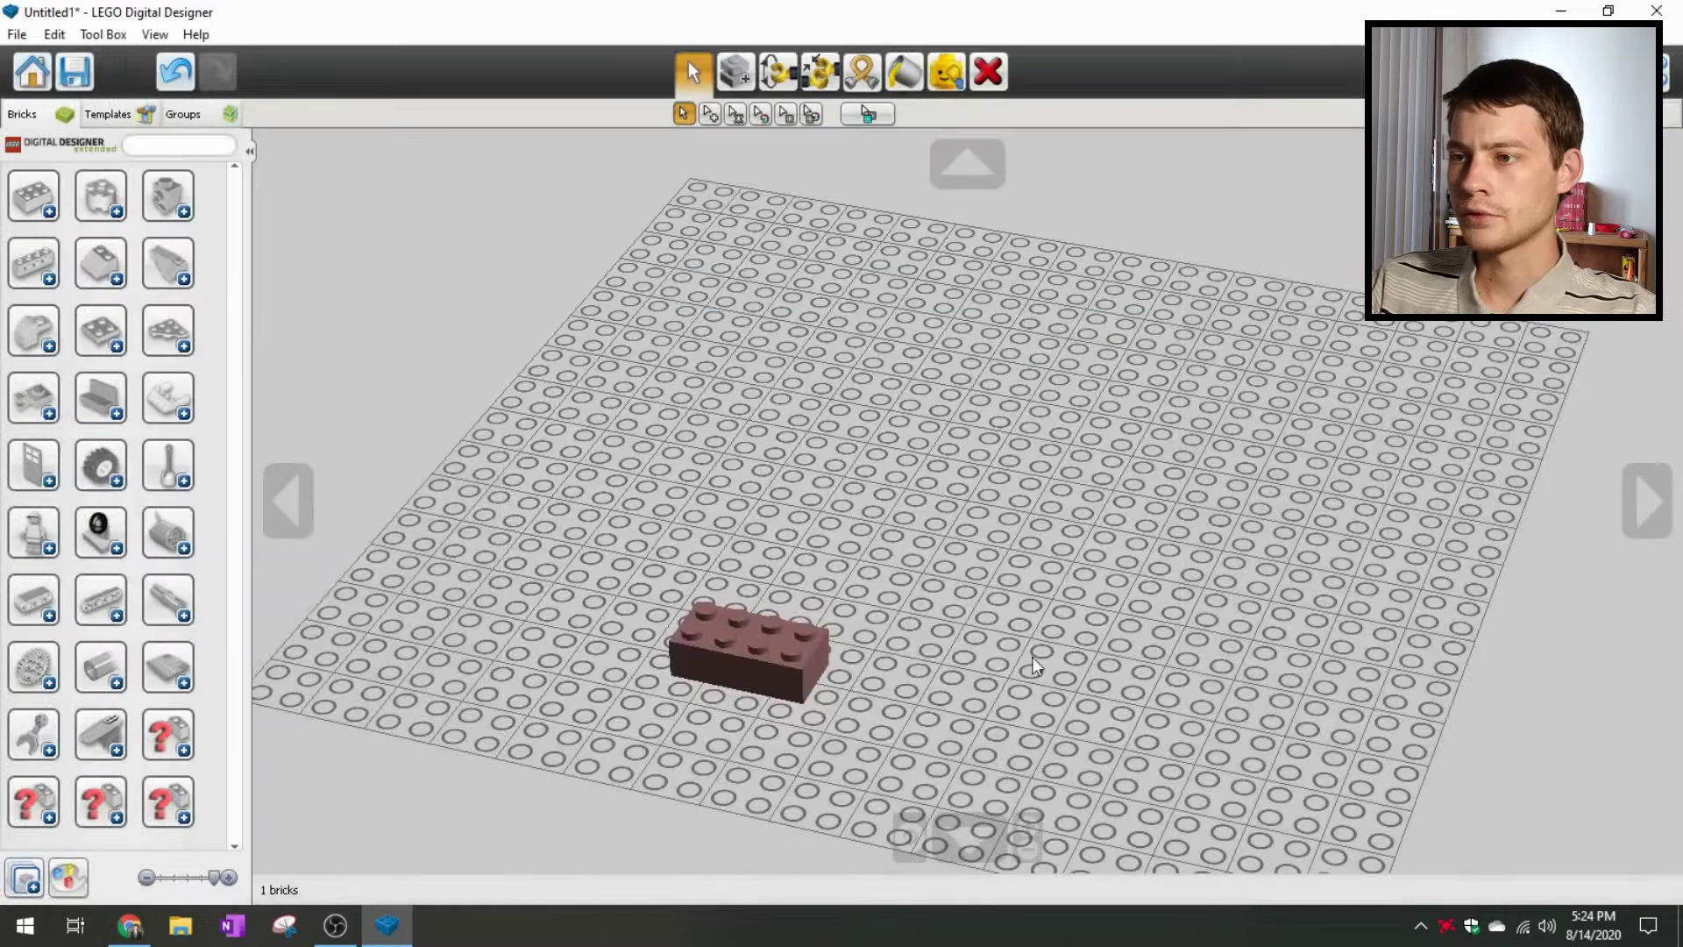
click(70, 874)
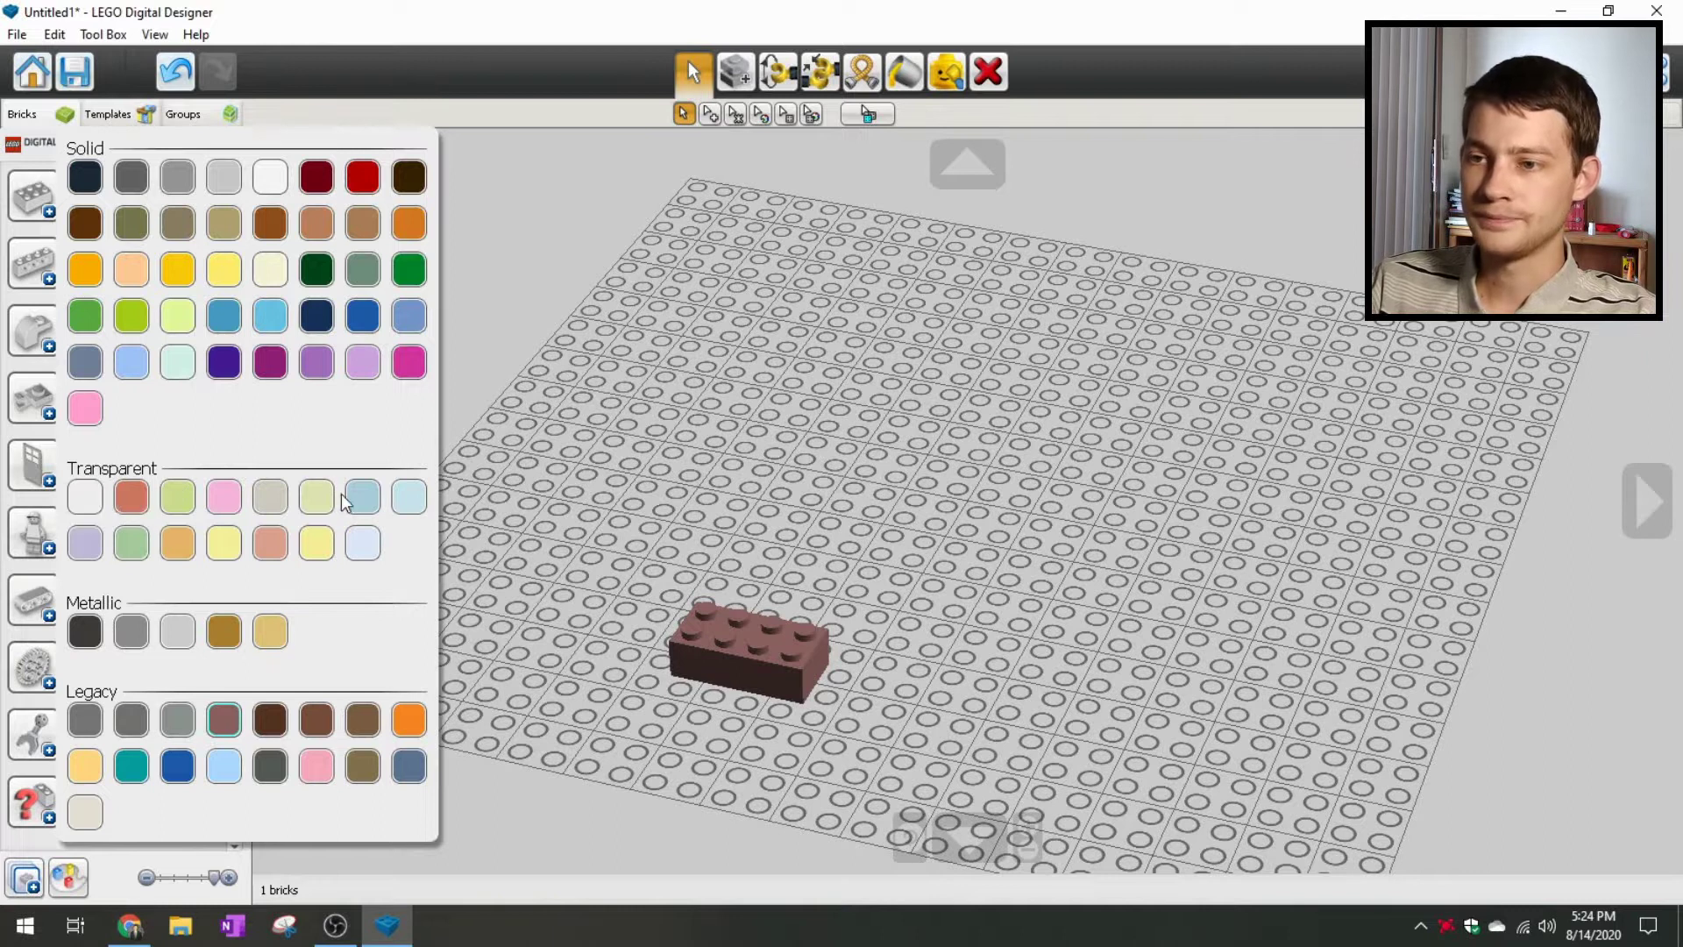
Step: Return to the welcome screen without saving the model and start a new free build in the standard Digital Designer theme
click(132, 765)
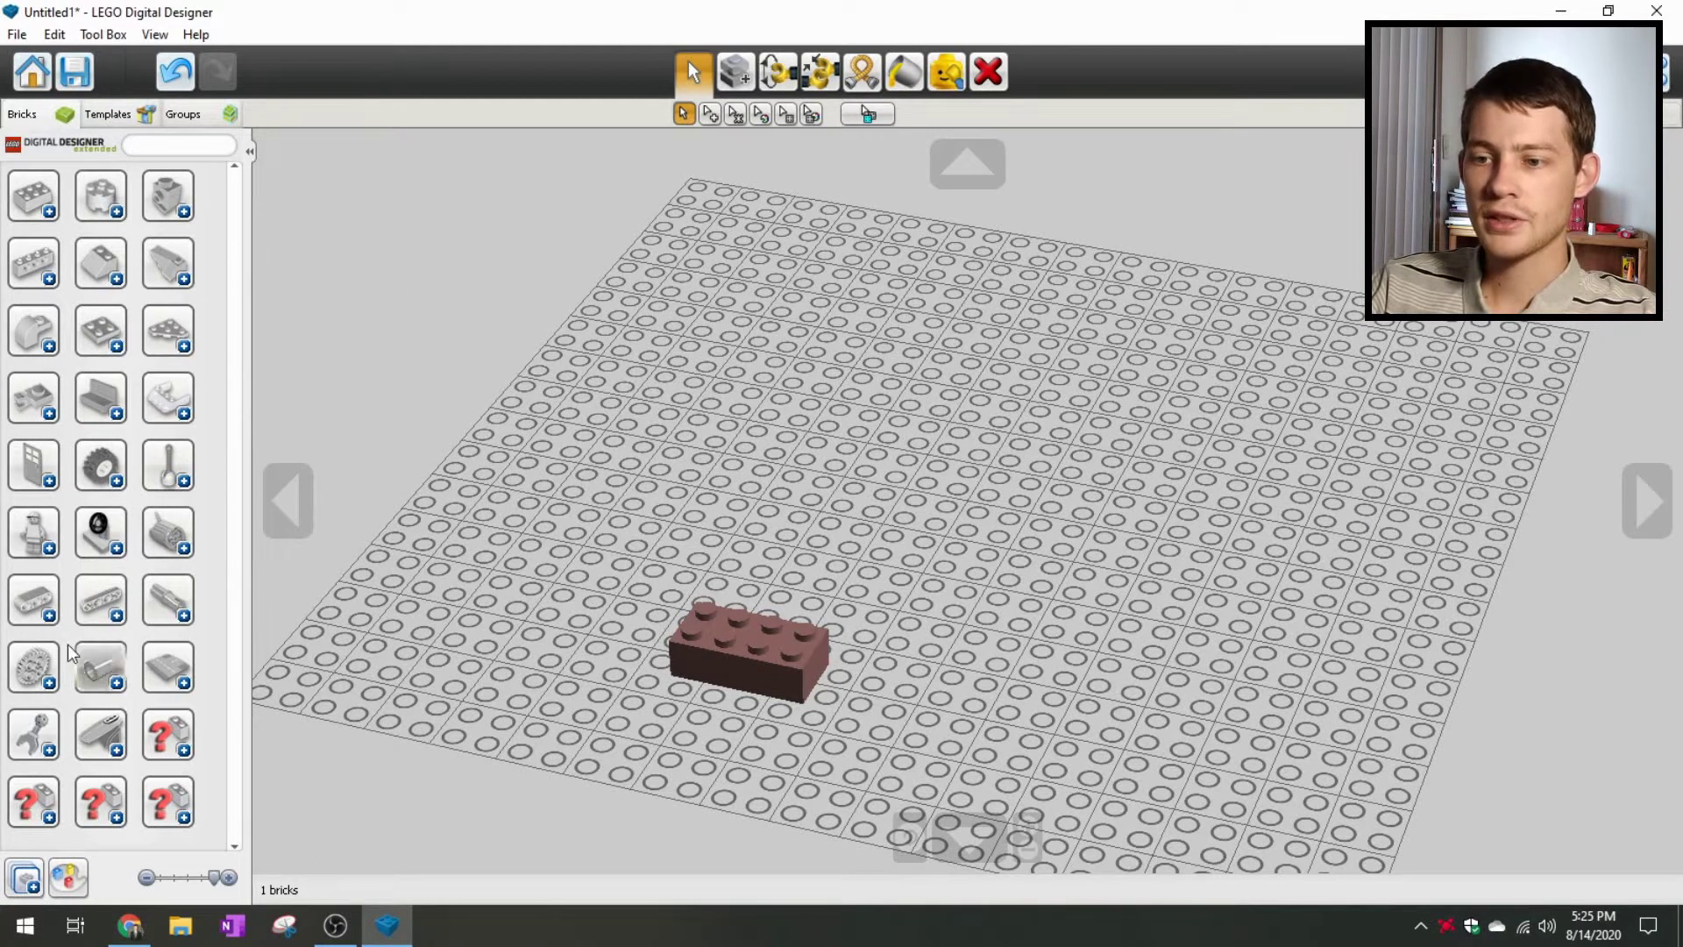
click(38, 84)
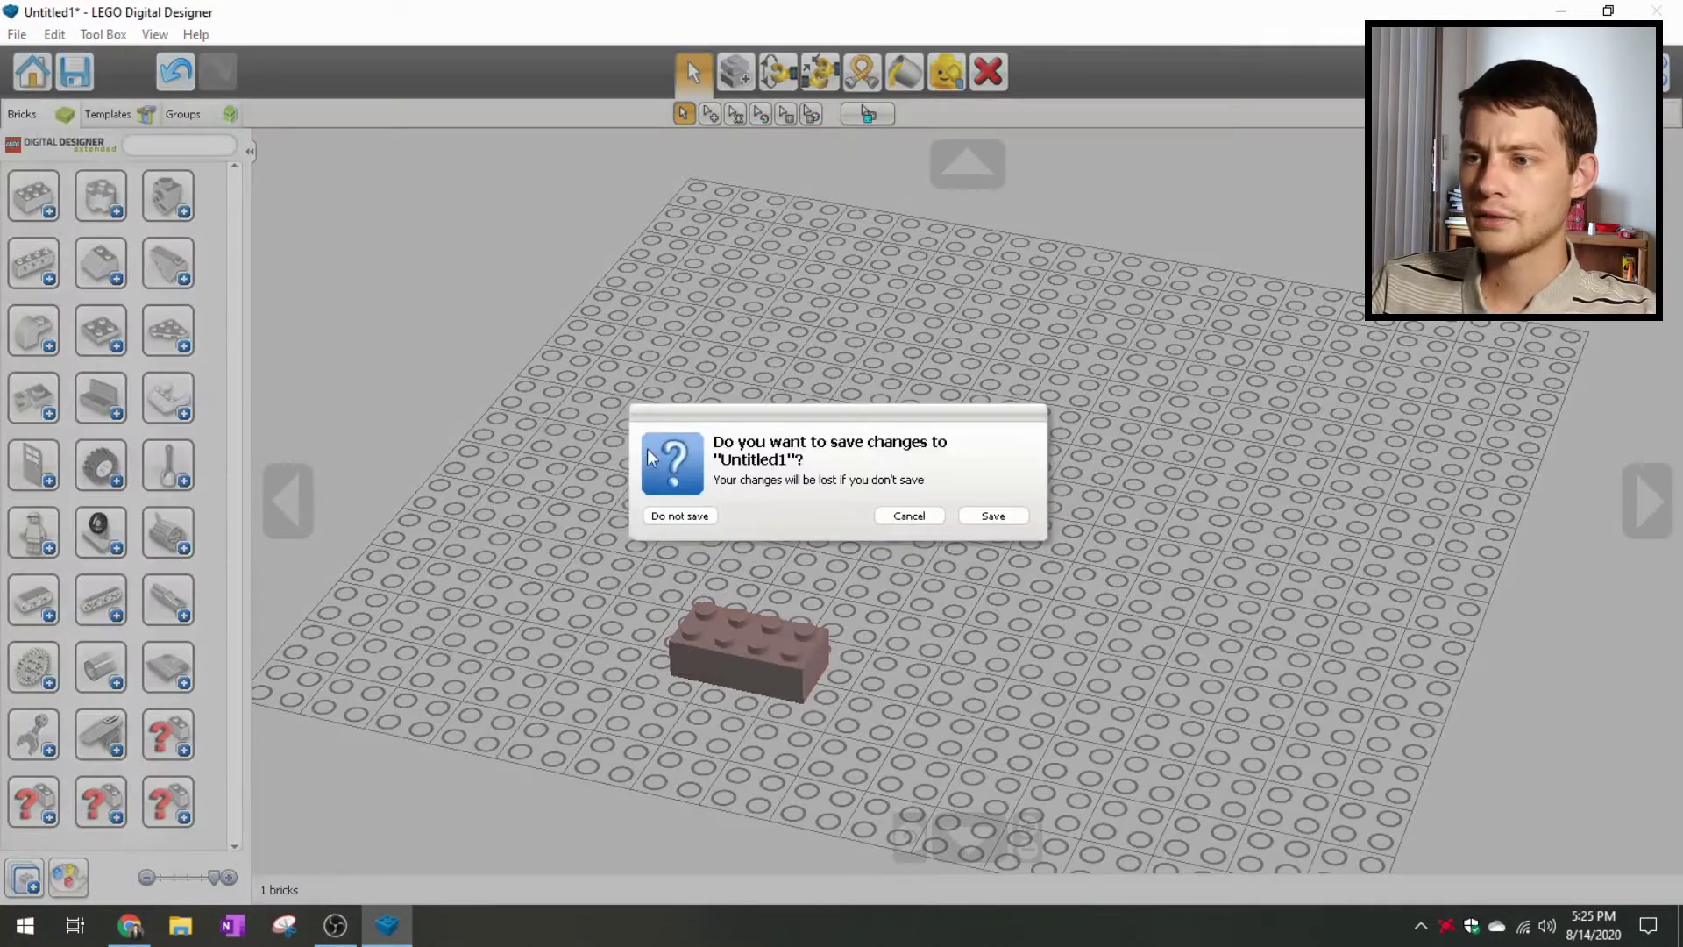
click(680, 516)
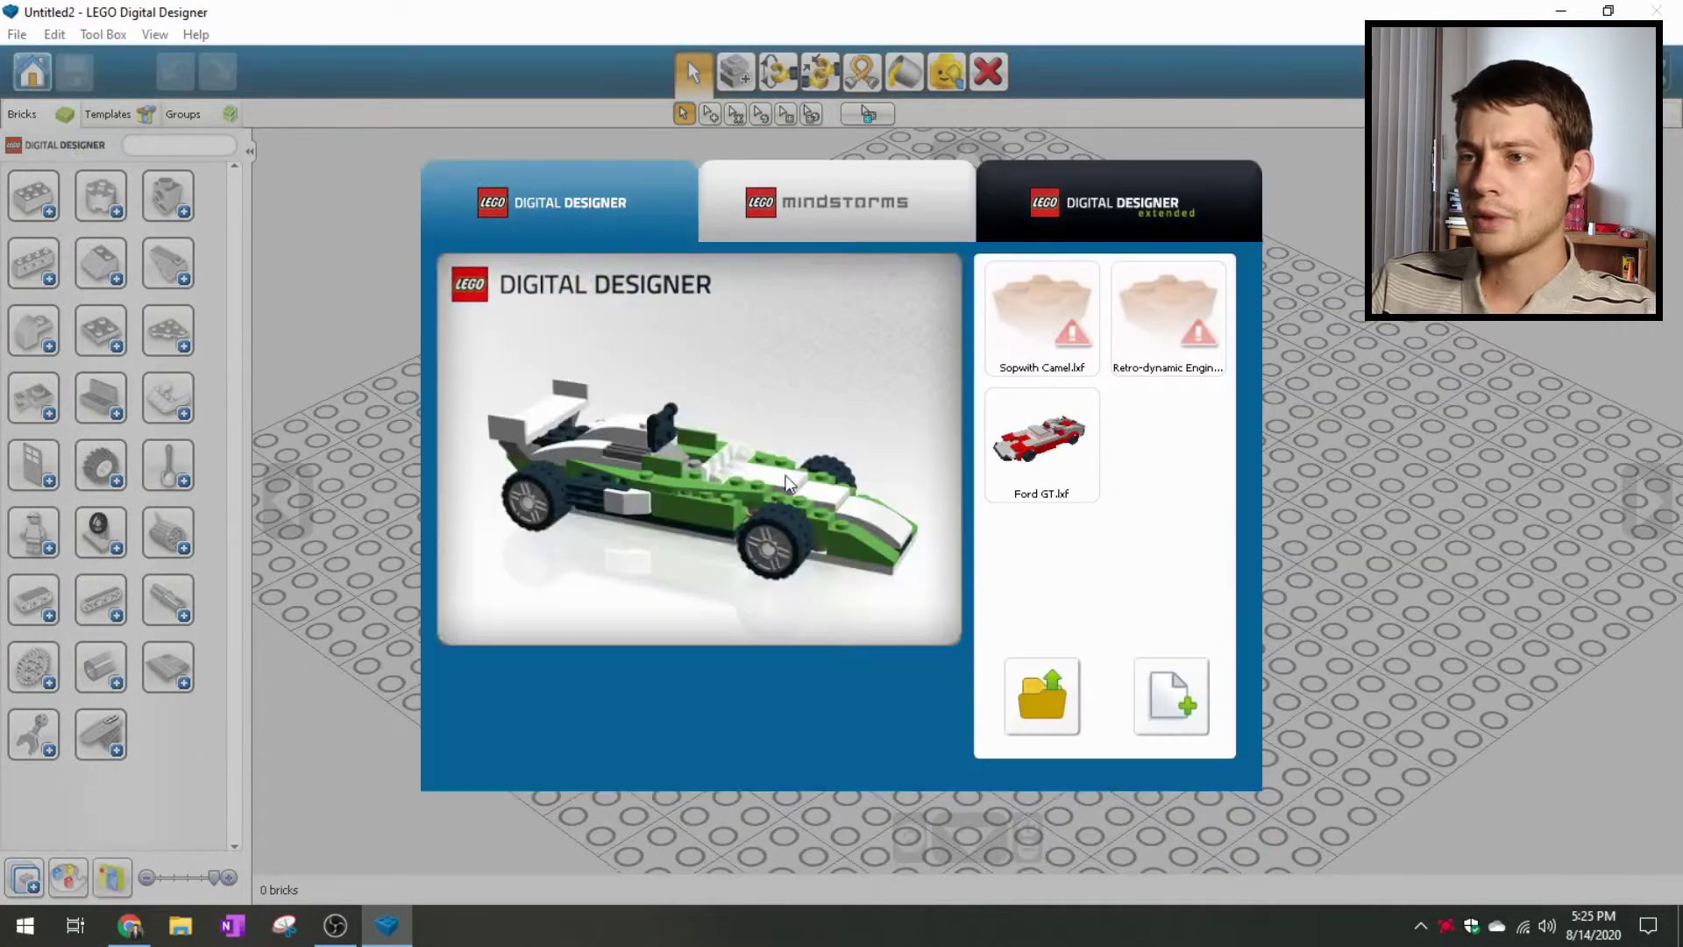
click(1144, 710)
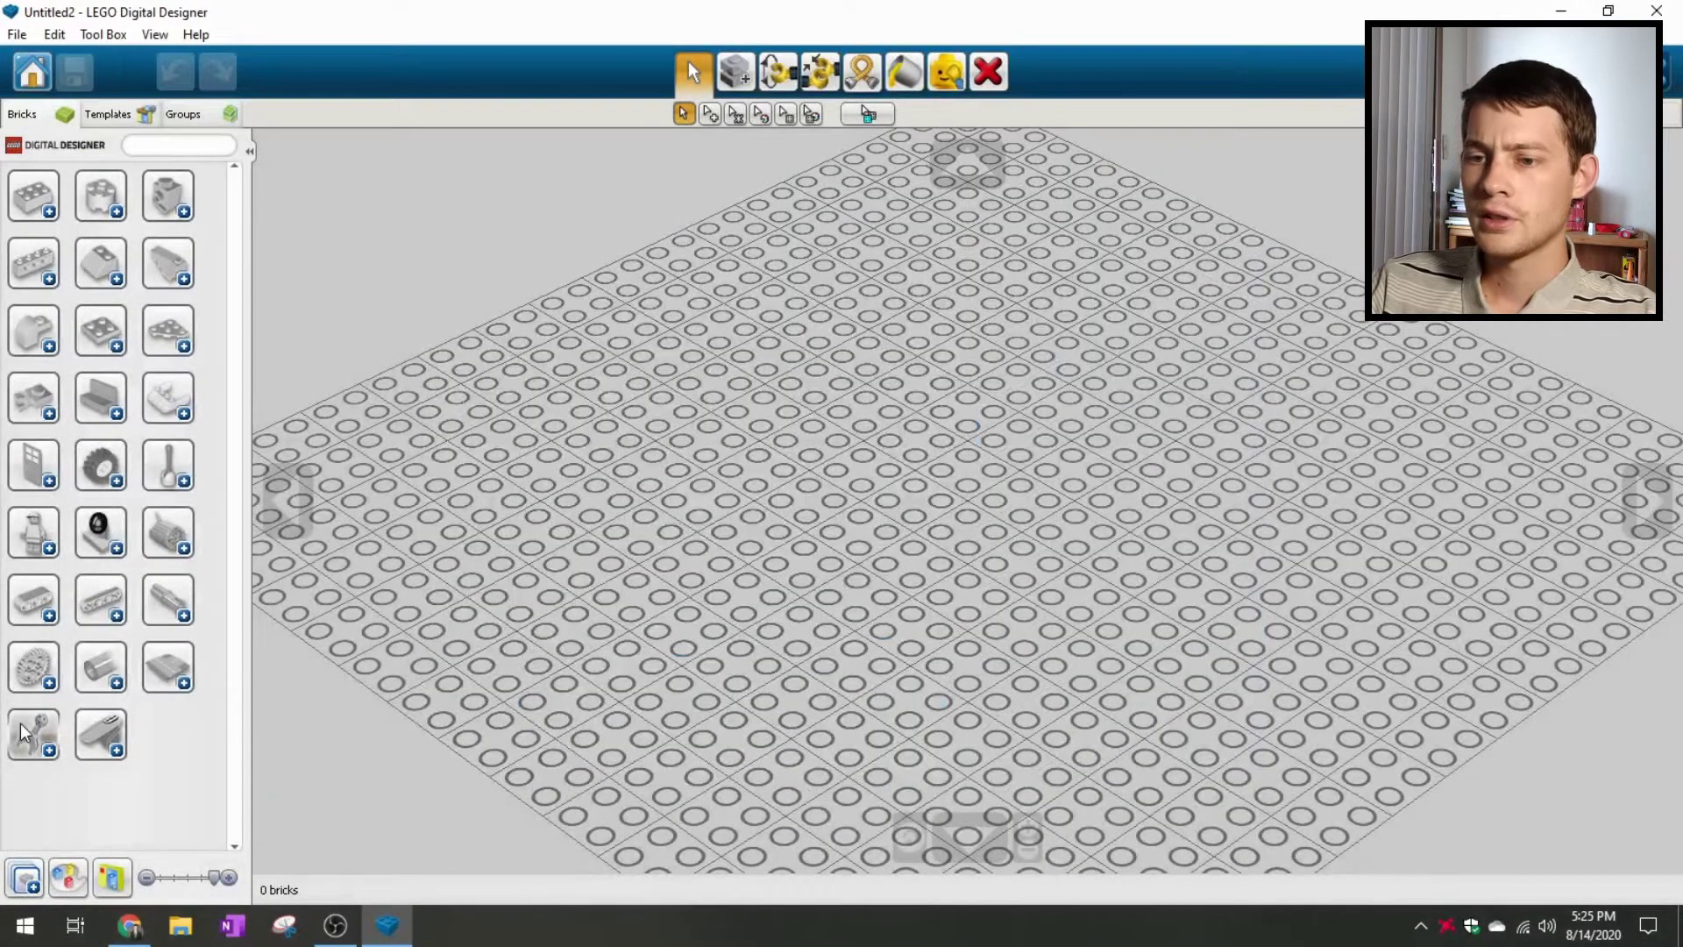
Step: Filter the bricks by the azure blue solid colour and view the pieces offered in the basic bricks category
click(68, 876)
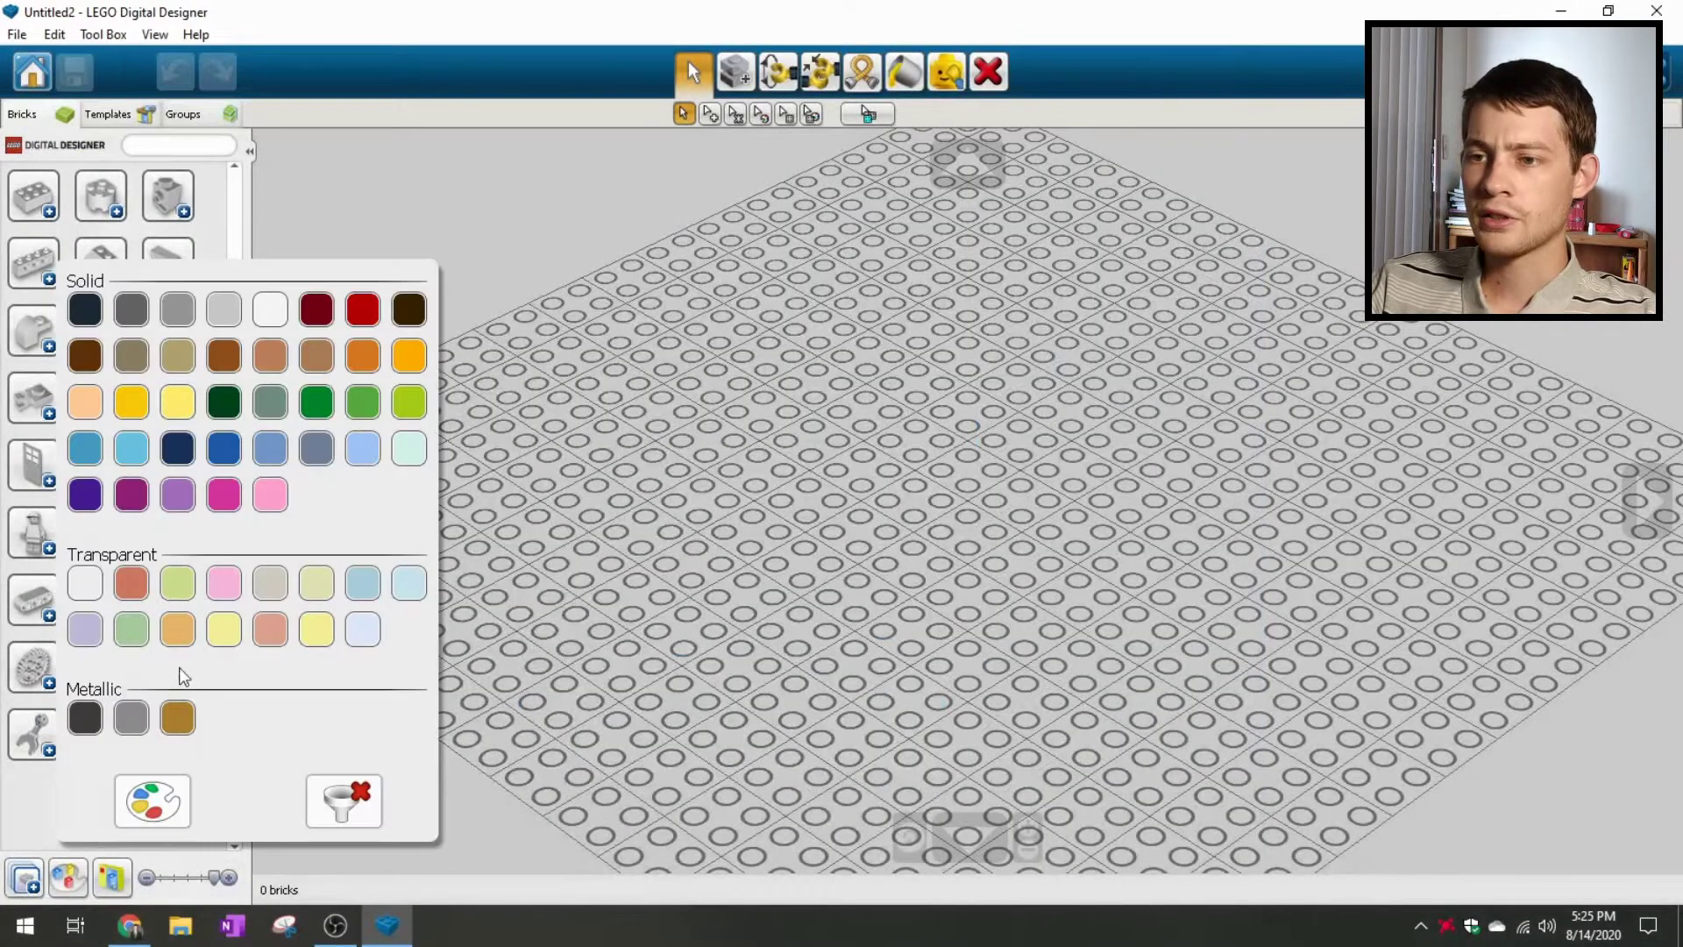
click(87, 449)
click(35, 211)
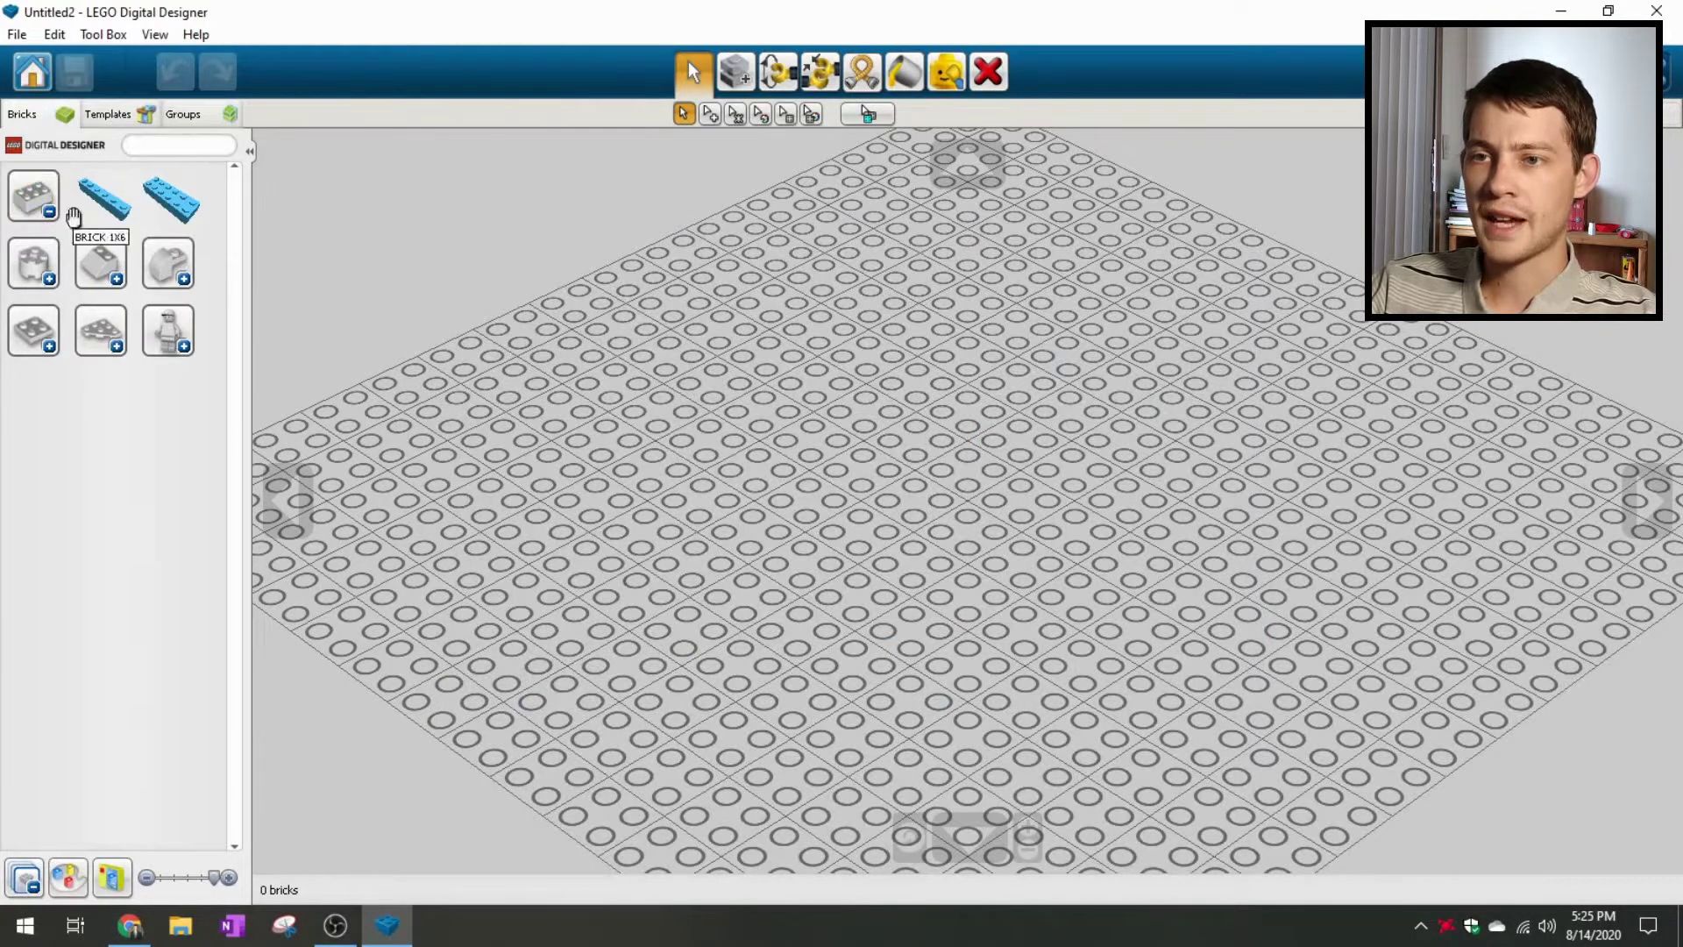
click(33, 194)
Step: Compare the azure blue pieces in the plate, basic brick and slope categories, closing each category after viewing it
click(101, 263)
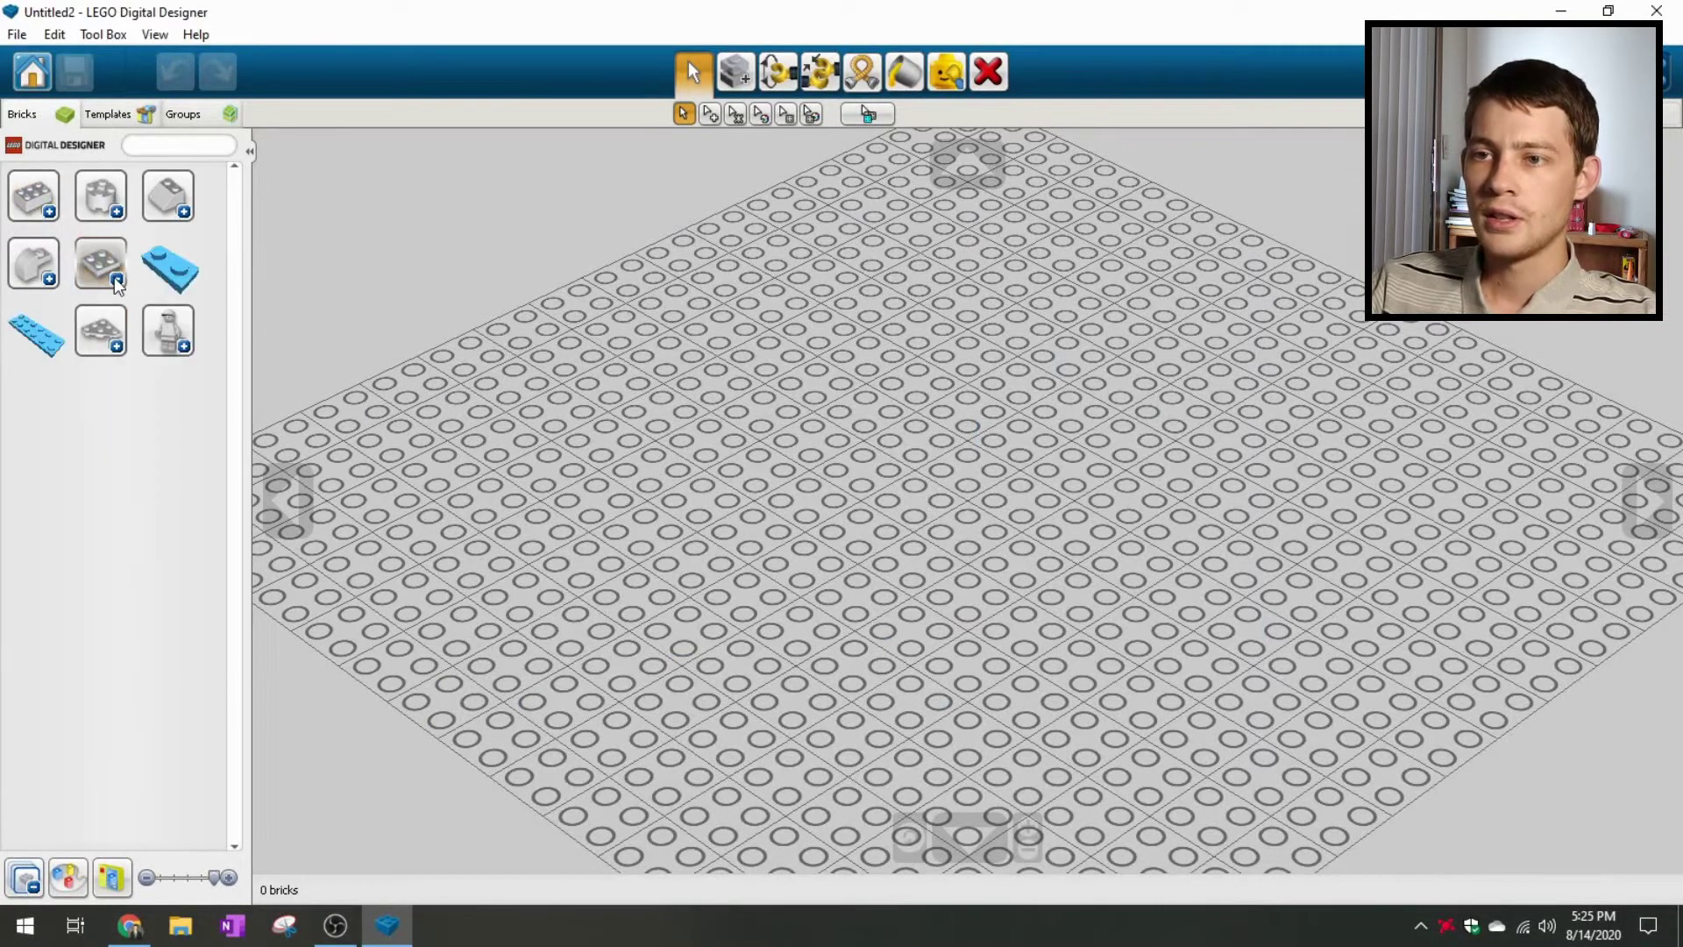
click(114, 276)
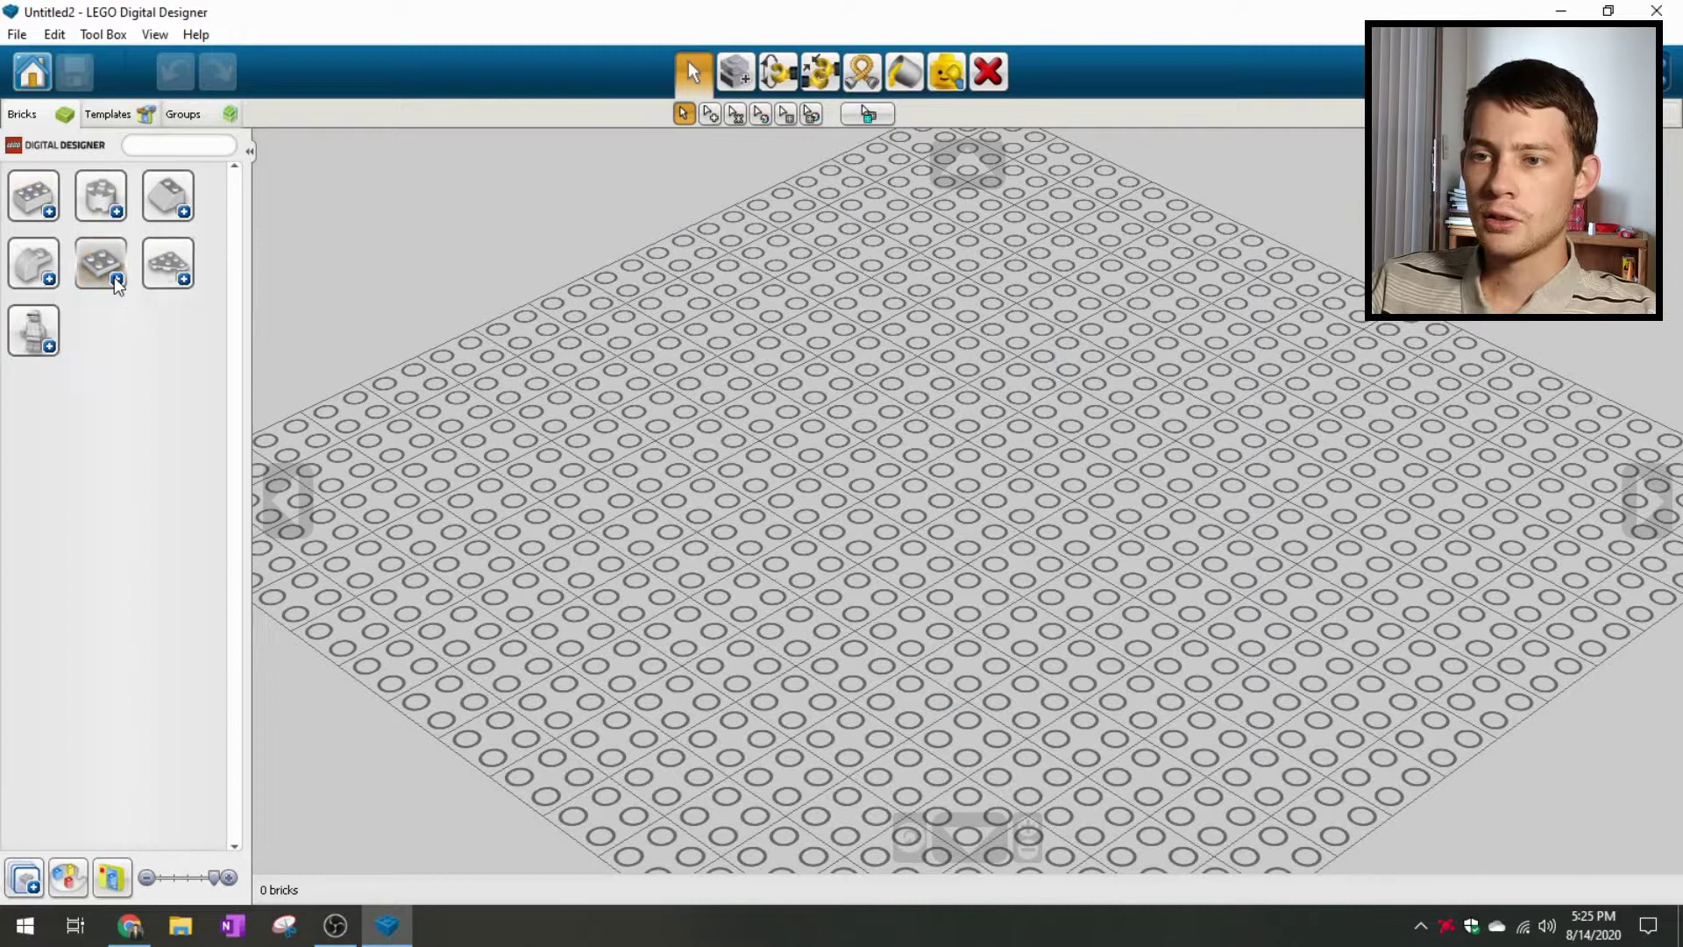
click(43, 209)
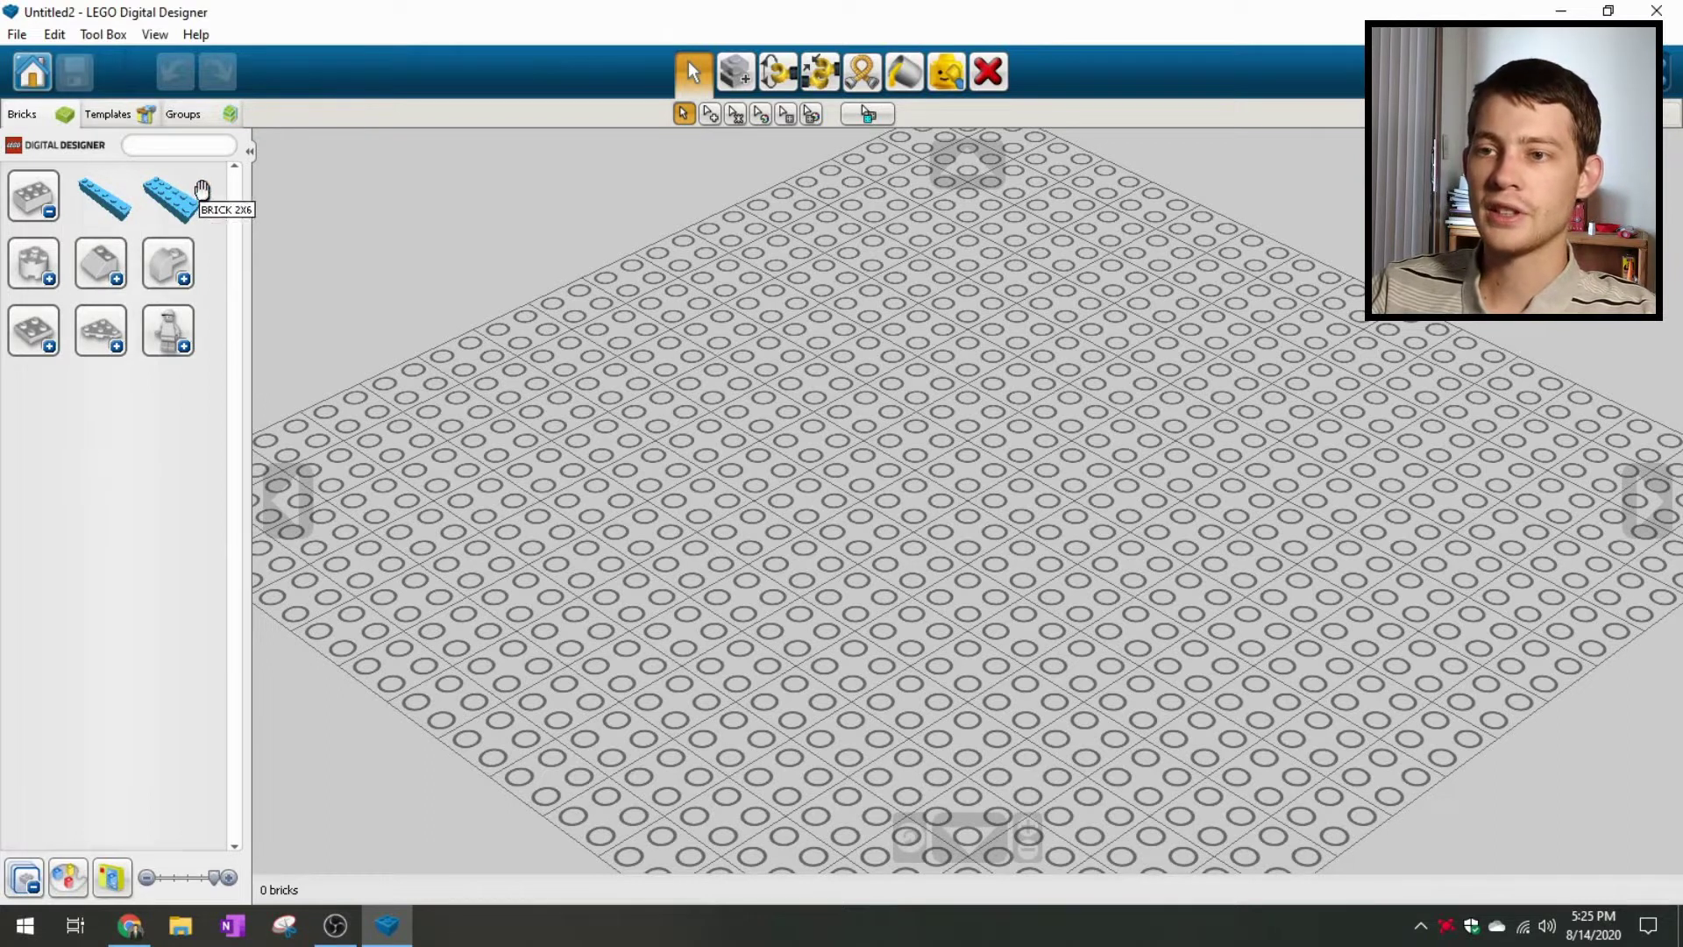
click(49, 199)
click(166, 202)
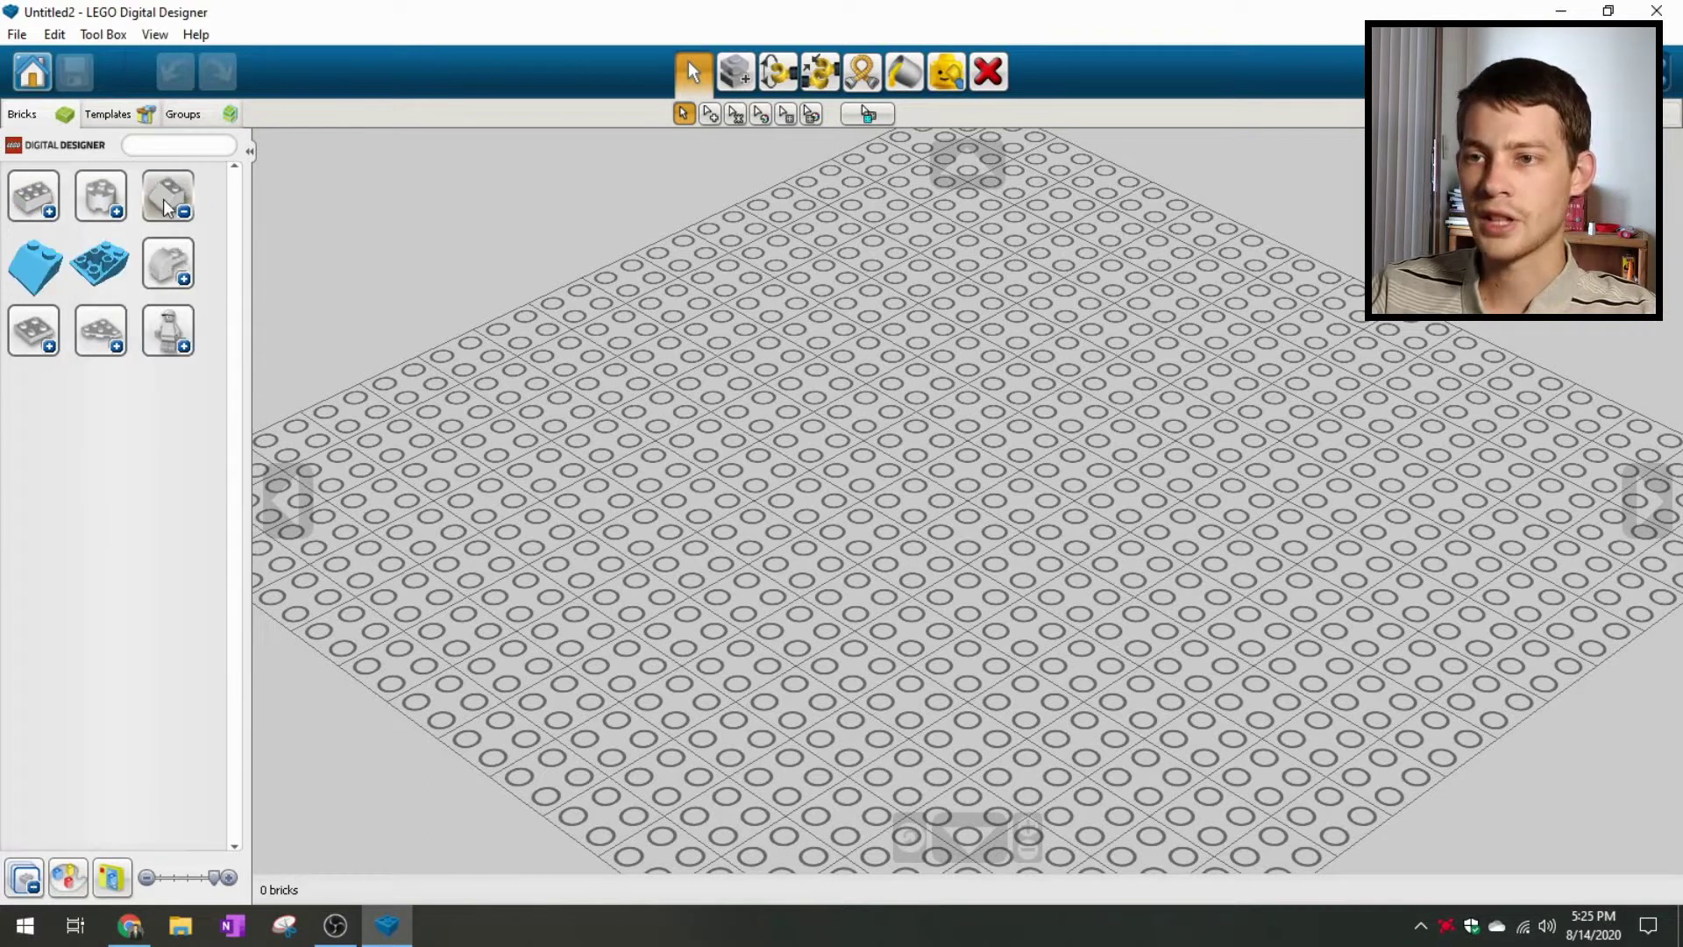
click(167, 205)
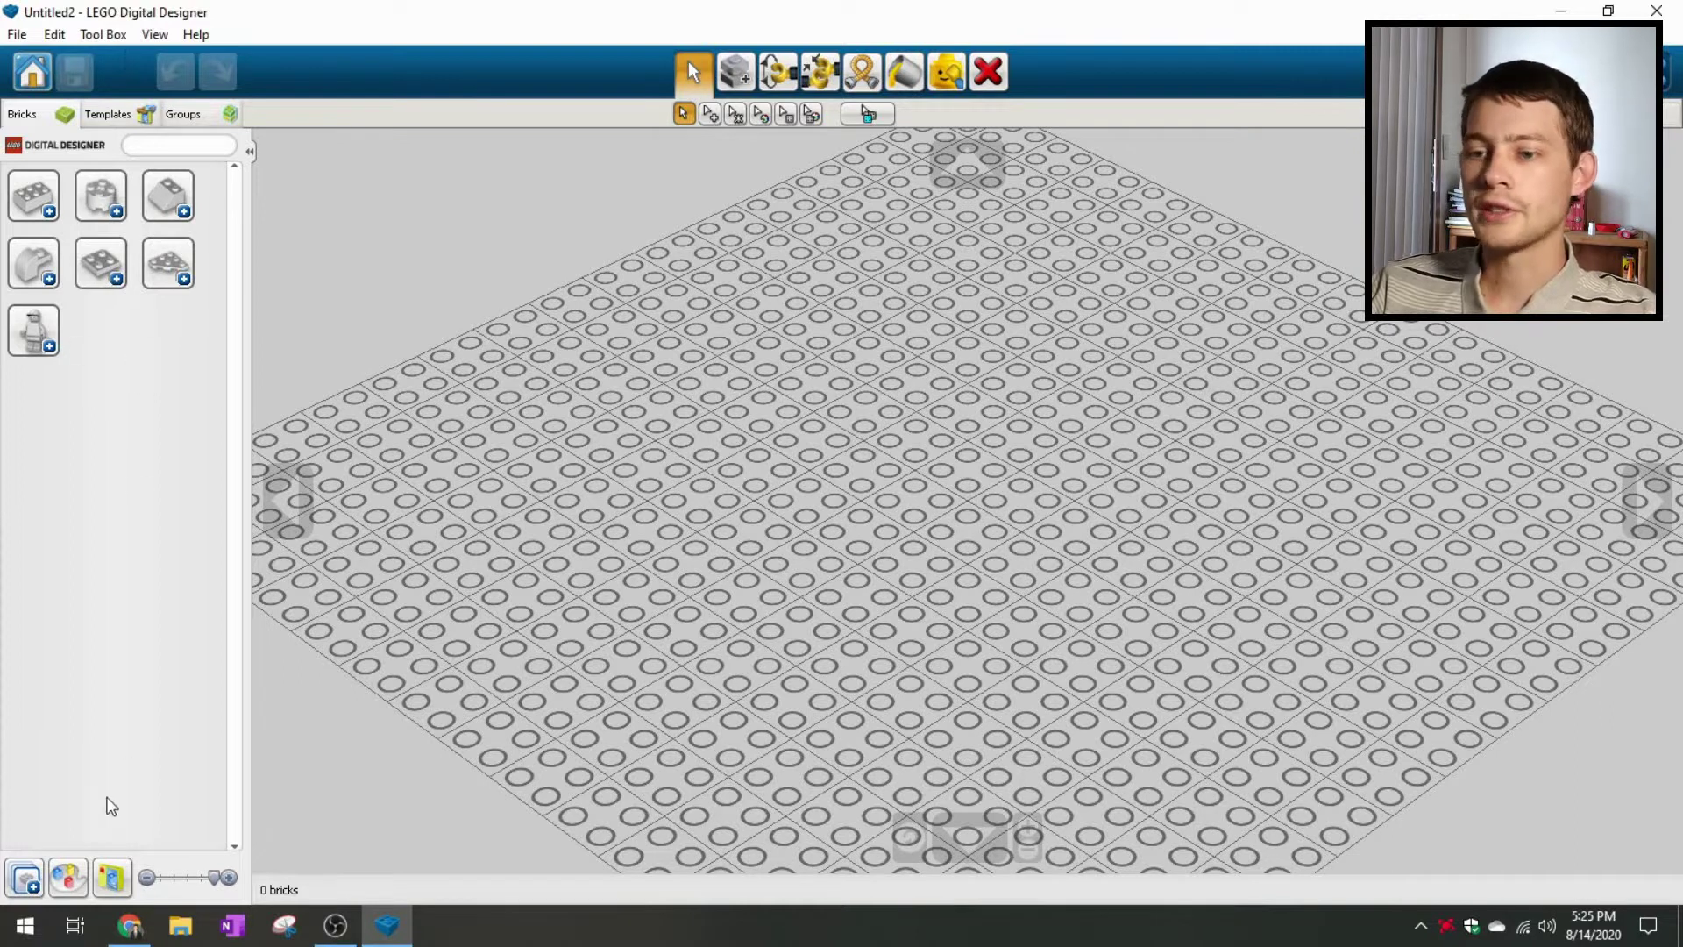
Step: Return to the welcome screen and start a new free build in the Digital Designer Extended theme
click(33, 74)
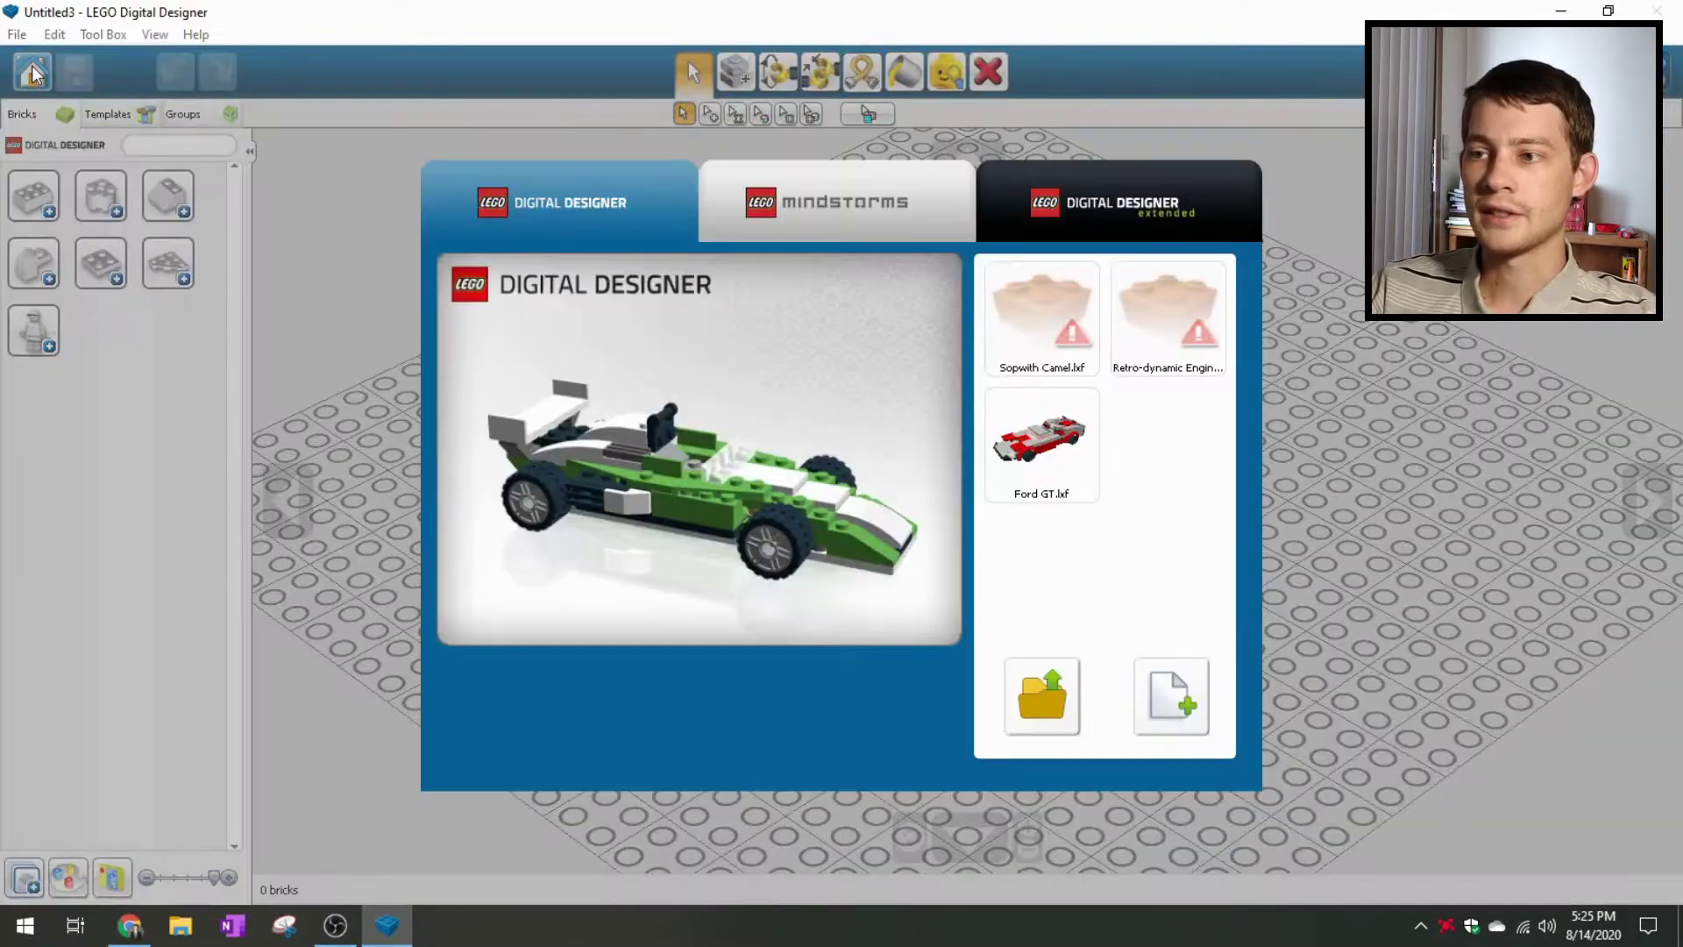
click(1113, 204)
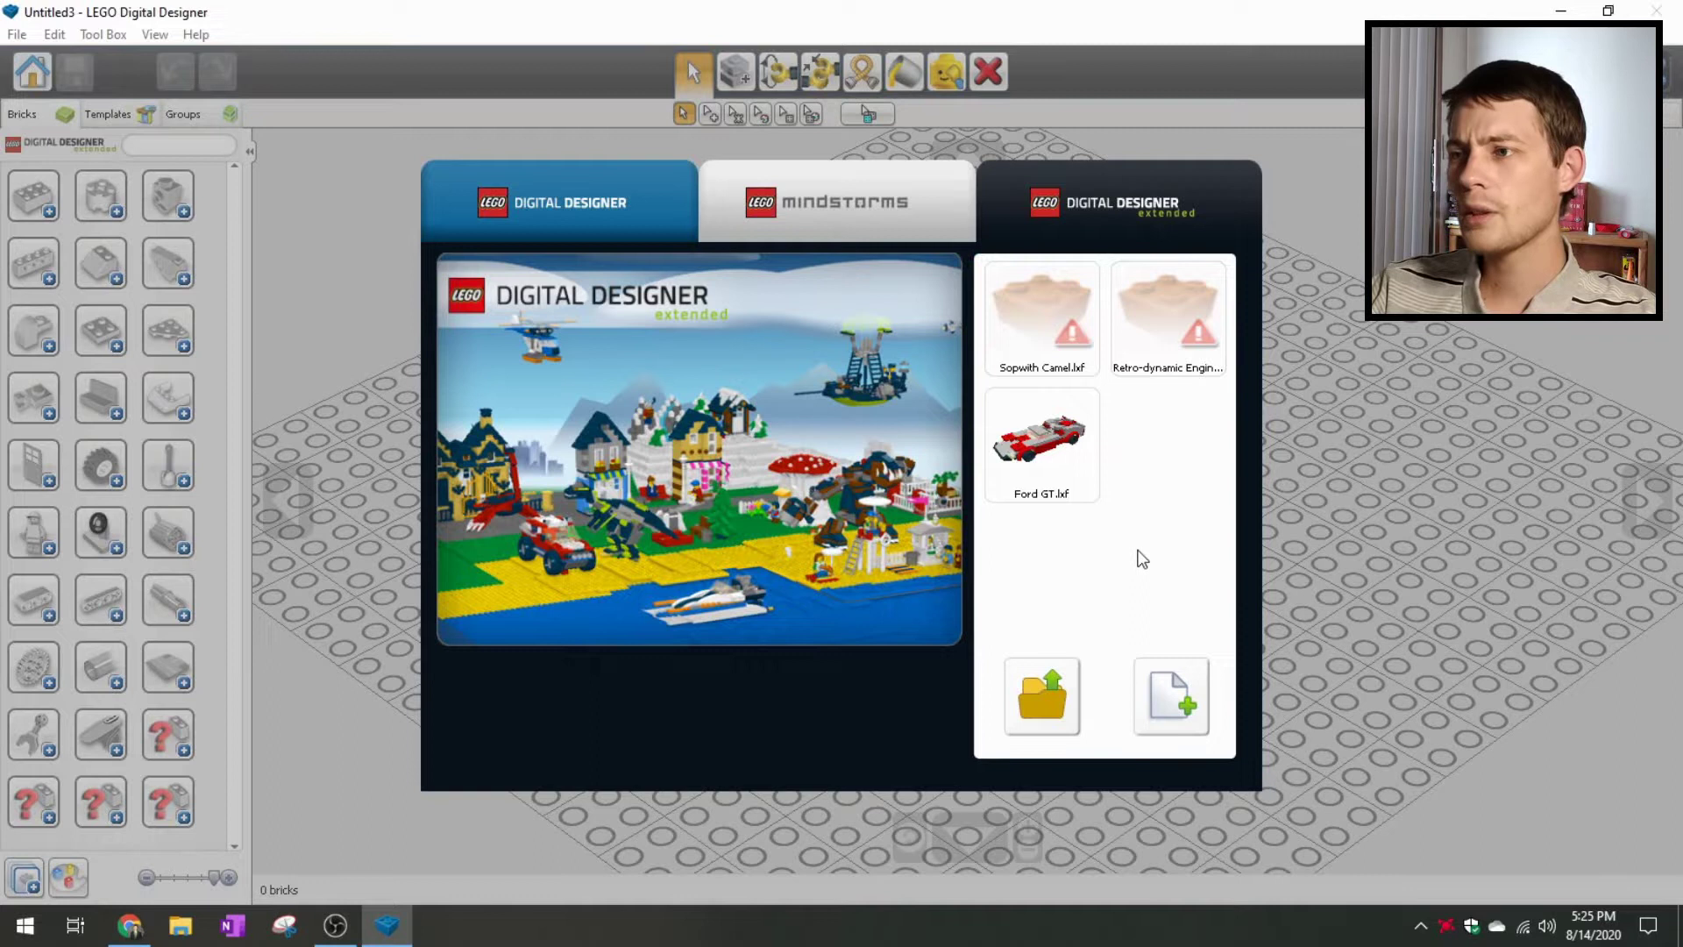
click(1176, 682)
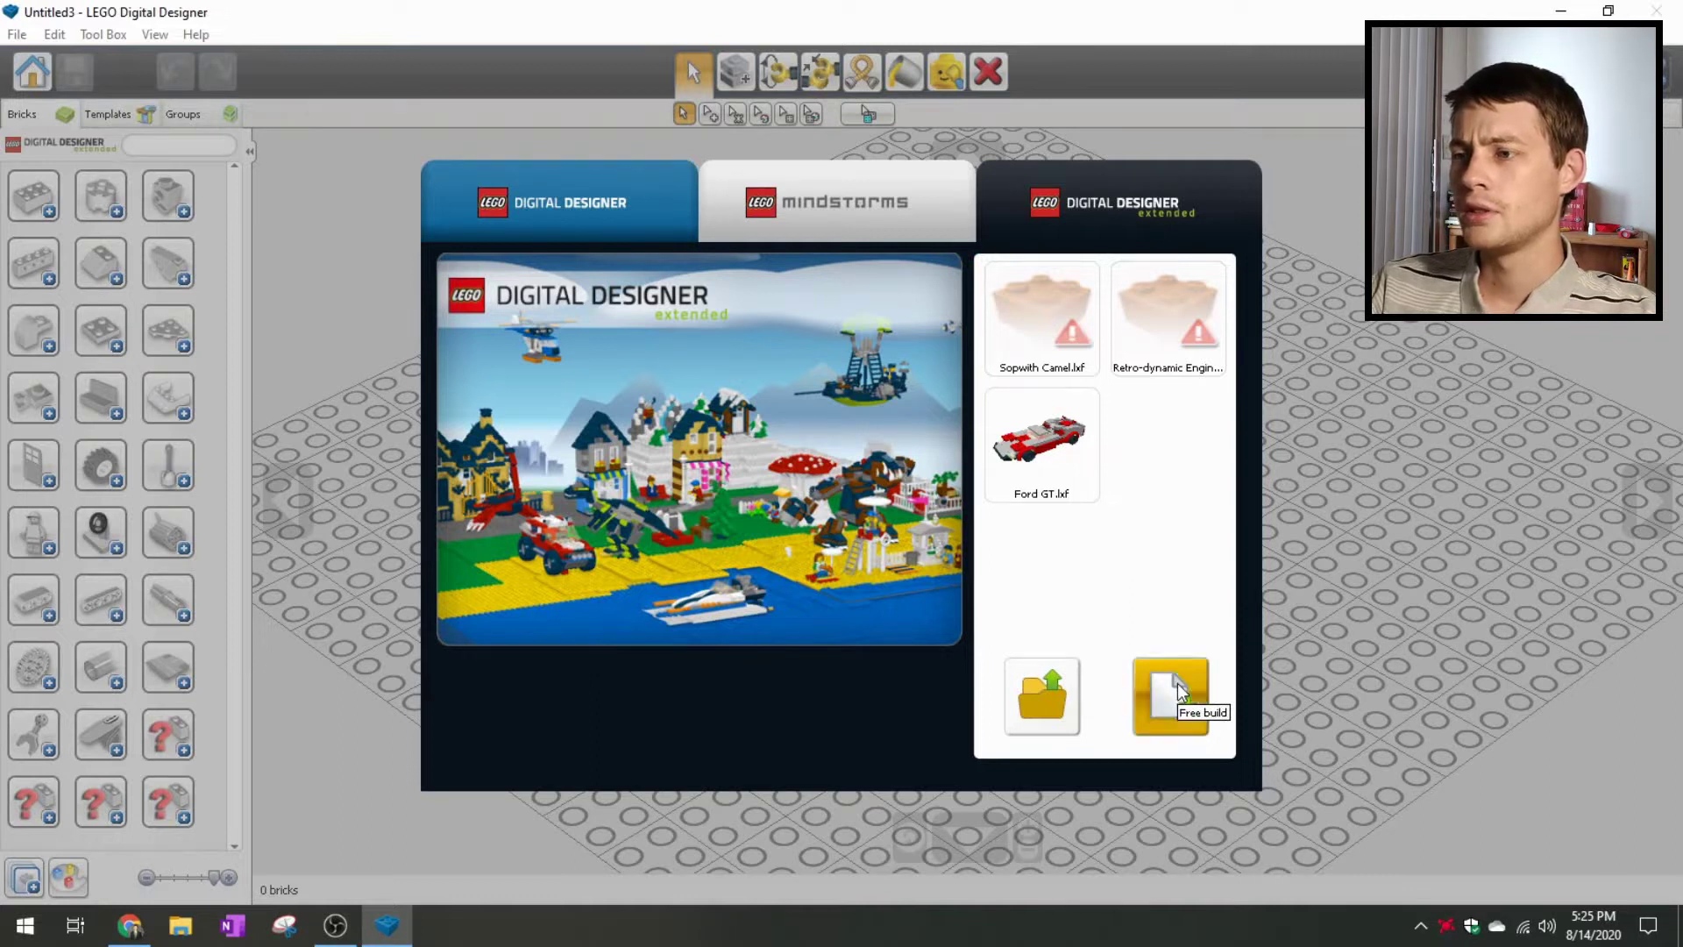
click(69, 876)
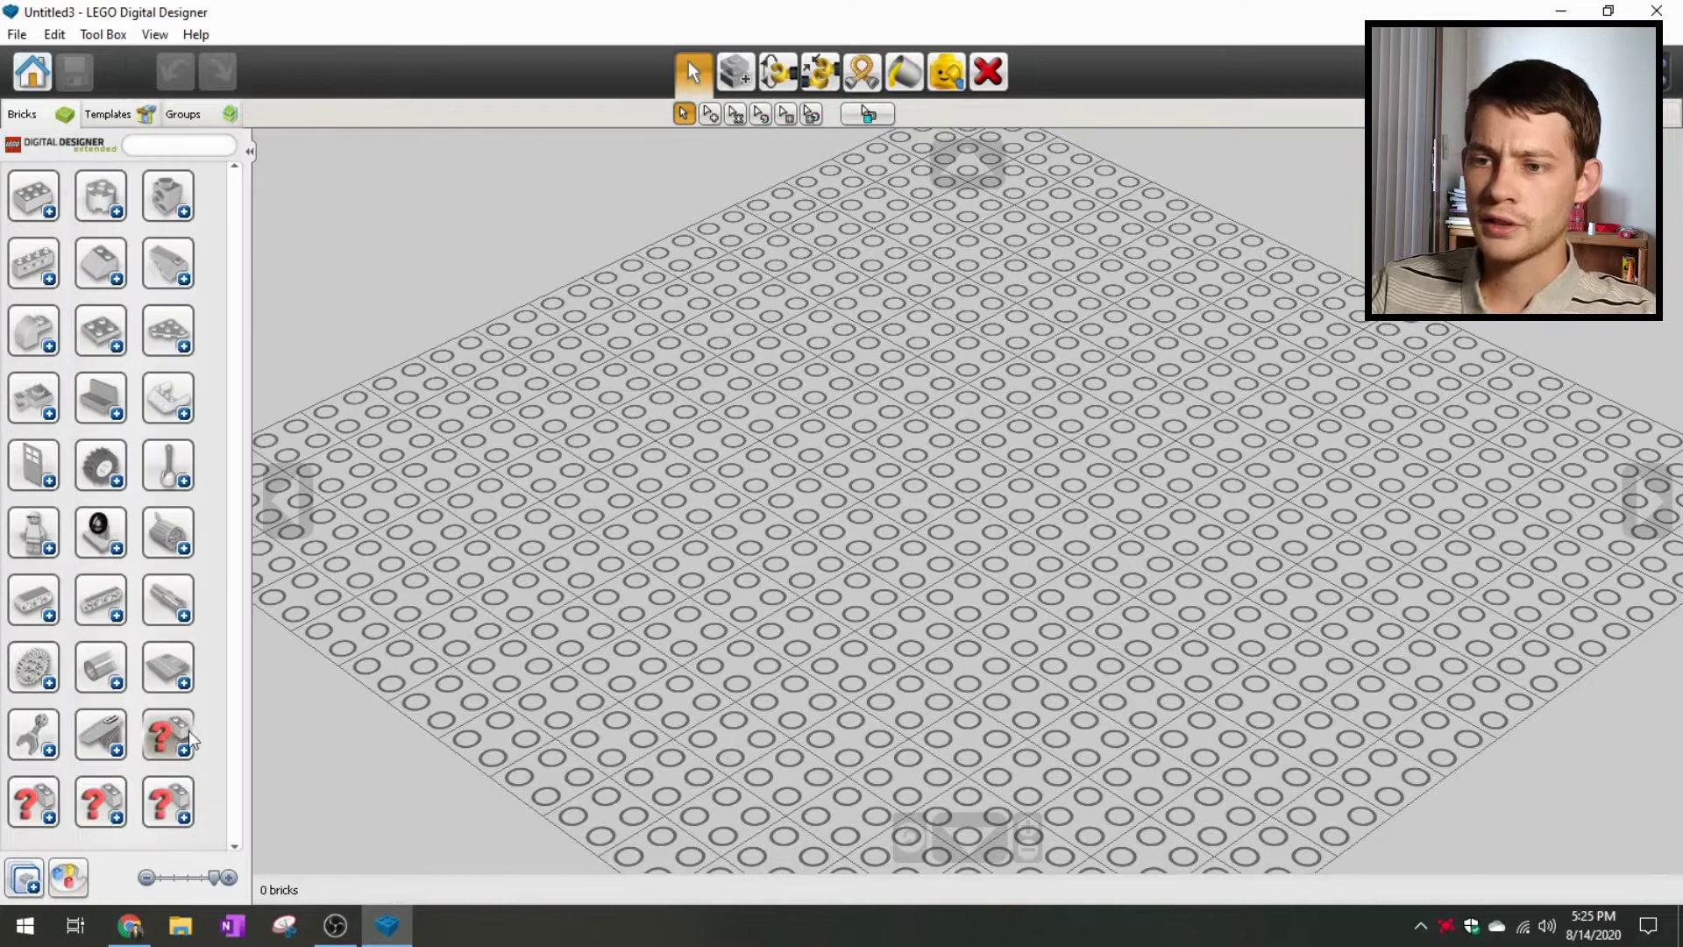
Step: Examine the red pieces in the first two question-mark categories, including Lamp Brick 1X2, and close both categories
click(168, 749)
scroll(134, 646, down, 3)
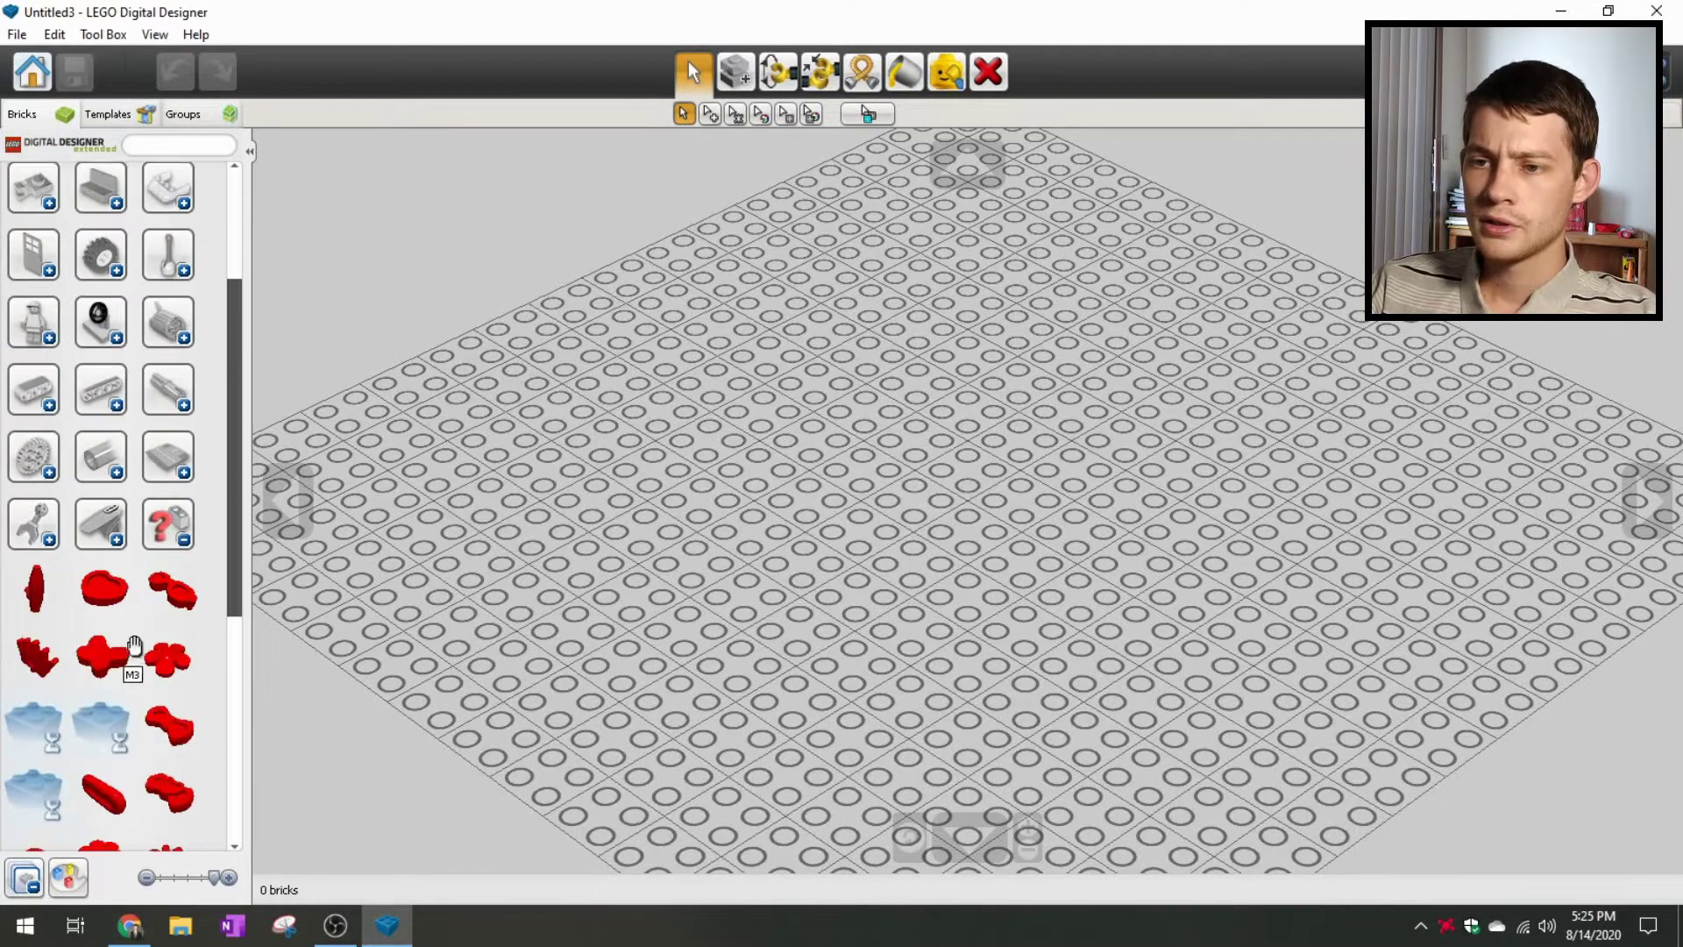
scroll(134, 646, down, 4)
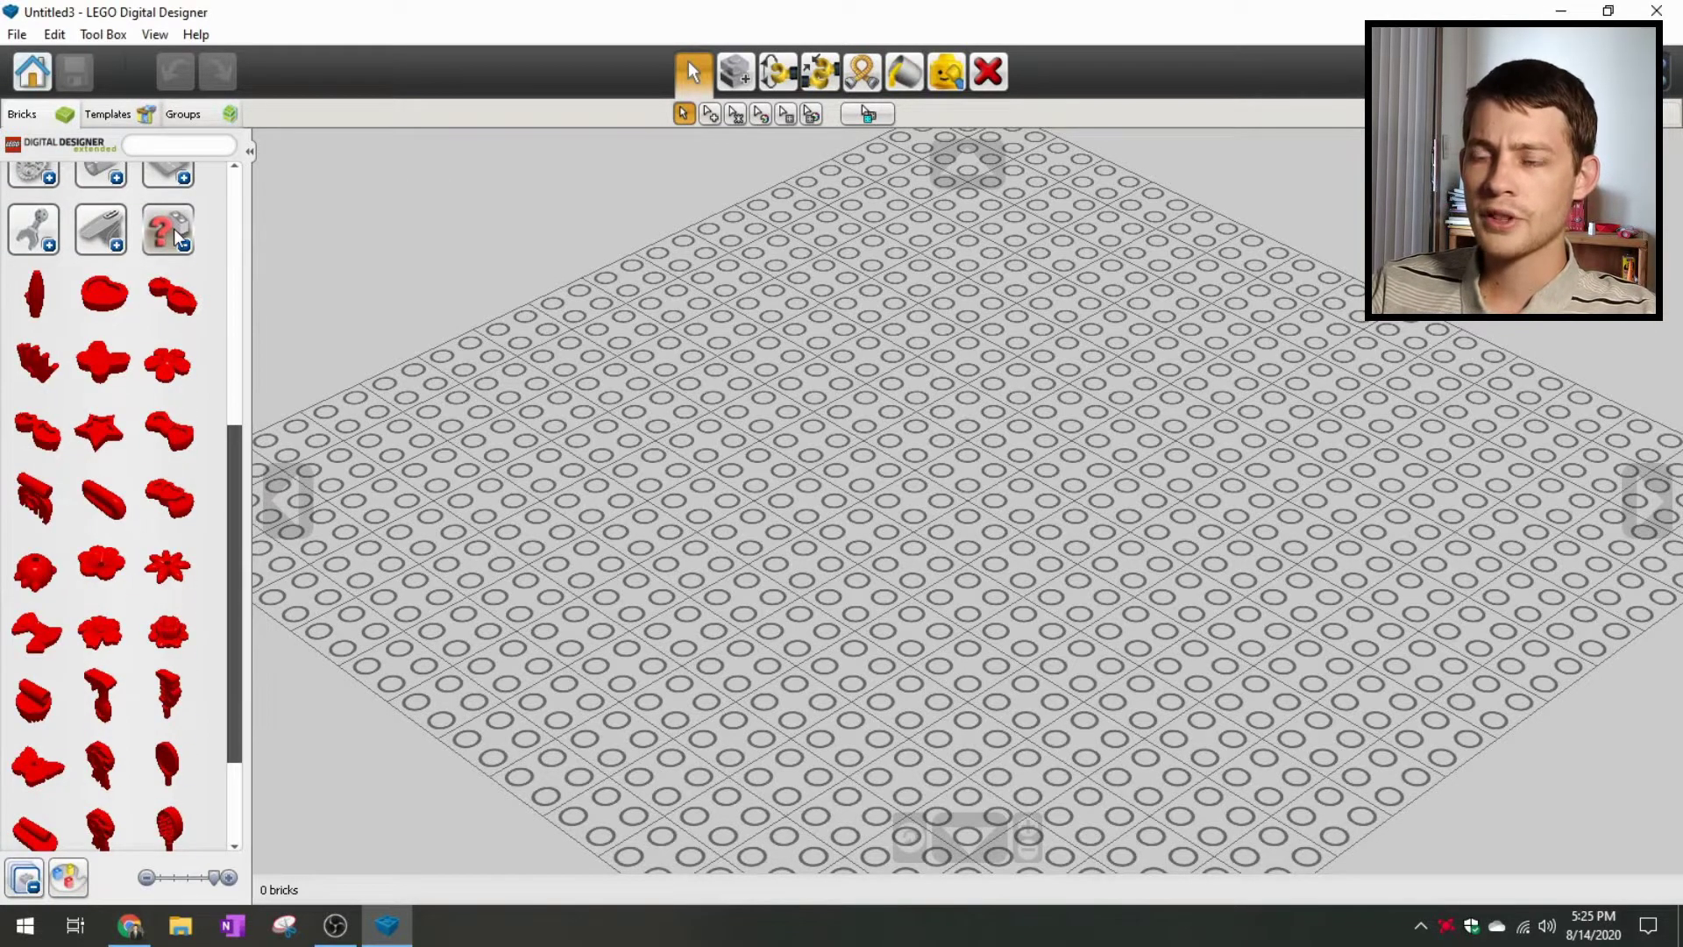
scroll(82, 320, down, 2)
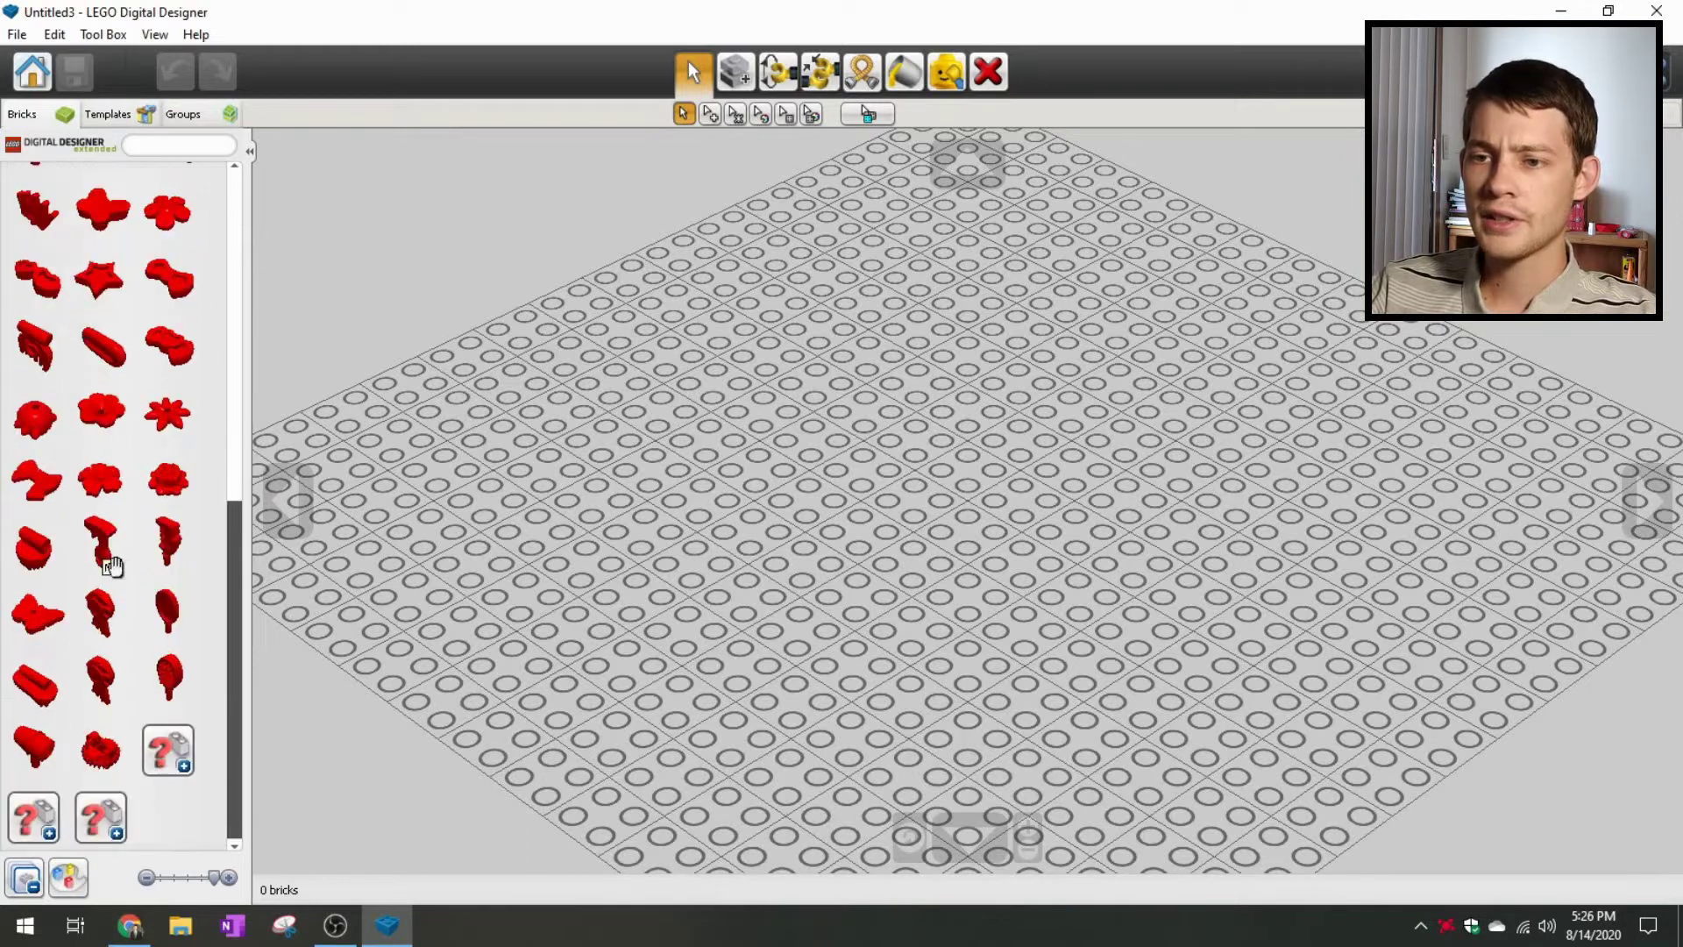
scroll(116, 583, up, 1)
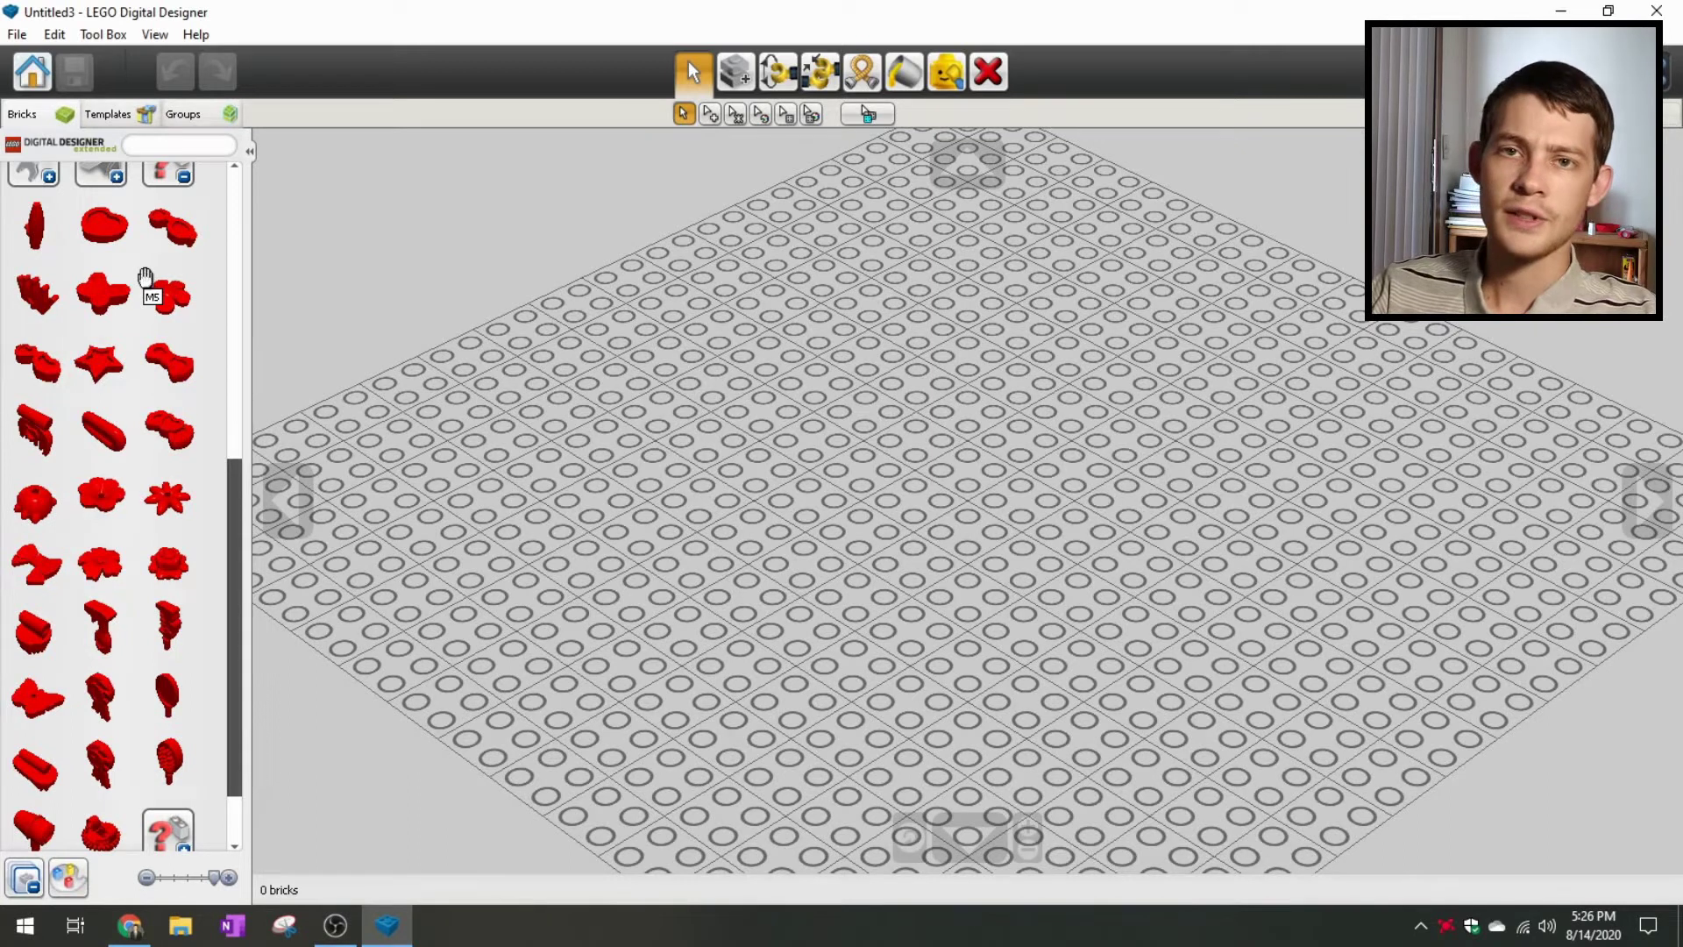
click(168, 175)
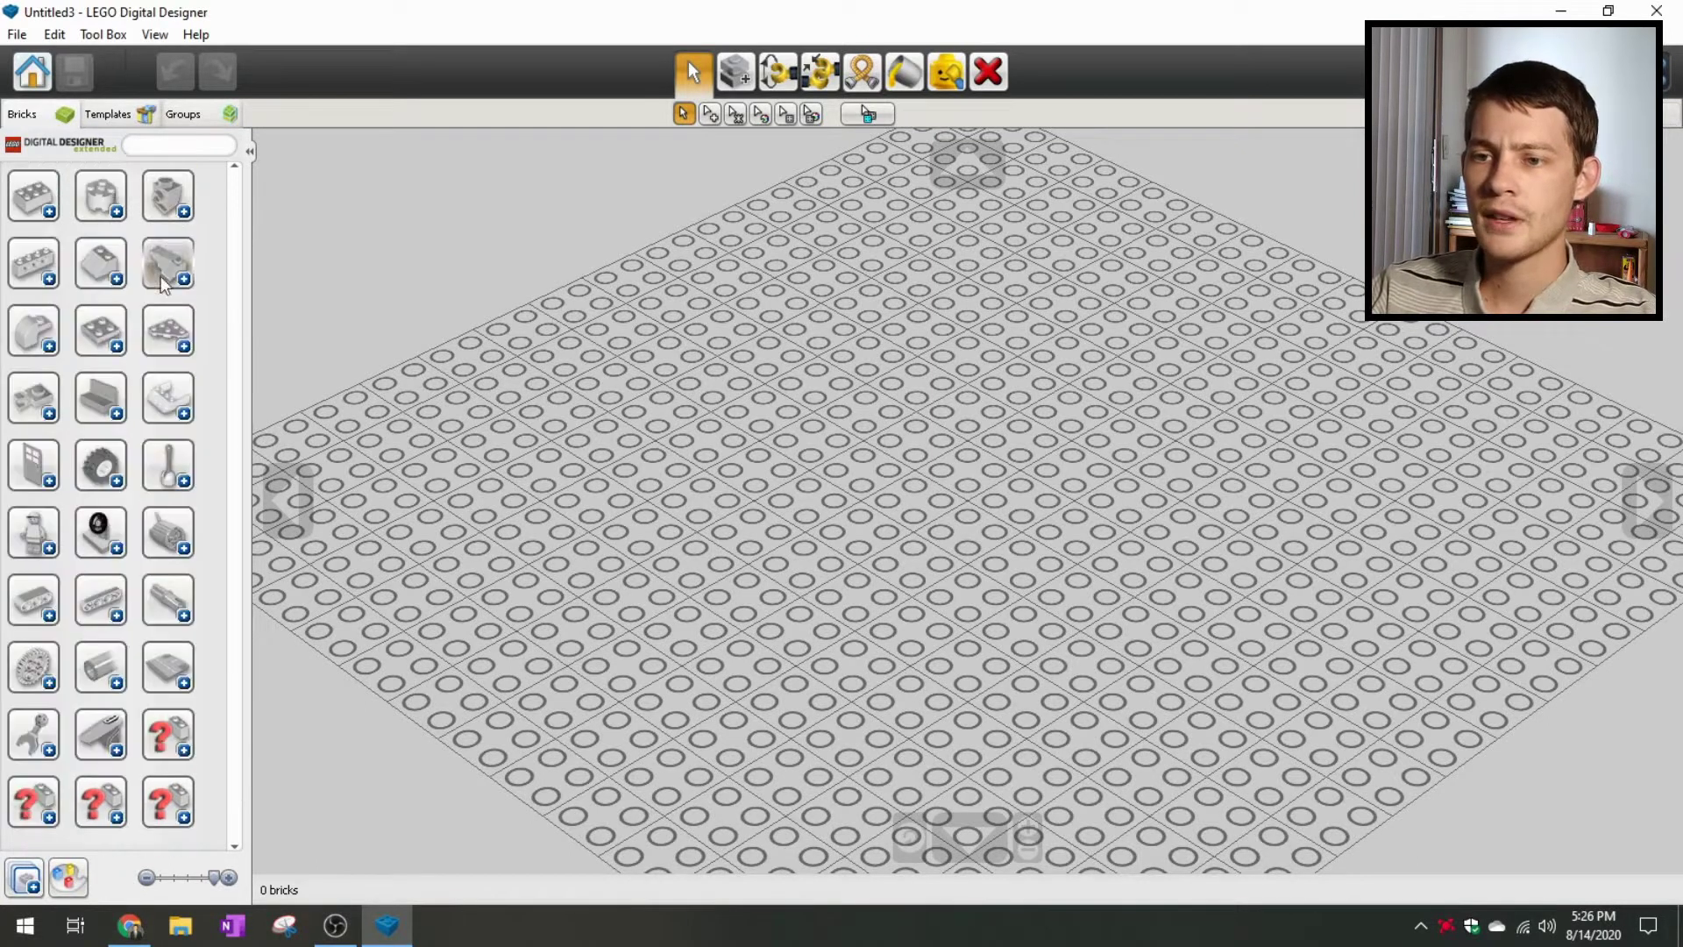
click(36, 811)
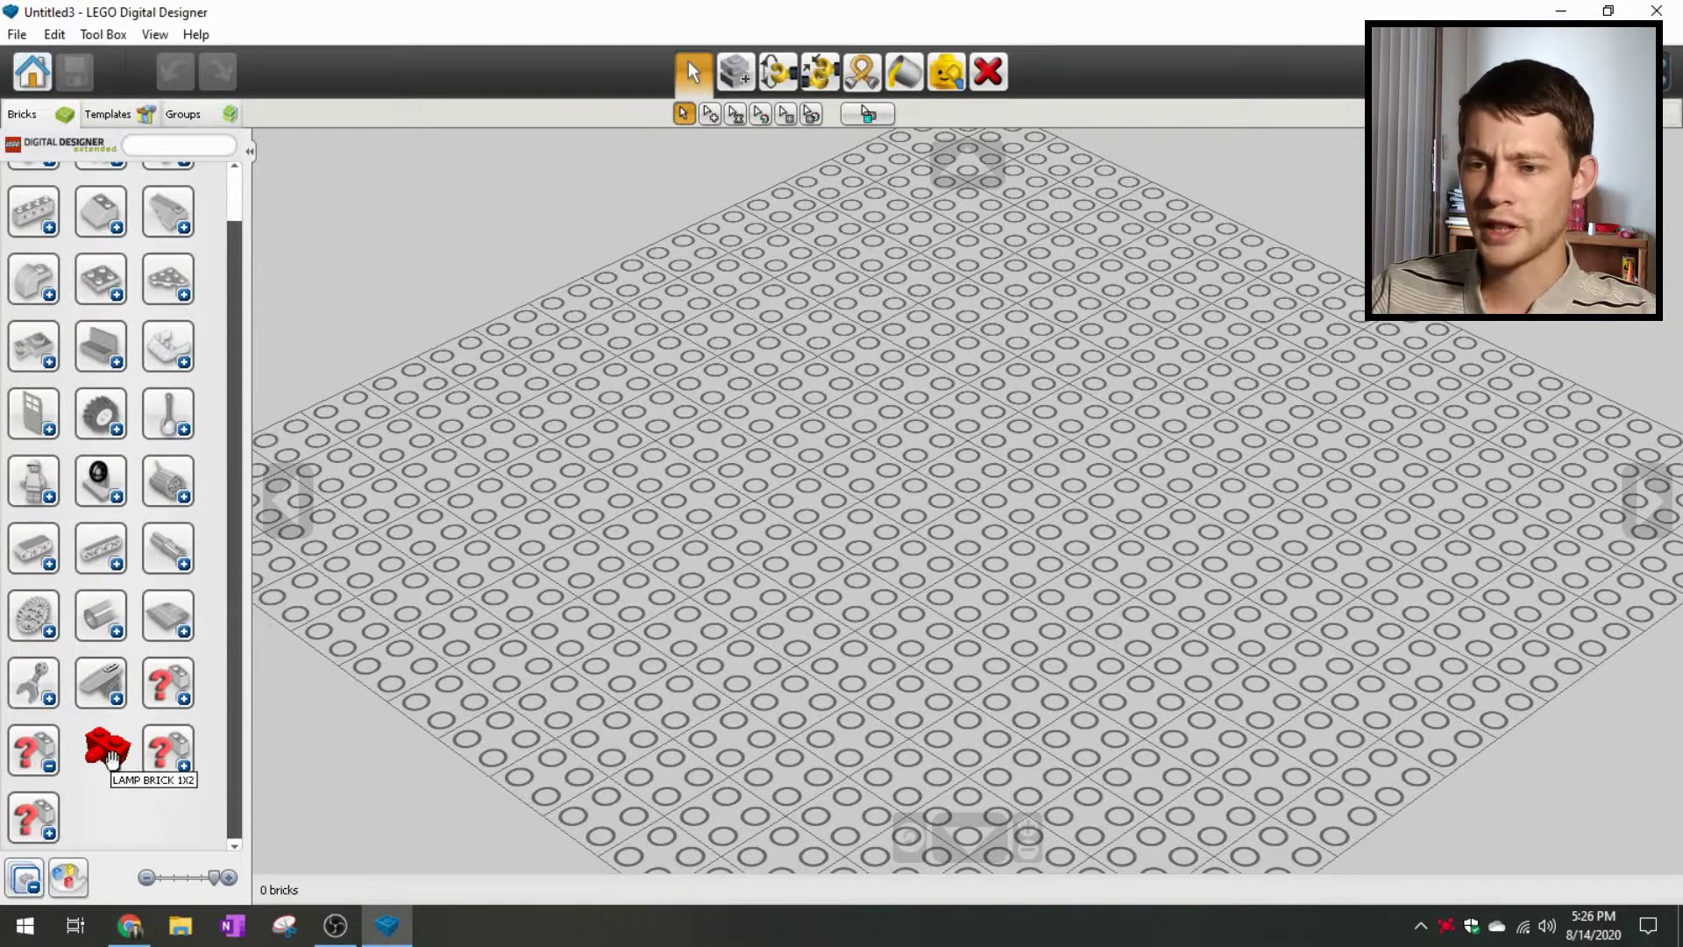
click(51, 754)
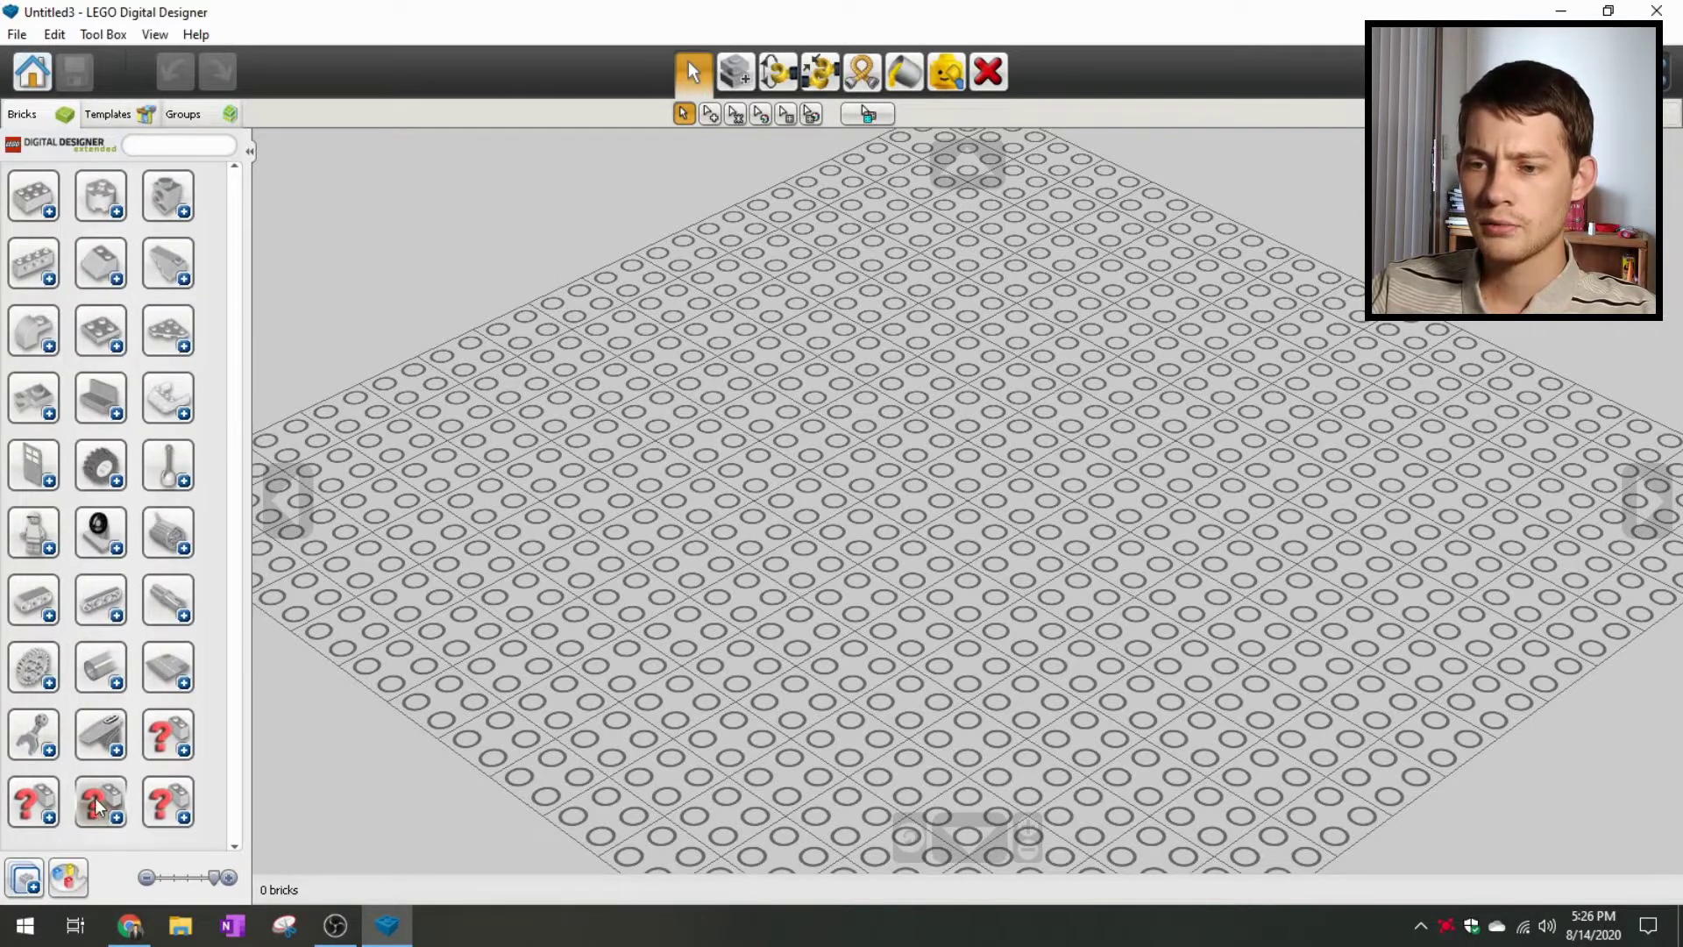
Step: Place the red Animal No 2, Body piece from the third question-mark category on the empty baseplate
scroll(103, 812, down, 2)
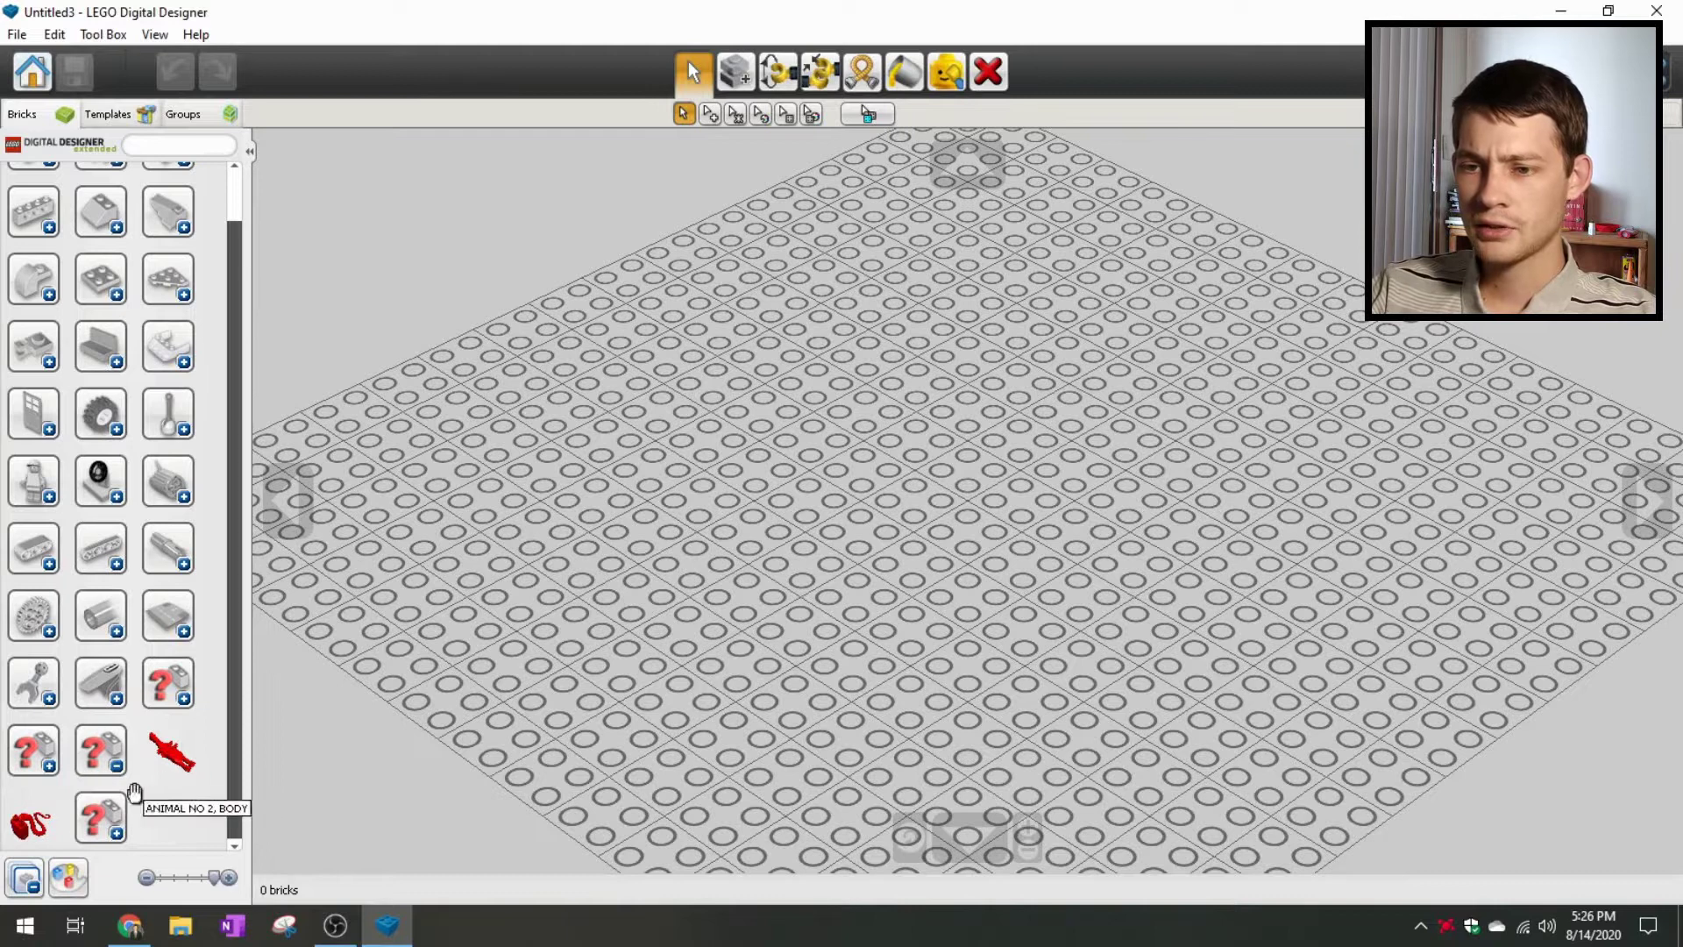
click(169, 752)
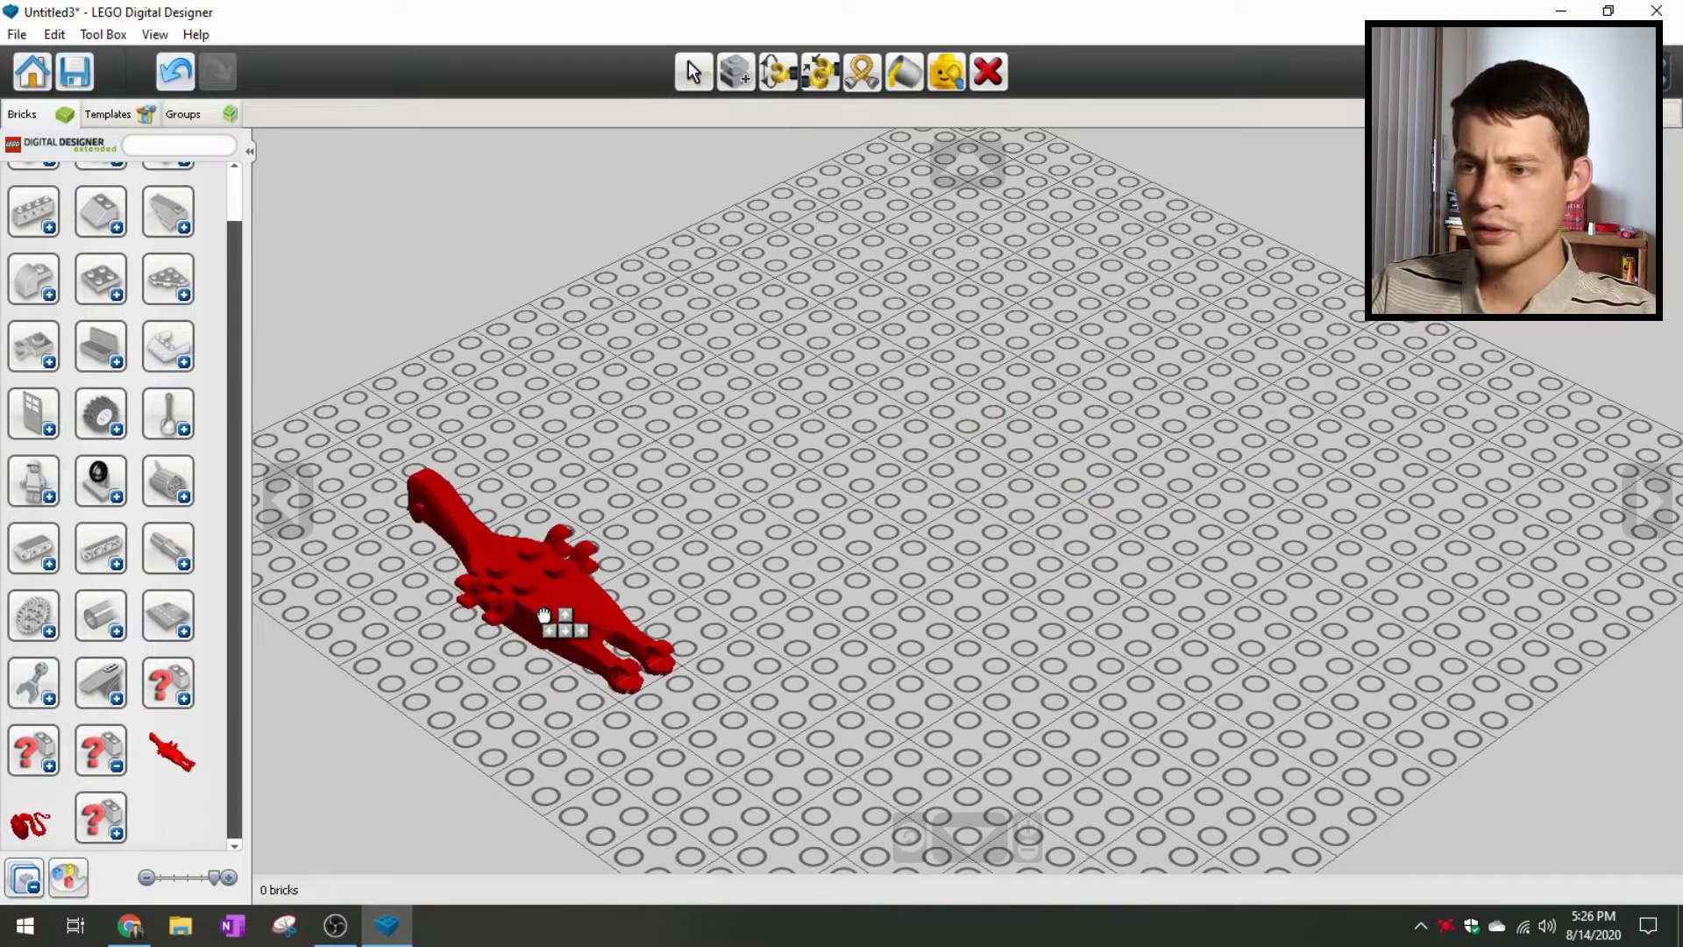
right_drag(683, 599, 771, 604)
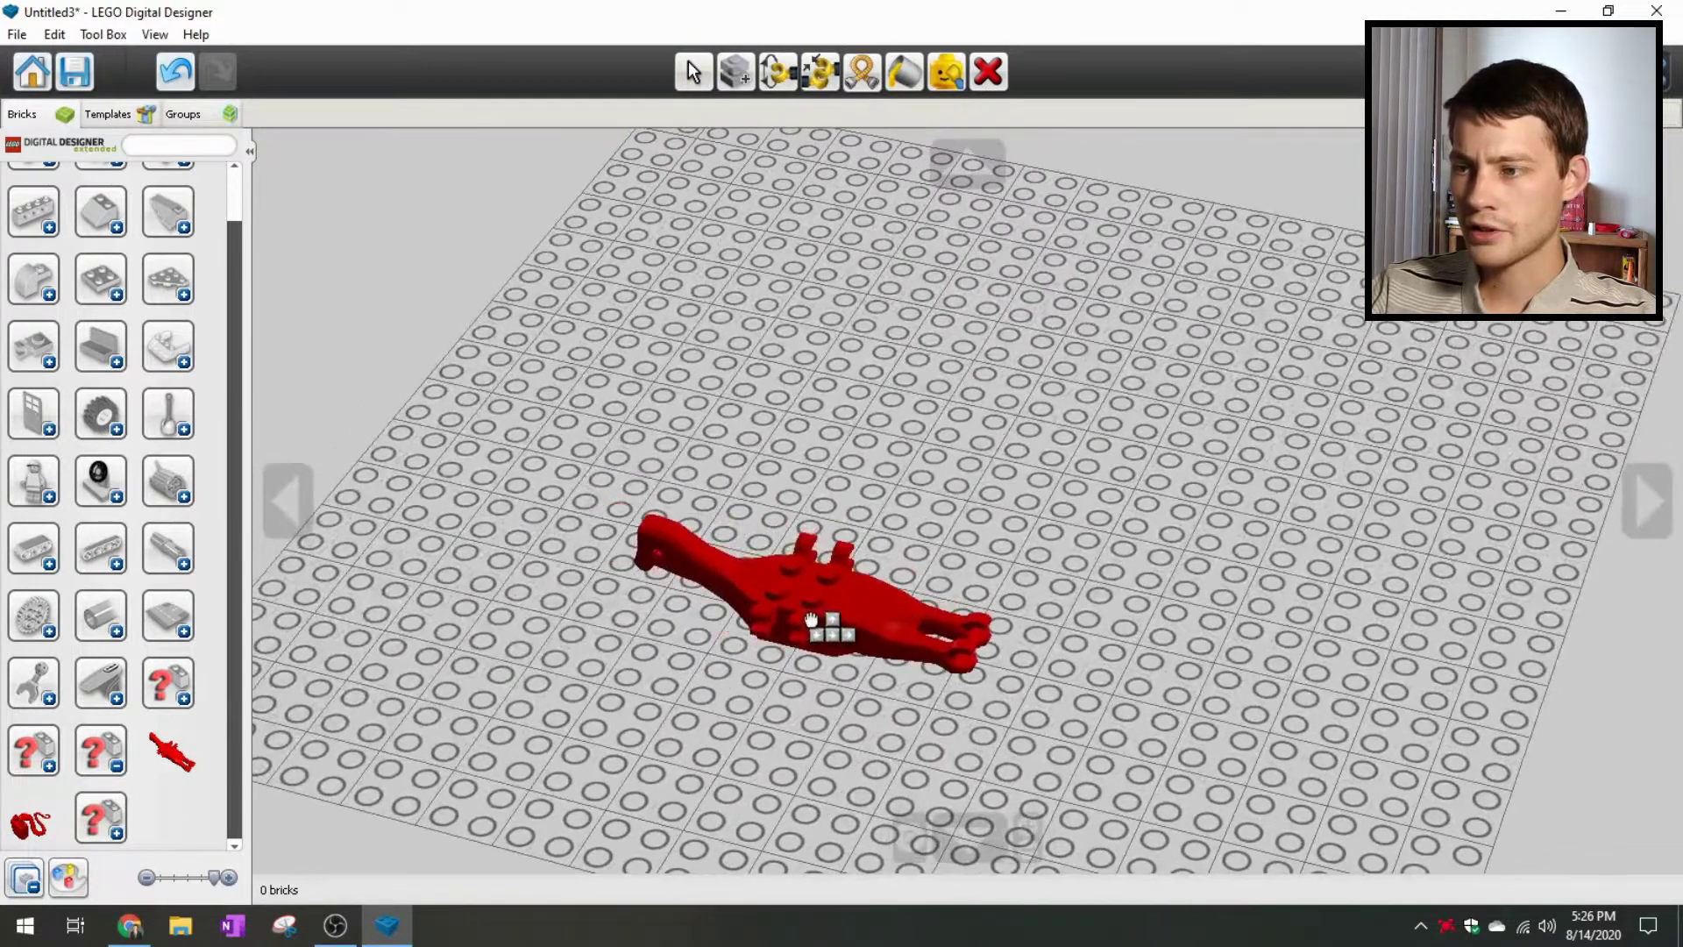
click(671, 670)
Step: Place the red piece with the long curled tail on the baseplate beside the animal body
click(30, 823)
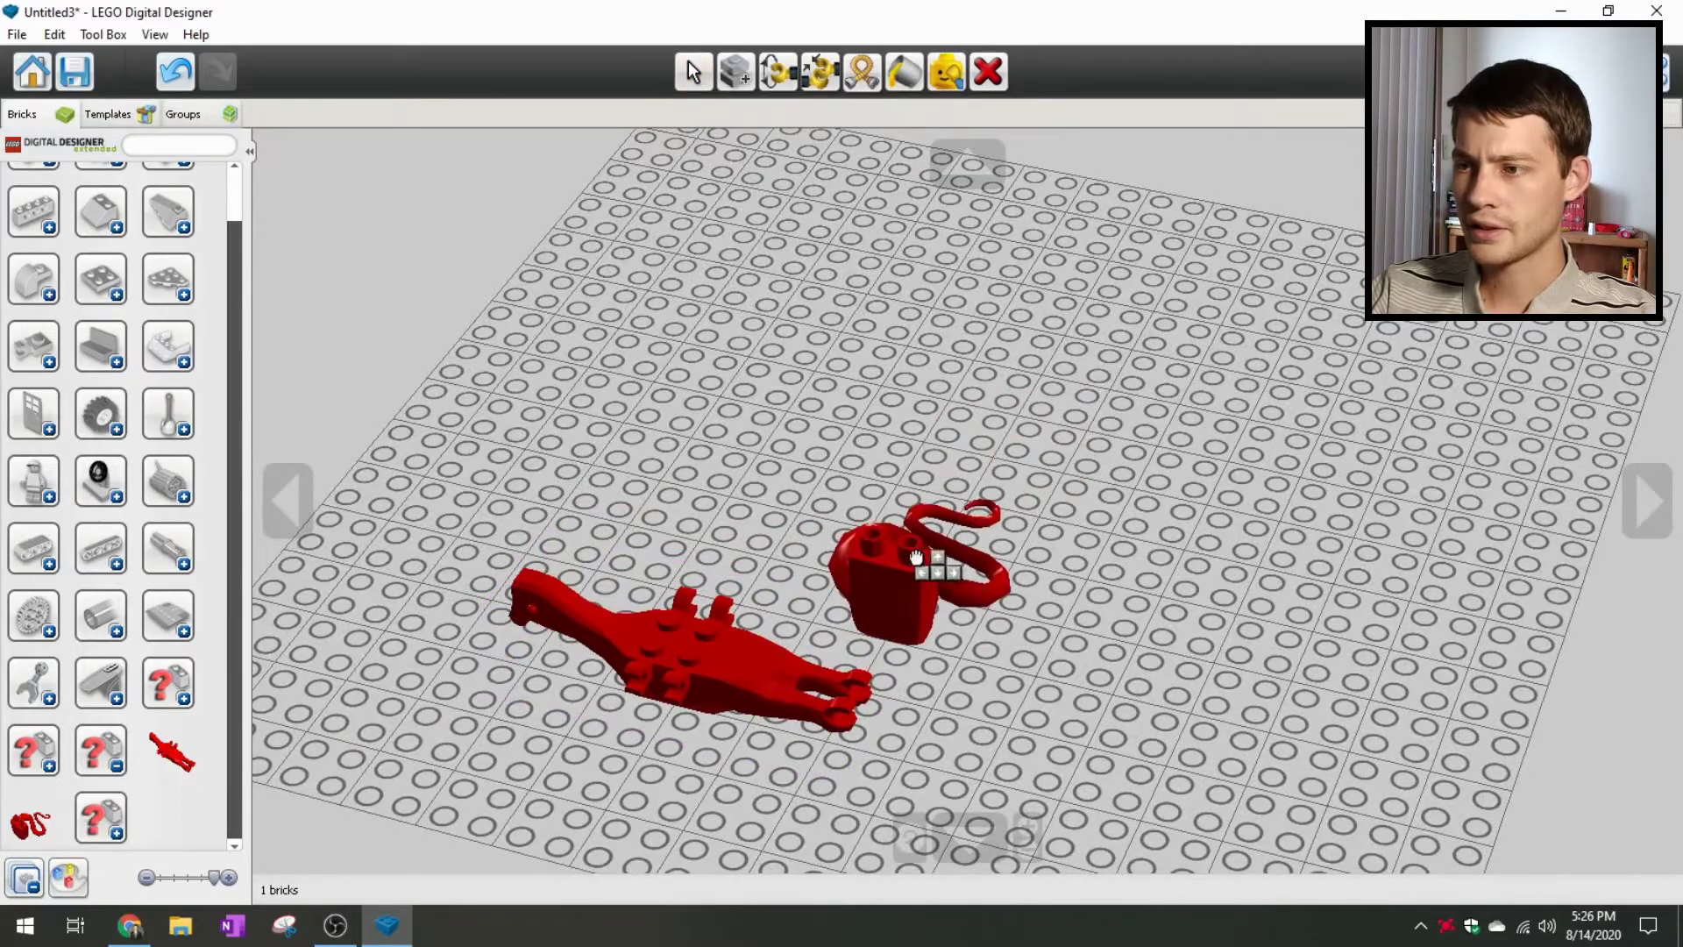
right_drag(973, 611, 970, 670)
click(971, 672)
scroll(782, 531, down, 3)
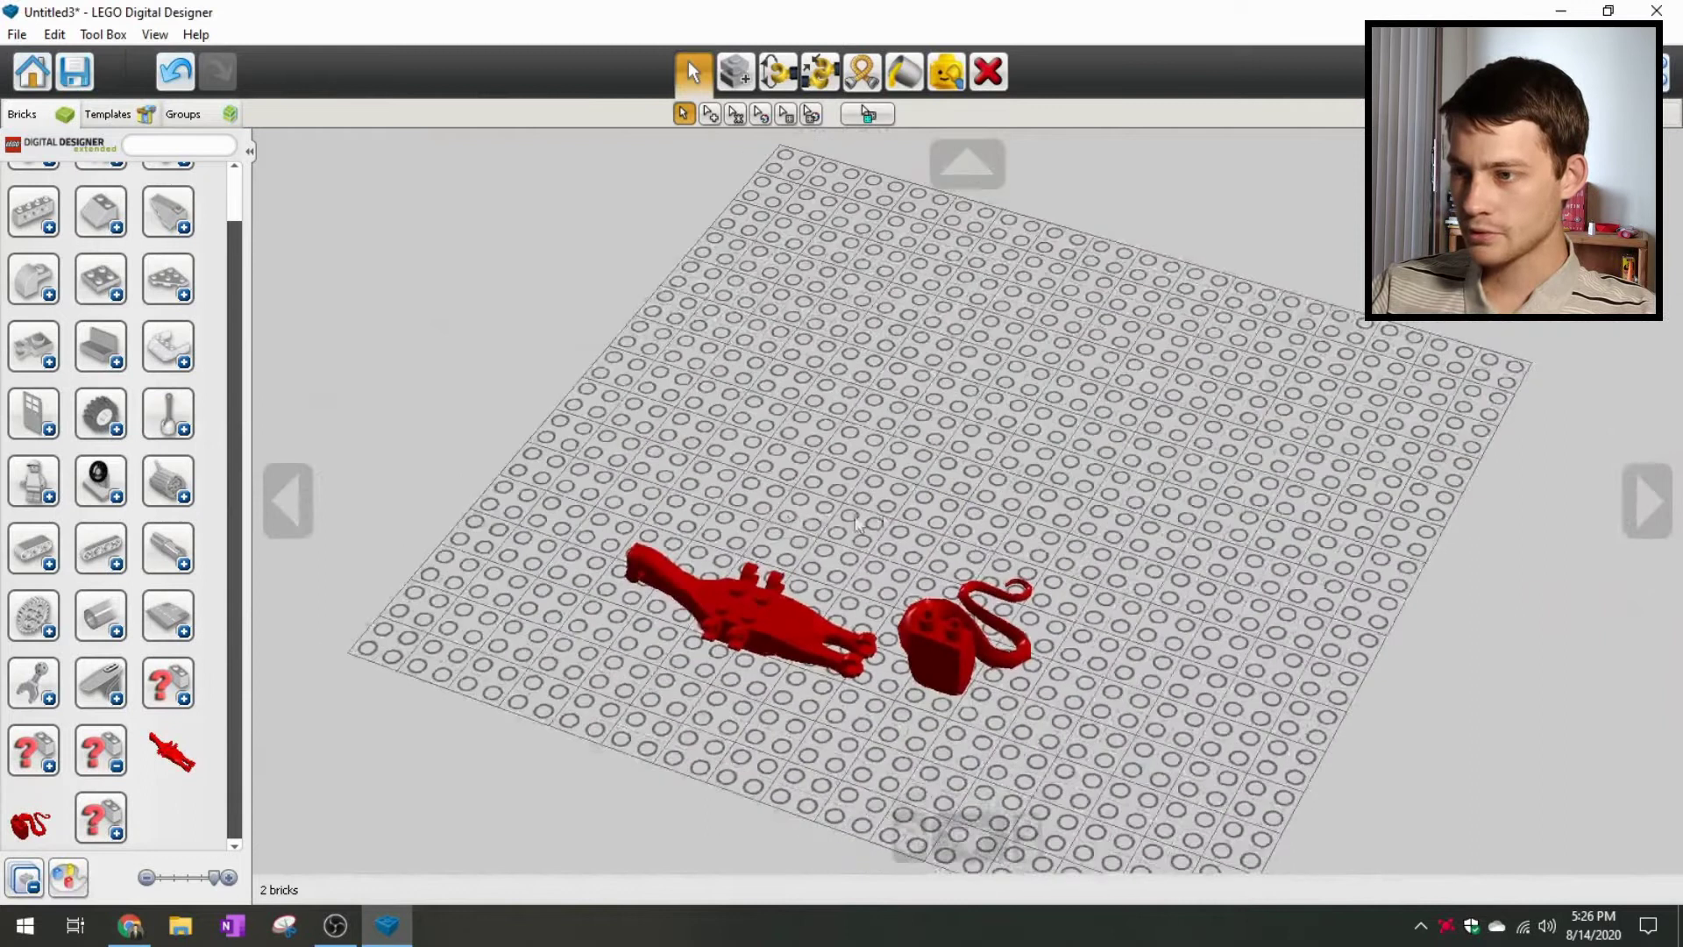
right_drag(782, 531, 829, 515)
Step: Delete the animal body and the curled-tail piece from the baseplate and return to the selection tool
click(999, 77)
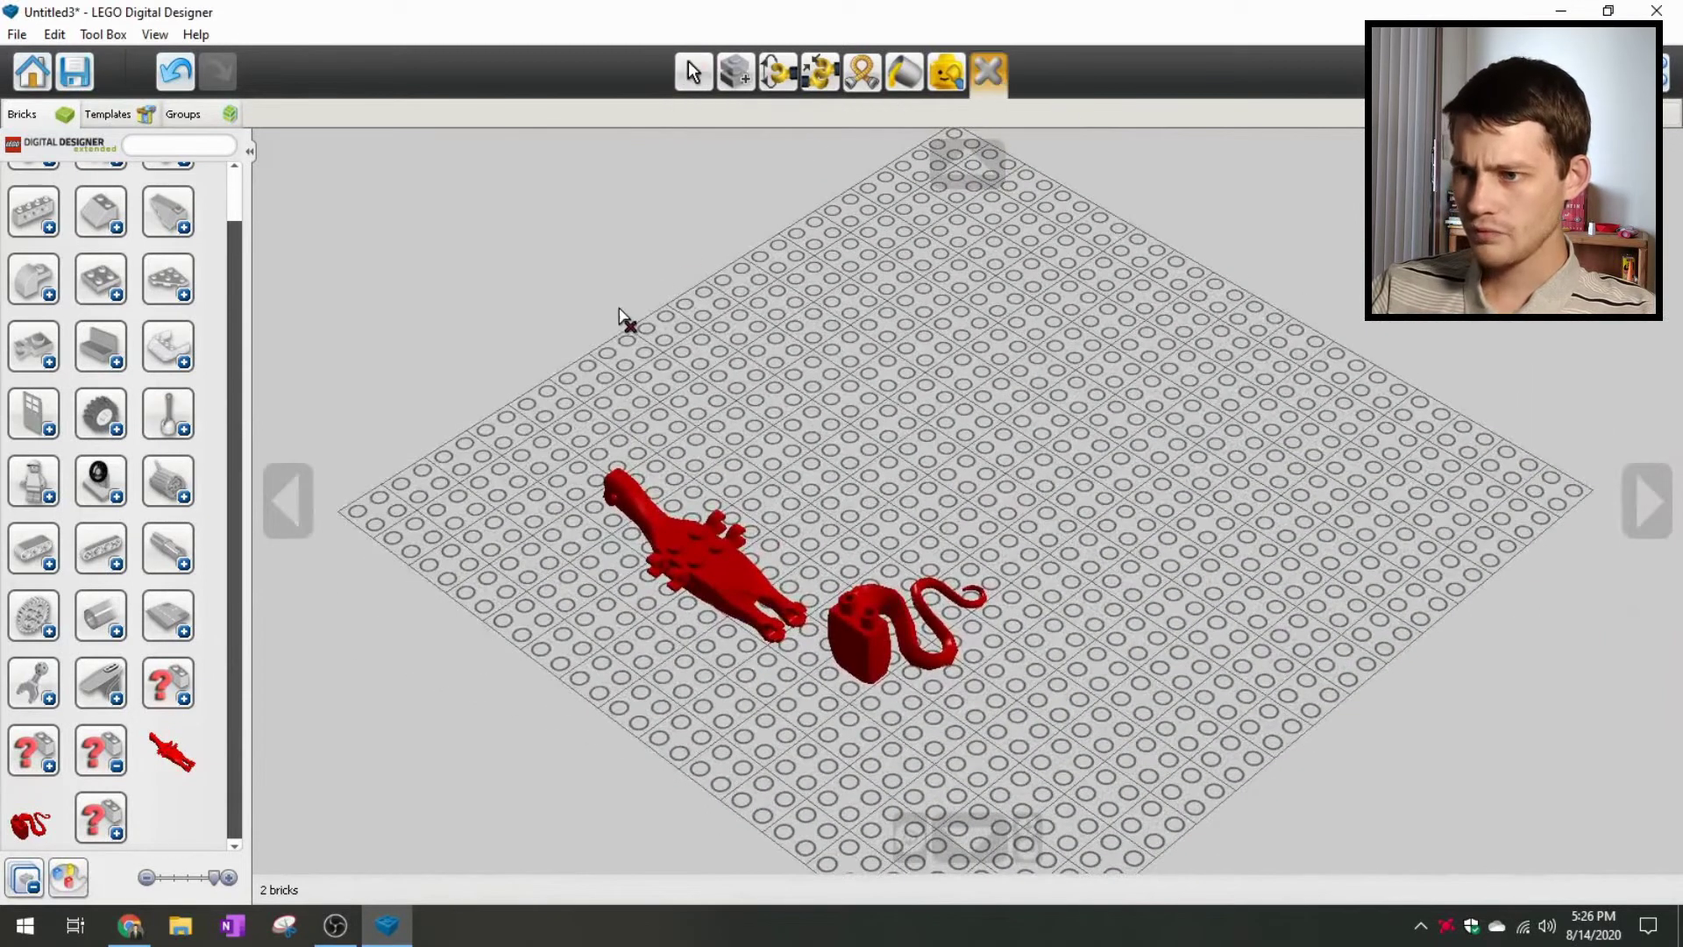
click(701, 561)
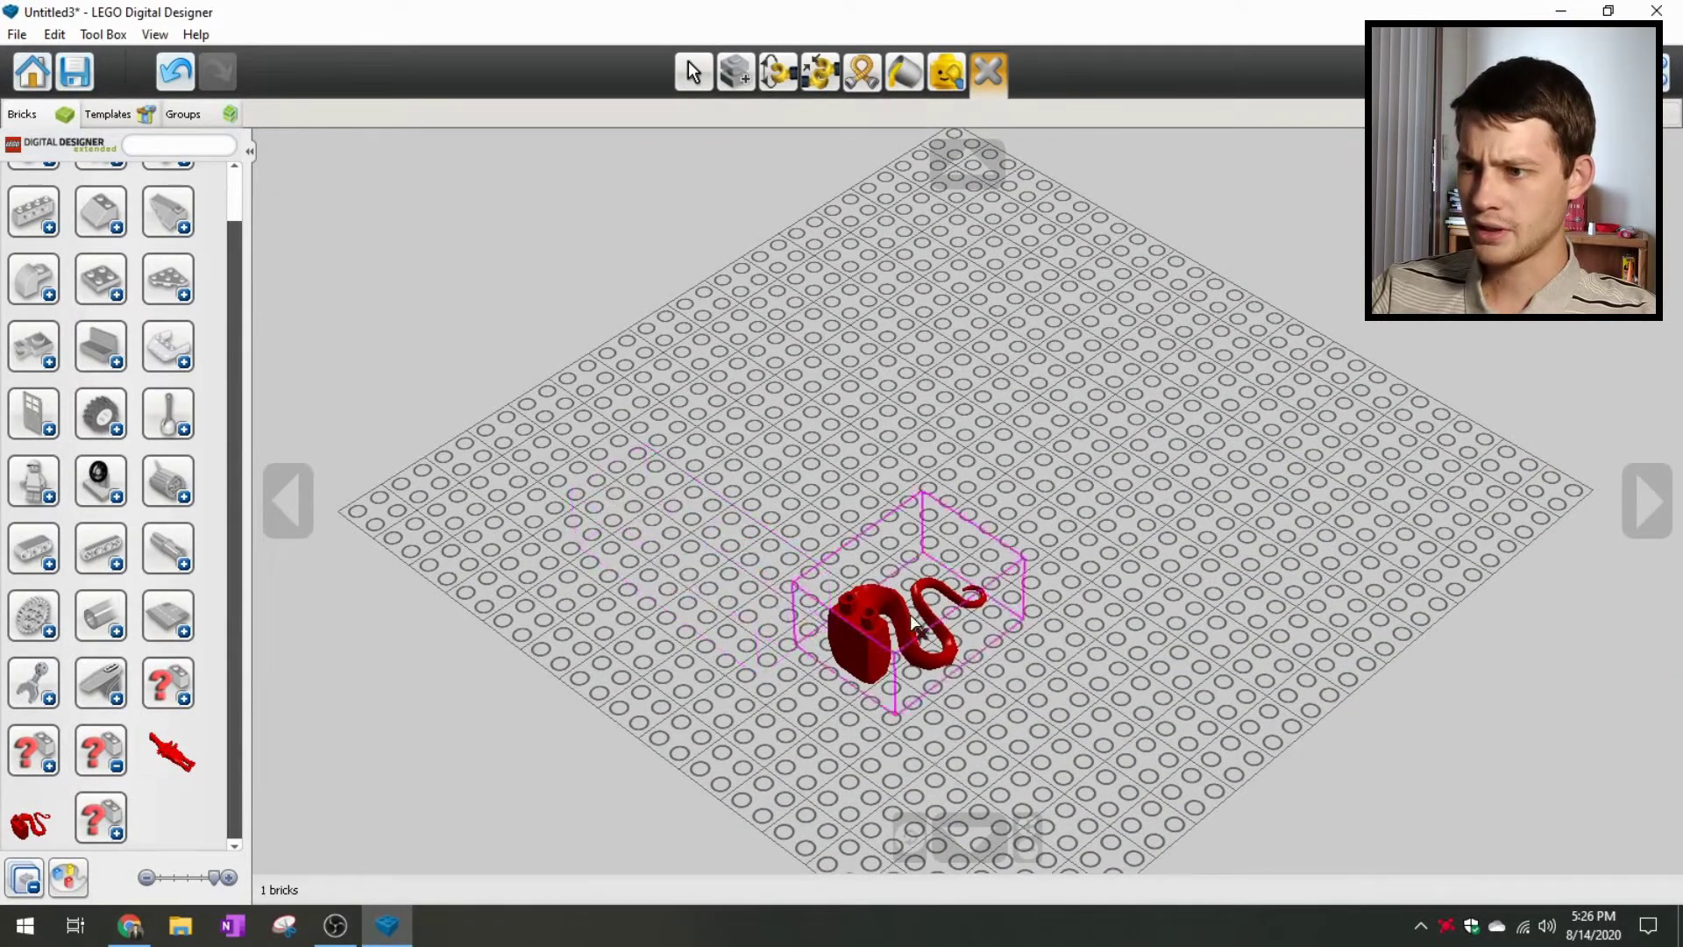
click(885, 614)
click(692, 72)
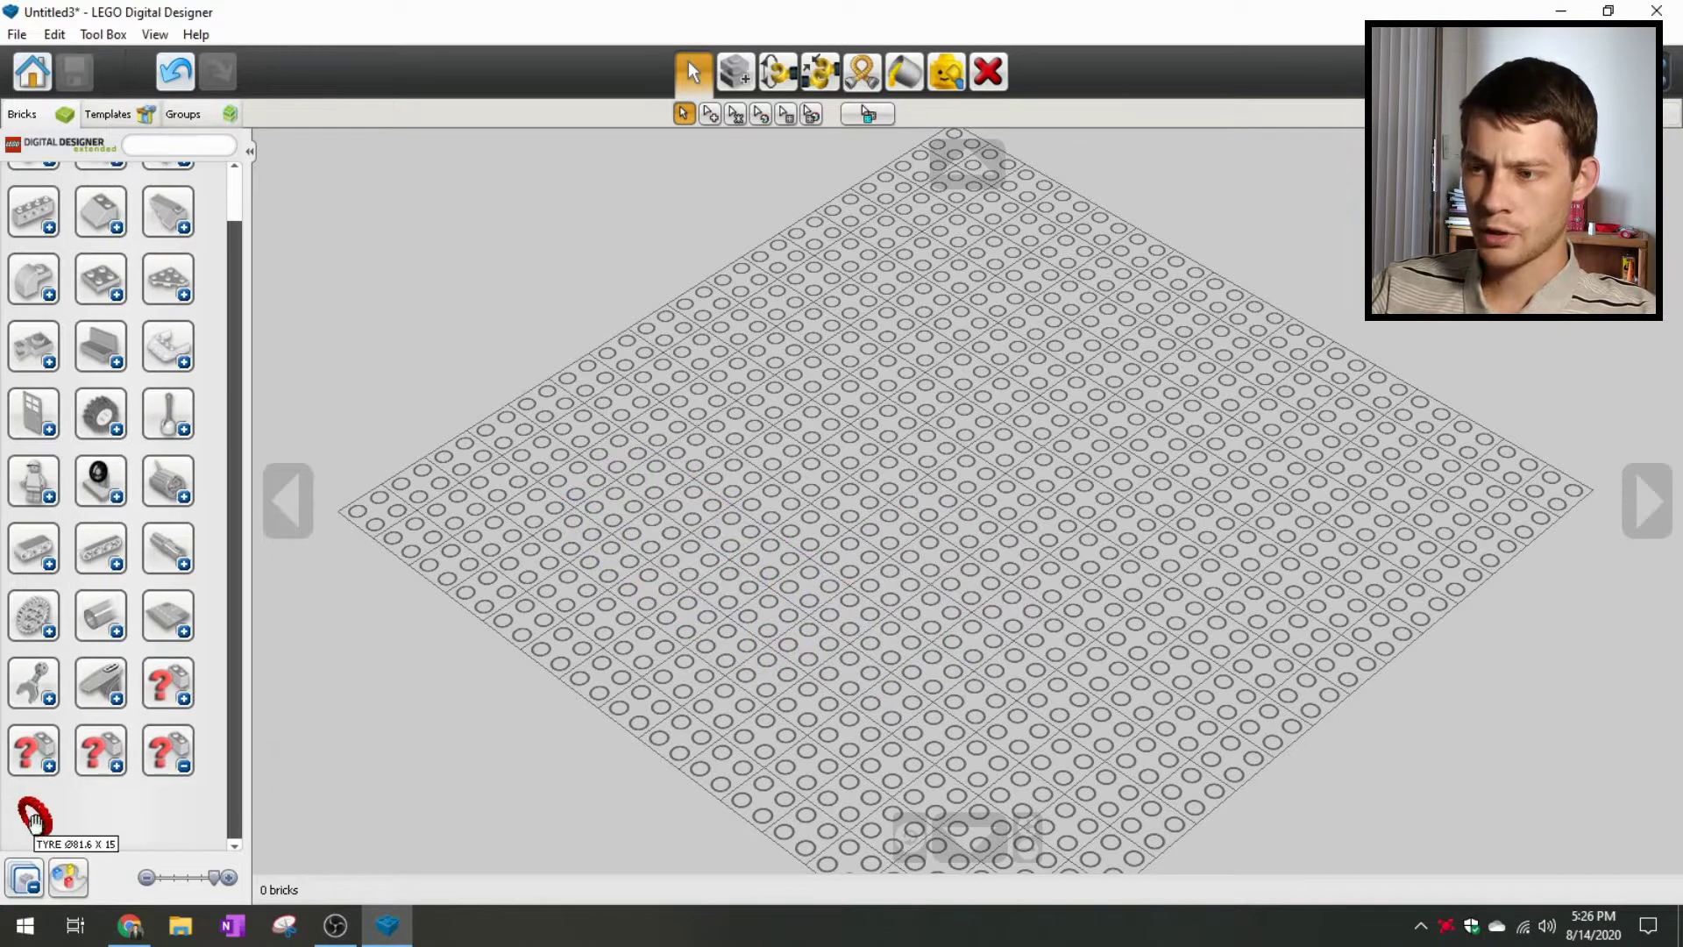
Step: Preview the red Tyre Ø81.6 X 15 over the baseplate and discard it without placing it
click(35, 823)
right_drag(844, 556, 934, 575)
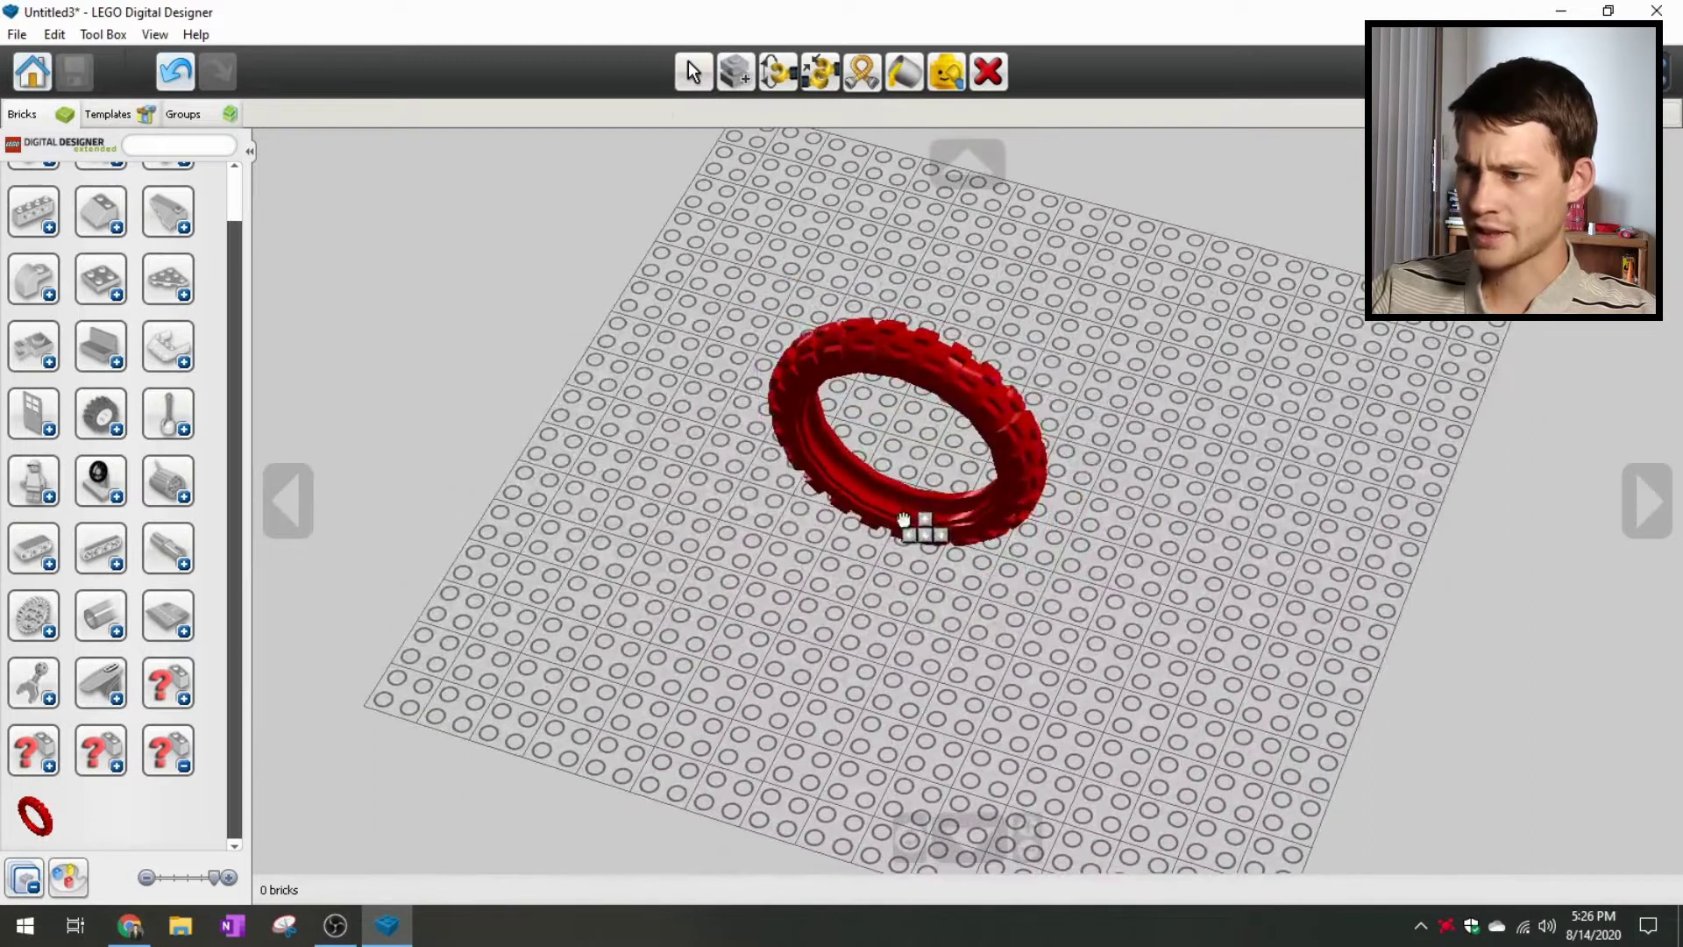
click(987, 72)
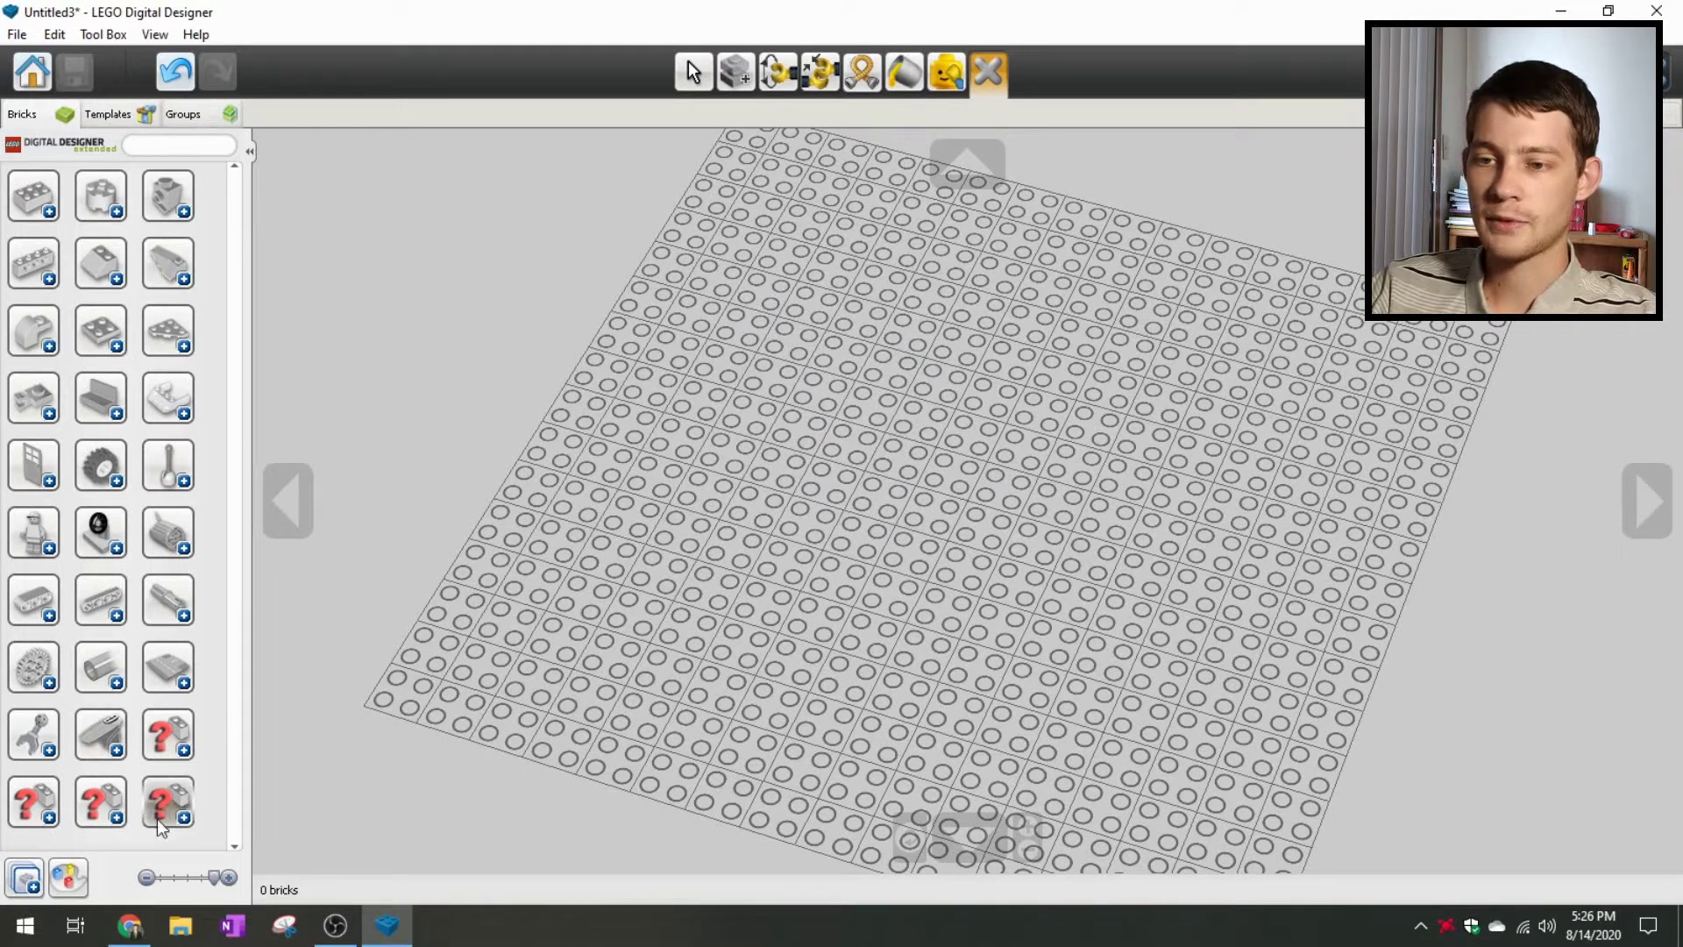
Step: Recheck the third question-mark category with the animal body, close it and return to the selection tool
click(109, 797)
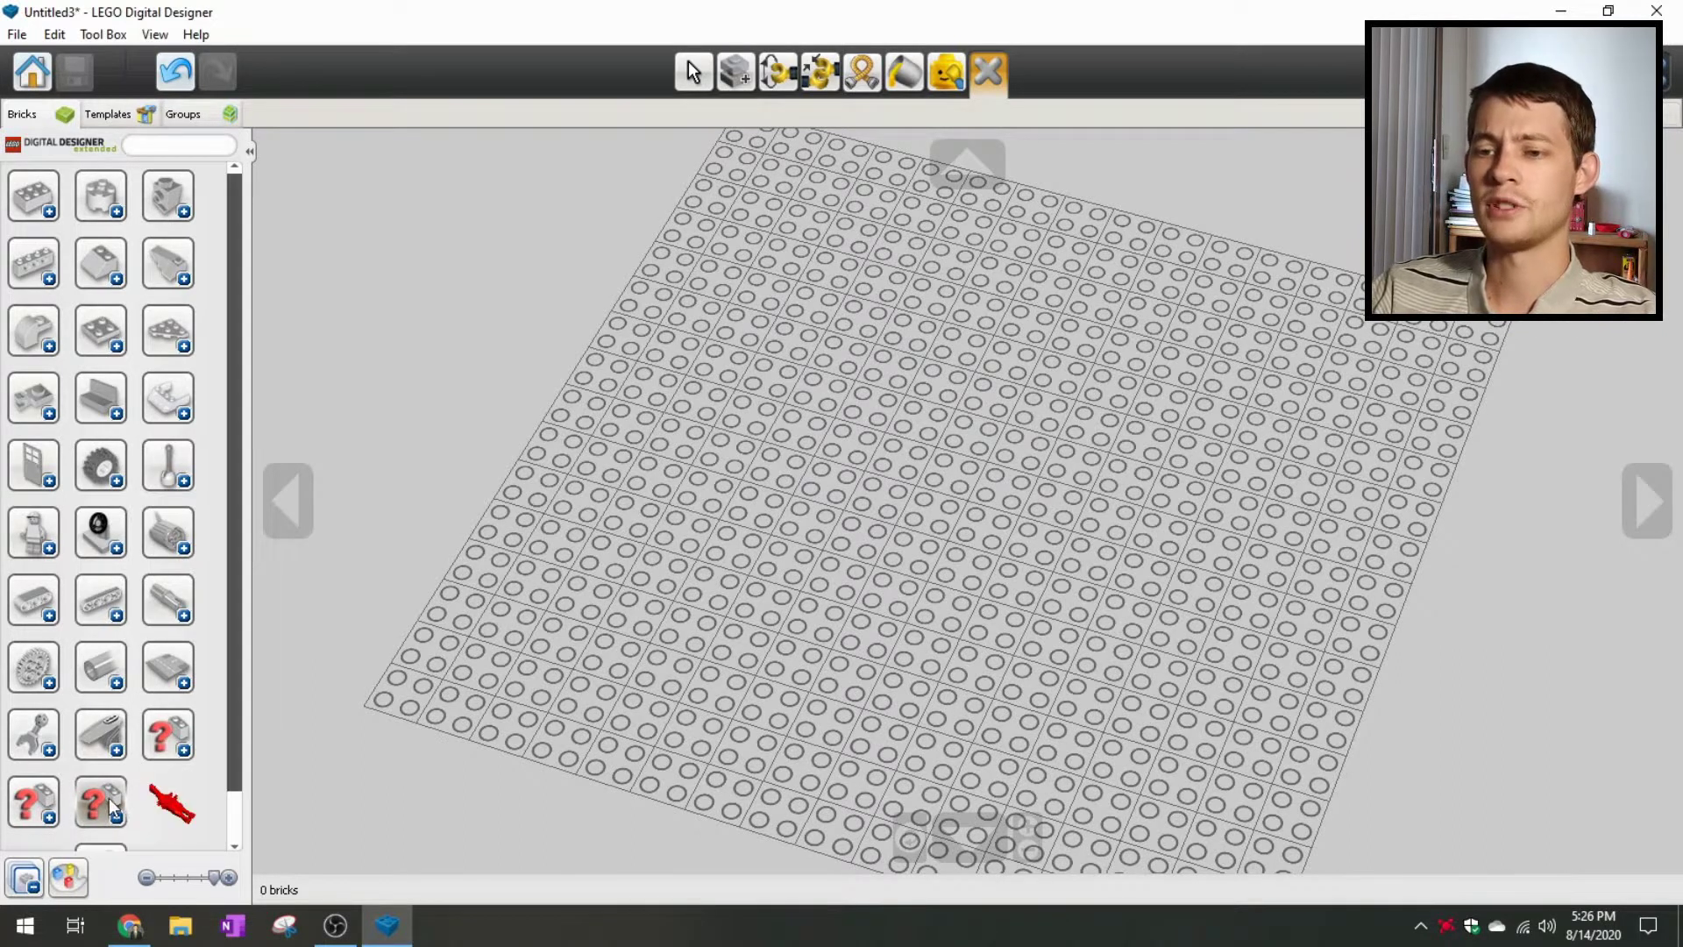
click(103, 759)
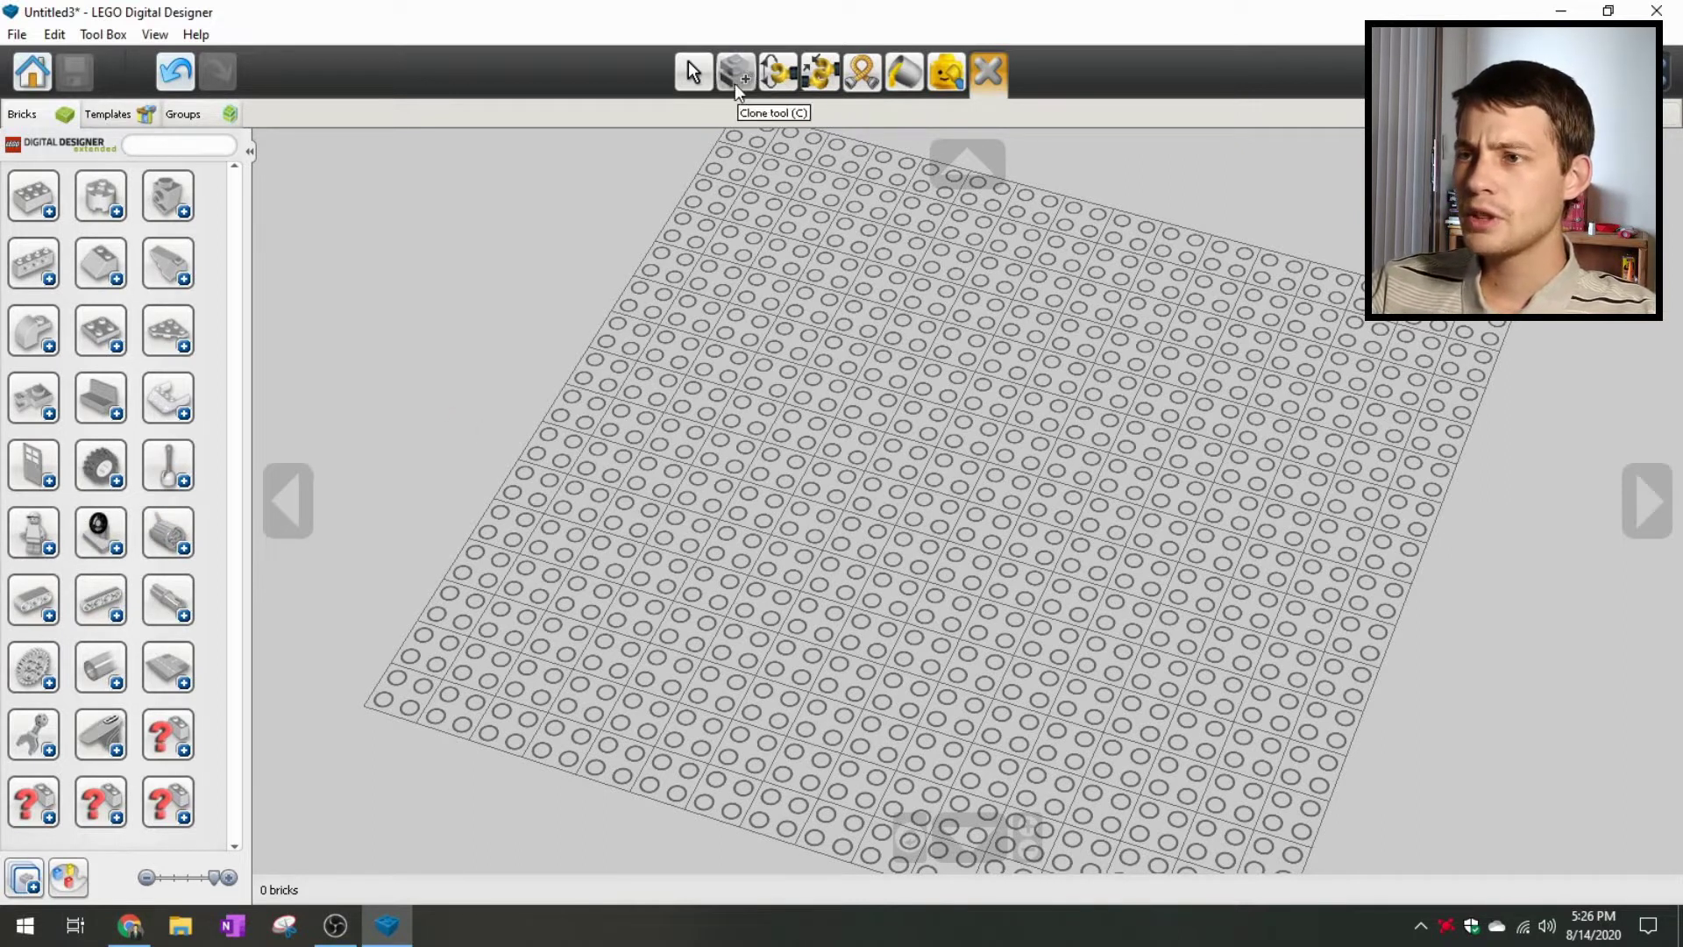
click(697, 77)
scroll(938, 501, up, 3)
scroll(976, 485, down, 5)
mouse_move(976, 485)
right_down()
mouse_move(811, 540)
mouse_move(950, 568)
mouse_move(980, 518)
right_up()
scroll(996, 508, up, 2)
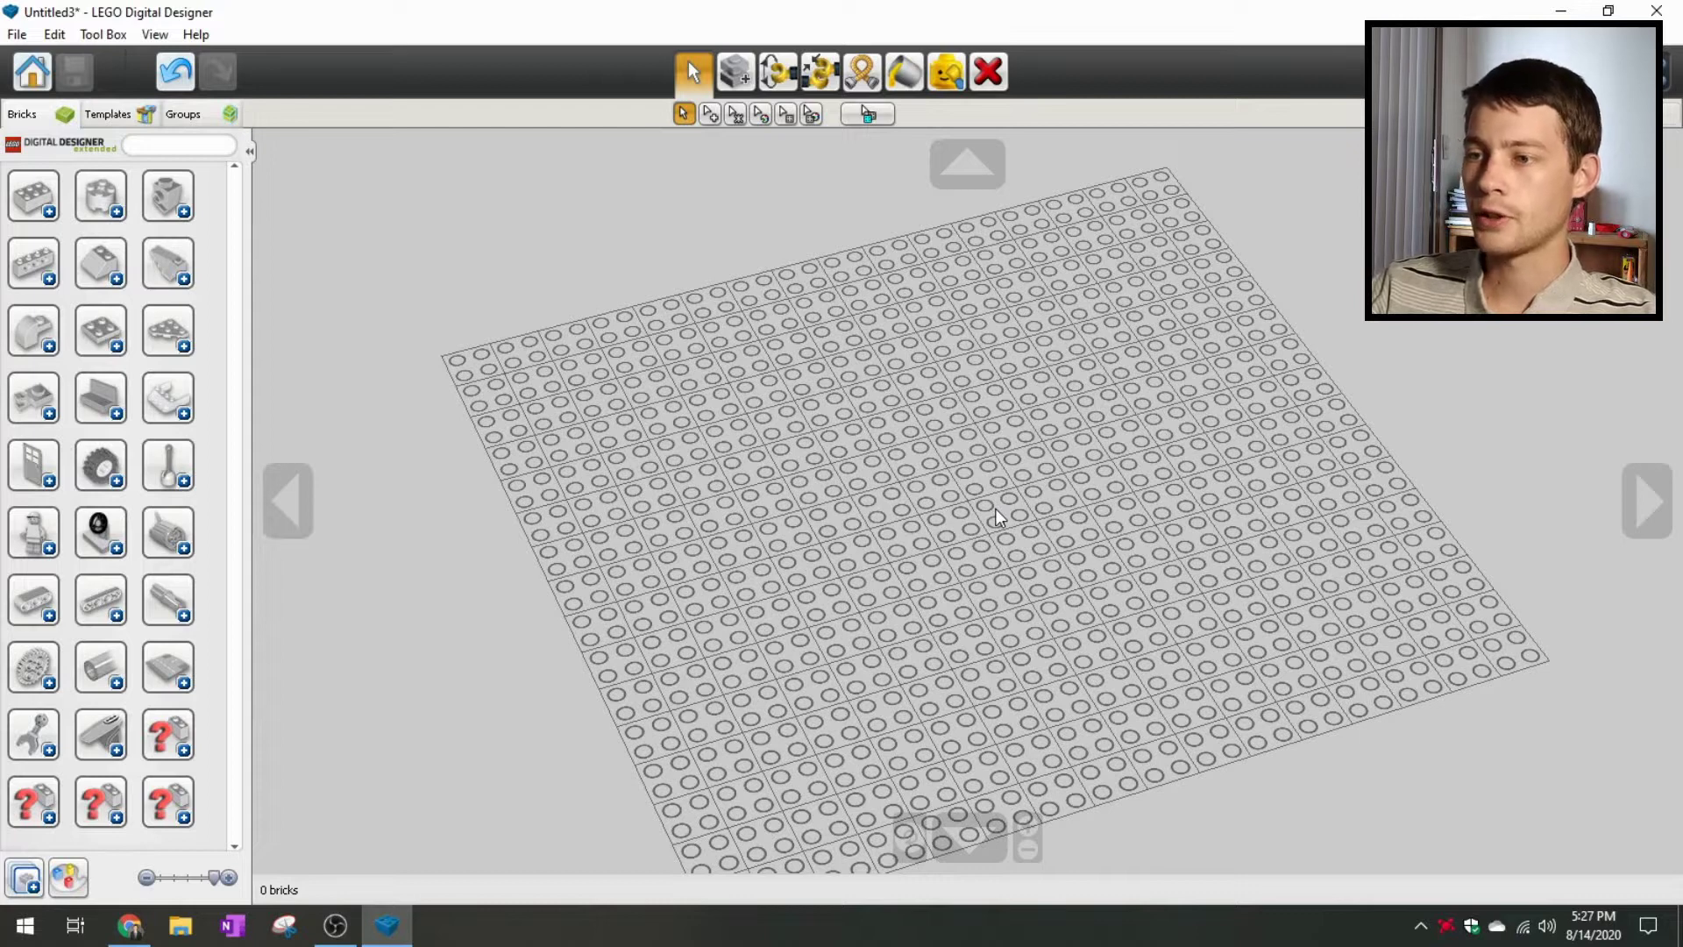
Step: Filter the brick palette to the solid black colour
right_drag(971, 512, 799, 545)
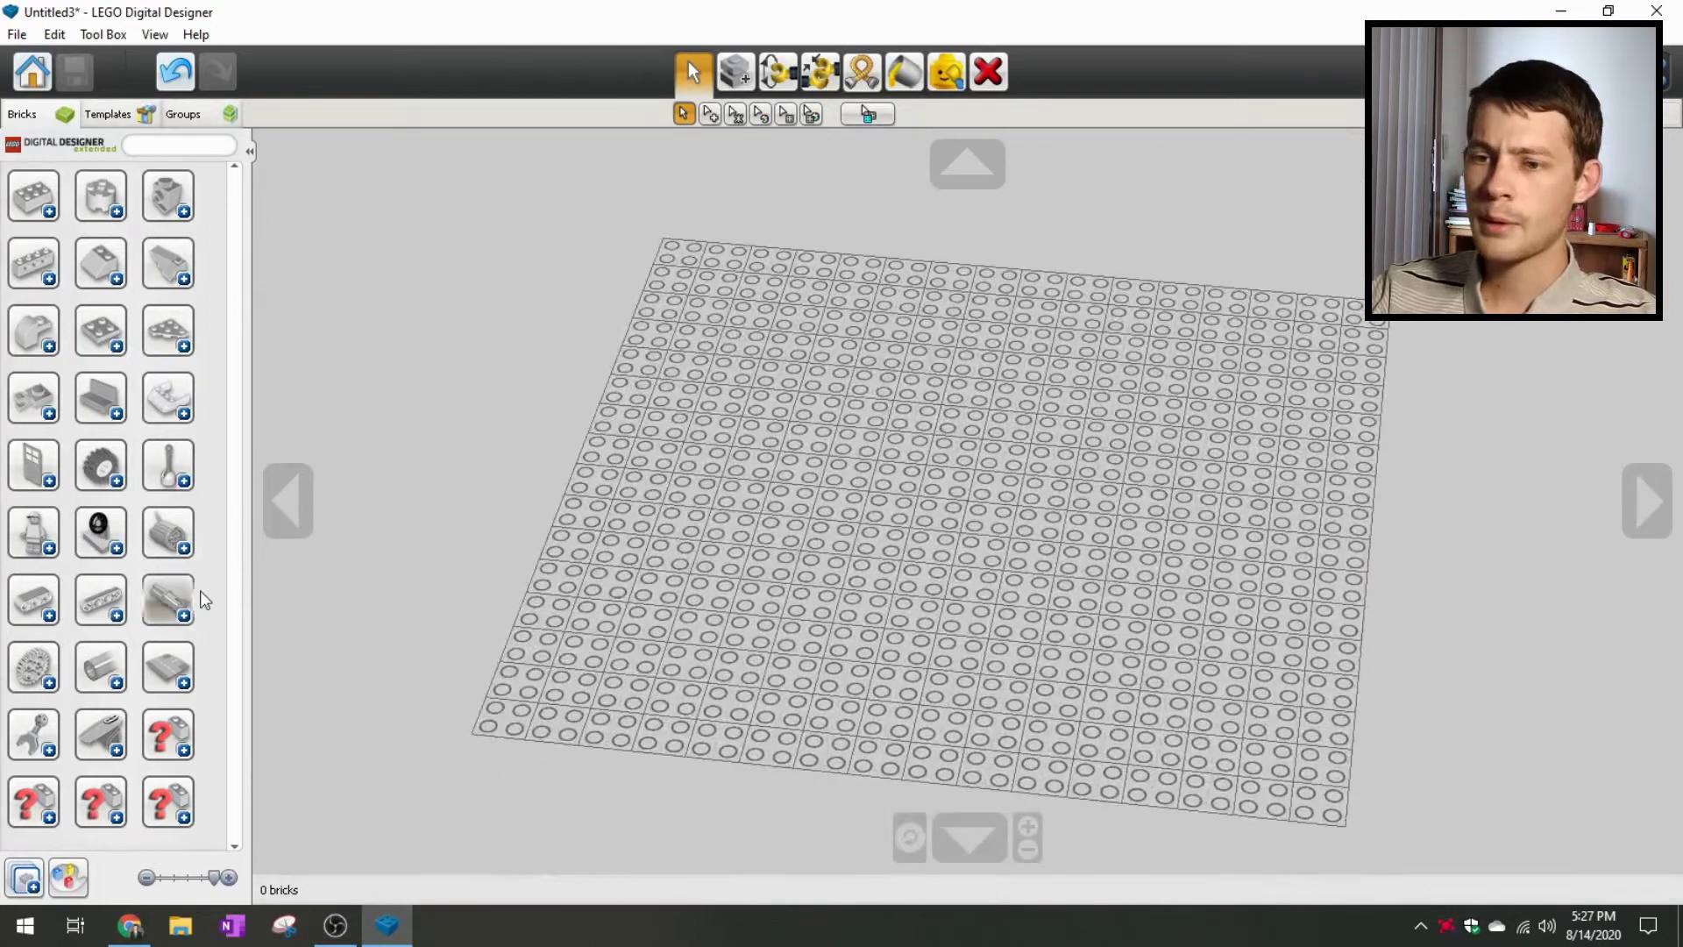
click(69, 877)
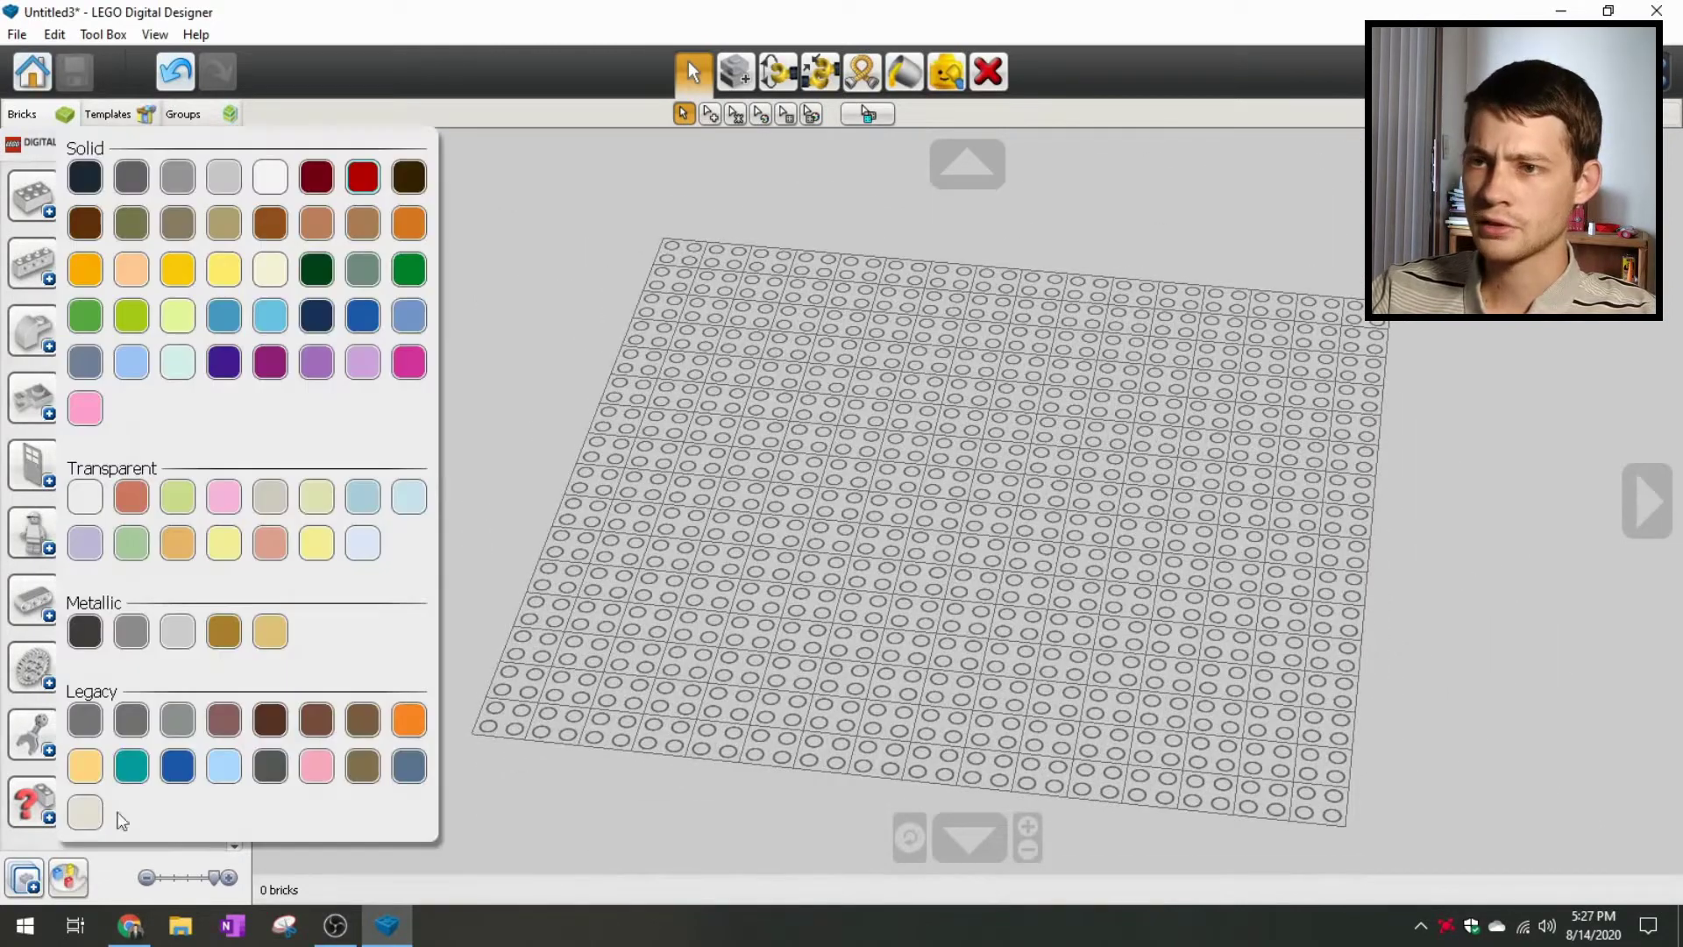
click(85, 176)
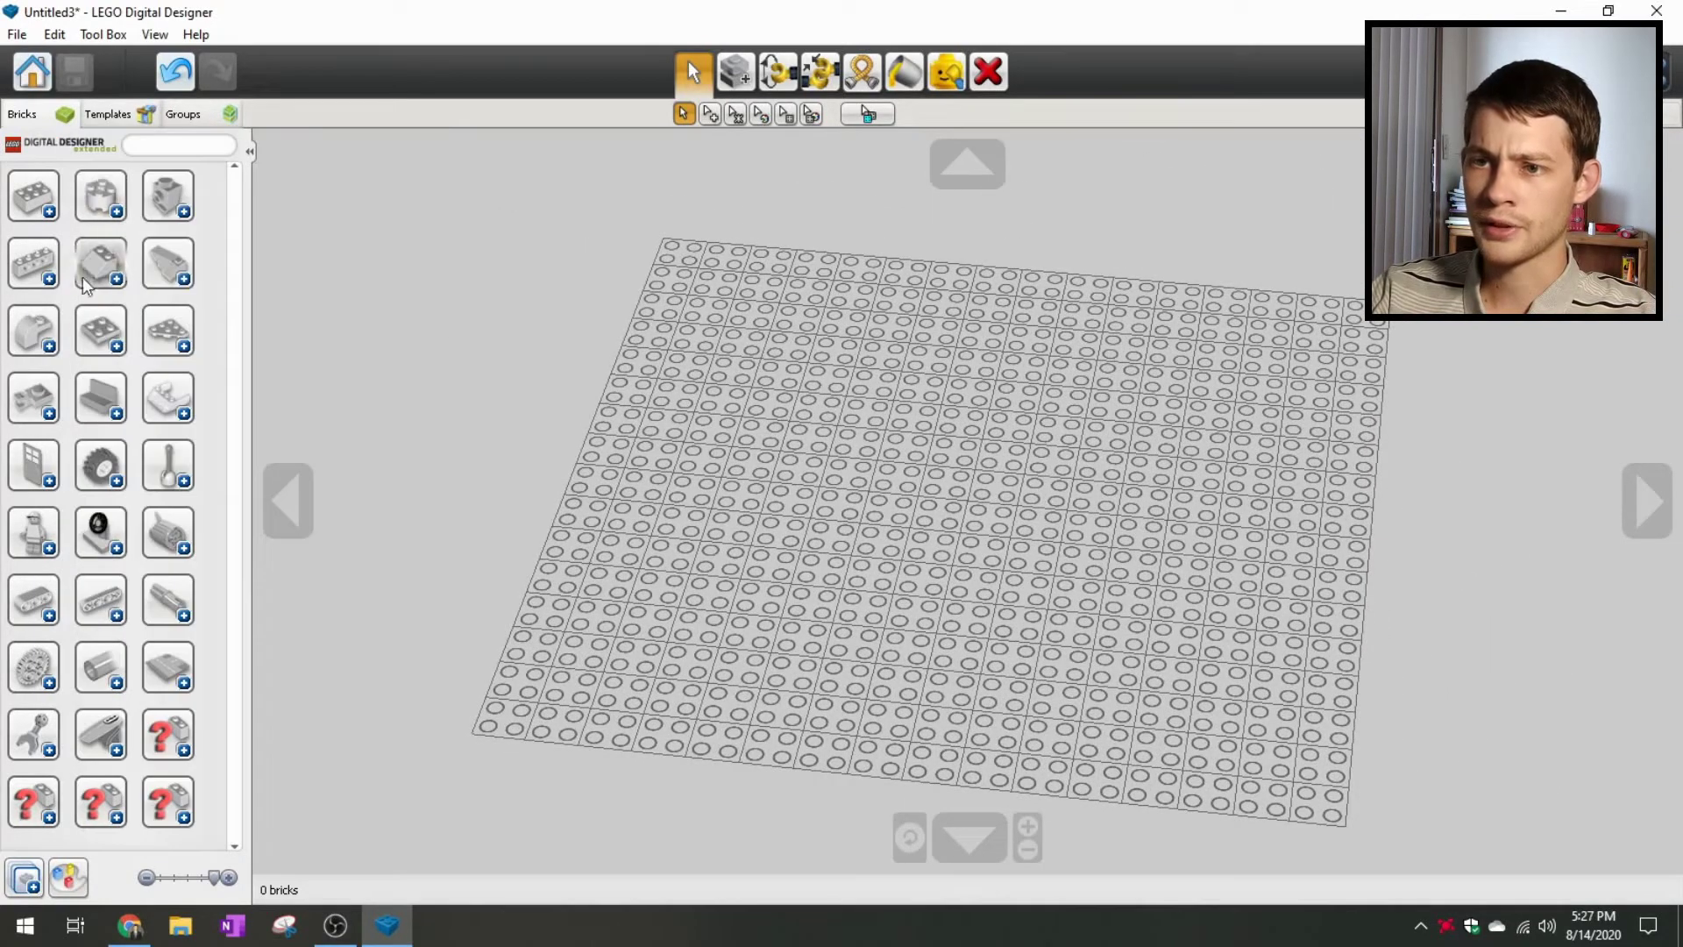
Step: Look through the black parts in the miscellaneous category for pieces suited to a vehicle
click(116, 543)
scroll(118, 548, down, 5)
scroll(123, 547, down, 6)
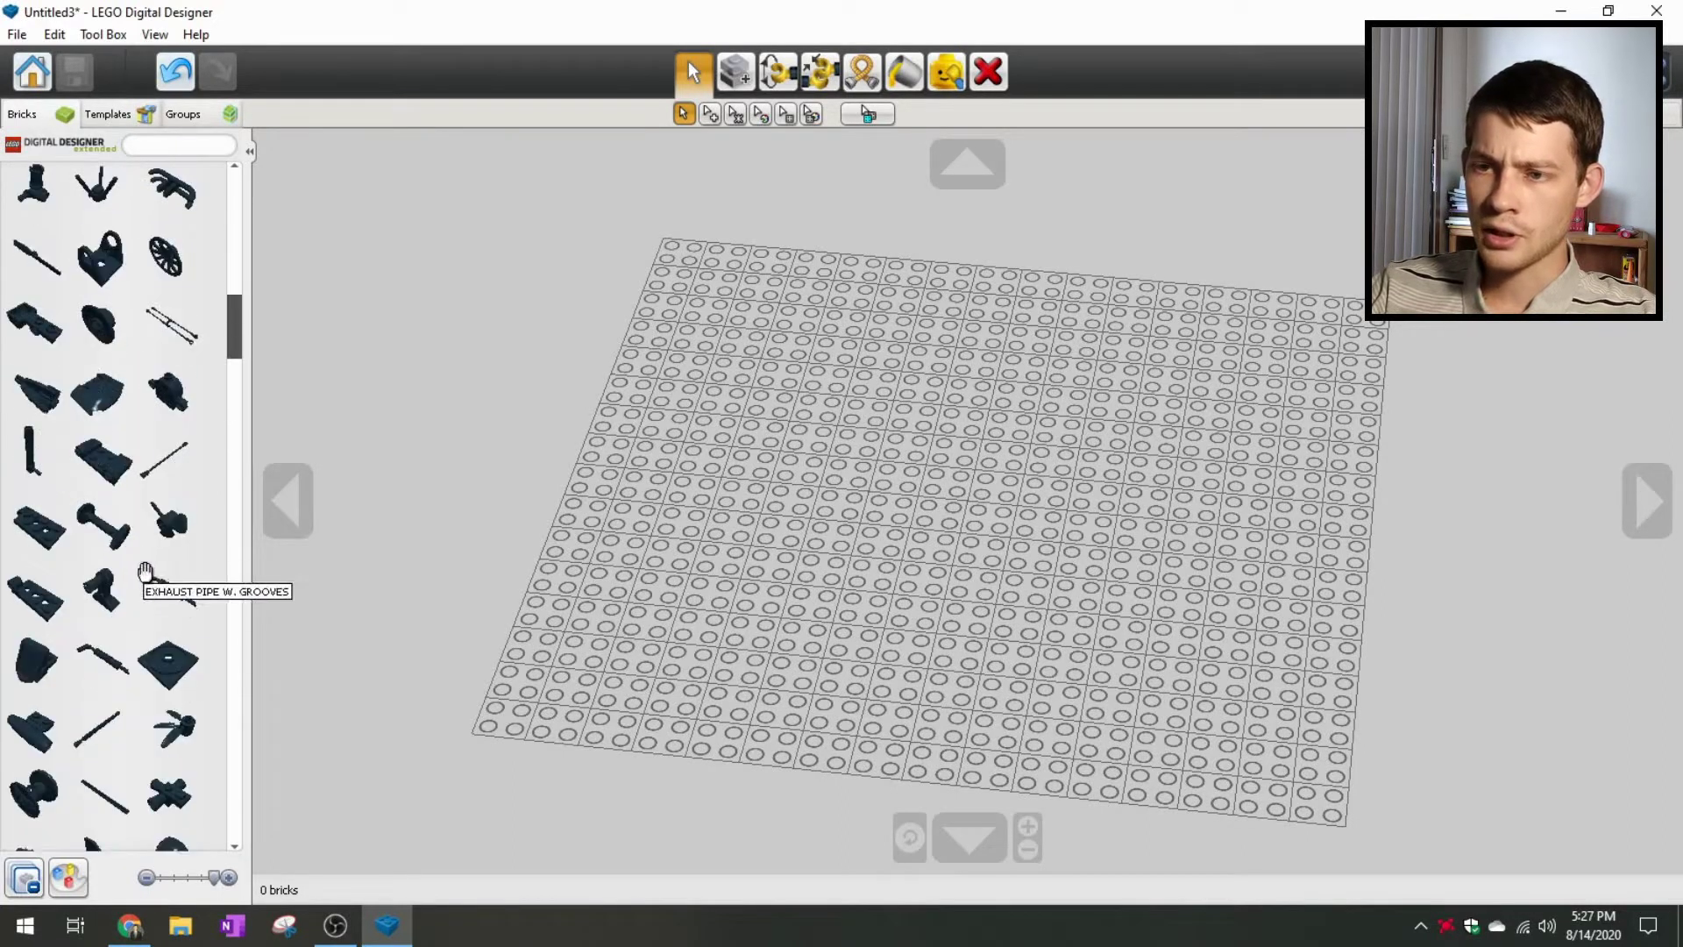
scroll(139, 575, down, 6)
scroll(143, 589, down, 6)
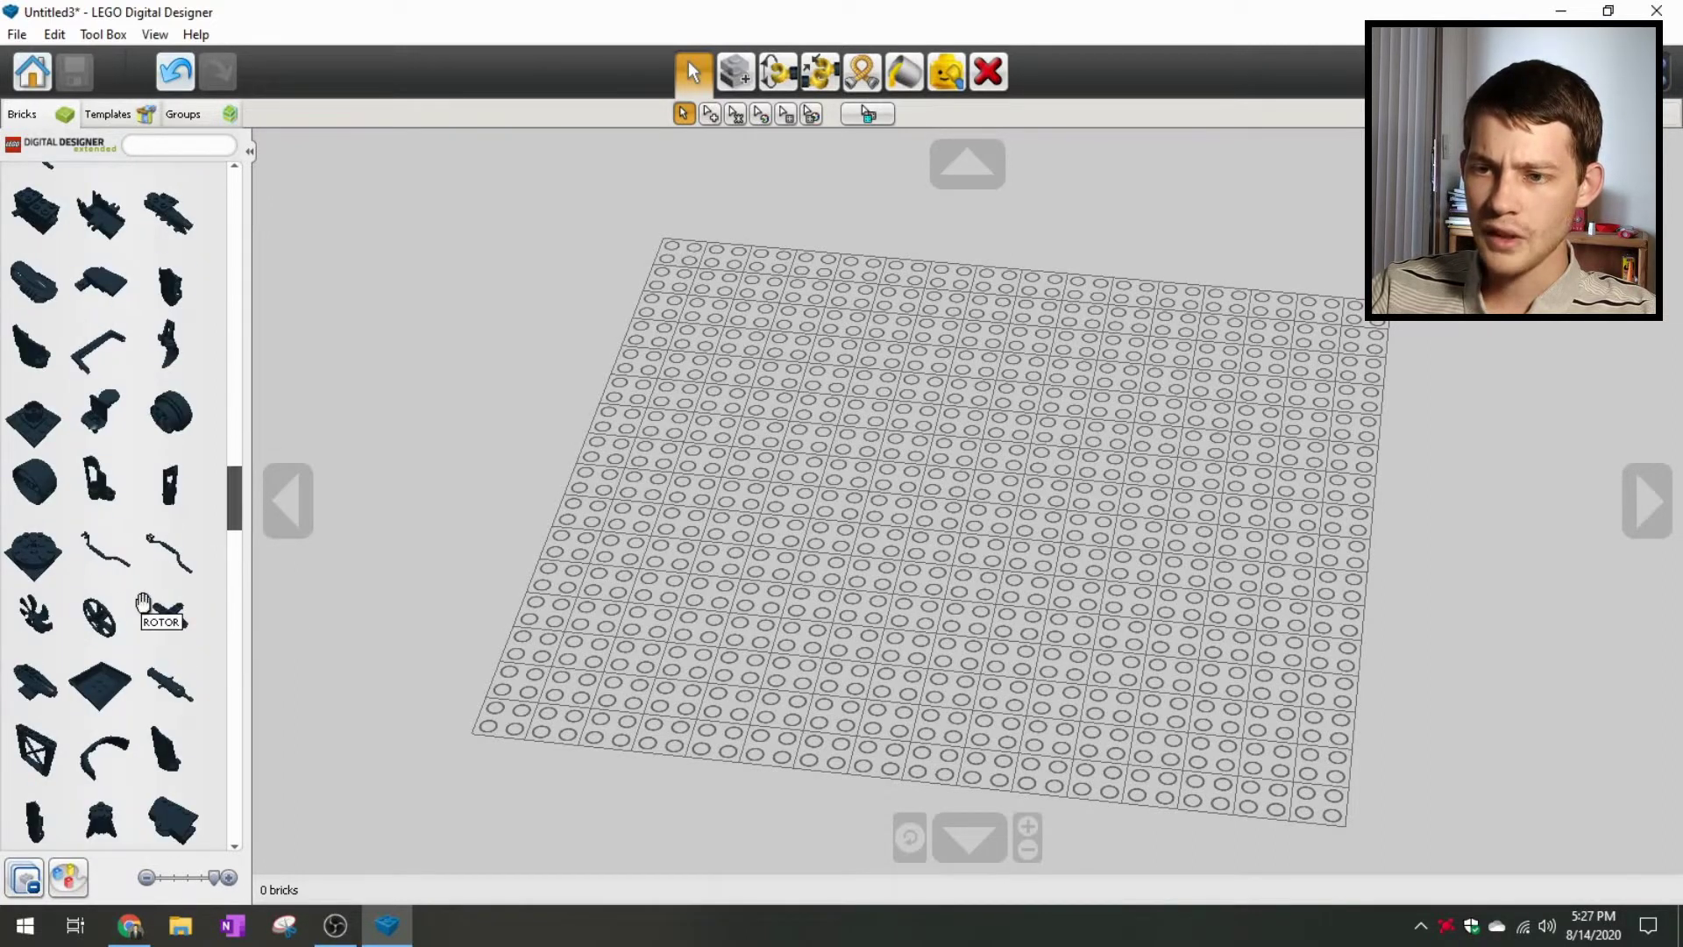
scroll(149, 613, down, 6)
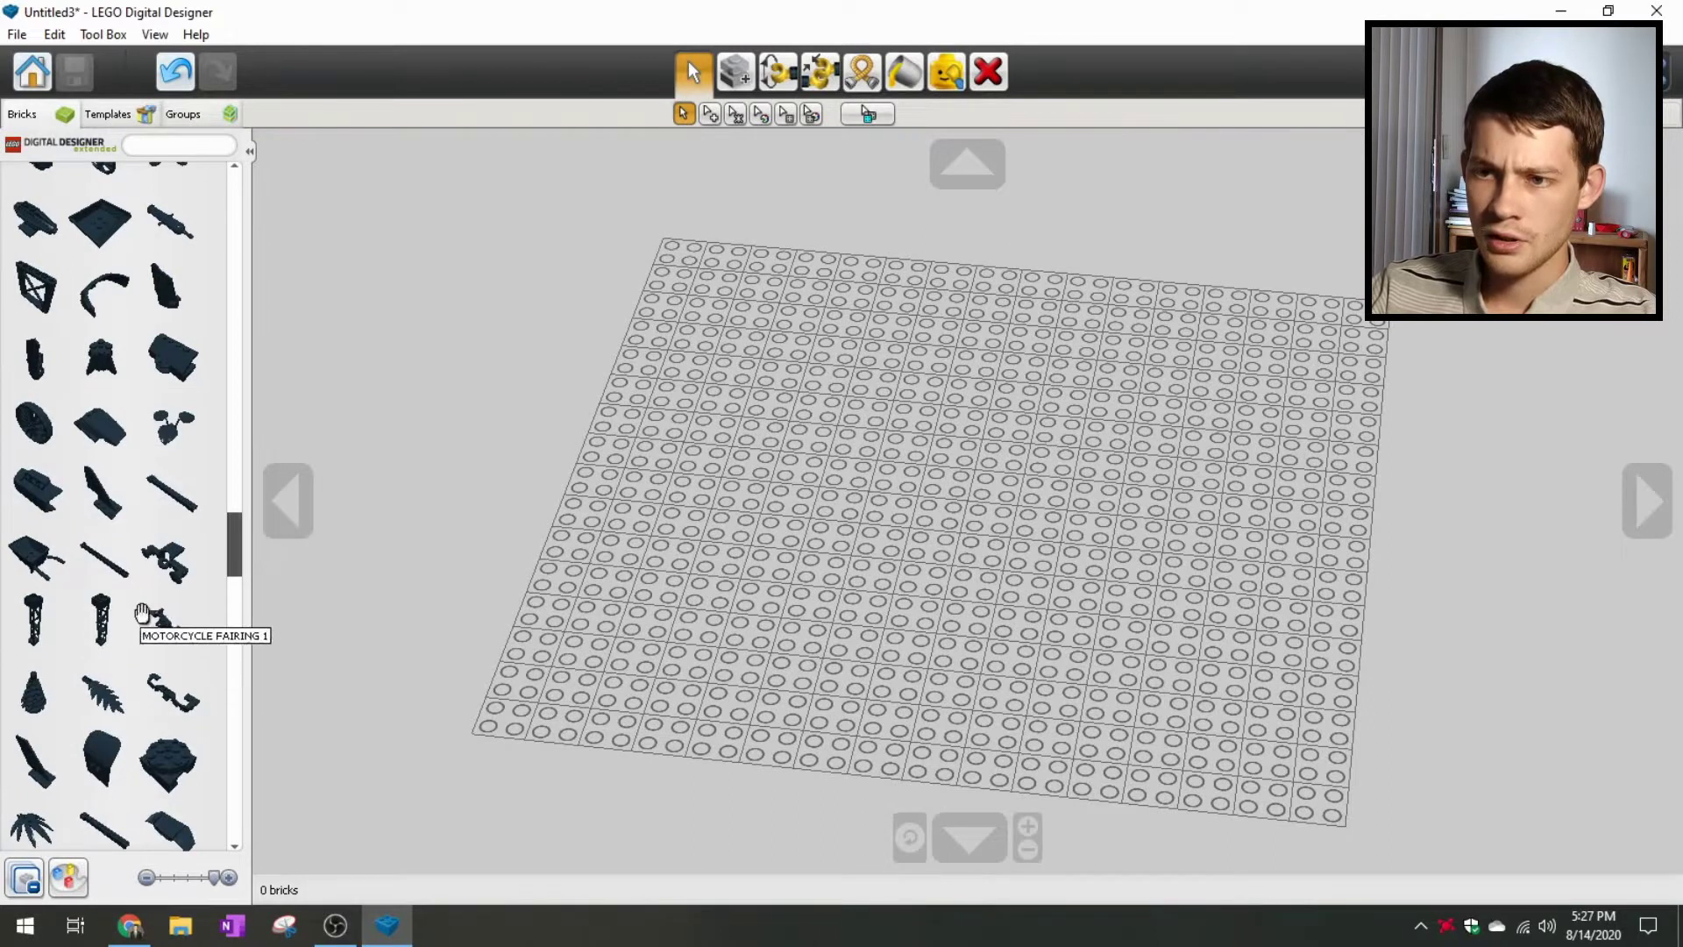
scroll(140, 589, down, 6)
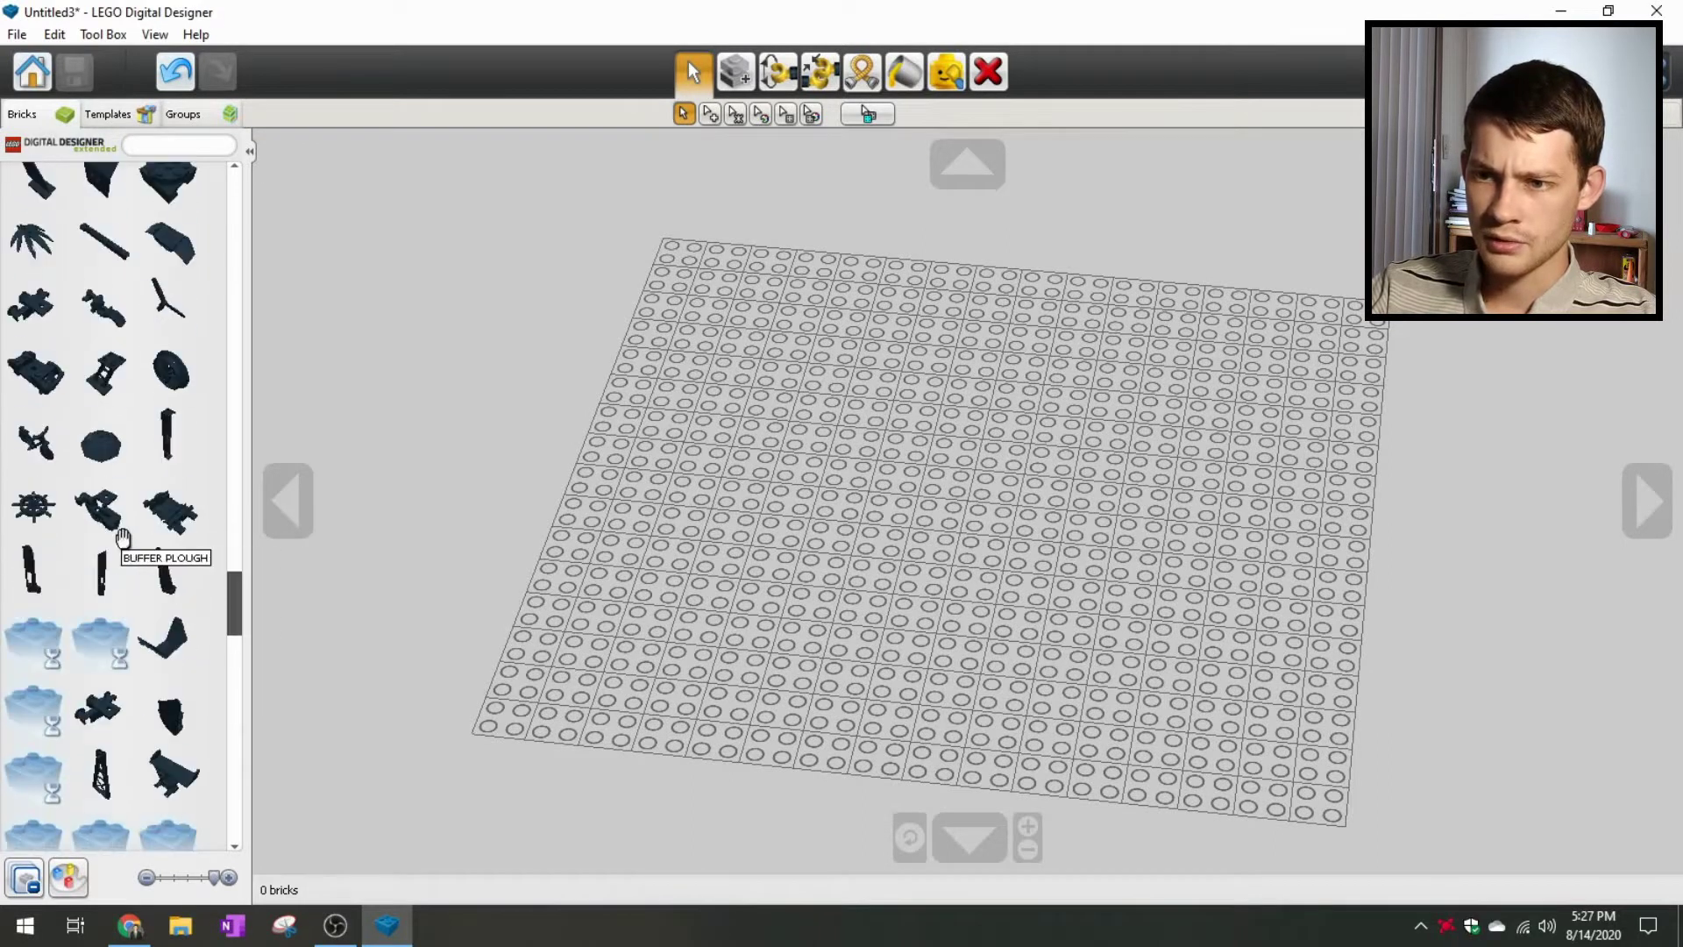
scroll(153, 604, down, 8)
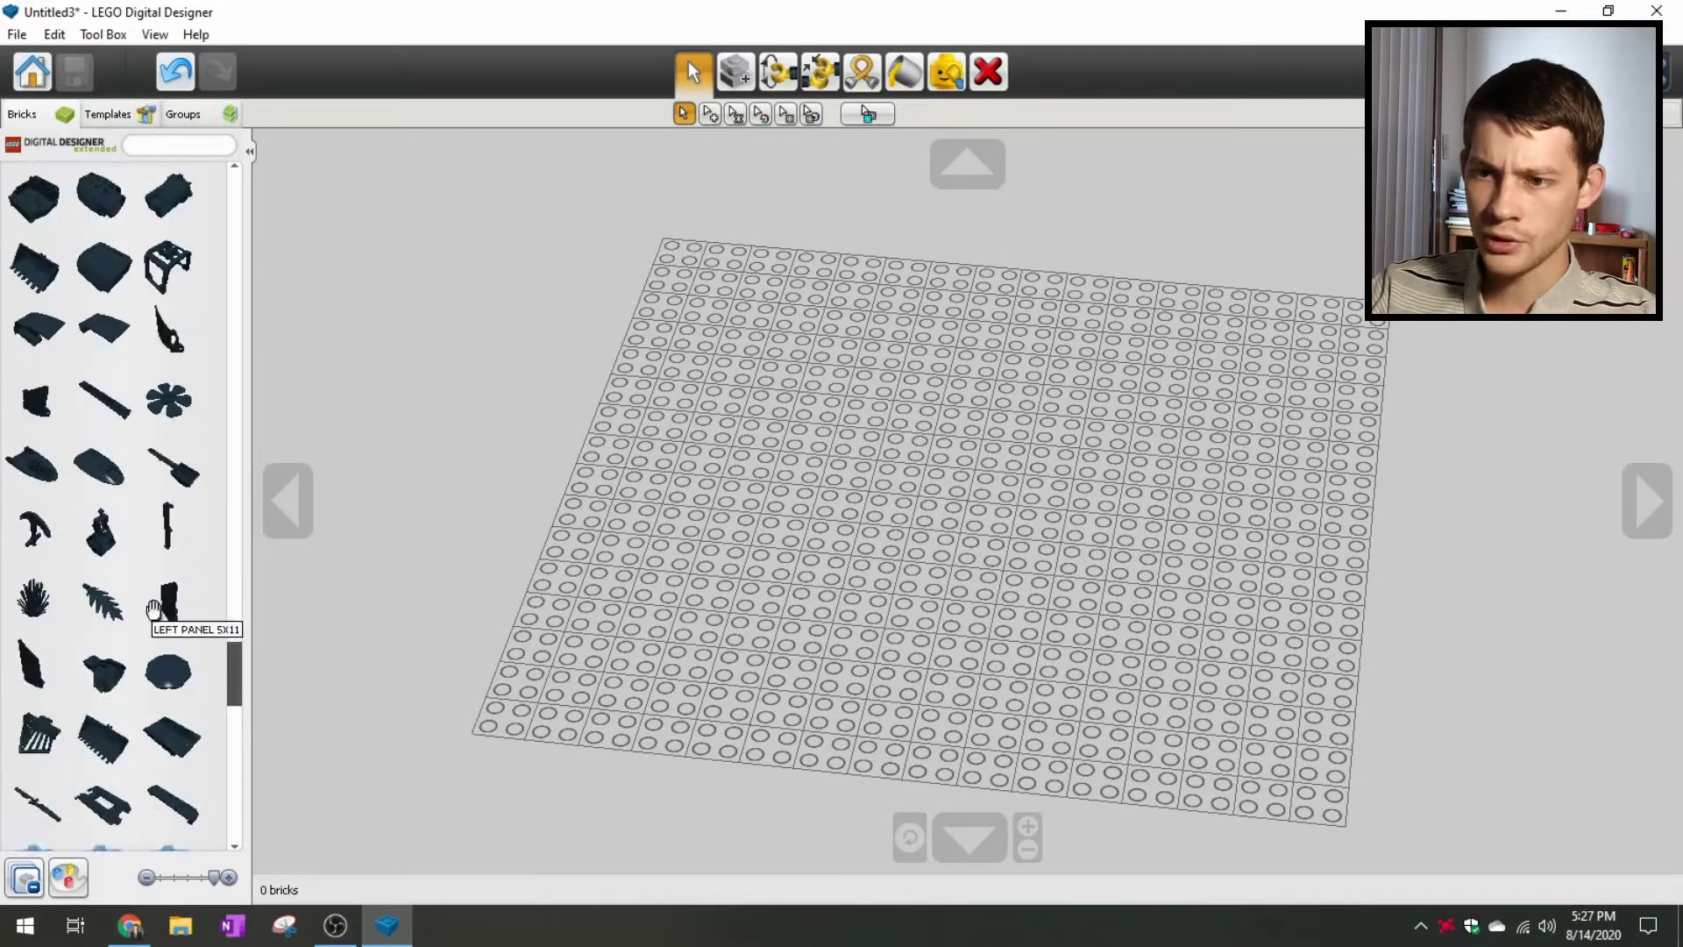
scroll(148, 624, down, 3)
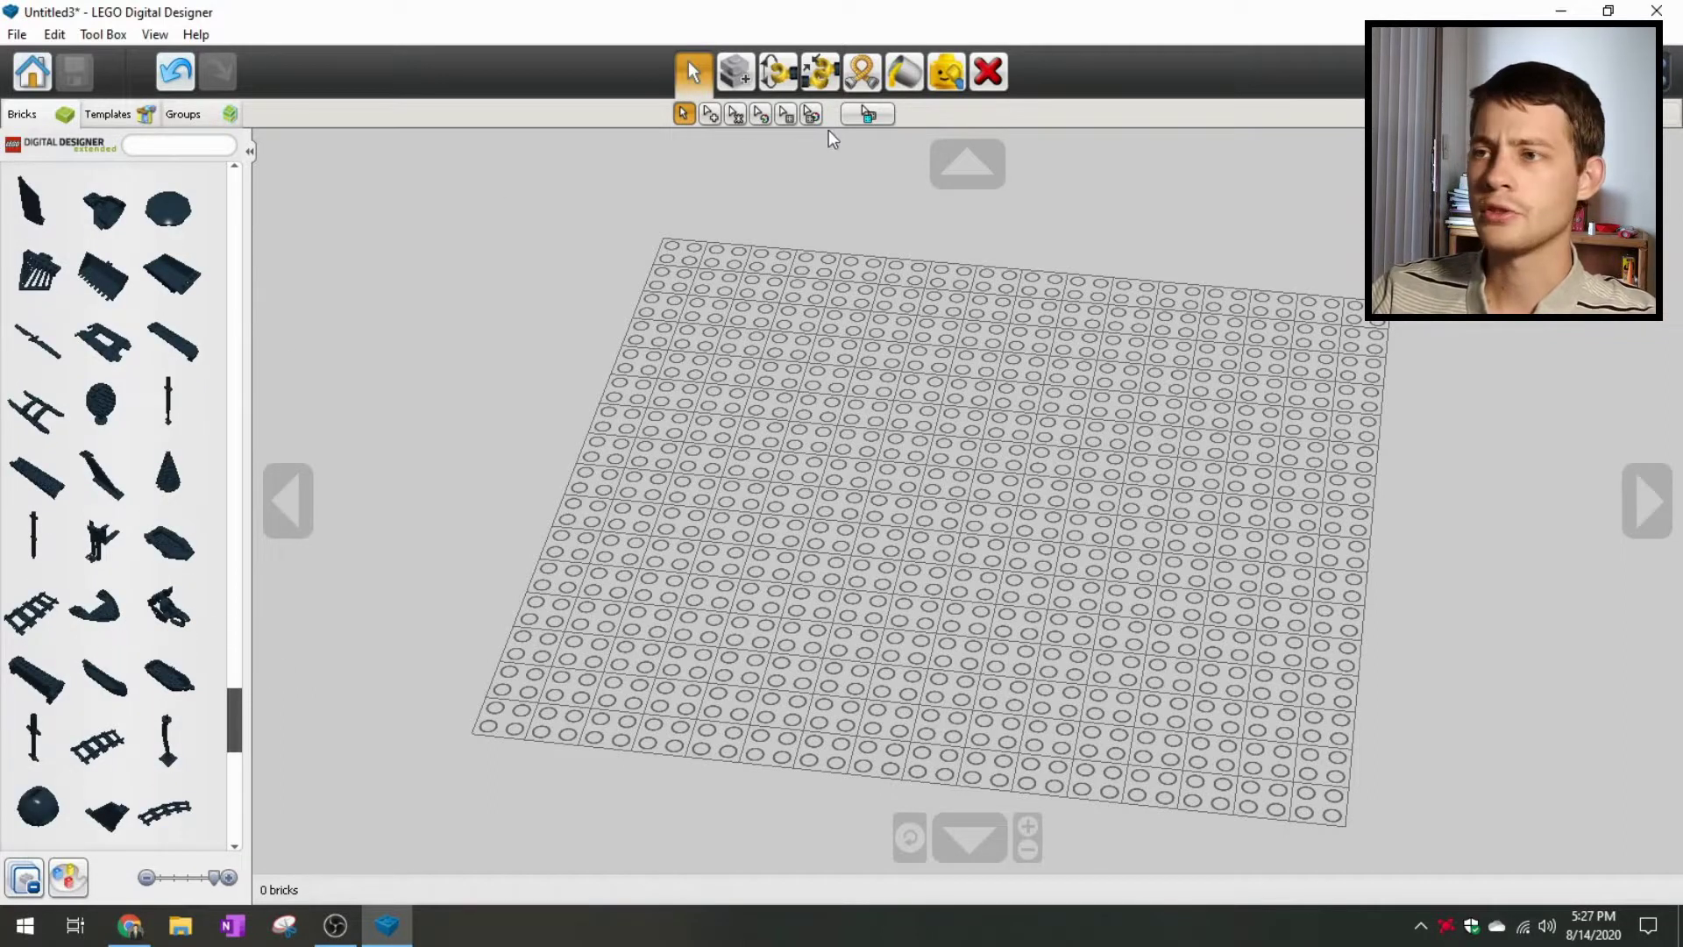
scroll(154, 681, down, 5)
scroll(143, 692, down, 2)
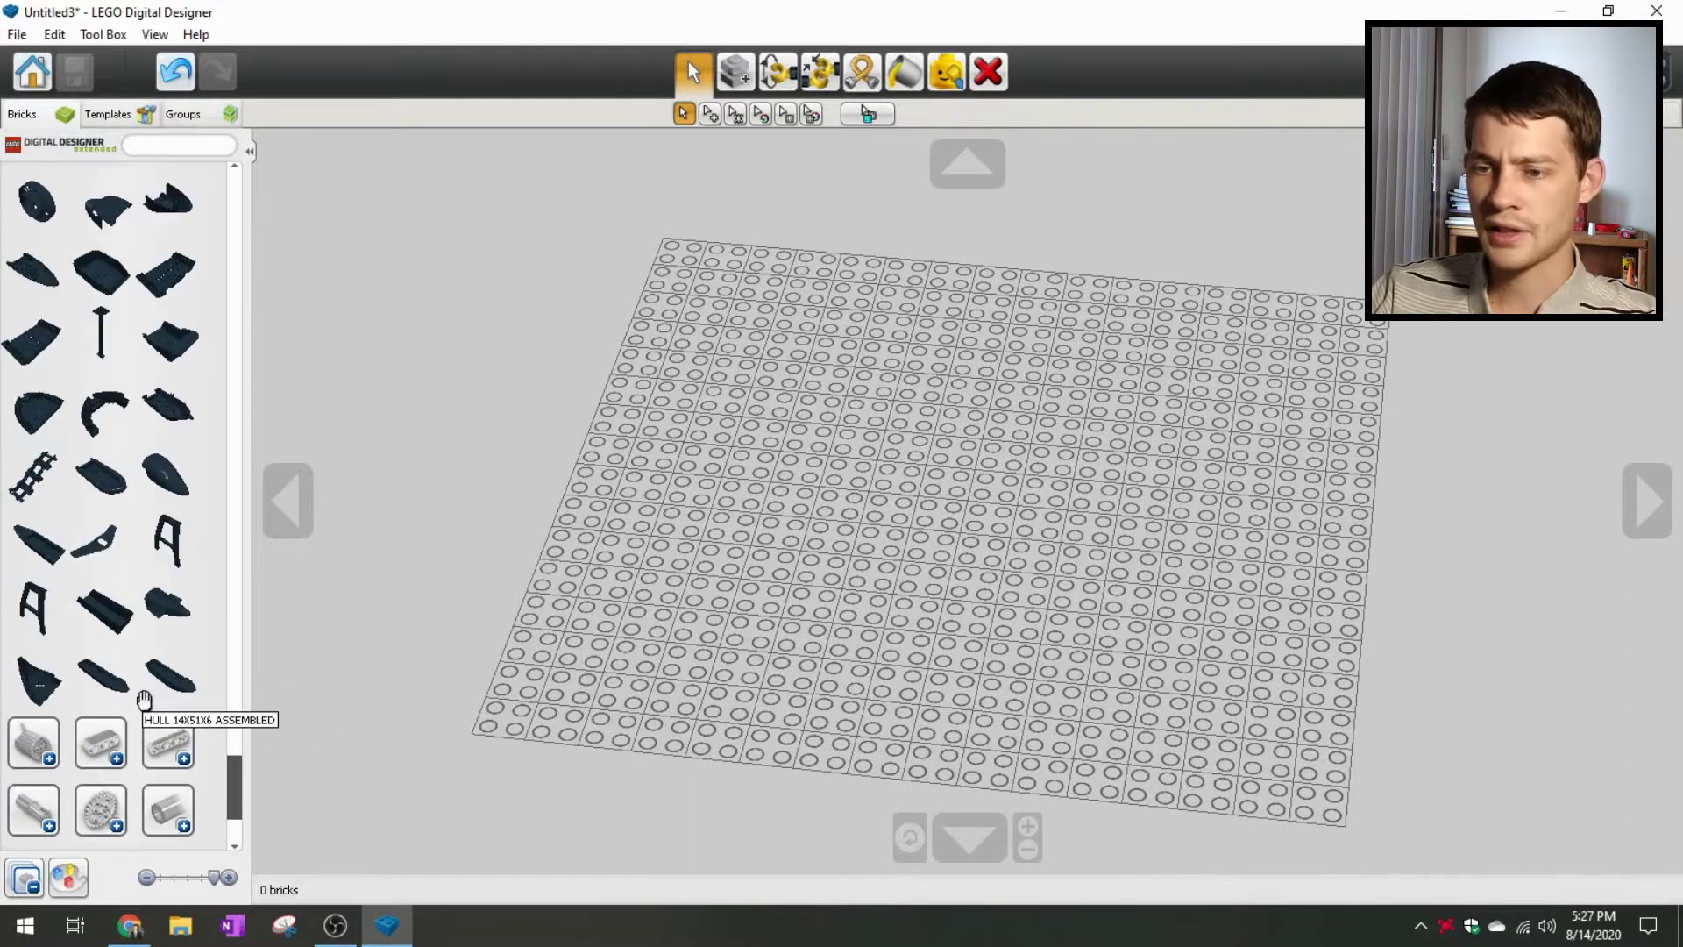
scroll(166, 256, up, 4)
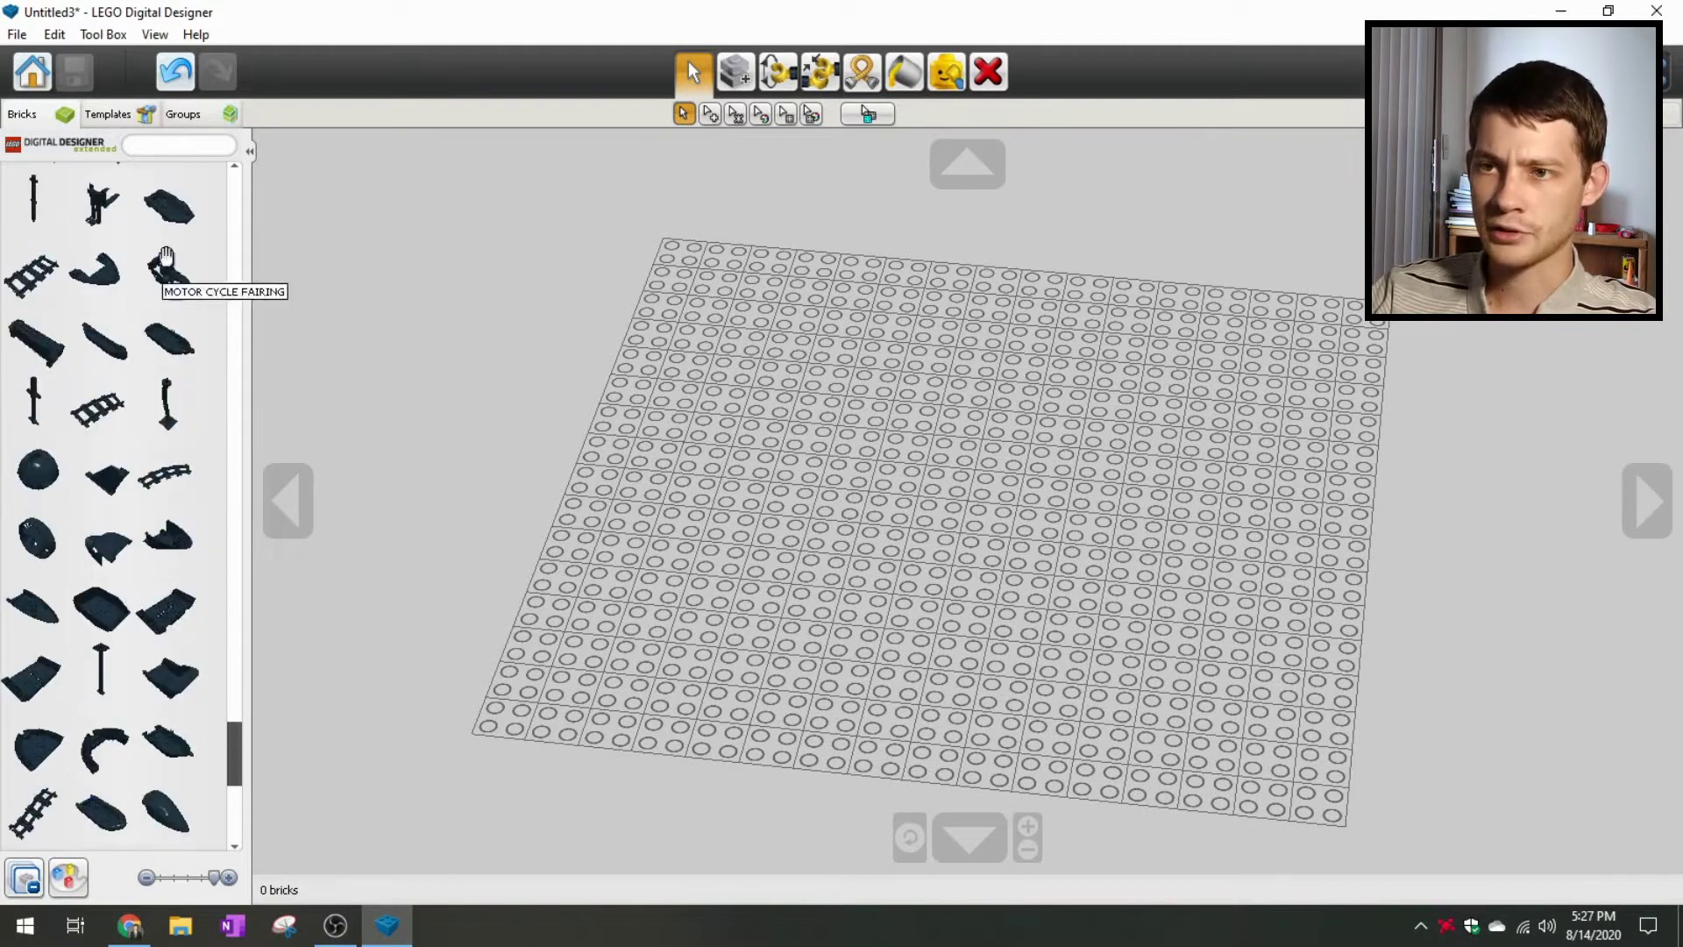
Step: Search the brick palette for "chassis", replacing the first search word "car"
click(163, 149)
text(car)
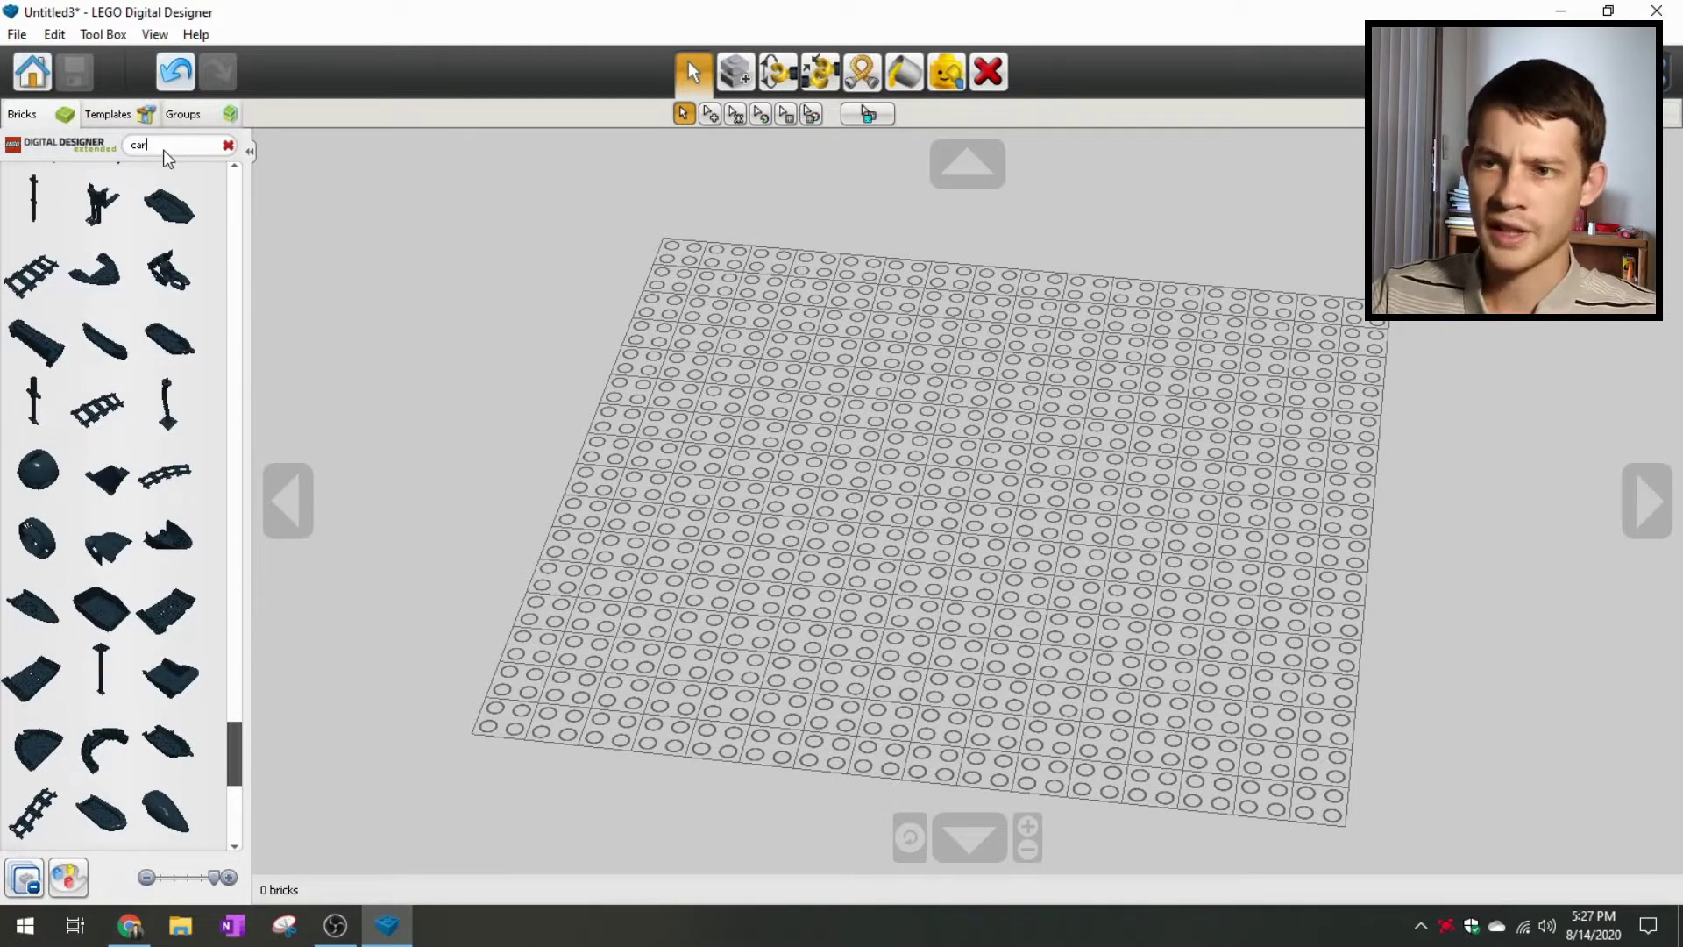
scroll(154, 460, up, 5)
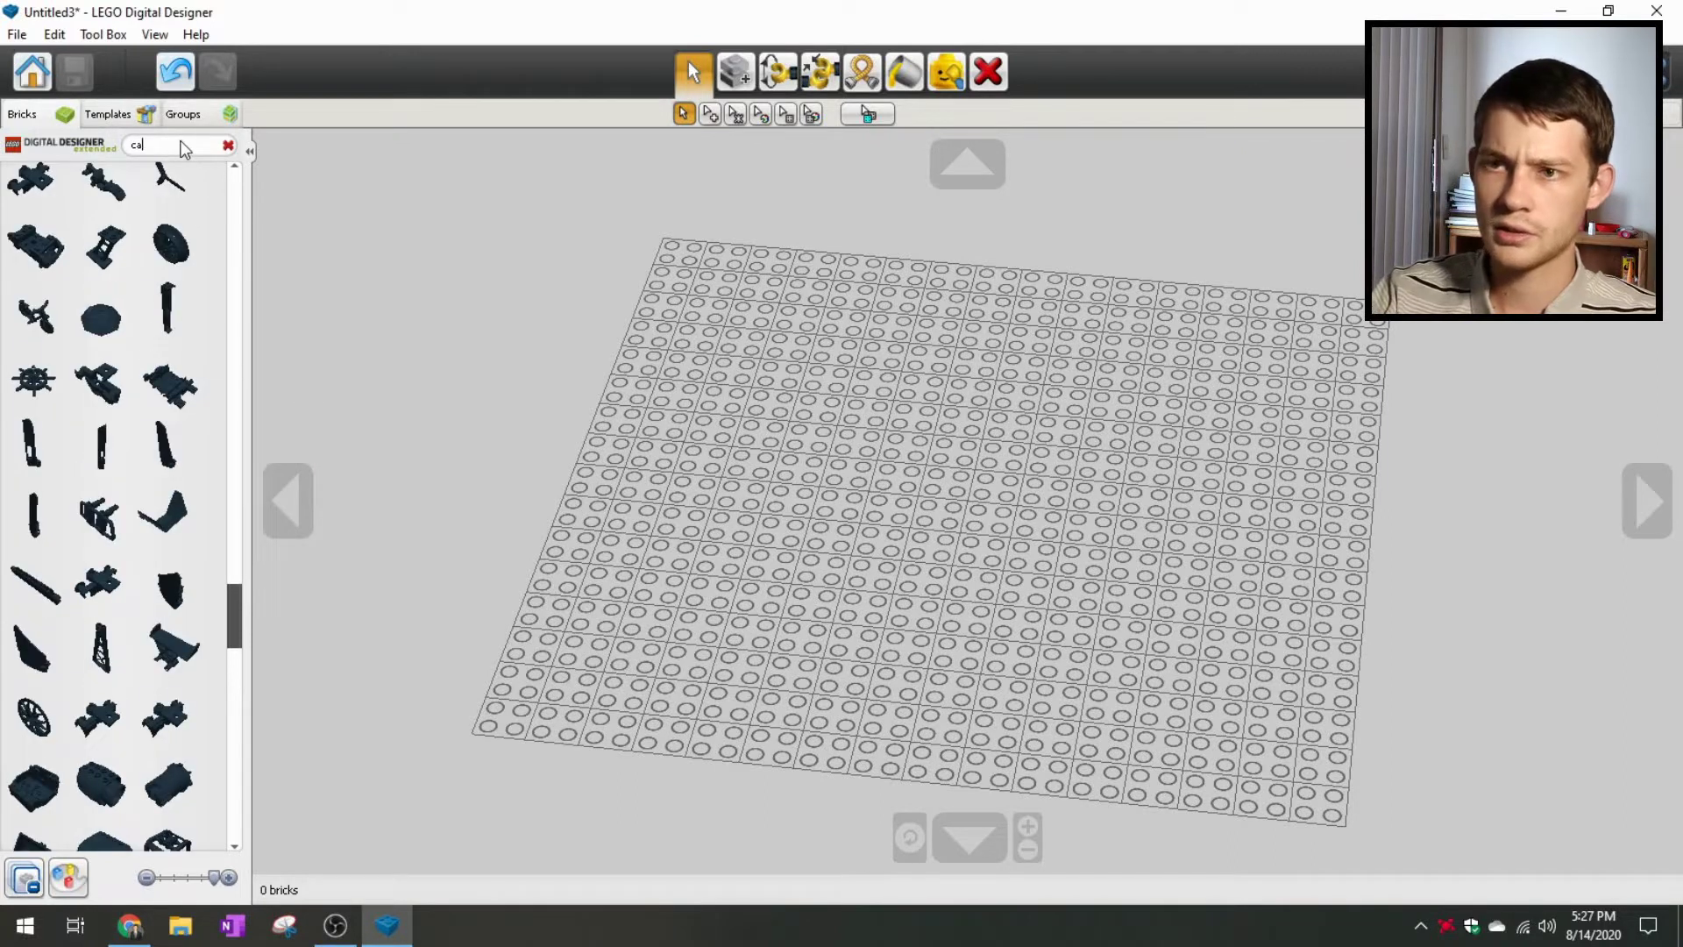
text(hassis)
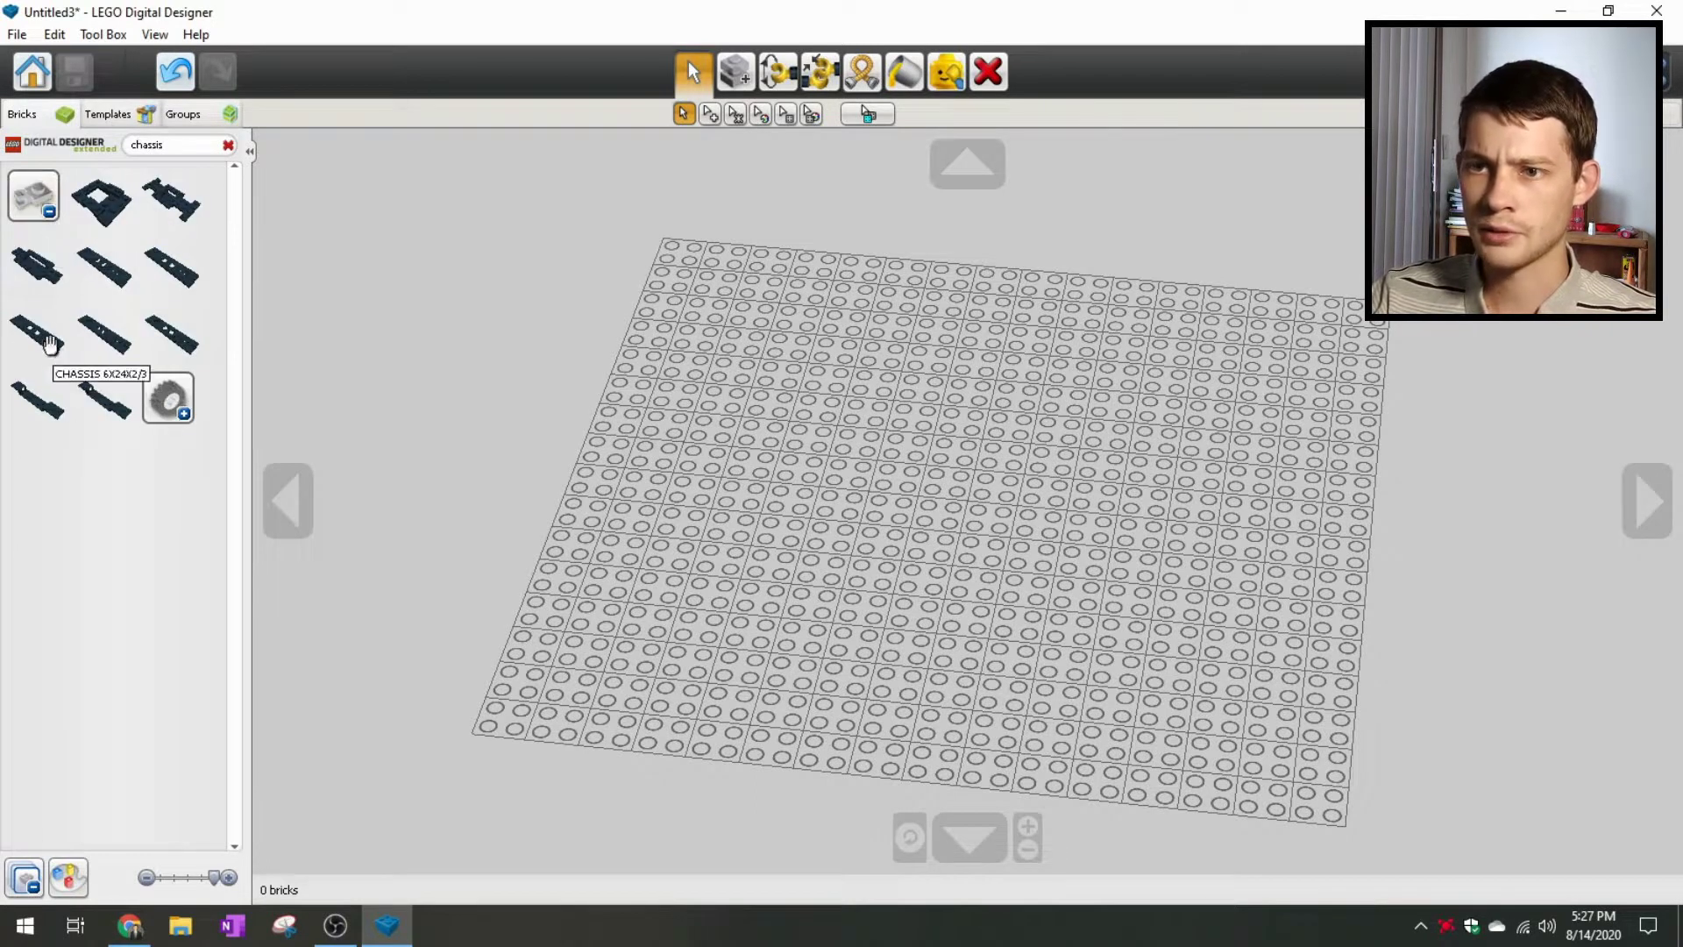
Step: Place the black narrow-waisted chassis with the central opening near the middle of the baseplate and clear the brick search
click(166, 221)
right_drag(931, 534, 727, 545)
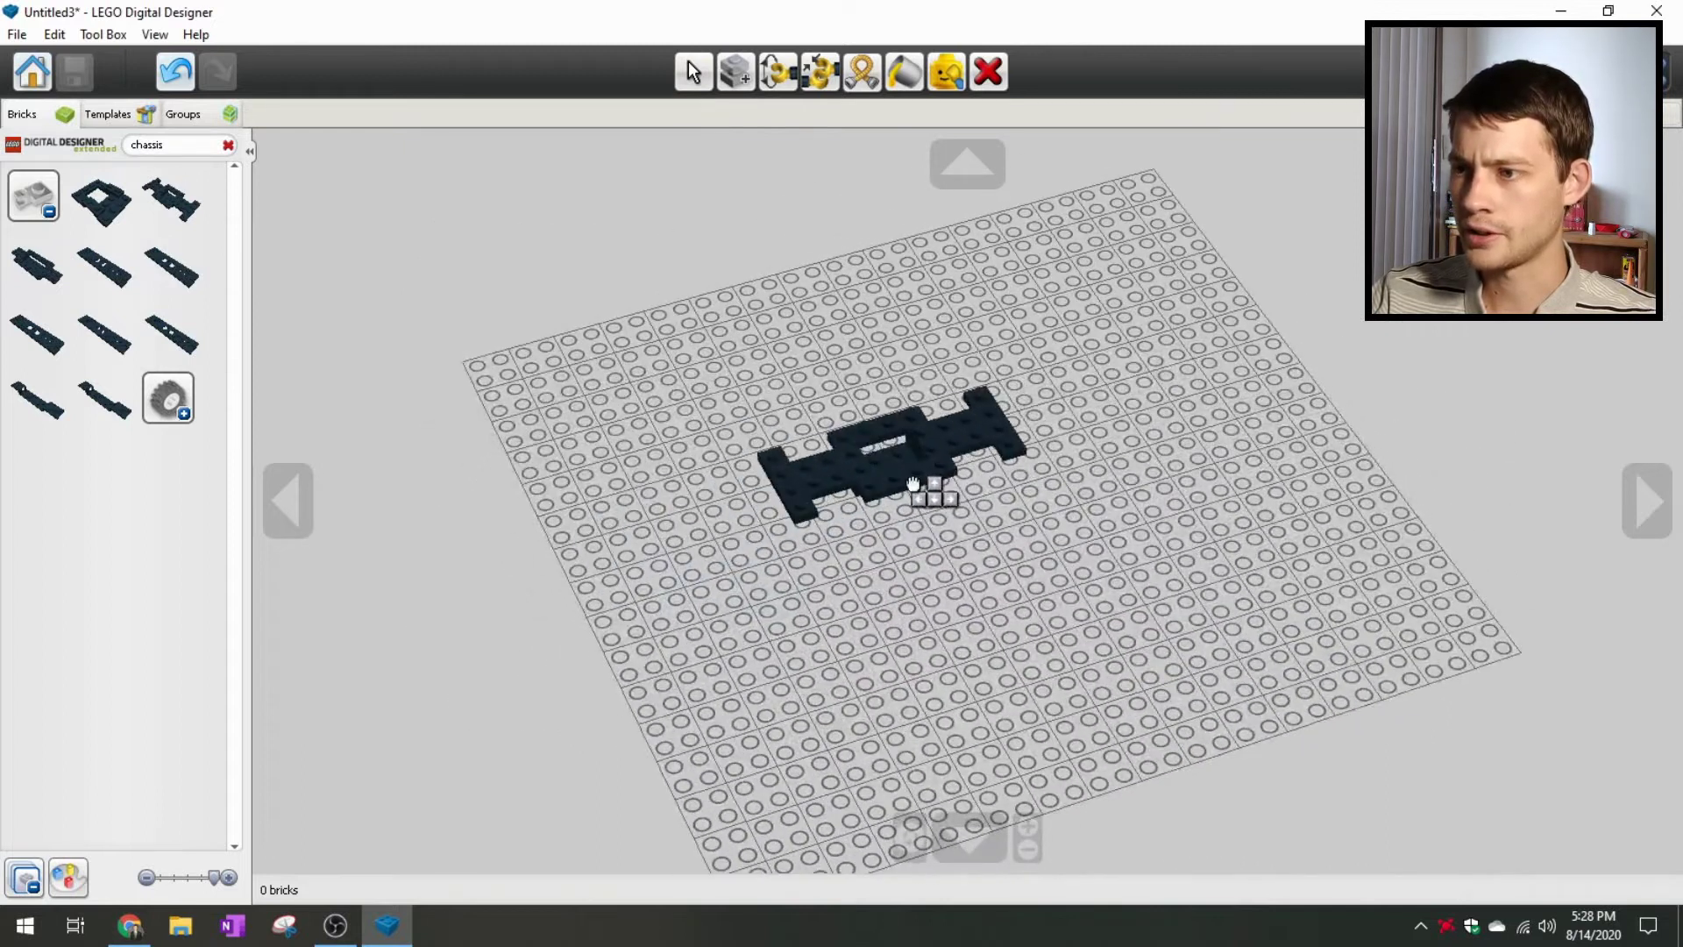
click(982, 523)
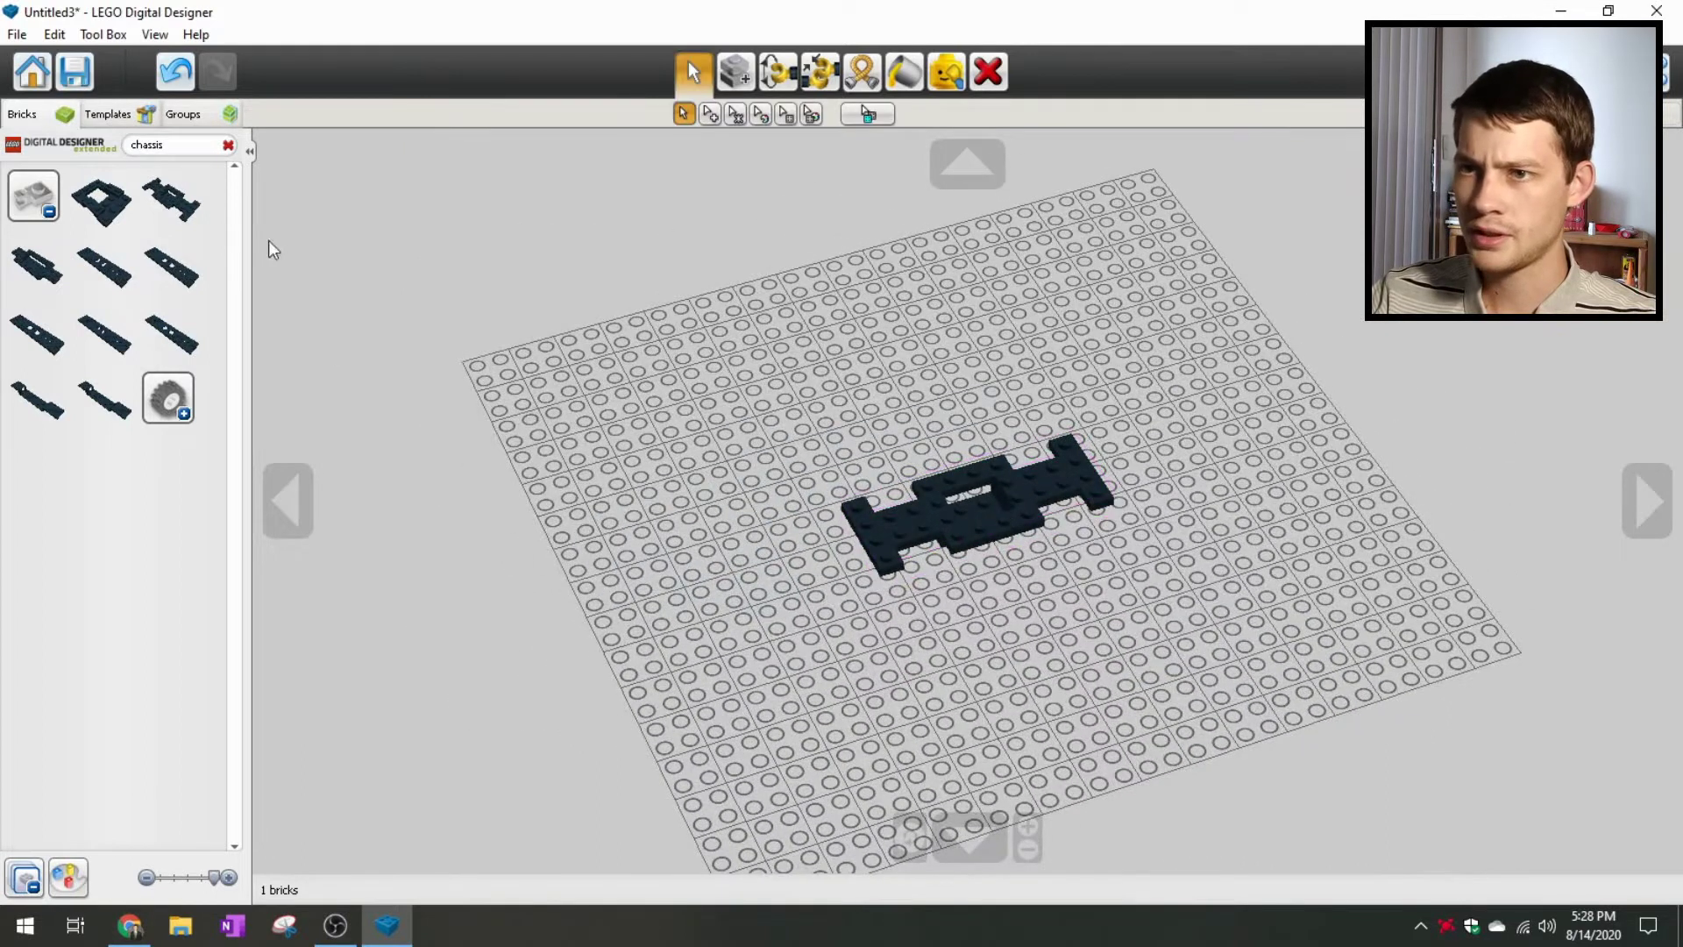
click(228, 145)
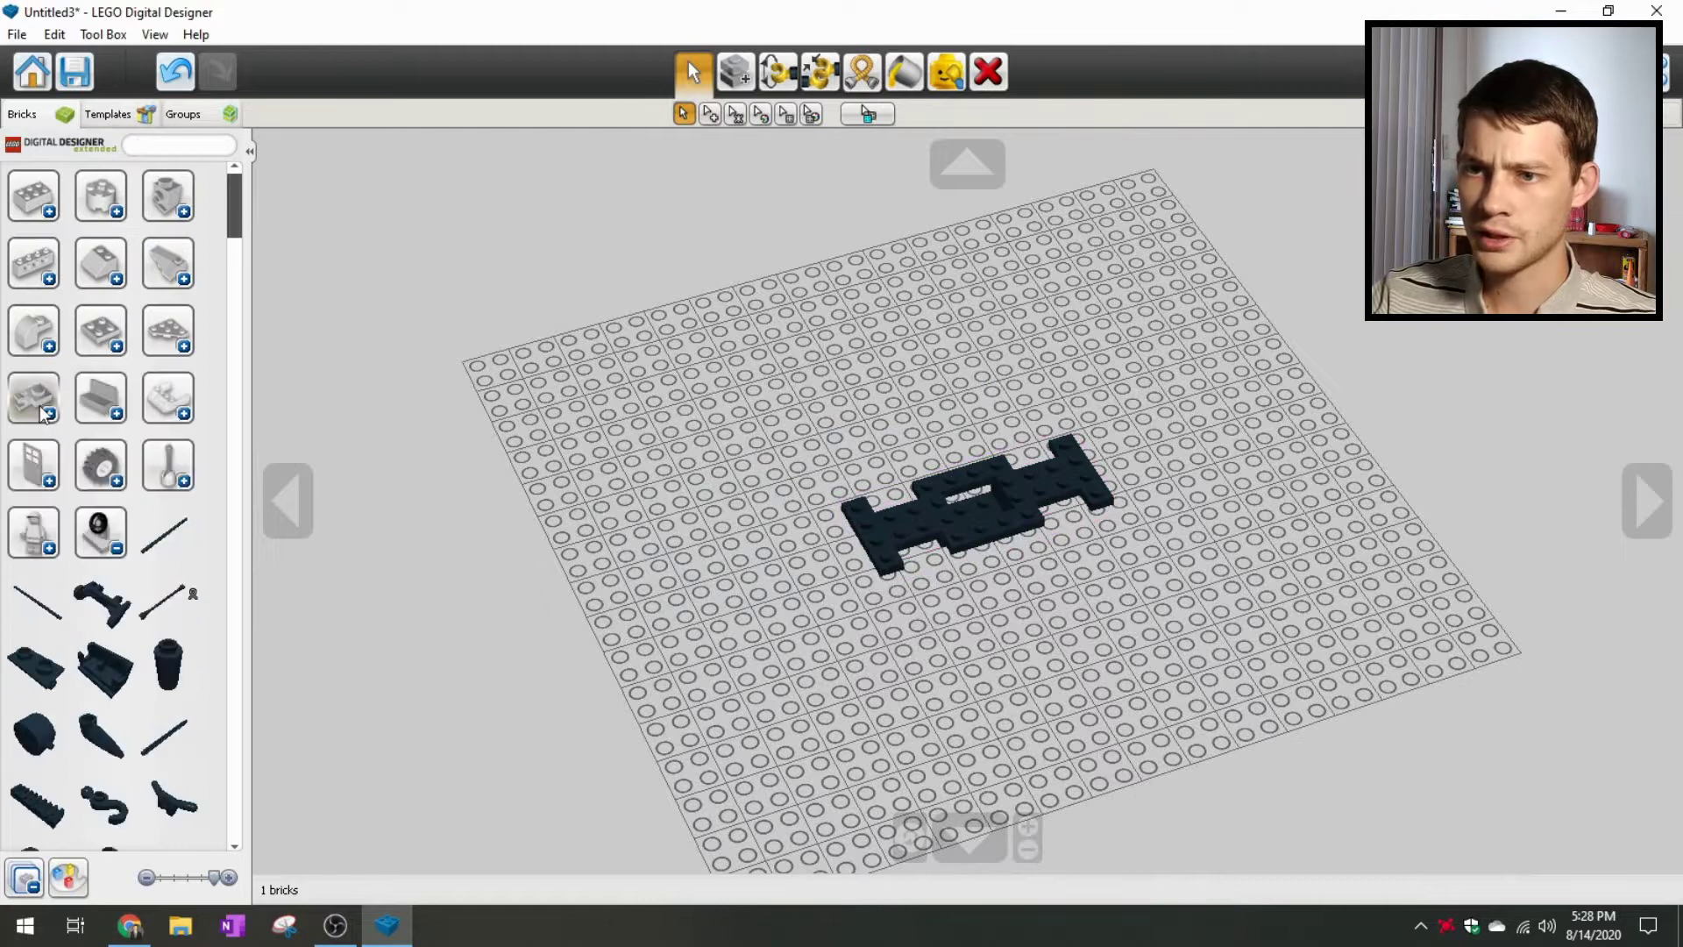
Step: Move the chassis from the middle of the baseplate to its near corner
click(984, 515)
scroll(1007, 511, up, 2)
scroll(1029, 513, up, 5)
scroll(1027, 515, down, 3)
right_drag(1009, 522, 961, 552)
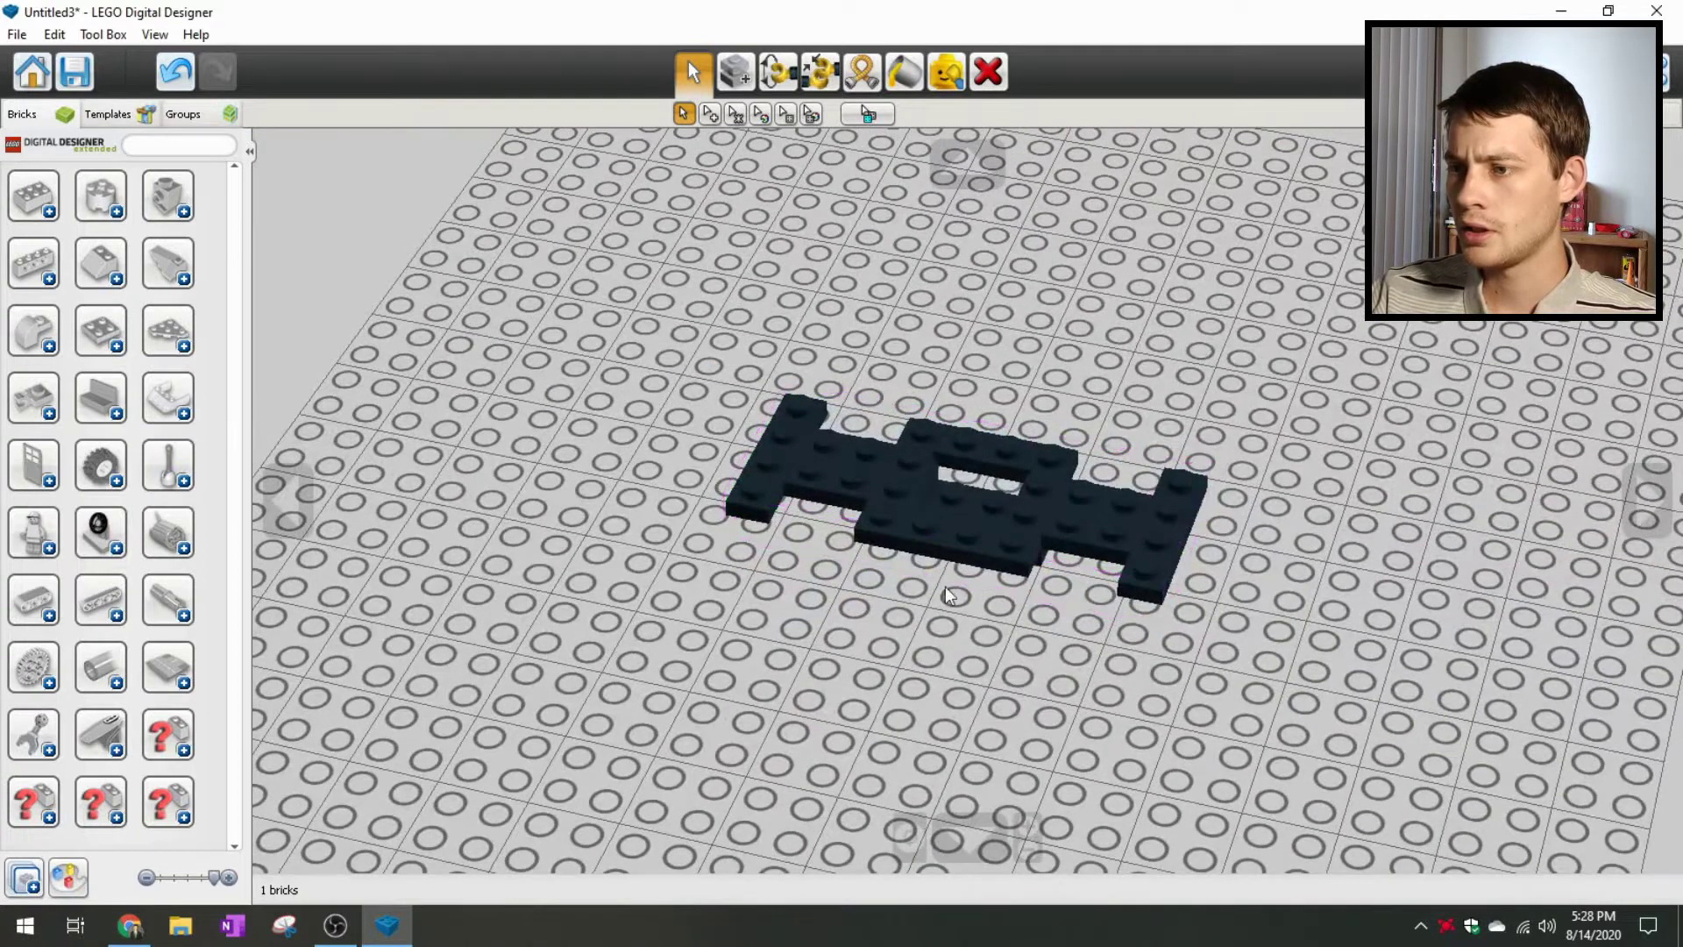
scroll(945, 586, down, 3)
scroll(951, 585, up, 2)
drag(988, 491, 534, 658)
scroll(815, 473, down, 3)
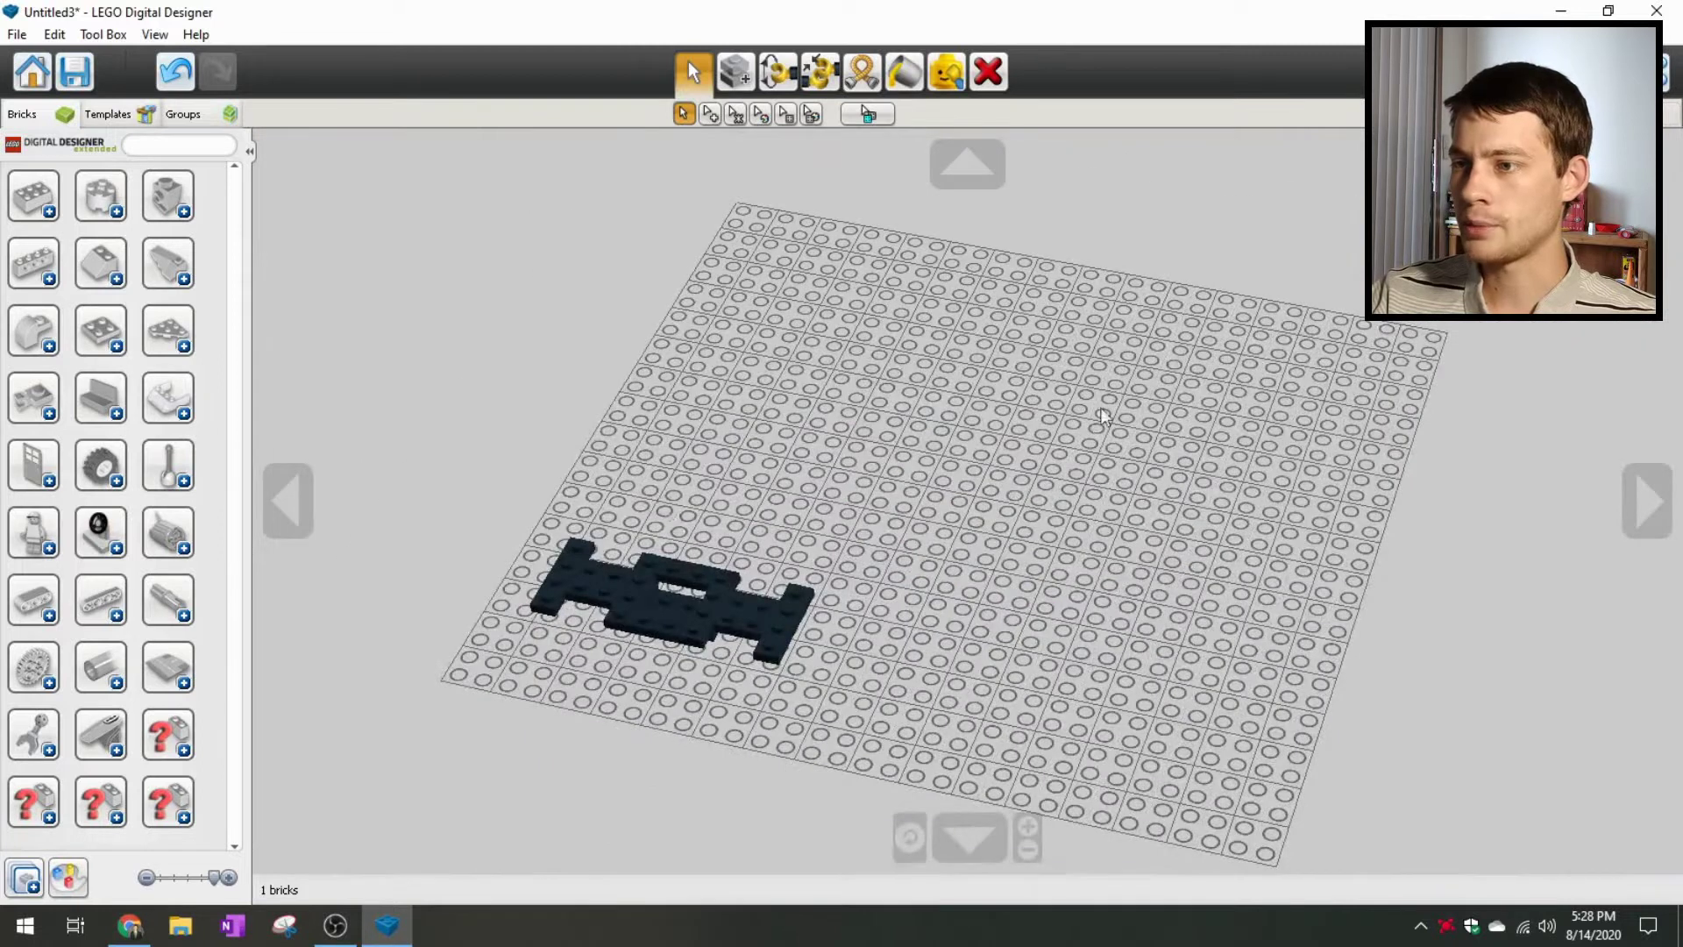
Step: Centre the view on the chassis, move it back to the middle of the baseplate and recentre on it
right_click(665, 603)
scroll(1018, 453, up, 2)
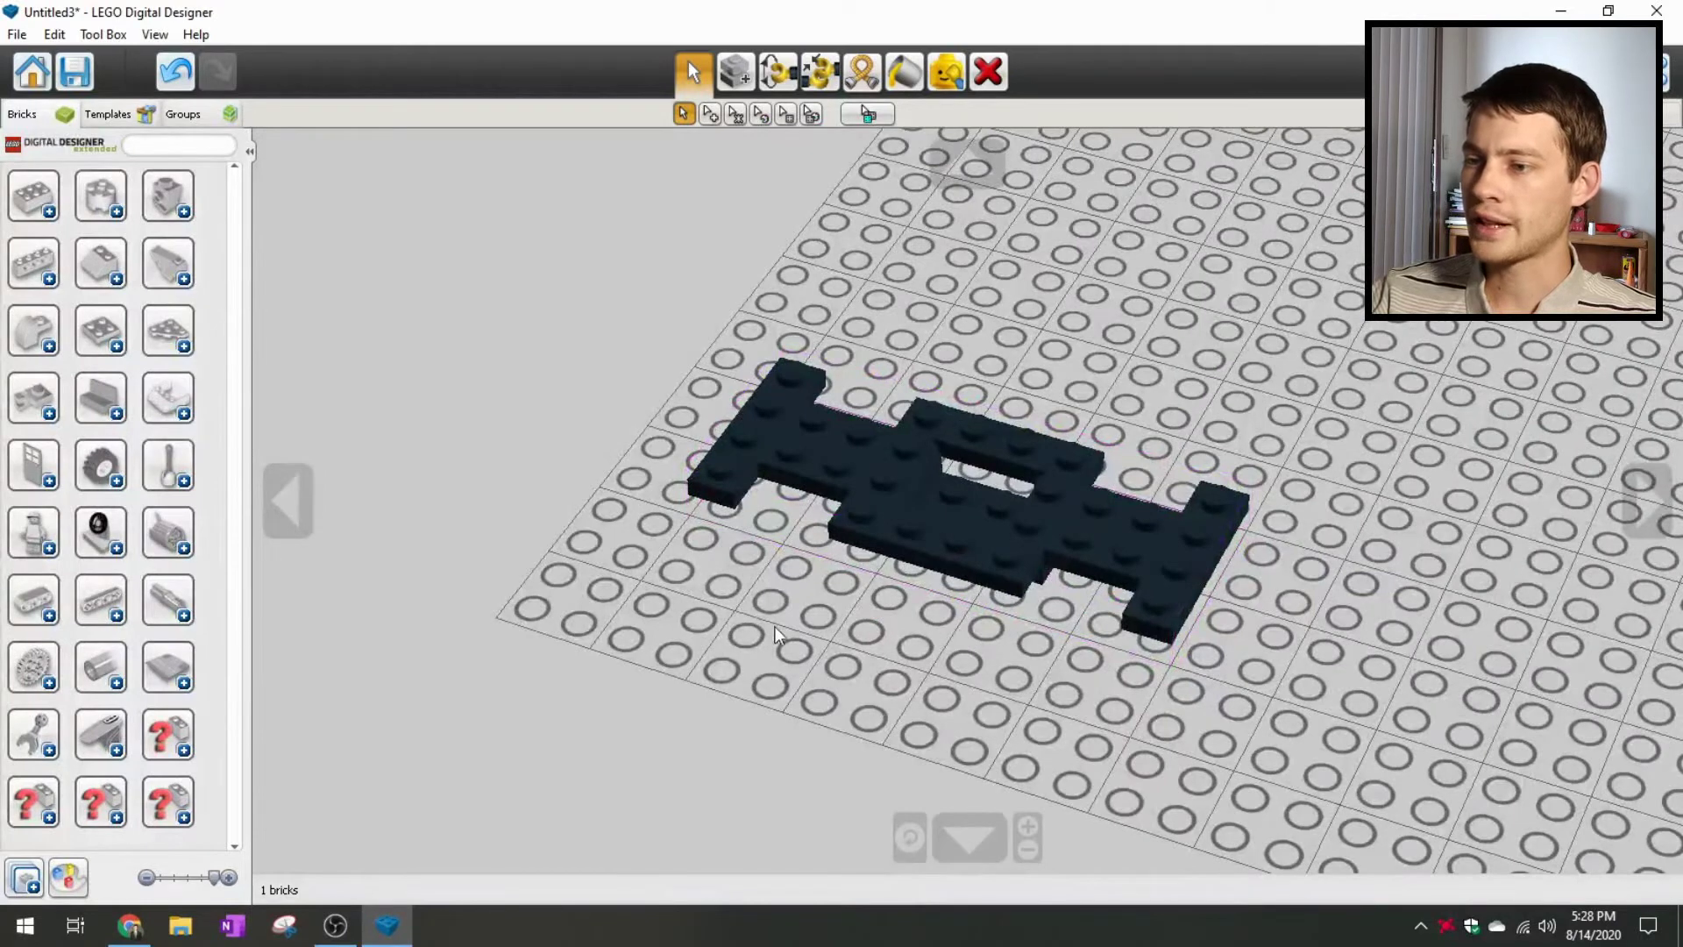
right_drag(753, 647, 1039, 566)
scroll(999, 587, up, 2)
scroll(998, 587, down, 7)
drag(1008, 521, 1299, 443)
right_click(1299, 443)
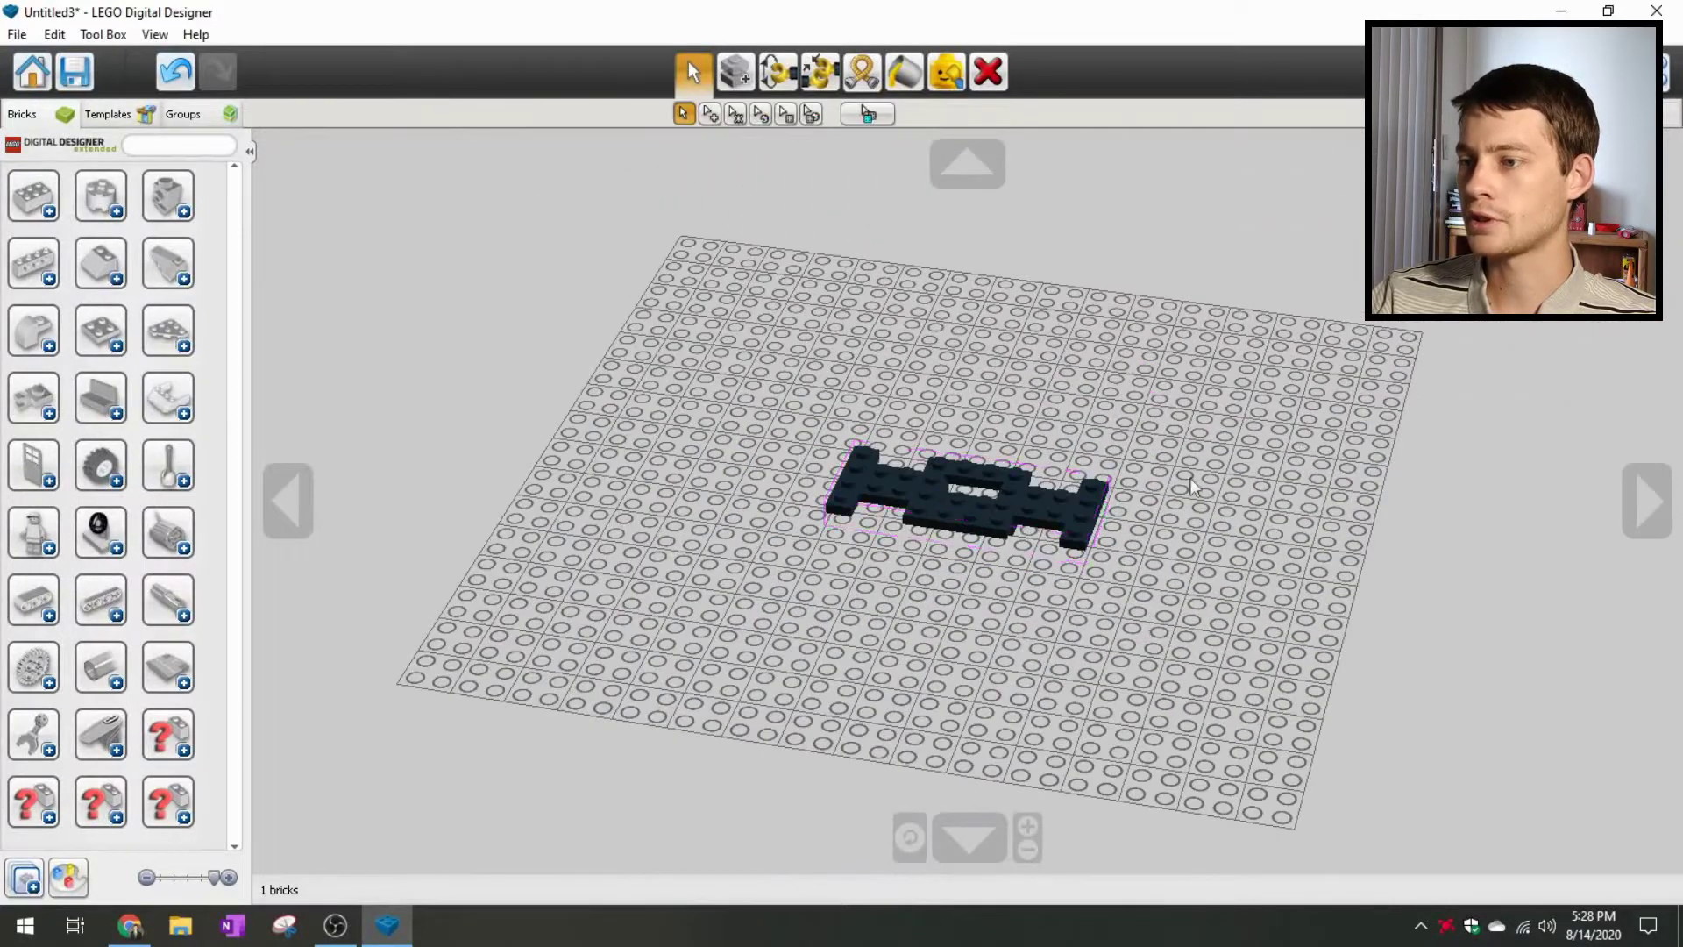
Step: Examine the chassis on the baseplate from several directions, tilts and distances
scroll(987, 488, up, 3)
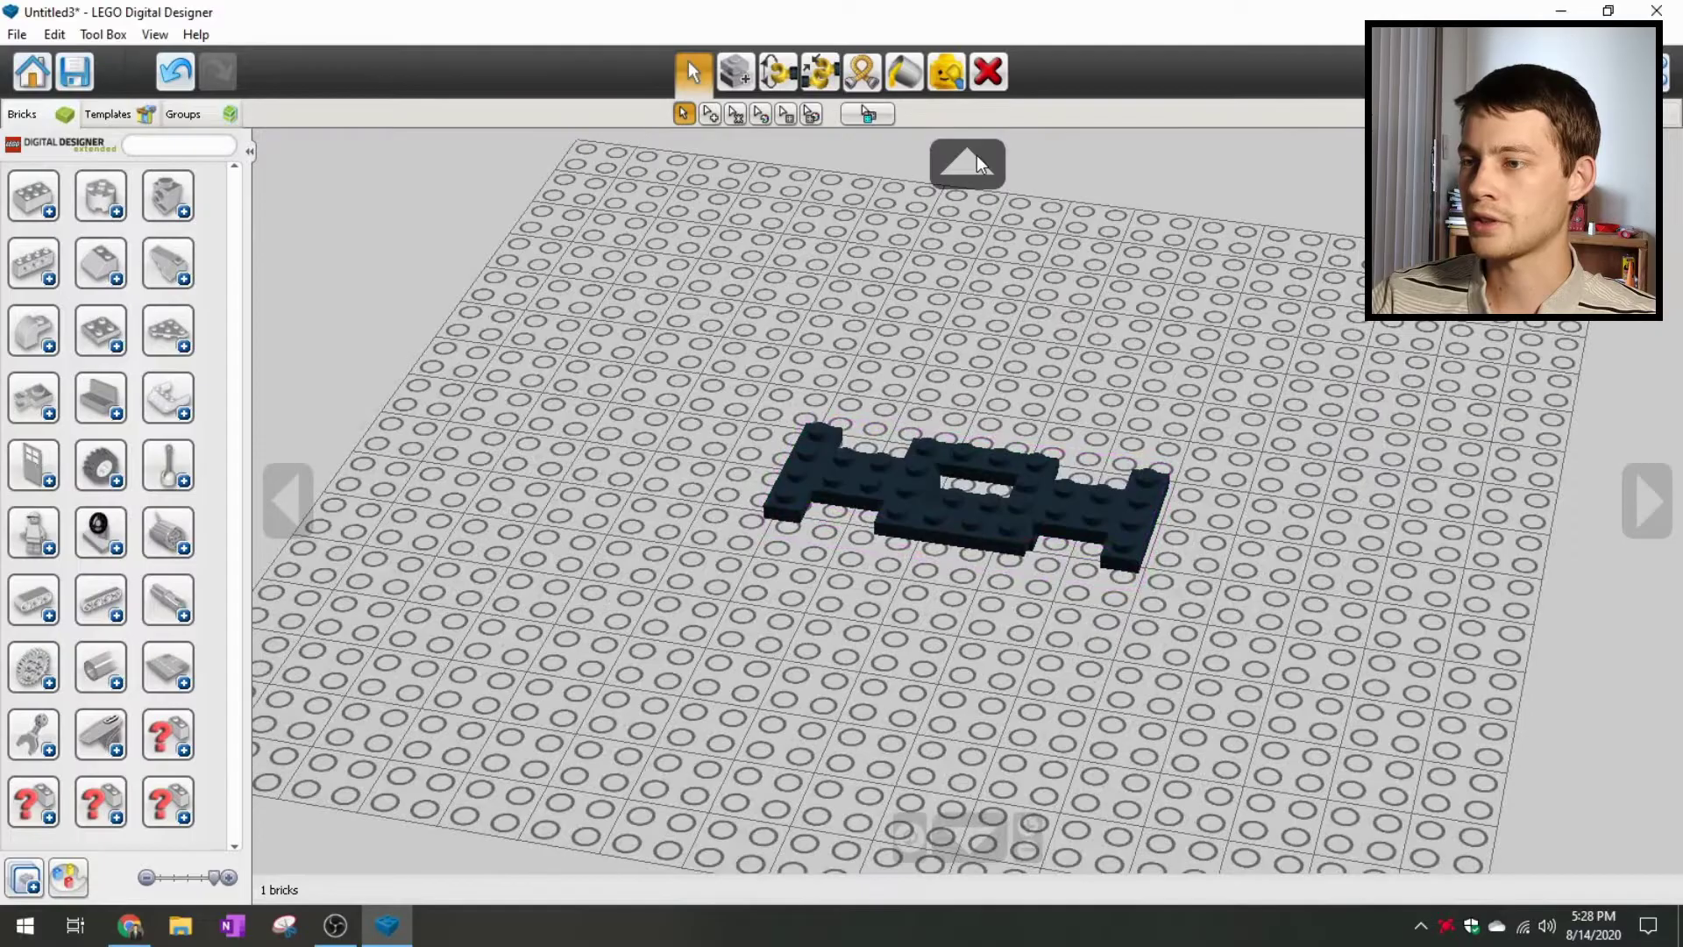
click(968, 162)
click(996, 848)
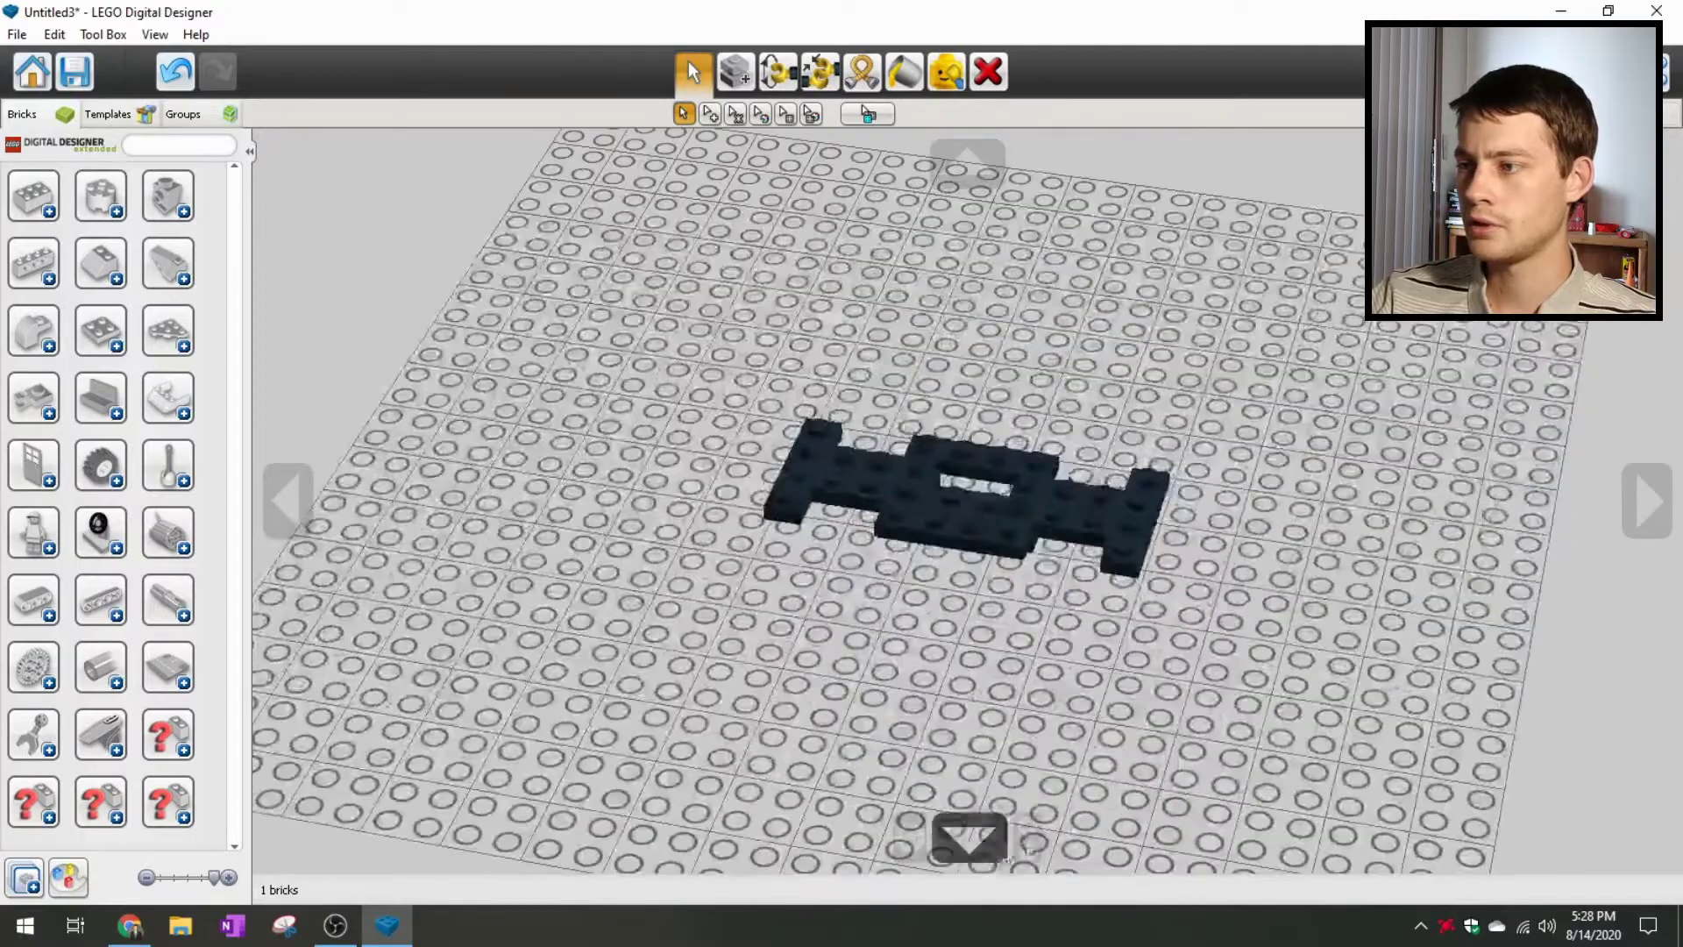
click(1647, 500)
click(282, 517)
right_drag(1074, 624, 829, 629)
scroll(635, 664, up, 4)
right_drag(961, 609, 760, 503)
scroll(1001, 482, down, 4)
scroll(1003, 485, up, 3)
right_drag(848, 686, 913, 691)
scroll(912, 692, down, 4)
right_drag(644, 517, 599, 508)
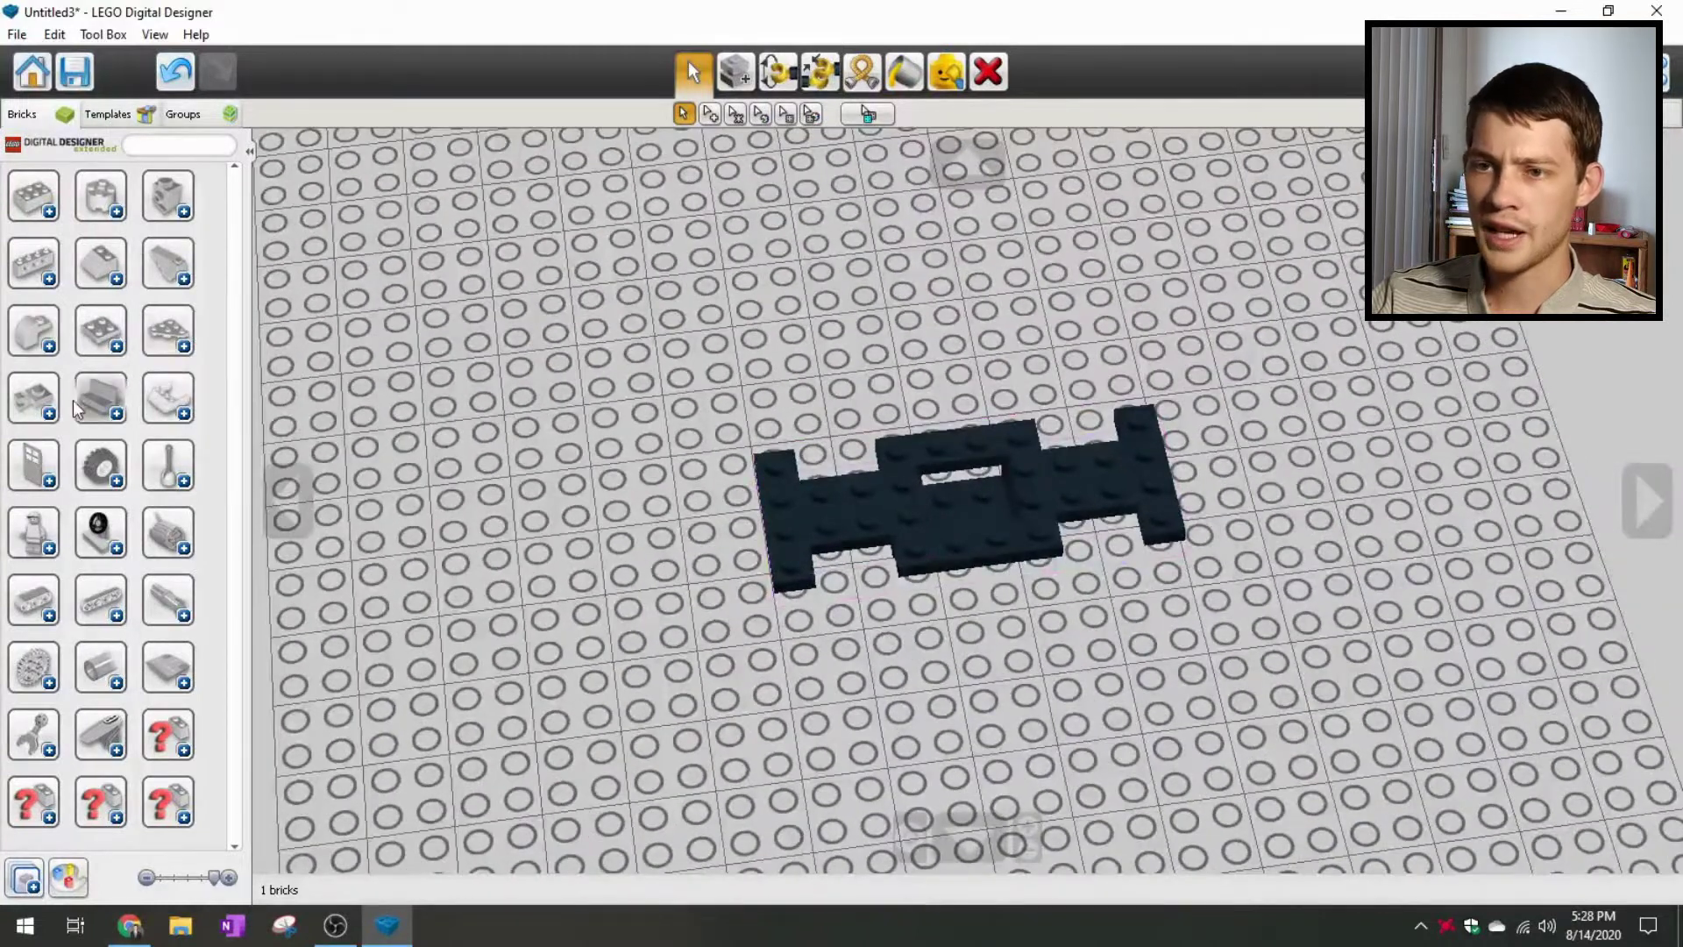
Step: Browse the black parts in the category of special plates and tiles
click(26, 417)
scroll(85, 478, down, 6)
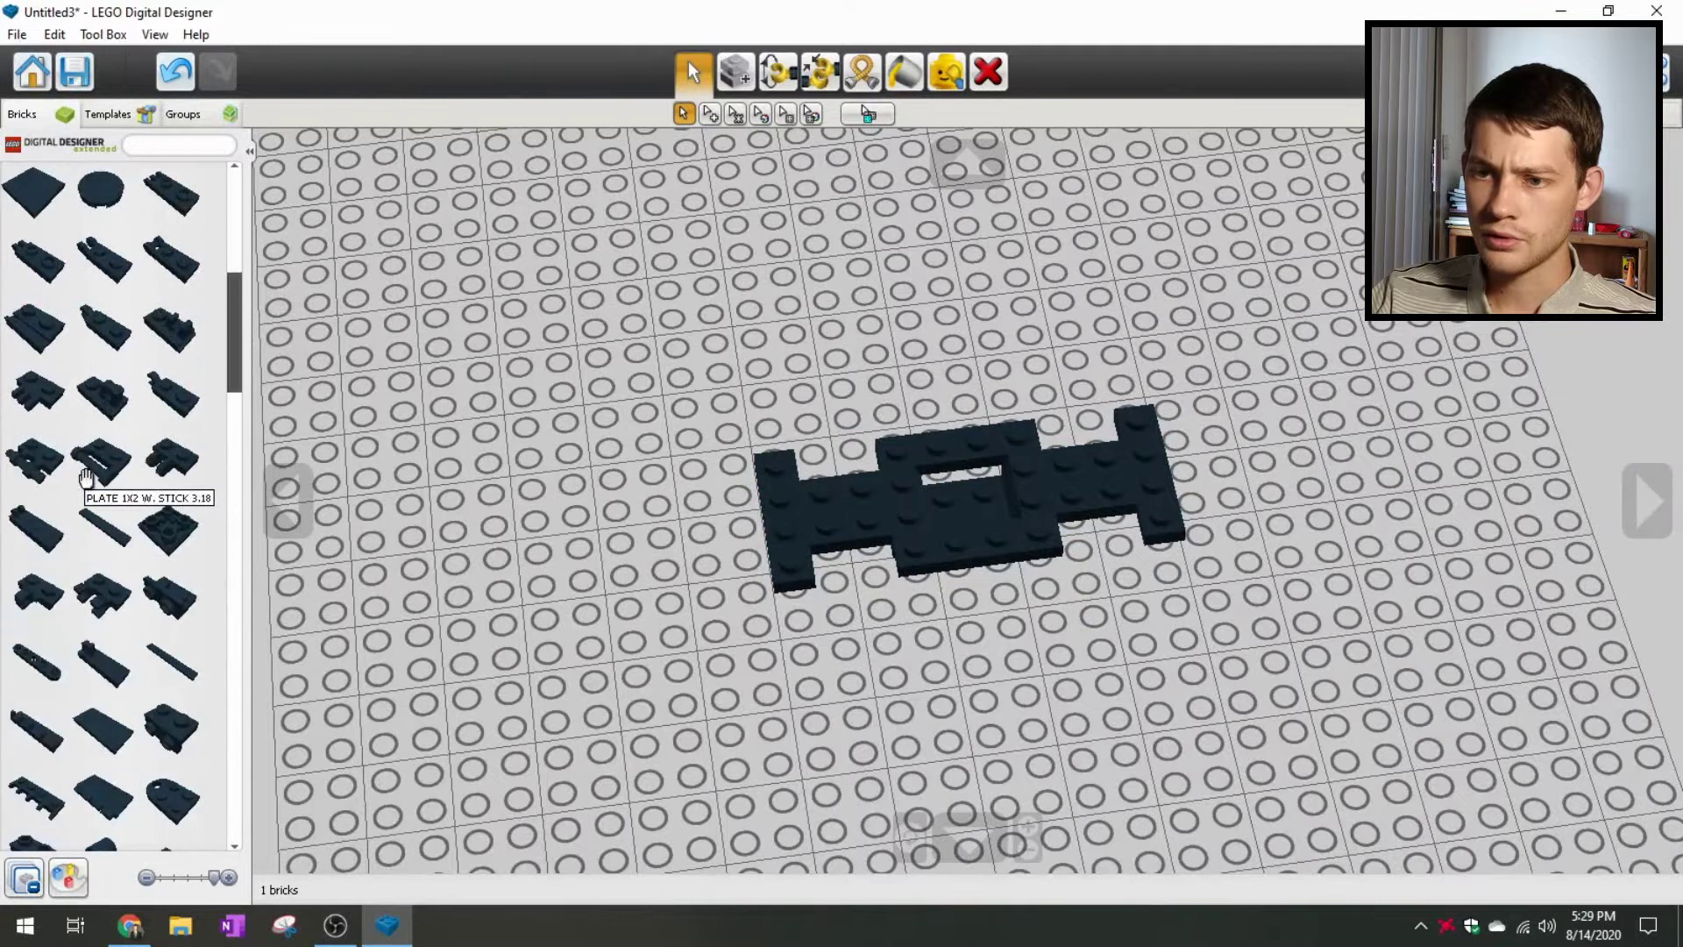
scroll(86, 477, down, 8)
scroll(85, 482, down, 10)
scroll(147, 496, up, 3)
Step: Search the bricks for "axel" and check the wheel, minifigure, axle and bushing categories for a suitable axle part
click(147, 146)
text(axel)
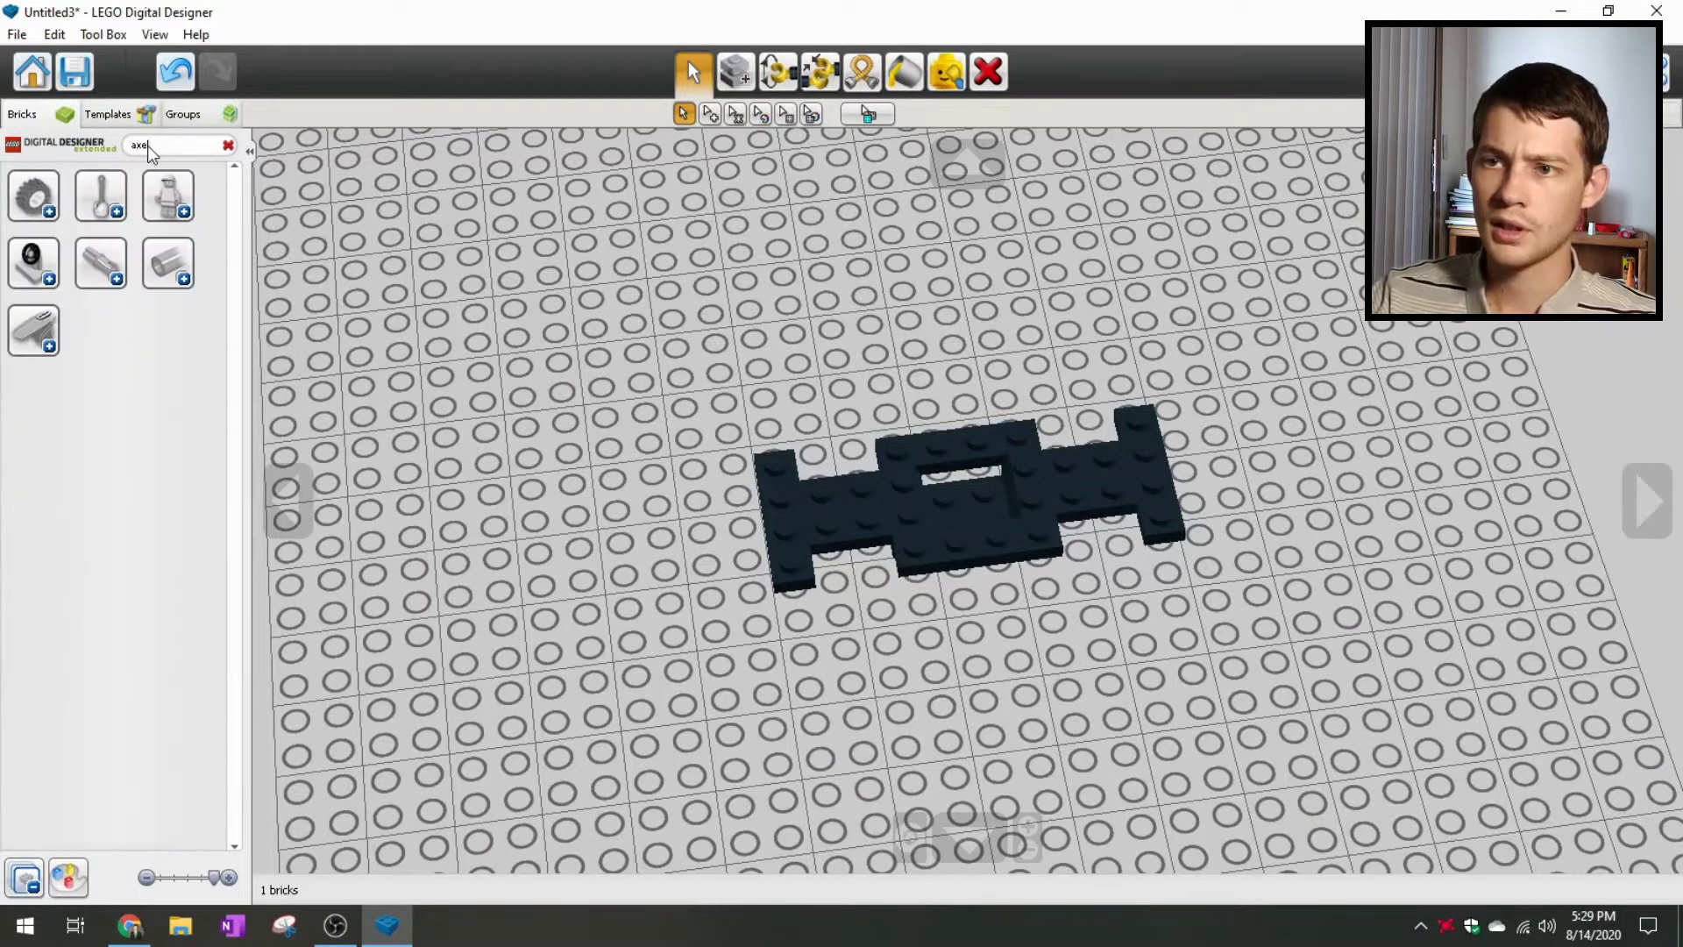
click(46, 214)
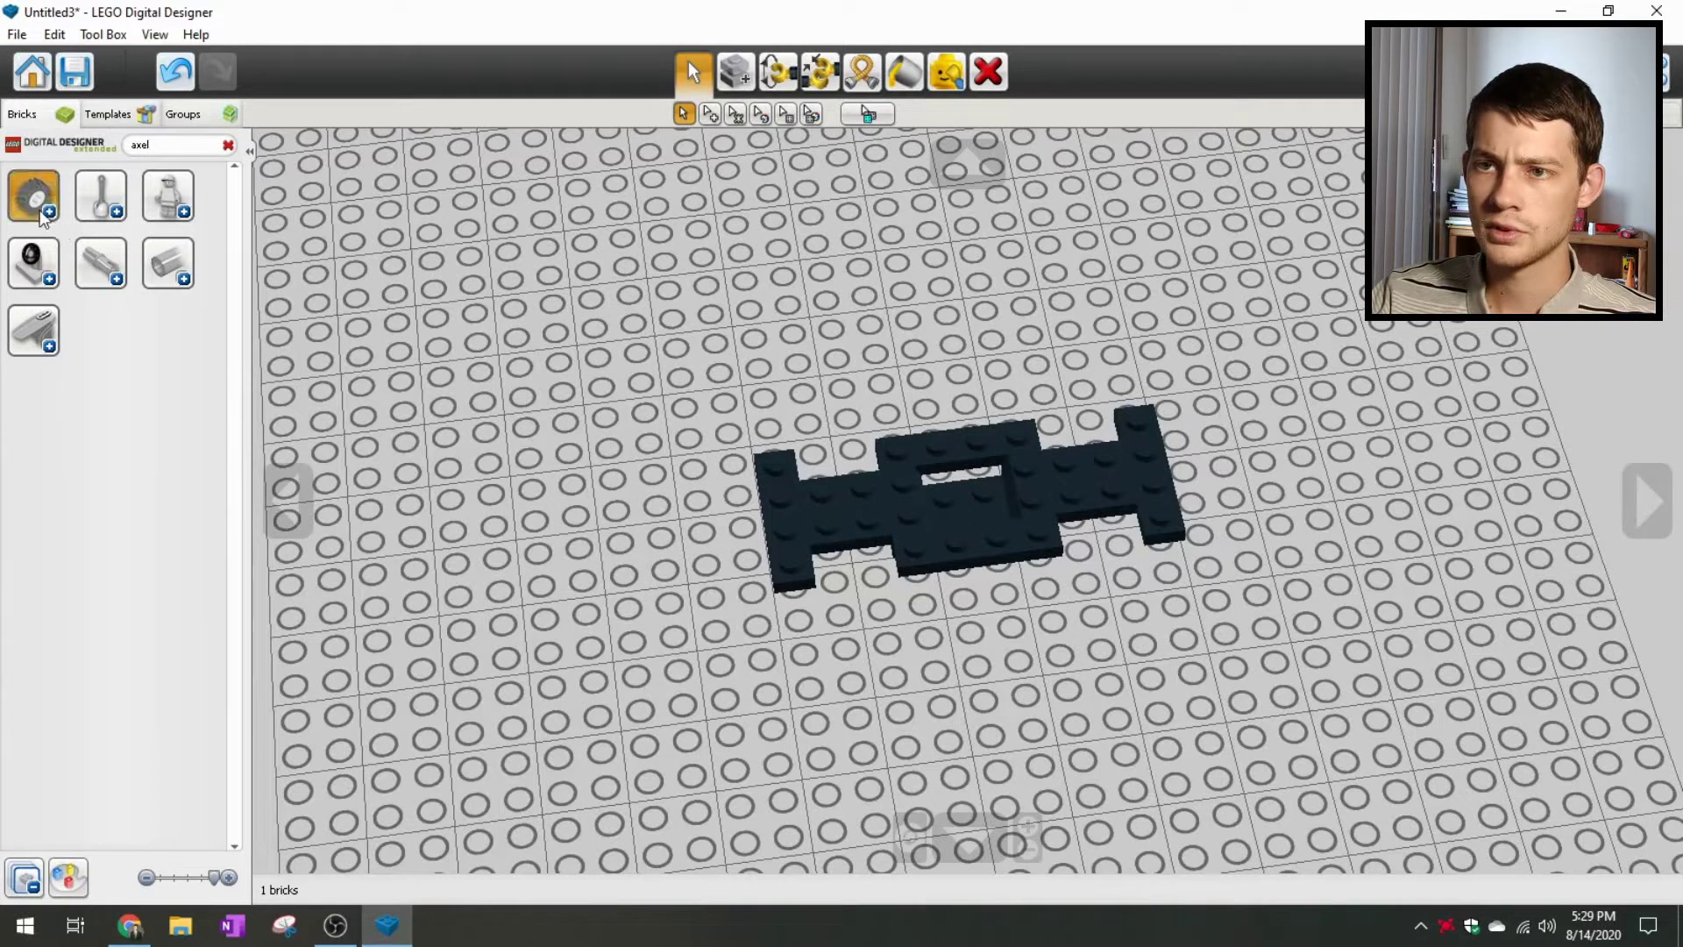
click(44, 214)
click(166, 194)
click(165, 194)
click(97, 268)
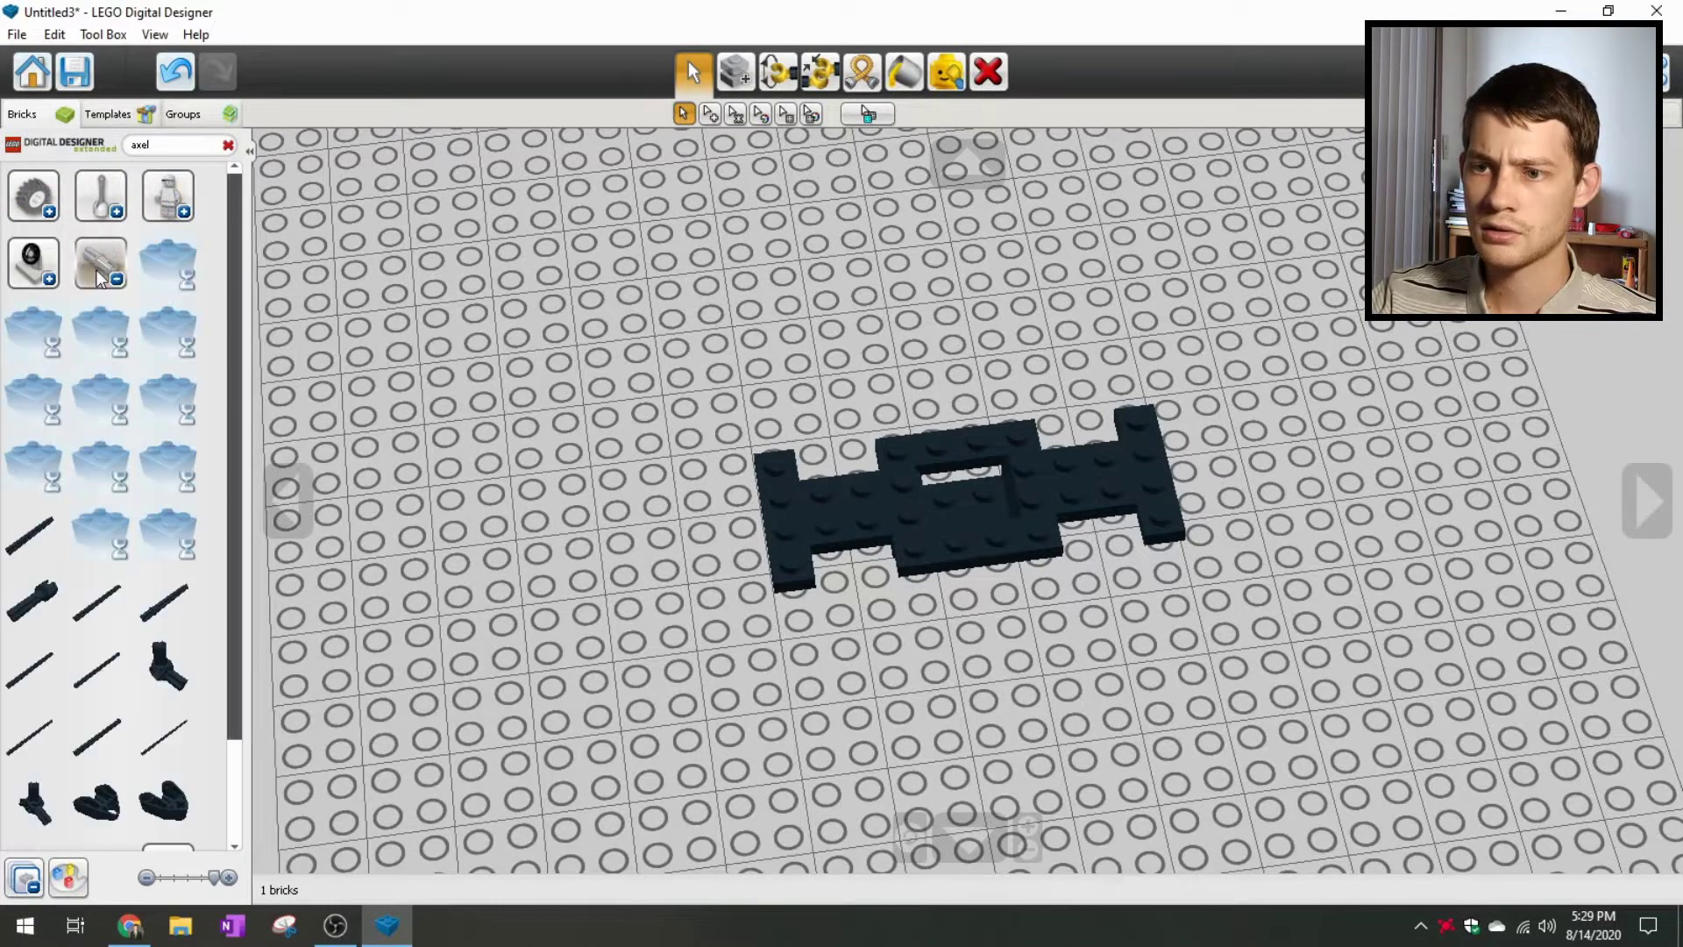
scroll(96, 270, down, 2)
scroll(98, 316, up, 2)
click(104, 265)
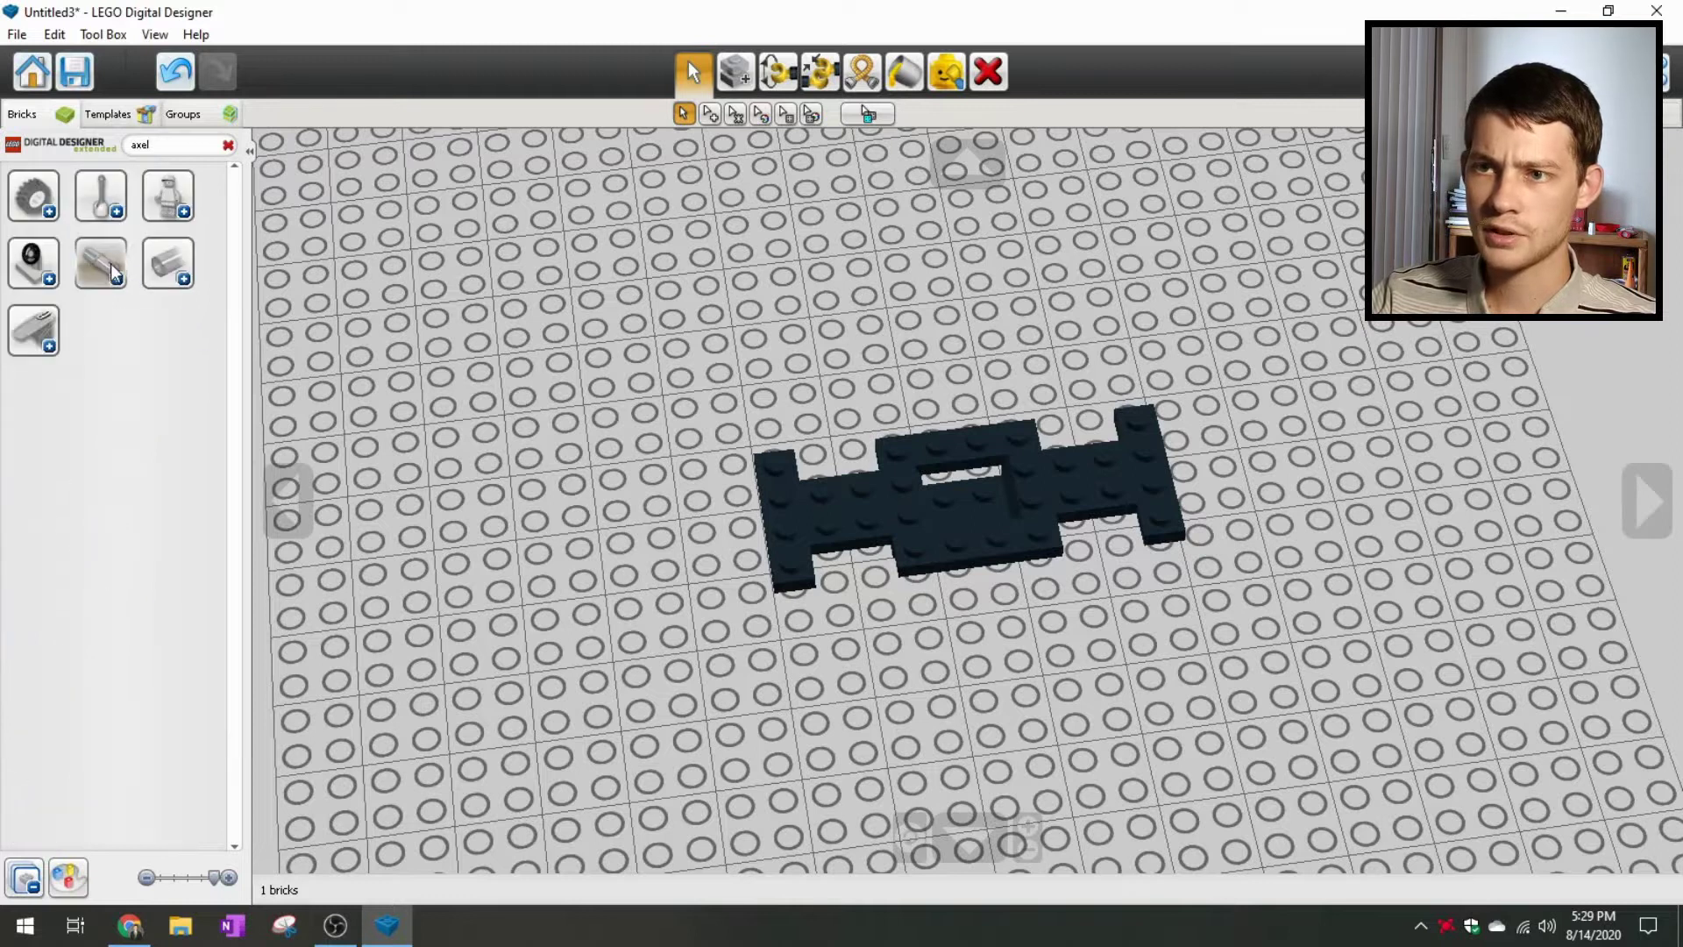
click(159, 272)
click(160, 272)
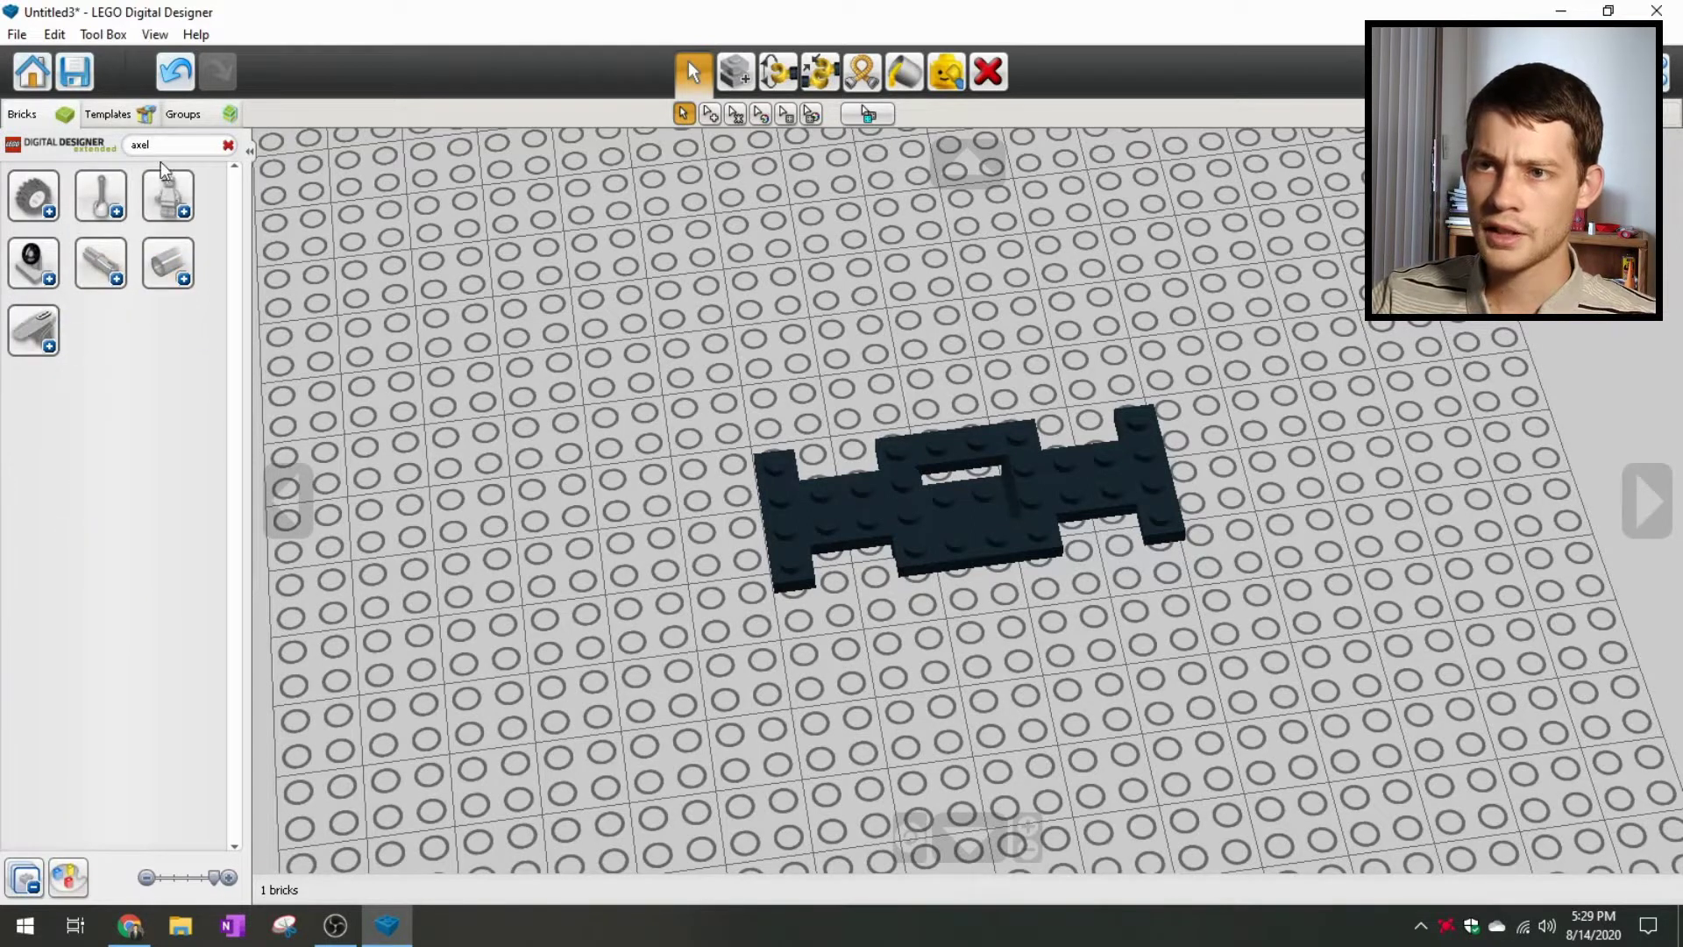
Step: Replace the search term with "chassis" and check the matching part in the wheel category
key(BackSpace)
key(BackSpace)
key(BackSpace)
key(BackSpace)
text(cha)
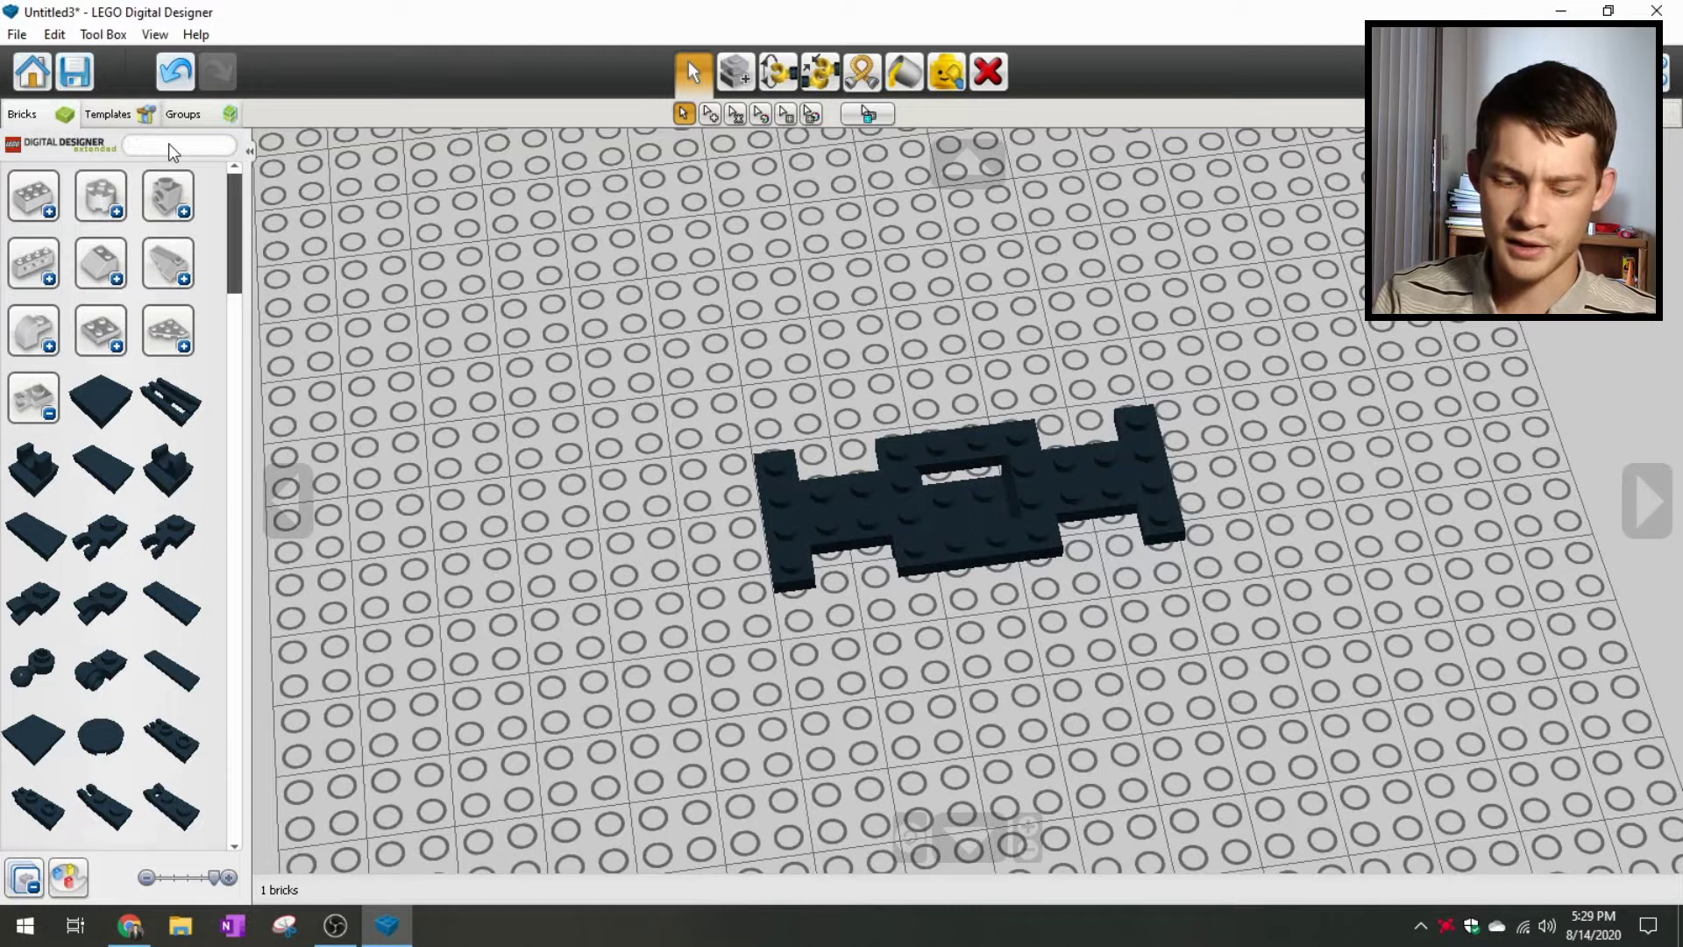
text(ssis)
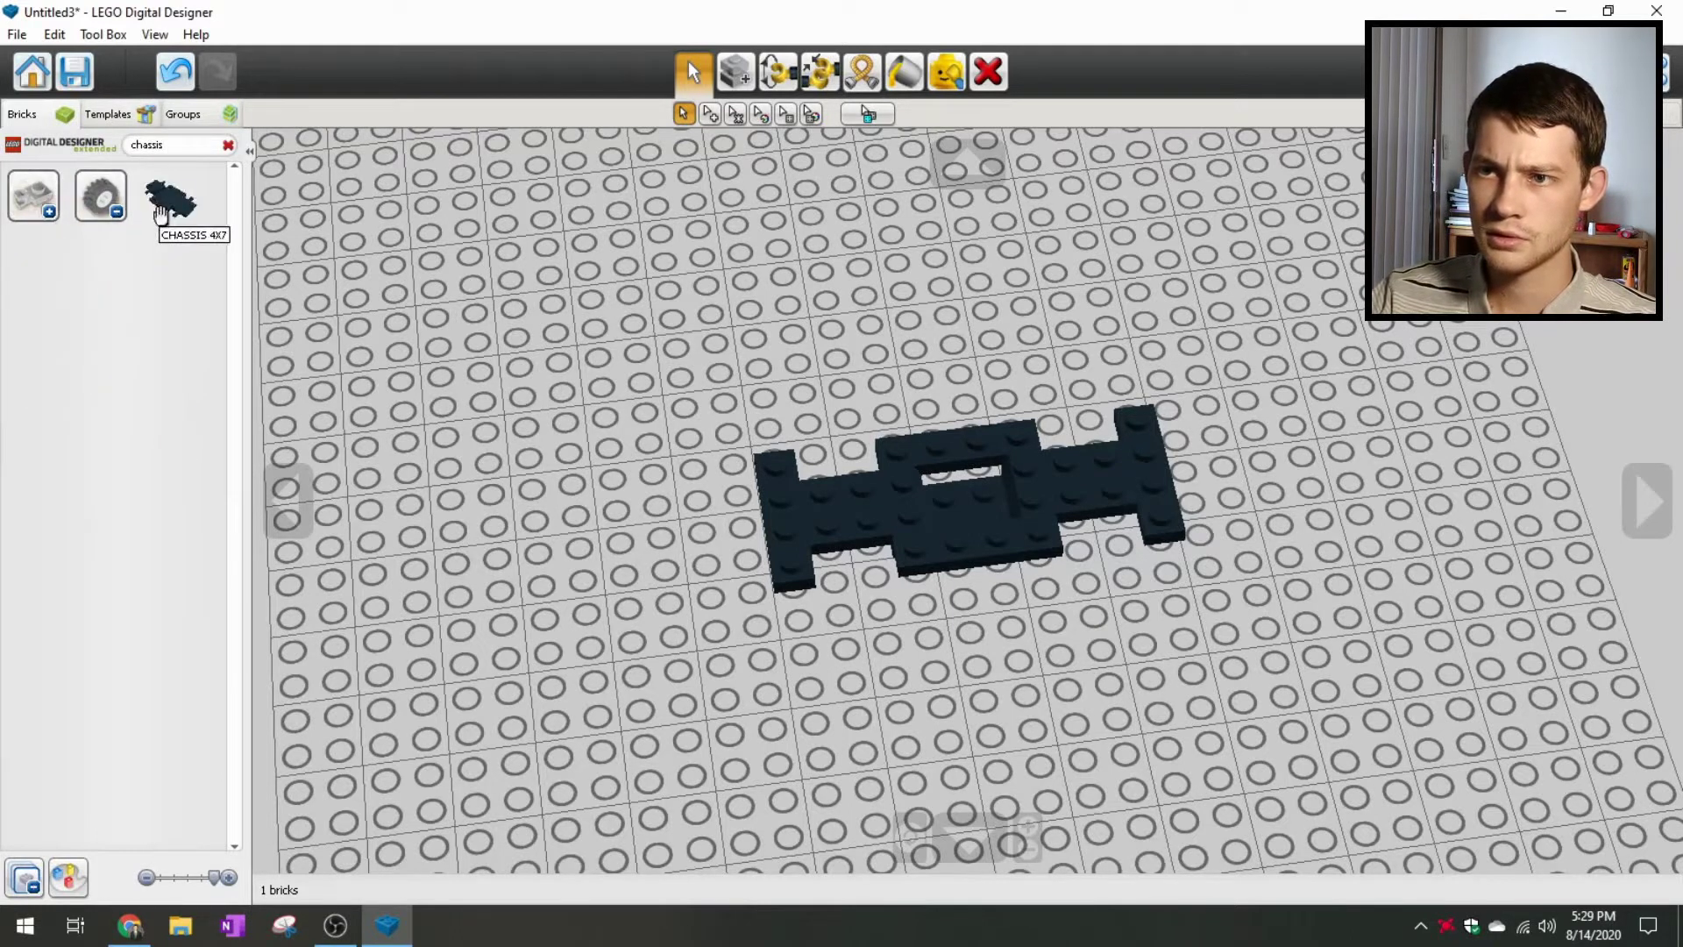
Step: Clear the brick search and pick the black bearing element with two opposing axle pins from the wheel category
click(228, 144)
scroll(146, 491, down, 10)
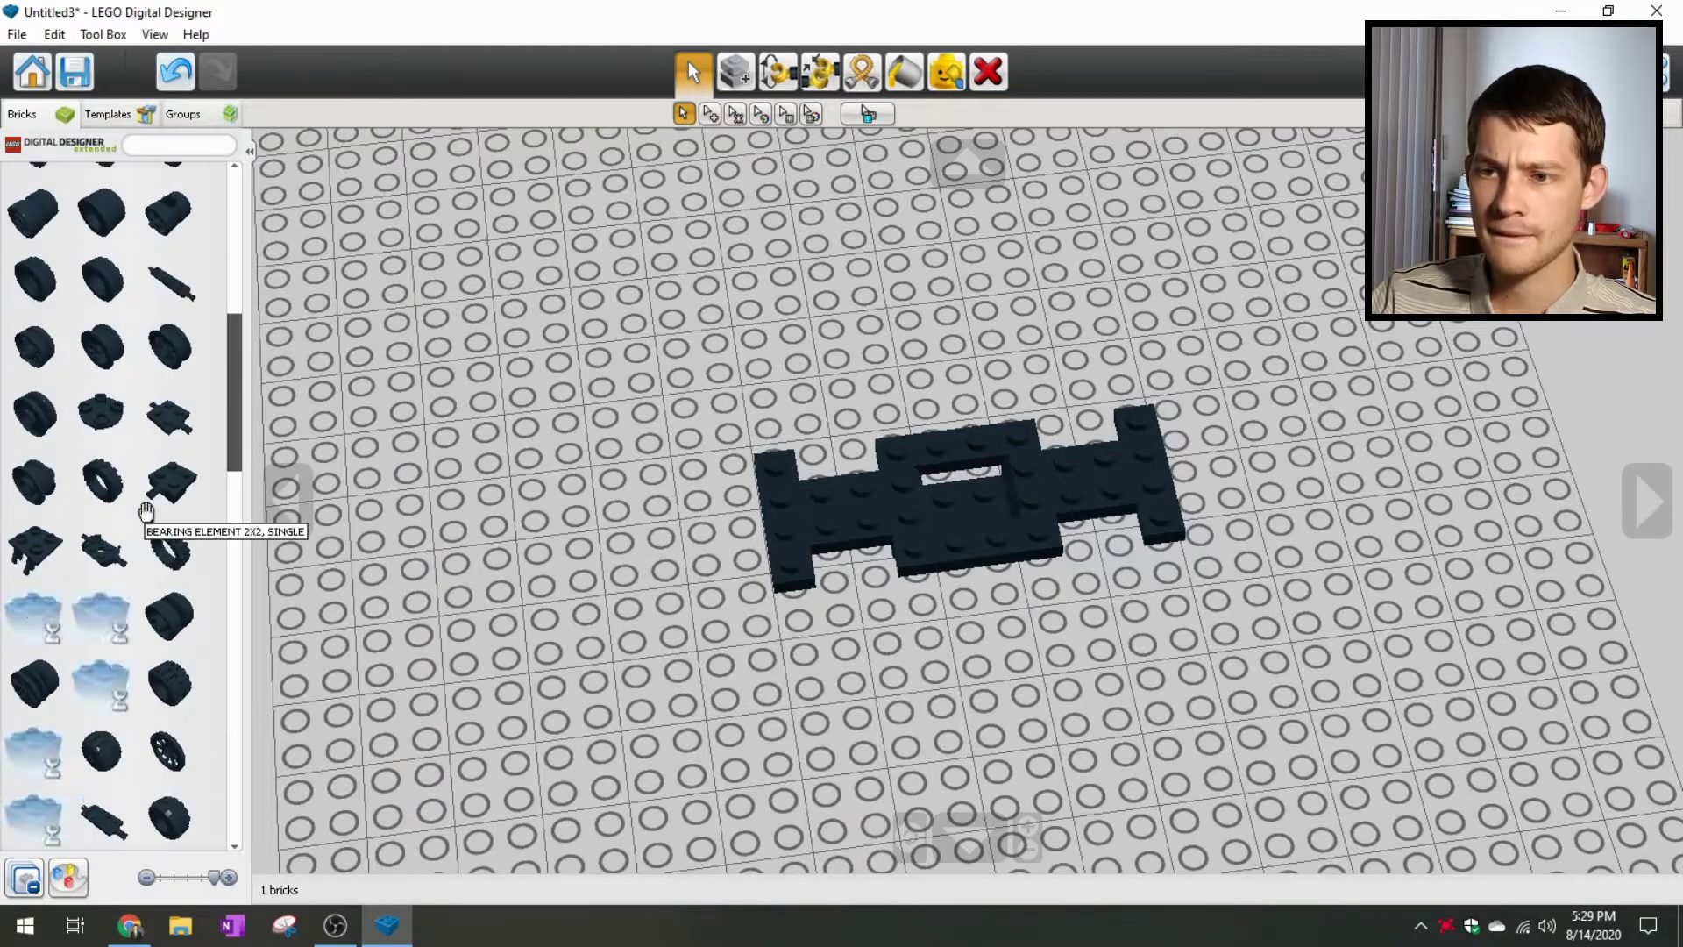
scroll(145, 508, down, 5)
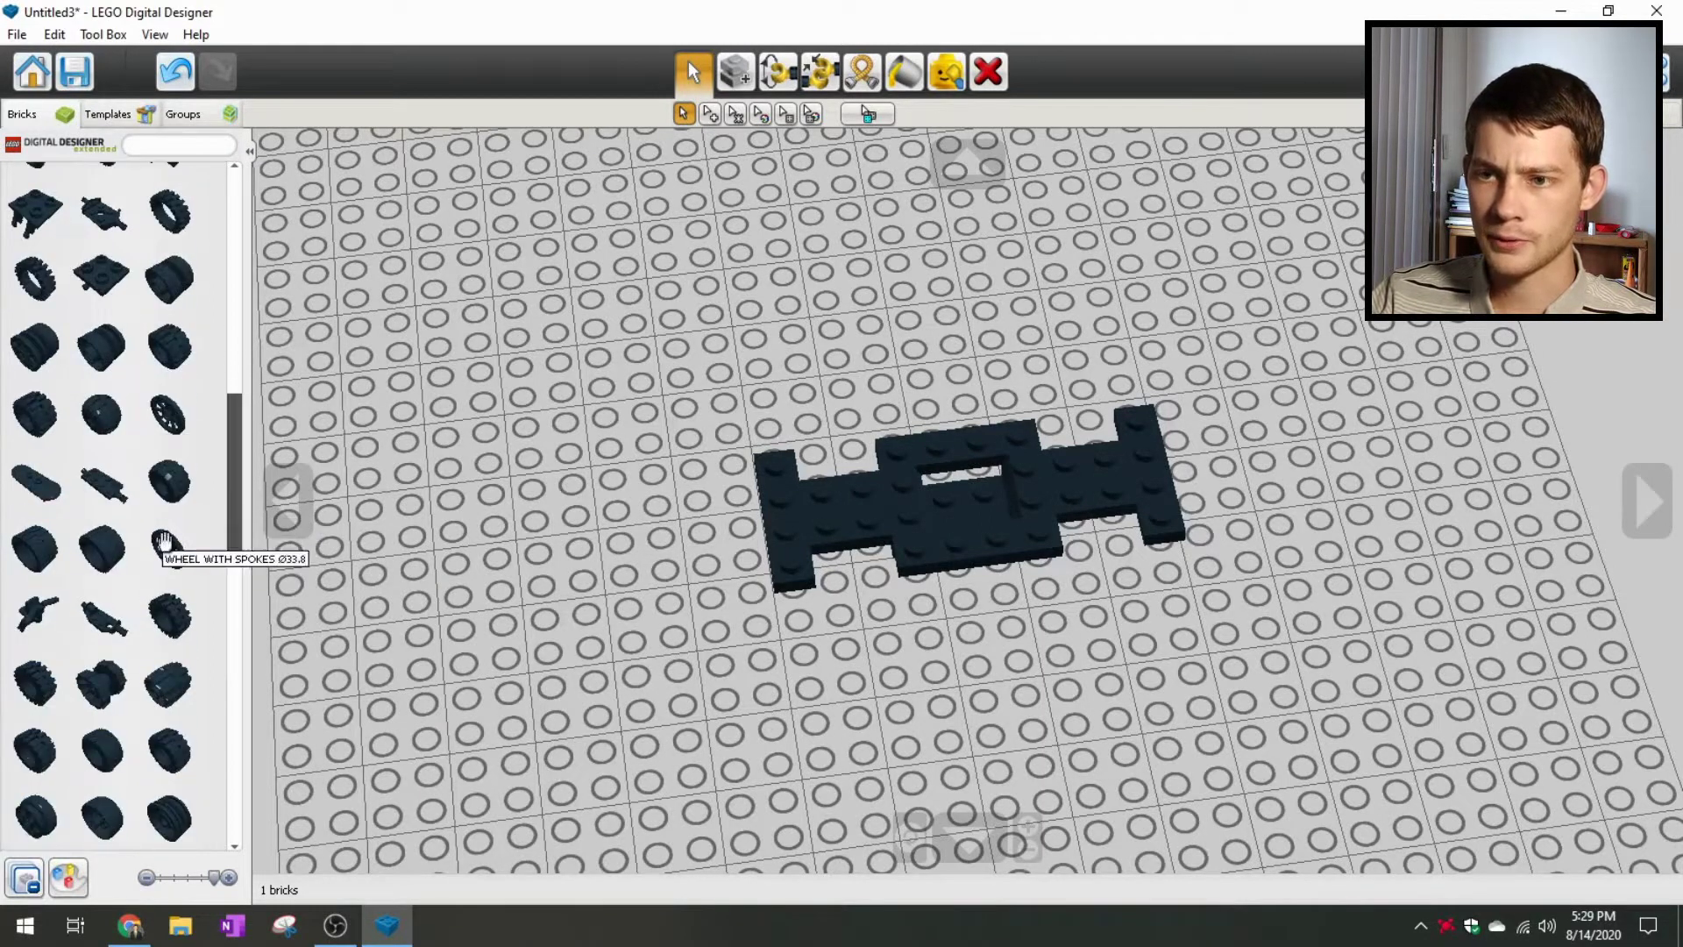
scroll(131, 504, down, 8)
scroll(127, 498, up, 3)
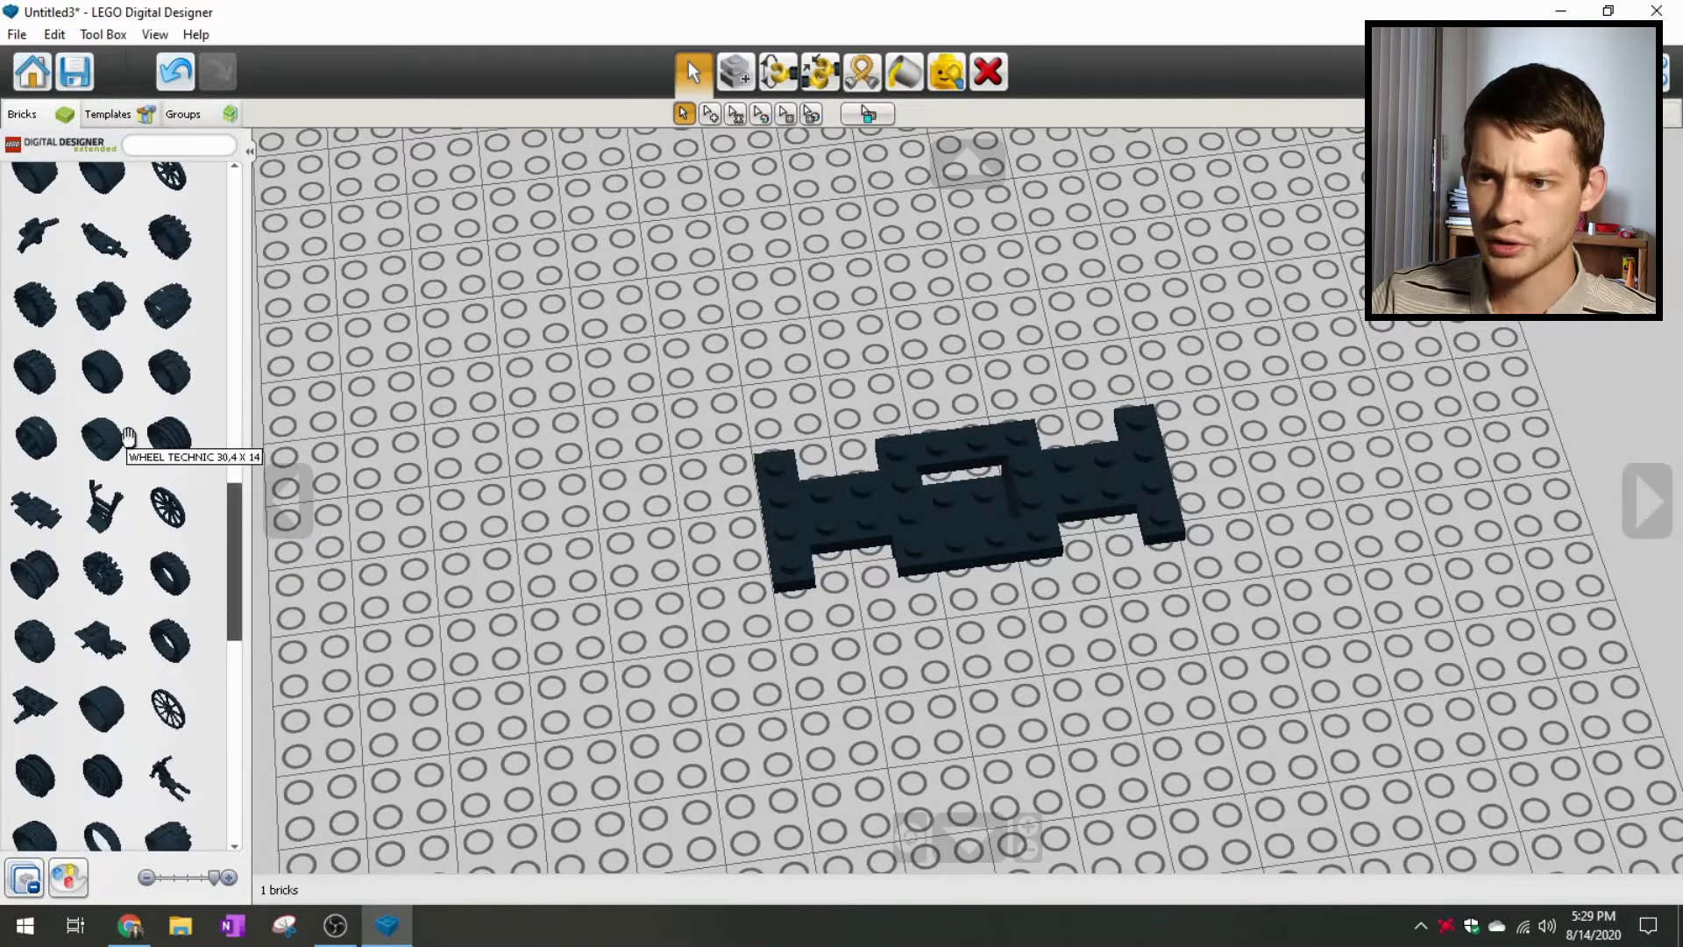
scroll(131, 439, up, 8)
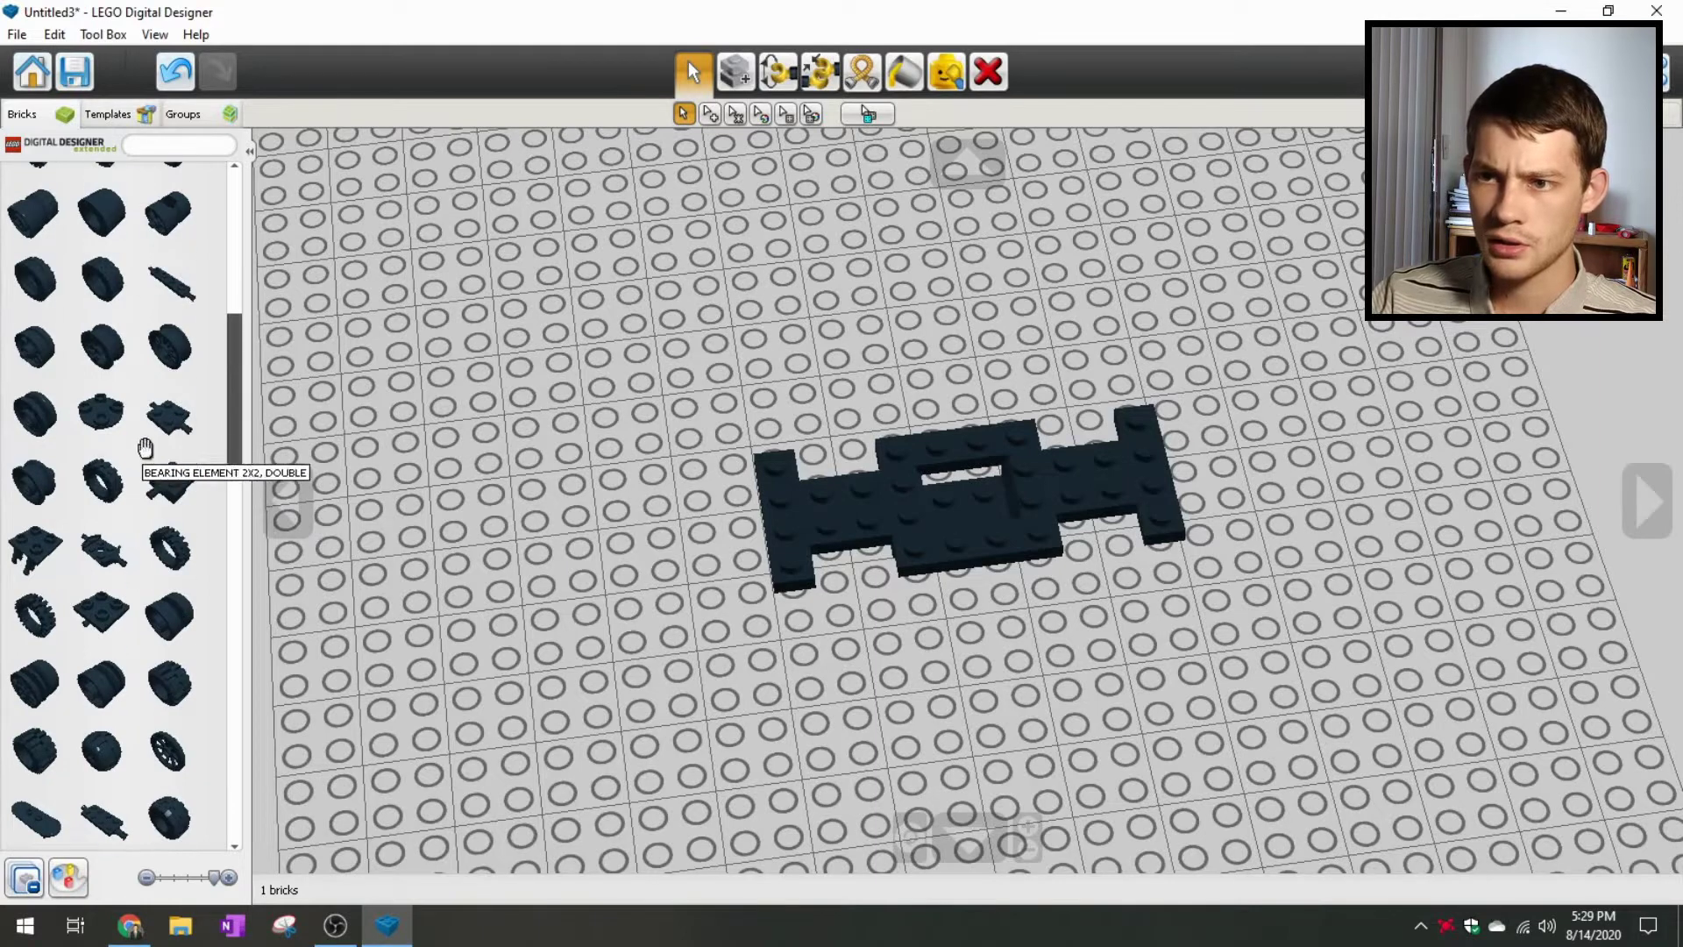
click(104, 550)
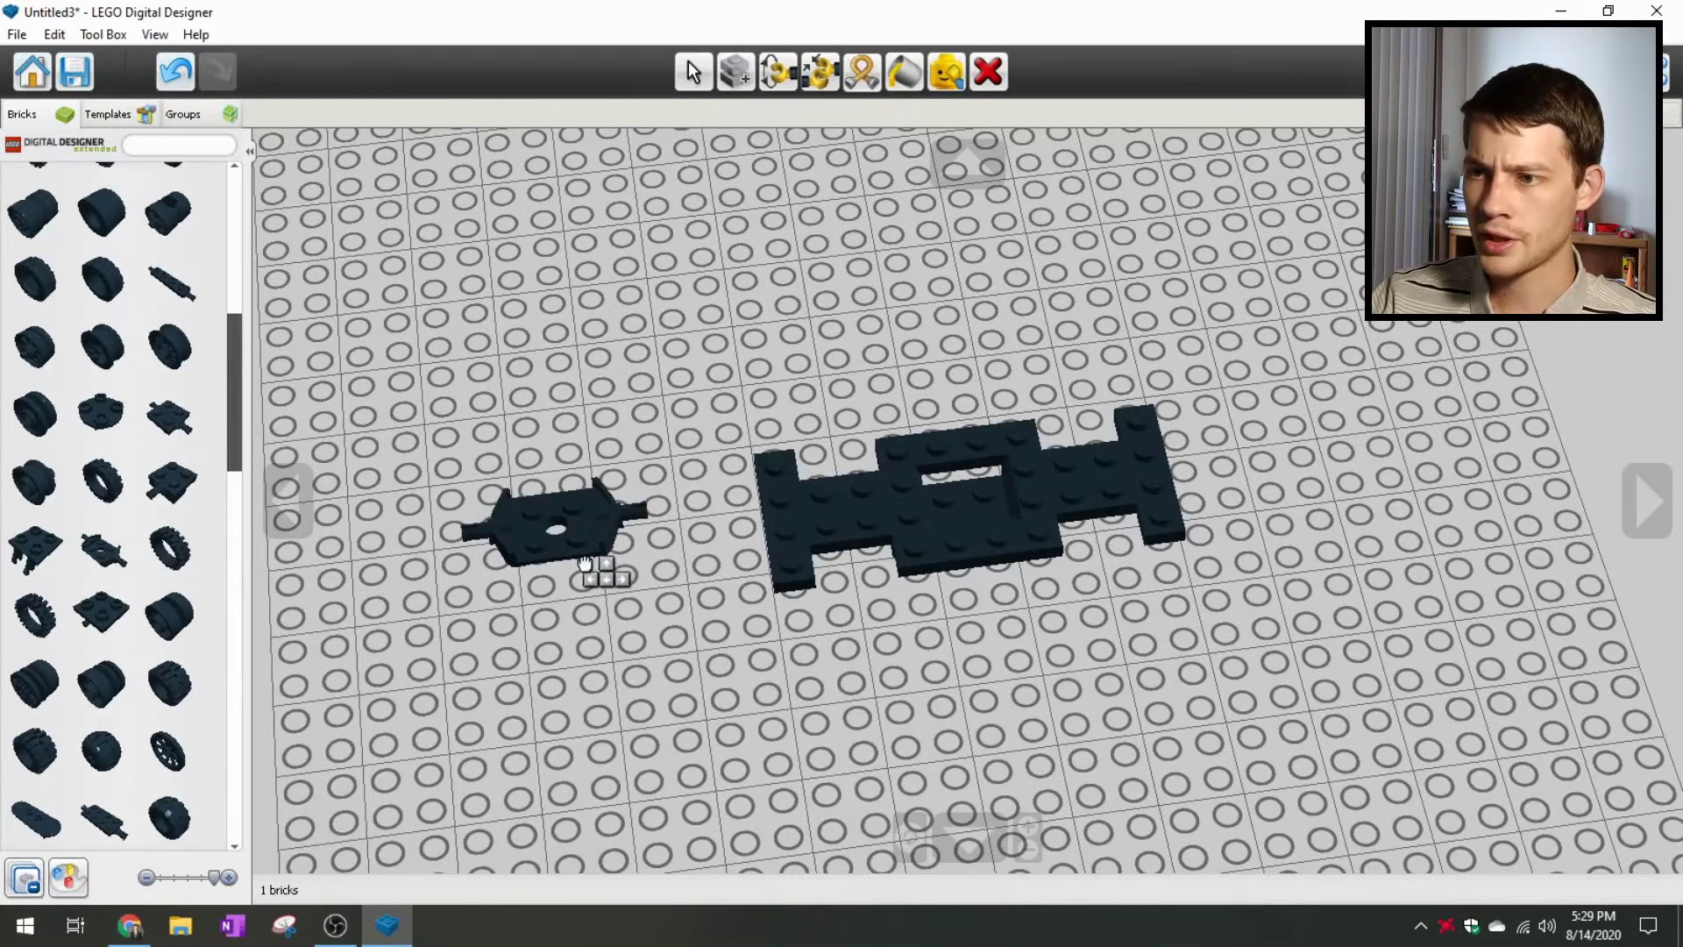
Step: Turn the bearing element and attach it under one end of the chassis with its axle pins sticking out at both sides
right_drag(584, 564, 458, 582)
right_drag(601, 646, 571, 376)
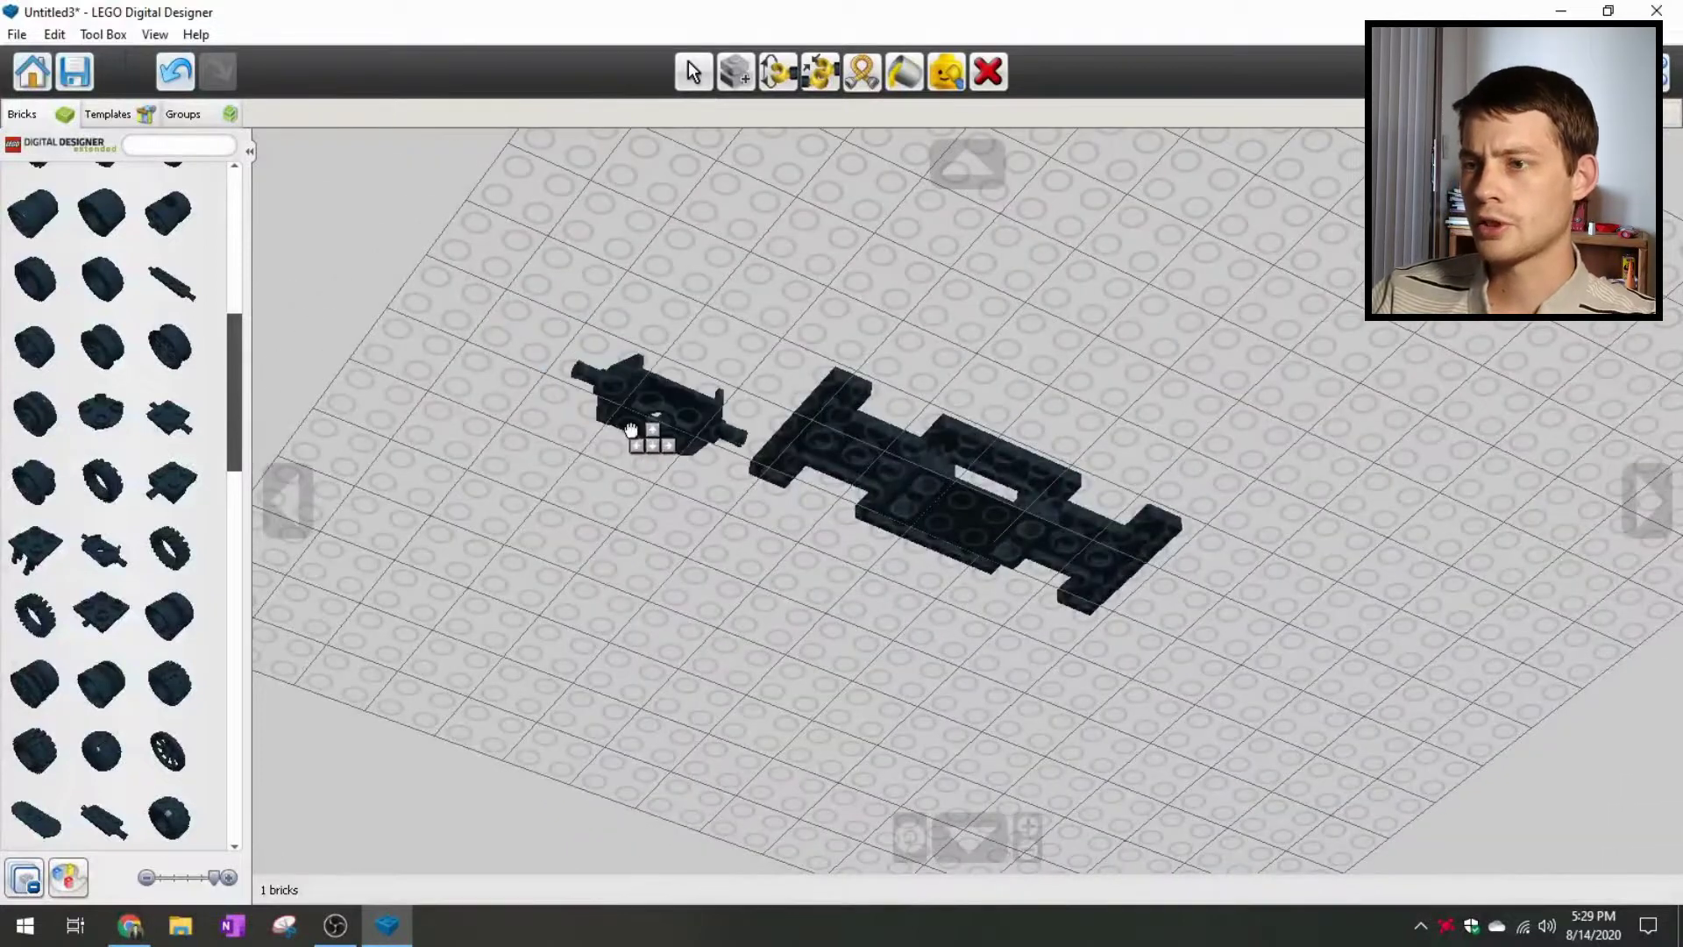
right_drag(601, 444, 526, 680)
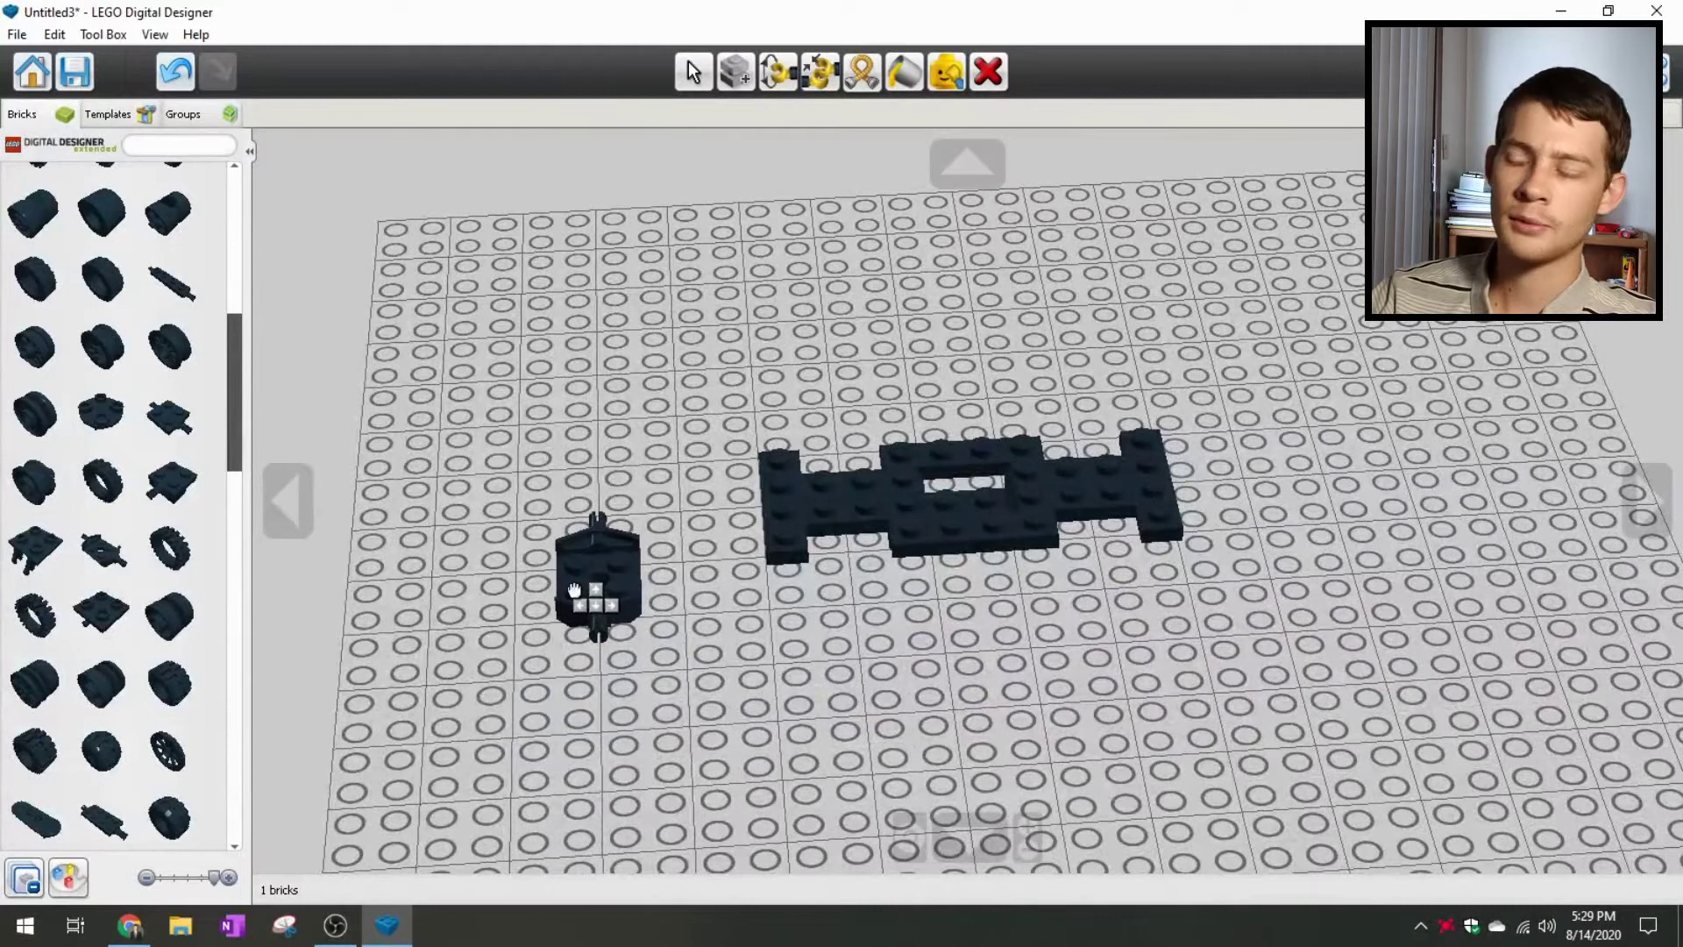
key(Left)
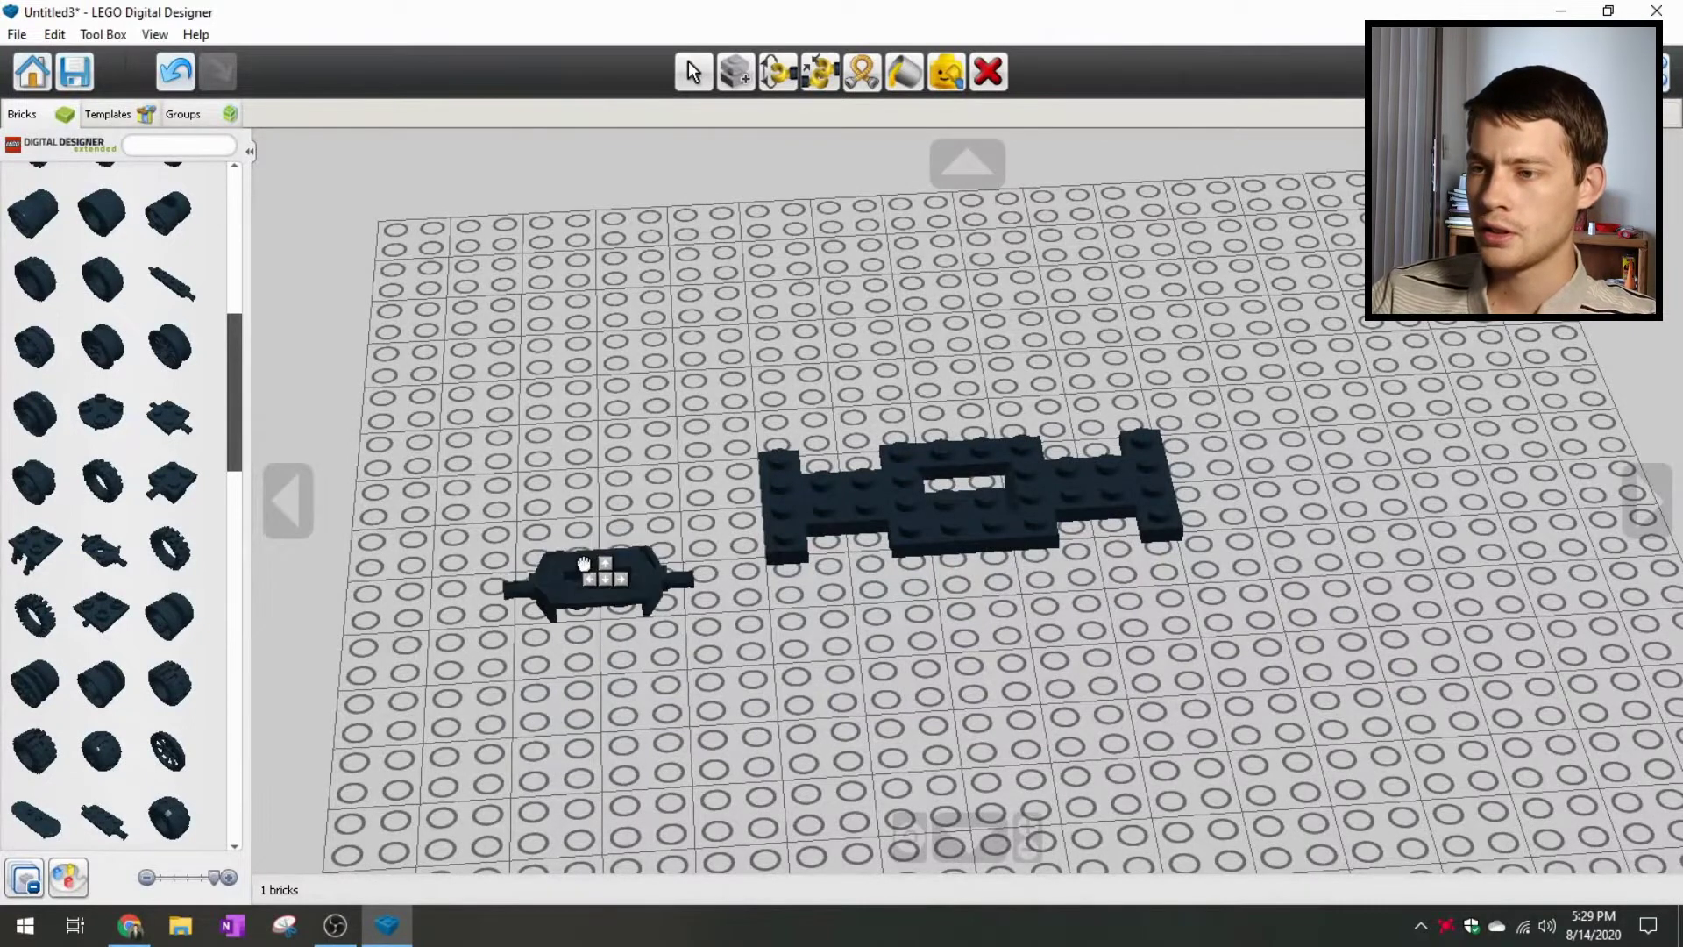
right_drag(584, 563, 789, 522)
click(863, 479)
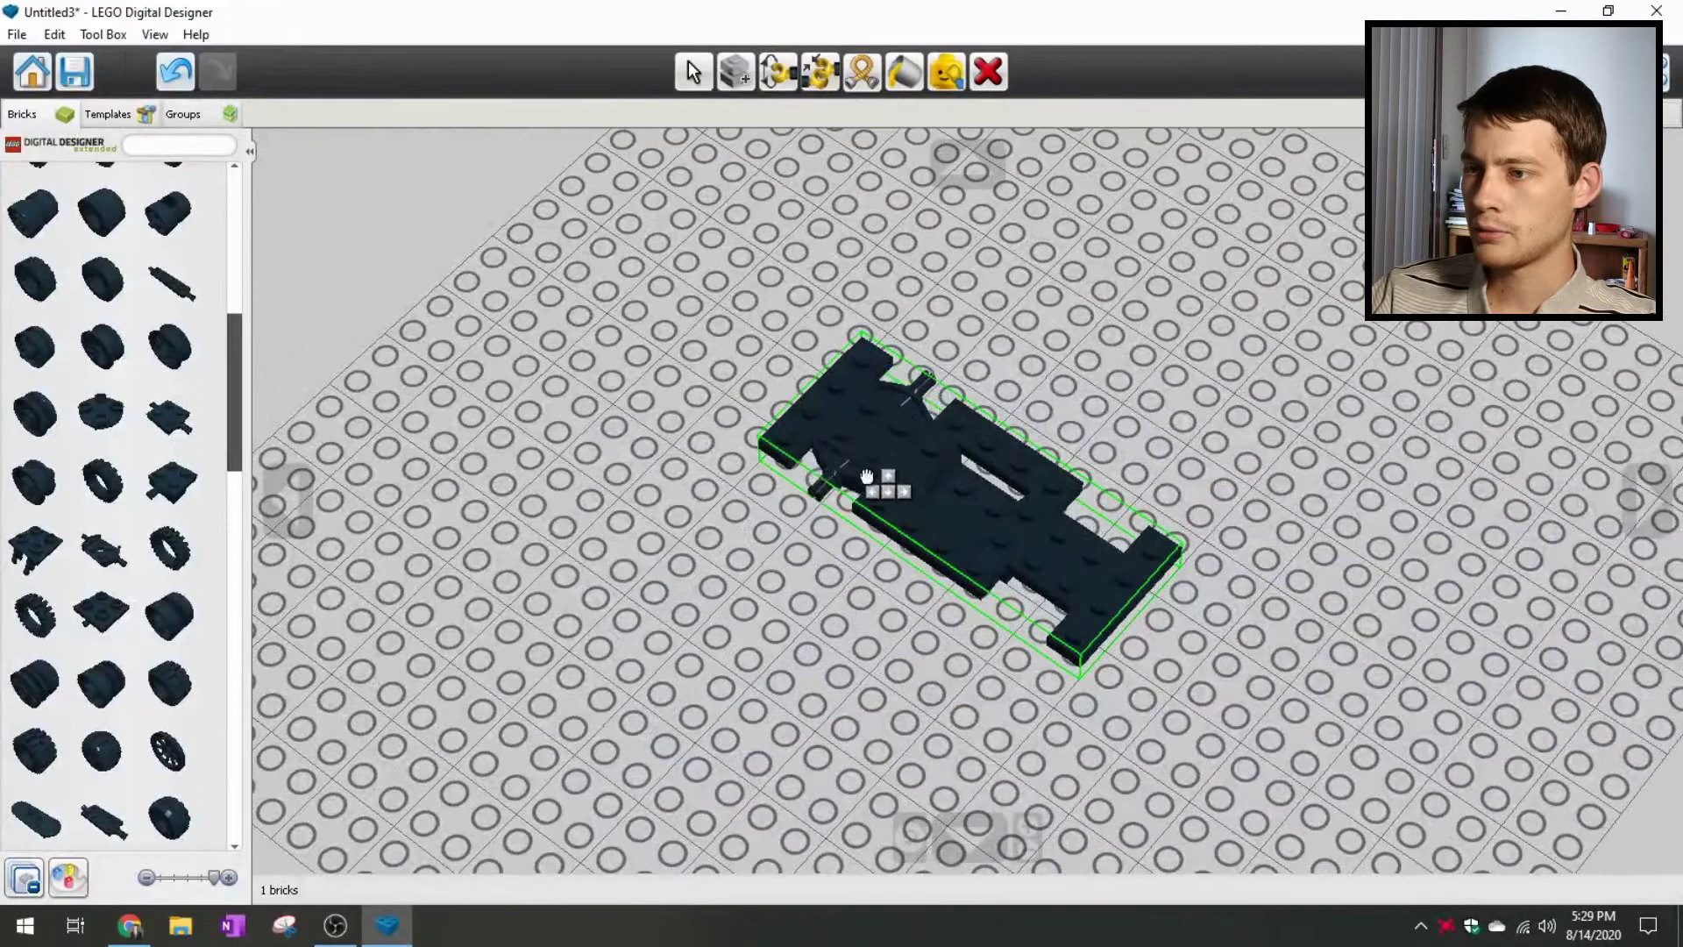
right_drag(1071, 568, 1155, 469)
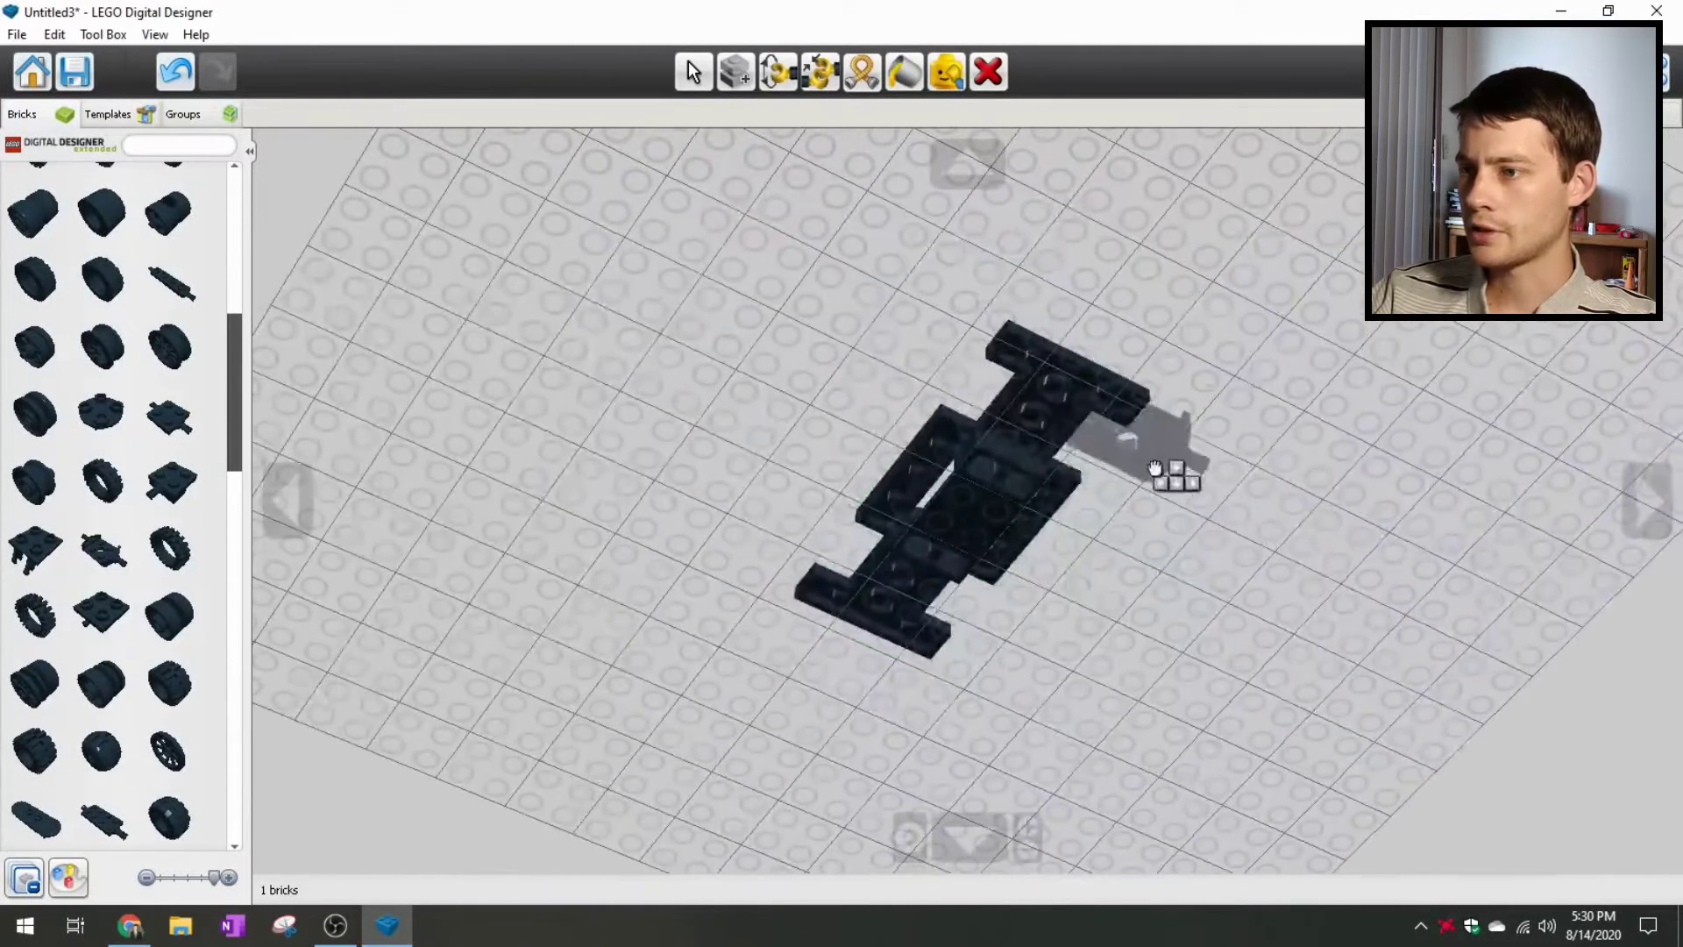
click(1155, 469)
key(v)
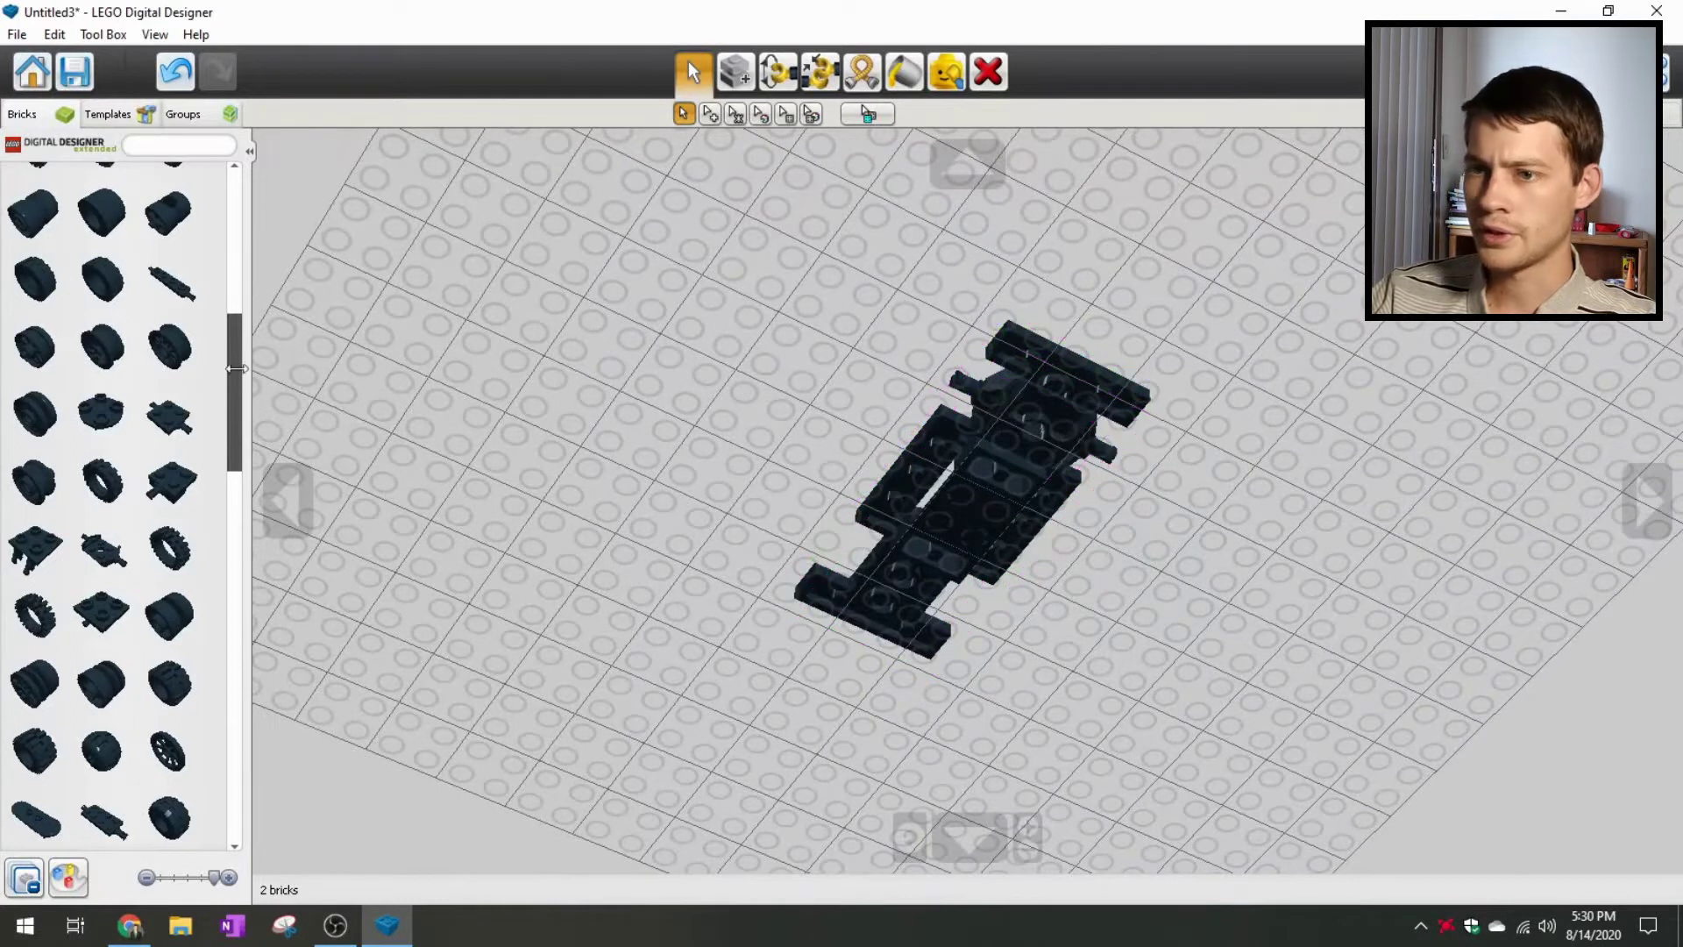
Step: Attach a second identical bearing element under the opposite end of the chassis and check the underside
click(102, 550)
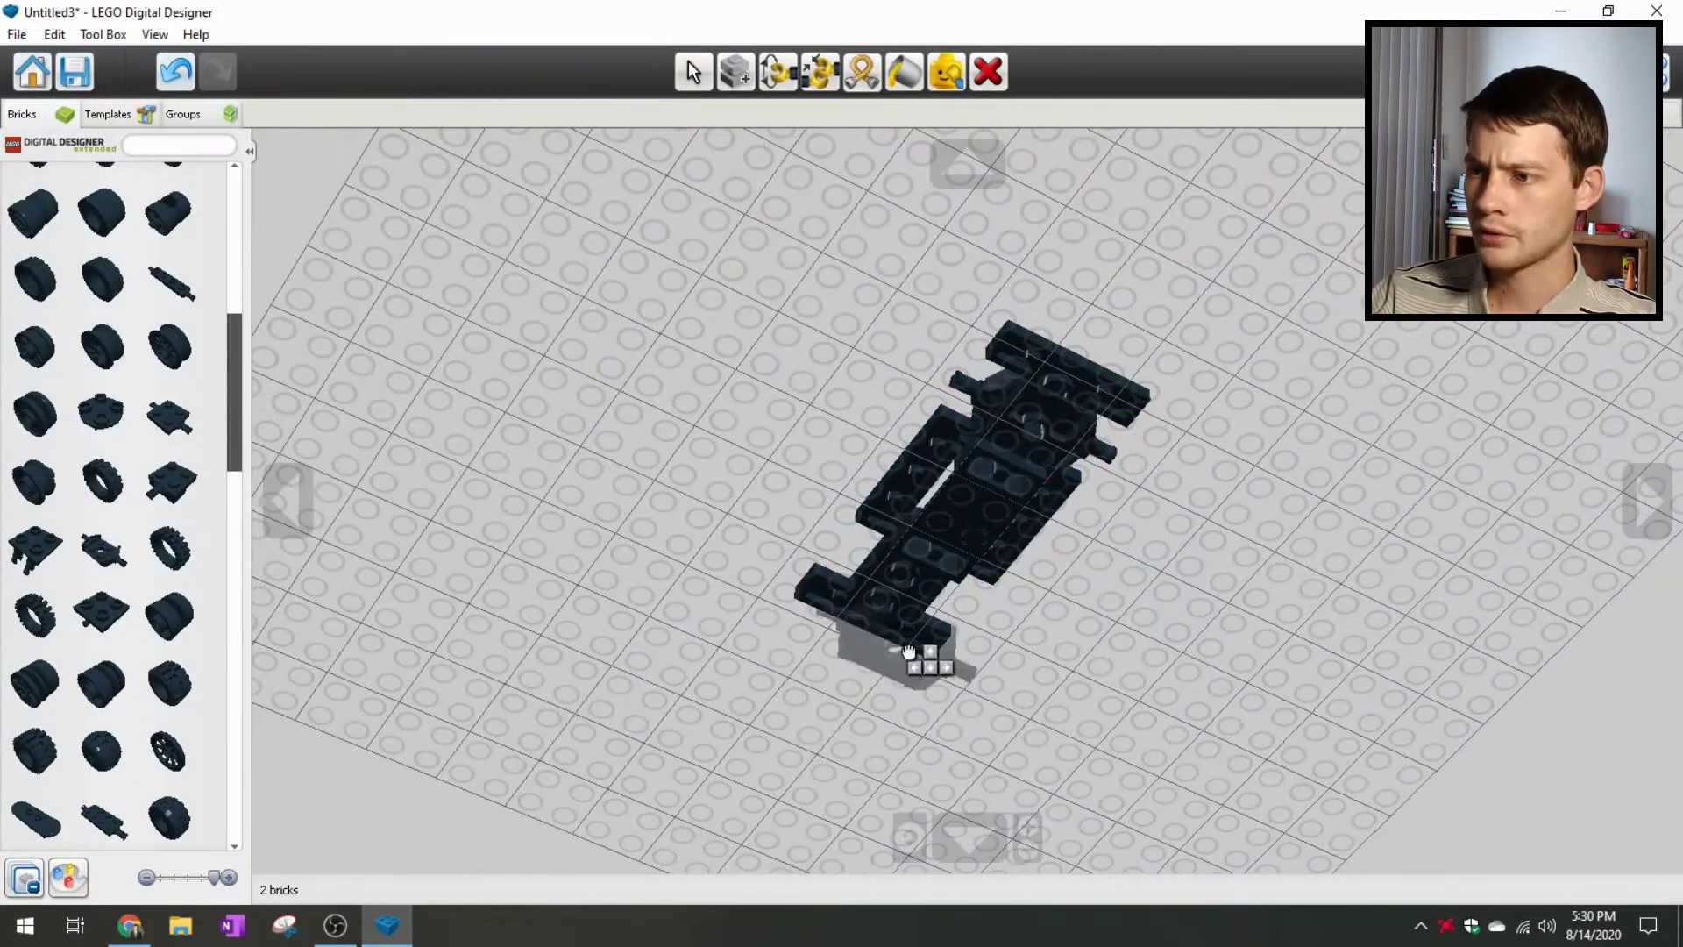
click(908, 650)
key(v)
scroll(815, 517, down, 5)
scroll(1015, 384, up, 8)
right_drag(1015, 384, 1061, 431)
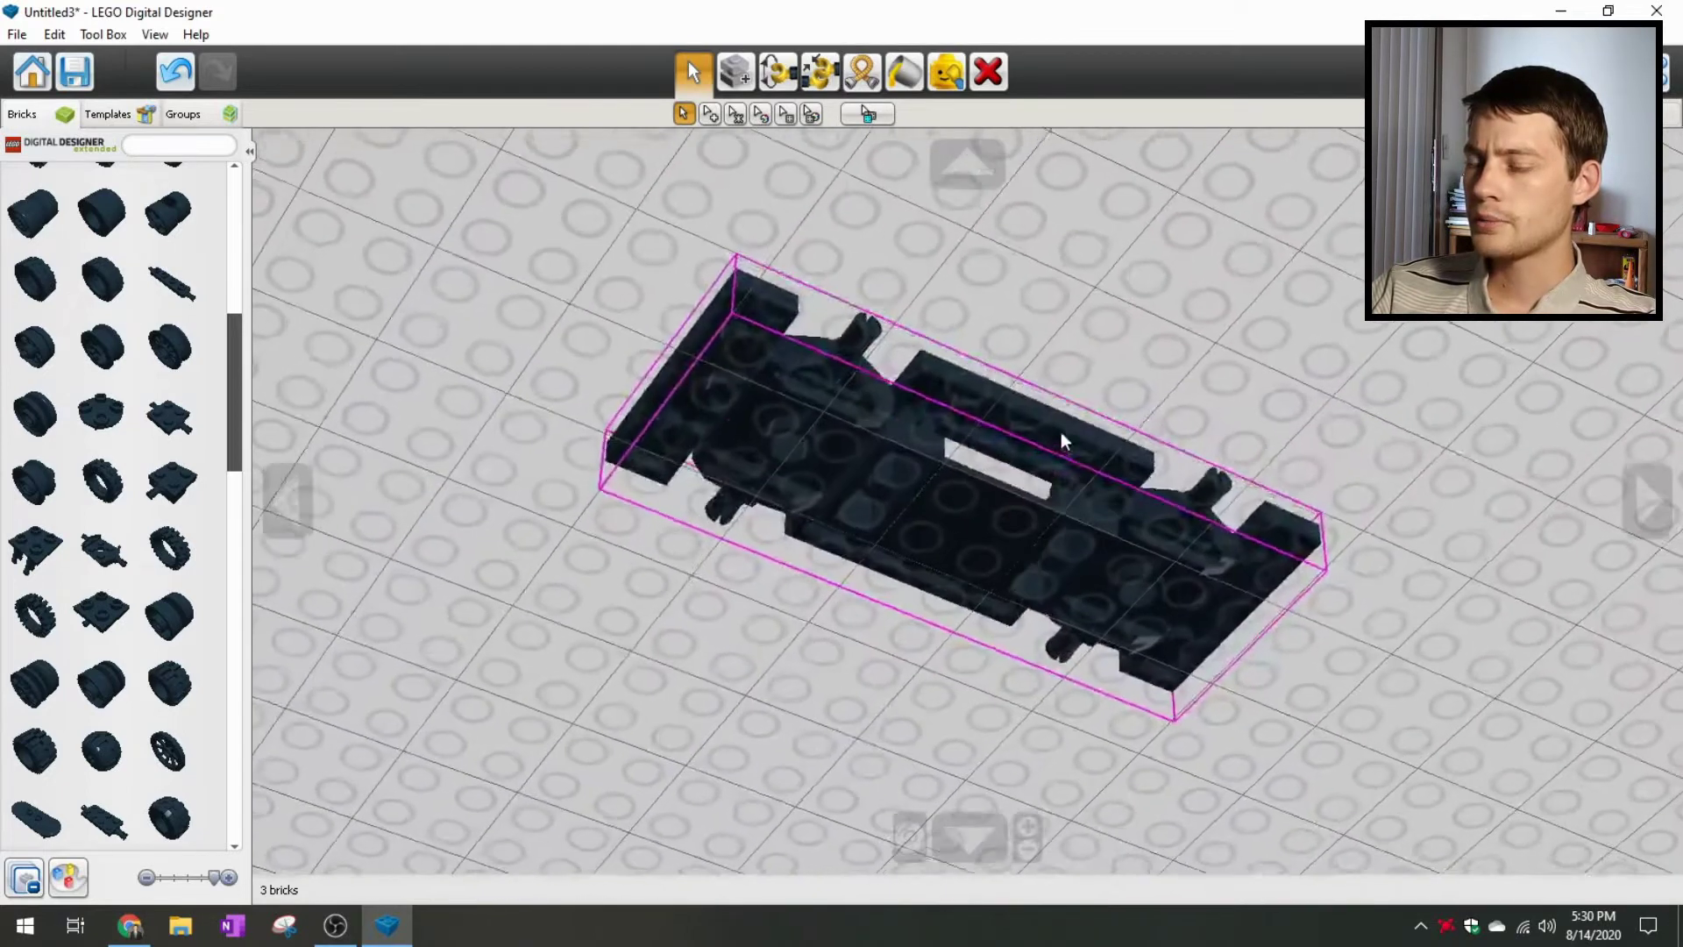
Step: Try the brick palette in dark grey and in light grey, and return it to black
click(86, 874)
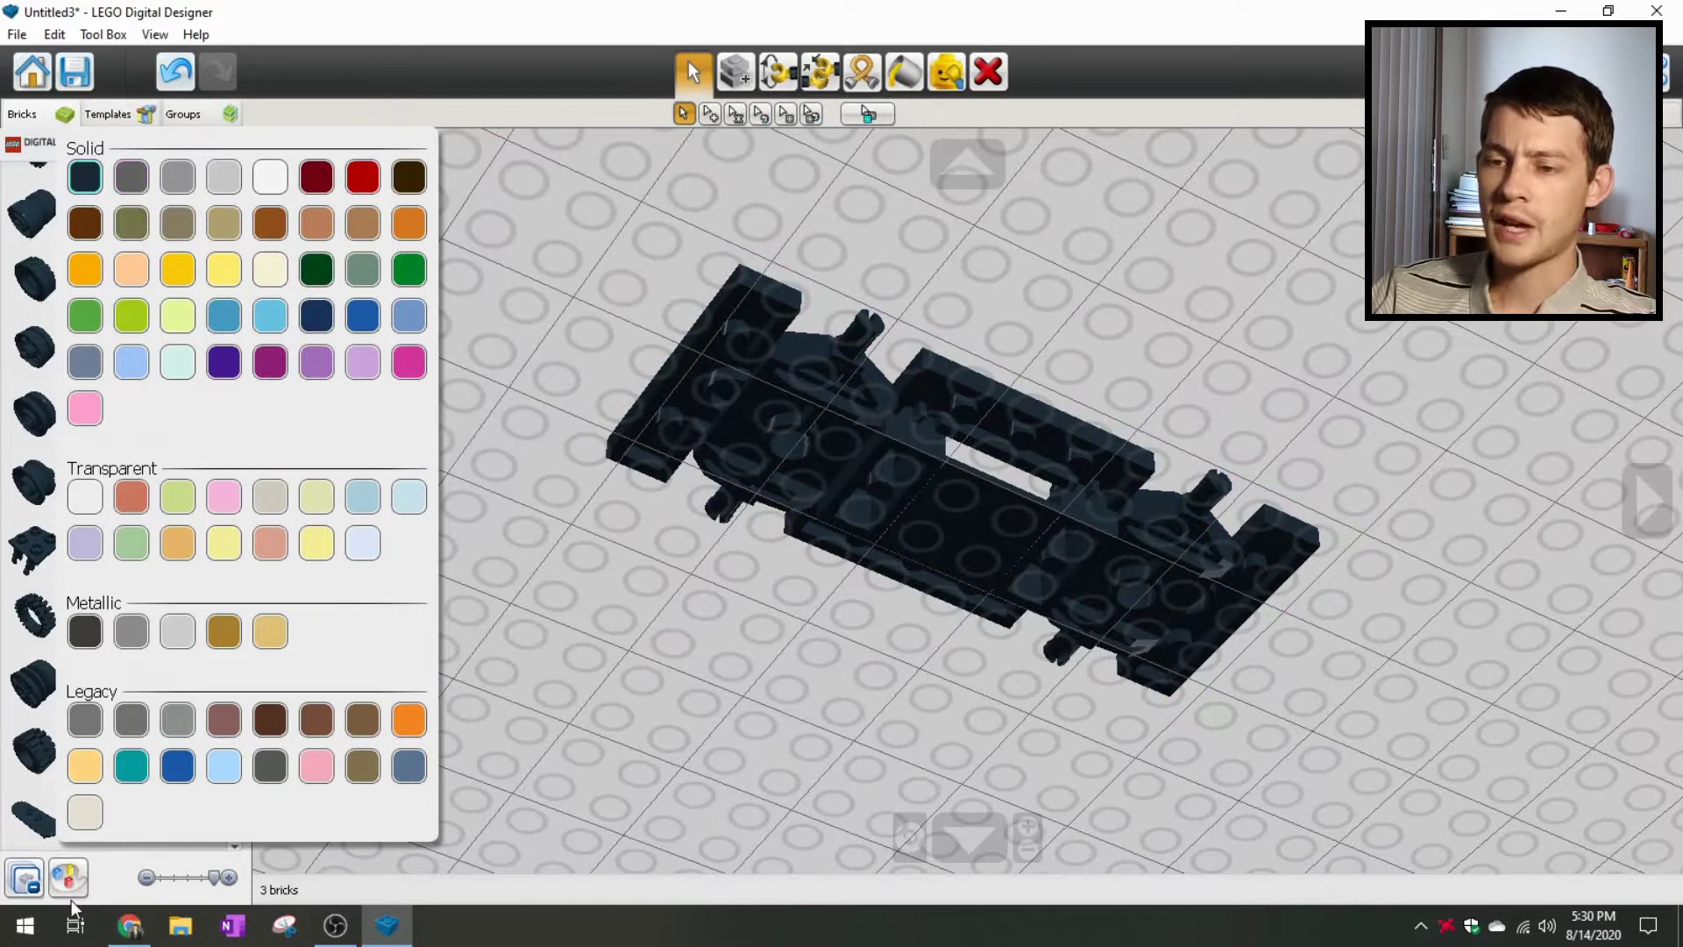
click(132, 178)
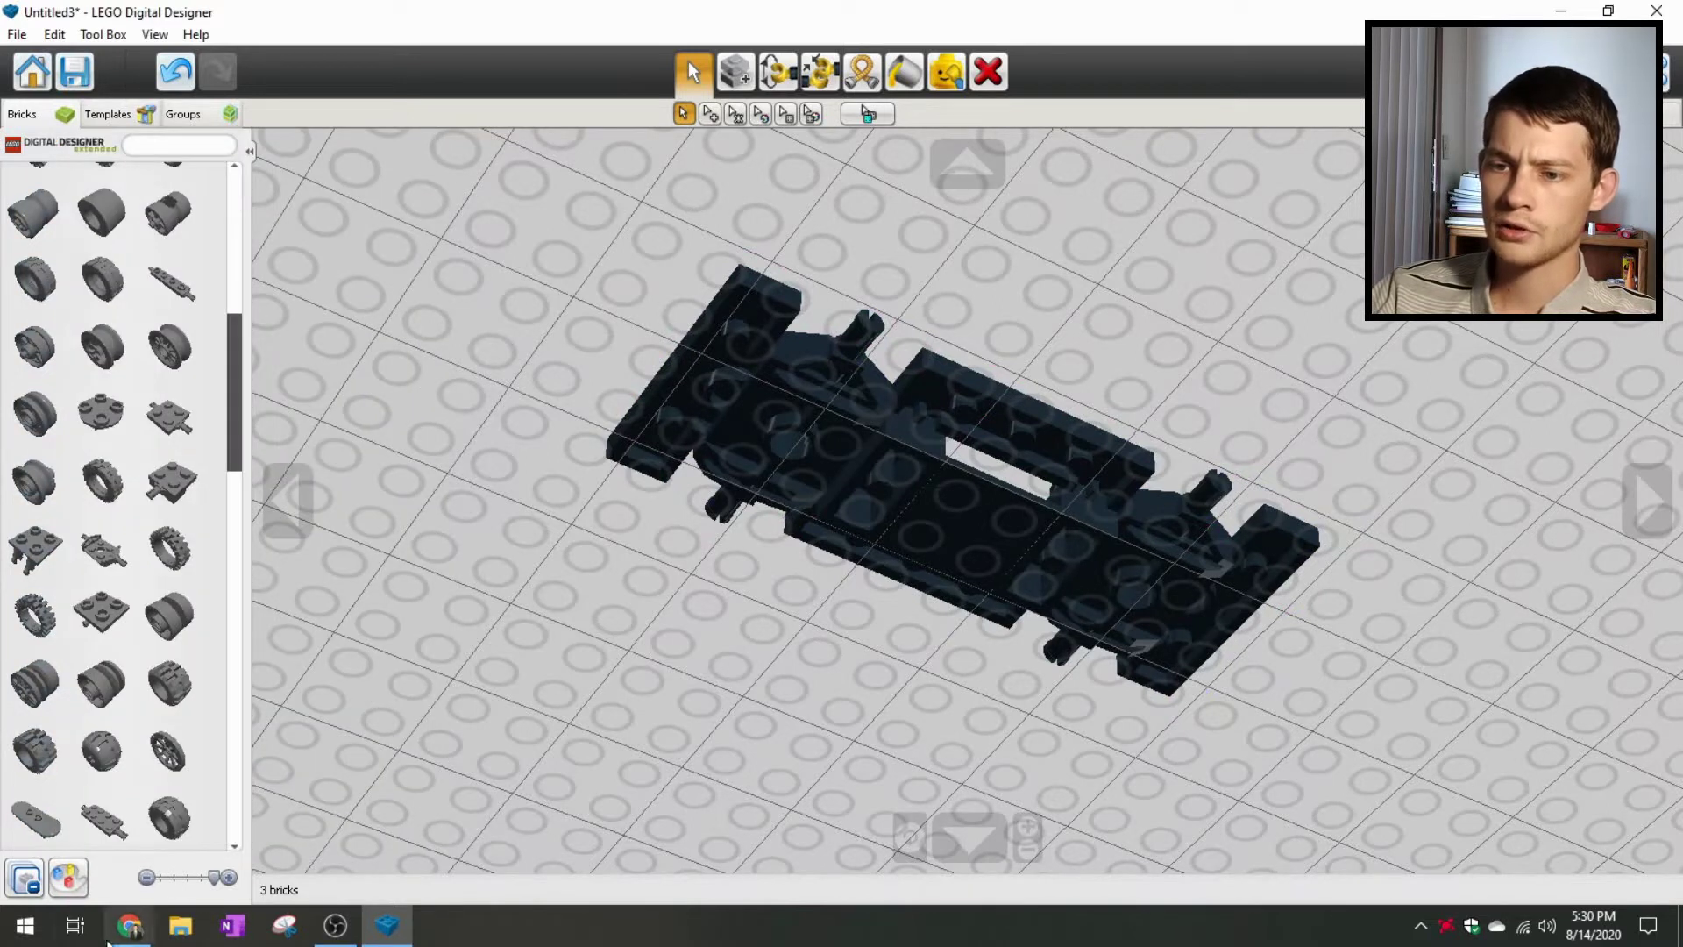
click(79, 887)
click(190, 181)
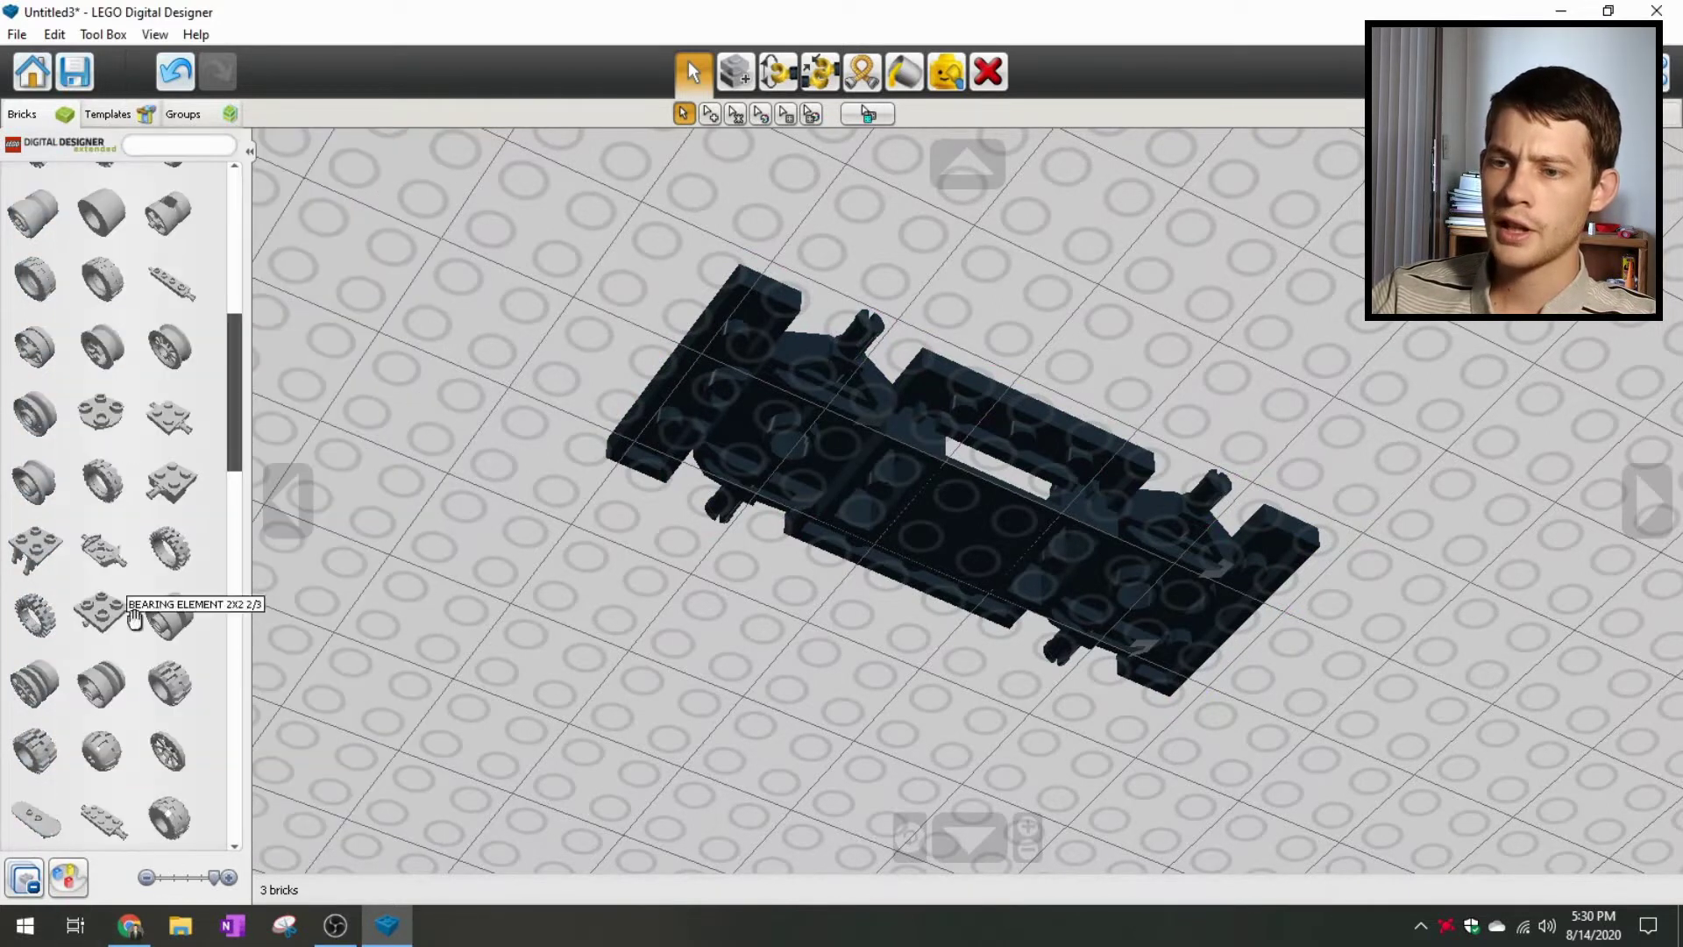
click(90, 886)
click(88, 180)
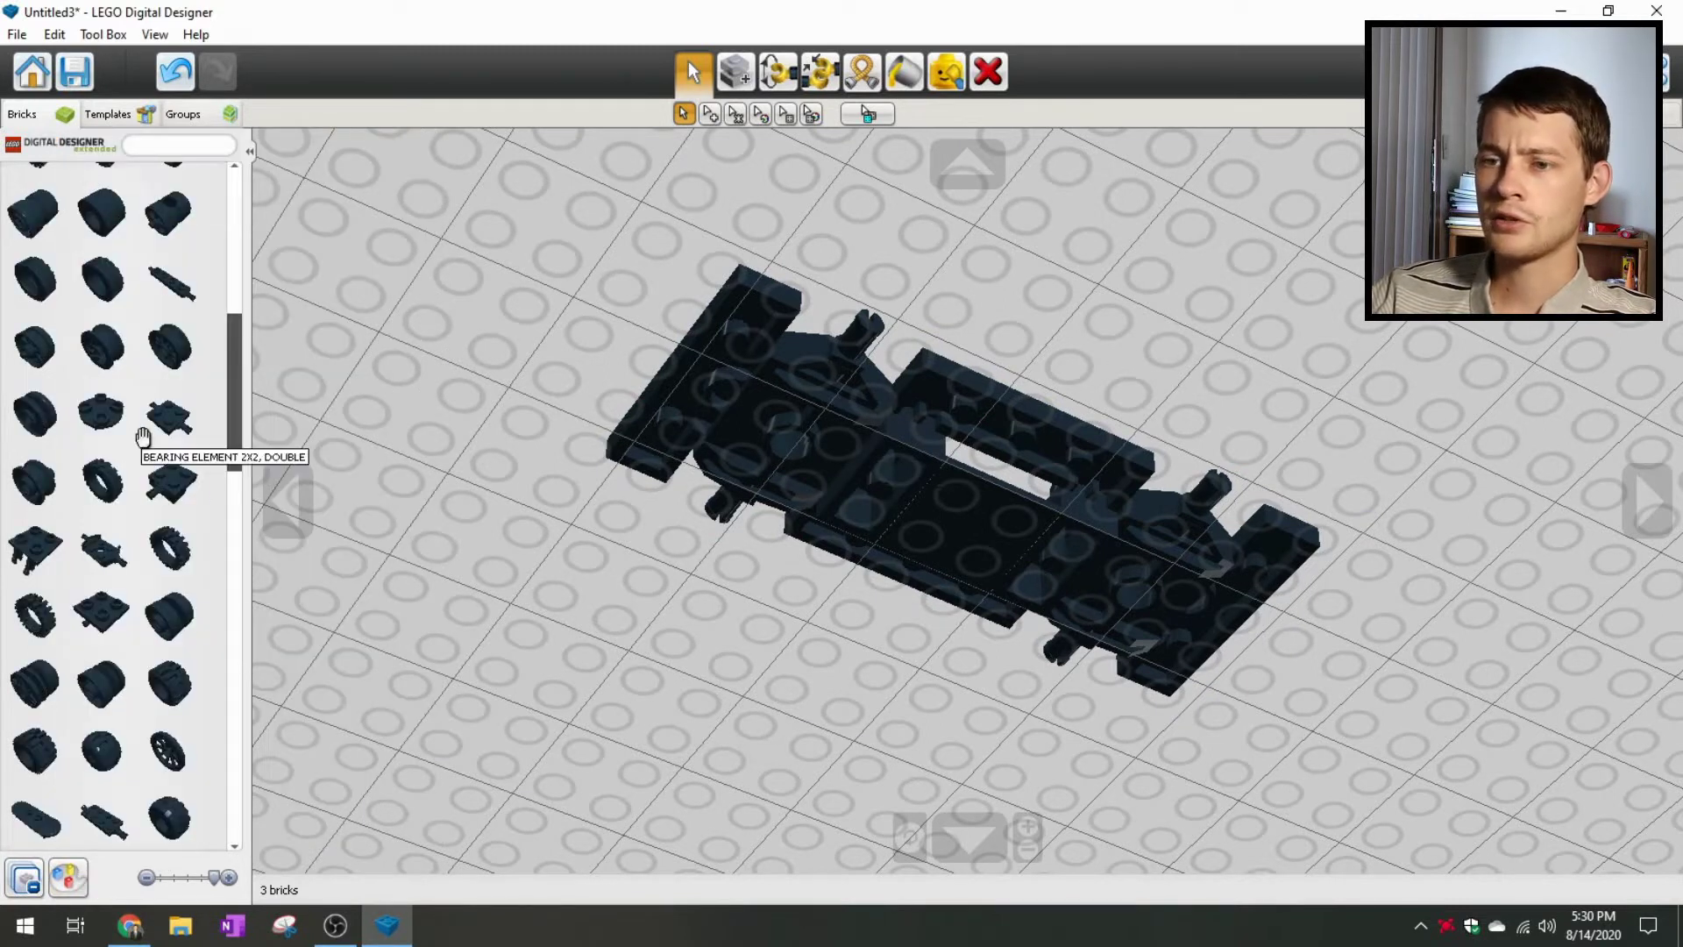
scroll(105, 421, up, 4)
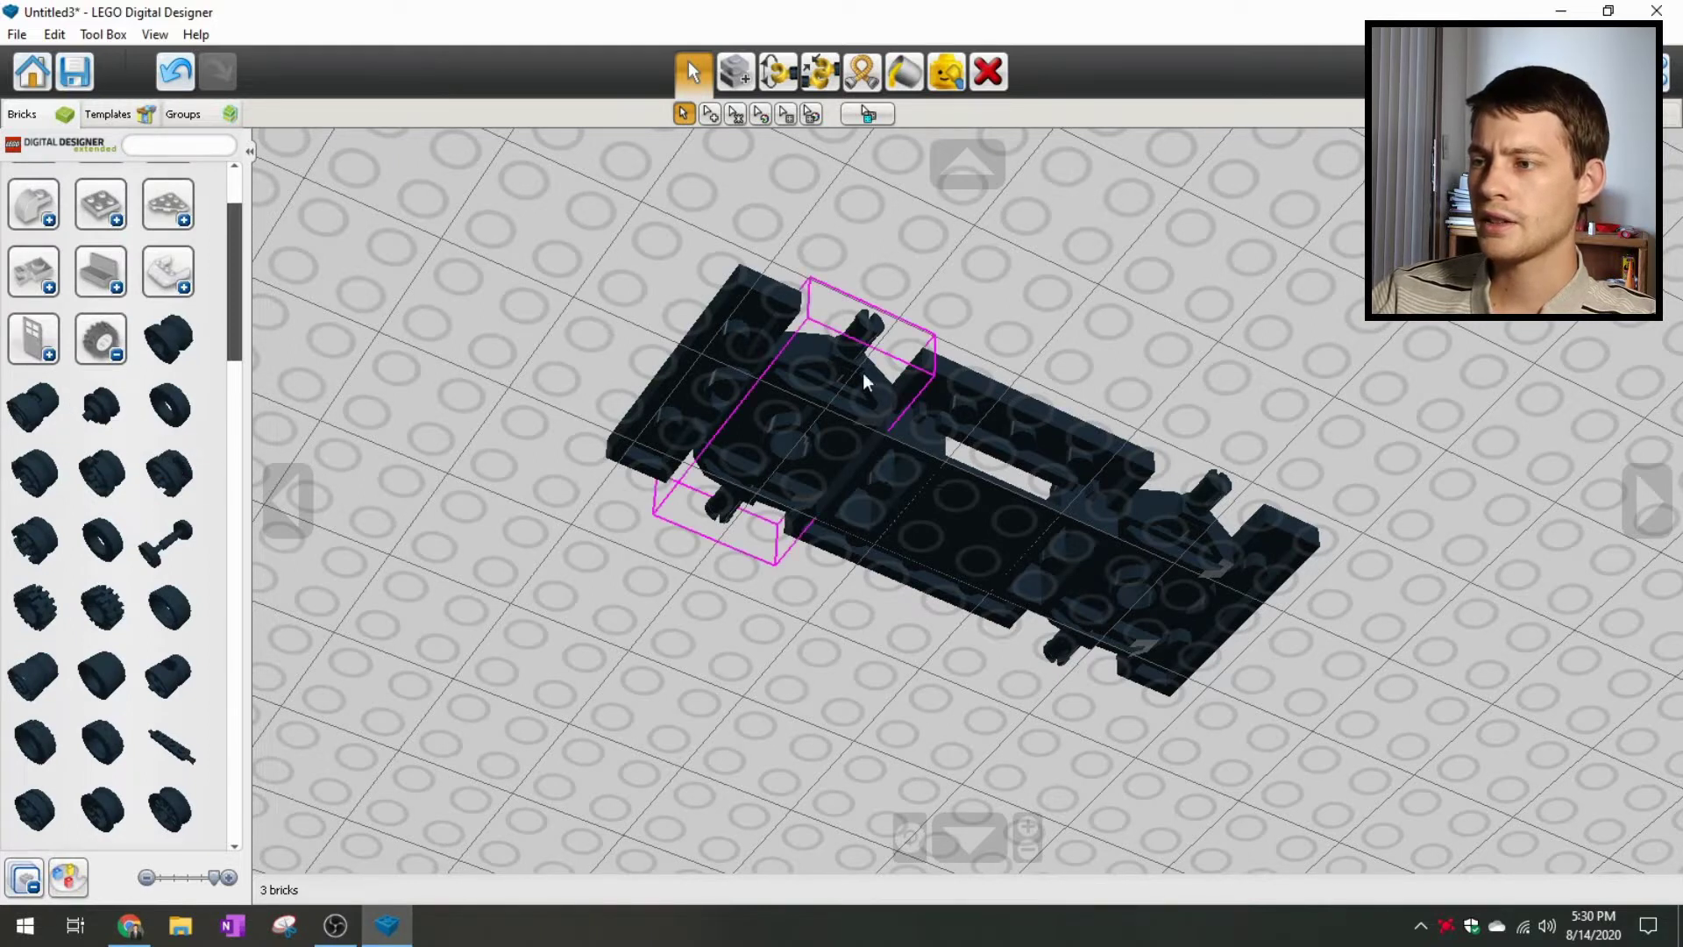
Step: Paint both axle bearing elements of the chassis solid light grey
click(906, 75)
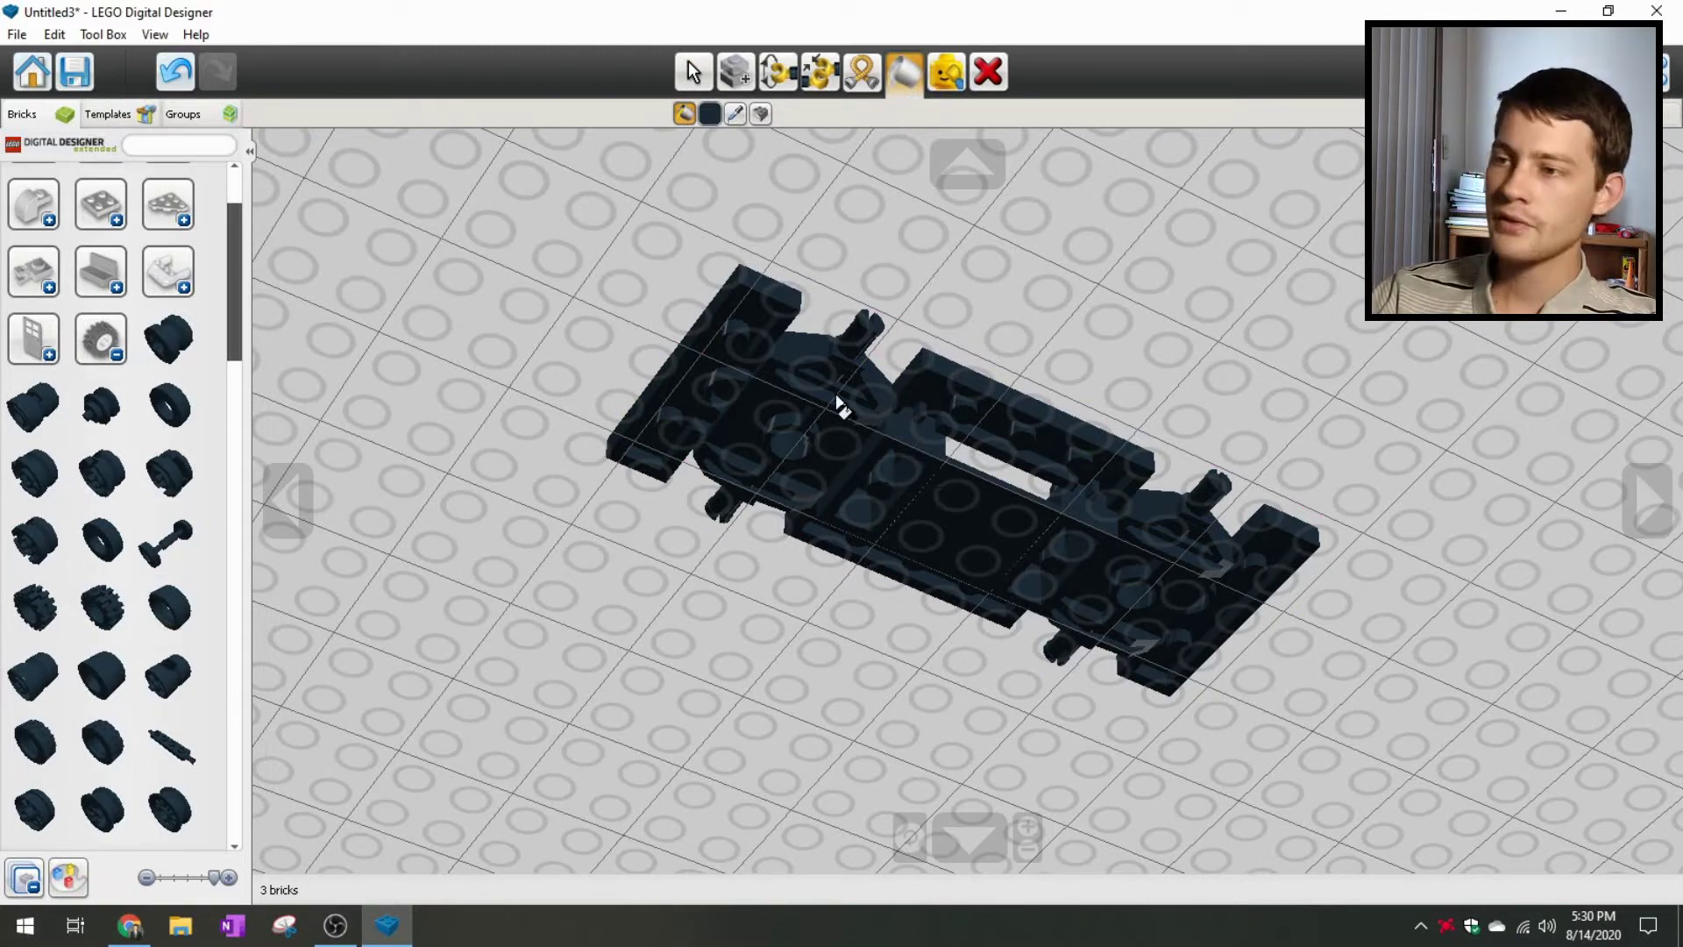
right_drag(862, 355, 815, 644)
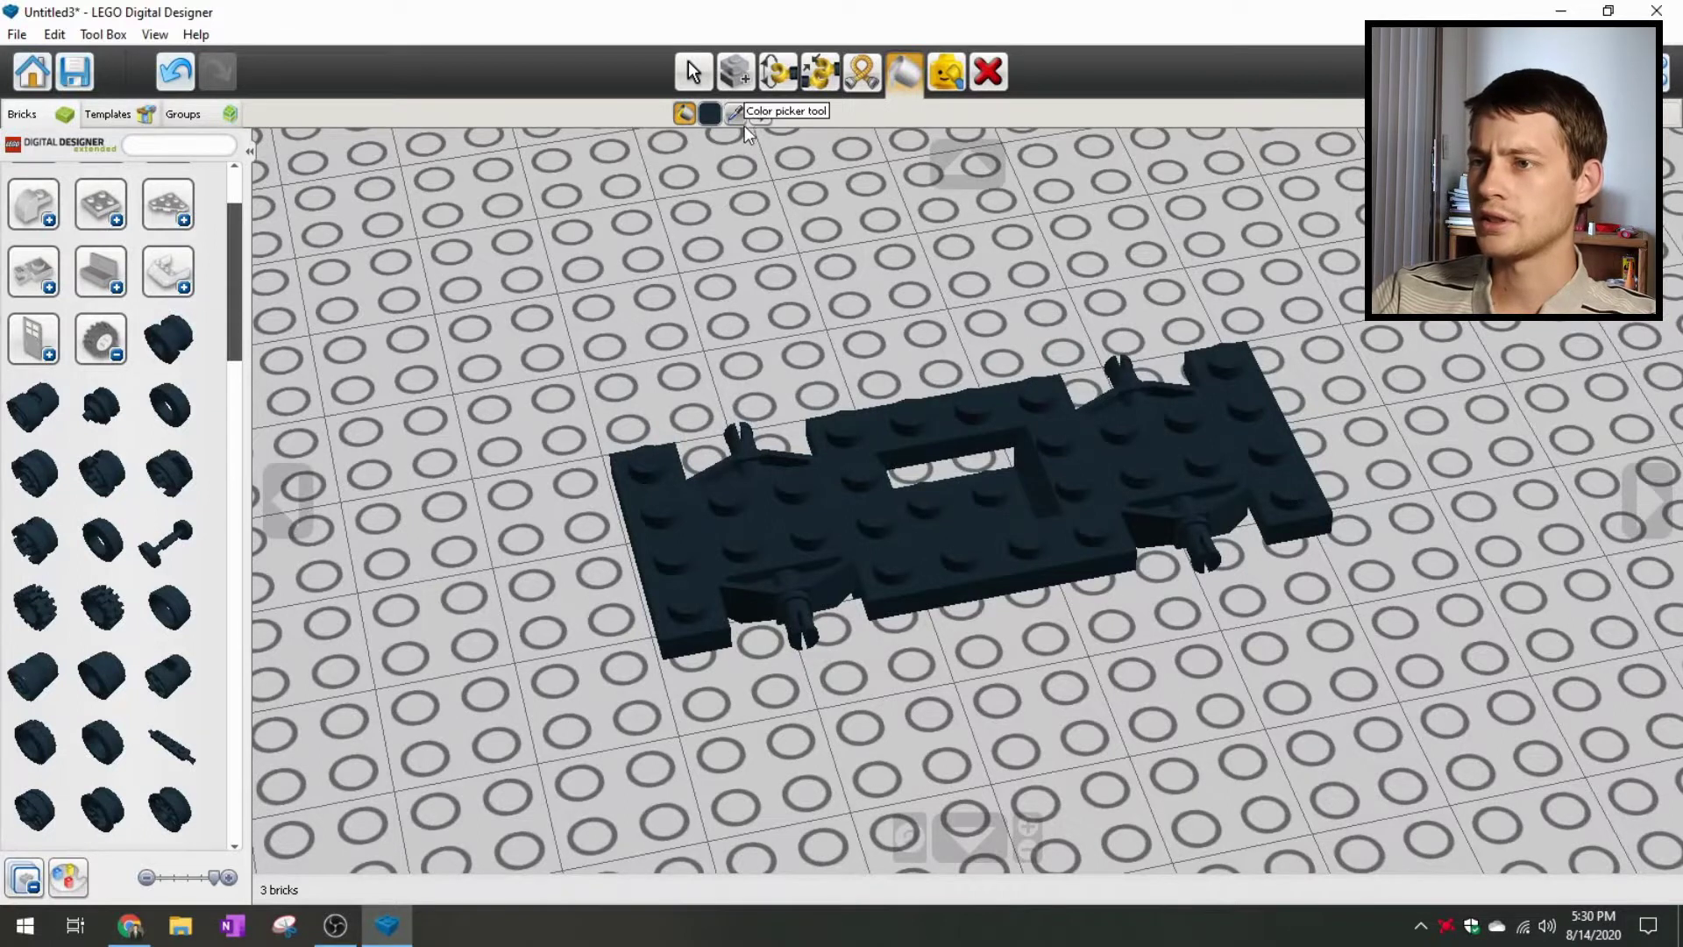
click(708, 114)
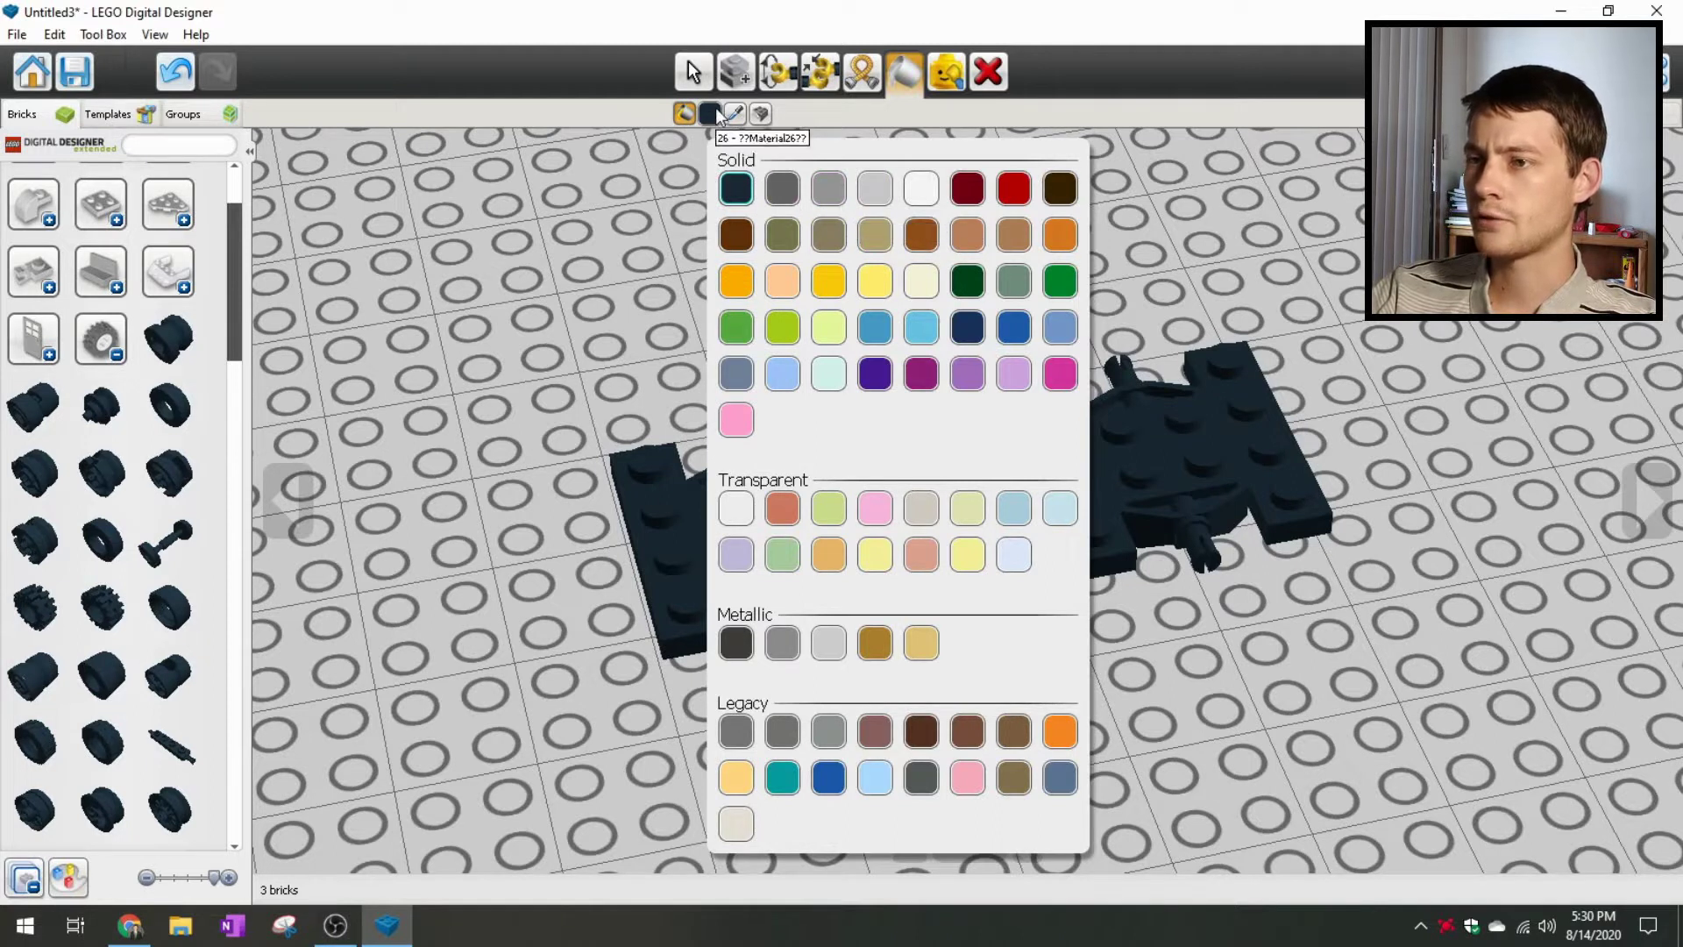
click(825, 192)
click(759, 449)
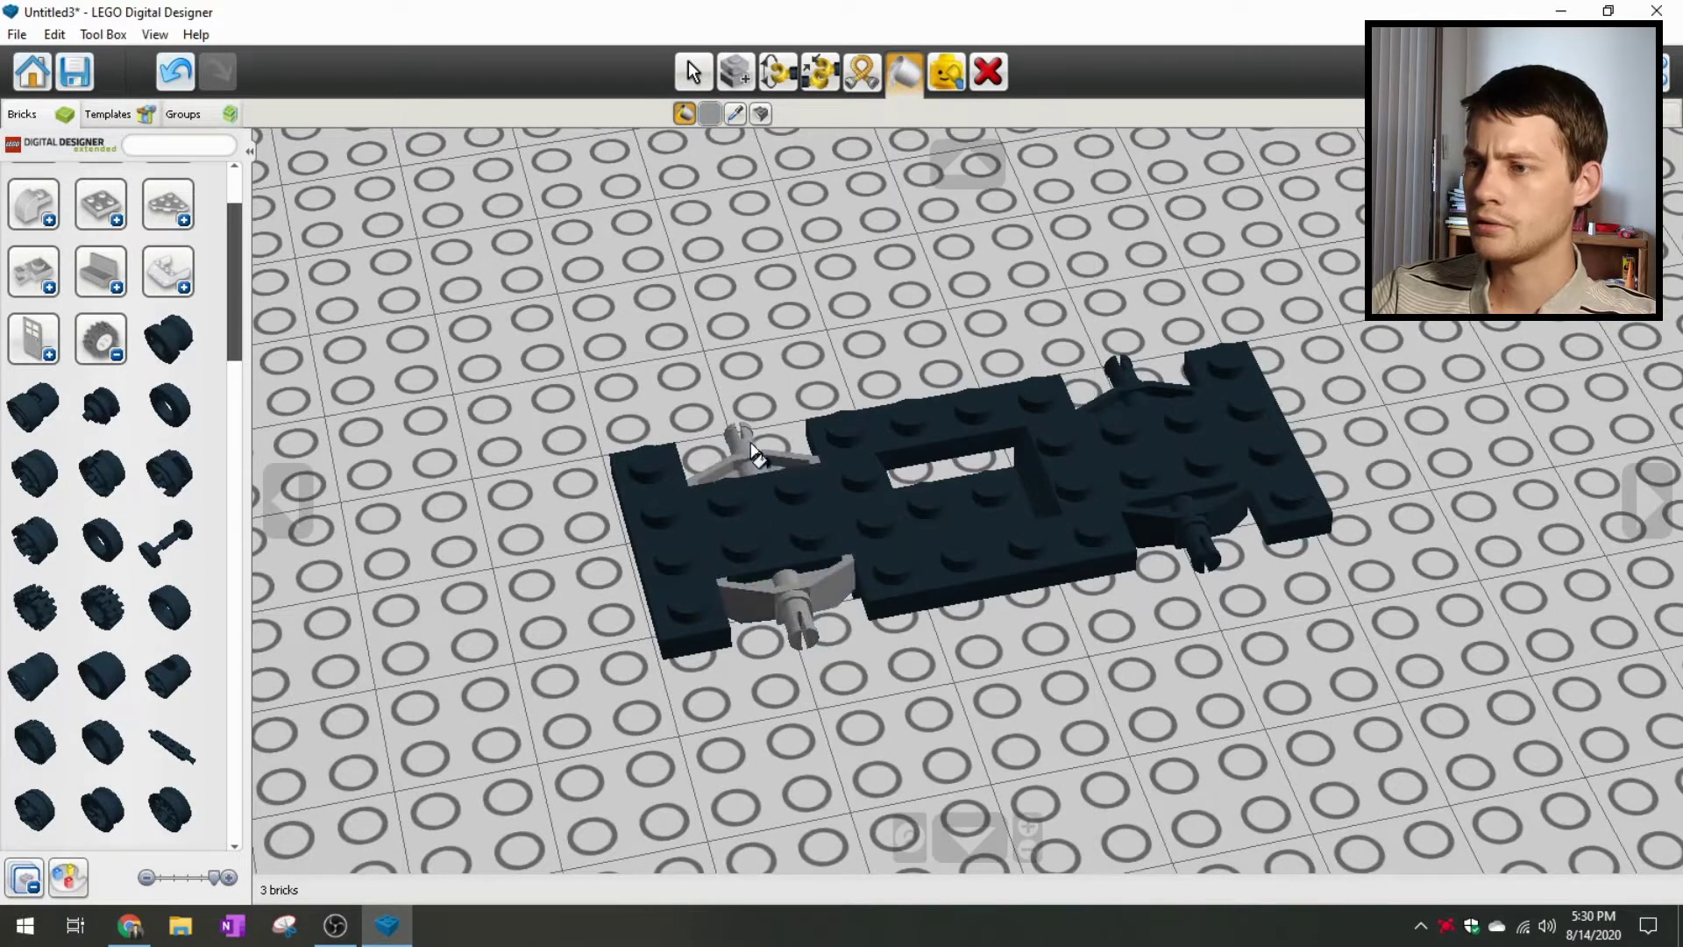
click(1126, 370)
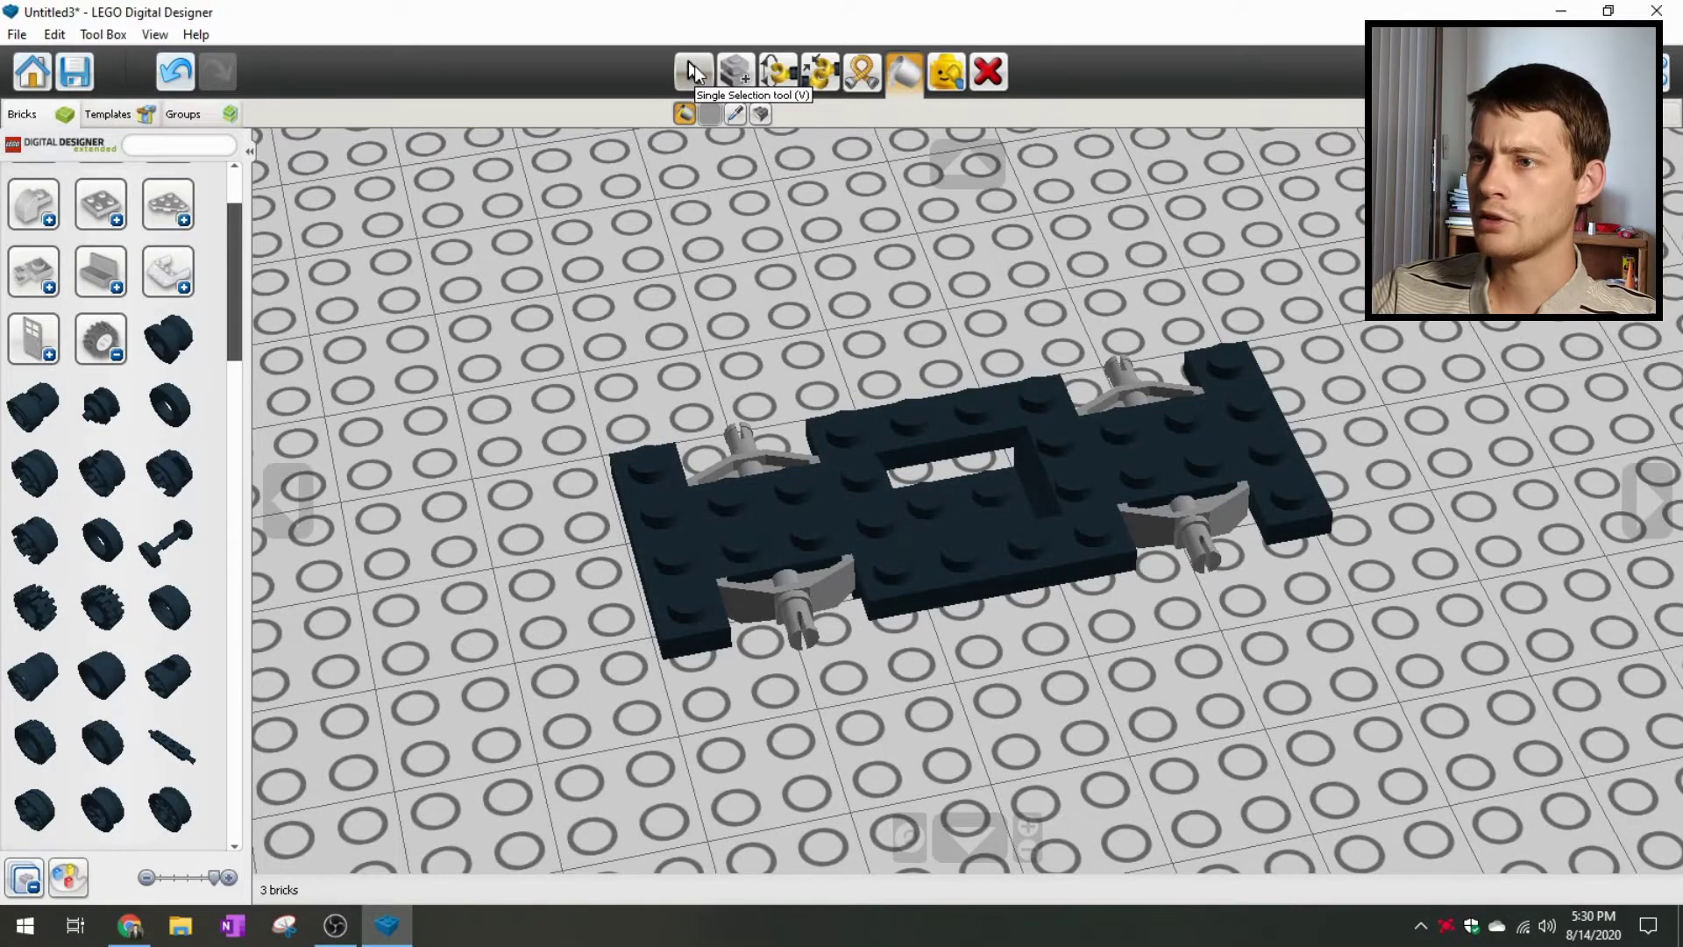
click(692, 72)
right_drag(675, 298, 518, 353)
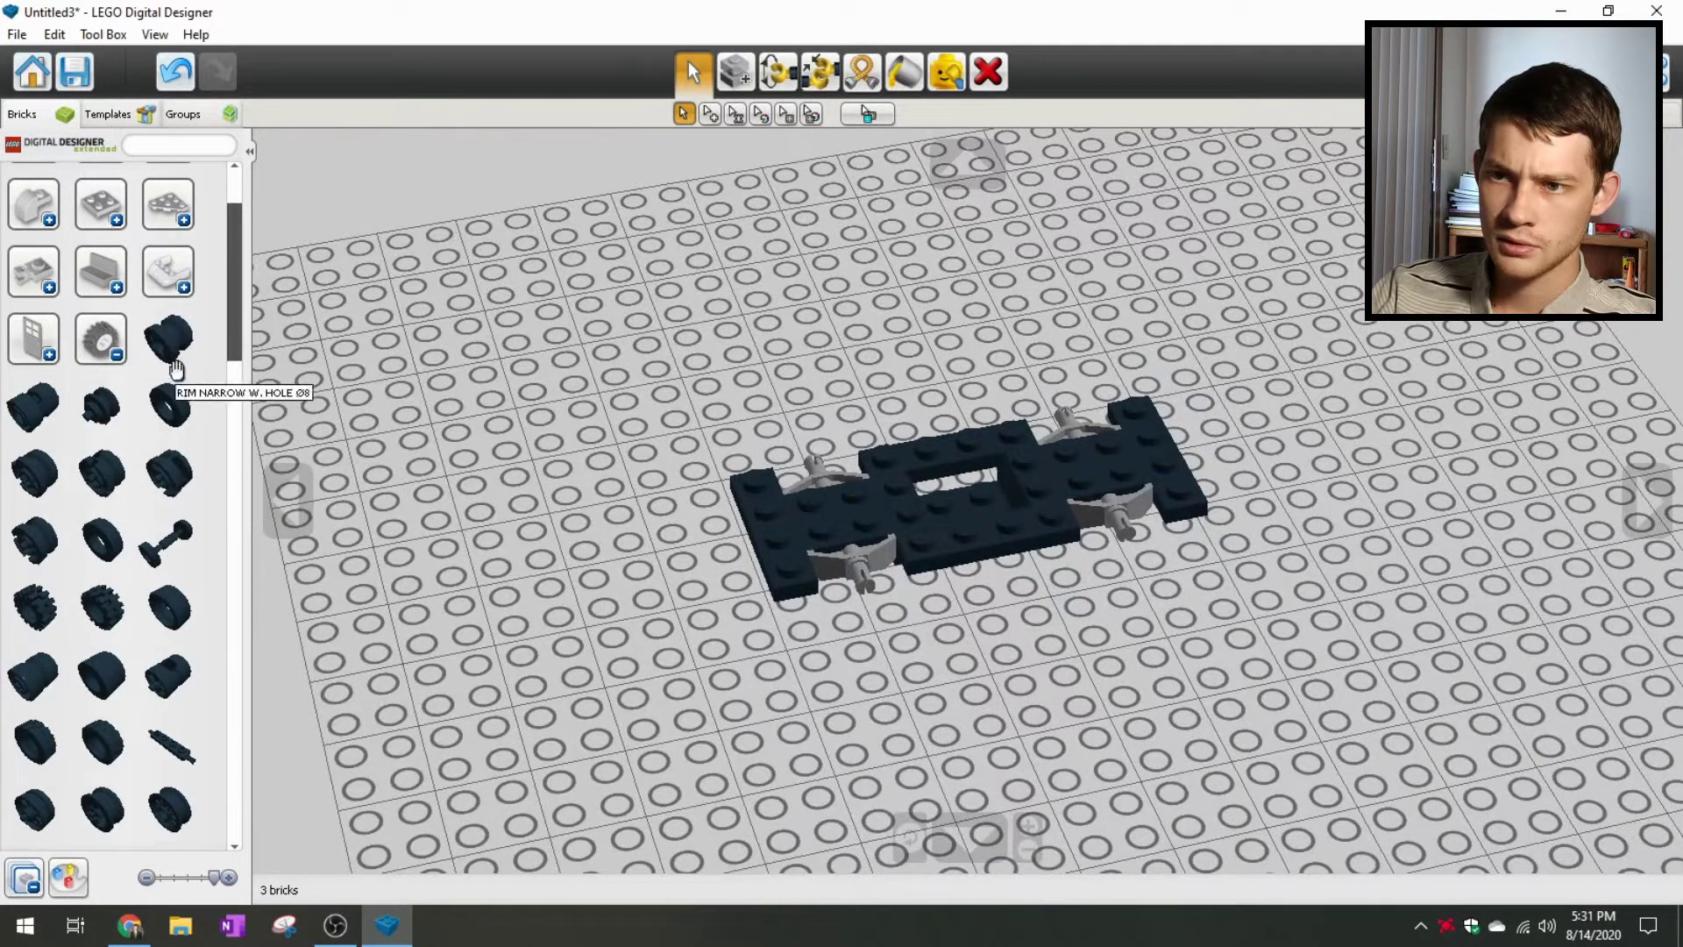
click(33, 406)
right_drag(558, 562, 555, 669)
scroll(659, 653, up, 4)
right_drag(693, 626, 712, 528)
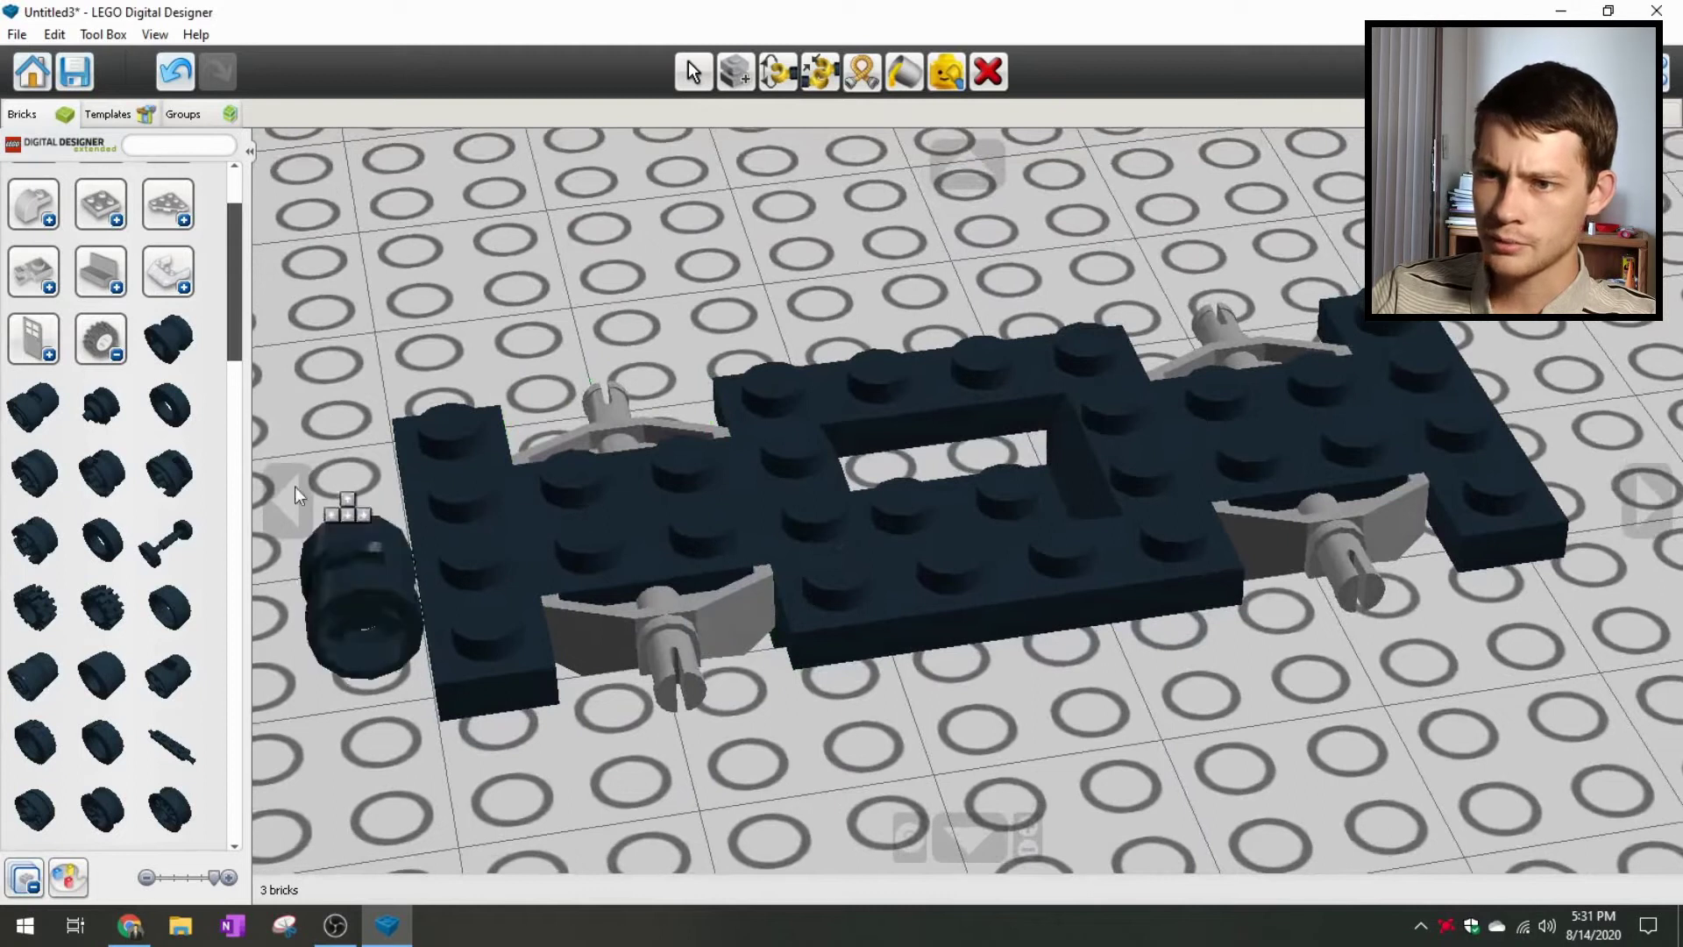
click(35, 671)
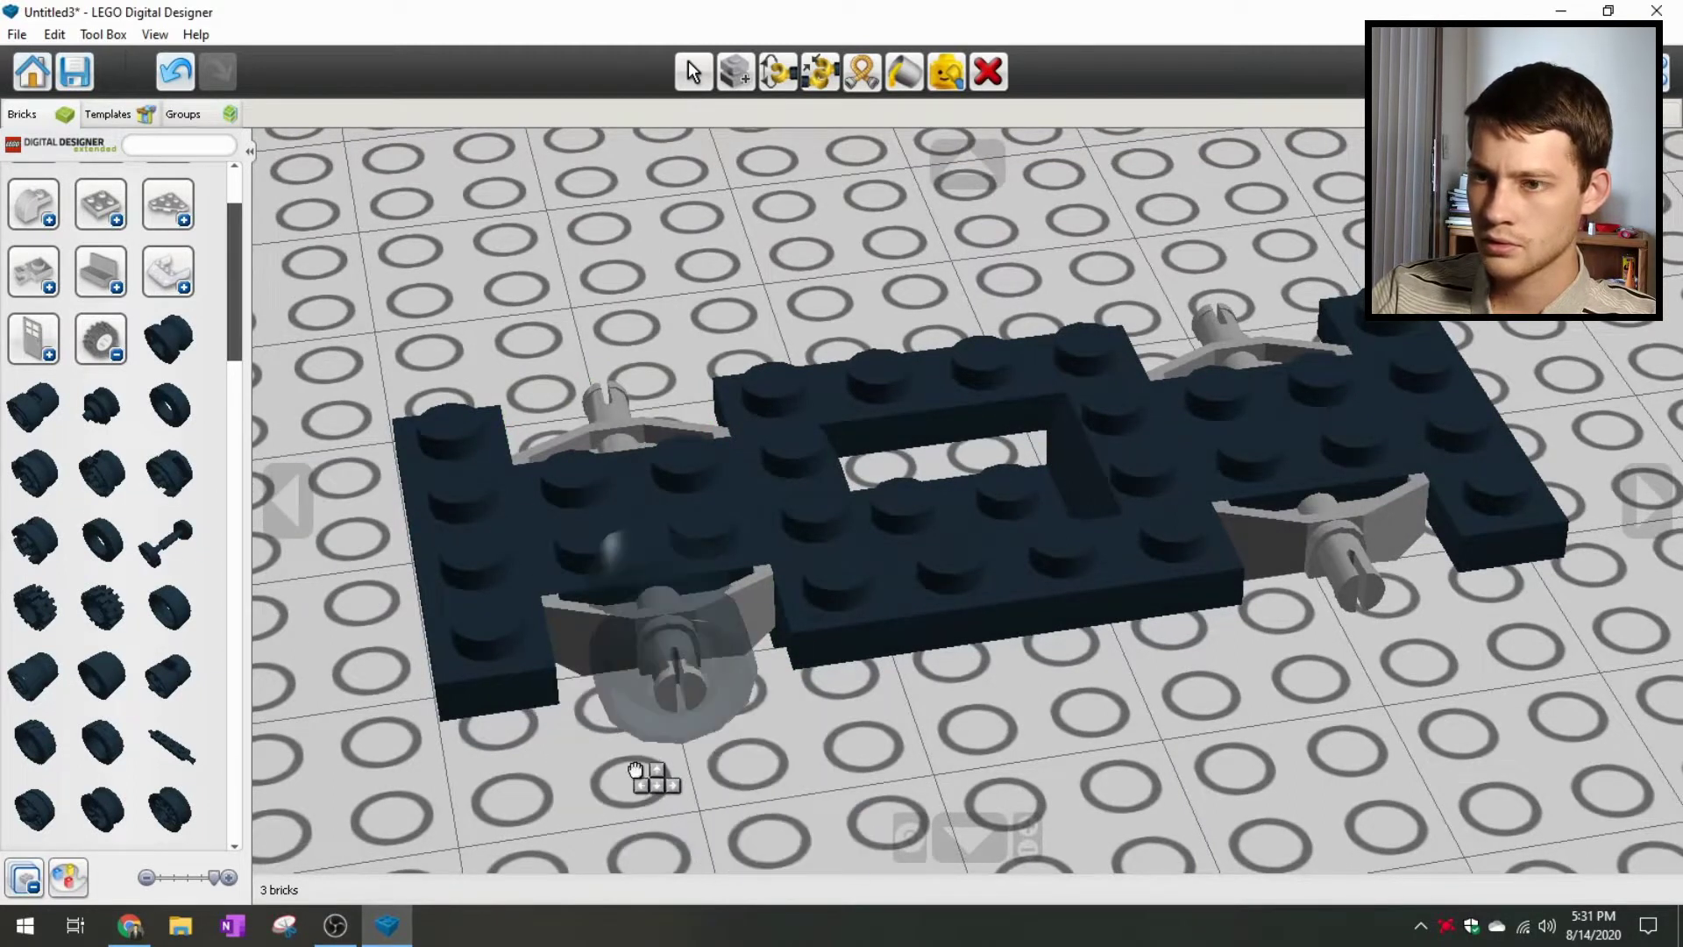
Step: Attach a black wheel rim with a narrow waist to each of the two axle pins on the near side of the chassis
click(64, 413)
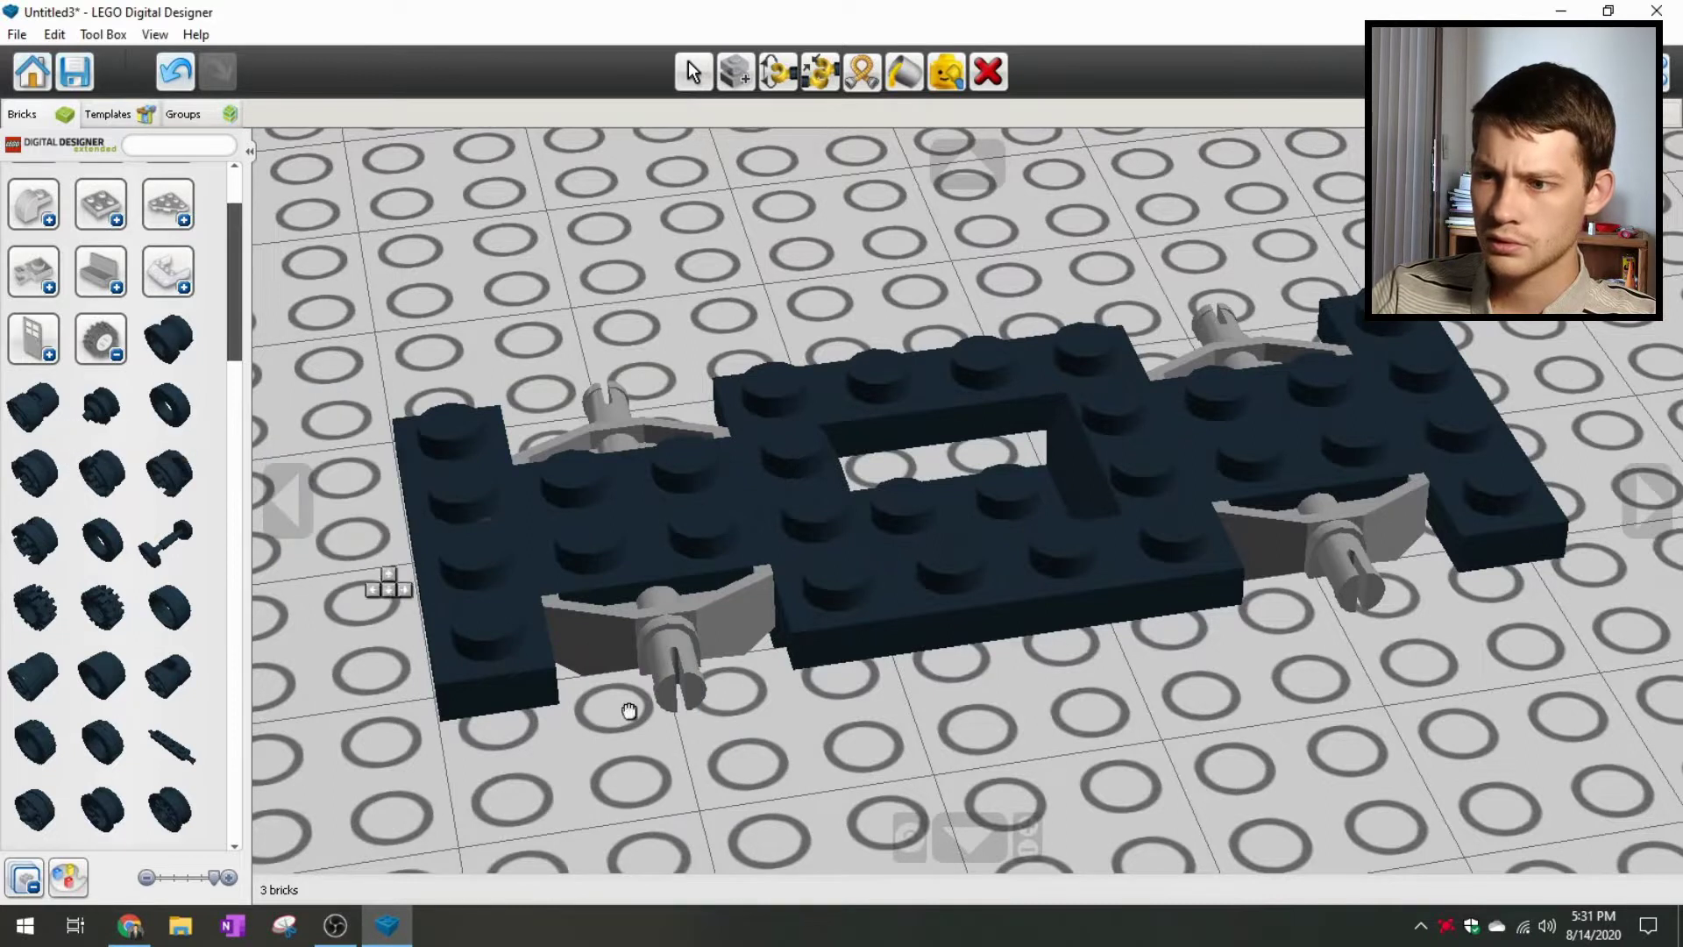
scroll(687, 740, down, 2)
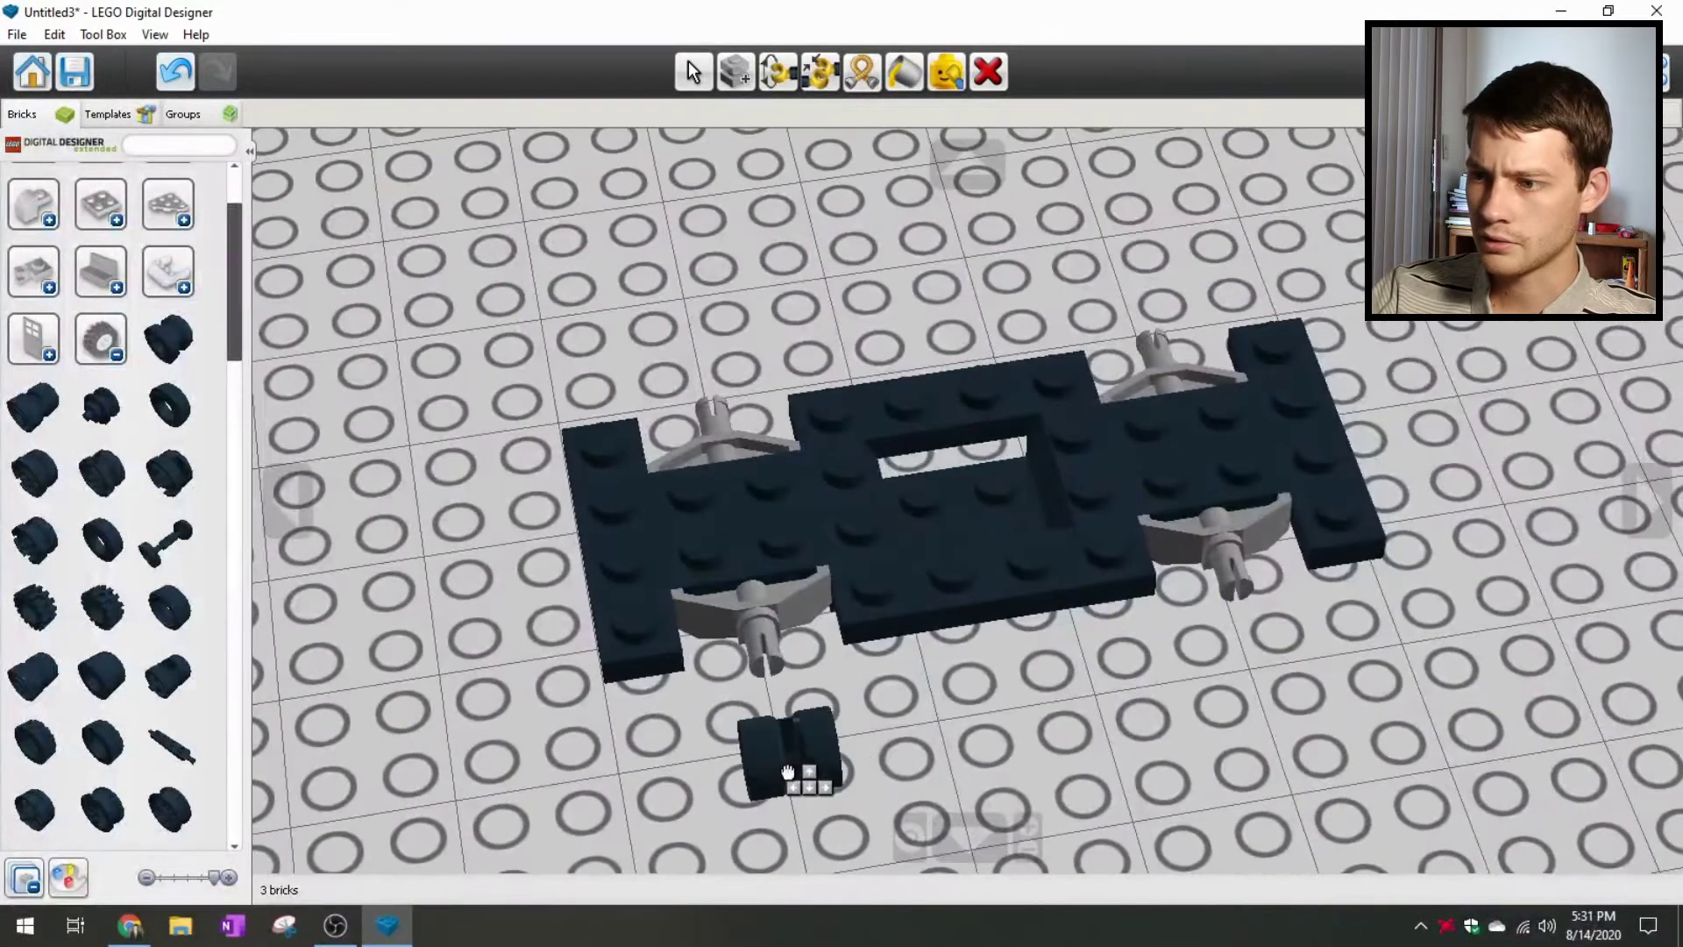
click(793, 663)
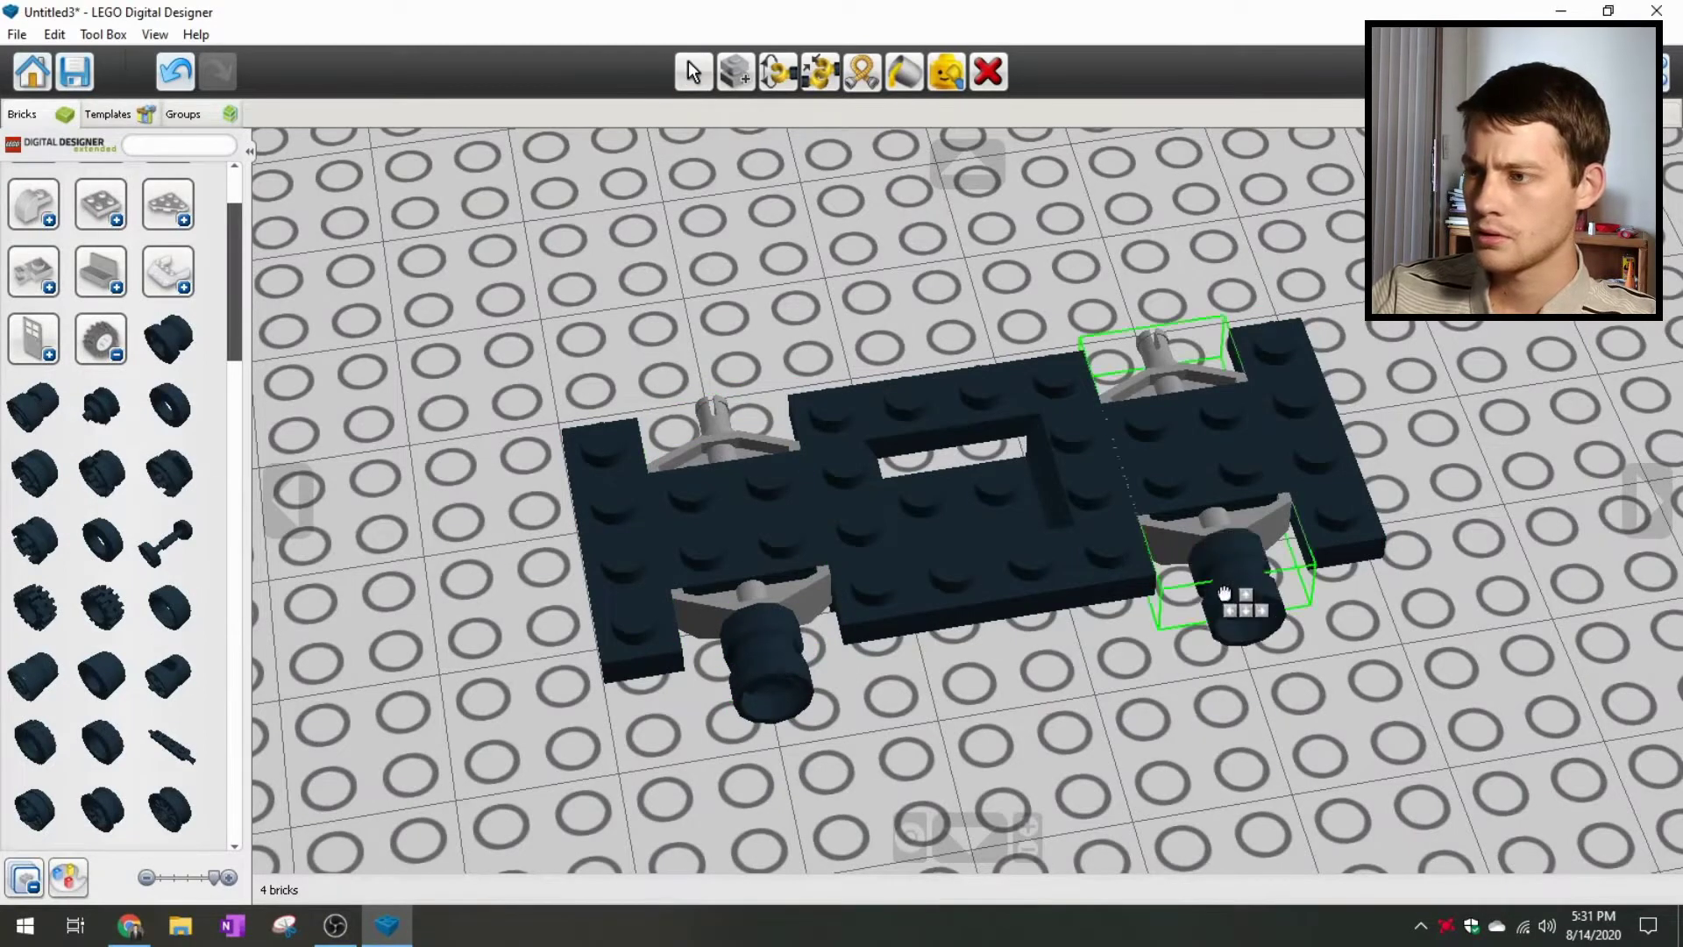
click(1244, 600)
Step: Attach the same black wheel rim to each of the two free axle pins on the opposite side of the chassis
right_drag(603, 552, 855, 547)
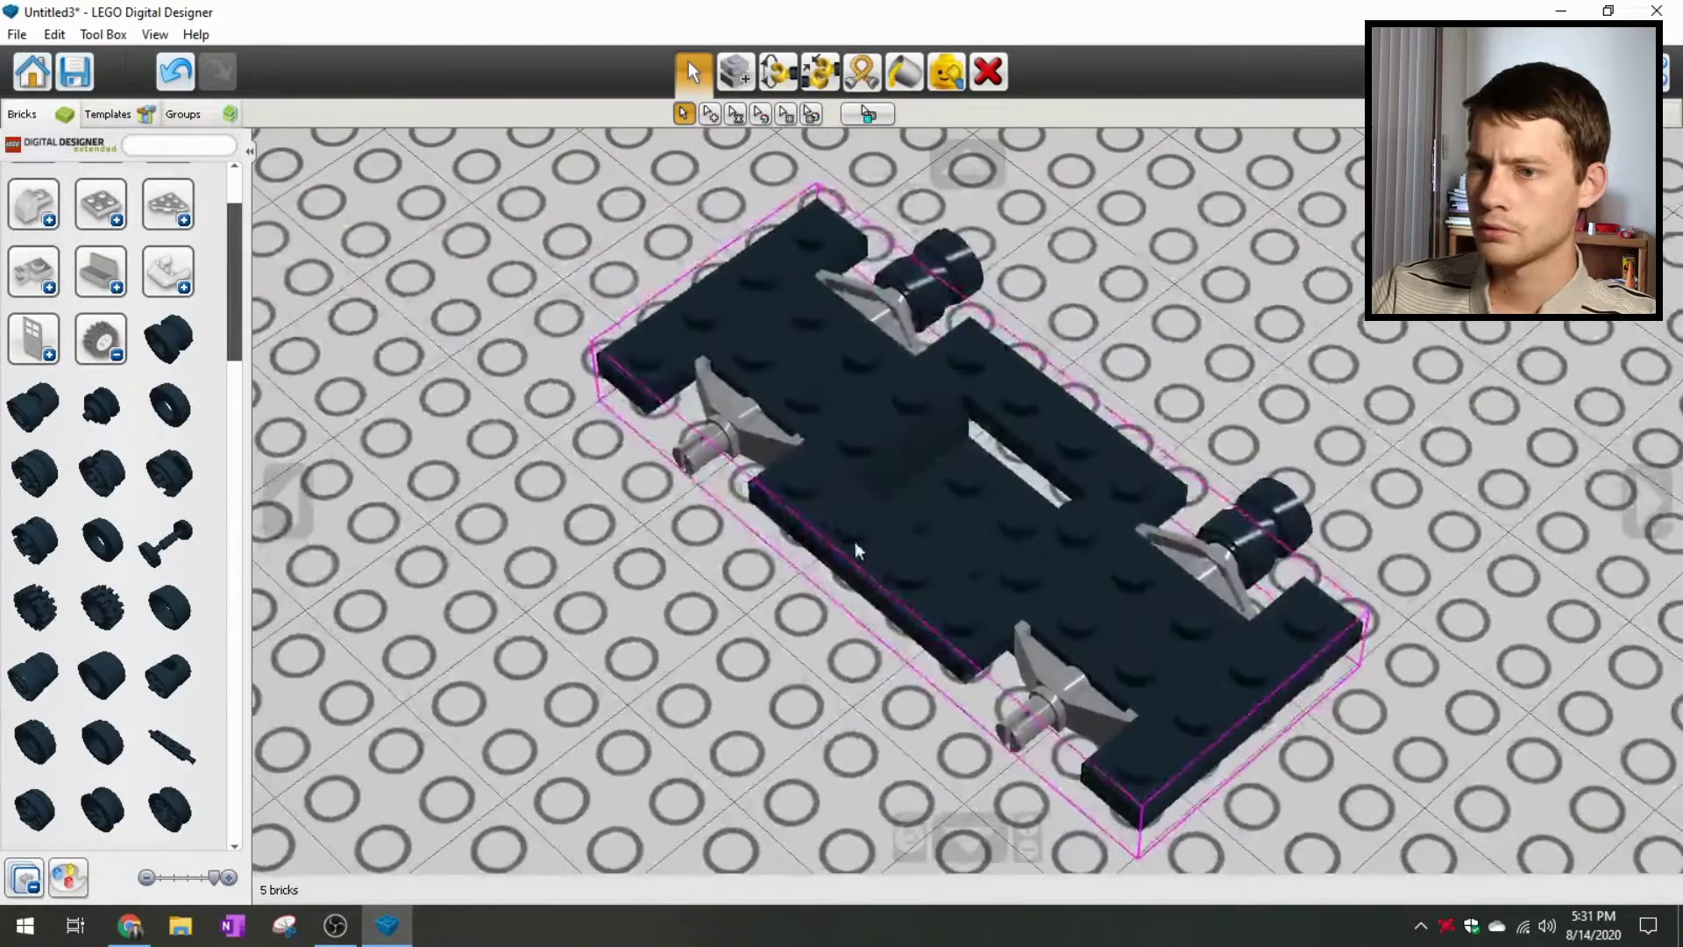
click(33, 406)
click(670, 503)
click(33, 406)
click(985, 763)
Step: Paint all four wheel rims solid white
scroll(817, 662, down, 3)
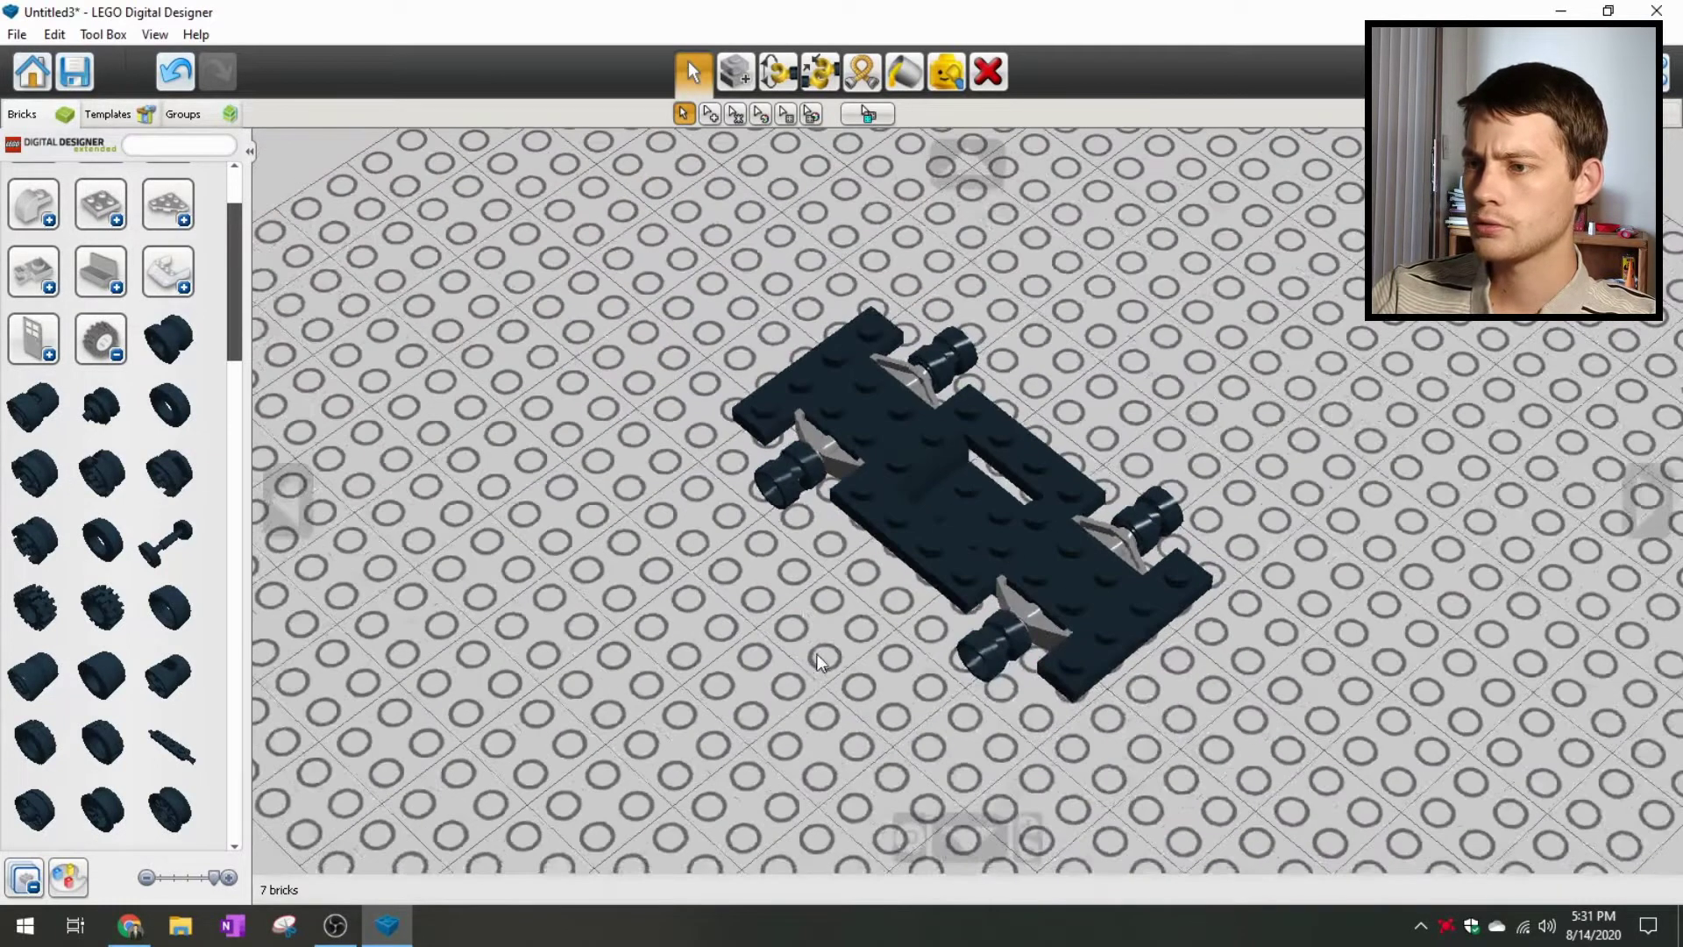
click(905, 74)
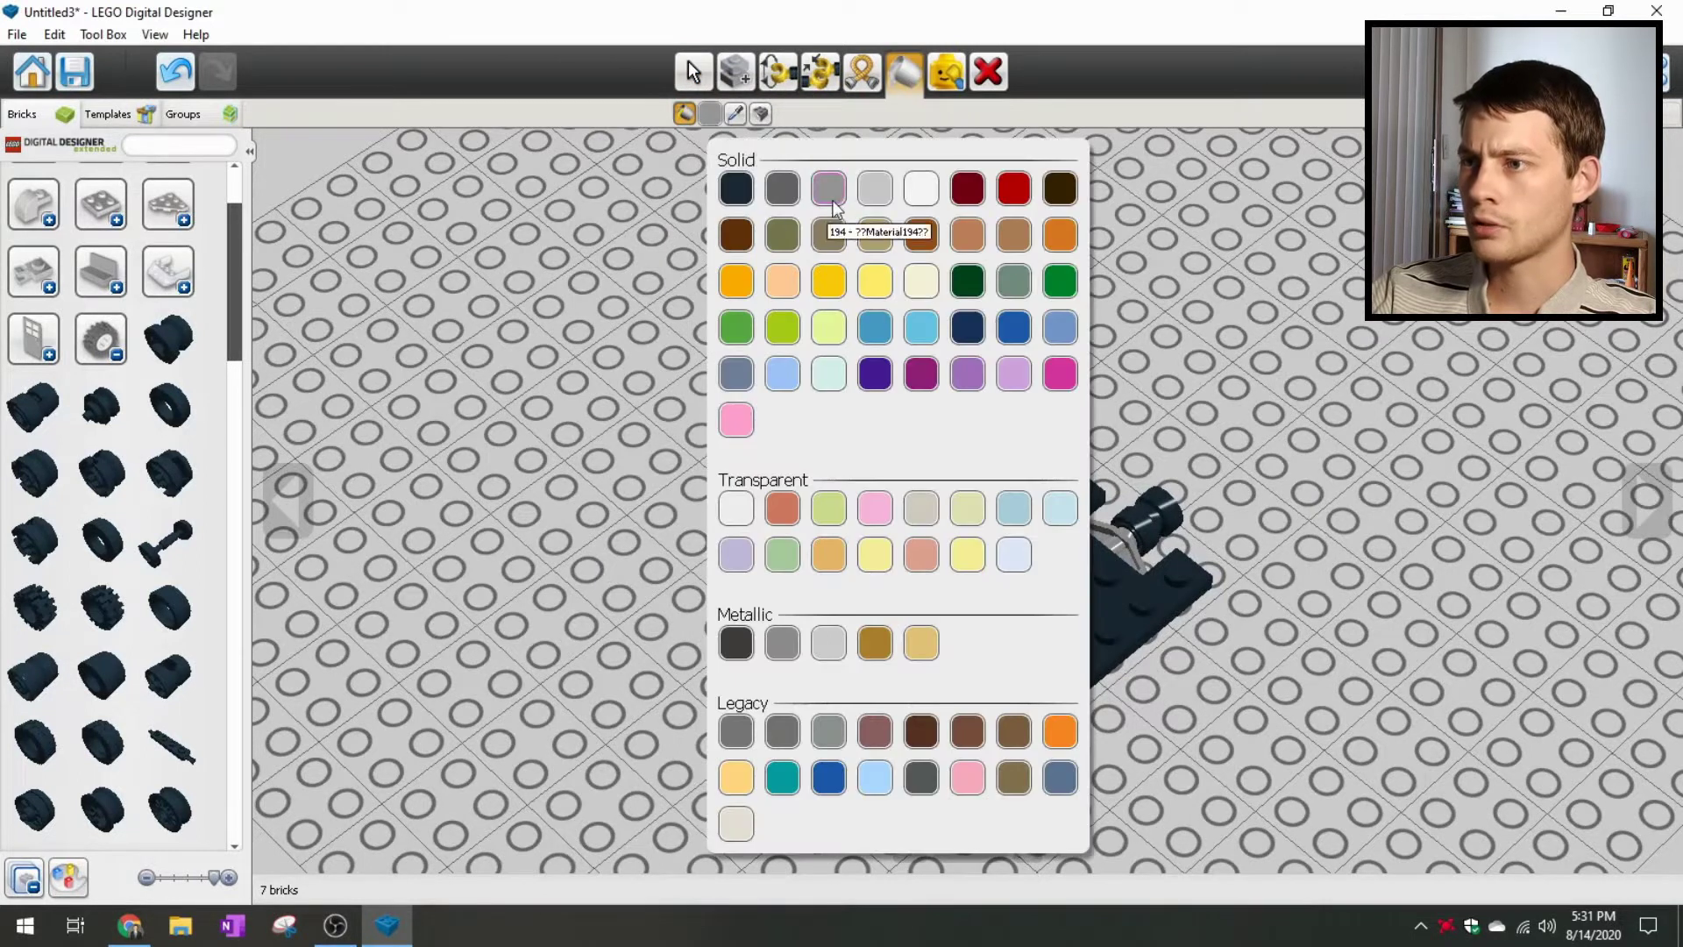
click(921, 189)
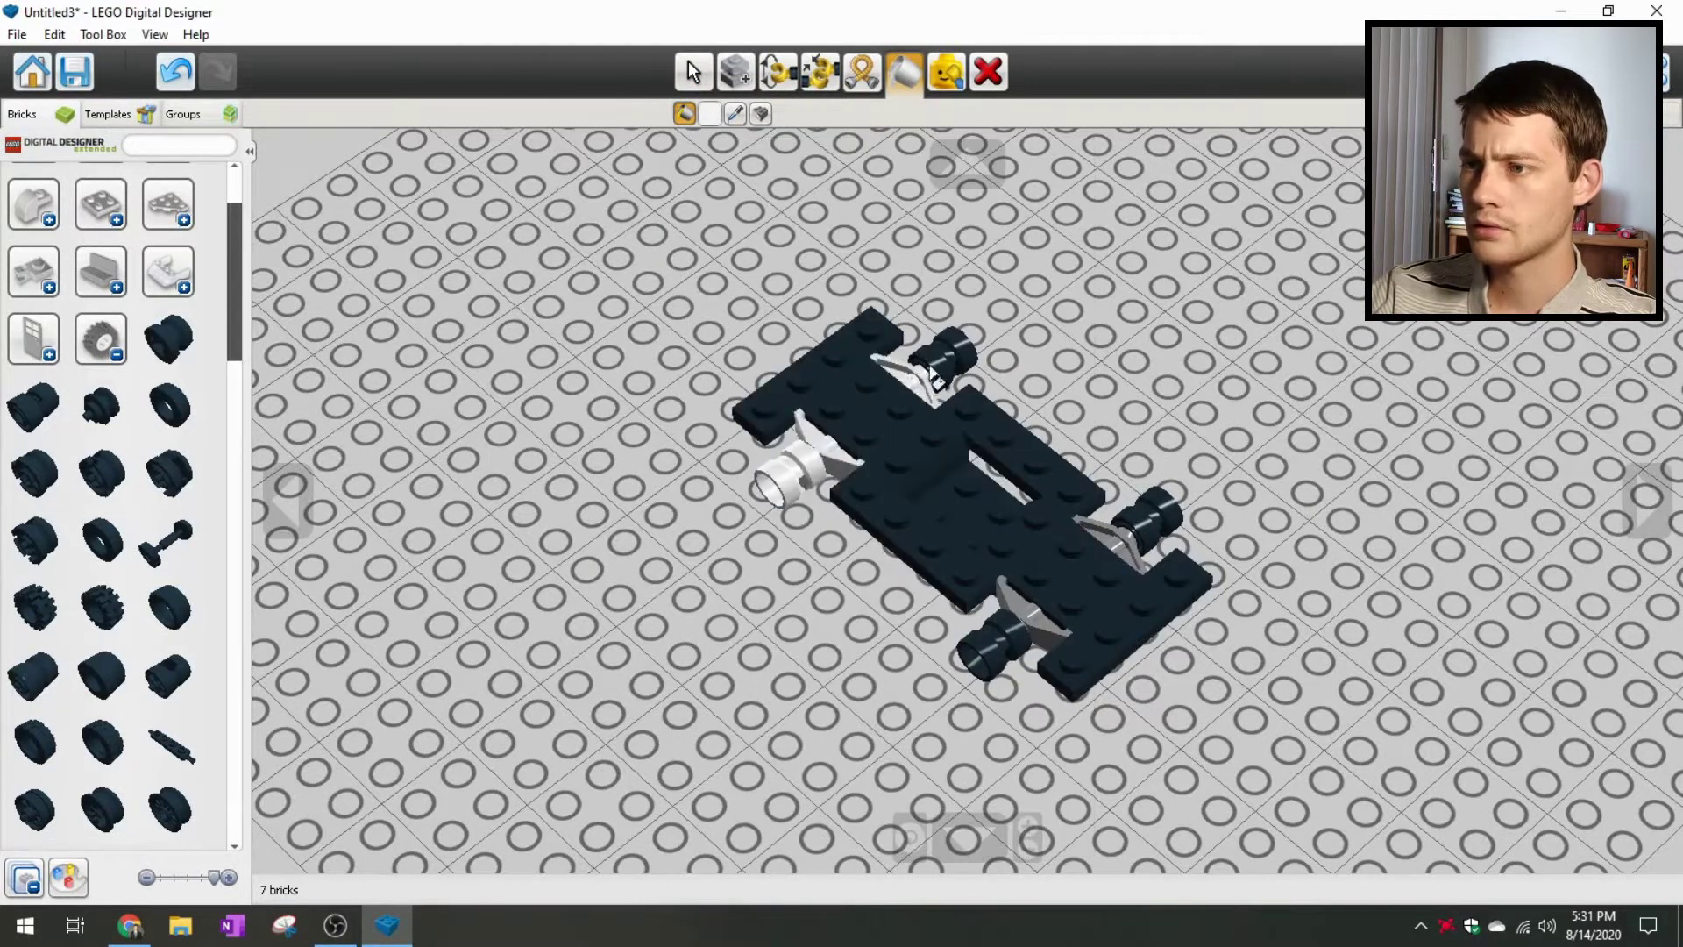
click(934, 368)
click(1146, 517)
click(987, 624)
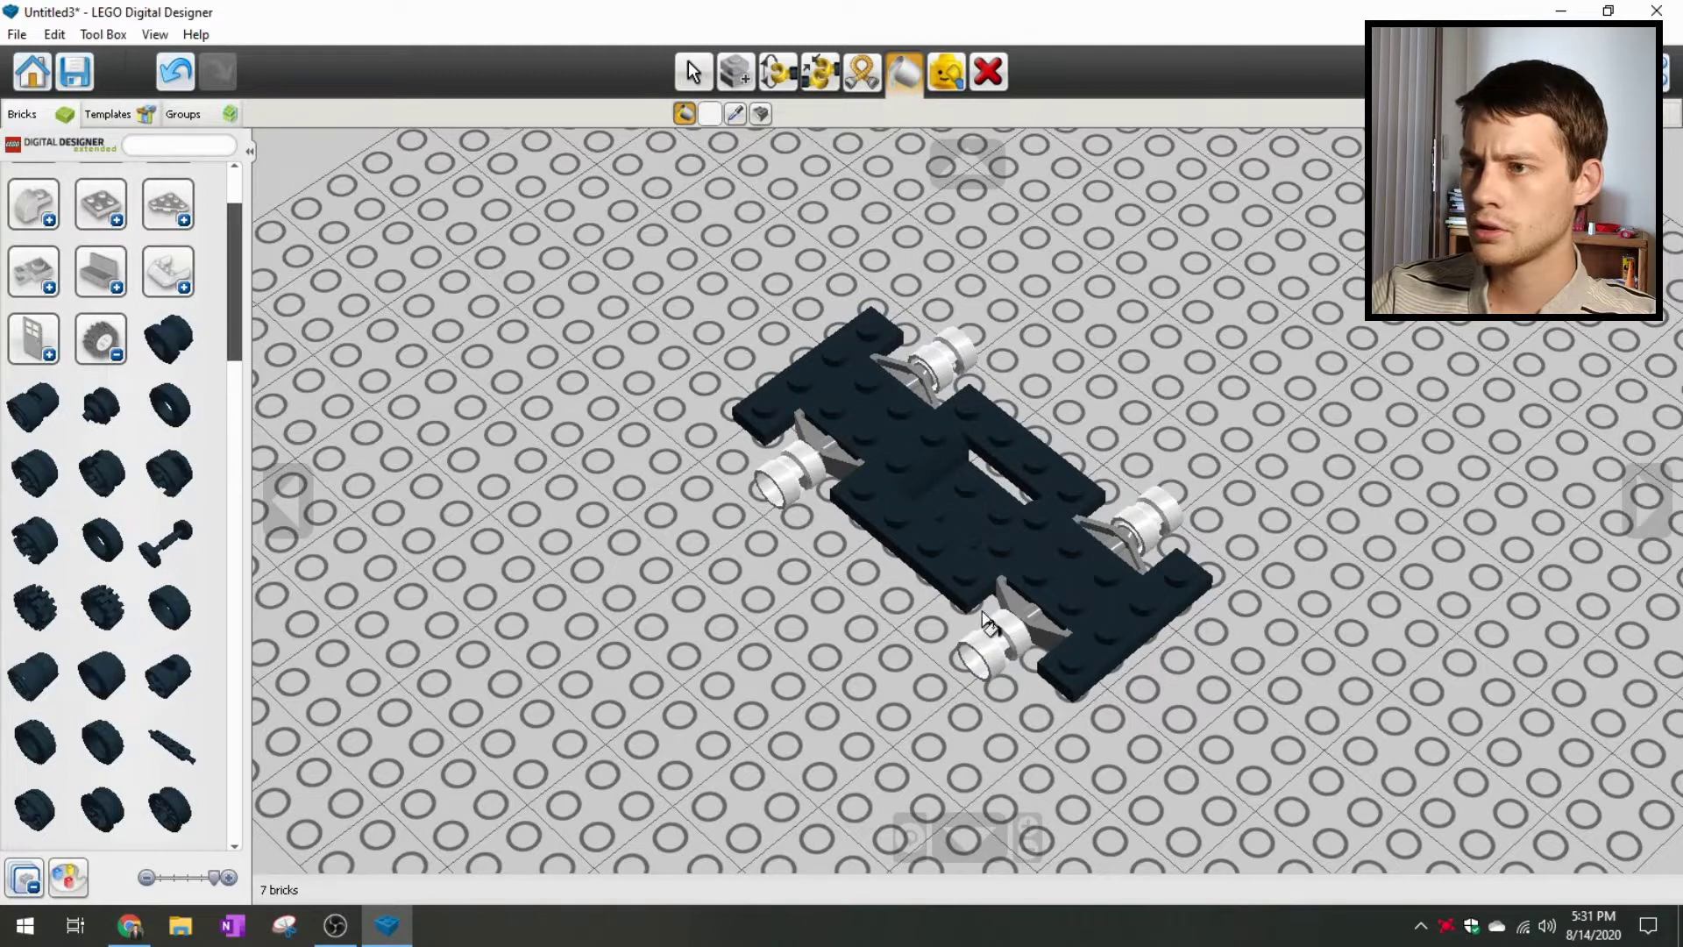
click(708, 70)
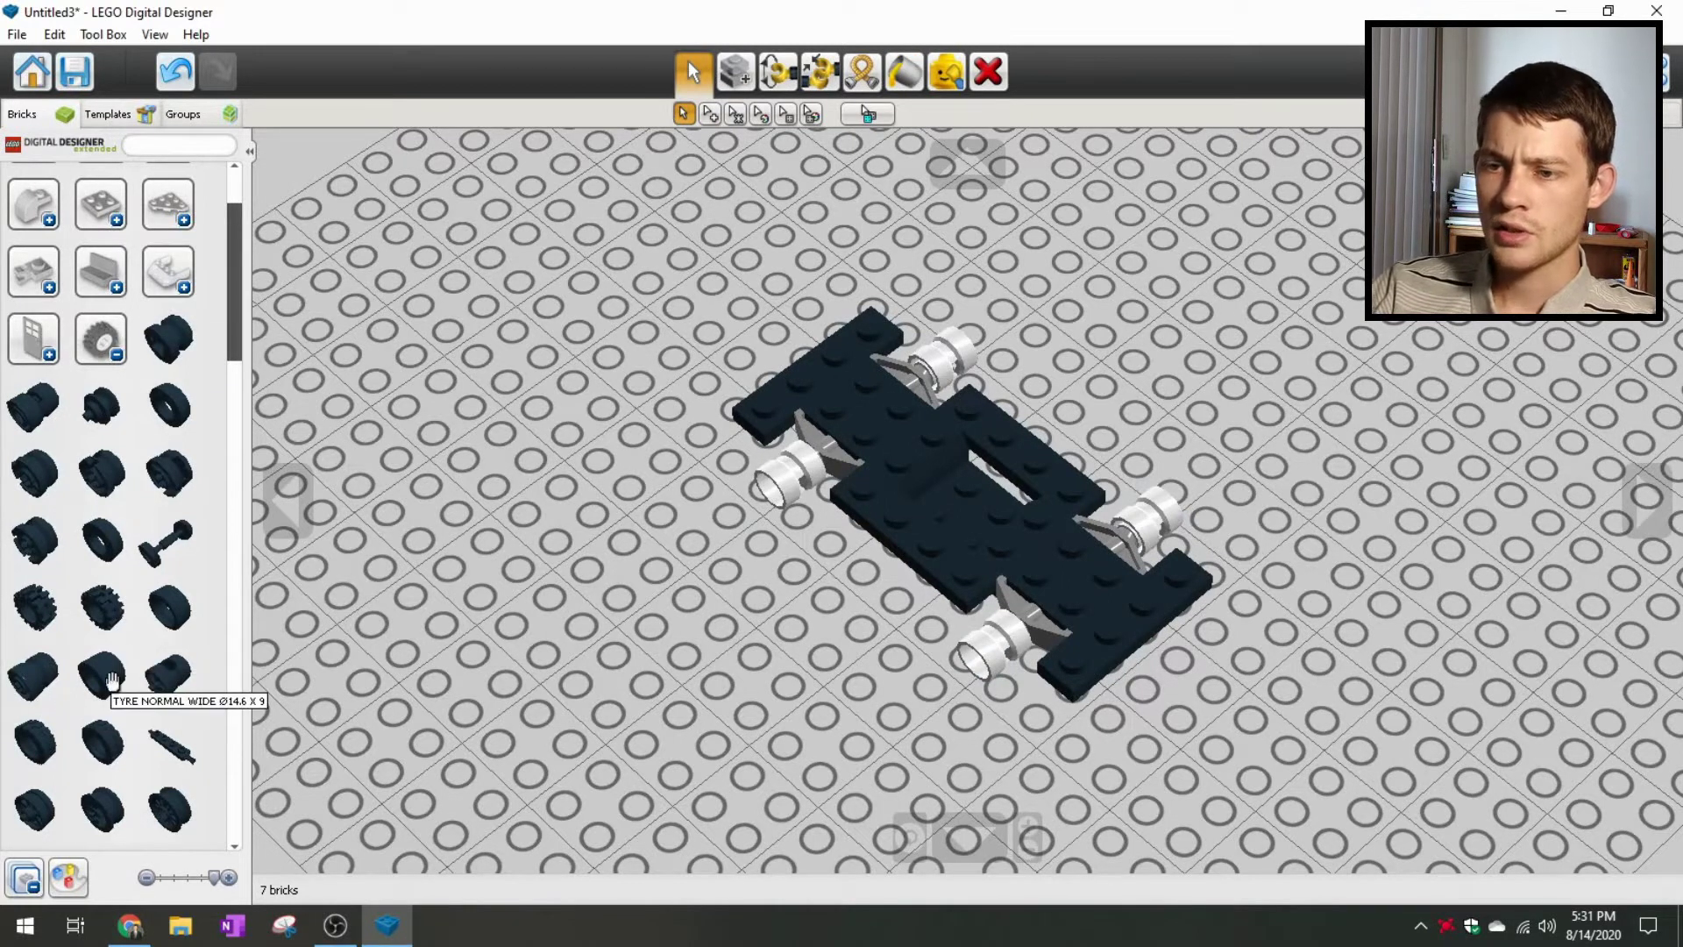
Step: Fit a black normal wide Ø14,6 x 9 tyre on each of the two wheel rims on the near side of the chassis
click(63, 879)
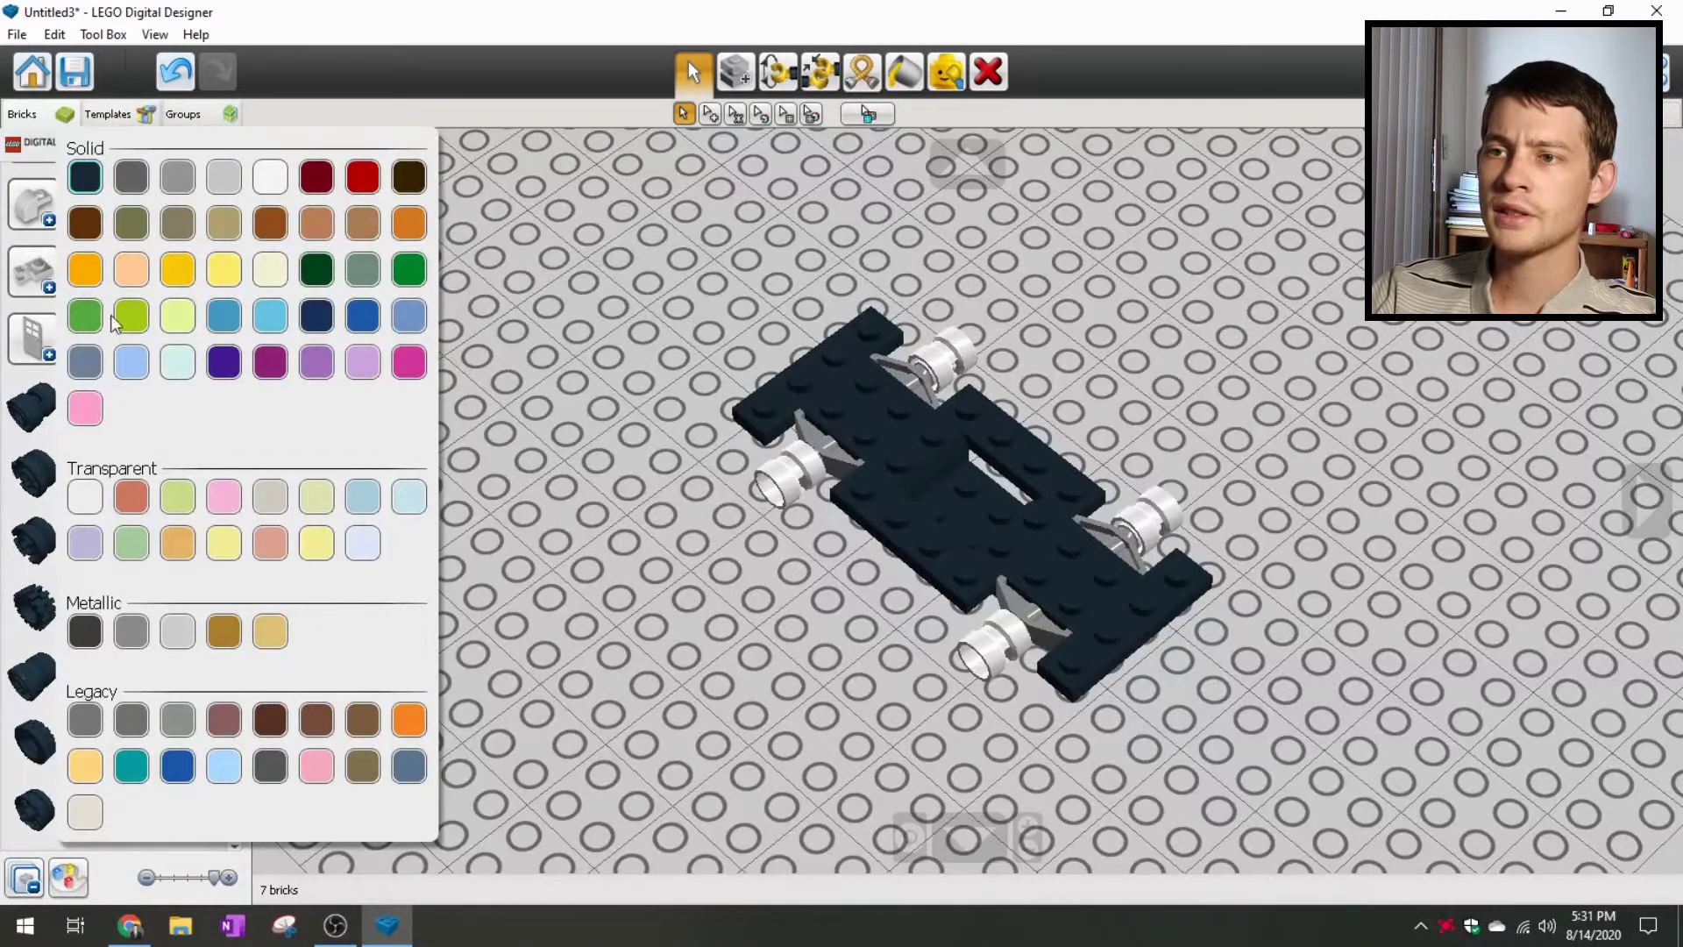
click(91, 178)
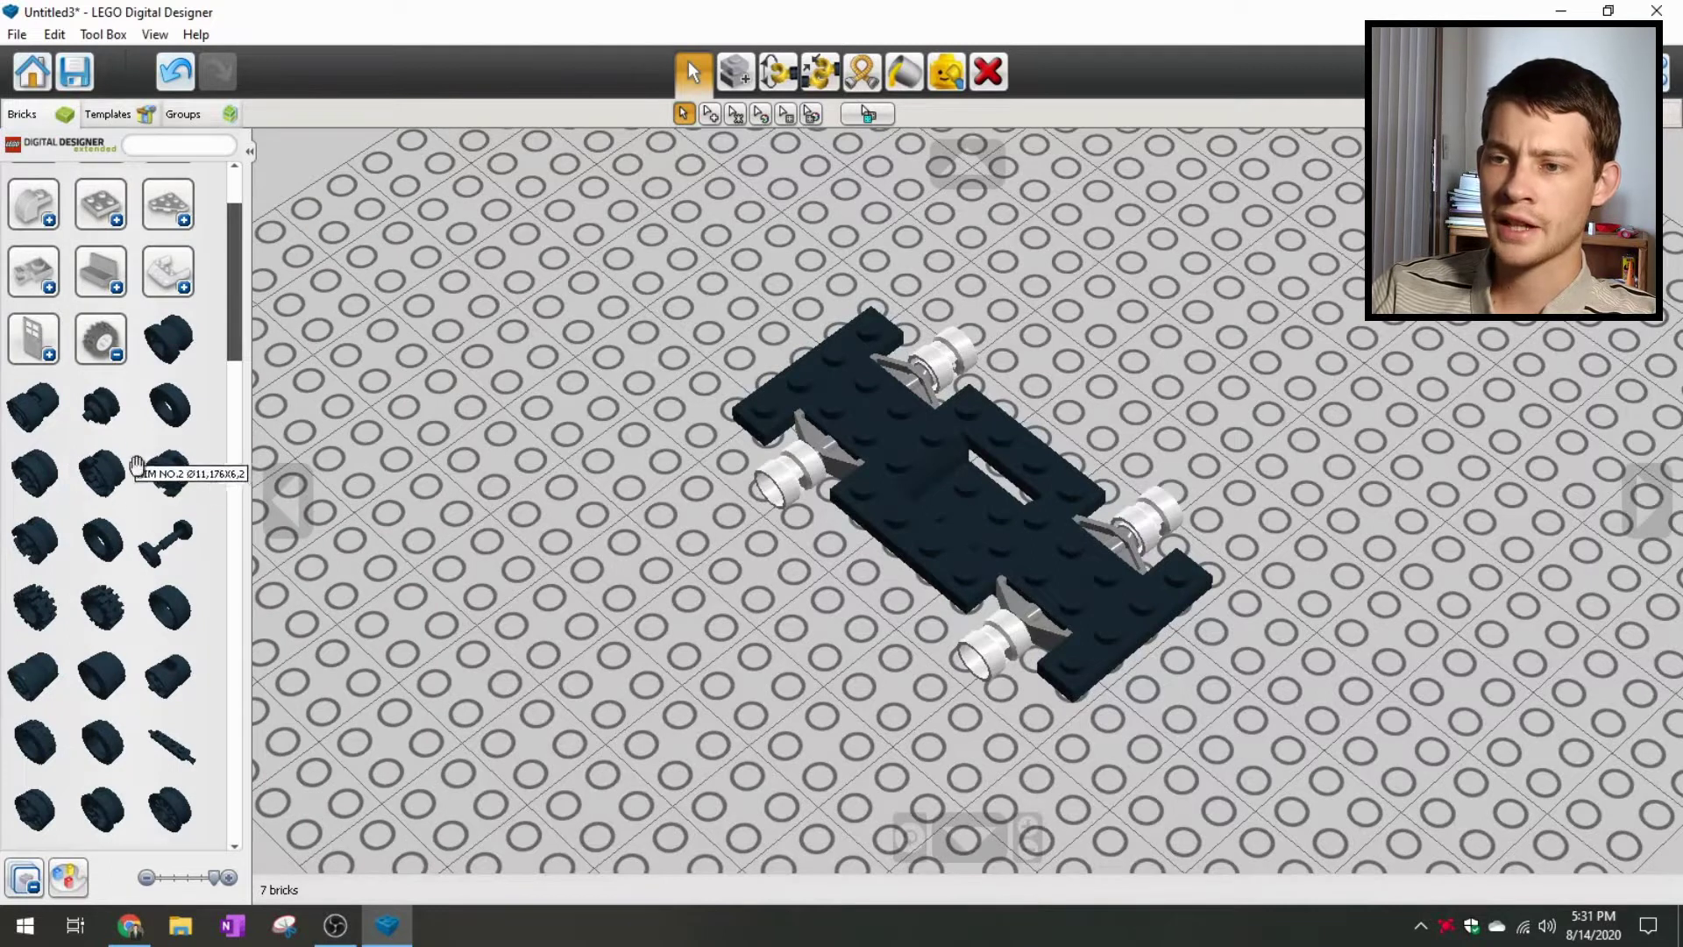
click(104, 680)
right_drag(495, 595, 610, 552)
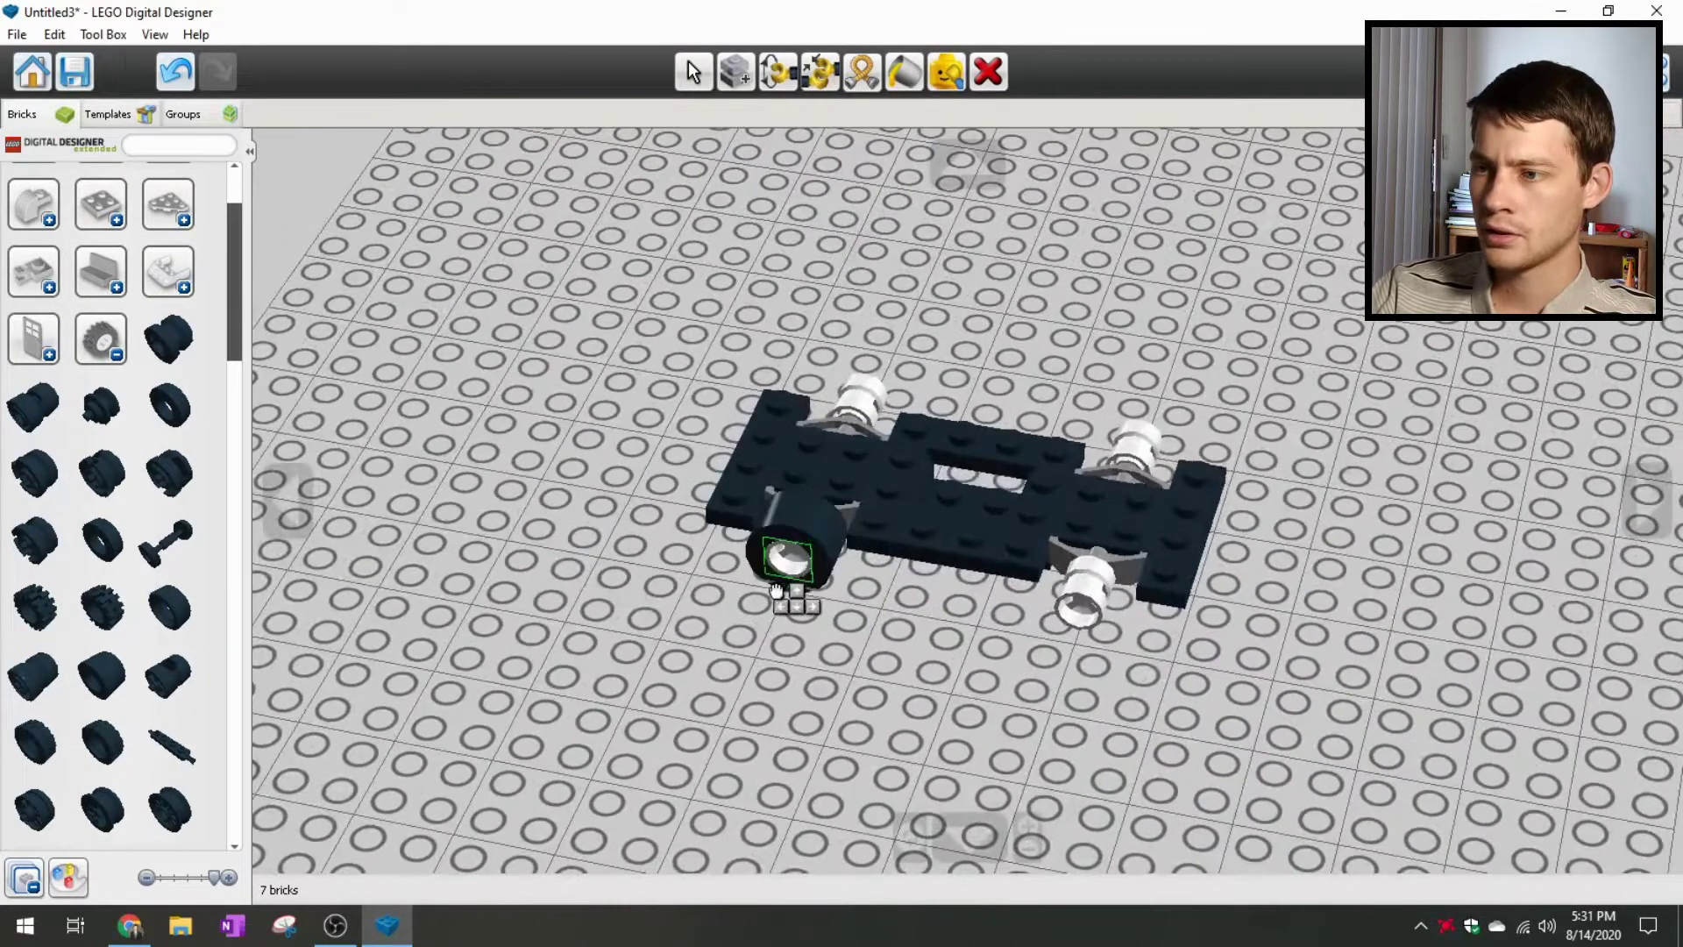
click(820, 609)
click(126, 662)
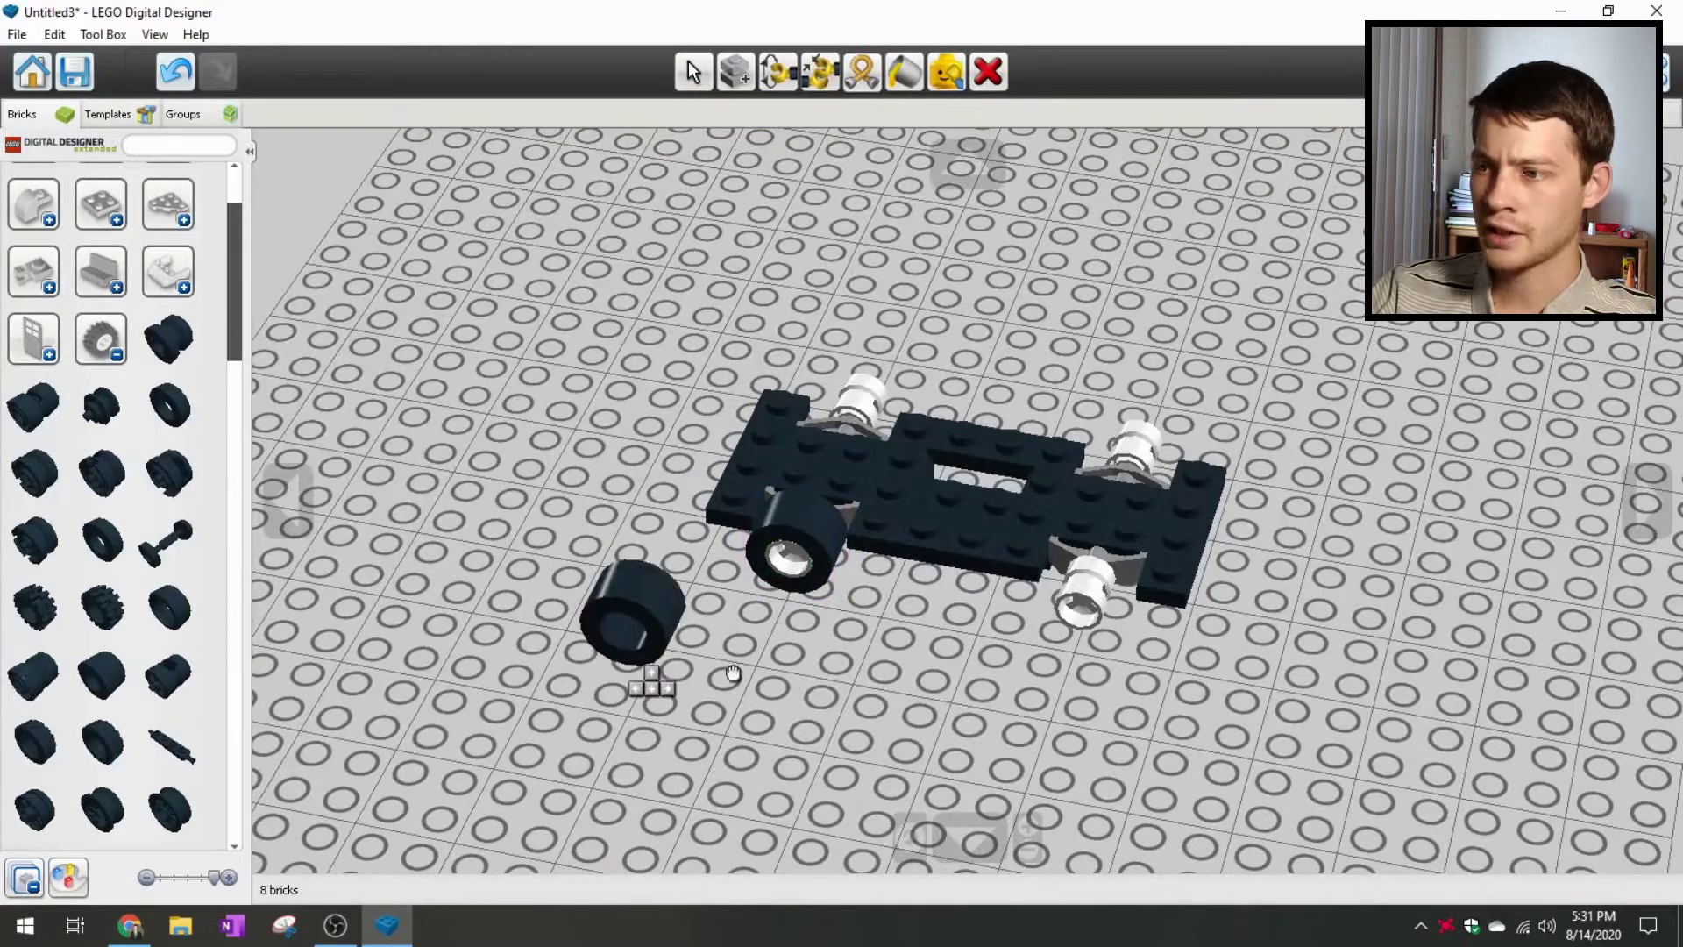
click(1127, 659)
Step: Fit the same black tyre on each of the two bare rims on the opposite side of the chassis
right_drag(981, 629, 193, 613)
click(103, 675)
click(881, 715)
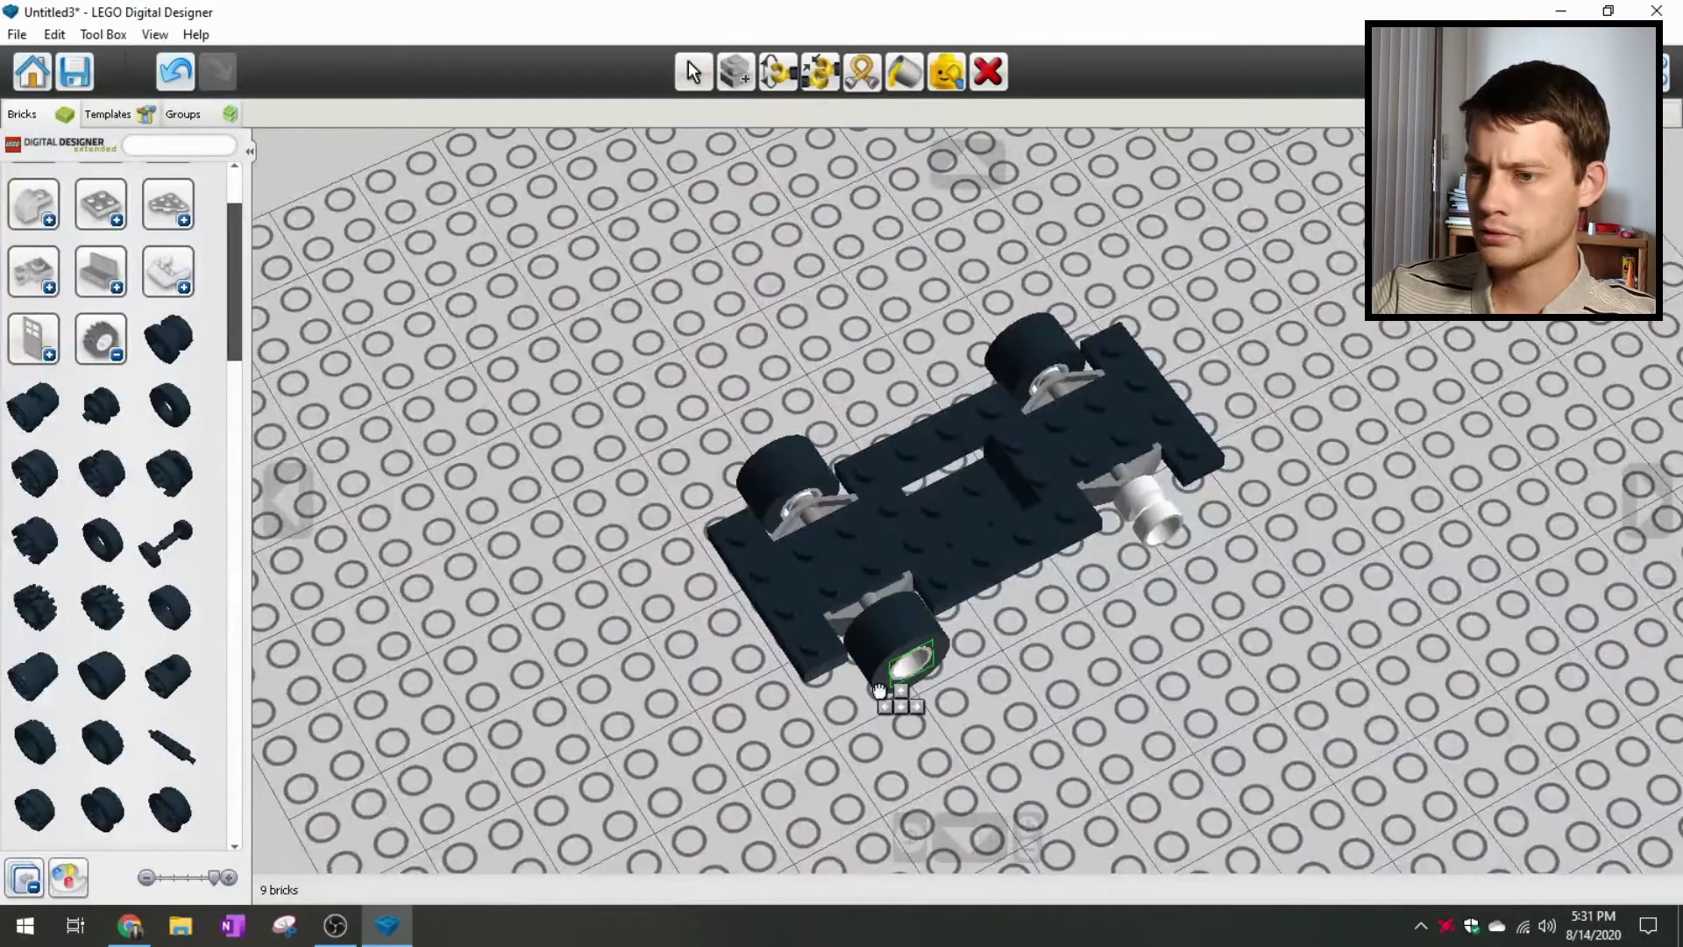
click(103, 675)
click(1110, 566)
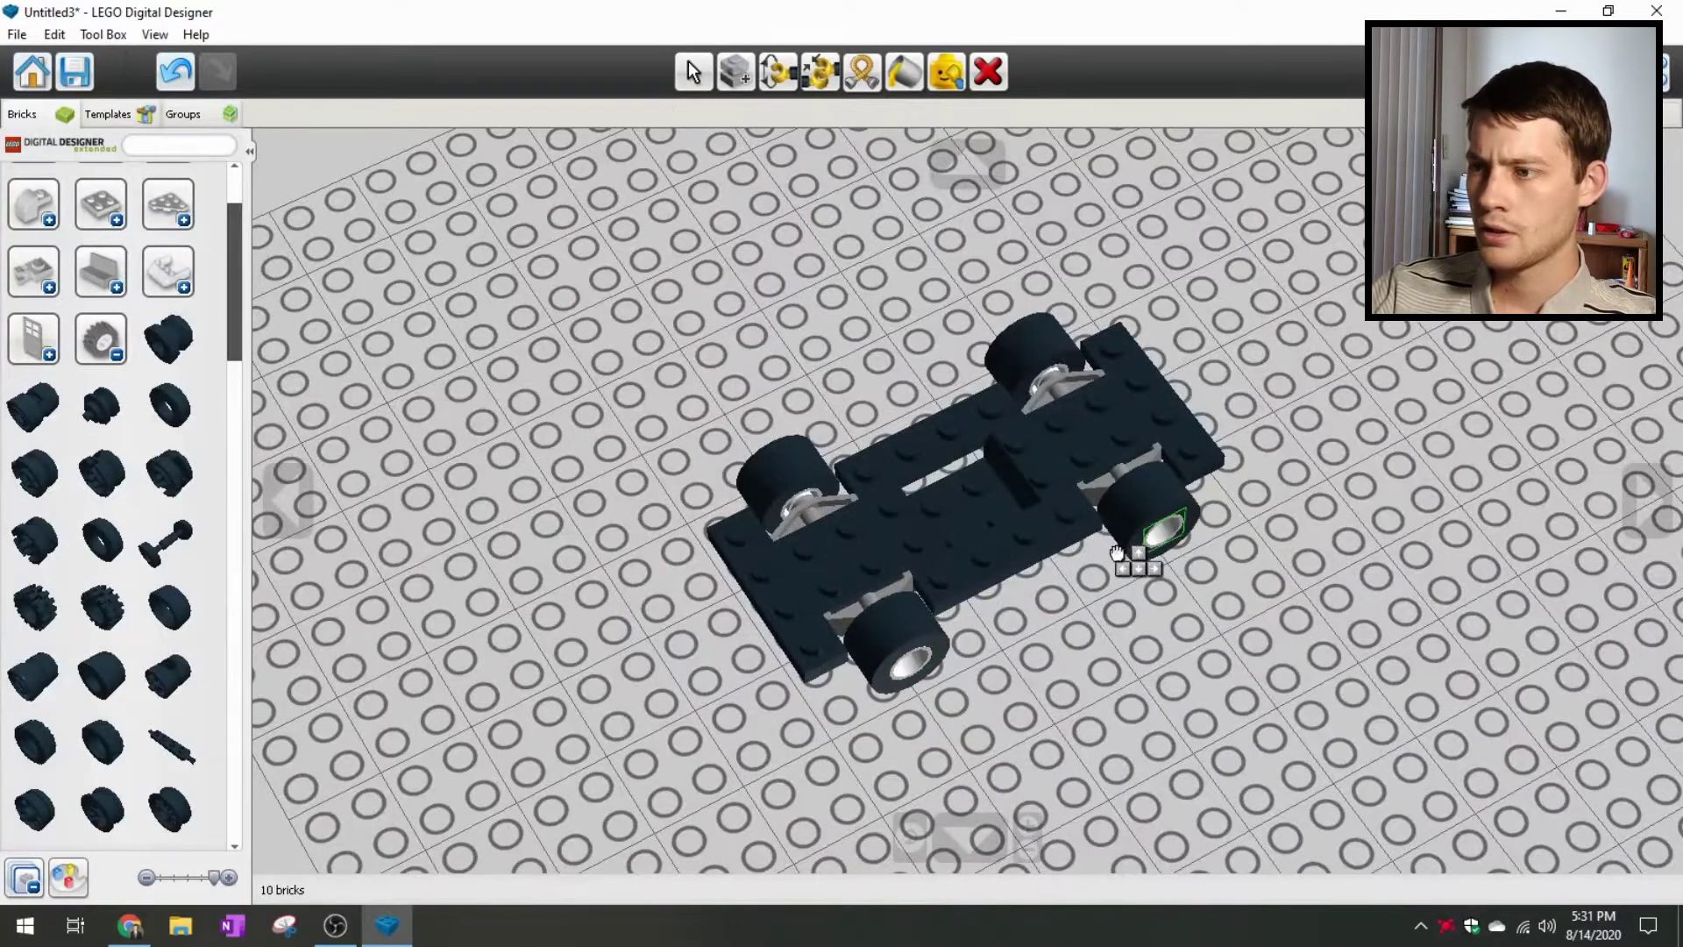
right_drag(550, 431, 902, 570)
click(888, 565)
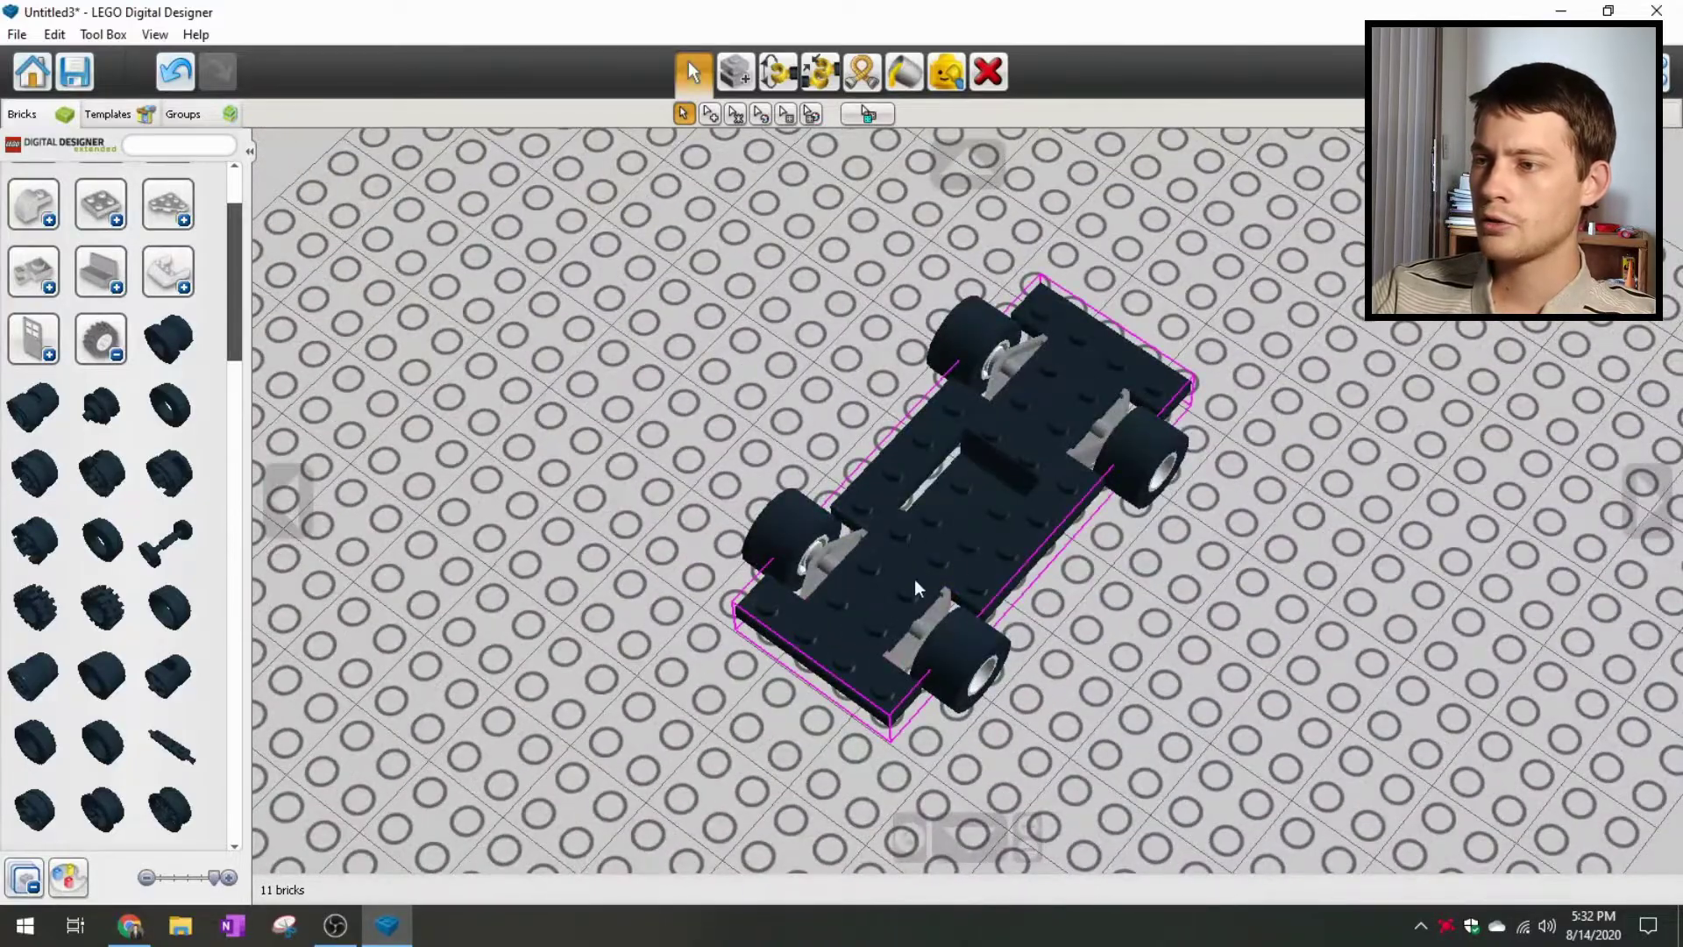
Step: Paint the chassis base solid dark red
mouse_move(1043, 645)
right_down()
mouse_move(1013, 504)
mouse_move(982, 503)
mouse_move(729, 634)
mouse_move(792, 677)
mouse_move(920, 675)
mouse_move(1030, 403)
mouse_move(1056, 629)
mouse_move(956, 655)
mouse_move(968, 538)
right_up()
click(906, 73)
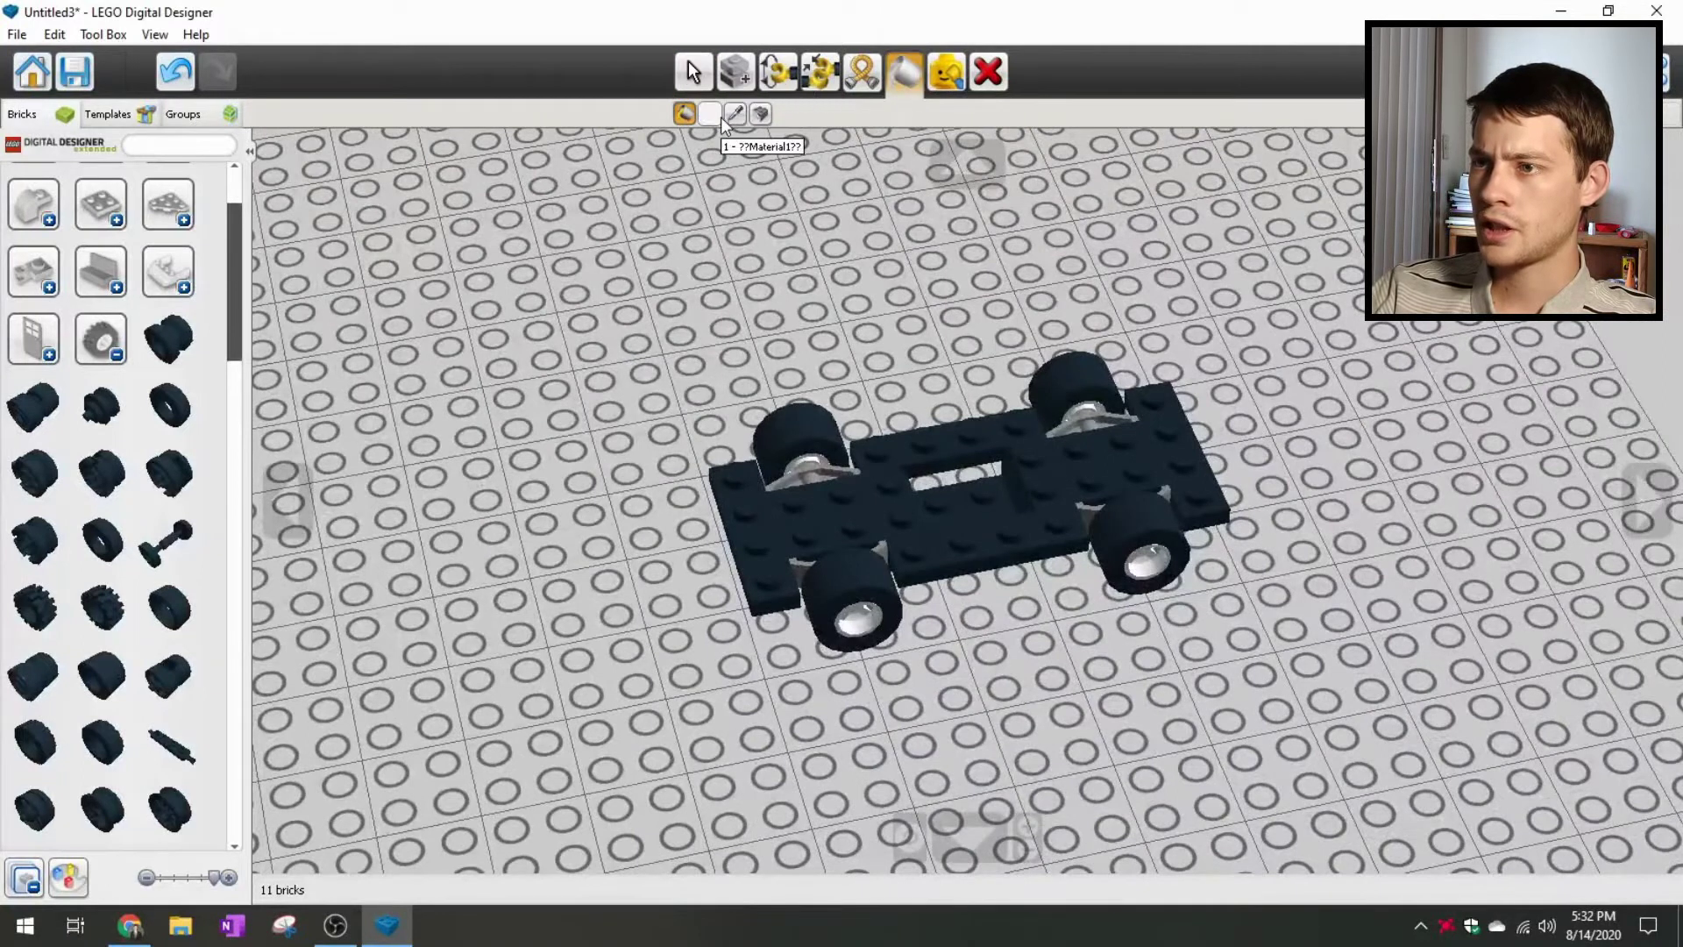
click(712, 115)
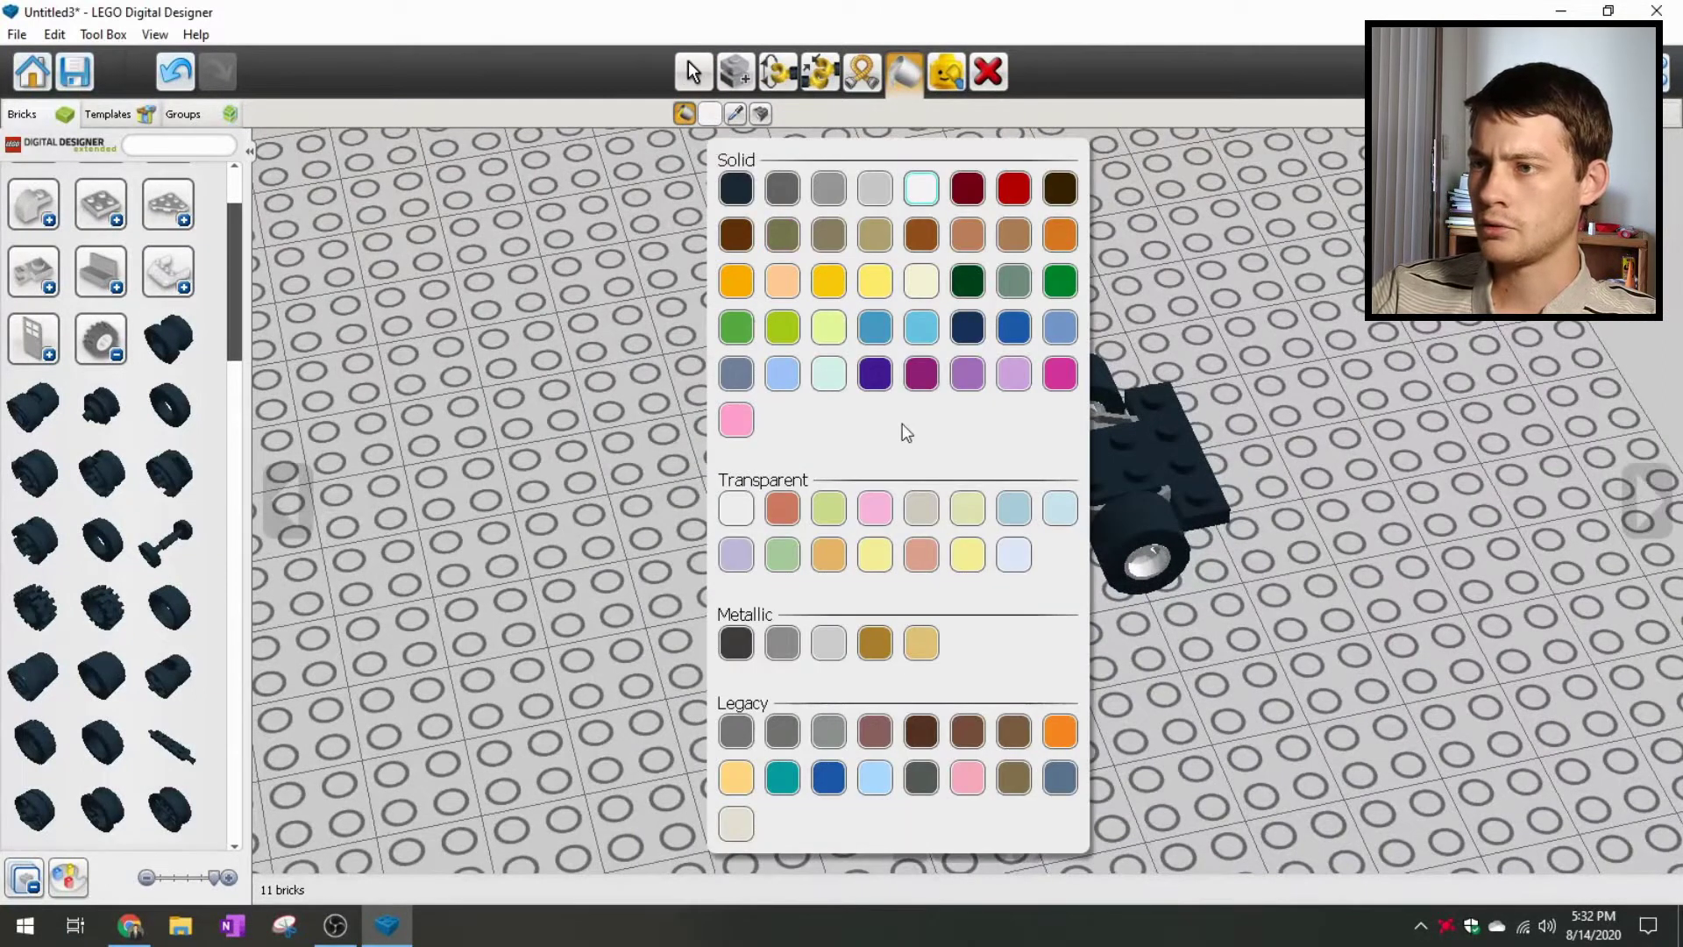
click(967, 188)
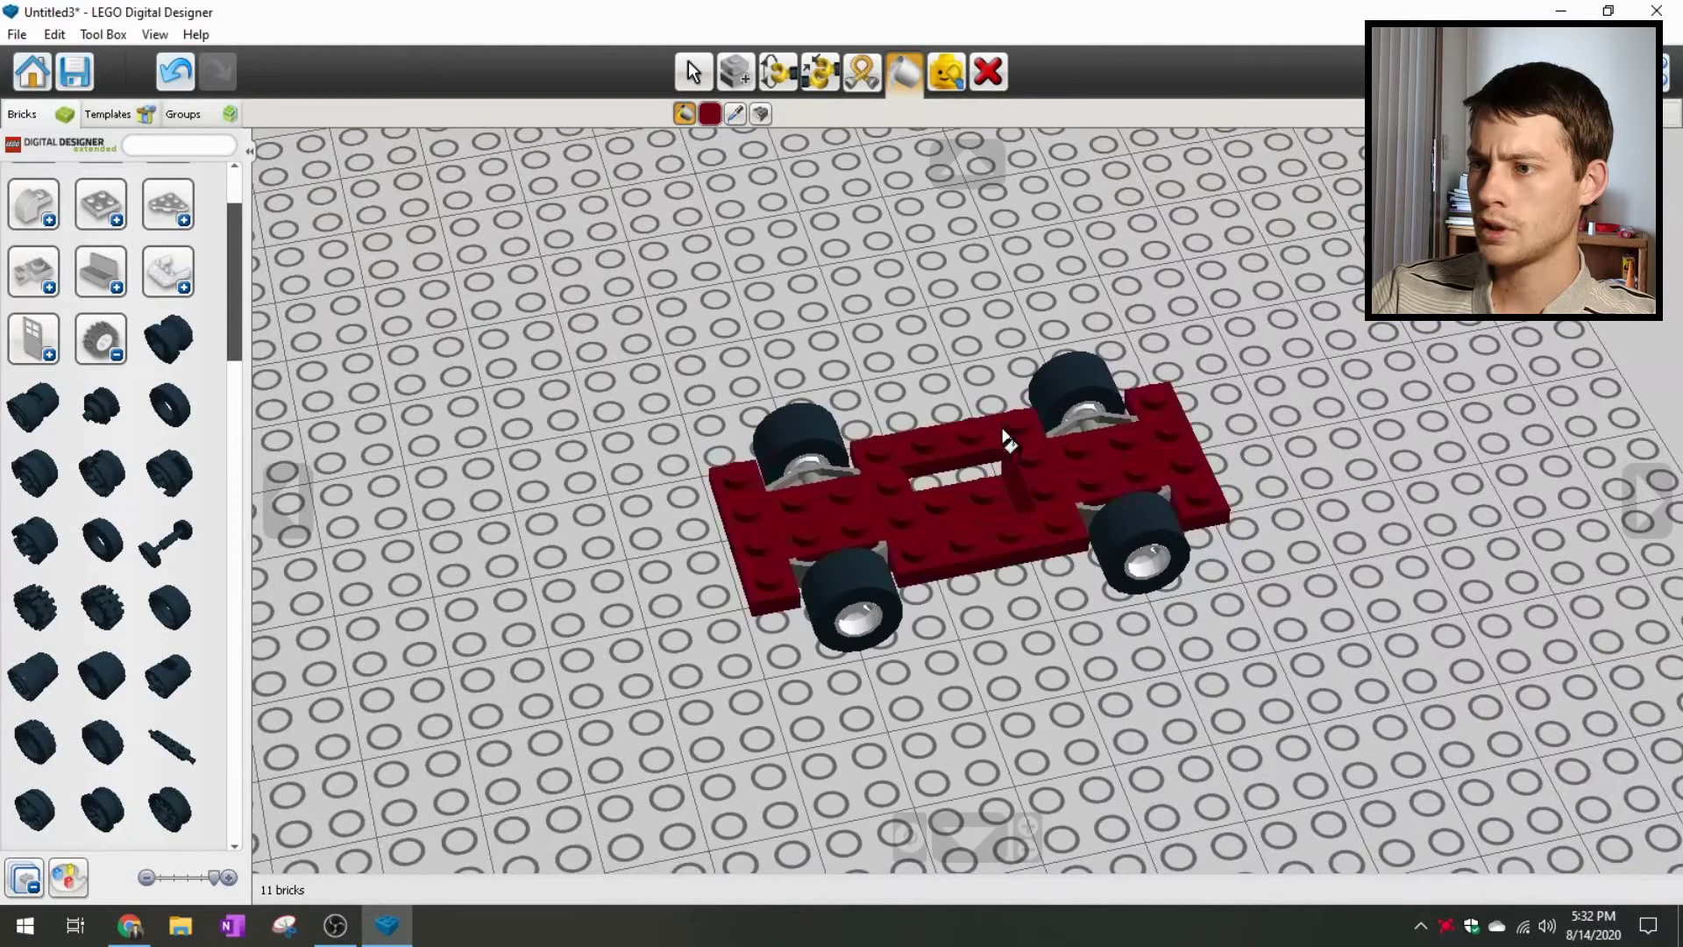
click(691, 77)
scroll(885, 369, up, 4)
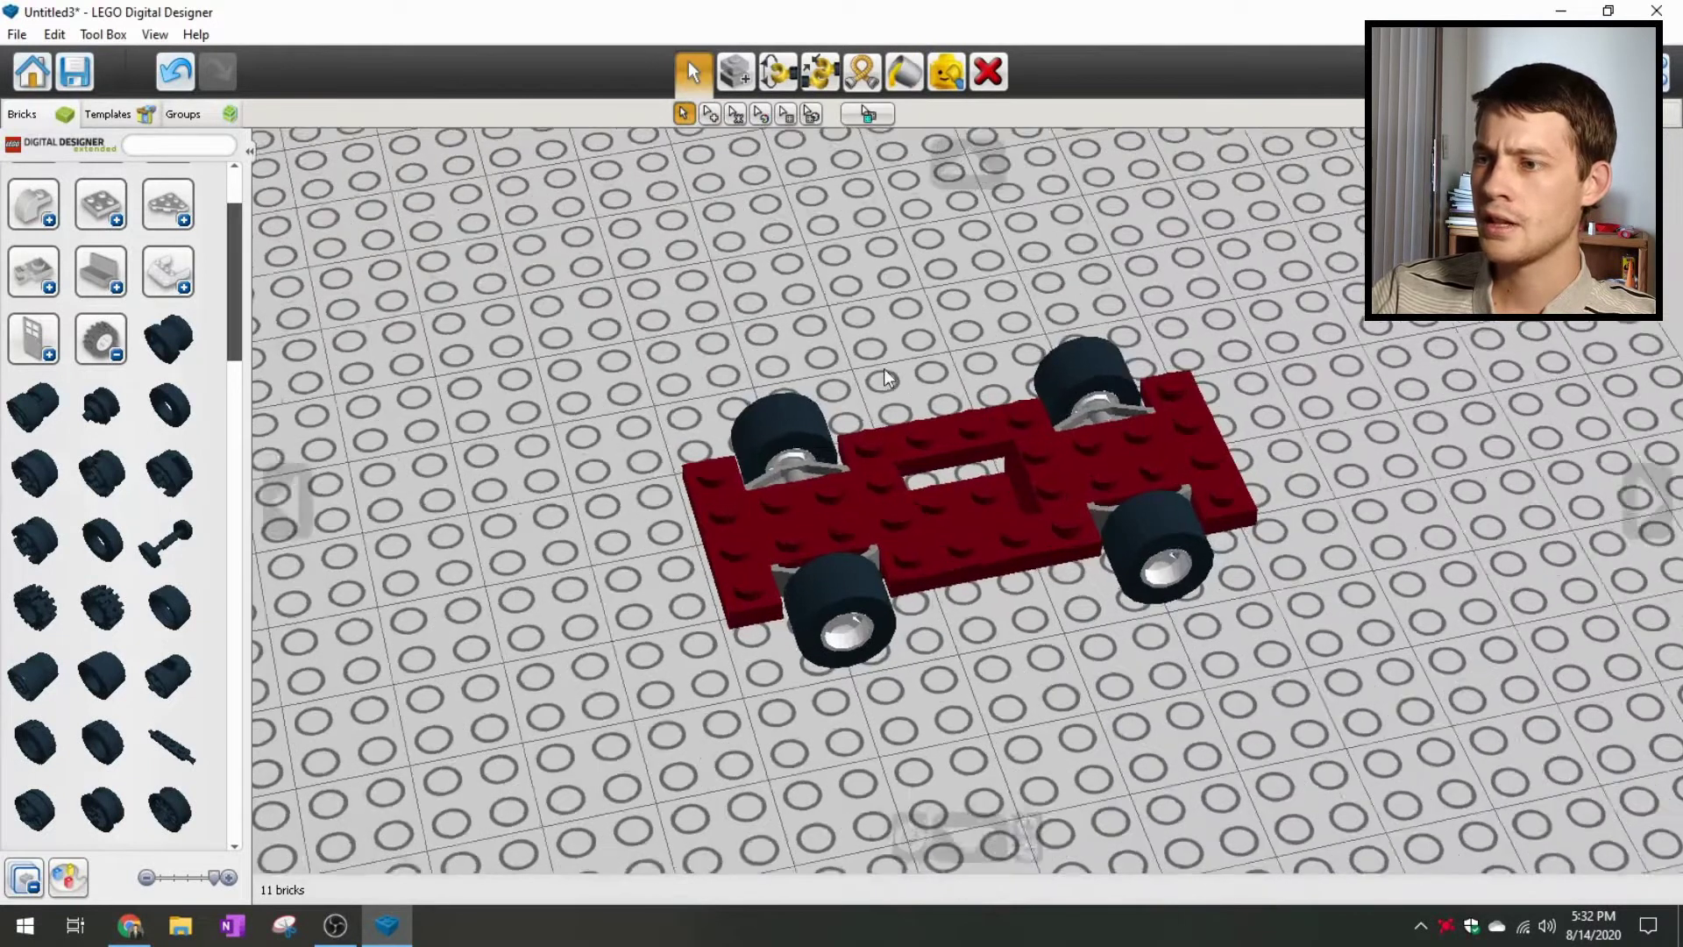
scroll(896, 386, down, 2)
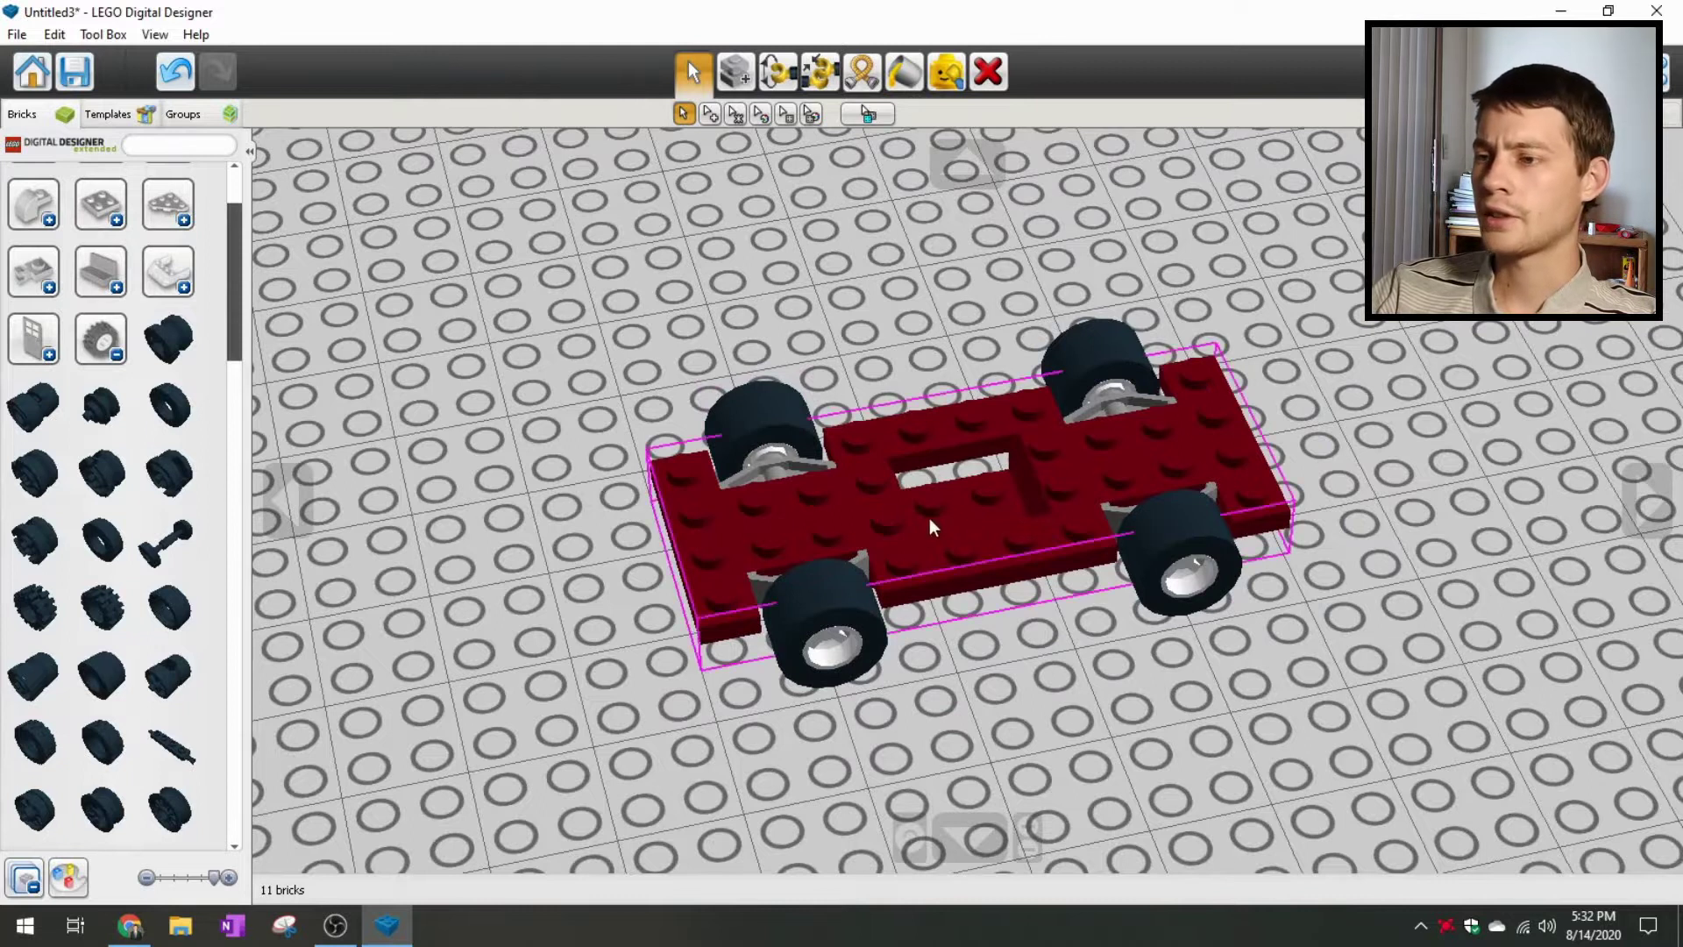
scroll(740, 382, down, 2)
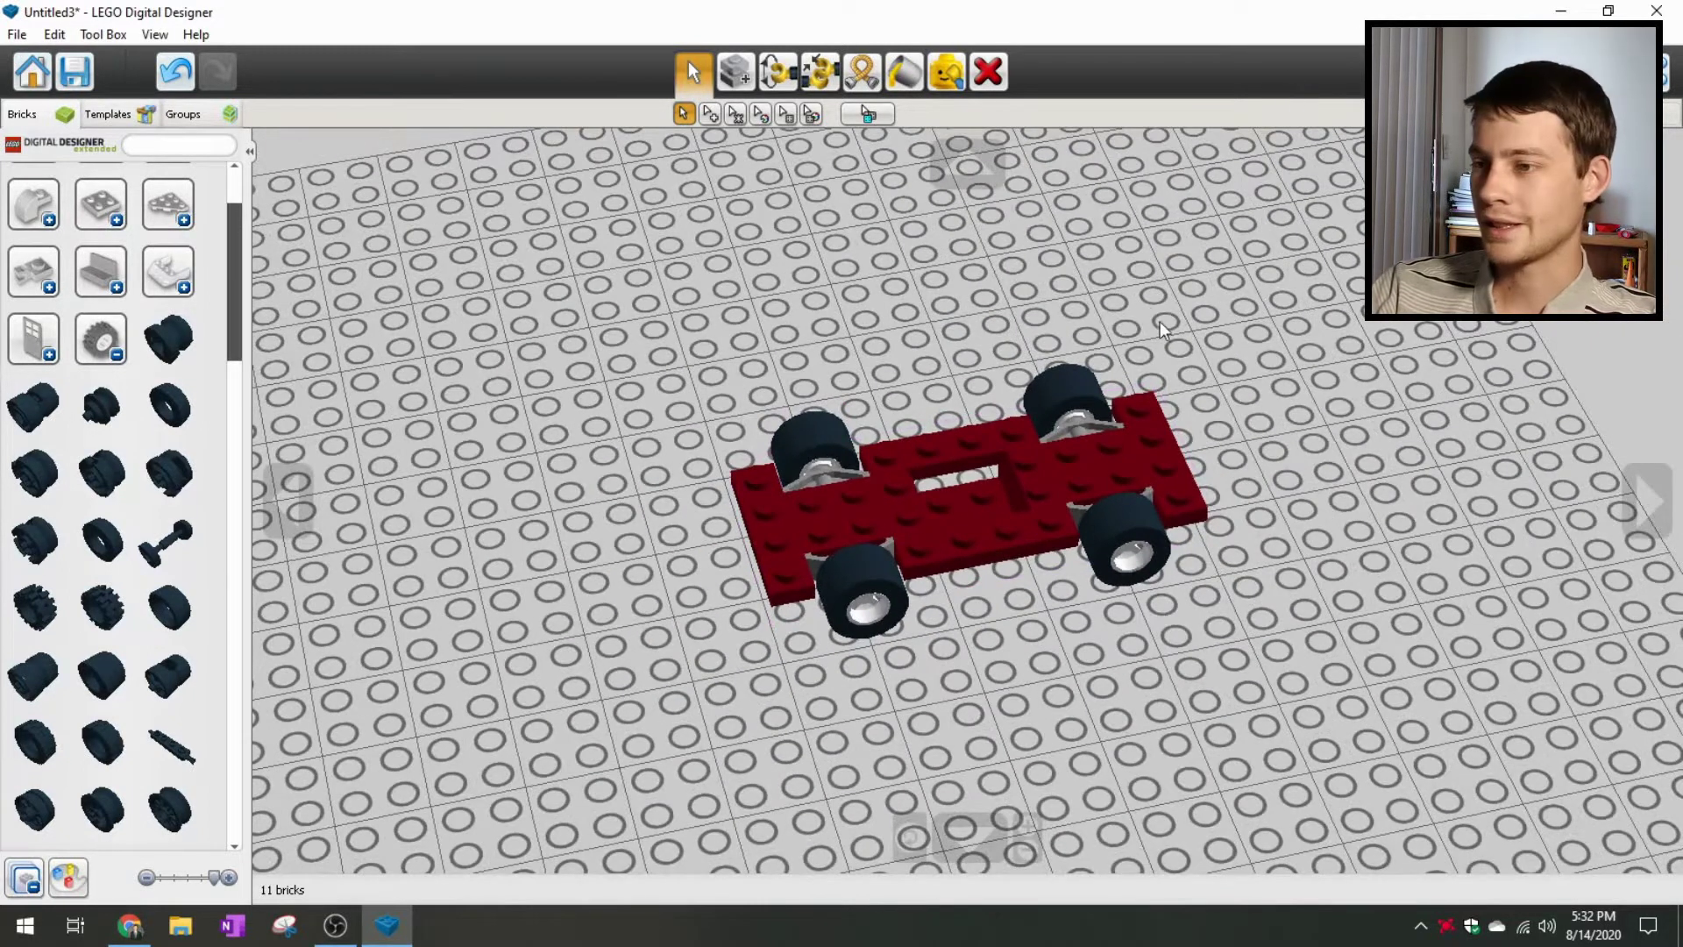
scroll(1052, 368, up, 3)
scroll(954, 487, down, 2)
Step: Show the wall and fence elements in the brick palette and set the palette colour to solid dark red
right_drag(954, 488, 1098, 578)
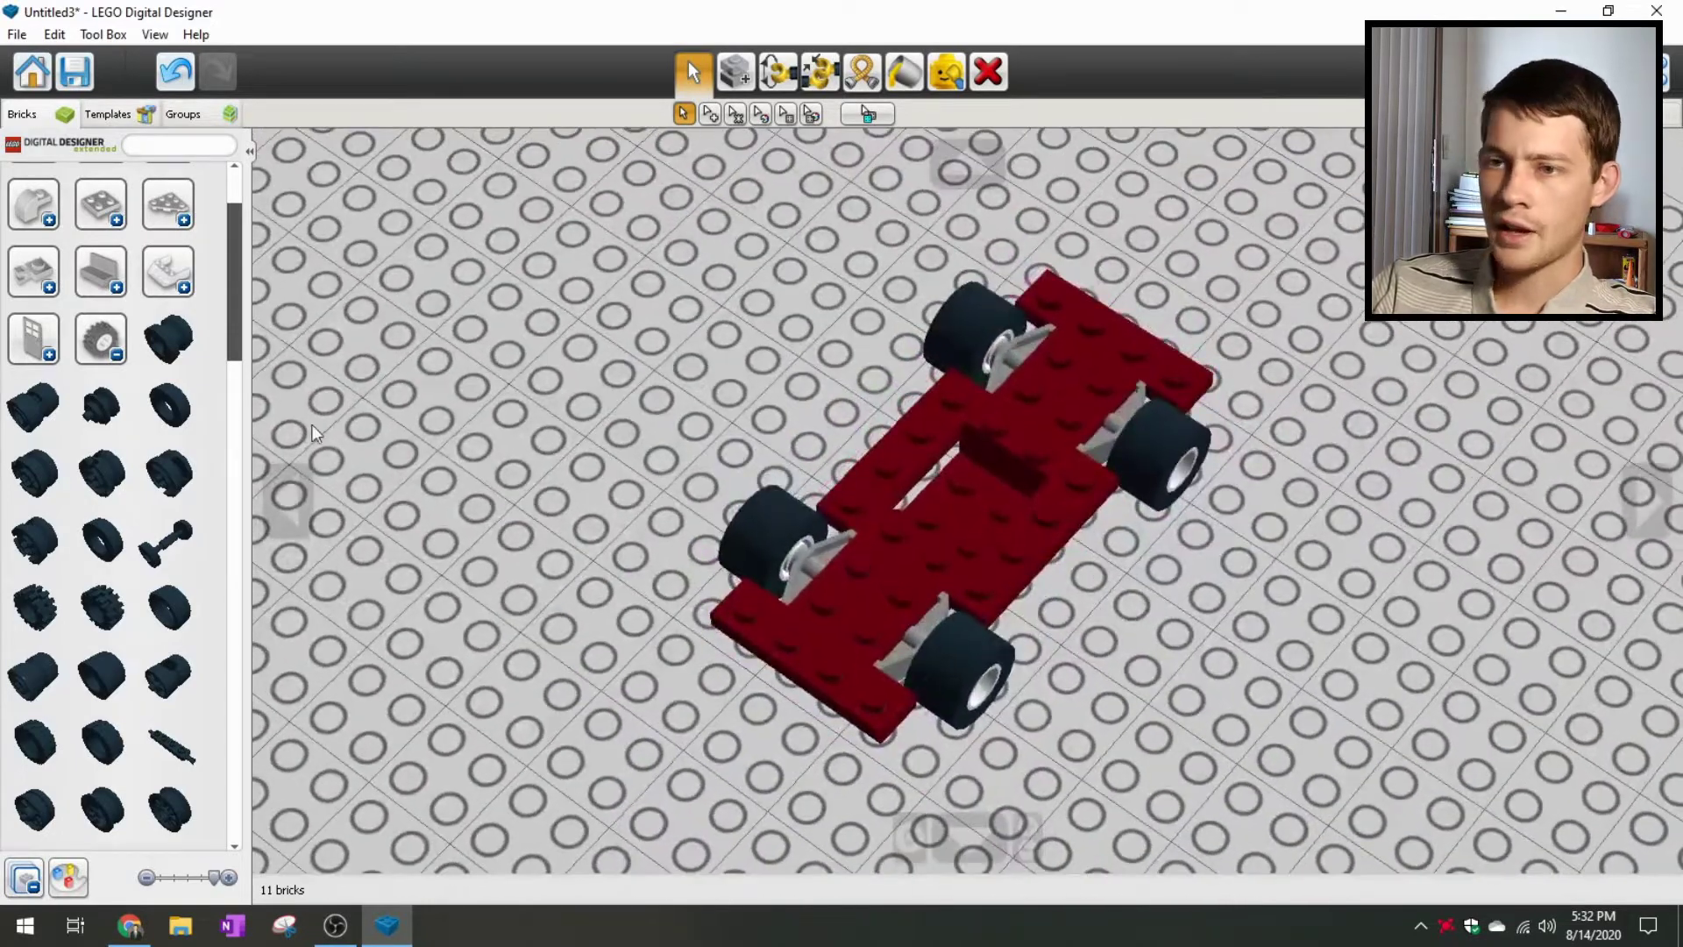
click(118, 355)
click(101, 410)
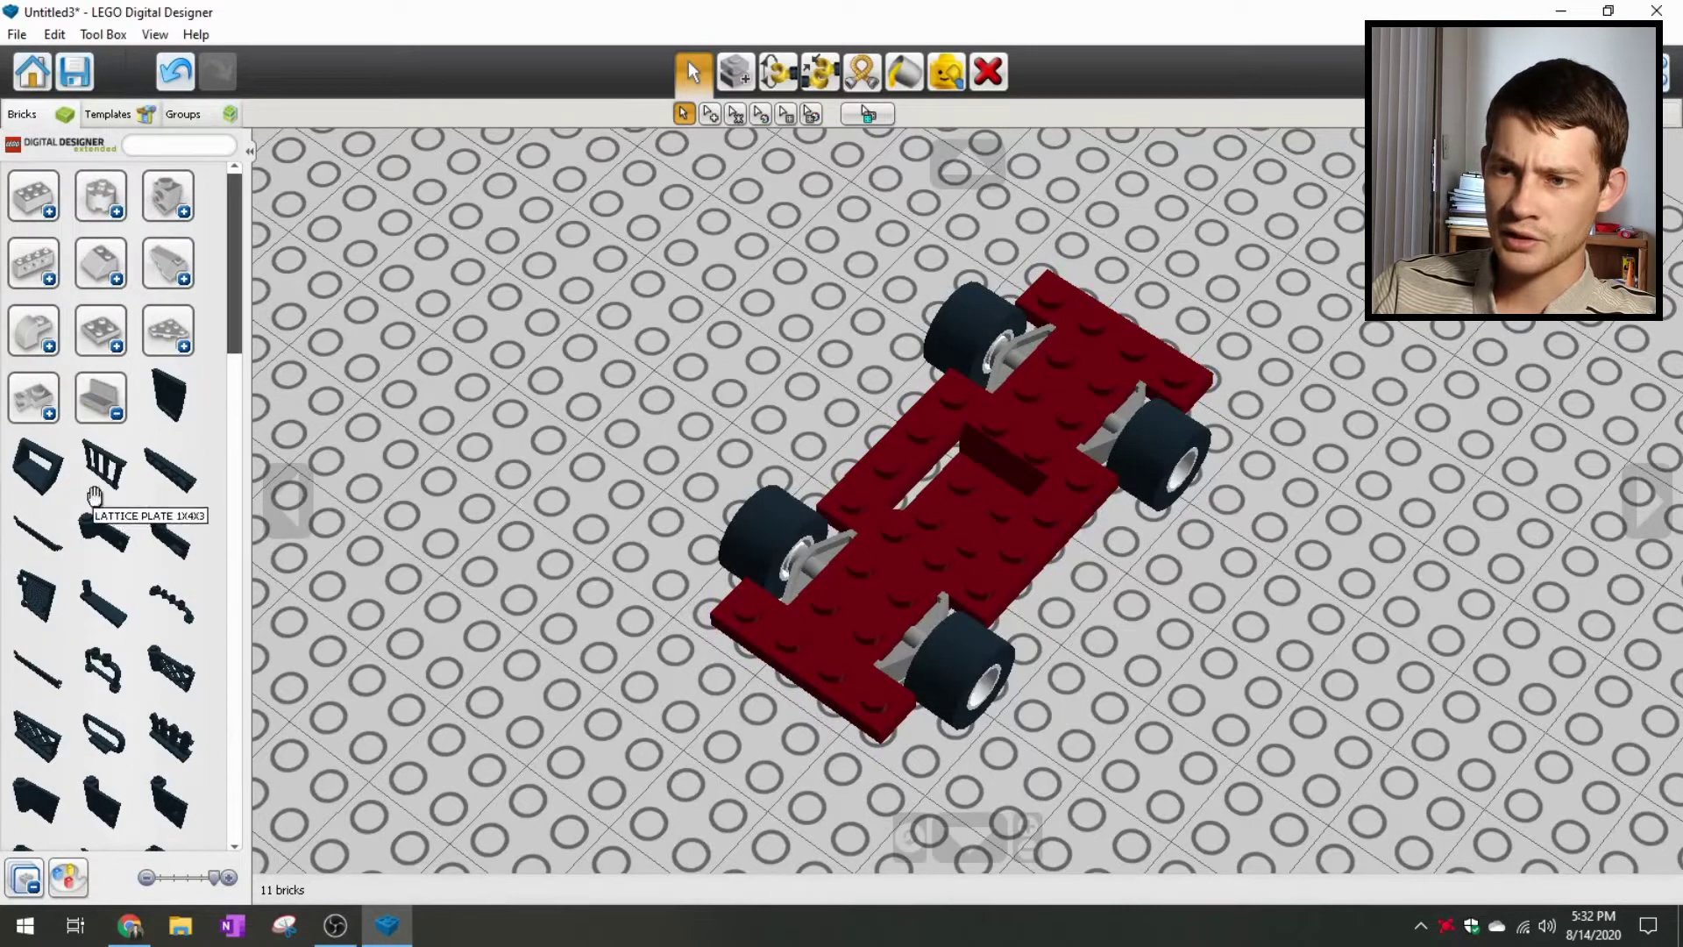
click(75, 878)
click(316, 177)
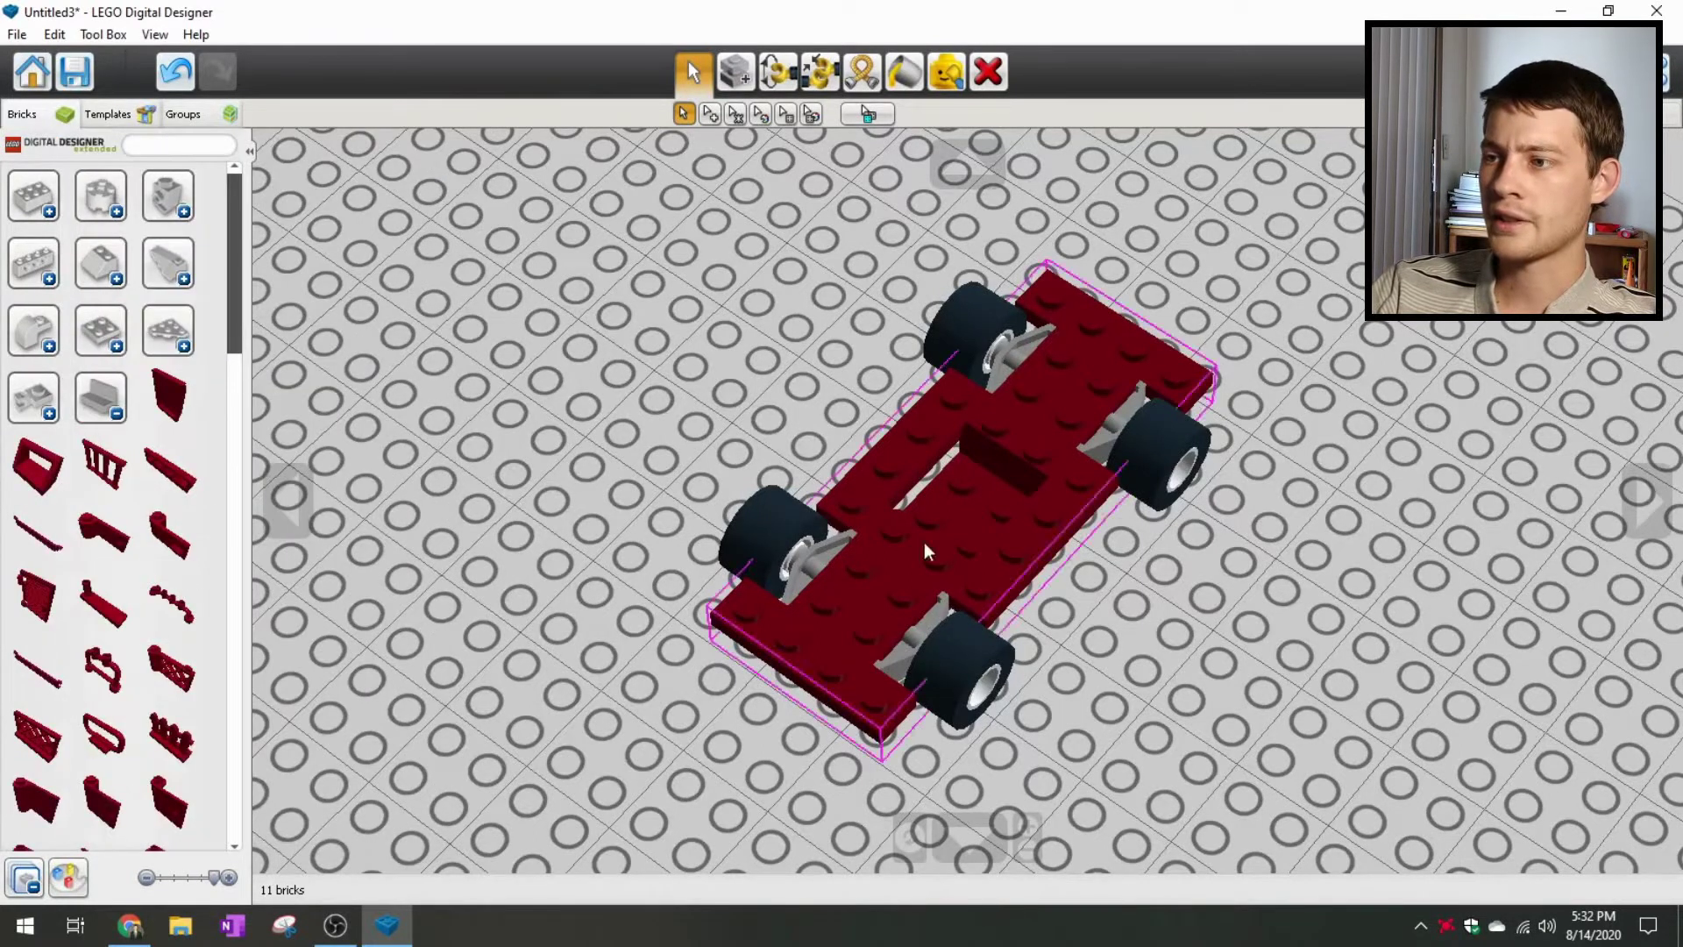
Step: Place a dark red car door piece with a rounded hinge post along each long side of the chassis opening
click(96, 533)
right_drag(646, 538, 505, 540)
key(Left)
key(Left)
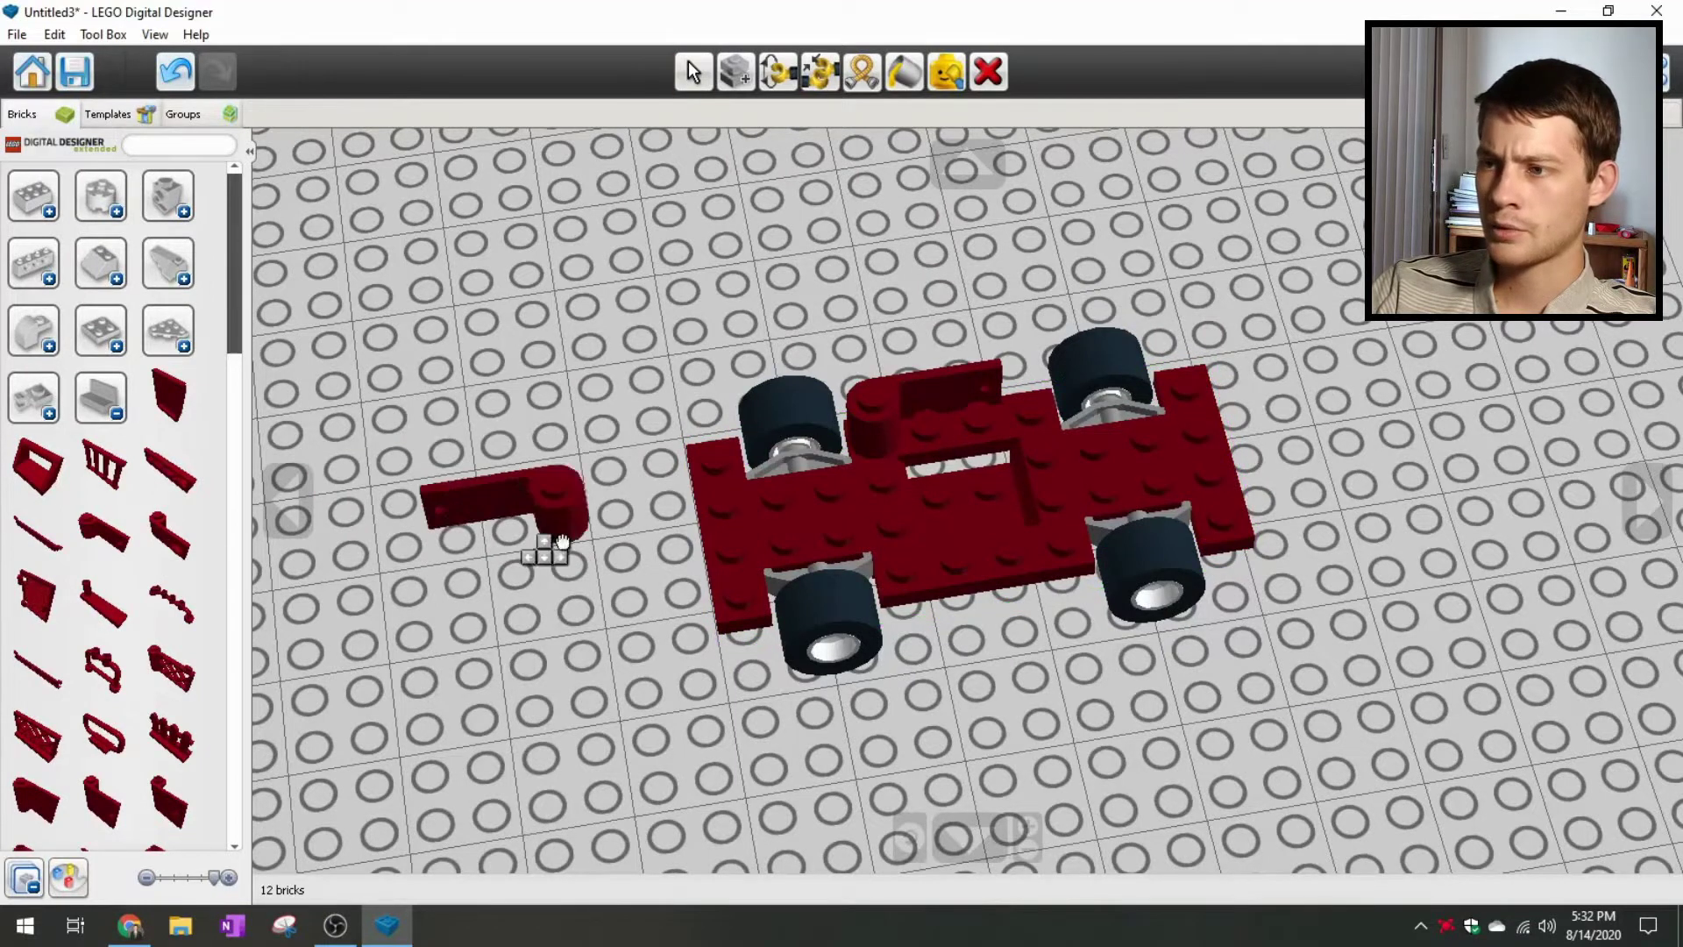
click(926, 561)
click(934, 562)
right_drag(516, 524, 550, 471)
Step: Place a dark red four-stud arched brick over the rear wheel on each side of the chassis
click(98, 417)
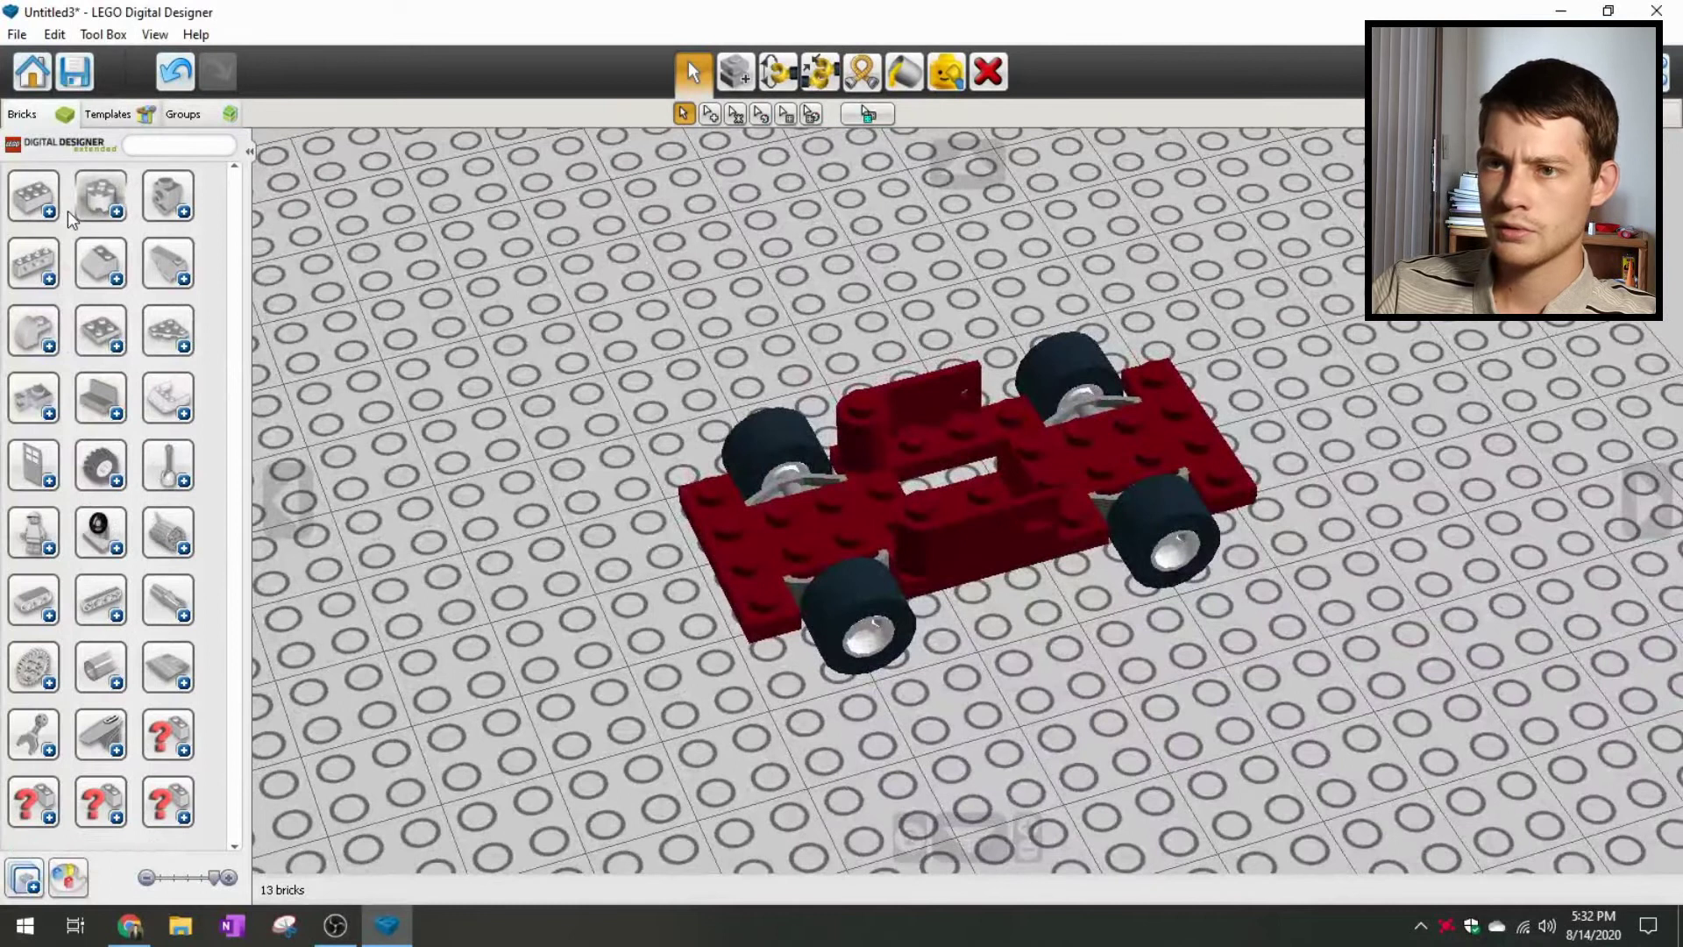
click(49, 326)
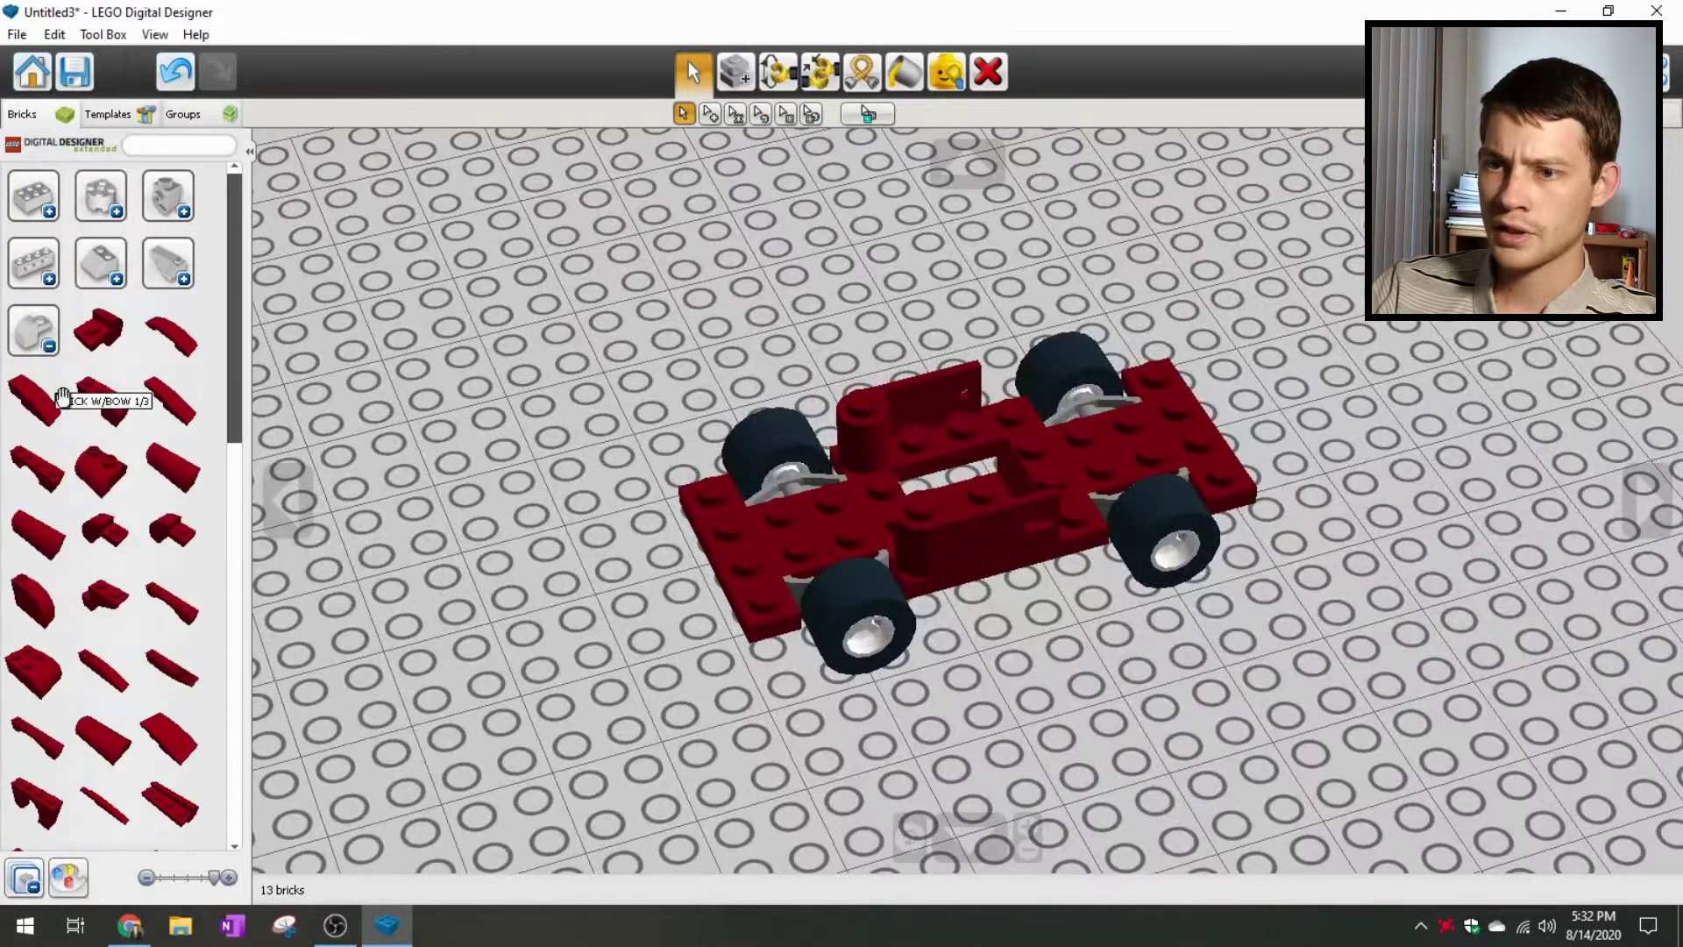
scroll(155, 621, down, 1)
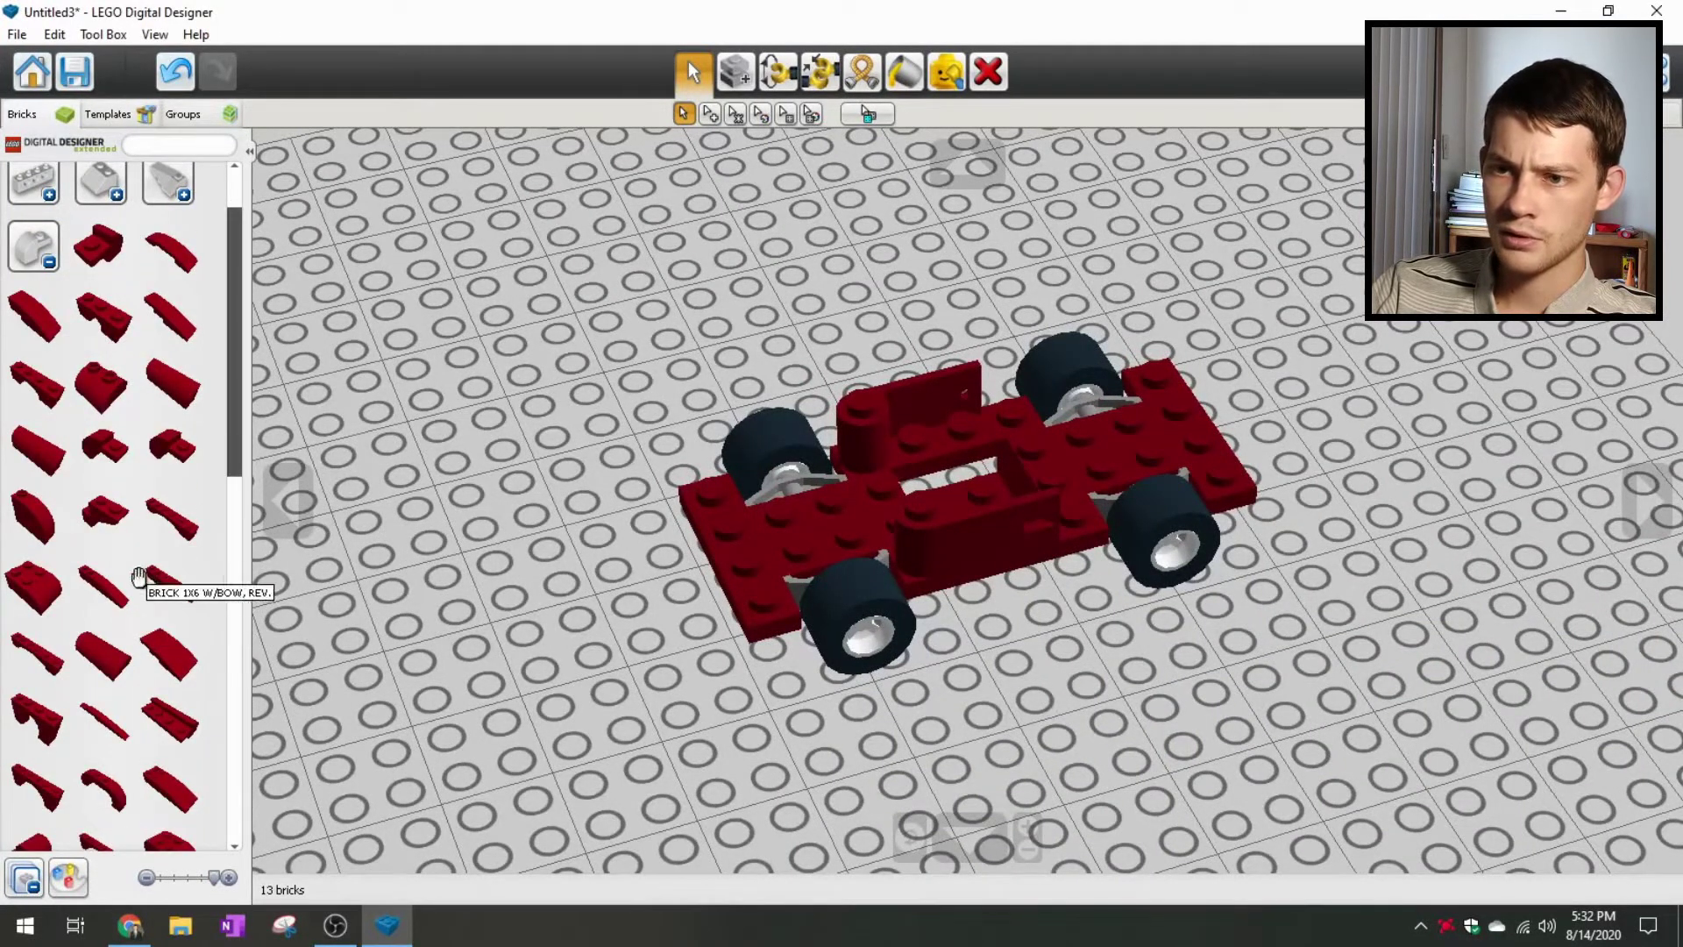
click(39, 396)
right_drag(568, 699, 466, 711)
click(1111, 570)
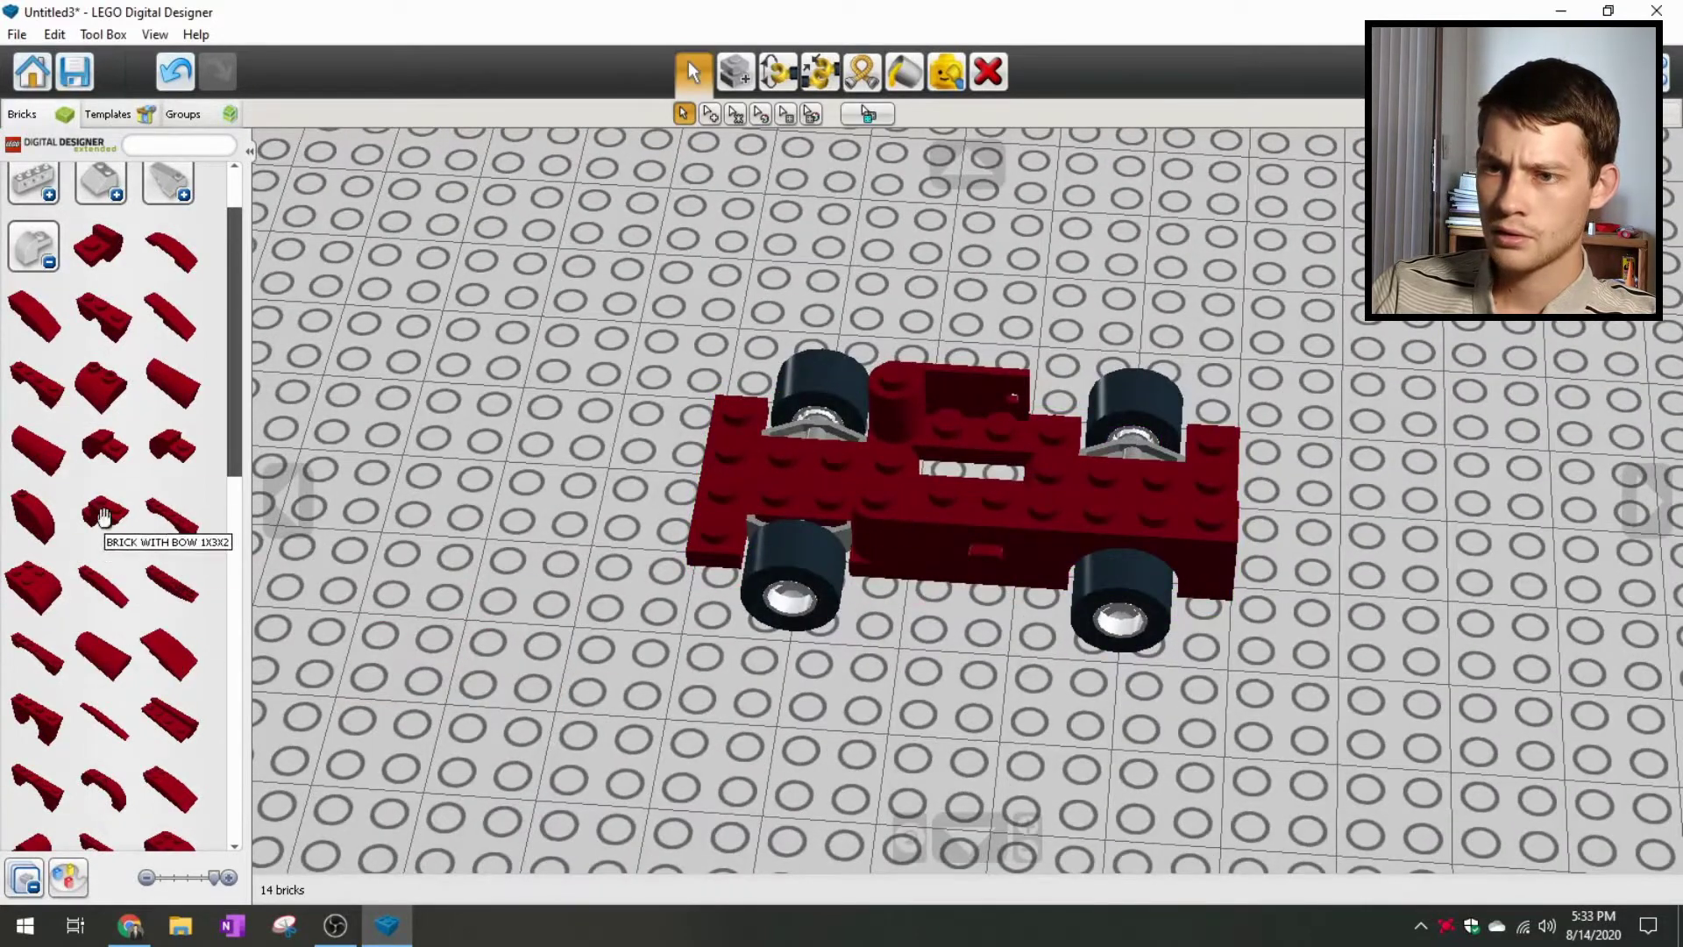
click(39, 390)
click(1103, 524)
right_drag(1101, 523, 981, 703)
scroll(981, 703, down, 1)
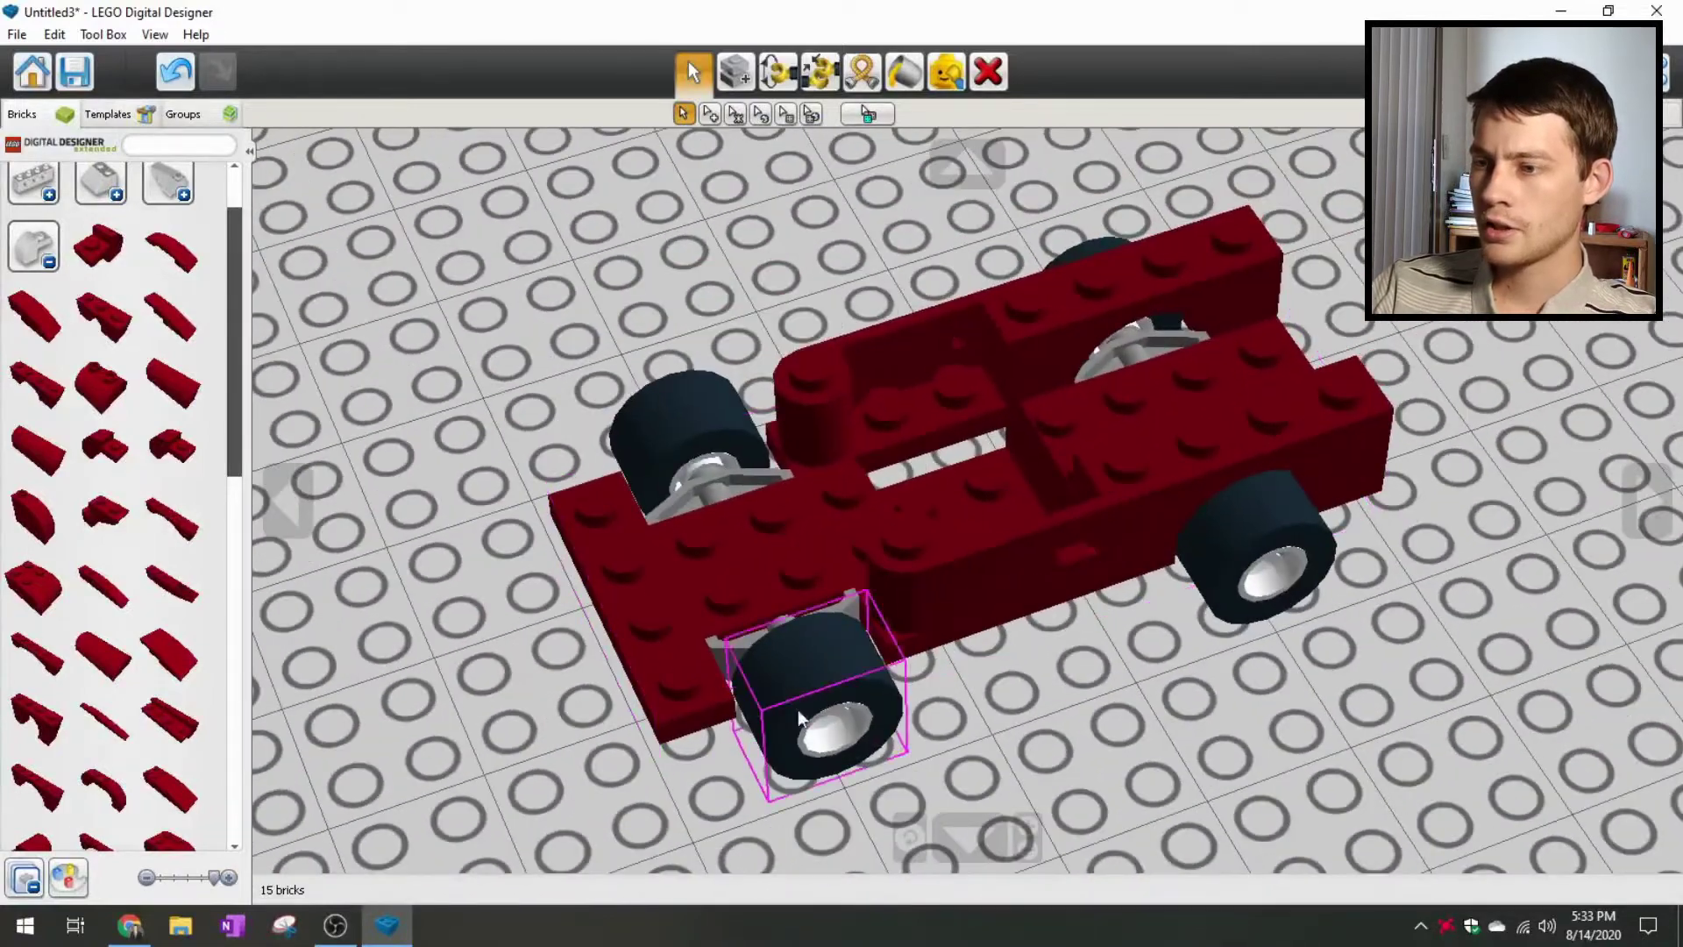
Step: Try a dark red two-stud inverted slope brick on each of the two front corners of the chassis
right_drag(902, 615, 1057, 632)
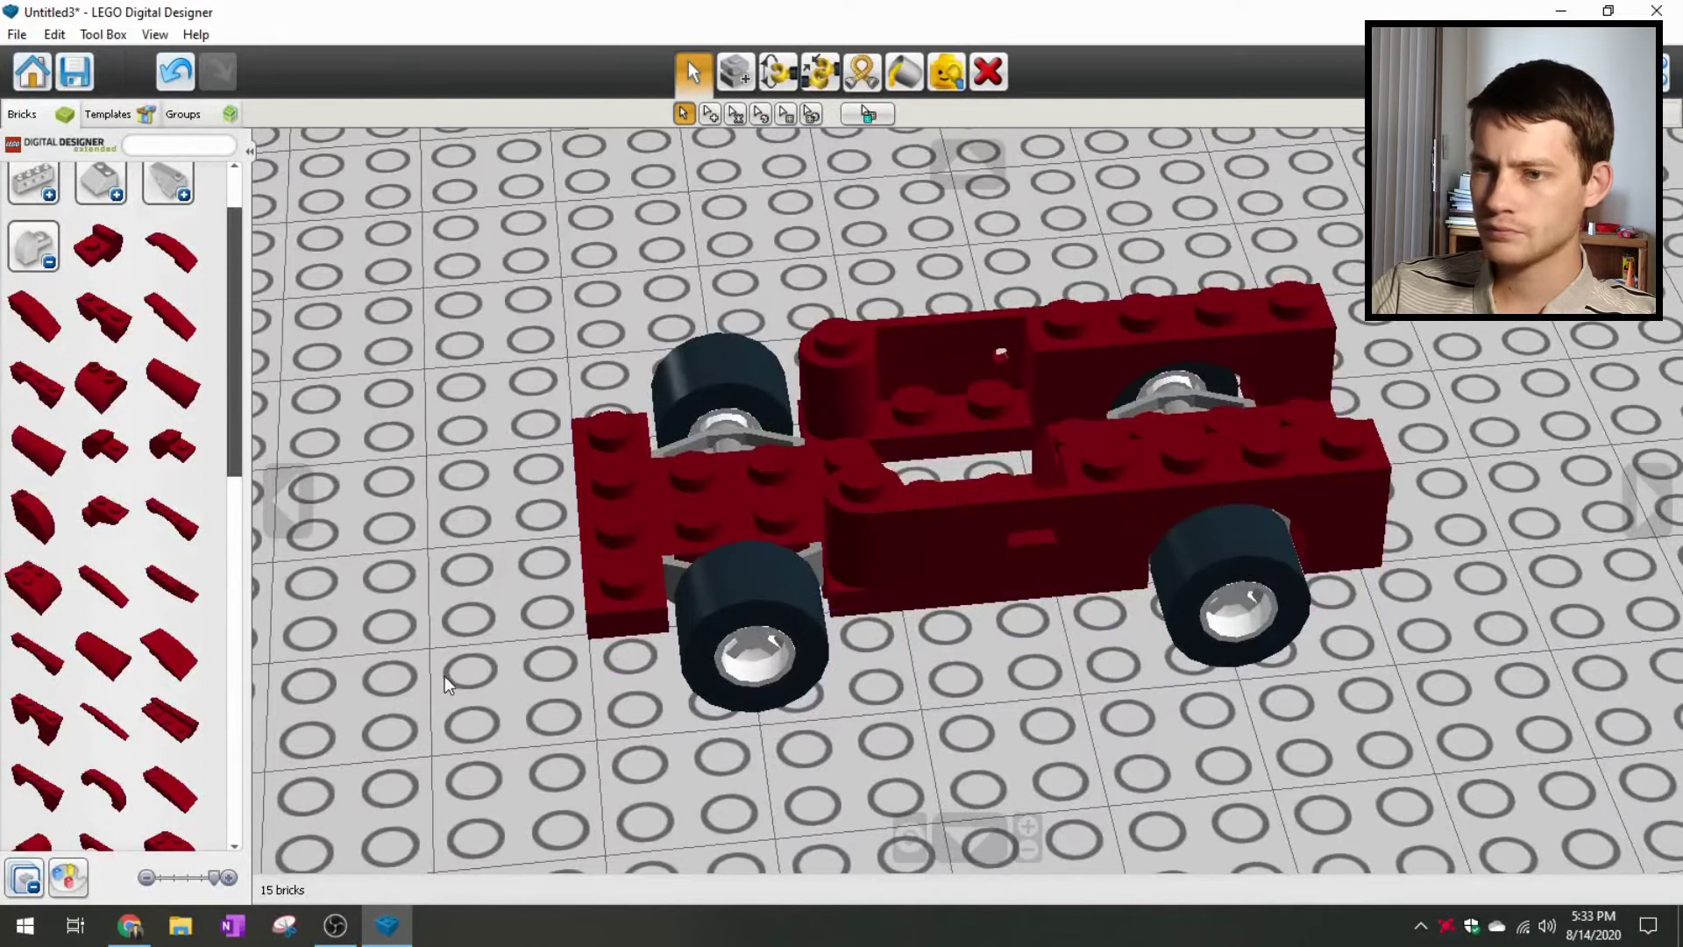
click(47, 261)
click(102, 259)
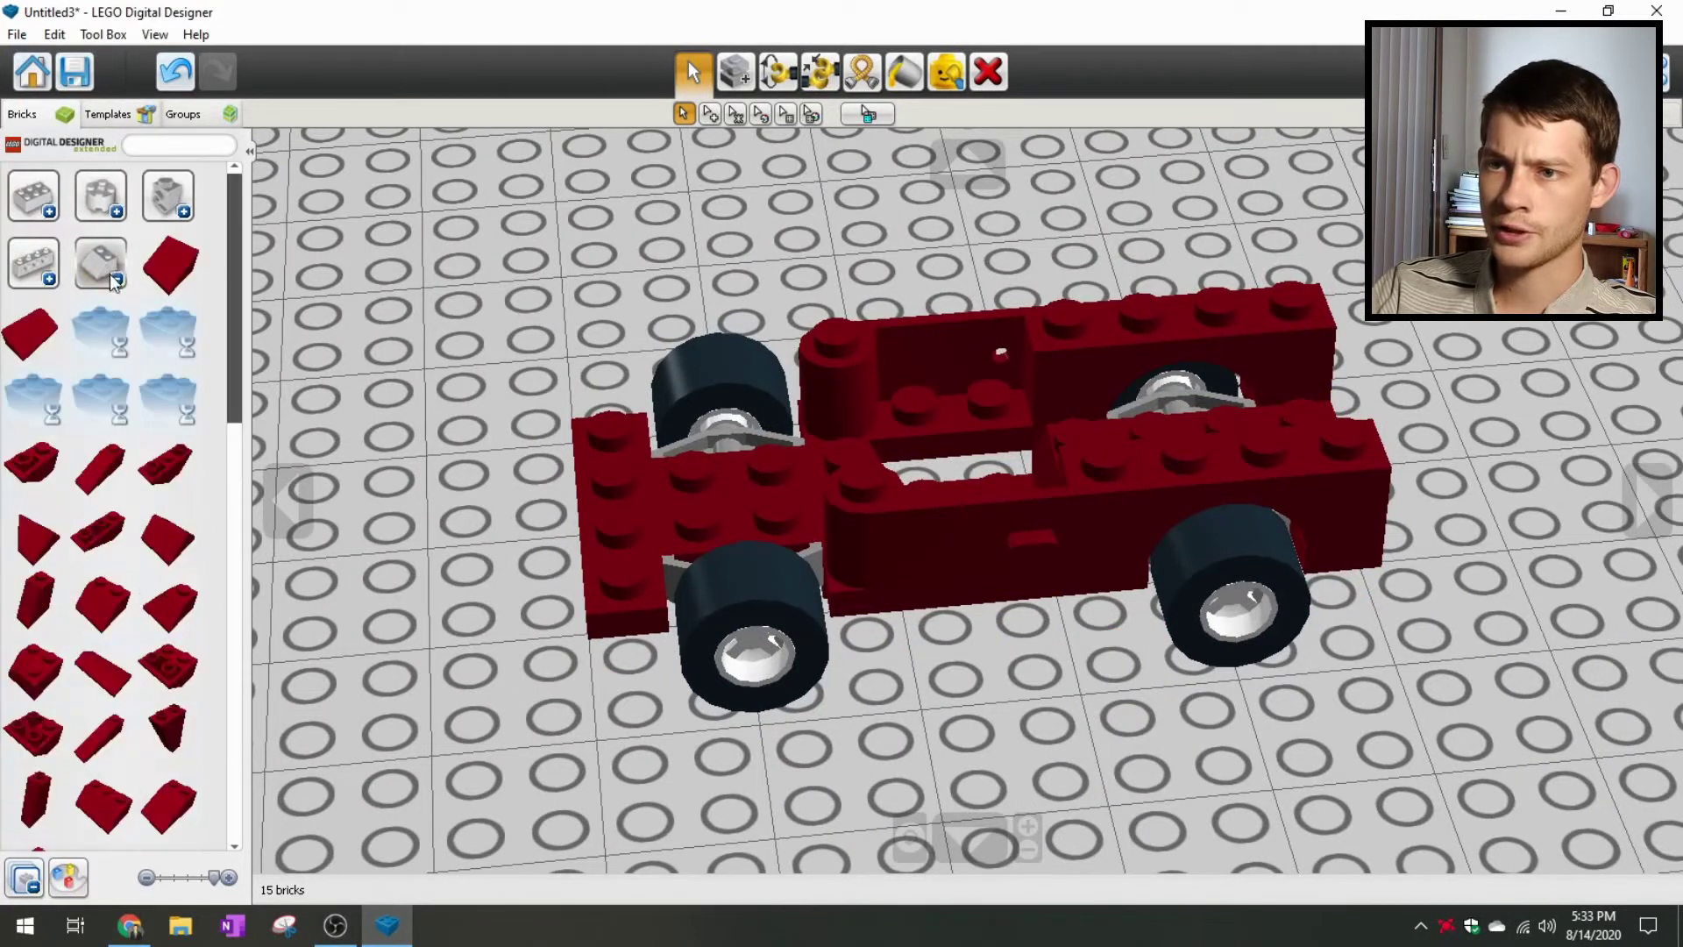
click(41, 467)
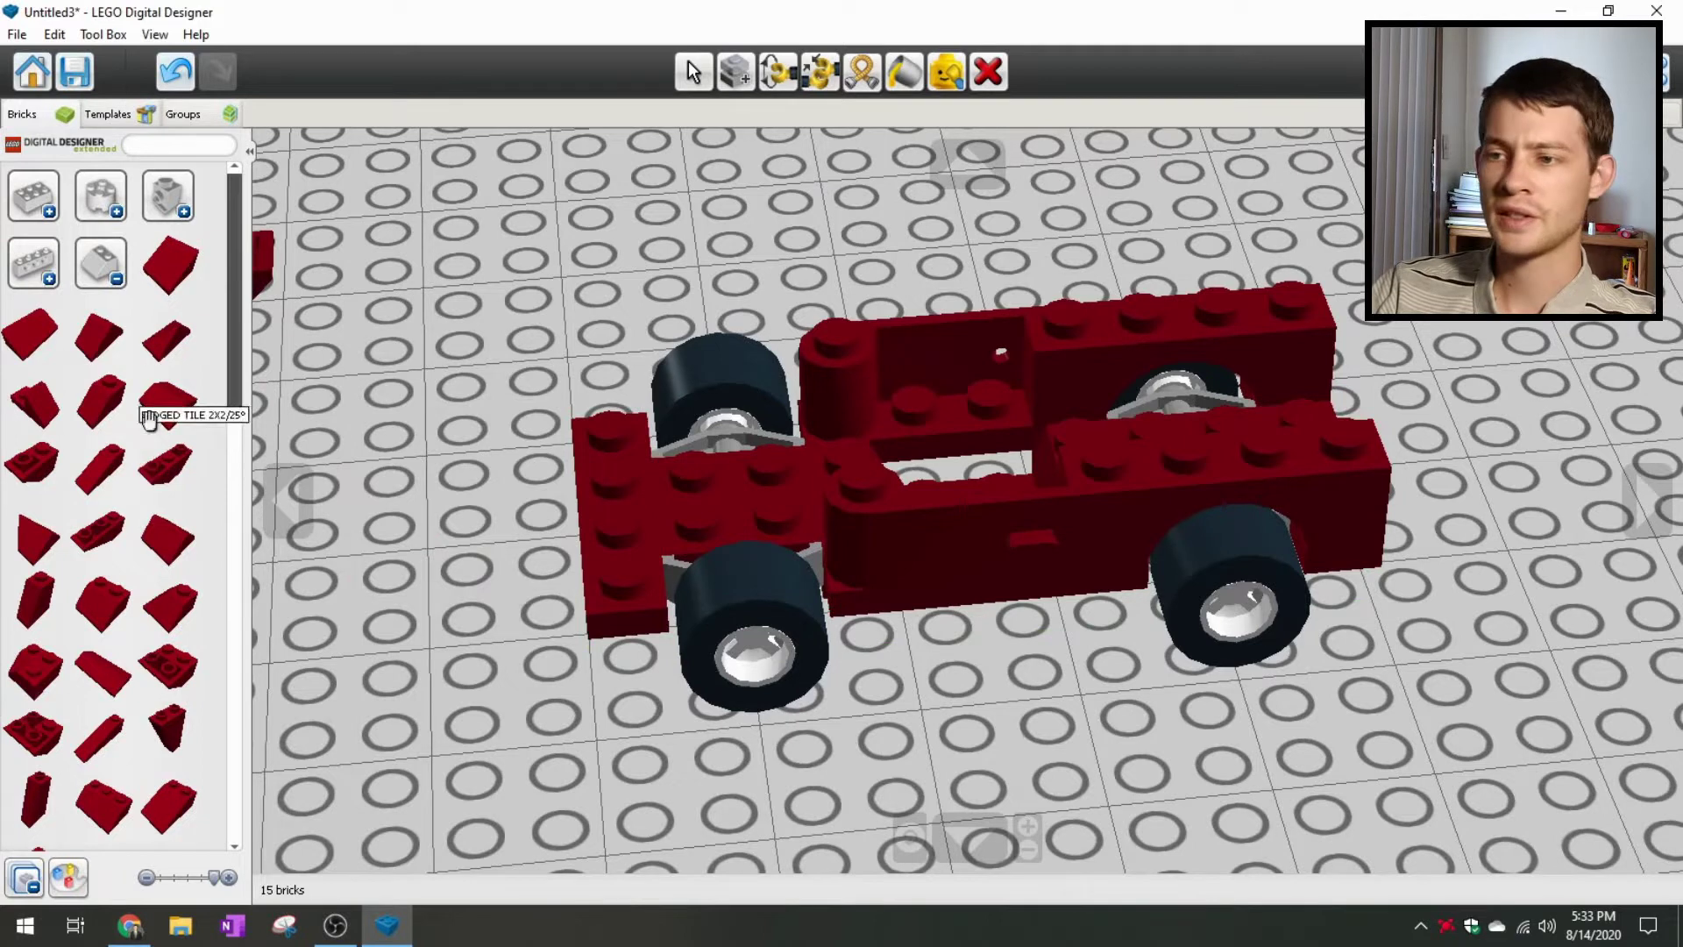
click(642, 587)
right_drag(637, 592, 693, 578)
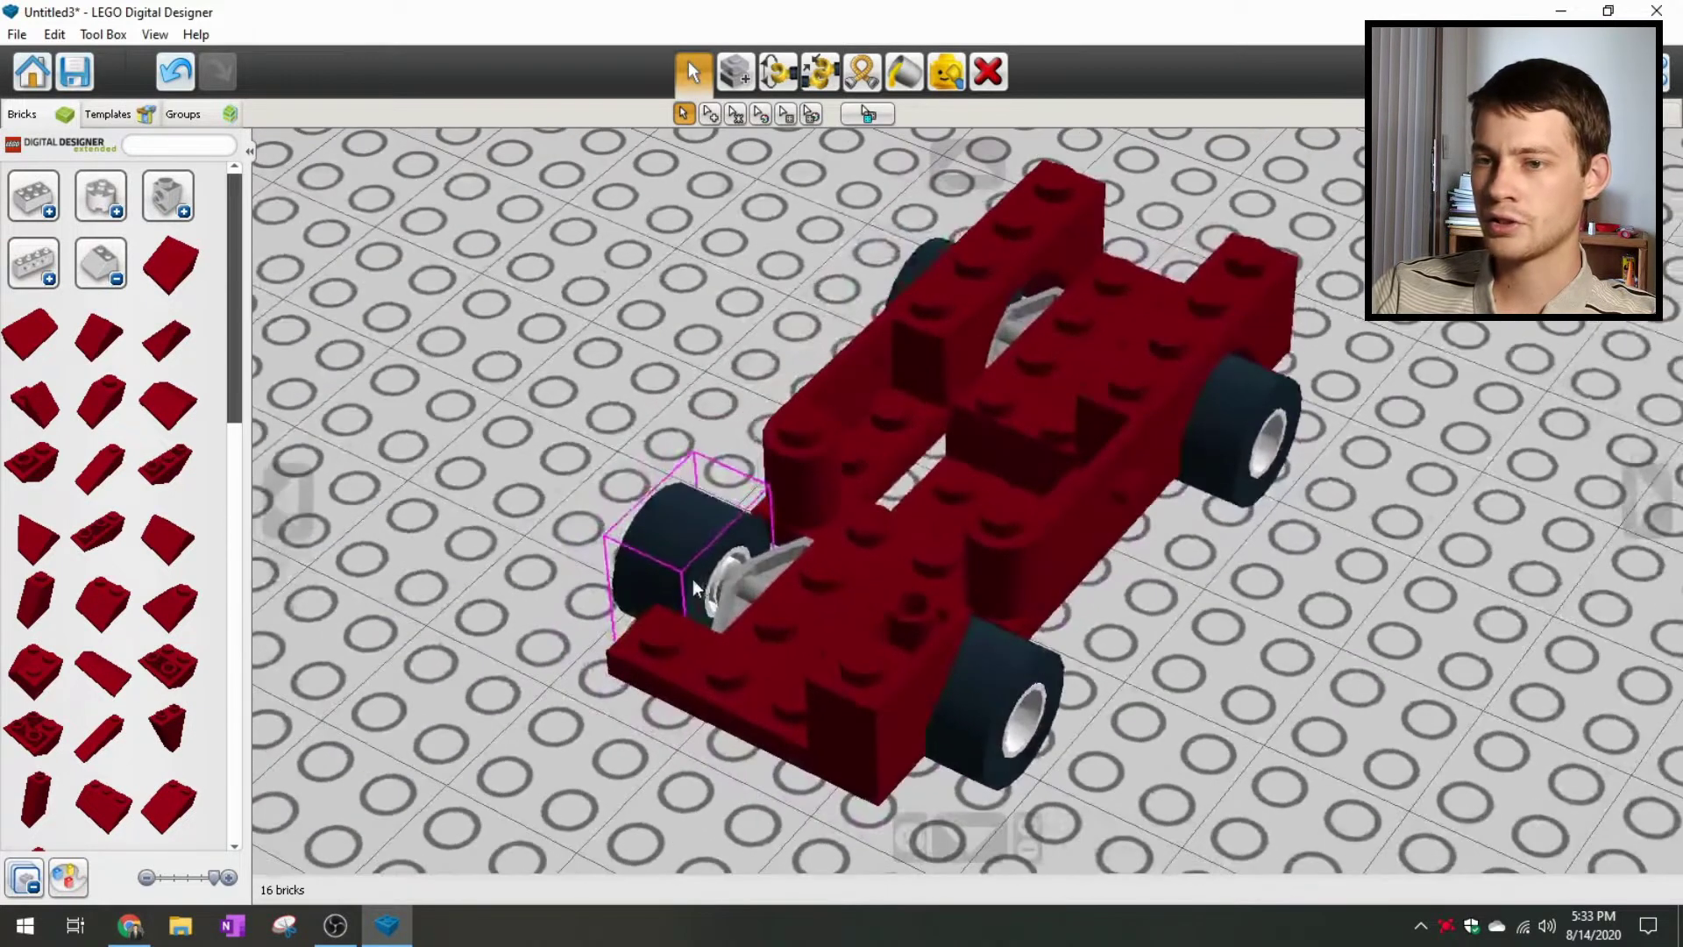
click(92, 477)
click(605, 570)
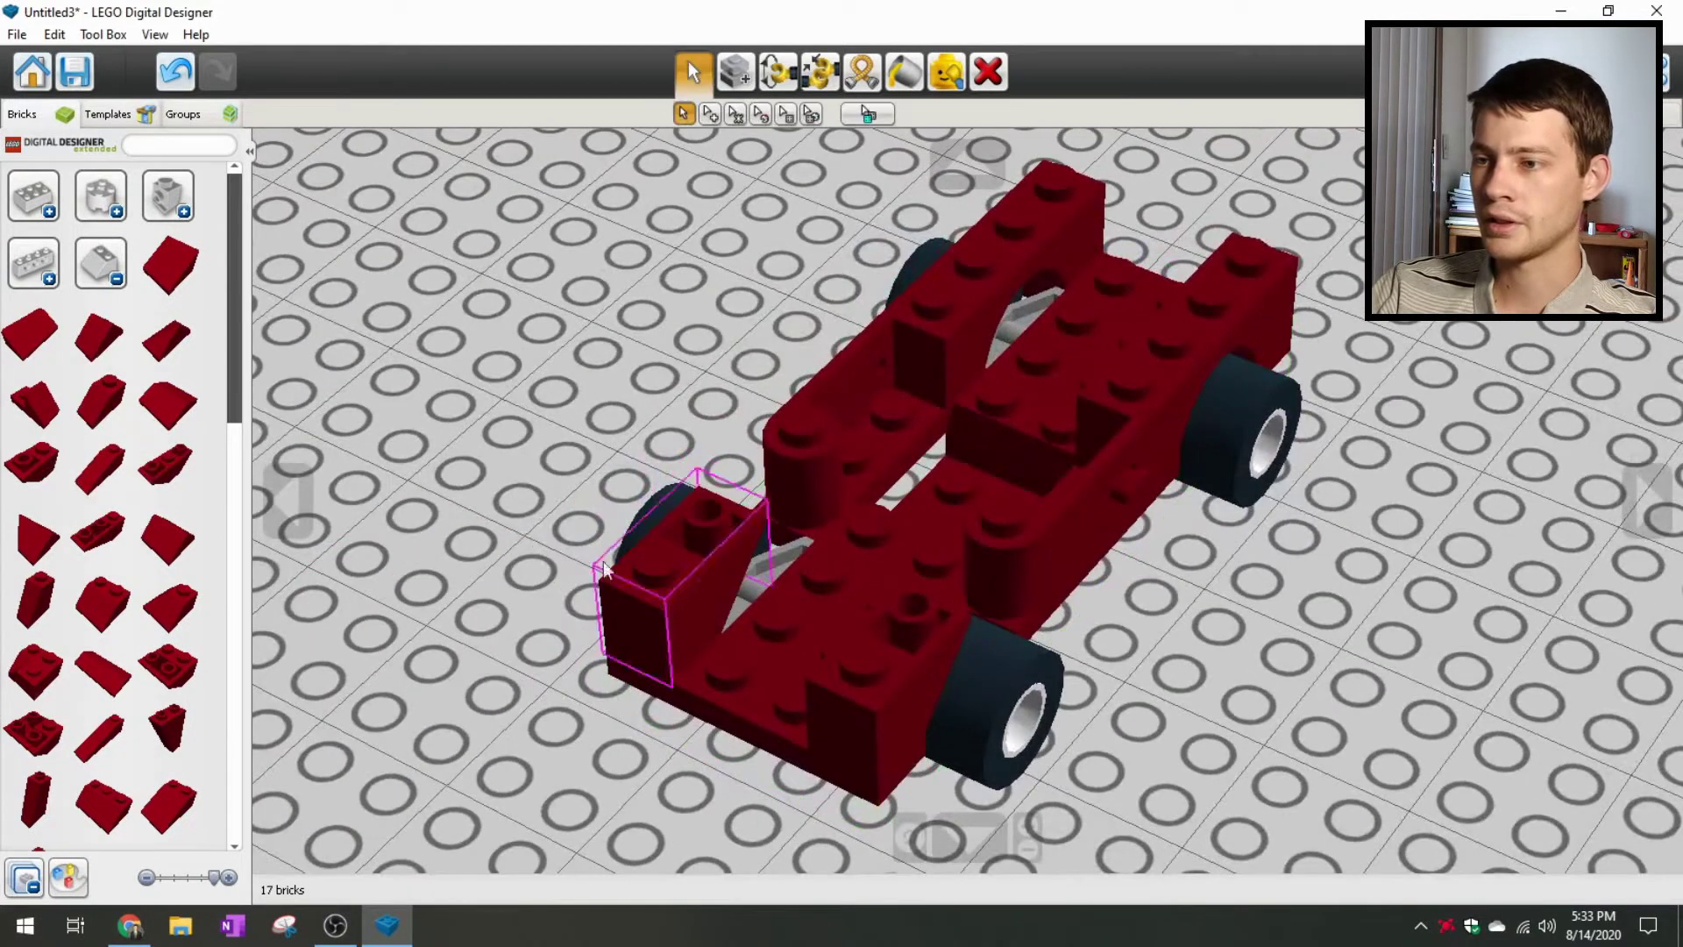
Step: Delete the two inverted slope bricks from the front corners of the chassis
right_drag(533, 606, 354, 493)
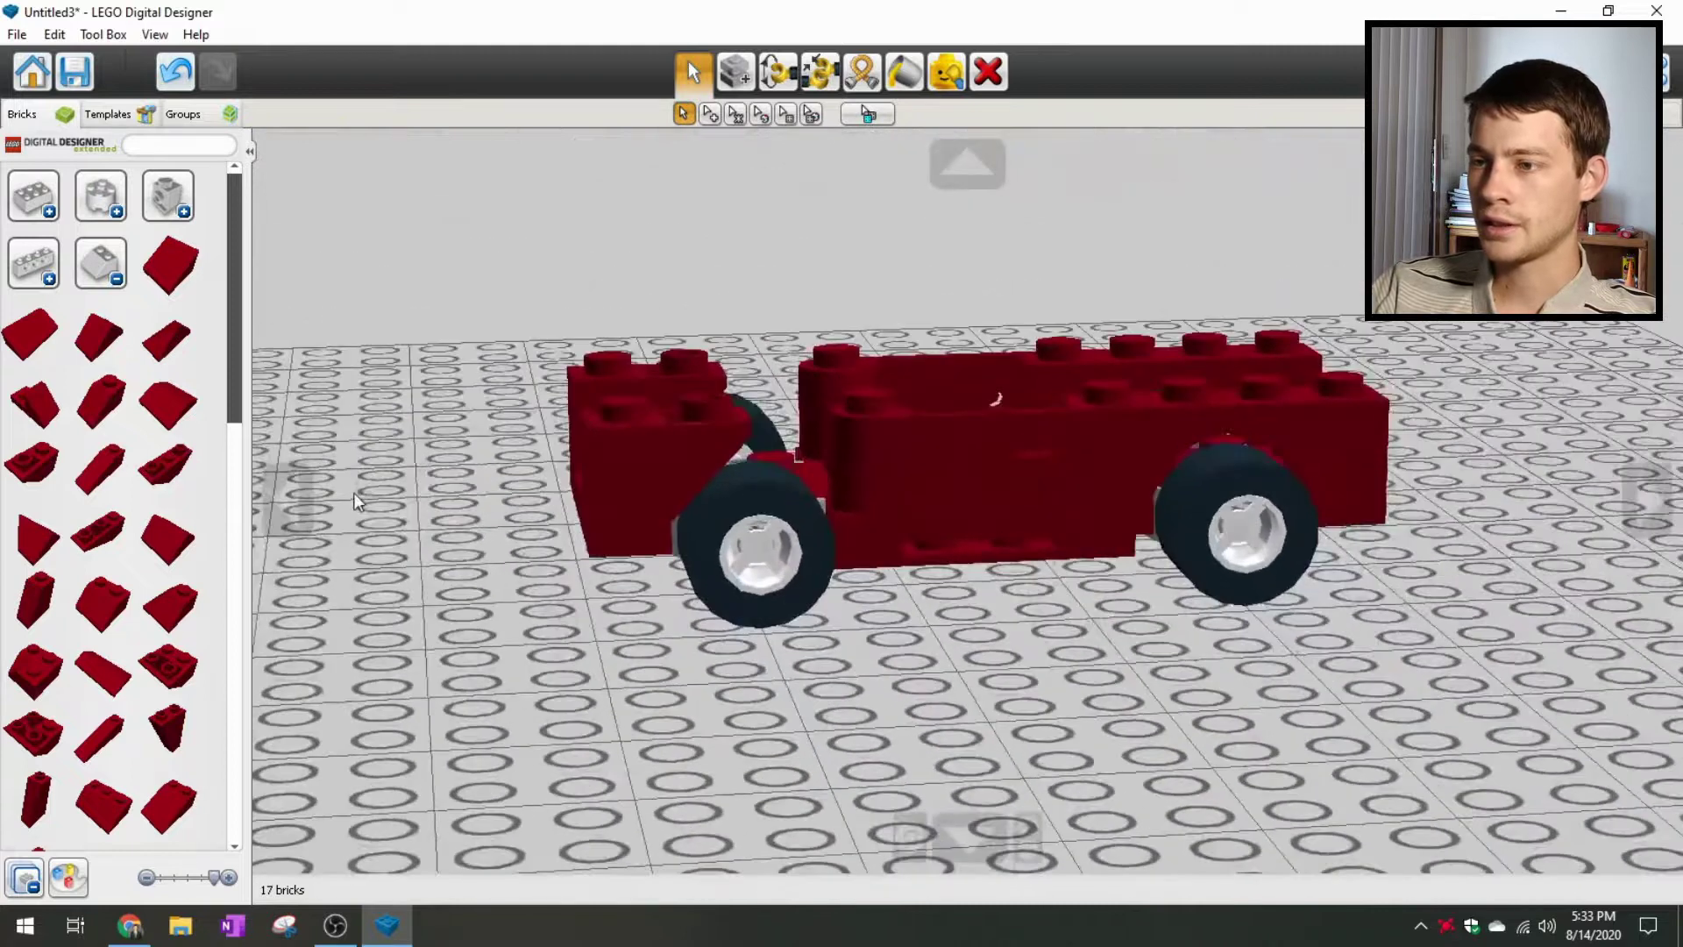
right_drag(502, 461, 544, 614)
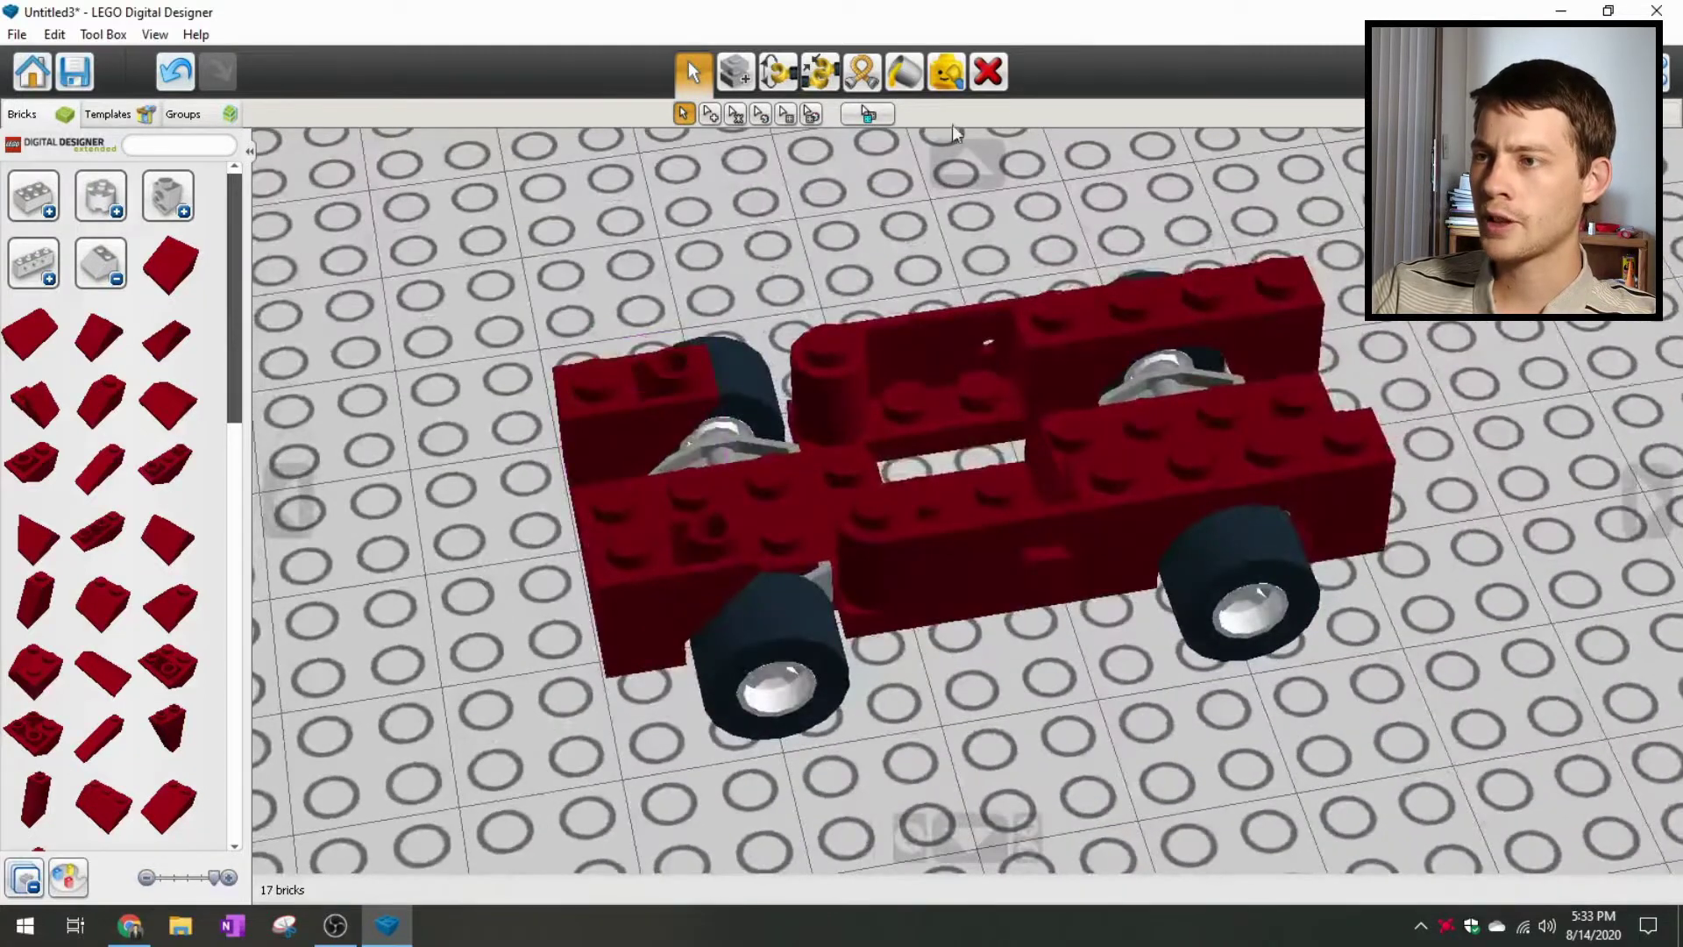
click(987, 72)
click(621, 383)
click(659, 549)
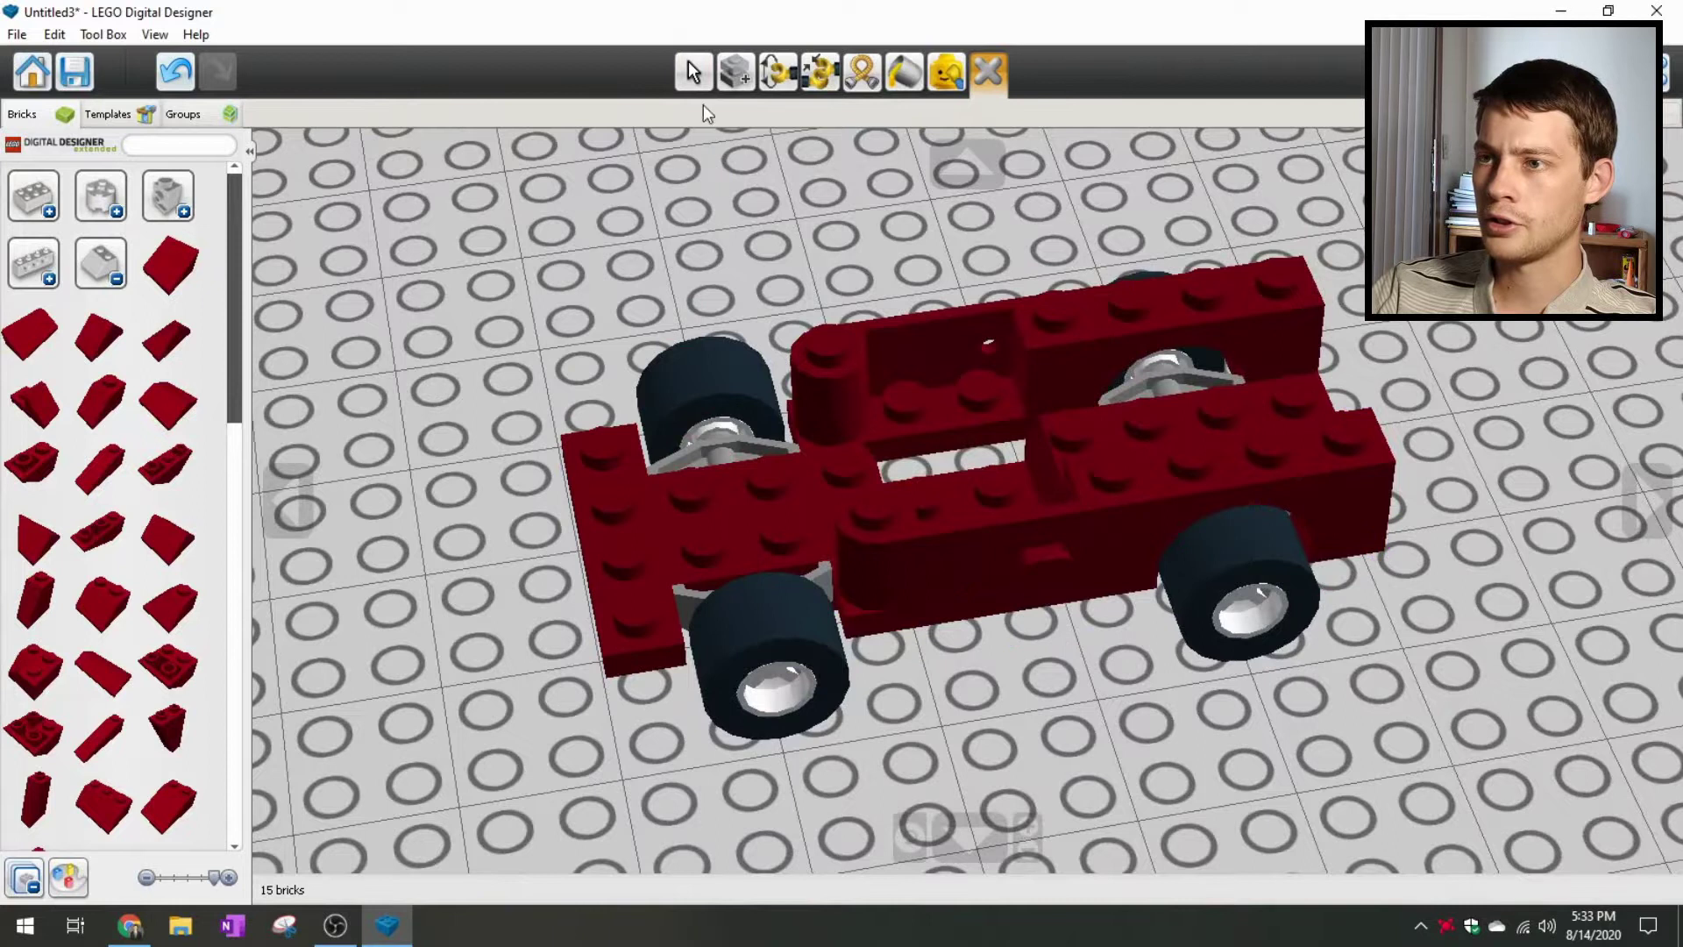
Step: Move both door pieces off the chassis and set them on the baseplate beside their respective sides
click(692, 72)
drag(876, 384, 831, 281)
drag(886, 513, 942, 752)
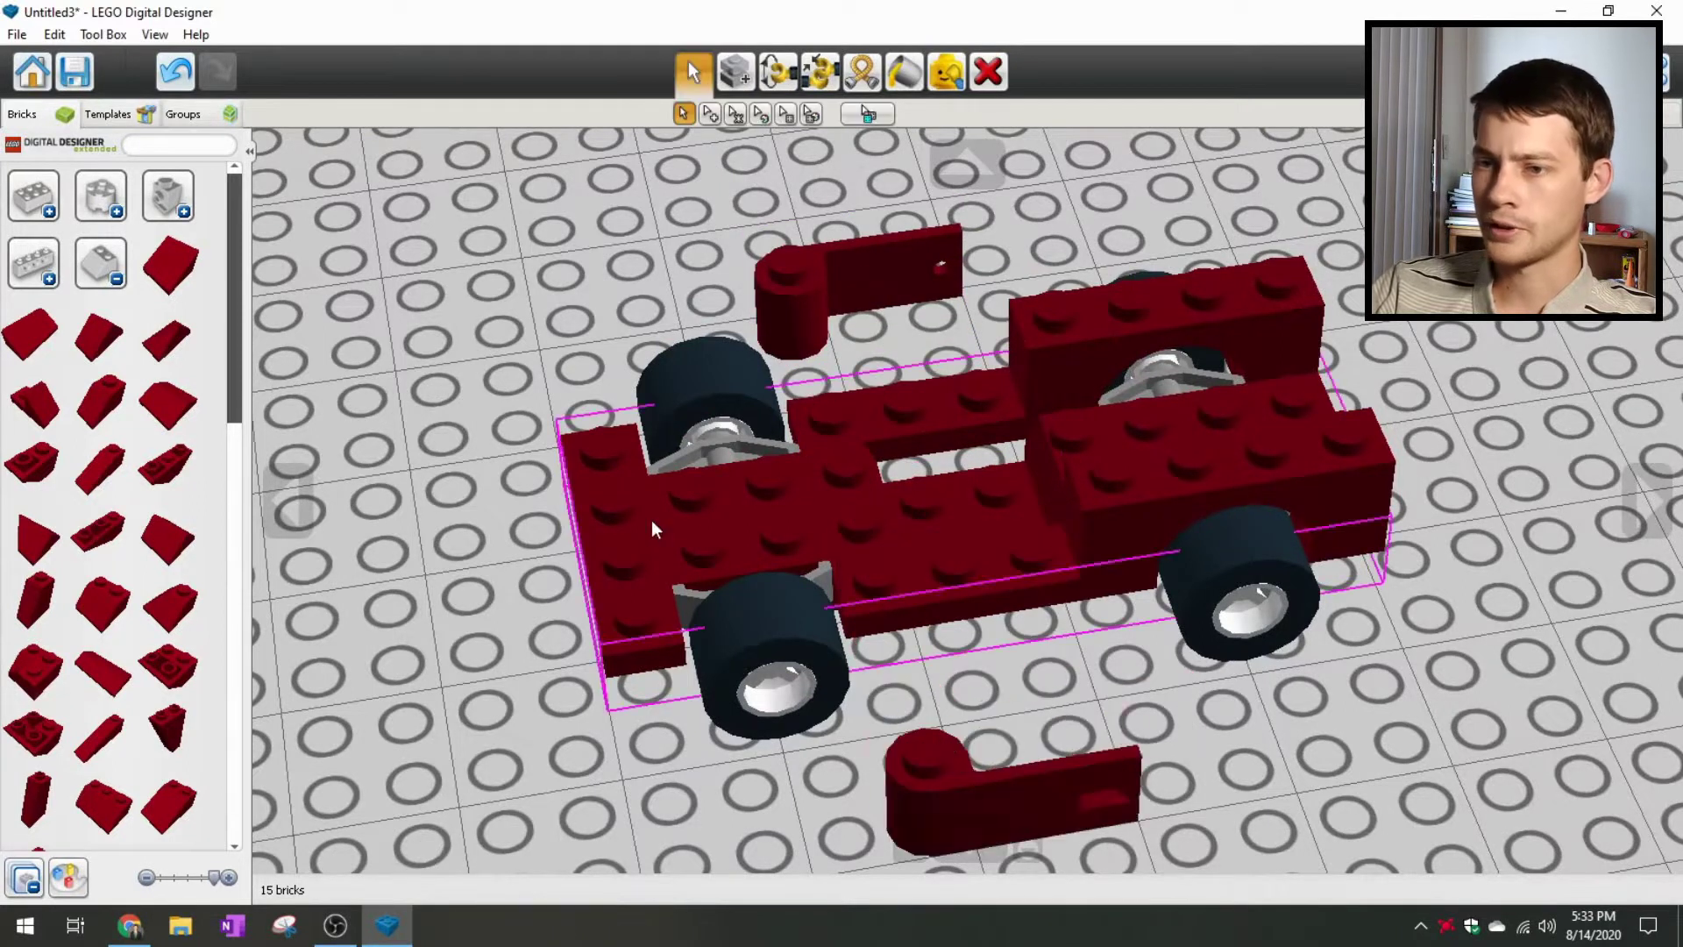
right_drag(664, 269, 598, 298)
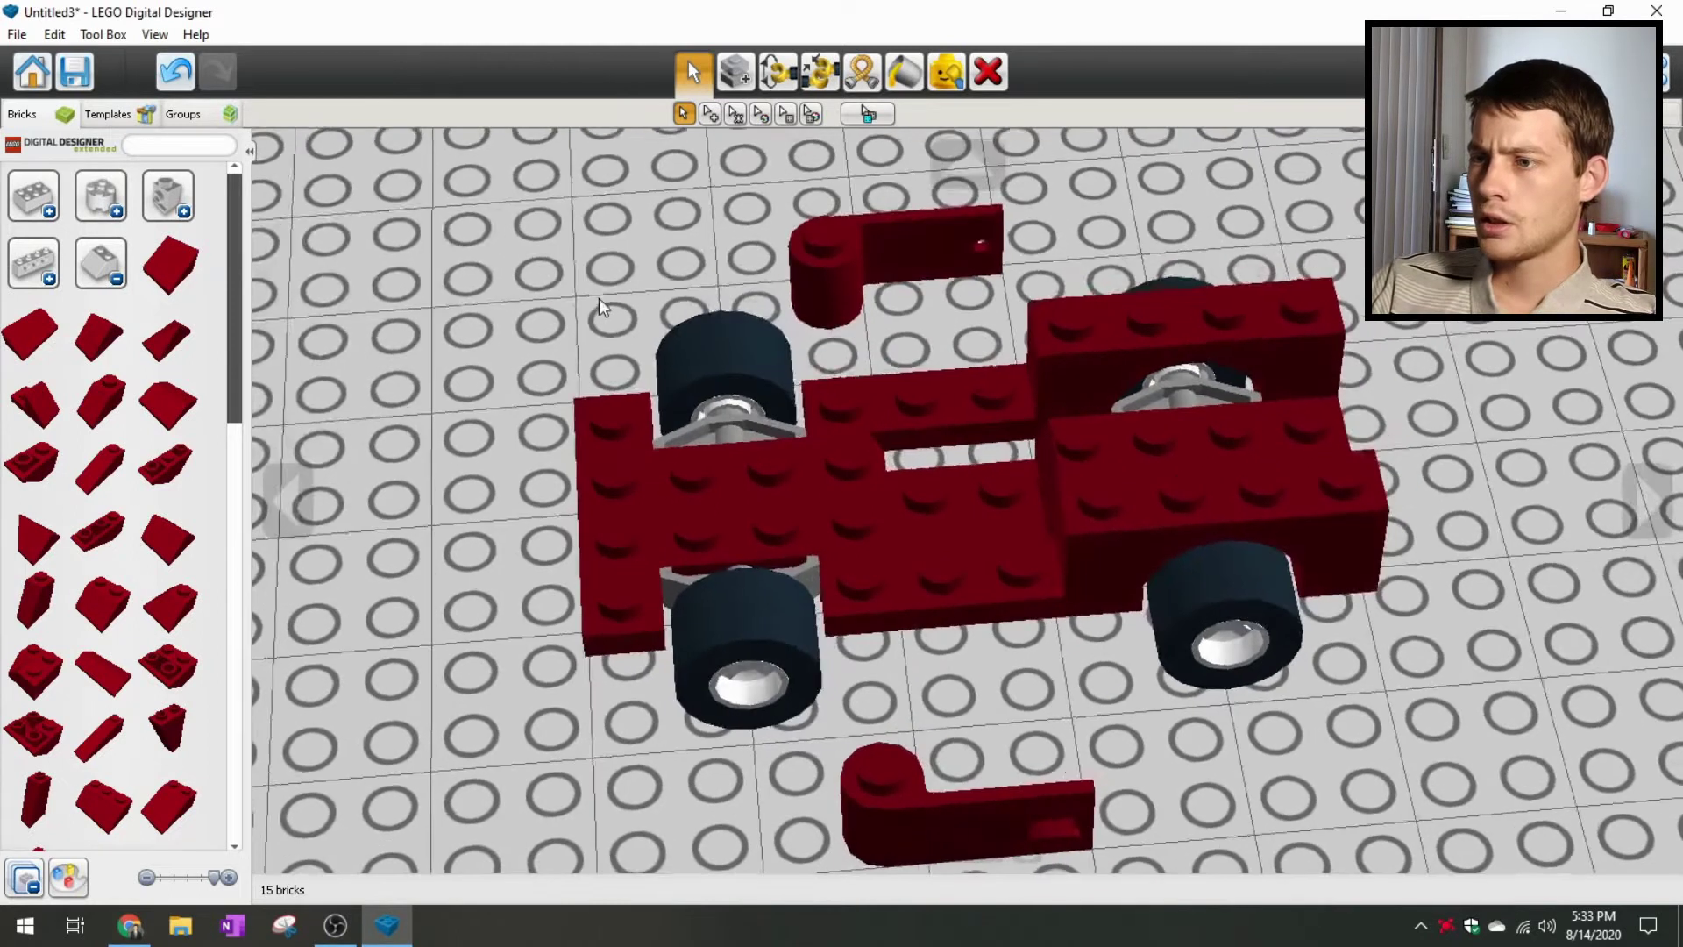
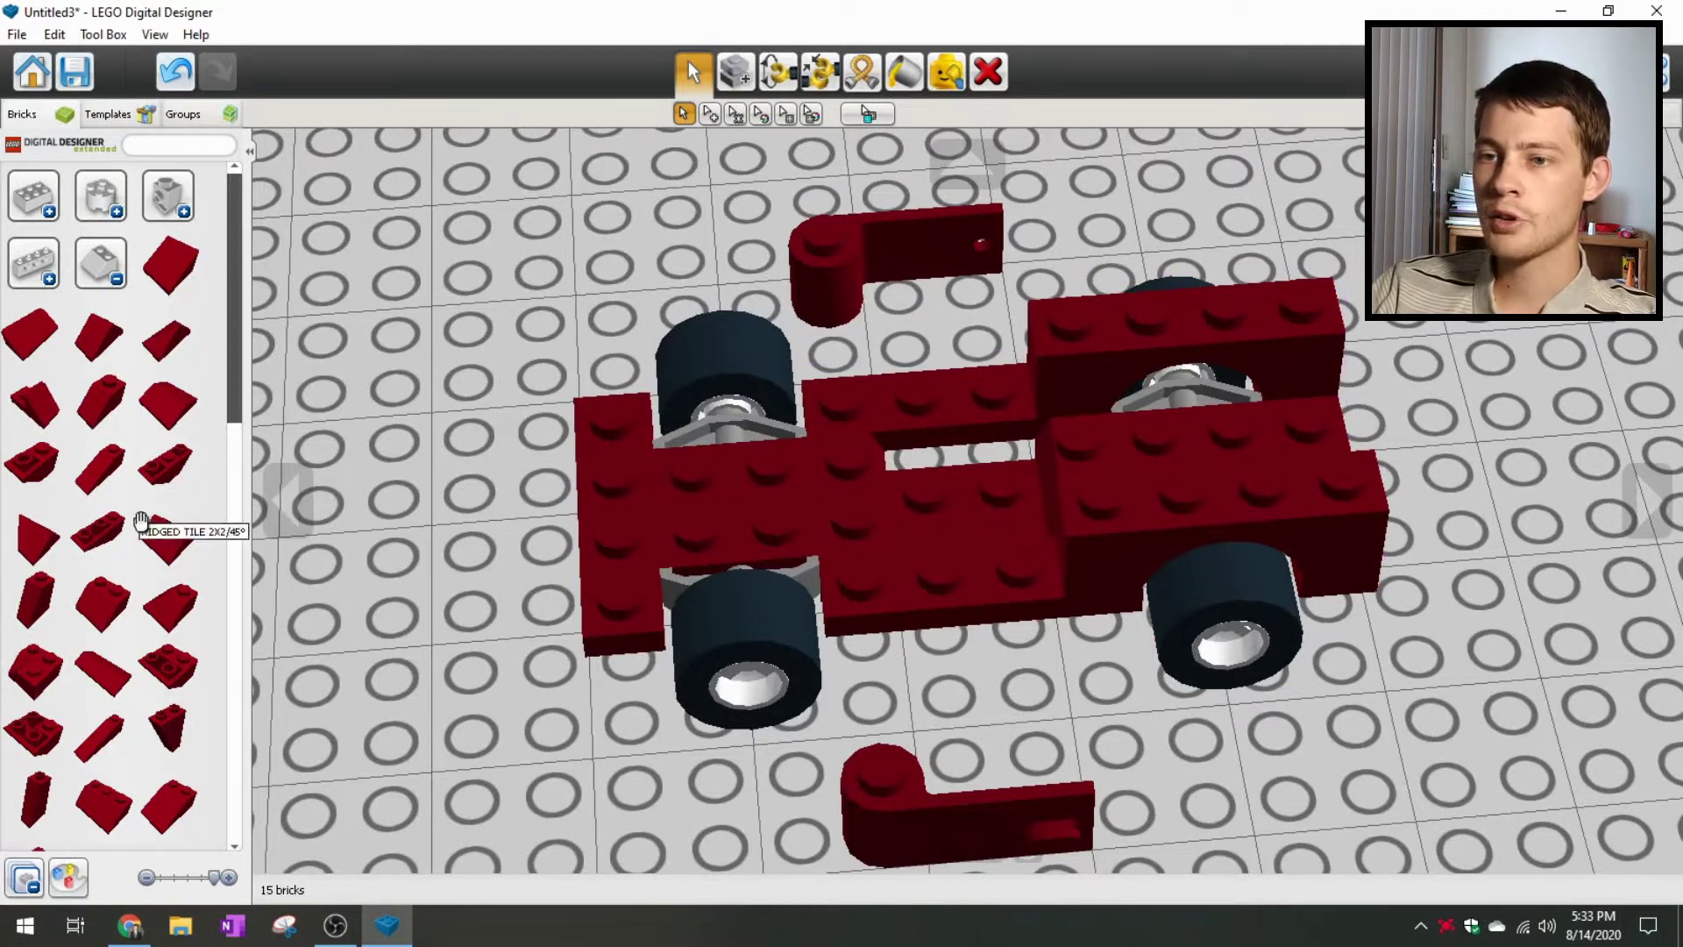
Step: Clone the far-side rear arched brick and place the copy over the front wheel on the same side
click(735, 72)
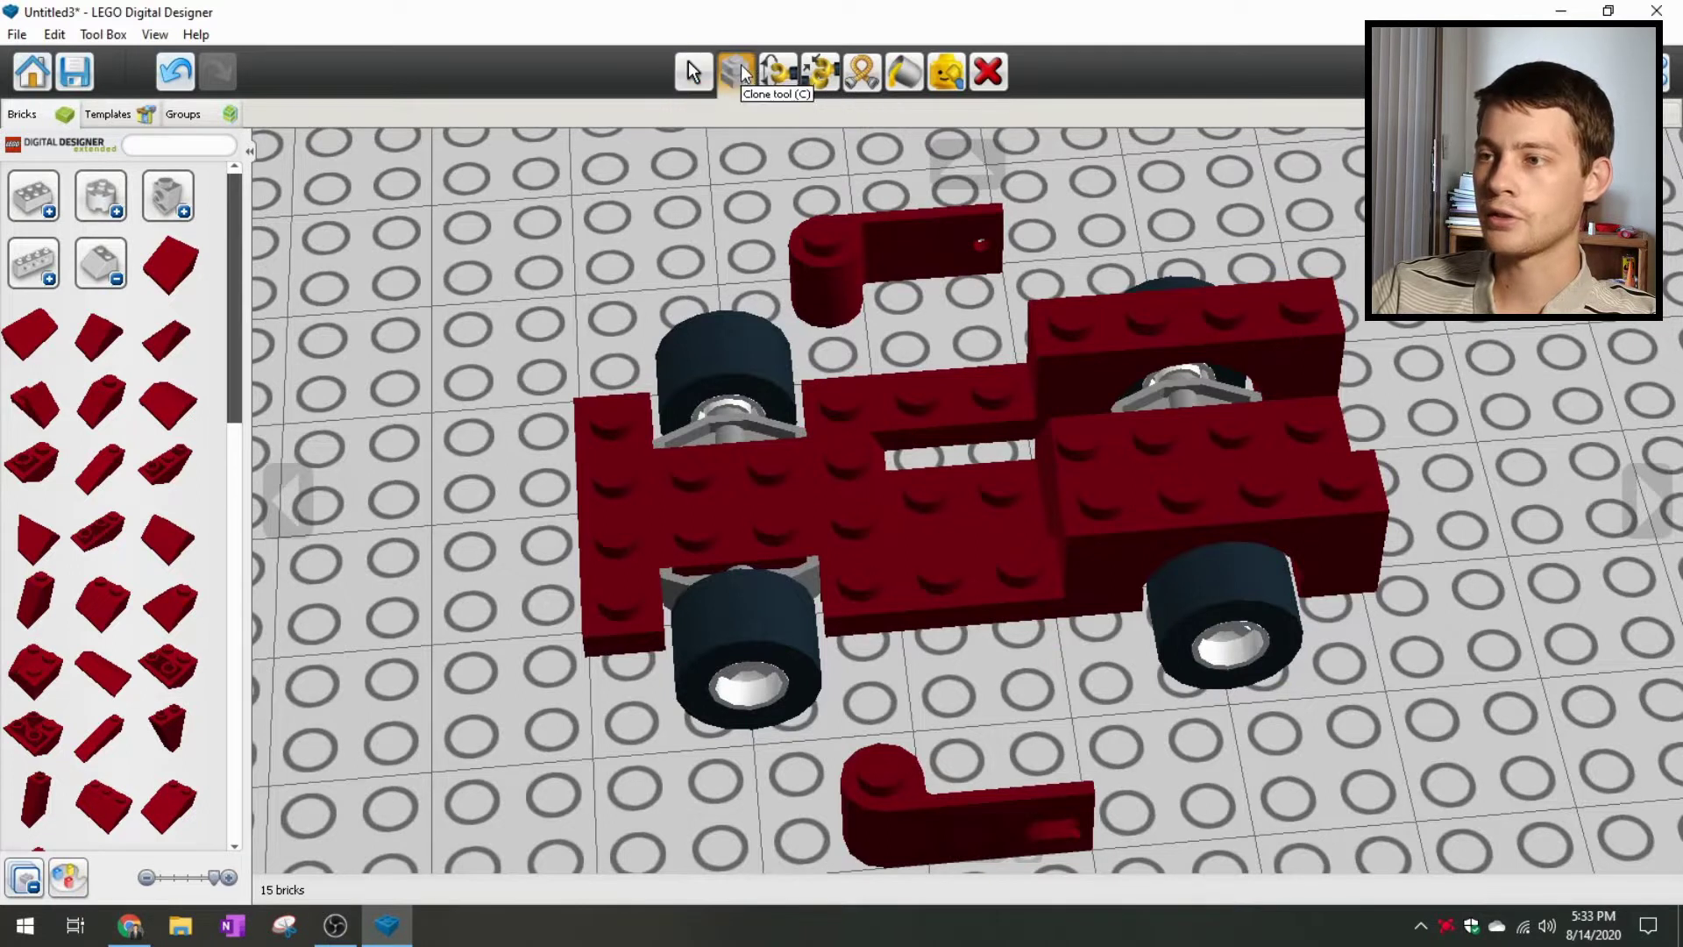
click(1055, 340)
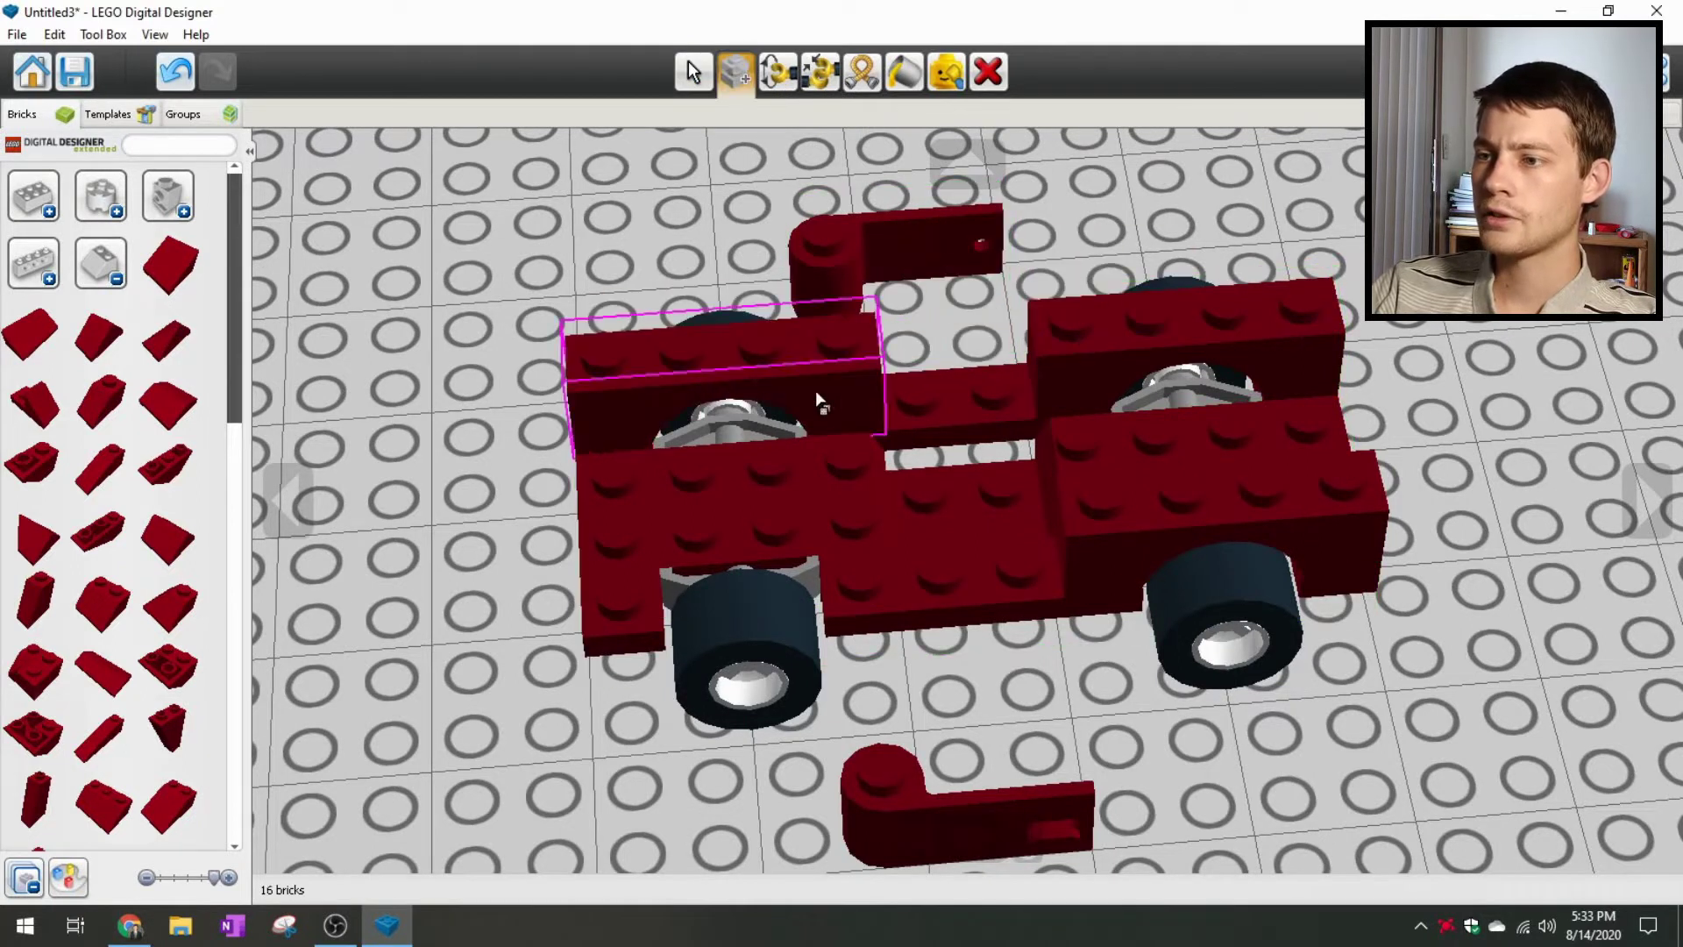
Step: Place another copy of the dark red arched brick over the near-side front wheel
click(724, 611)
click(725, 611)
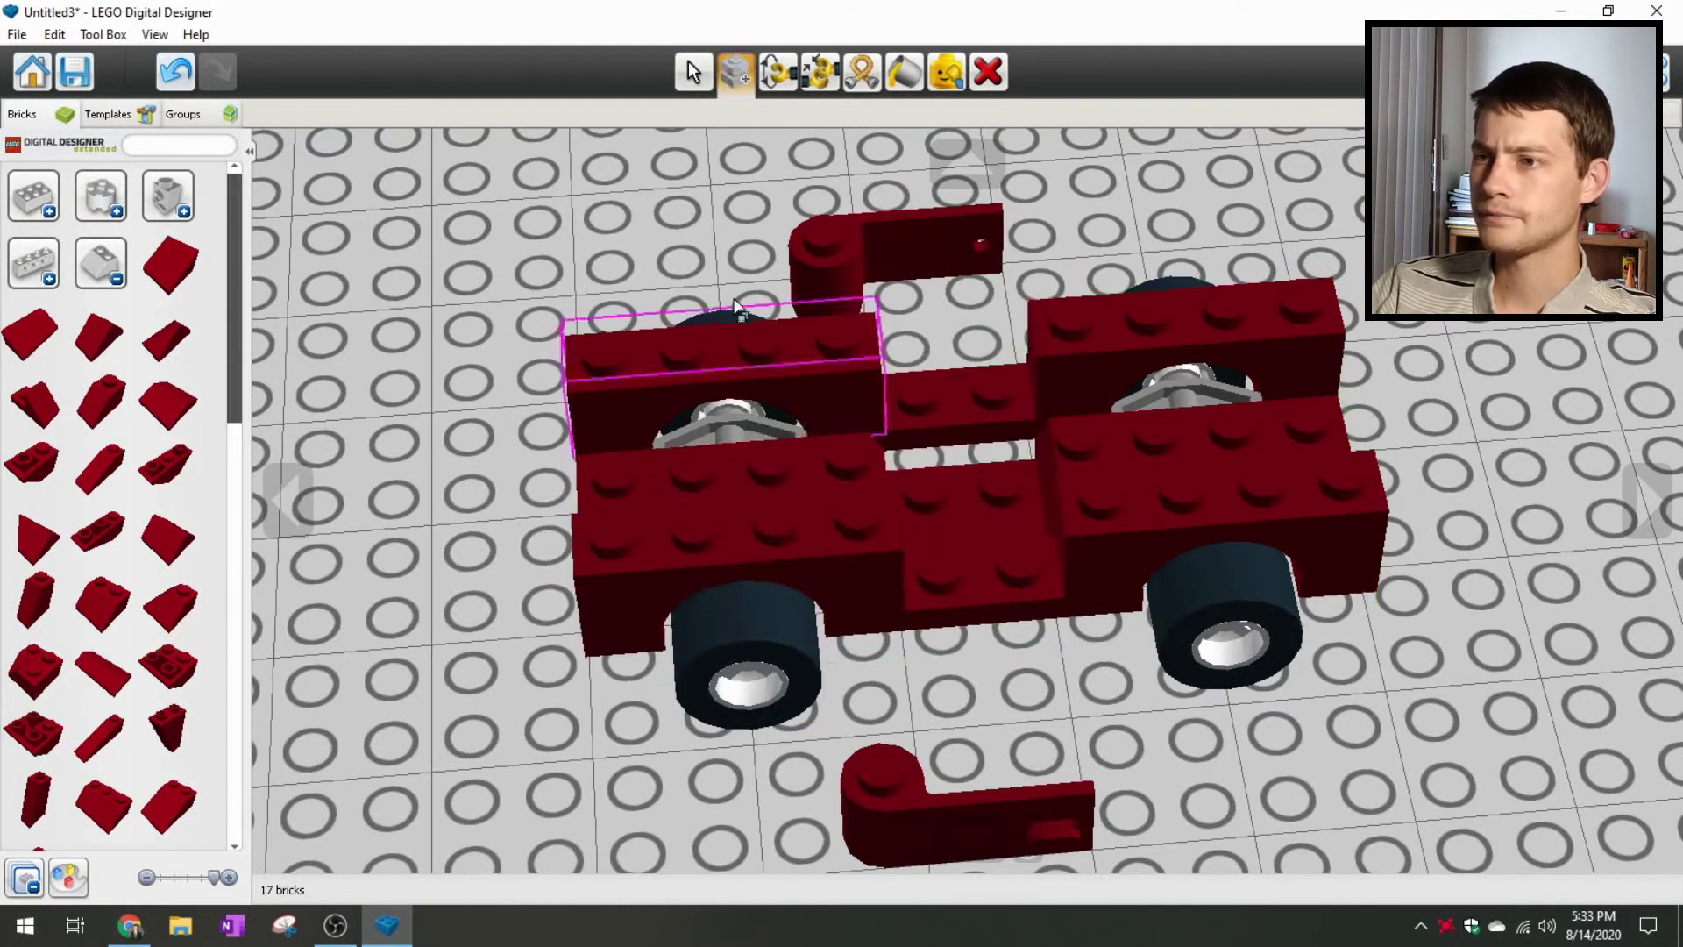
click(690, 74)
Step: Try the near-side door piece on the chassis, between the front and rear arched bricks
right_drag(569, 363, 548, 414)
drag(761, 746, 815, 430)
right_drag(657, 602, 733, 598)
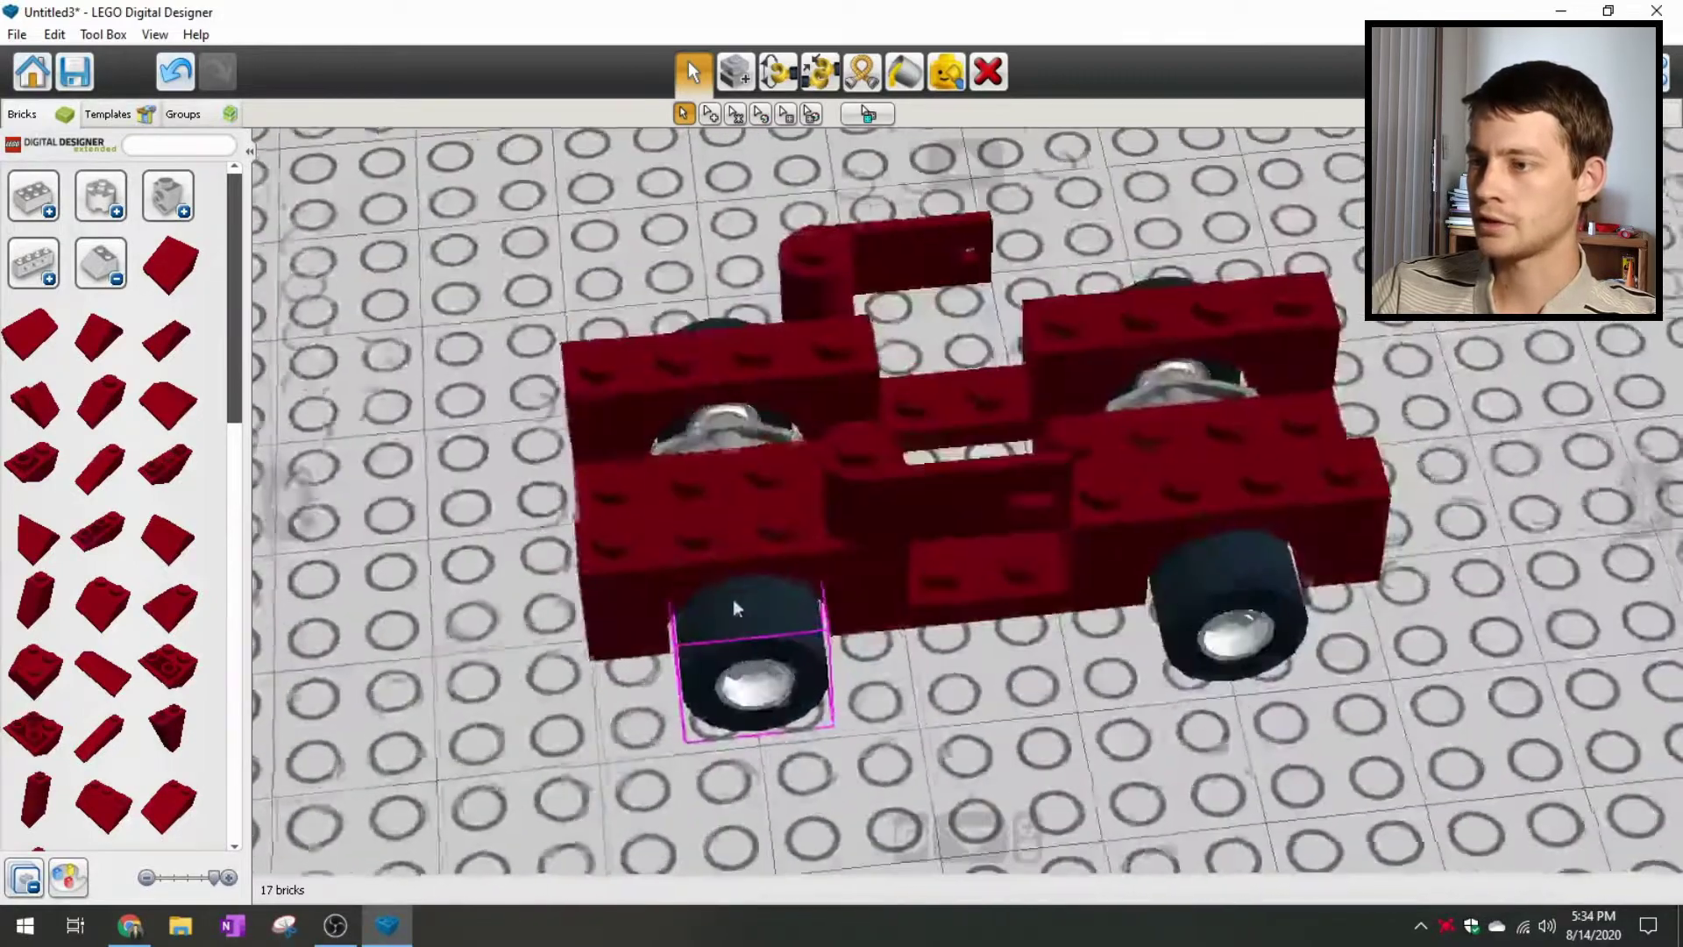
Step: Delete both door pieces from the model
click(986, 74)
click(876, 460)
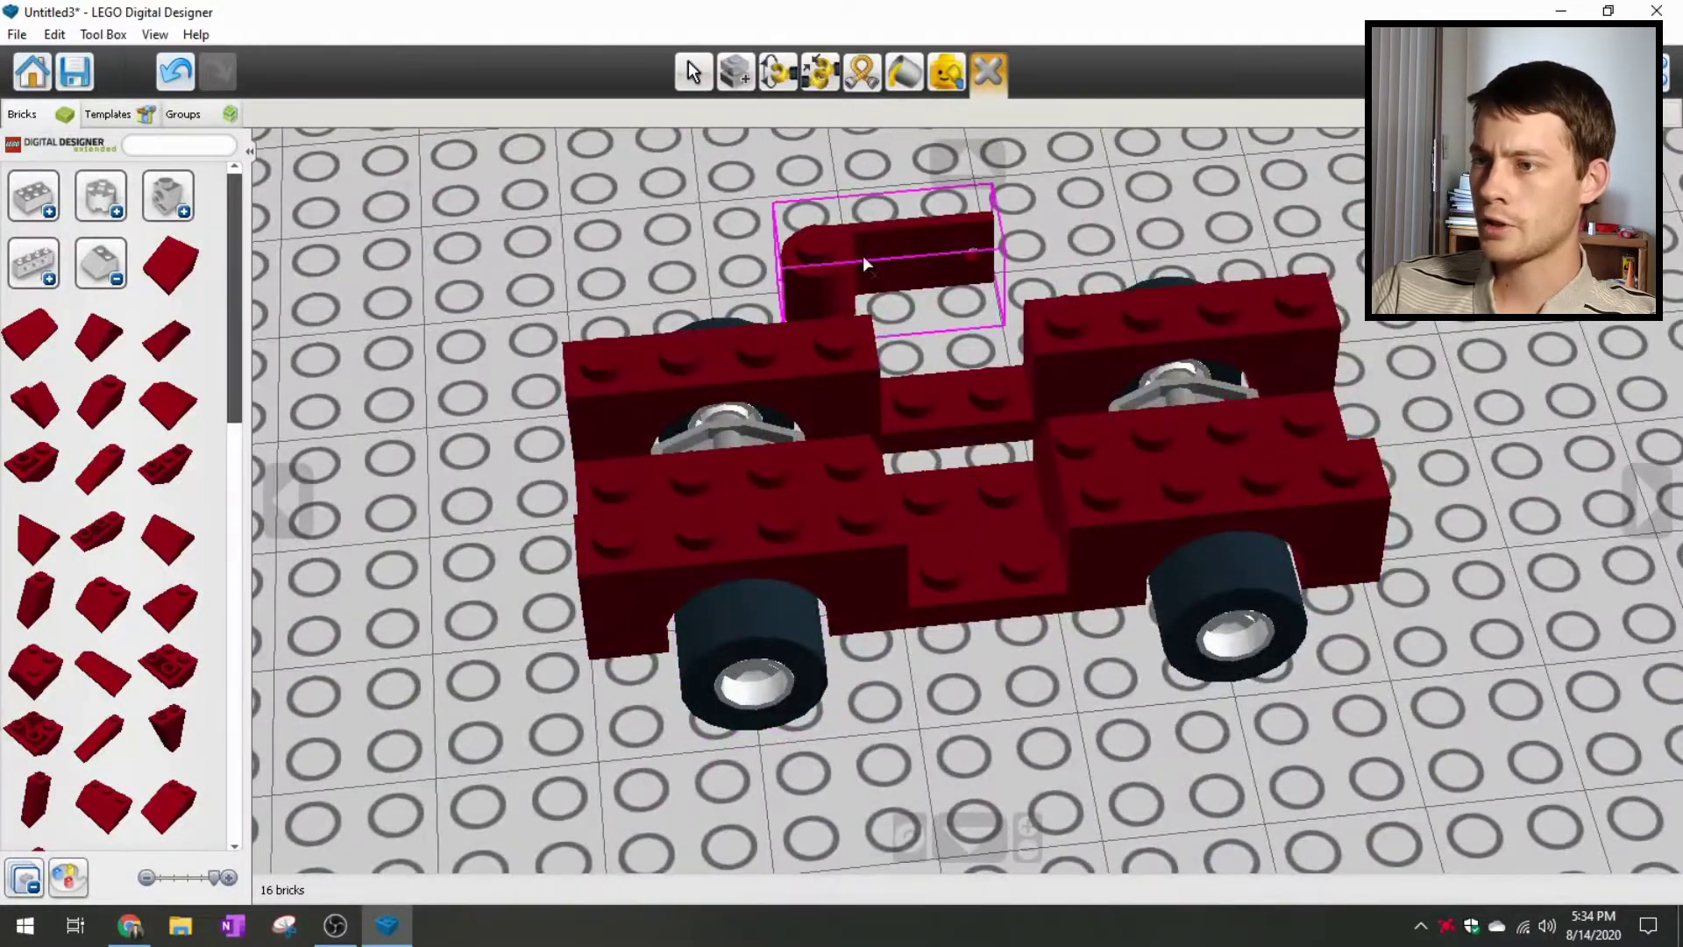
click(862, 255)
click(693, 72)
Step: Place a dark red 1x2 brick with side studs between the arched bricks at the front end, studs facing outward
right_drag(463, 572, 627, 530)
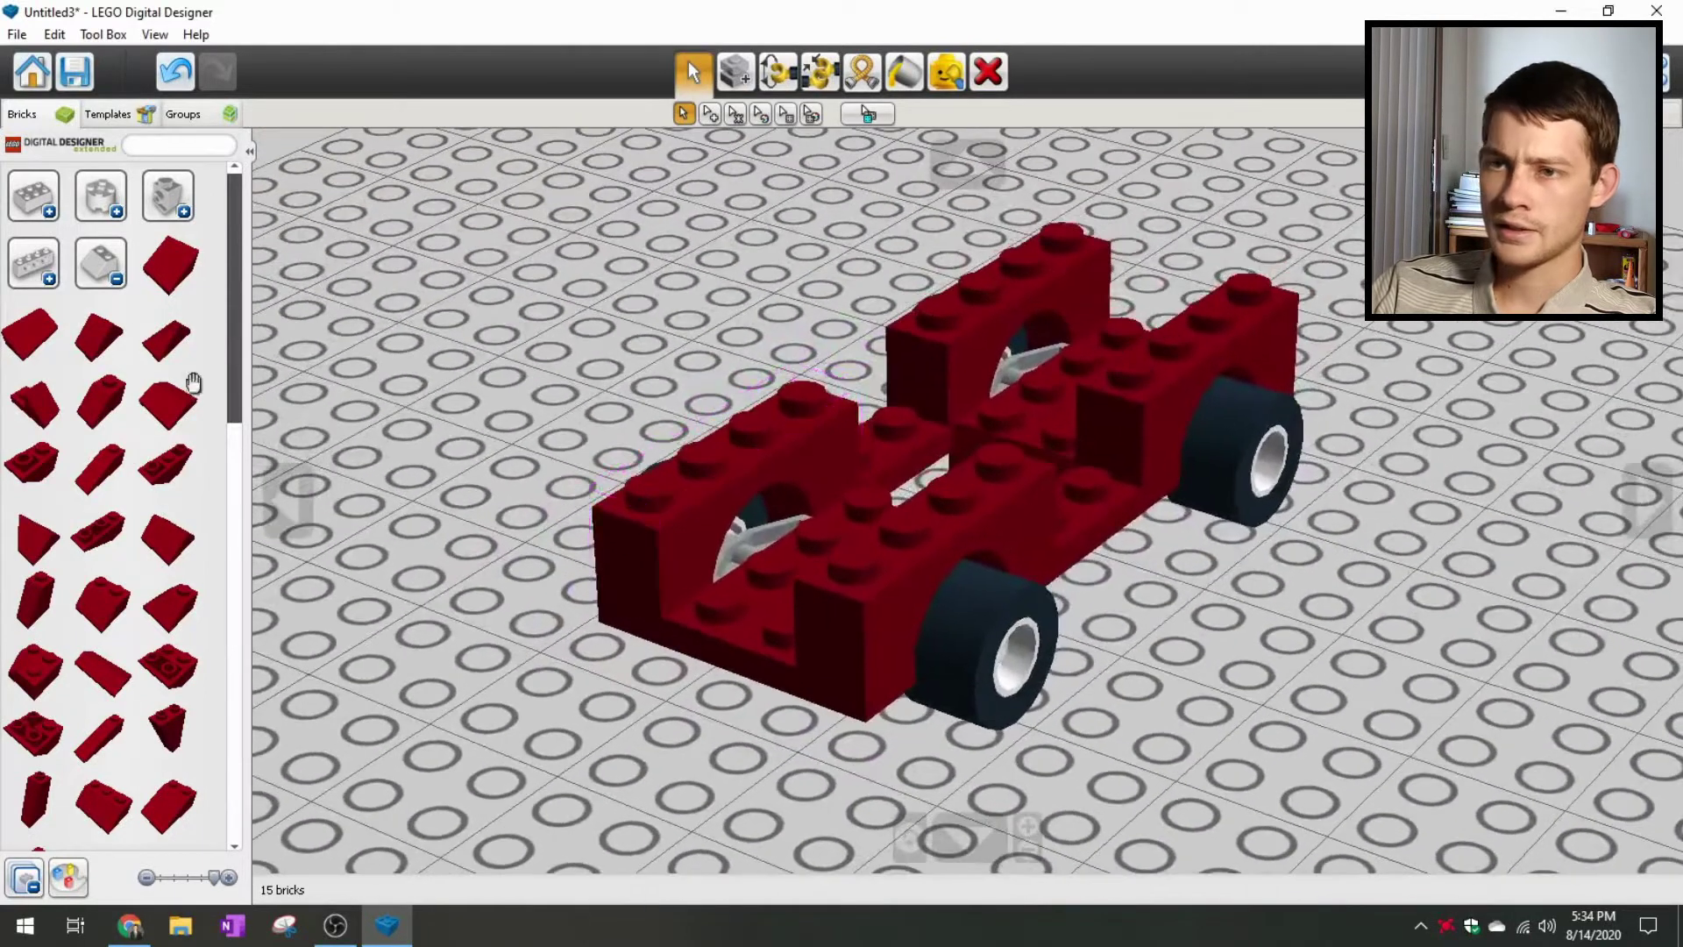
scroll(488, 515, down, 2)
click(113, 261)
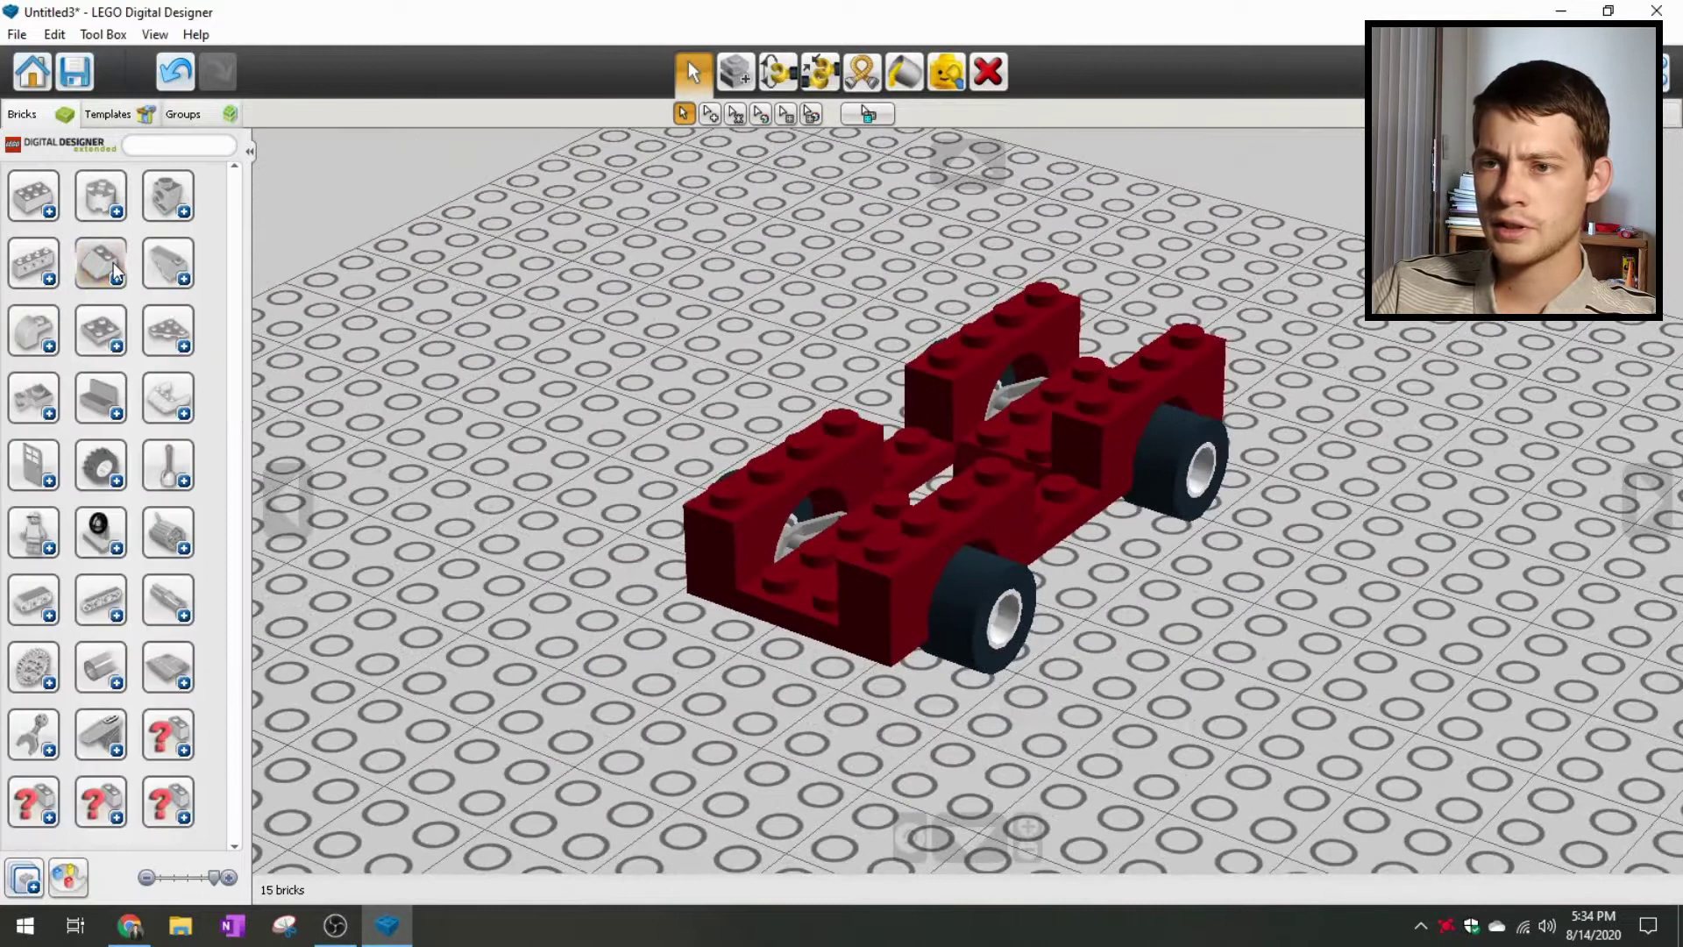
click(167, 195)
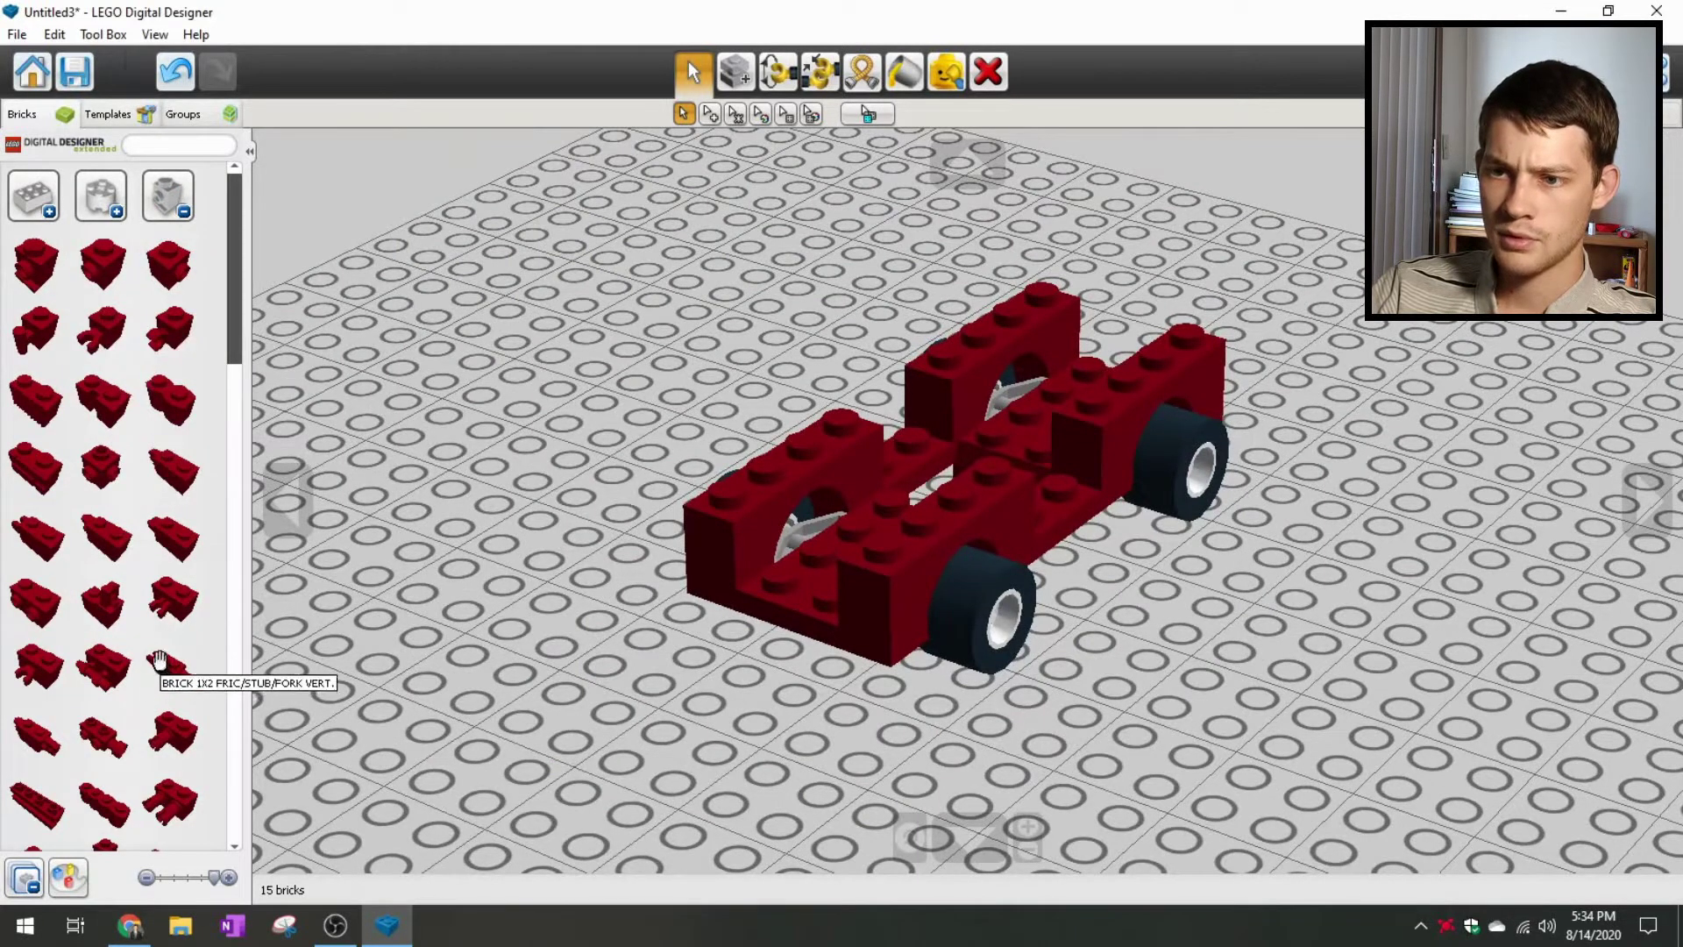
click(35, 605)
right_drag(524, 641, 586, 699)
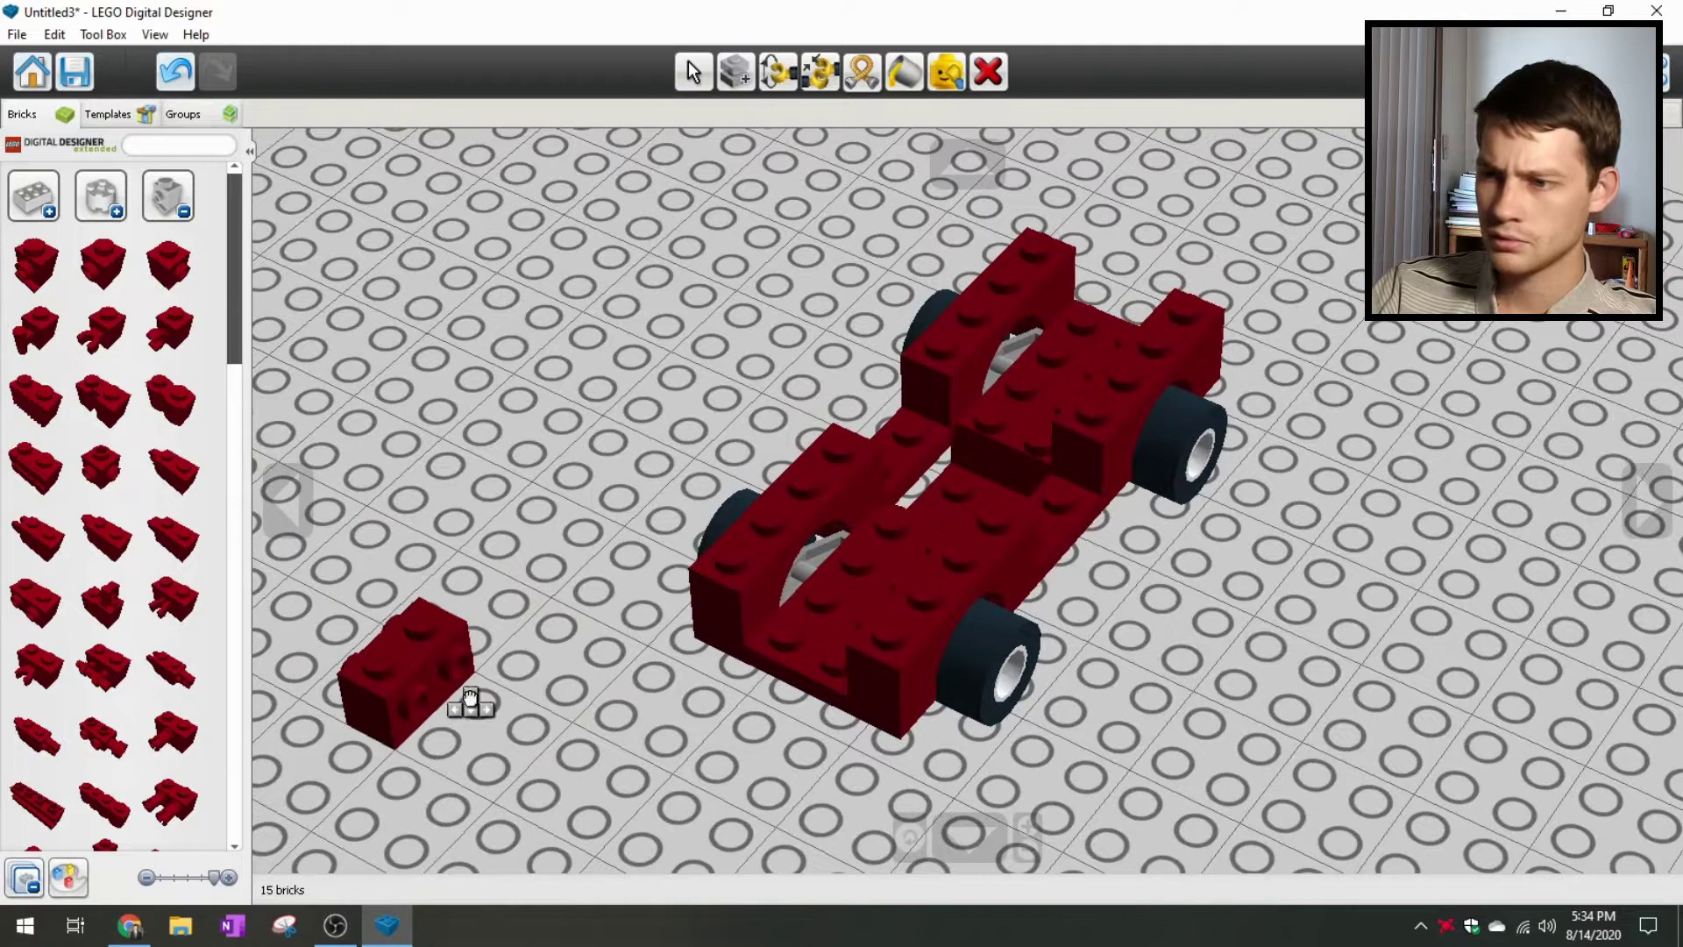
click(780, 666)
right_drag(538, 670, 805, 637)
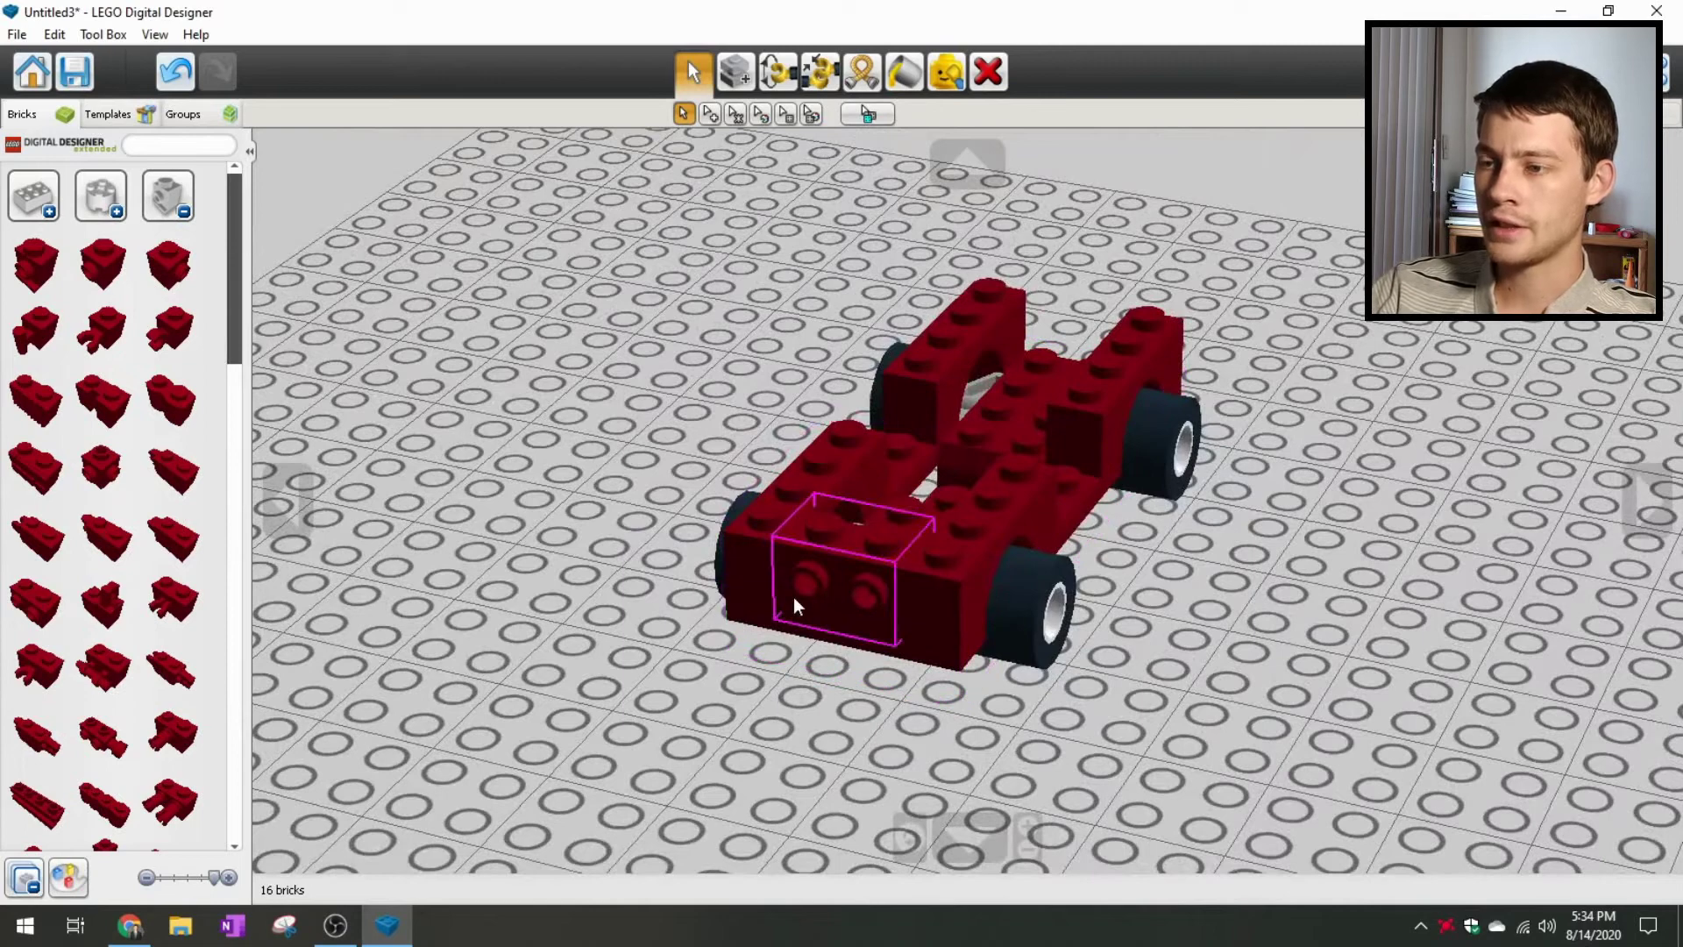
Step: Fill the gap between the arched bricks at the rear end with another dark red 1x2 brick with side studs
right_drag(689, 629, 336, 465)
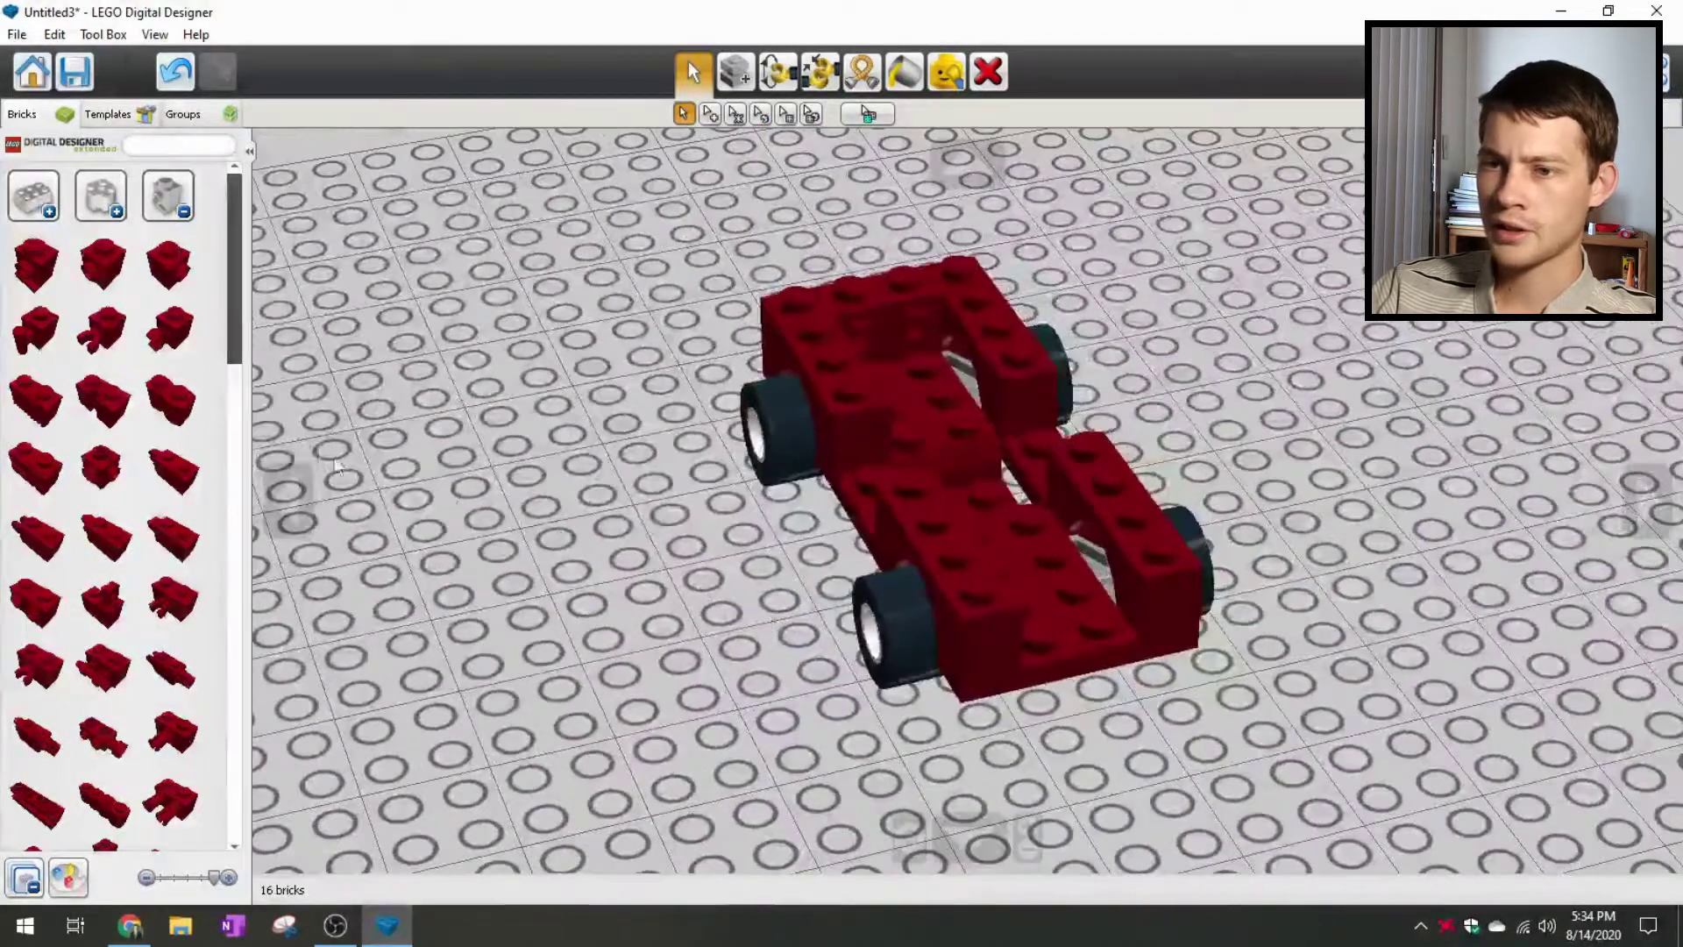
click(36, 539)
click(927, 642)
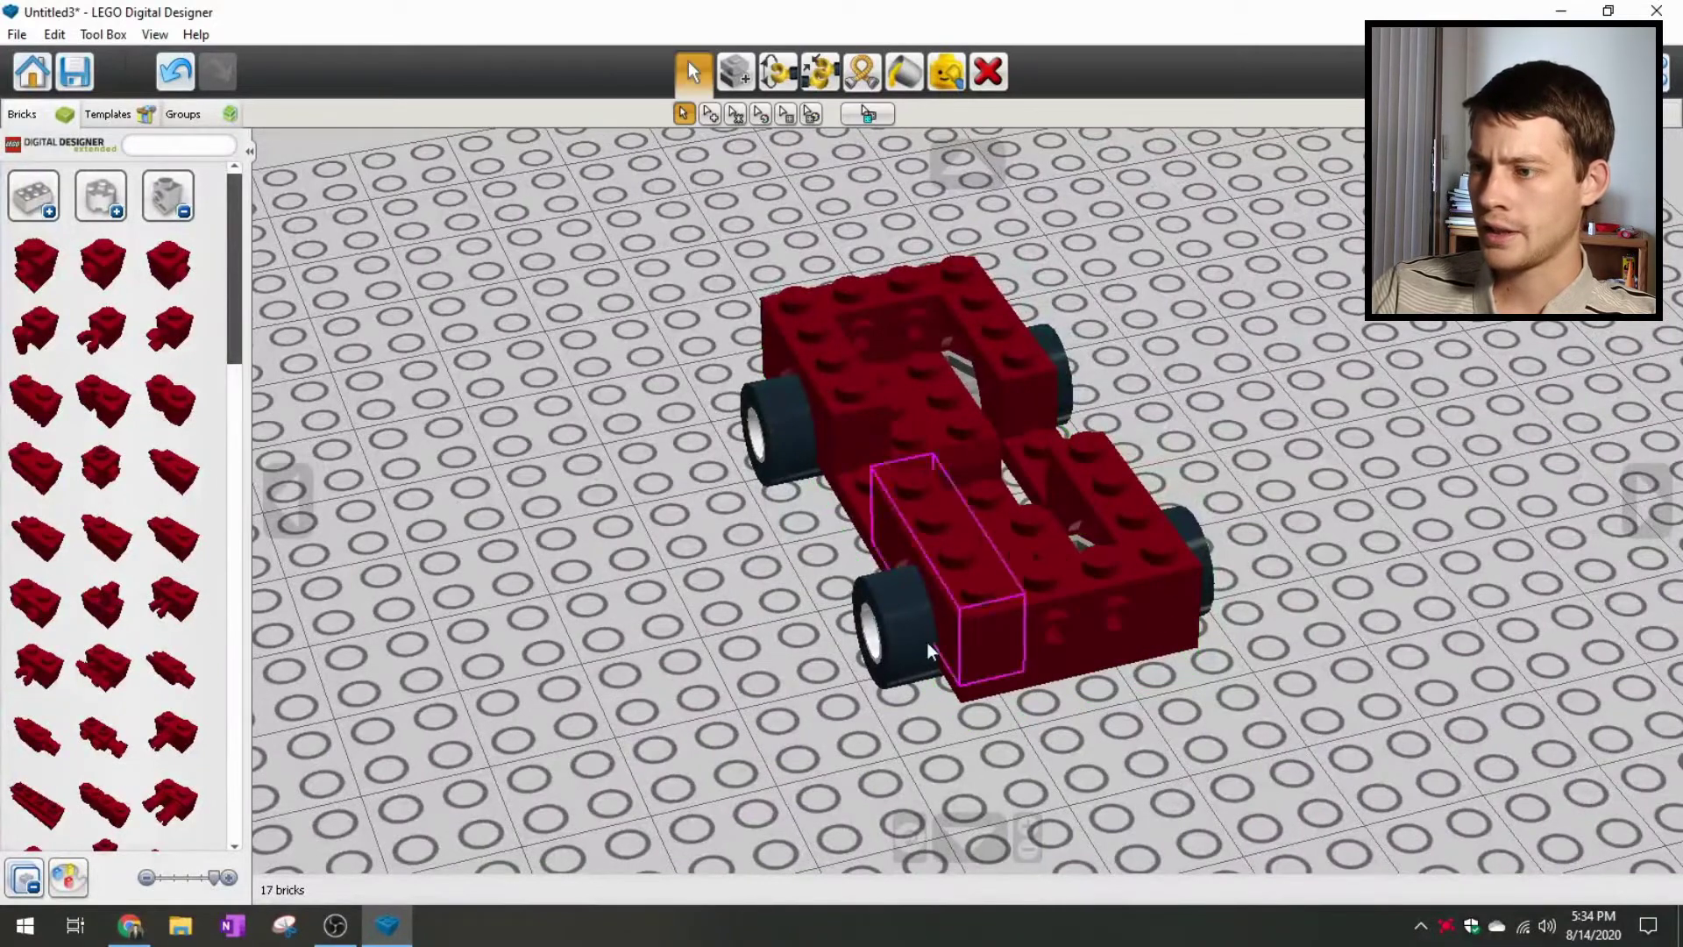
right_drag(901, 603, 1019, 597)
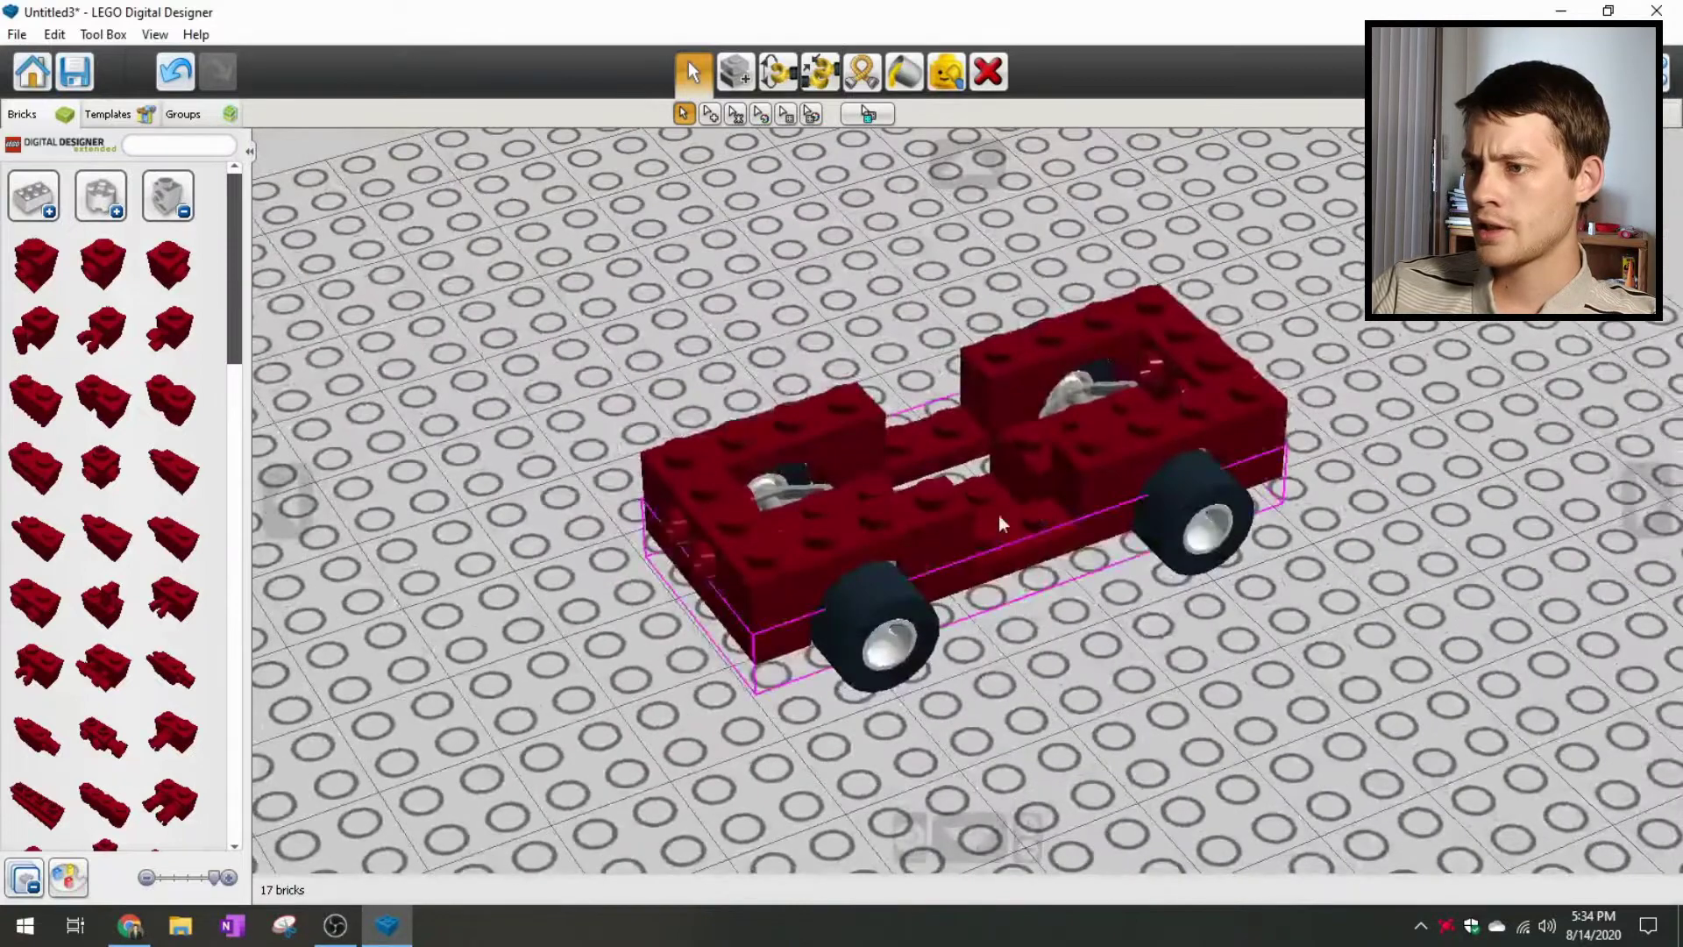
Step: Try a dark red panel from the doors and windows bricks in the near-side door gap and delete it again
scroll(1029, 619, down, 2)
scroll(992, 492, up, 5)
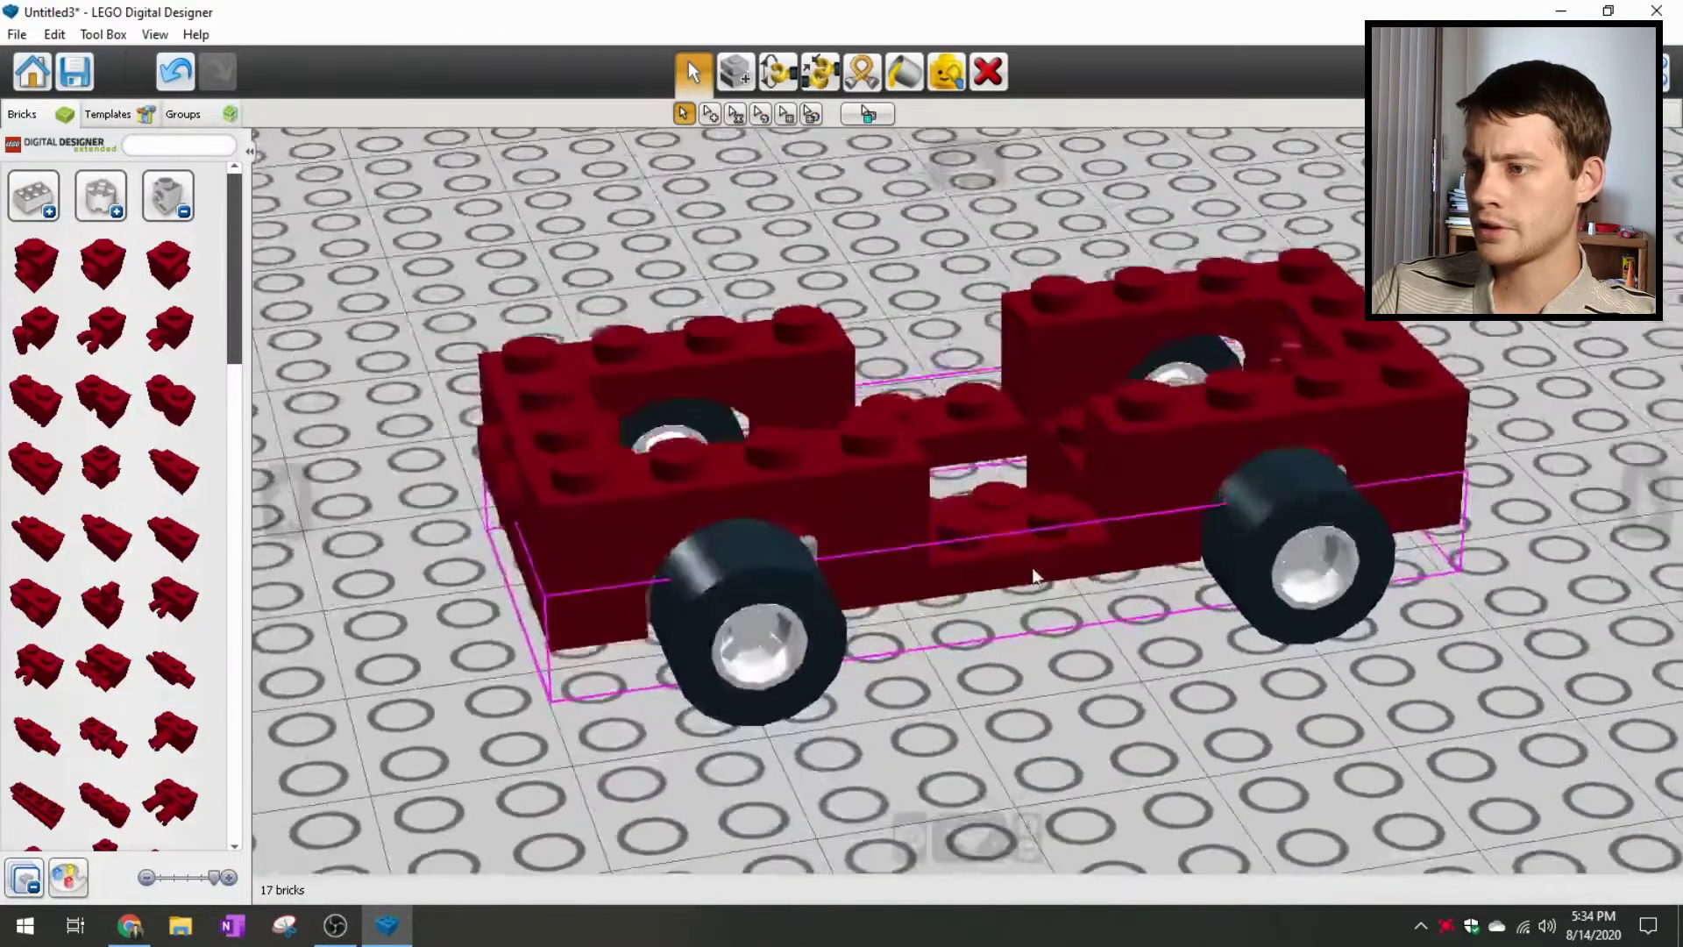
click(161, 204)
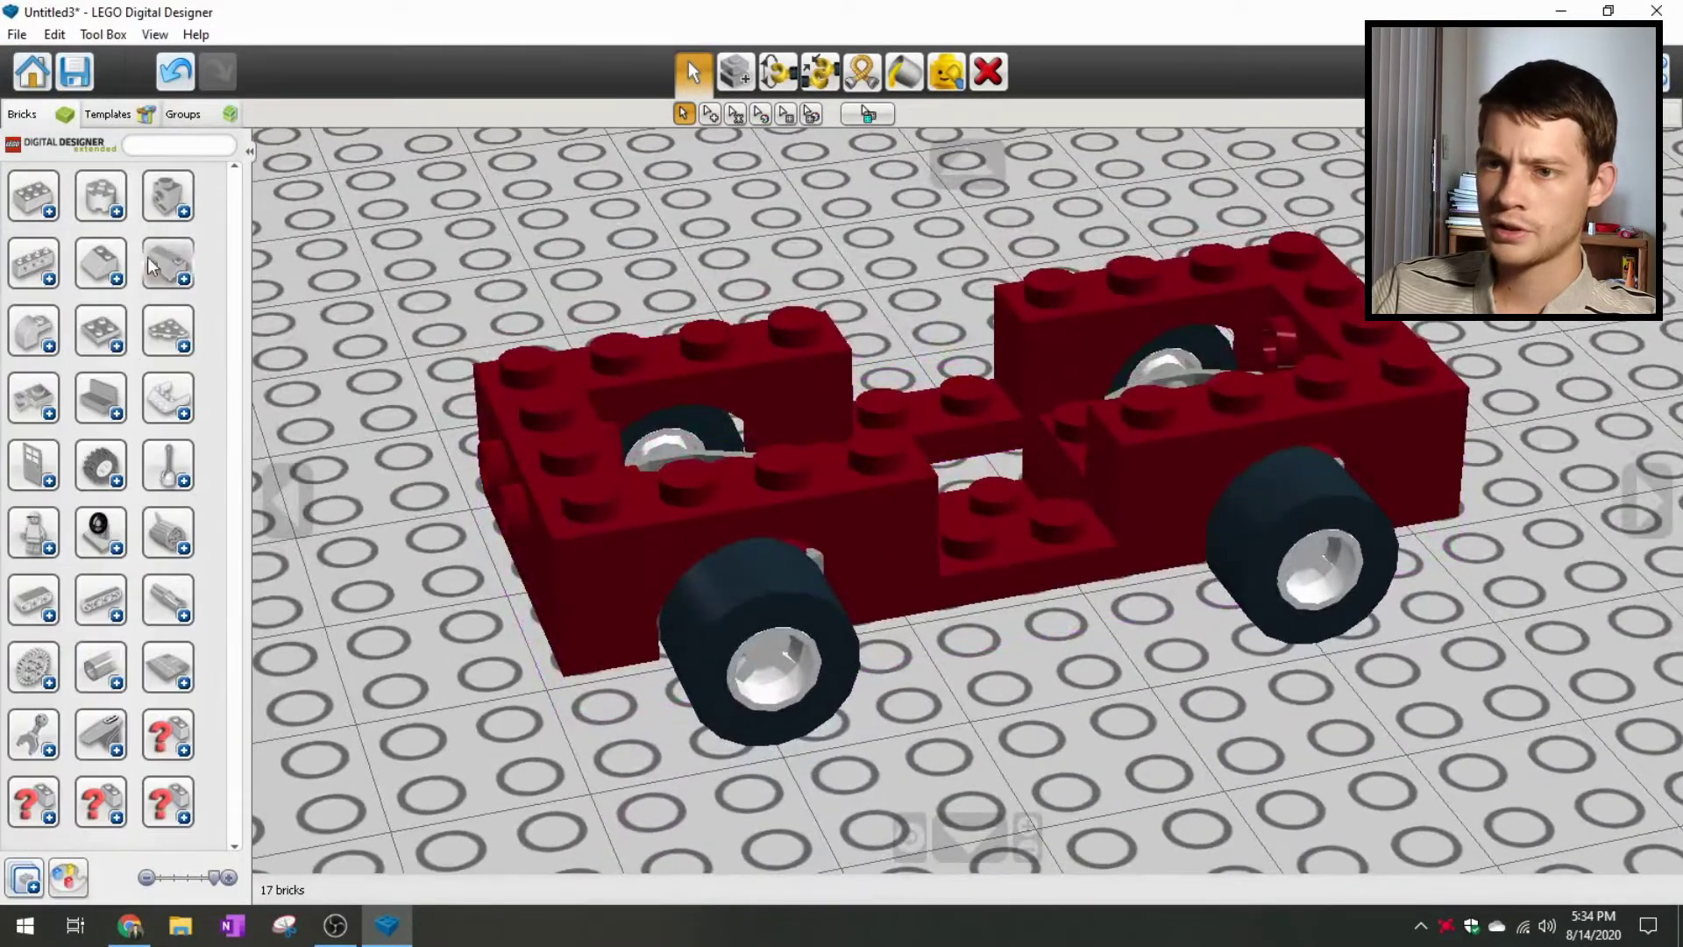
click(50, 472)
scroll(161, 603, down, 3)
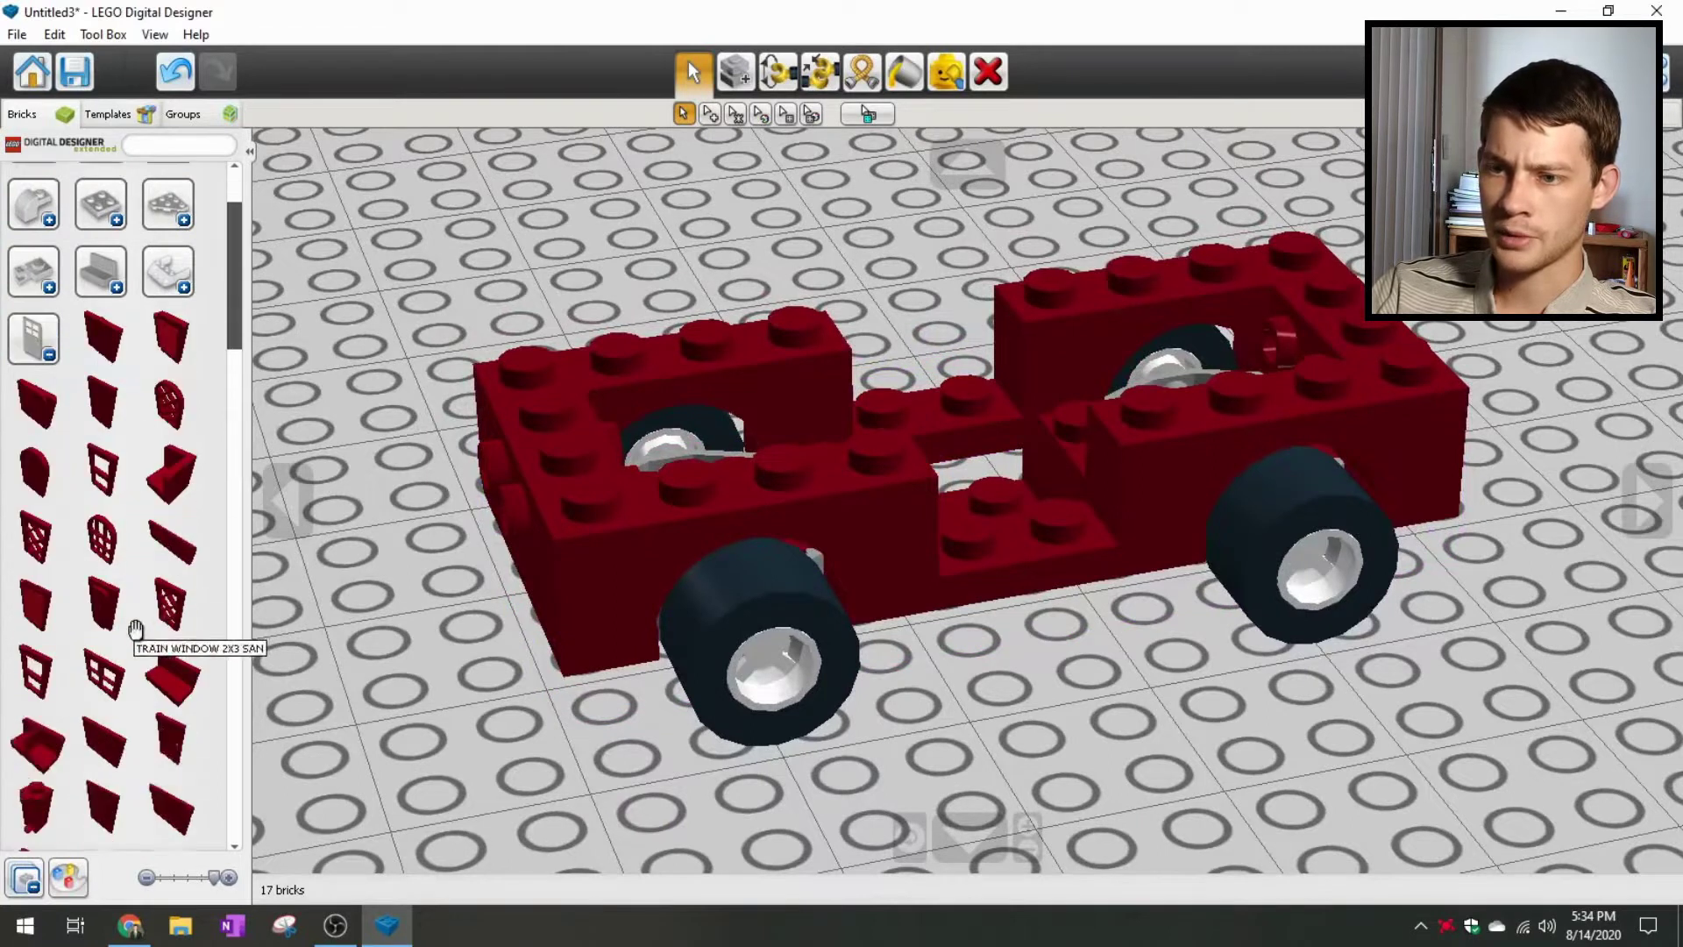
click(161, 603)
click(976, 513)
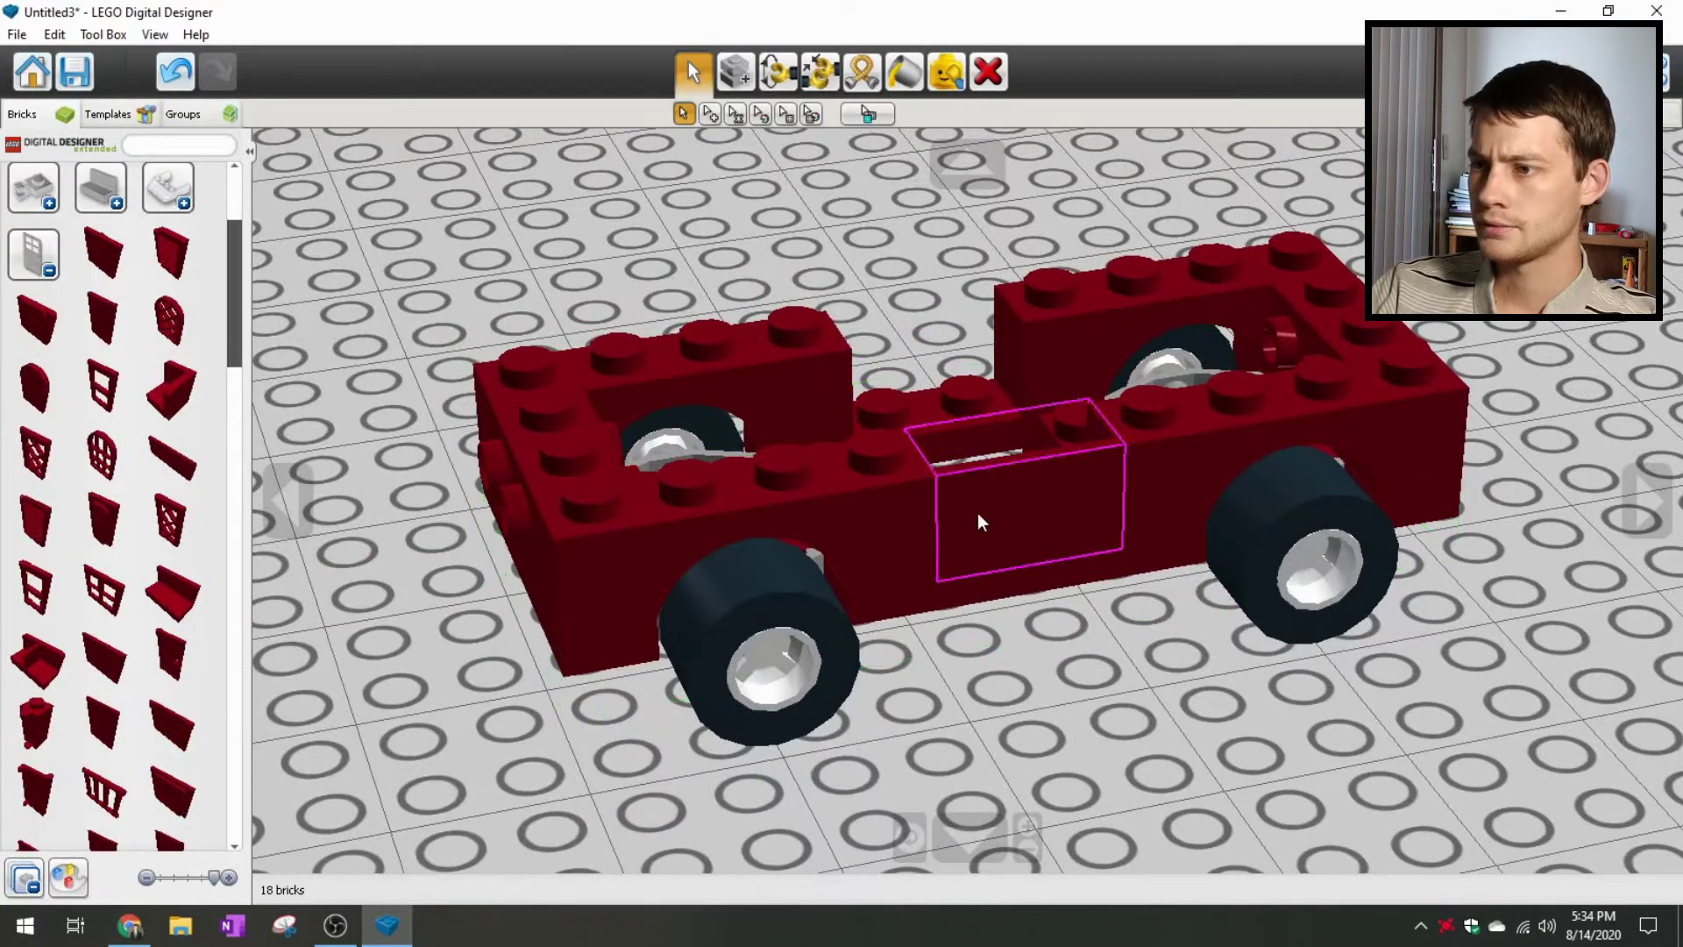
right_drag(976, 513, 970, 578)
right_drag(744, 349, 956, 86)
click(973, 75)
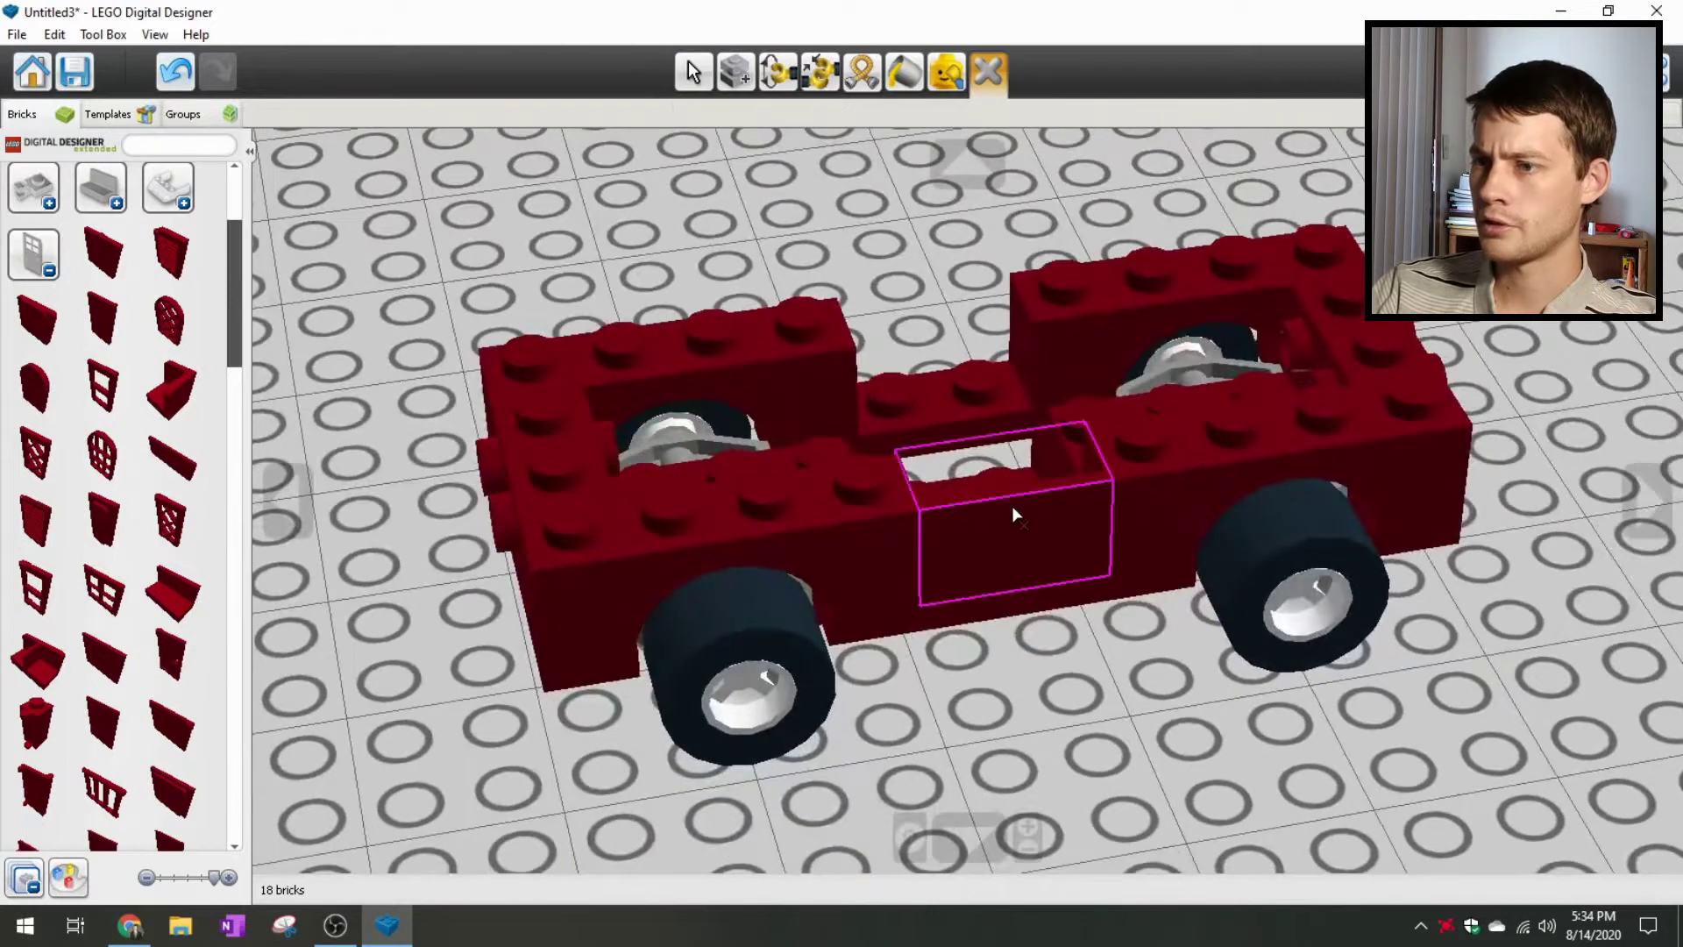
click(1011, 509)
Step: Fill the door gaps on both sides of the car with dark red two-stud grooved bricks
click(35, 256)
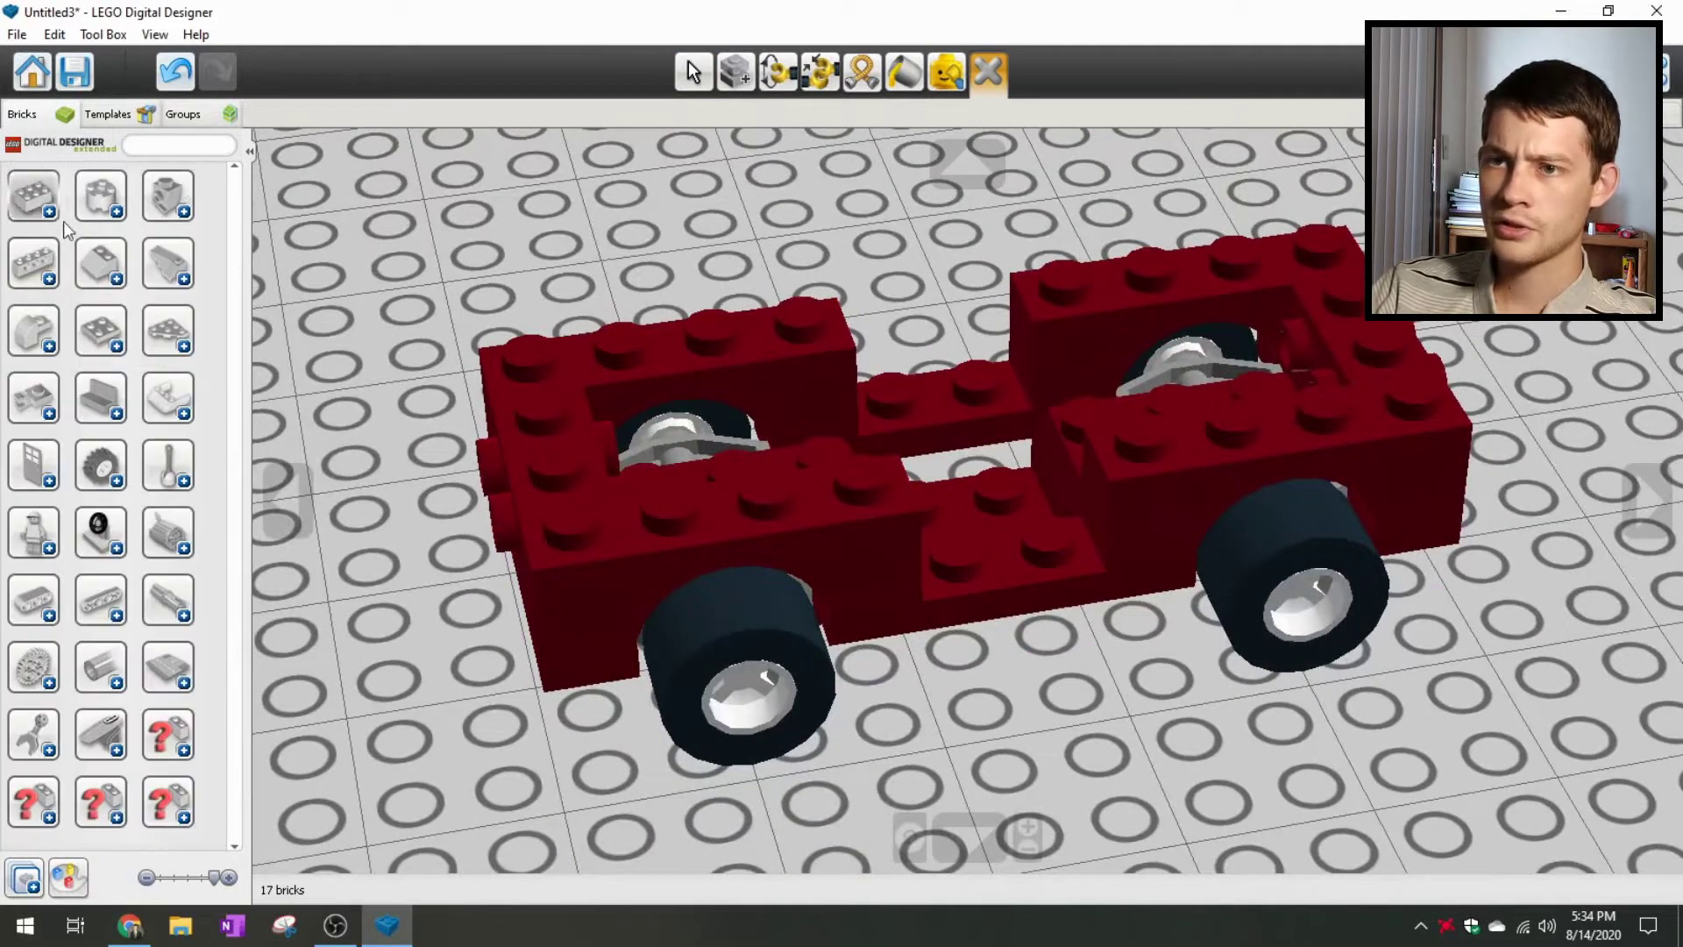
click(163, 200)
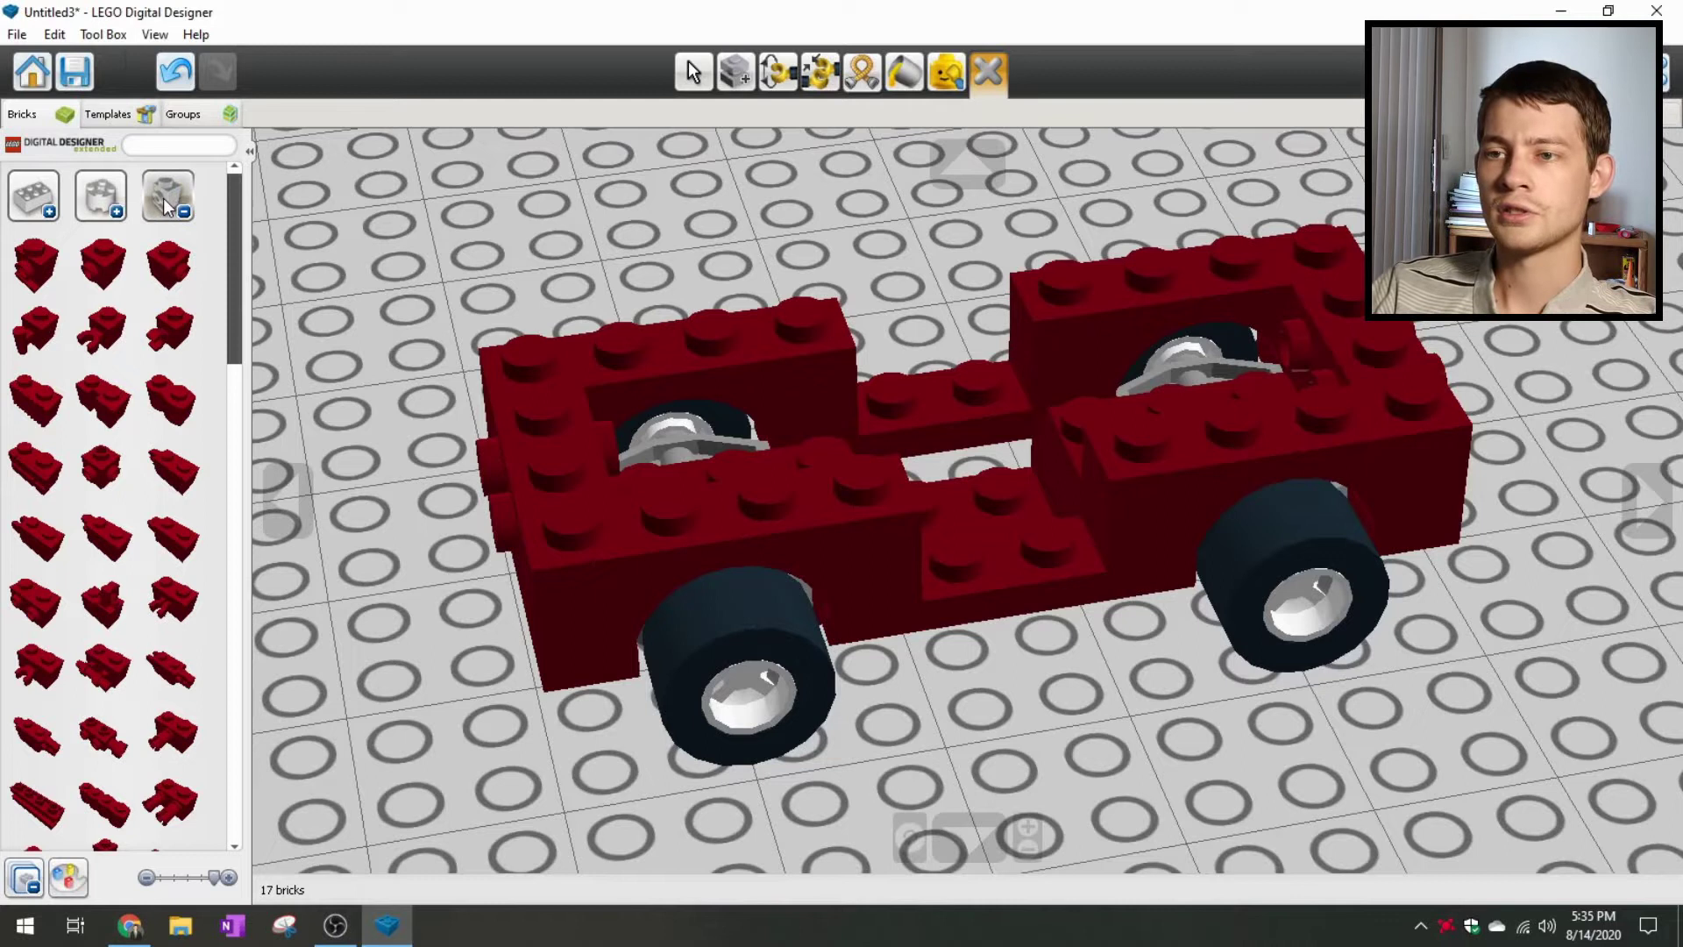
click(36, 398)
click(1003, 570)
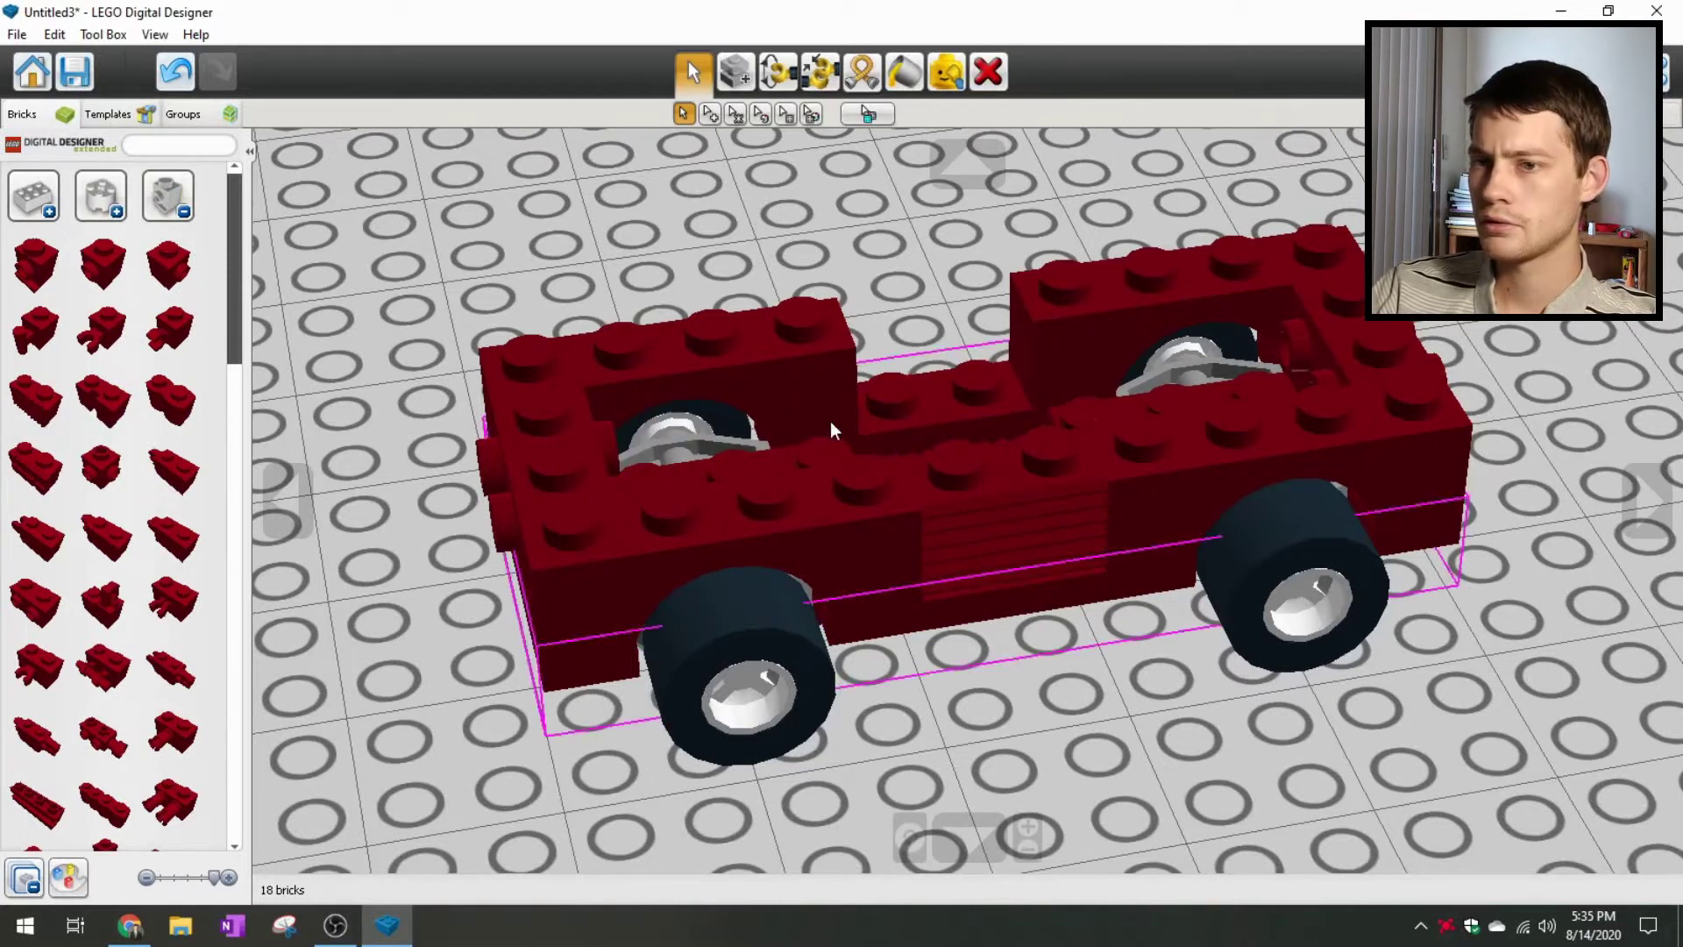
click(35, 398)
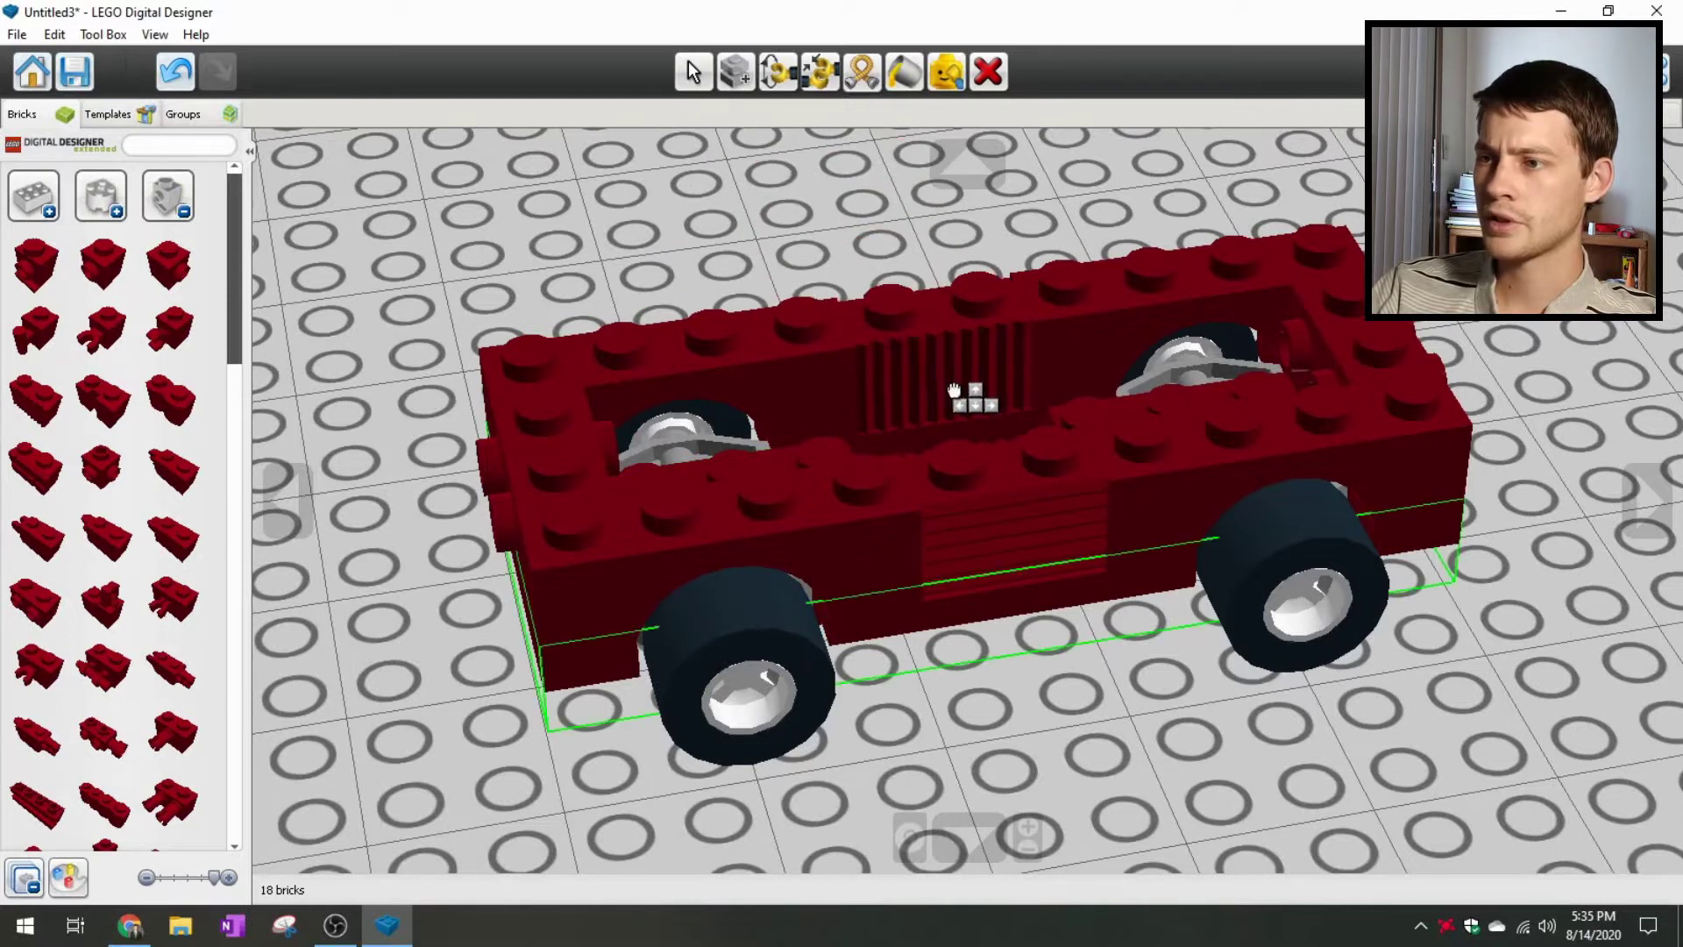
click(925, 372)
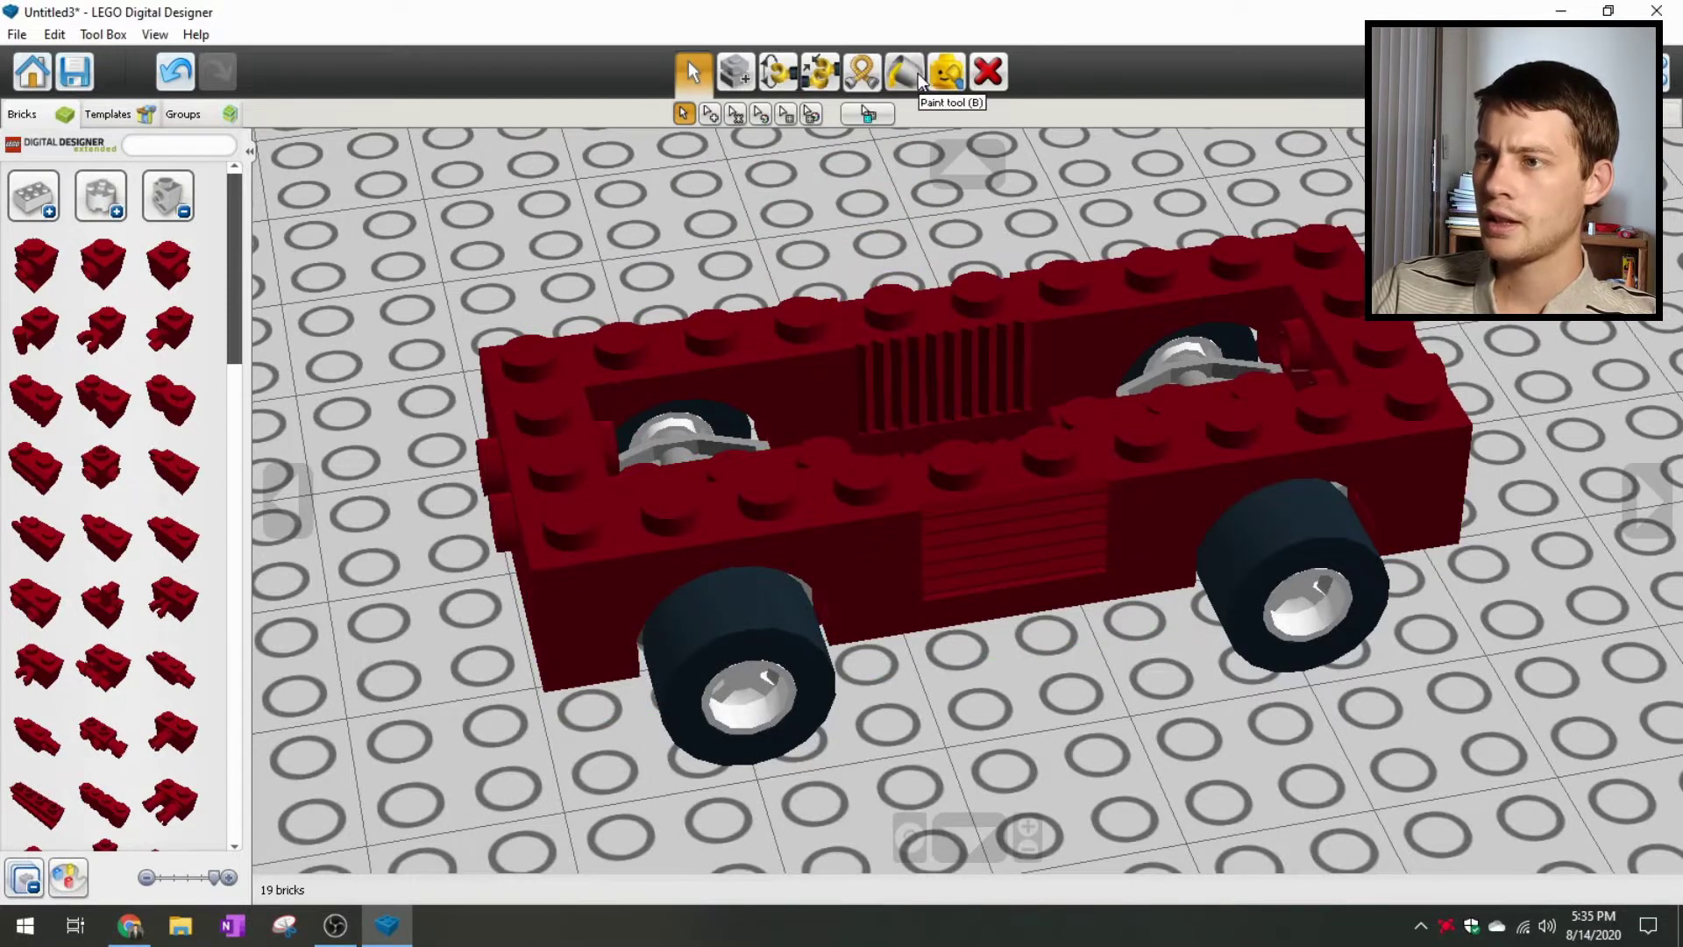
Step: Paint the two grooved door bricks dark tan
click(904, 72)
click(711, 114)
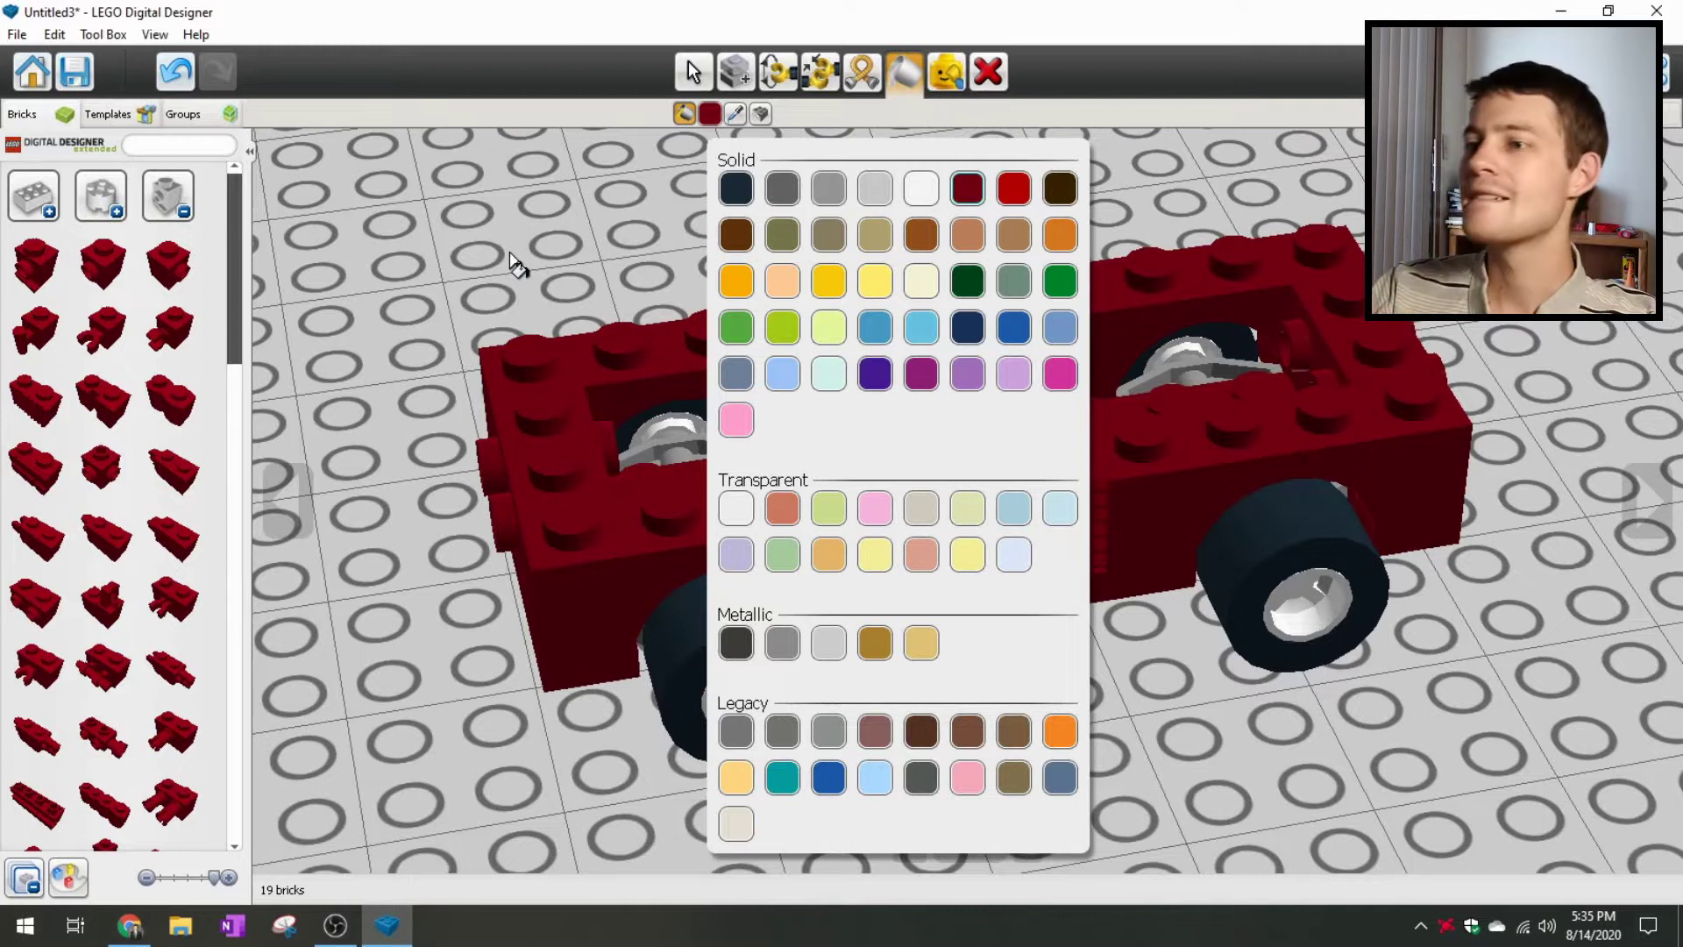
click(828, 234)
click(1001, 500)
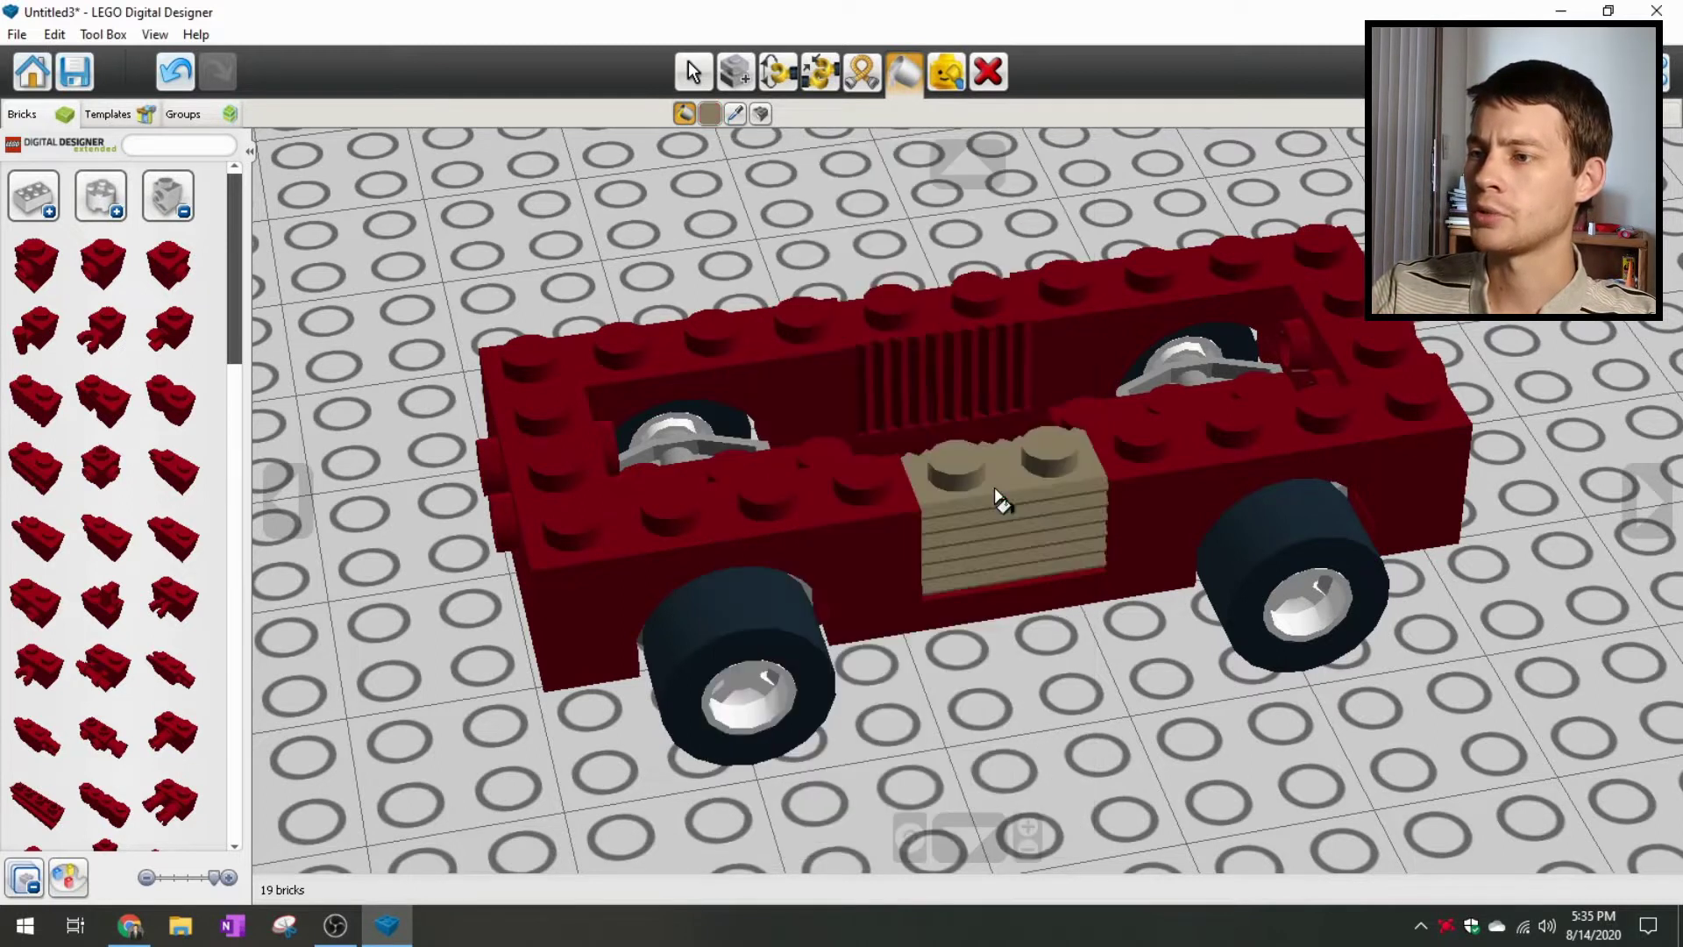
click(951, 331)
click(692, 72)
scroll(845, 444, down, 5)
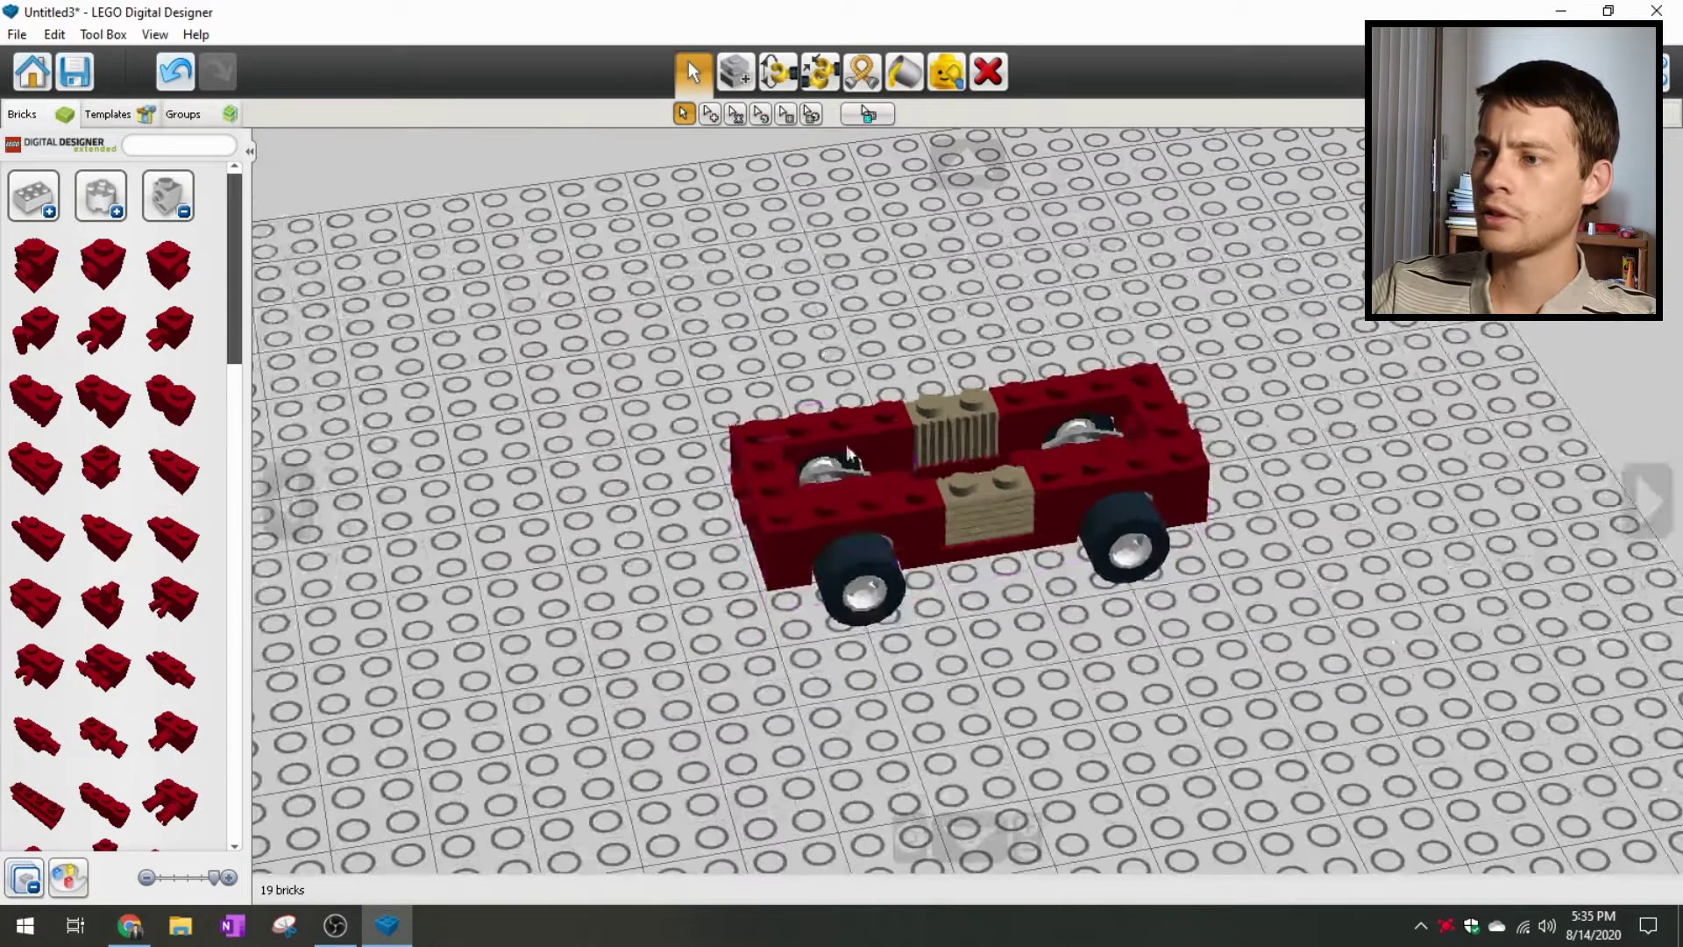
scroll(997, 524, up, 3)
right_drag(1021, 649, 1122, 743)
mouse_move(955, 477)
right_down()
mouse_move(970, 505)
mouse_move(1054, 529)
mouse_move(985, 477)
right_up()
mouse_move(971, 565)
right_down()
mouse_move(846, 456)
mouse_move(950, 550)
right_up()
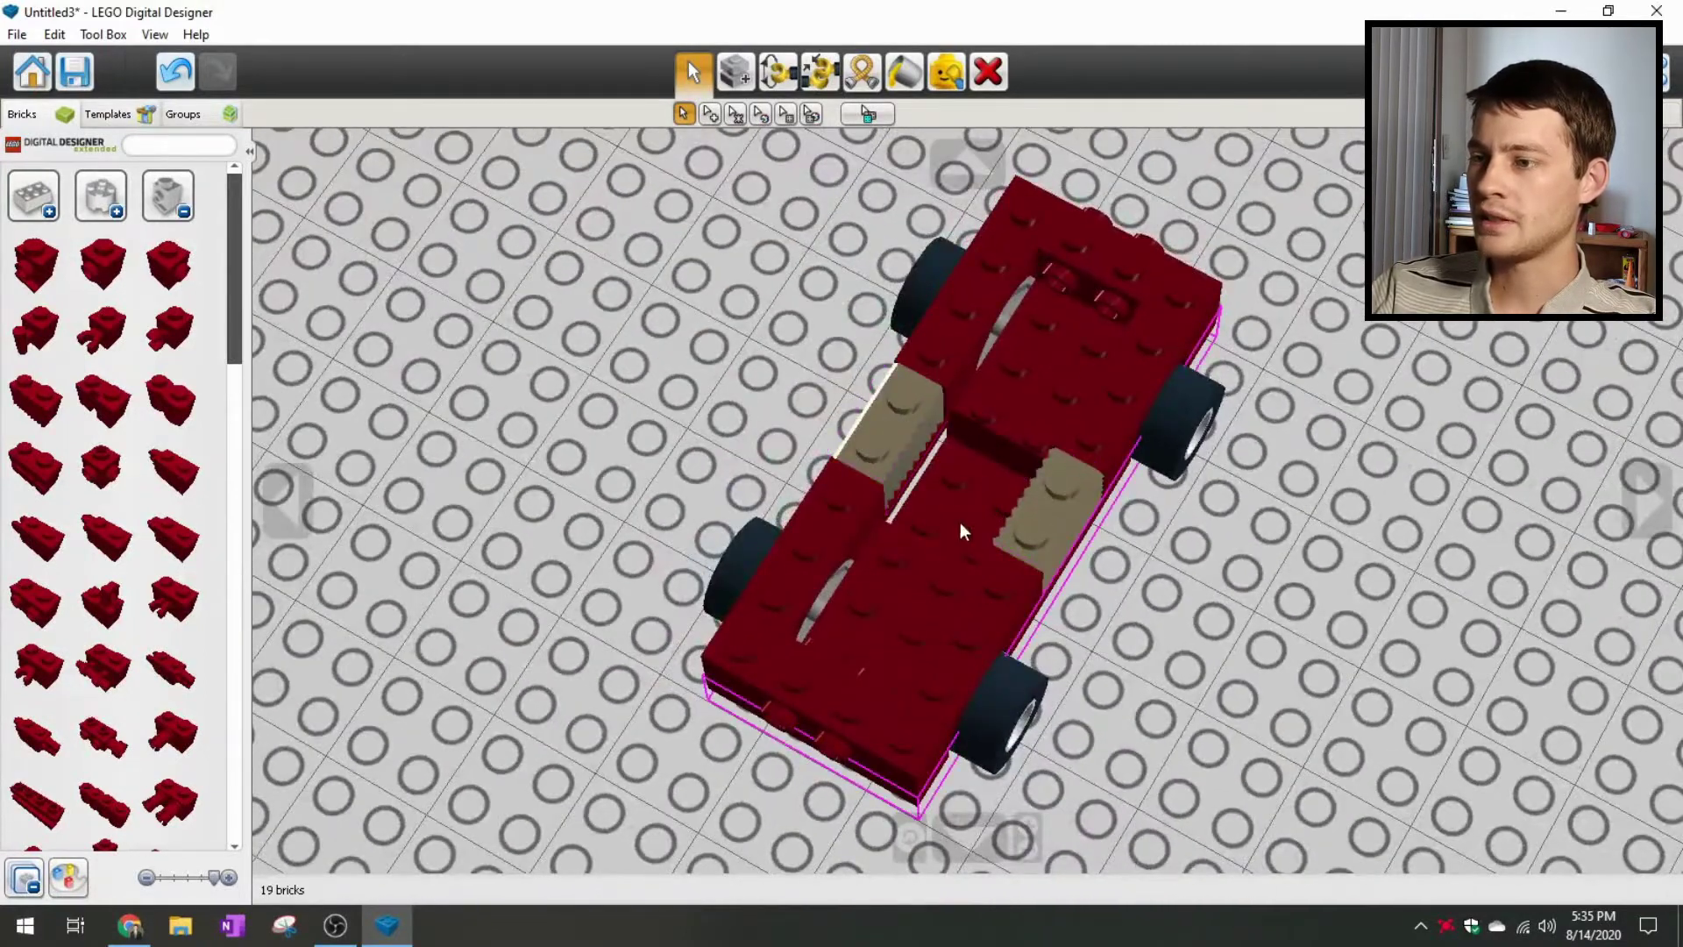
right_drag(904, 503, 829, 424)
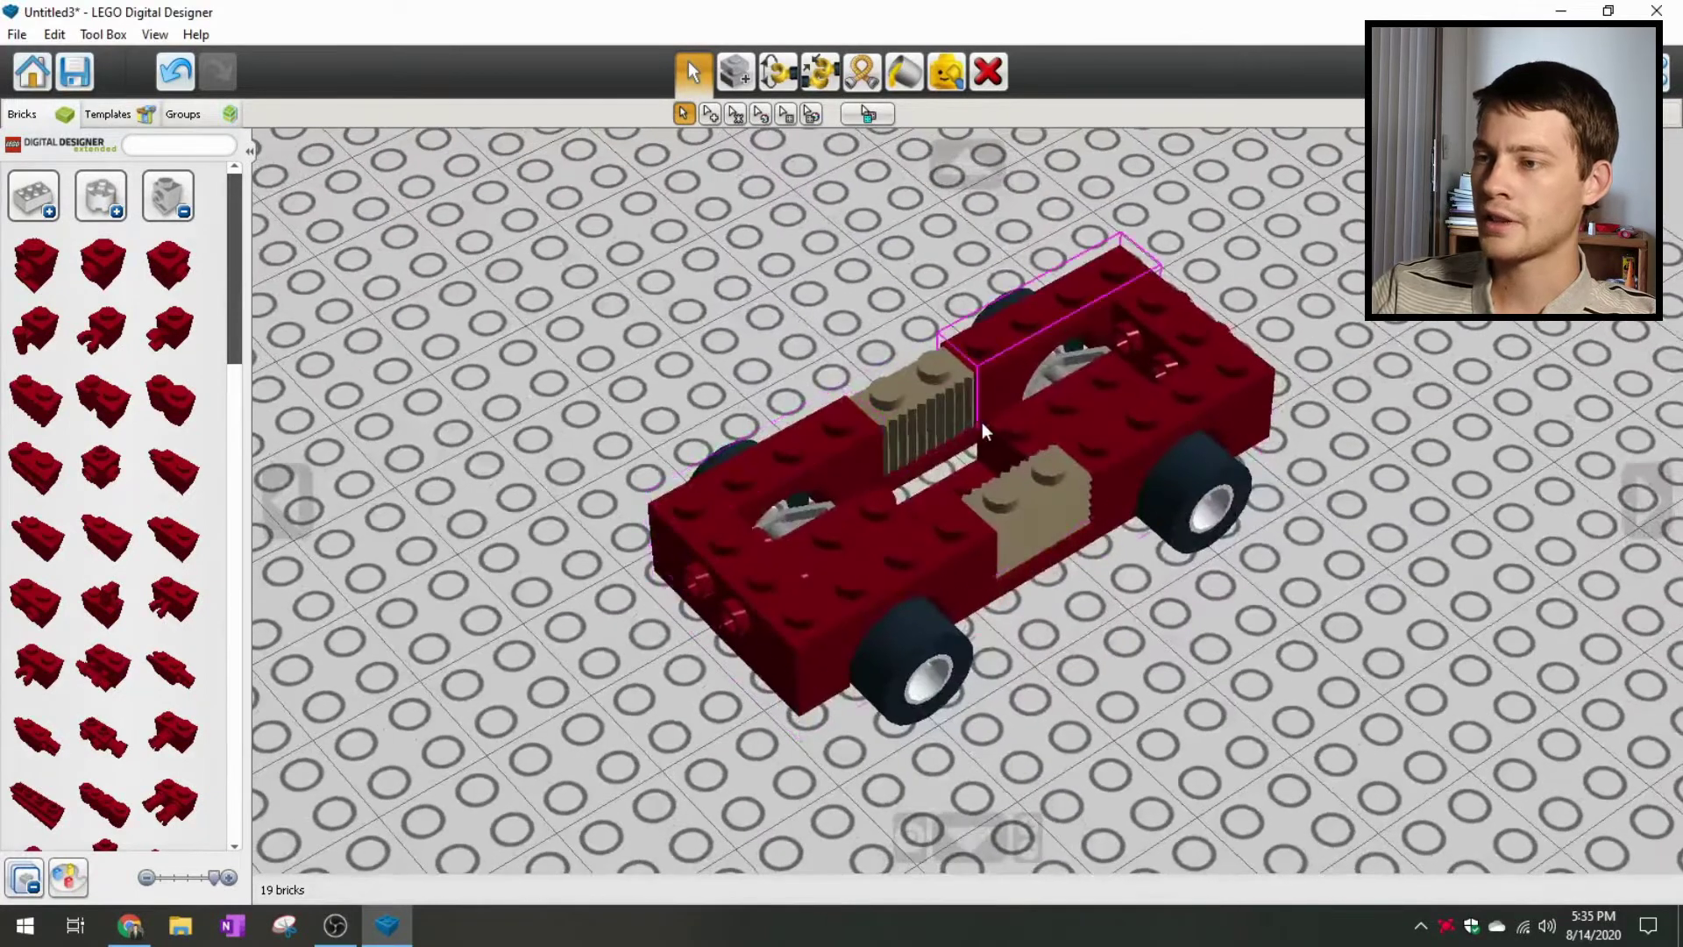
right_drag(866, 488, 970, 472)
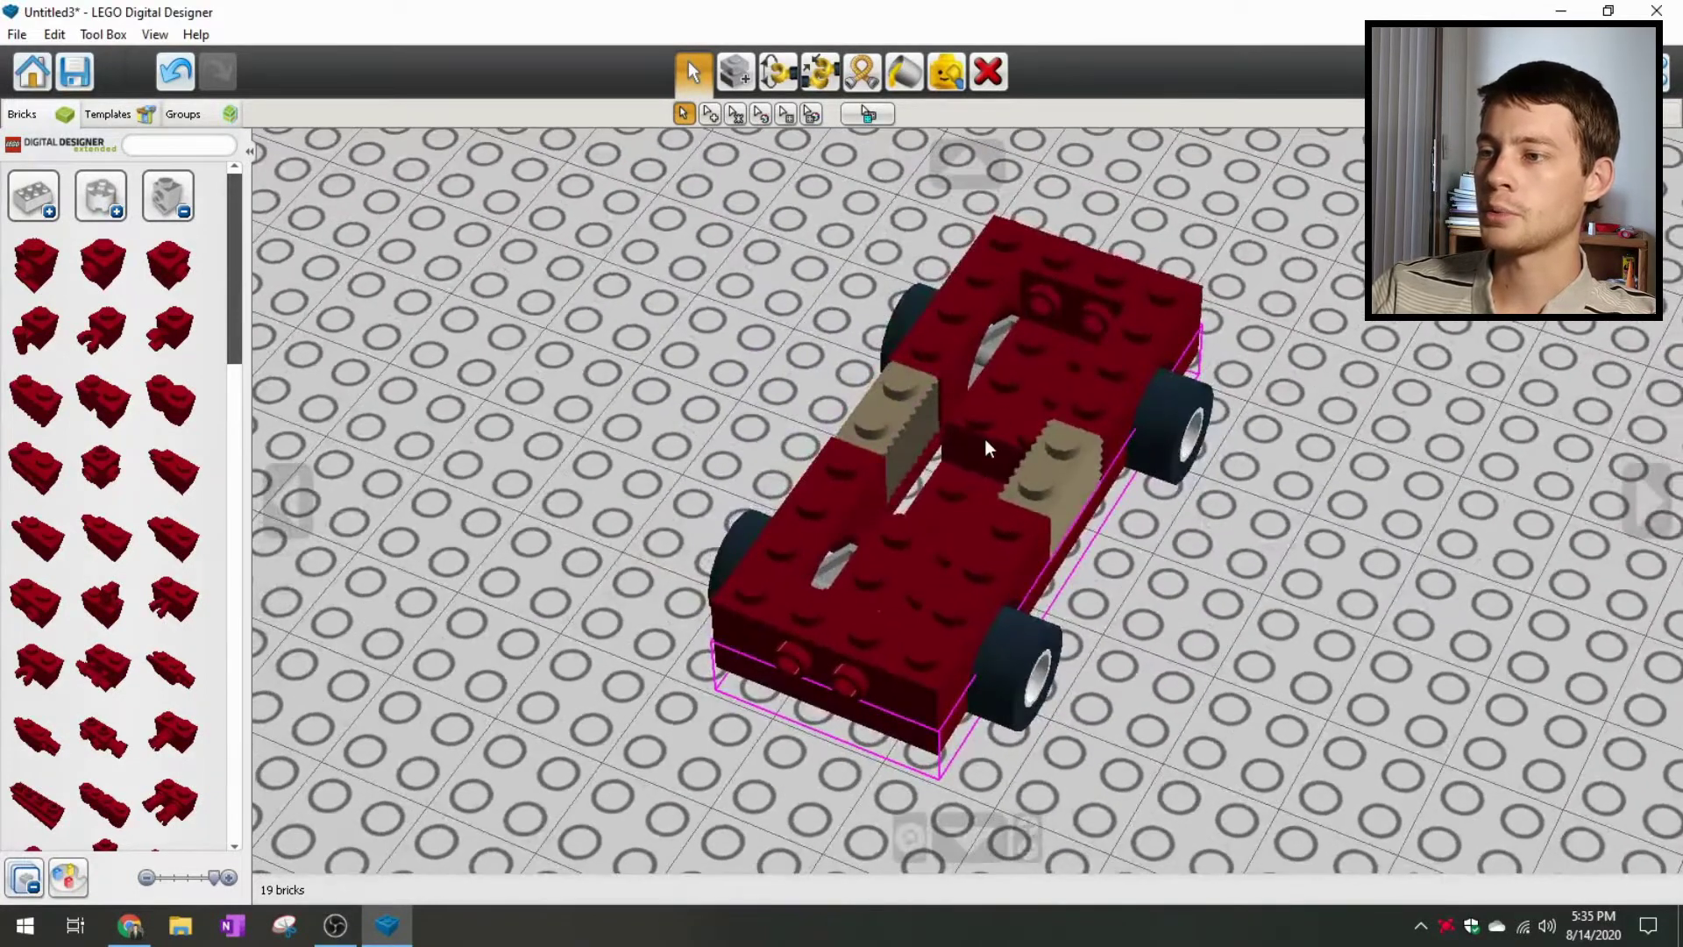
Step: Browse the figure parts category for pieces to build a driver
click(167, 196)
click(53, 530)
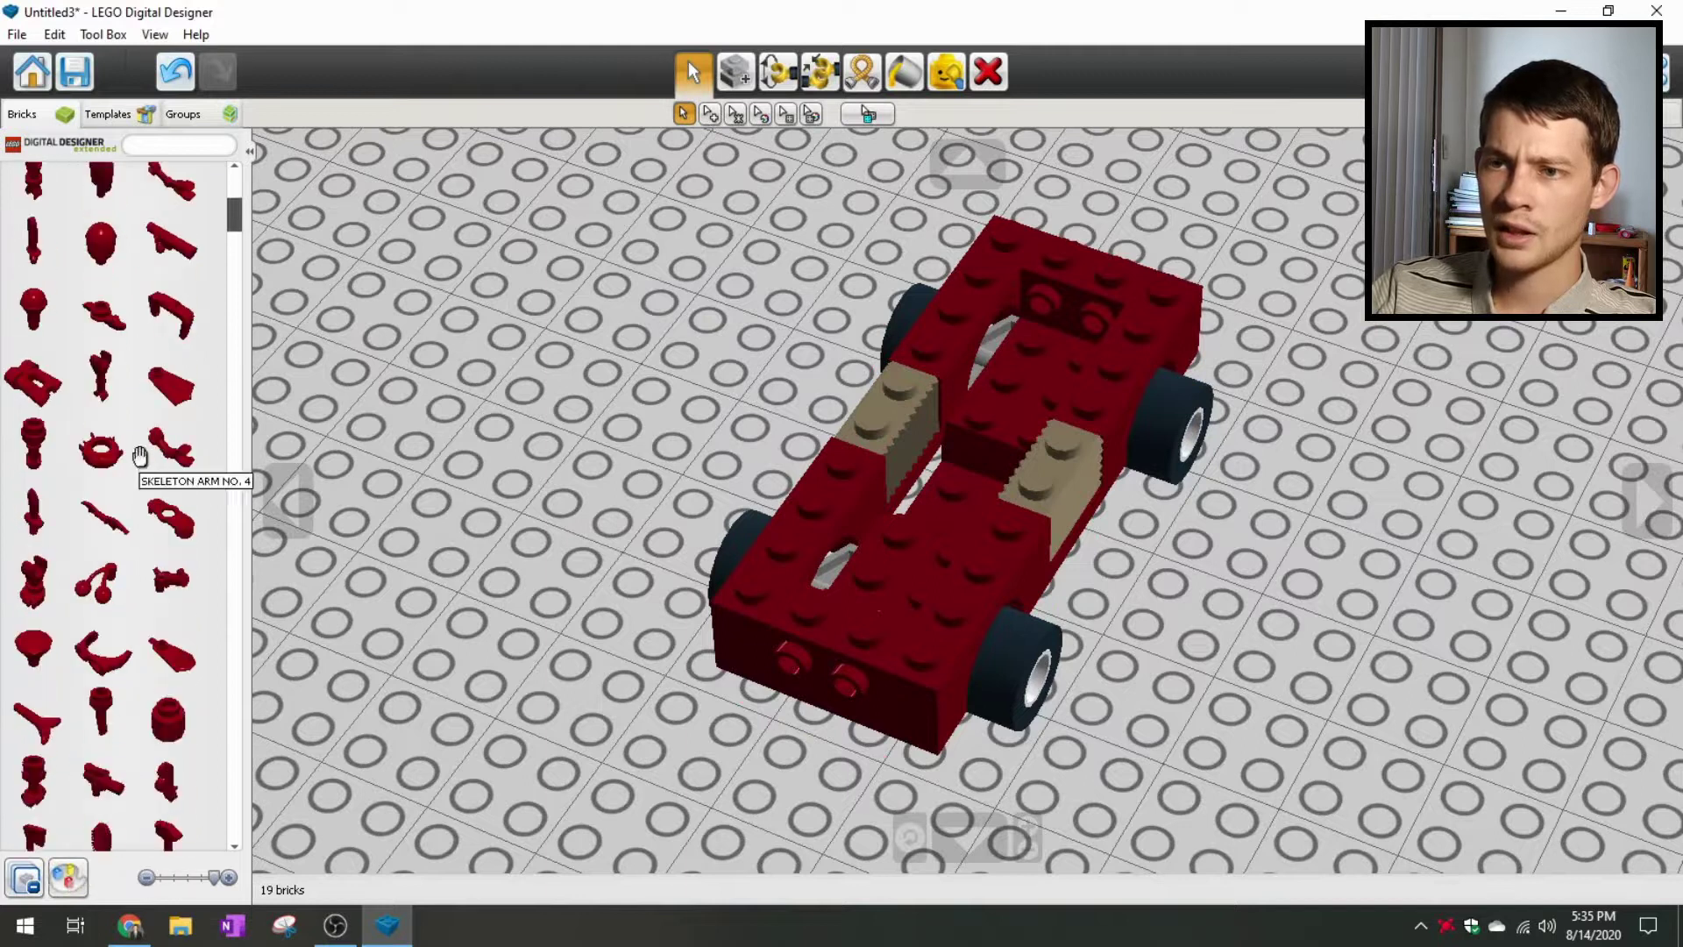
click(33, 243)
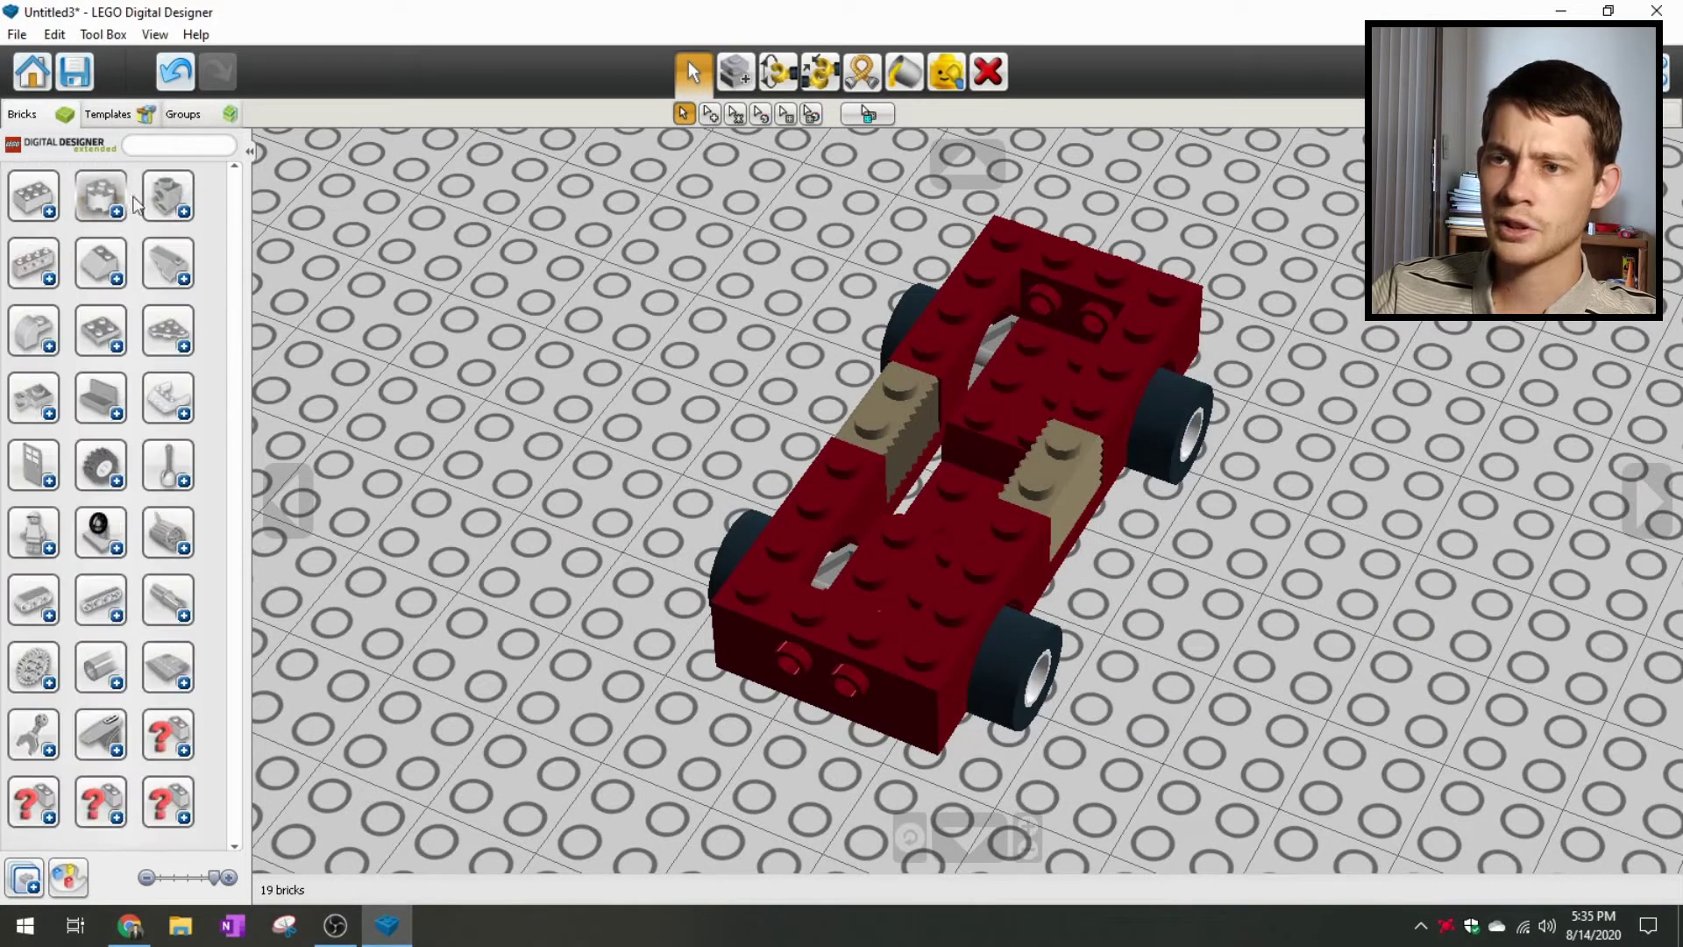
Step: Search the bricks for "legs" and show the matching minifigure parts in dark blue
click(155, 148)
text(le)
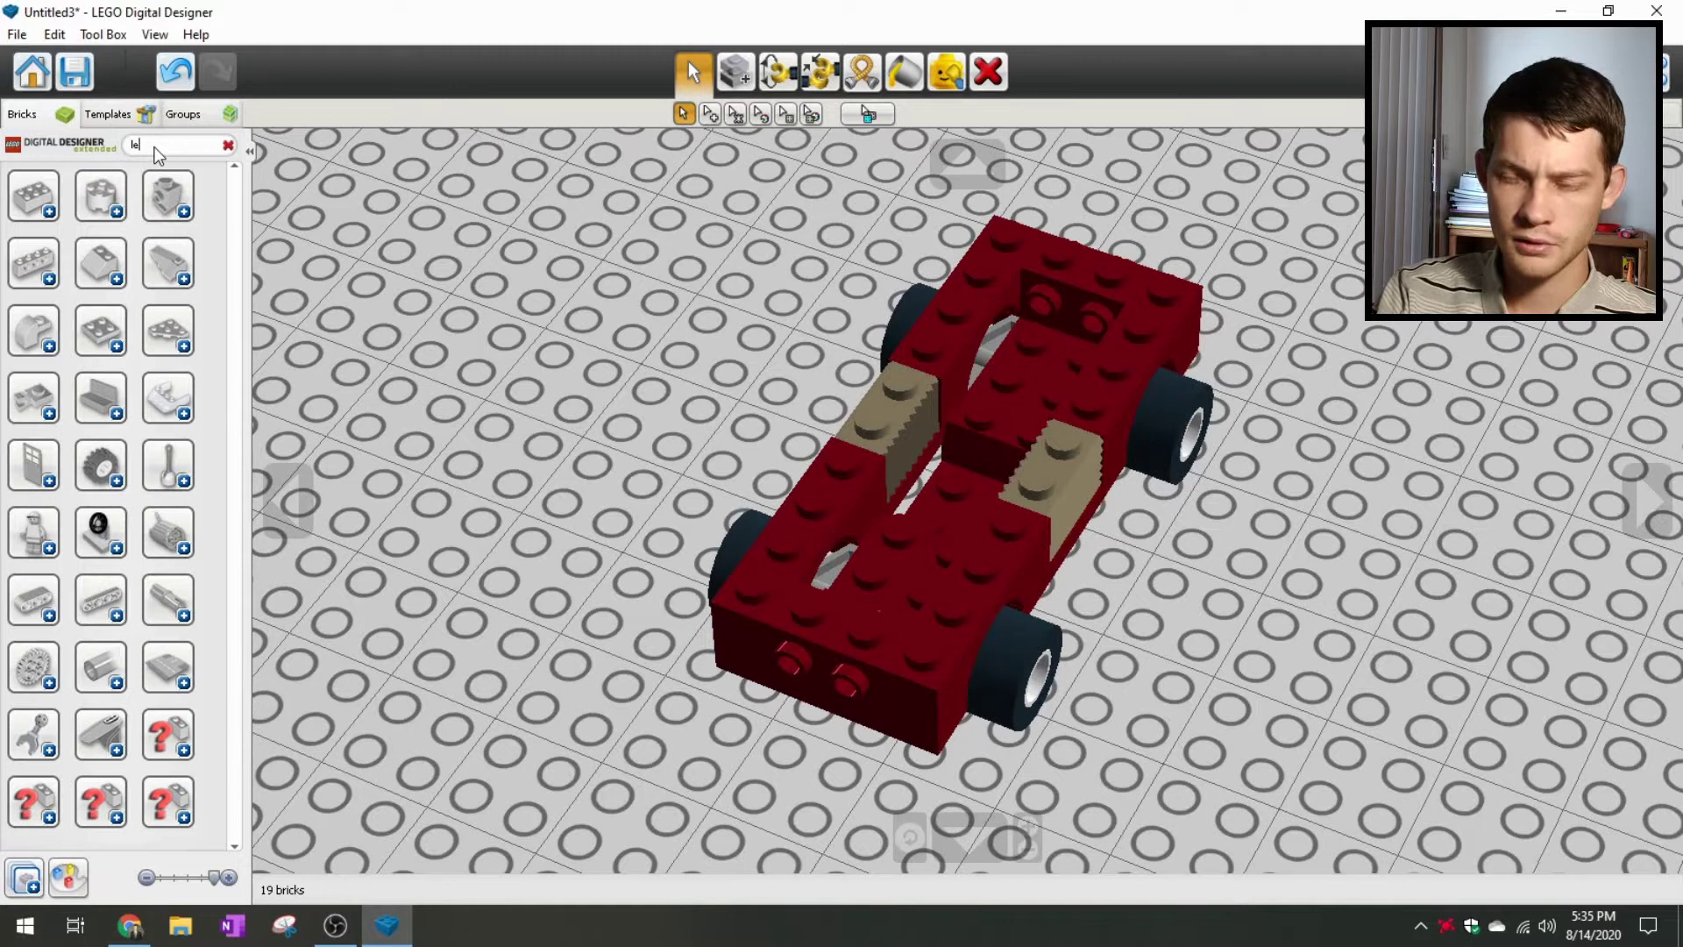
text(gs)
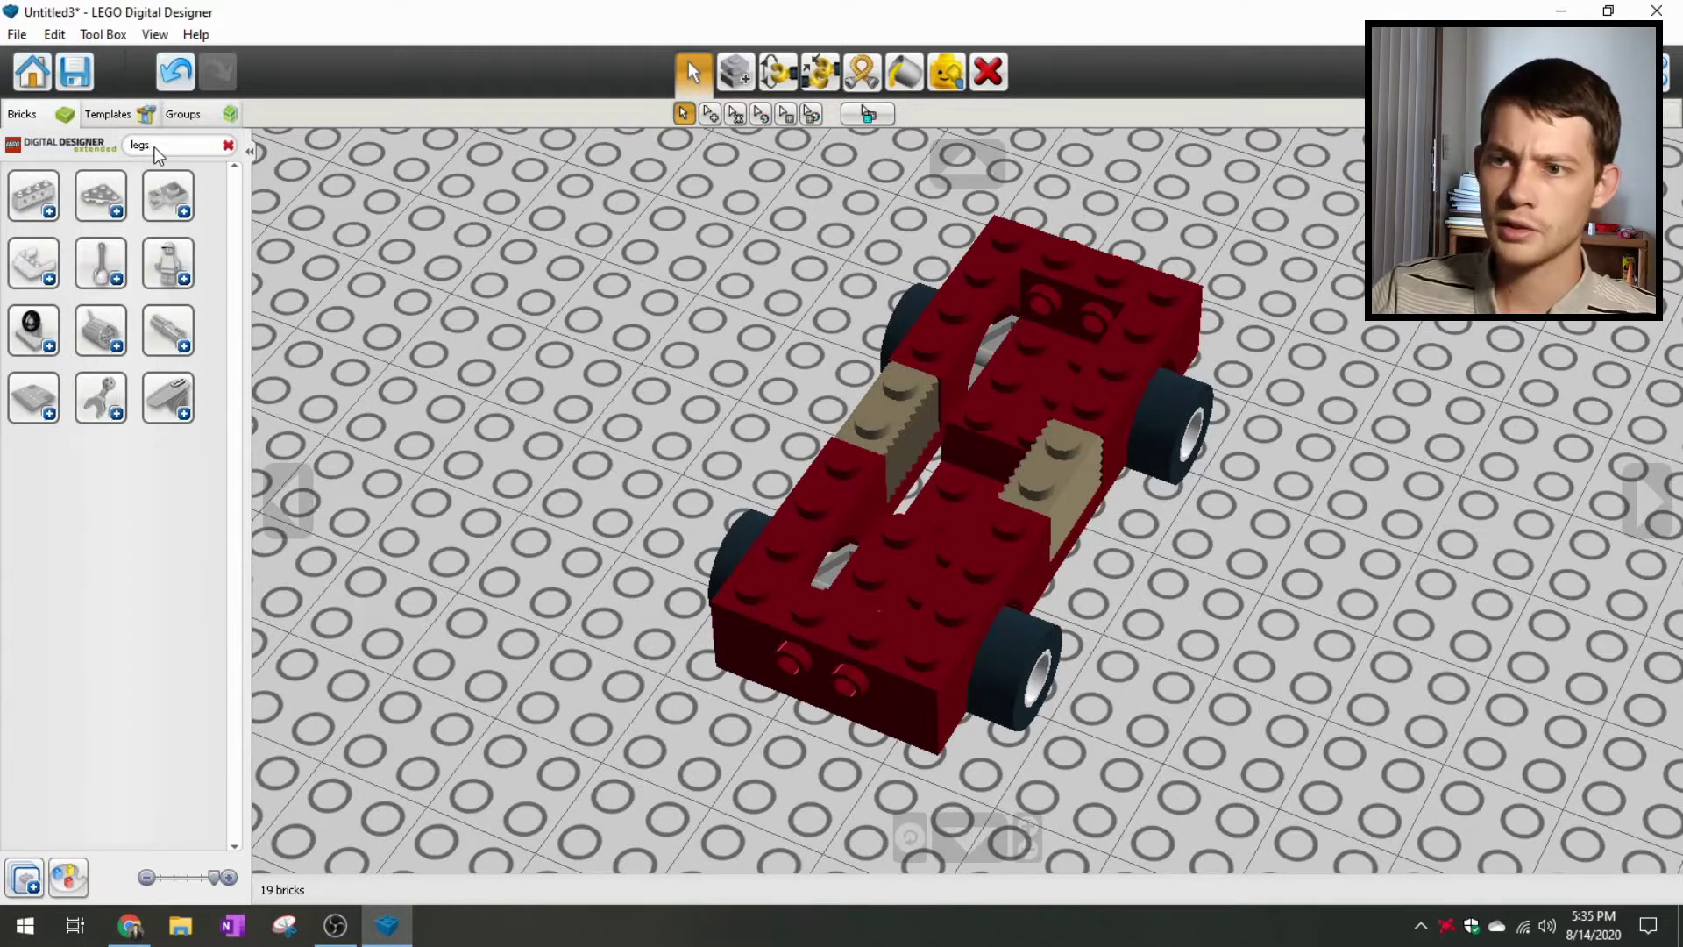
click(172, 267)
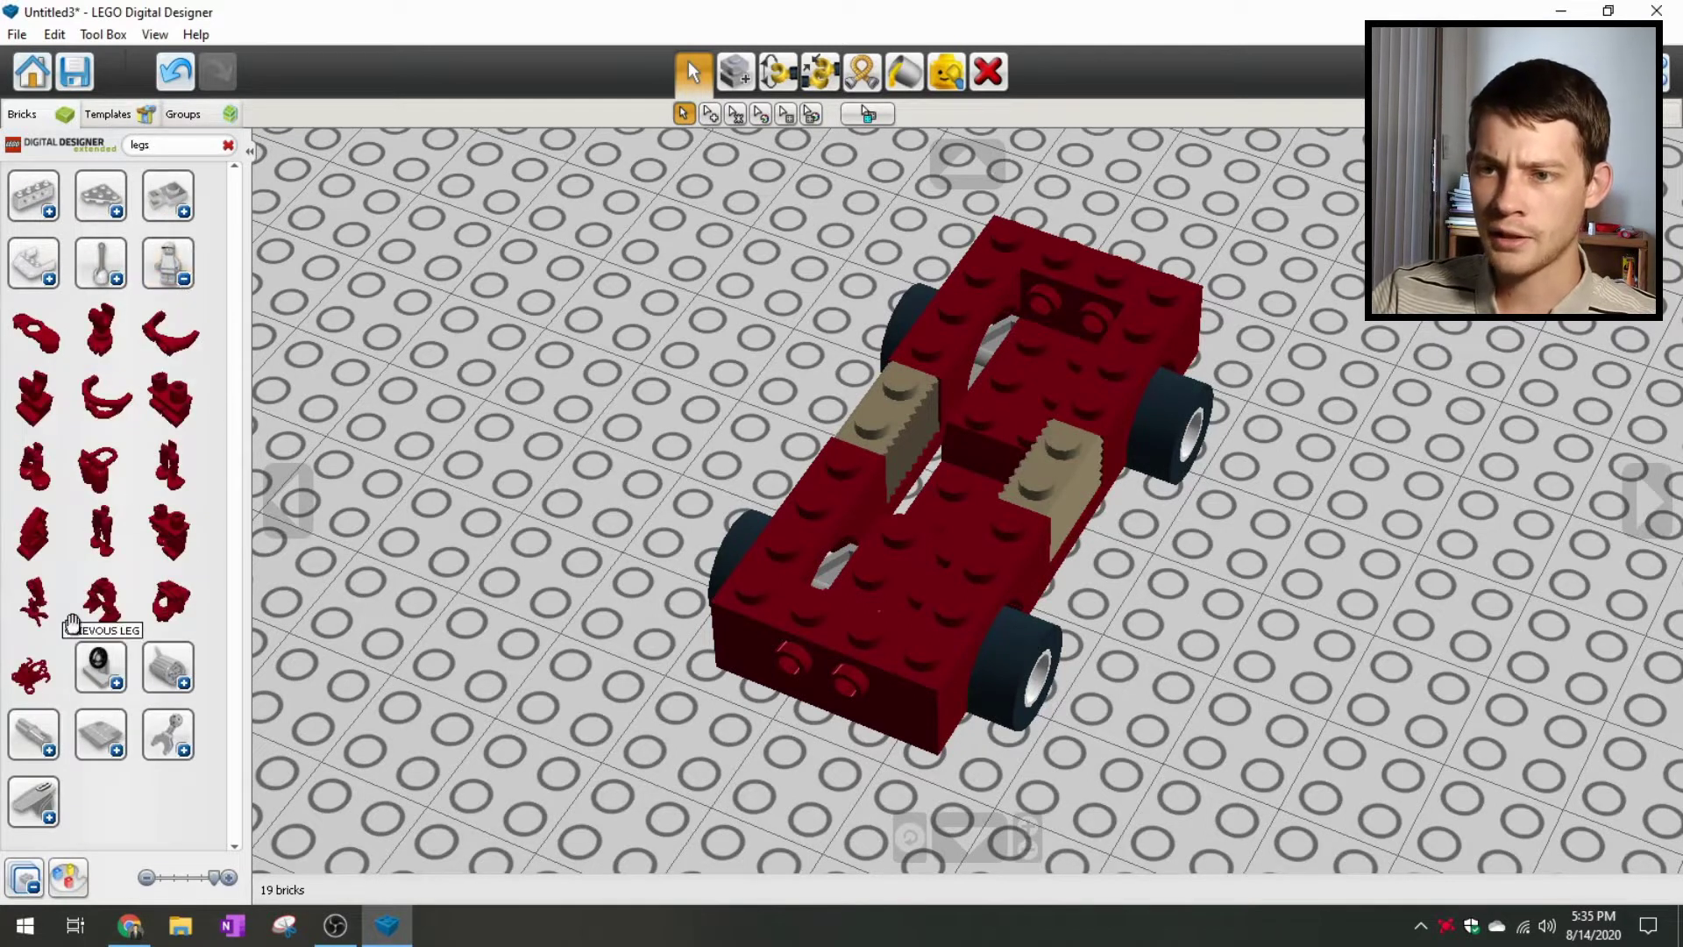
click(77, 887)
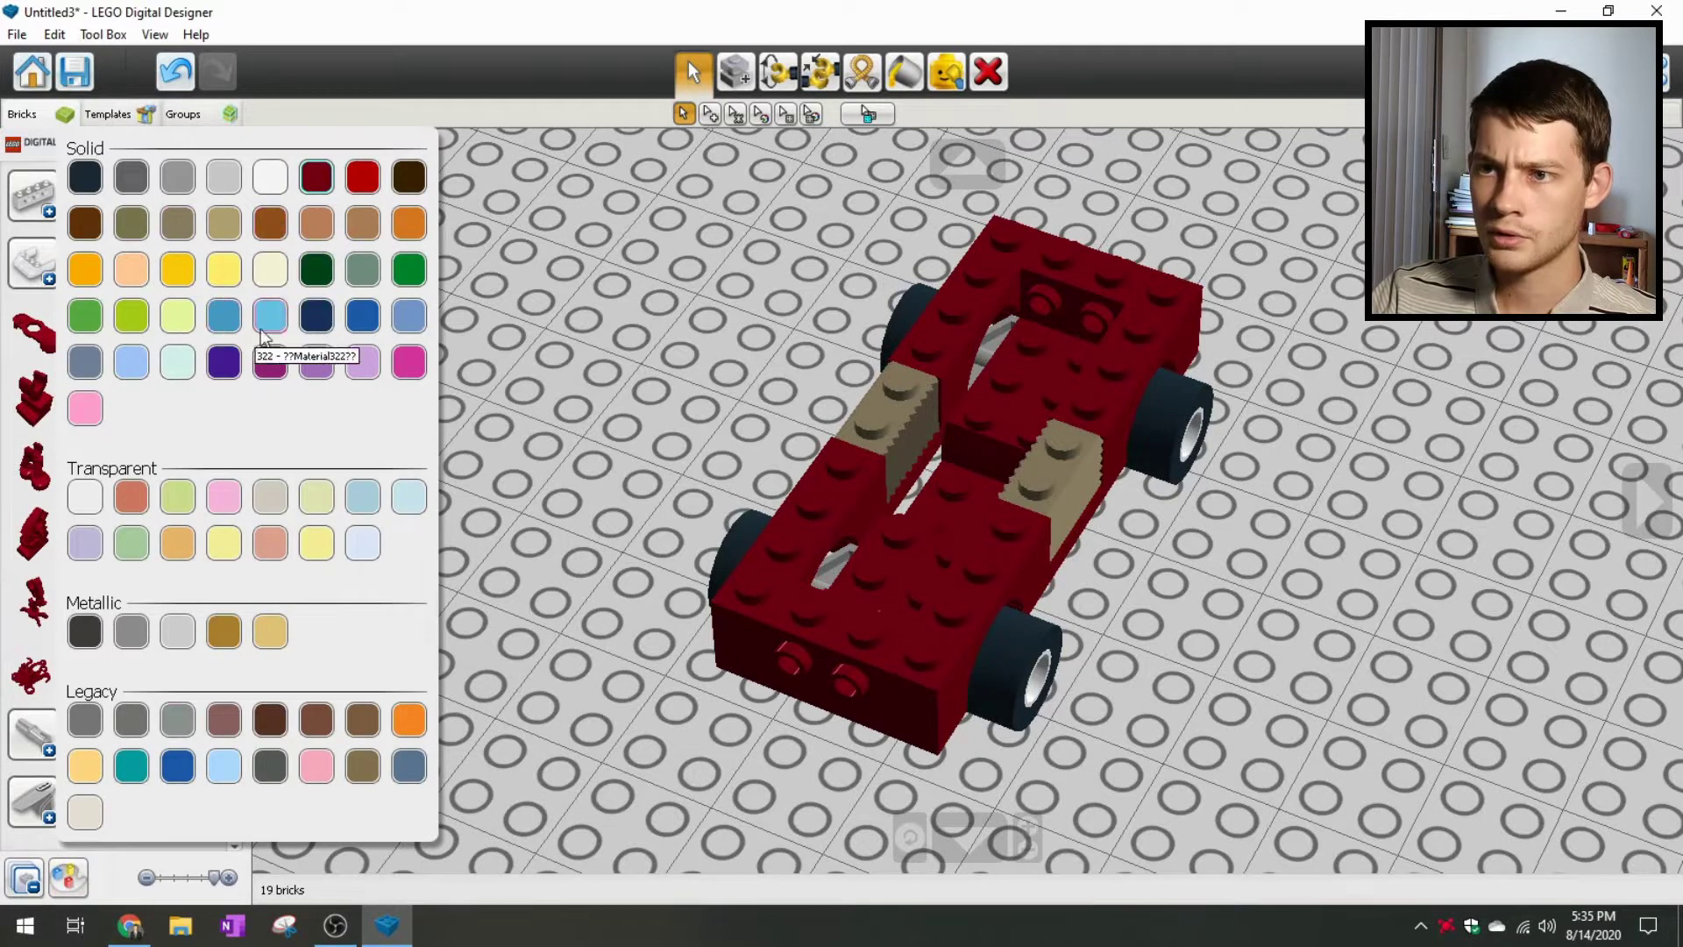
click(323, 317)
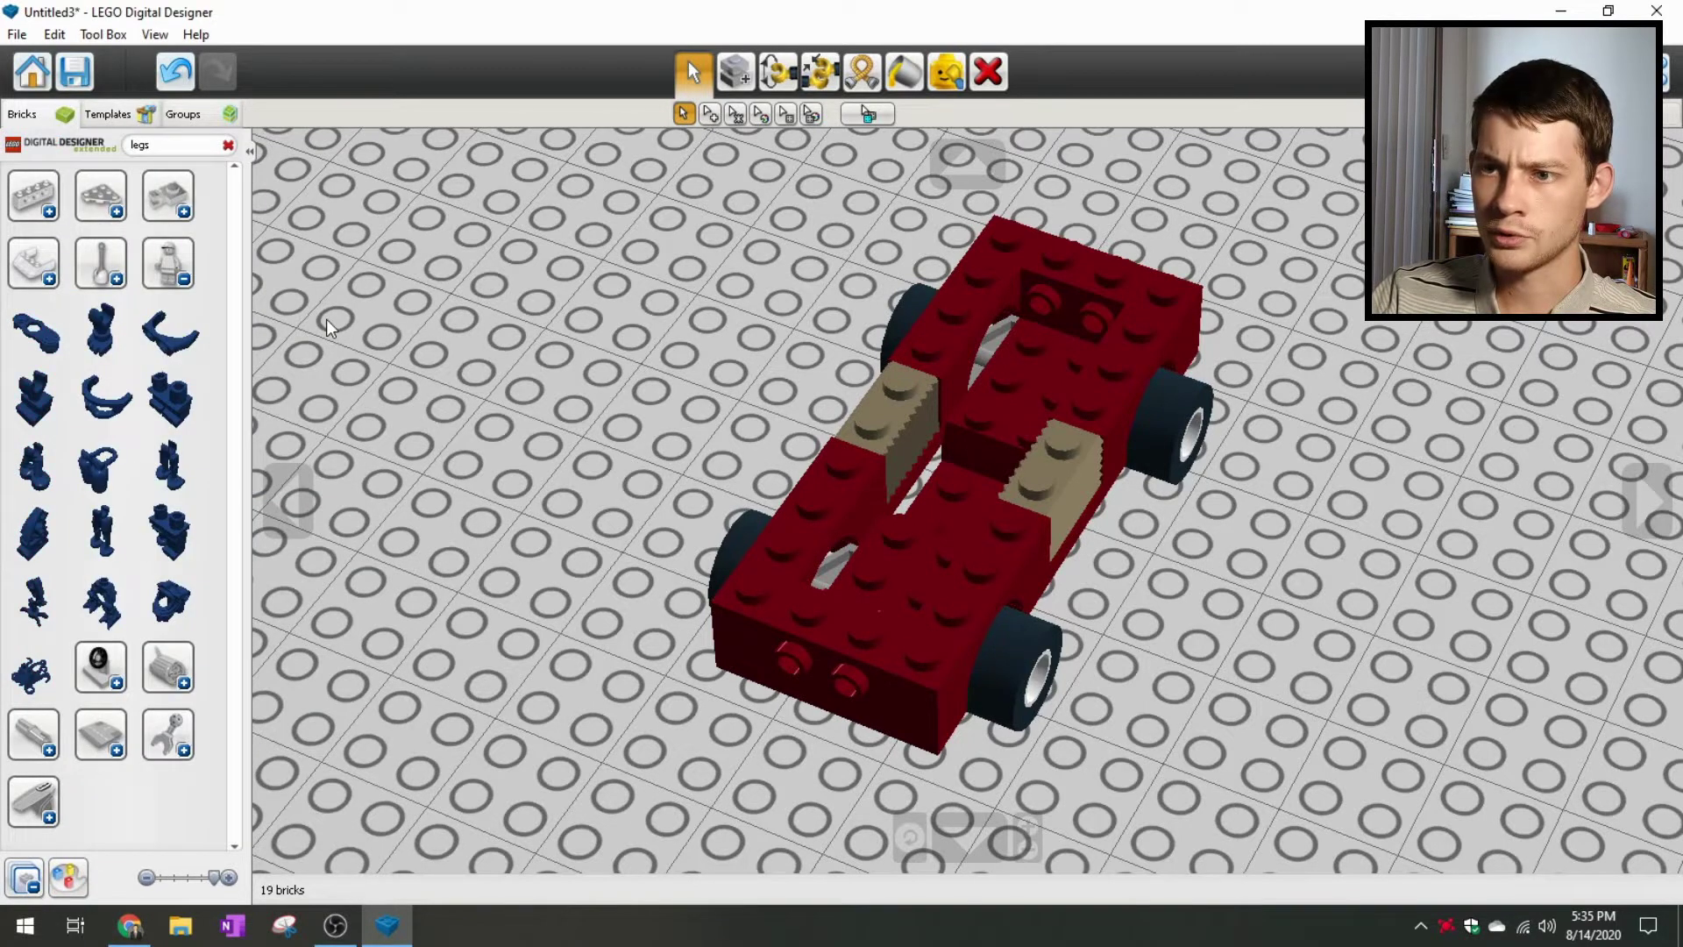
Step: Try out a dark blue legs piece on the baseplate beside the car, and delete it
click(180, 528)
key(Right)
key(Right)
key(Right)
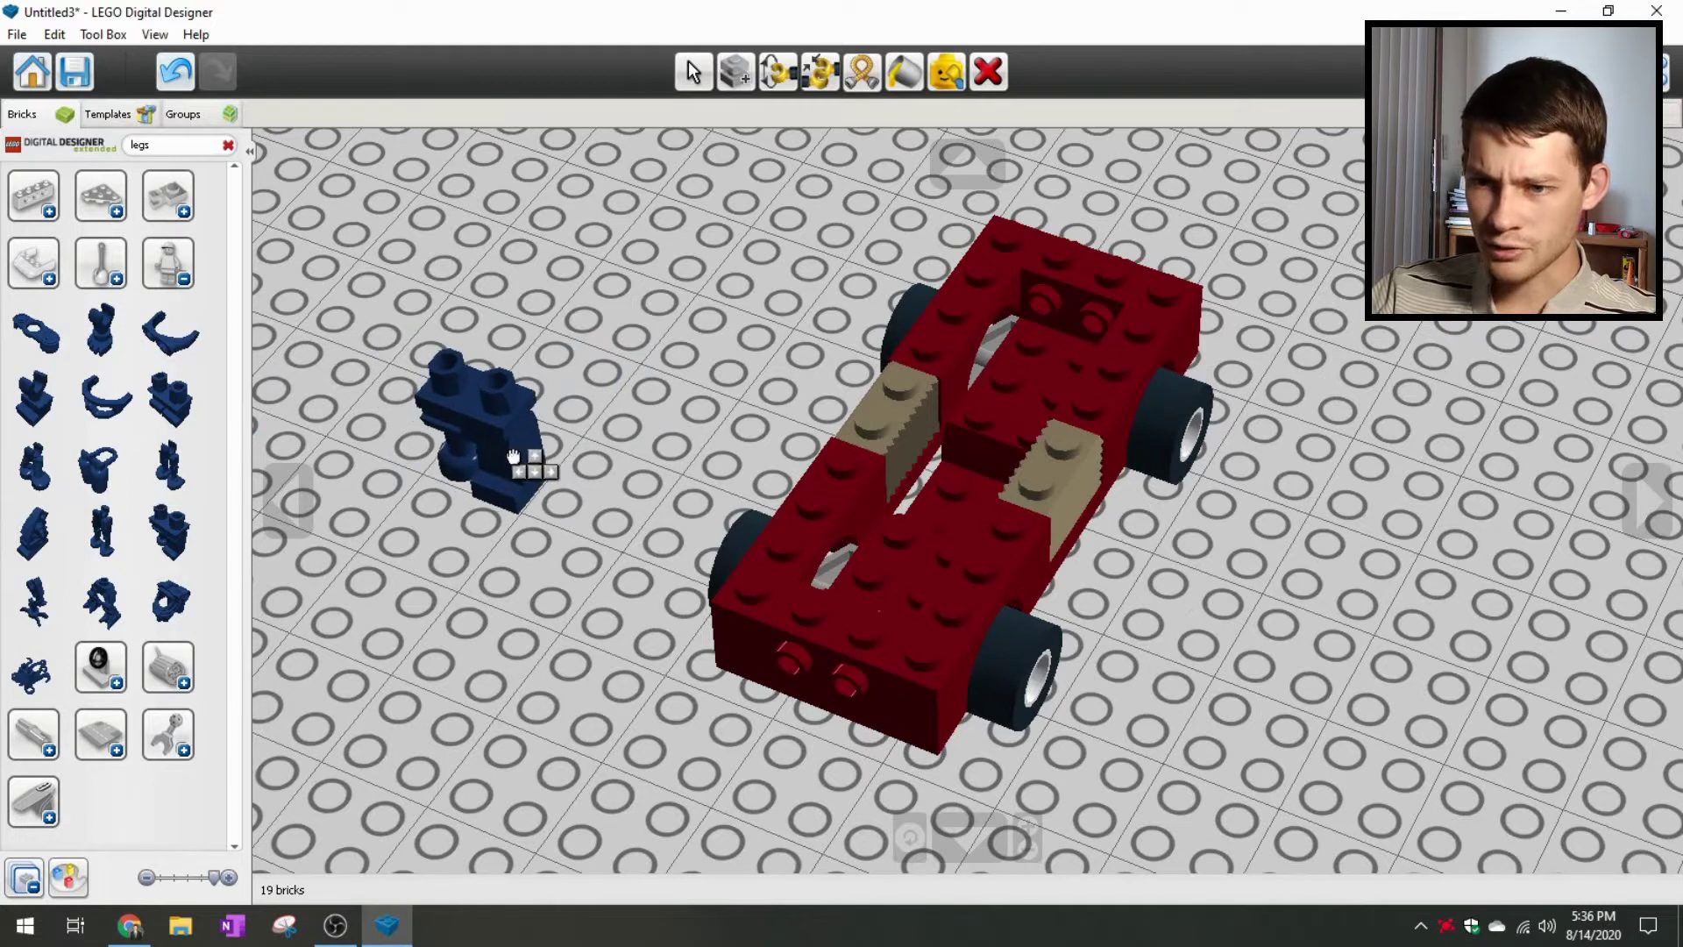
click(510, 450)
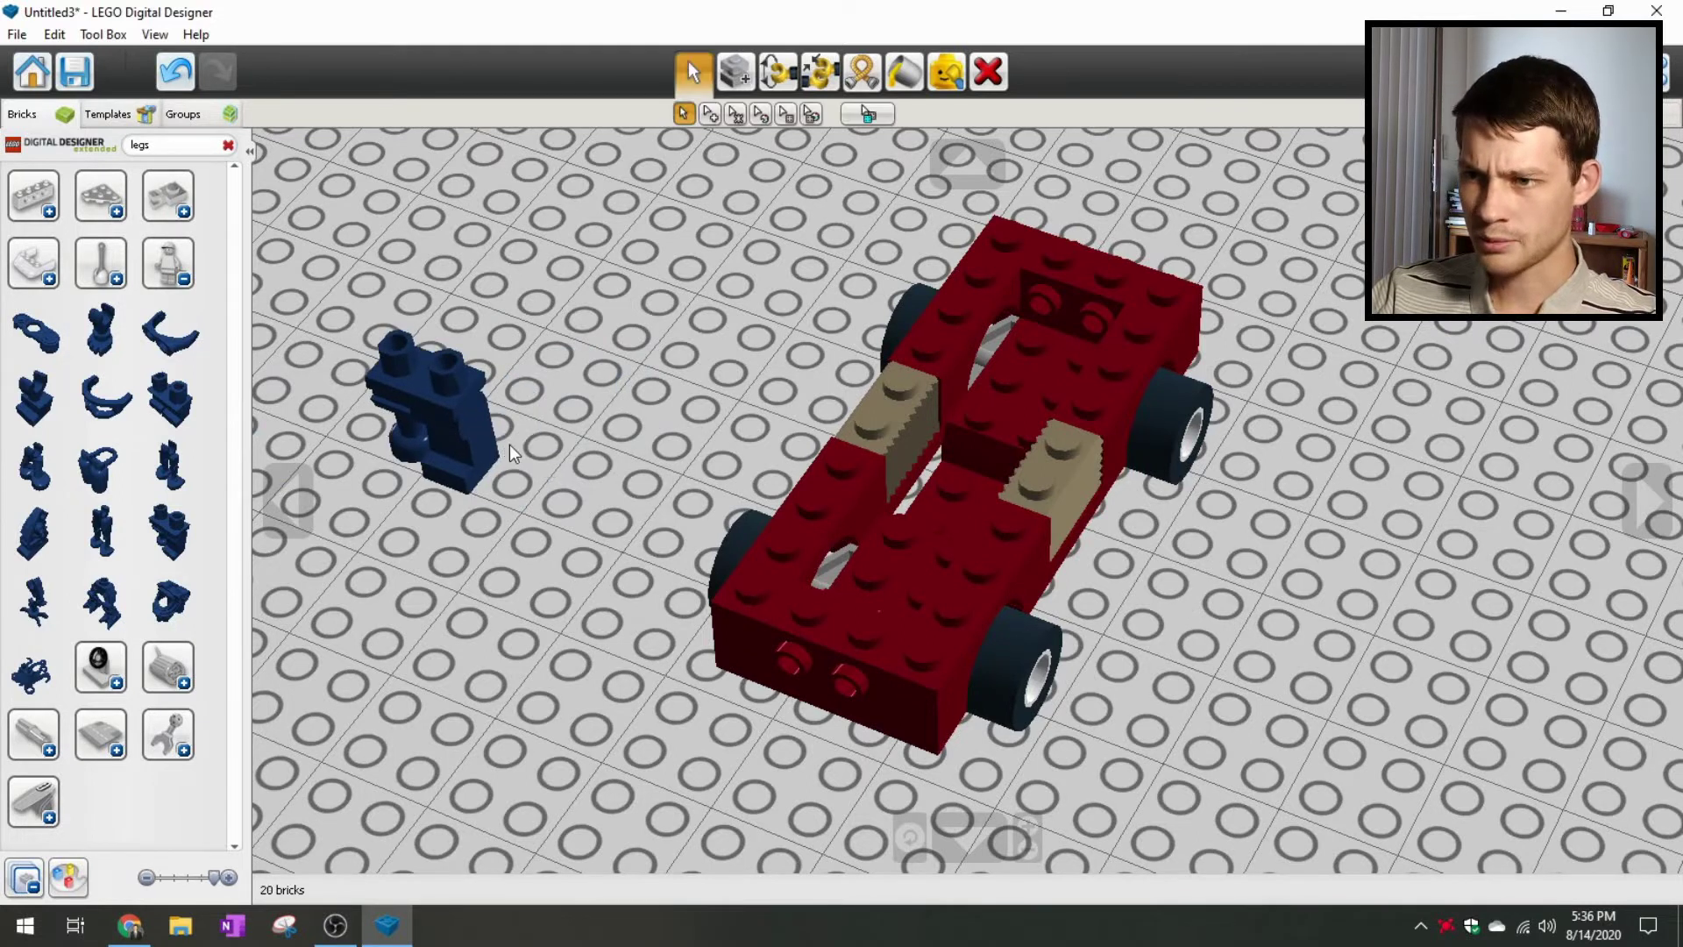
key(d)
click(476, 418)
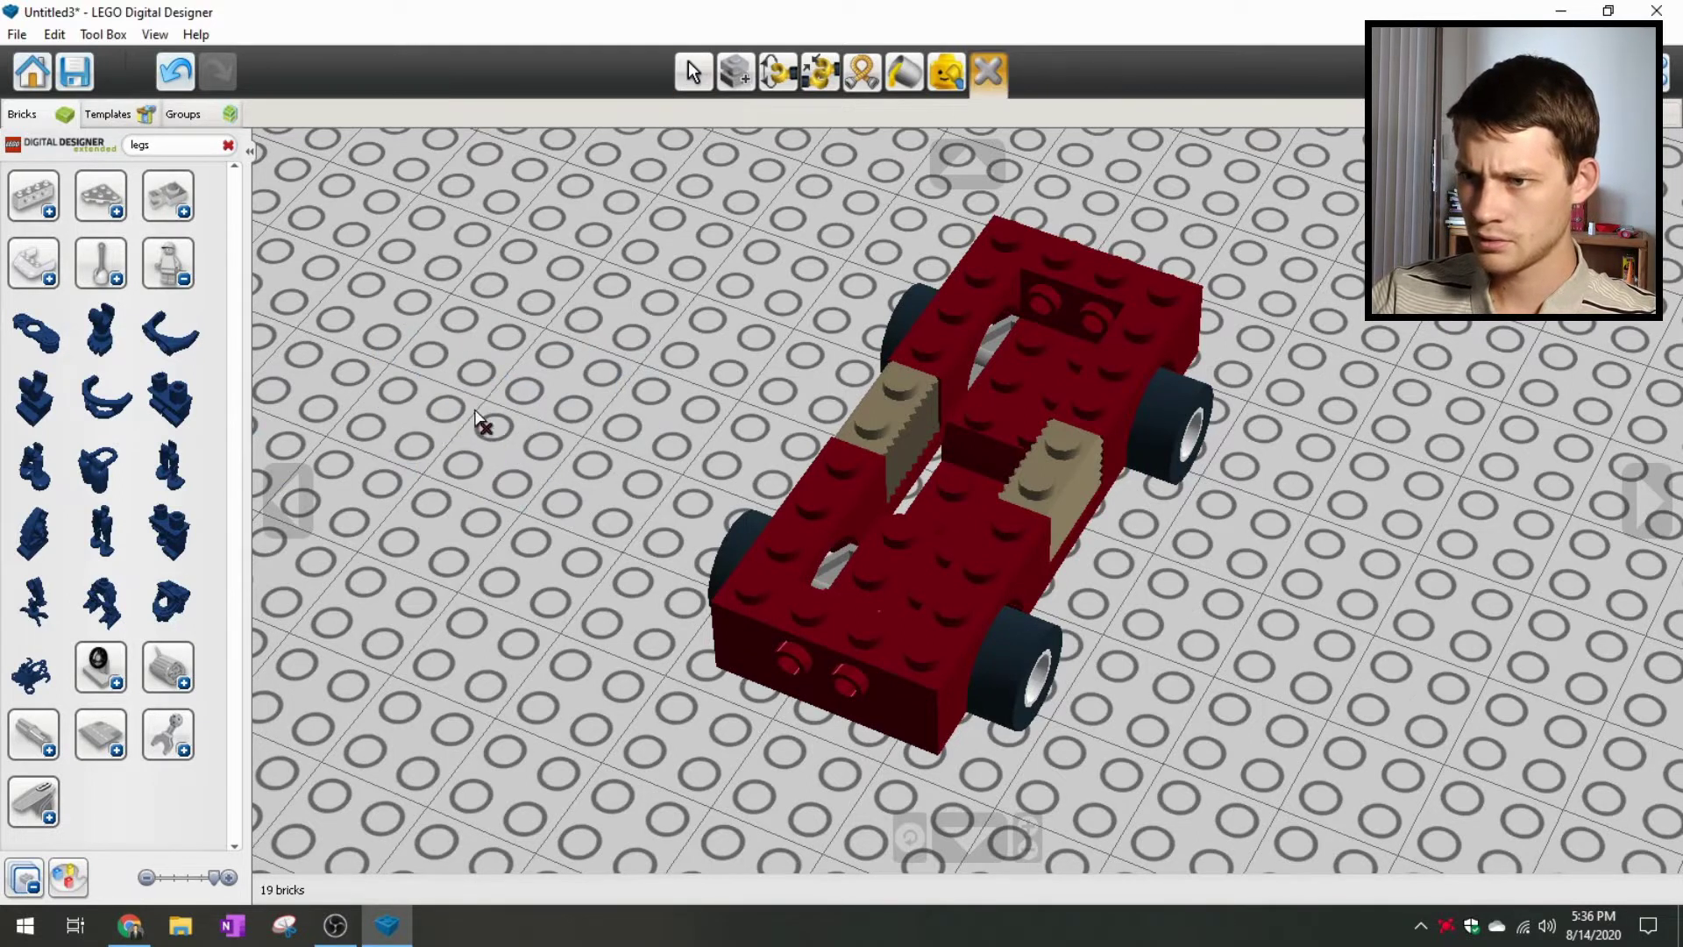
click(692, 72)
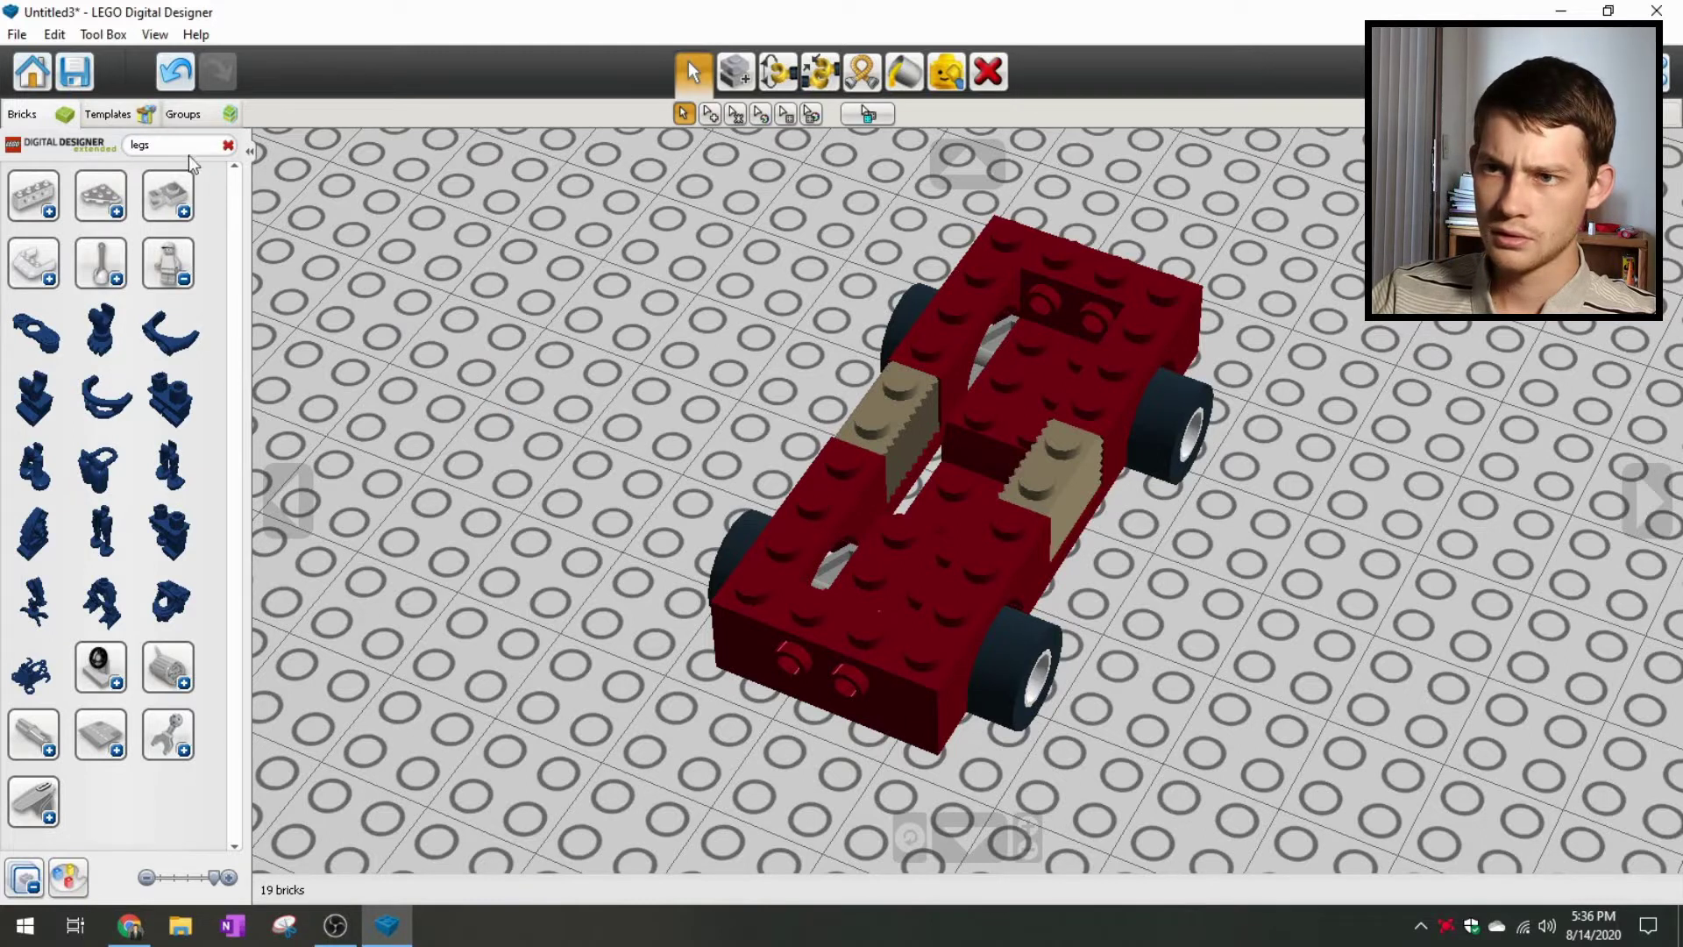
Step: Search the brick library for pants
key(BackSpace)
key(BackSpace)
key(BackSpace)
key(BackSpace)
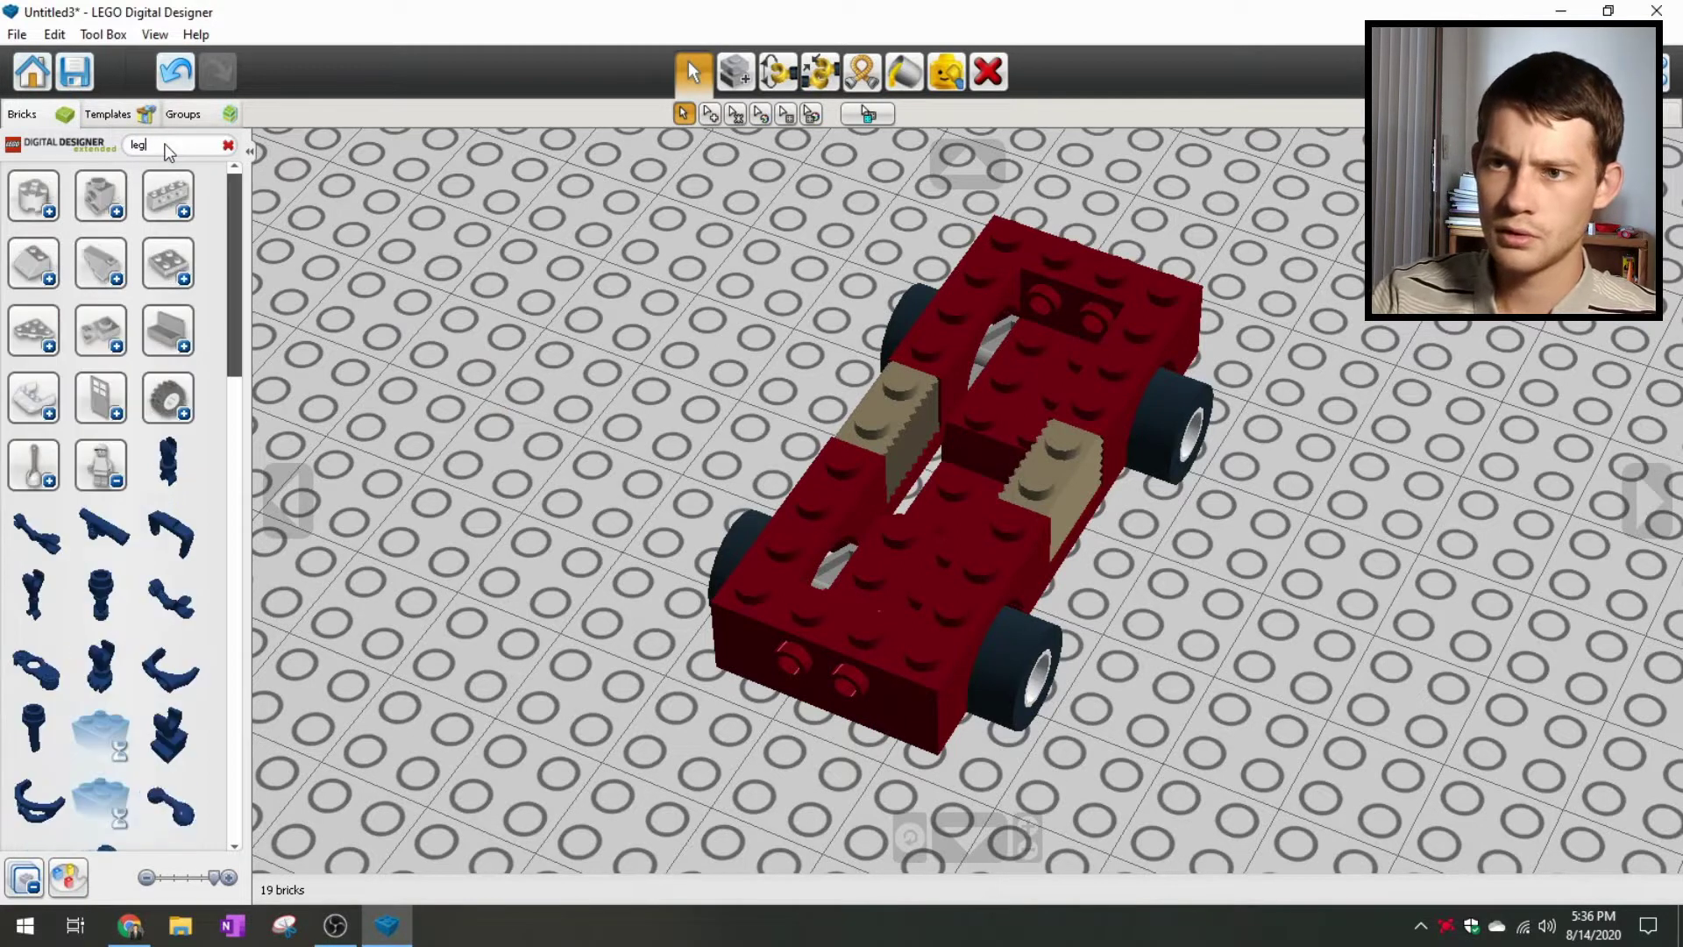
text(pants)
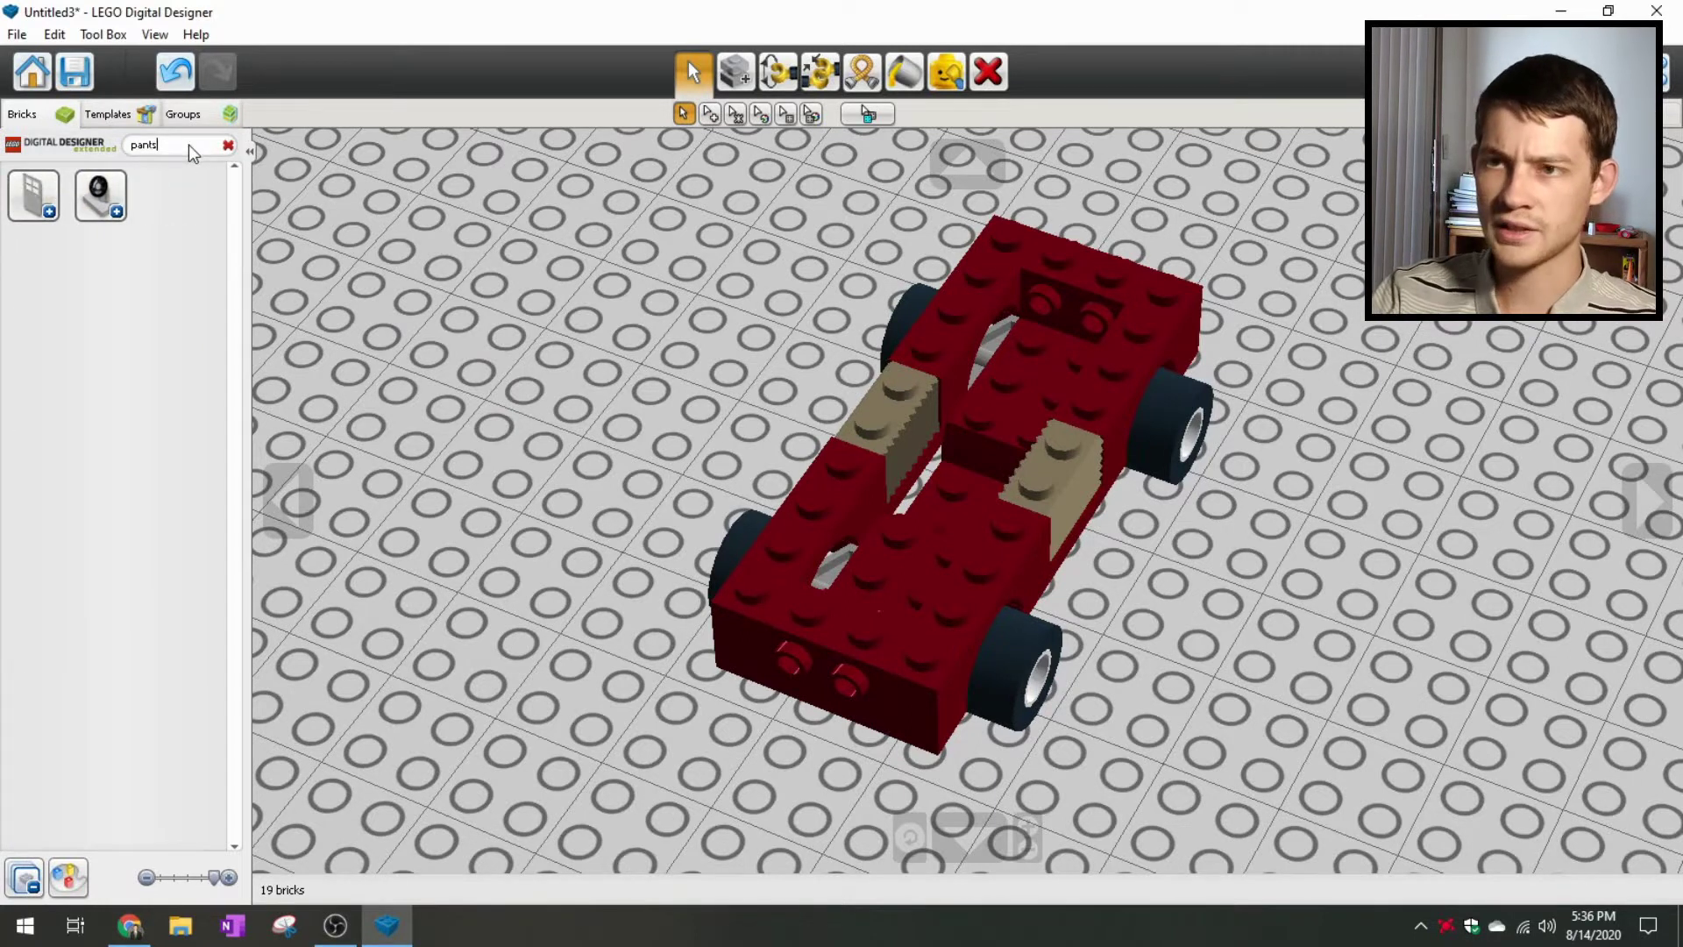
Step: Search the brick library for leg, look through the results for minifigure legs, and clear the search
key(BackSpace)
key(BackSpace)
key(BackSpace)
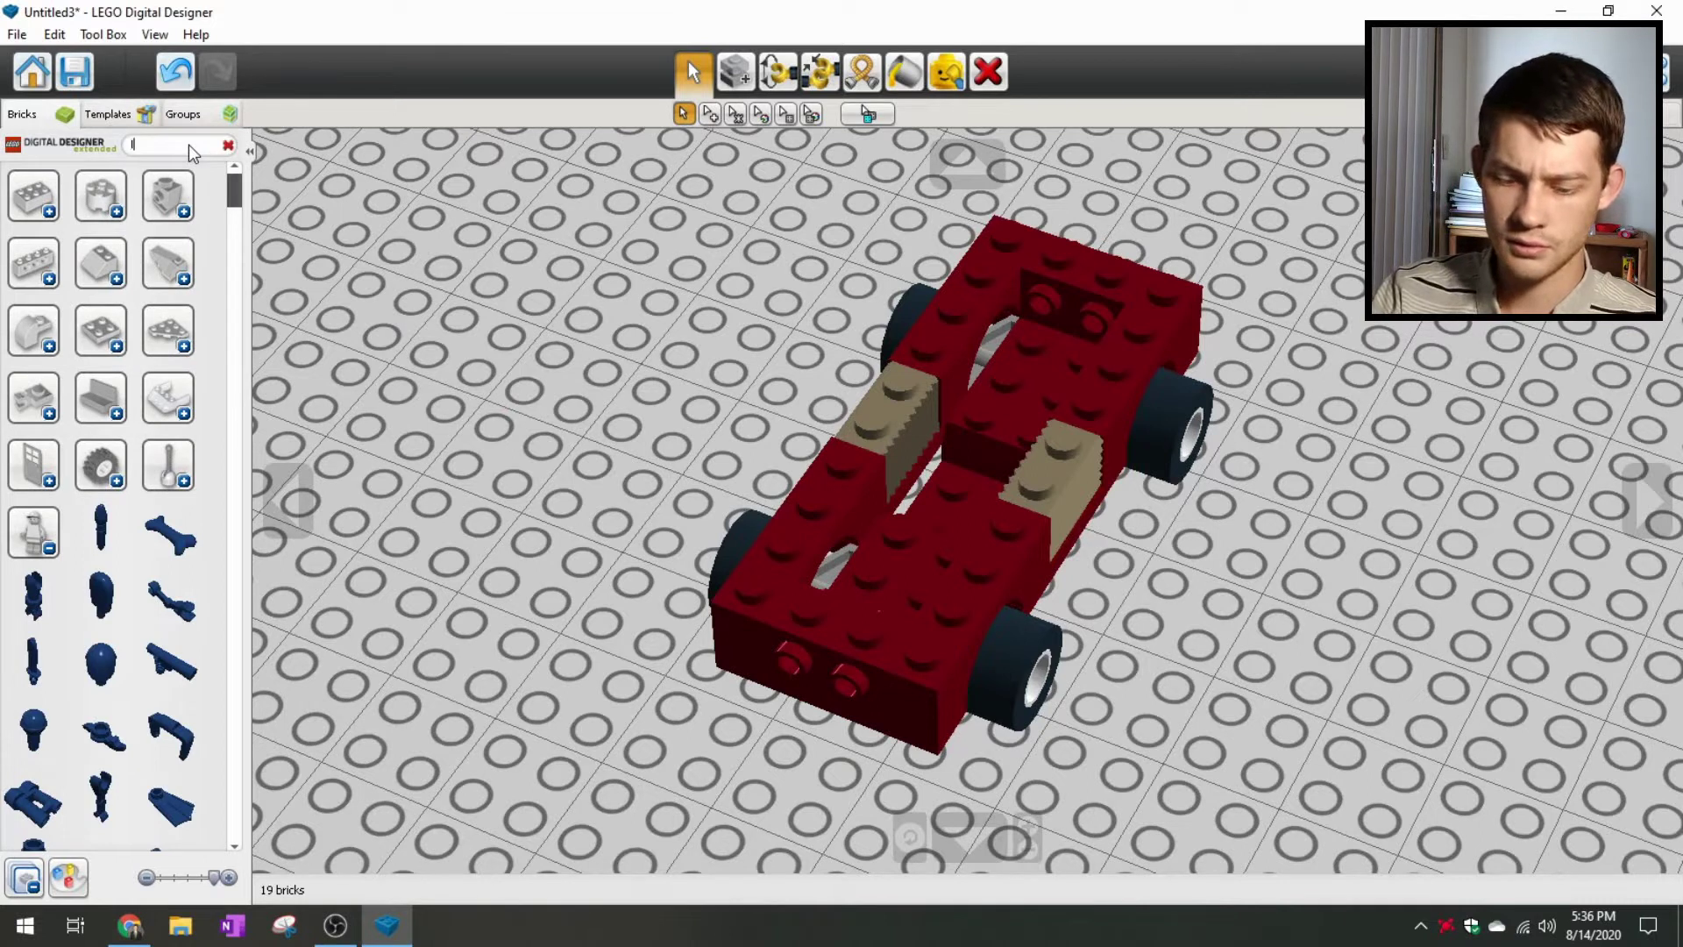
text(leg)
scroll(131, 563, down, 3)
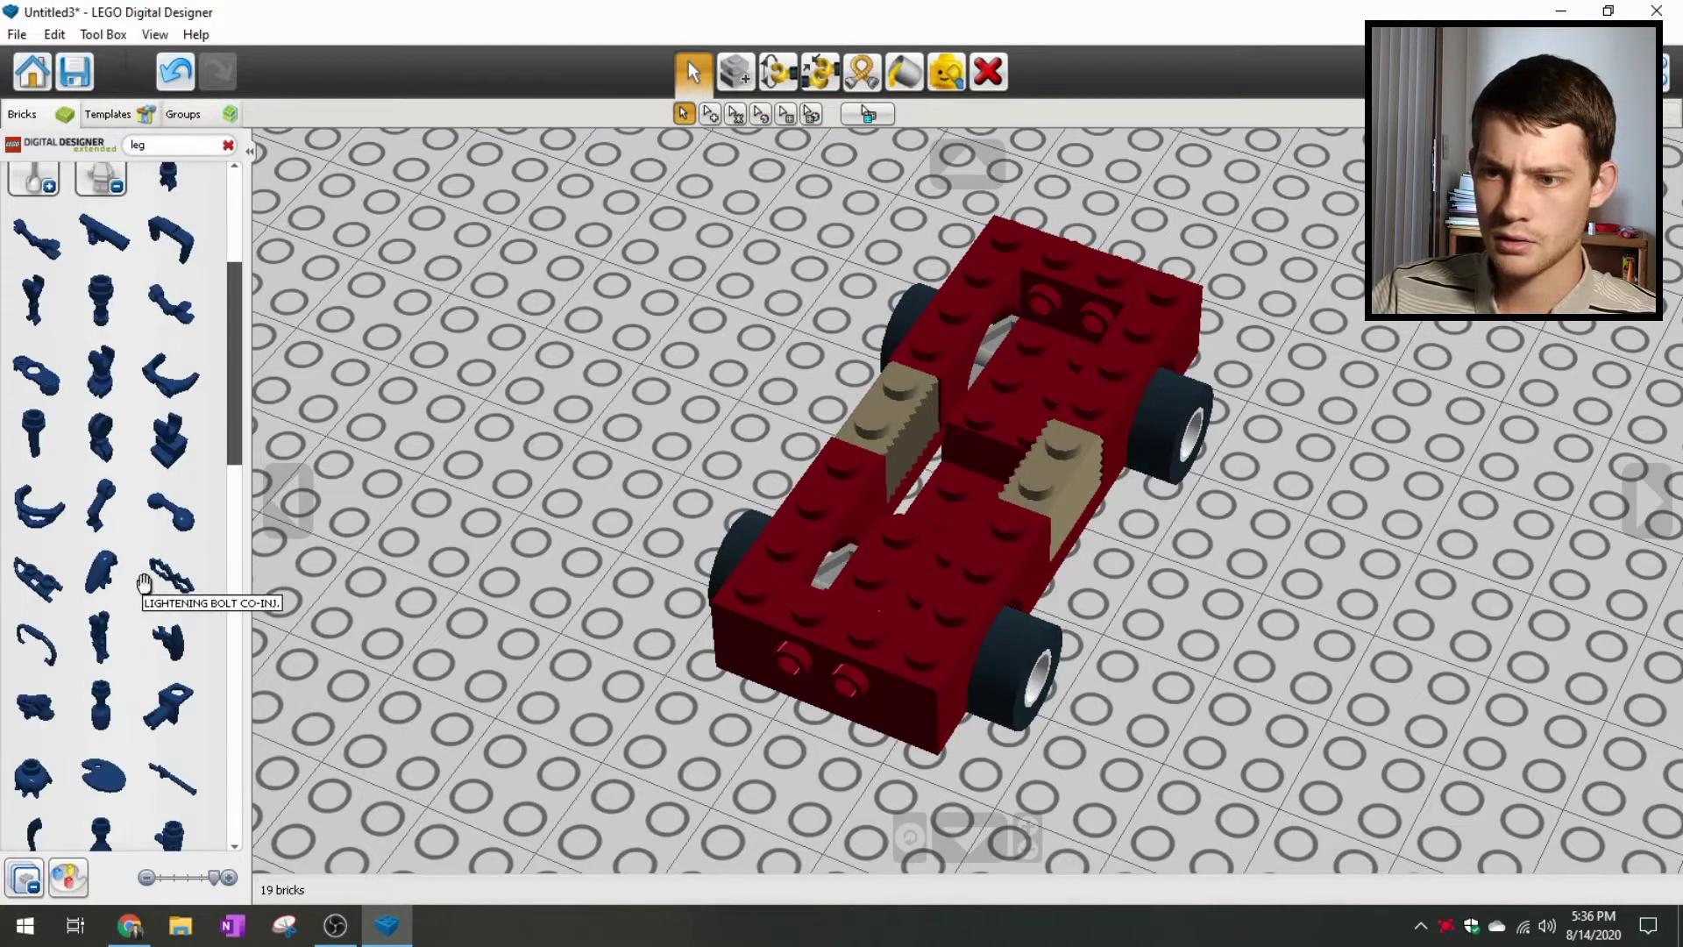
scroll(145, 581, down, 8)
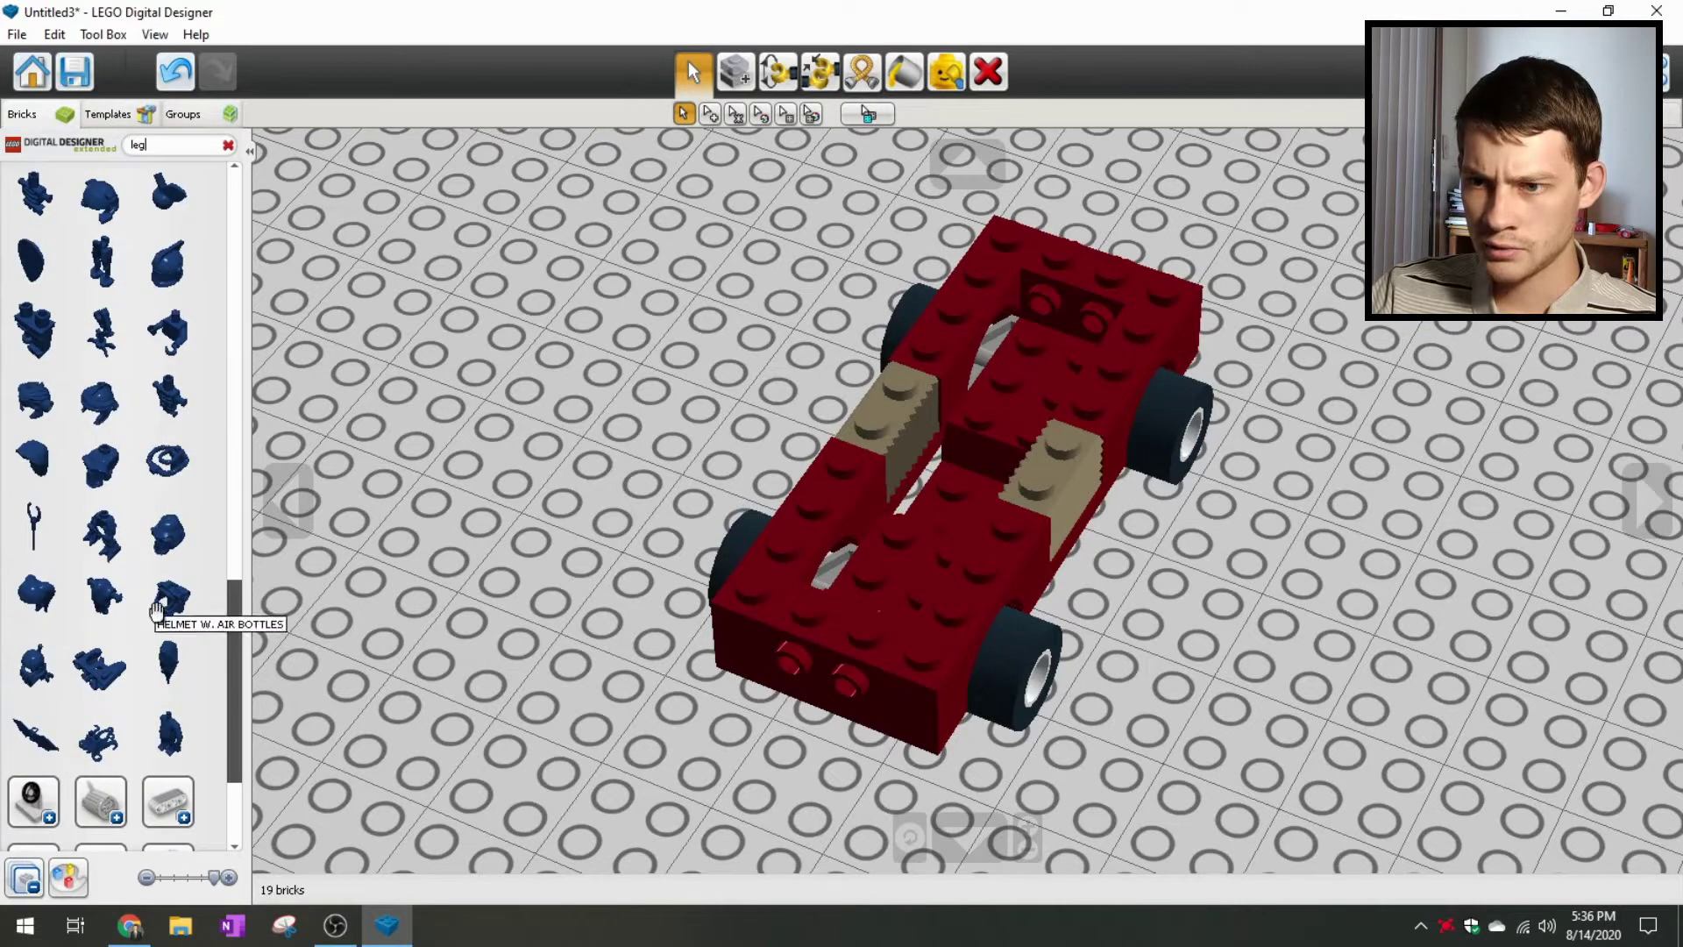
scroll(158, 614, up, 7)
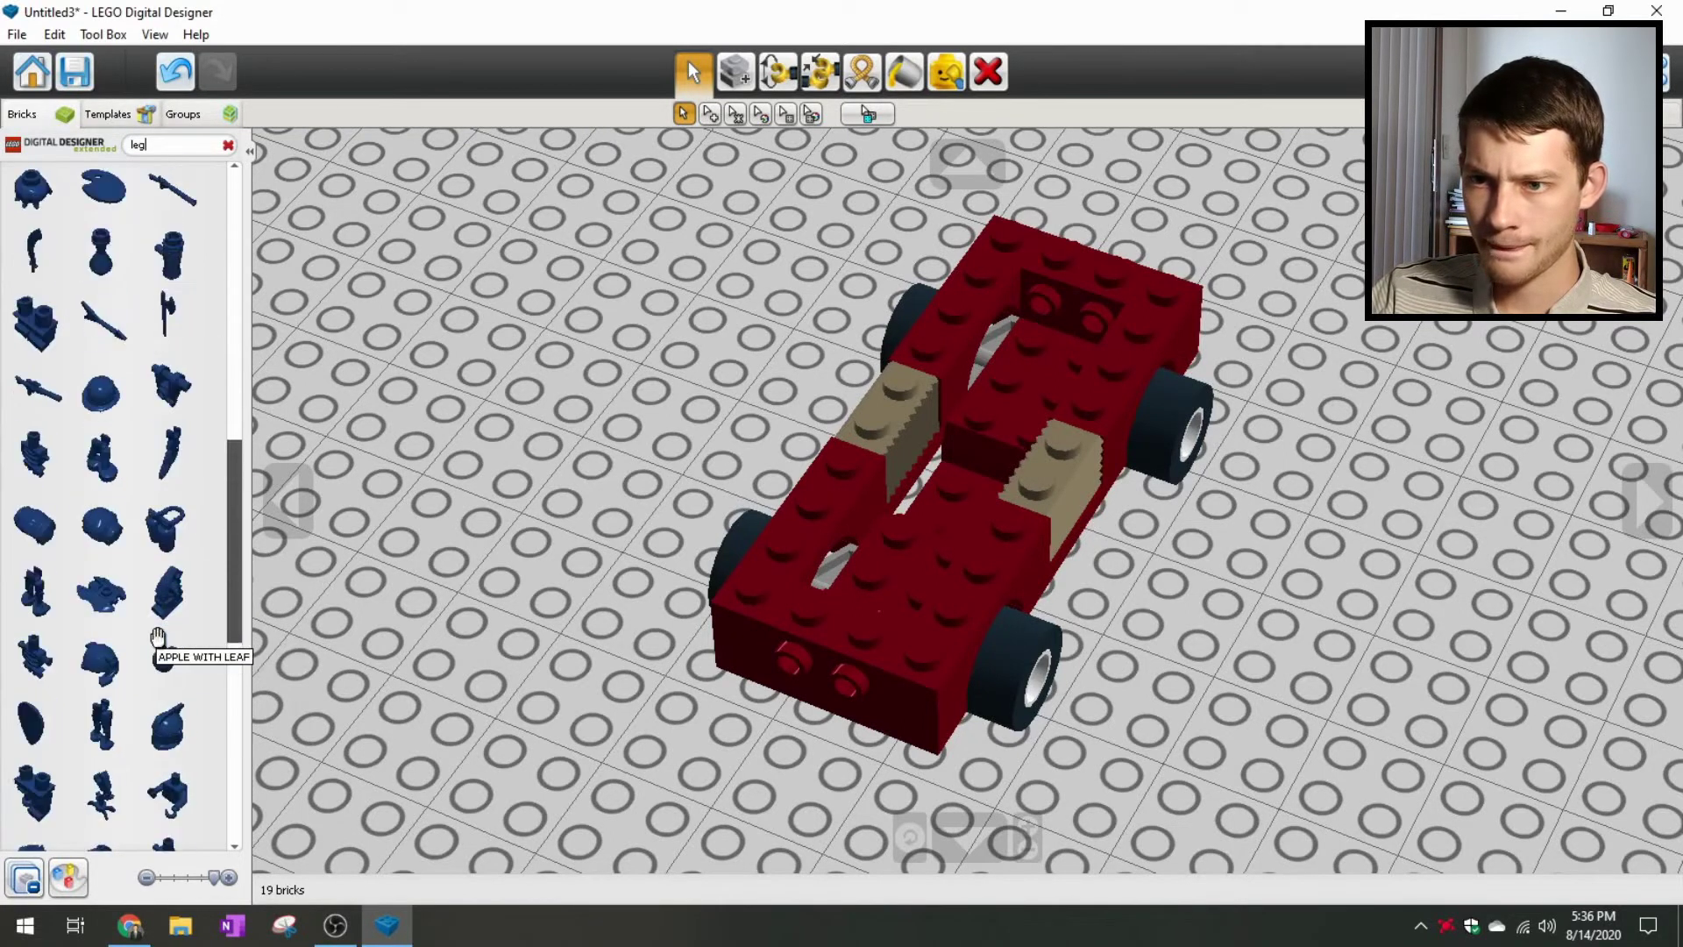
scroll(157, 635, up, 9)
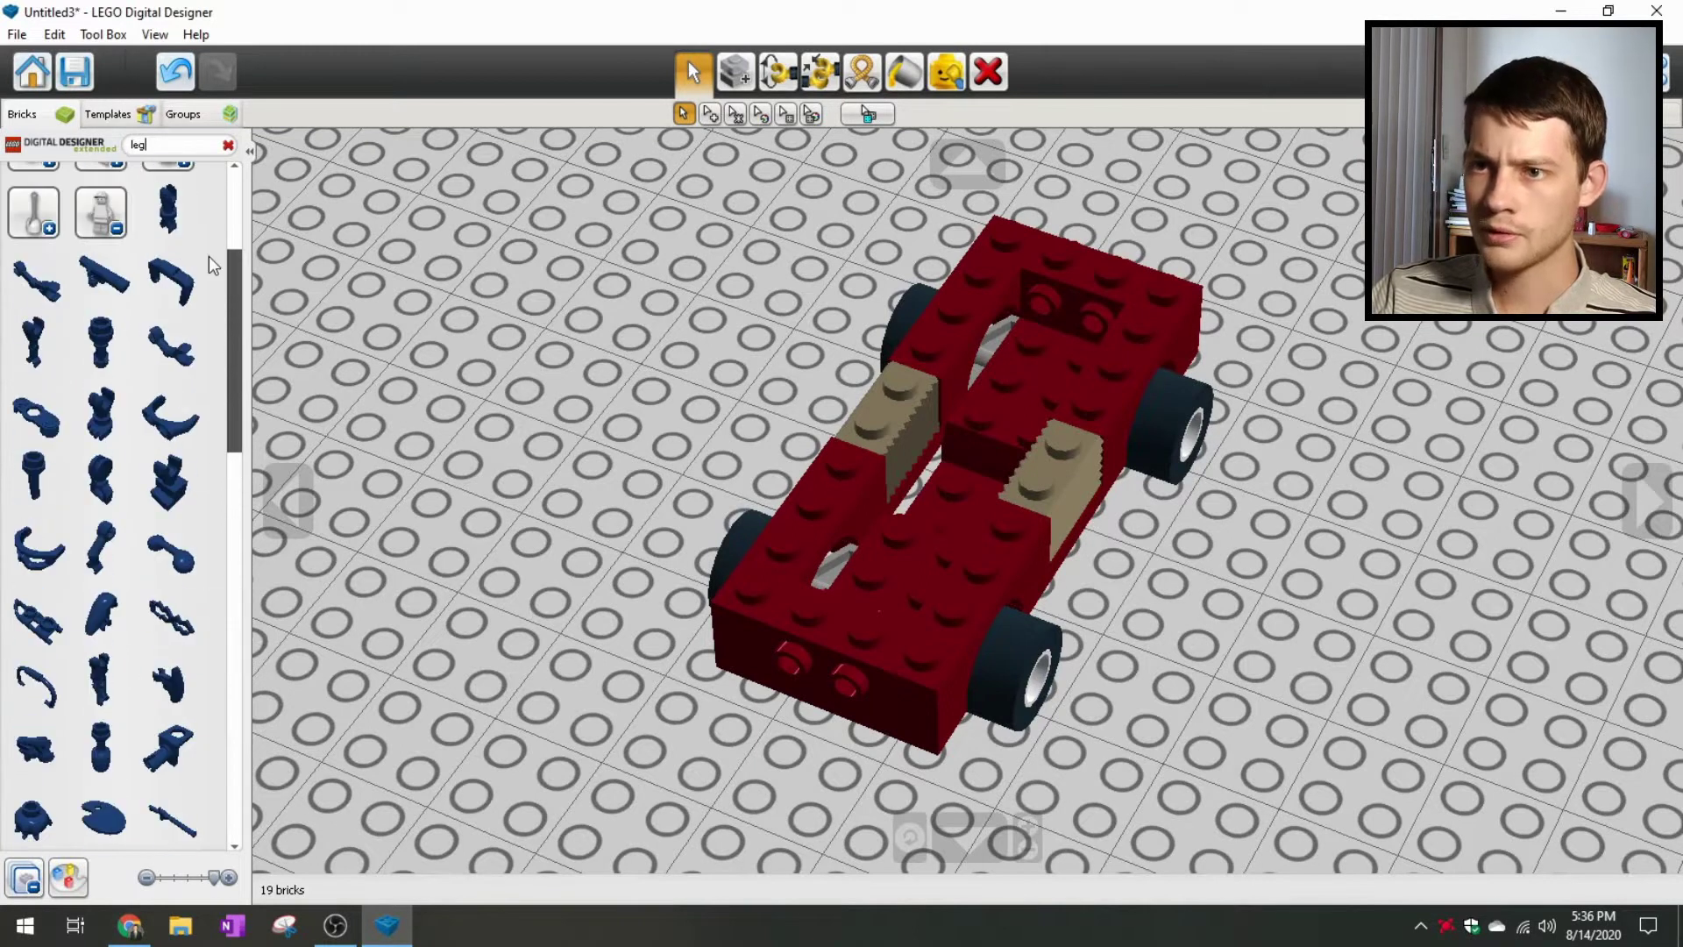
click(227, 145)
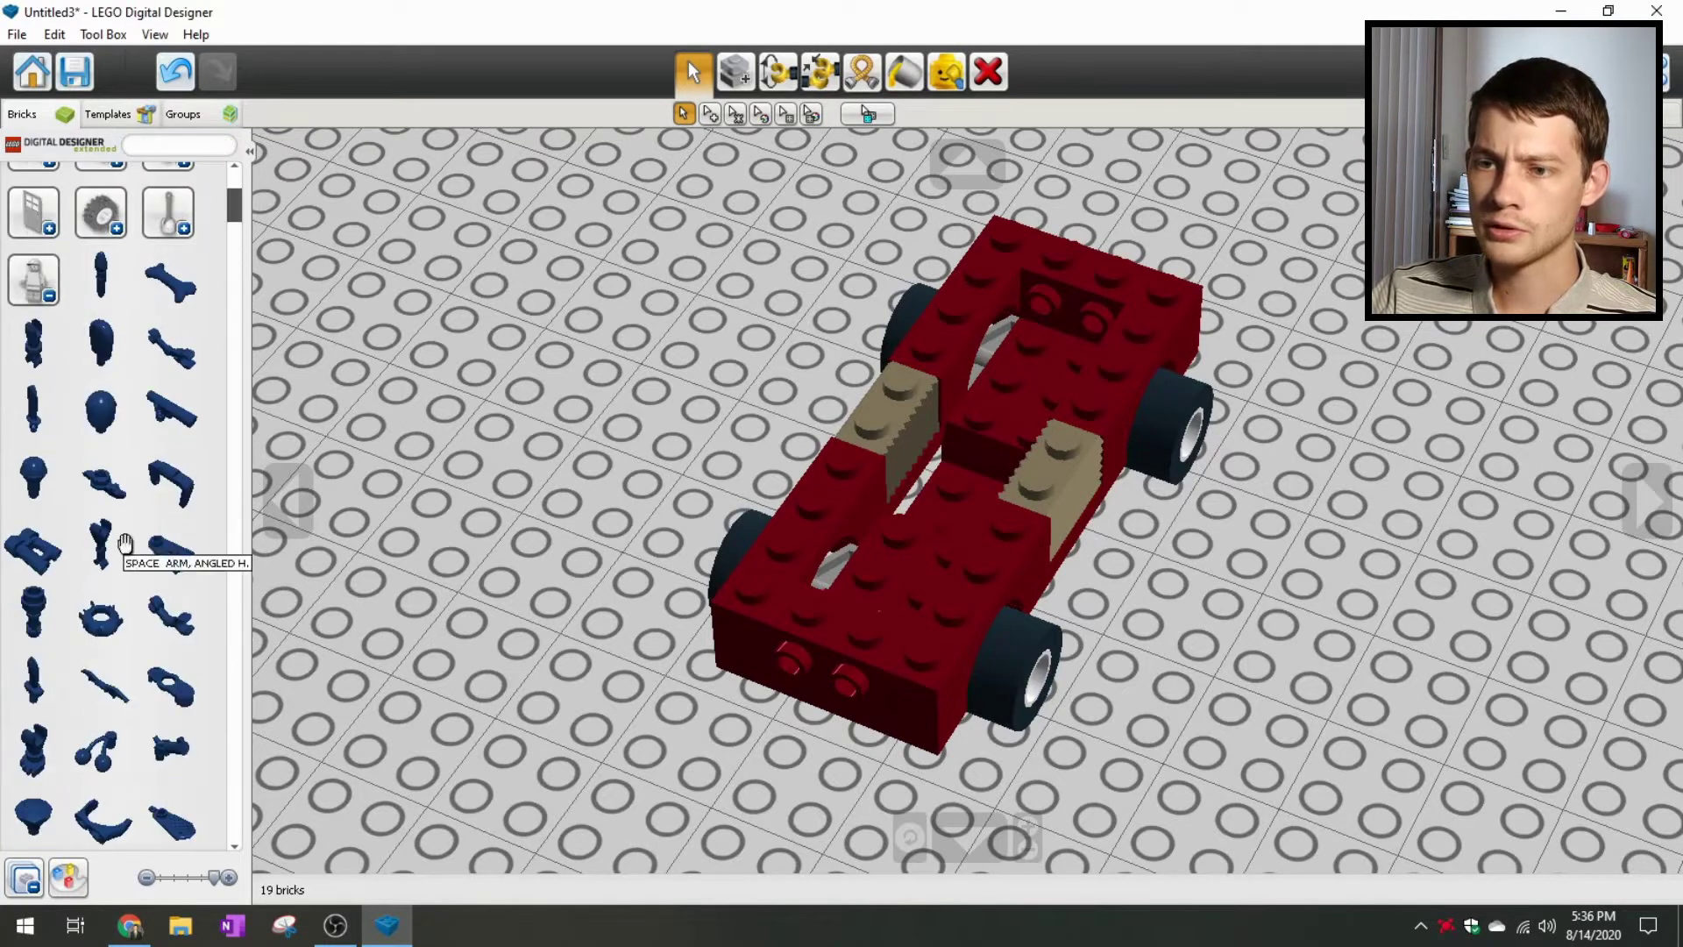
Step: Find the short dark blue minifigure legs among the minifigure parts and place them on the baseplate beside the car
scroll(123, 539, down, 10)
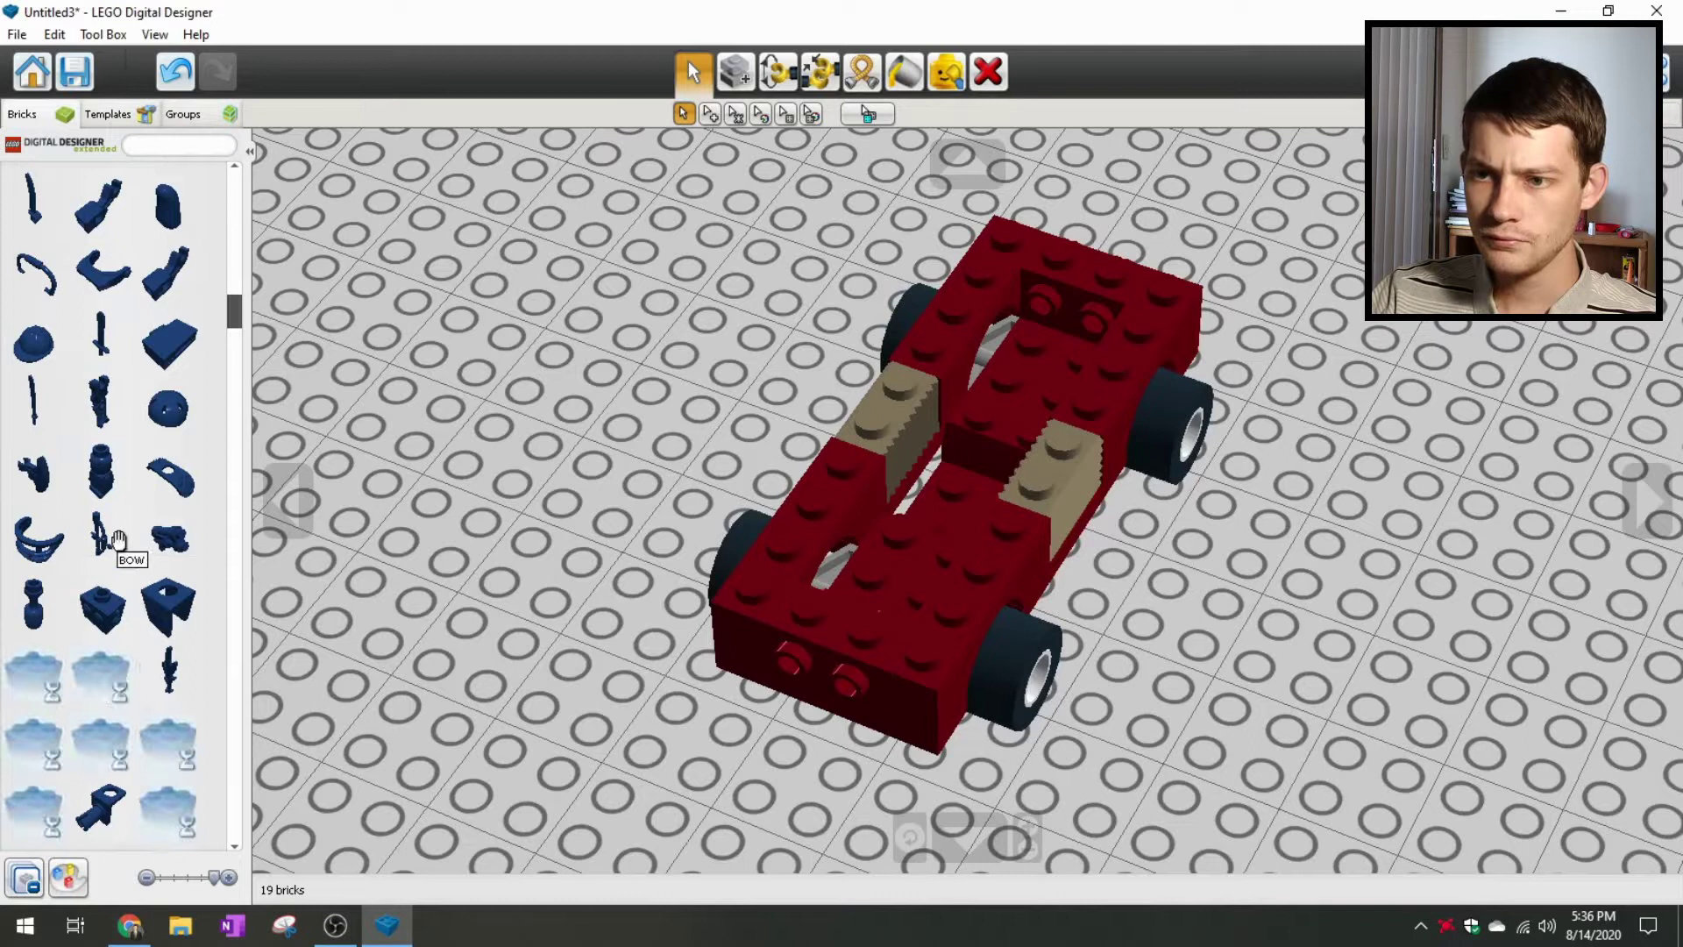
scroll(140, 544, down, 5)
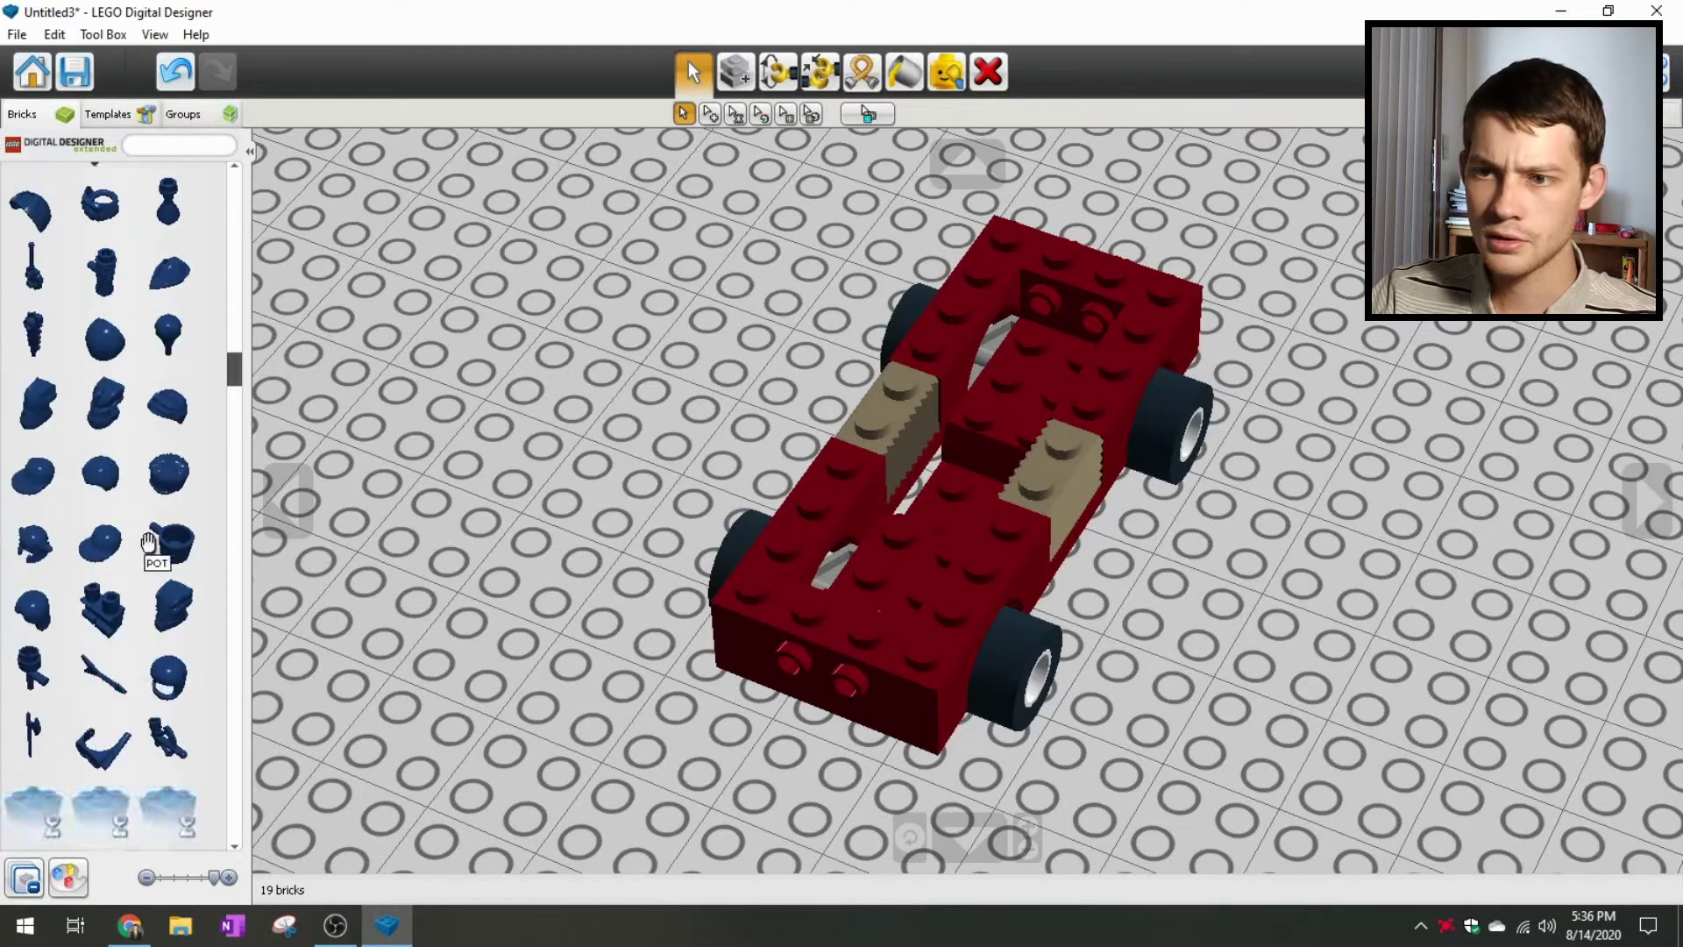
scroll(149, 542, down, 3)
click(107, 484)
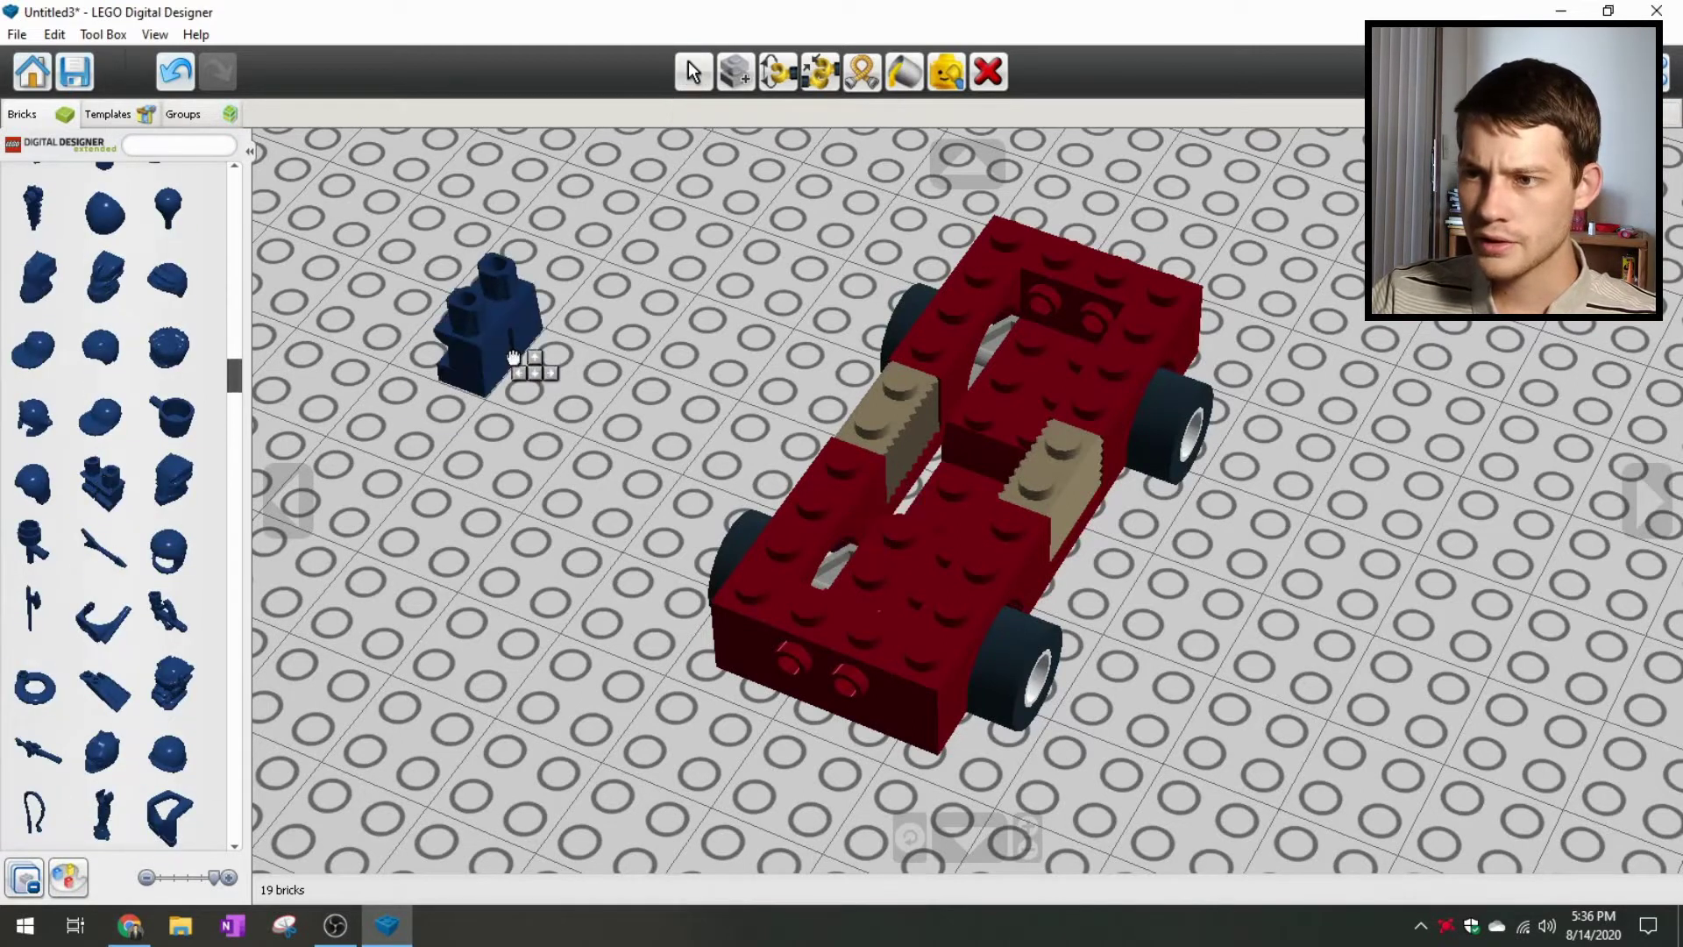
click(514, 358)
Step: Find the dark blue MINI LOWER PART and place it on the baseplate between the short legs and the car
scroll(105, 679, down, 5)
scroll(109, 669, down, 6)
scroll(115, 653, down, 5)
scroll(122, 692, down, 5)
scroll(119, 714, down, 3)
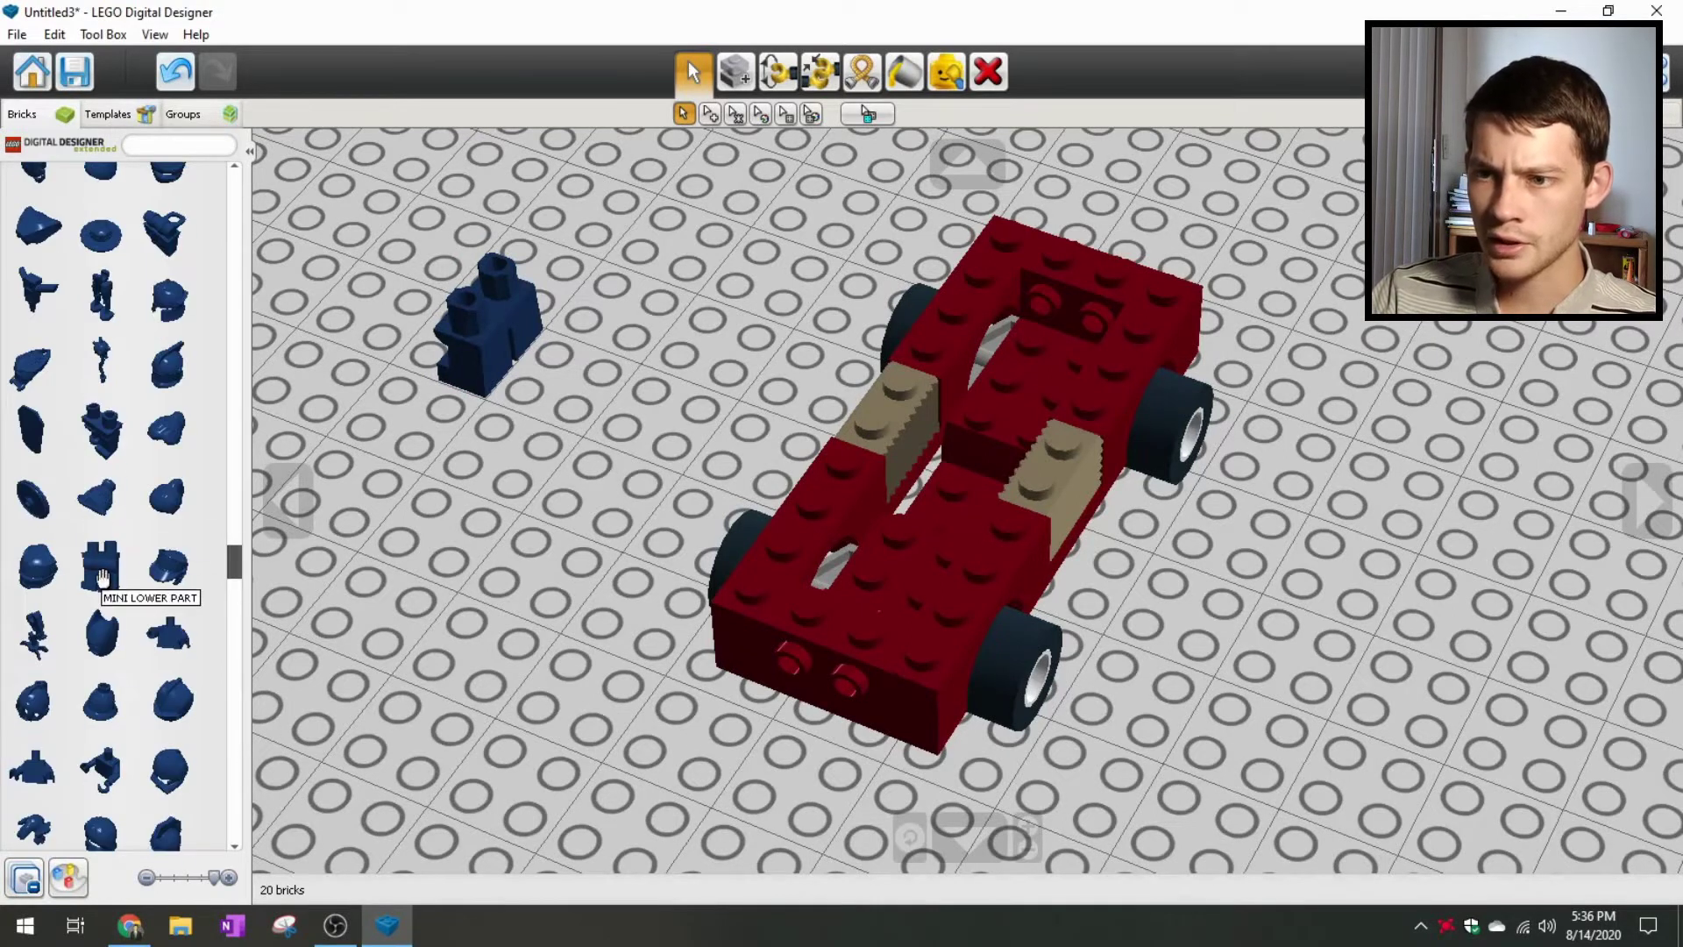
click(102, 570)
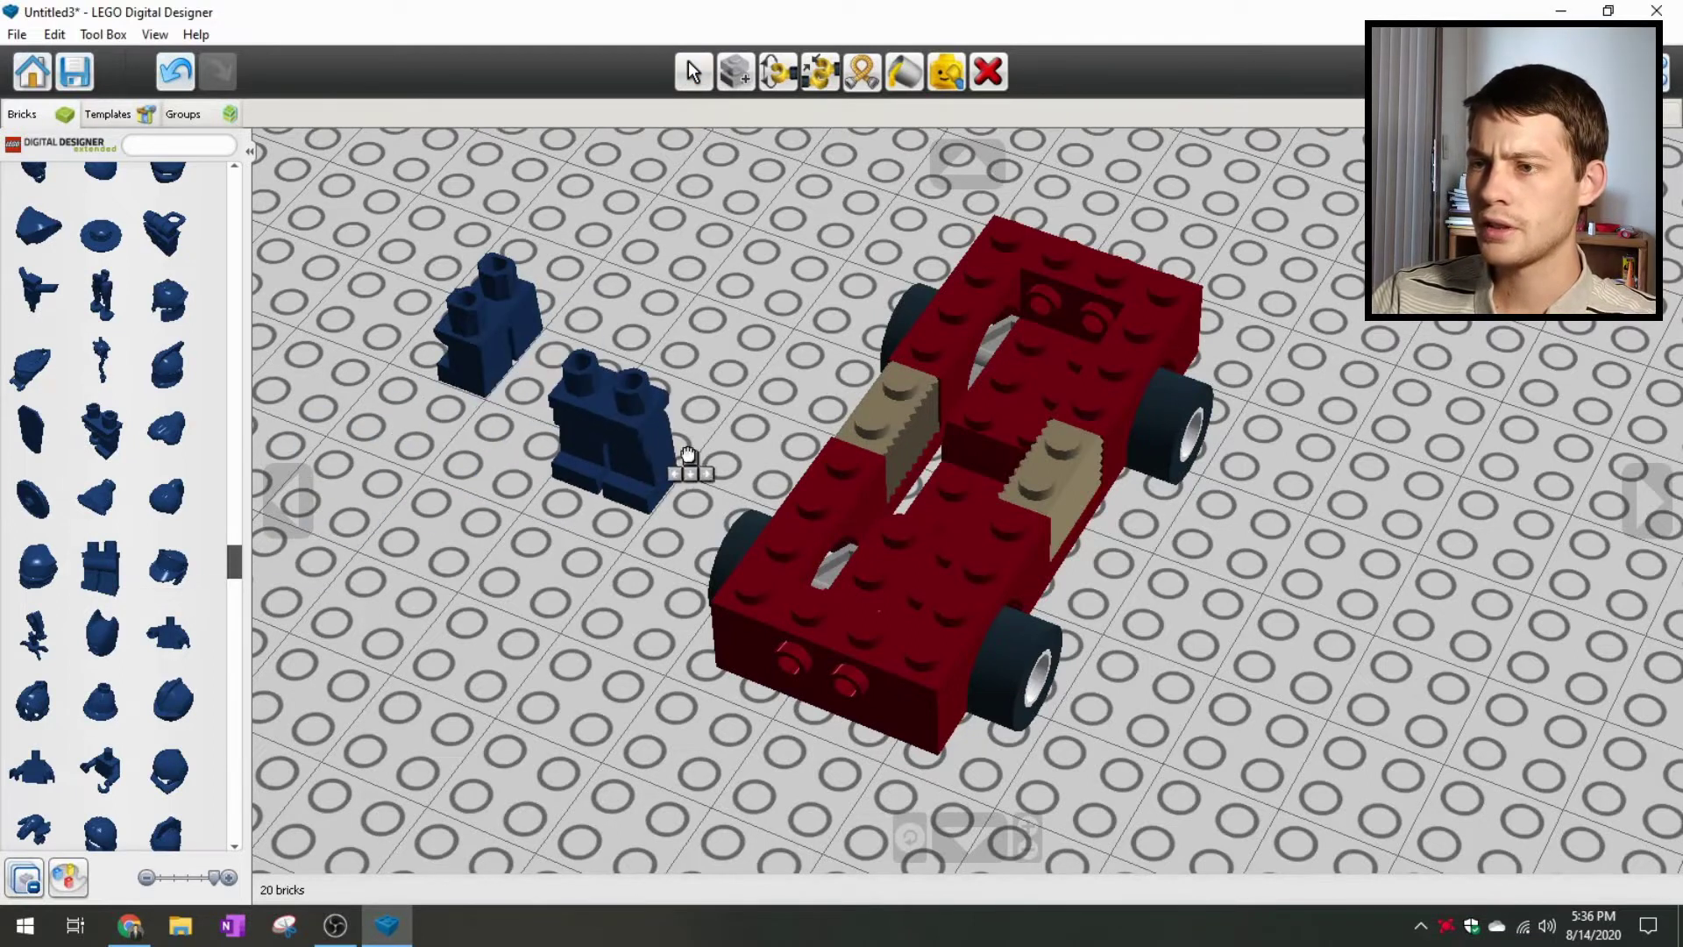
click(723, 410)
Step: Delete the short minifigure legs and return to the selection tool
click(985, 74)
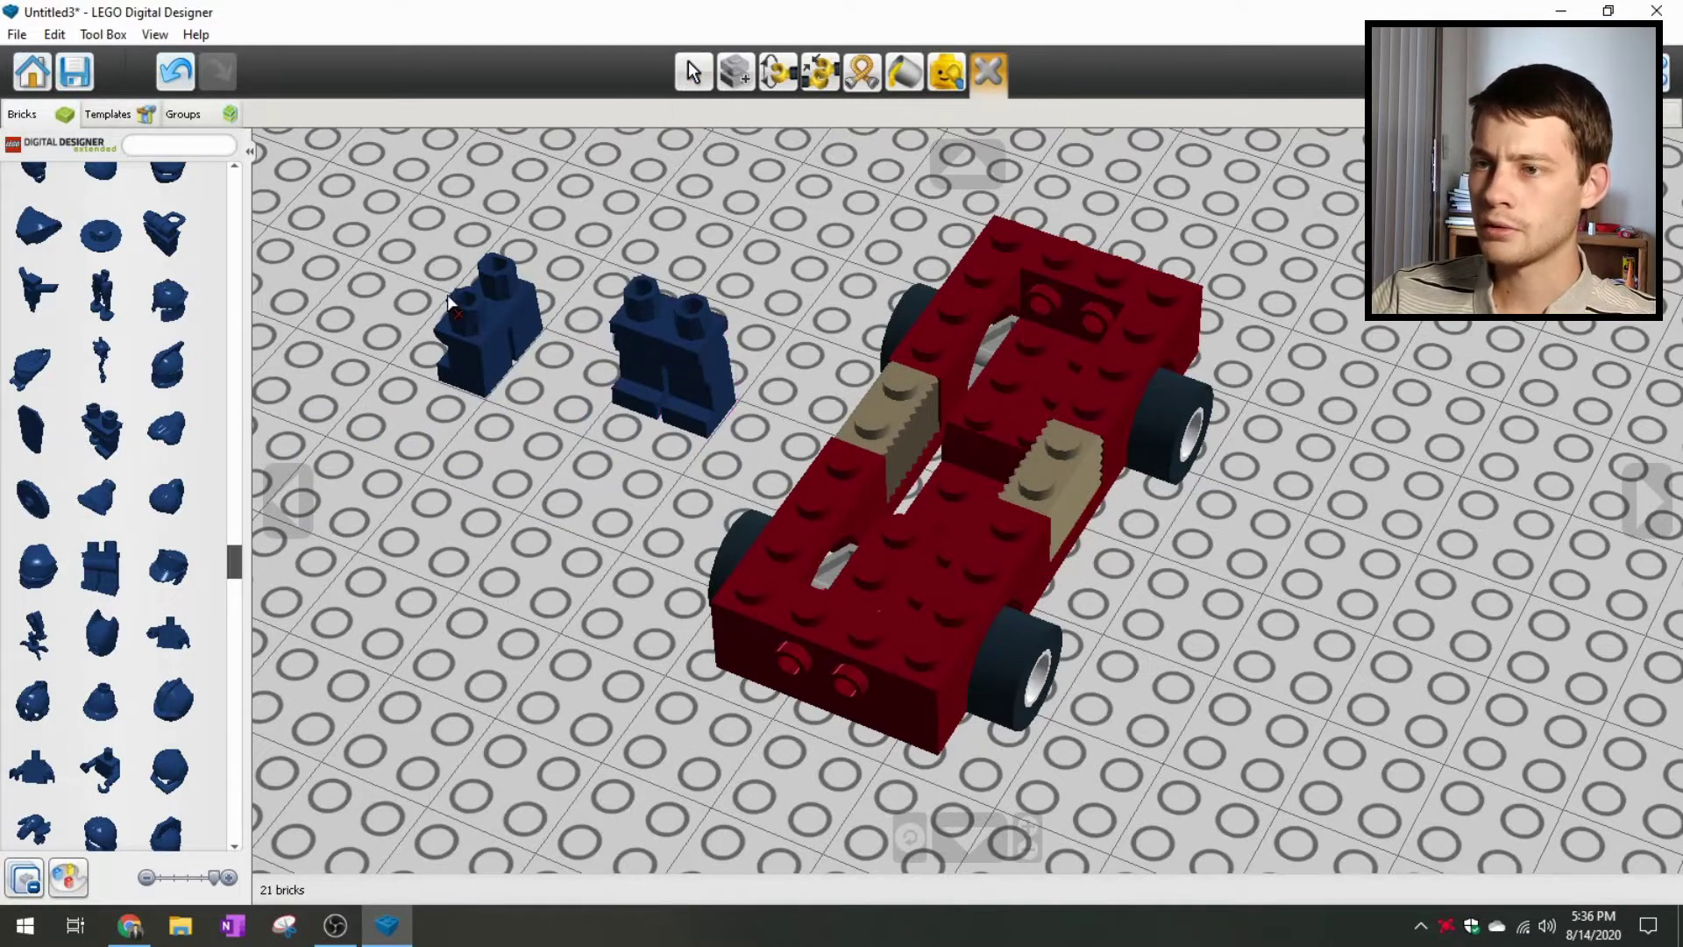
click(491, 309)
click(690, 74)
Step: Set the library brick colour to solid white and search for torso
right_drag(457, 636, 534, 582)
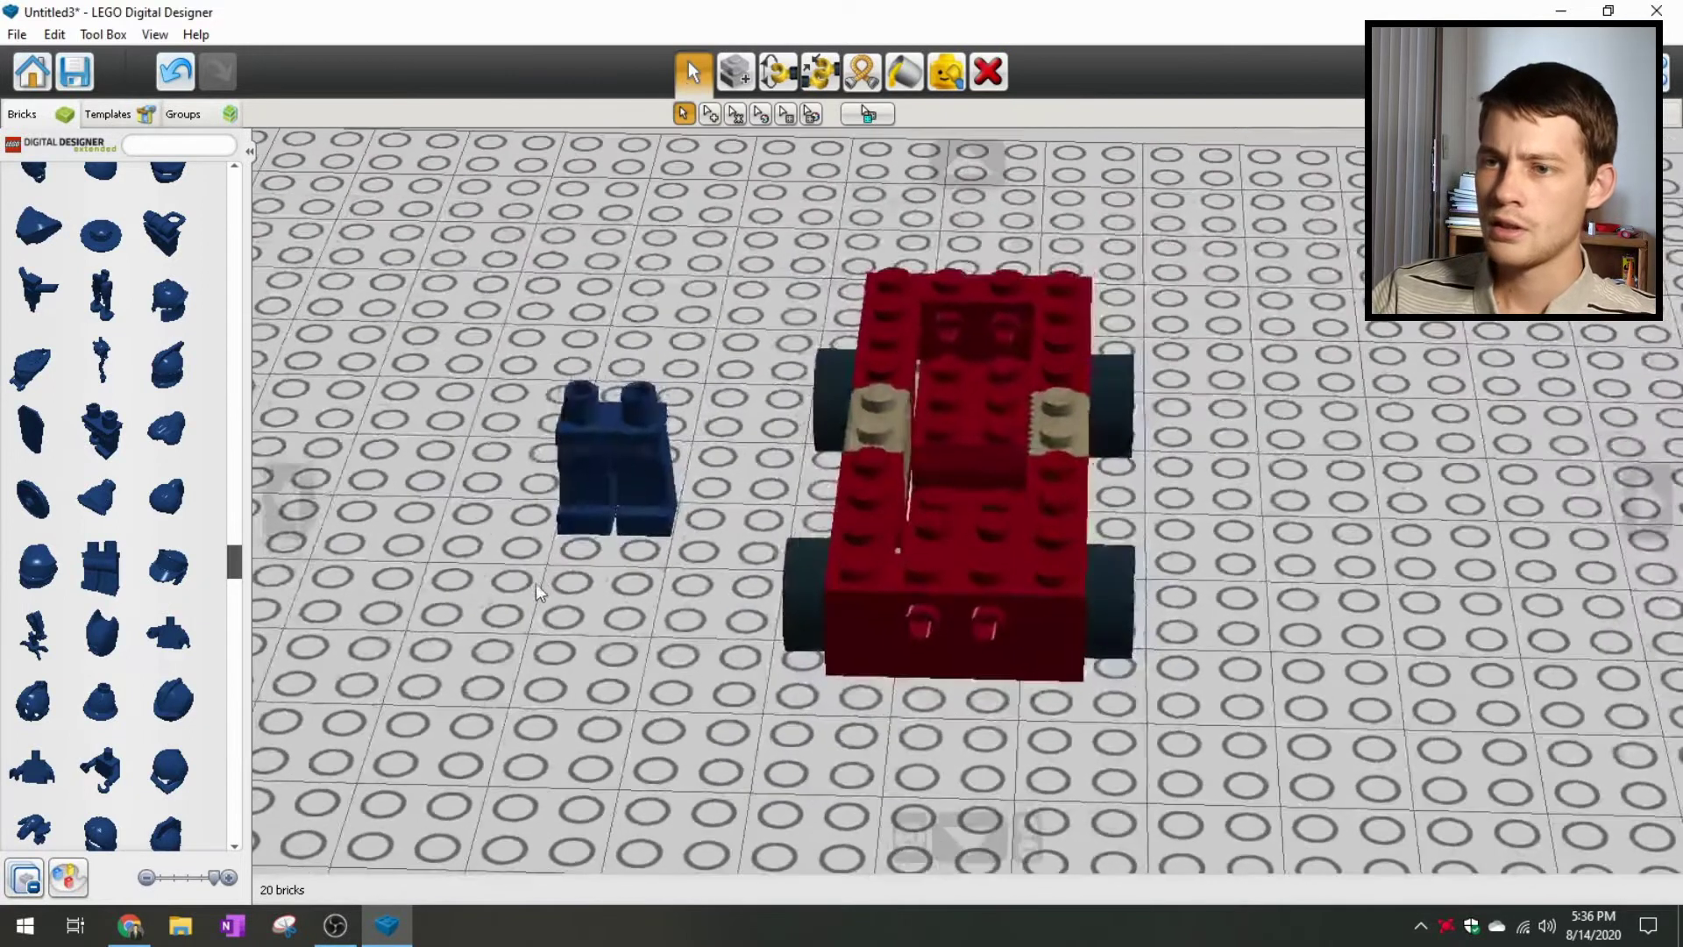
click(70, 876)
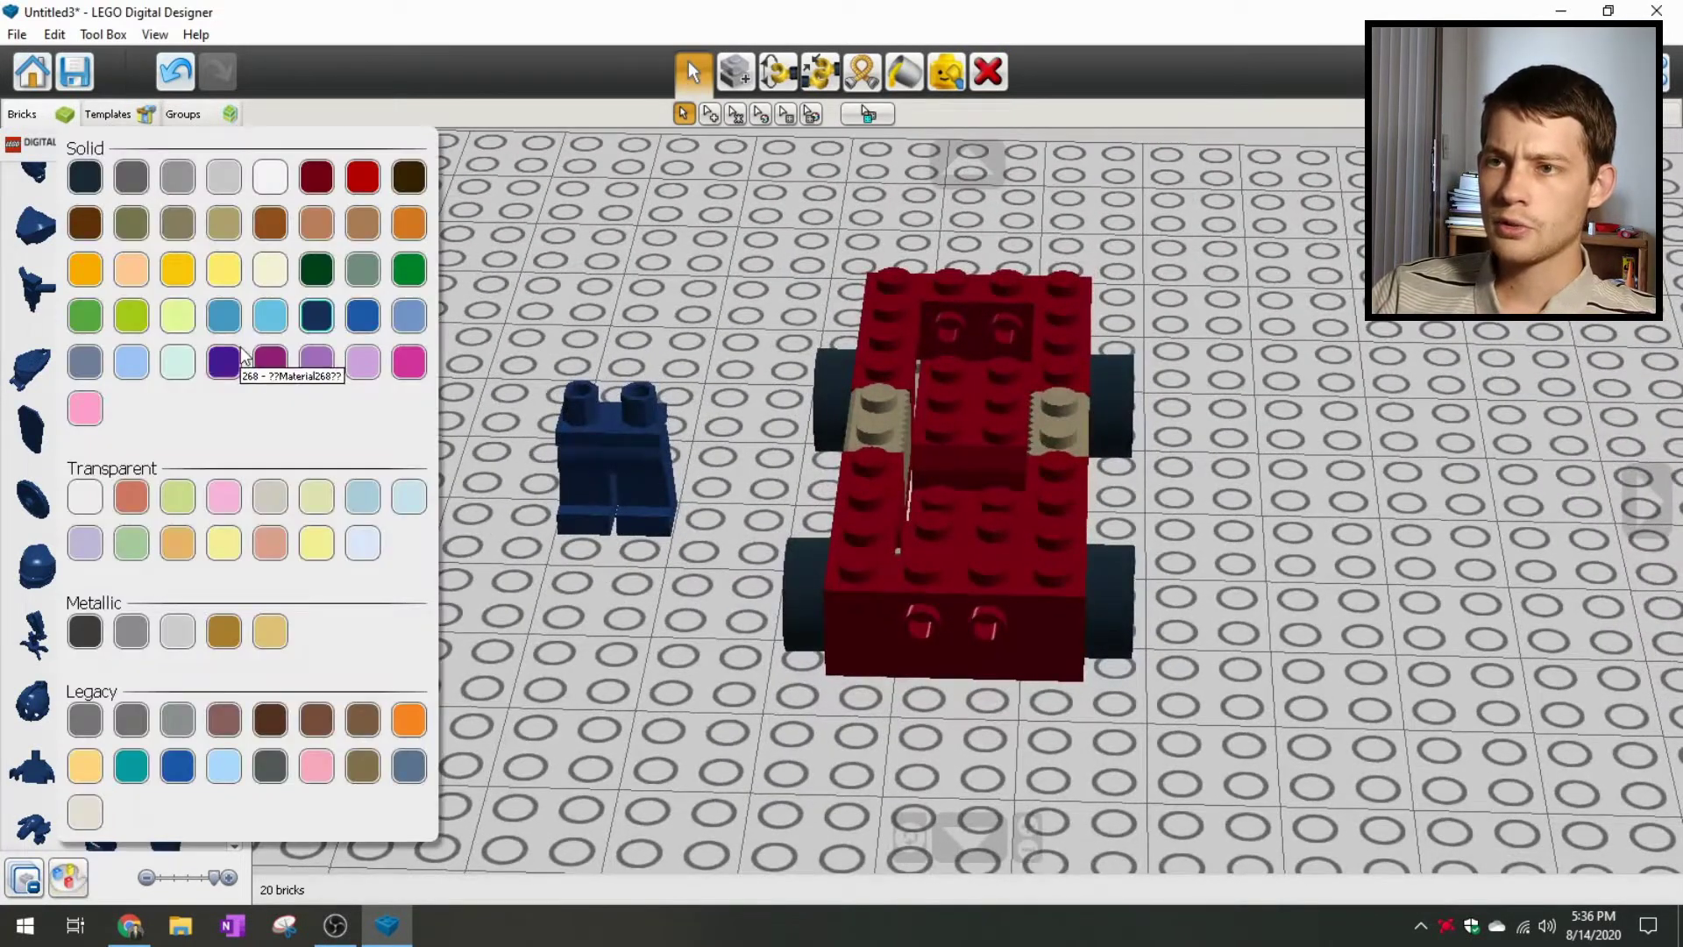
click(271, 174)
scroll(127, 351, up, 3)
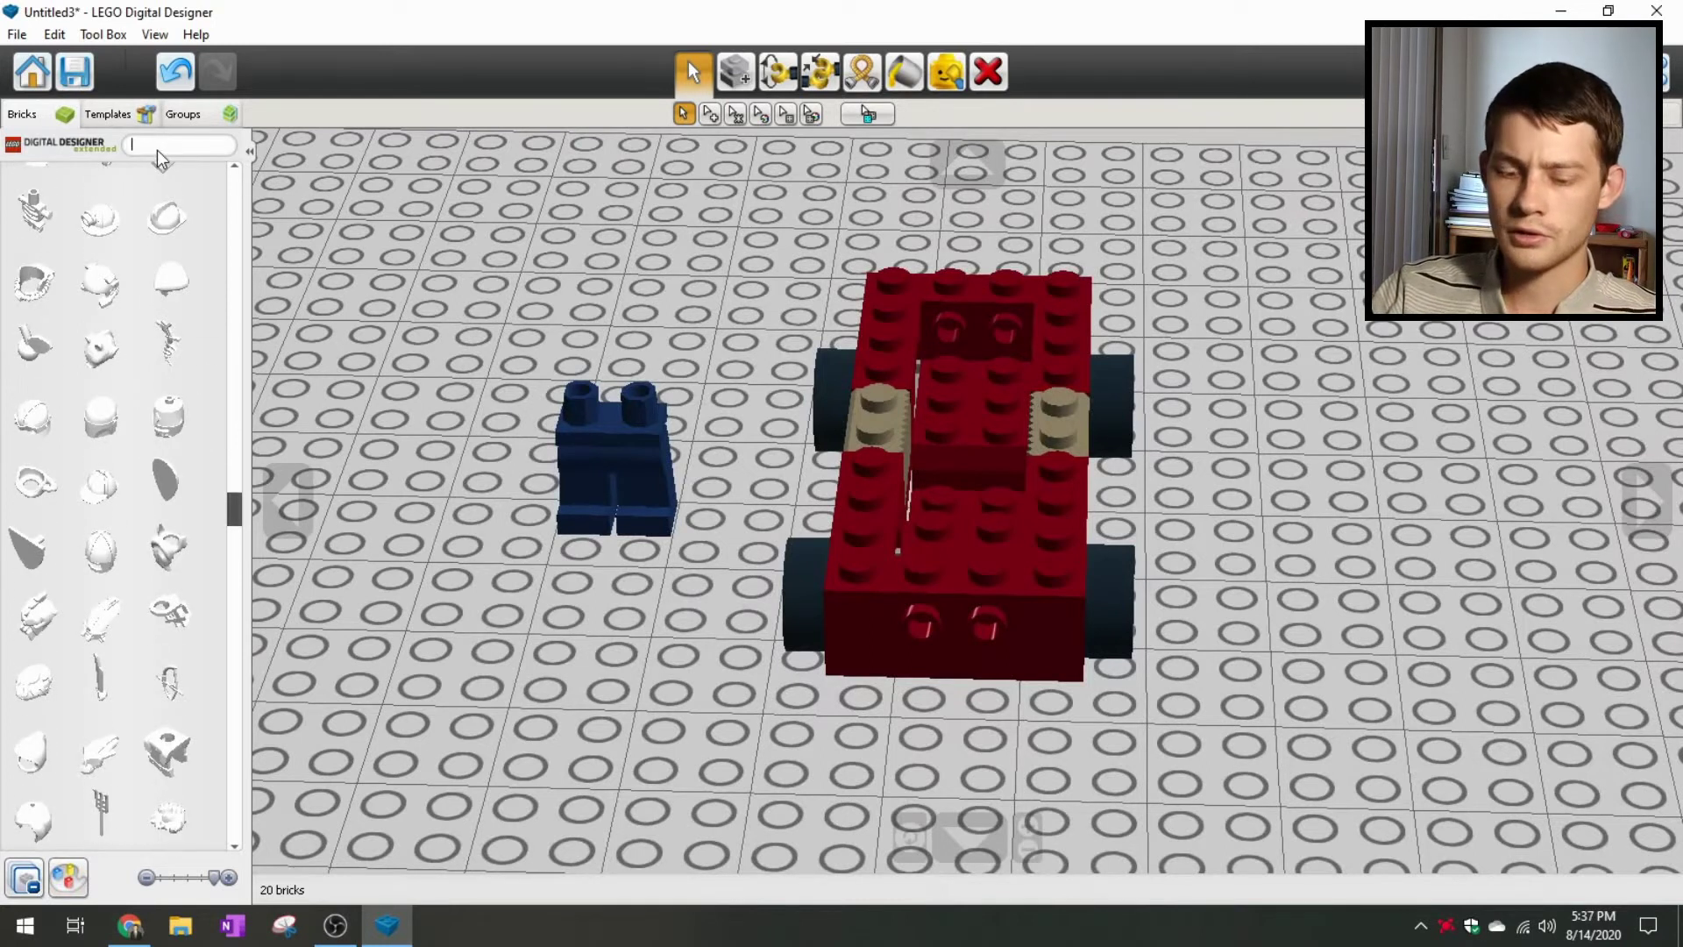
text(torso)
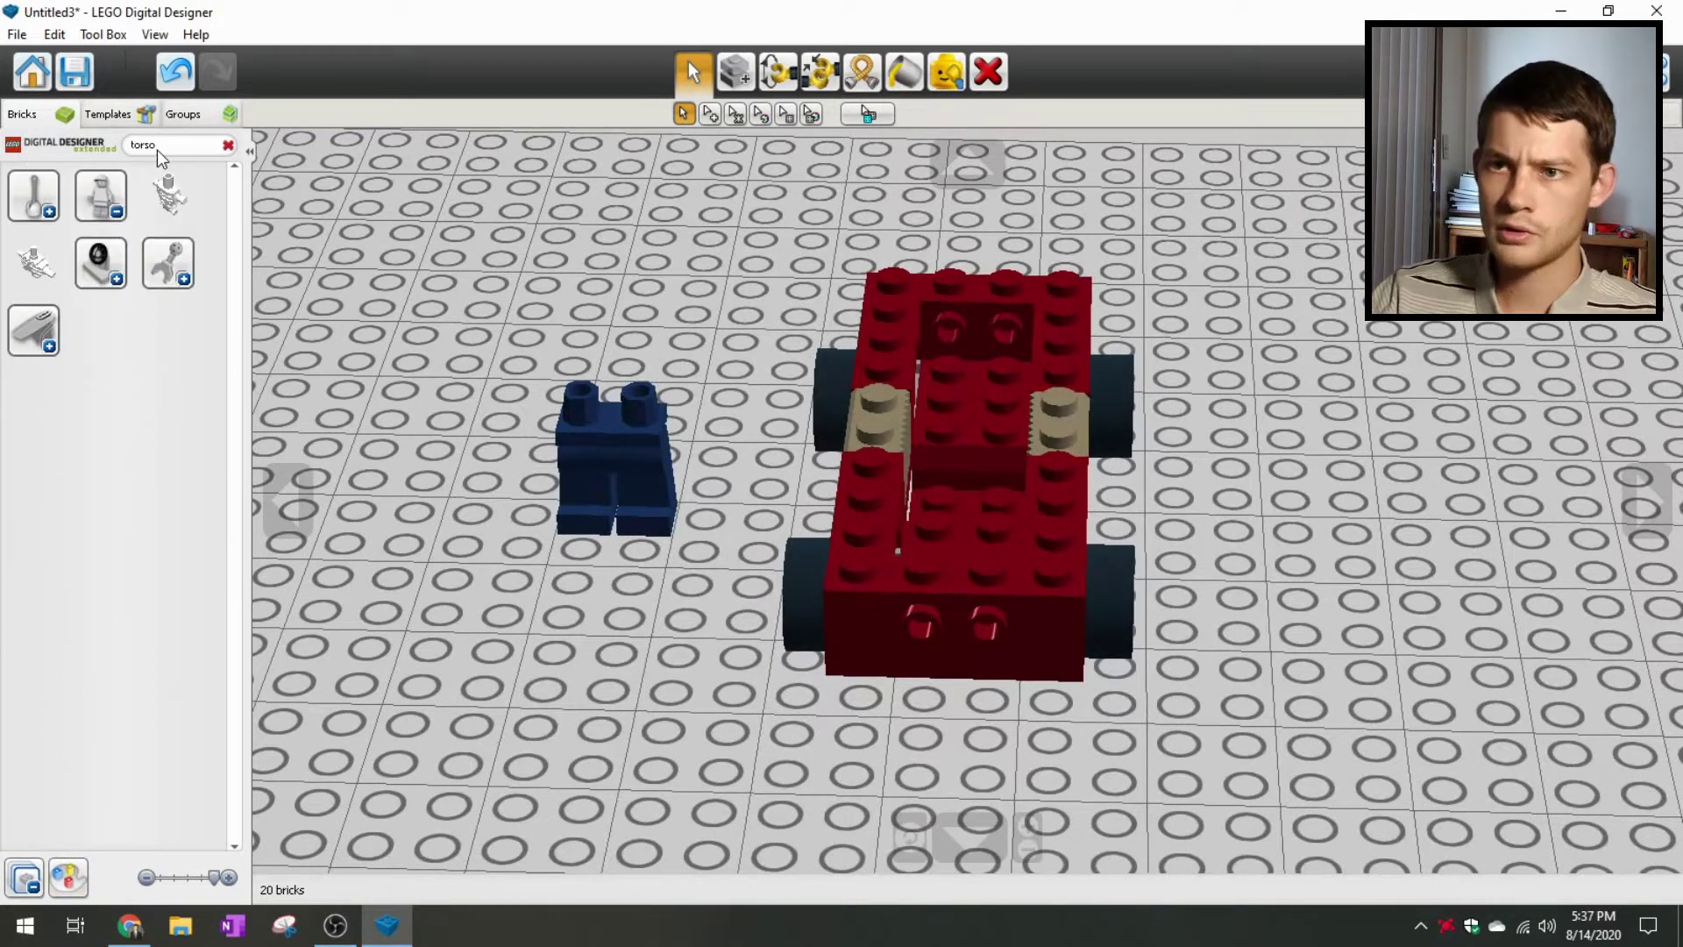
Step: Search the library for upper and attach a white minifigure torso with arms to the dark blue legs
key(BackSpace)
key(BackSpace)
key(BackSpace)
key(BackSpace)
key(BackSpace)
text(u)
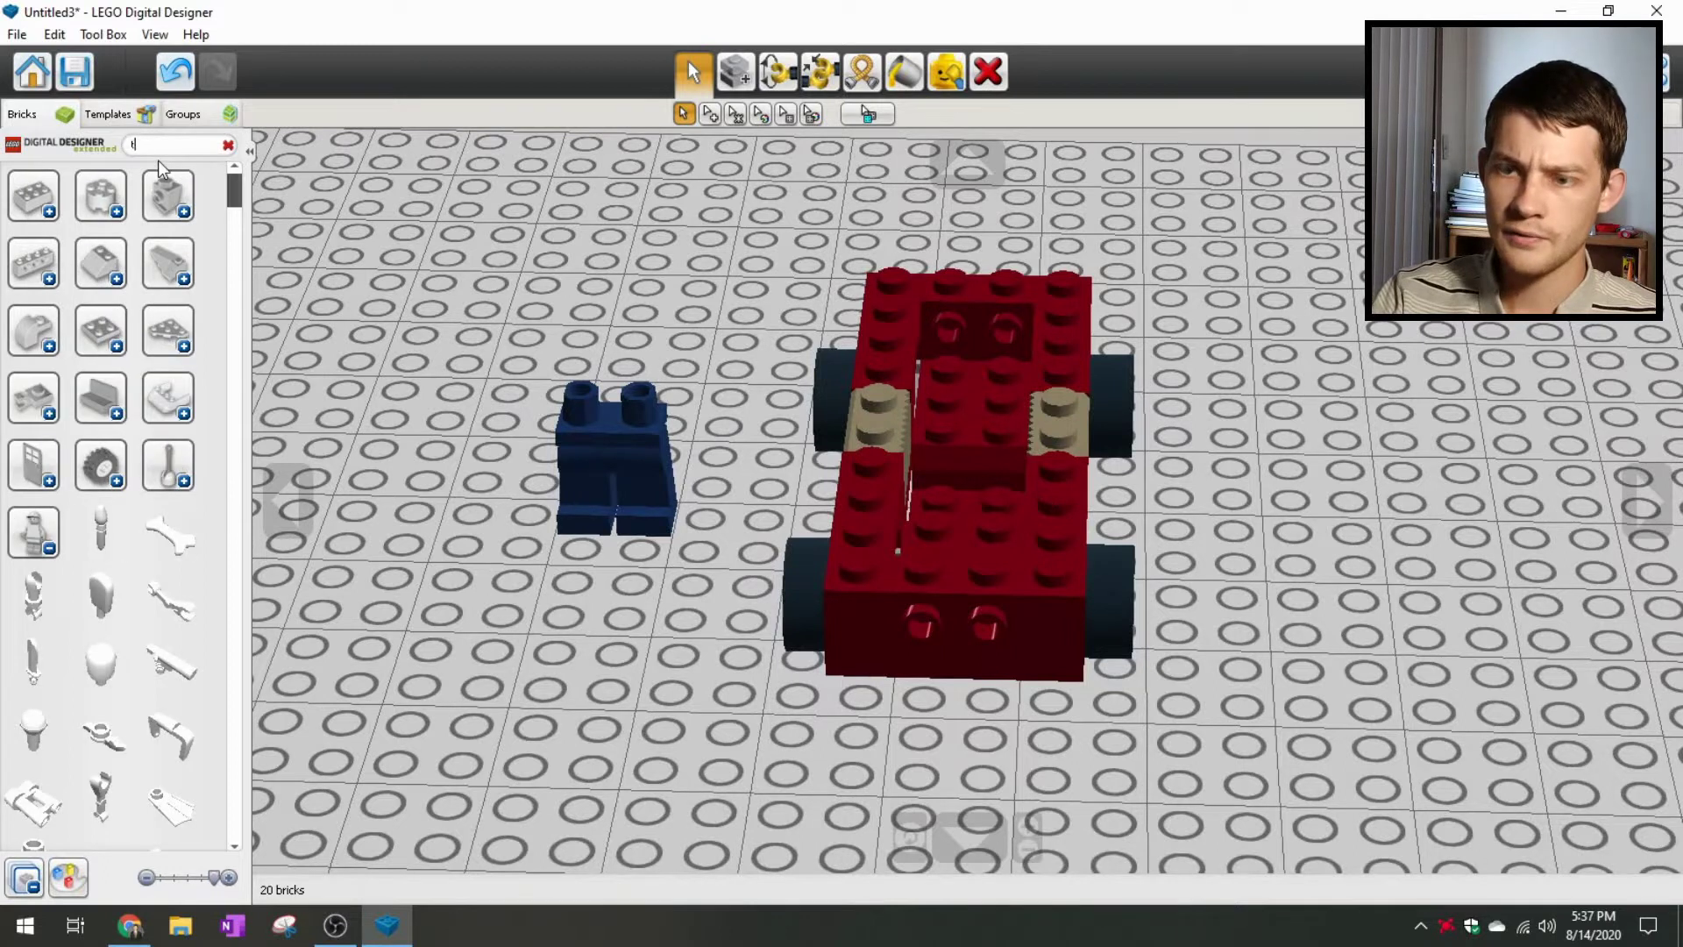
text(plper)
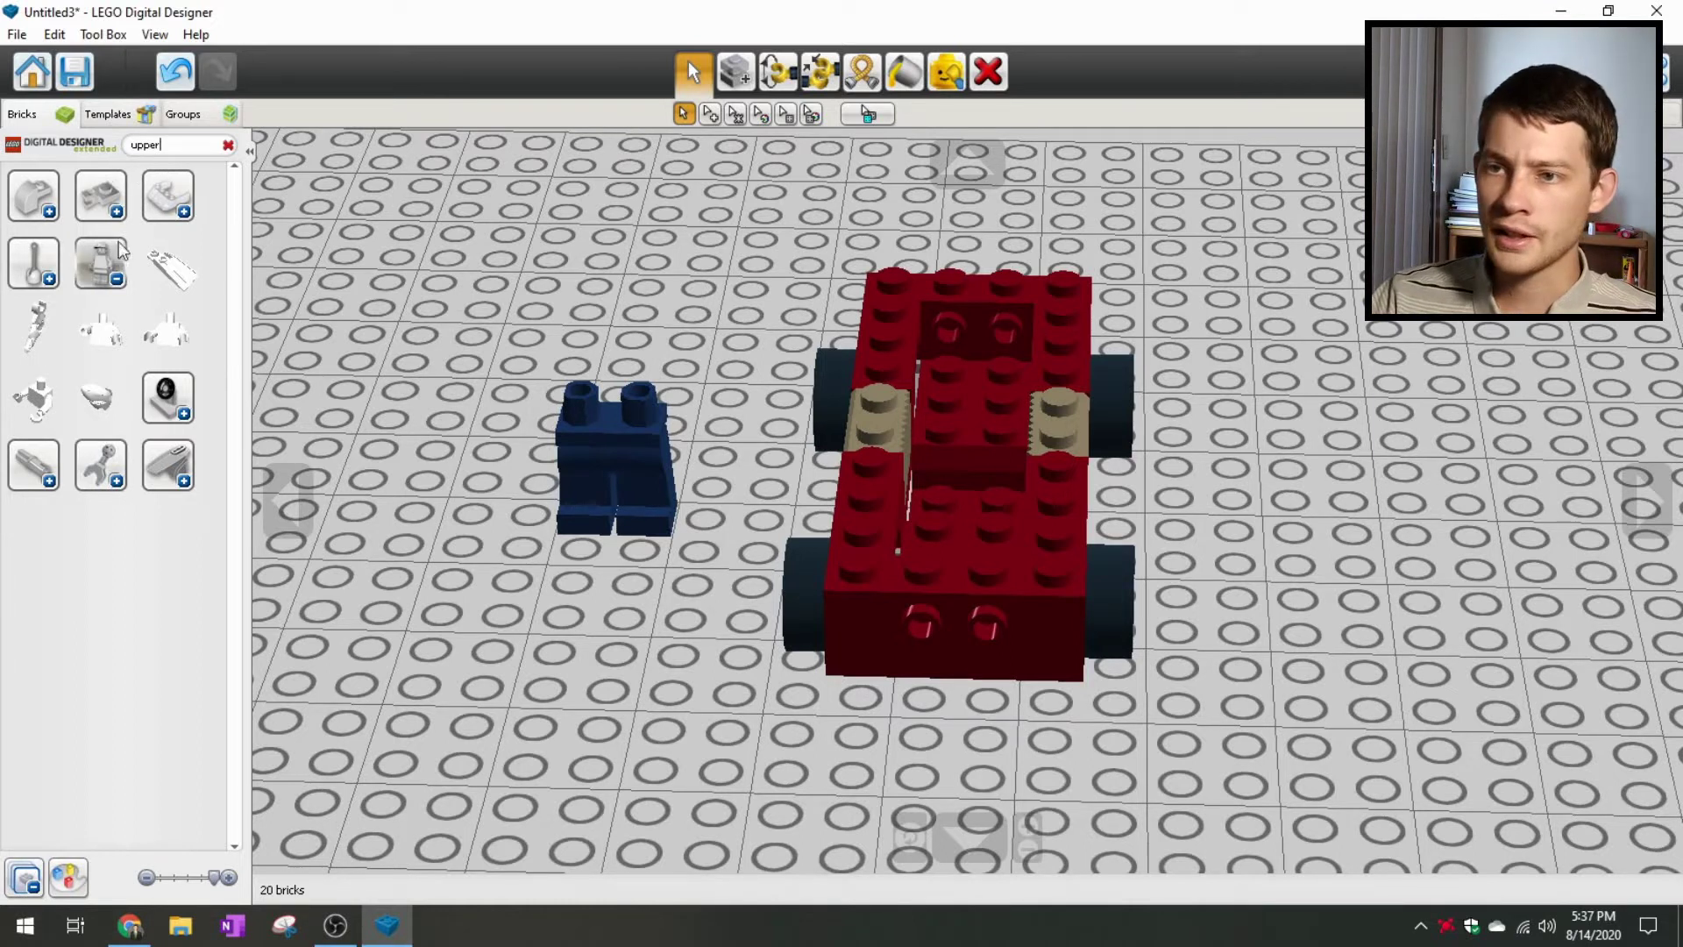
click(167, 340)
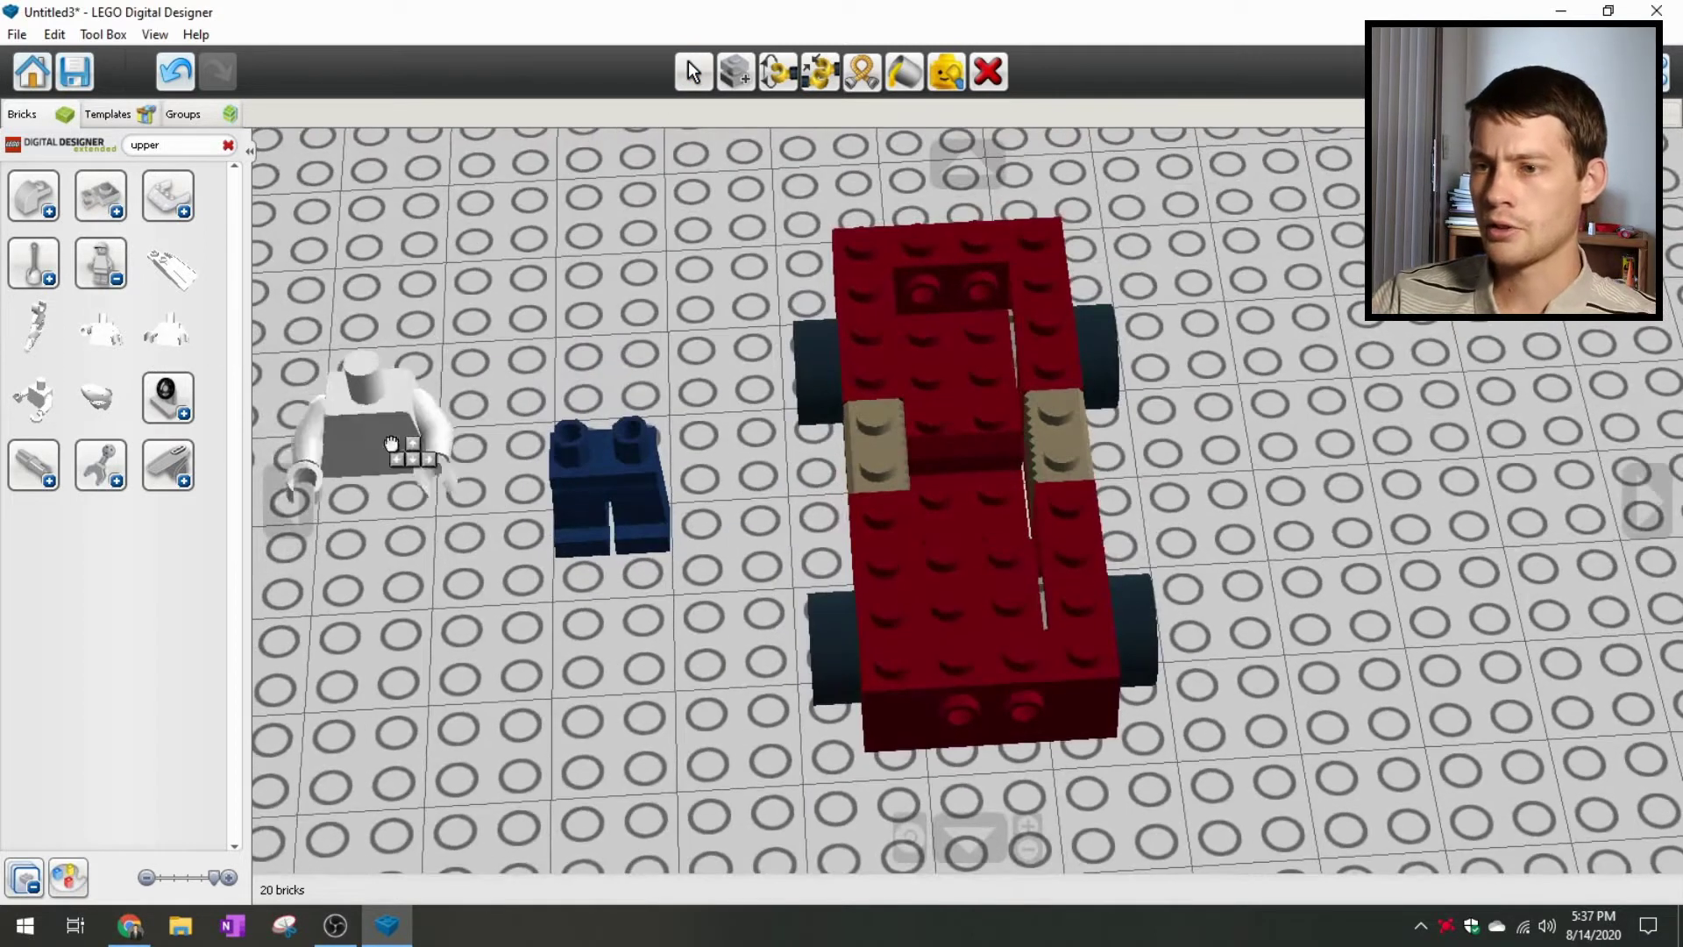
click(605, 456)
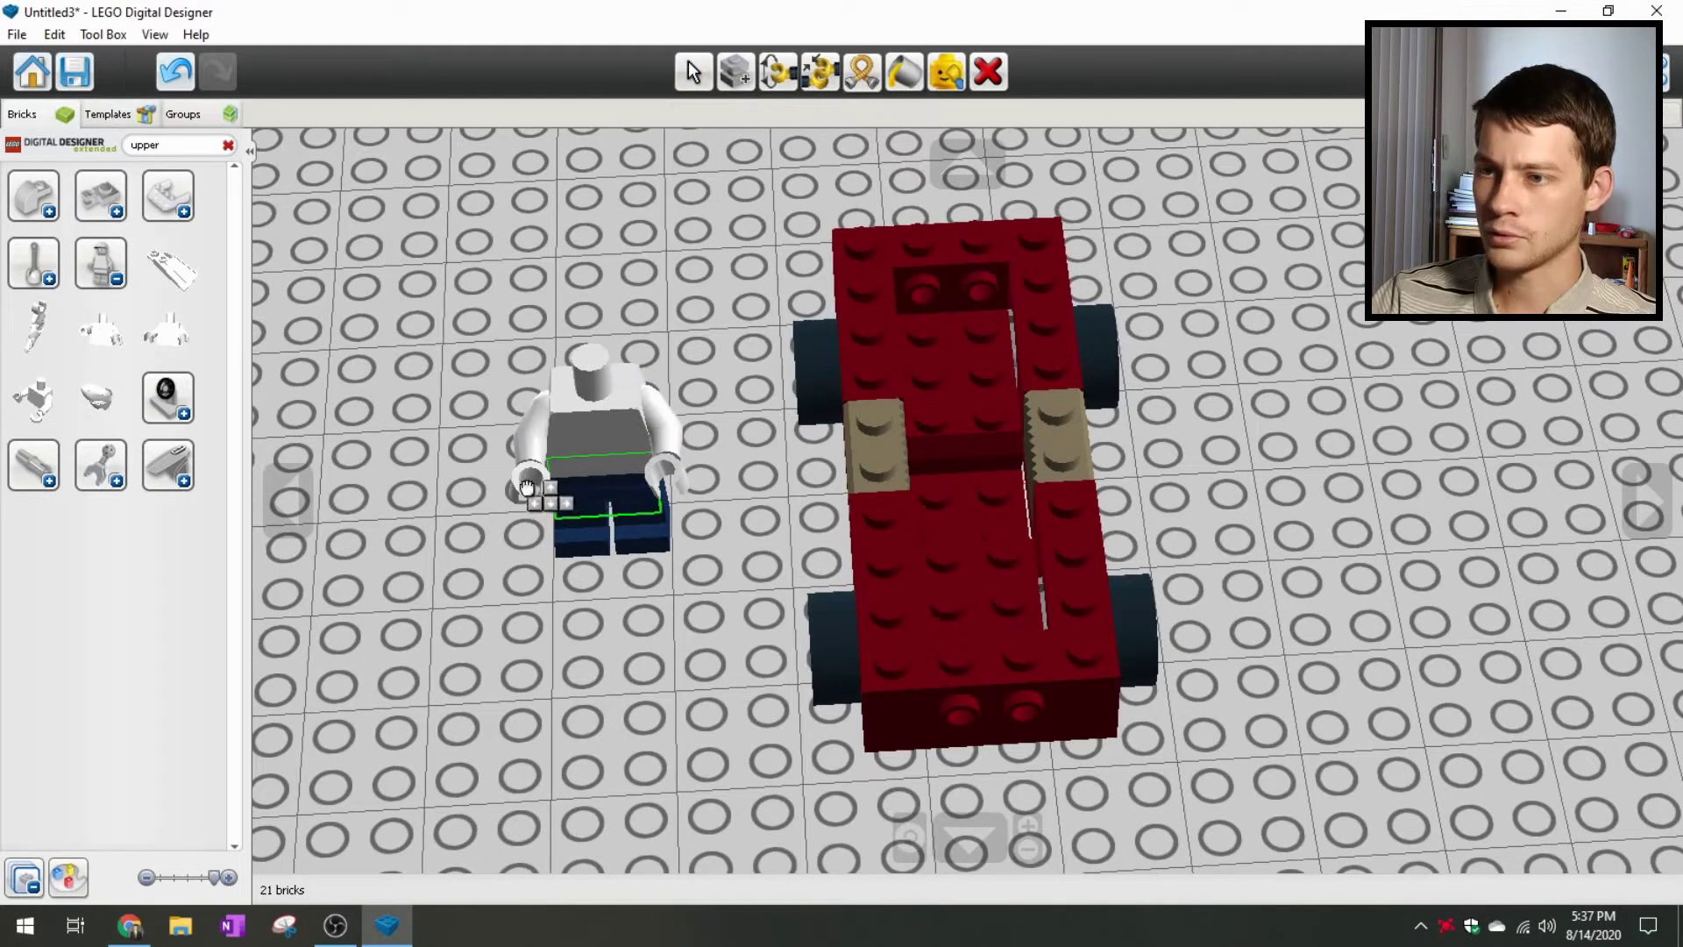
scroll(520, 466, up, 5)
scroll(526, 466, down, 6)
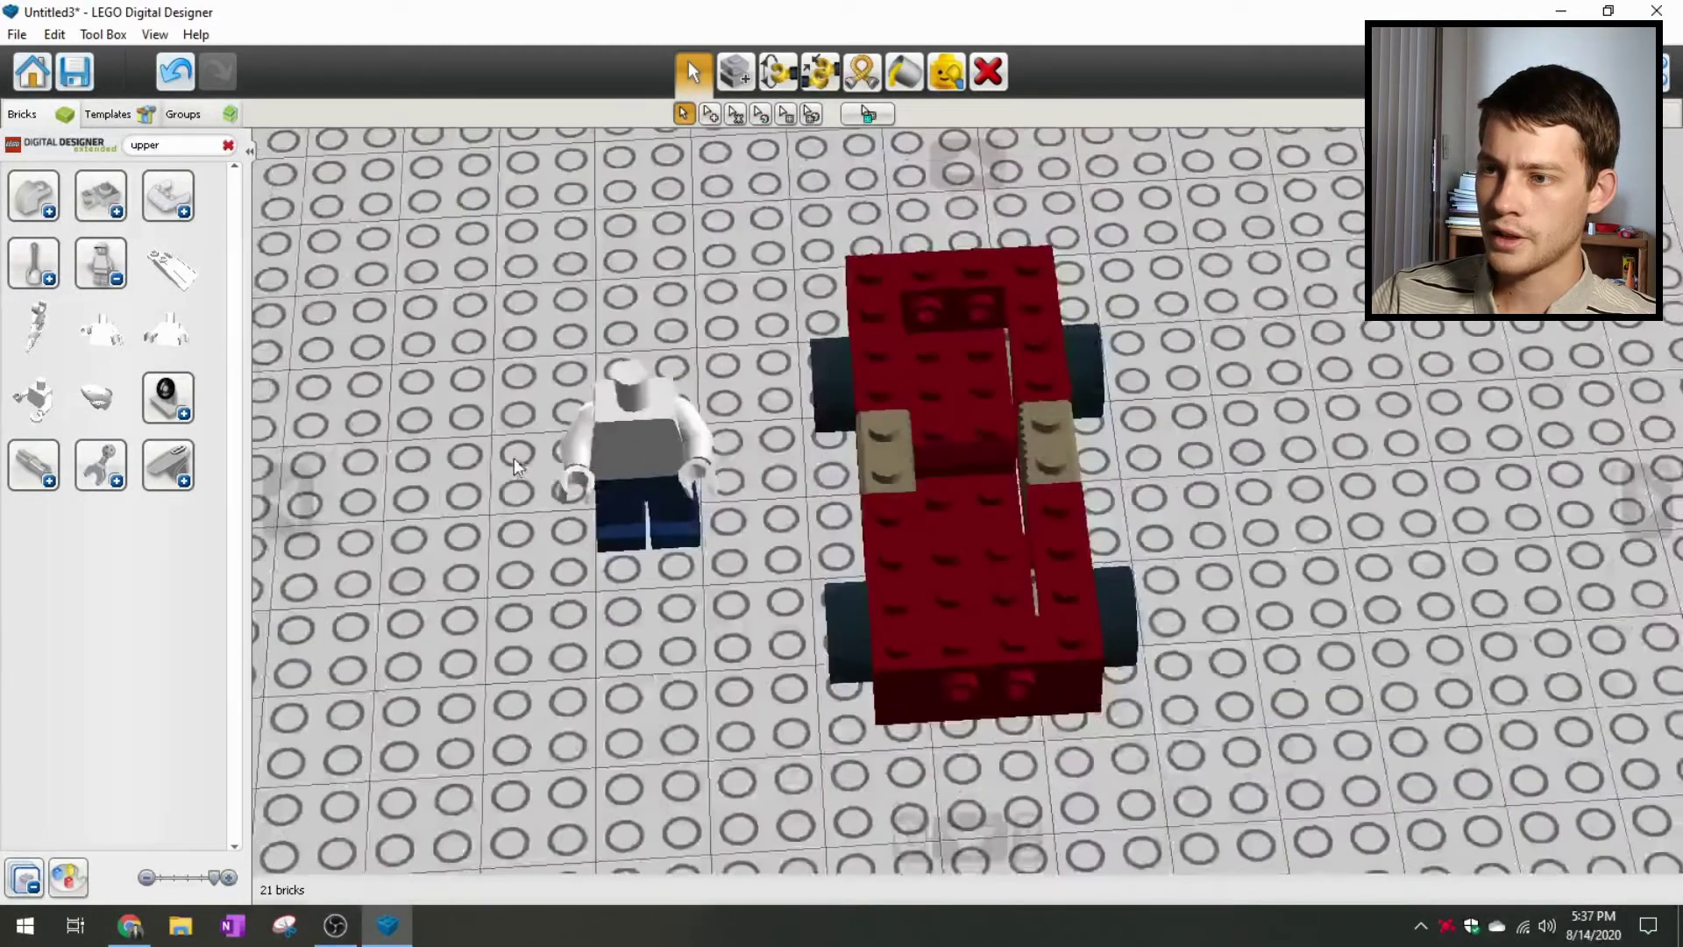
right_drag(489, 463, 536, 477)
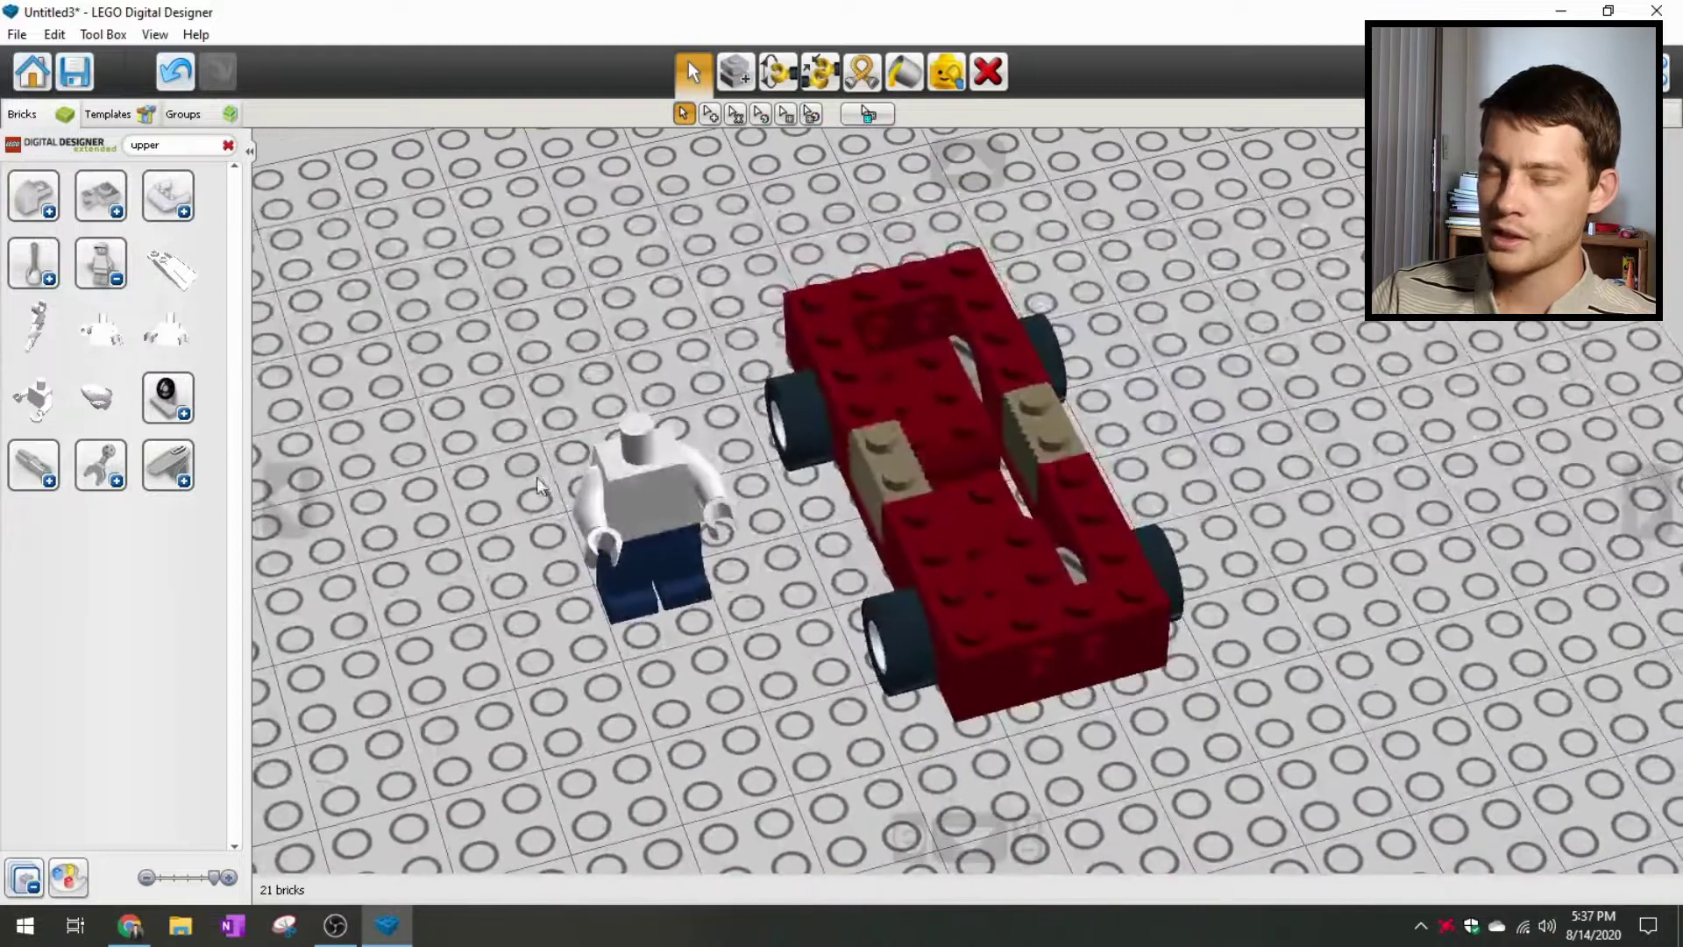
right_drag(434, 617, 388, 637)
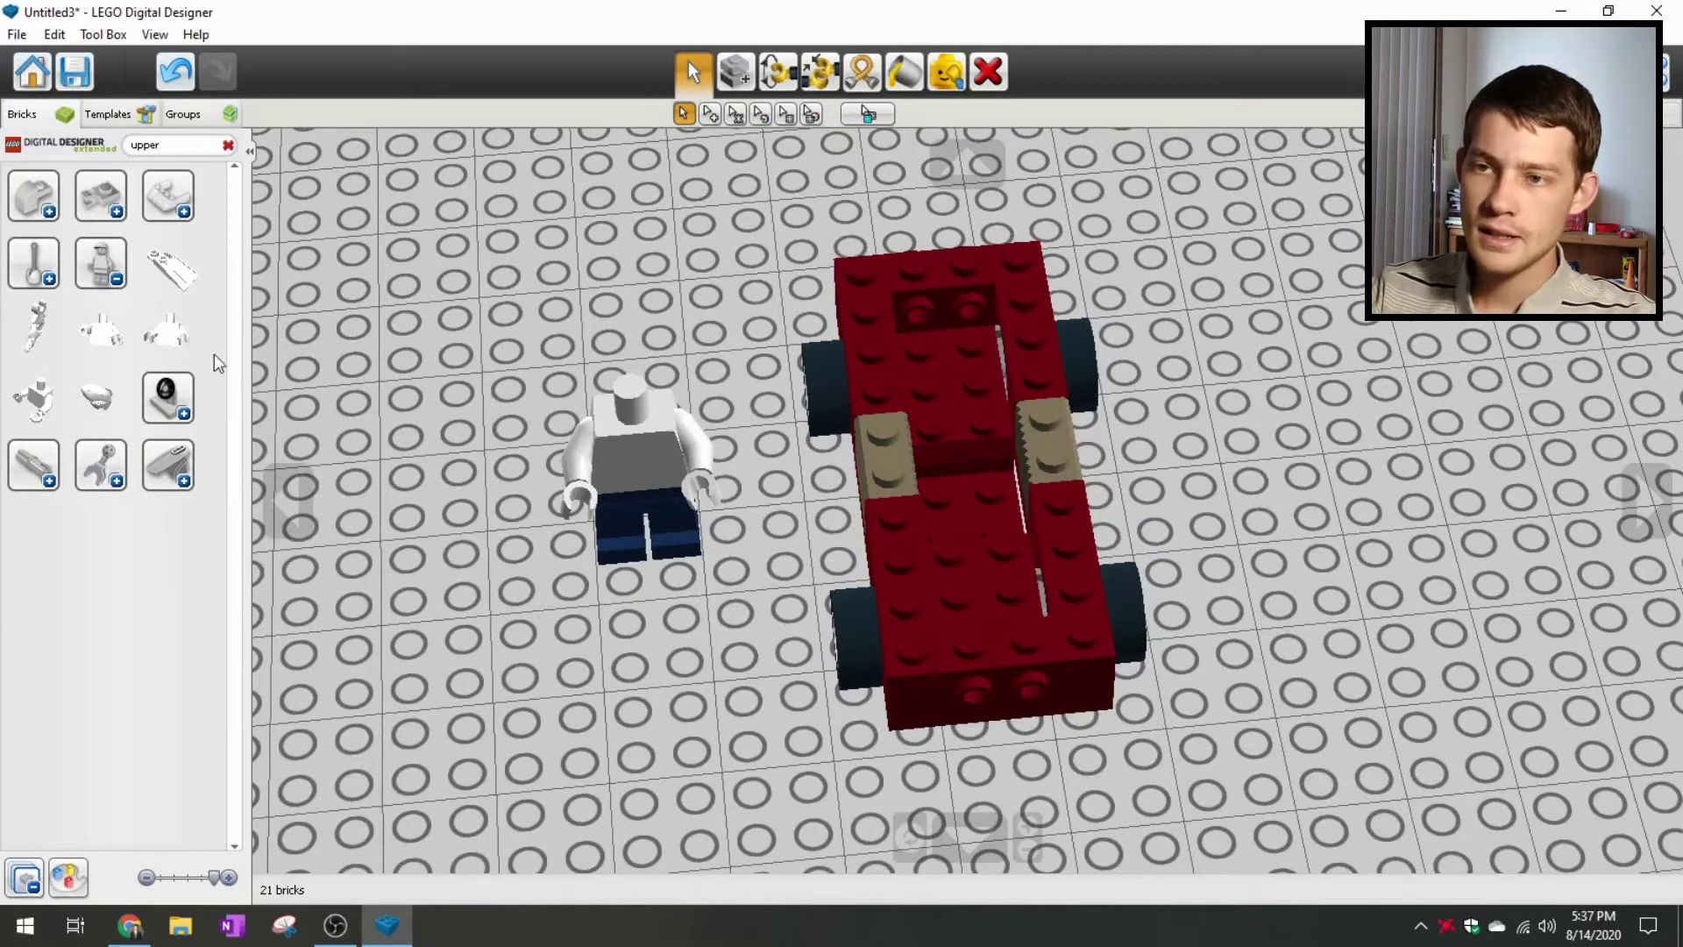
Step: Set the library brick colour to solid yellow and show the minifigure parts category
click(118, 283)
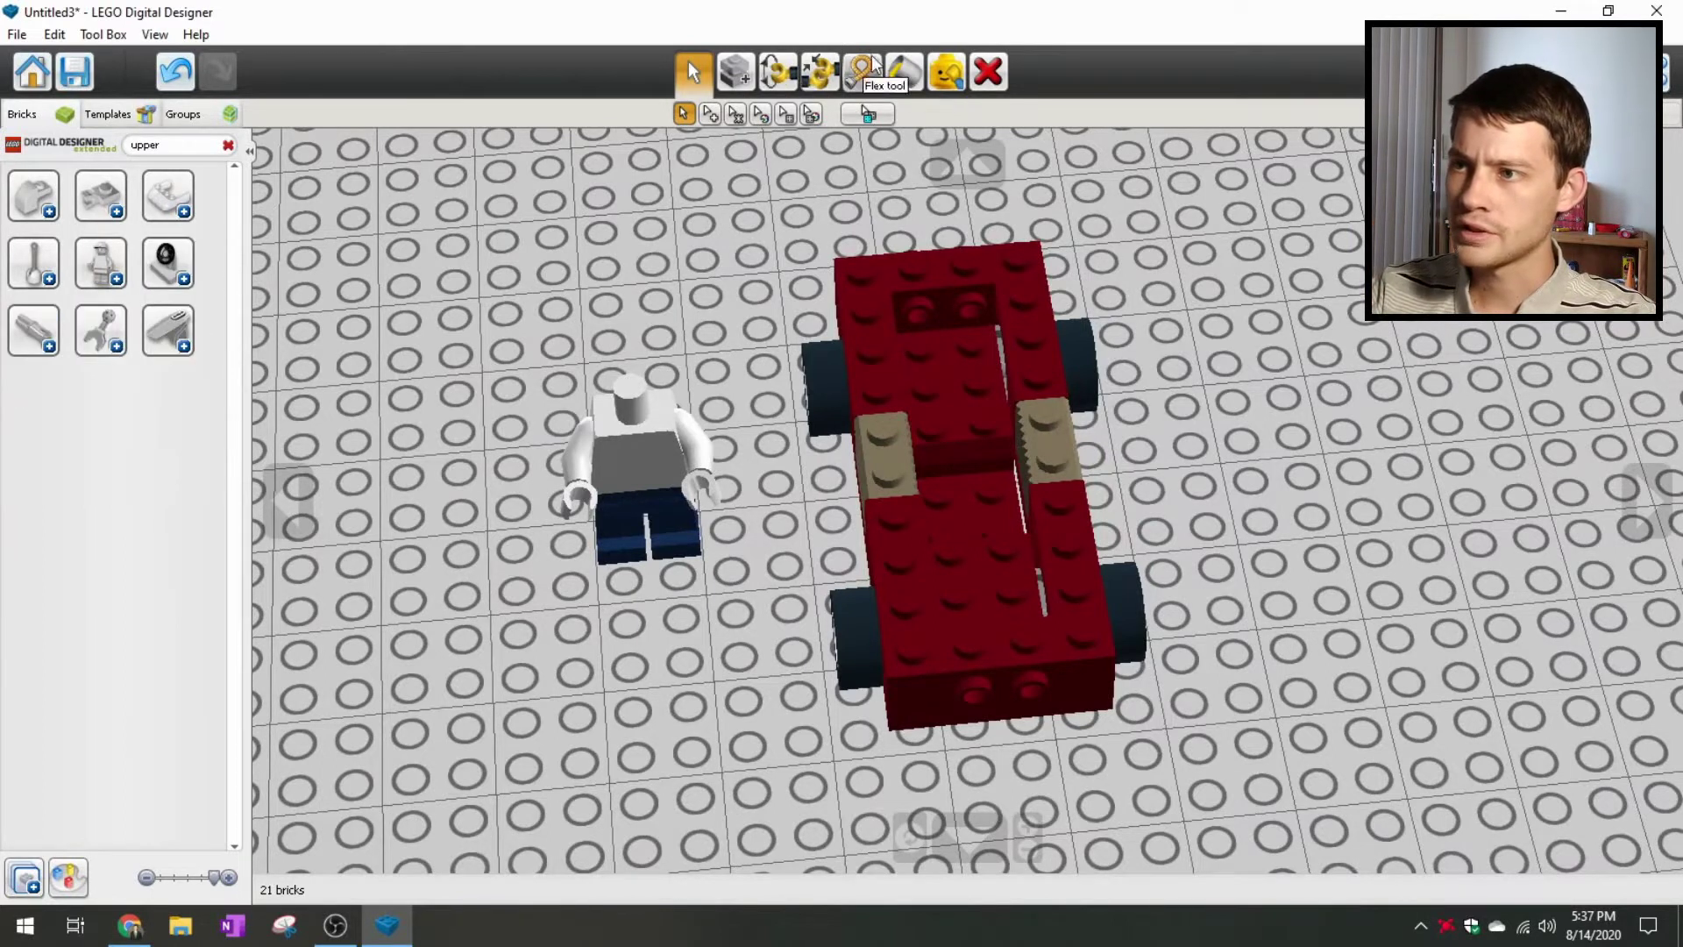
click(68, 877)
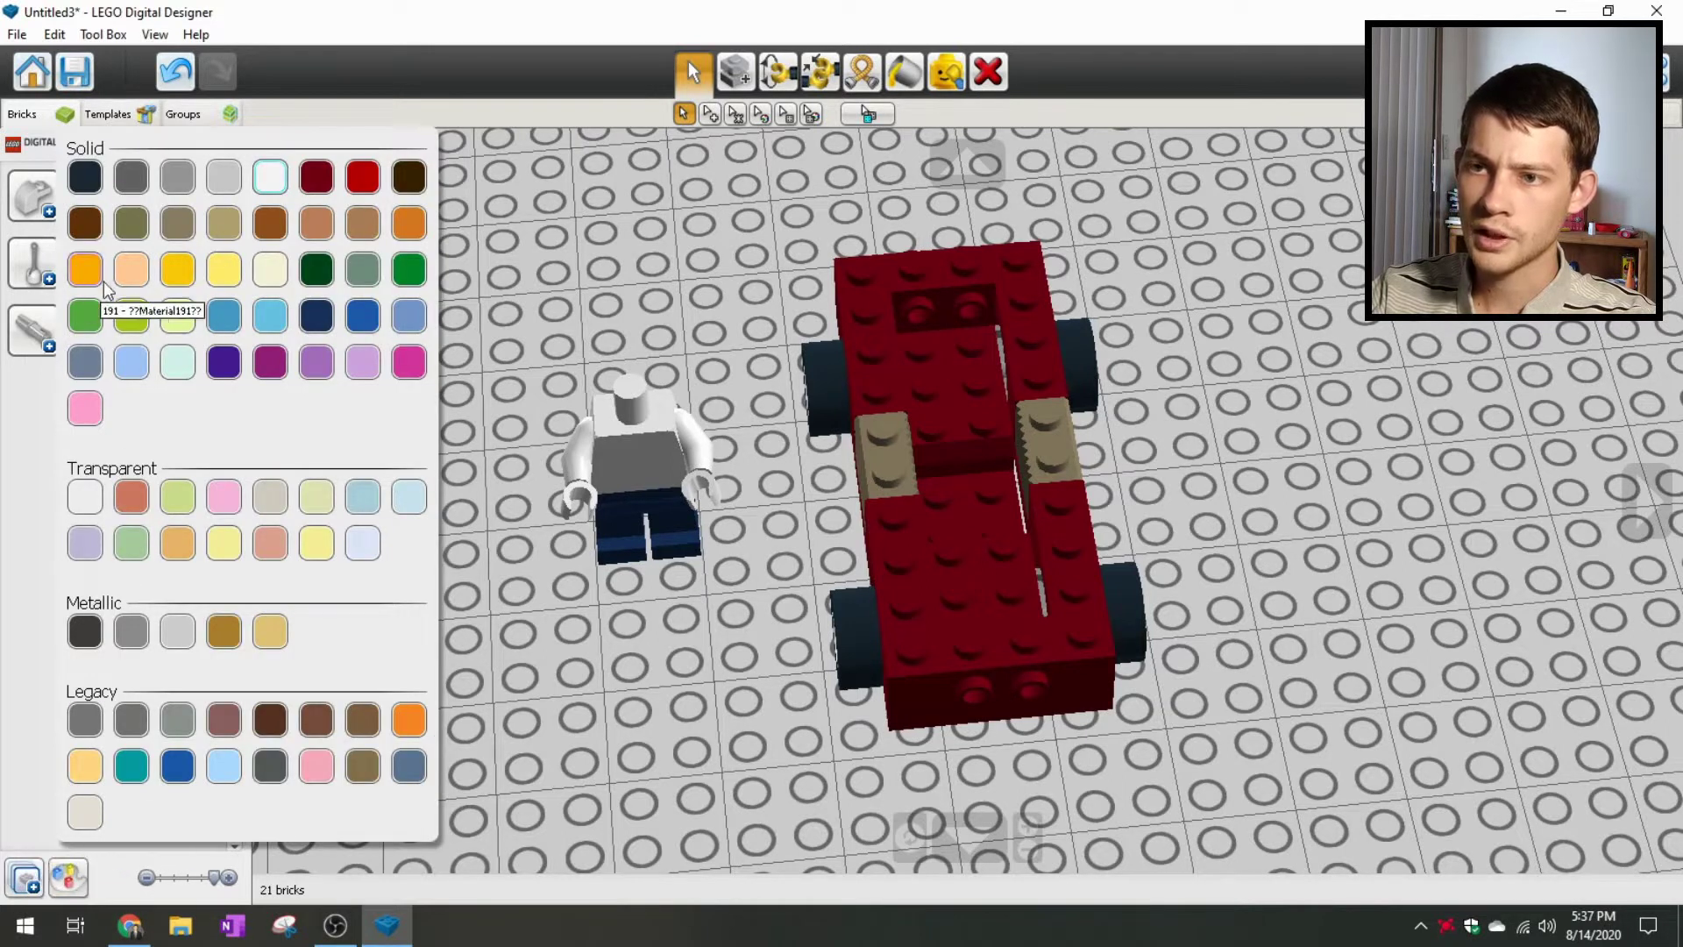
click(181, 279)
click(119, 267)
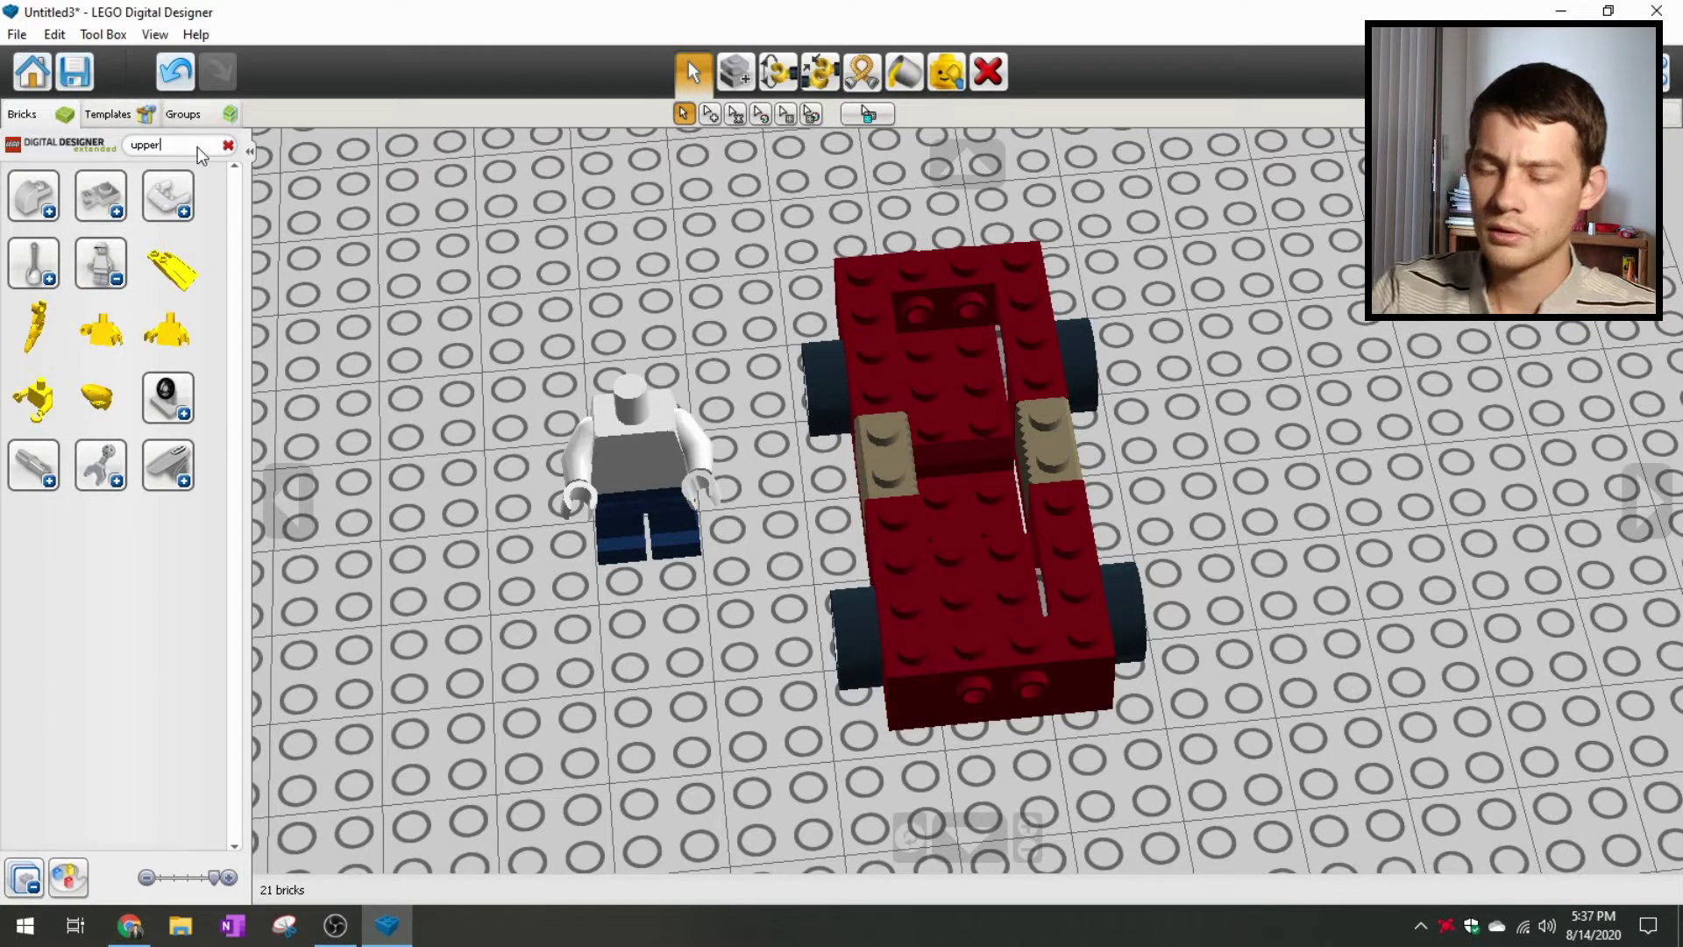
Step: Search the library for head and place the plain yellow minifigure head on the white torso
key(BackSpace)
key(BackSpace)
key(BackSpace)
key(BackSpace)
key(BackSpace)
text(head)
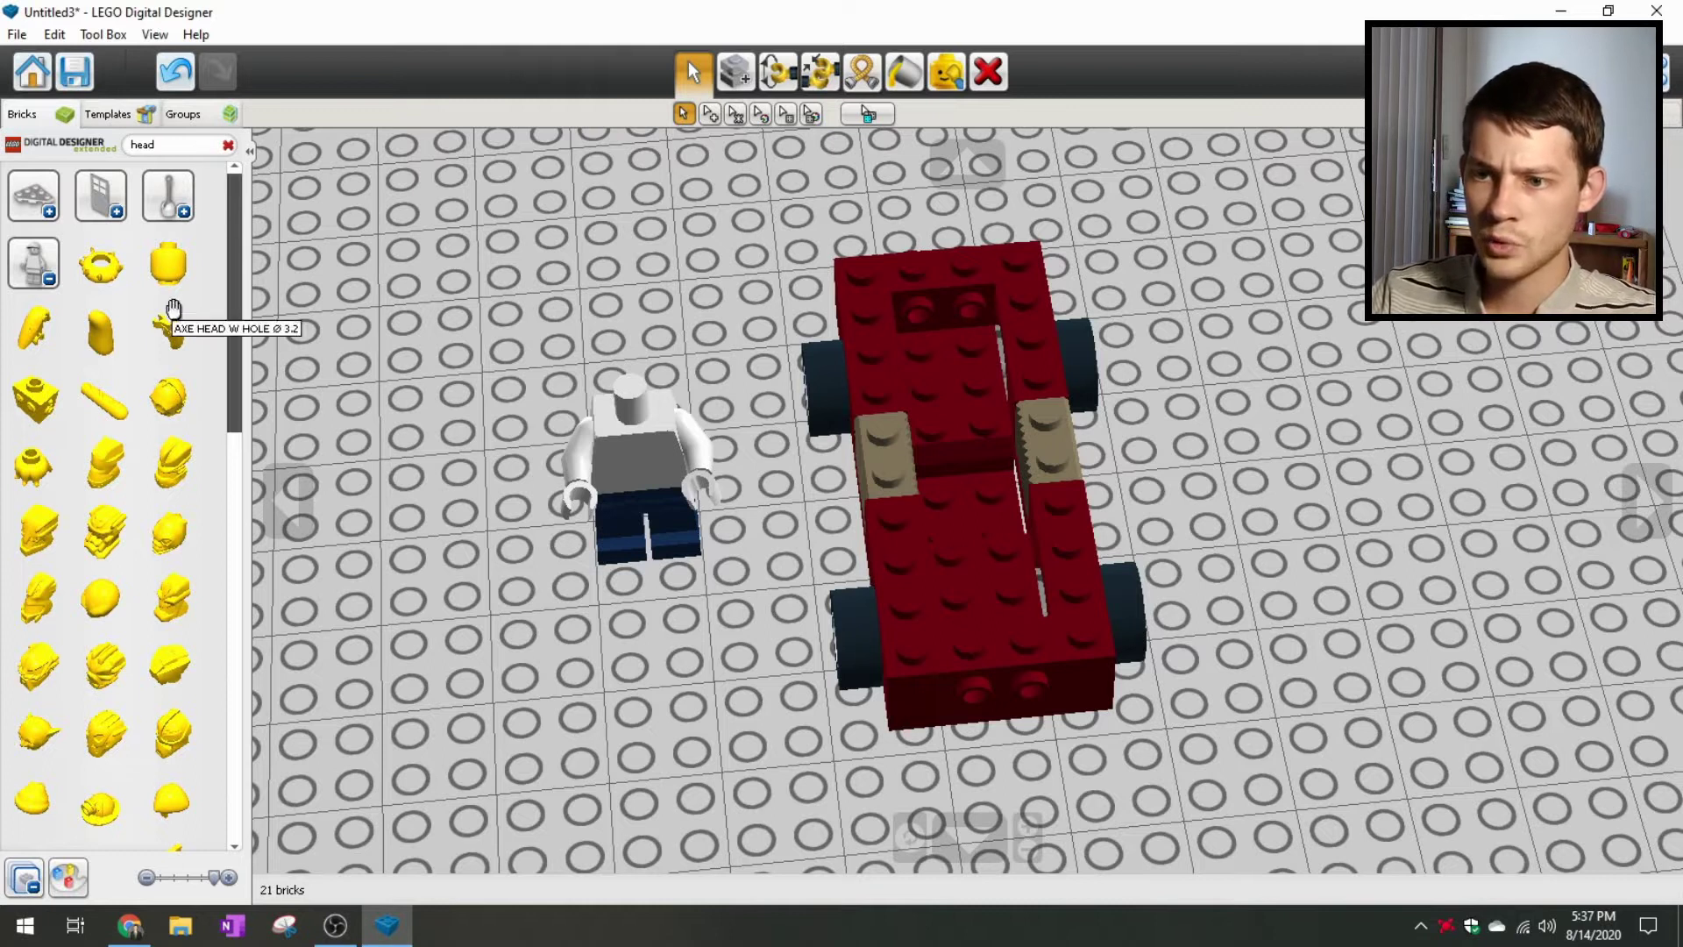
click(170, 265)
click(630, 390)
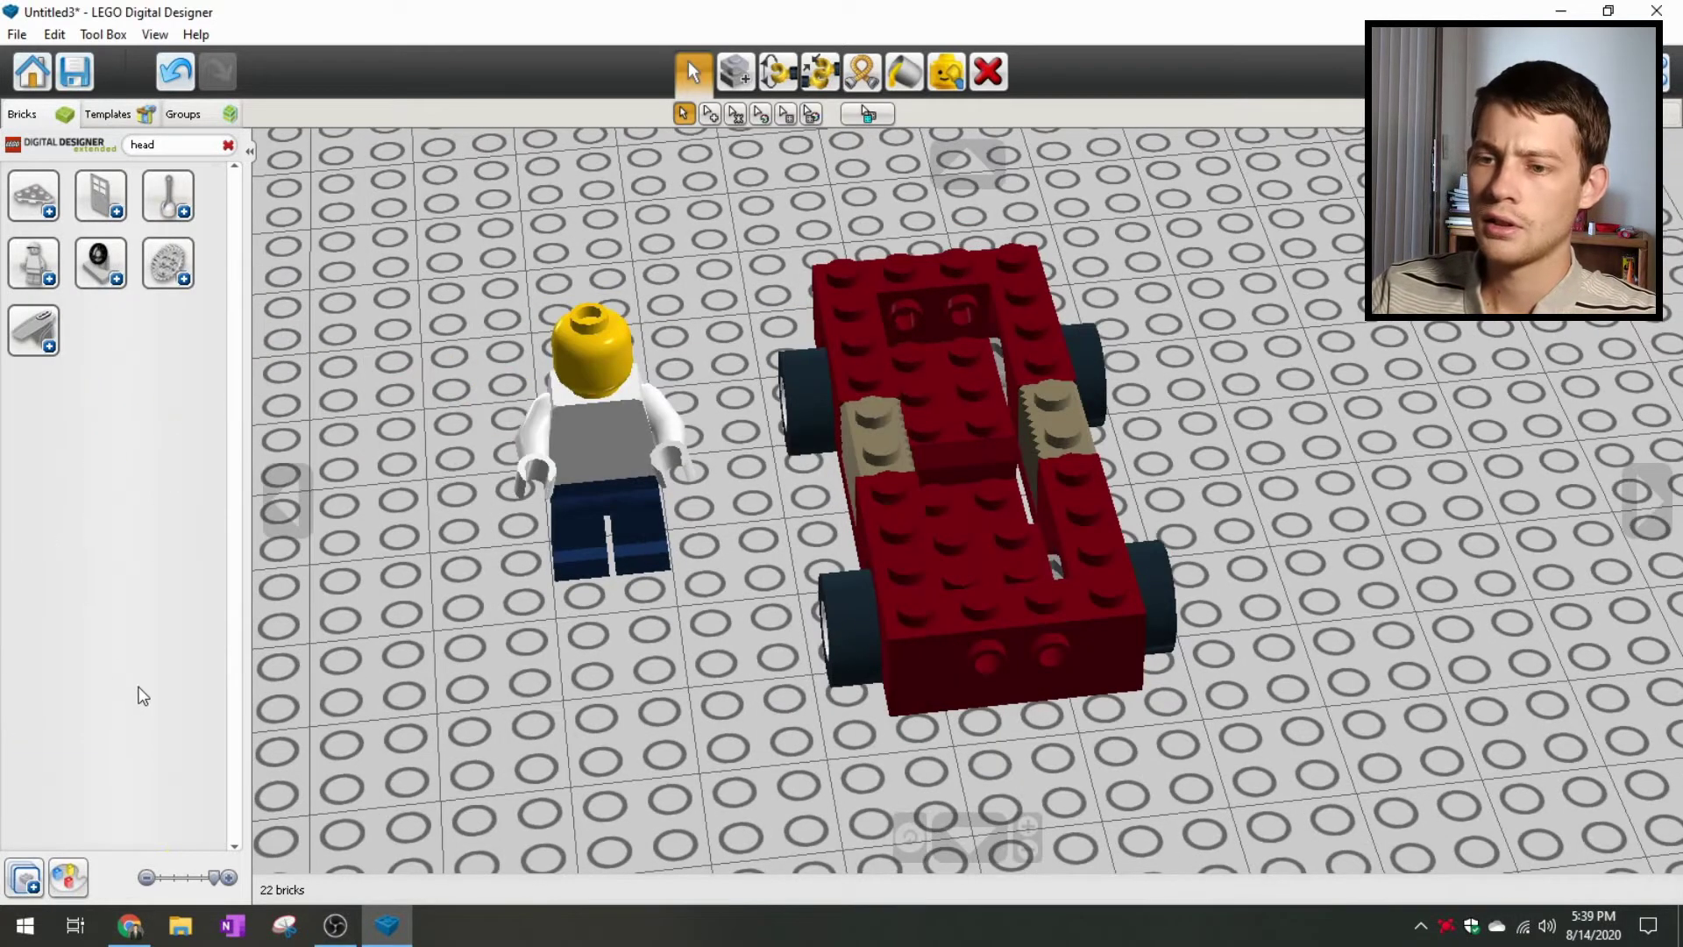
Step: Set the library brick colour to solid orange-brown, search for hair, and pick Harry Potter's wig from the minifigure parts
click(68, 876)
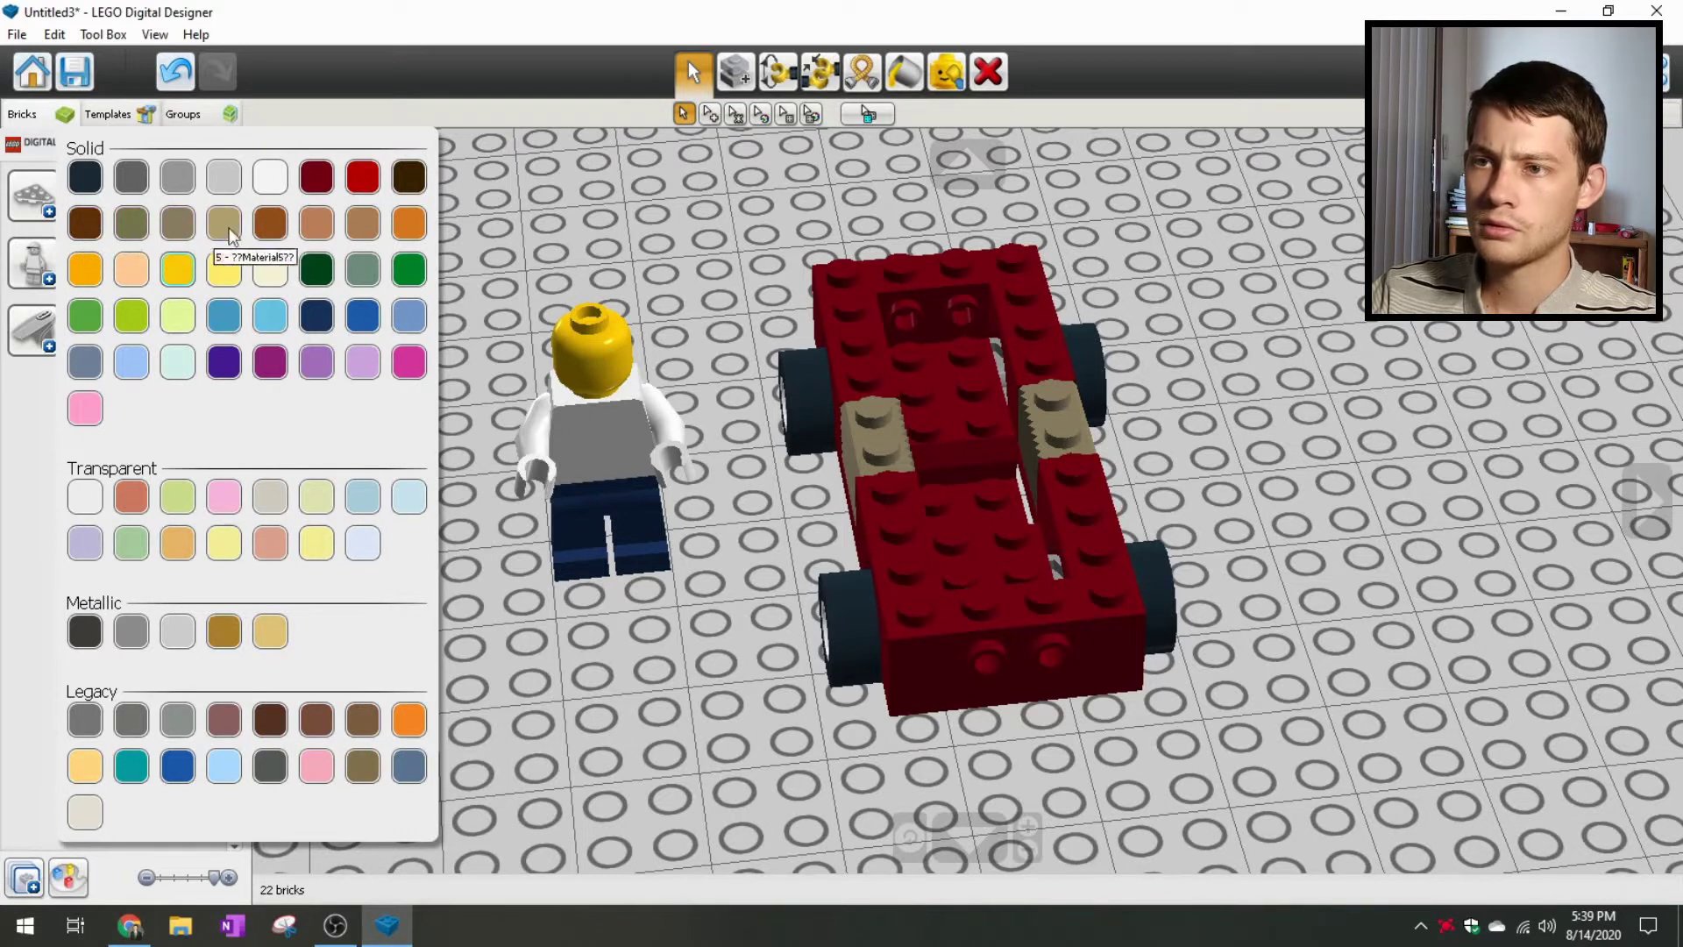
click(274, 232)
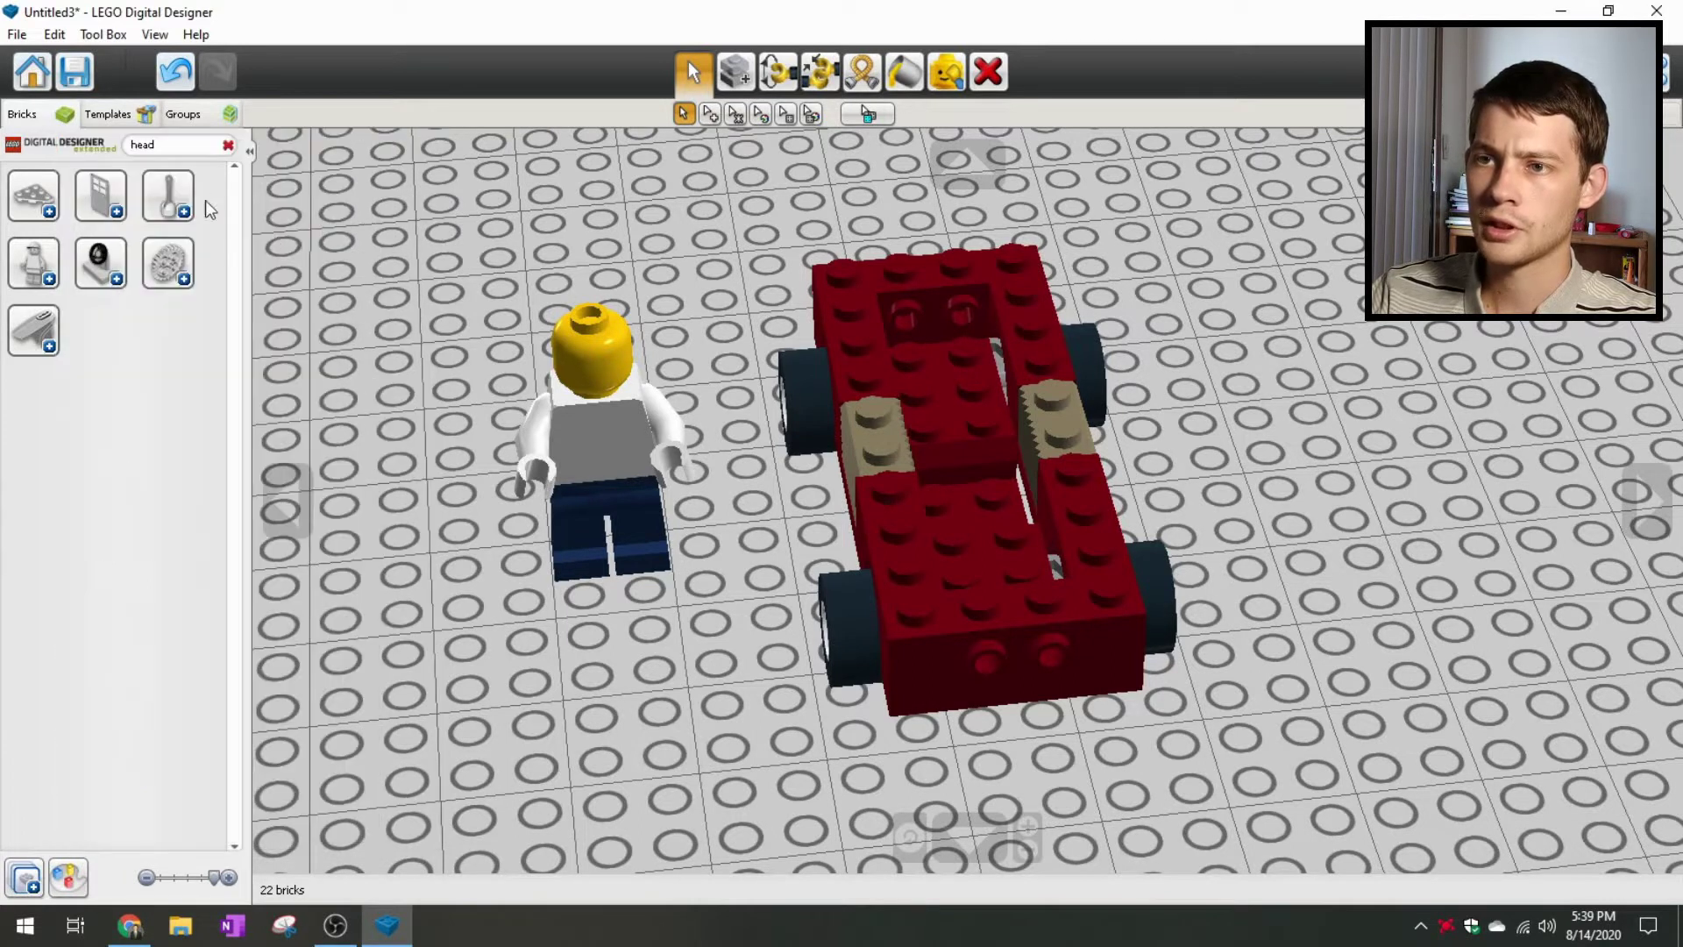
key(BackSpace)
key(BackSpace)
key(BackSpace)
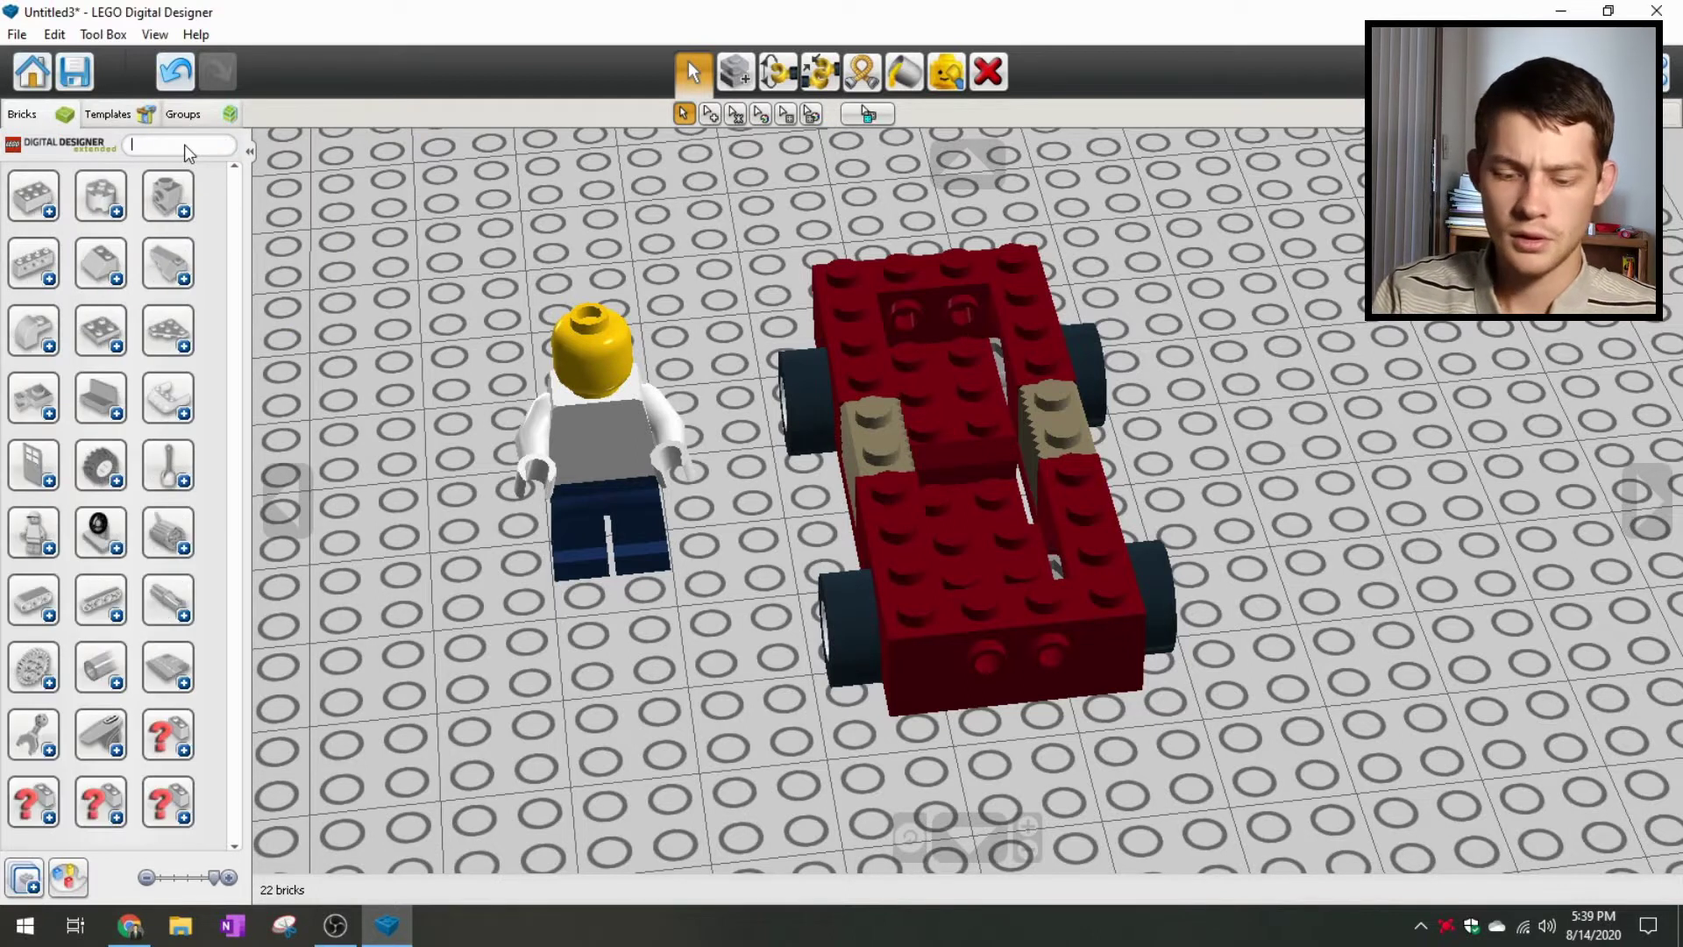
text(air)
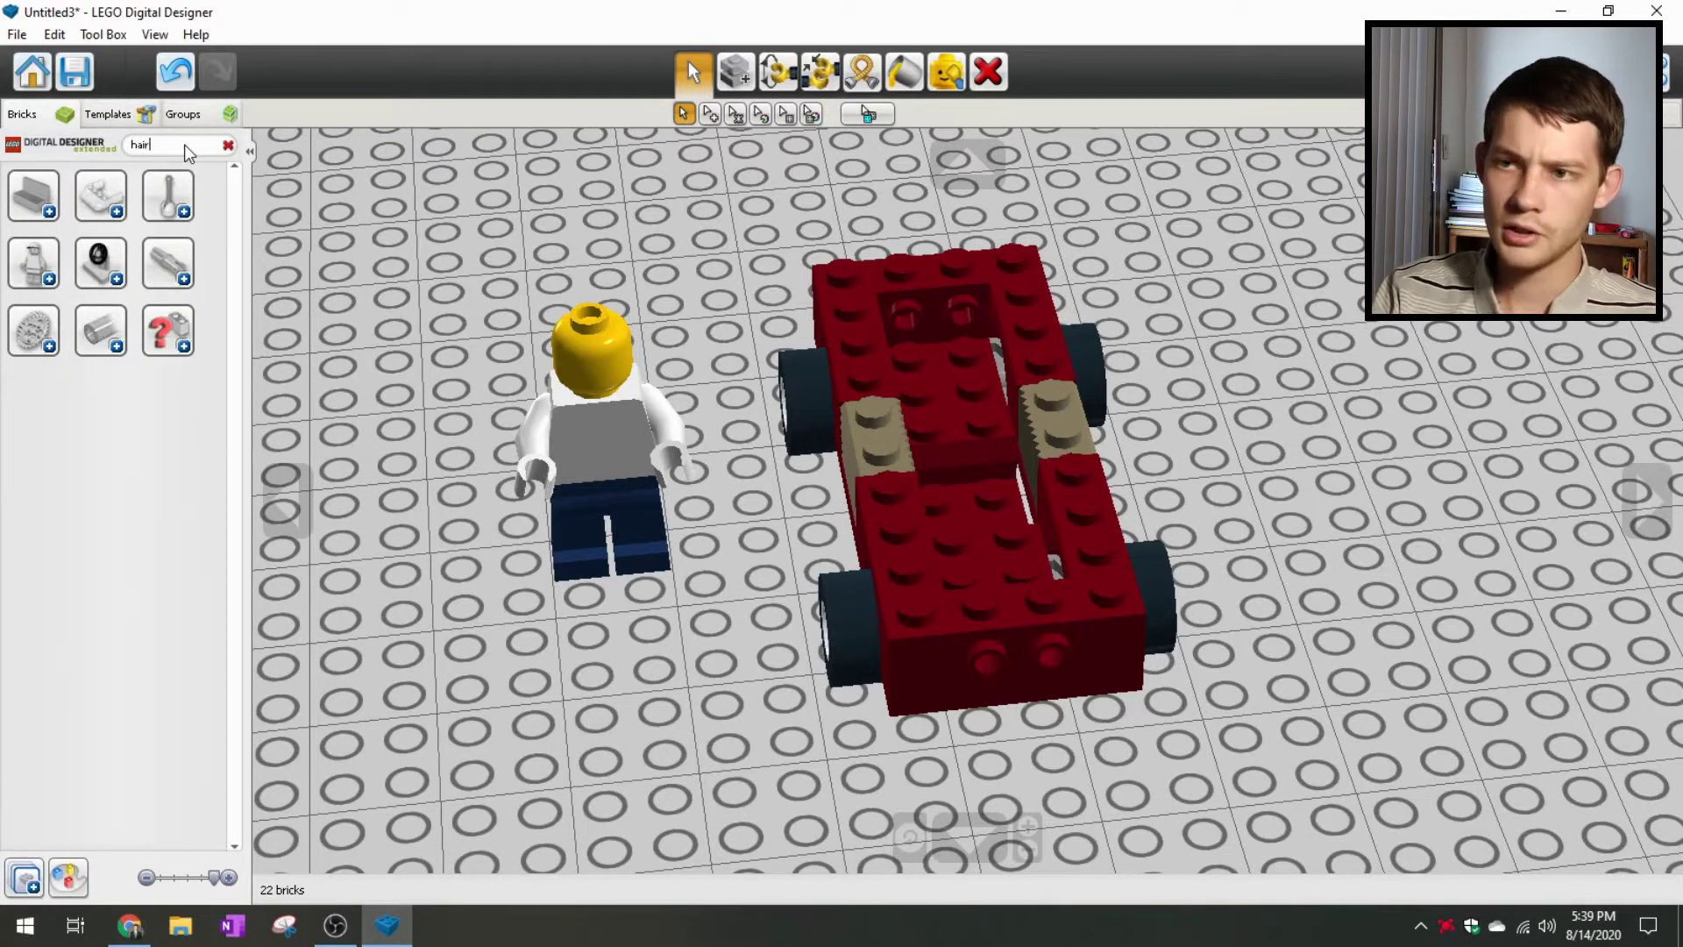
click(48, 278)
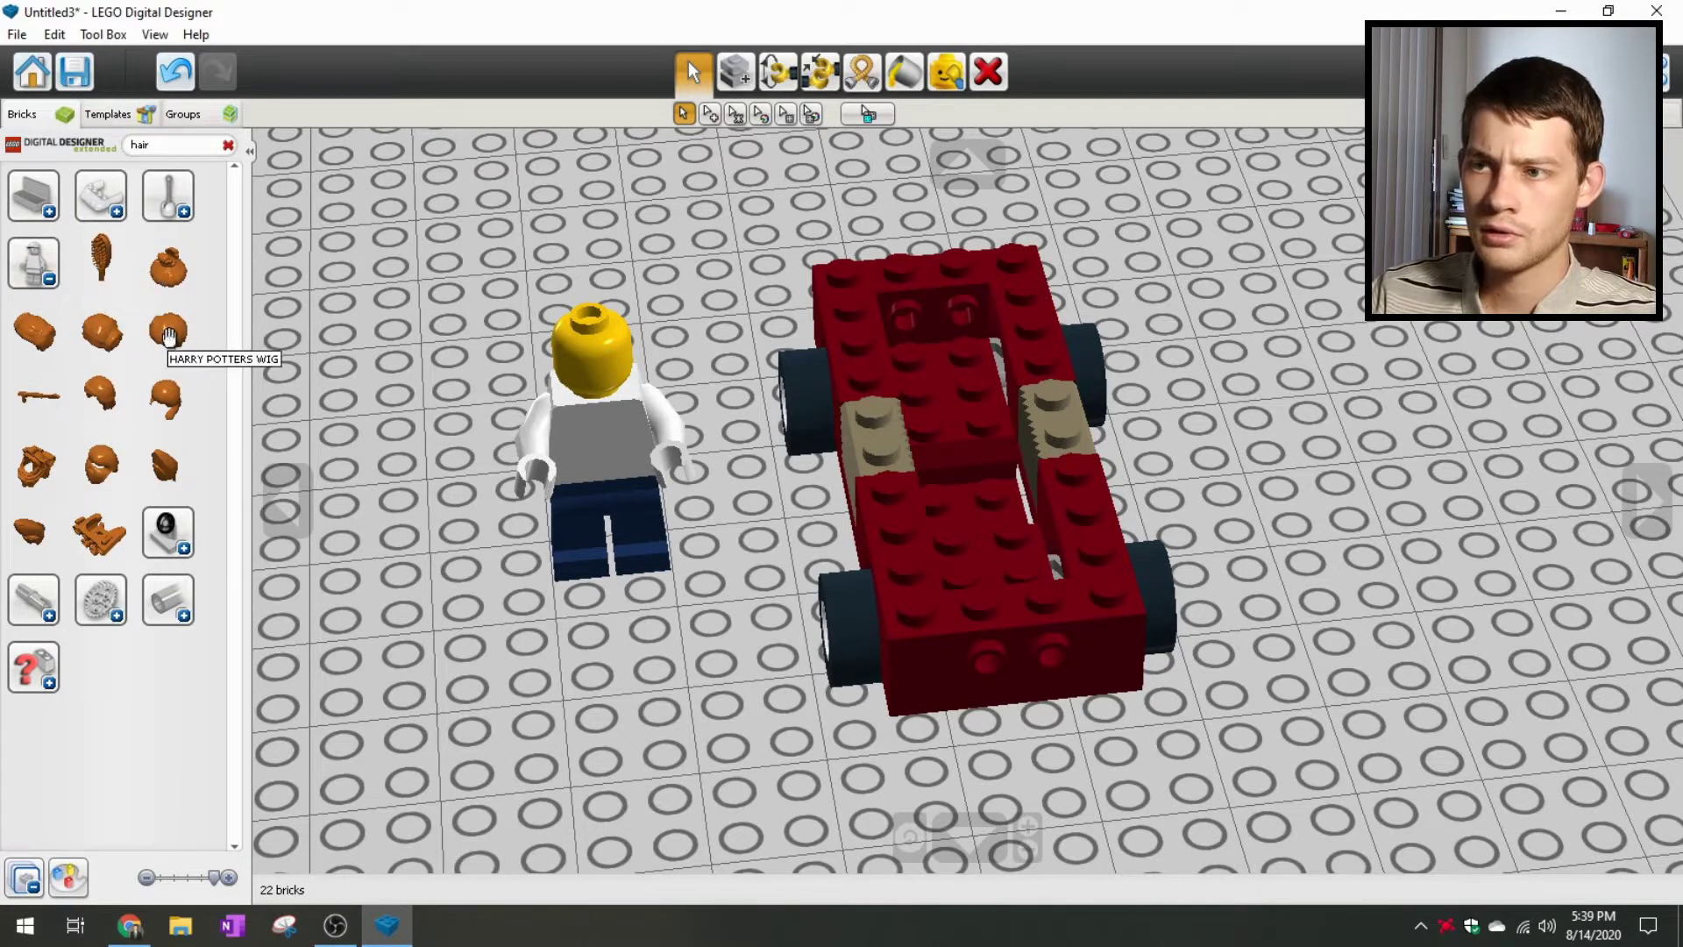
click(167, 329)
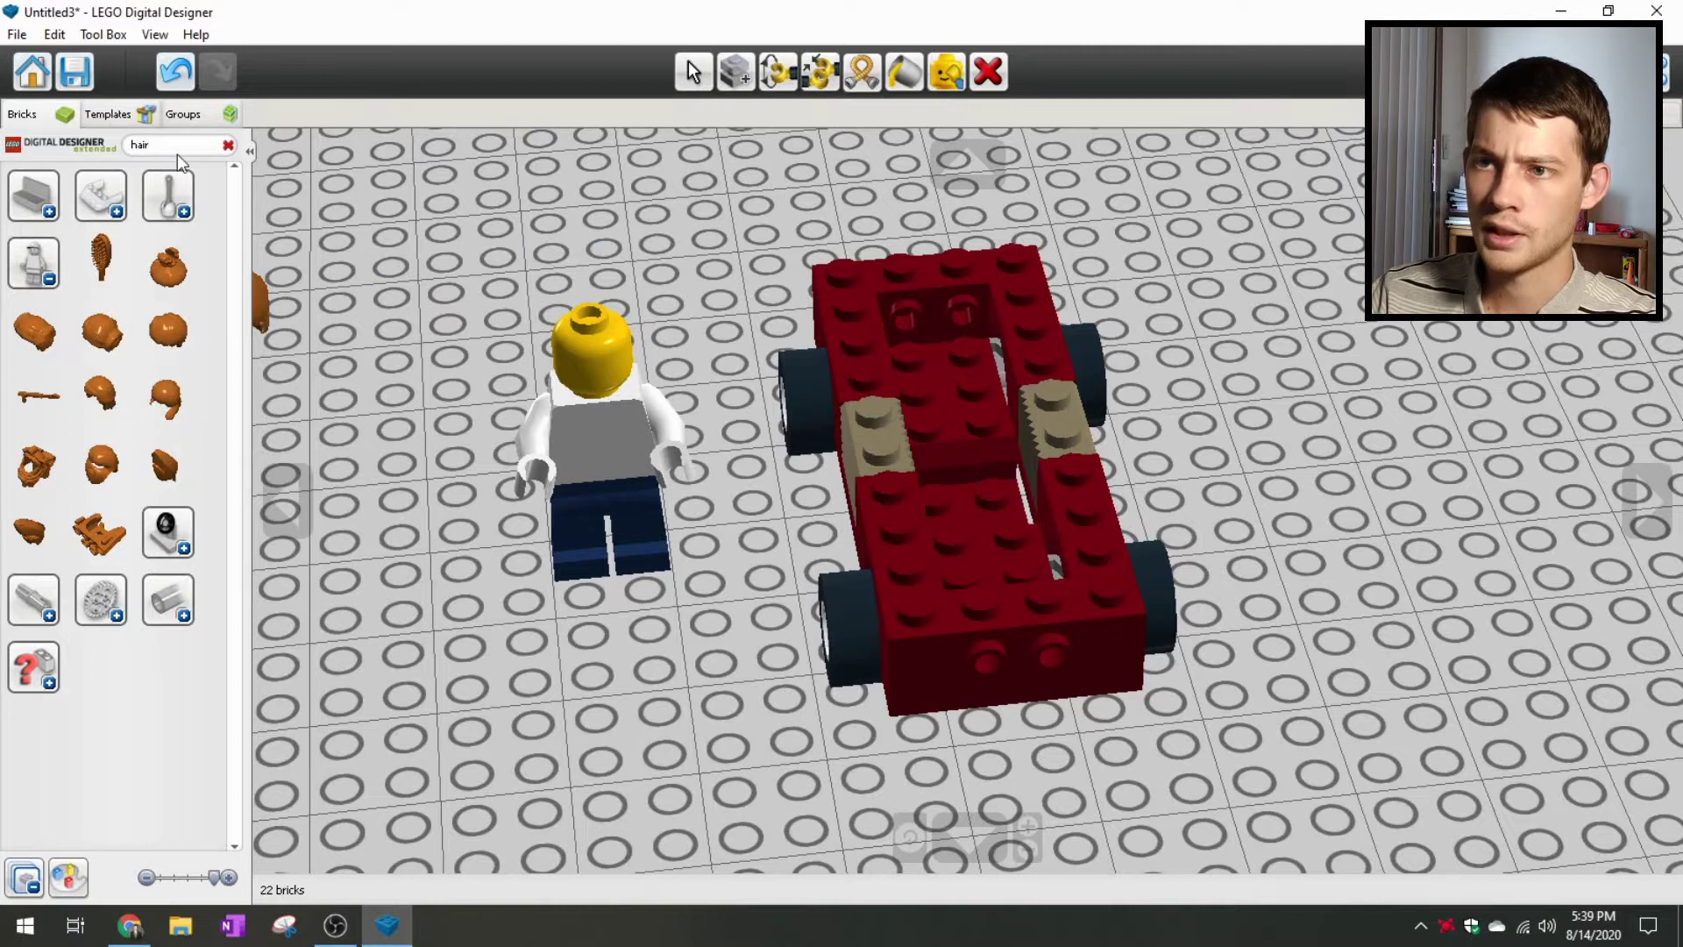
Step: Set the library brick colour to solid dark tan and clear the hair search to browse all minifigure parts
click(70, 893)
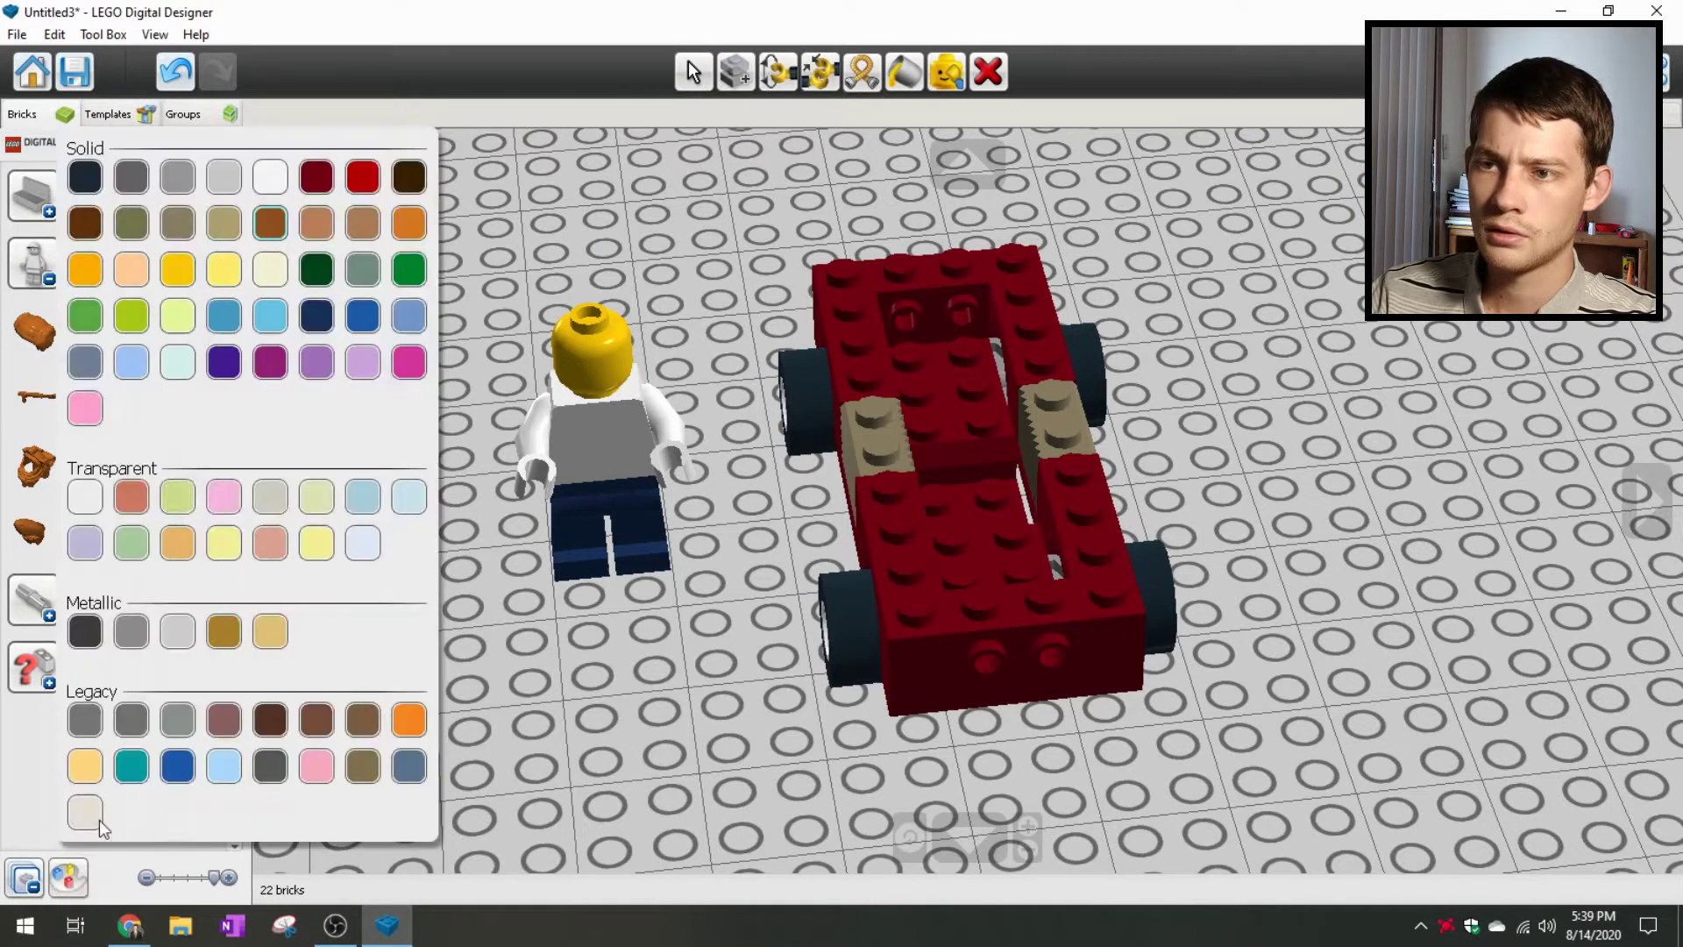
click(221, 226)
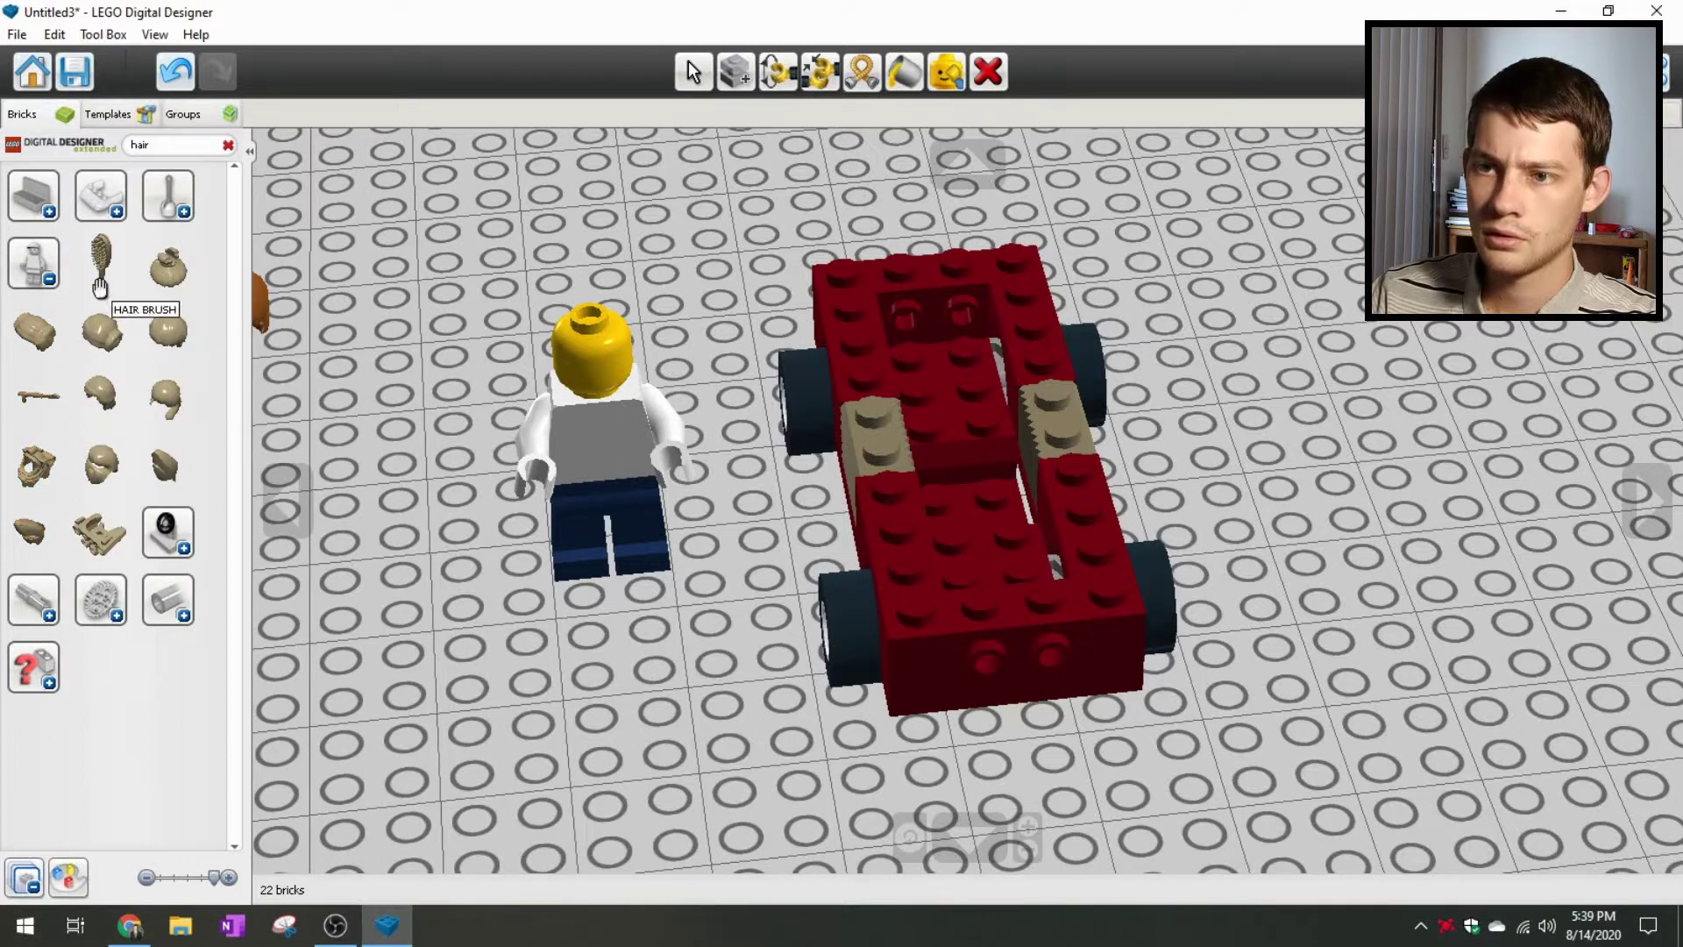
click(228, 145)
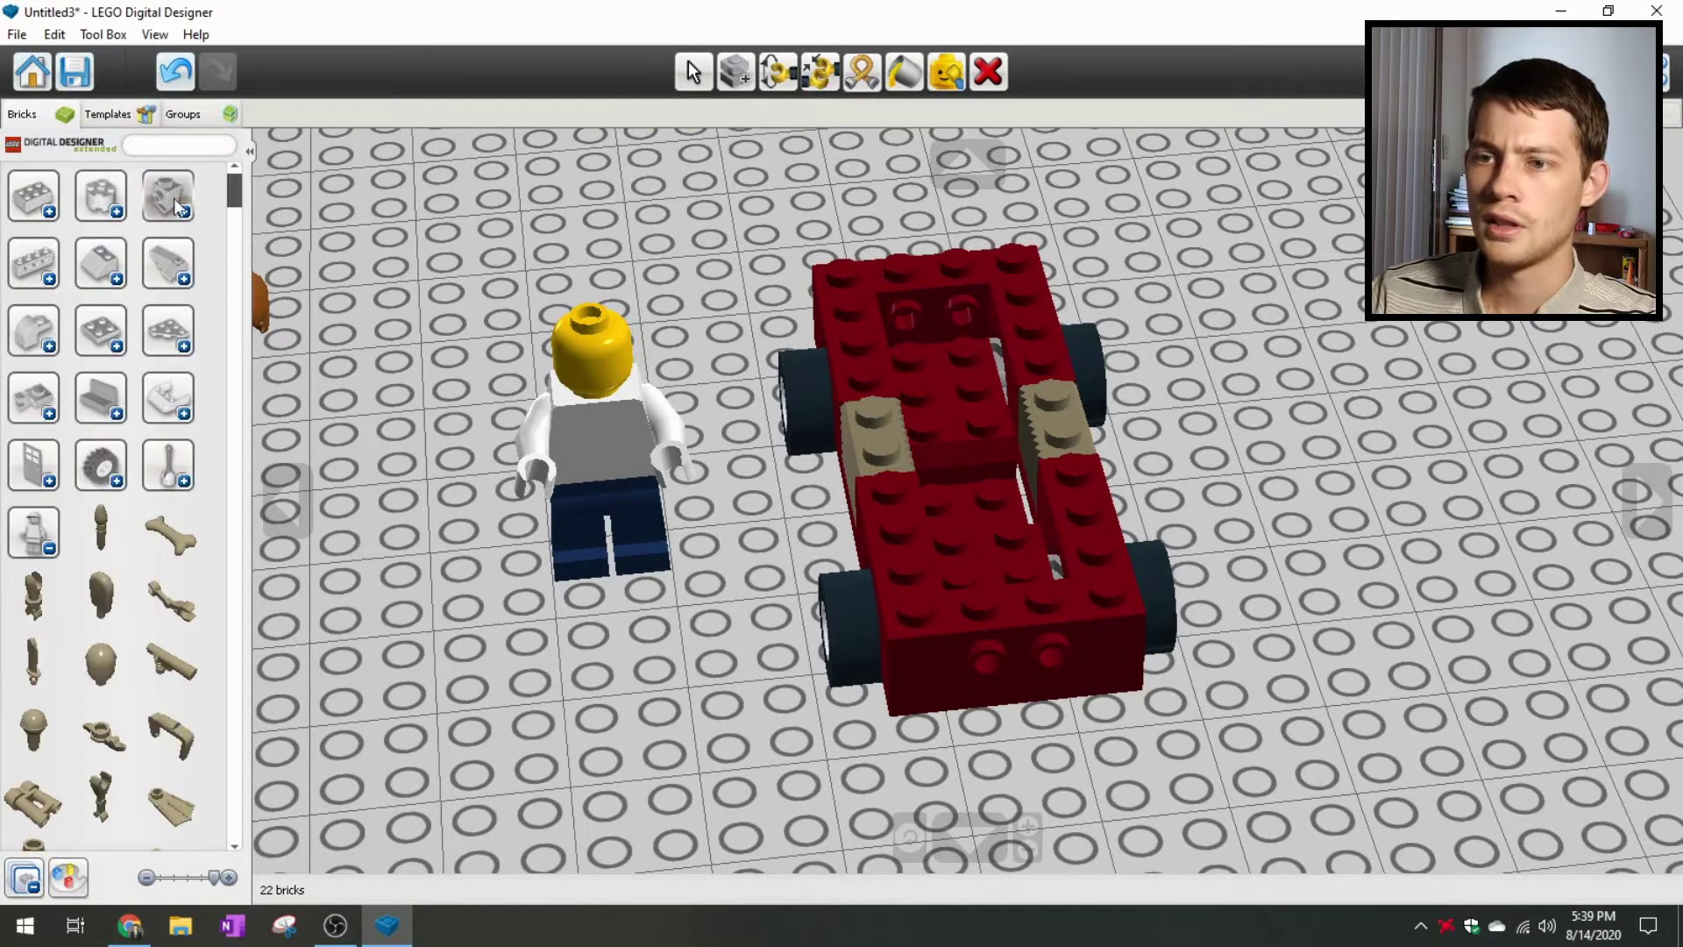
scroll(100, 496, down, 5)
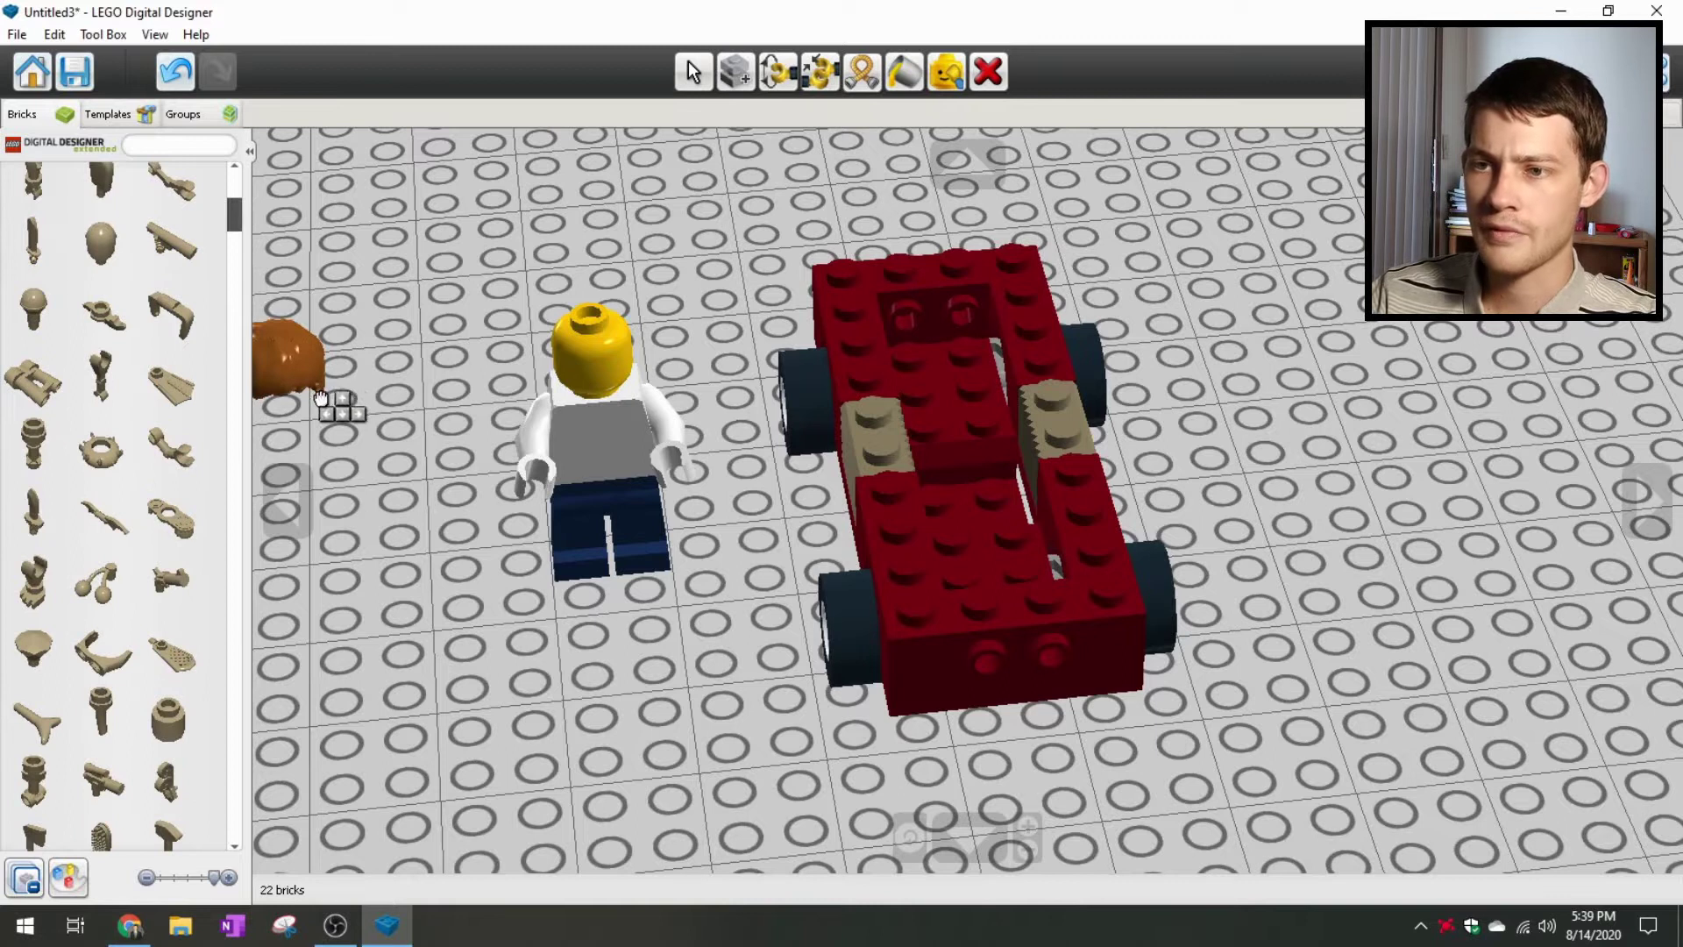
Step: Set the library brick colour back to solid orange-brown and place a hair piece on the minifigure's yellow head
click(68, 876)
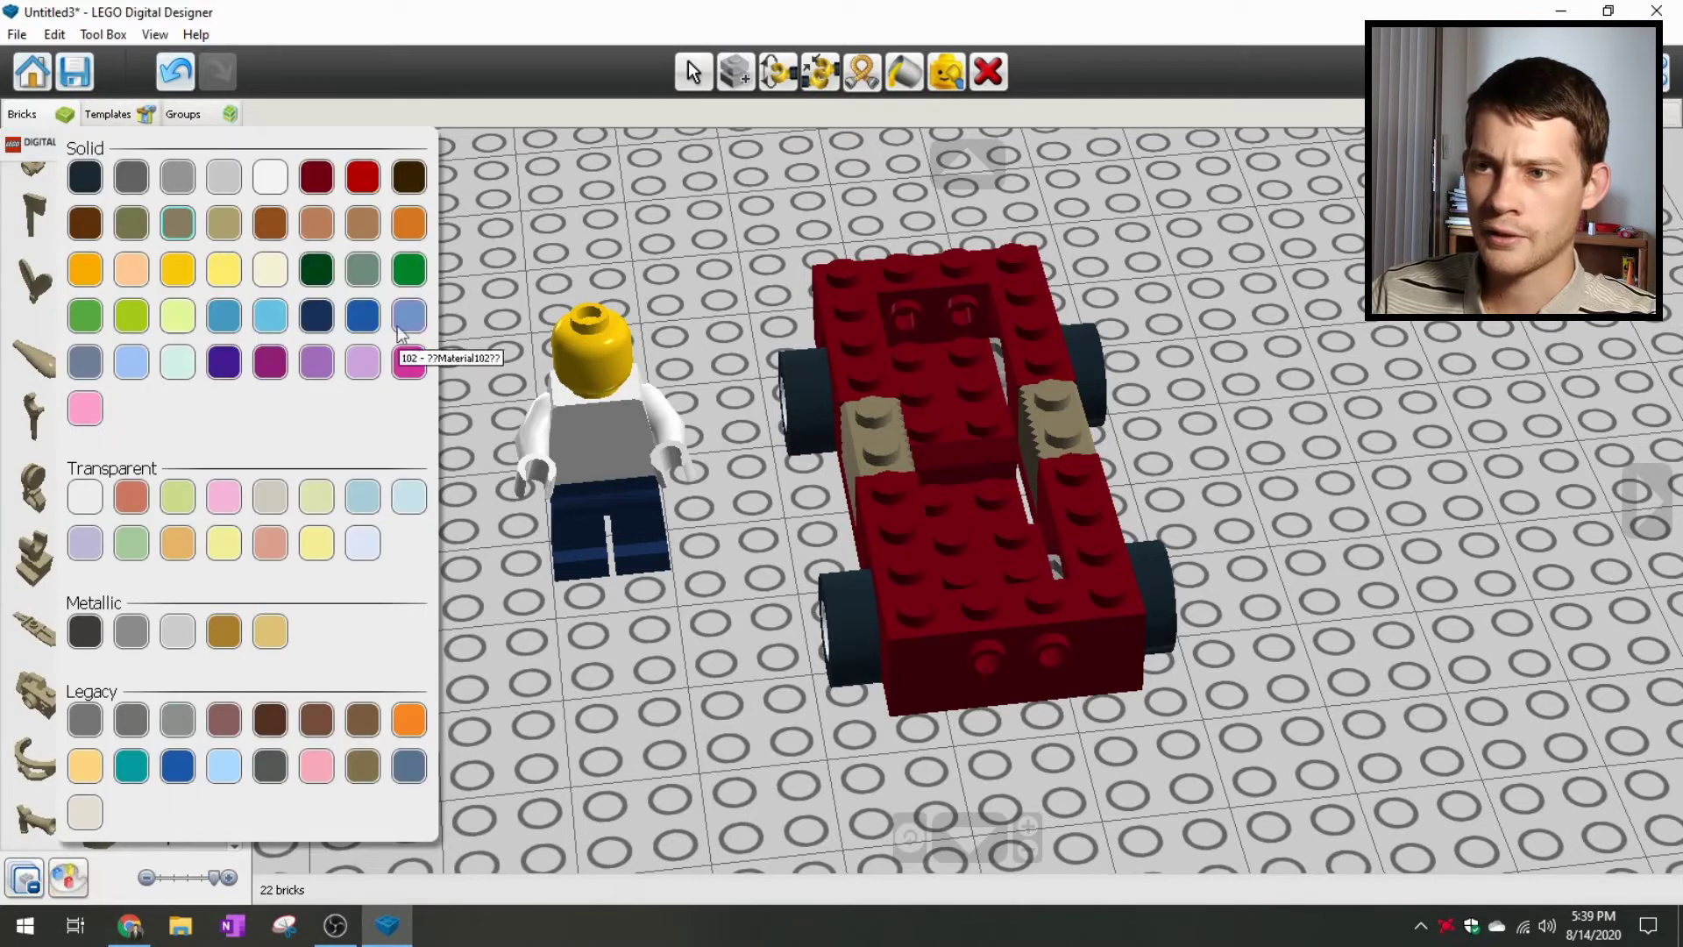
click(289, 228)
scroll(140, 534, down, 6)
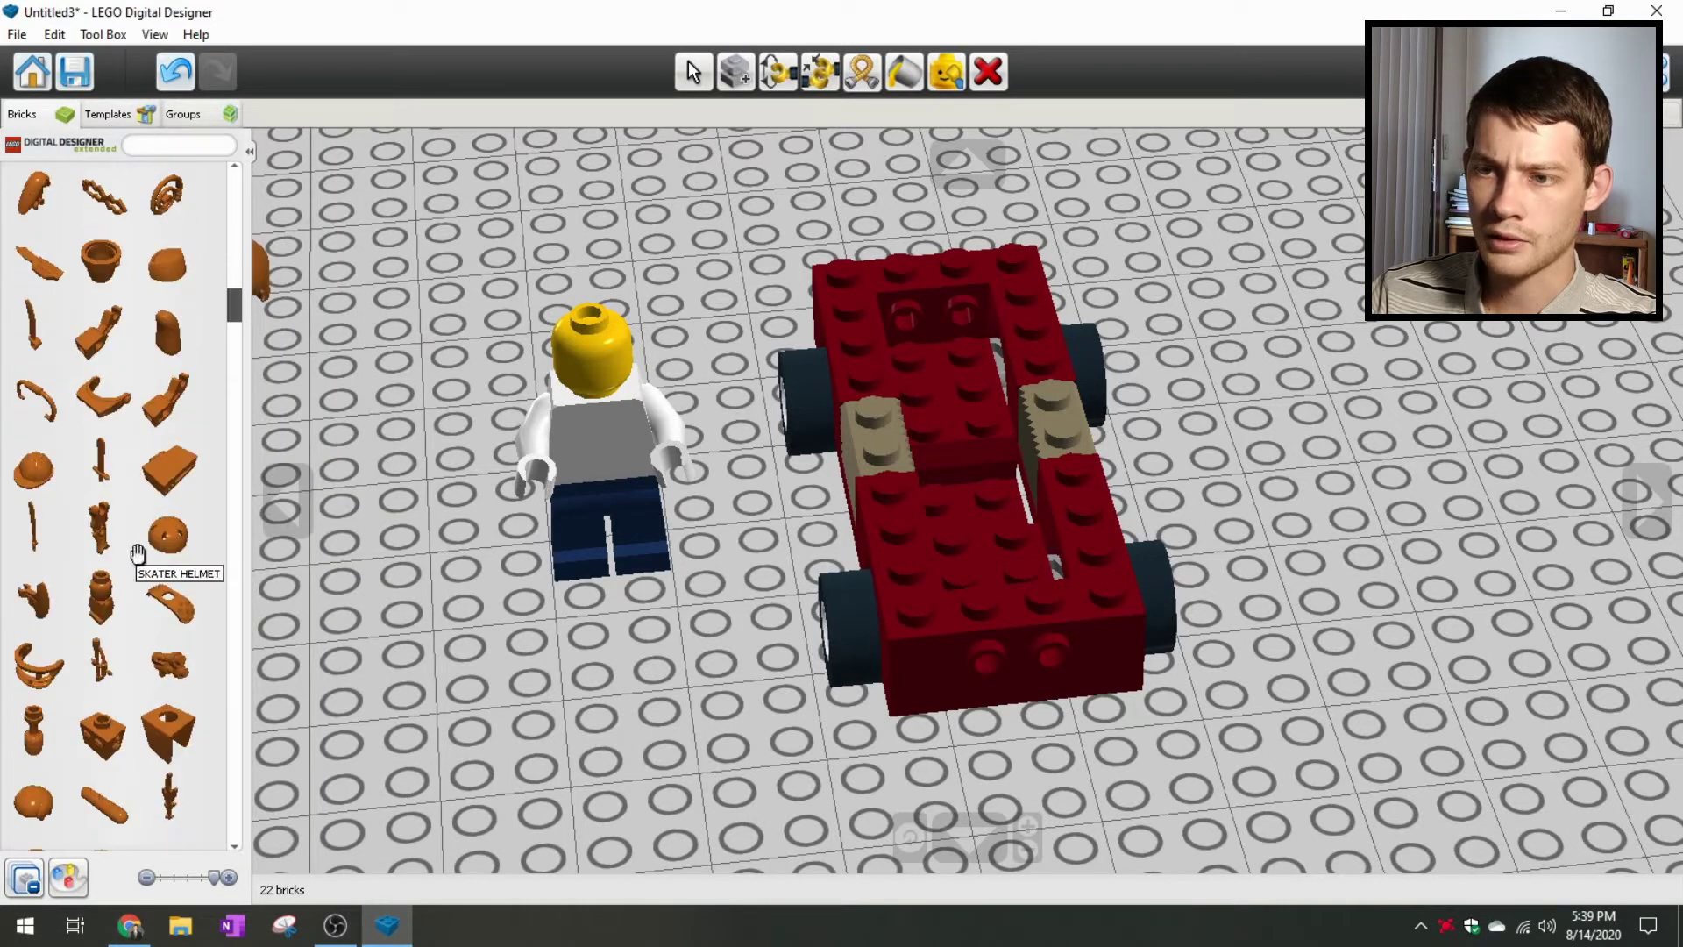
scroll(127, 420, down, 5)
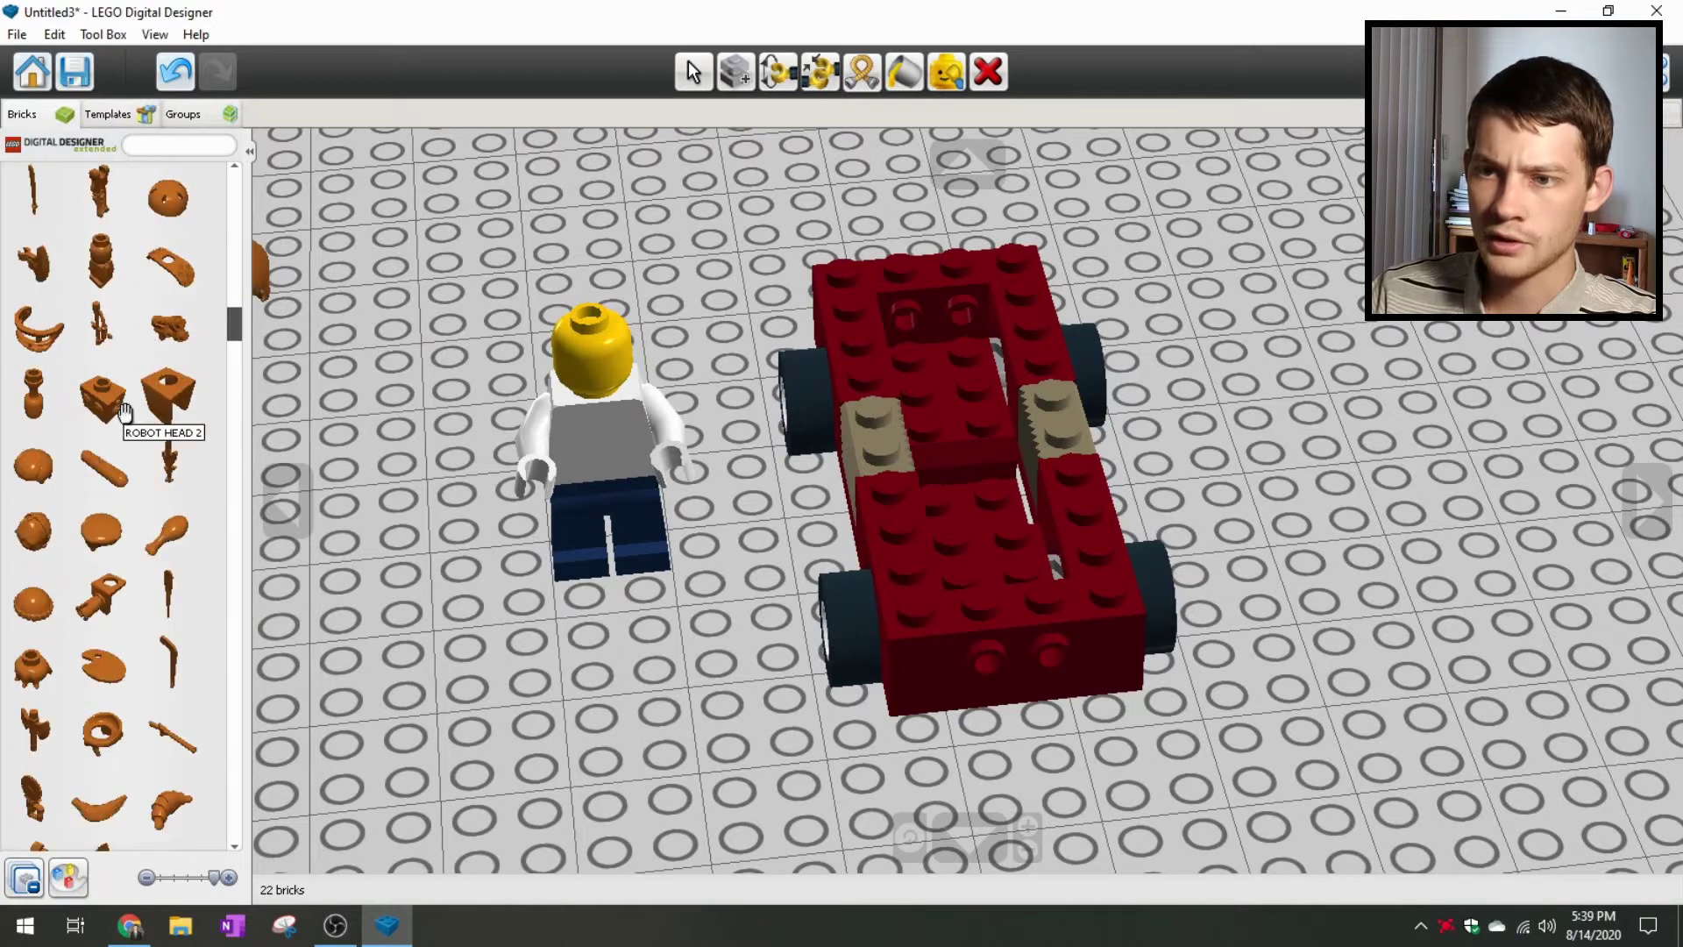
click(92, 455)
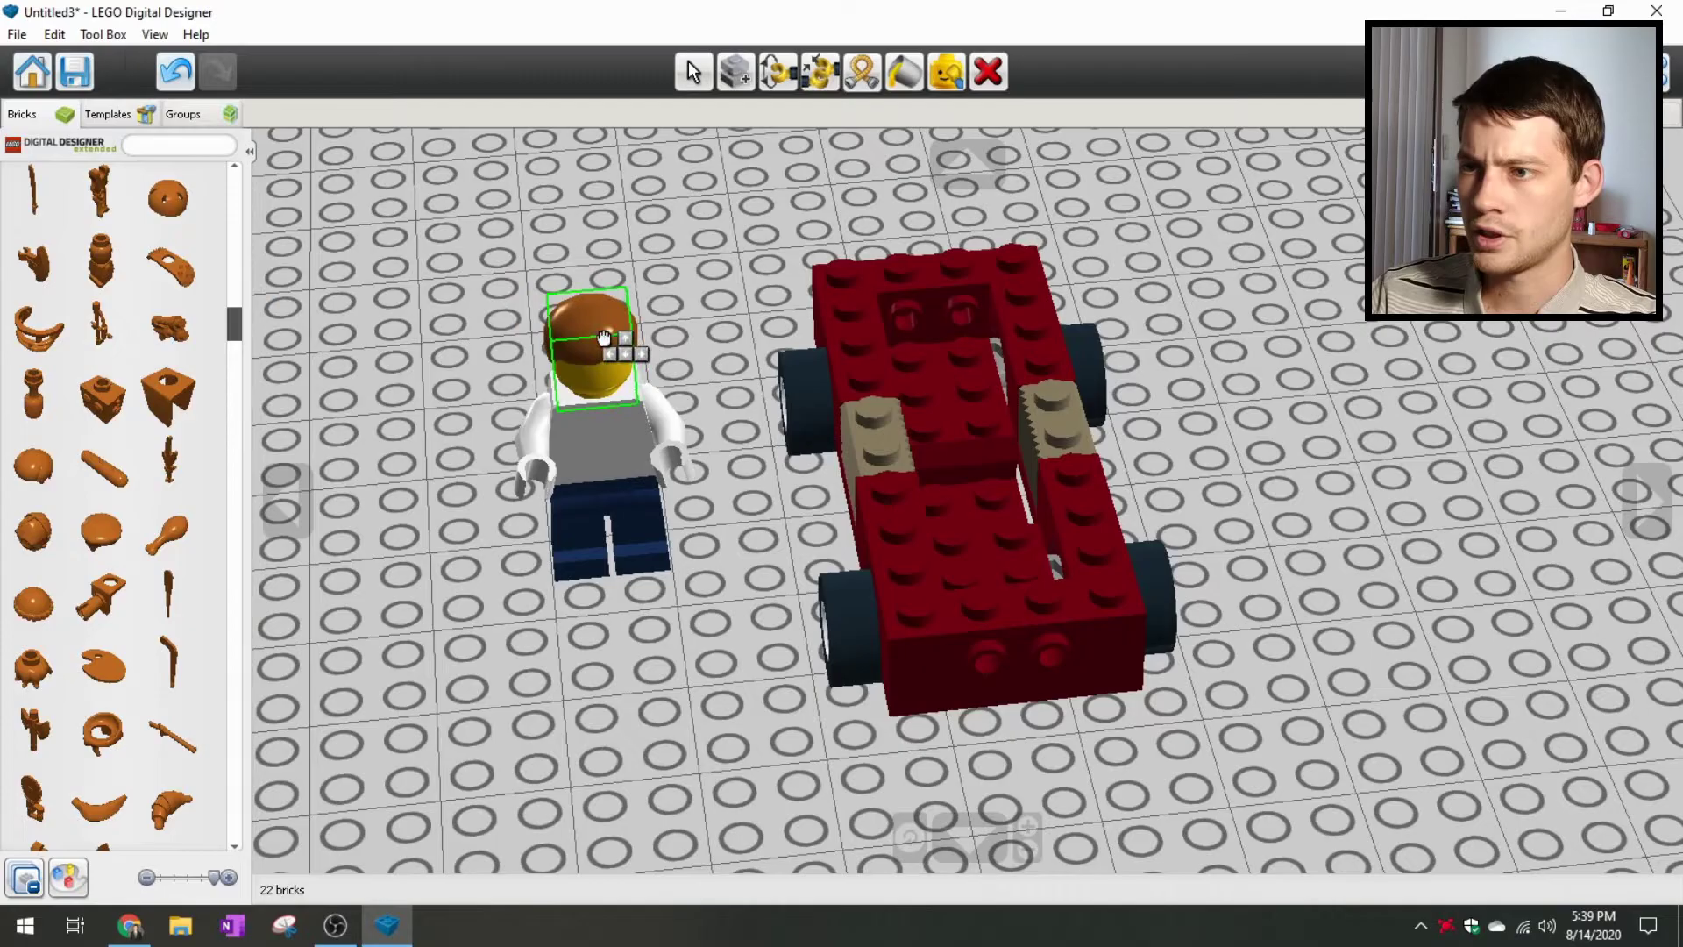
click(608, 340)
Step: Bend the minifigure leg nearest the car forward to a horizontal sitting position with the Hinge tool
right_drag(566, 620, 415, 610)
scroll(705, 518, down, 3)
right_drag(701, 512, 726, 523)
right_drag(578, 530, 551, 506)
scroll(712, 412, up, 3)
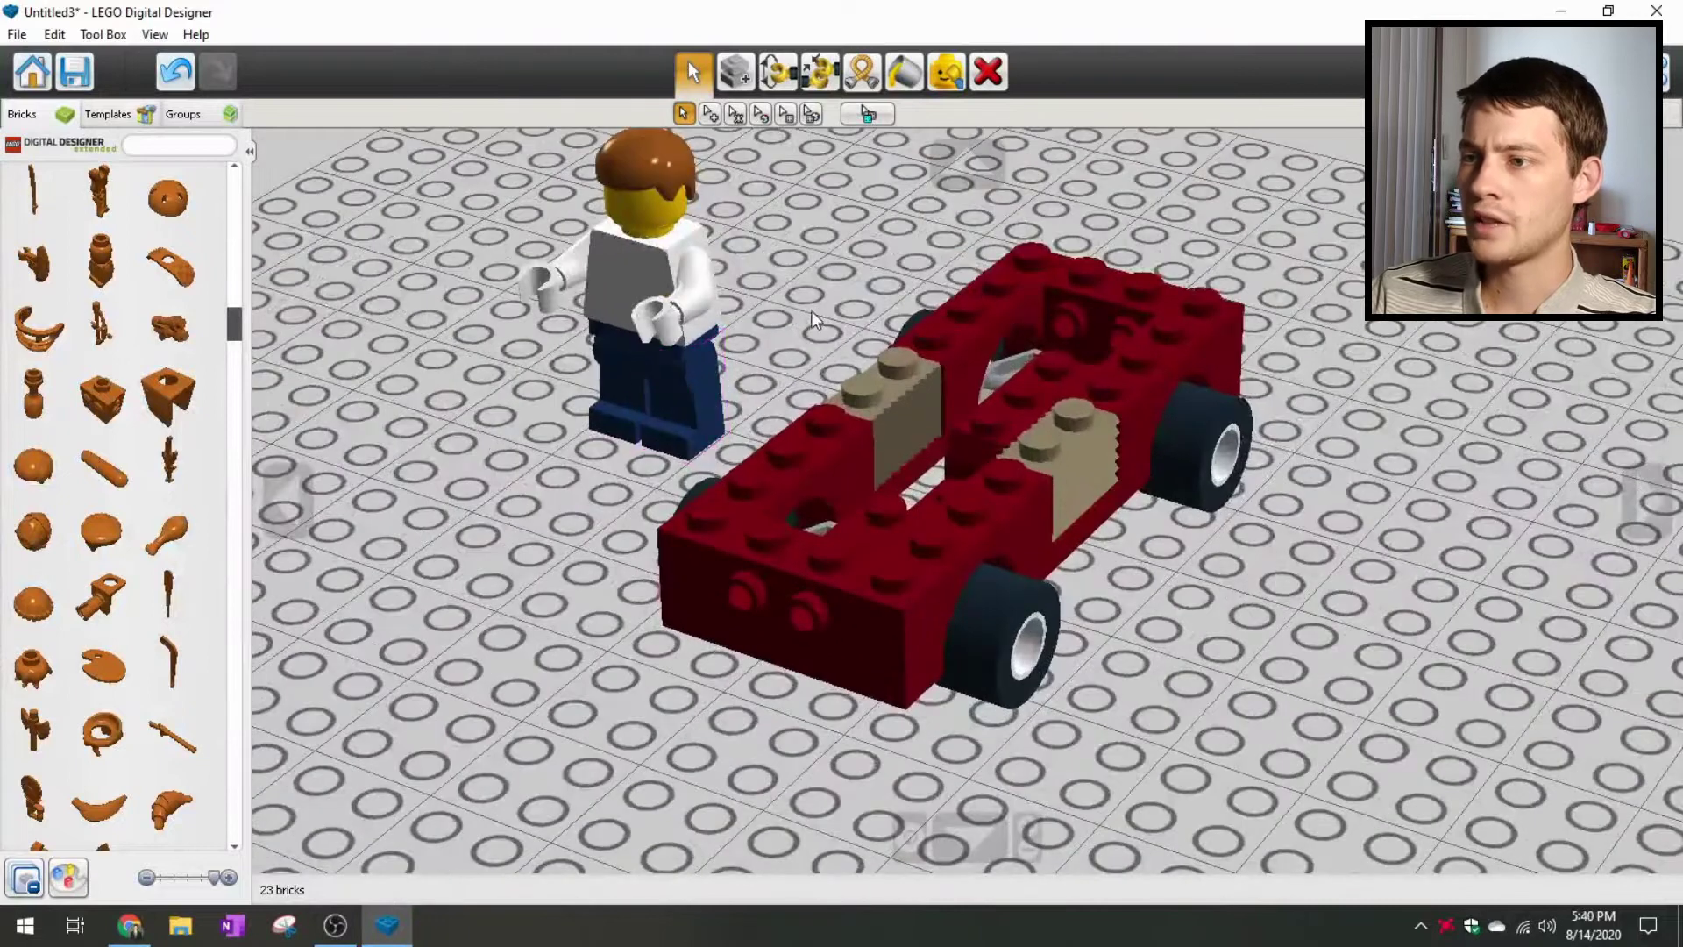
right_drag(820, 244, 793, 355)
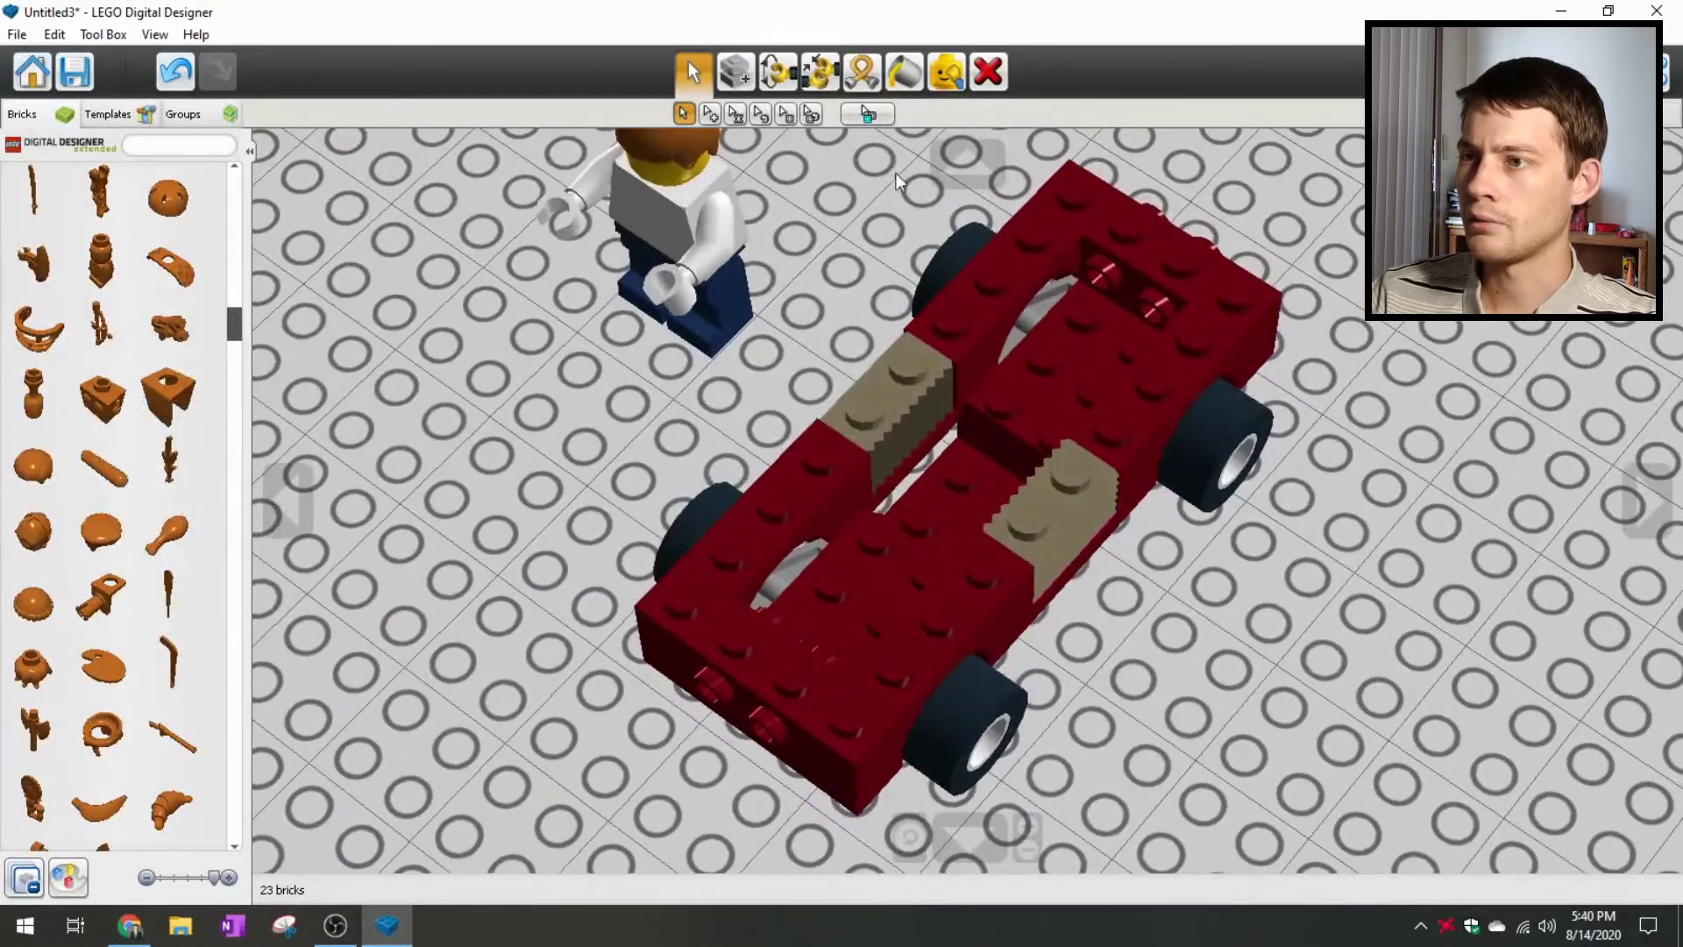
right_drag(811, 271, 833, 208)
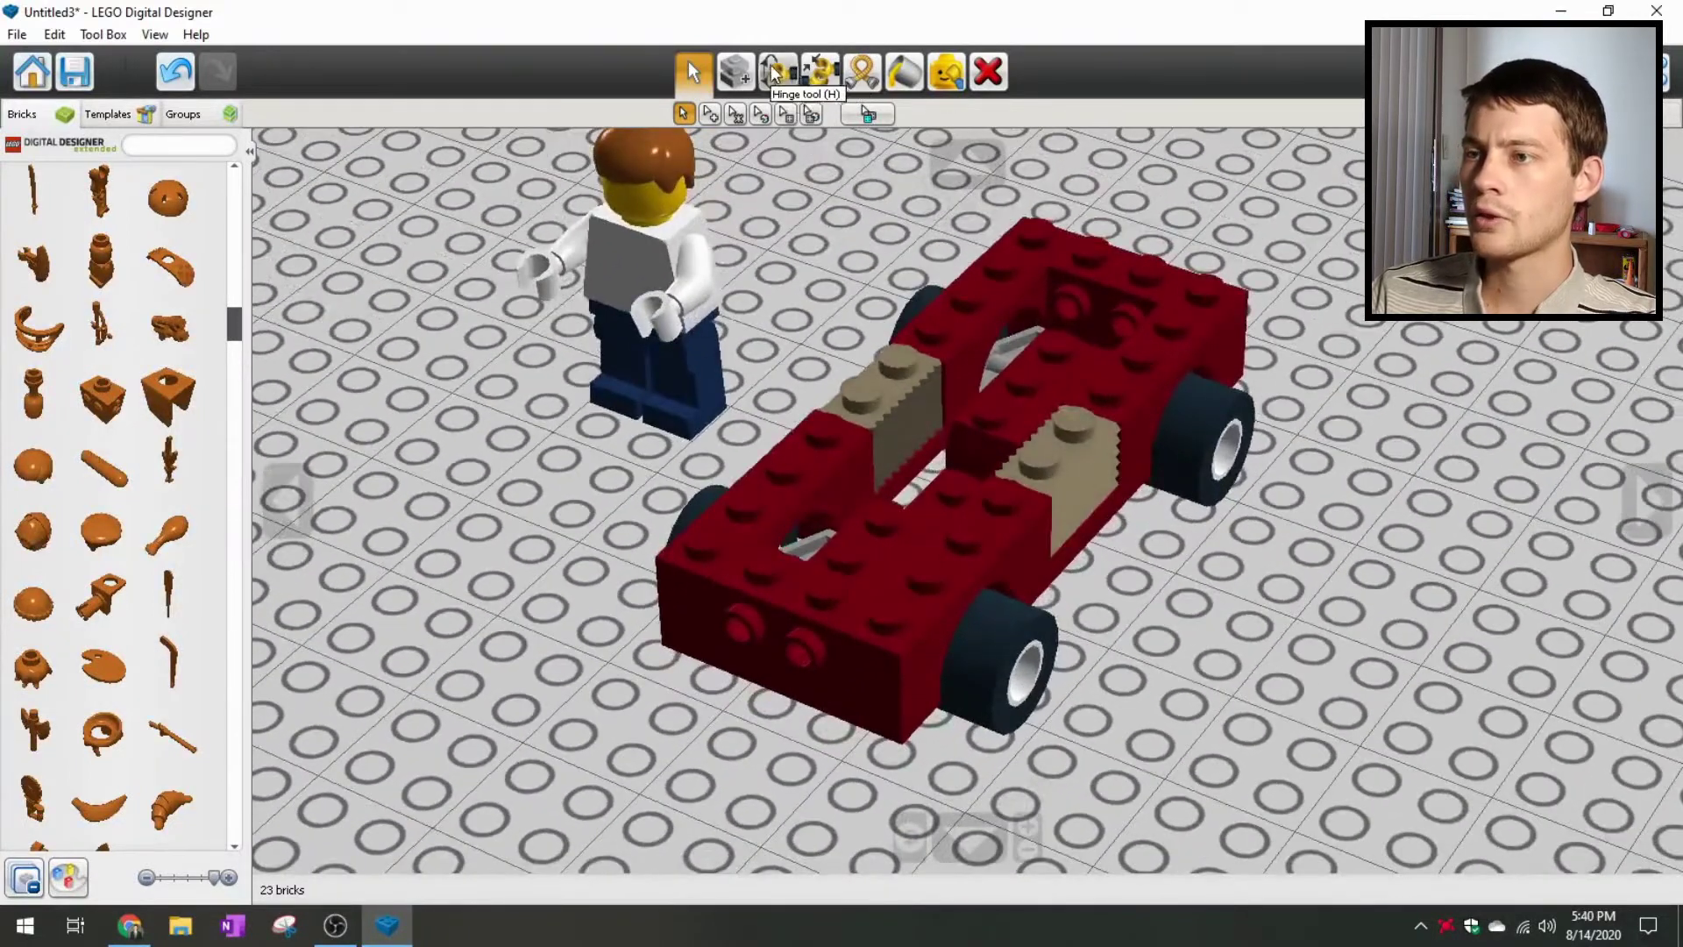
click(773, 75)
click(691, 383)
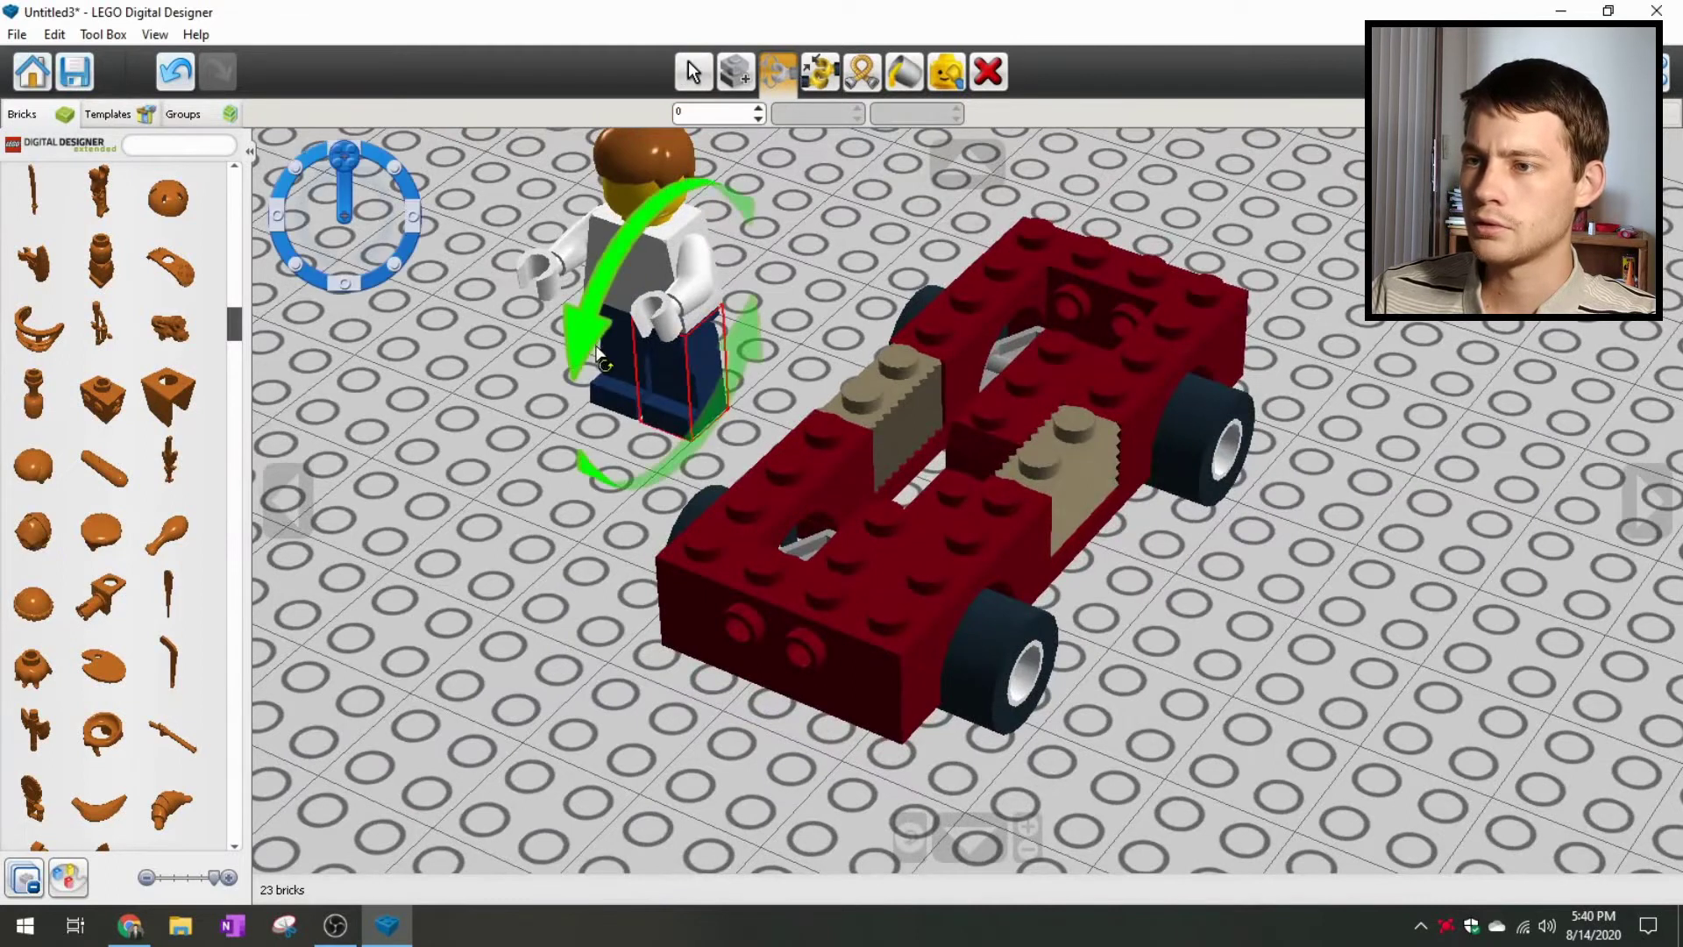
drag(593, 339, 571, 199)
click(275, 225)
Step: Rotate the minifigure's other leg forward to 90 degrees with the Hinge tool so both legs are seated
right_drag(507, 451, 783, 442)
click(599, 547)
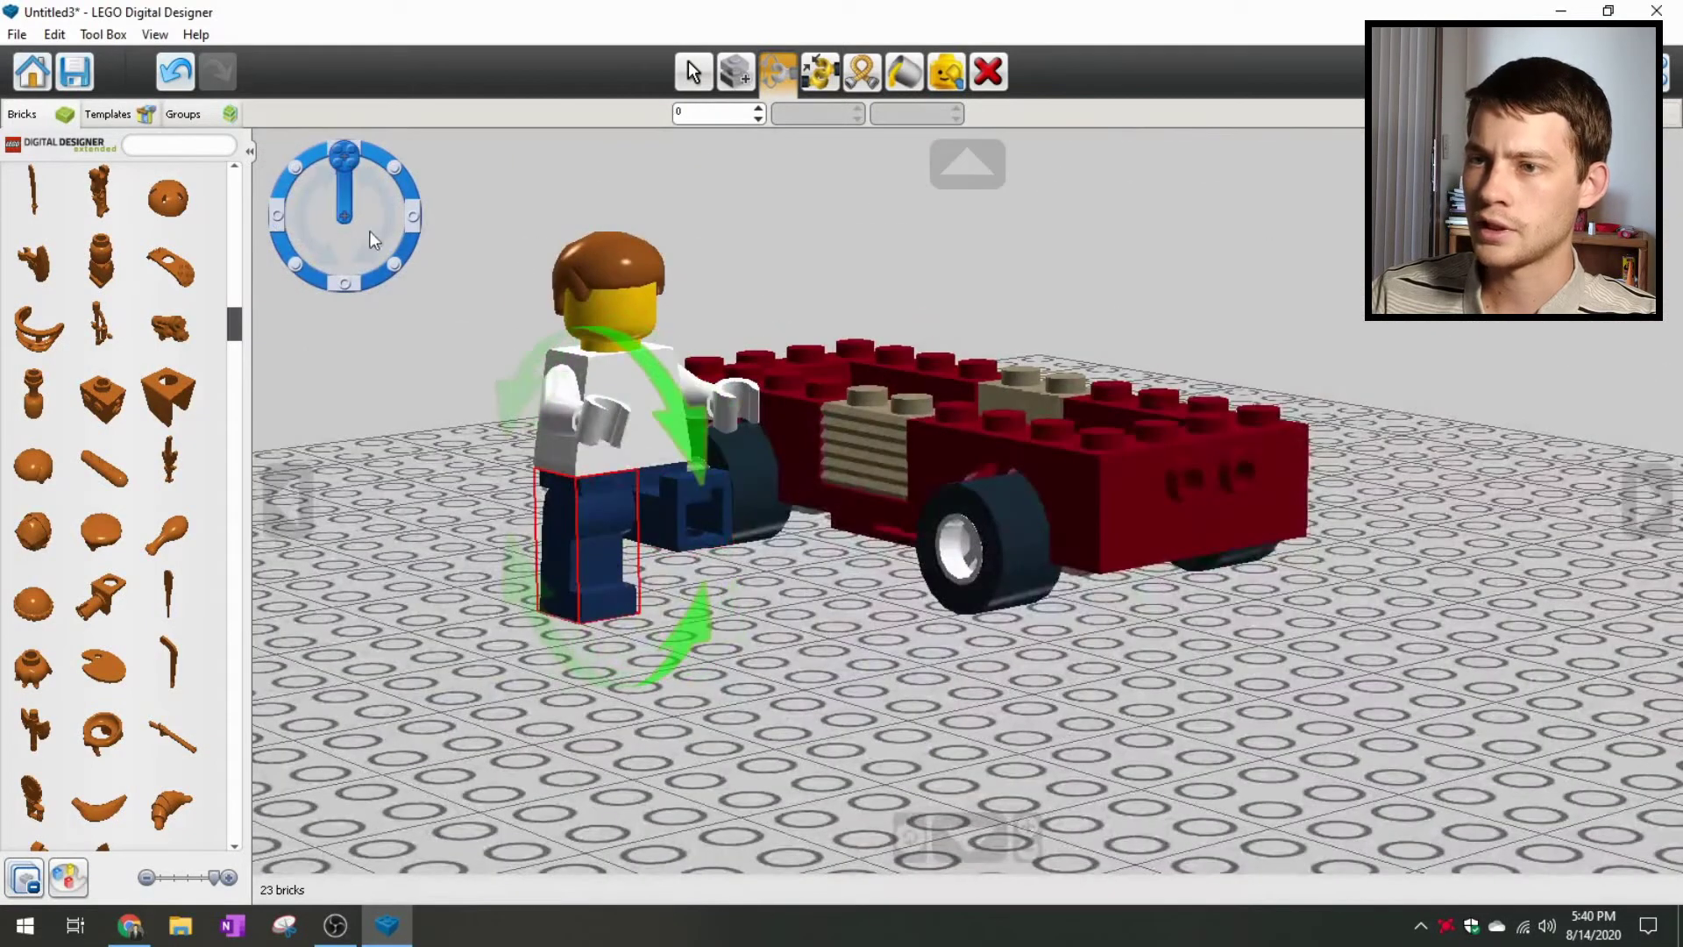
click(420, 219)
drag(408, 217, 387, 179)
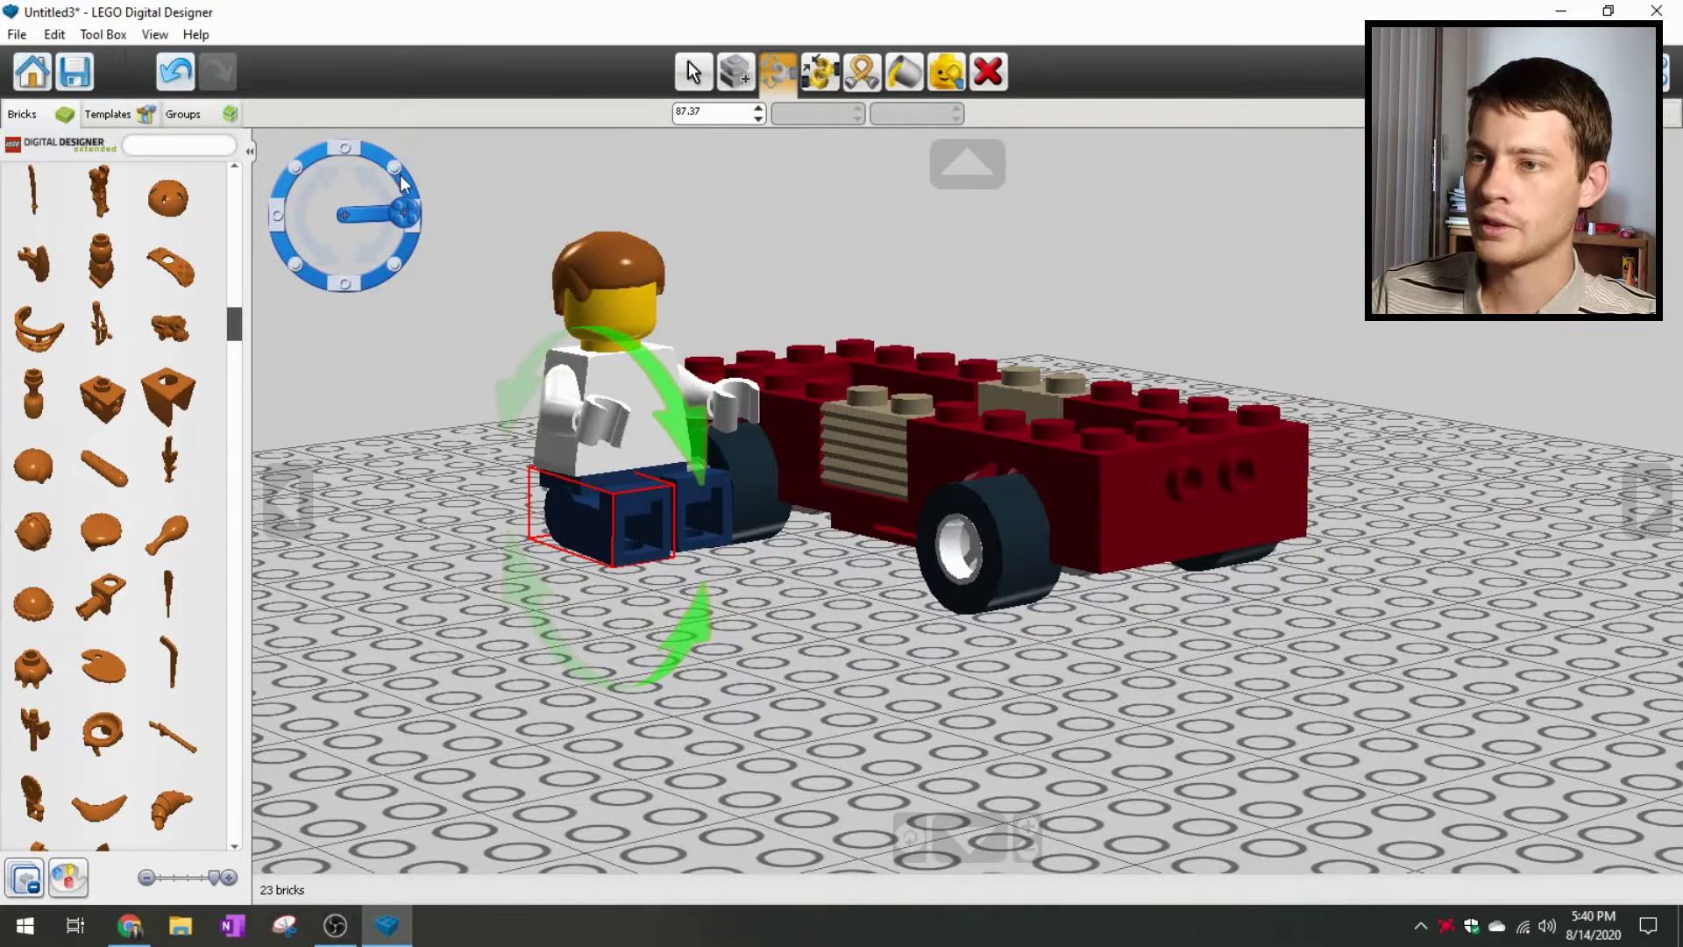
click(395, 171)
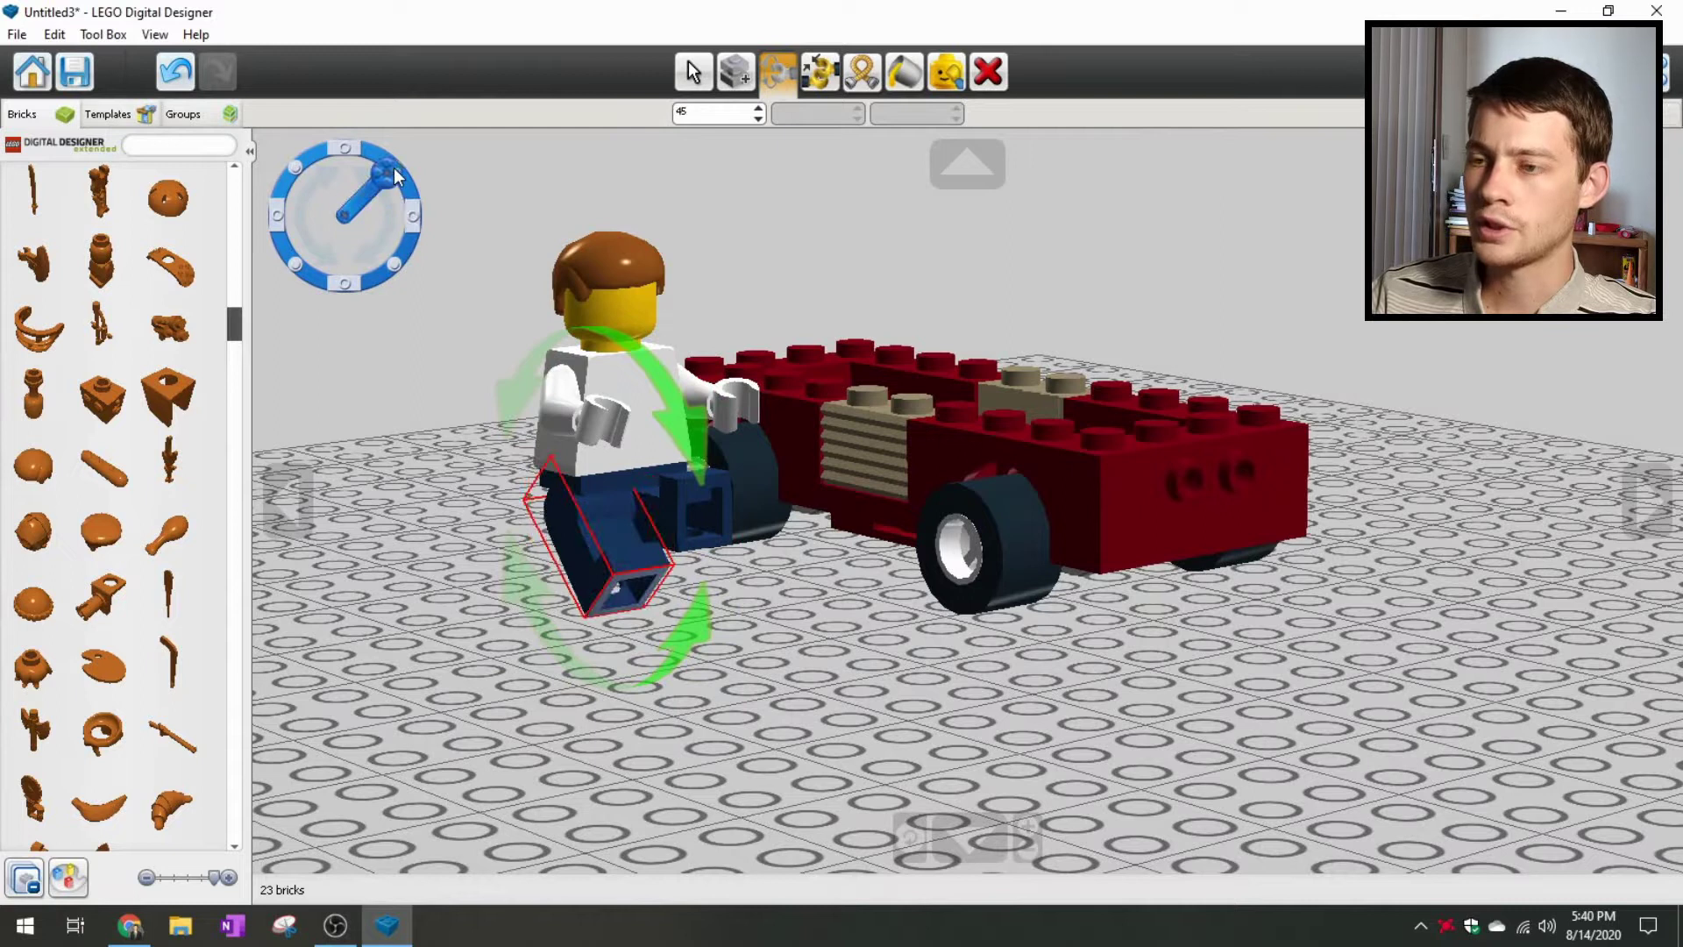
click(413, 217)
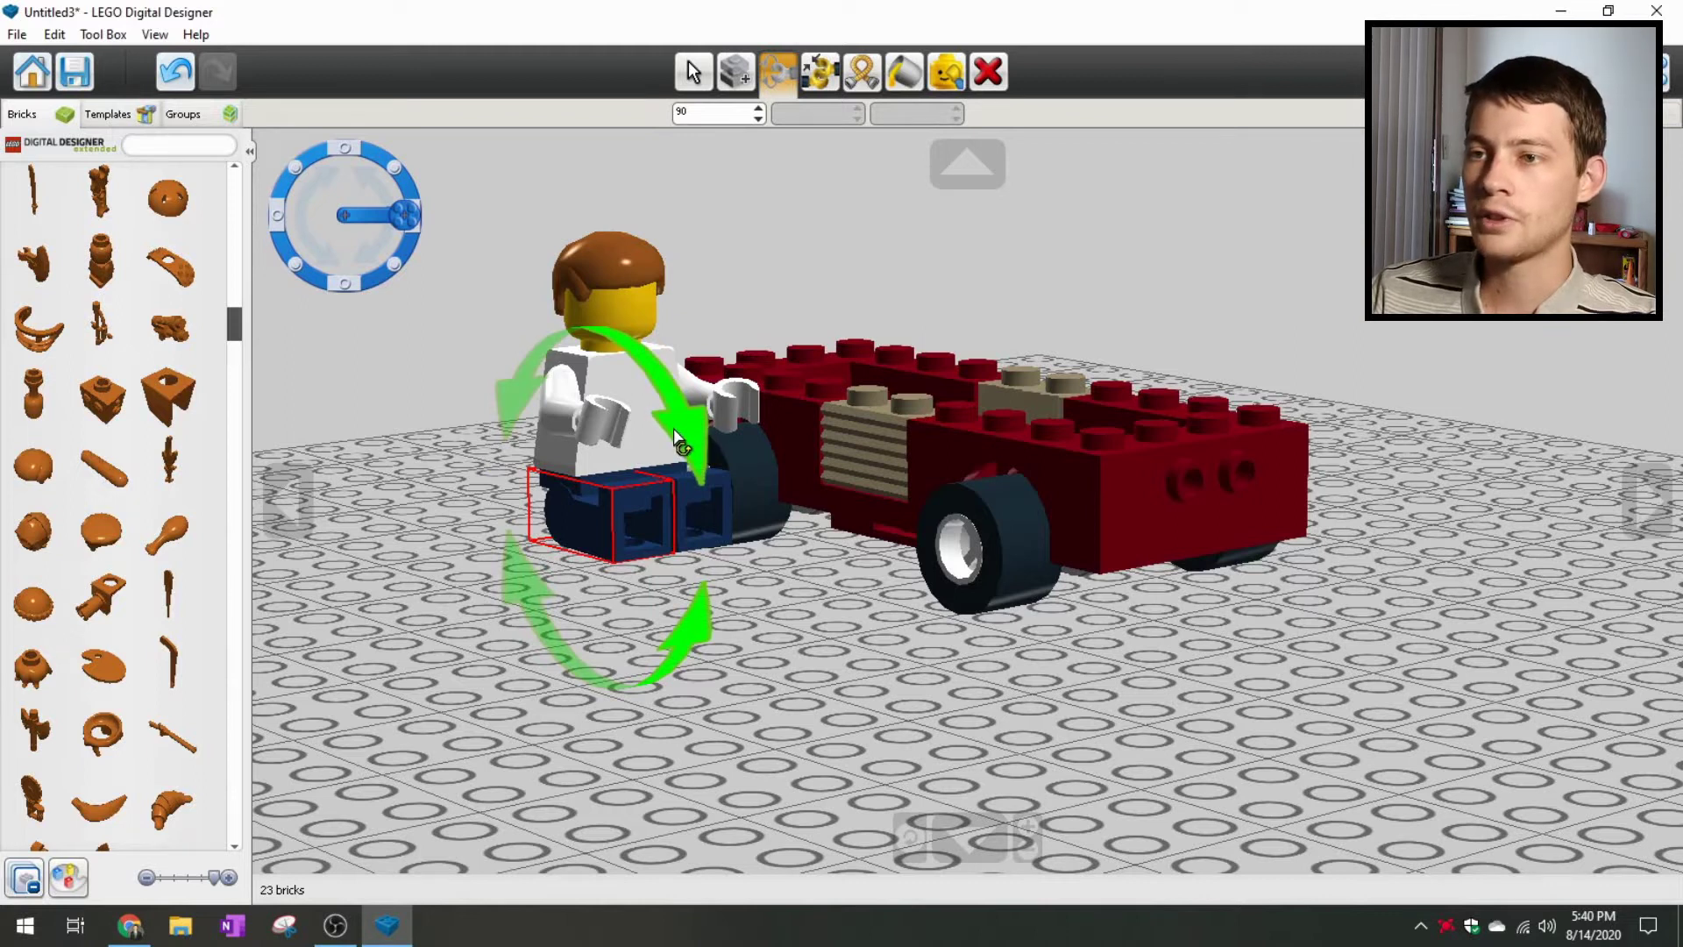
mouse_move(389, 219)
mouse_down()
mouse_move(340, 161)
mouse_move(402, 213)
mouse_up()
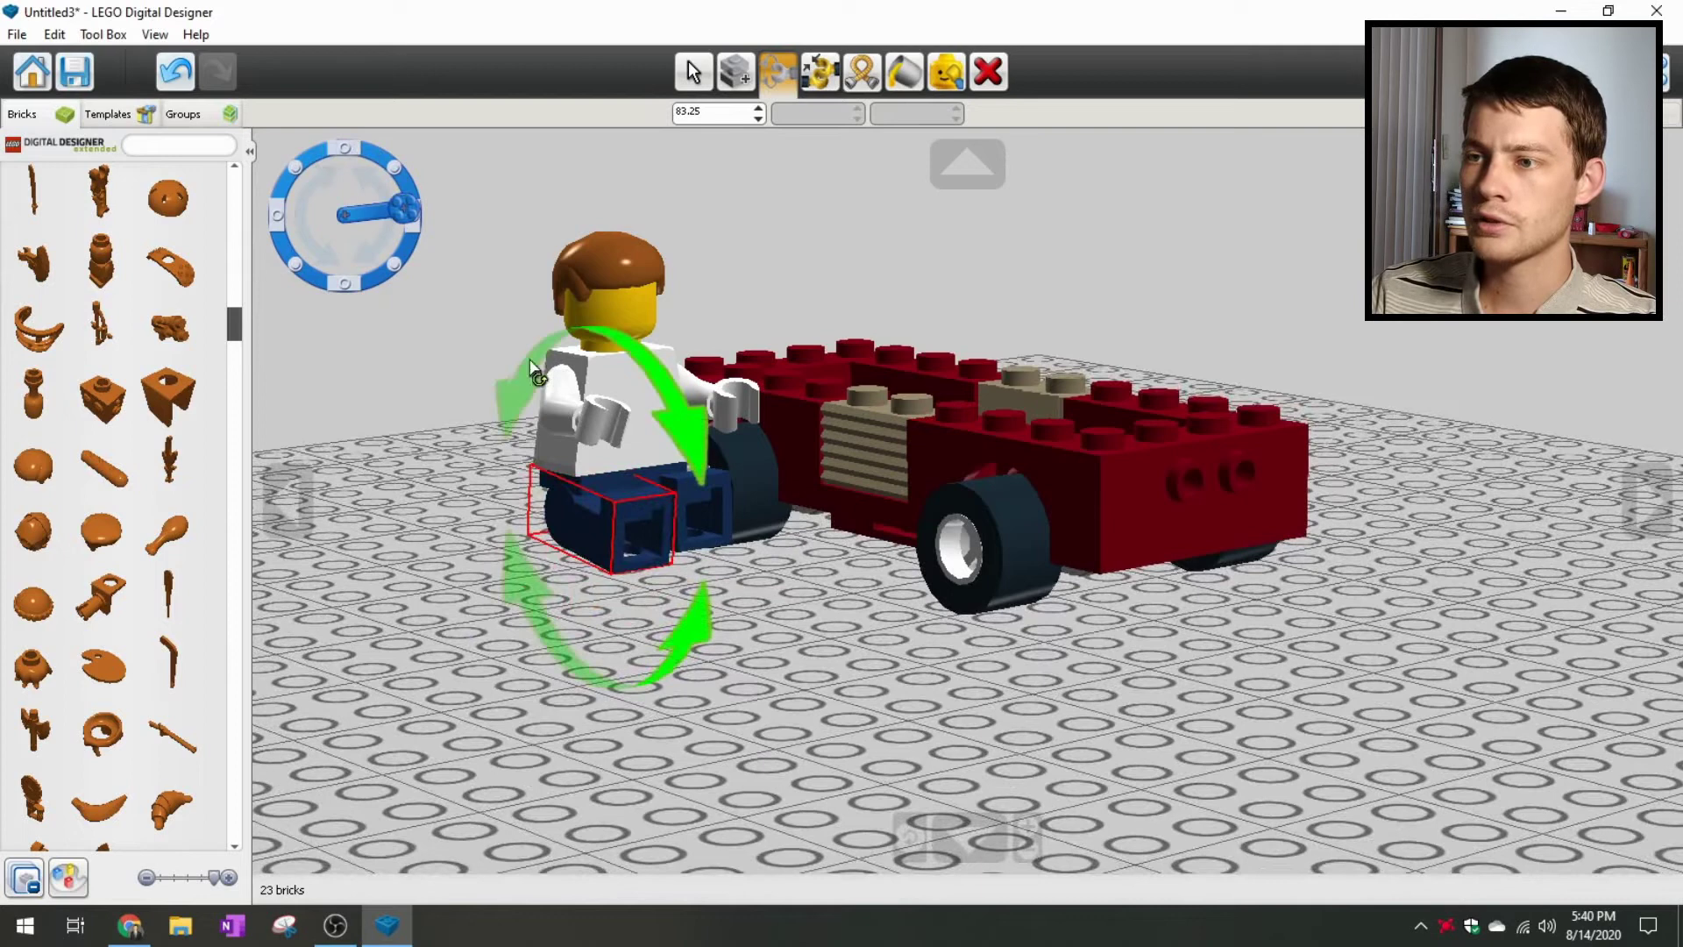
drag(656, 377, 469, 266)
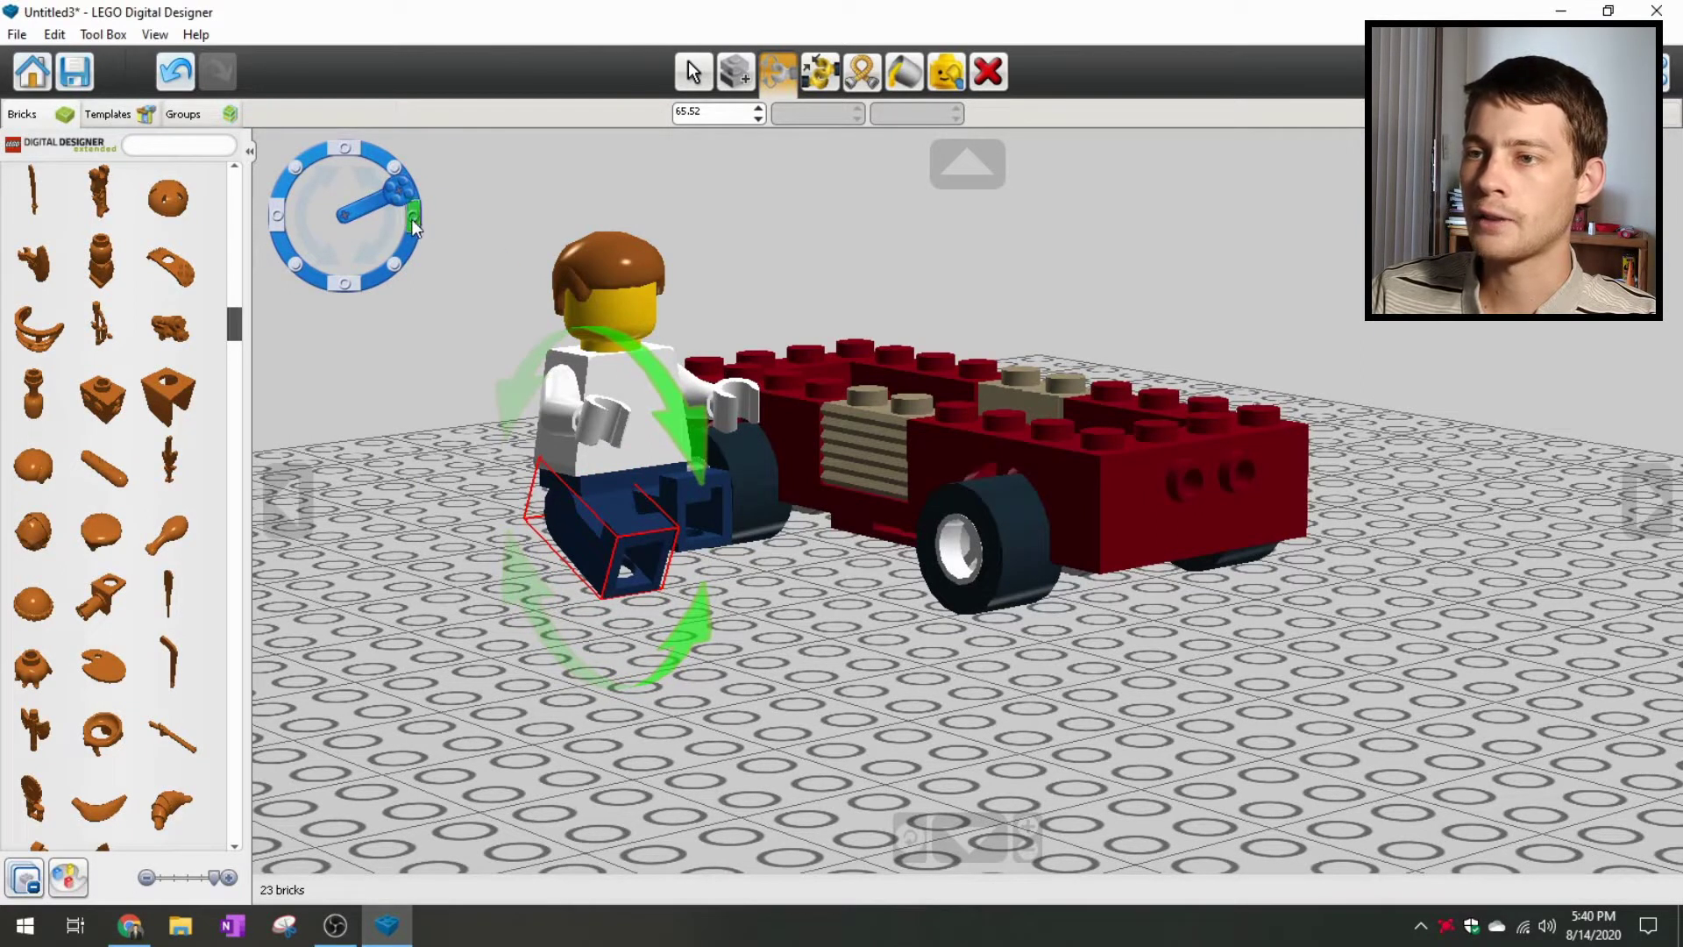
click(412, 219)
click(689, 87)
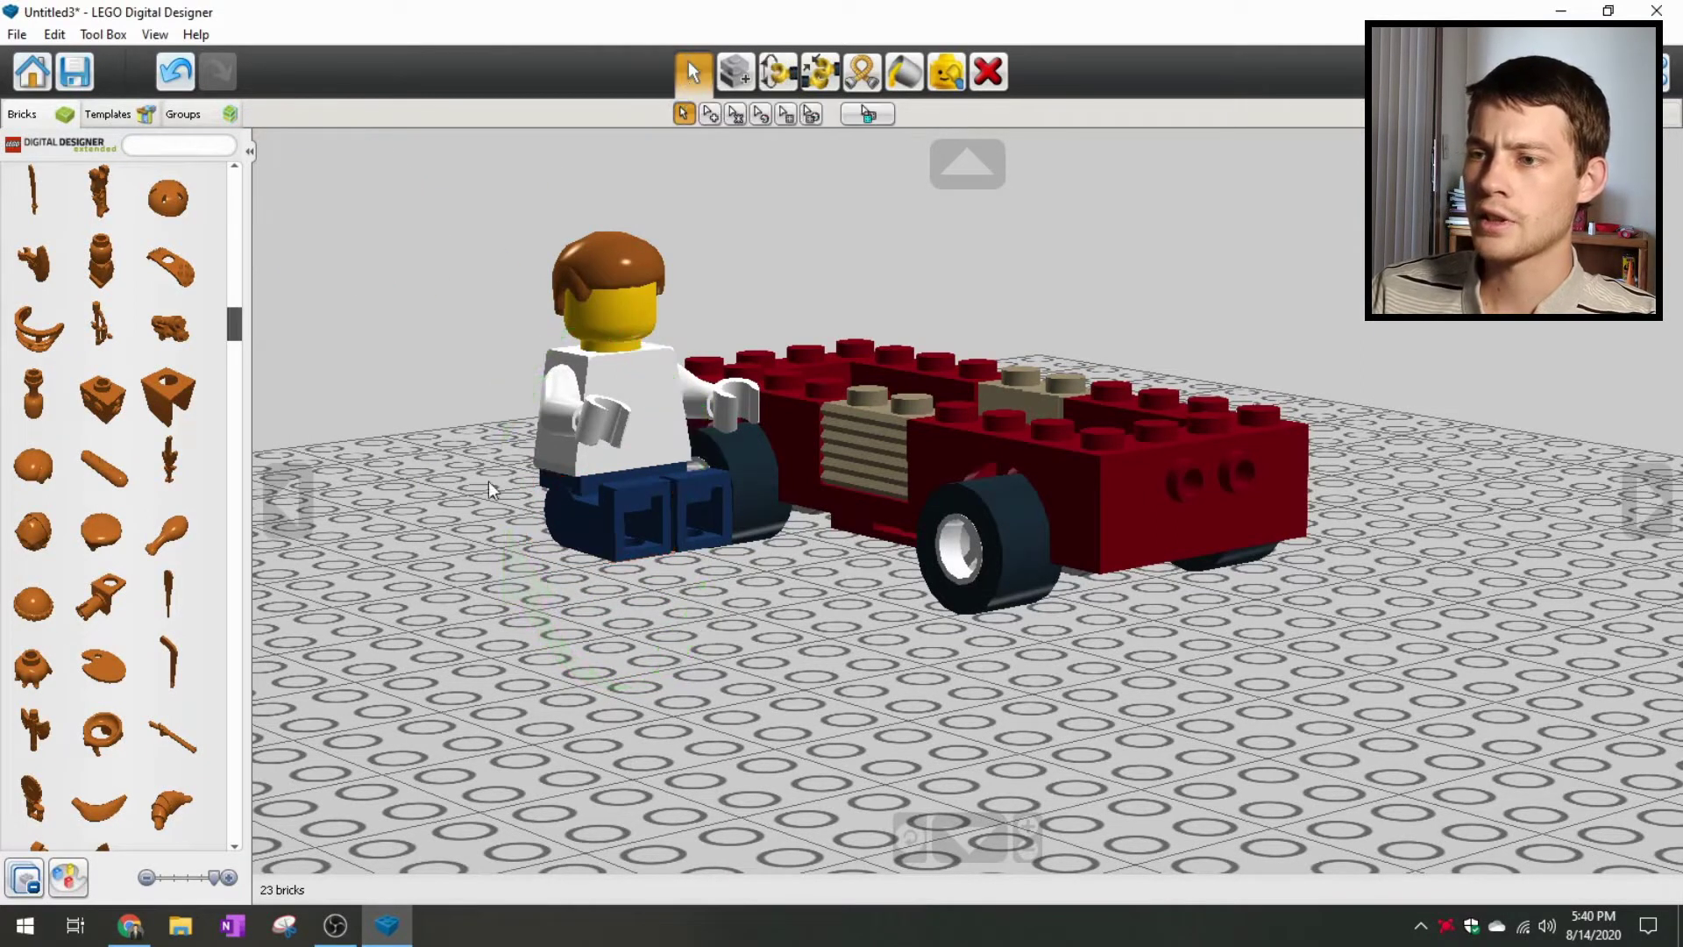
Step: Select the whole seated minifigure with a selection box and move it farther away from the red car
scroll(493, 485, down, 5)
right_drag(620, 460, 481, 613)
right_drag(683, 524, 813, 503)
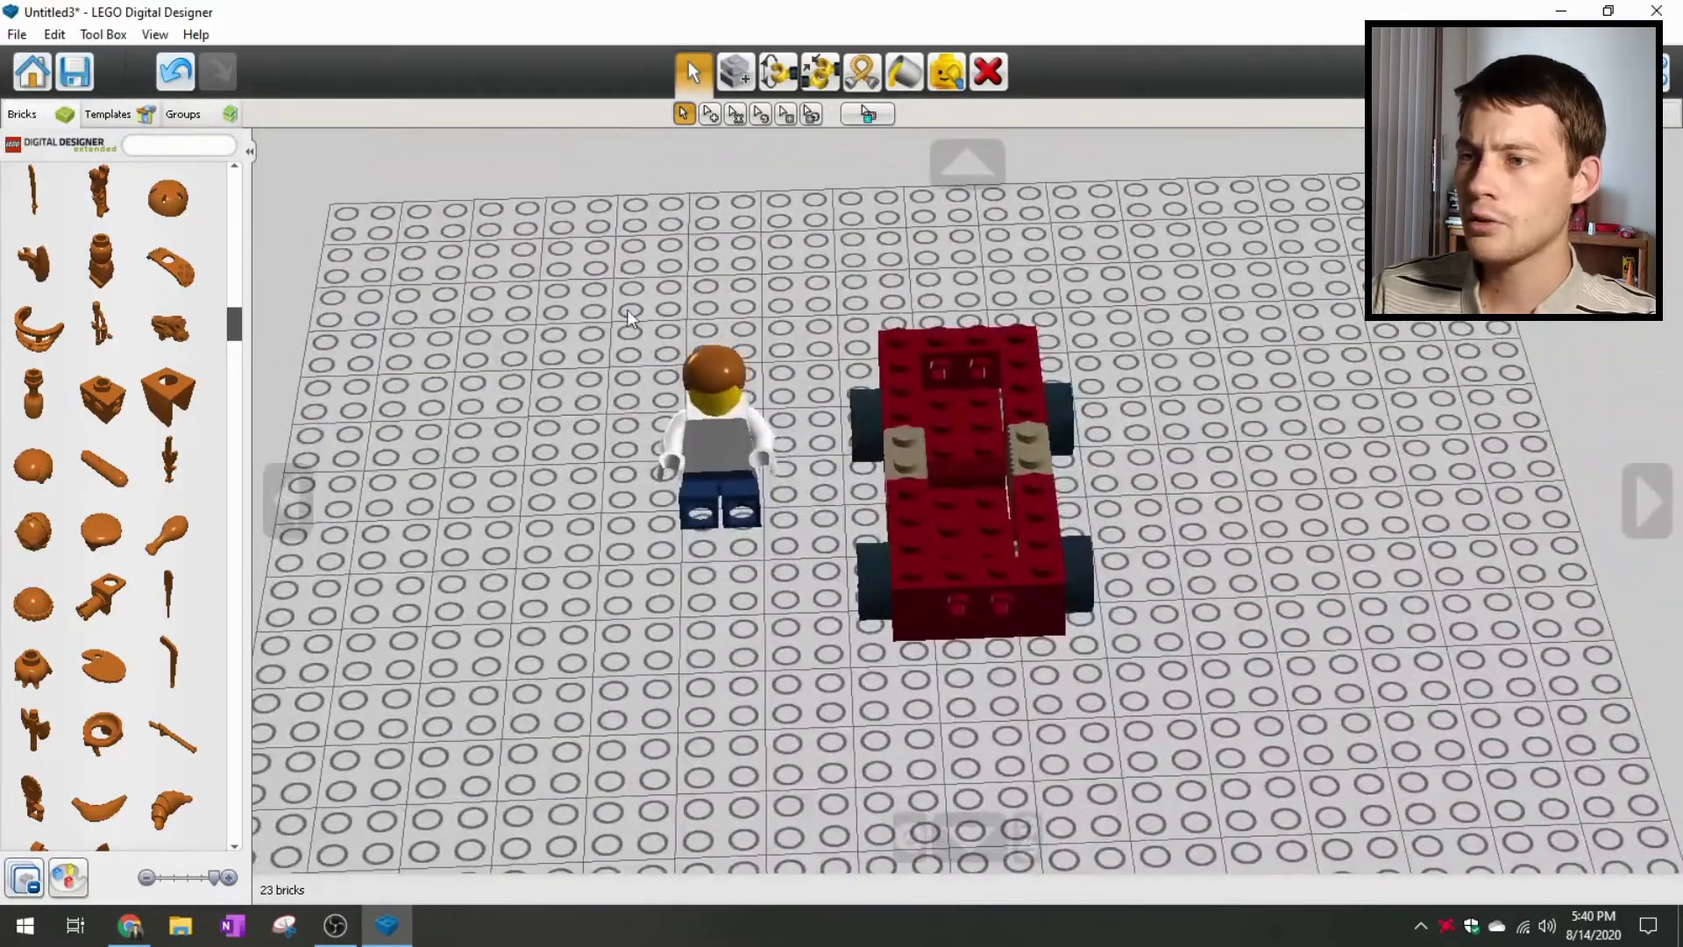
drag(622, 296, 787, 565)
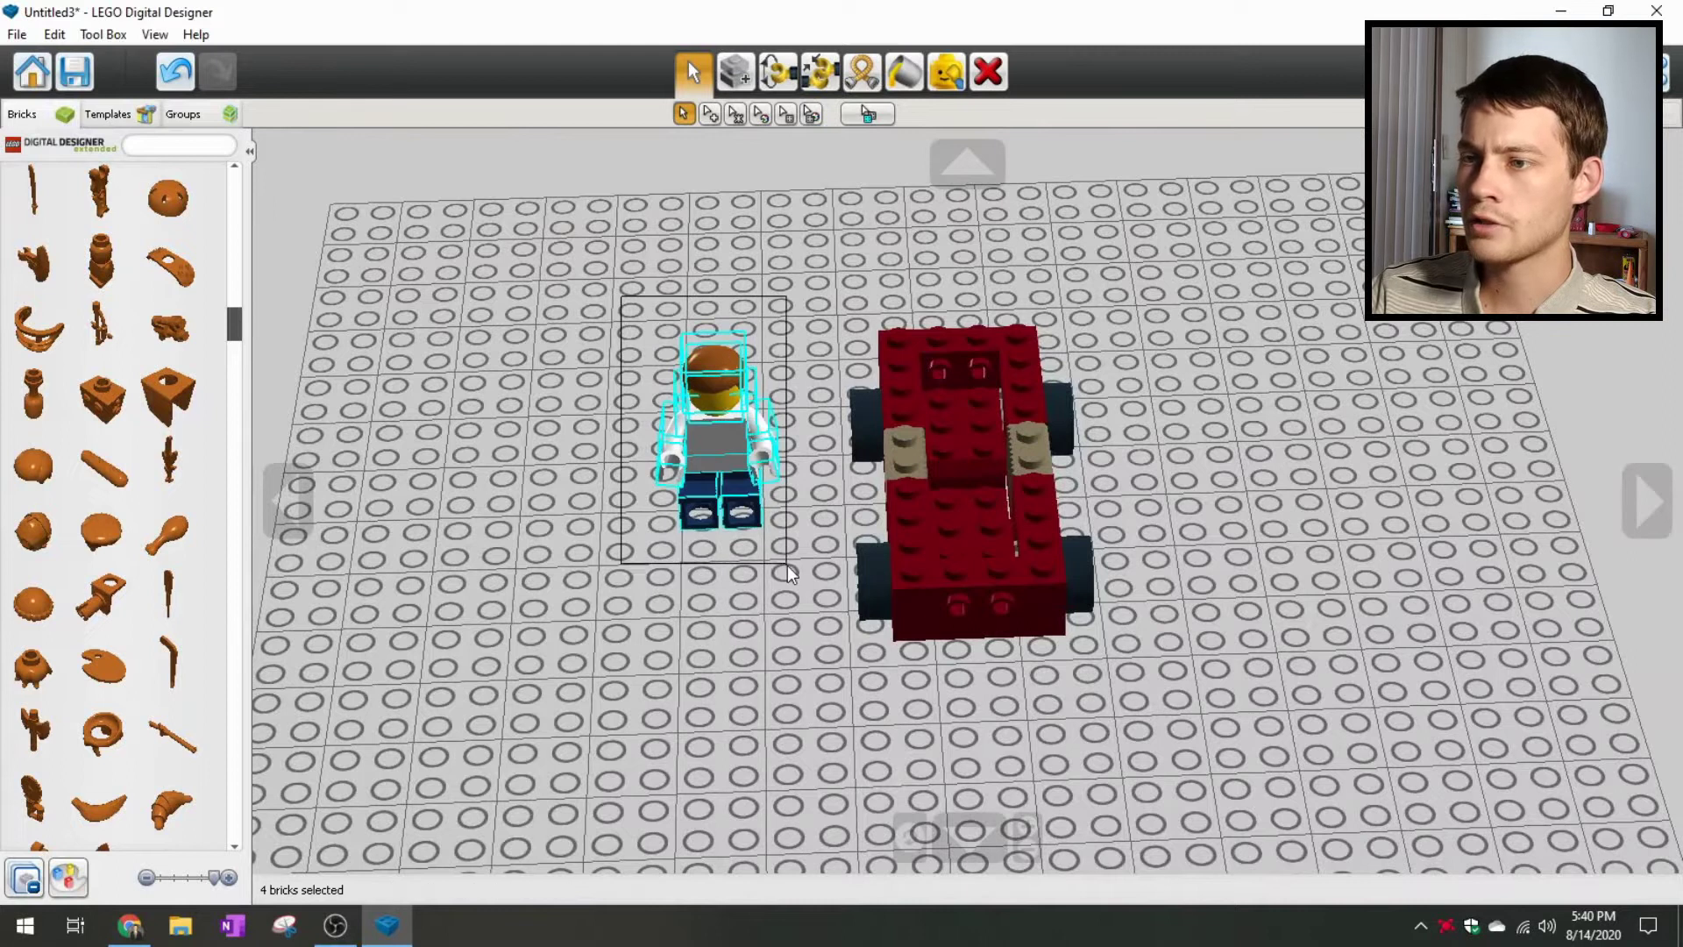
drag(672, 426, 592, 433)
click(566, 554)
Step: Select the minifigure's legs, torso, head and hair together and try to seat it in the car's cockpit
scroll(566, 570, up, 3)
right_drag(566, 589, 654, 578)
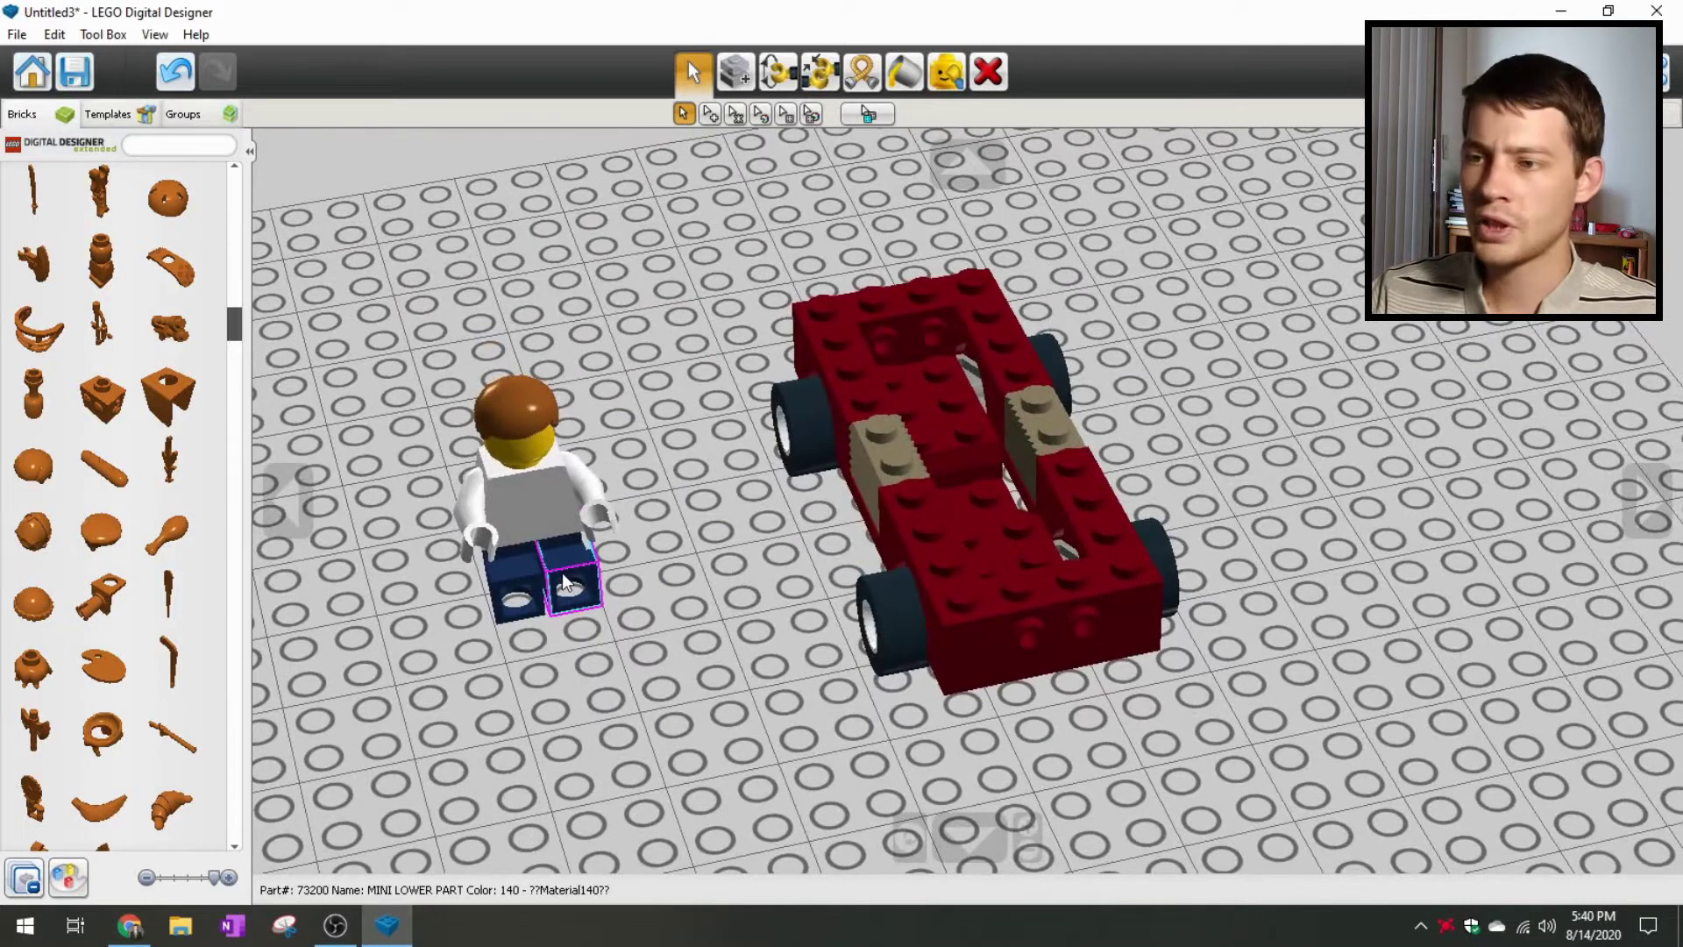
ctrl+click(517, 574)
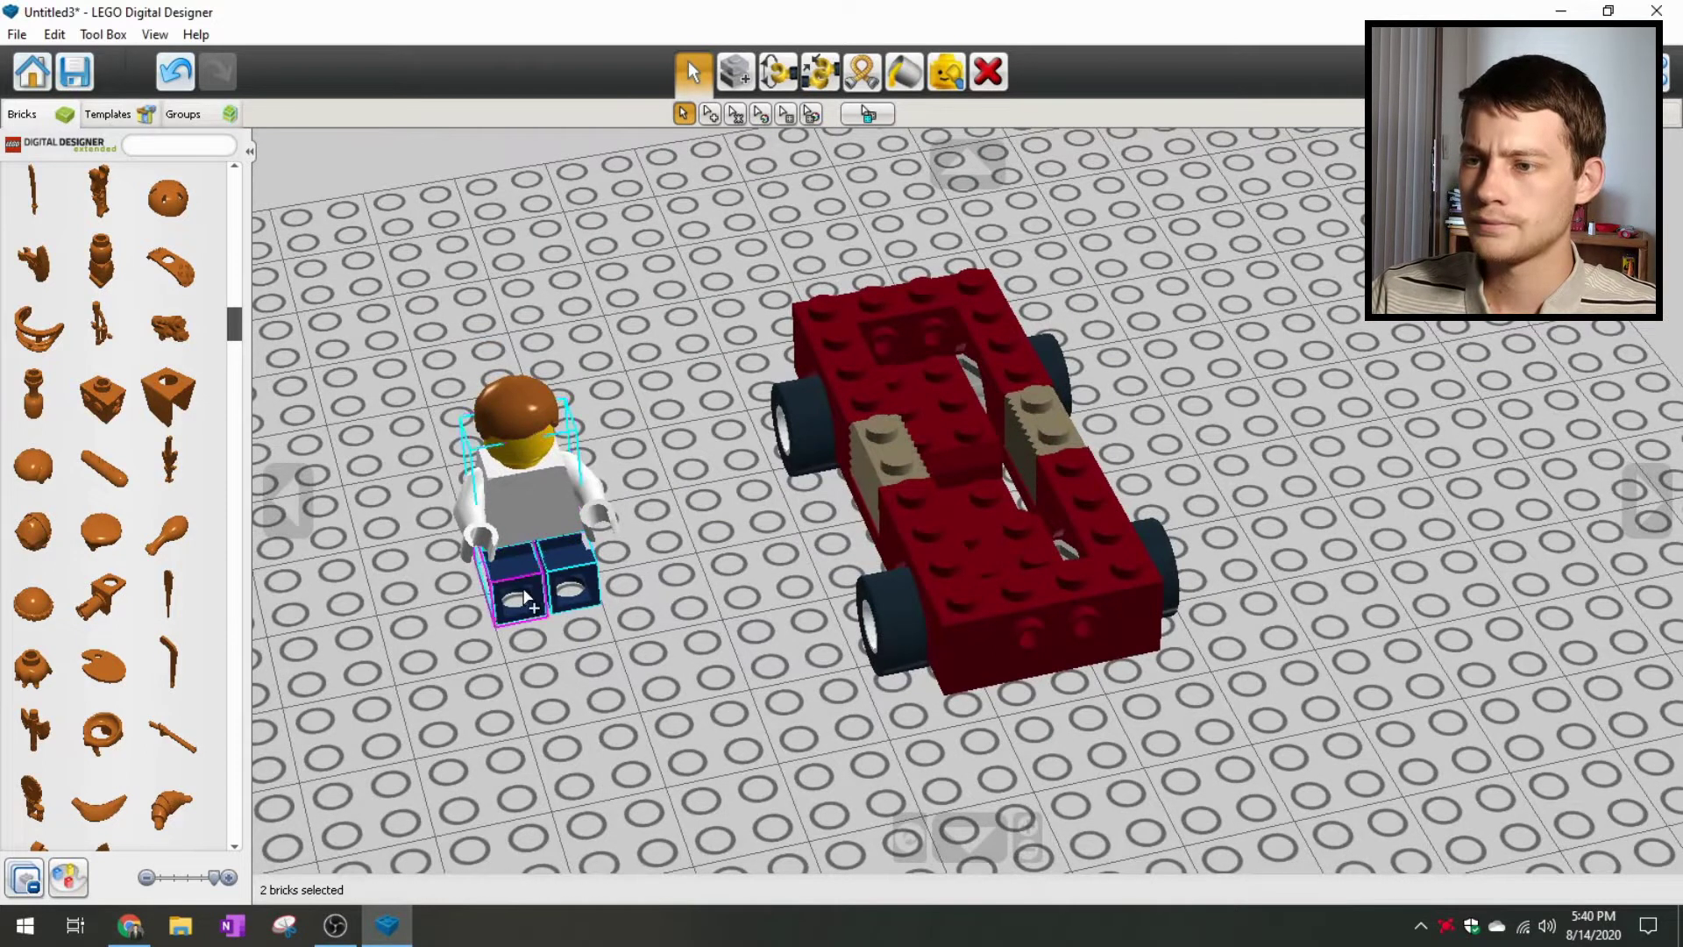
ctrl+click(513, 452)
ctrl+click(517, 426)
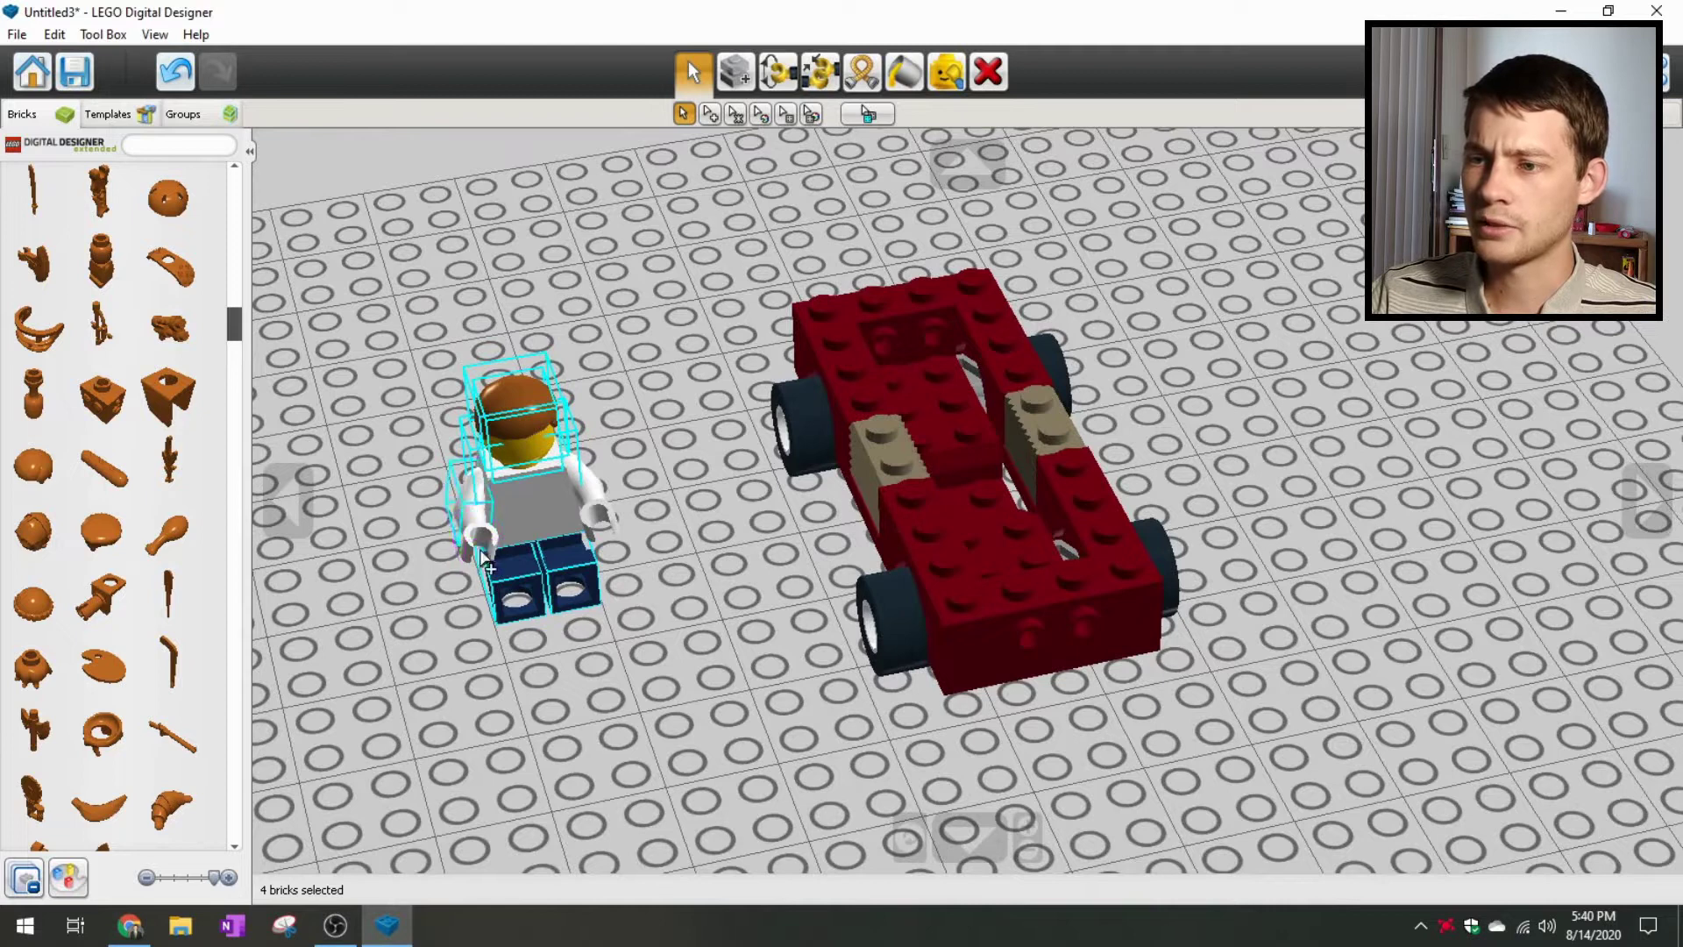
drag(550, 523, 602, 485)
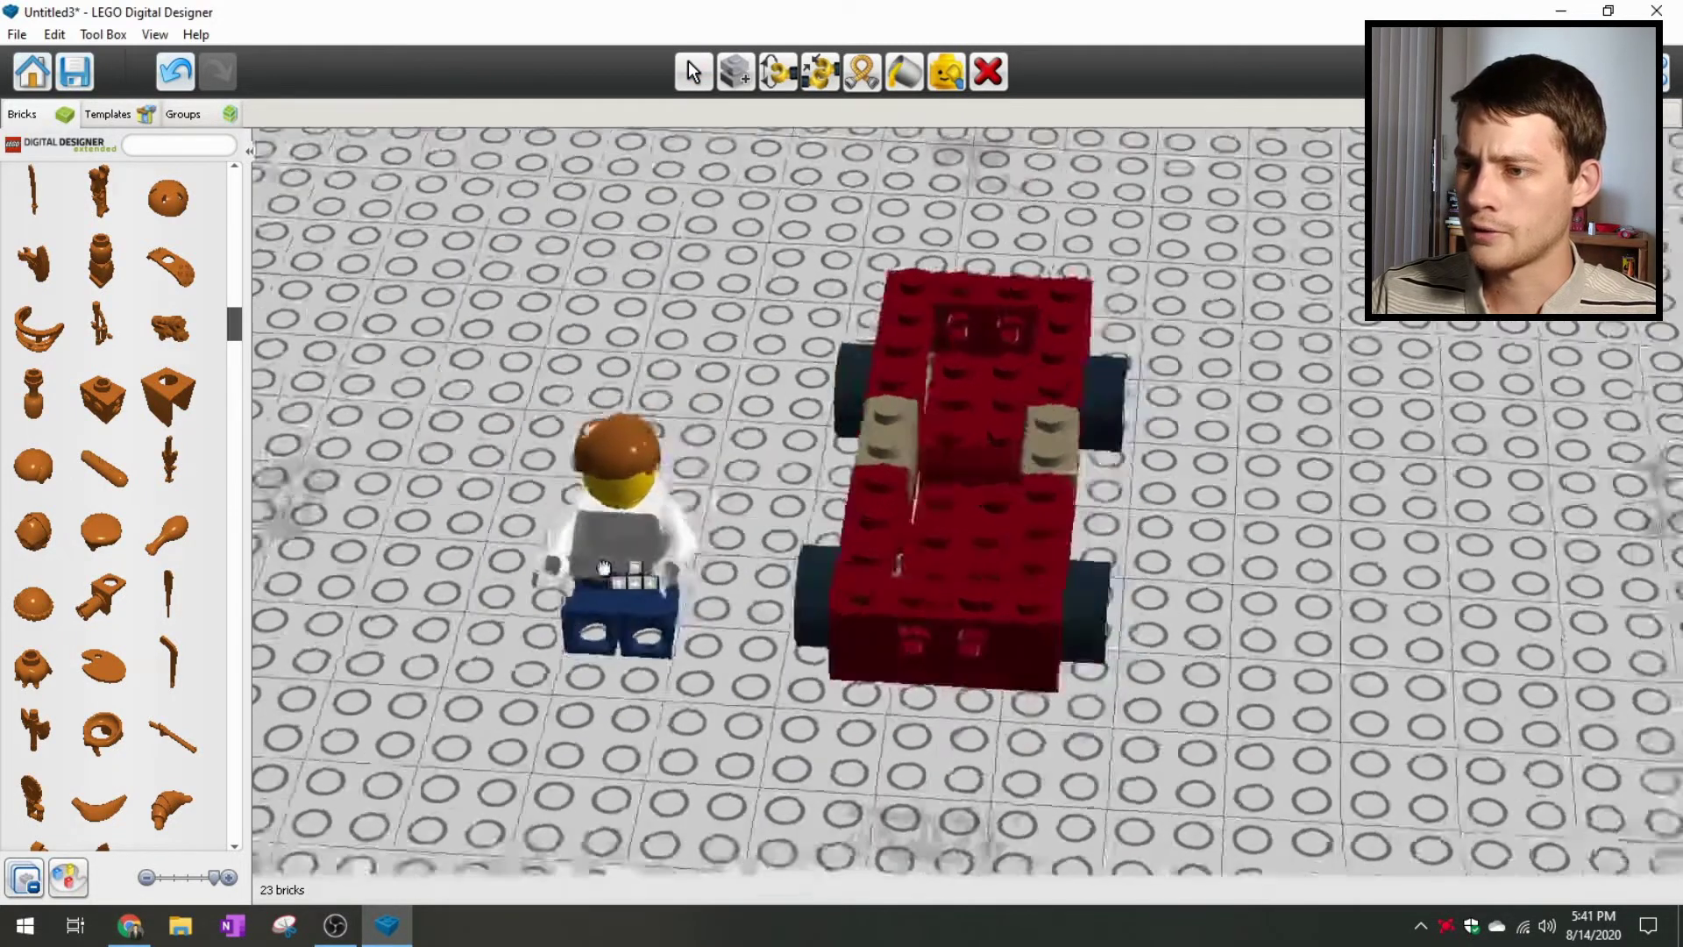
right_drag(603, 568, 508, 602)
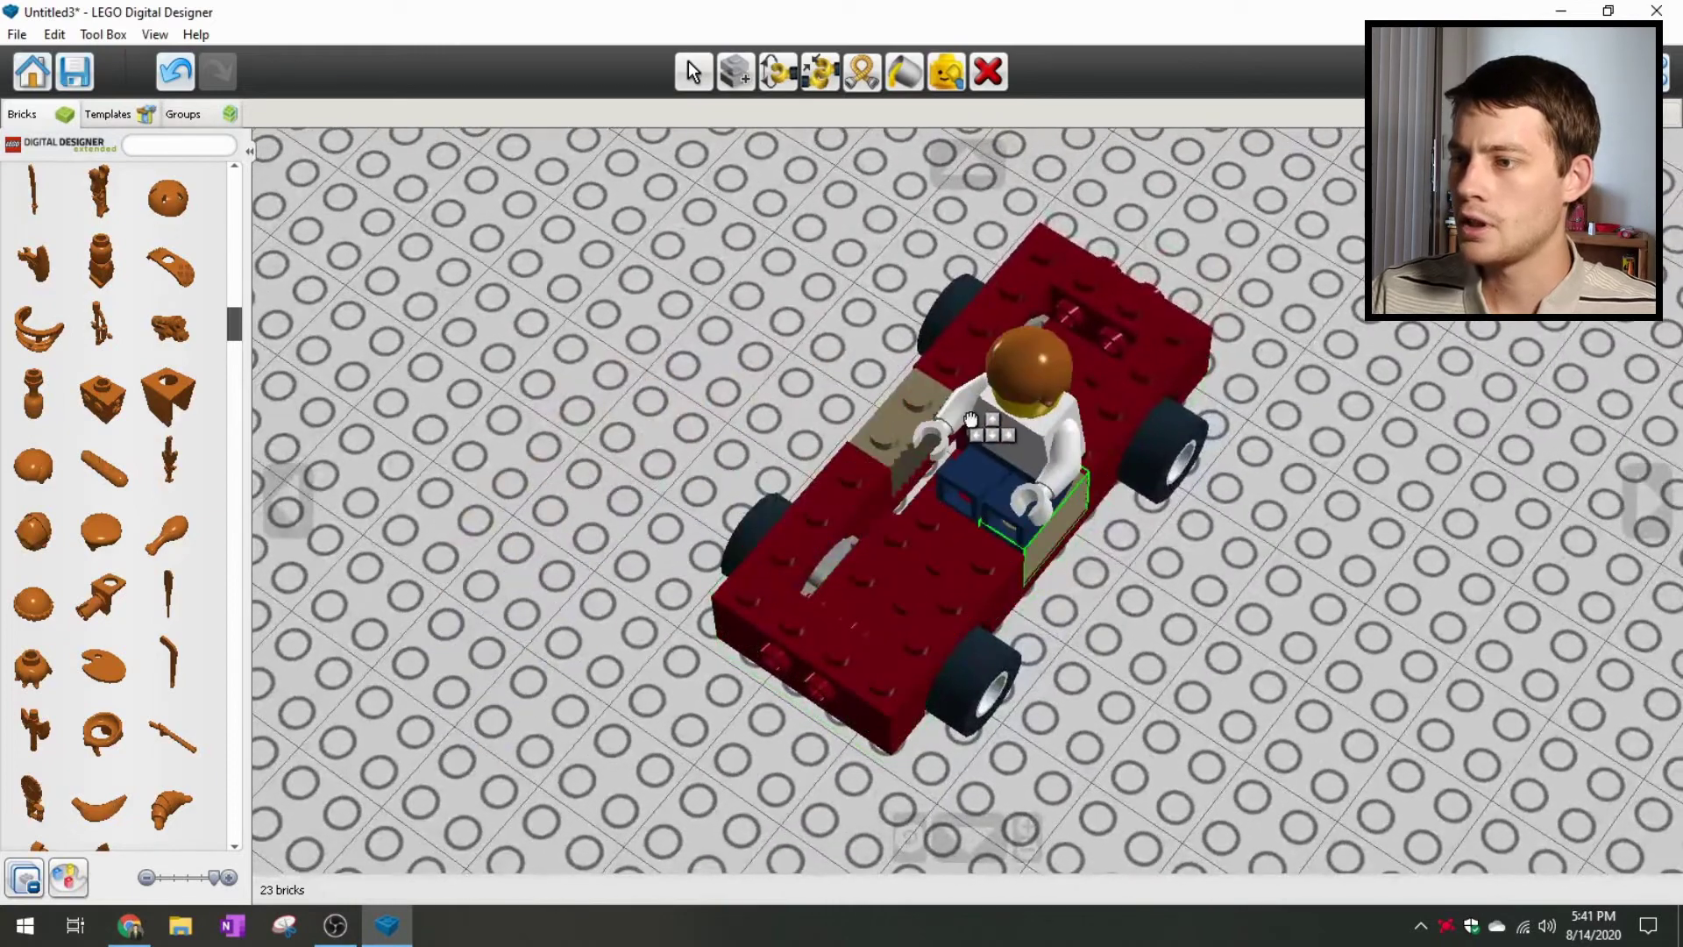
right_drag(933, 447, 1072, 441)
right_drag(952, 551, 951, 367)
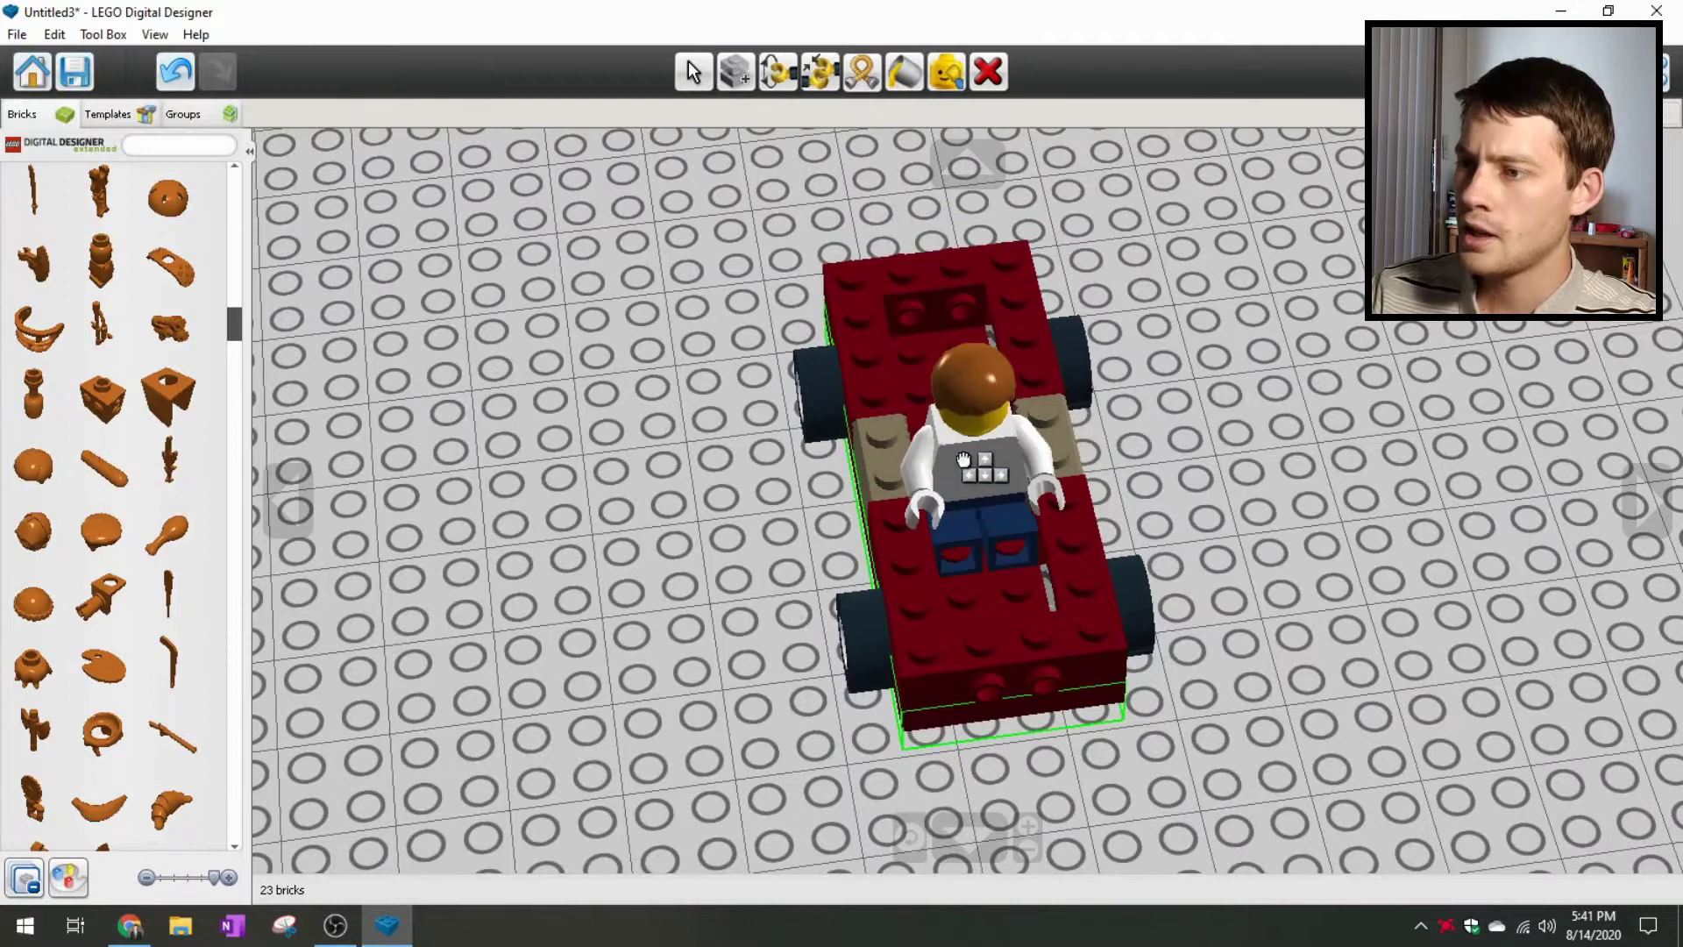
right_drag(957, 464, 1213, 407)
right_drag(999, 412, 973, 448)
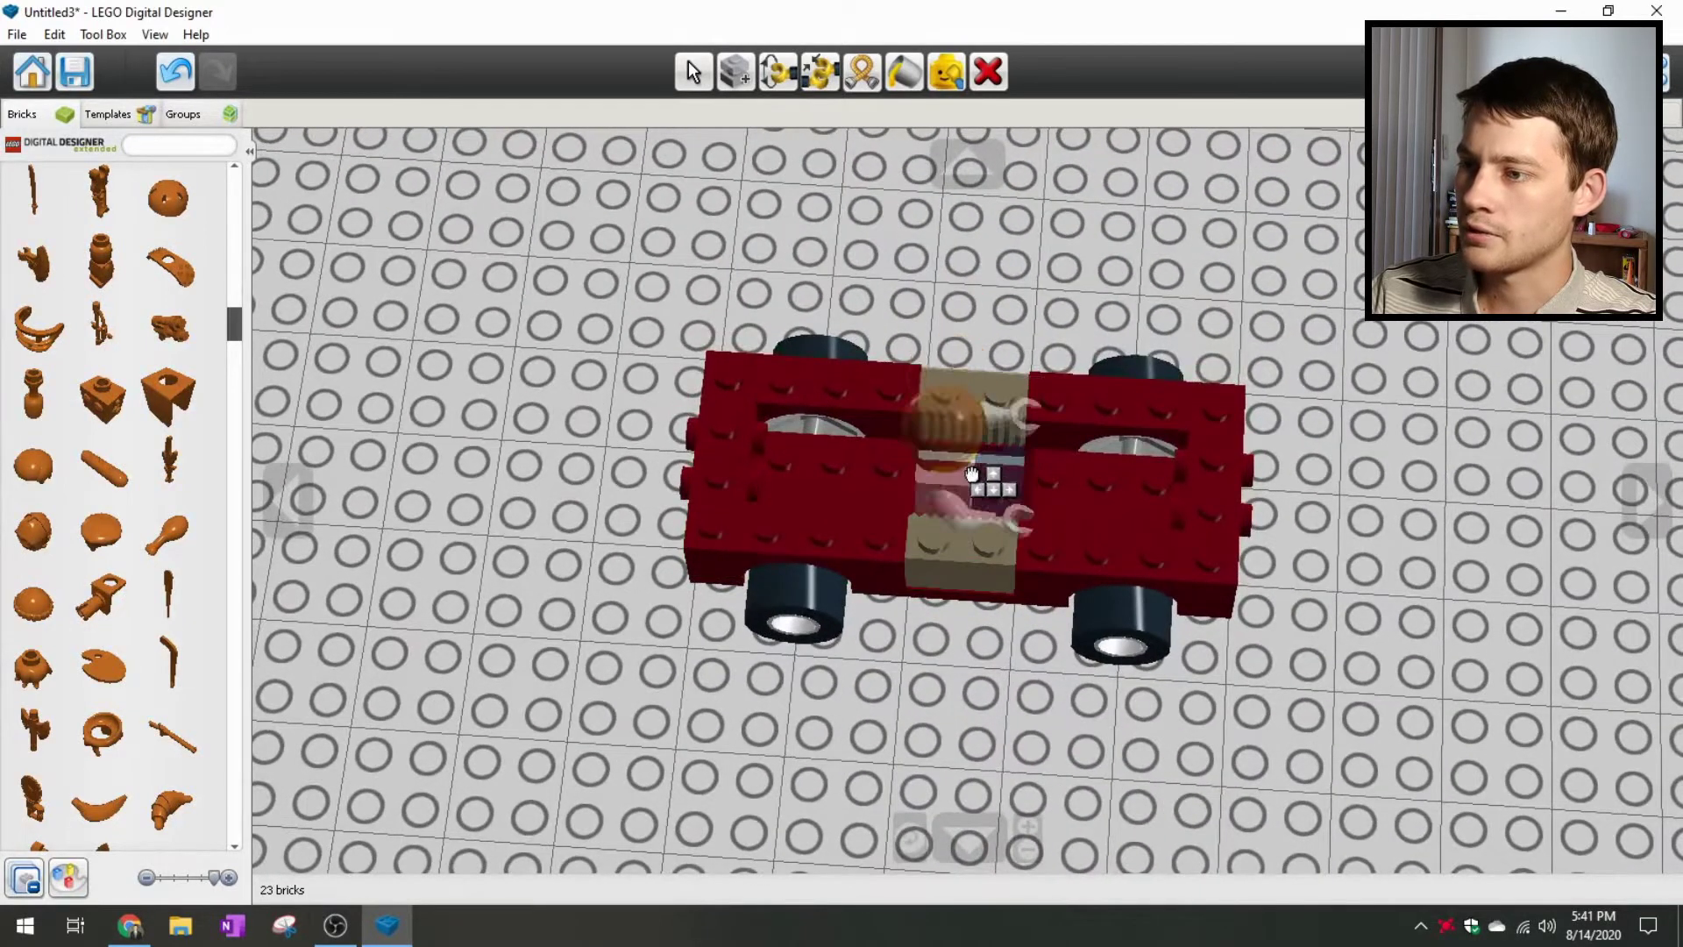
click(971, 474)
right_drag(971, 474, 872, 524)
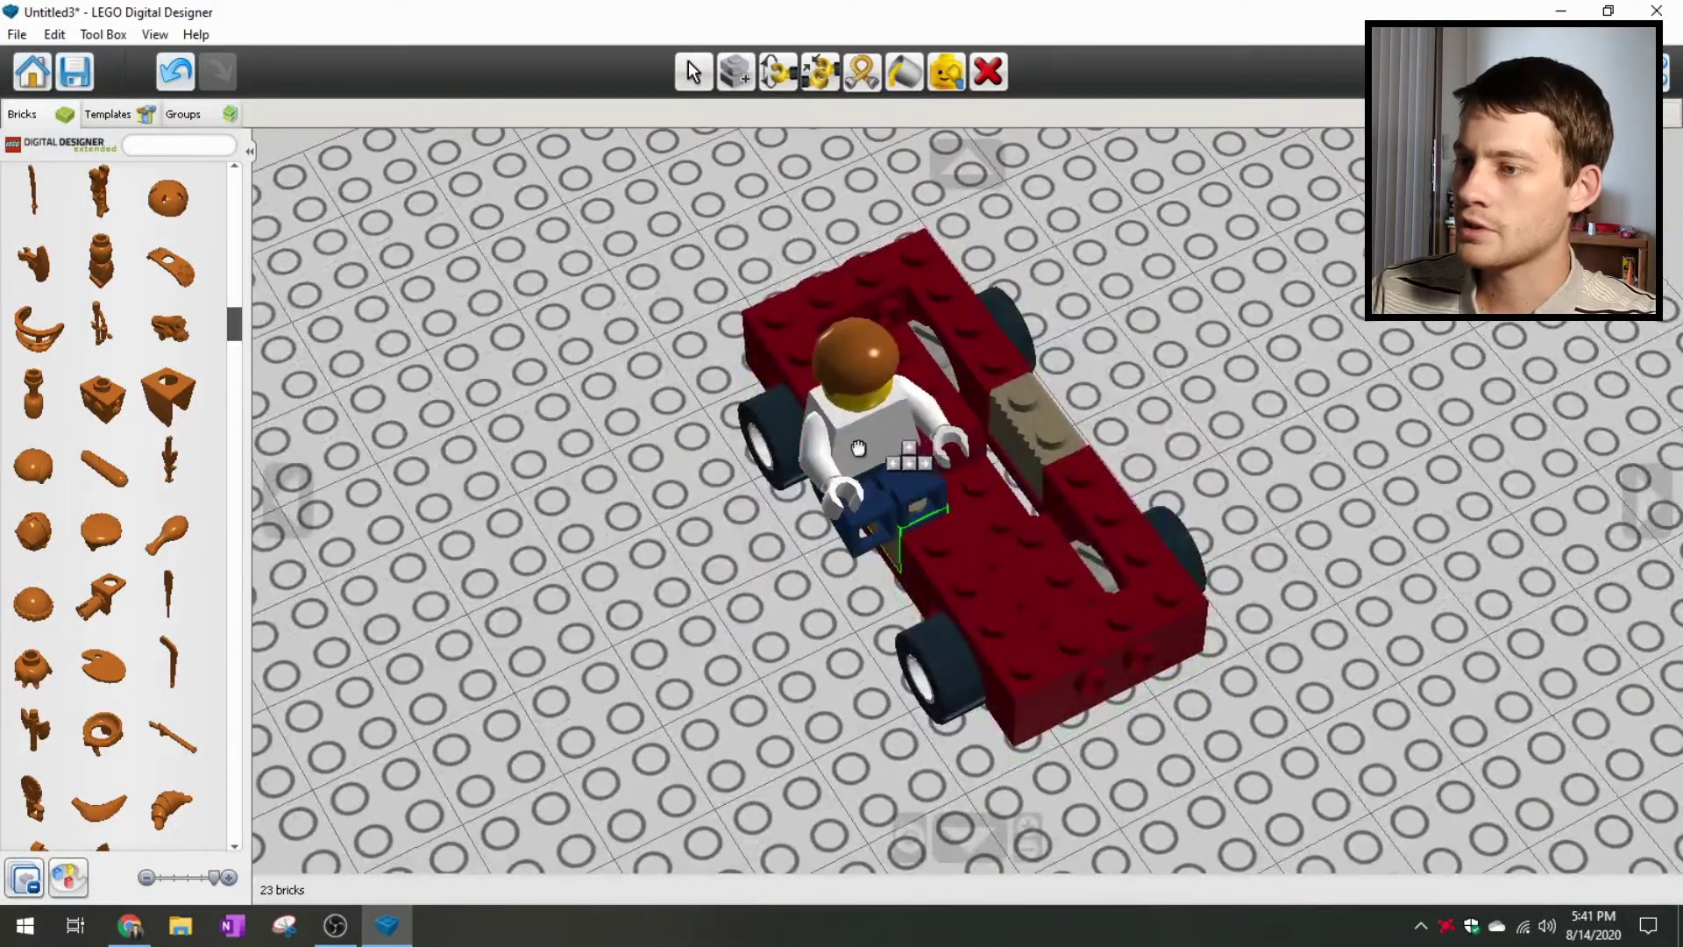
click(540, 387)
Step: Filter the brick library to solid dark red and browse its categories for a part to fill the cockpit
right_drag(751, 541, 488, 561)
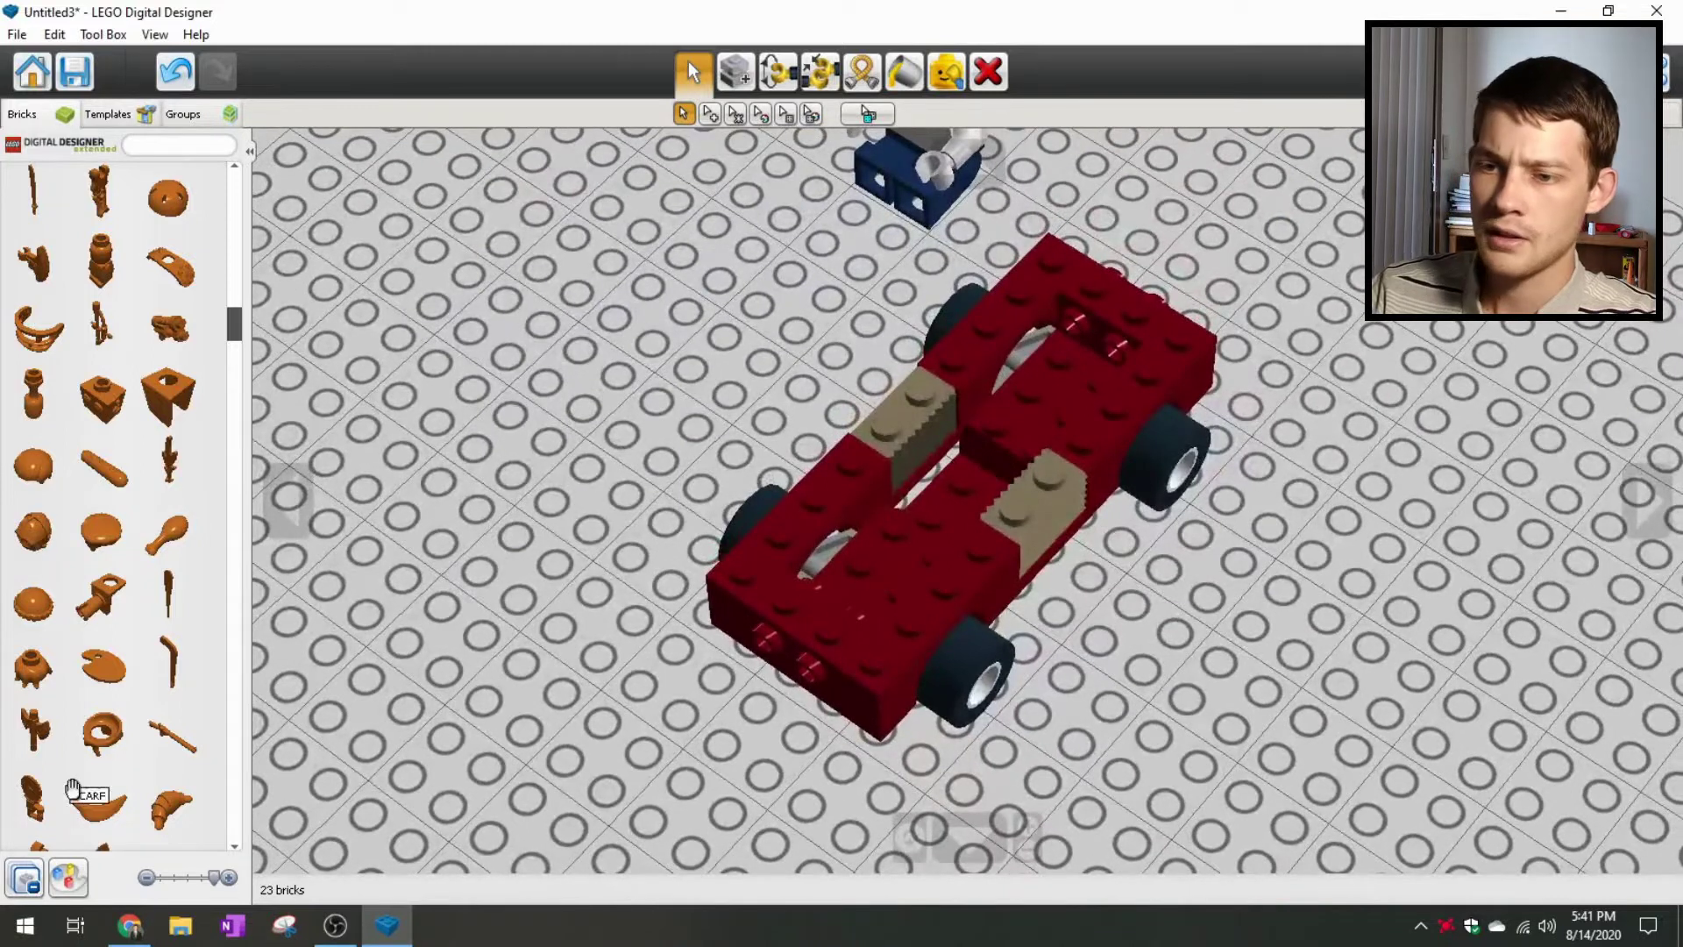
click(68, 877)
click(317, 176)
scroll(101, 302, down, 5)
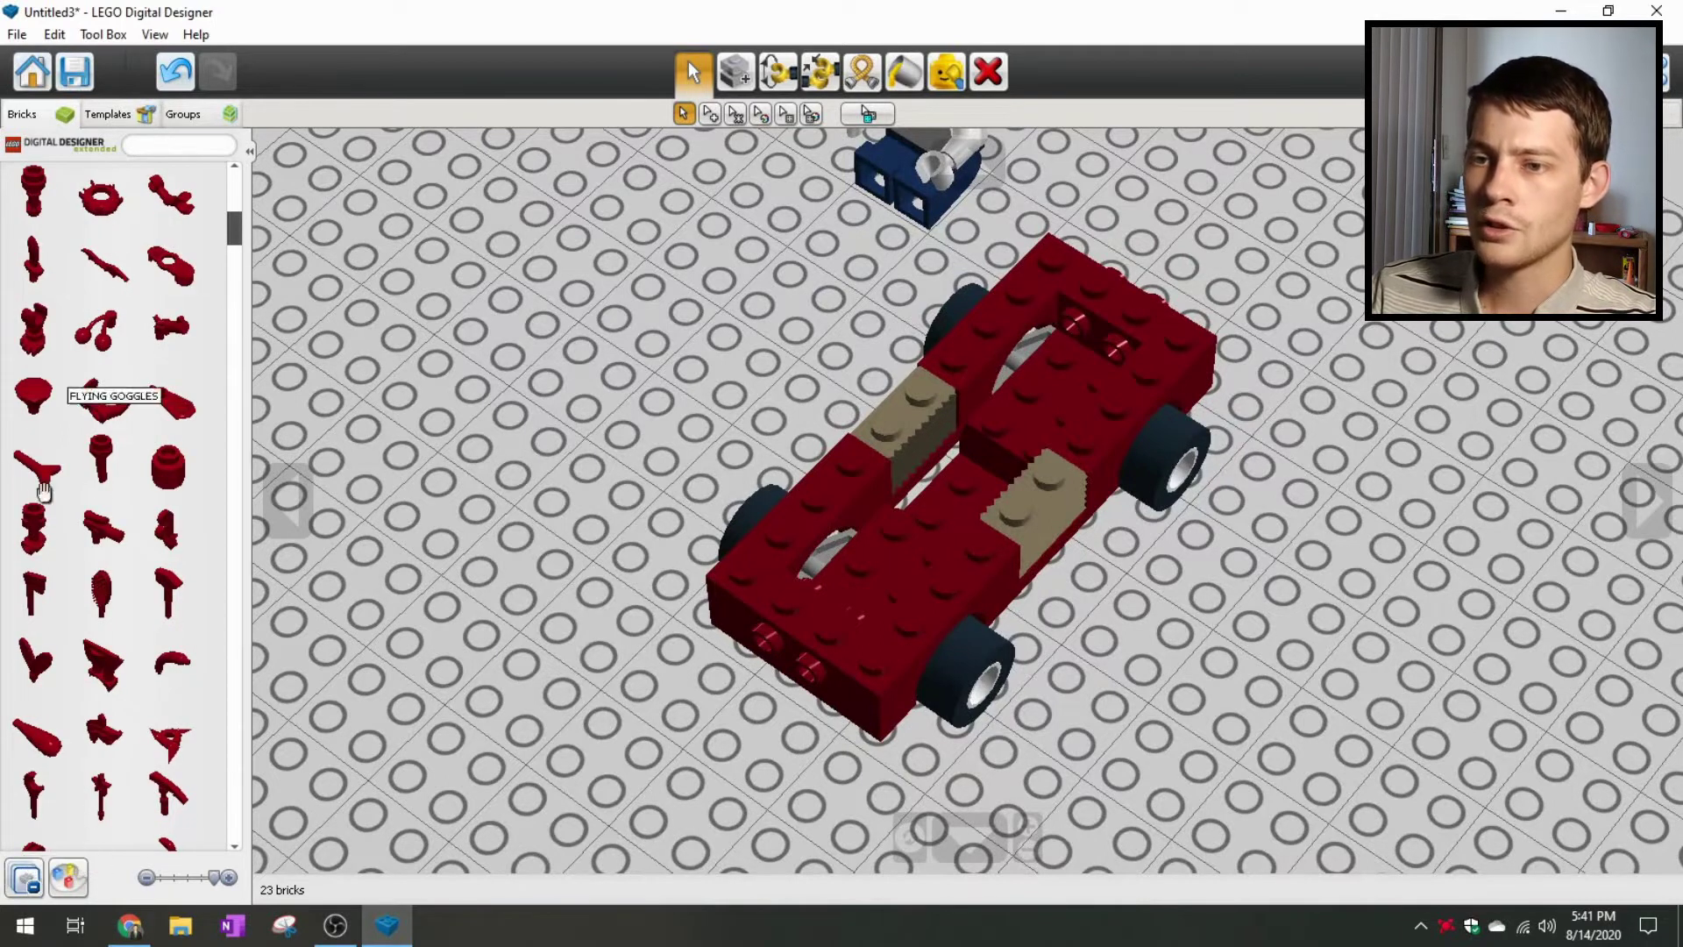
scroll(112, 458, up, 5)
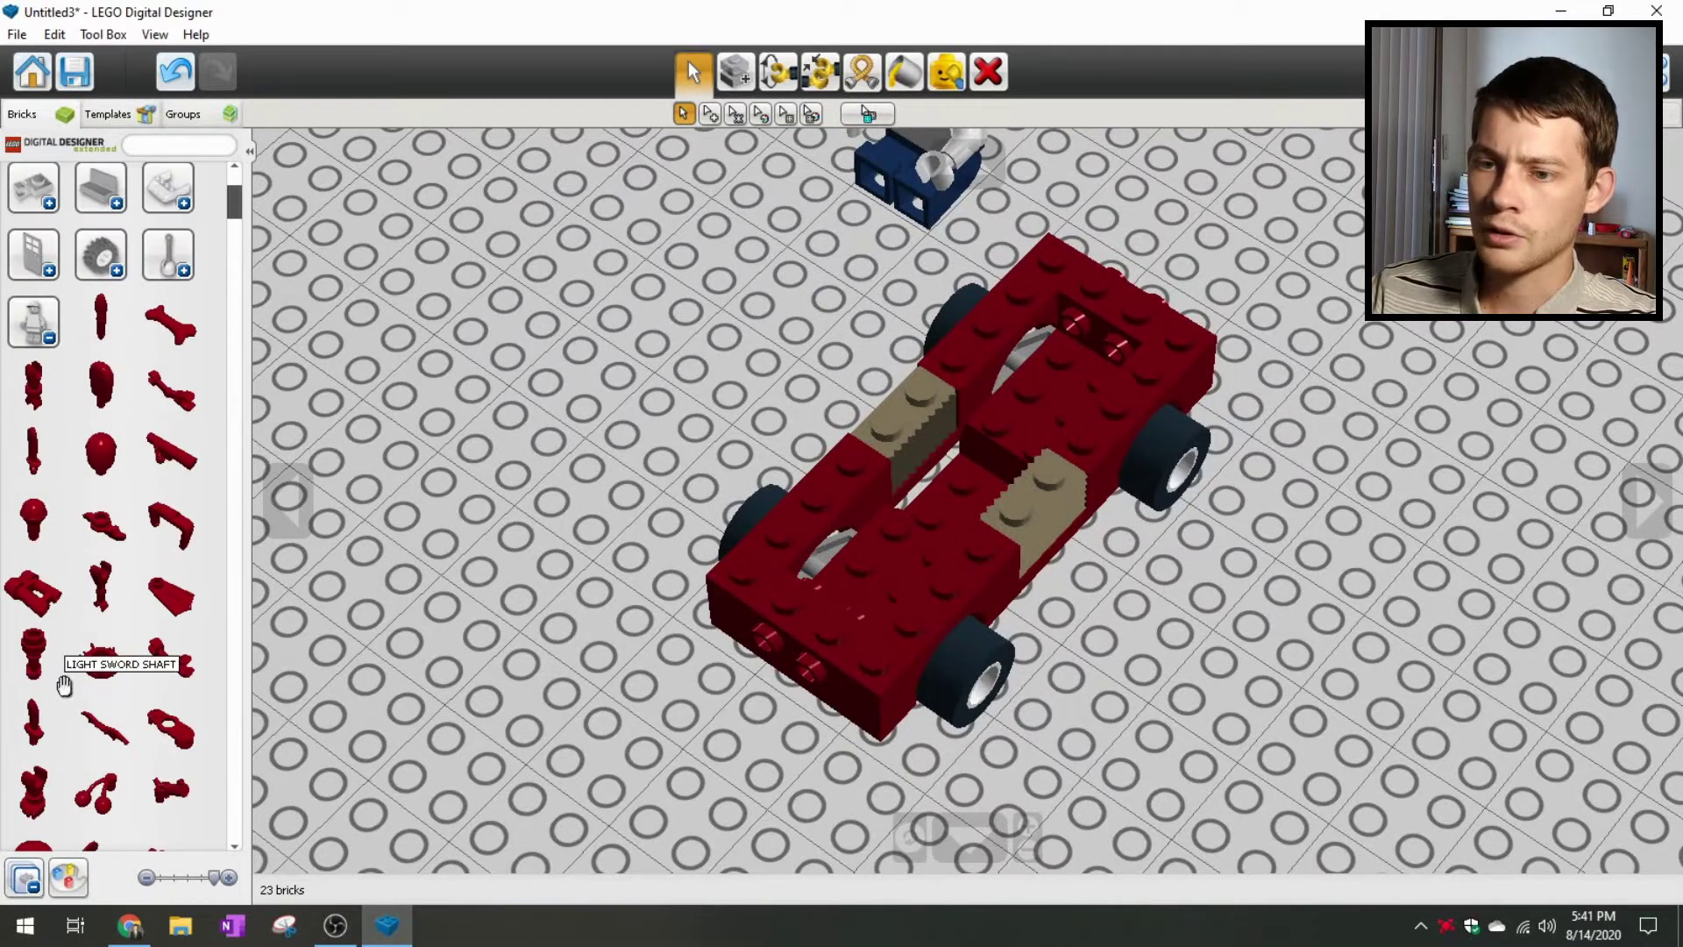
click(32, 887)
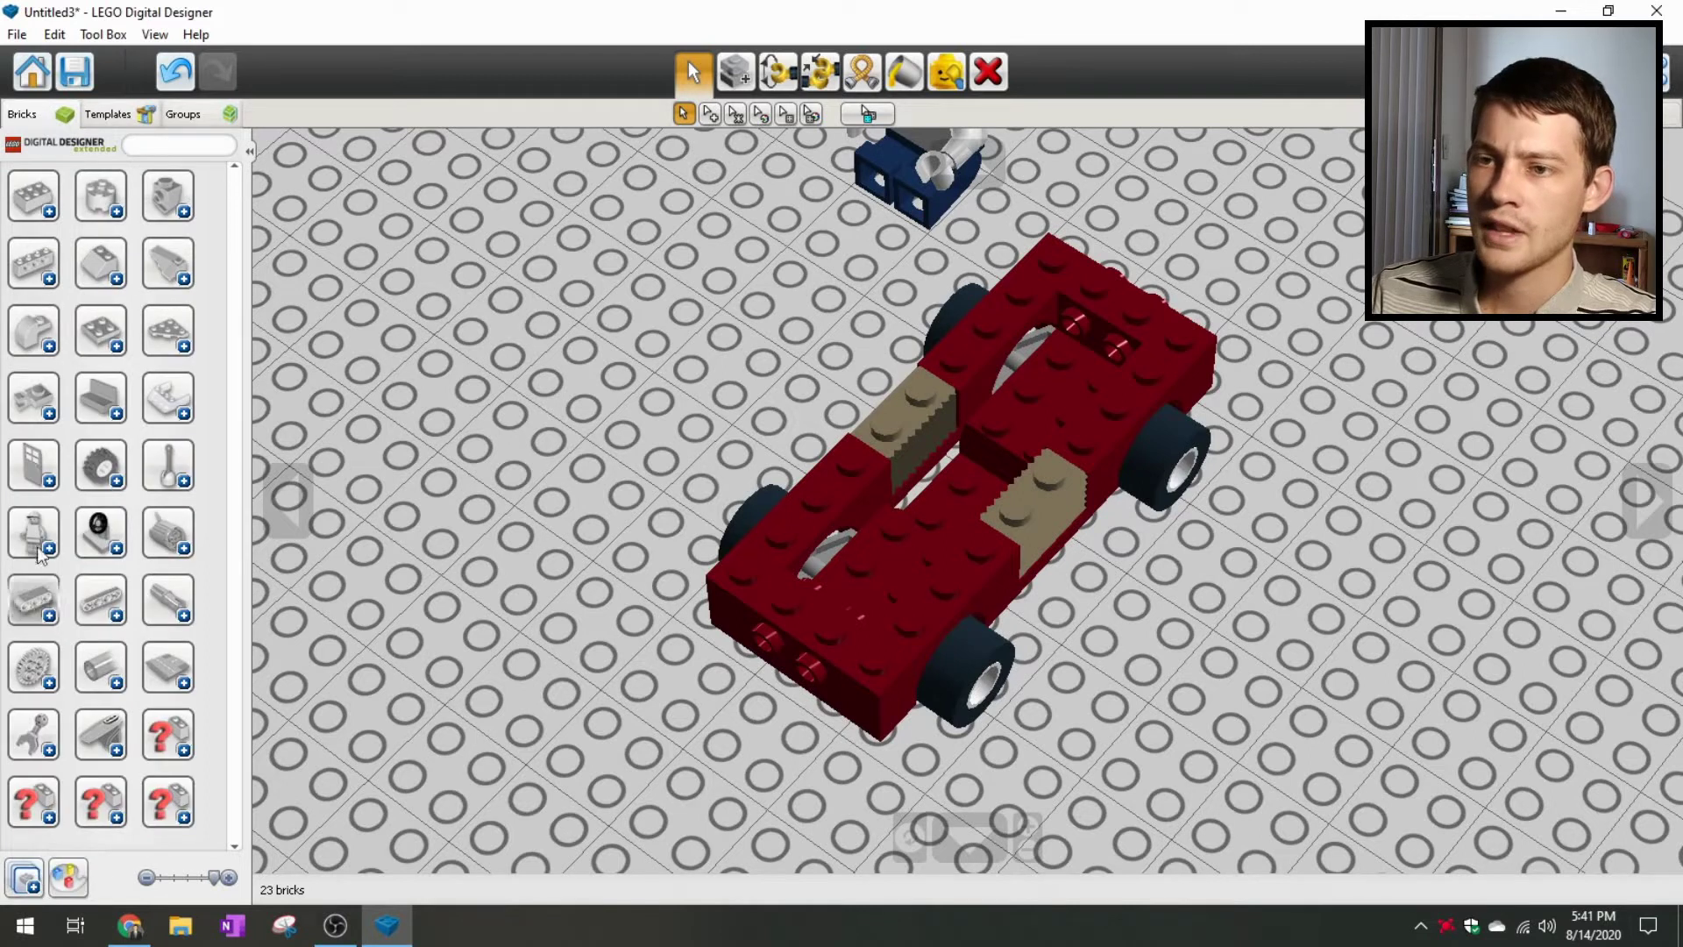
click(33, 330)
click(129, 208)
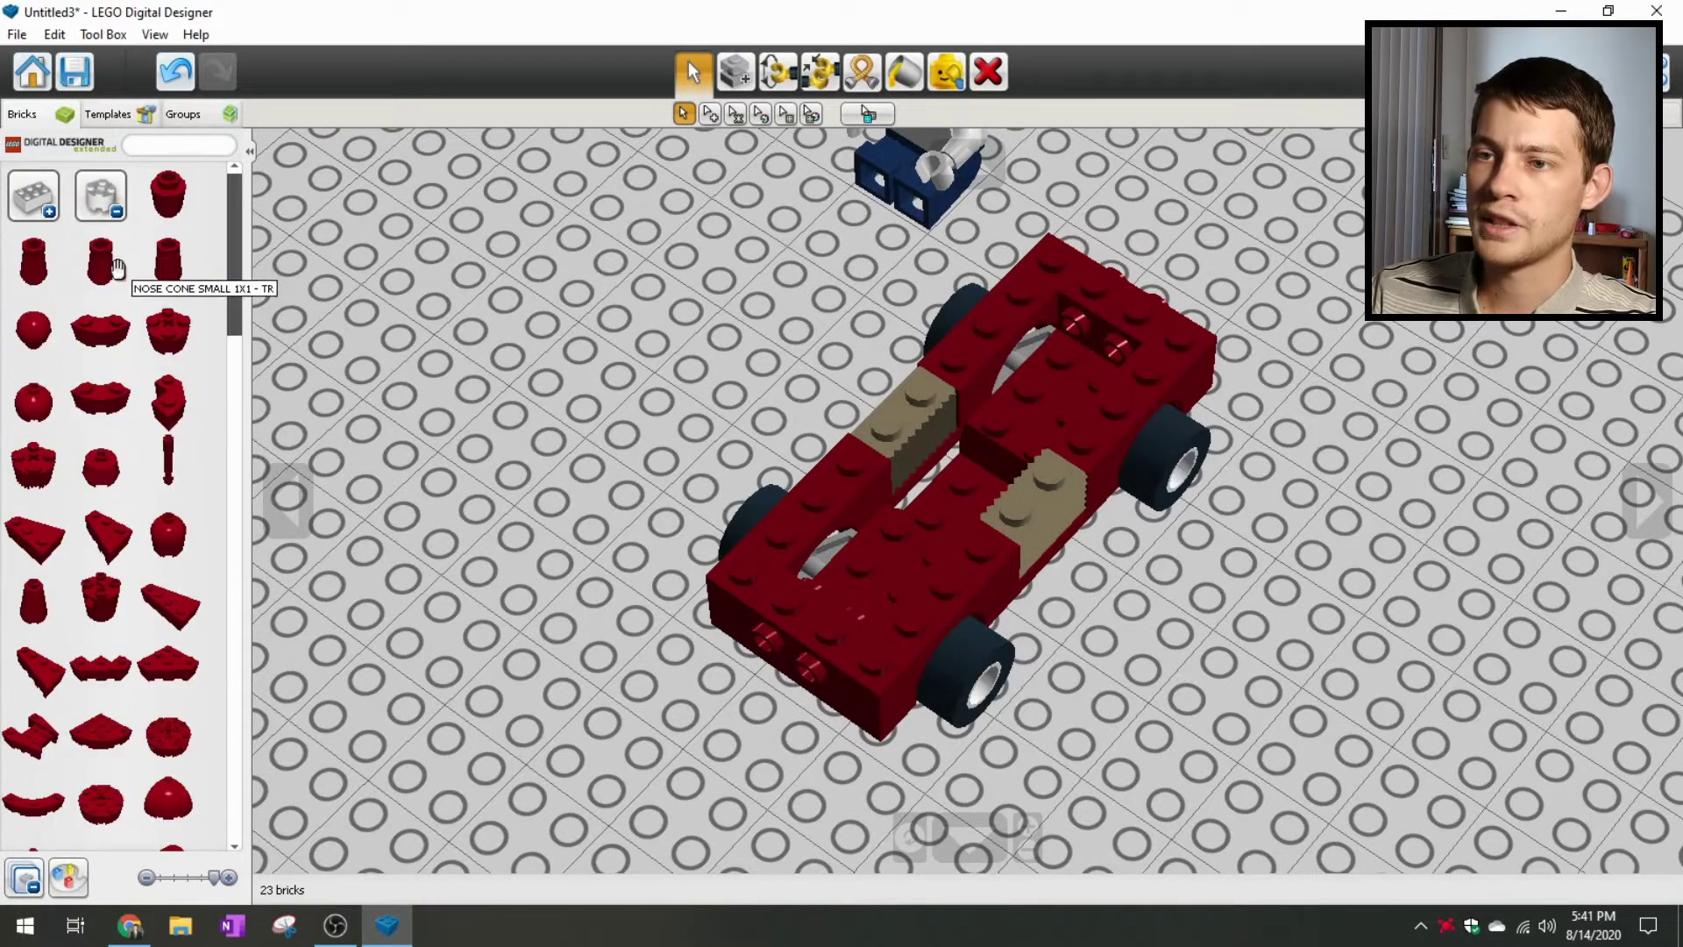
click(33, 194)
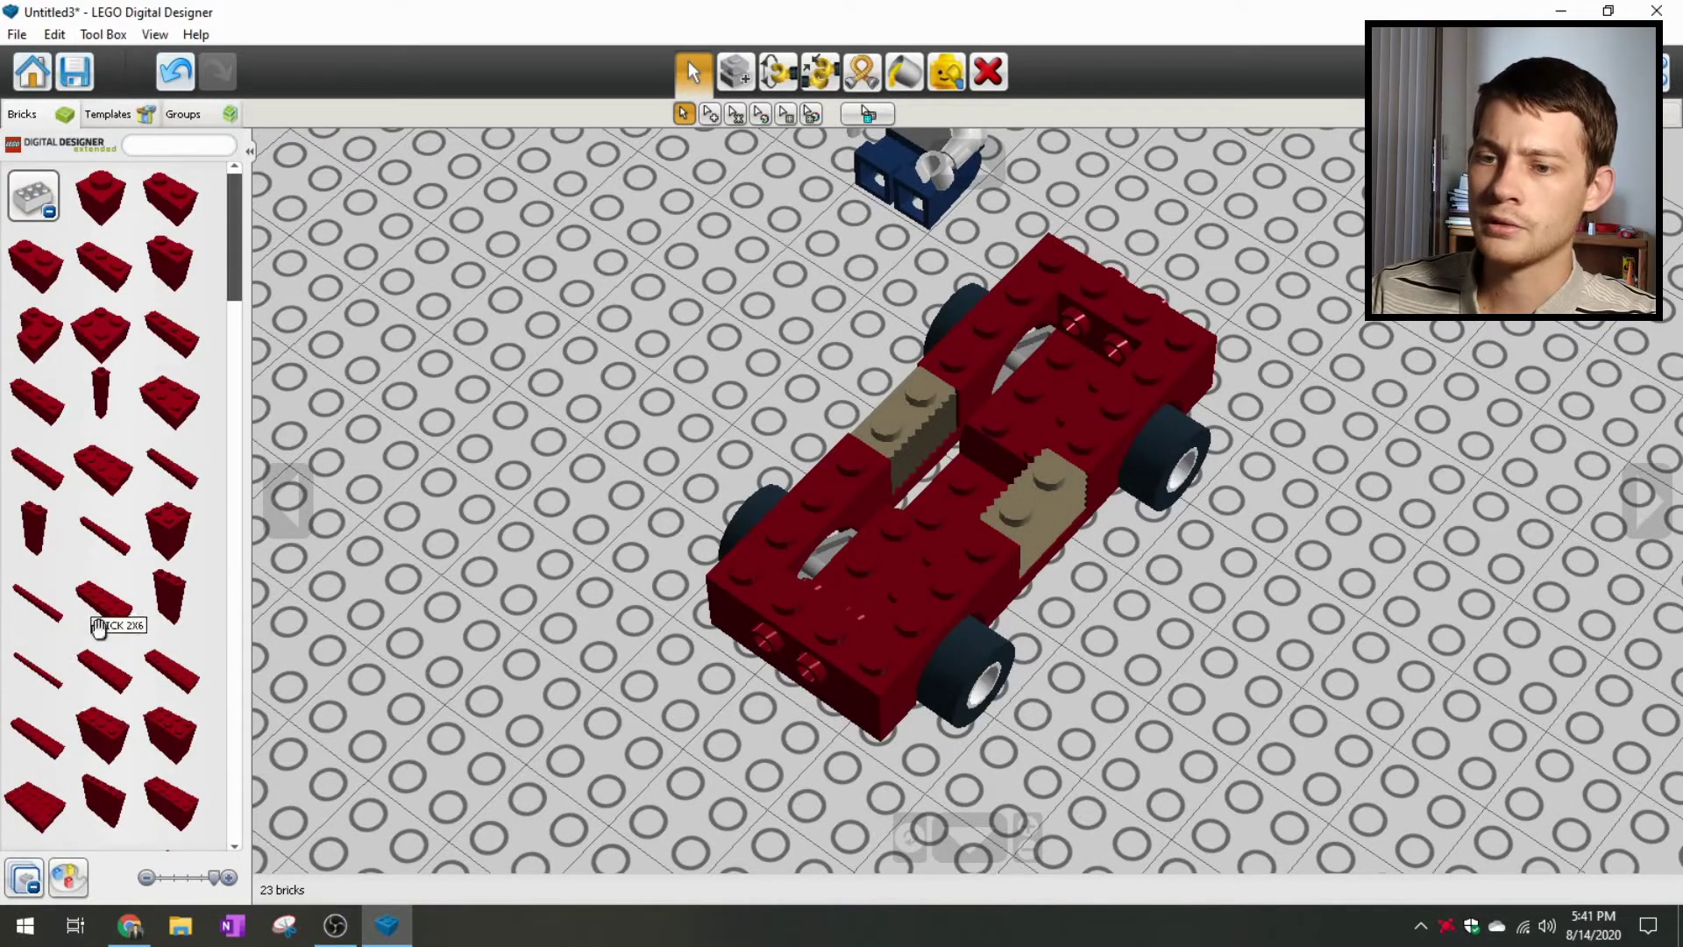
click(32, 887)
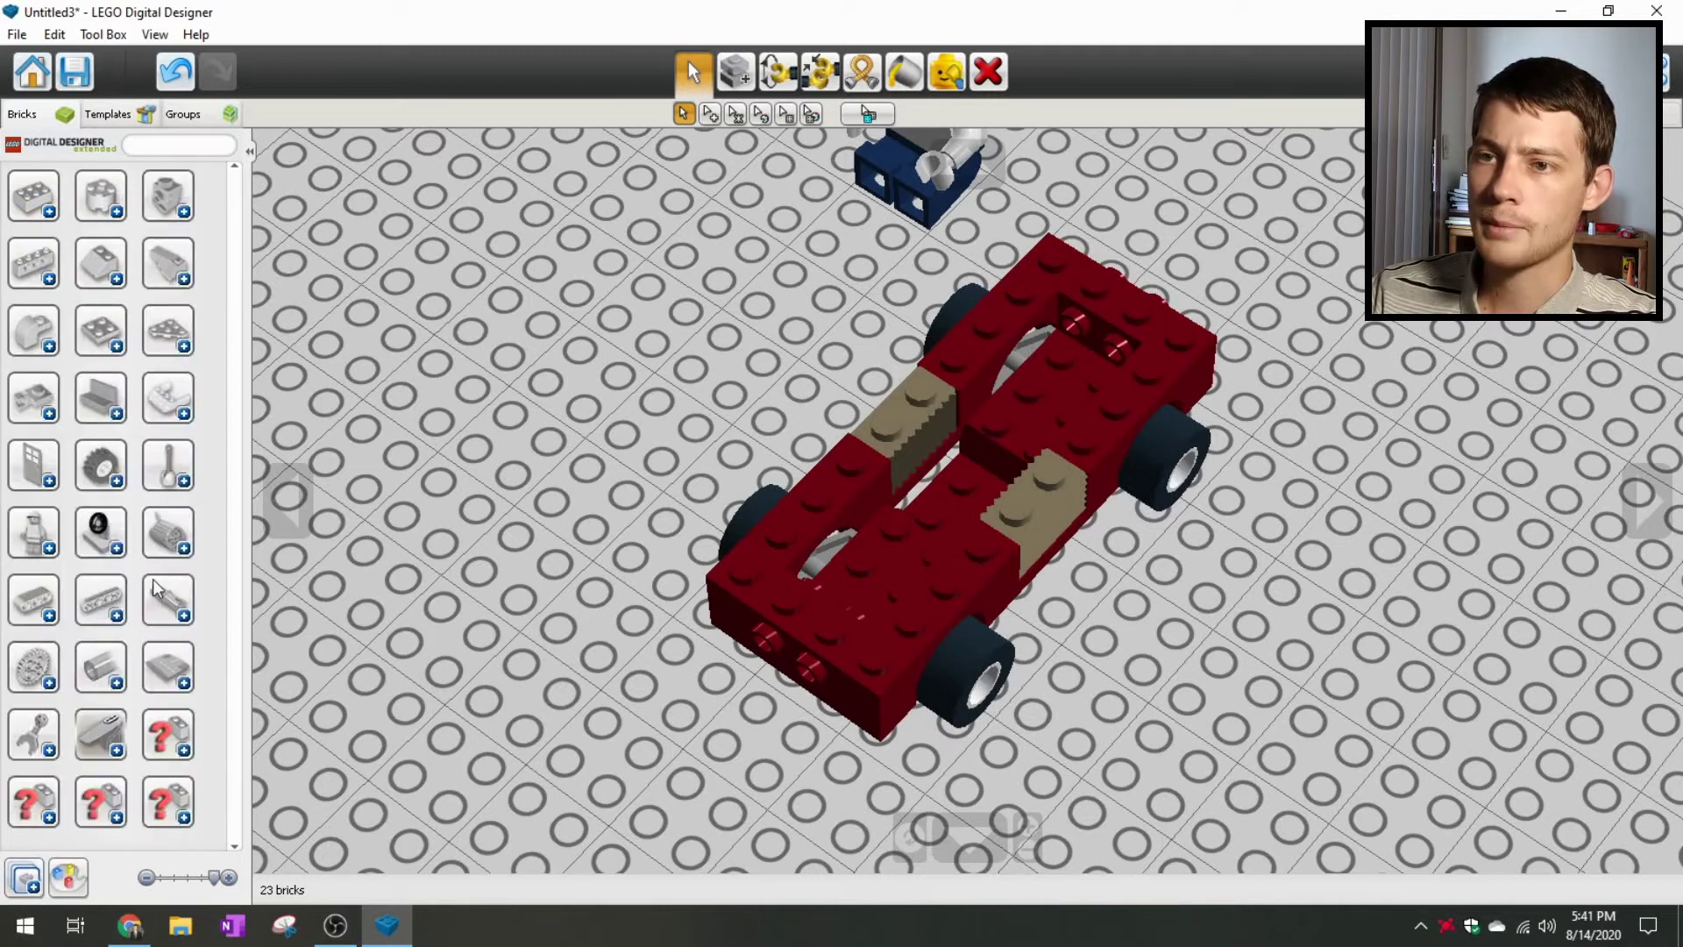
Step: Place two copies of the same small dark red plate in the cockpit between the tan bricks
click(112, 335)
scroll(135, 398, down, 1)
click(179, 513)
right_drag(567, 396, 631, 515)
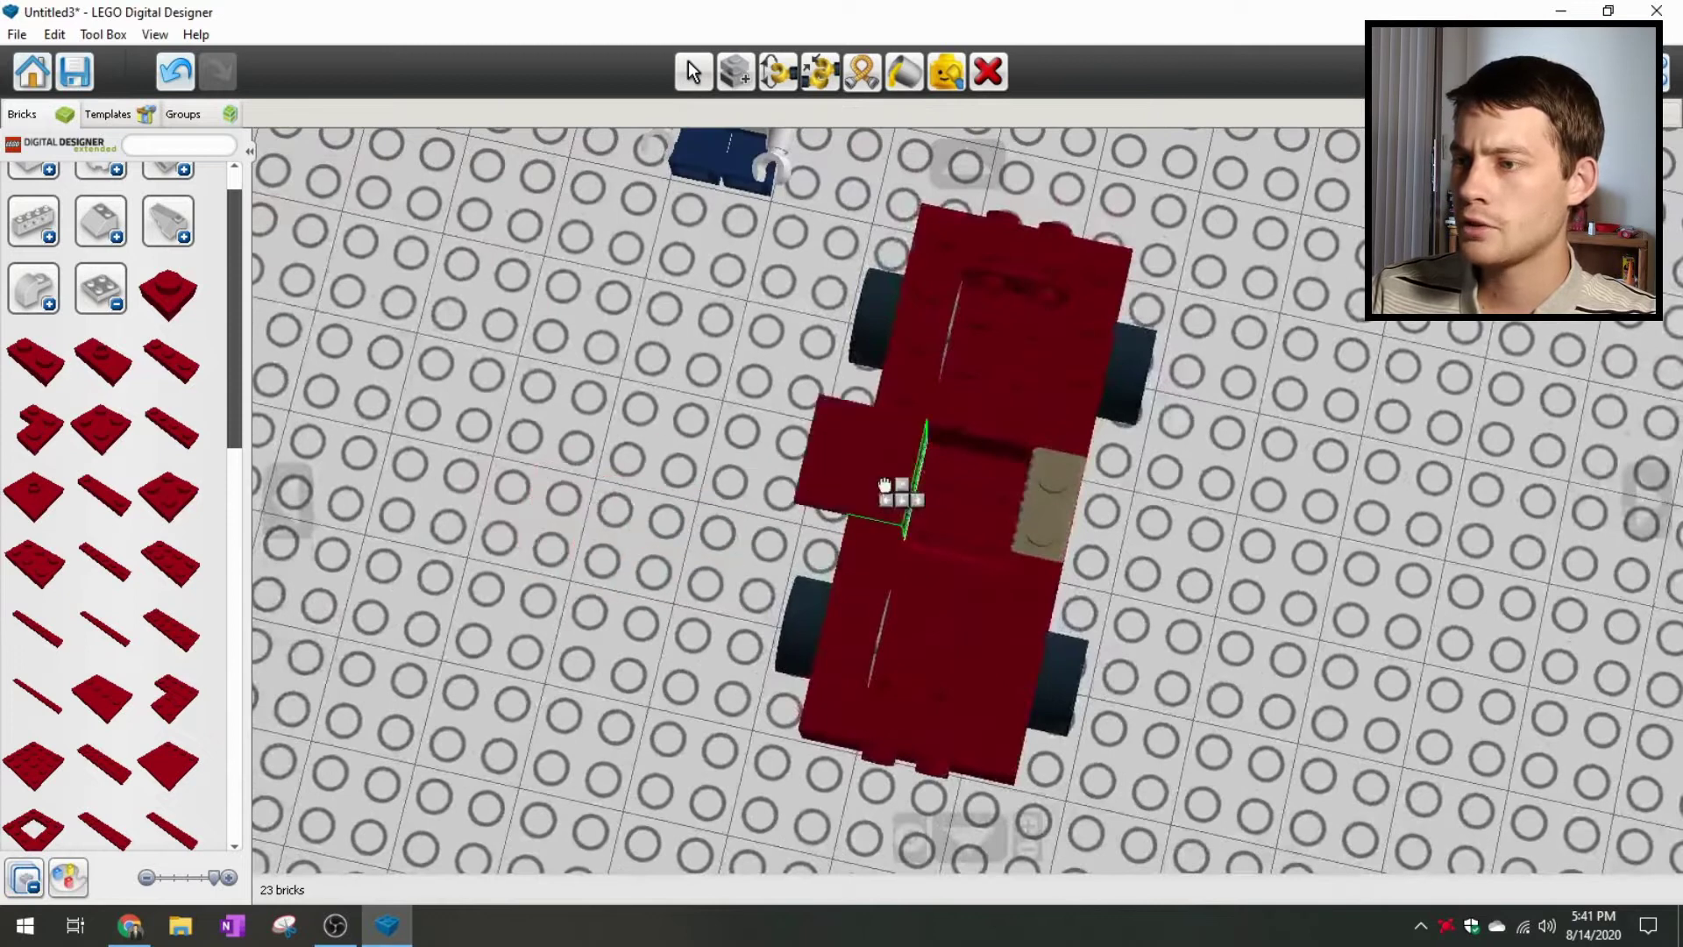
click(968, 508)
right_drag(939, 515, 256, 548)
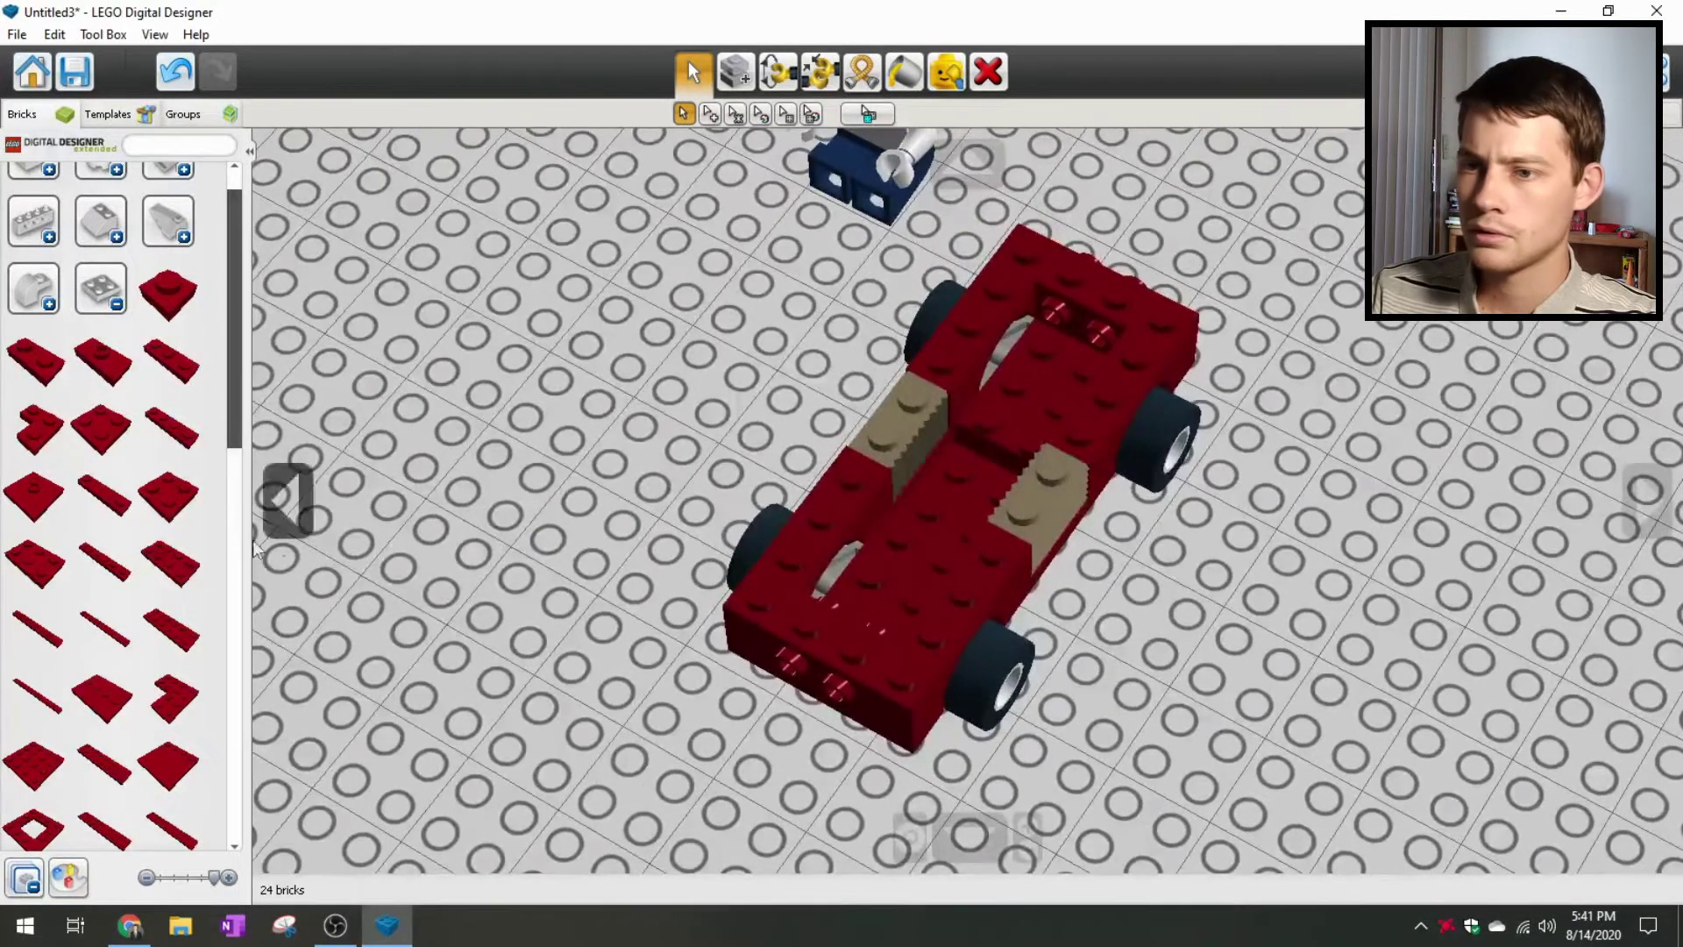
click(172, 494)
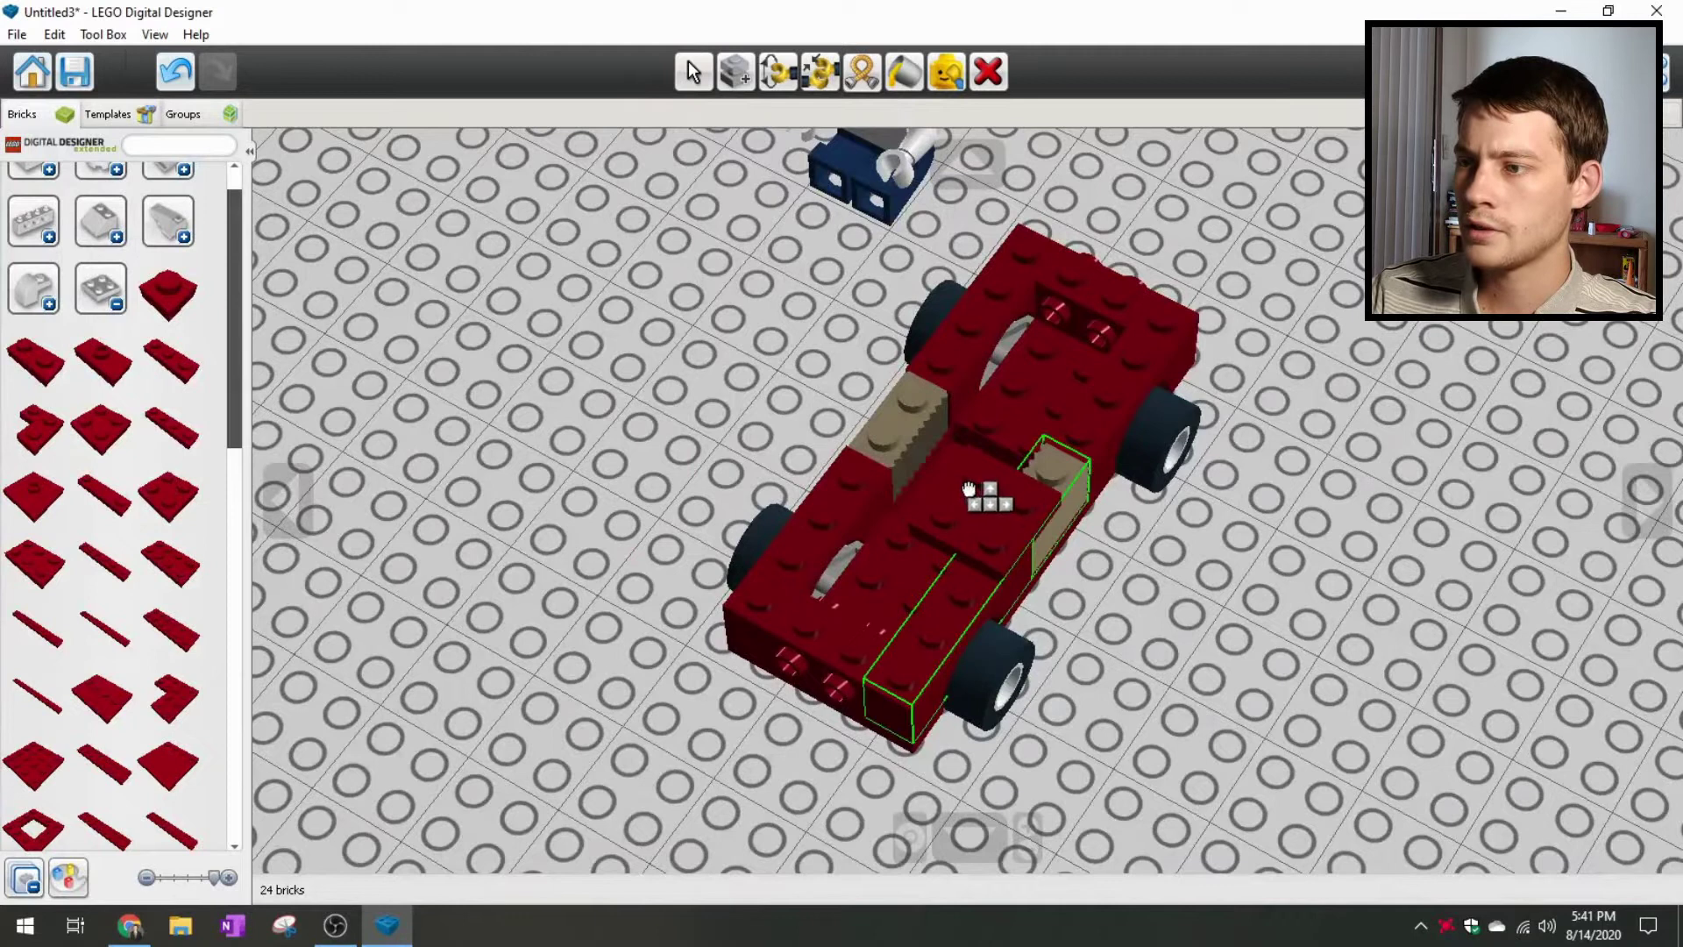
click(982, 486)
Step: Select the whole seated minifigure with a selection box and seat it in the car's cockpit between the tan bricks
right_drag(655, 550, 708, 413)
drag(708, 199, 863, 405)
drag(781, 354, 976, 440)
scroll(975, 440, up, 3)
right_drag(976, 439, 725, 444)
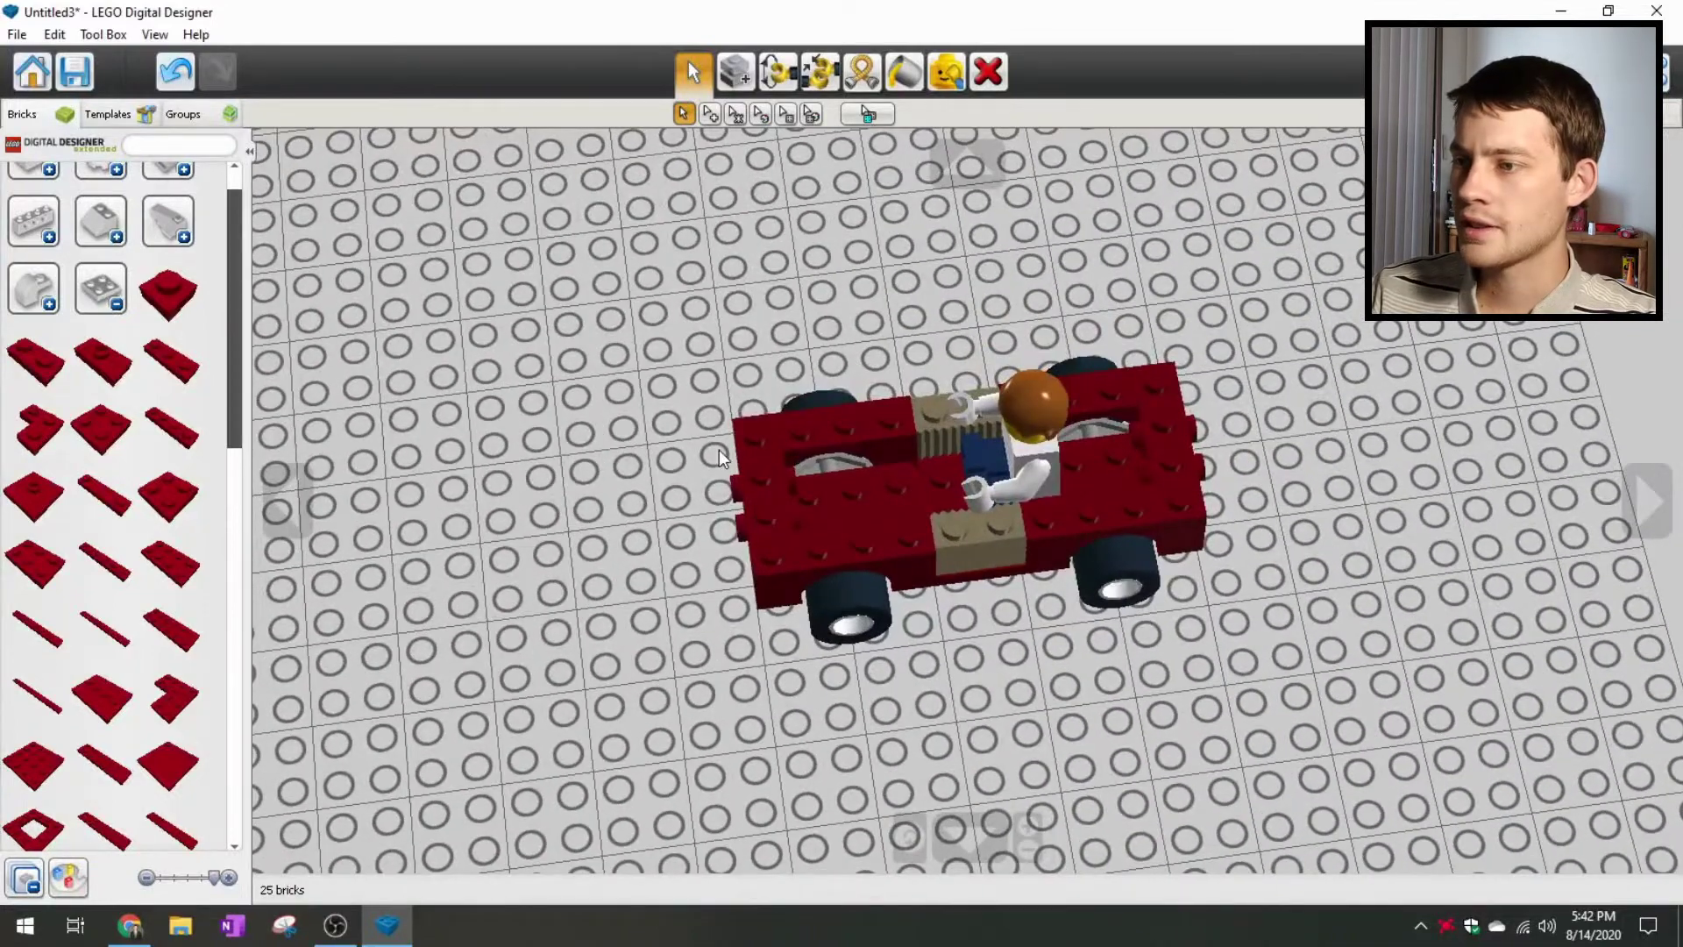
right_drag(690, 474, 452, 379)
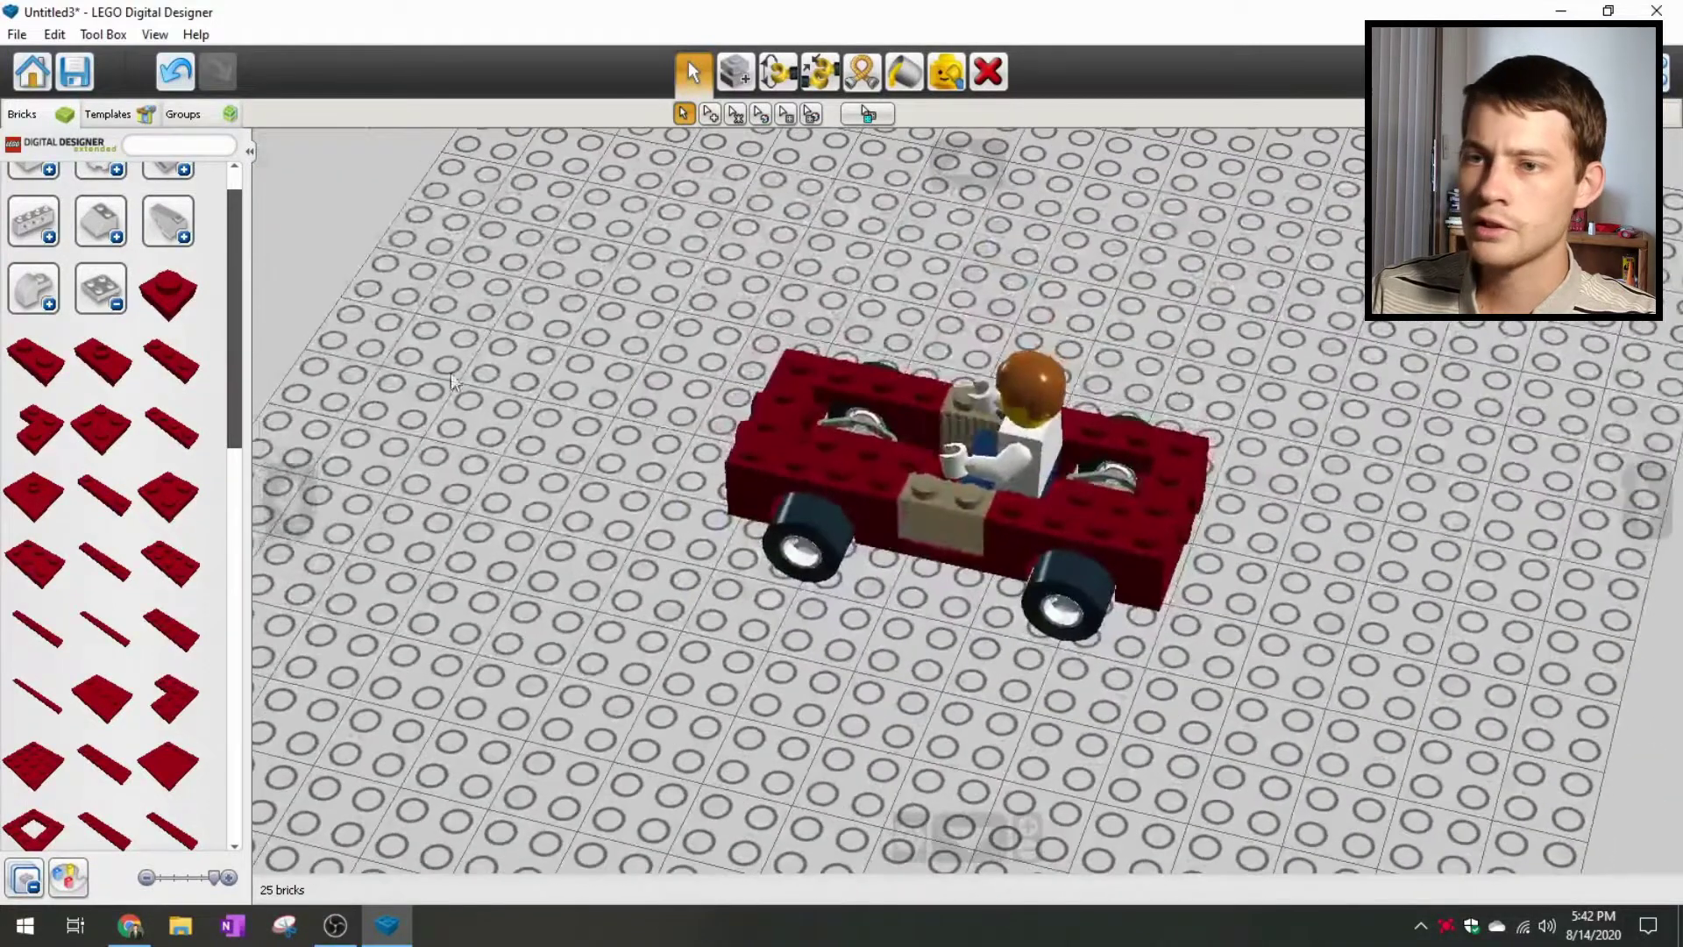
Step: Pick the steering wheel with its stand from the library, rotate it to face the driver and place it in front of the minifigure
click(112, 303)
click(108, 533)
scroll(108, 535, down, 4)
scroll(108, 533, down, 3)
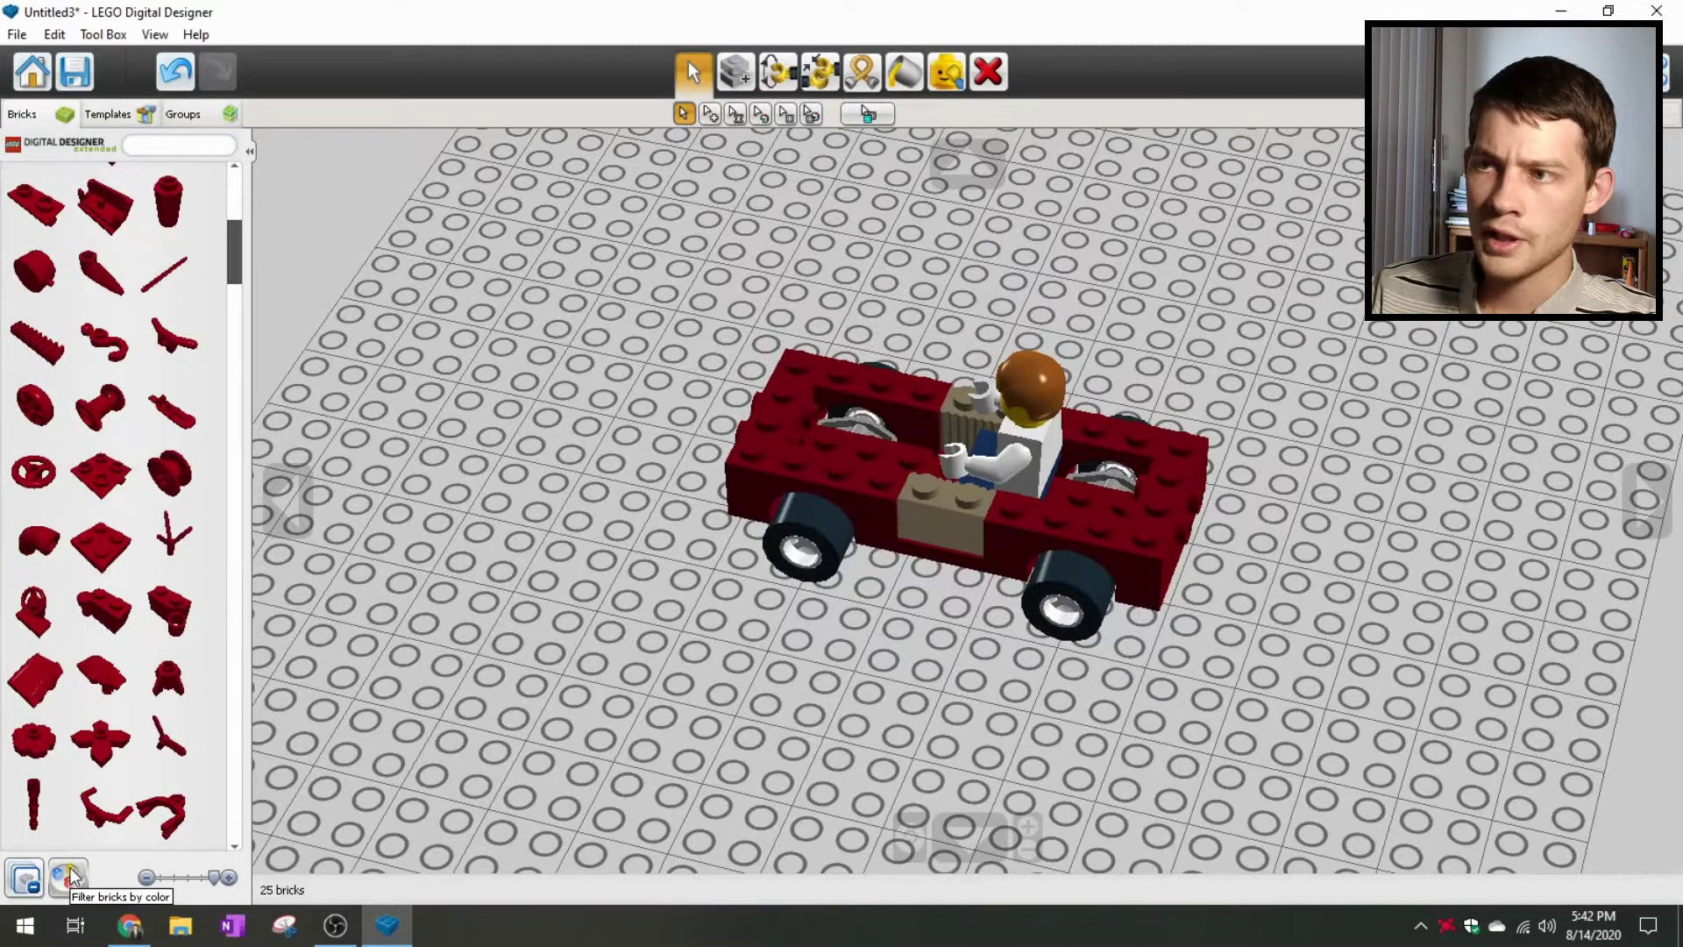
click(21, 600)
right_drag(647, 650, 644, 692)
key(Left)
click(916, 465)
right_drag(916, 465, 894, 289)
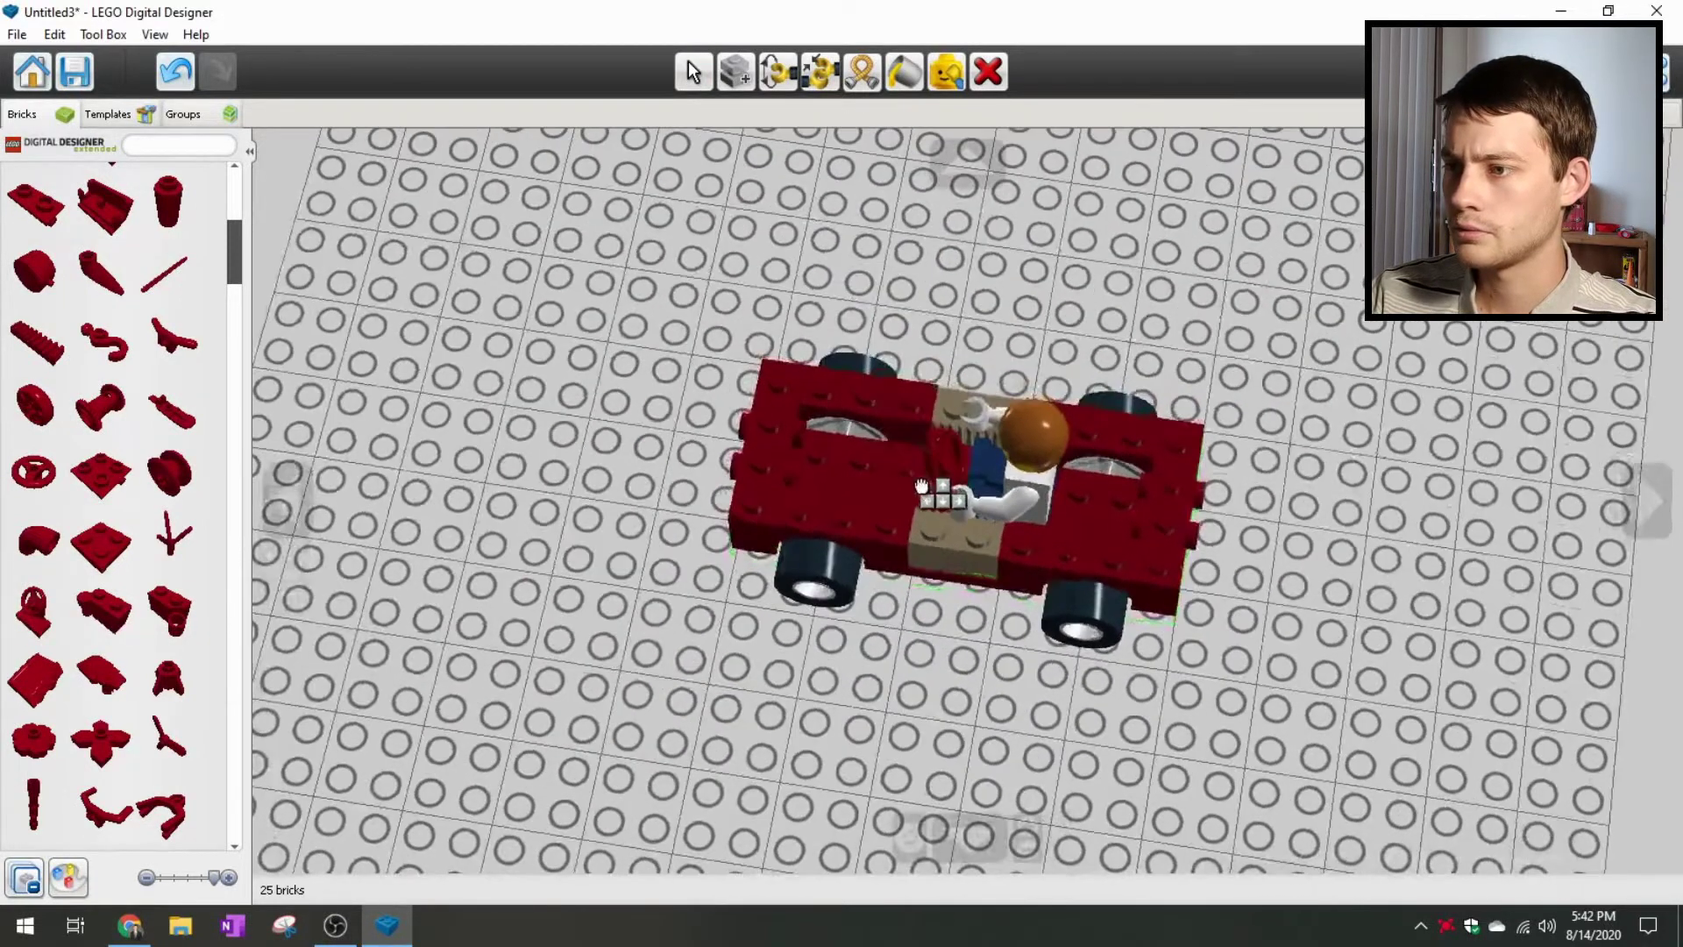
Step: Paint the steering wheel's rim solid black with the Paint tool
click(905, 70)
click(710, 114)
click(762, 237)
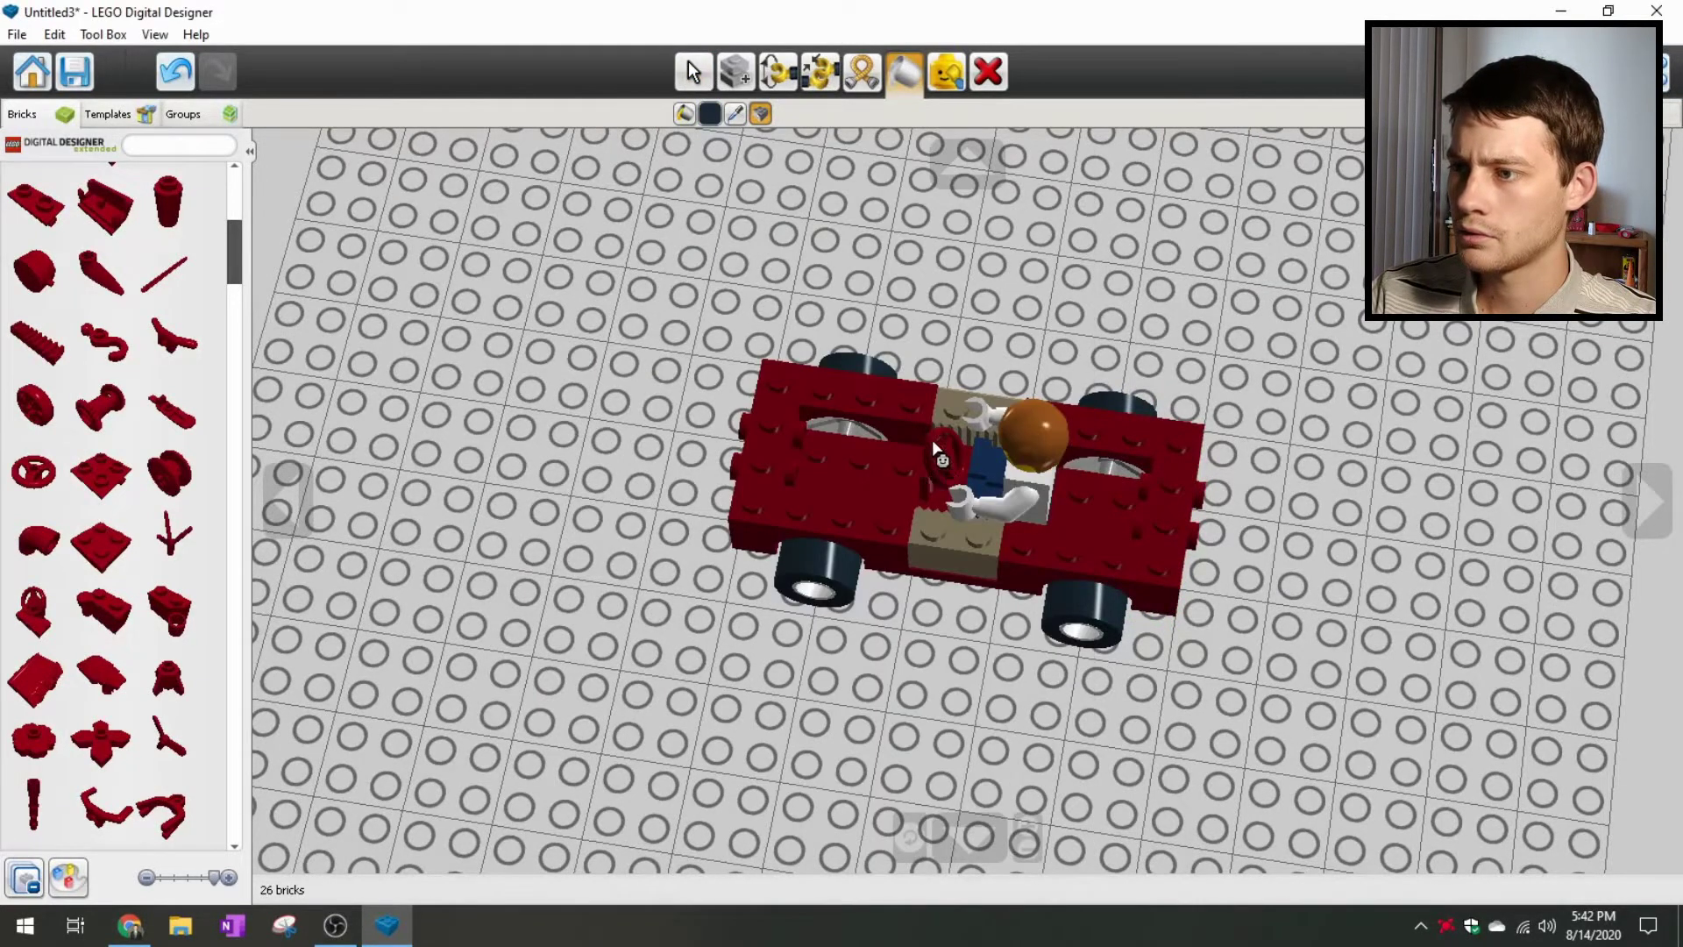
scroll(940, 465, up, 5)
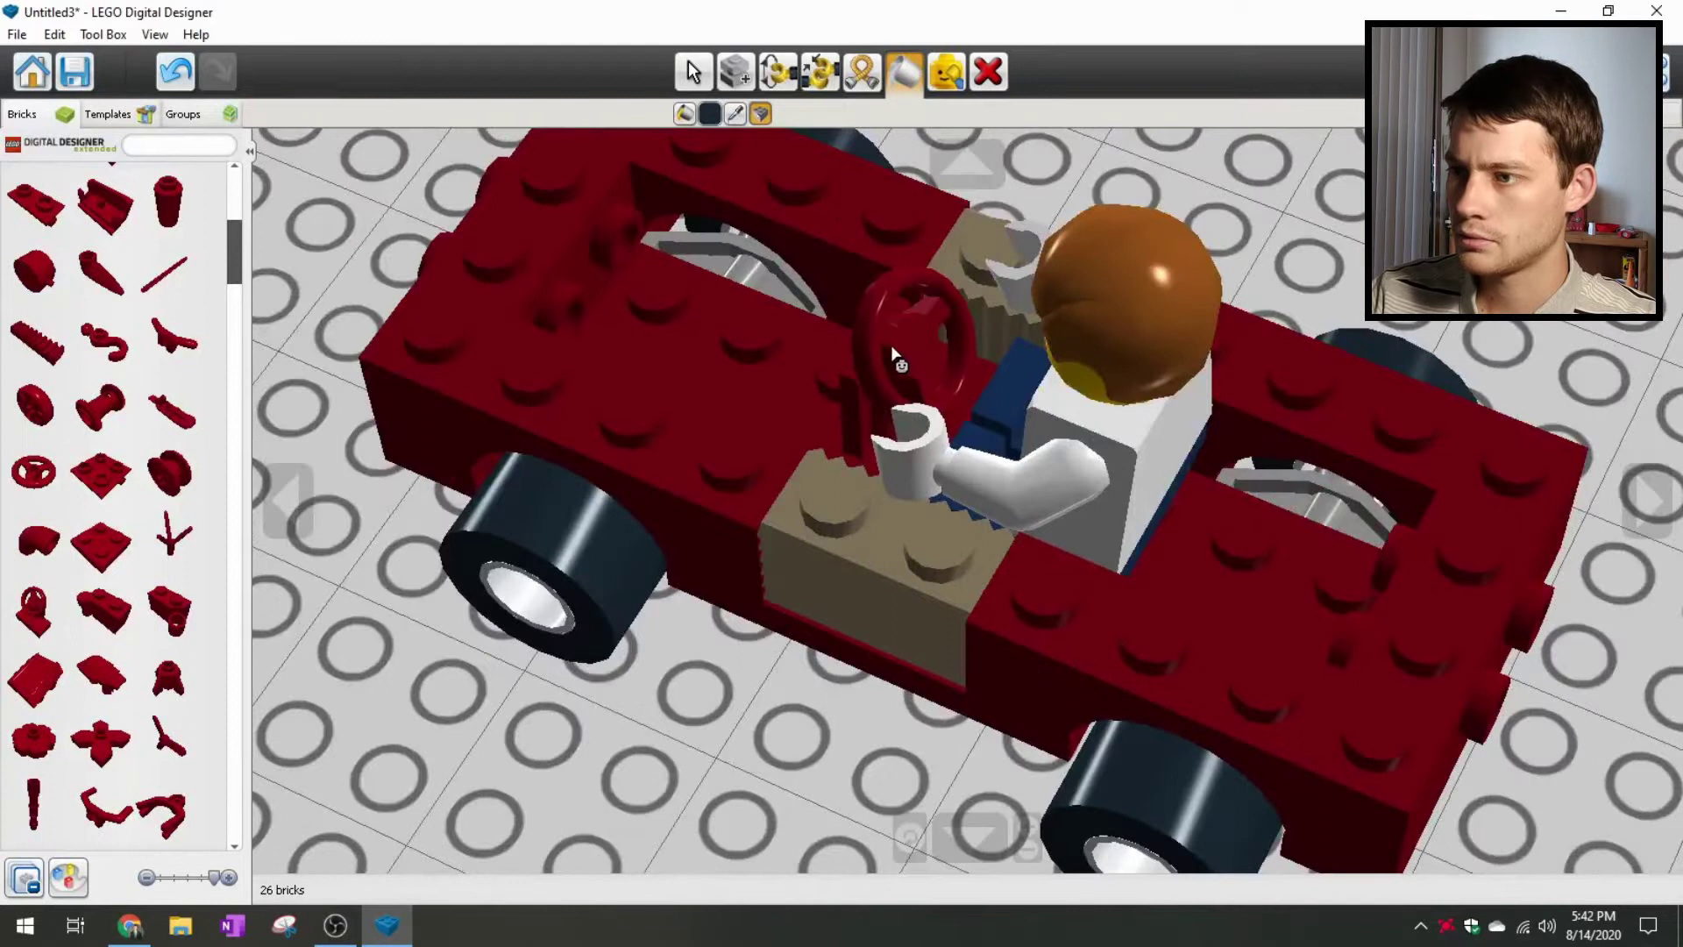
click(711, 114)
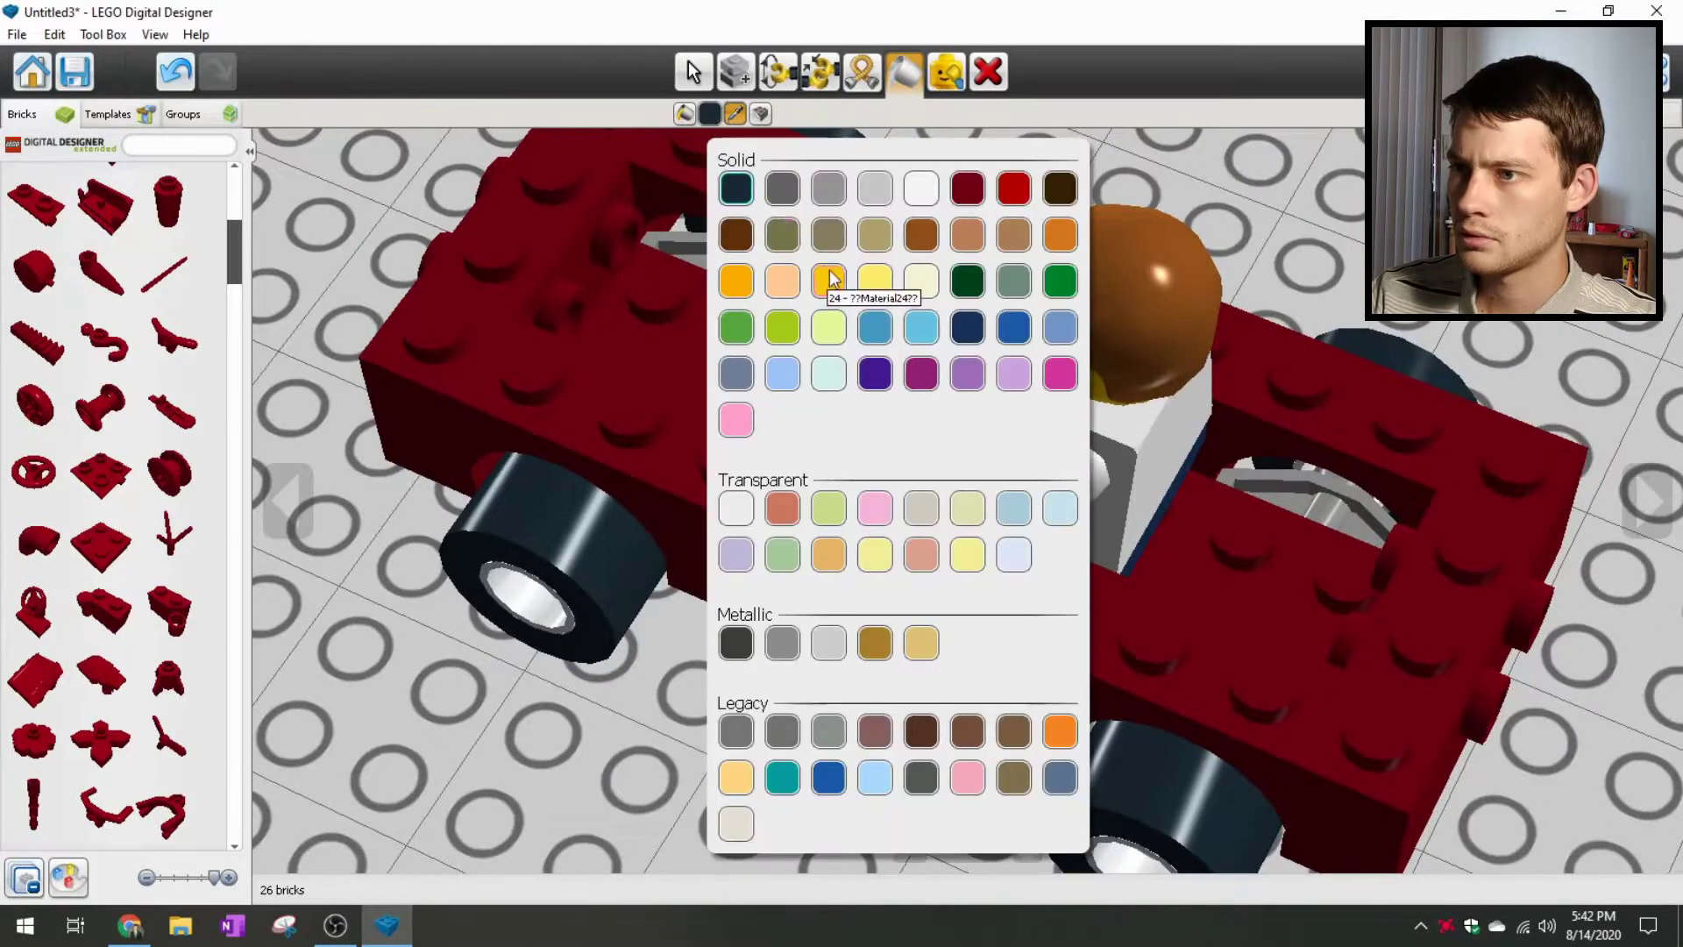
click(739, 195)
click(881, 349)
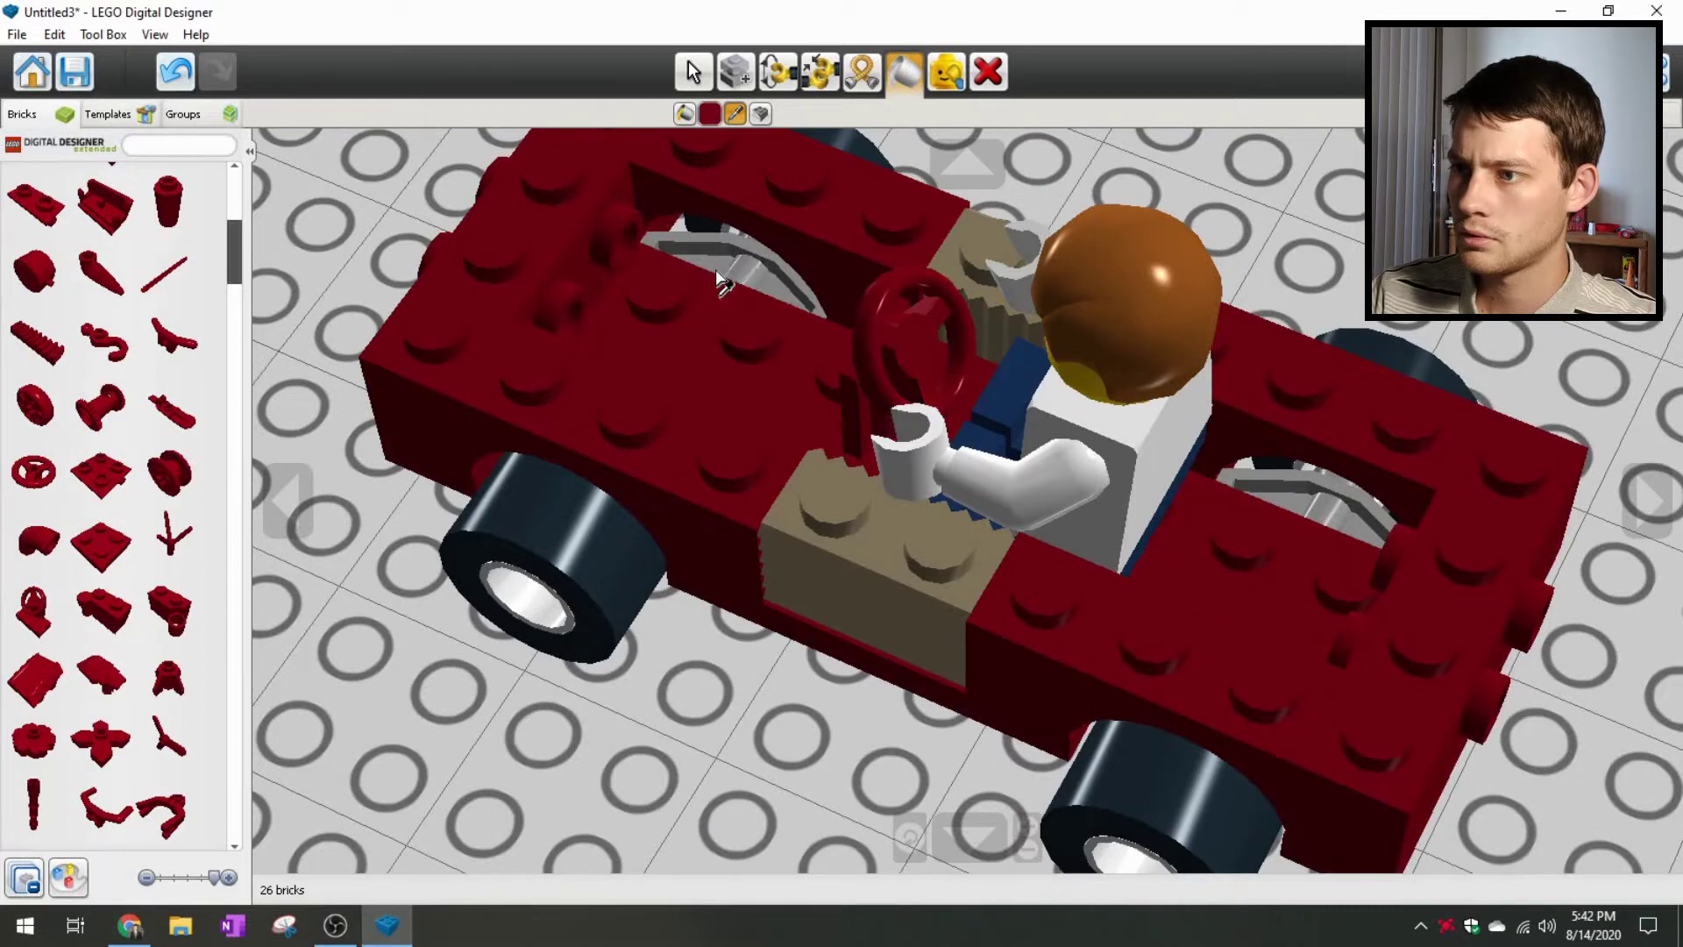
click(582, 571)
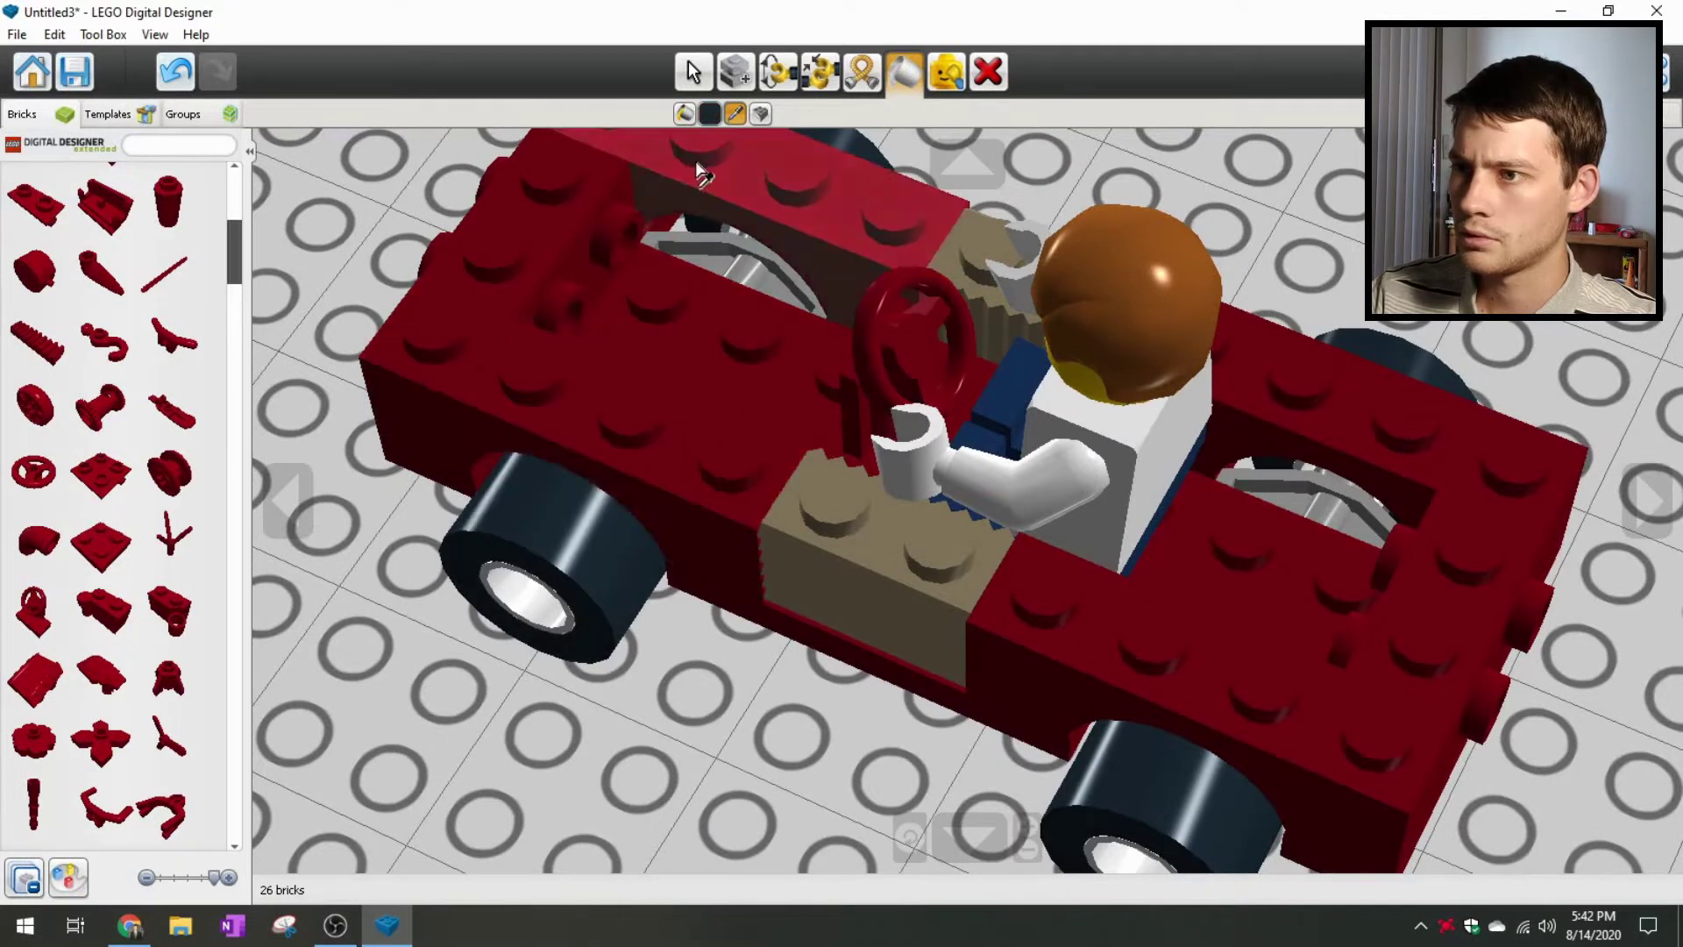
click(712, 116)
click(692, 113)
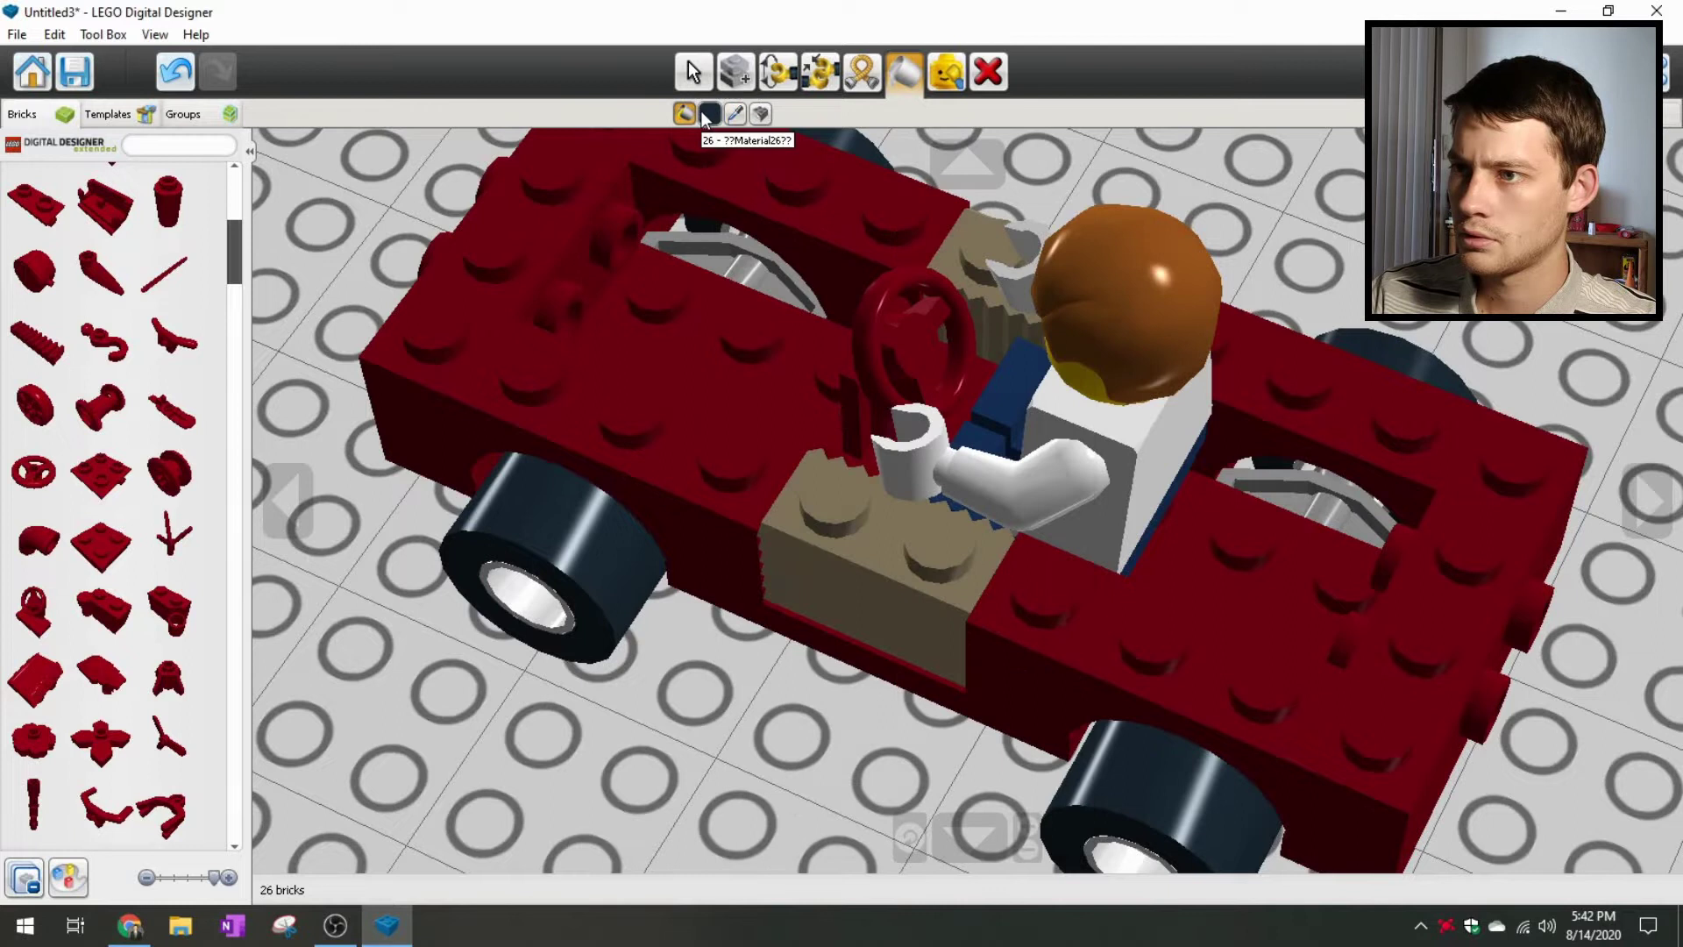
click(708, 115)
click(726, 189)
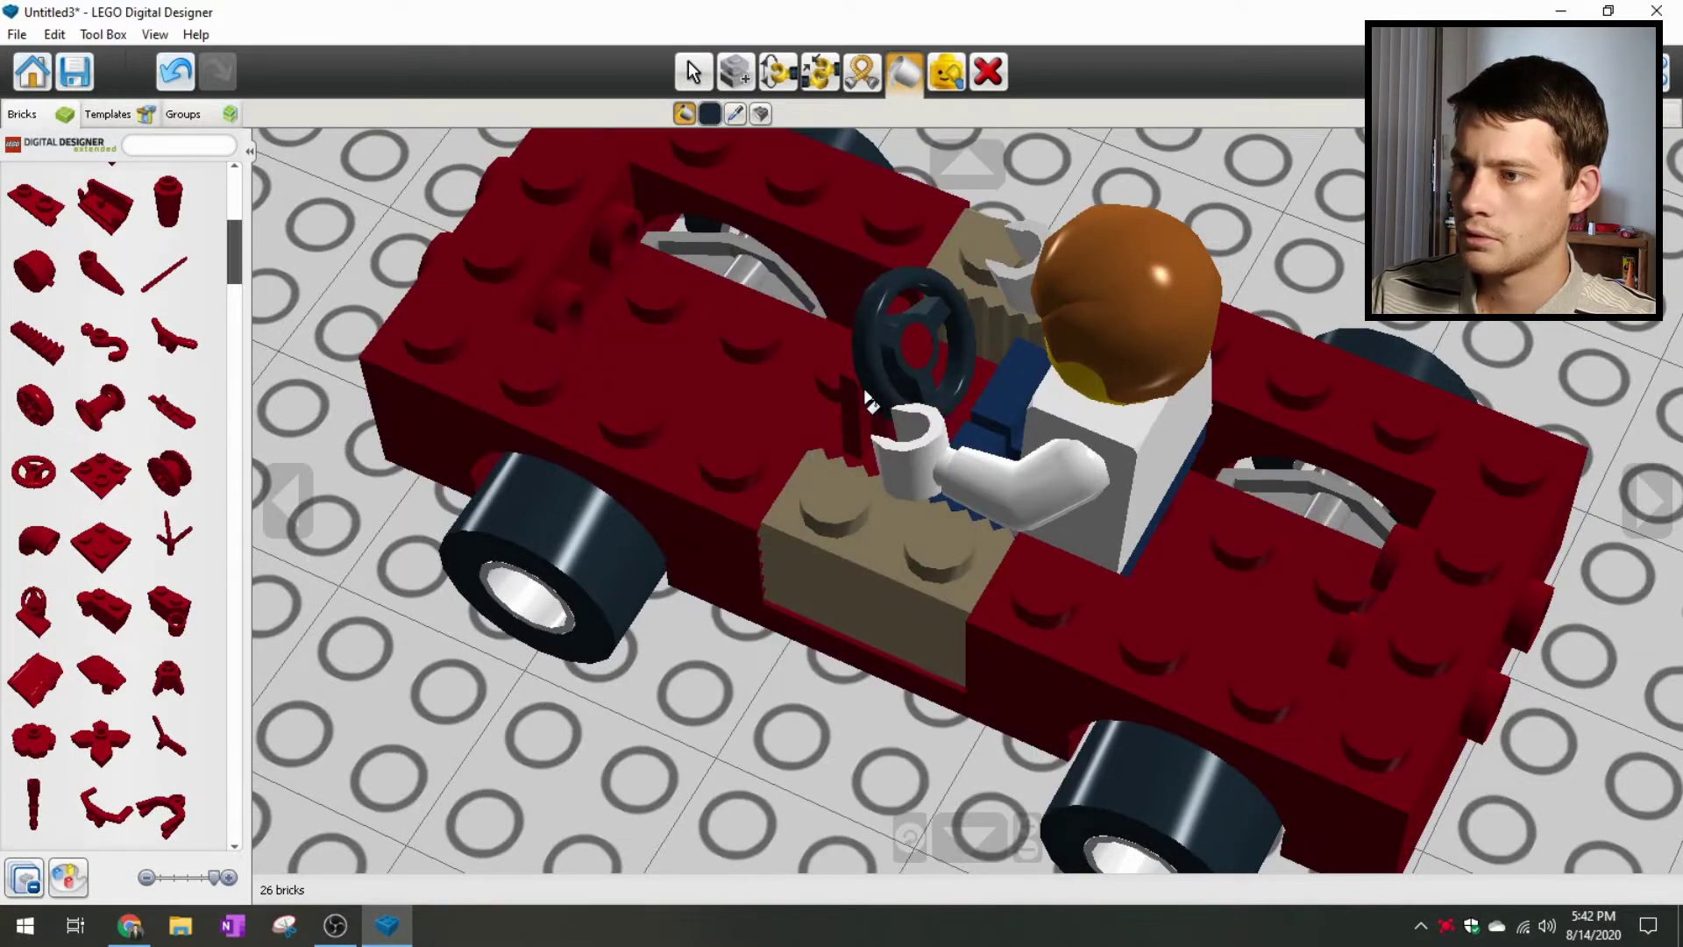
Step: Examine the car with its driver and steering wheel from several sides
scroll(545, 458, down, 5)
right_drag(608, 568, 966, 585)
click(697, 72)
scroll(730, 347, down, 3)
mouse_move(729, 347)
right_down()
mouse_move(797, 376)
mouse_move(791, 472)
mouse_move(730, 450)
right_up()
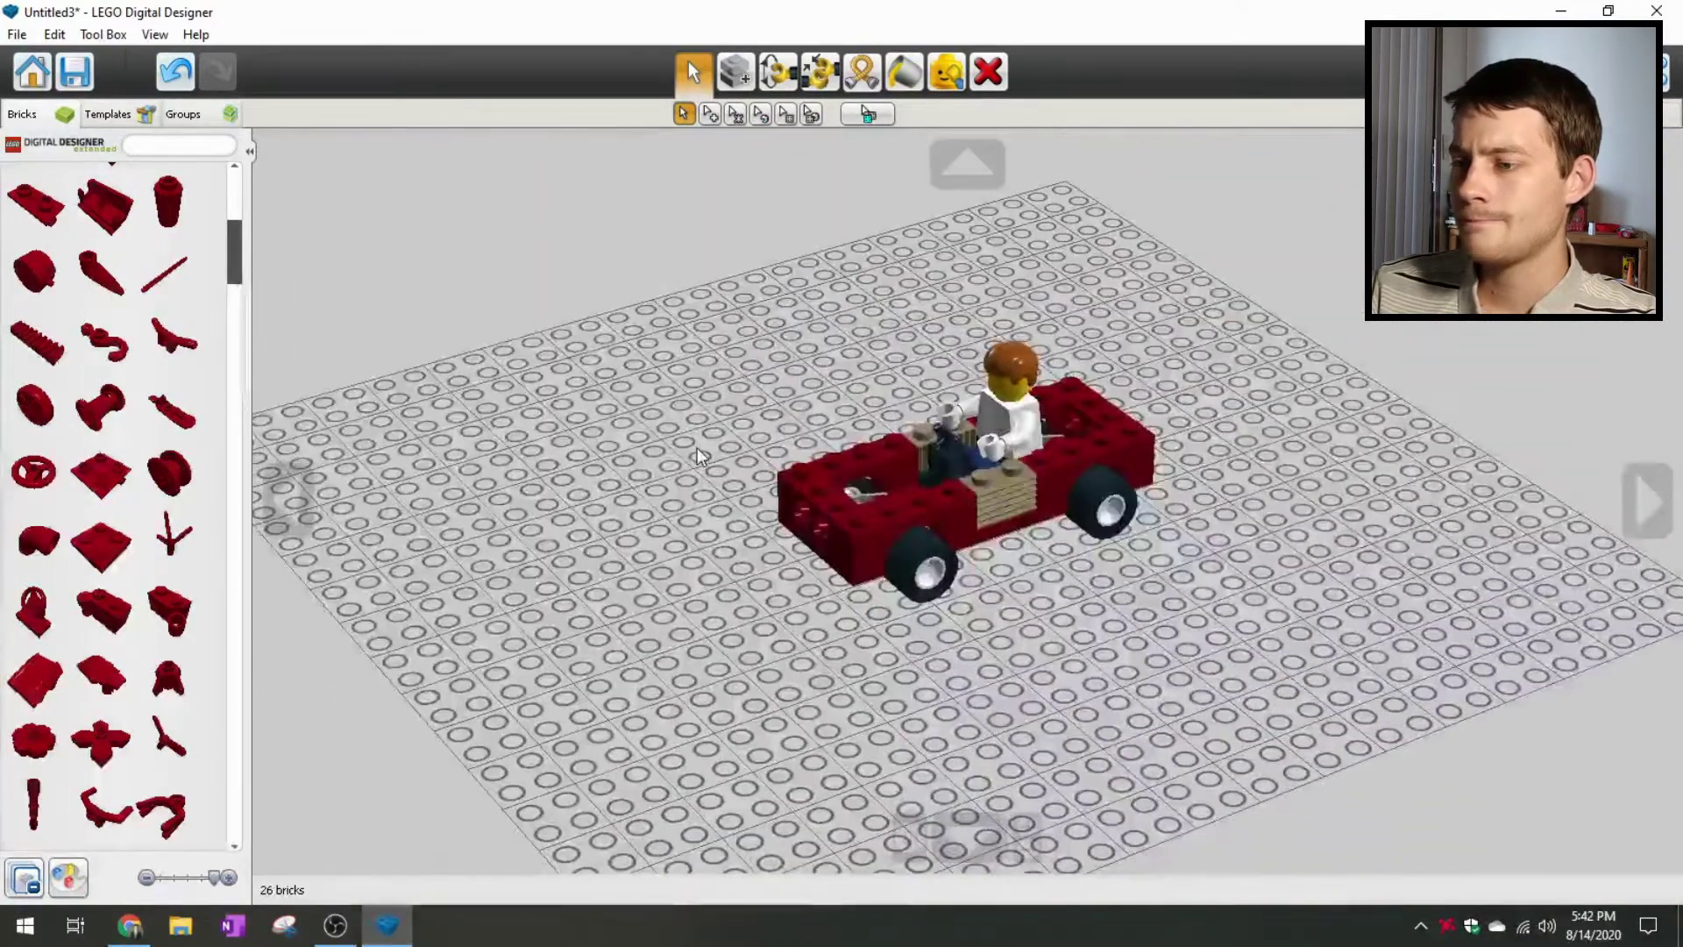
scroll(719, 408, up, 3)
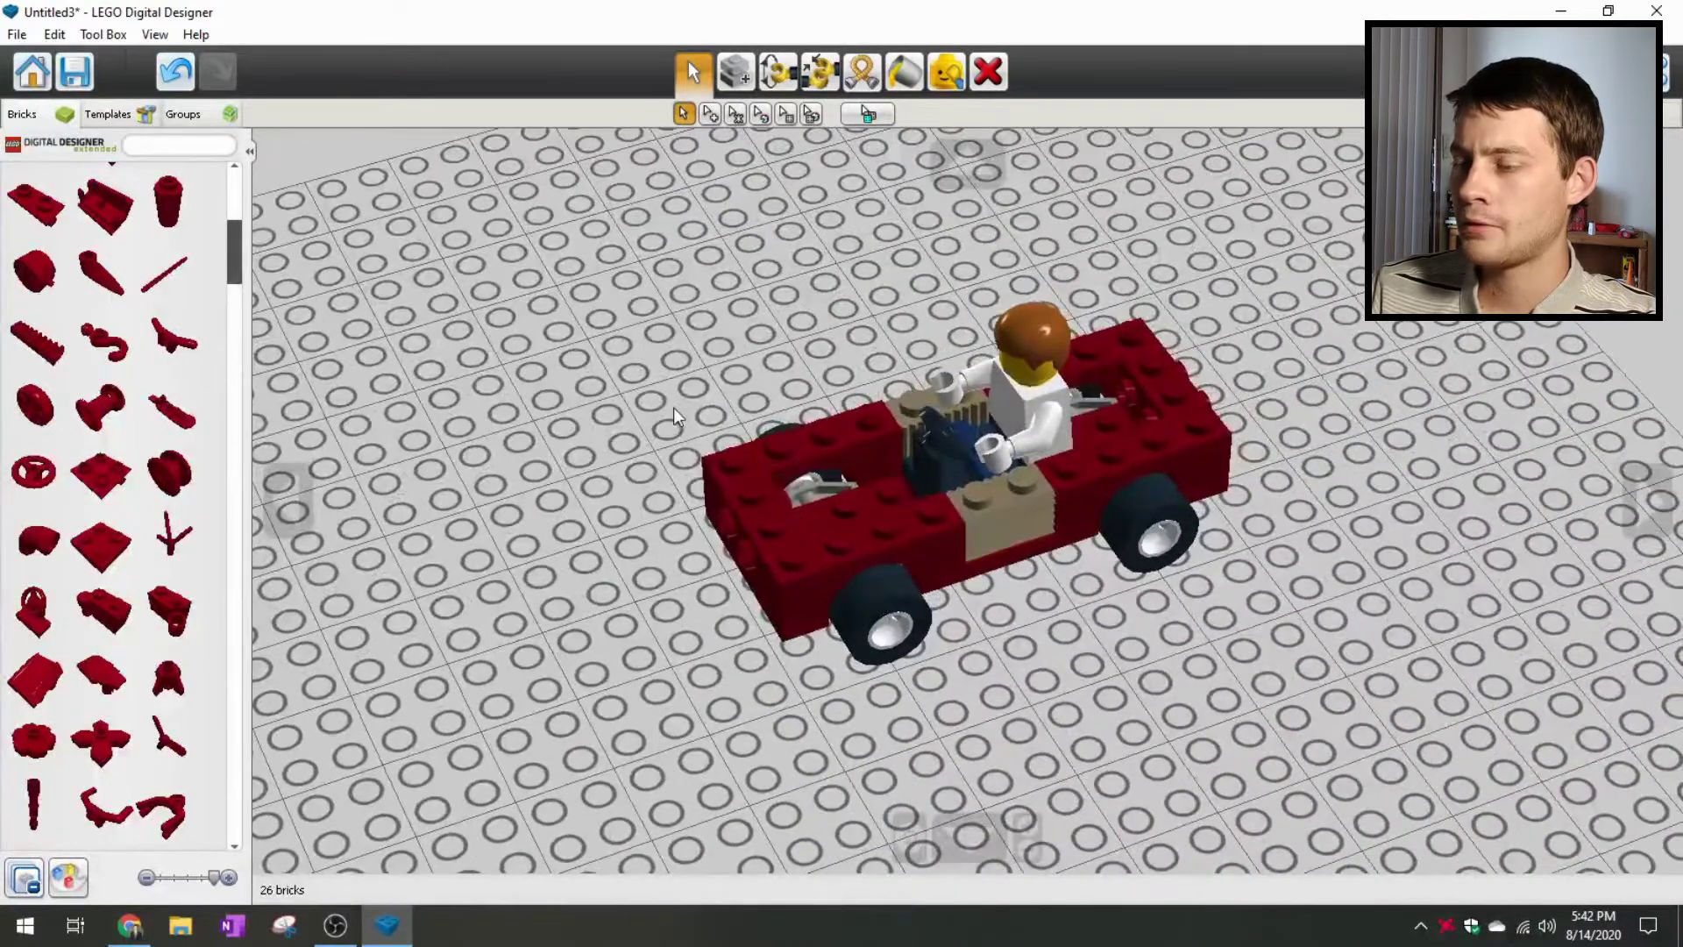
right_drag(718, 389, 497, 367)
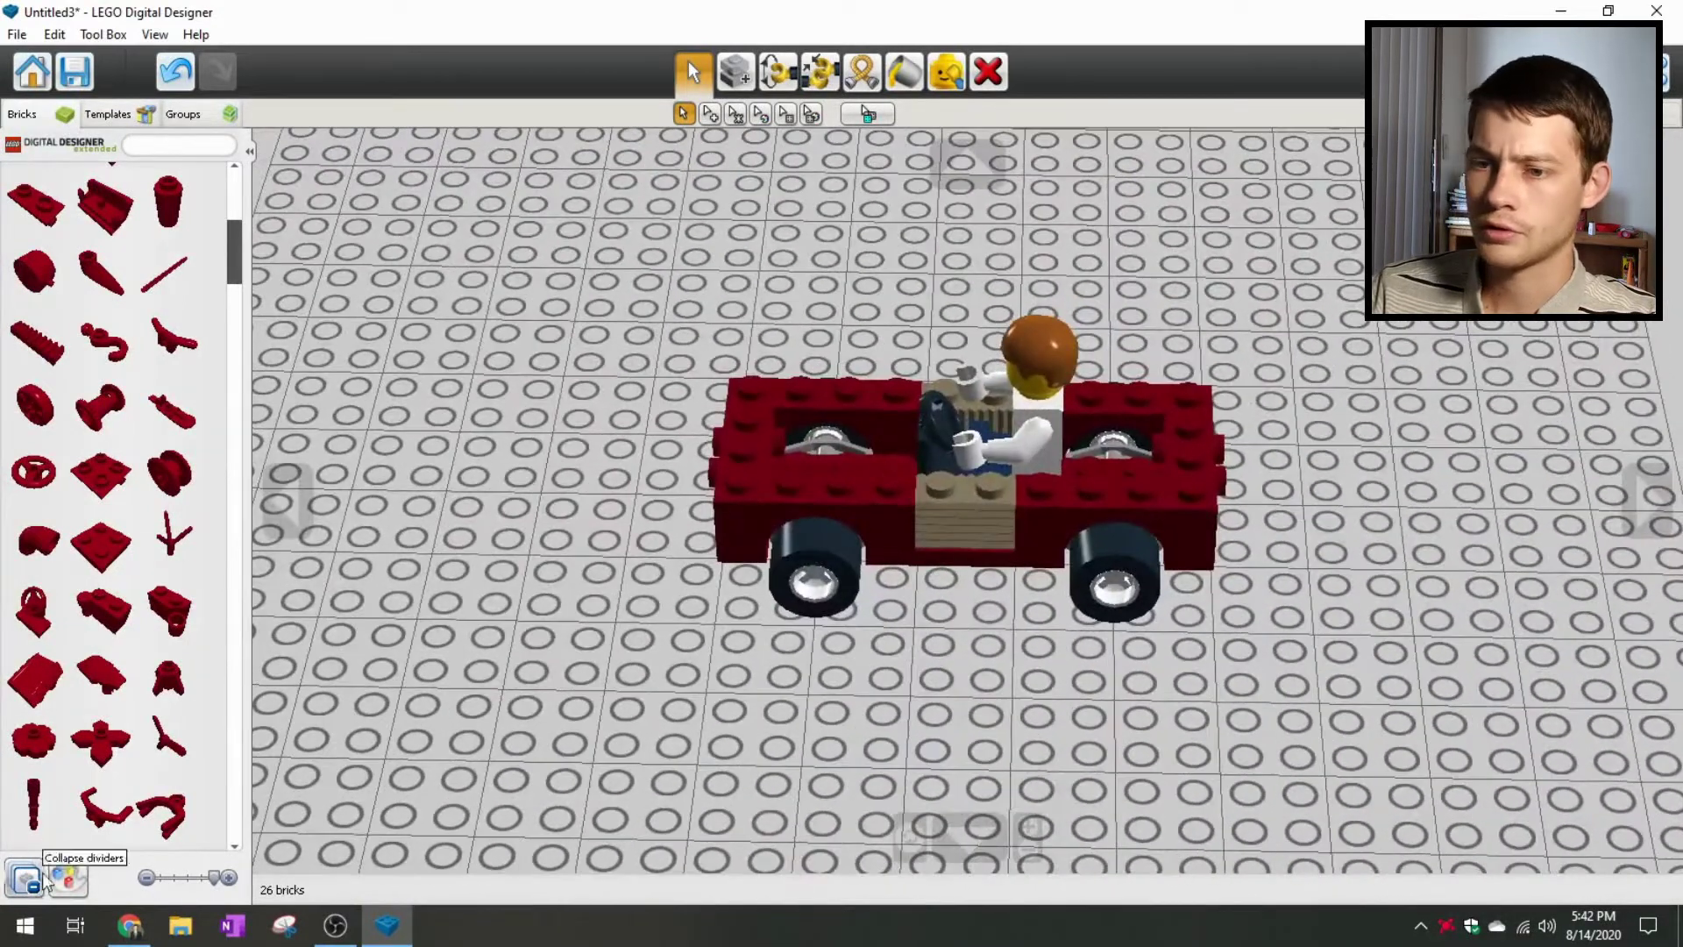
Step: Filter the brick library to a transparent colour and search it for "wind"
click(76, 886)
click(120, 497)
scroll(118, 395, up, 3)
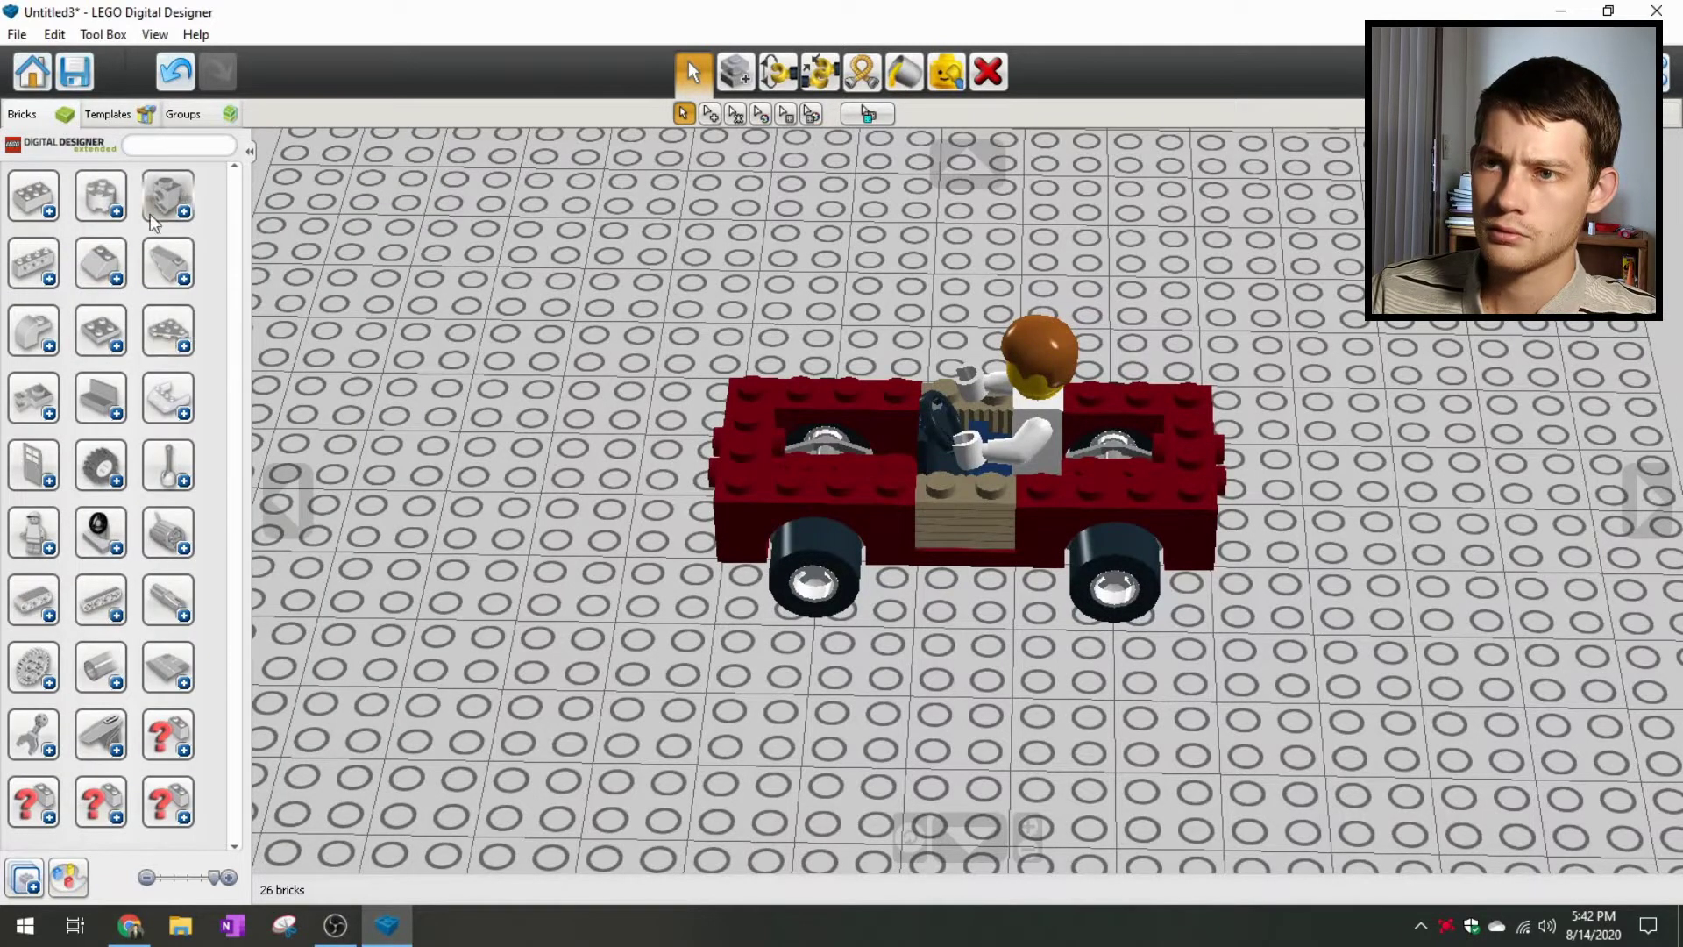
text(windsheil)
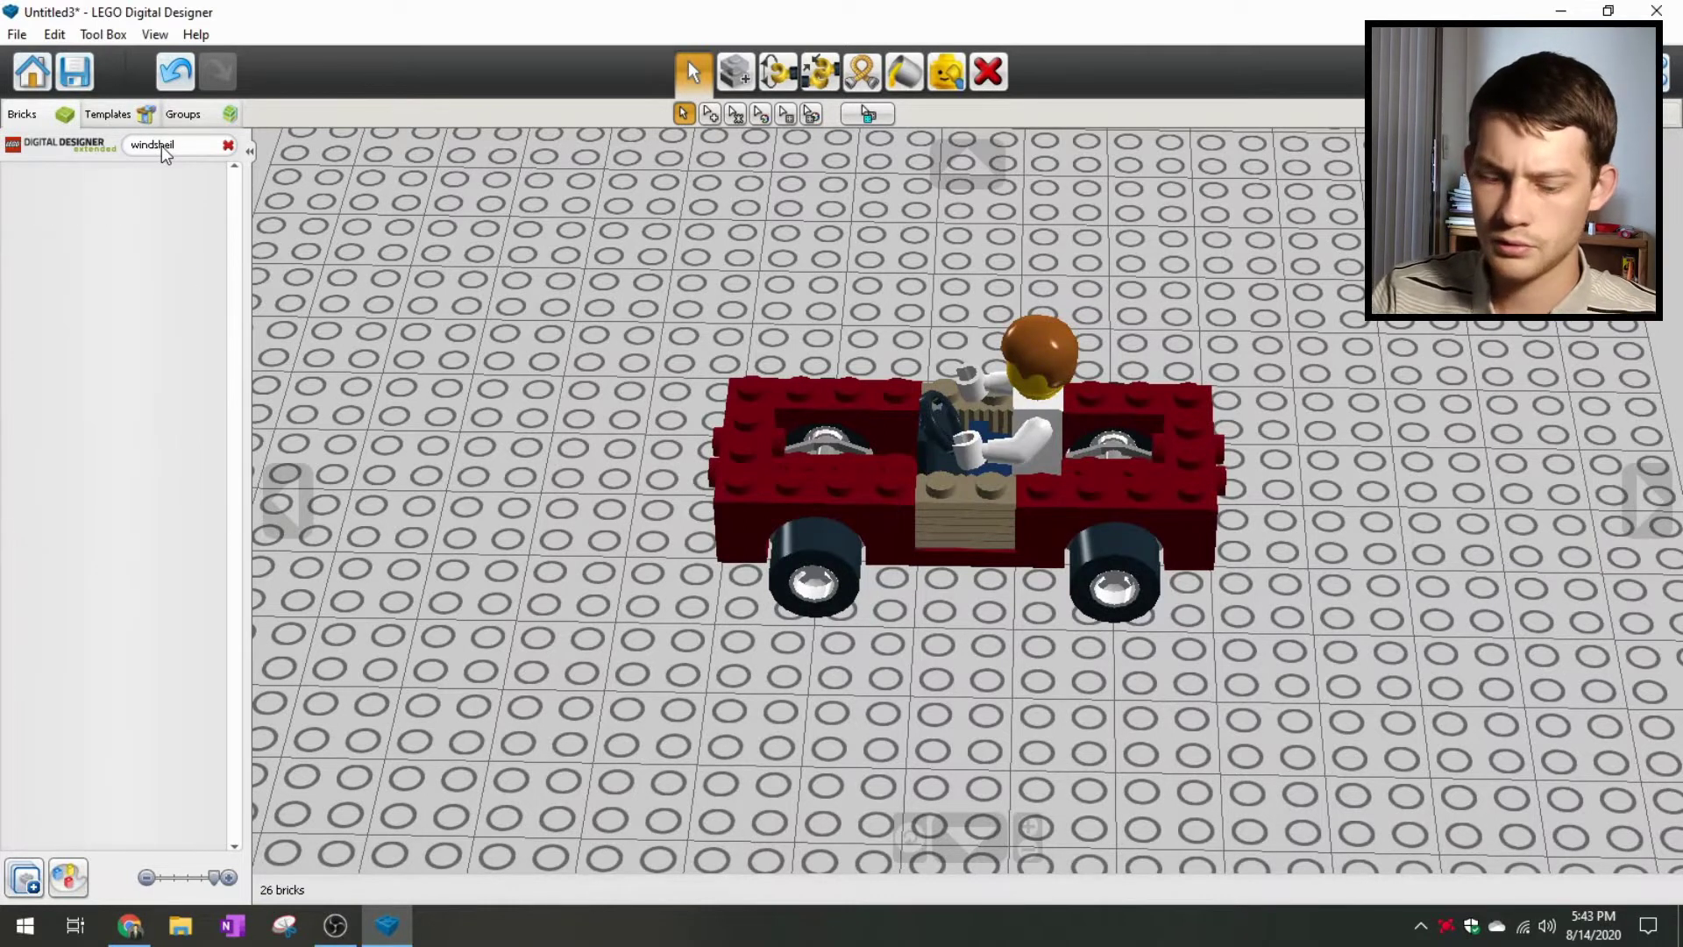
text(d)
key(BackSpace)
key(BackSpace)
key(BackSpace)
key(BackSpace)
key(BackSpace)
key(BackSpace)
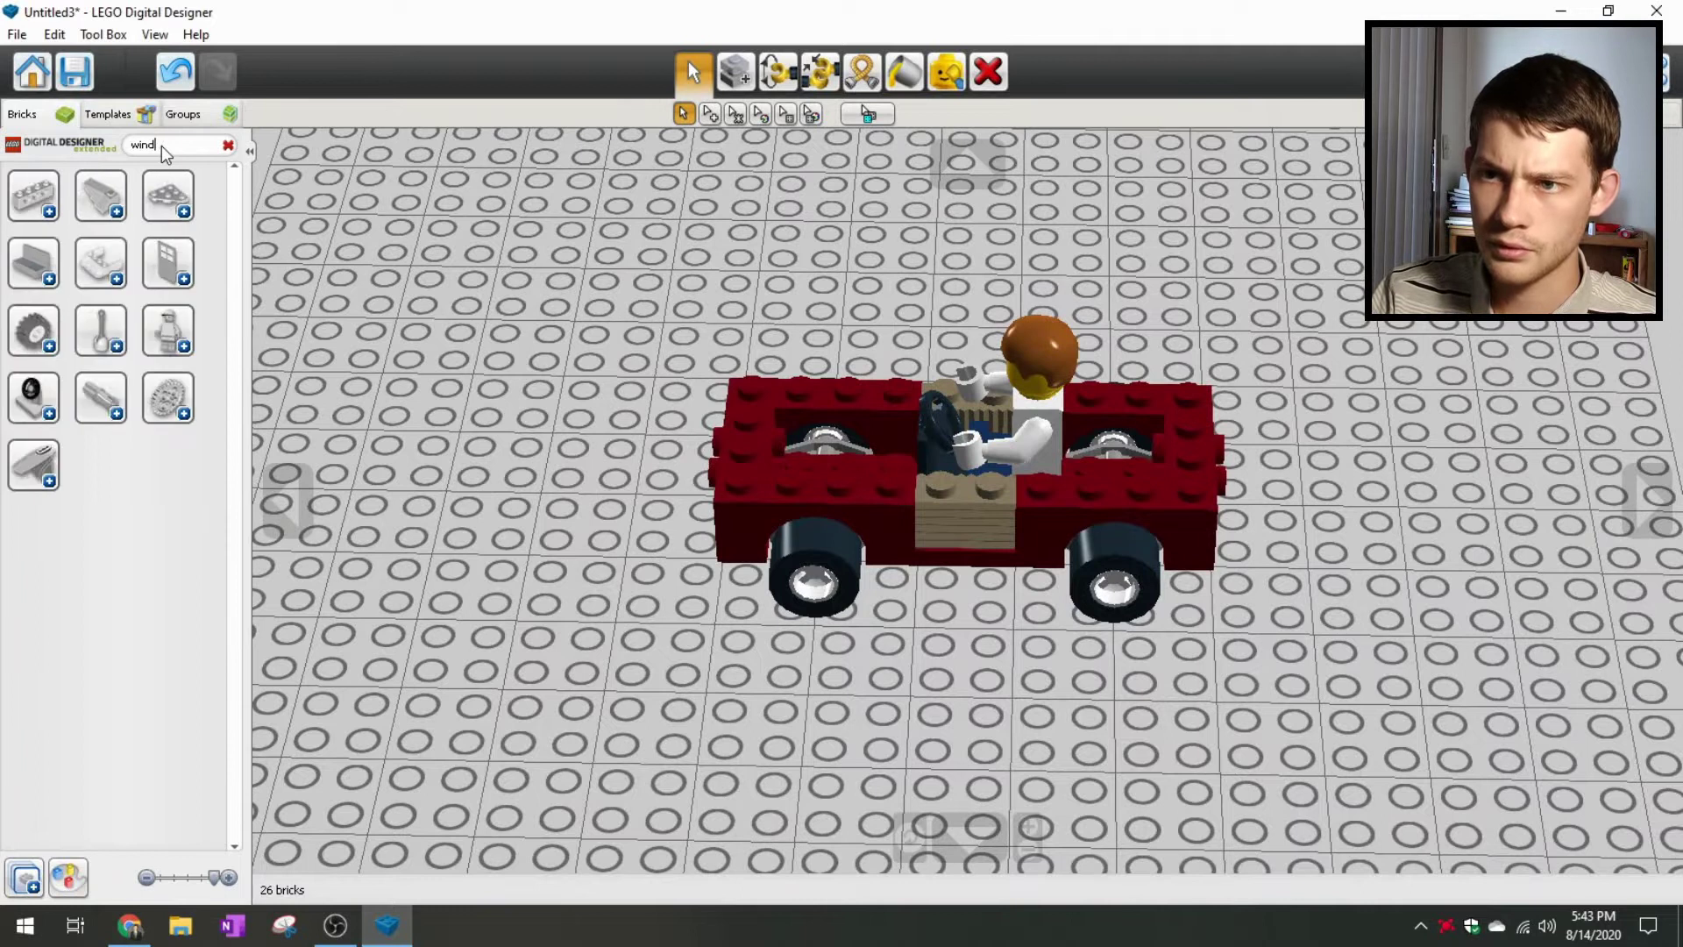
Step: Search the library for "windscreen" and place a transparent Windscreen 2x4x2 Vertical on the baseplate beside the car
text(screen)
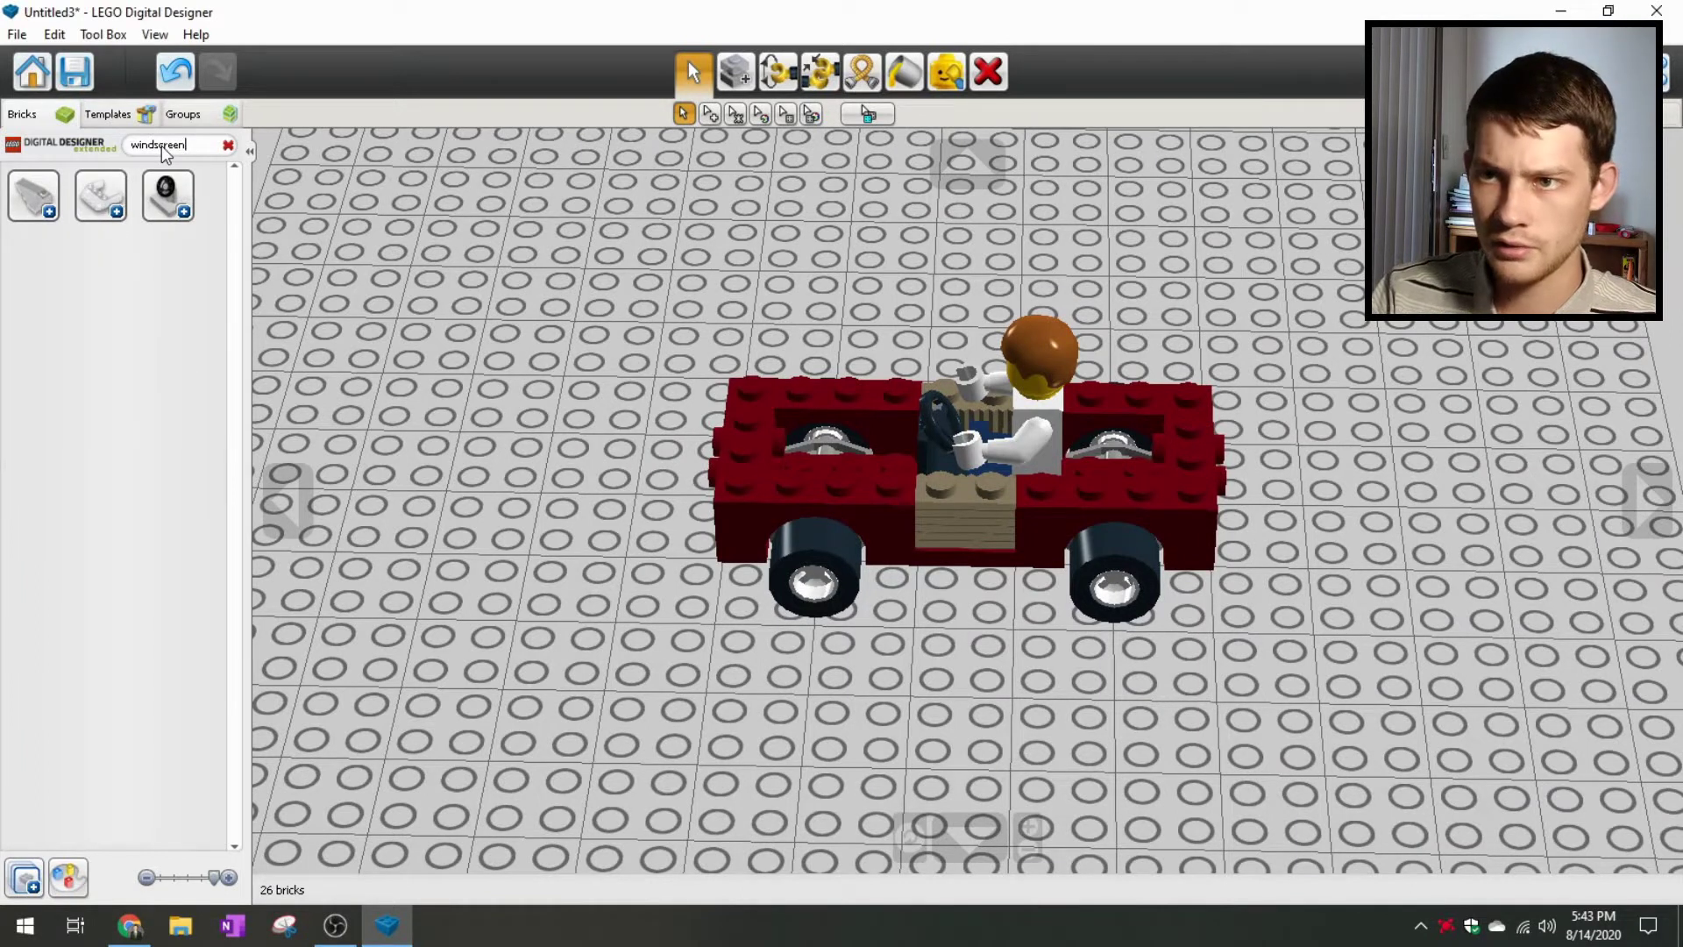
click(106, 209)
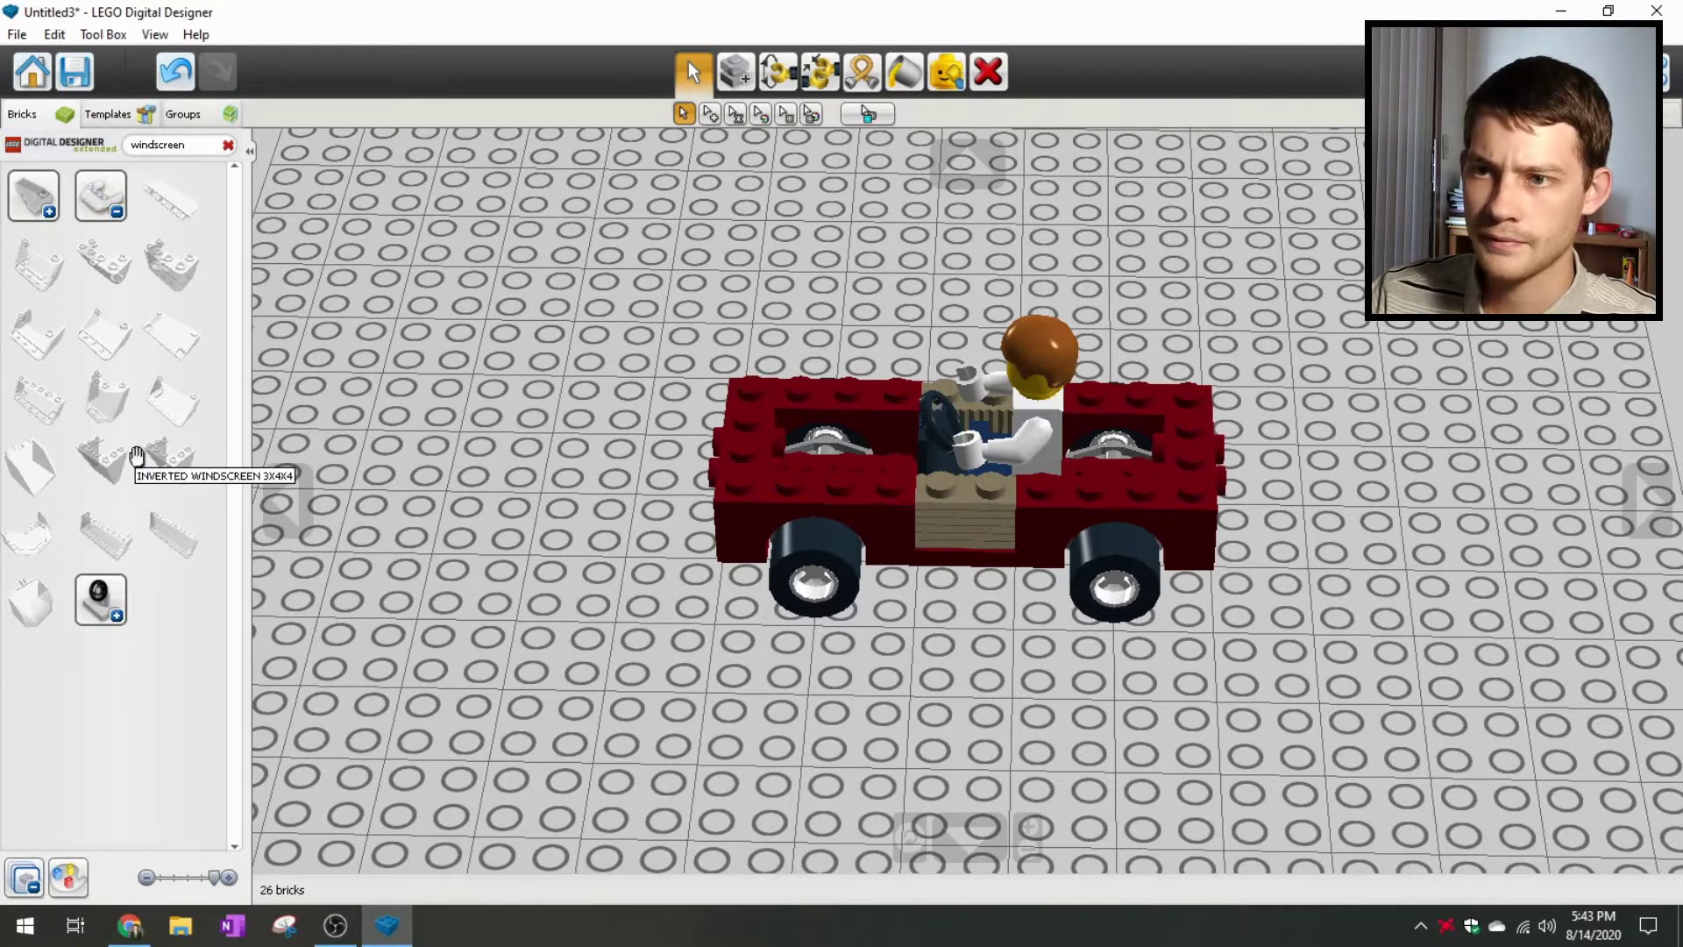
click(171, 265)
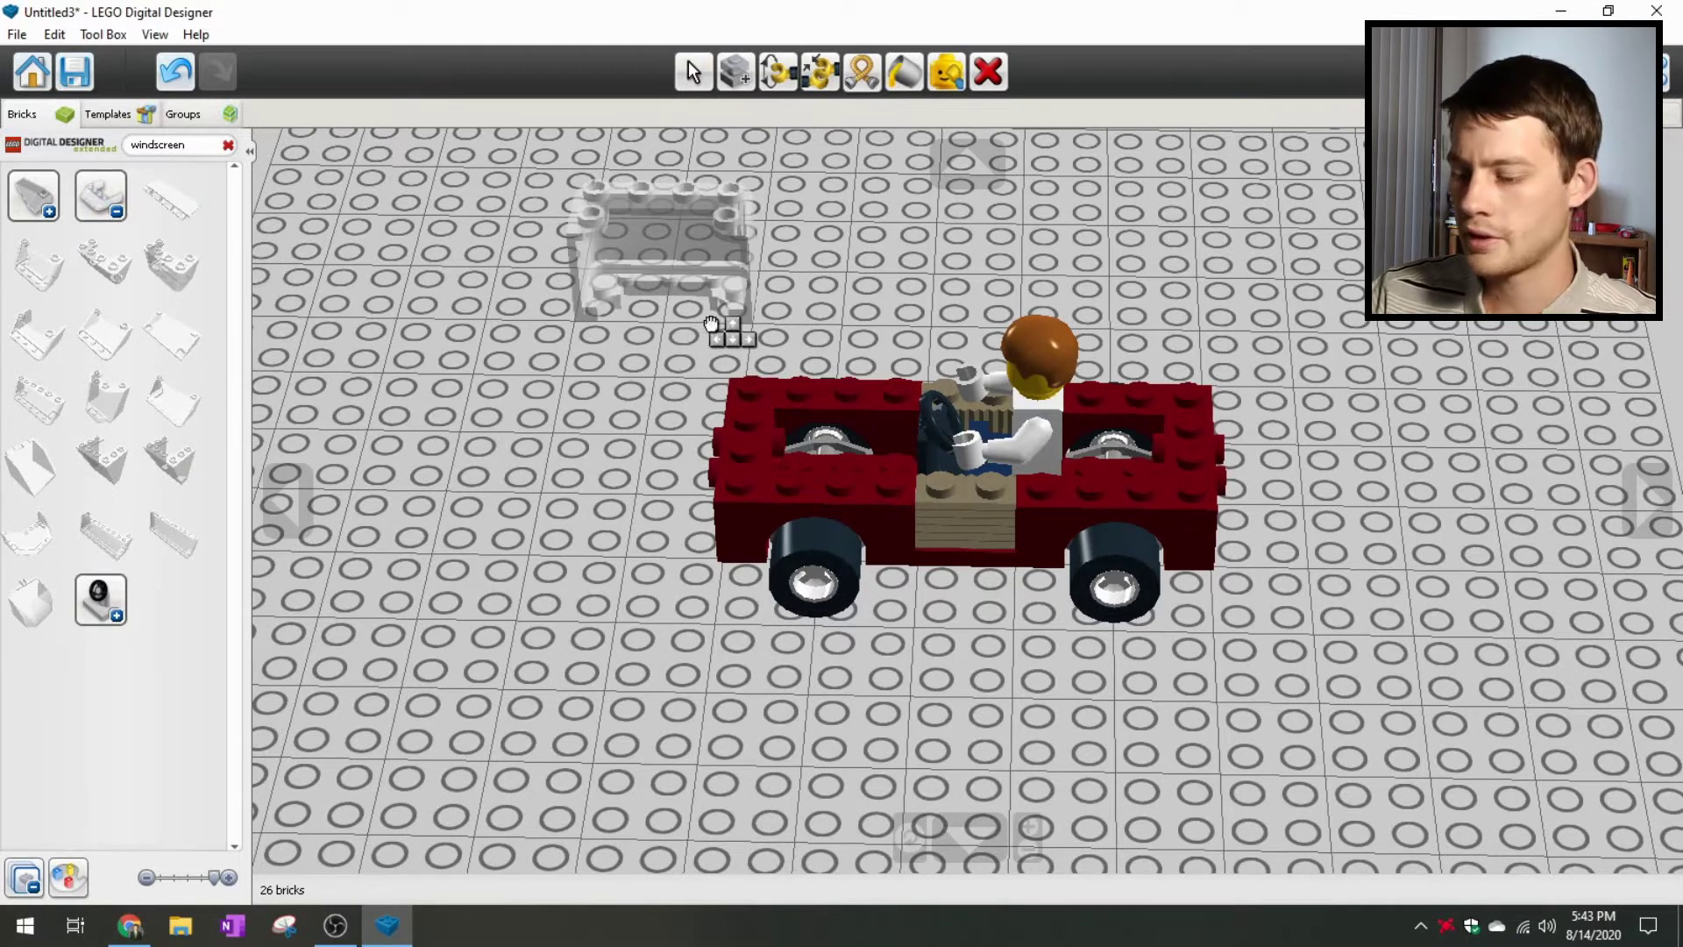
click(755, 326)
right_drag(479, 328, 434, 343)
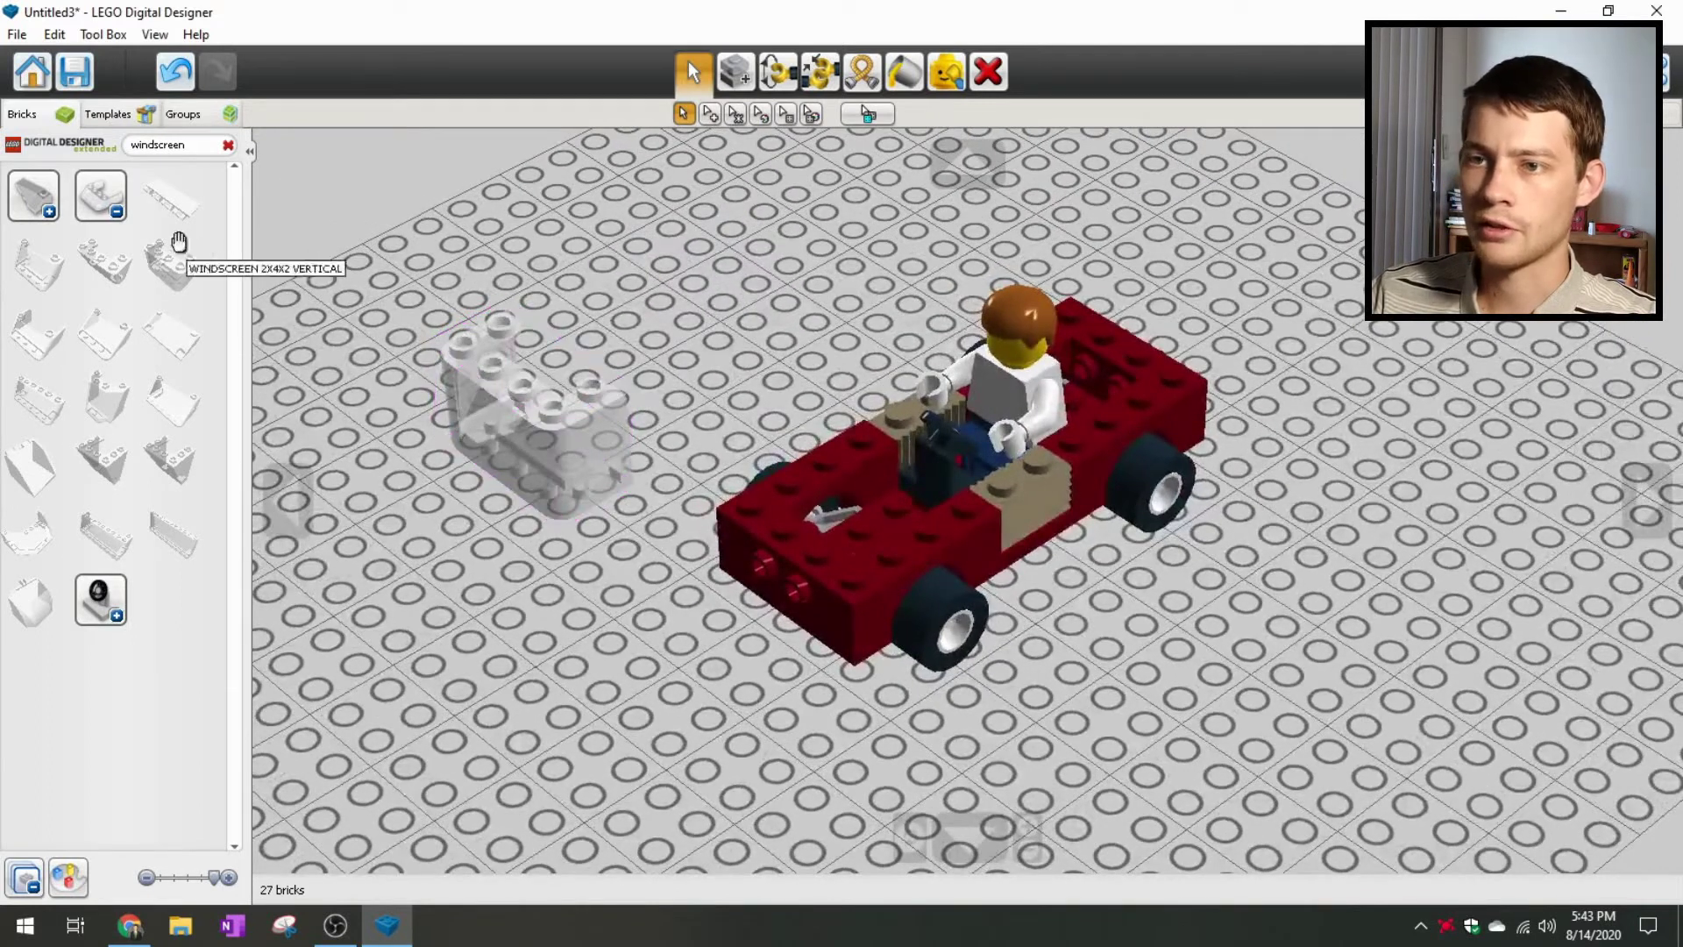
Step: Clear the library search and filter the brick library to solid dark red
click(119, 209)
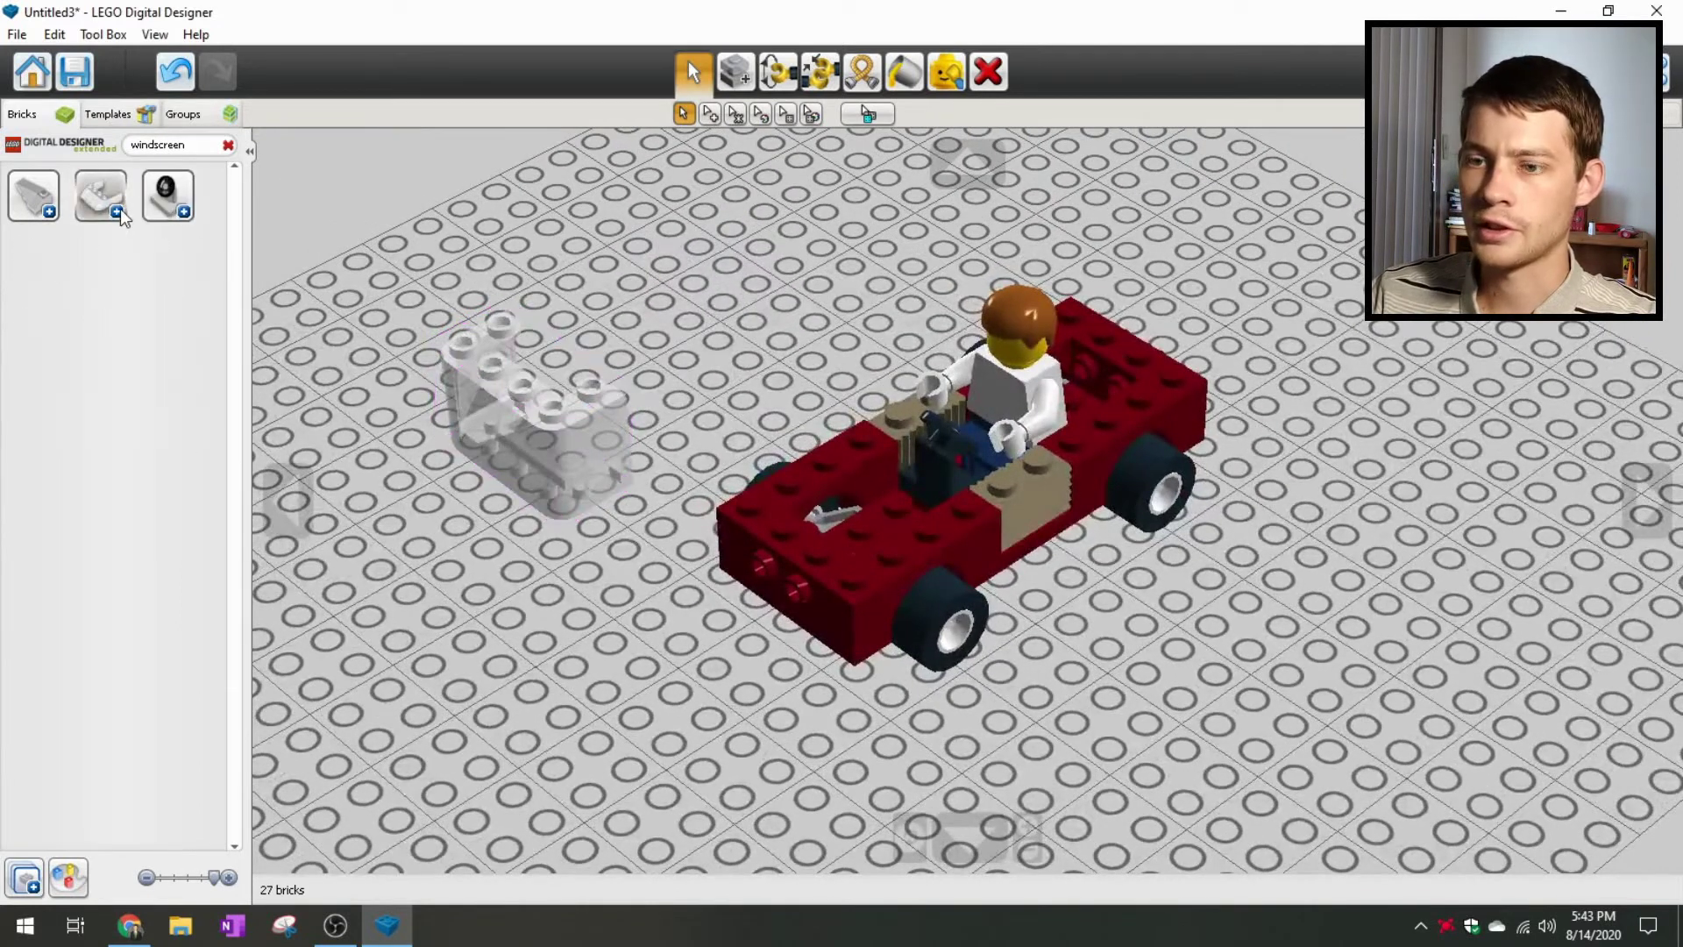
click(228, 145)
right_drag(394, 691, 717, 640)
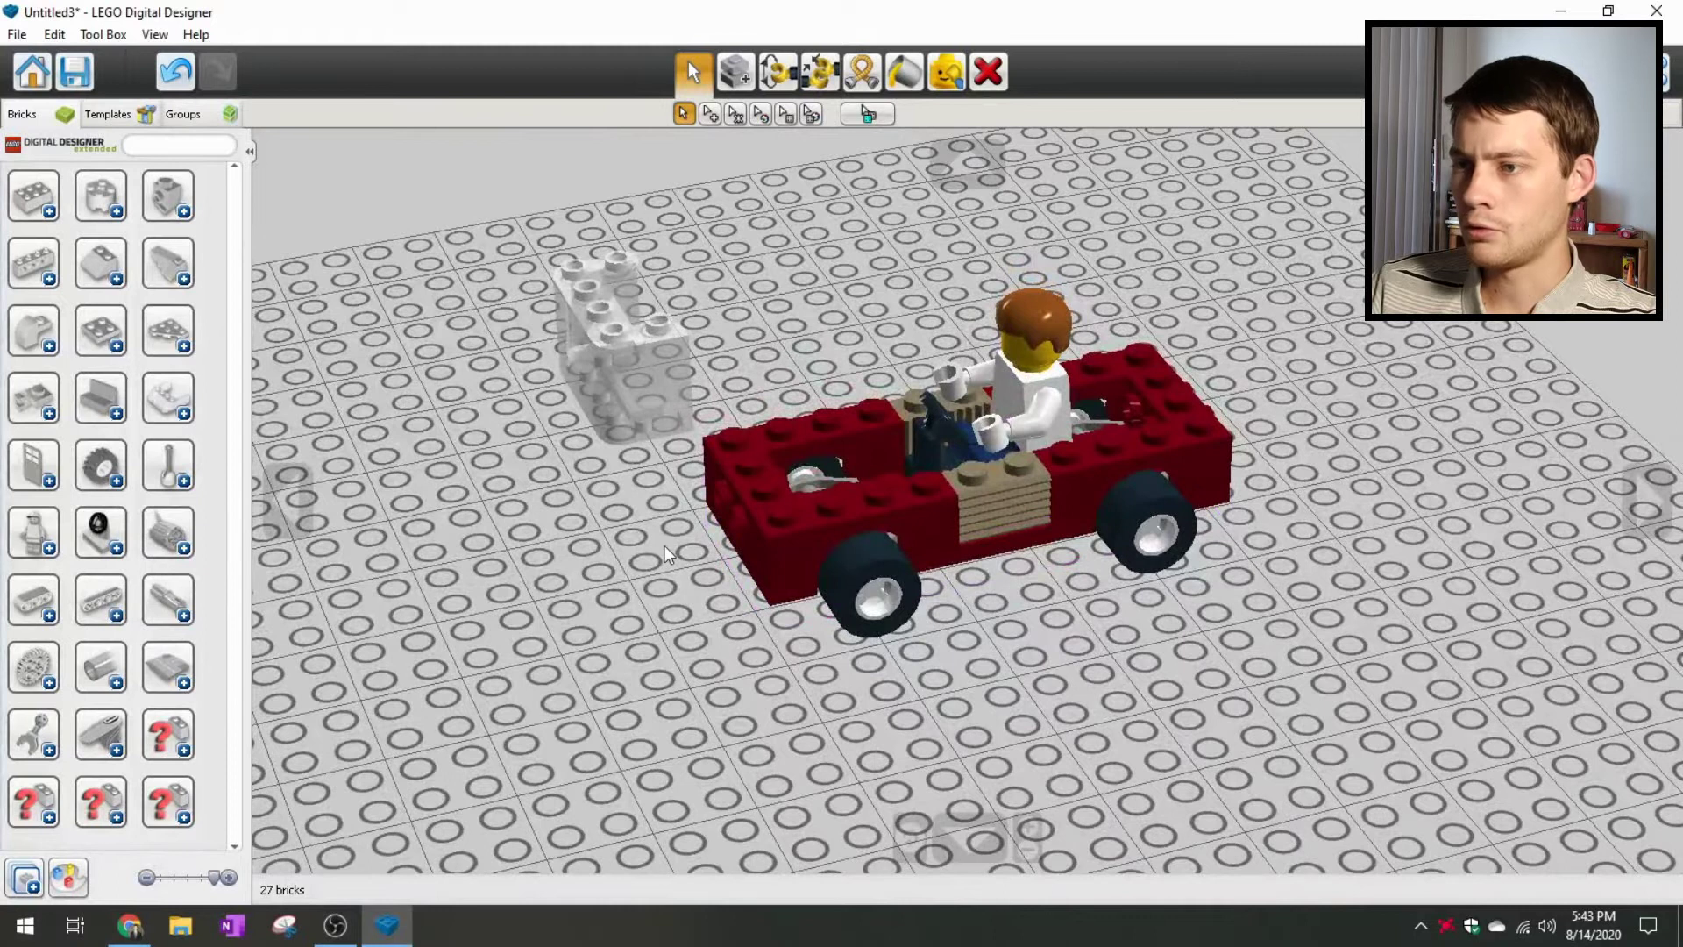
right_drag(664, 545, 689, 577)
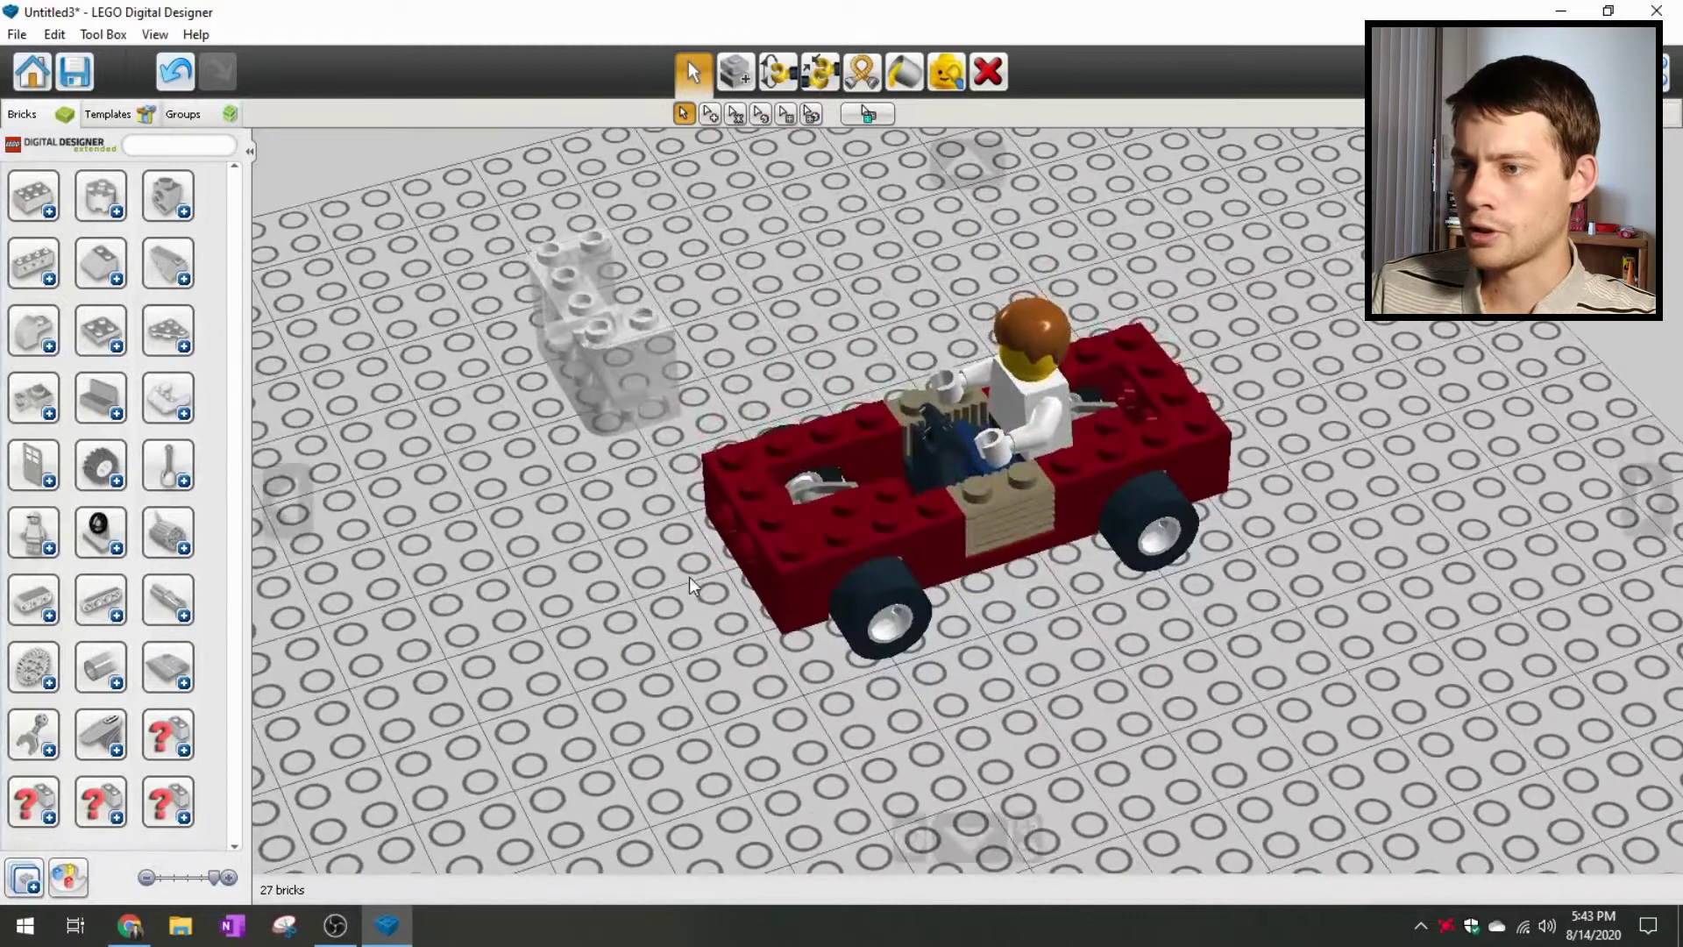
click(105, 353)
click(68, 876)
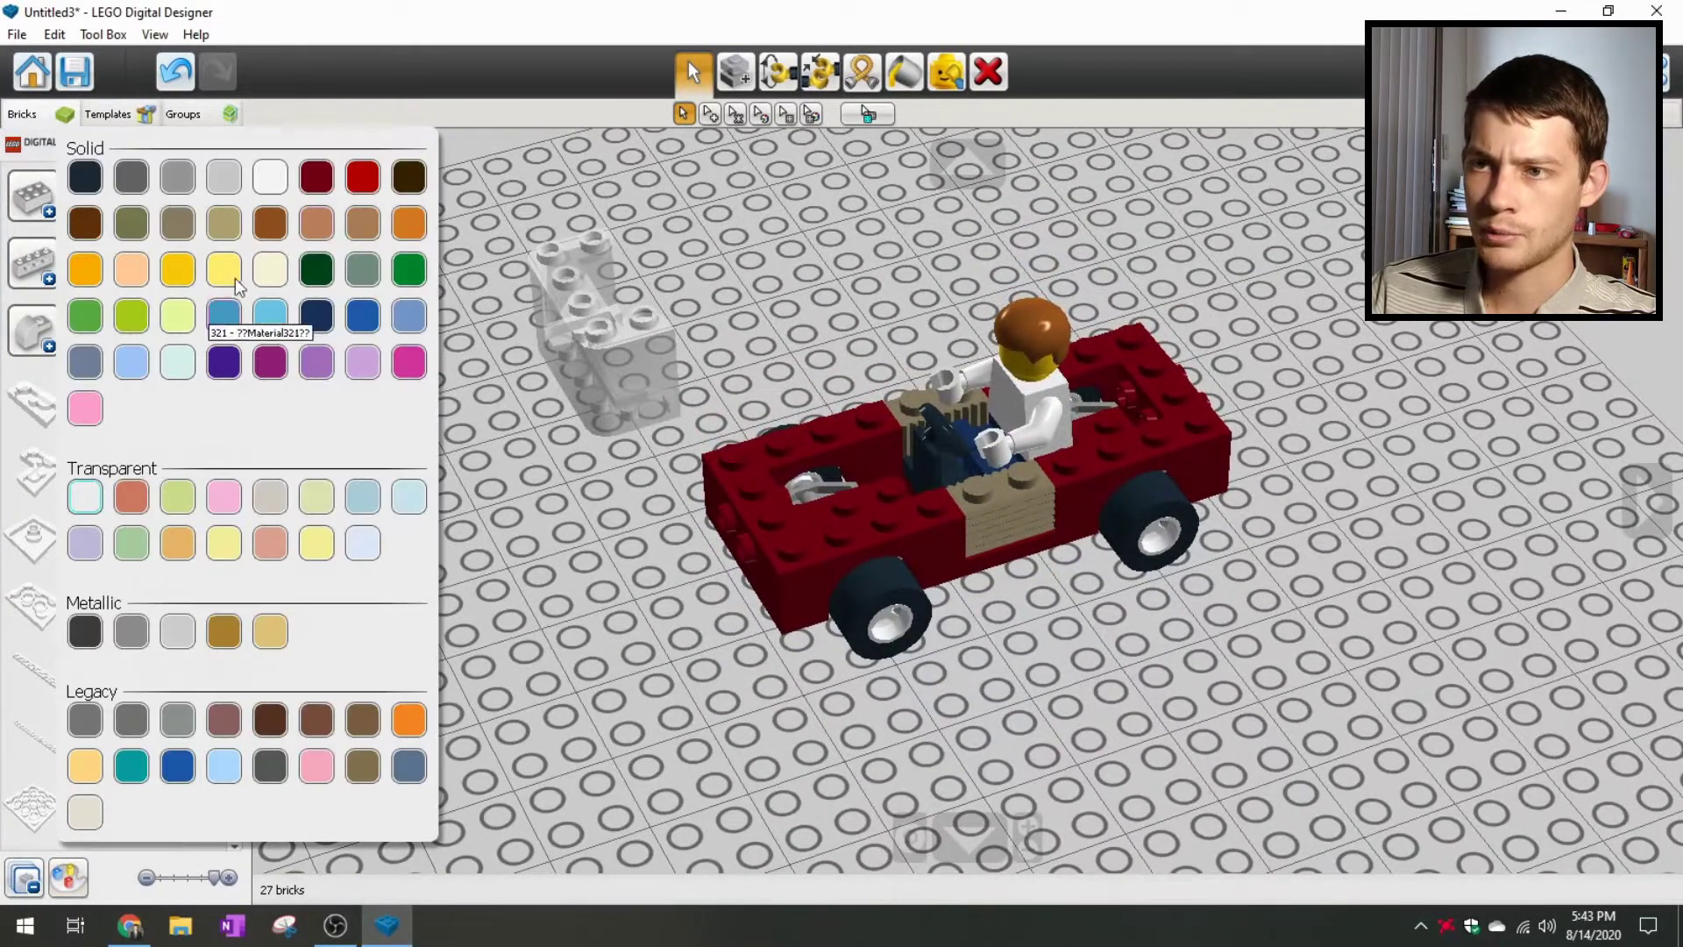
click(339, 180)
right_drag(563, 708, 526, 692)
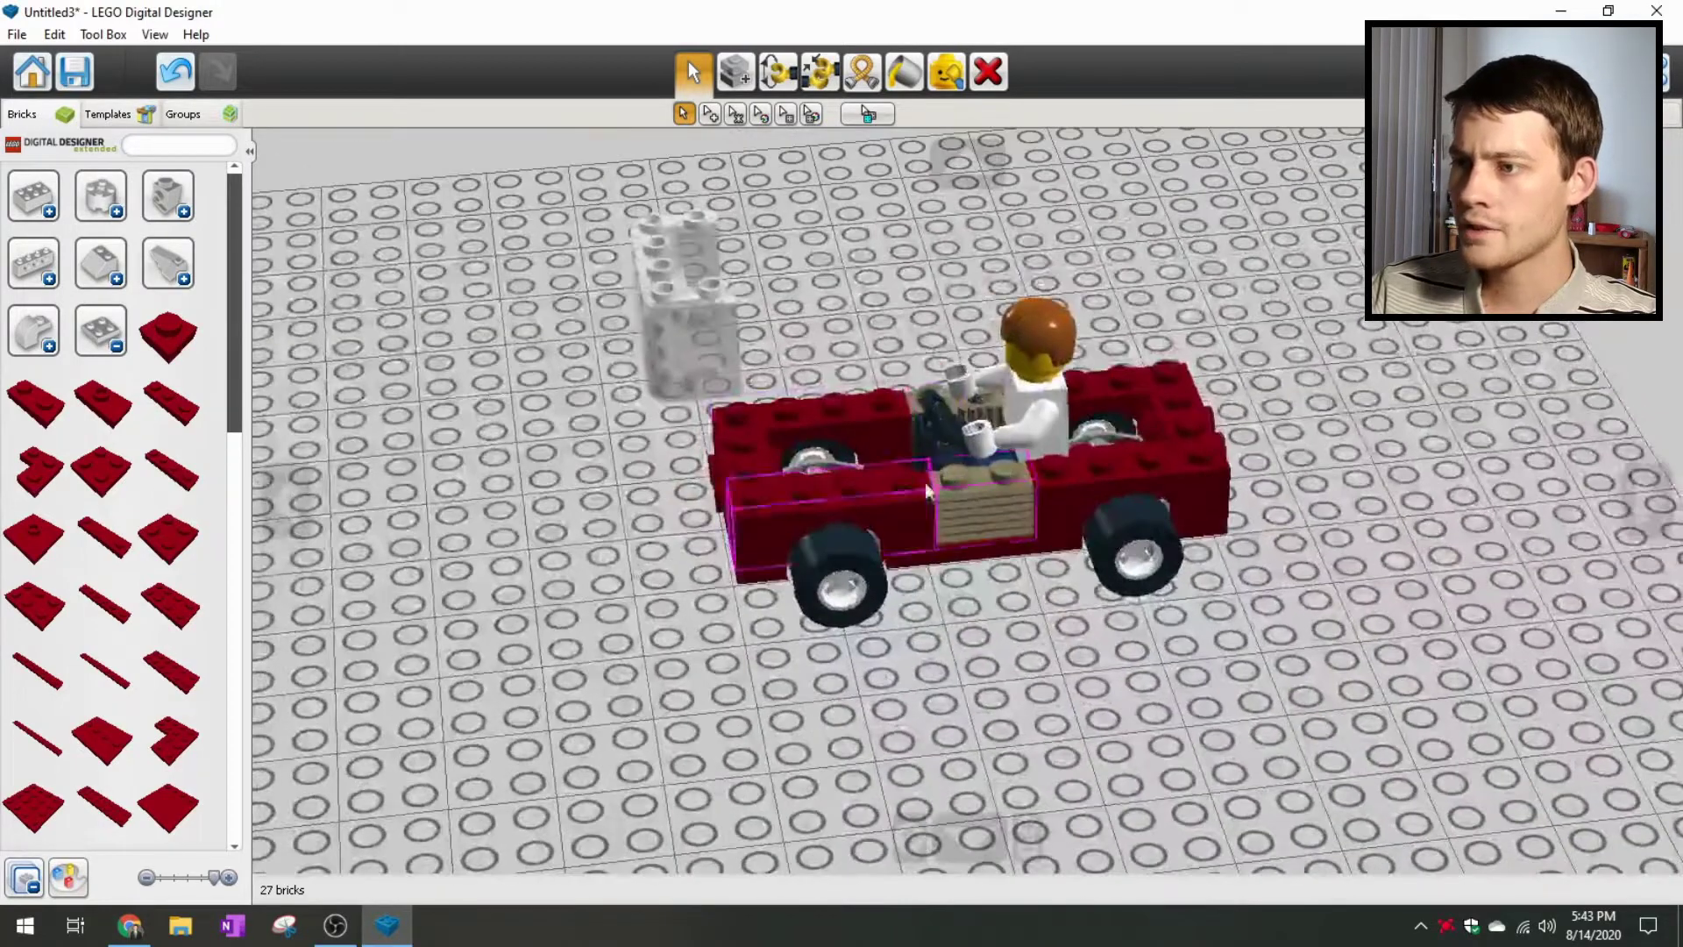
Step: Find a long, low dark red wall panel in the library and place it along one side of the cockpit
click(114, 346)
click(112, 408)
click(112, 407)
click(40, 469)
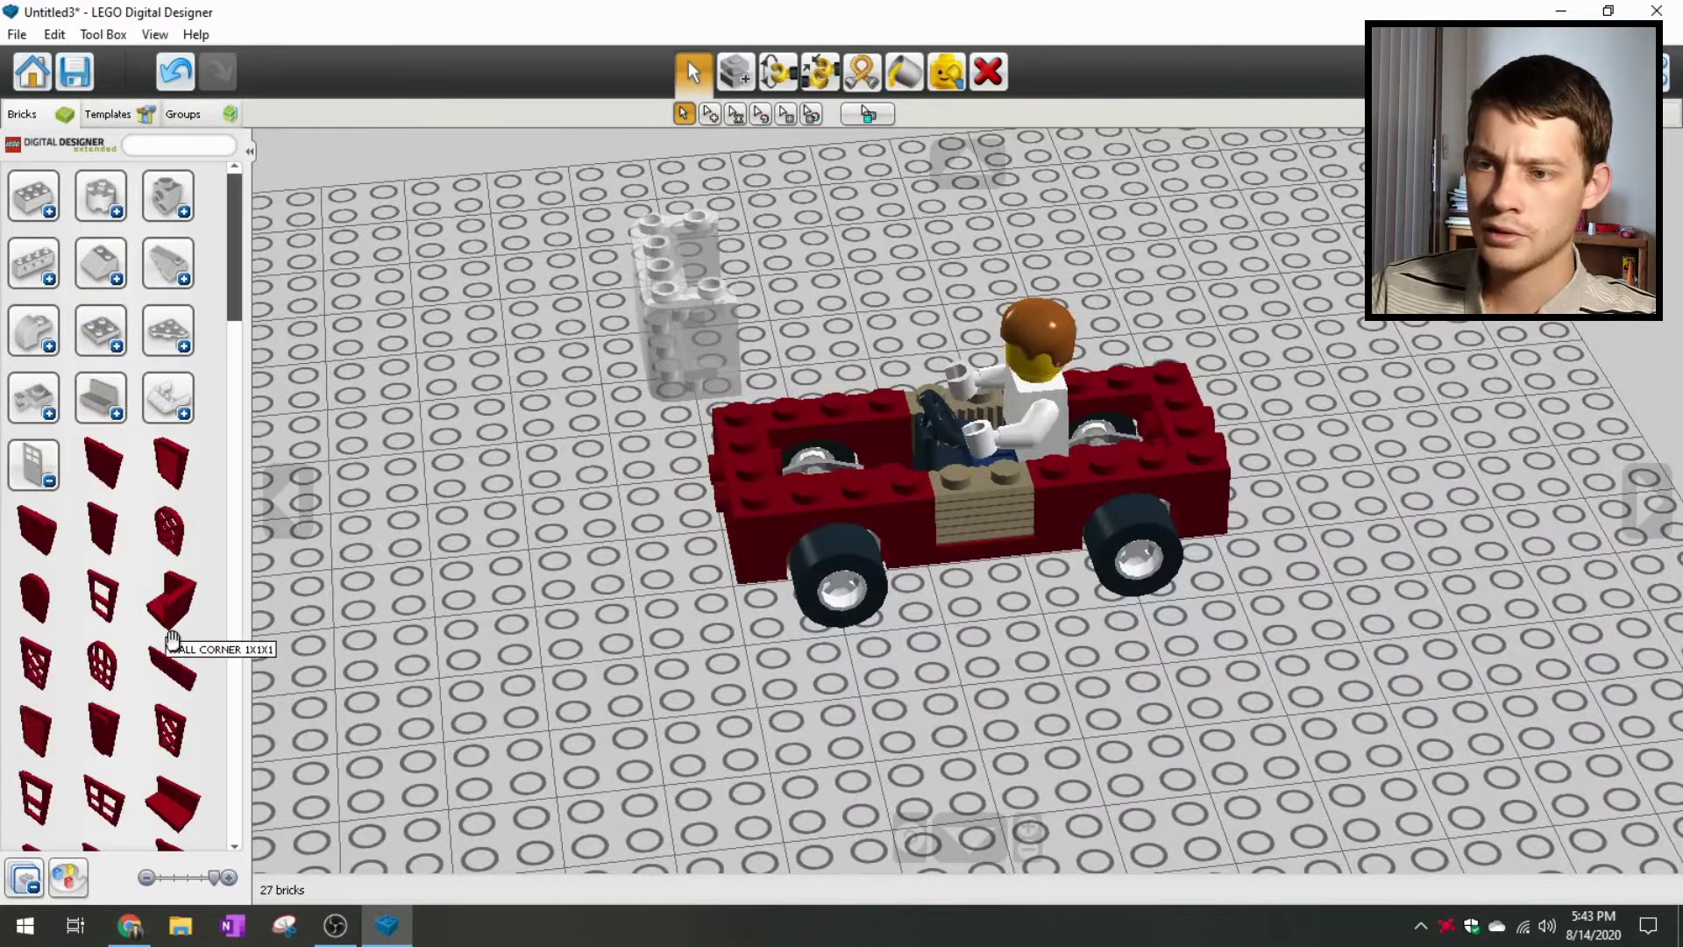
scroll(171, 657, down, 3)
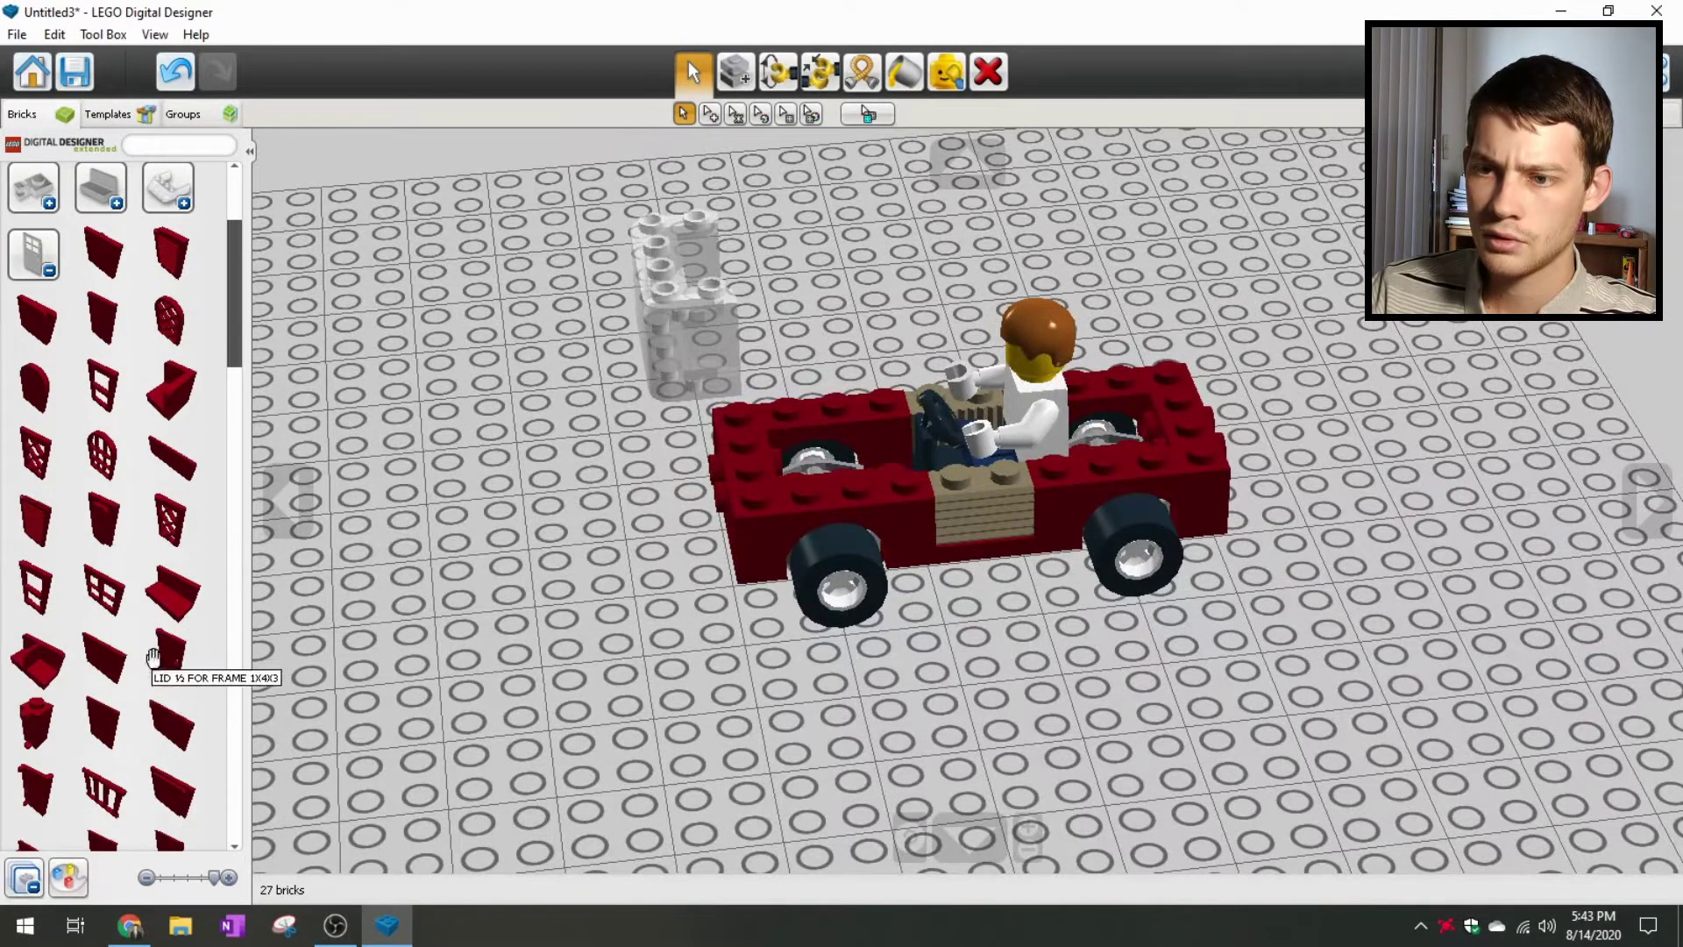
scroll(154, 657, down, 3)
click(87, 653)
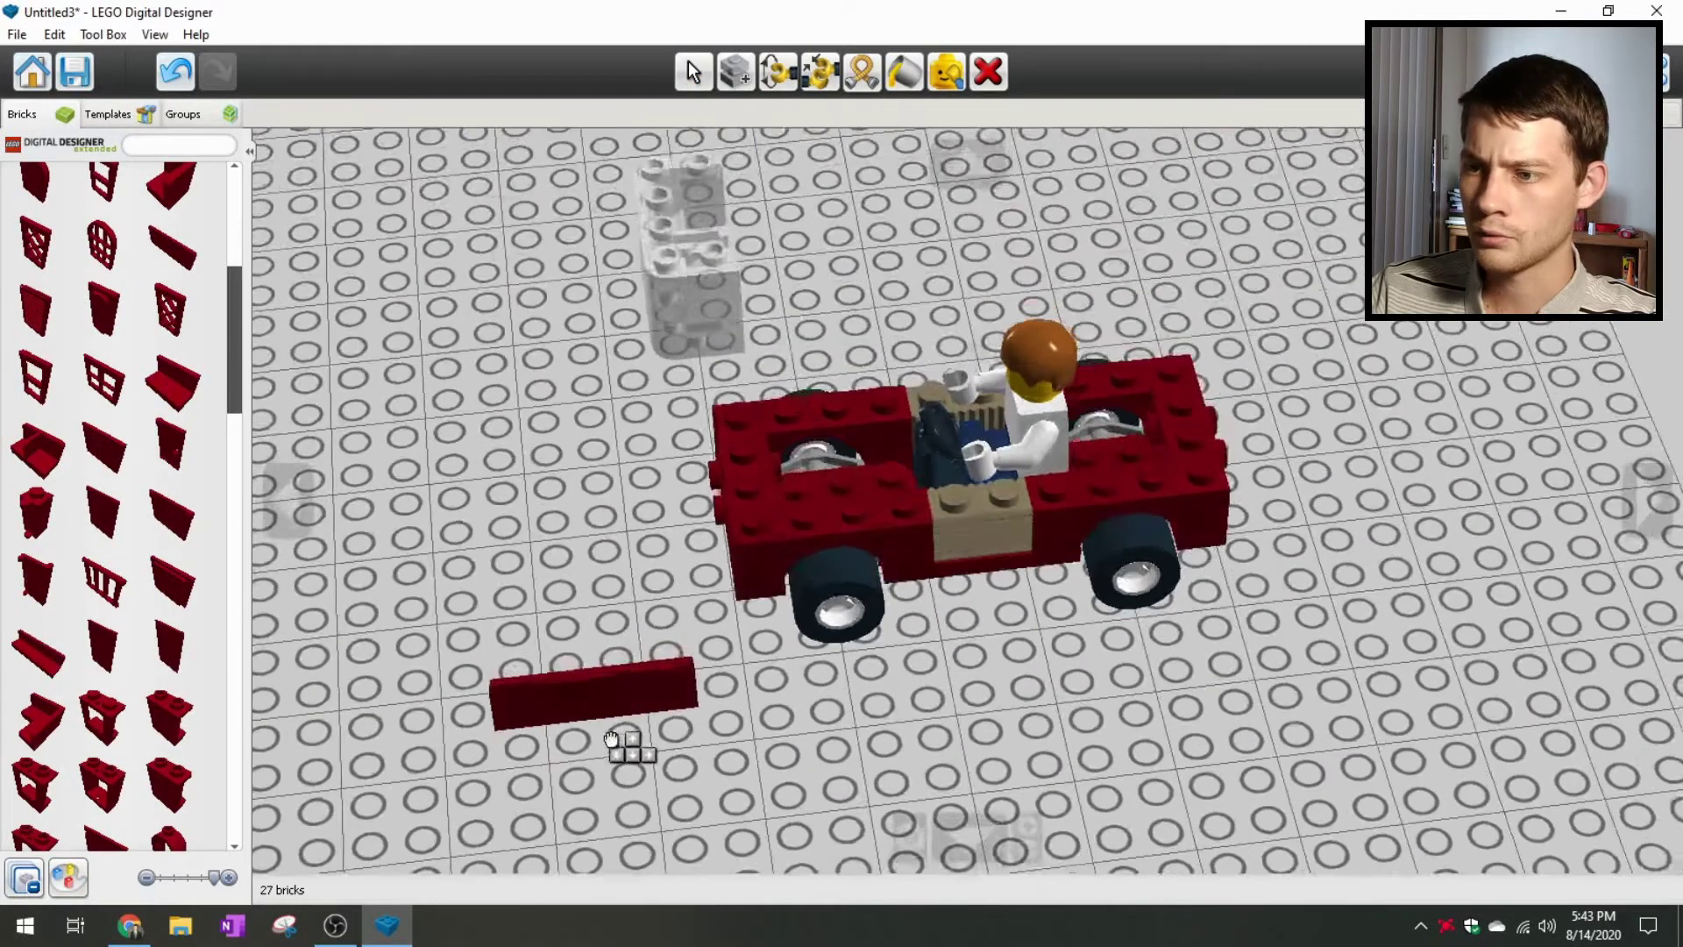
right_drag(611, 738, 598, 780)
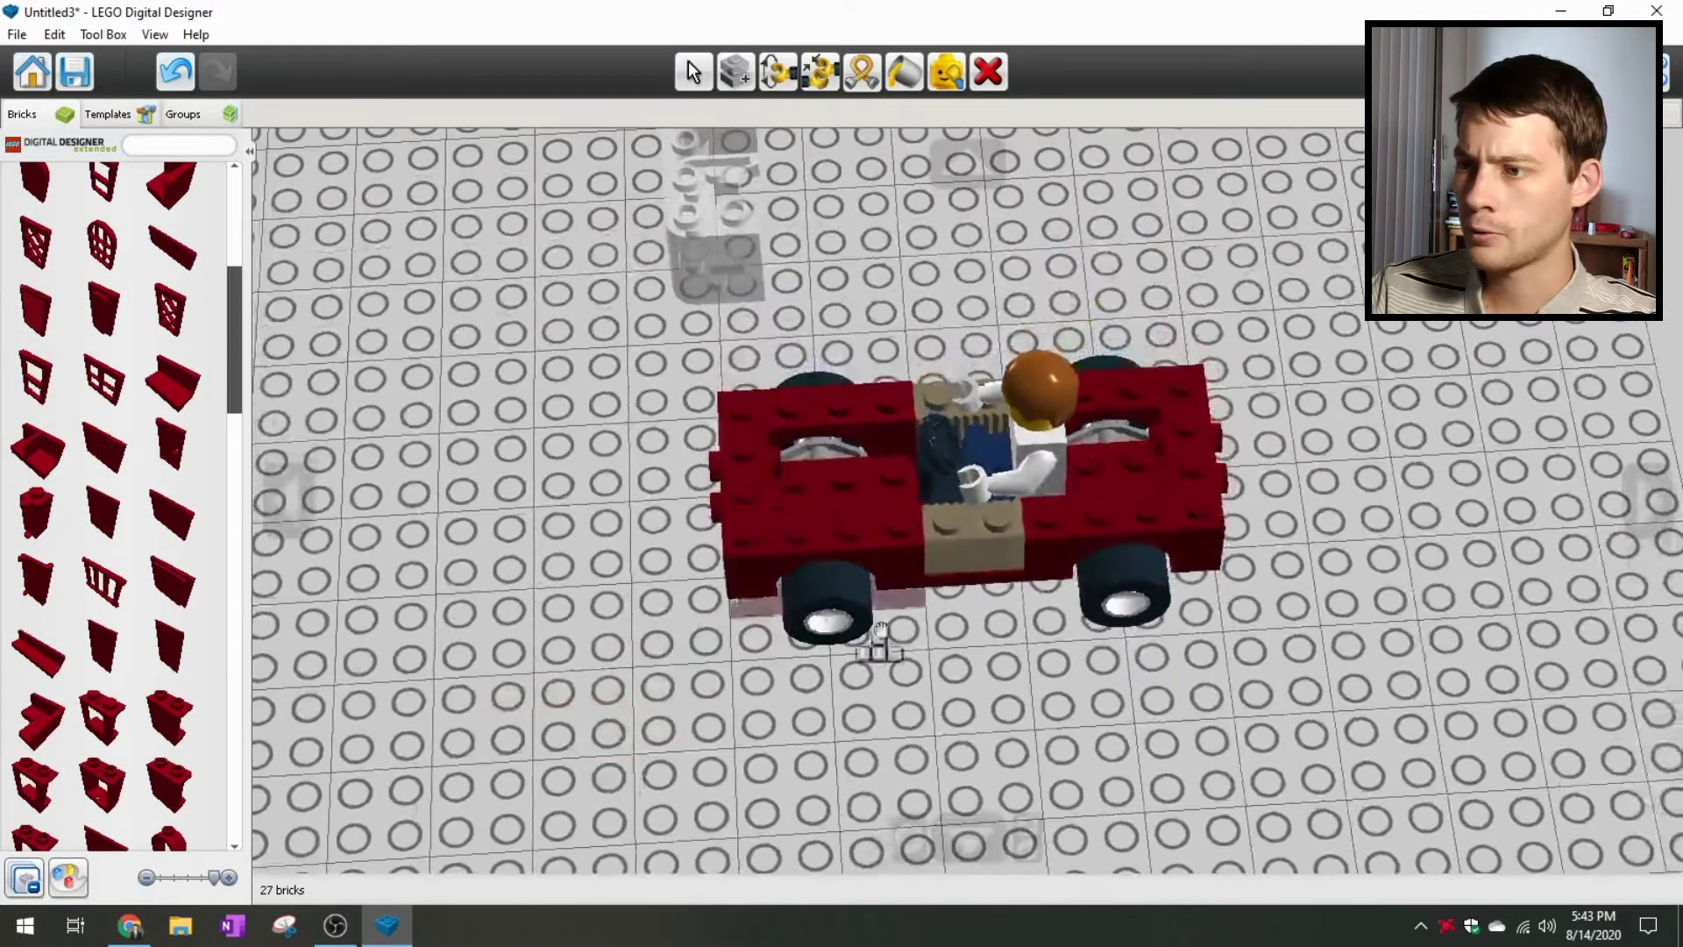
click(1031, 534)
right_drag(494, 512, 964, 537)
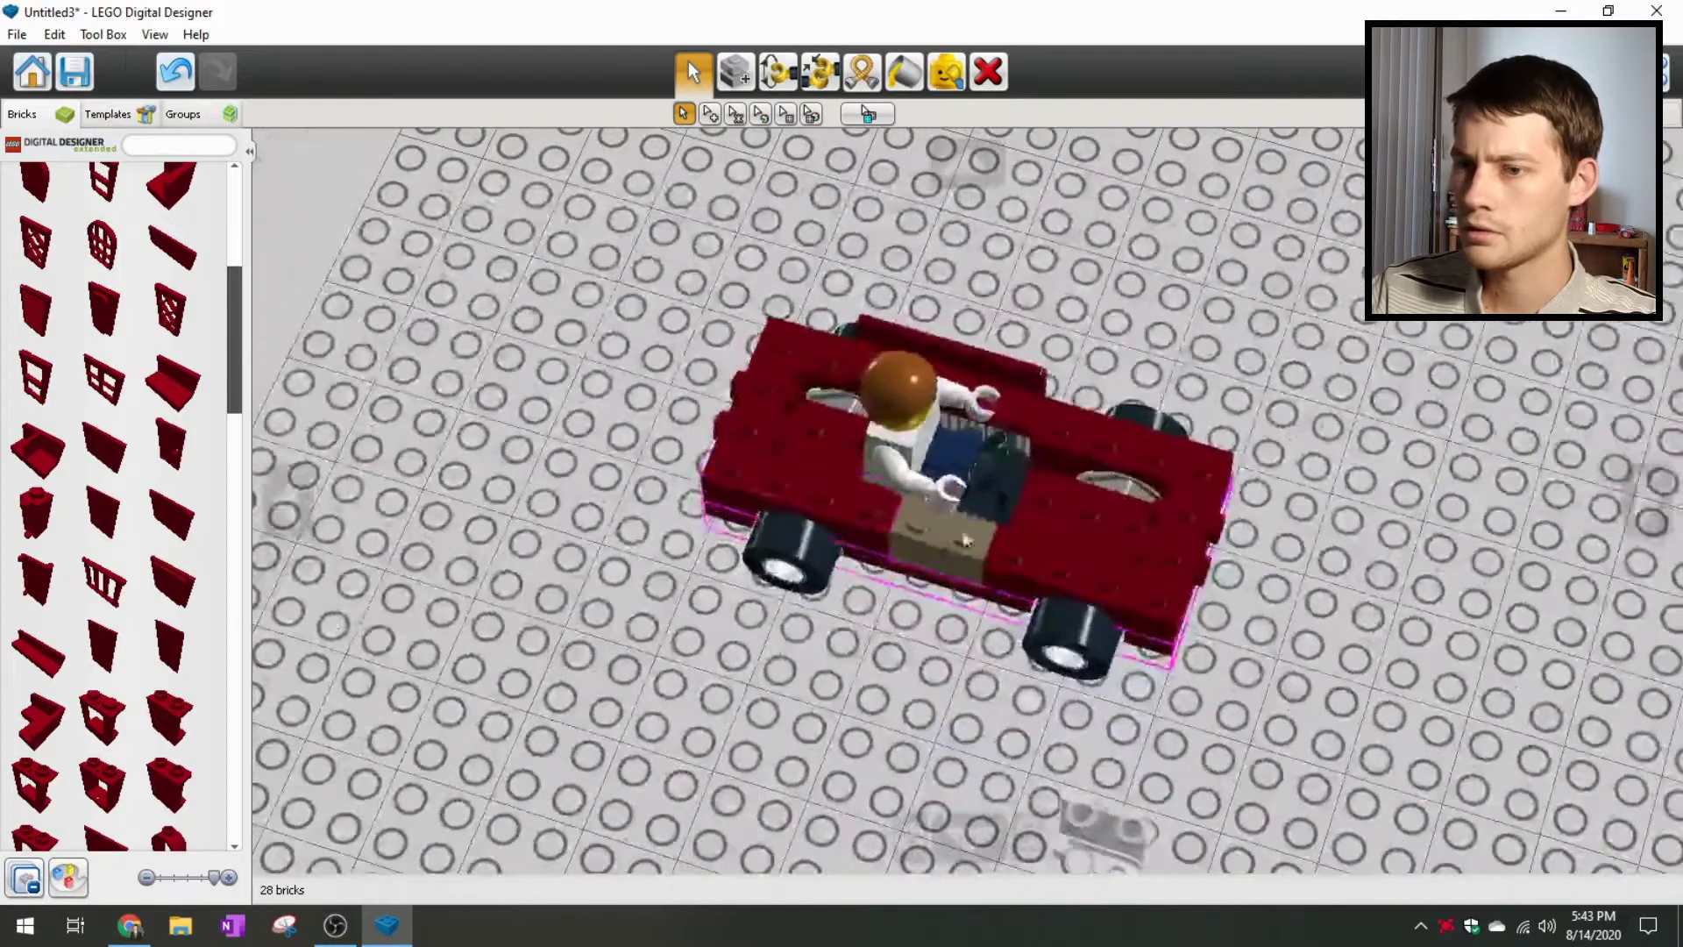
Step: Place a matching dark red wall panel along the opposite side of the cockpit
click(171, 623)
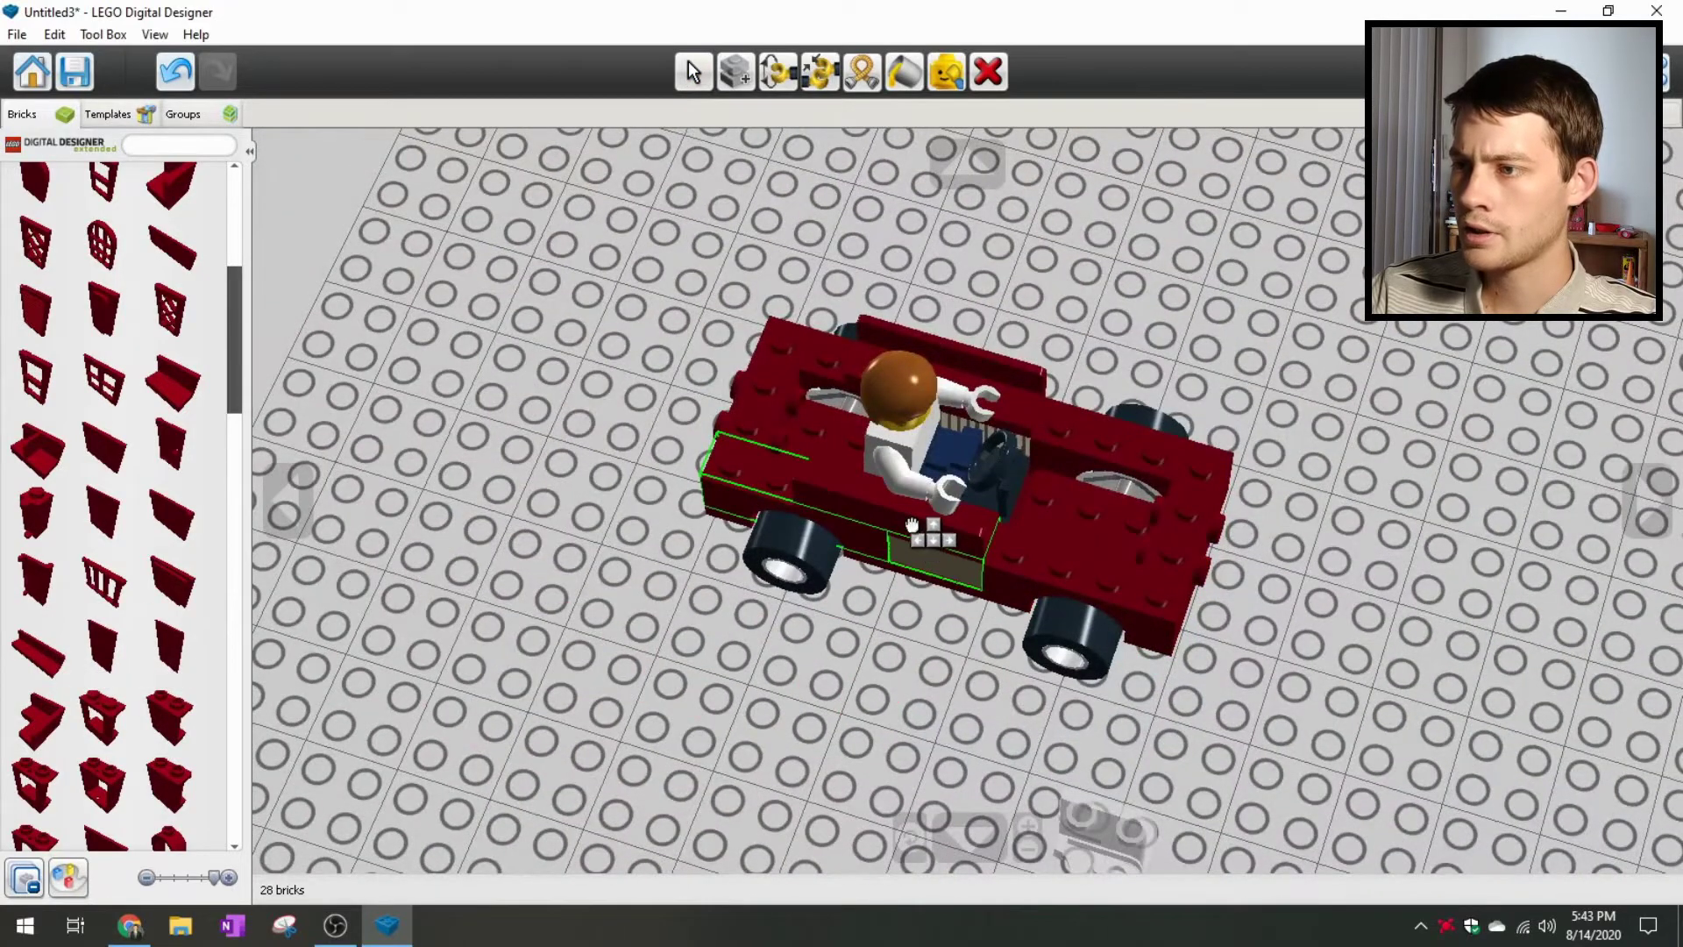
click(912, 524)
right_drag(656, 712, 298, 598)
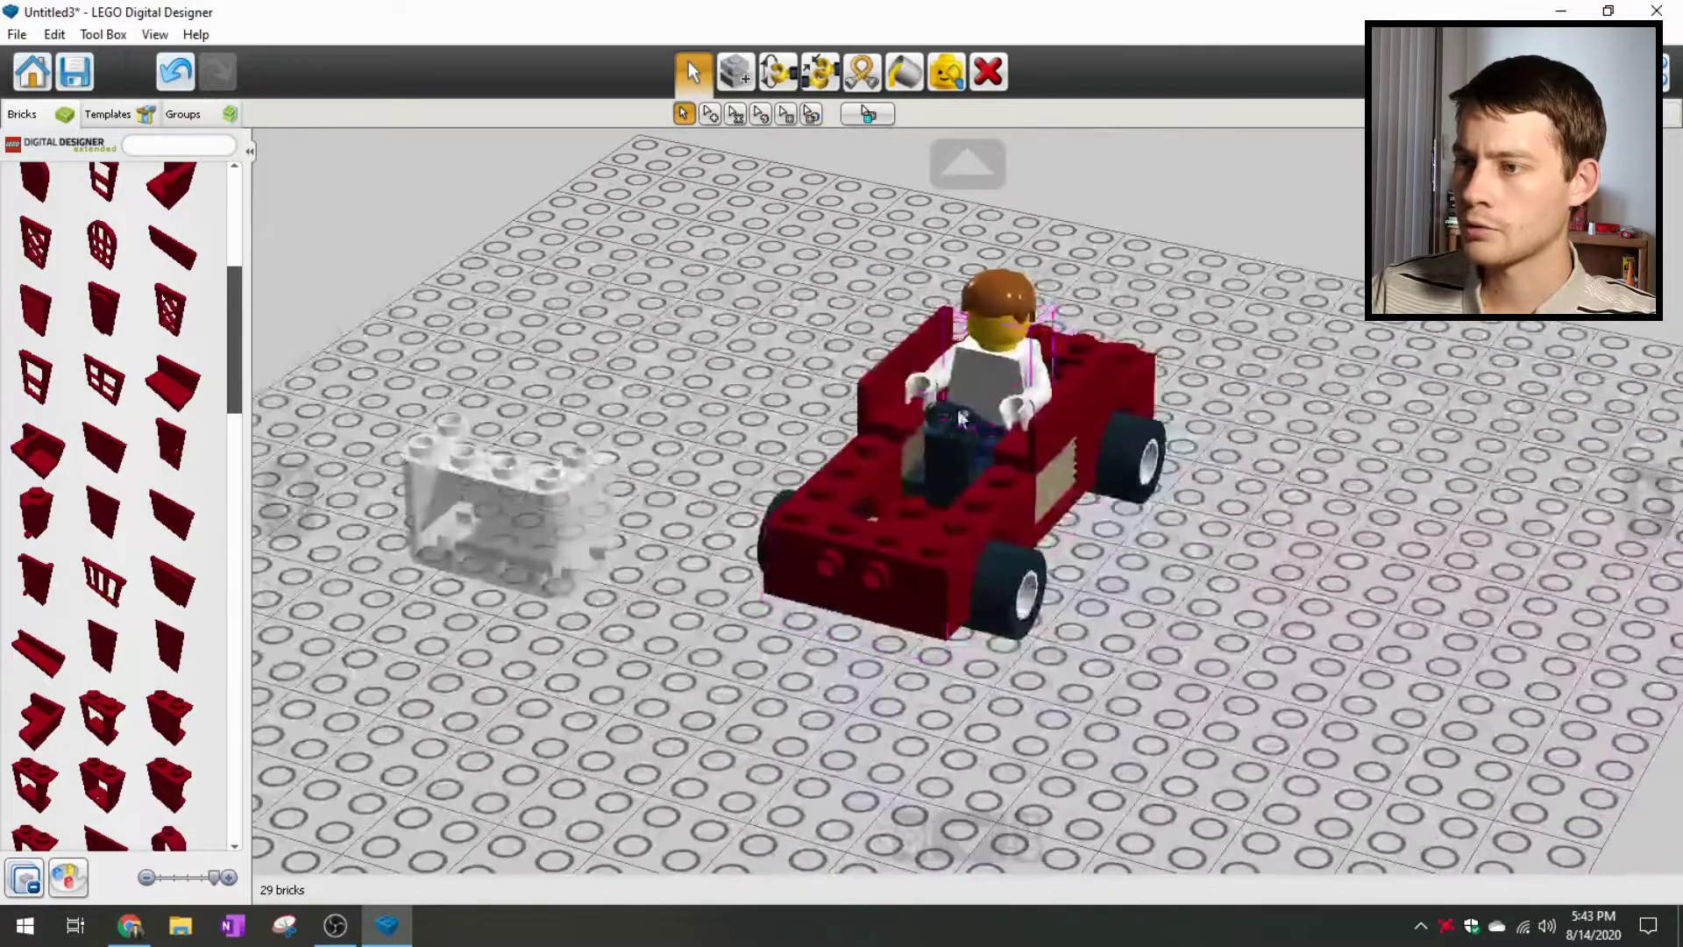
right_drag(1098, 558, 979, 654)
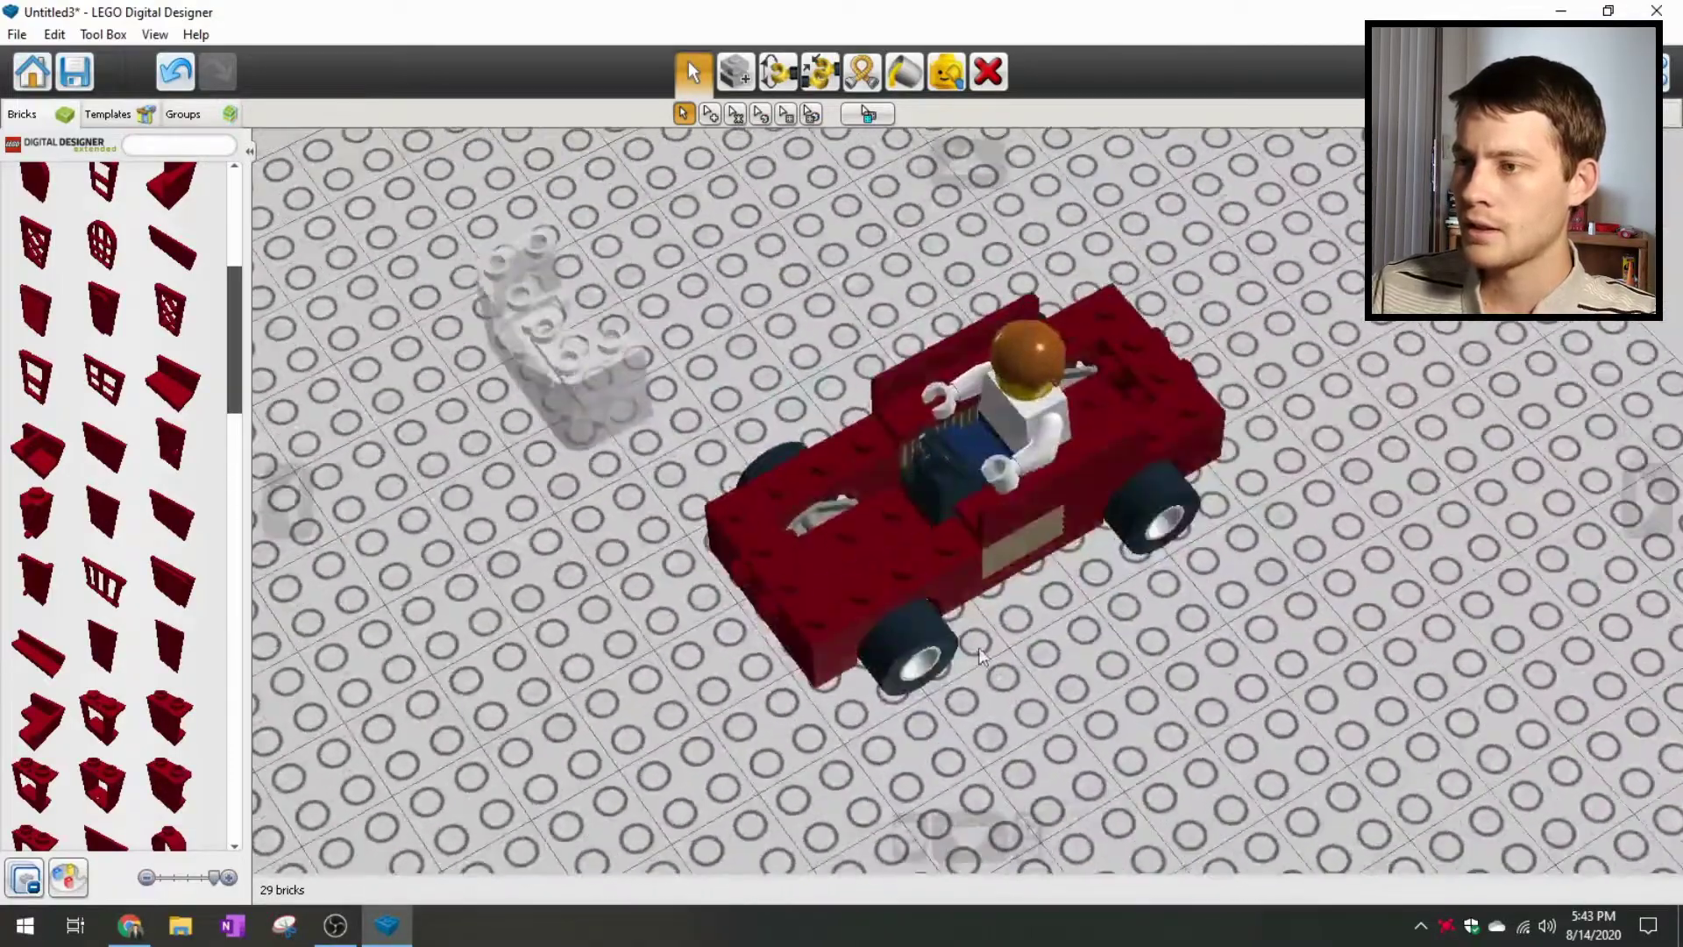
Step: Delete both dark red wall panels from the sides of the cockpit
click(987, 71)
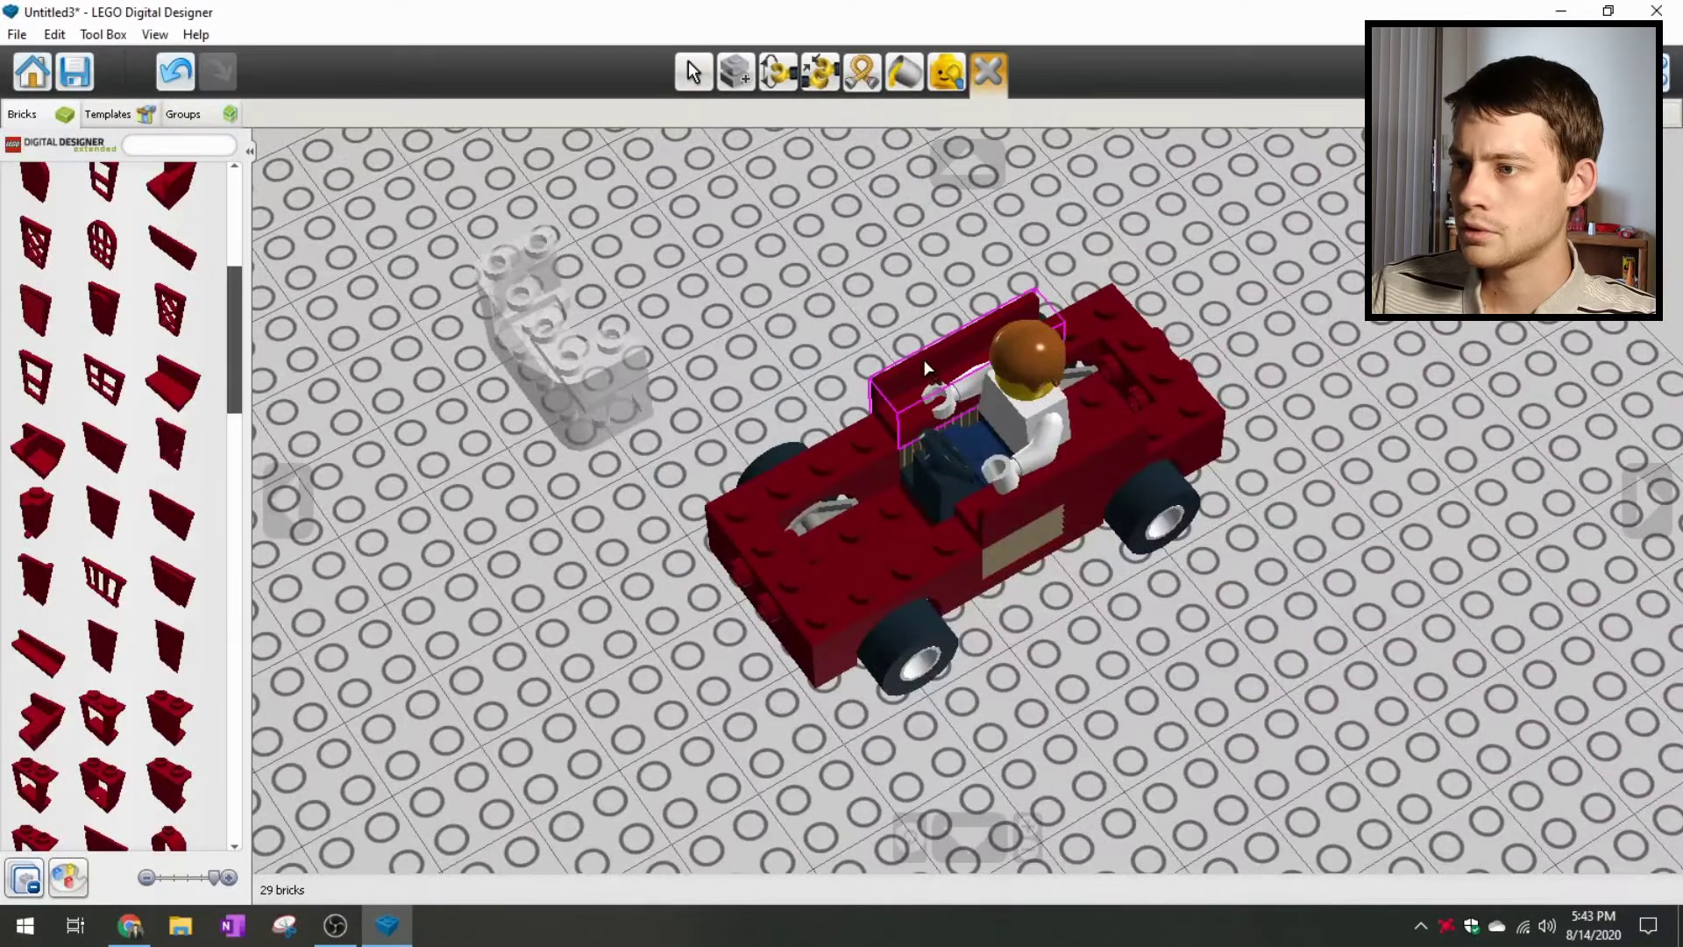
click(927, 367)
click(692, 70)
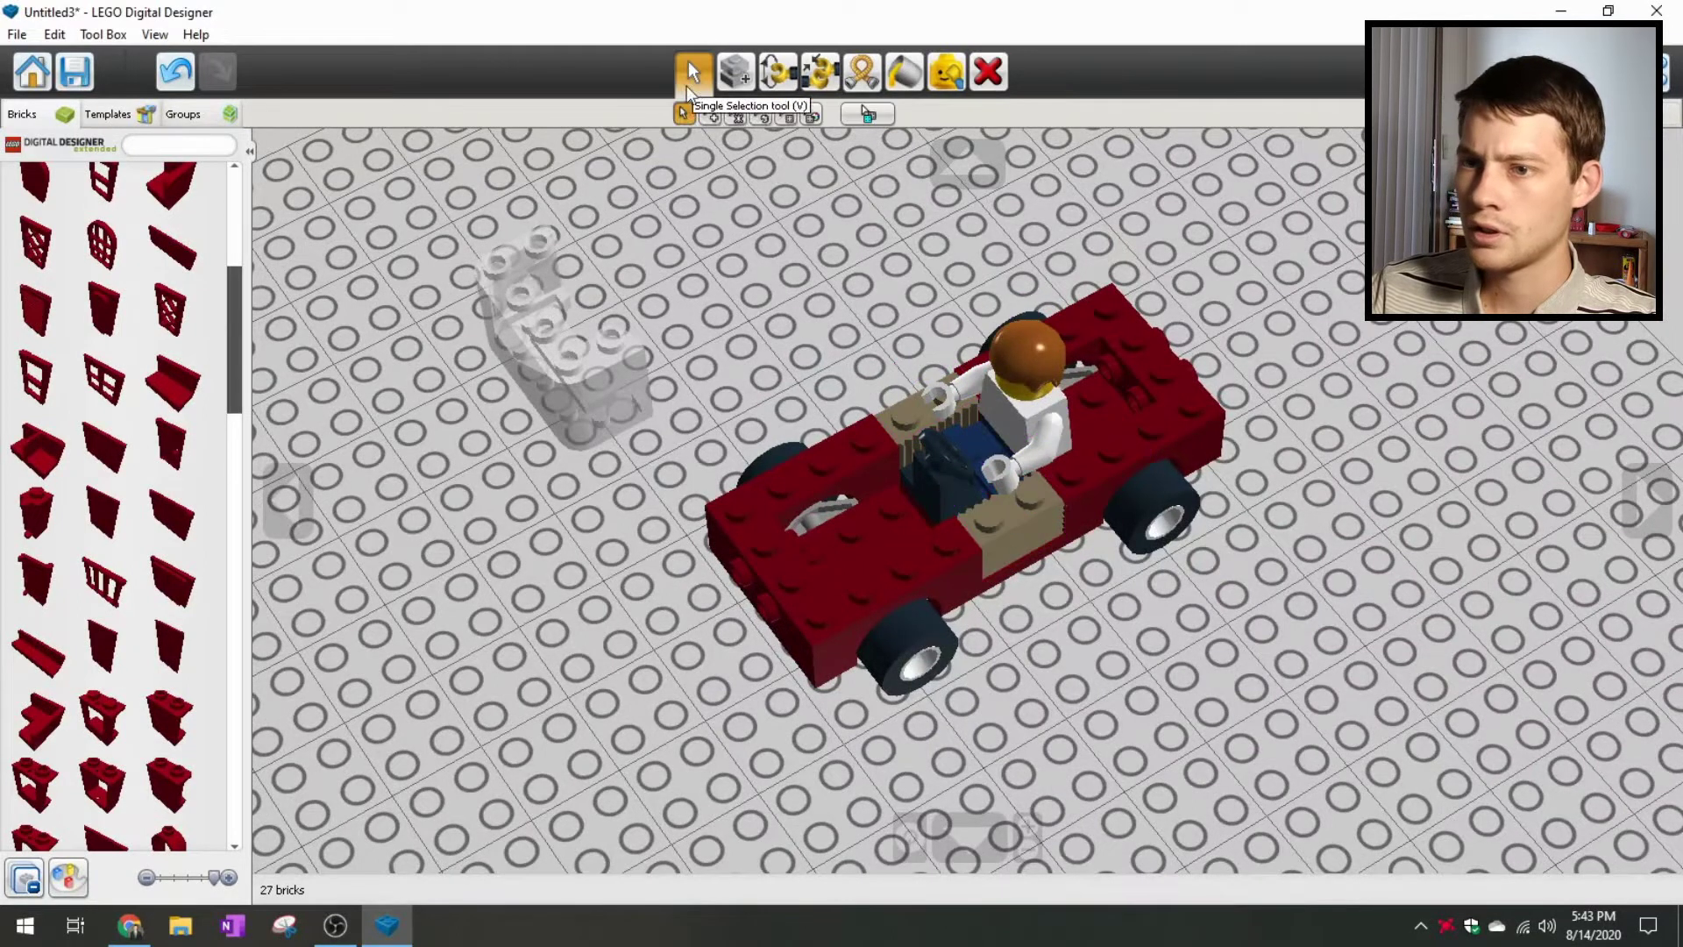
Step: Filter the library to clear transparent and stand a Wallelement 1x2x2 on the tan brick at the cockpit's side
scroll(176, 765, down, 3)
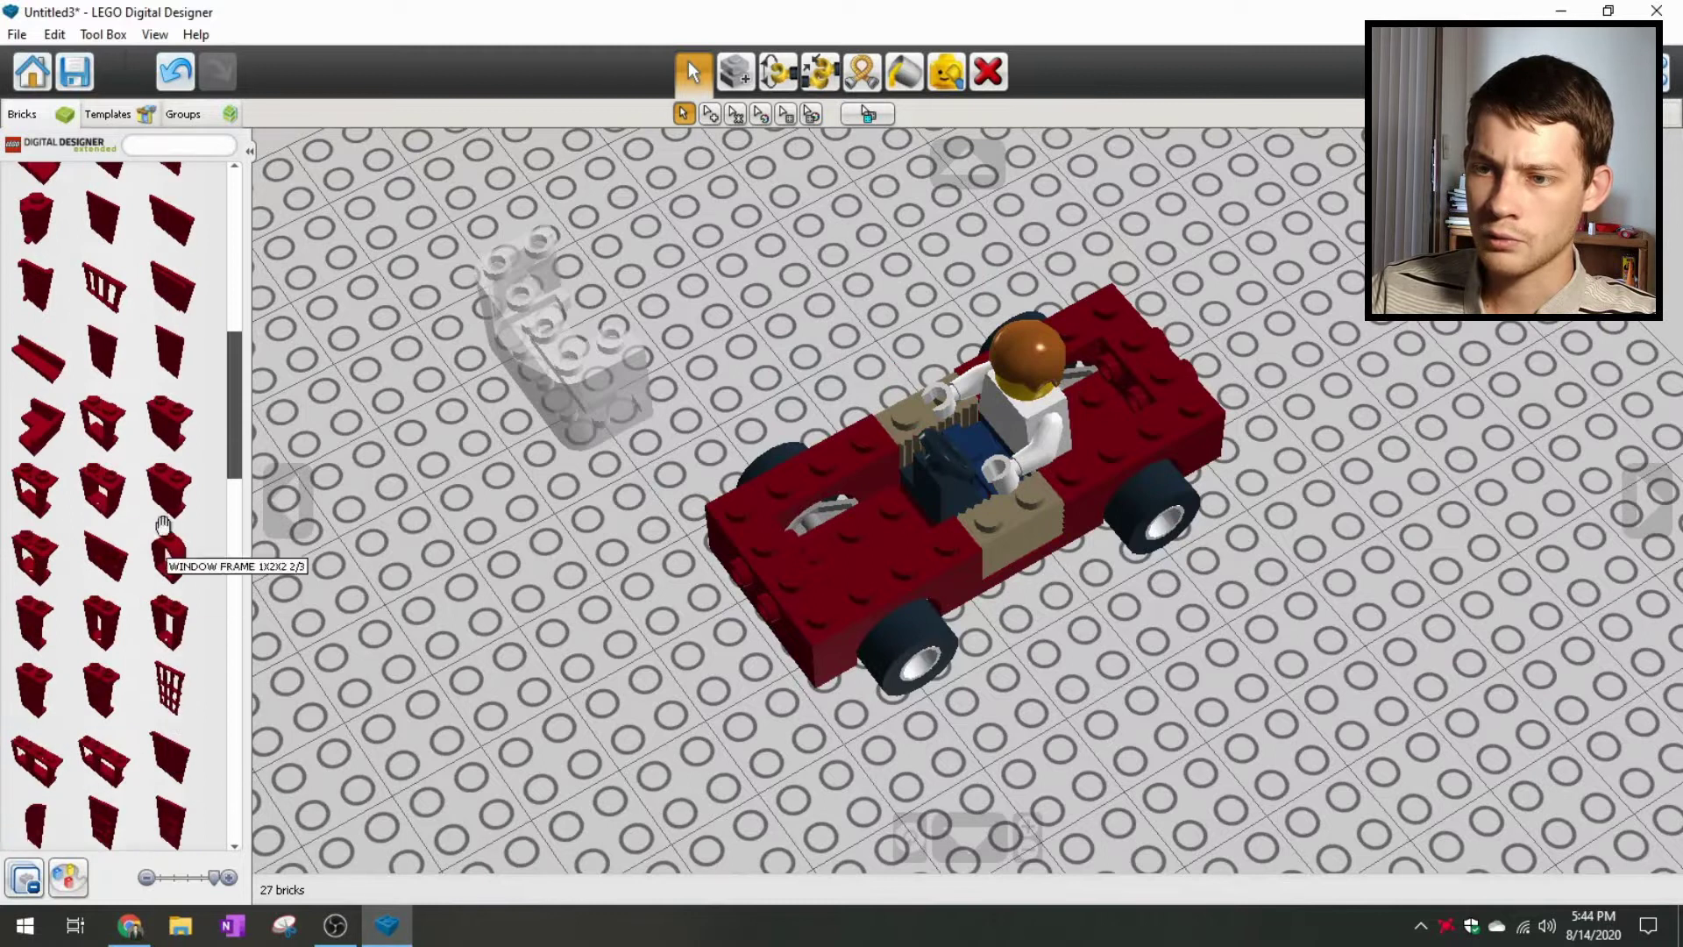
click(70, 878)
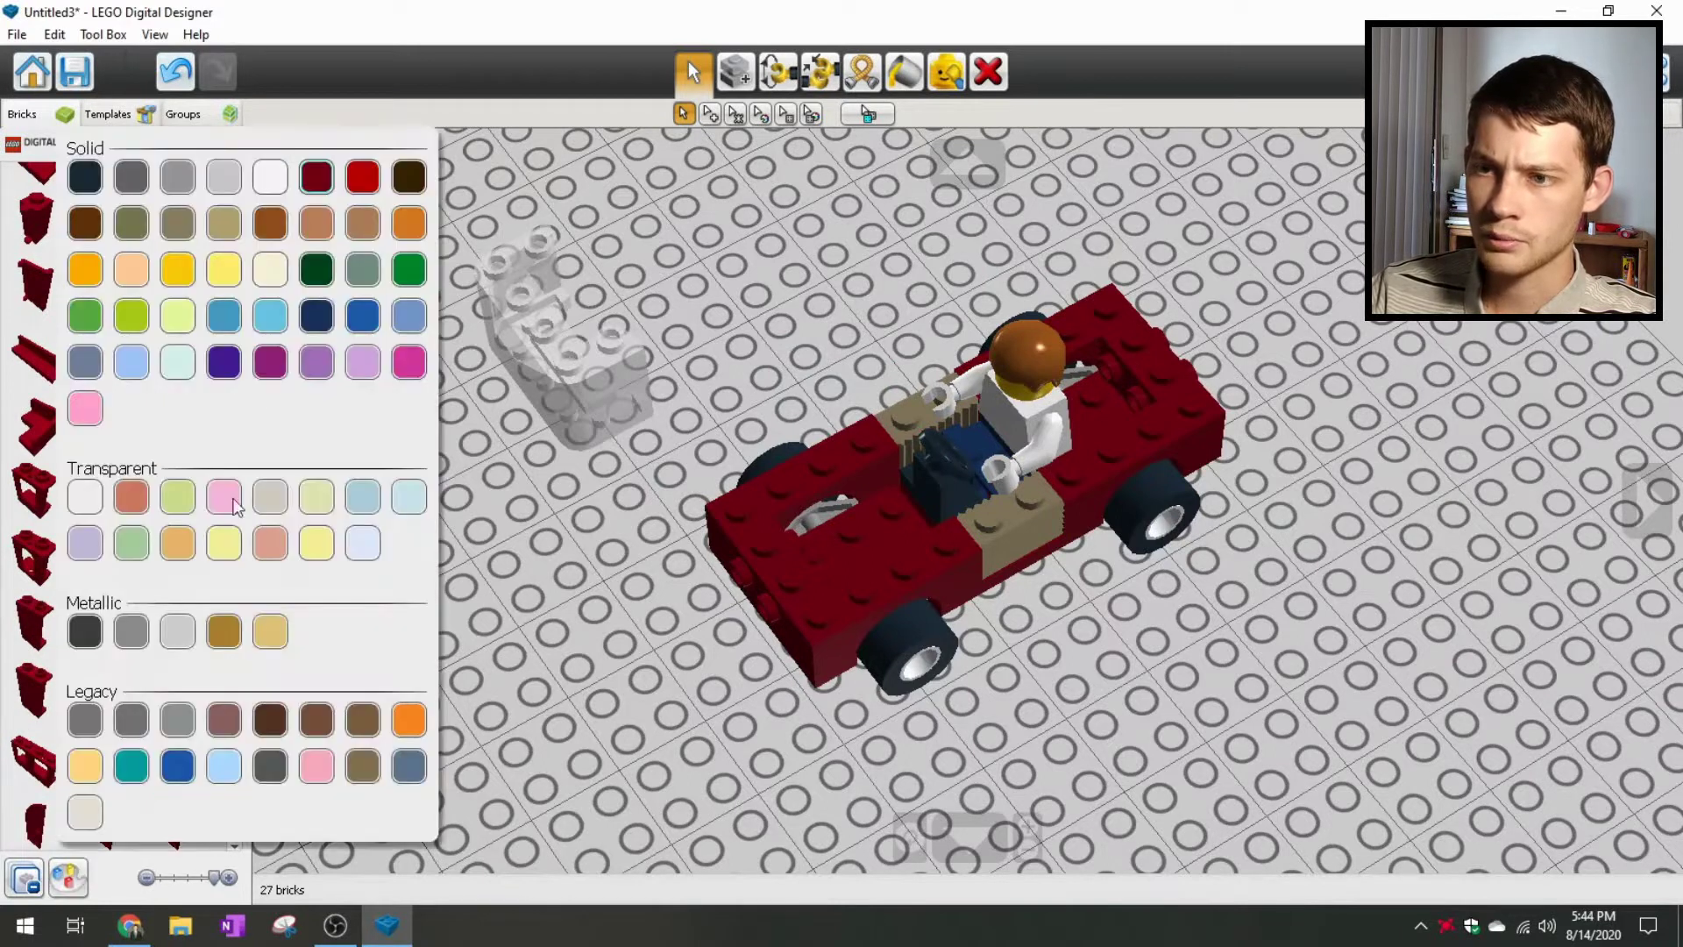
click(84, 495)
scroll(147, 567, down, 2)
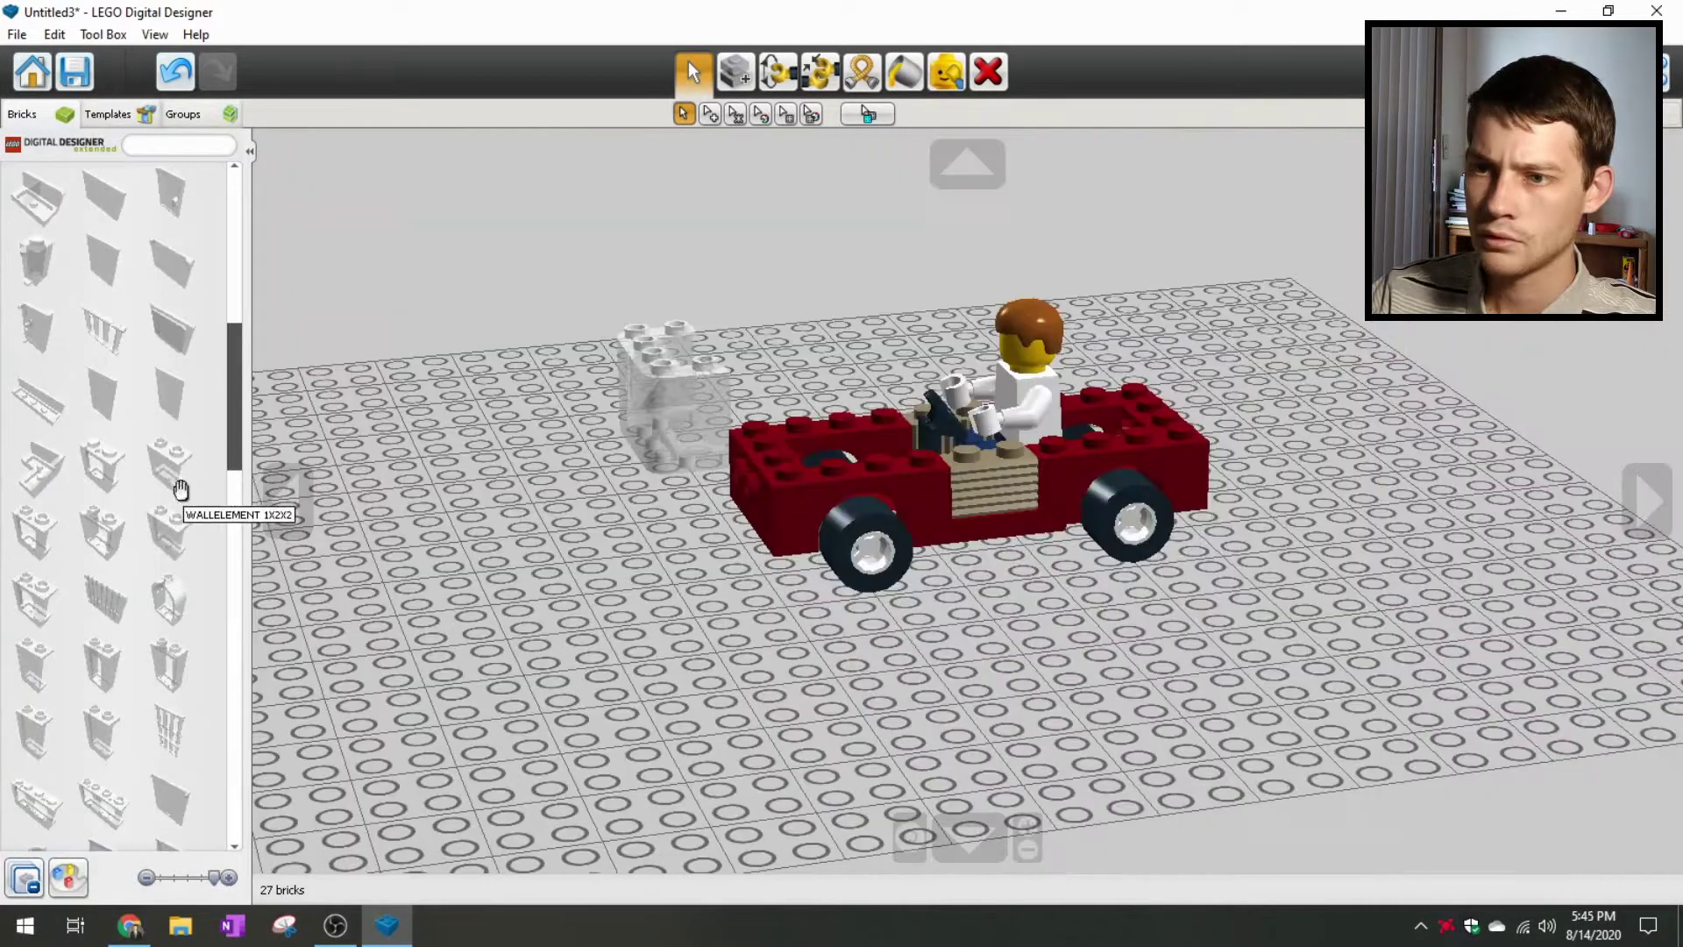
click(179, 489)
right_drag(939, 663, 906, 746)
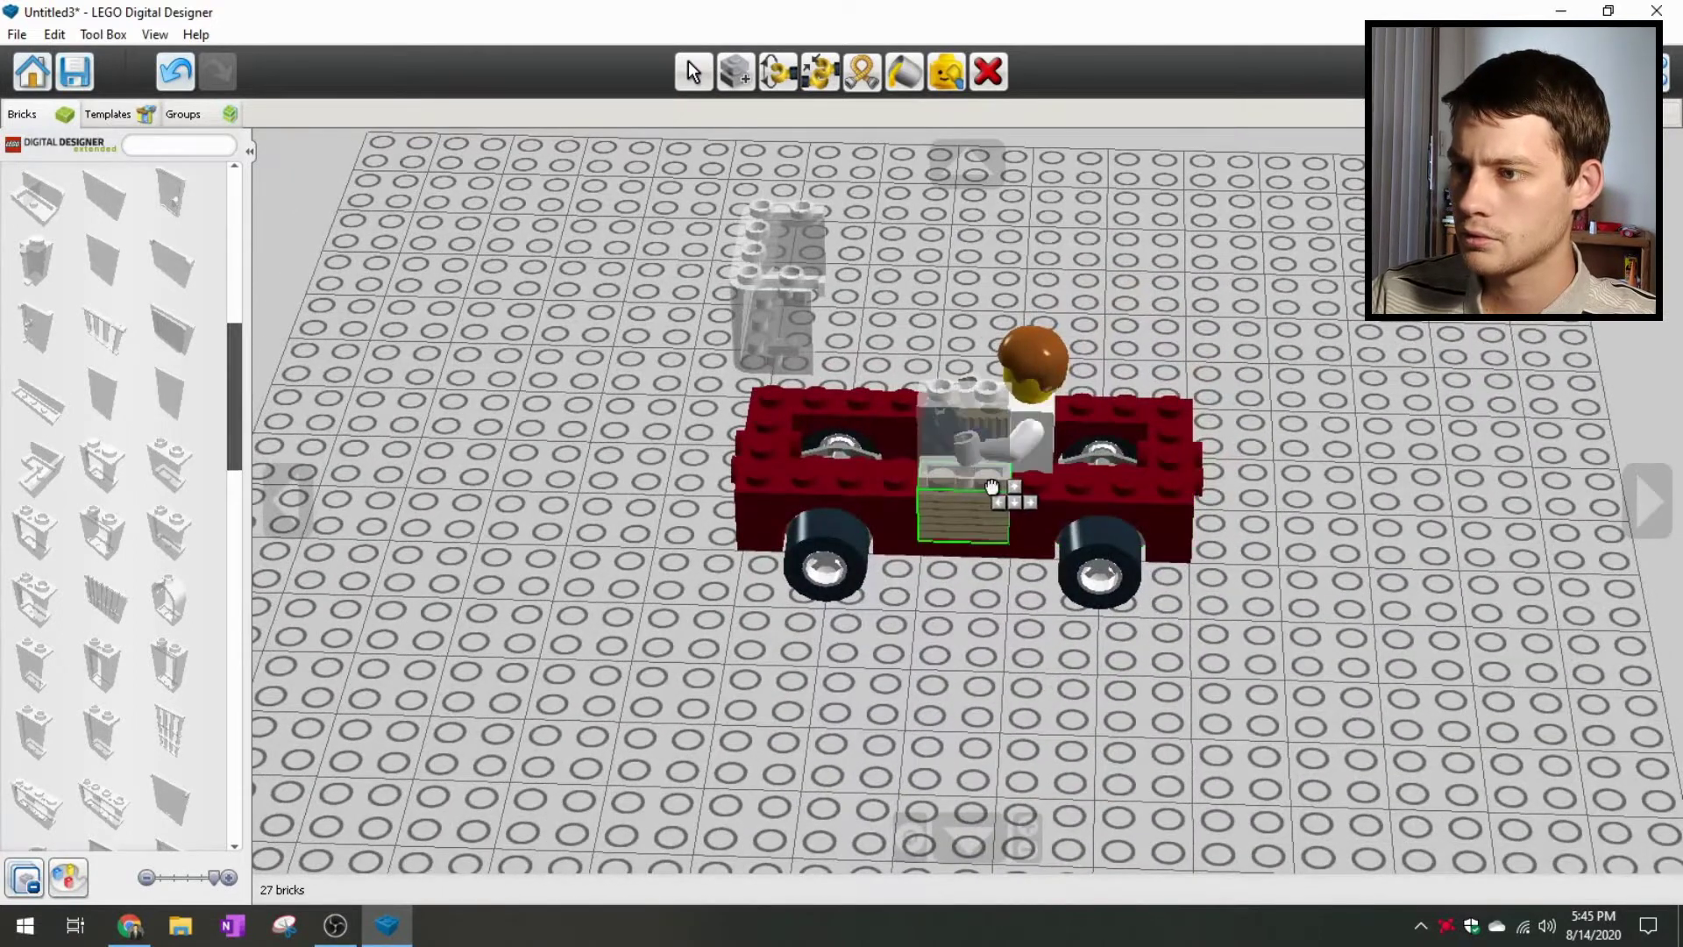
click(990, 486)
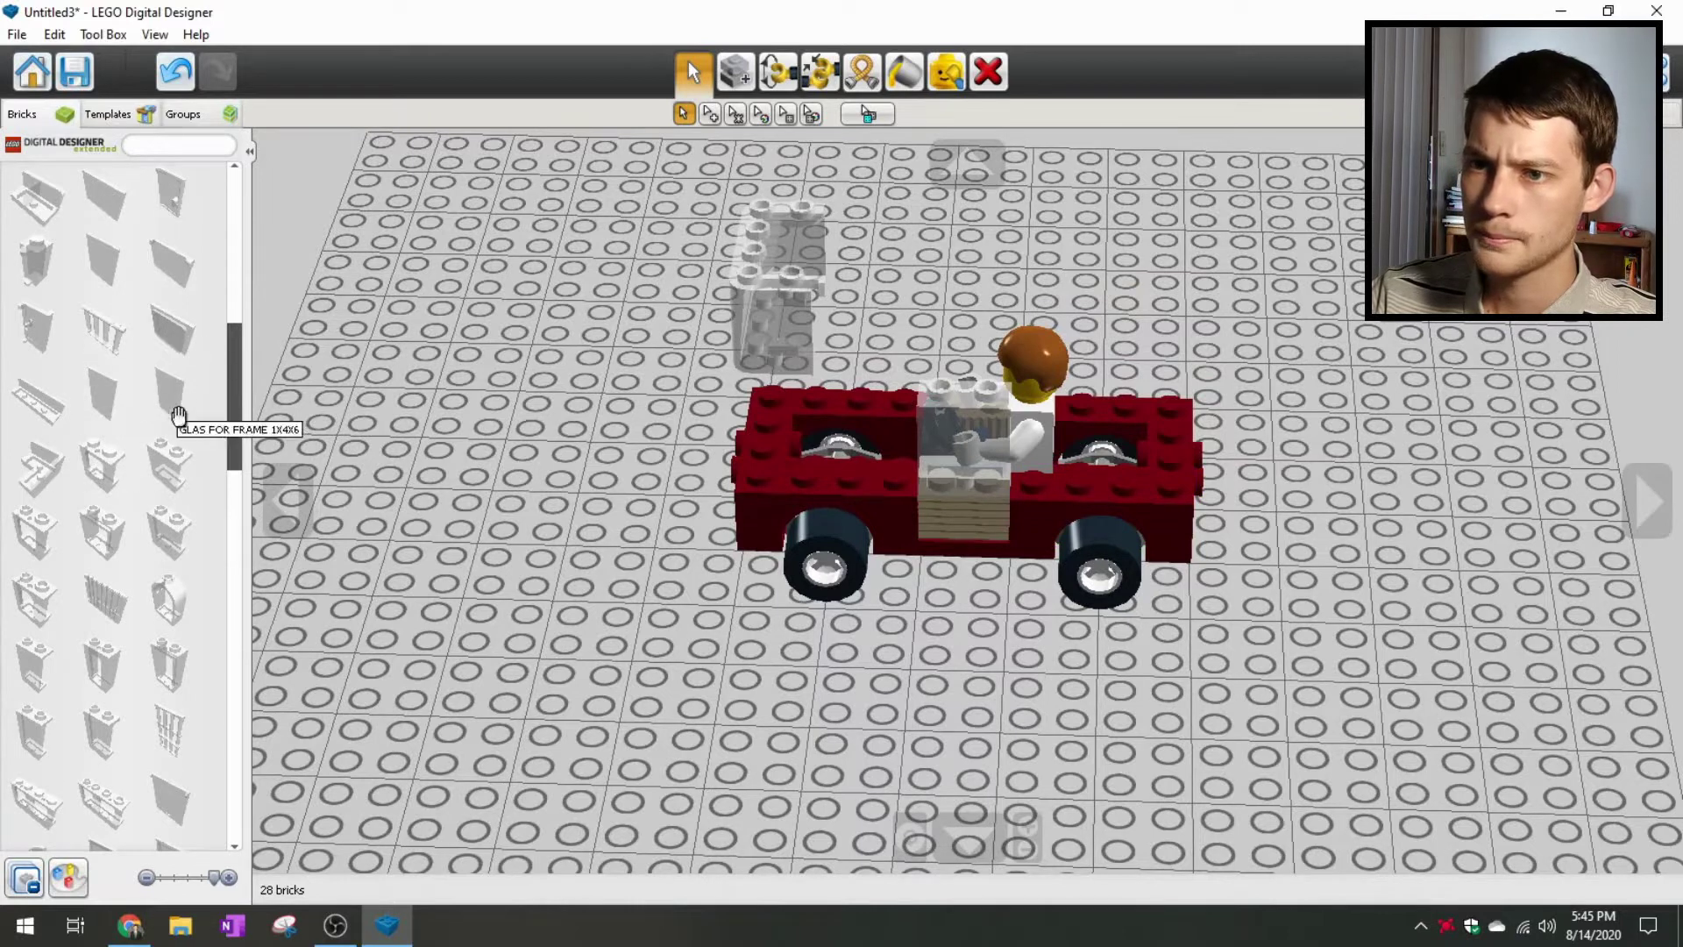
Step: Add a second transparent Wallelement 1x2x2 to the car and set both wall elements aside on the open baseplate
click(170, 469)
click(1077, 496)
right_drag(975, 569, 1341, 602)
scroll(822, 453, up, 3)
right_drag(822, 452, 986, 405)
scroll(1060, 410, down, 3)
drag(985, 405, 482, 355)
drag(1048, 445, 386, 263)
Step: Raise the driver's arms slightly with the Hinge tool and undo the last hinge rotation
click(777, 71)
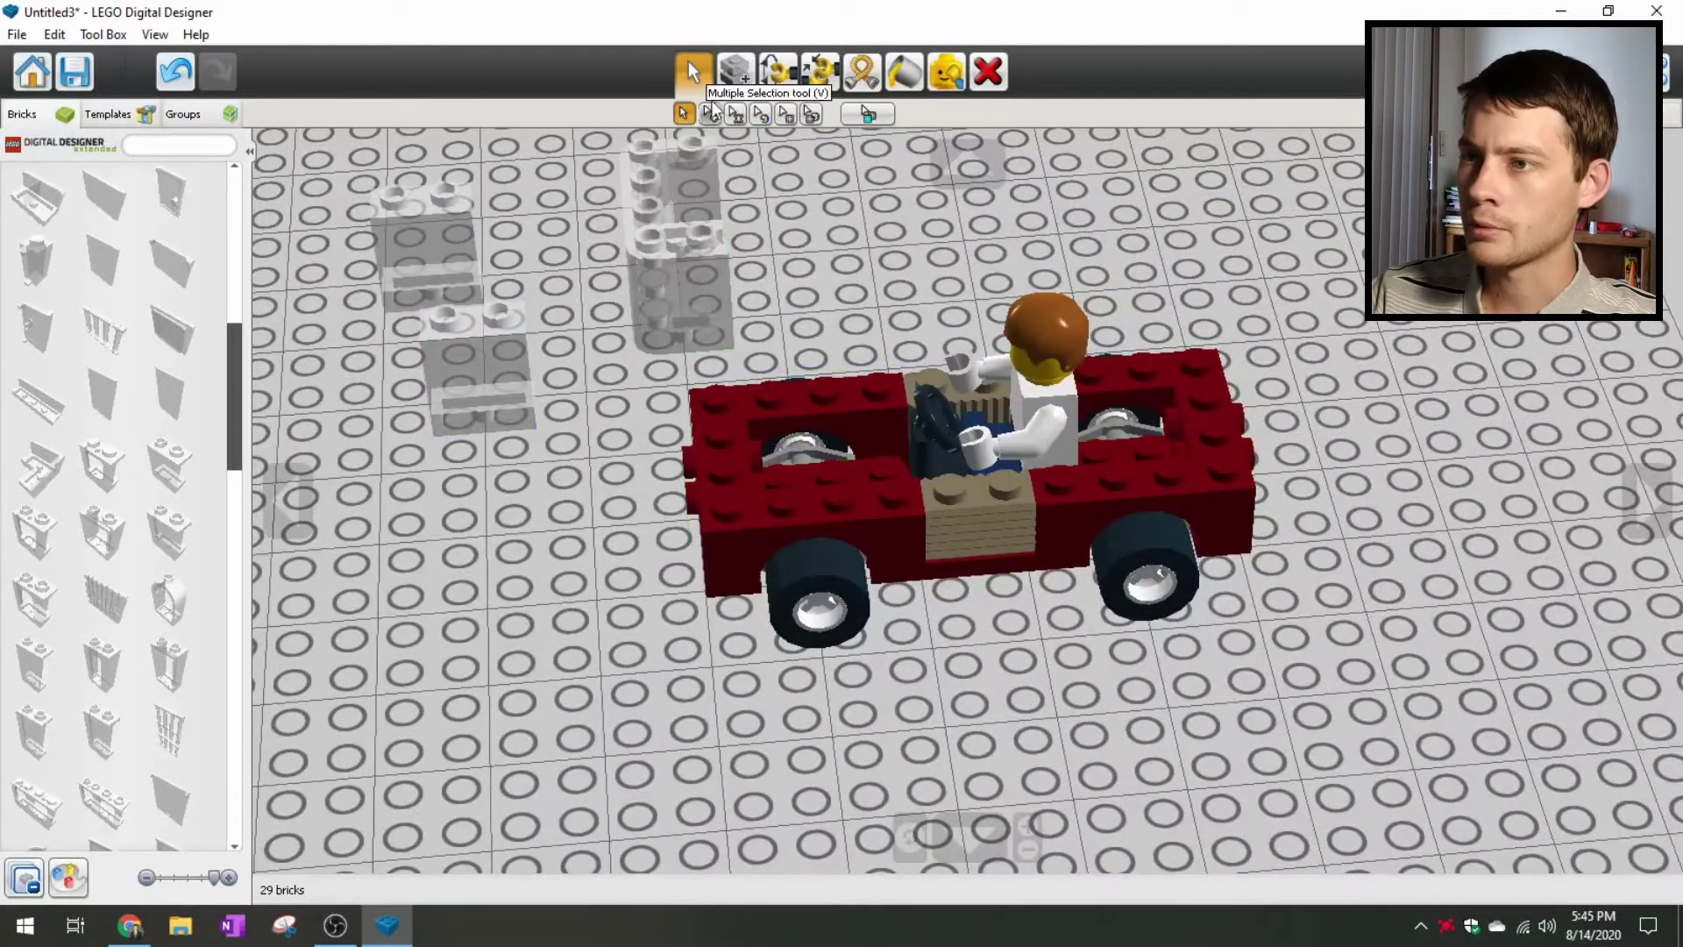
click(1027, 447)
drag(1013, 306, 1043, 302)
right_drag(1043, 303, 1315, 325)
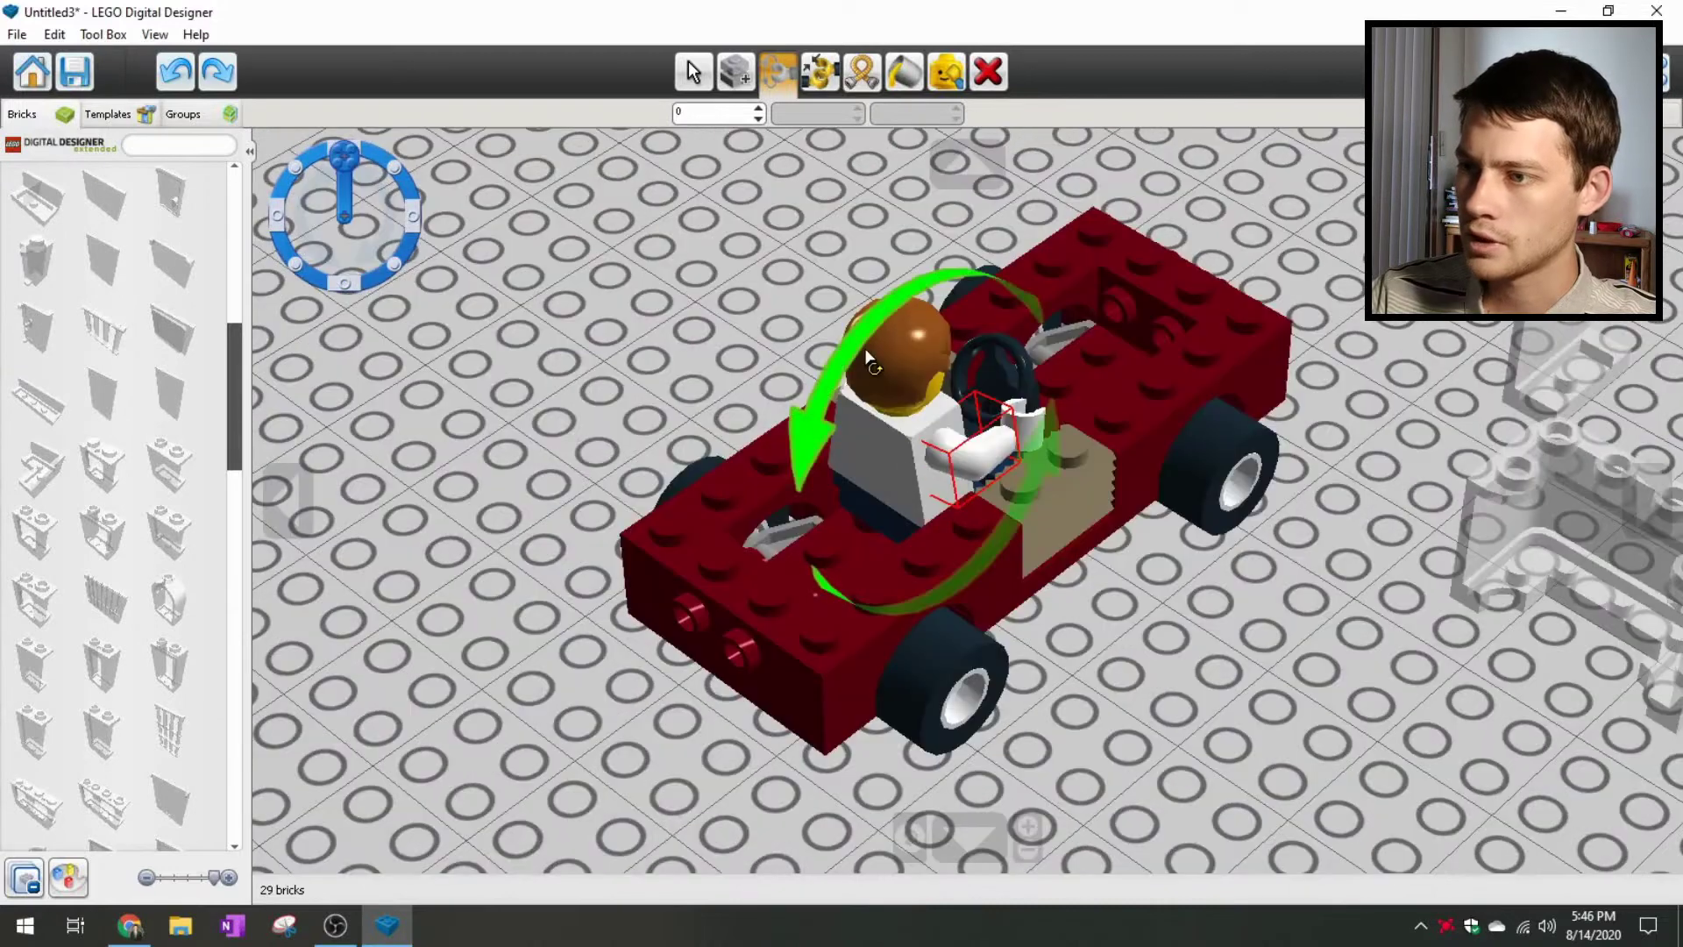
drag(864, 349, 1098, 550)
right_drag(1098, 551, 908, 529)
drag(883, 622, 624, 618)
click(177, 73)
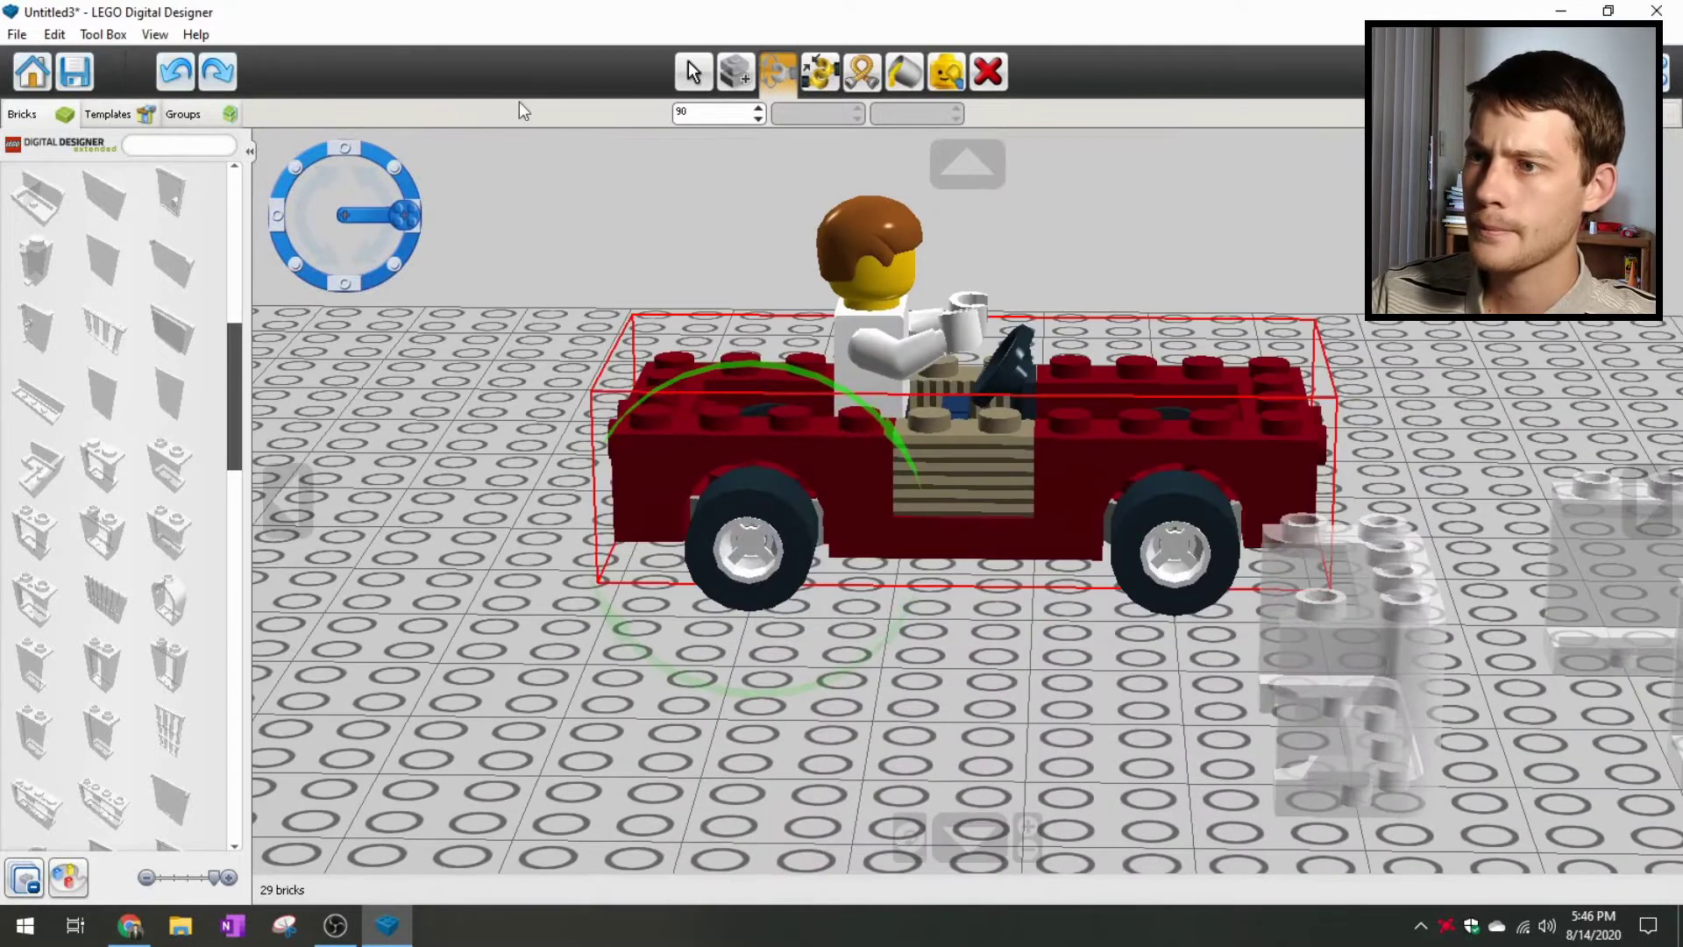
click(694, 76)
right_drag(540, 435, 908, 686)
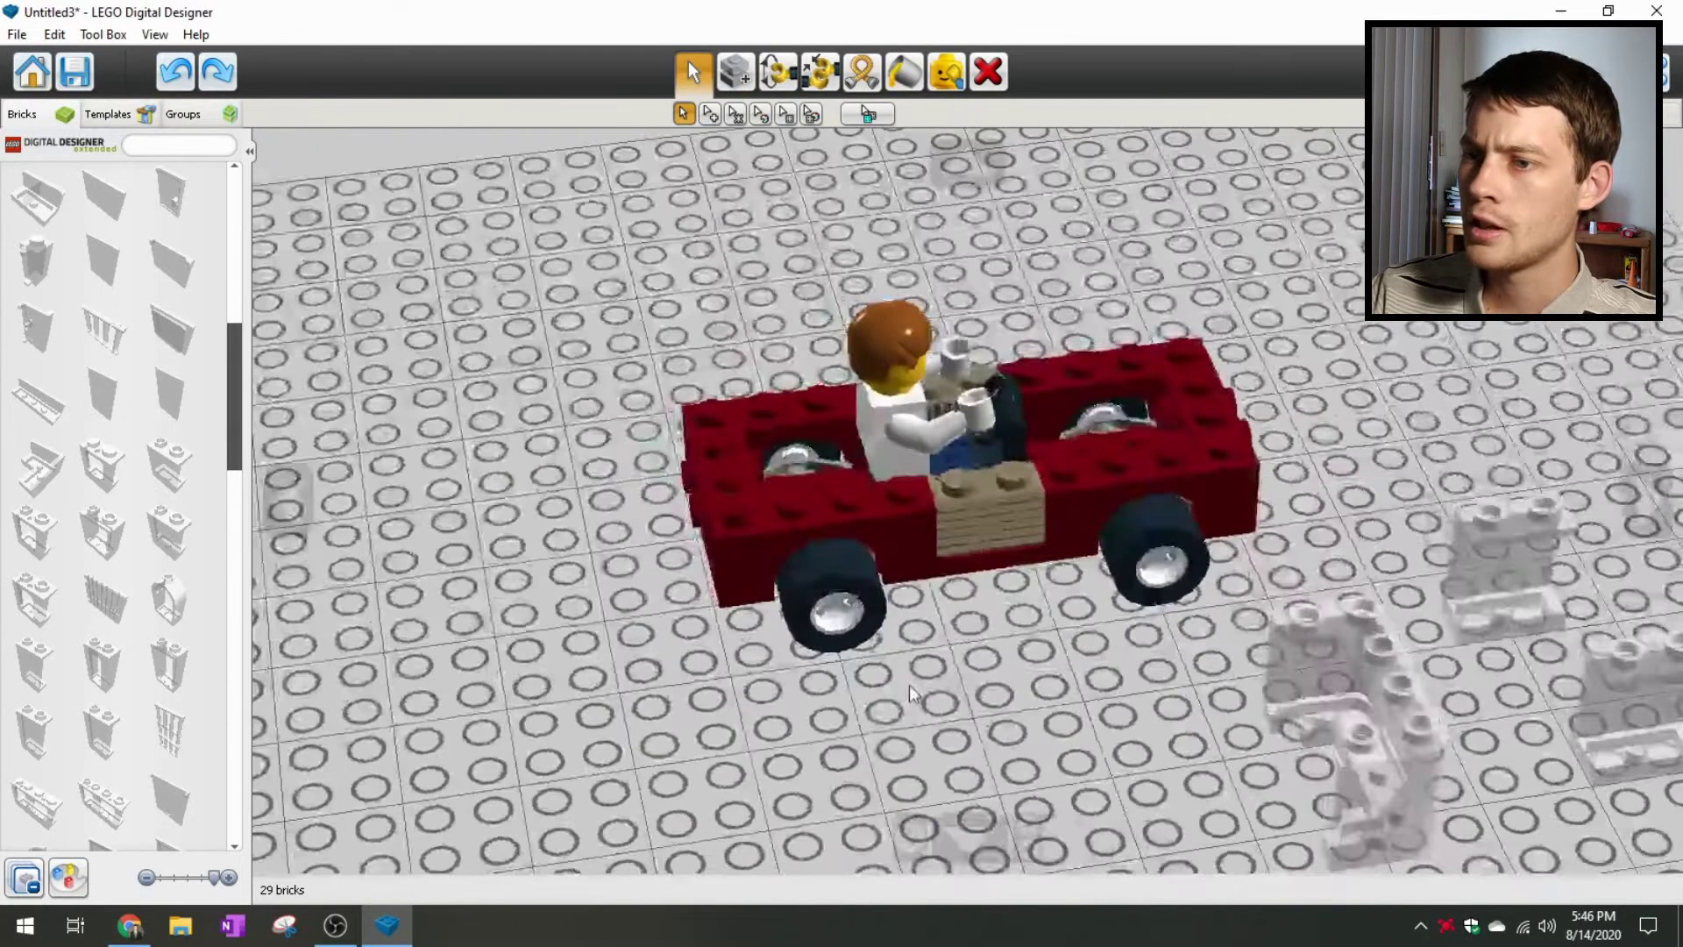
Step: Filter the library to solid dark red and lay a 1x8 plate along one side of the car over the tan brick
click(68, 876)
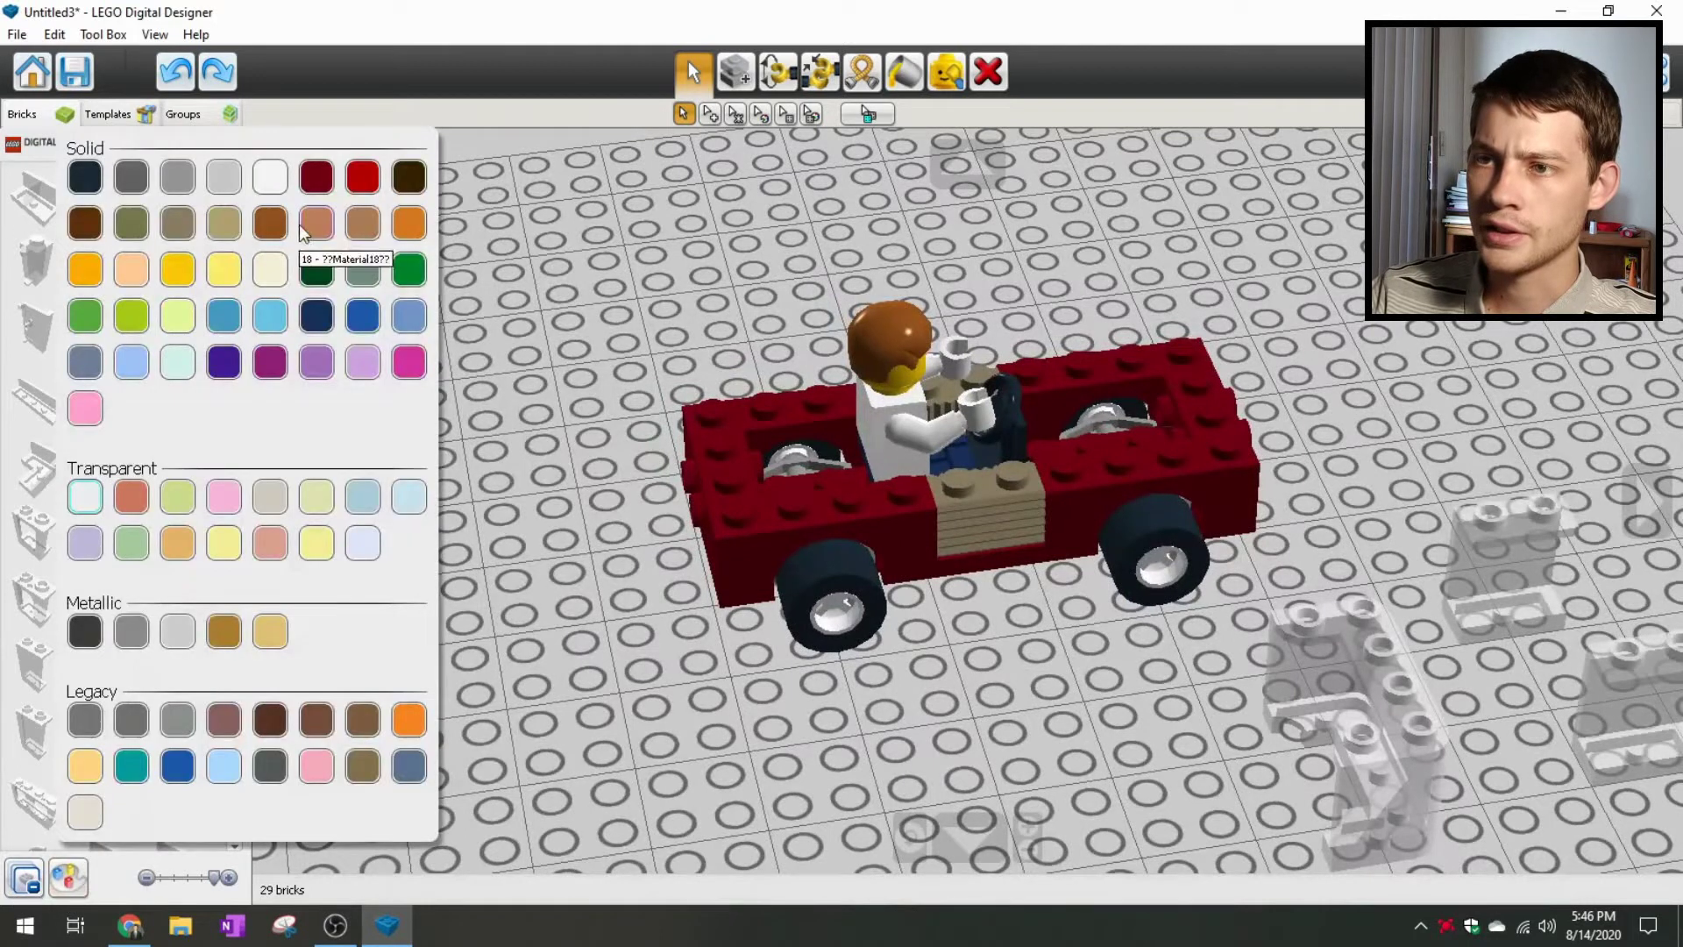
click(317, 177)
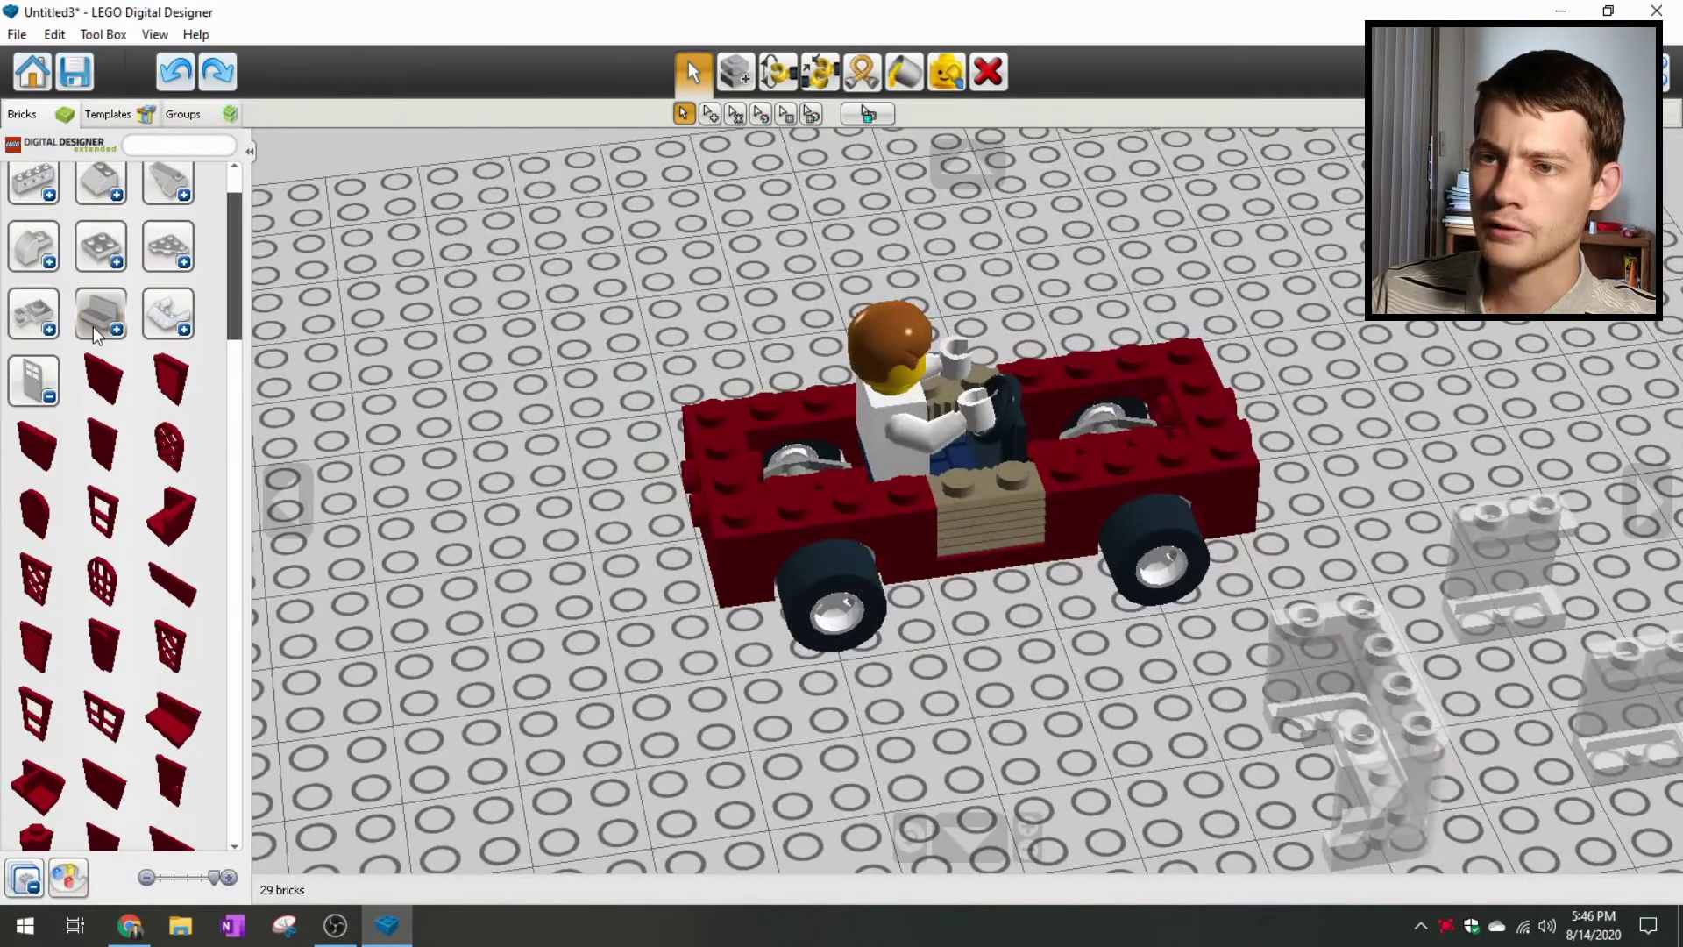
click(101, 330)
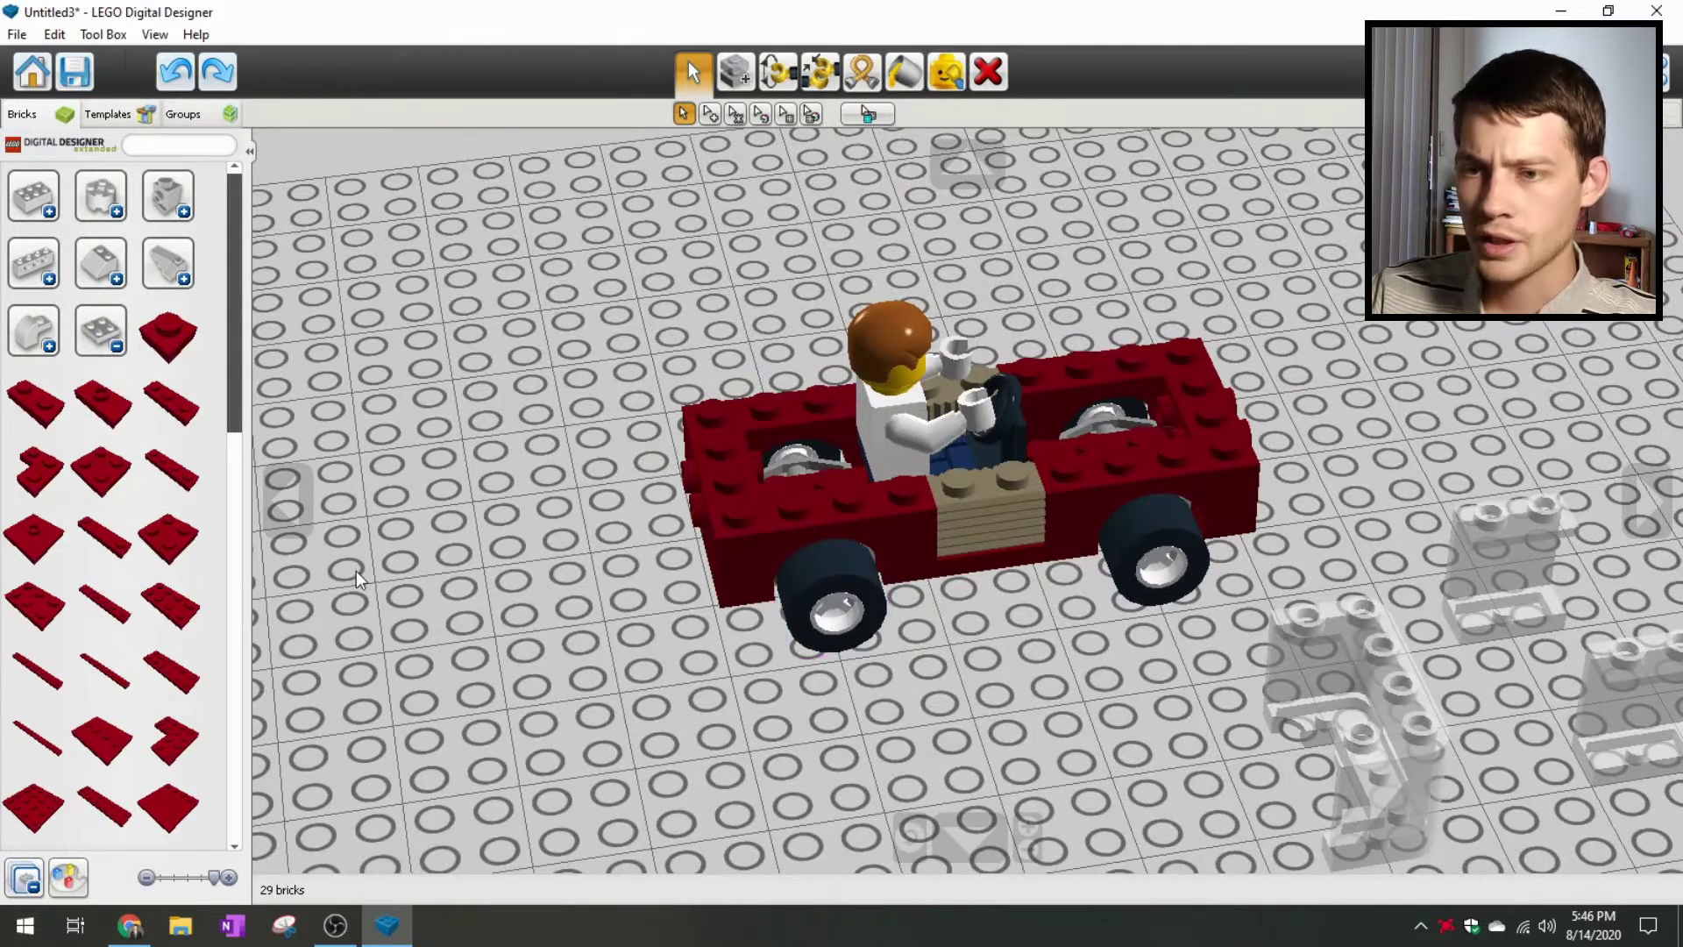
click(44, 682)
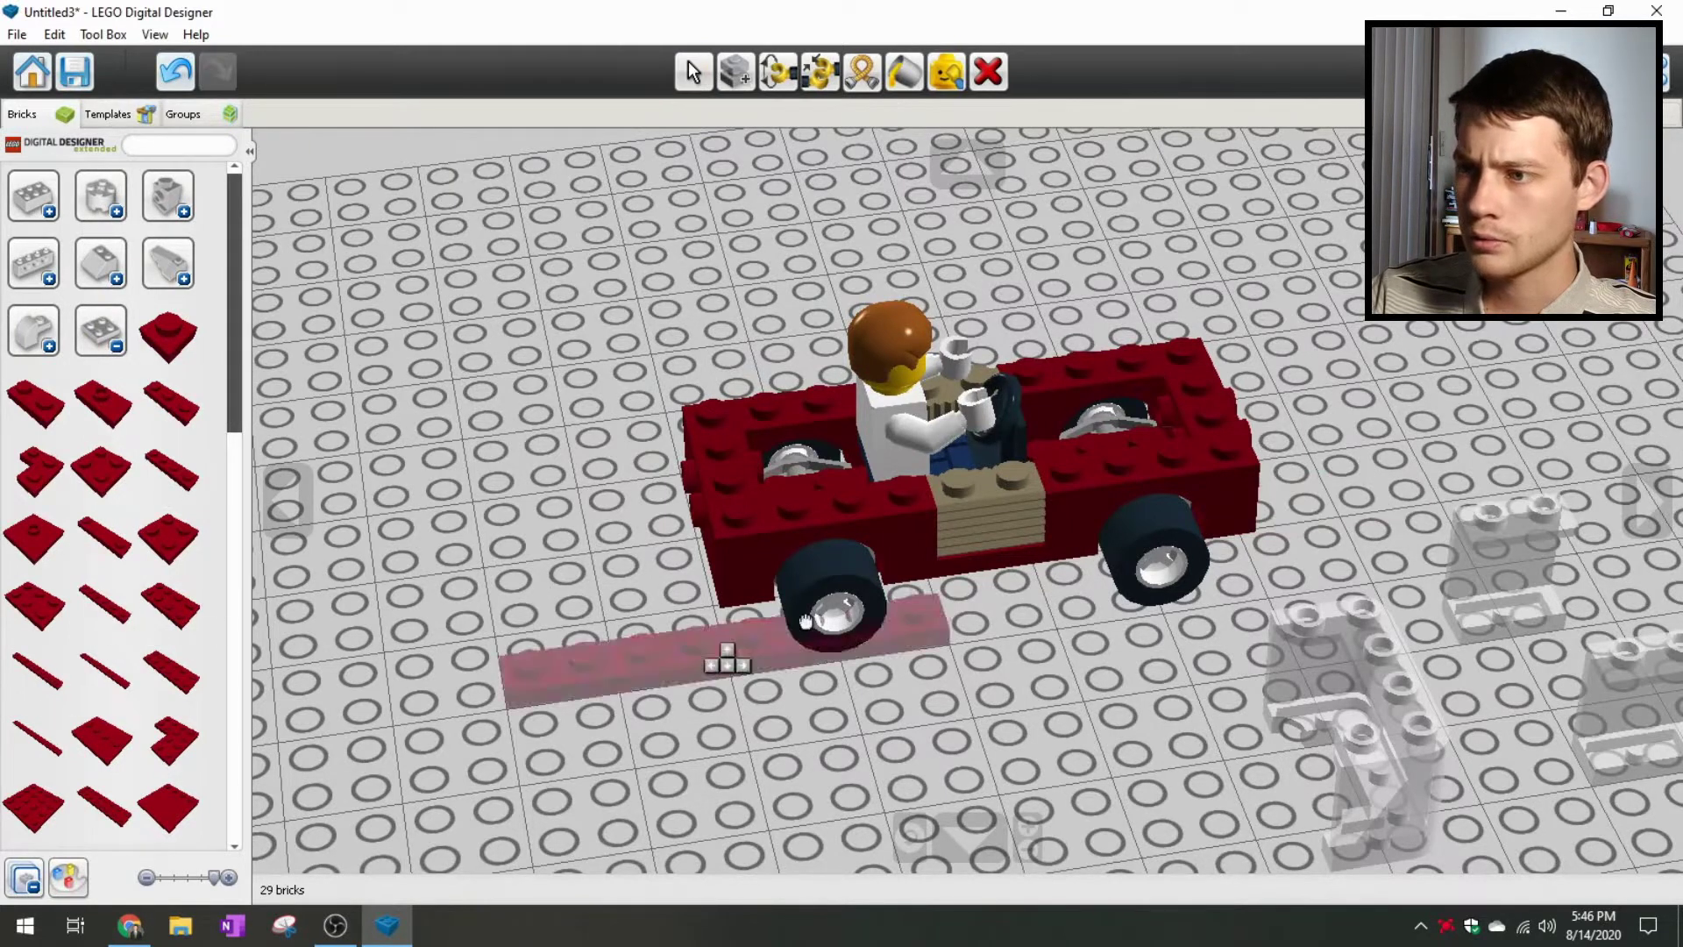
click(758, 542)
Step: Lay a second dark red 1x8 plate along the car's opposite side, covering the other tan brick
right_drag(758, 537, 405, 647)
click(57, 671)
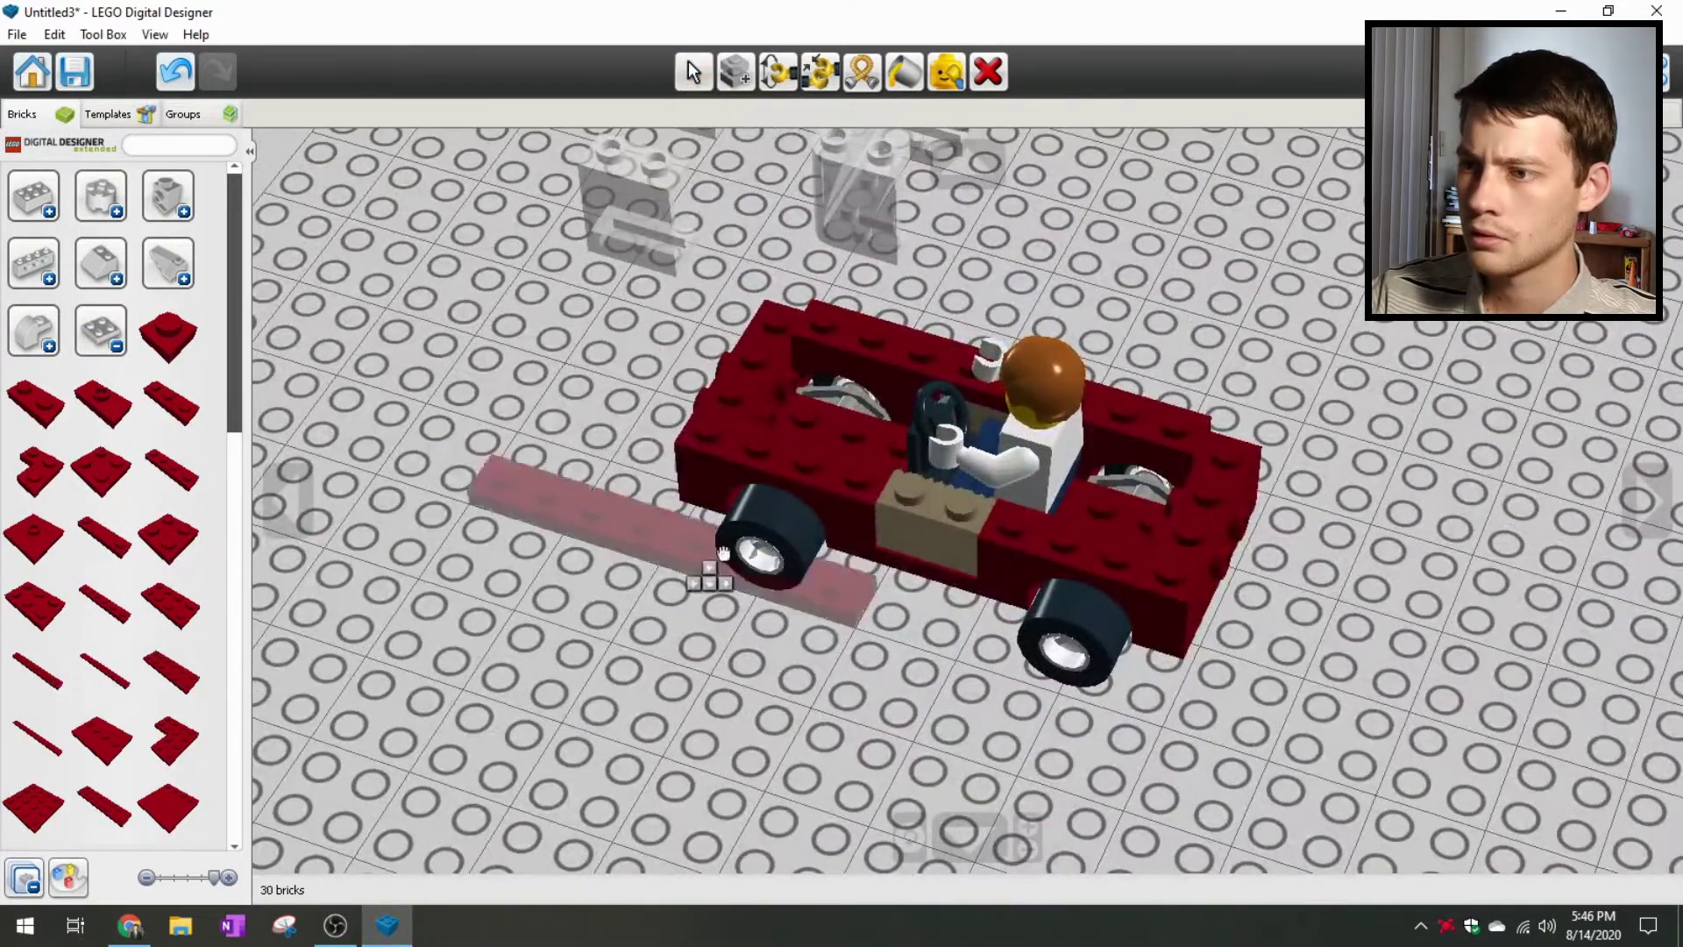
click(943, 516)
right_drag(736, 738, 847, 729)
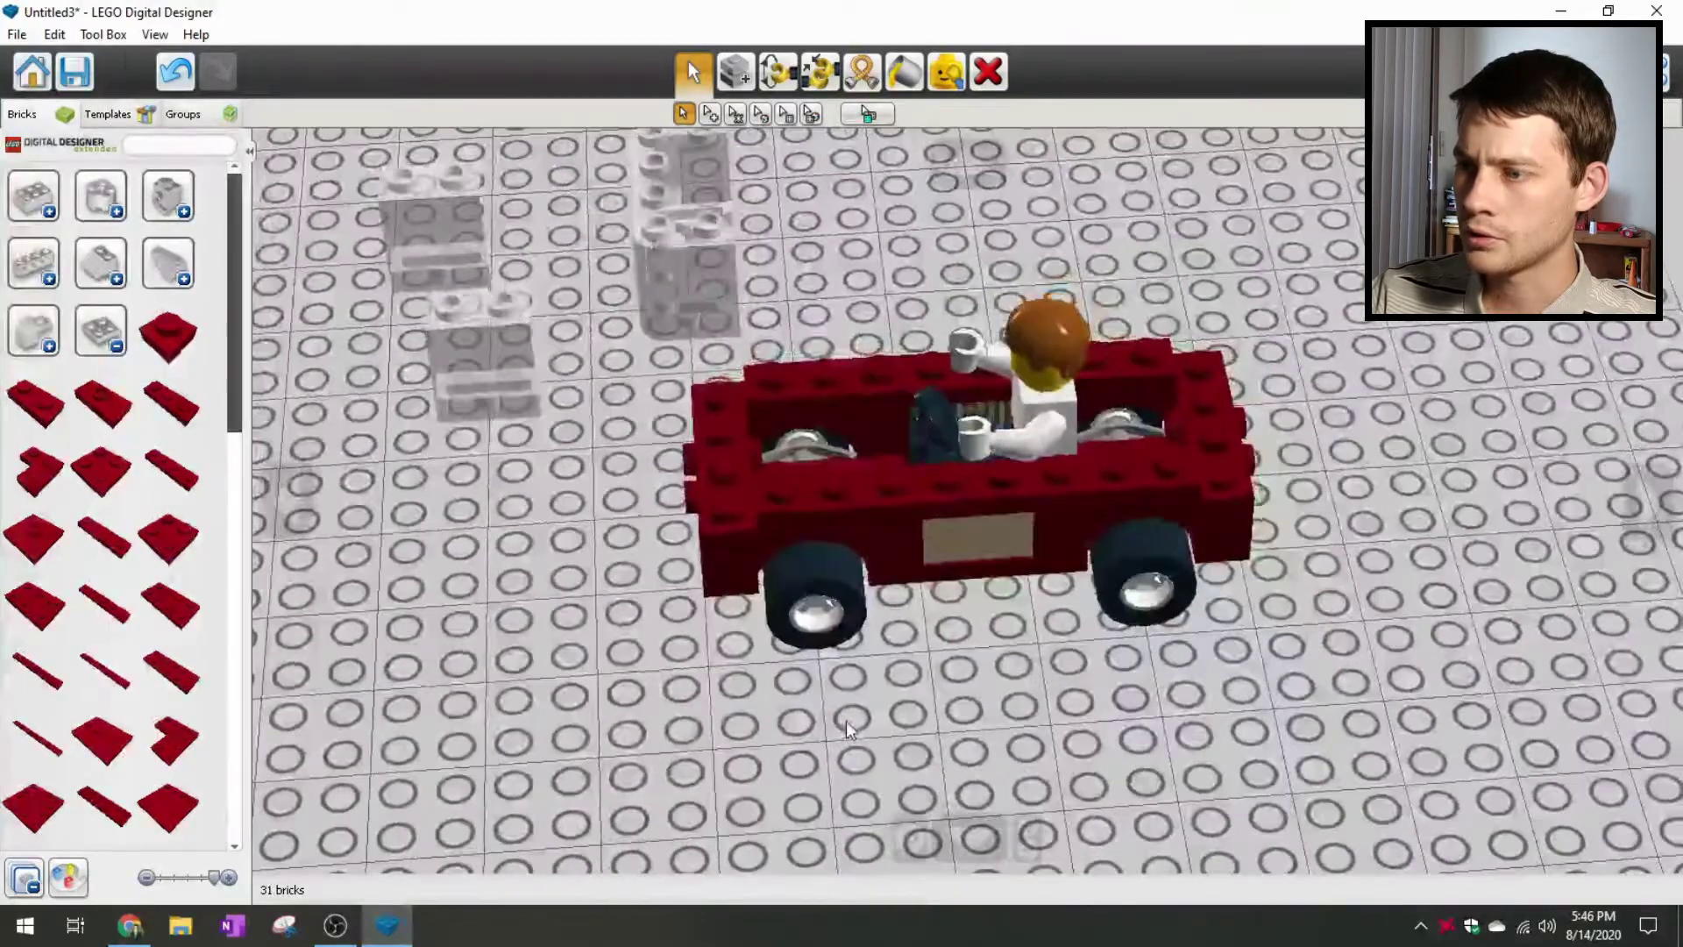
scroll(983, 513, up, 4)
right_drag(997, 474, 872, 456)
scroll(1029, 404, down, 4)
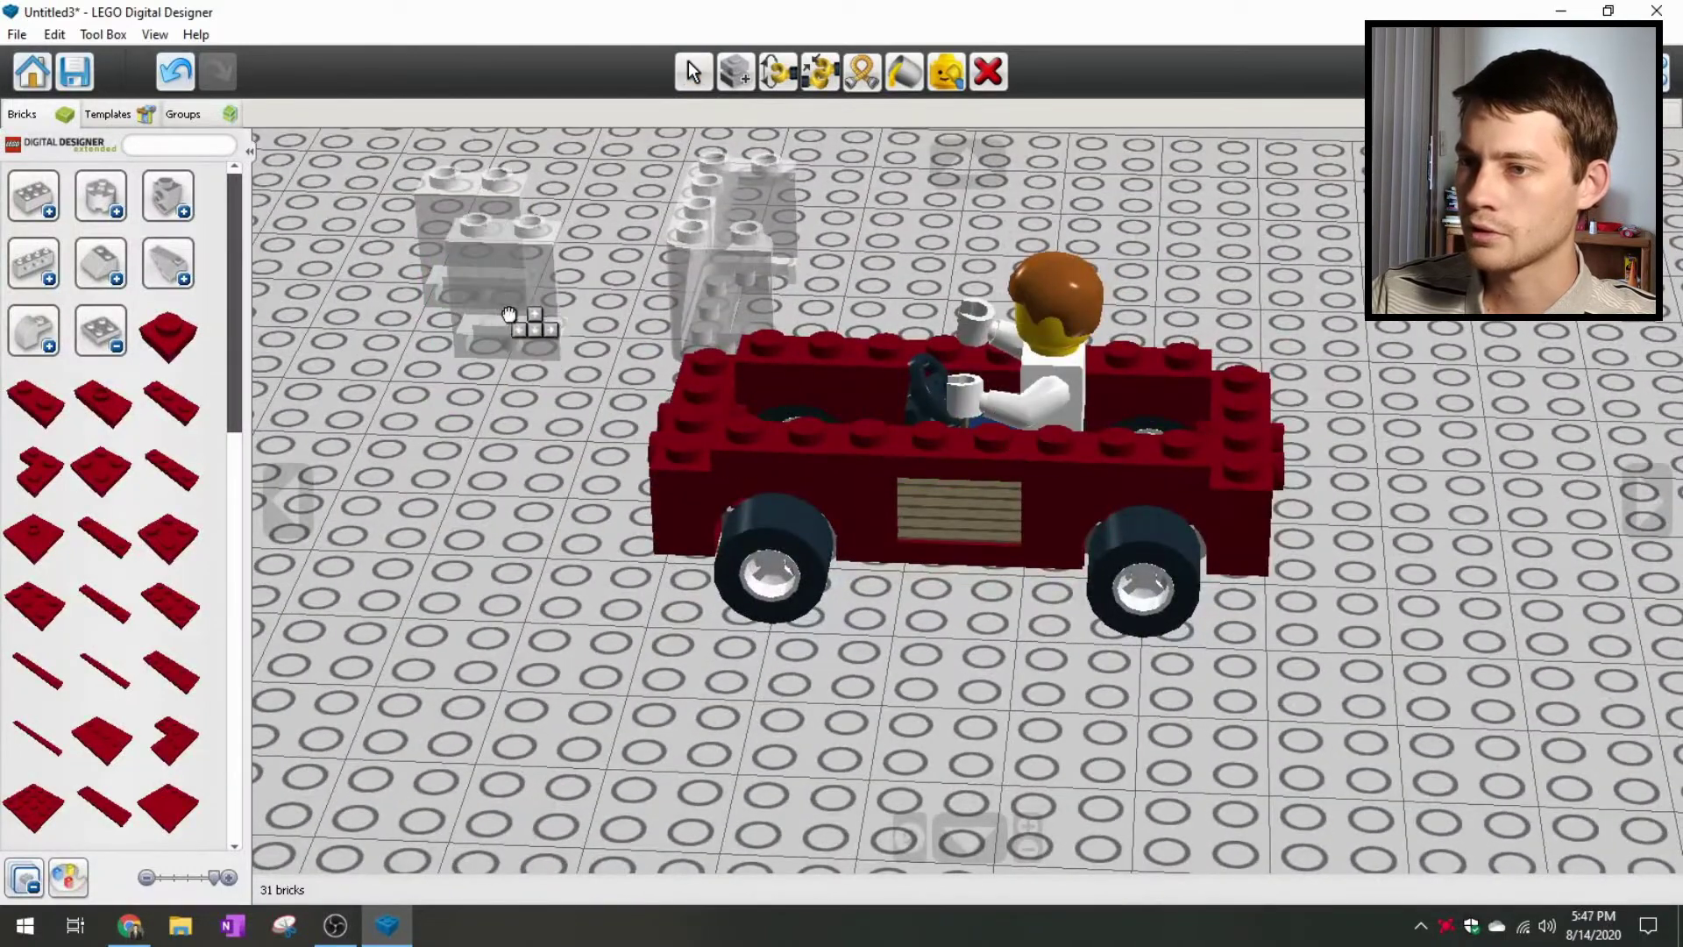
Step: Set the held transparent wall element down on the baseplate and raise the driver's near arm with the Hinge tool
click(491, 318)
click(777, 77)
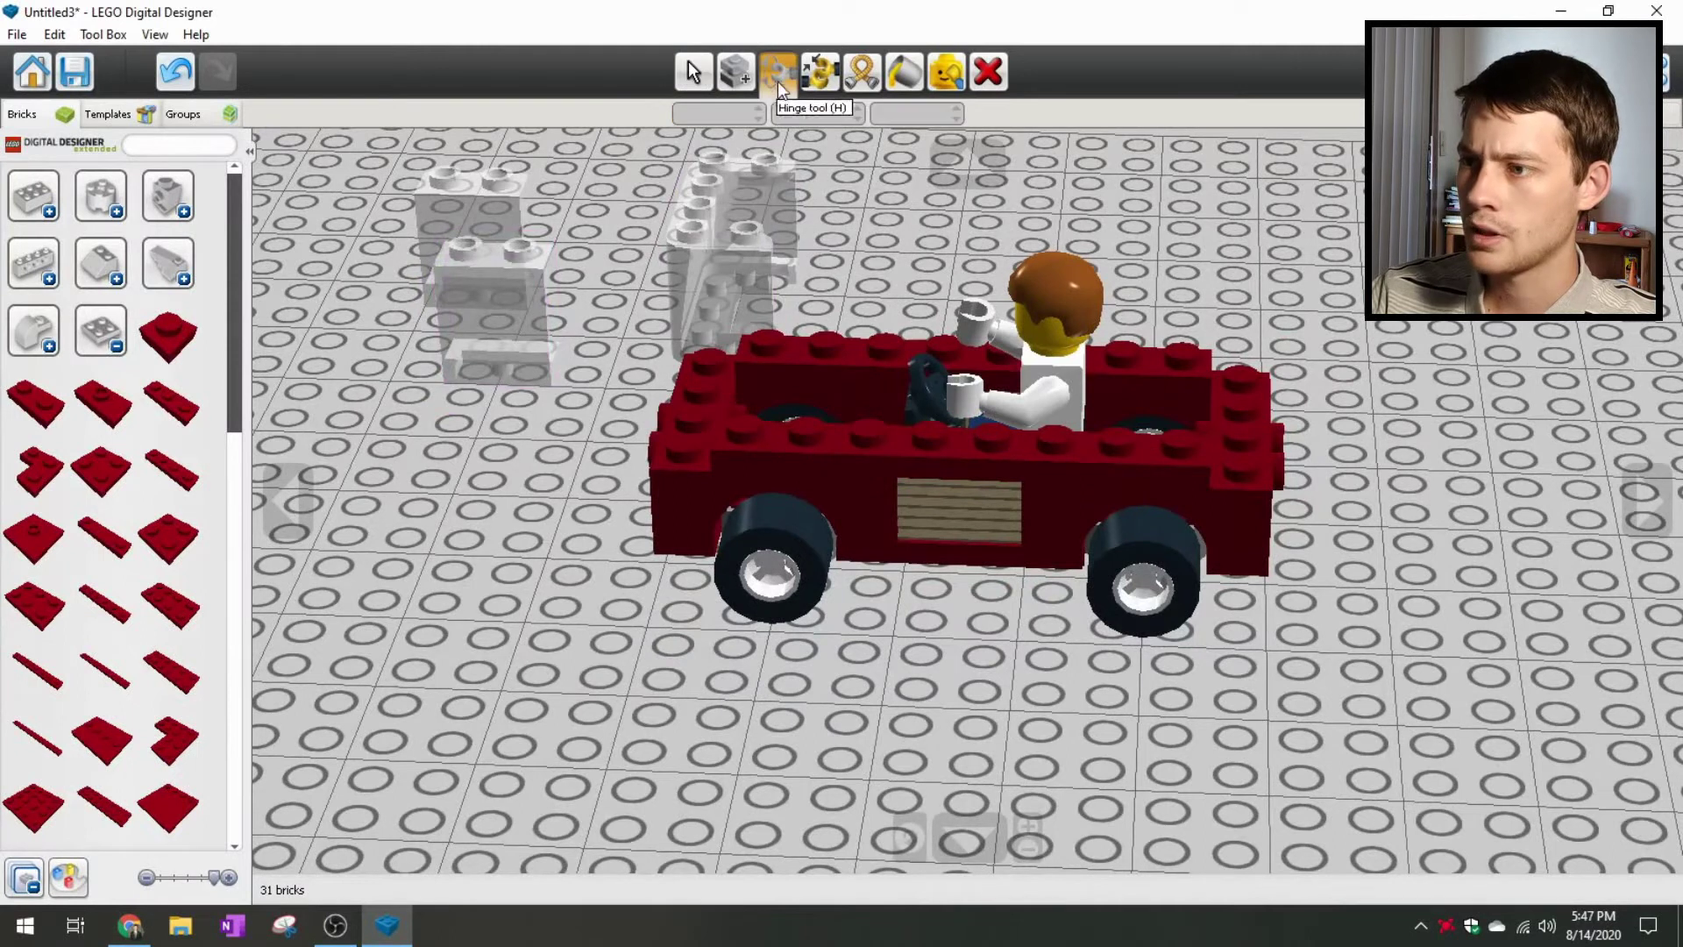
click(1027, 419)
mouse_move(359, 268)
mouse_down()
mouse_move(341, 263)
mouse_move(387, 272)
mouse_up()
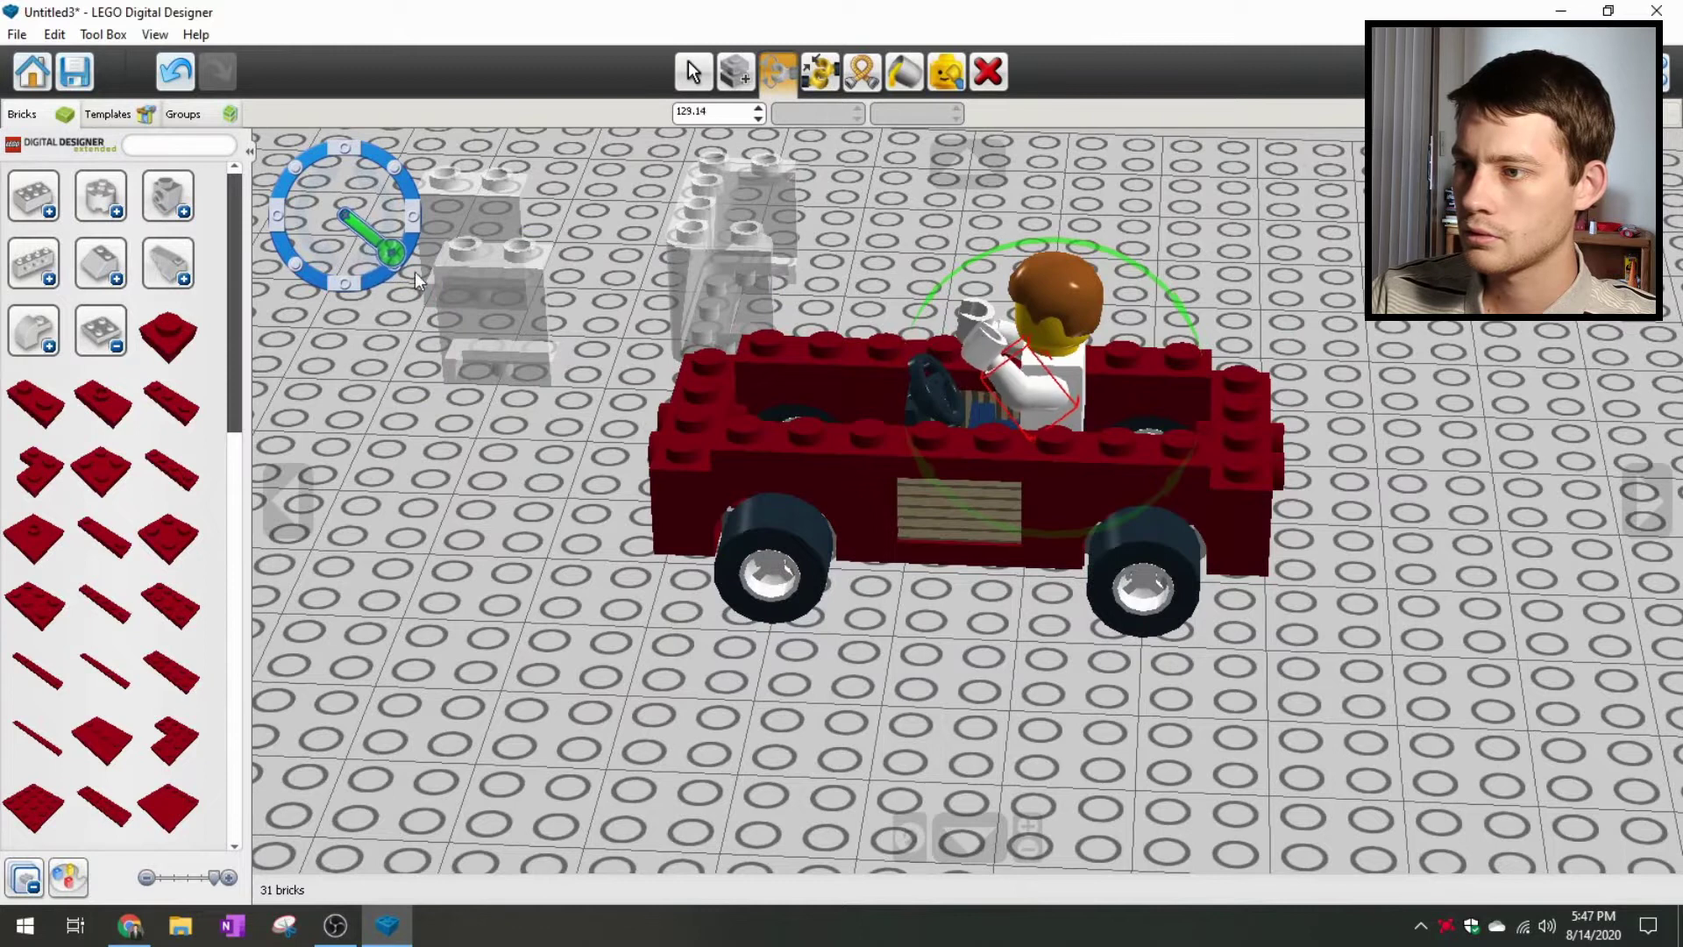
Step: Raise the driver's other arm toward the steering wheel with the Hinge tool
right_drag(789, 669, 1376, 688)
click(893, 395)
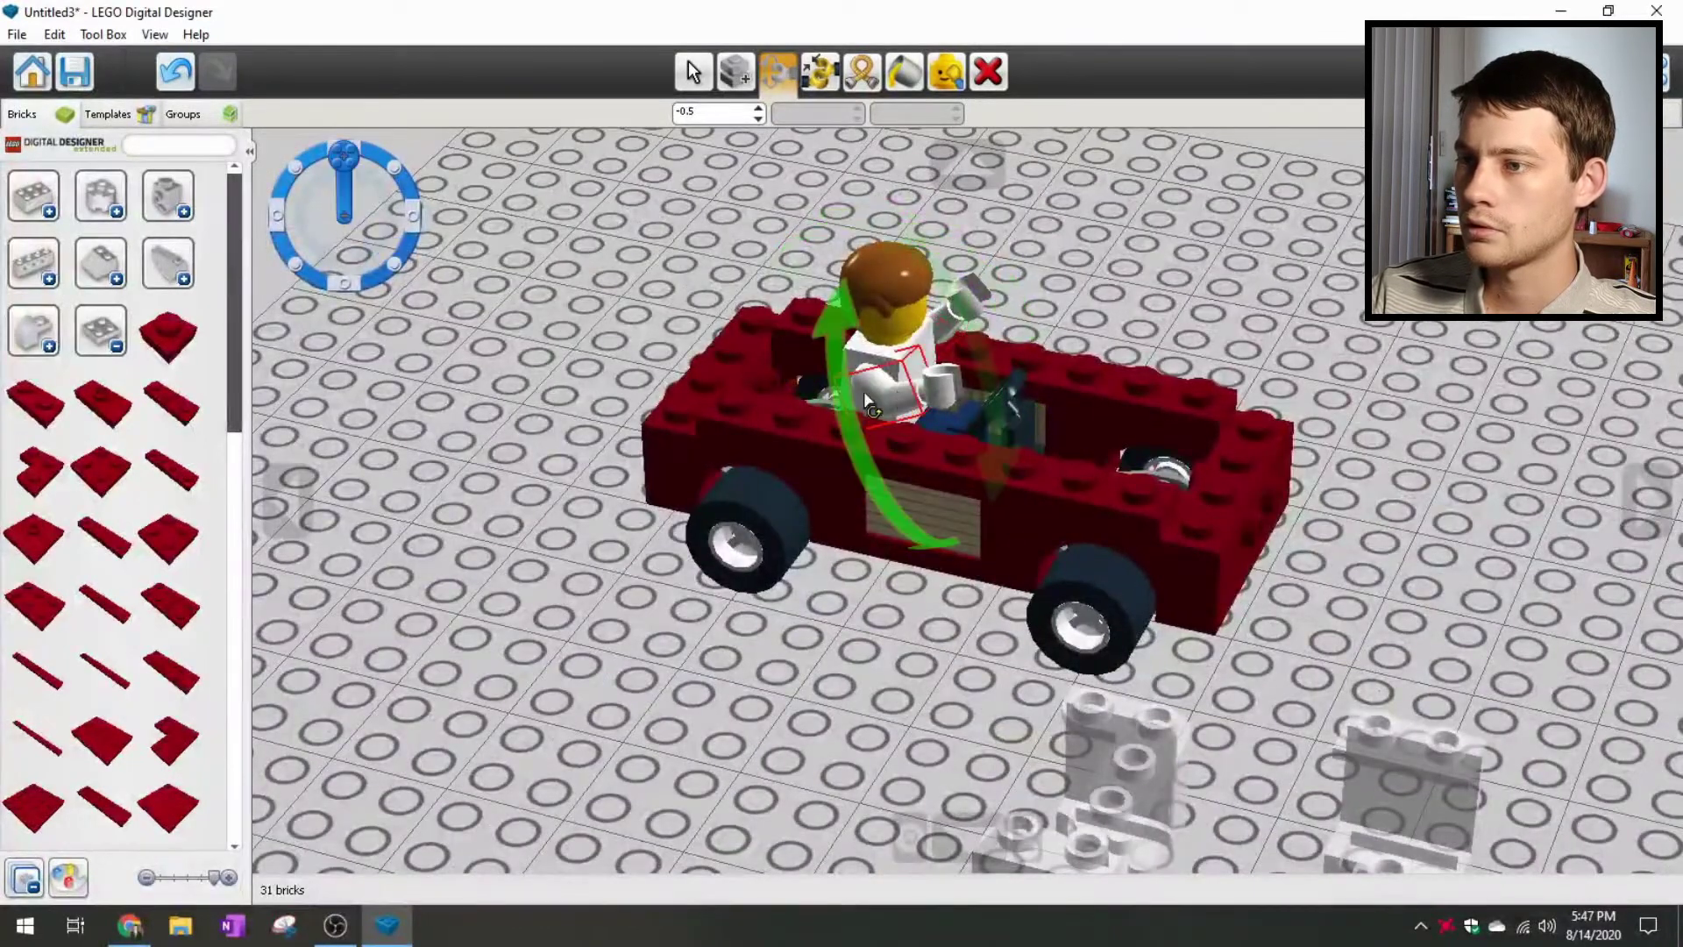
click(750, 599)
scroll(848, 441, up, 5)
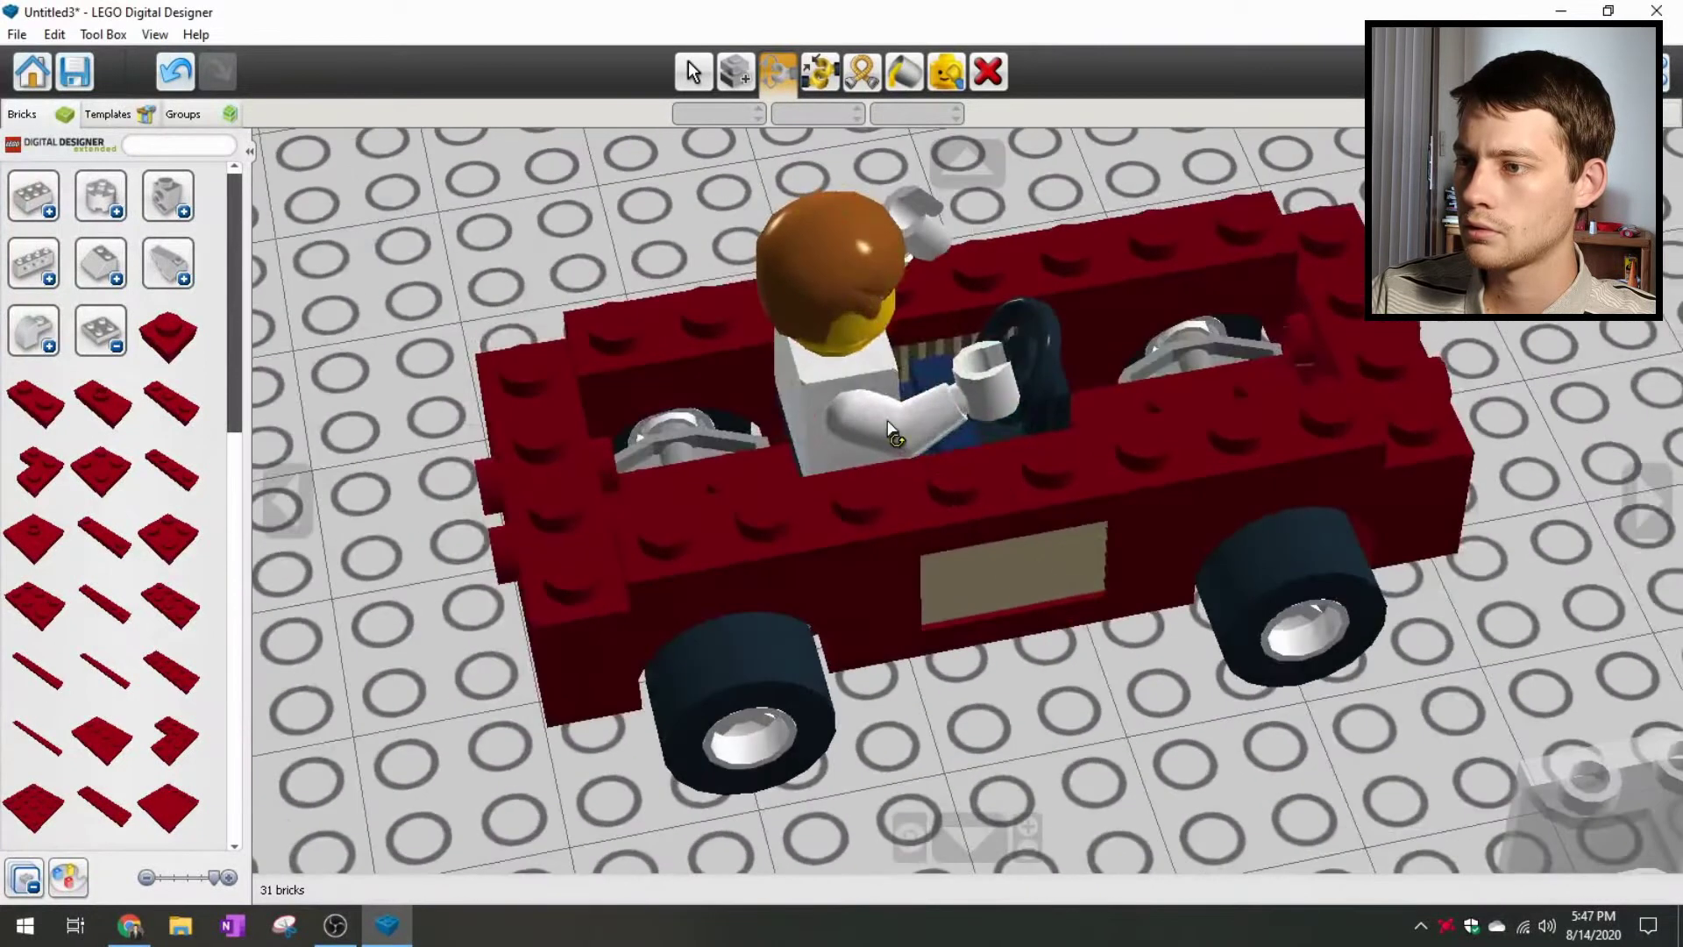
click(865, 460)
drag(347, 192, 380, 197)
click(396, 454)
right_drag(398, 454, 1053, 401)
Step: Mount the two loose transparent wall elements end to end along one side of the car beside the driver
click(693, 72)
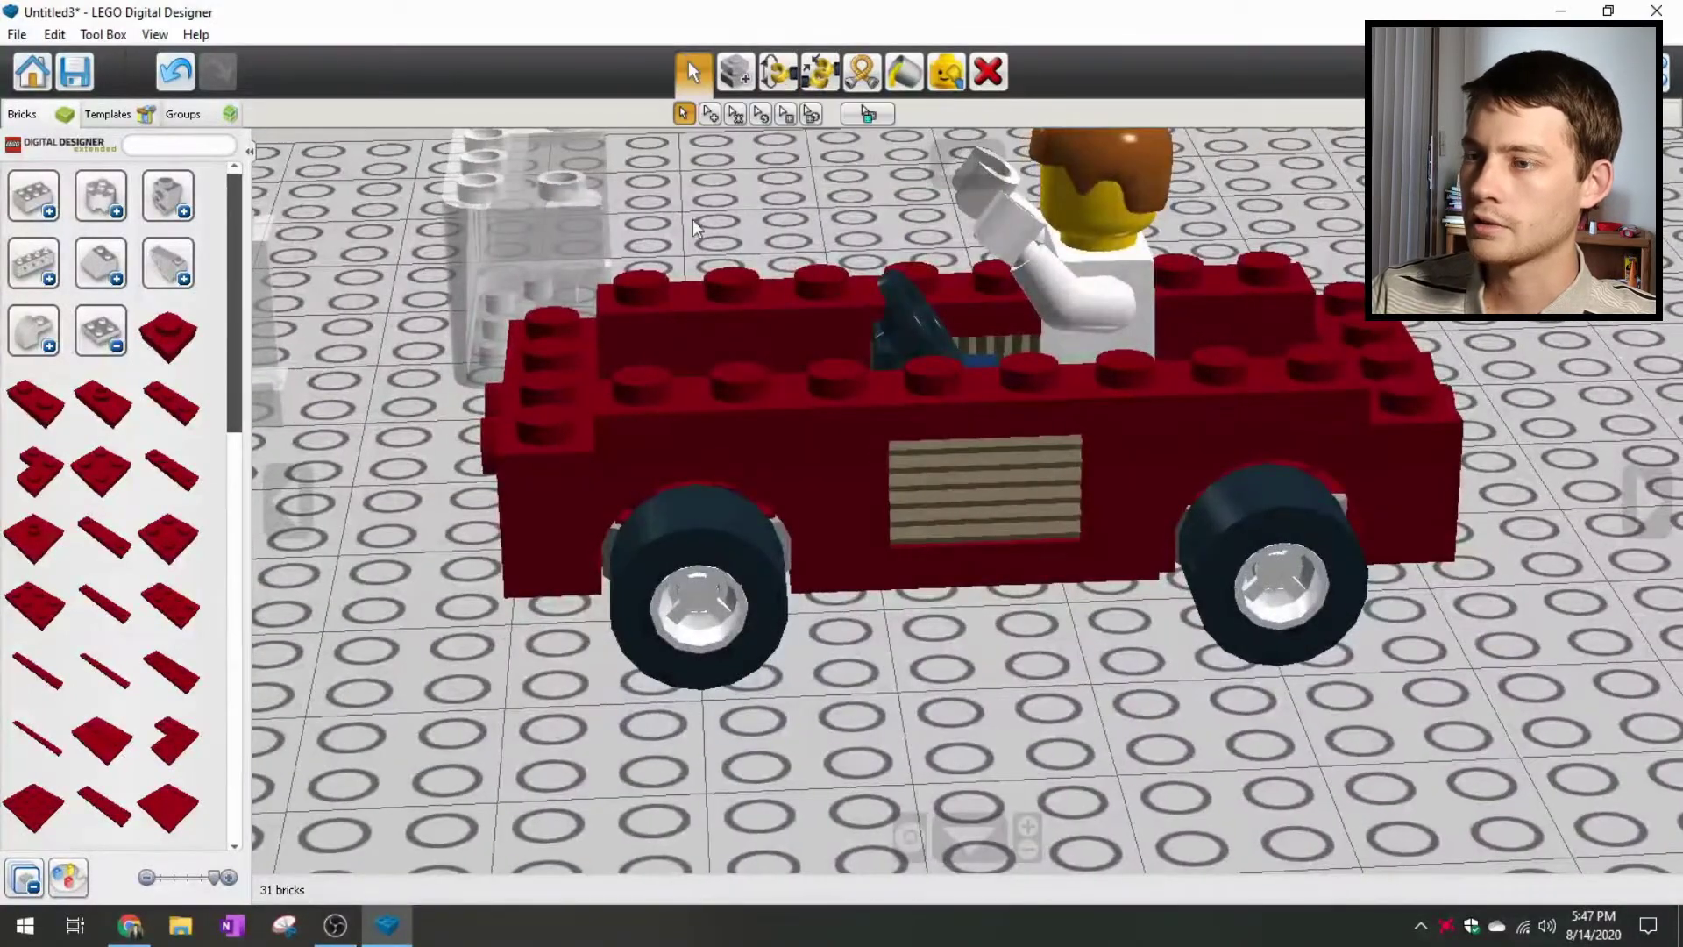
scroll(691, 263, down, 5)
click(548, 419)
right_drag(766, 497, 789, 619)
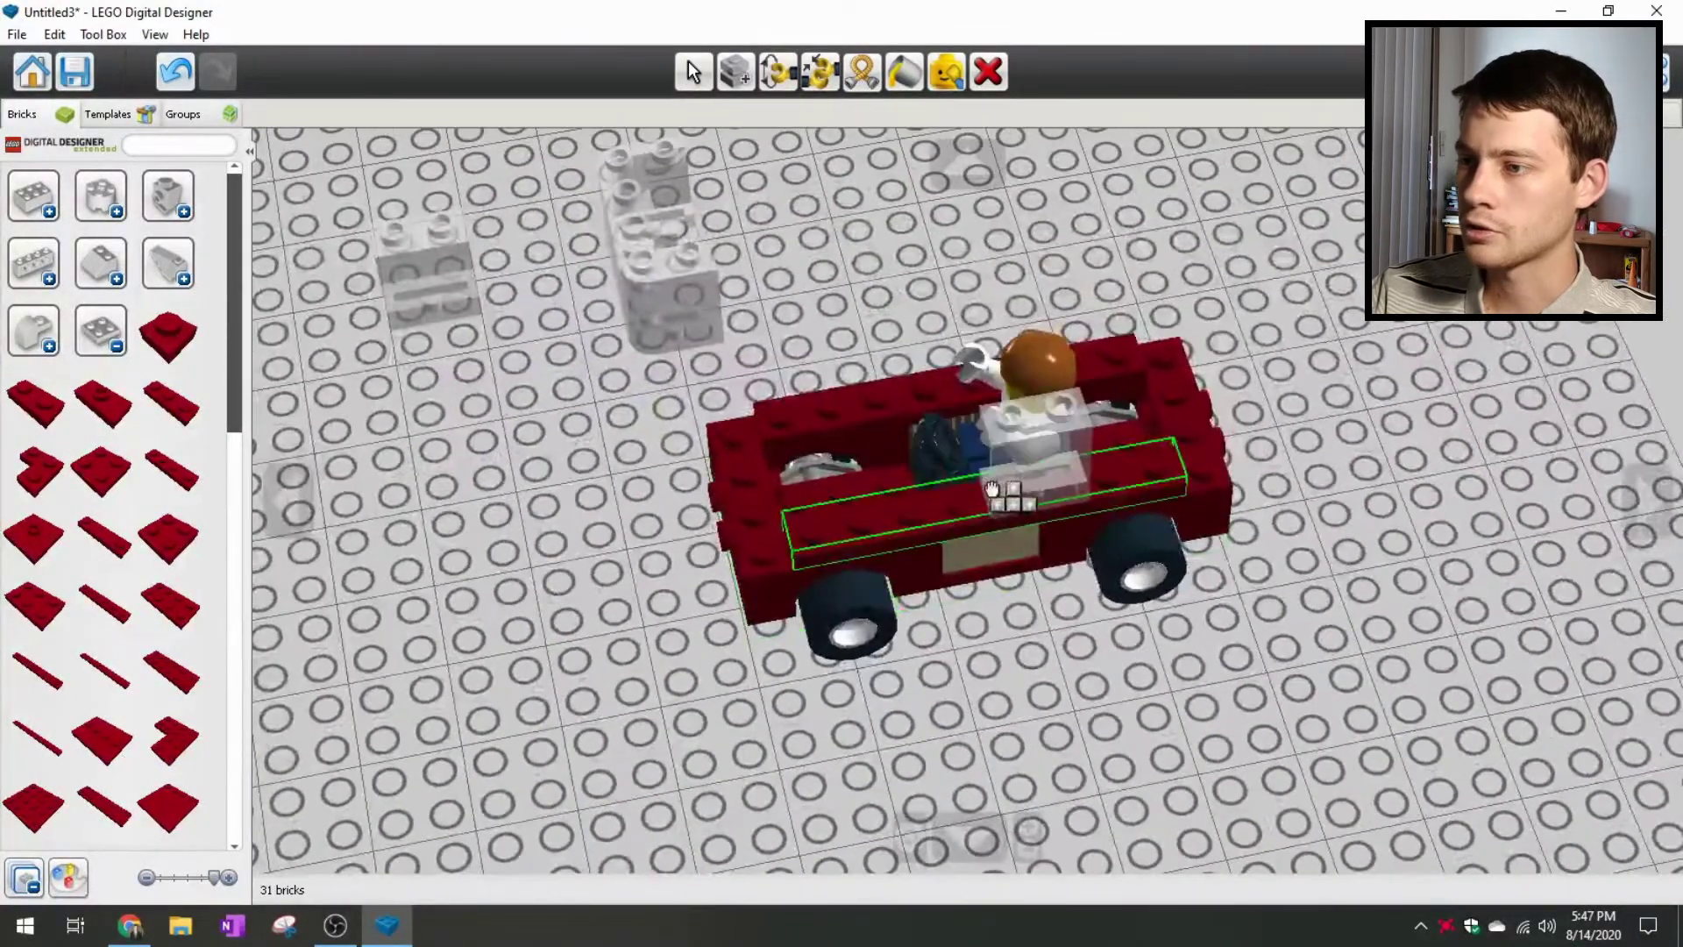
click(965, 500)
right_drag(662, 531, 607, 503)
click(524, 214)
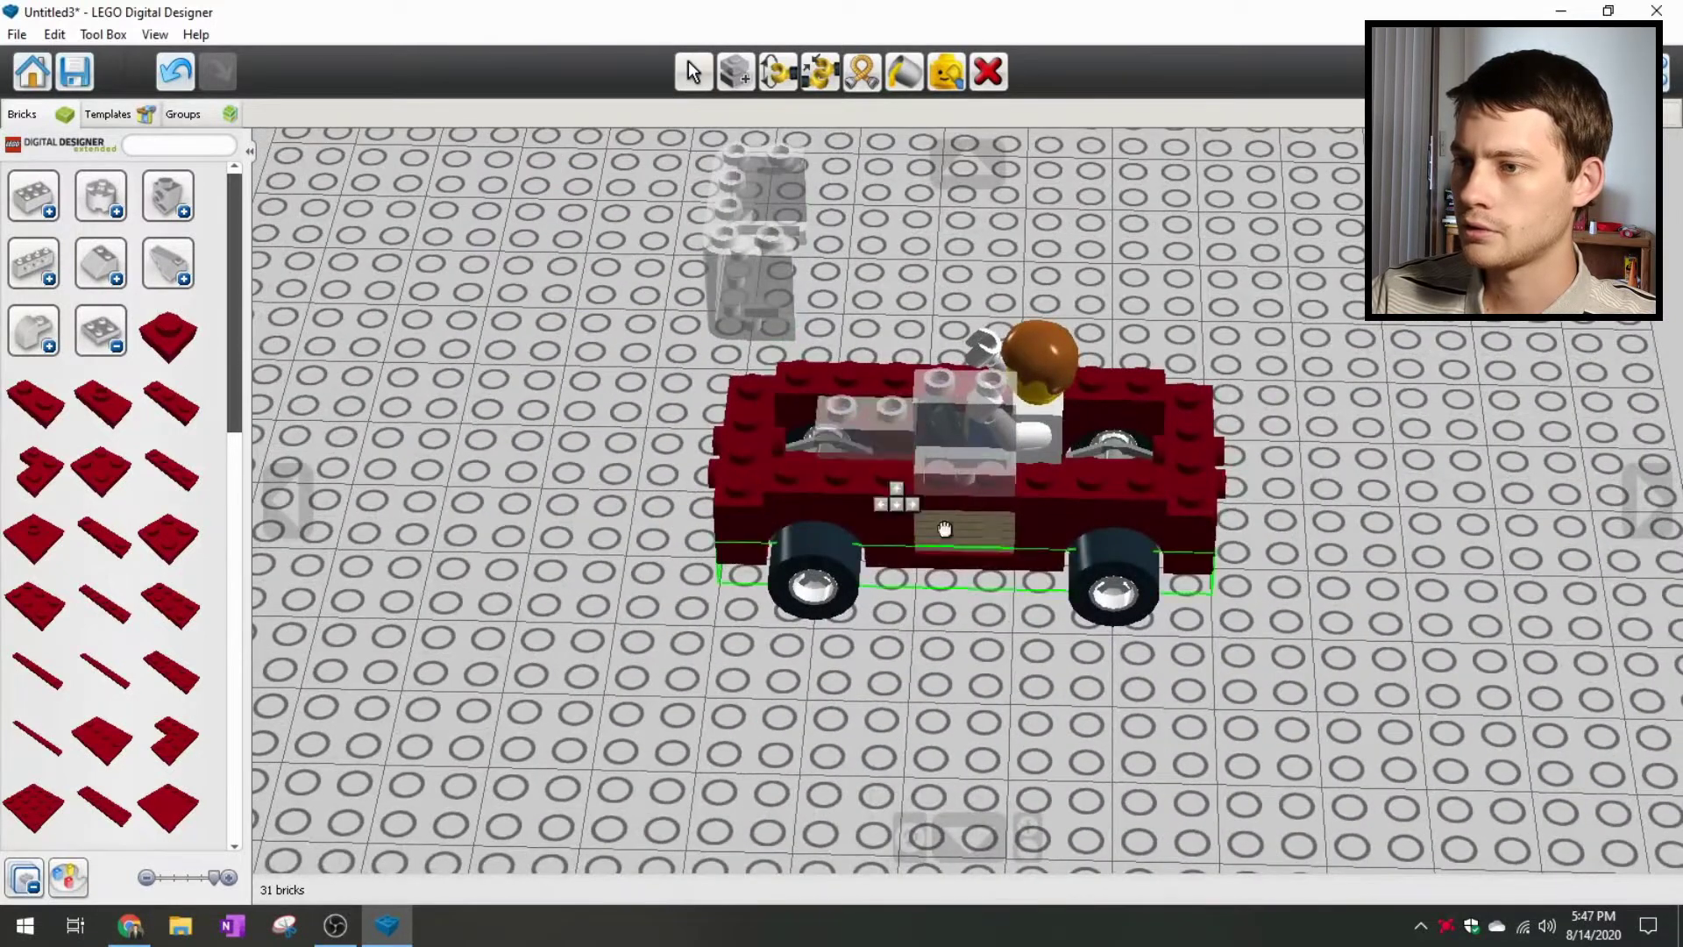
click(1038, 455)
Step: Clone a transparent wall element twice and place the copies end to end along the car's opposite side
right_drag(956, 631, 410, 528)
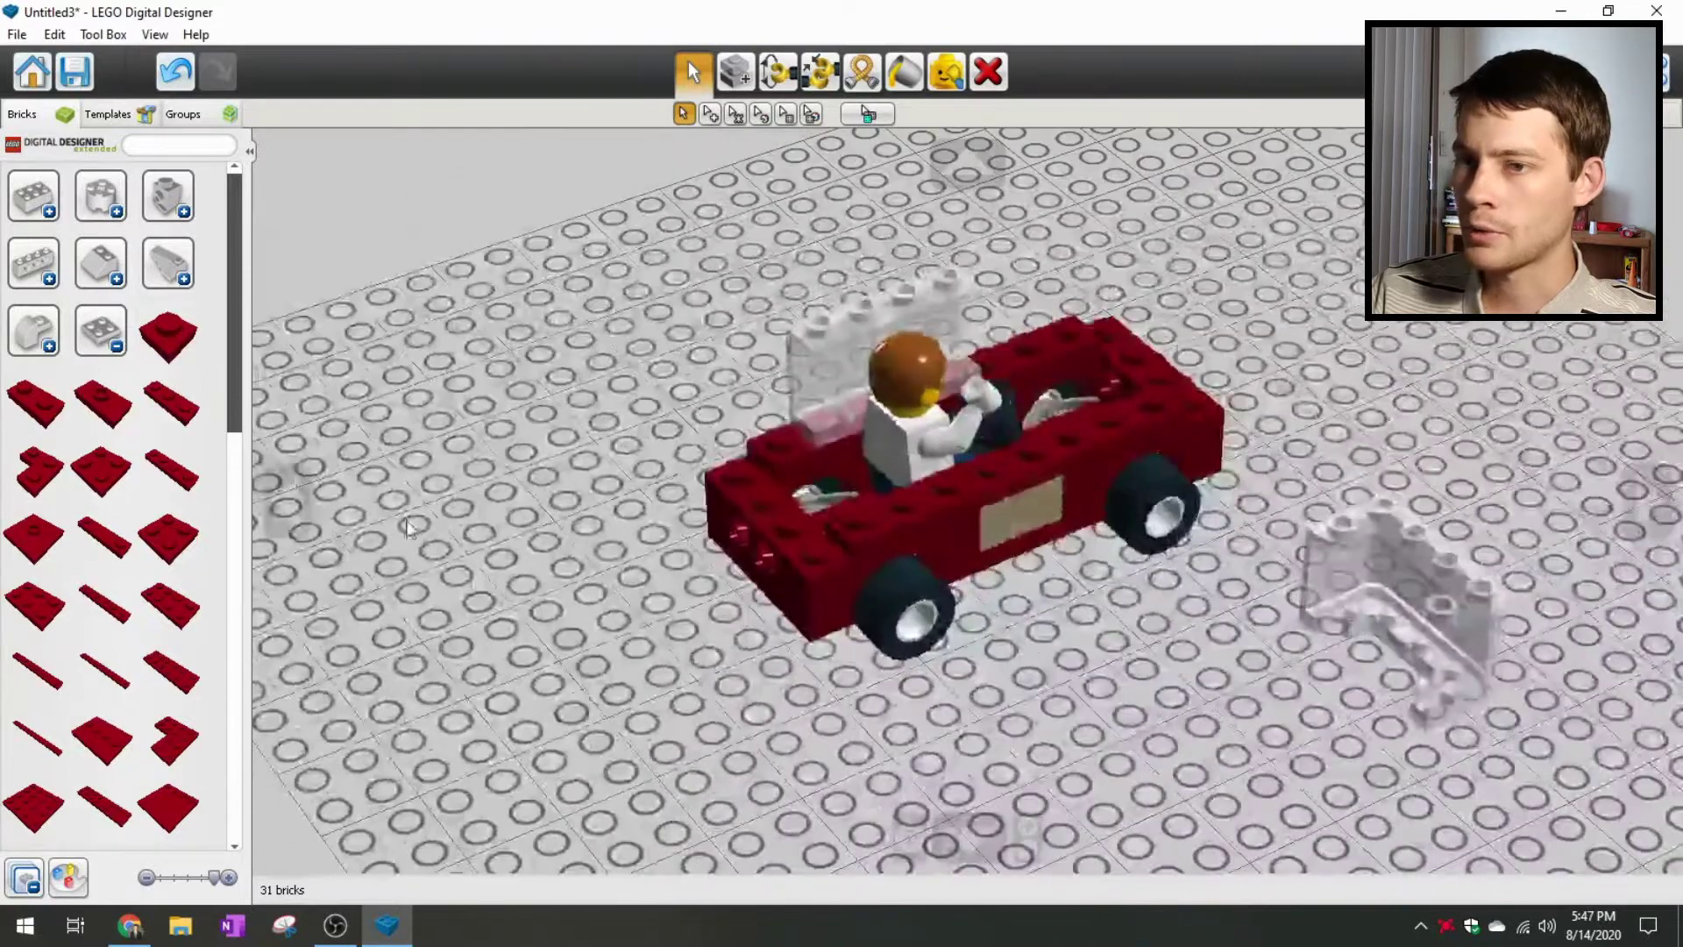
click(751, 77)
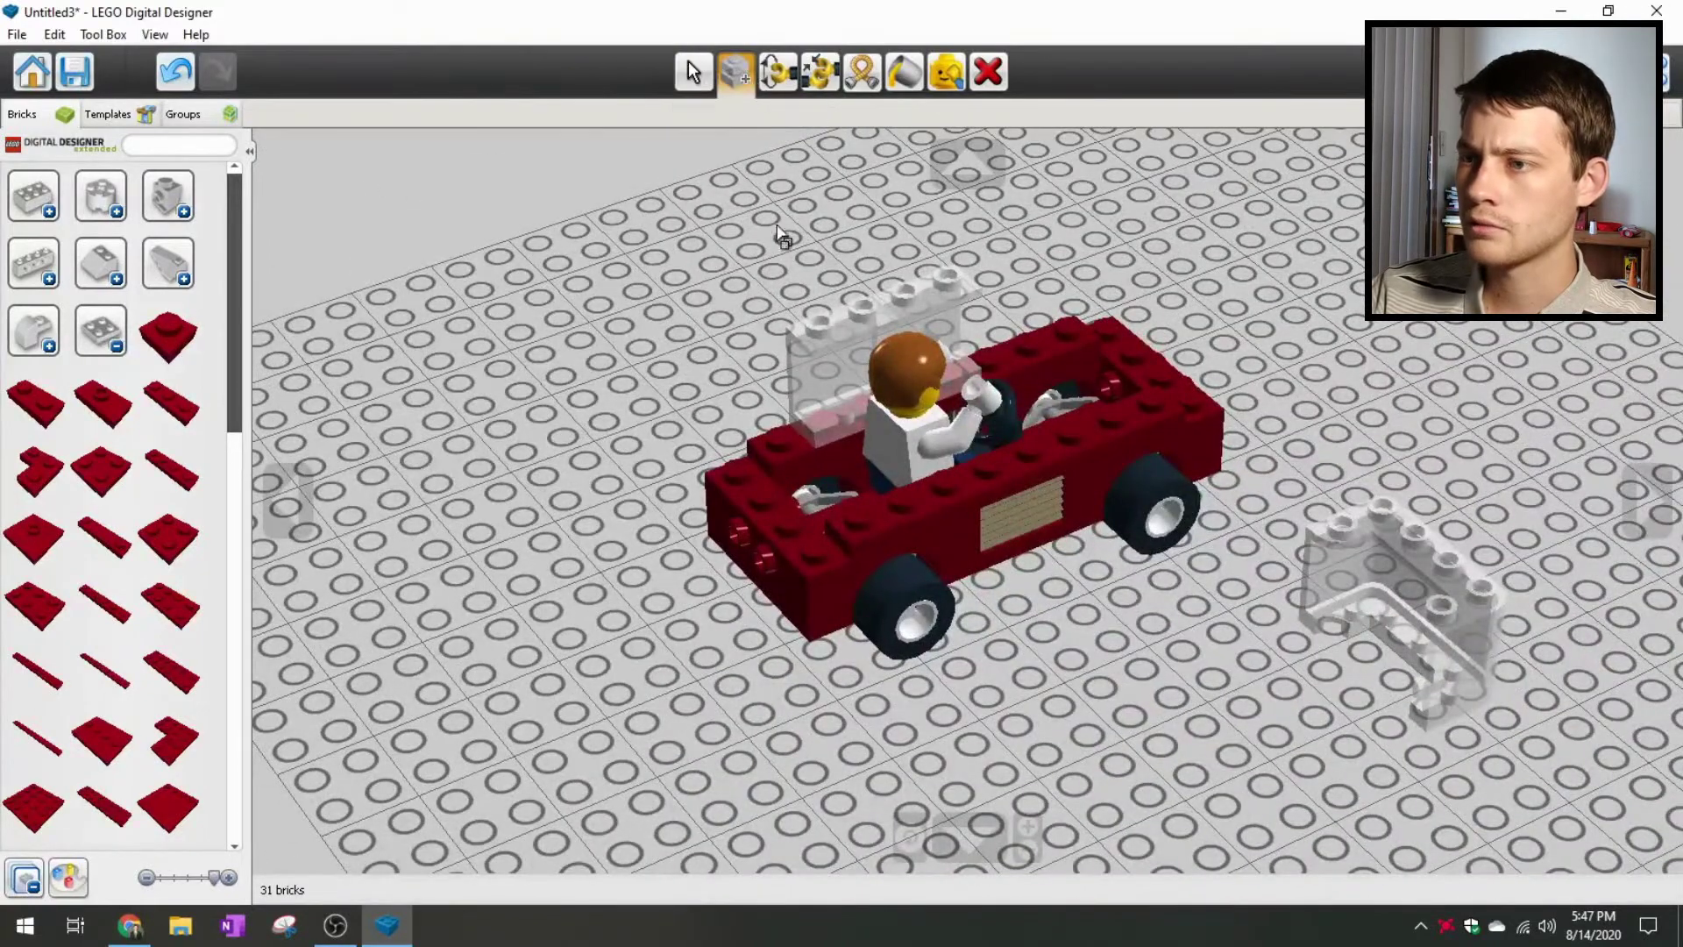
click(811, 343)
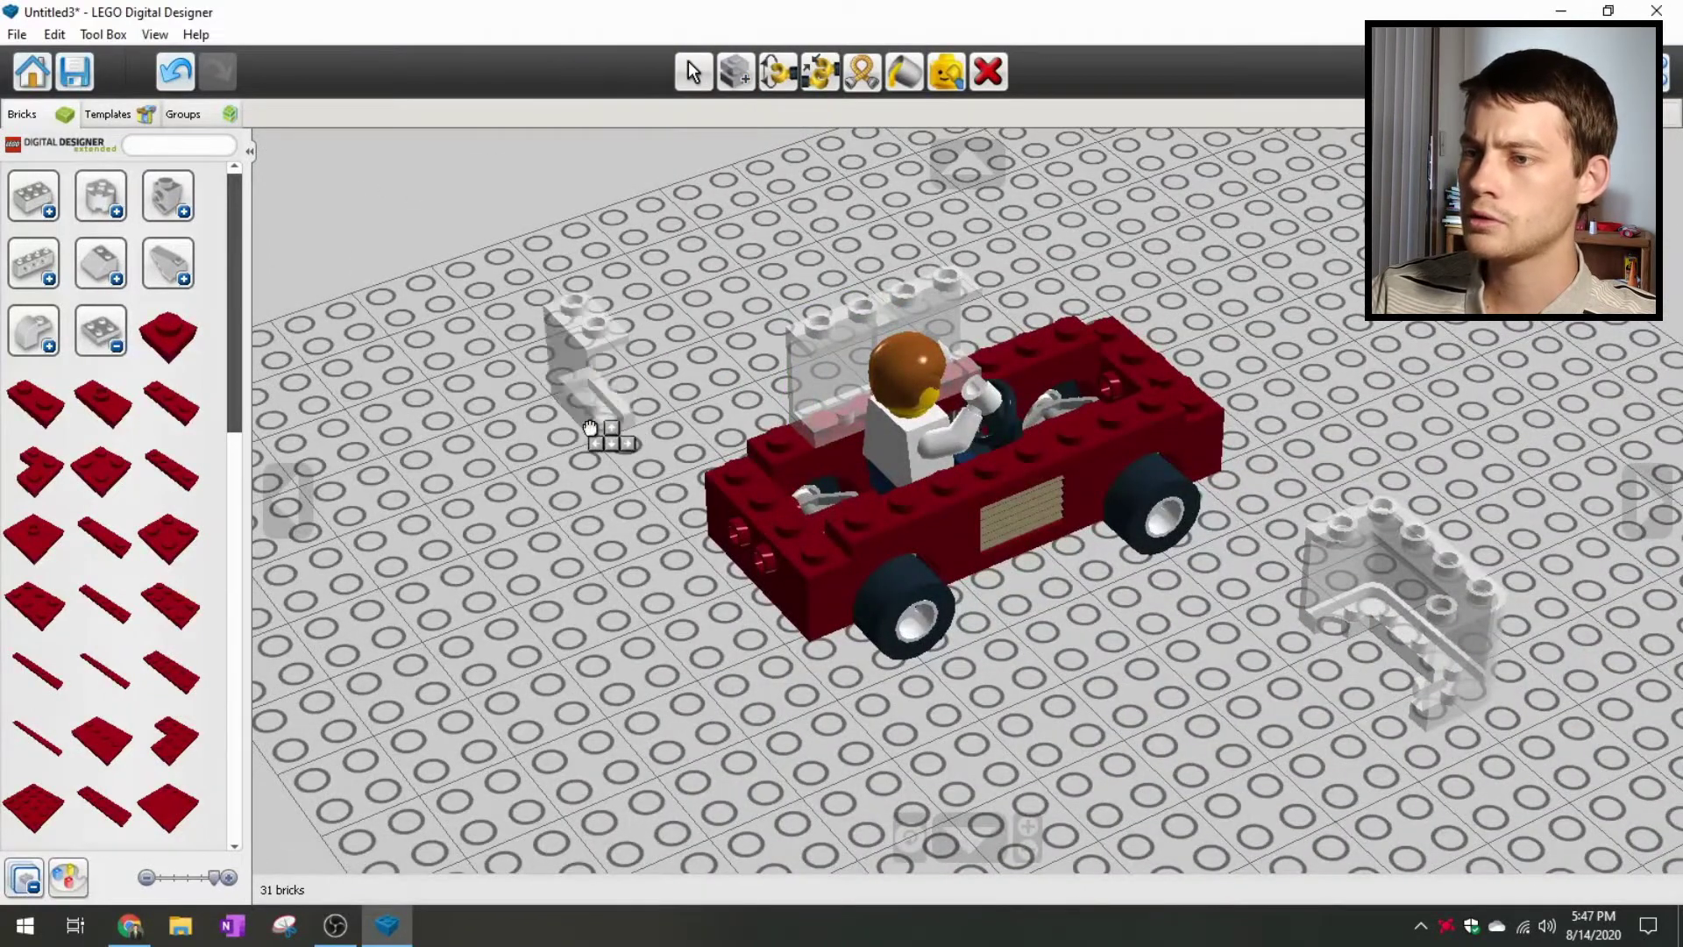
click(951, 496)
click(947, 496)
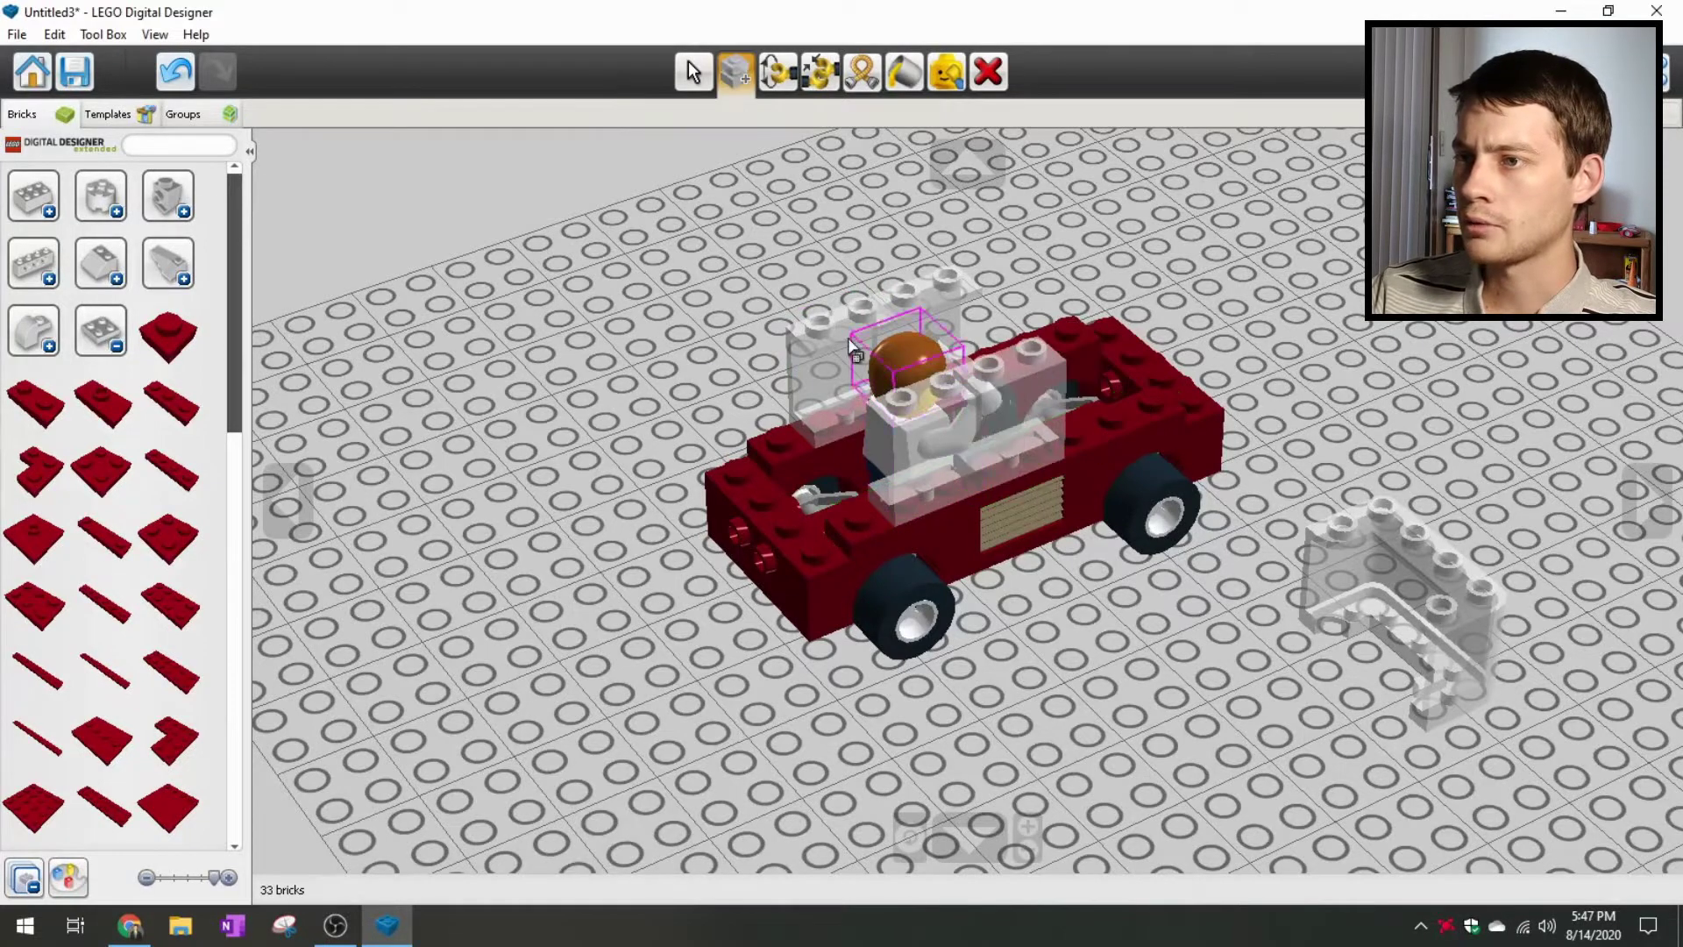
click(694, 73)
Step: Move the transparent windscreen from the baseplate onto the car directly in front of the side wall elements
right_drag(631, 368, 953, 502)
drag(568, 359, 902, 491)
right_drag(566, 471, 491, 531)
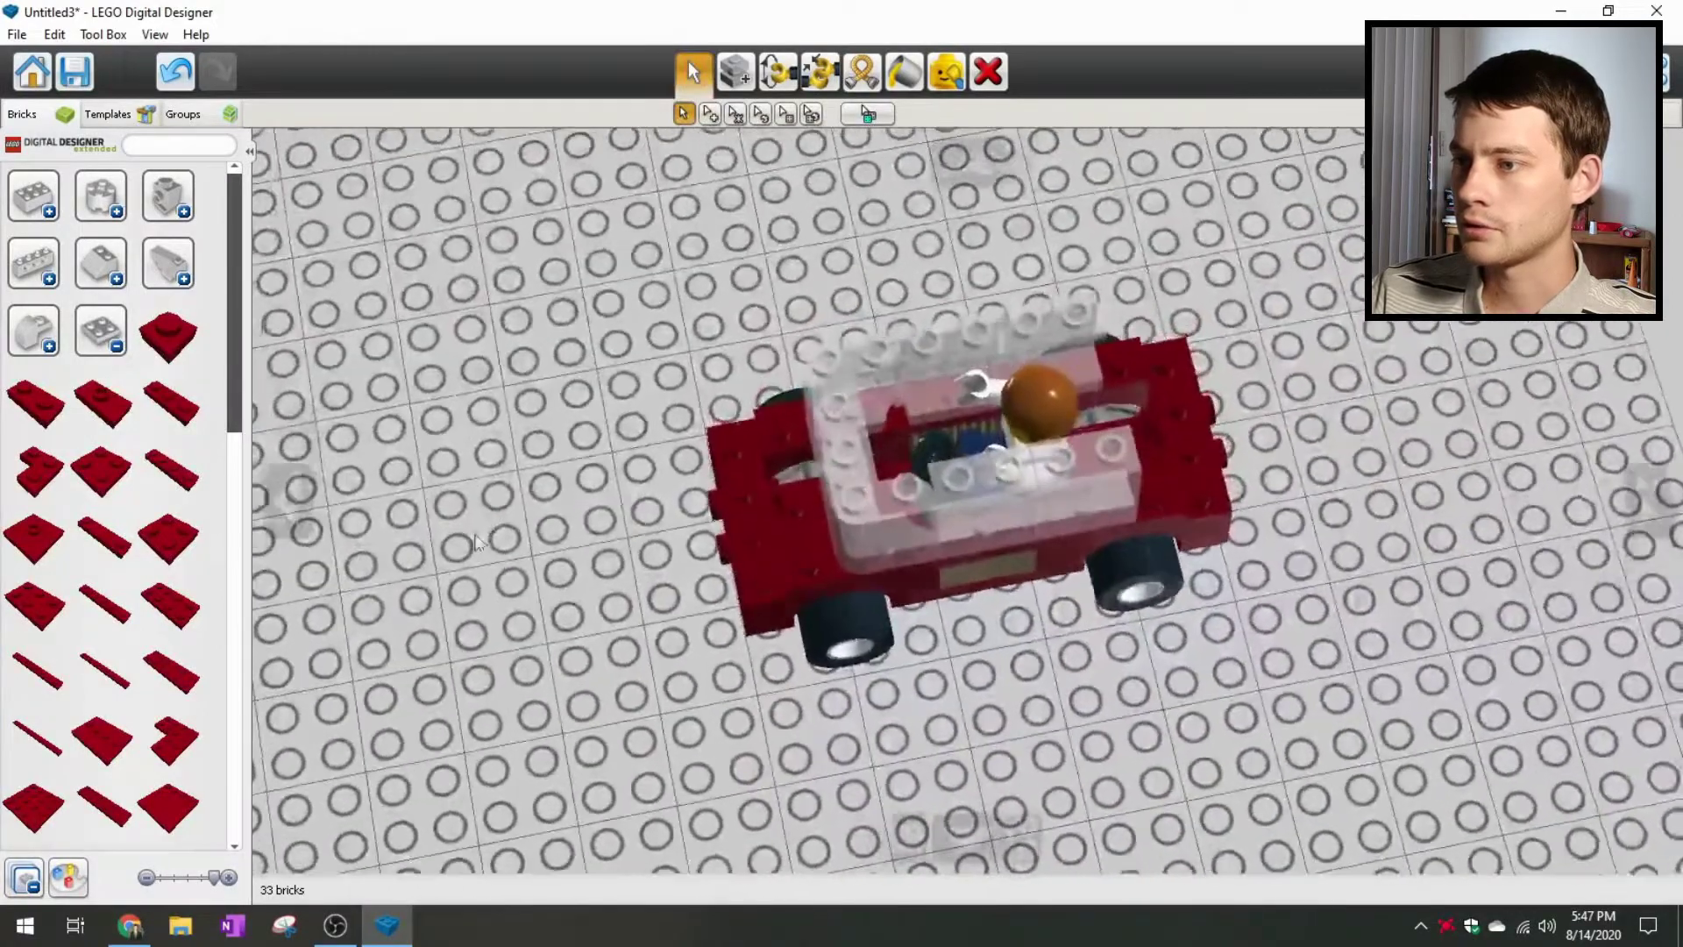
Step: Set one wall element from each side aside, shift the windscreen back one stud, and close the remaining side windows up against it
drag(943, 342, 843, 261)
drag(989, 498, 1012, 688)
drag(921, 524, 975, 524)
right_drag(541, 478, 477, 419)
drag(1031, 477, 981, 468)
right_drag(964, 470, 617, 456)
drag(888, 450, 951, 465)
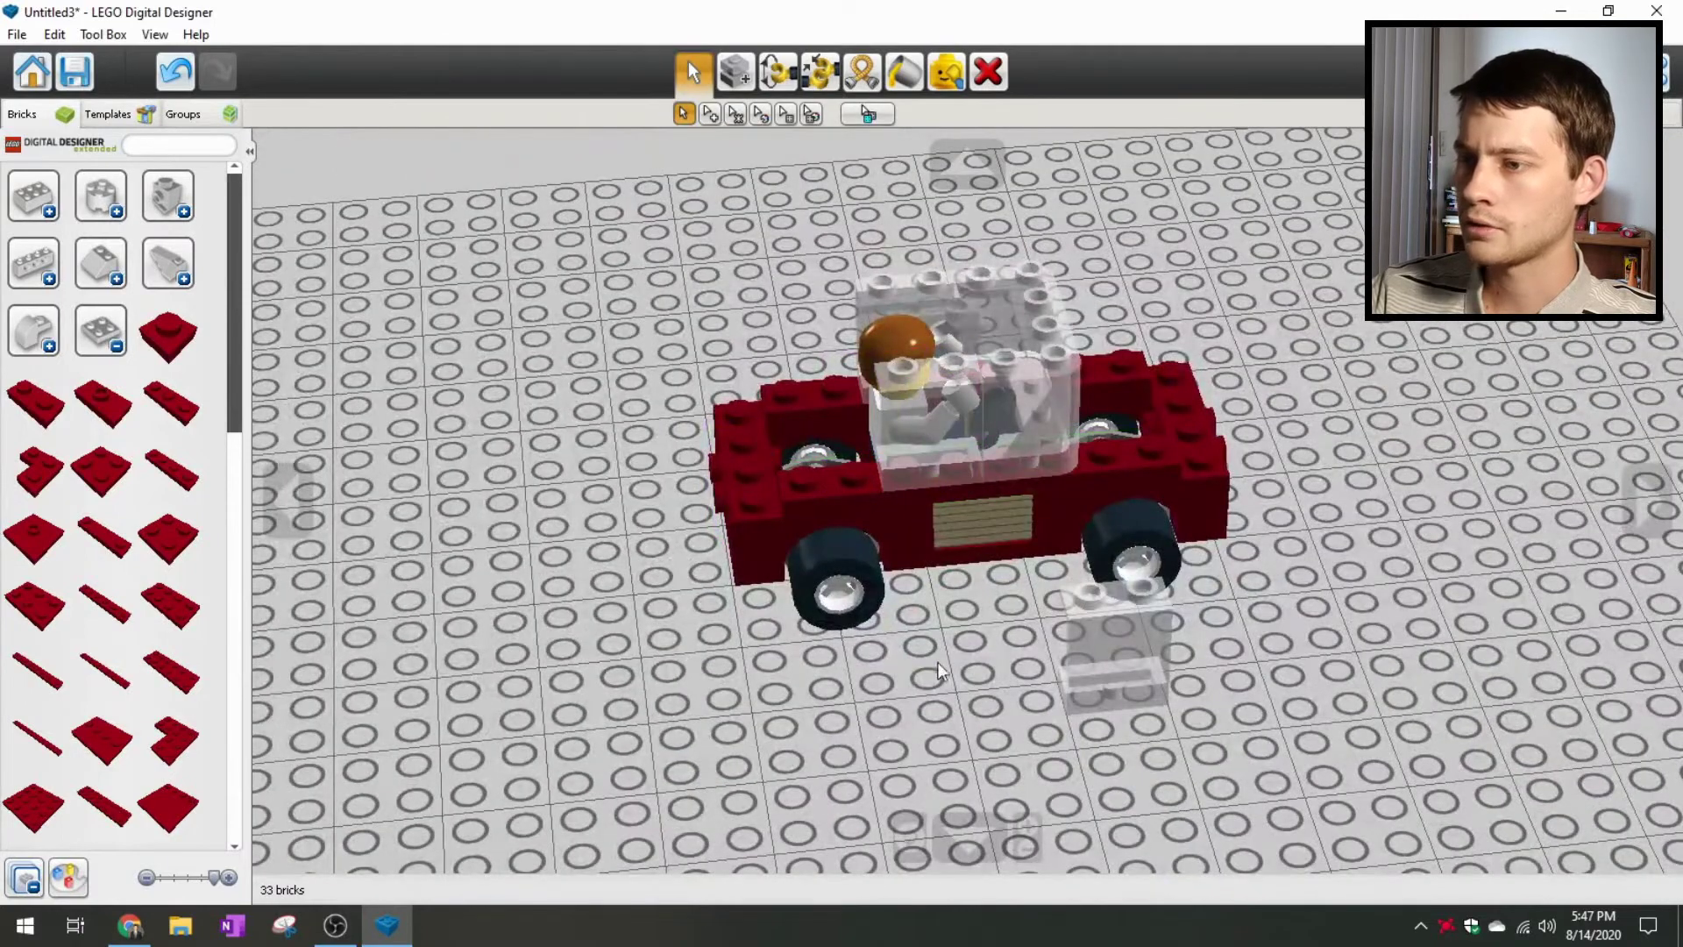
Step: Delete the two spare transparent wall elements from the baseplate
right_drag(952, 664, 1044, 701)
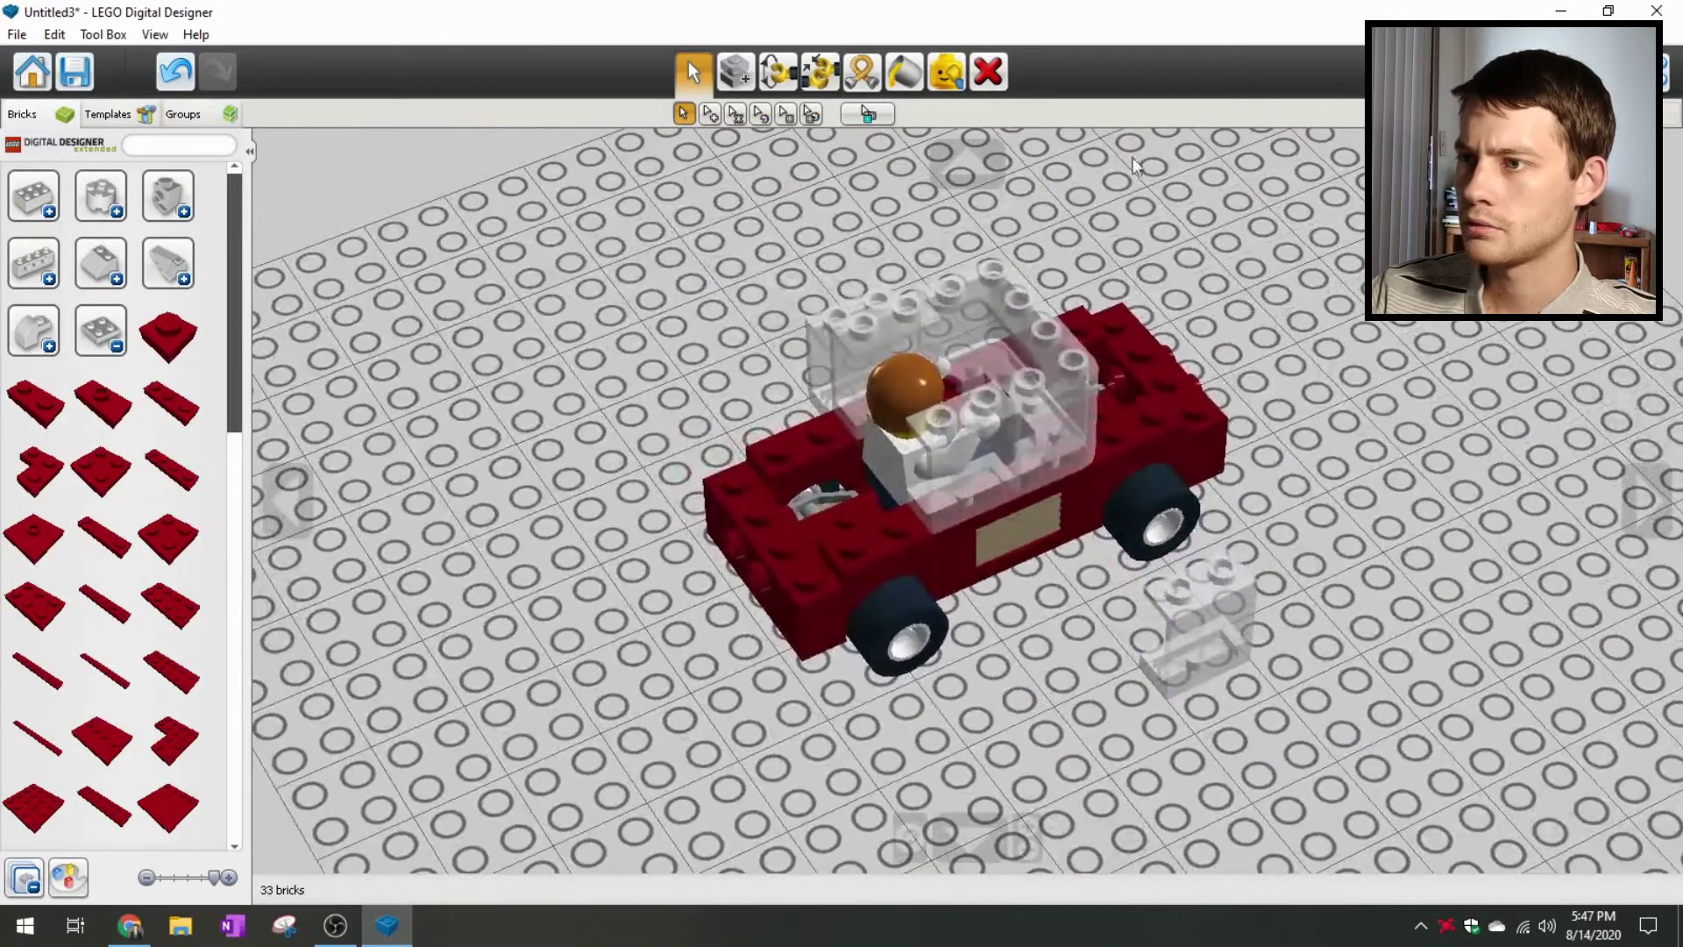
click(987, 77)
click(1188, 636)
right_drag(601, 534, 946, 525)
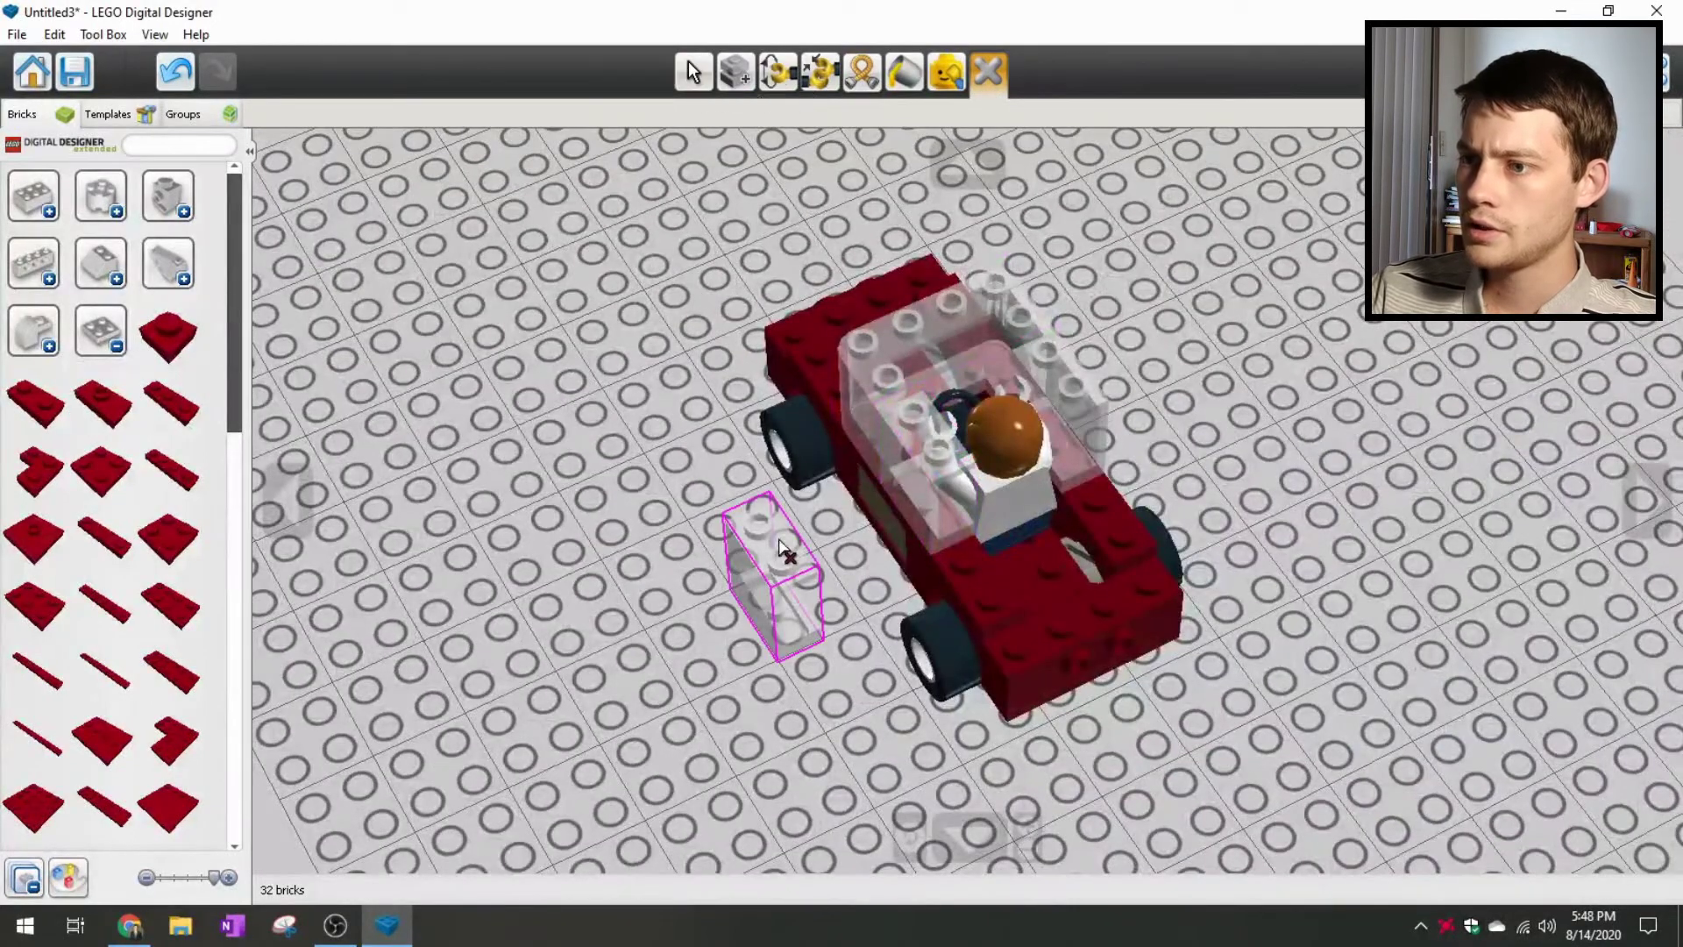
click(782, 551)
click(691, 70)
Step: Stack two dark red 1x1 bricks as a pillar behind the side window on one side of the car
right_drag(633, 216, 808, 303)
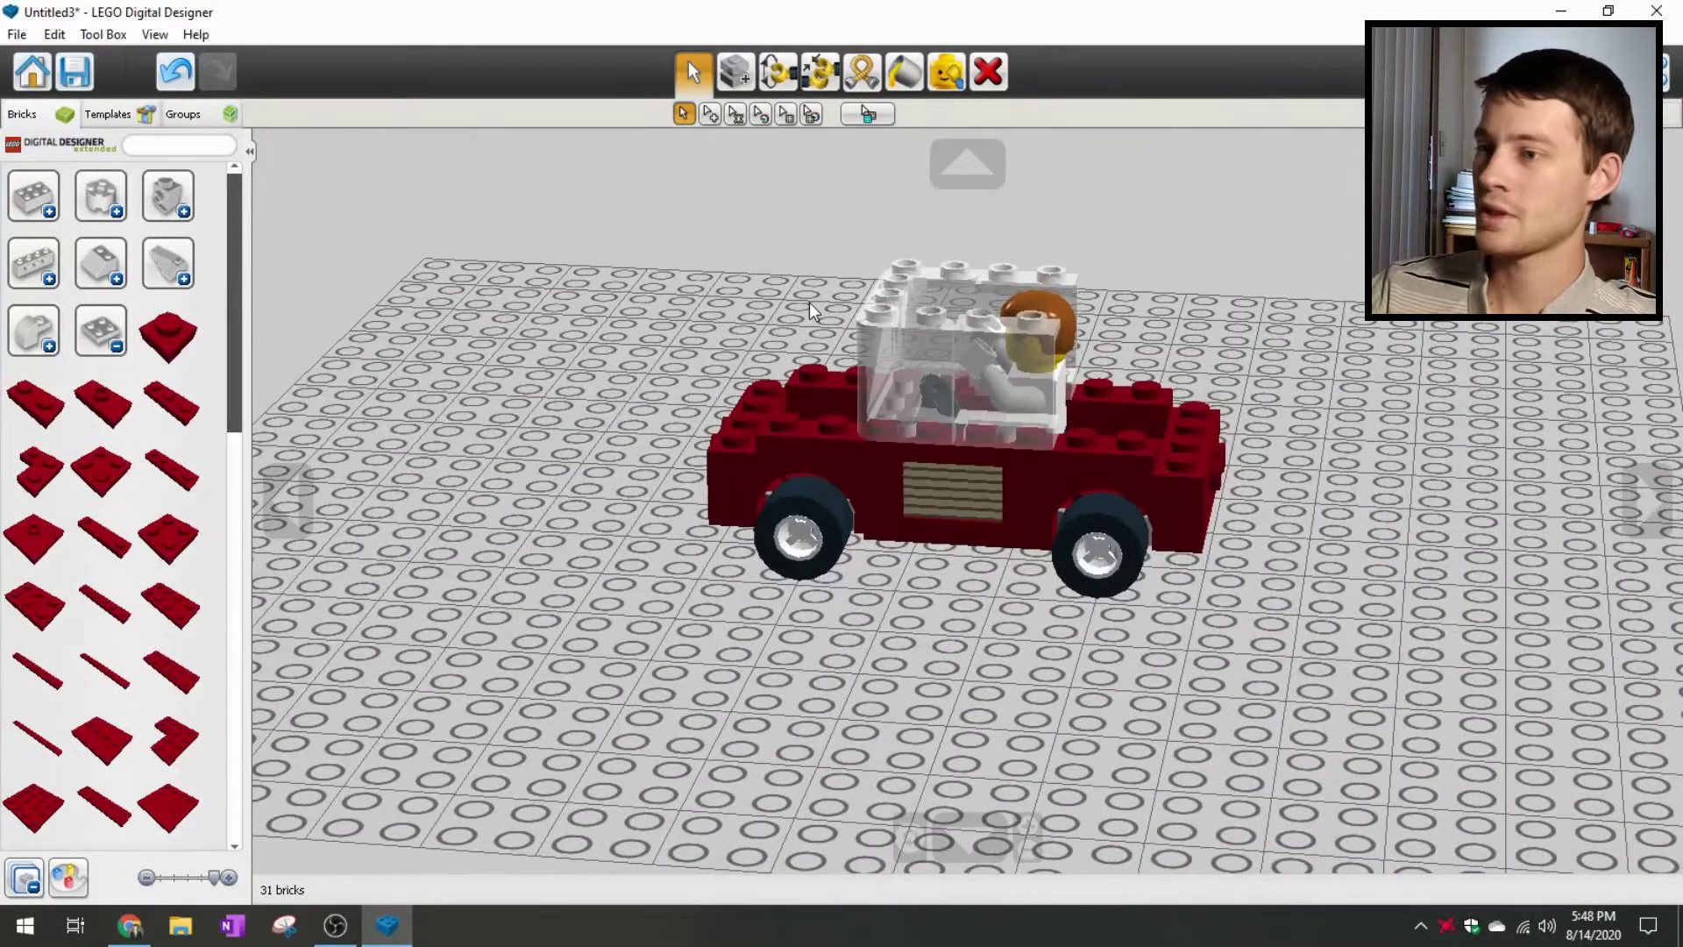
right_drag(800, 544, 597, 635)
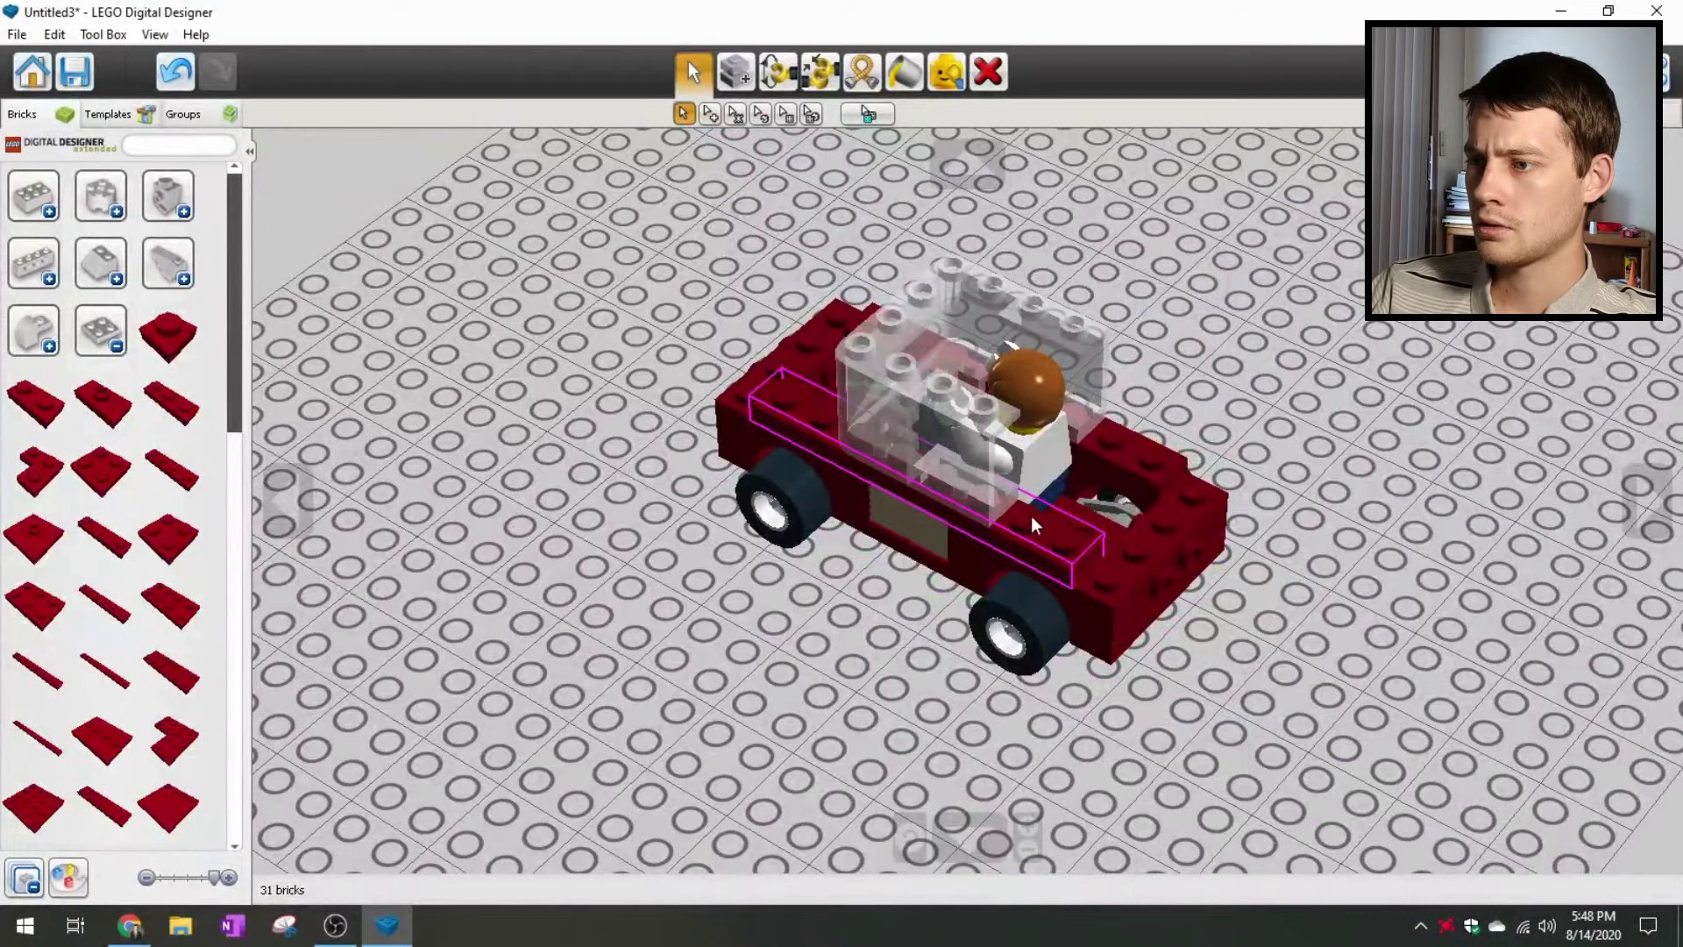
click(105, 323)
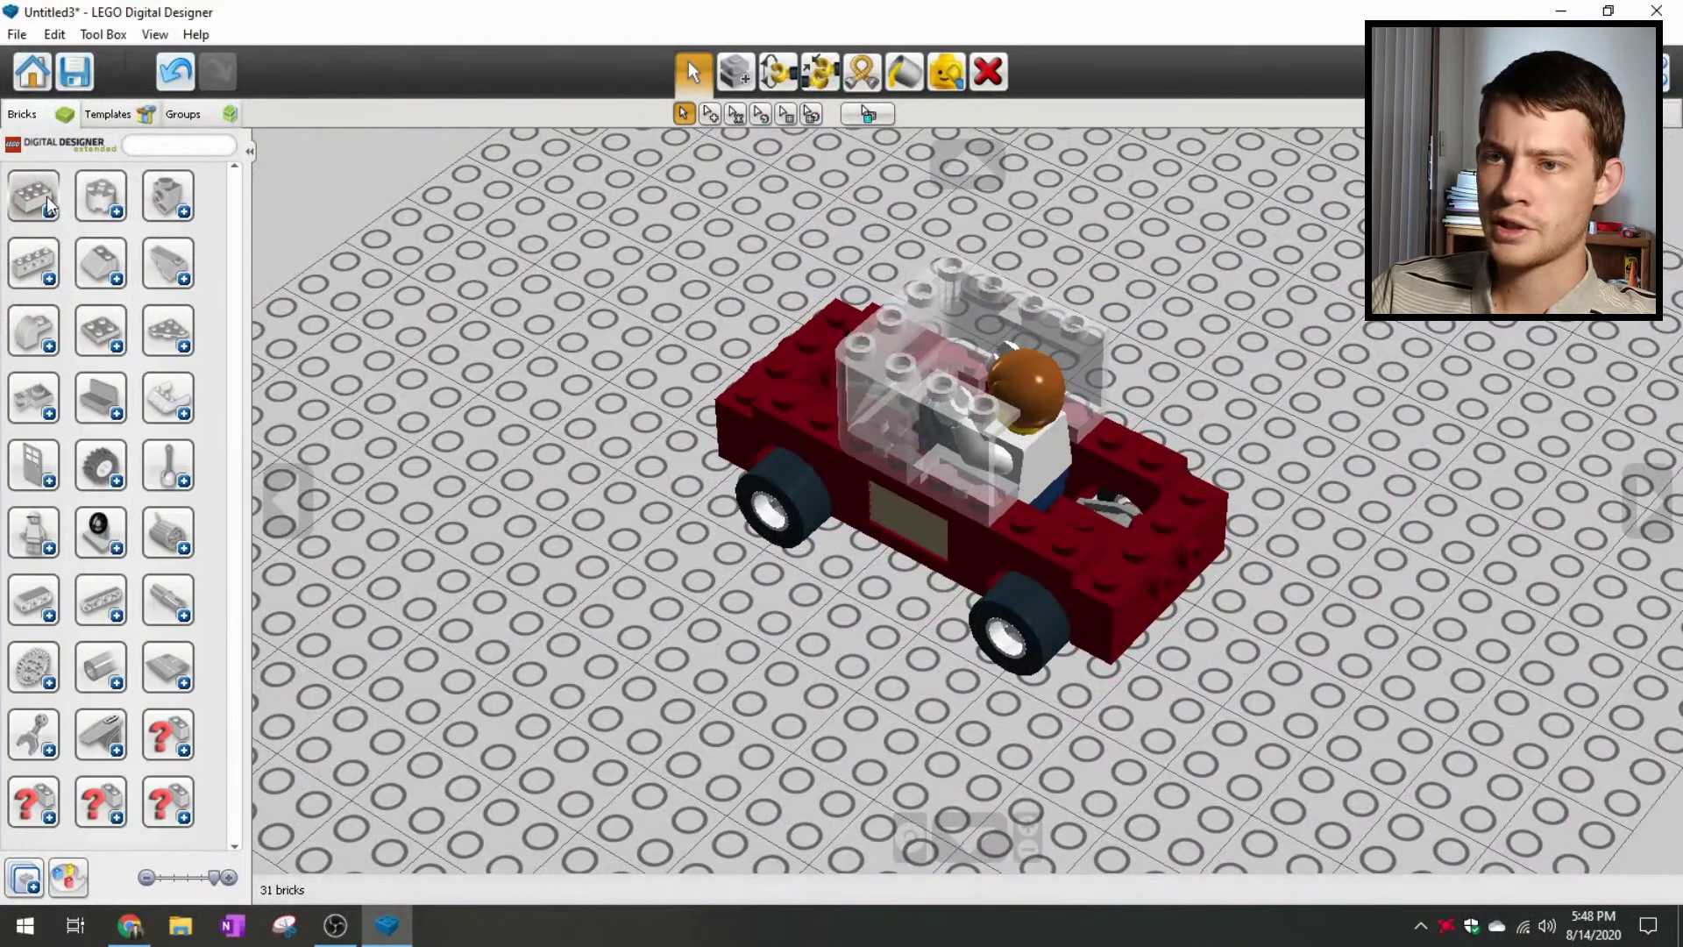
click(34, 194)
click(101, 198)
click(1040, 523)
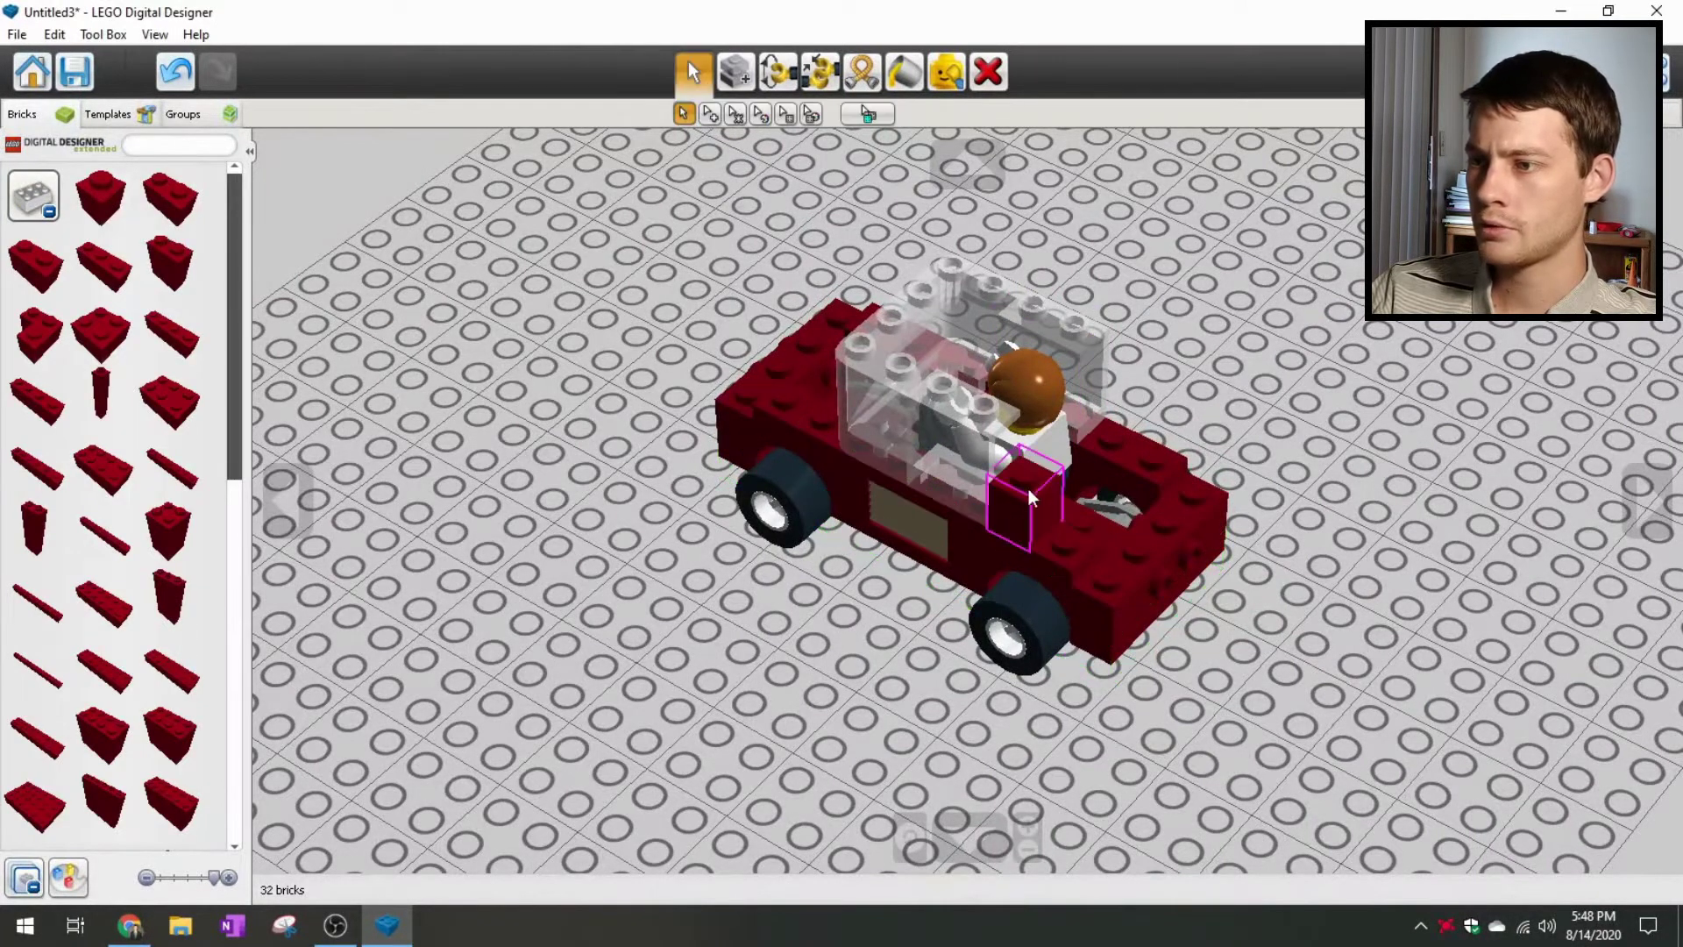
click(94, 211)
click(1032, 482)
Step: Stack two more dark red 1x1 bricks as a matching pillar on the car's opposite side
right_drag(1031, 482, 692, 482)
click(98, 203)
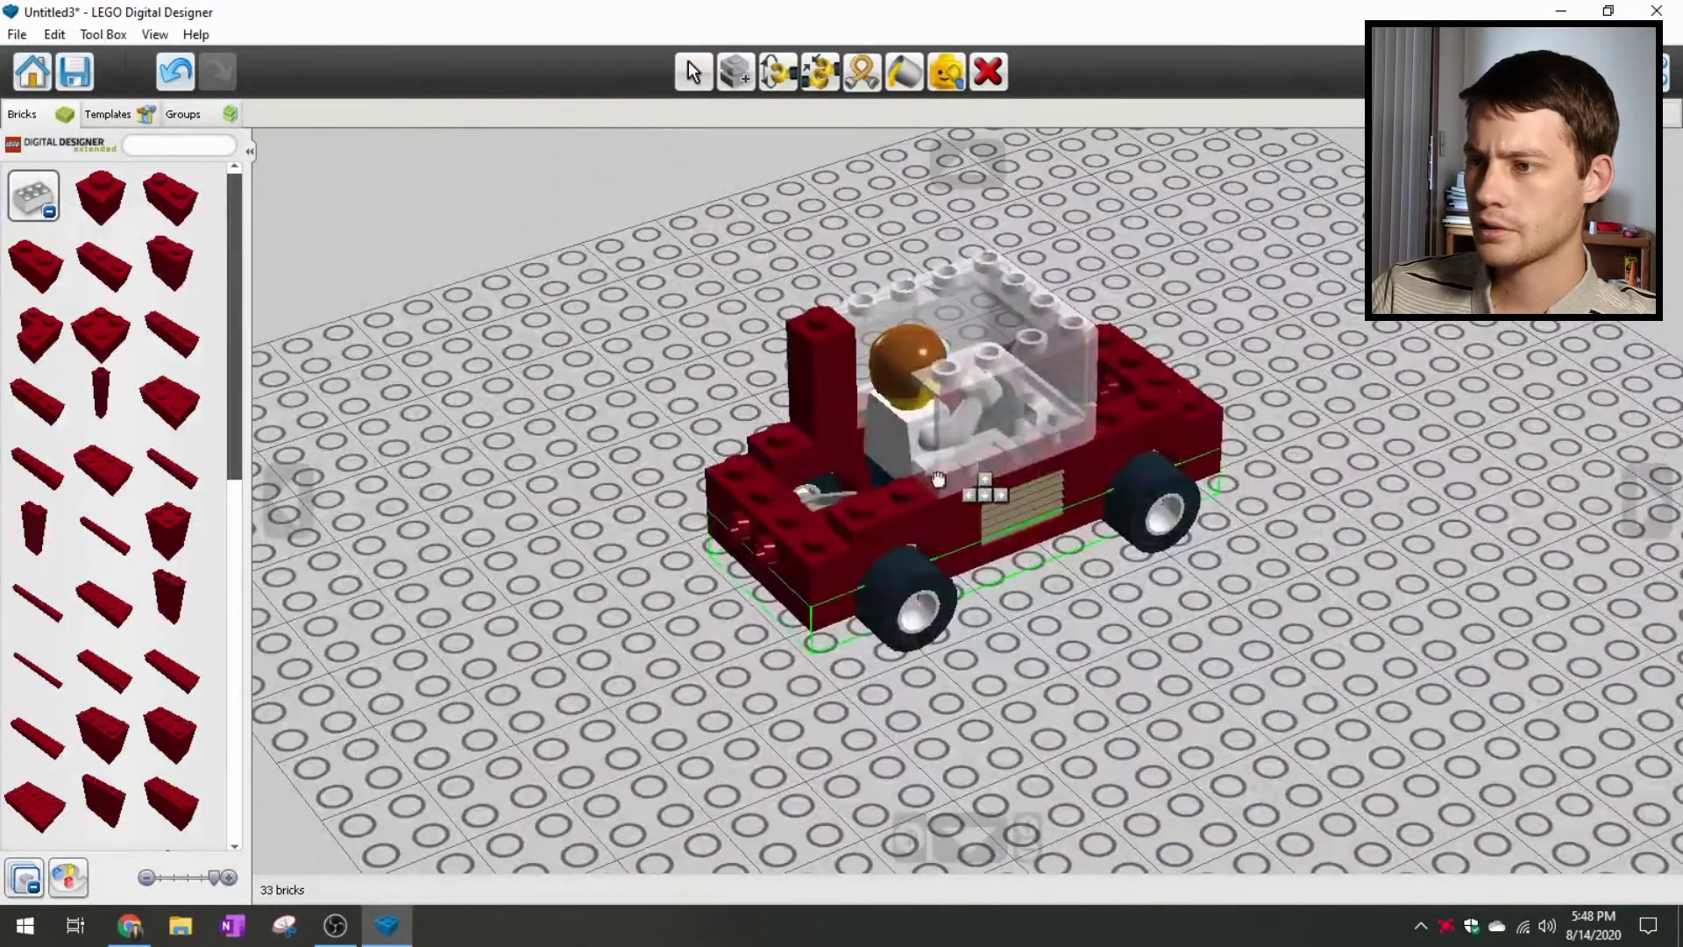
click(902, 442)
click(88, 210)
click(898, 473)
right_drag(898, 474, 440, 405)
Step: Fill the gap in the car's rear deck with a dark red plate
click(44, 206)
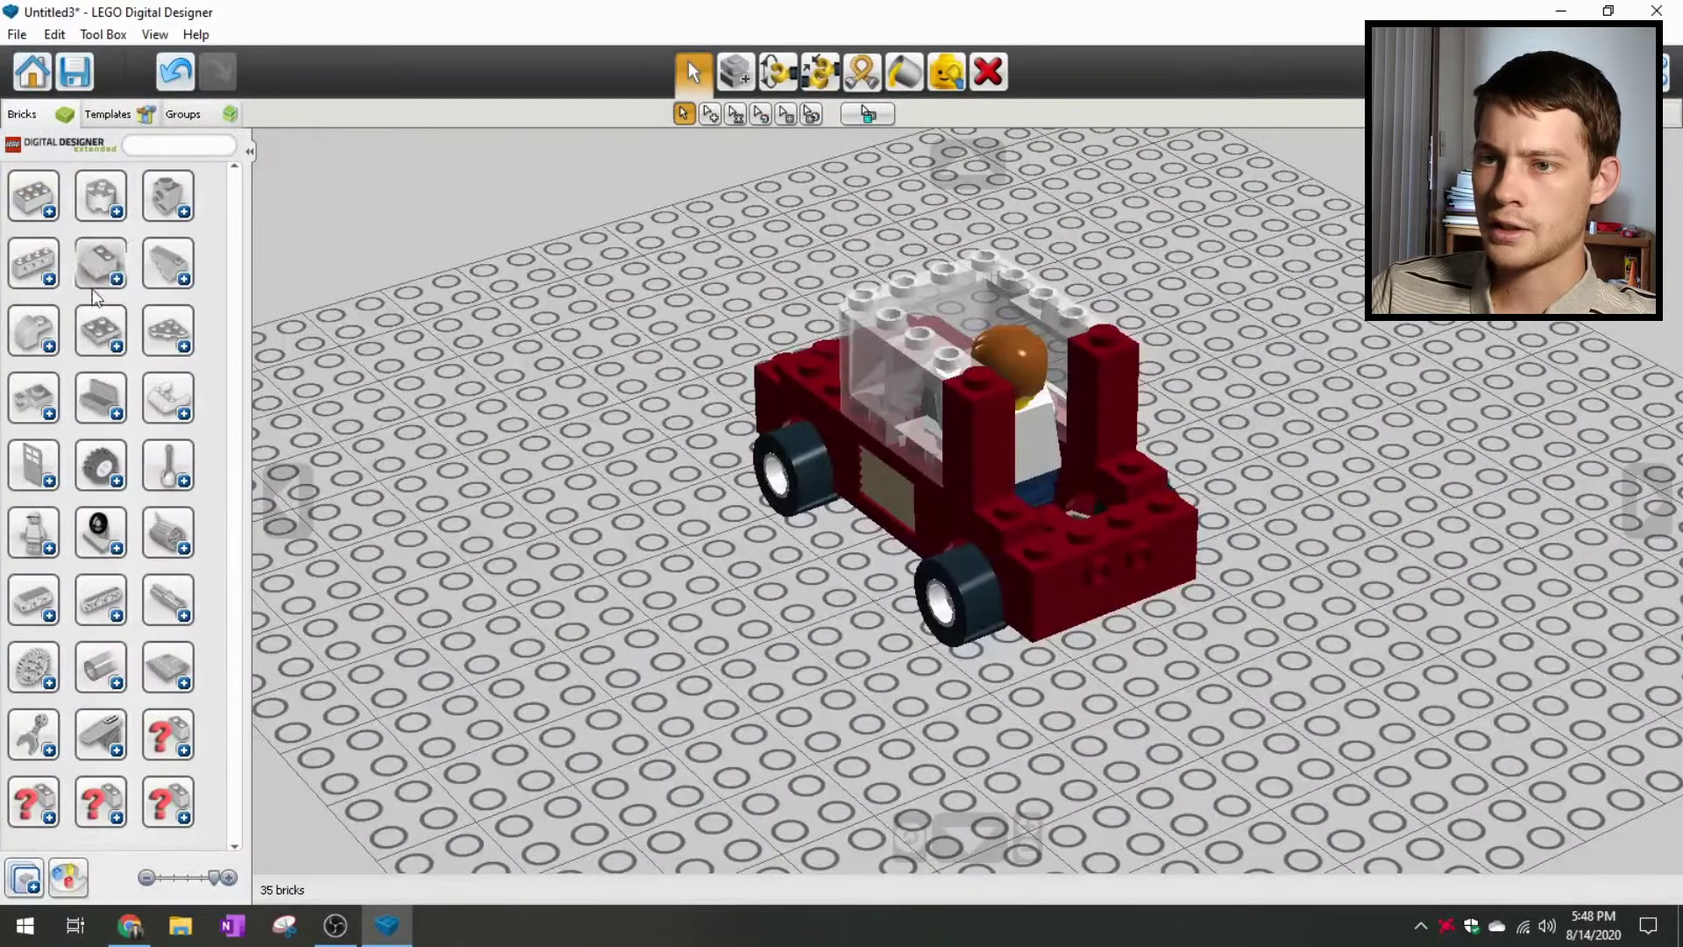
click(103, 348)
scroll(114, 462, down, 3)
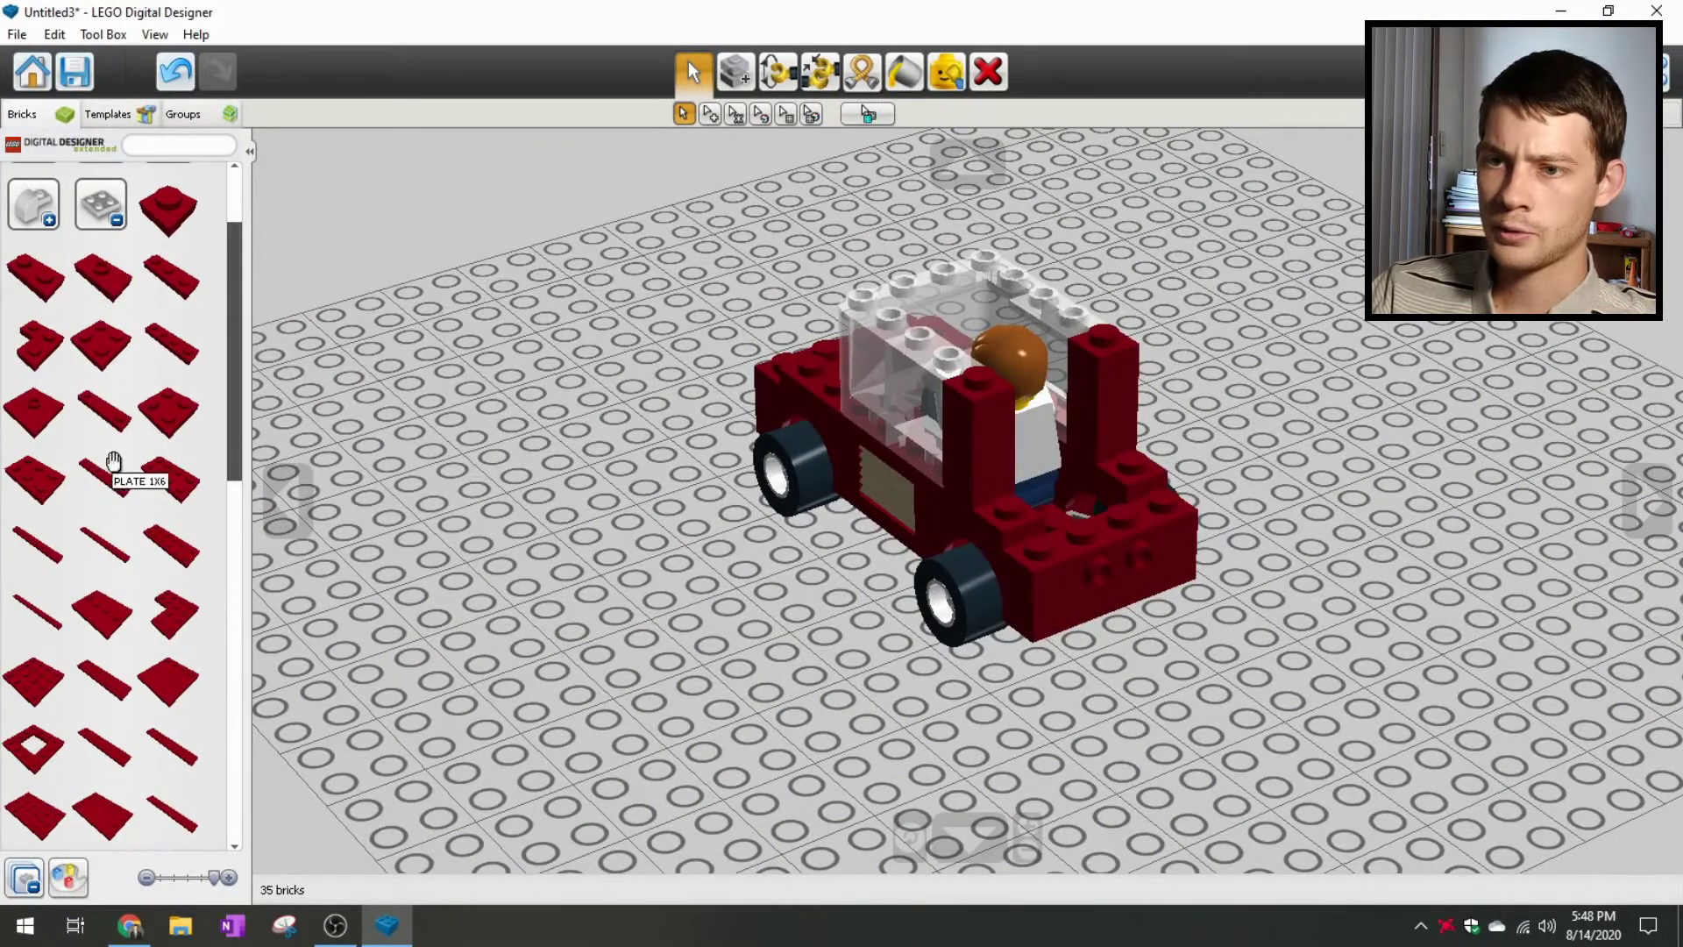
click(124, 396)
click(1130, 556)
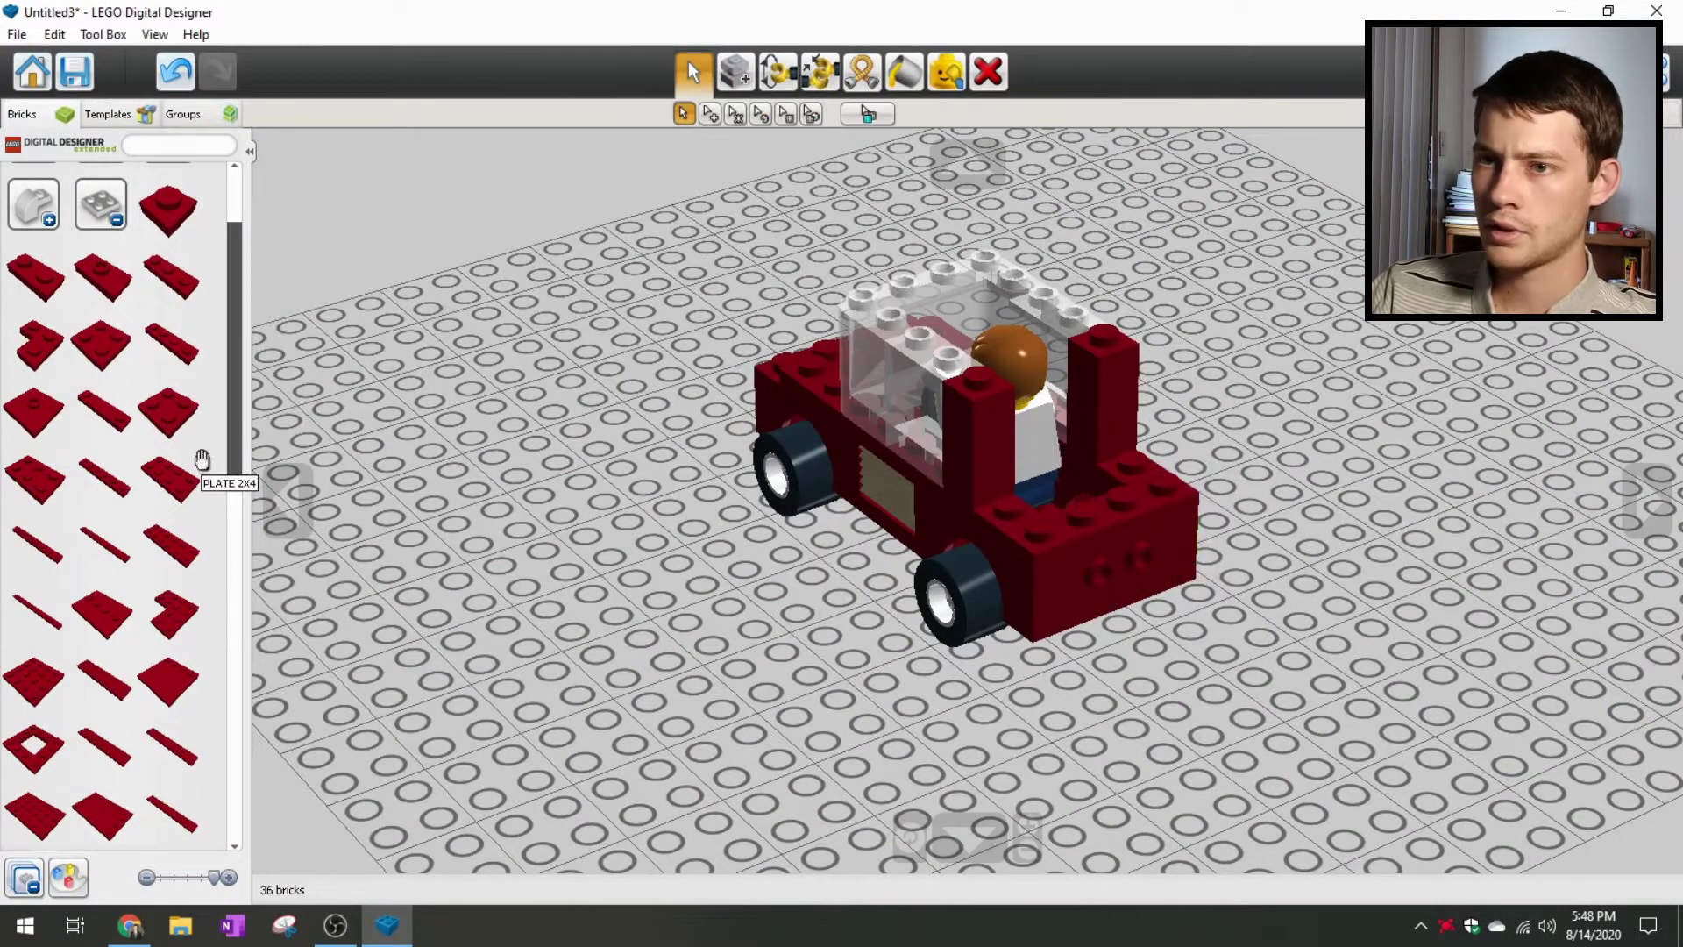
Step: Add a dark red sloped windscreen piece behind the two pillars, turned to face the rear of the car
click(118, 224)
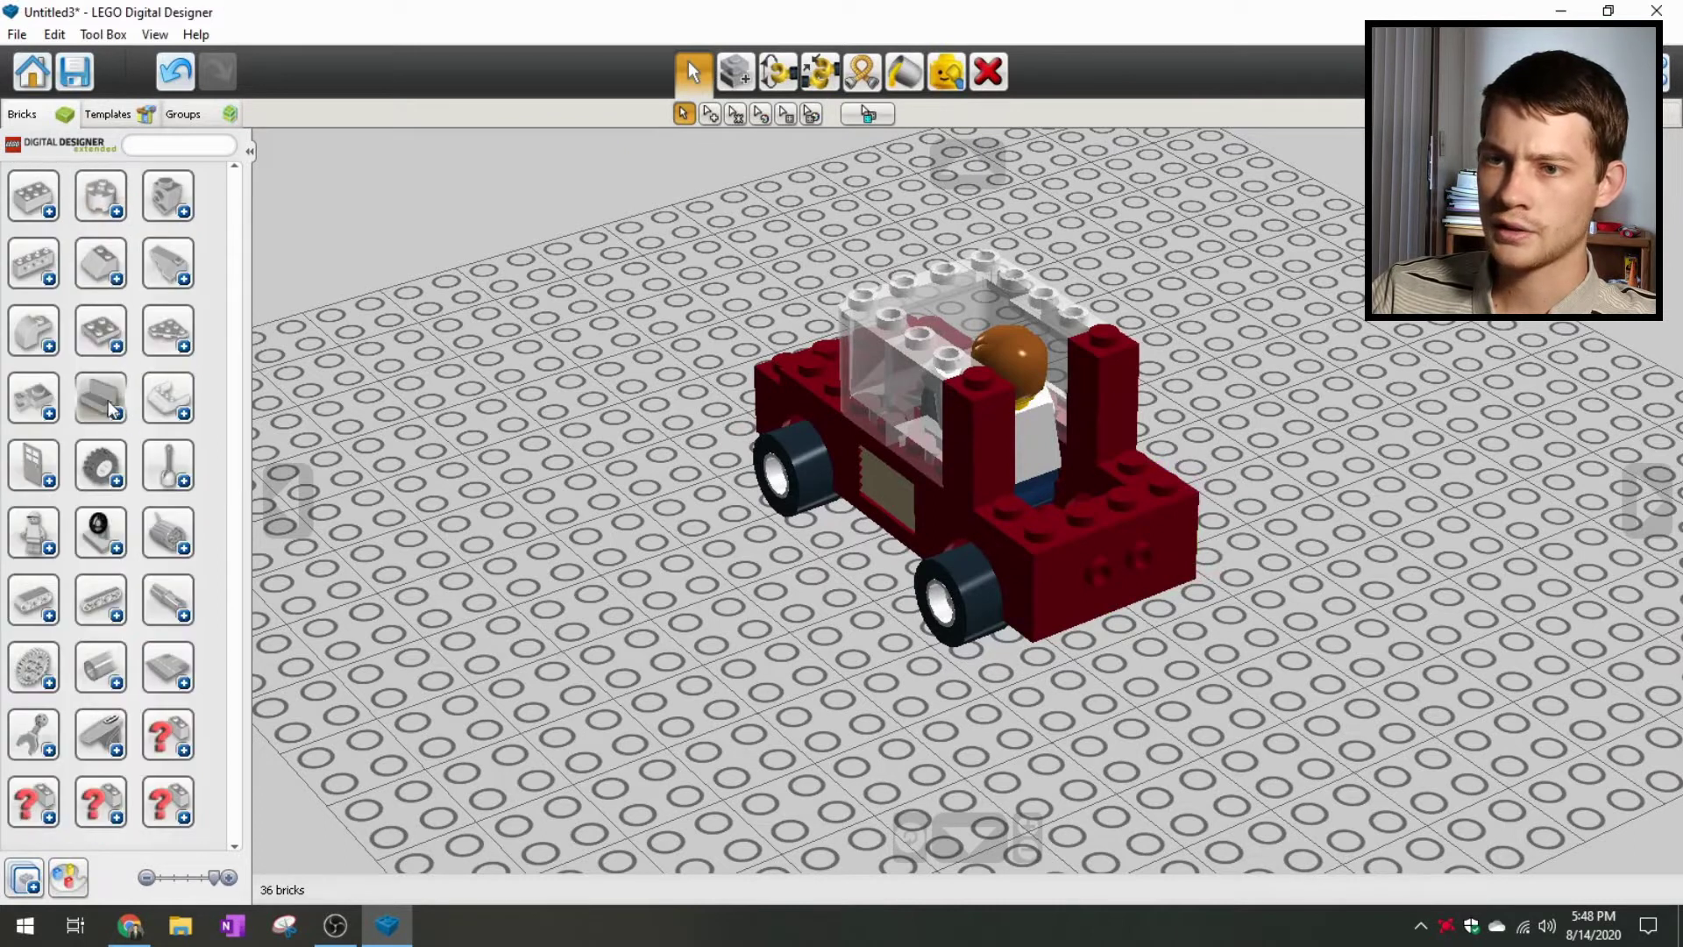
click(157, 401)
scroll(168, 631, down, 10)
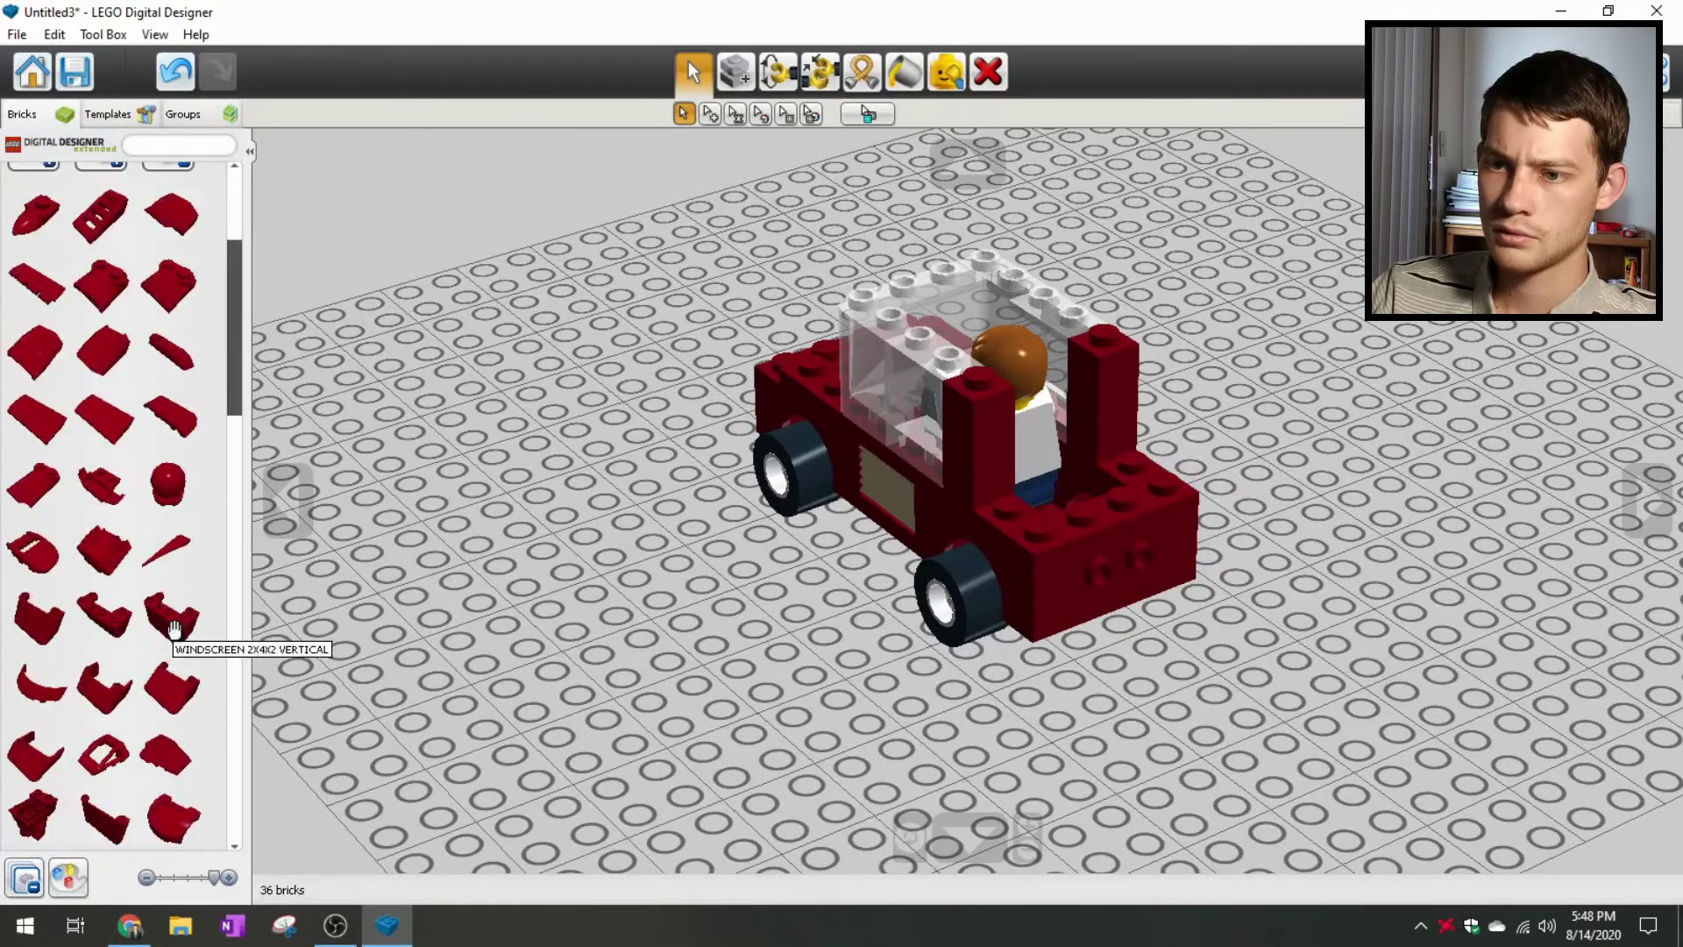
scroll(174, 644, down, 2)
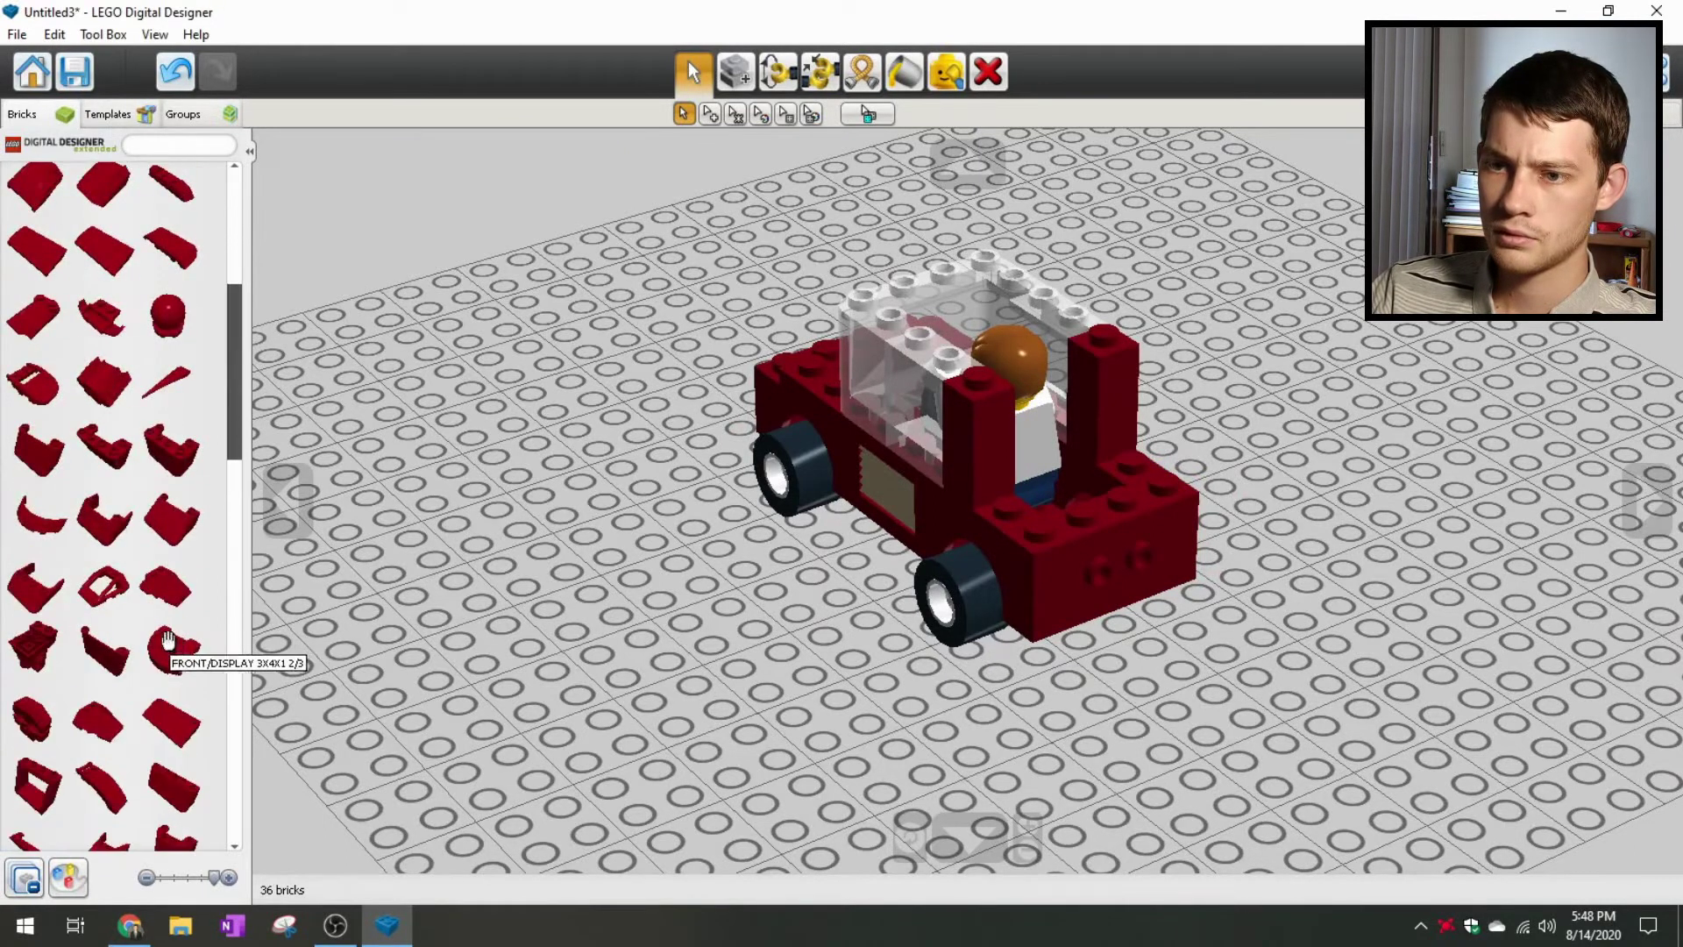
click(51, 455)
right_drag(732, 670, 724, 682)
key(Left)
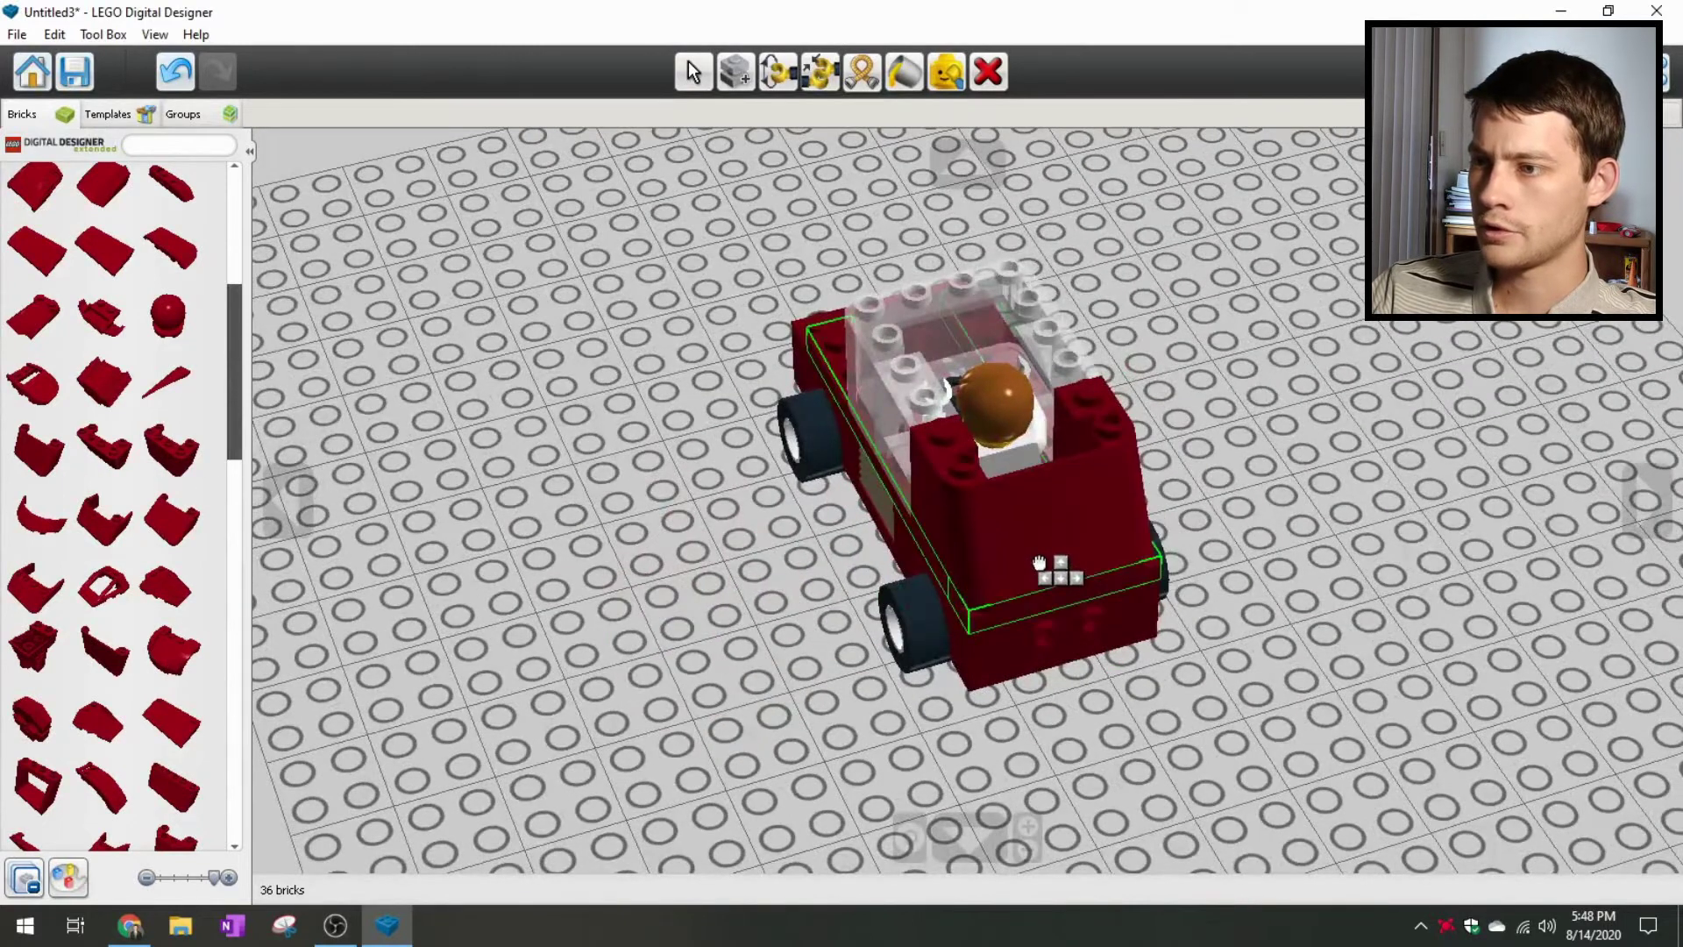
click(1038, 563)
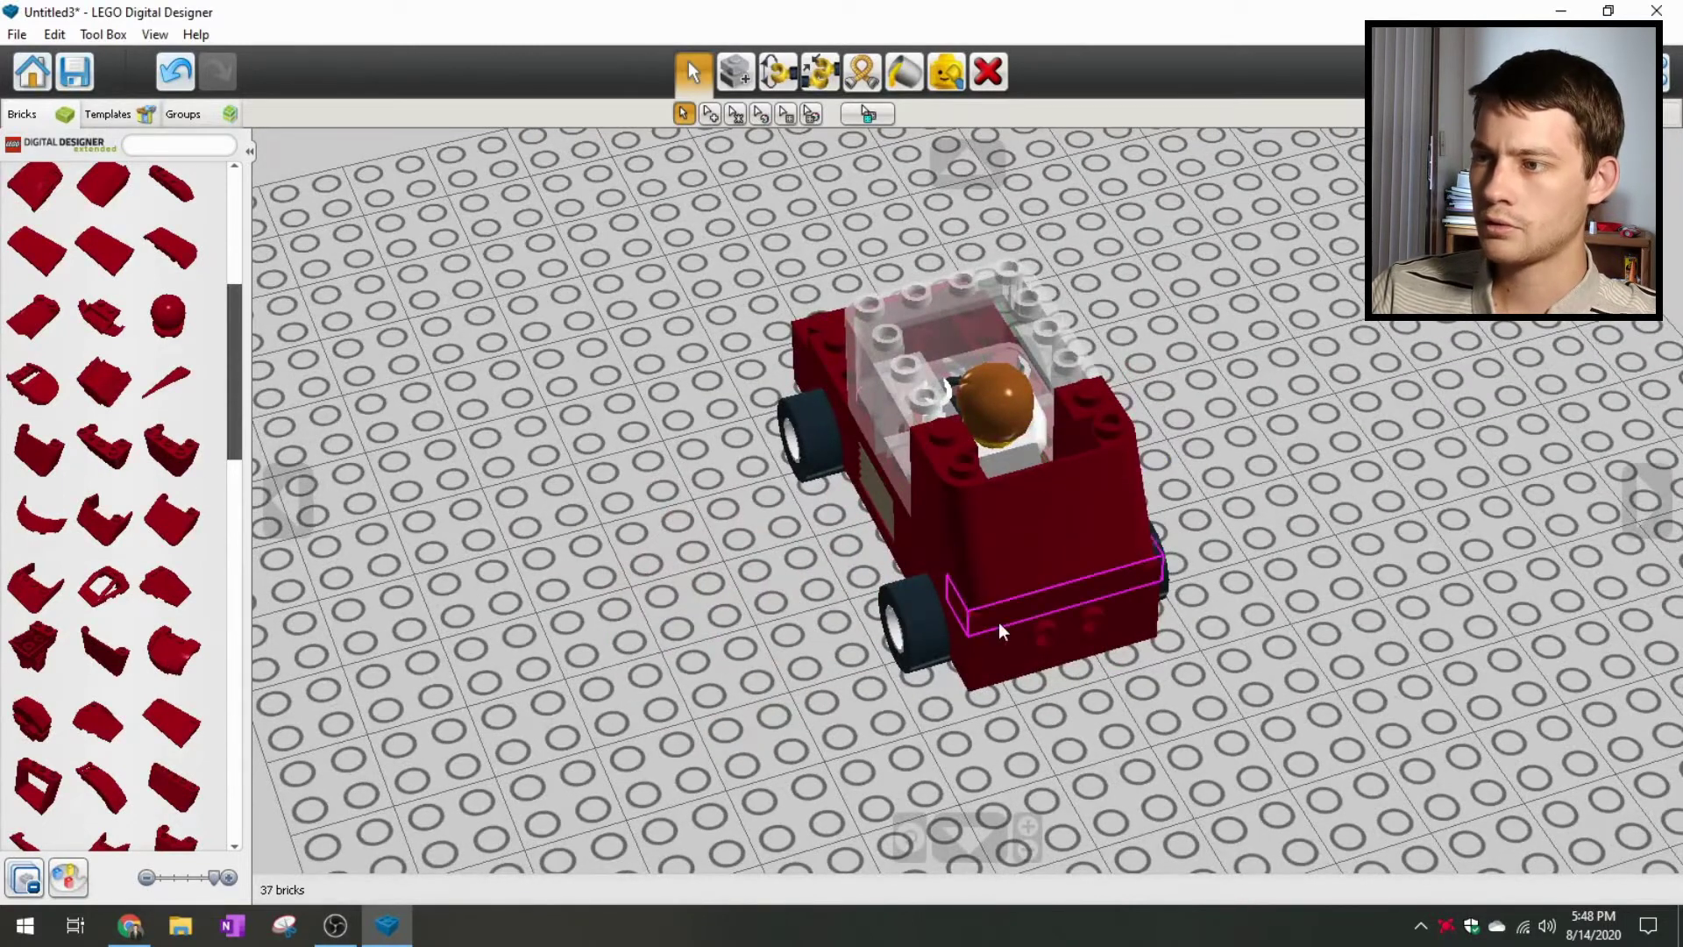
Step: Recolour the rear windscreen with the clear transparent colour
click(903, 71)
click(710, 113)
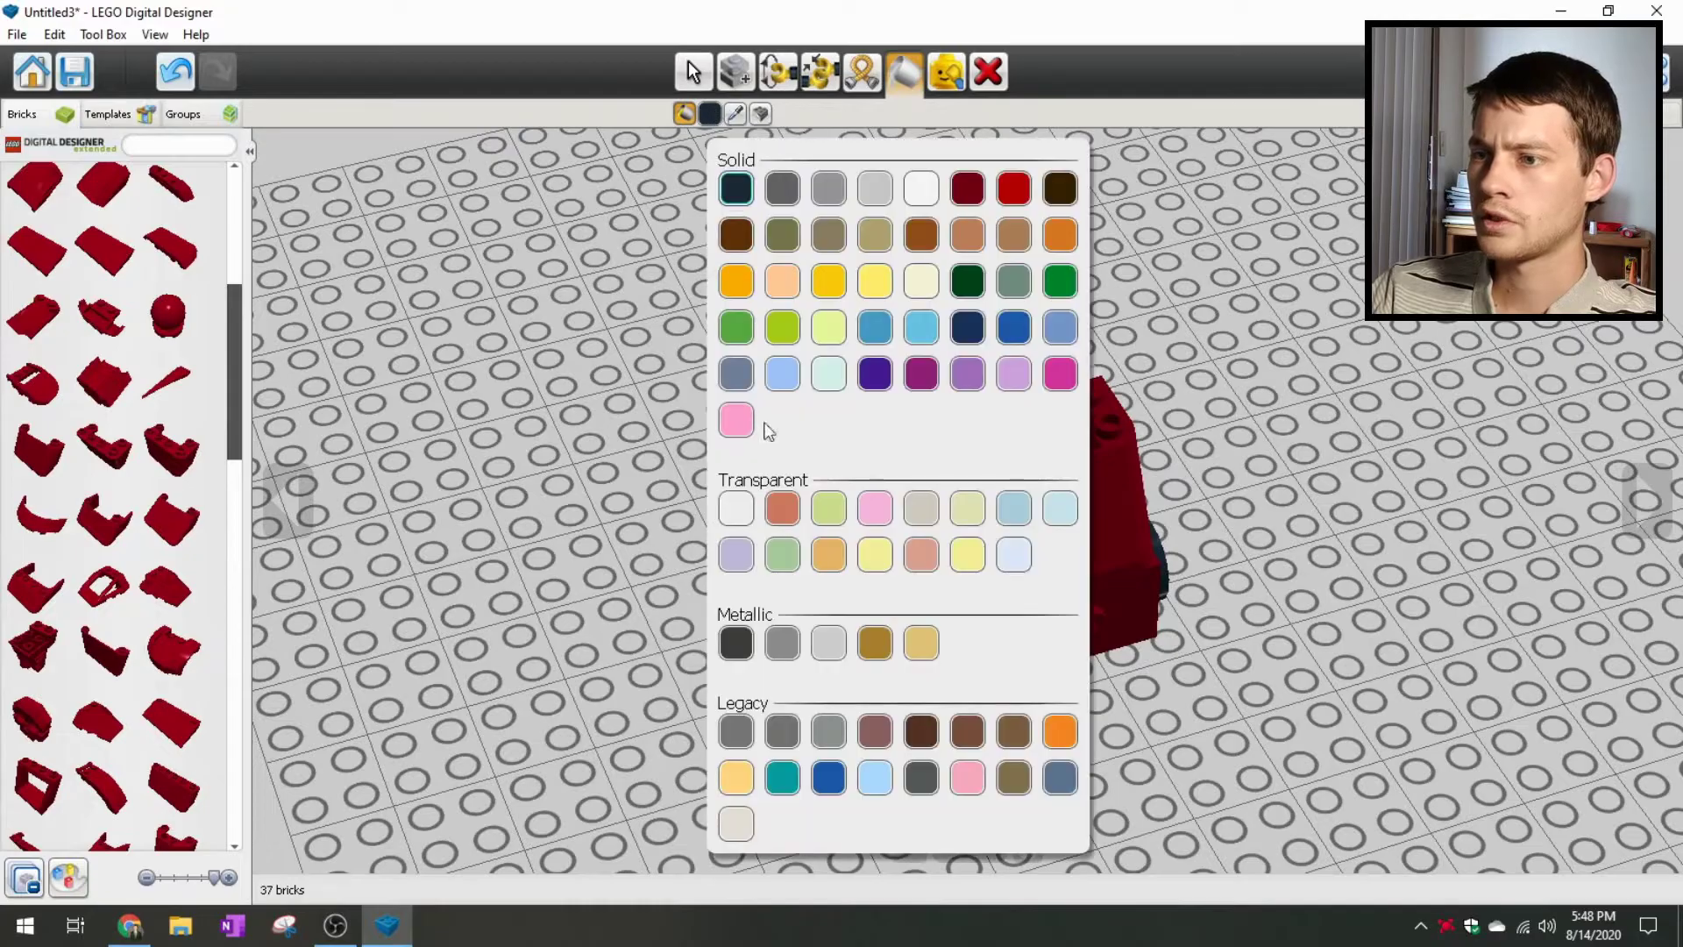
click(736, 508)
click(1063, 568)
click(692, 72)
Step: Search the brick palette for 4x6 parts
right_drag(608, 563, 872, 550)
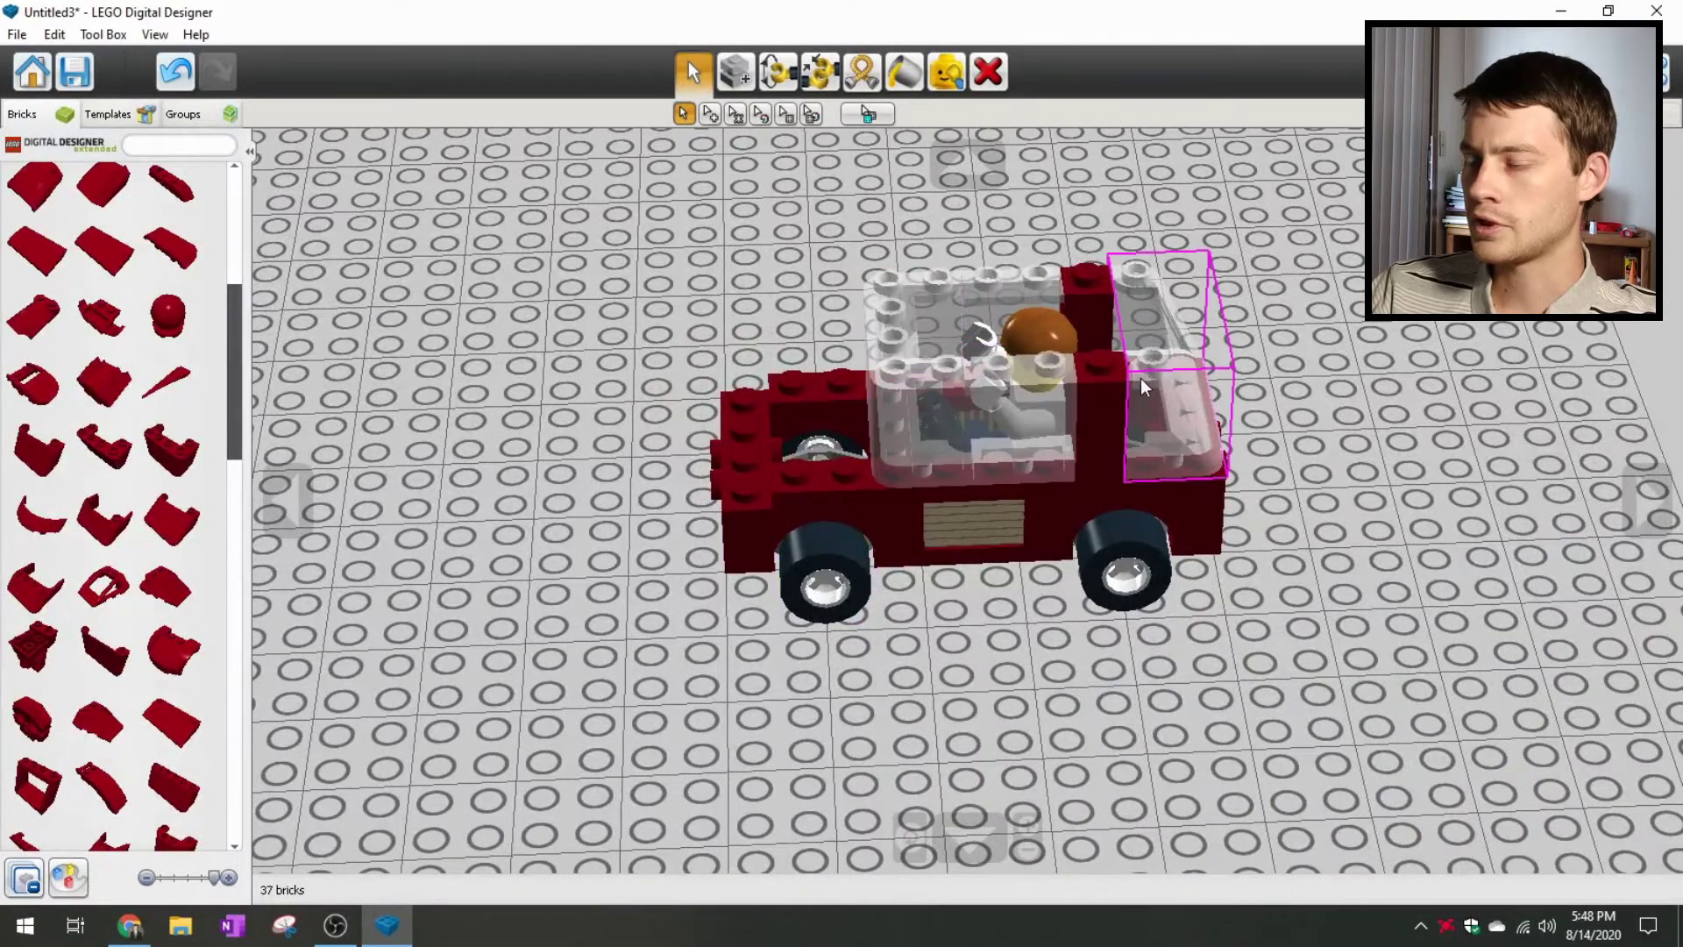
right_drag(944, 661, 1056, 654)
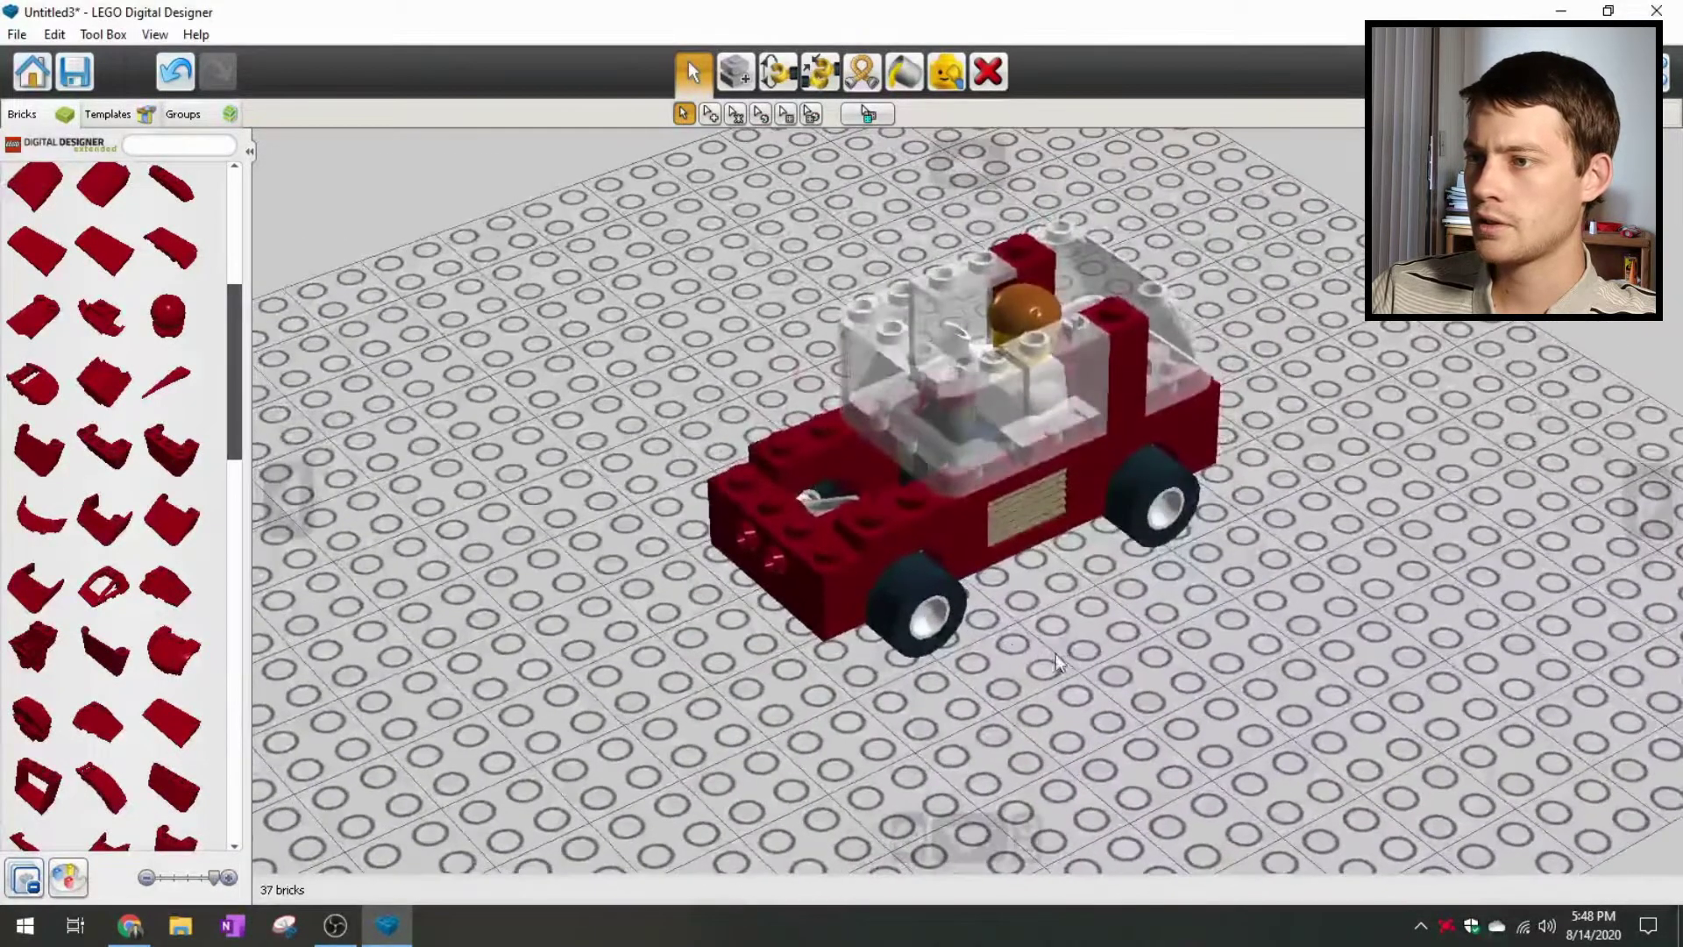
scroll(88, 467, up, 4)
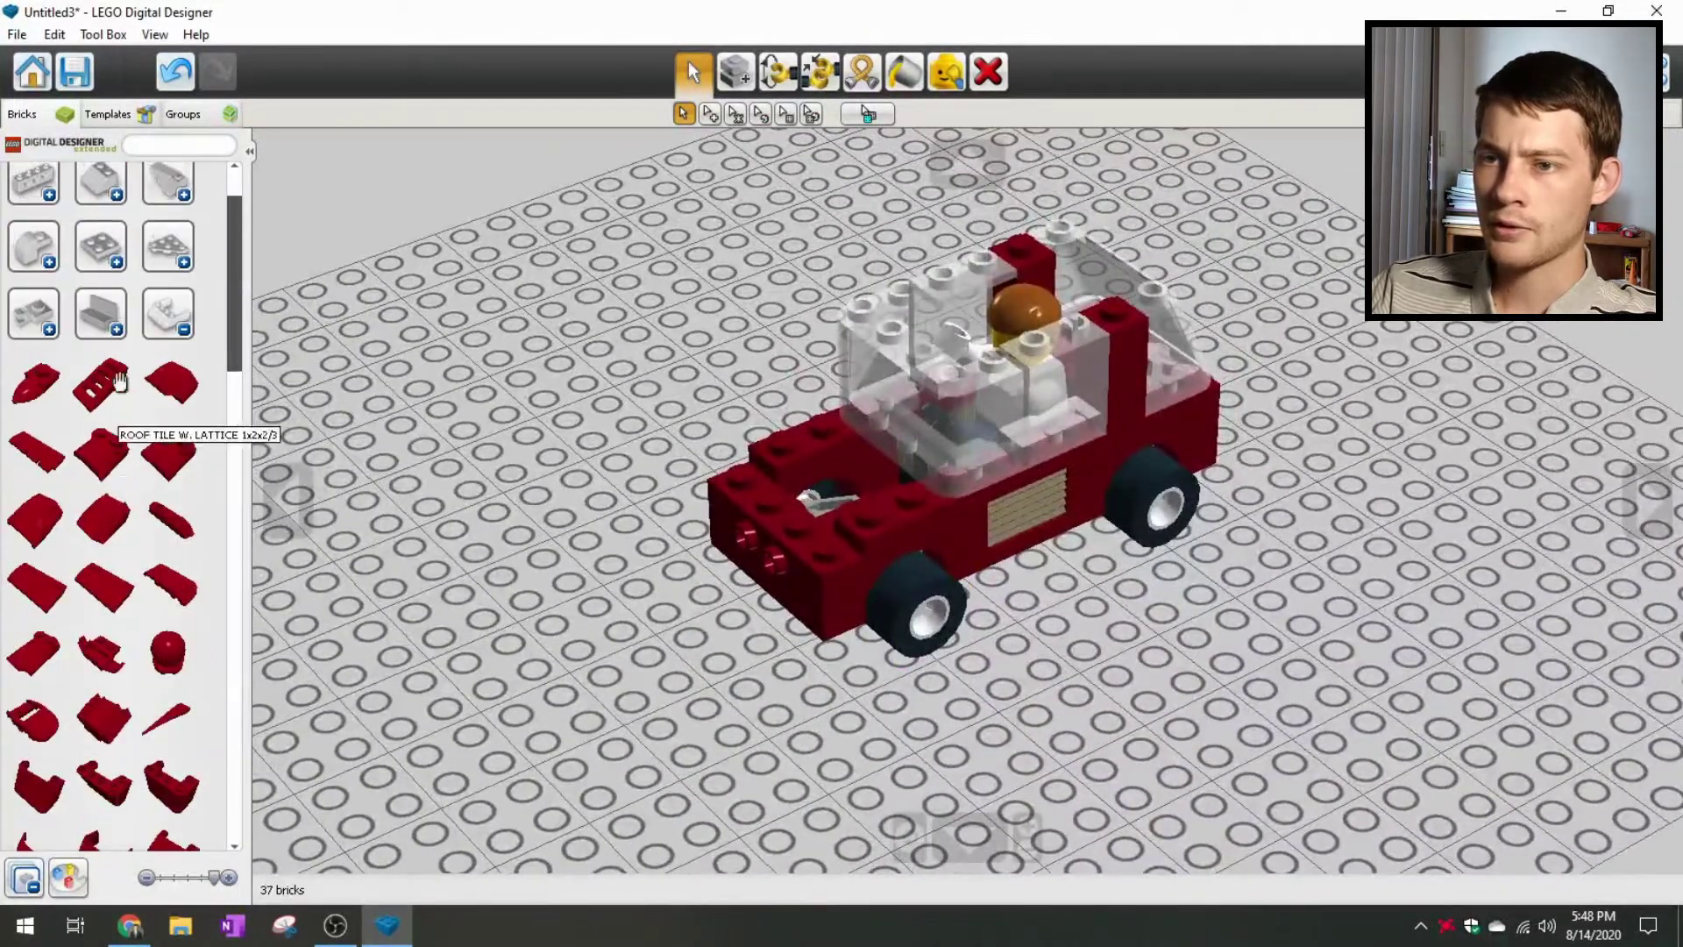
click(167, 329)
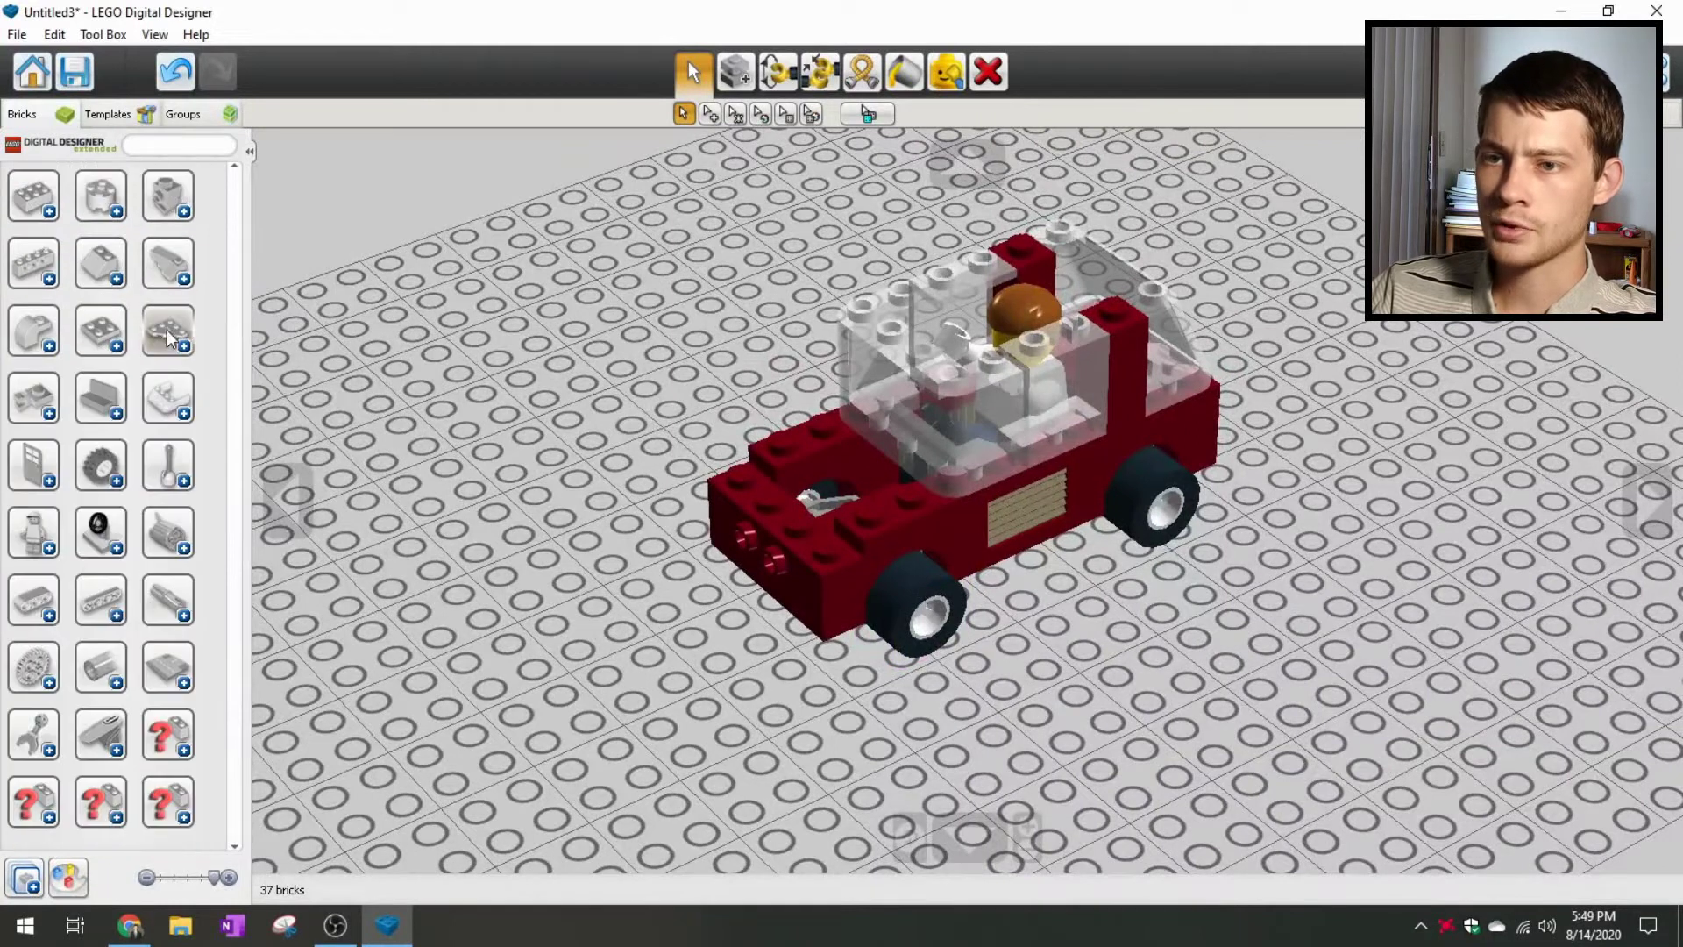
click(155, 146)
text(4x6)
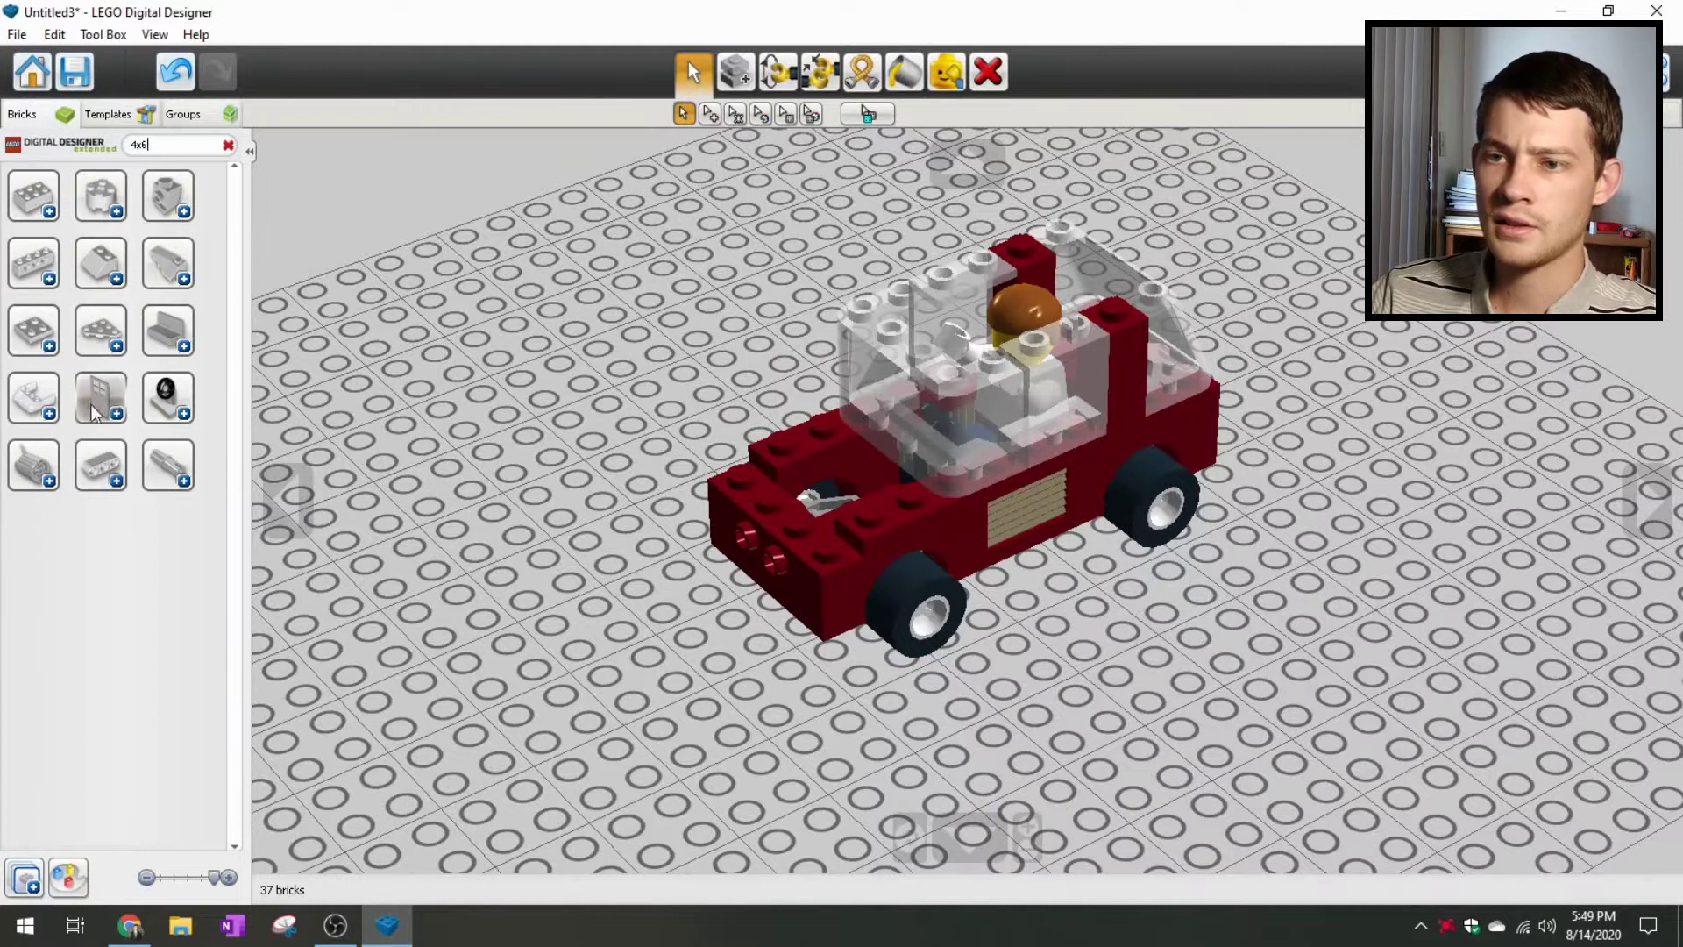
Step: Look through the categories of 4x6 parts for a piece suitable as the car's roof
click(30, 412)
click(30, 412)
click(114, 412)
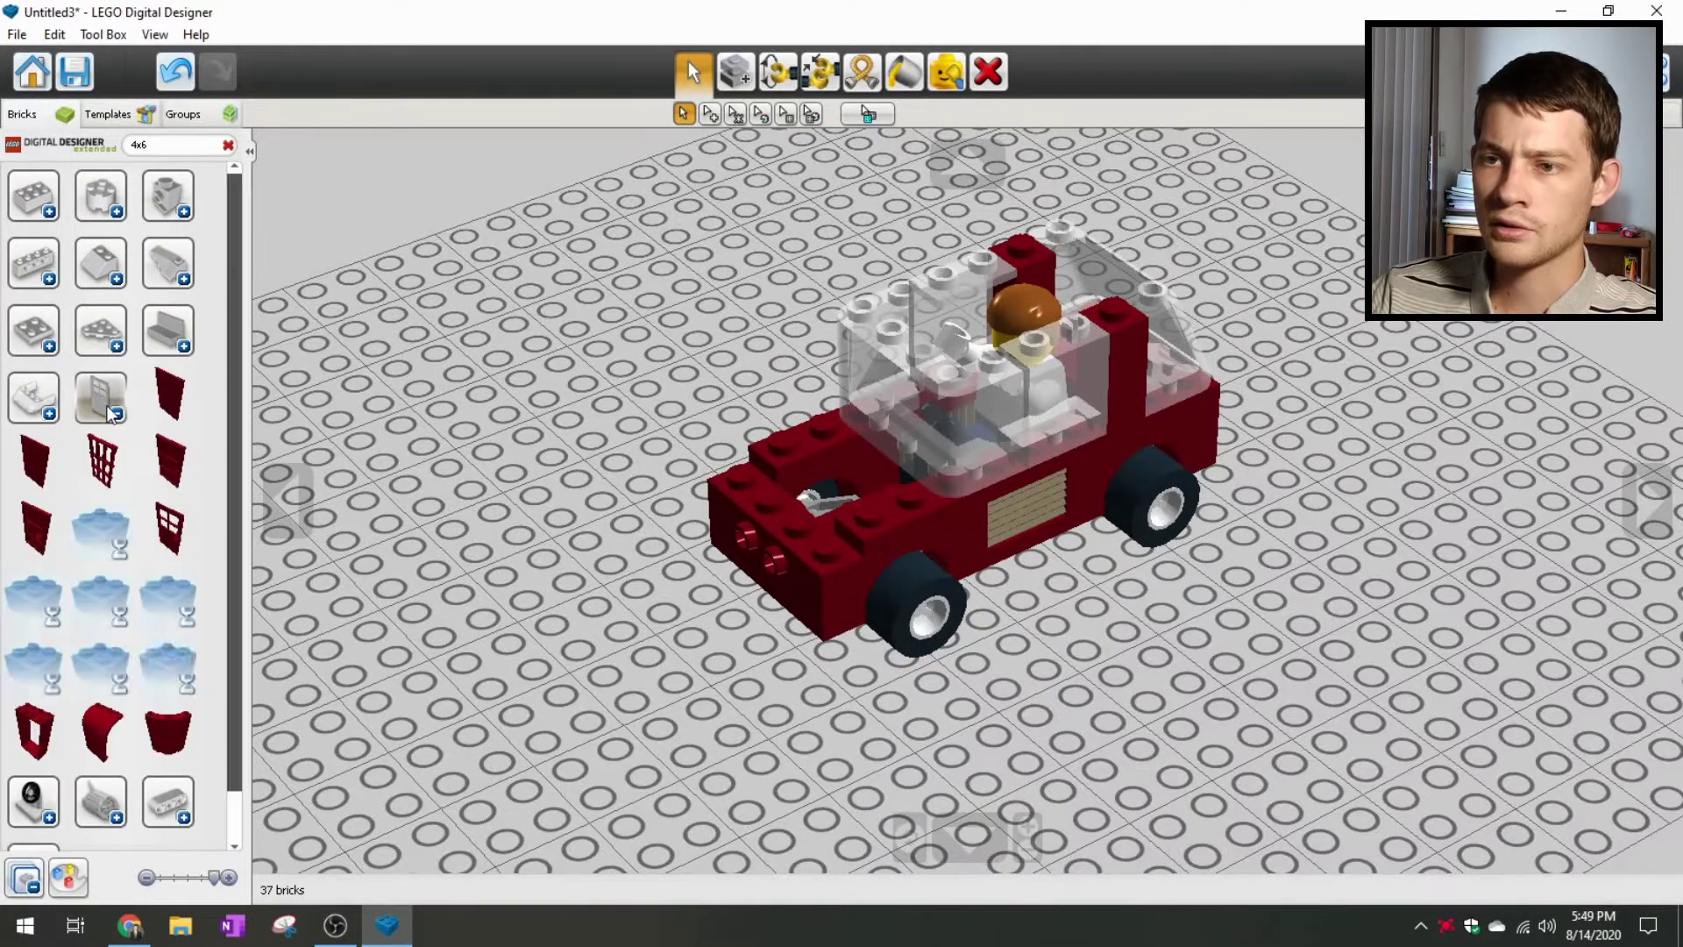
click(114, 412)
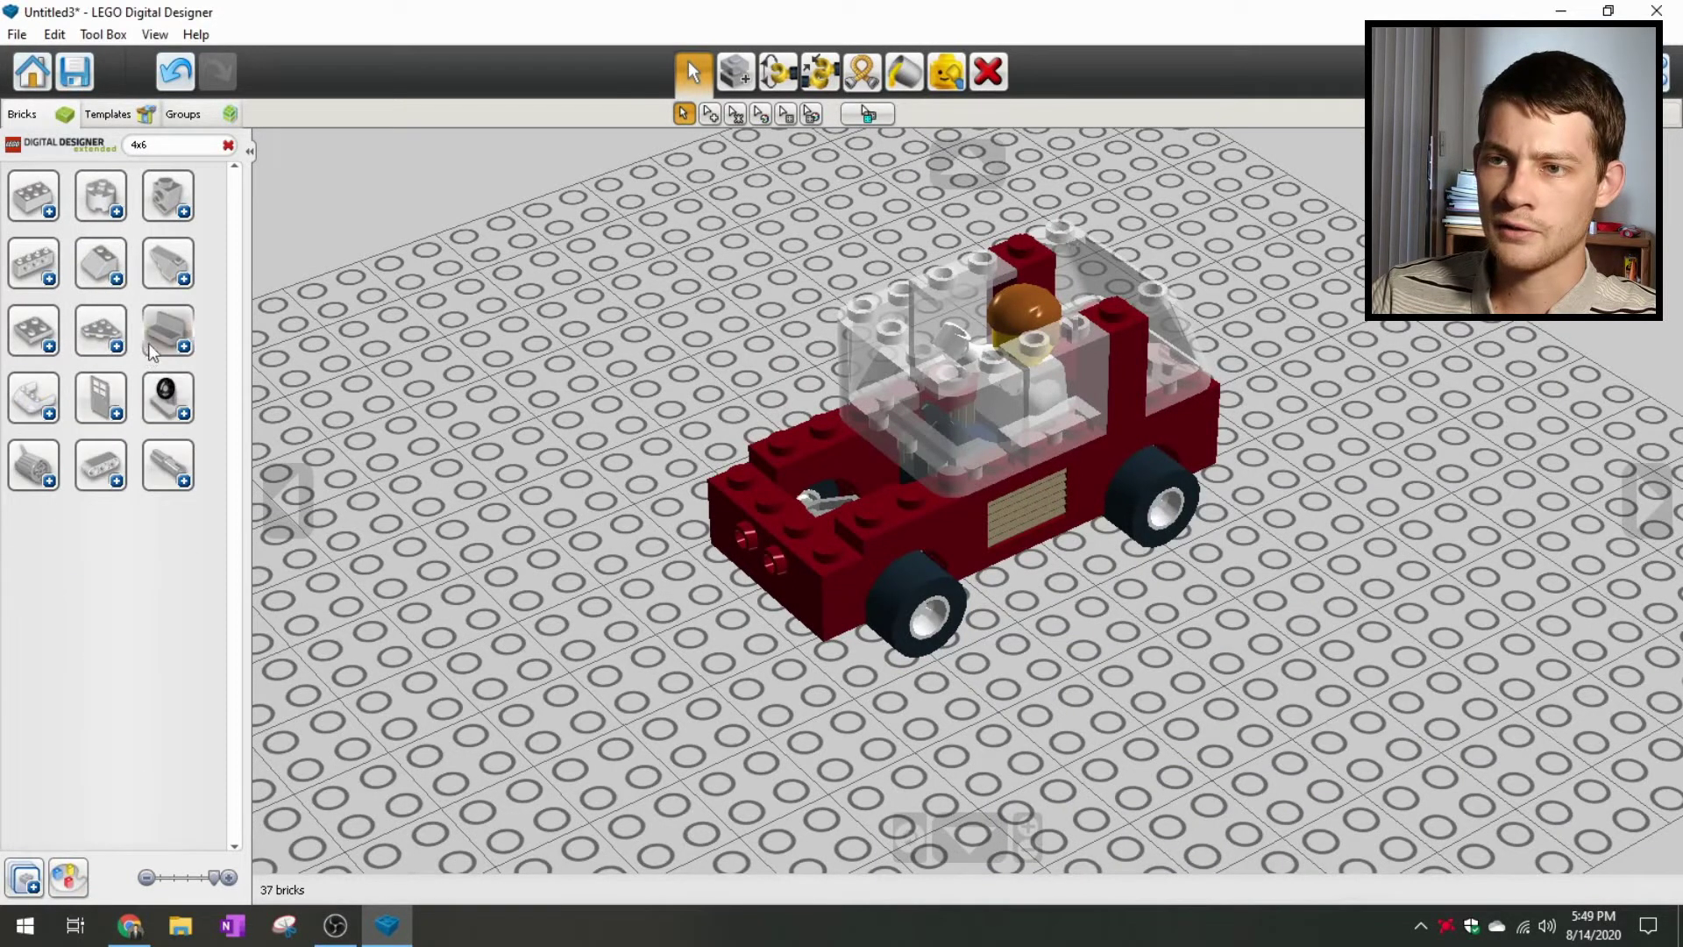
click(119, 268)
click(125, 276)
click(161, 277)
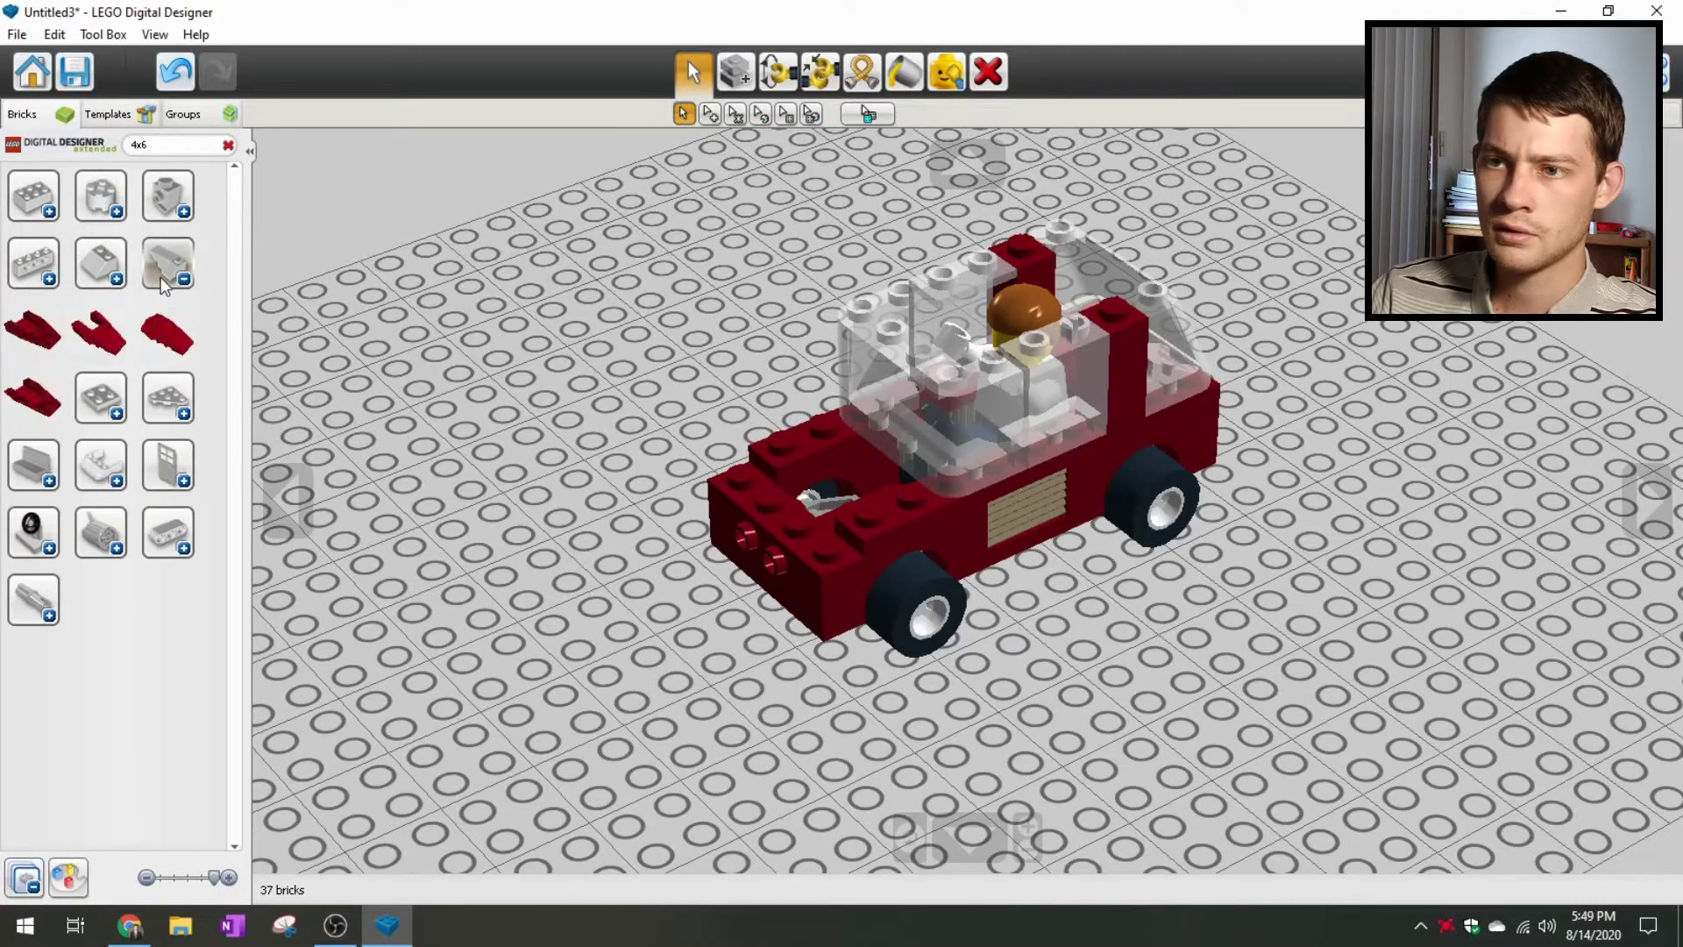
click(160, 277)
click(172, 333)
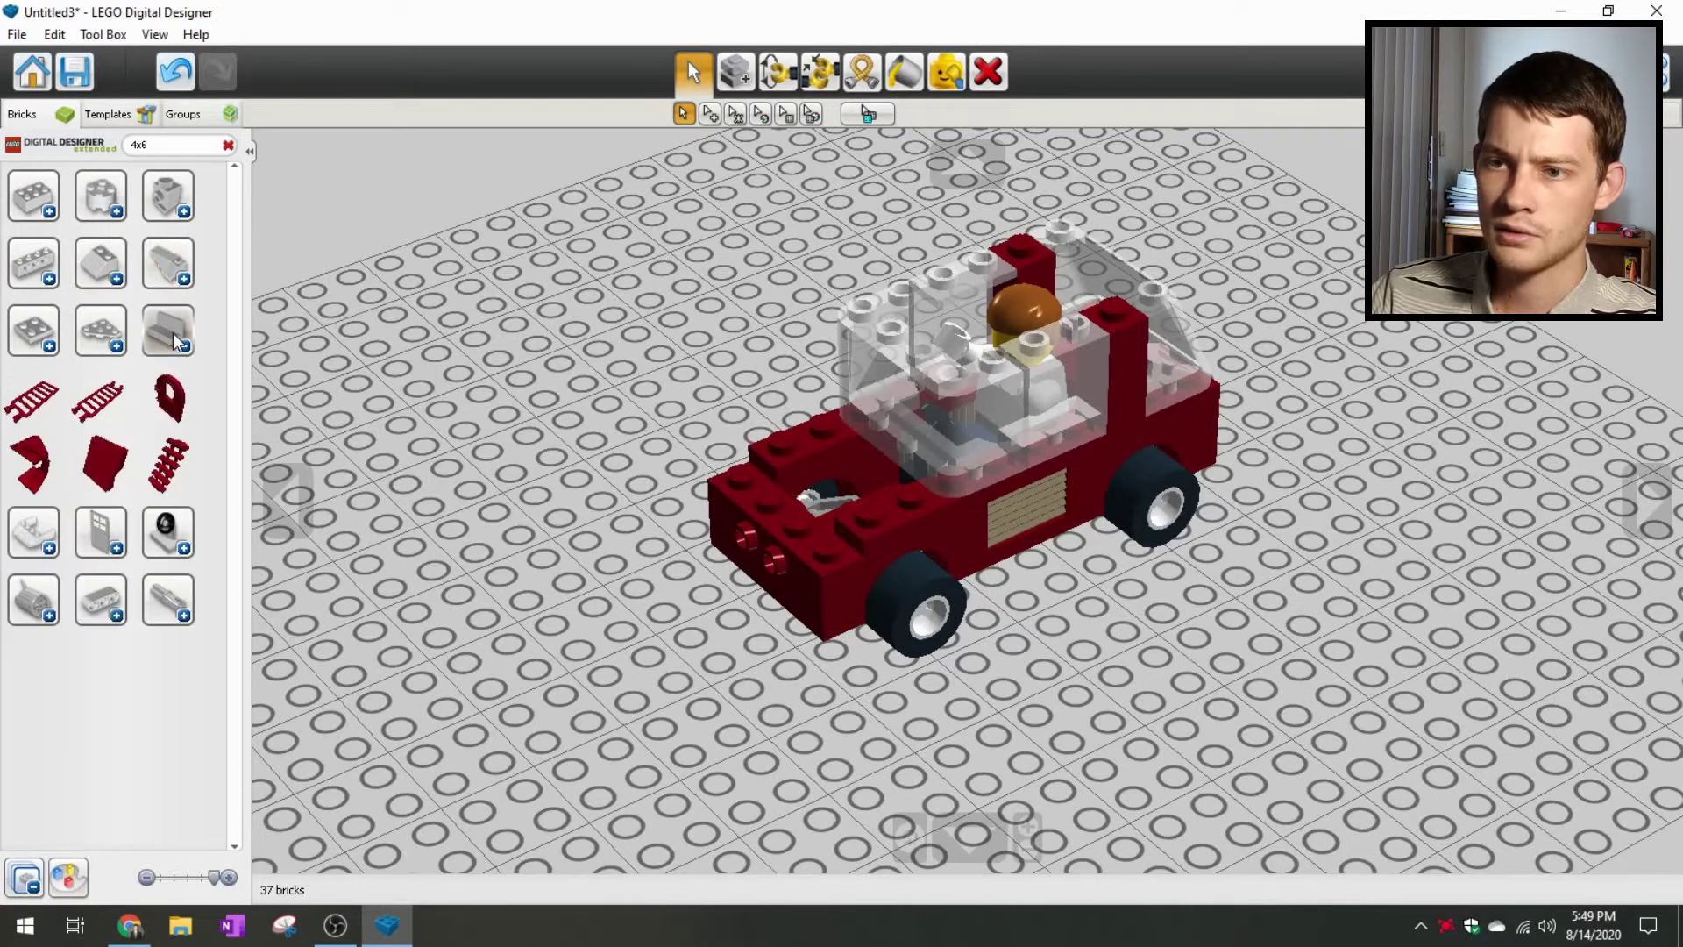
click(171, 333)
click(114, 338)
click(114, 338)
click(51, 340)
click(50, 340)
Step: Add the curved dark red 4x6 roof piece with four studs on top of the windscreen, pillars and rear window
click(183, 392)
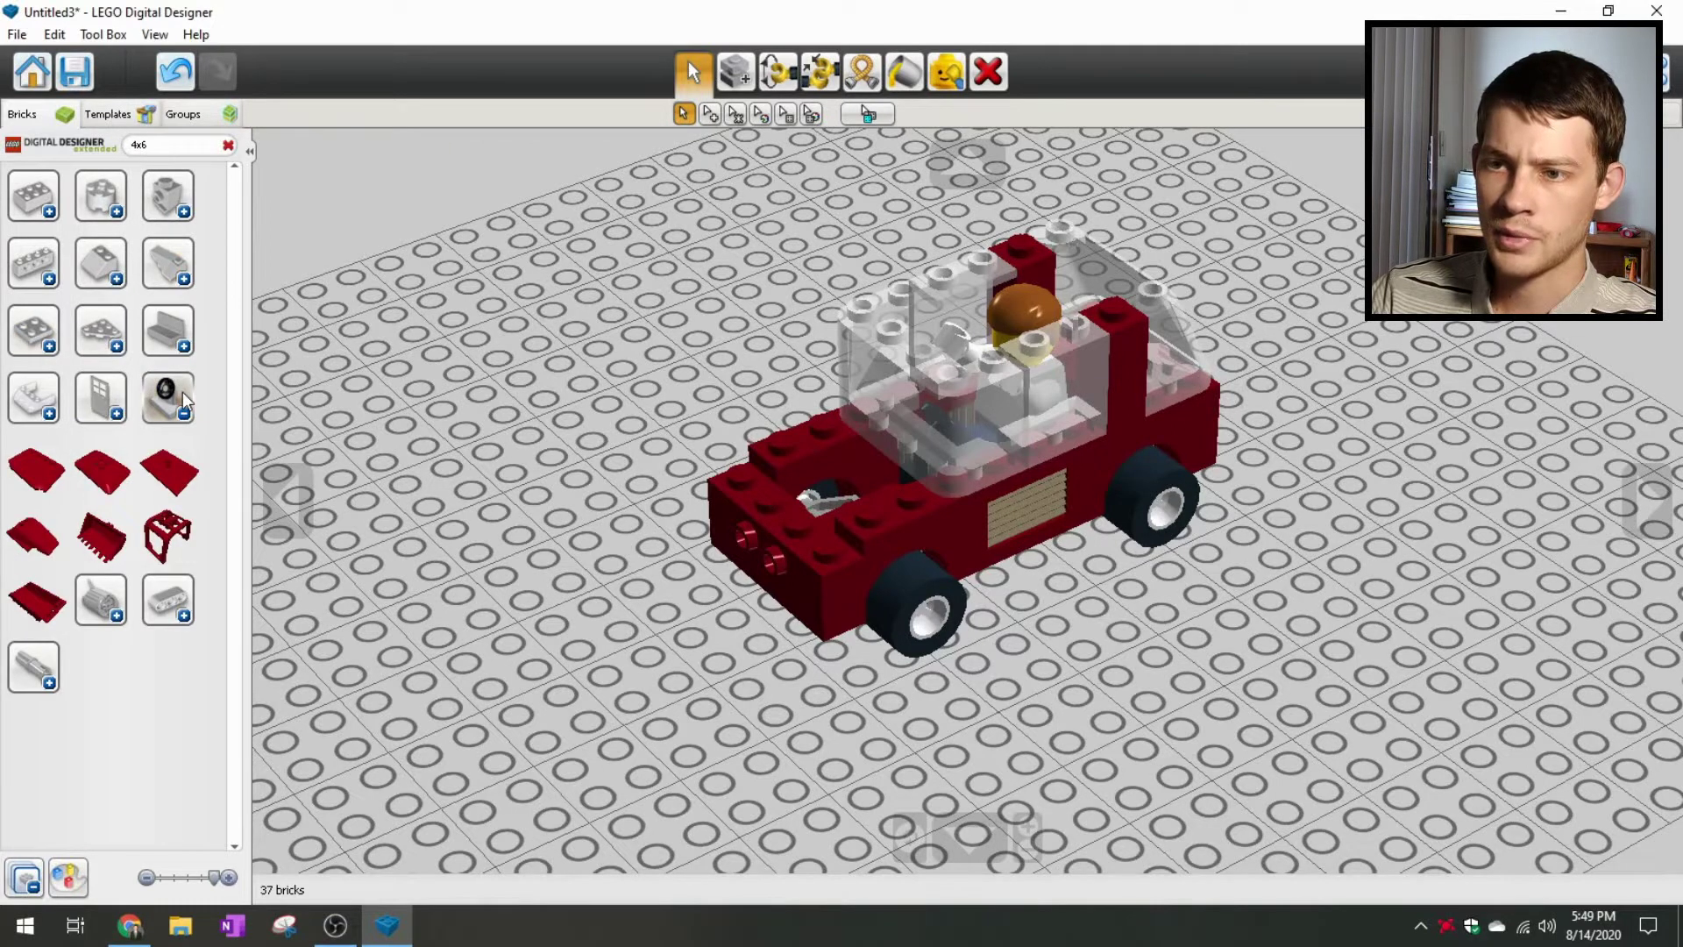
click(106, 480)
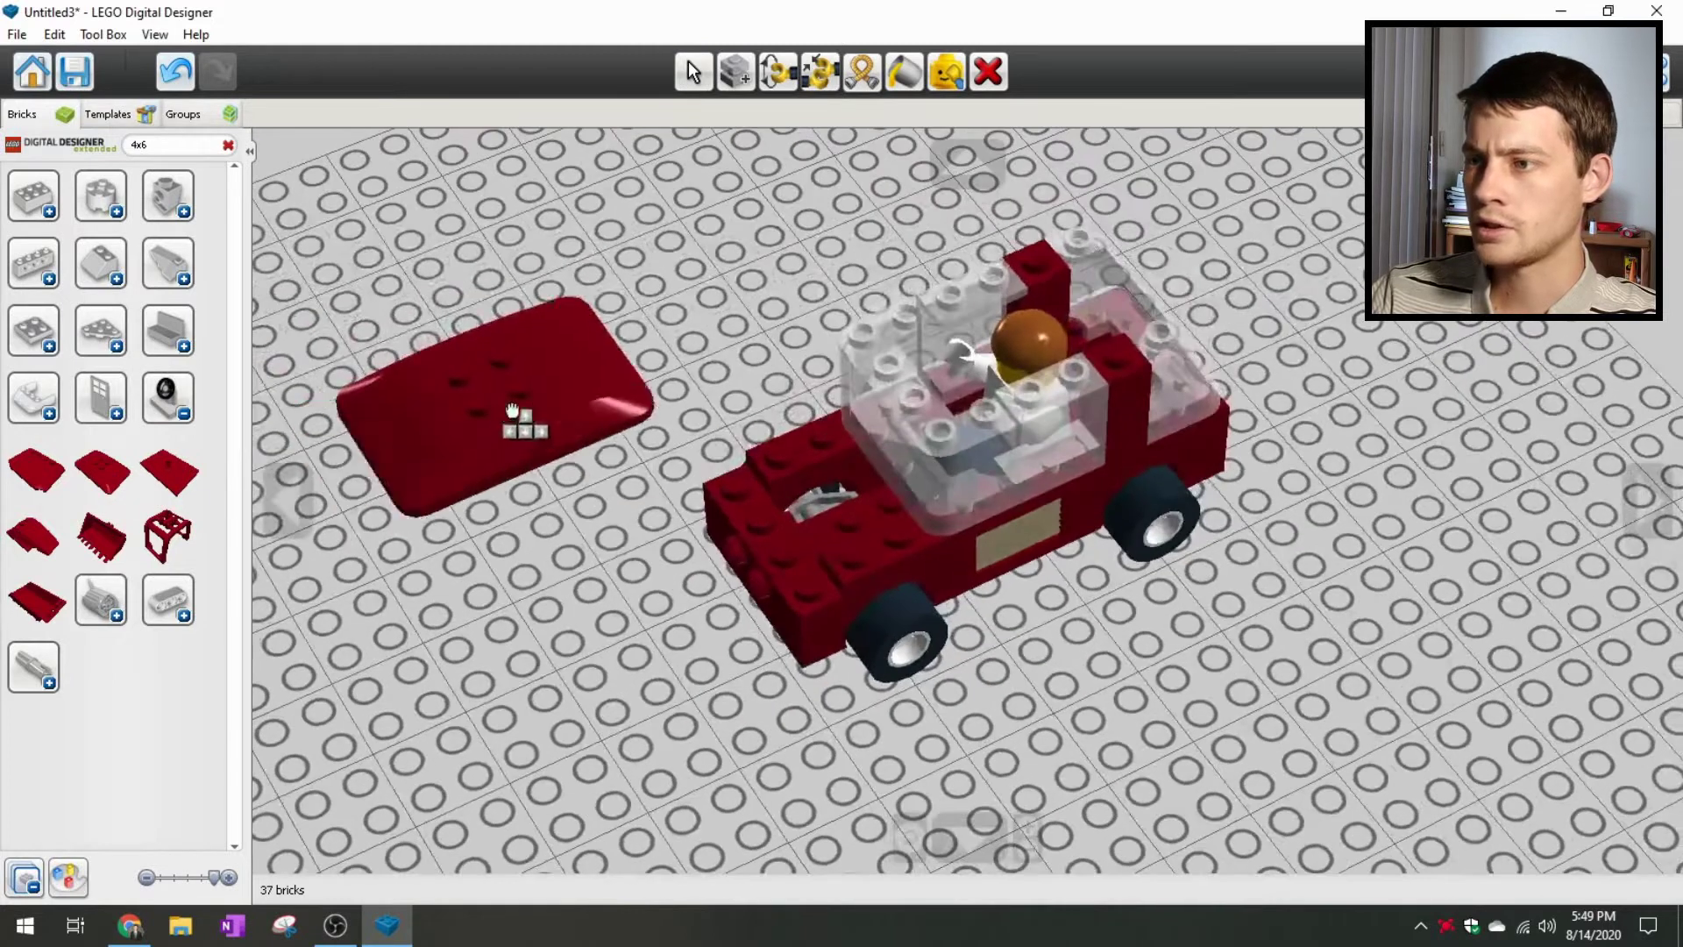
click(982, 349)
right_drag(624, 372, 641, 290)
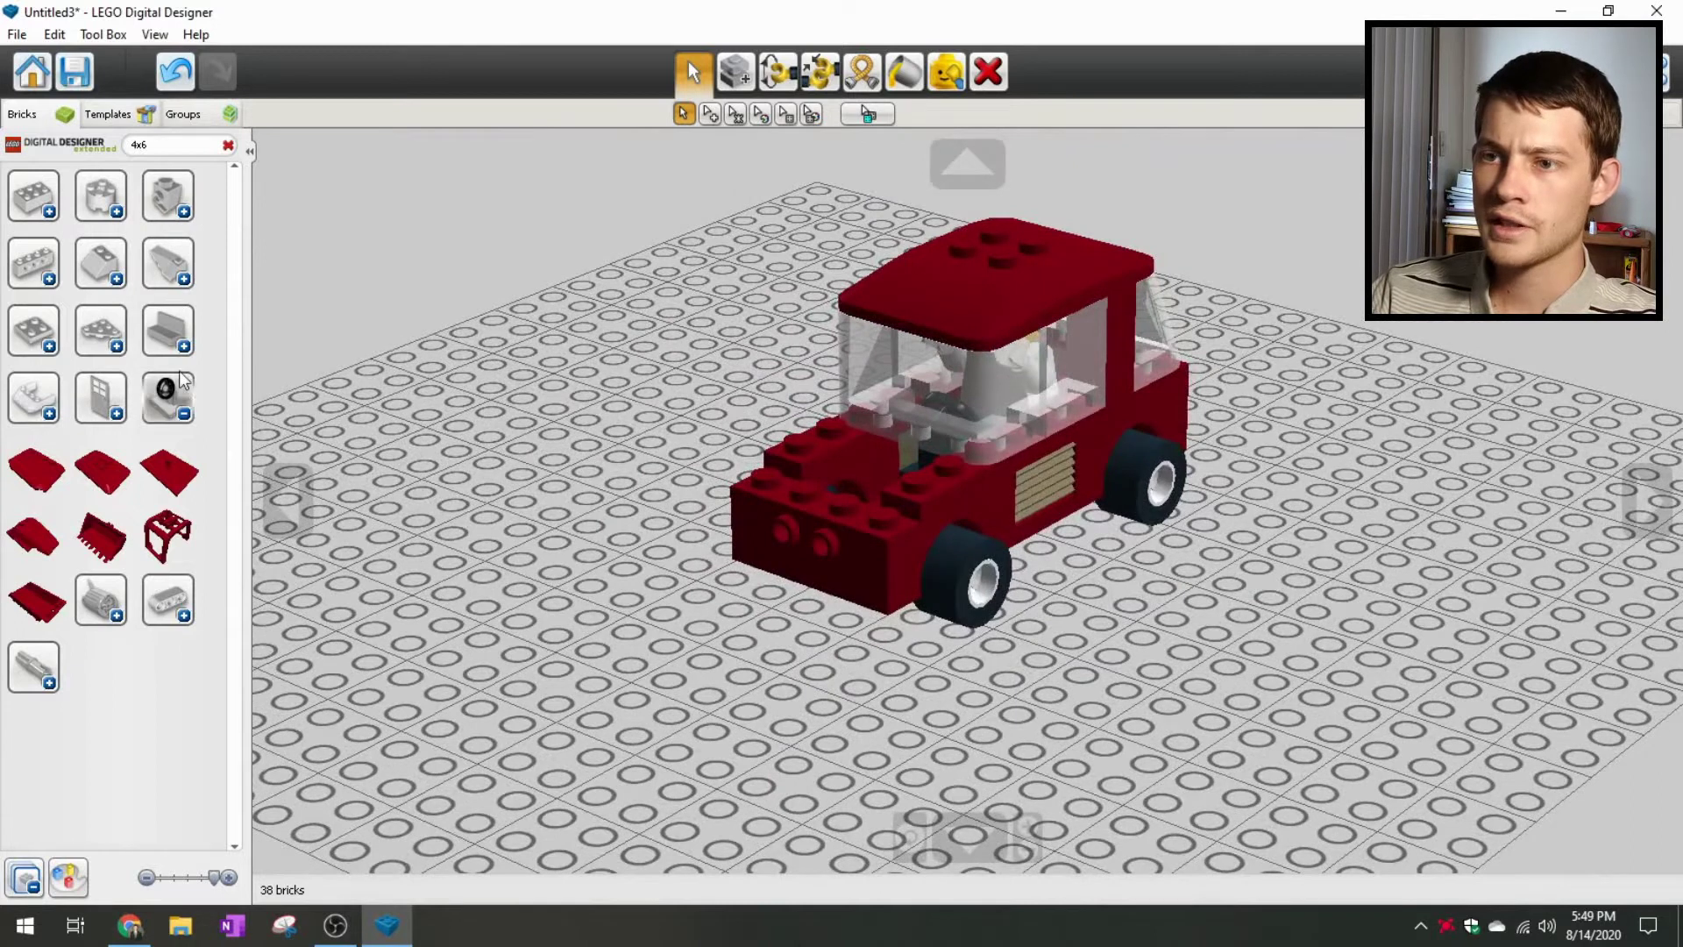
right_drag(756, 473, 650, 549)
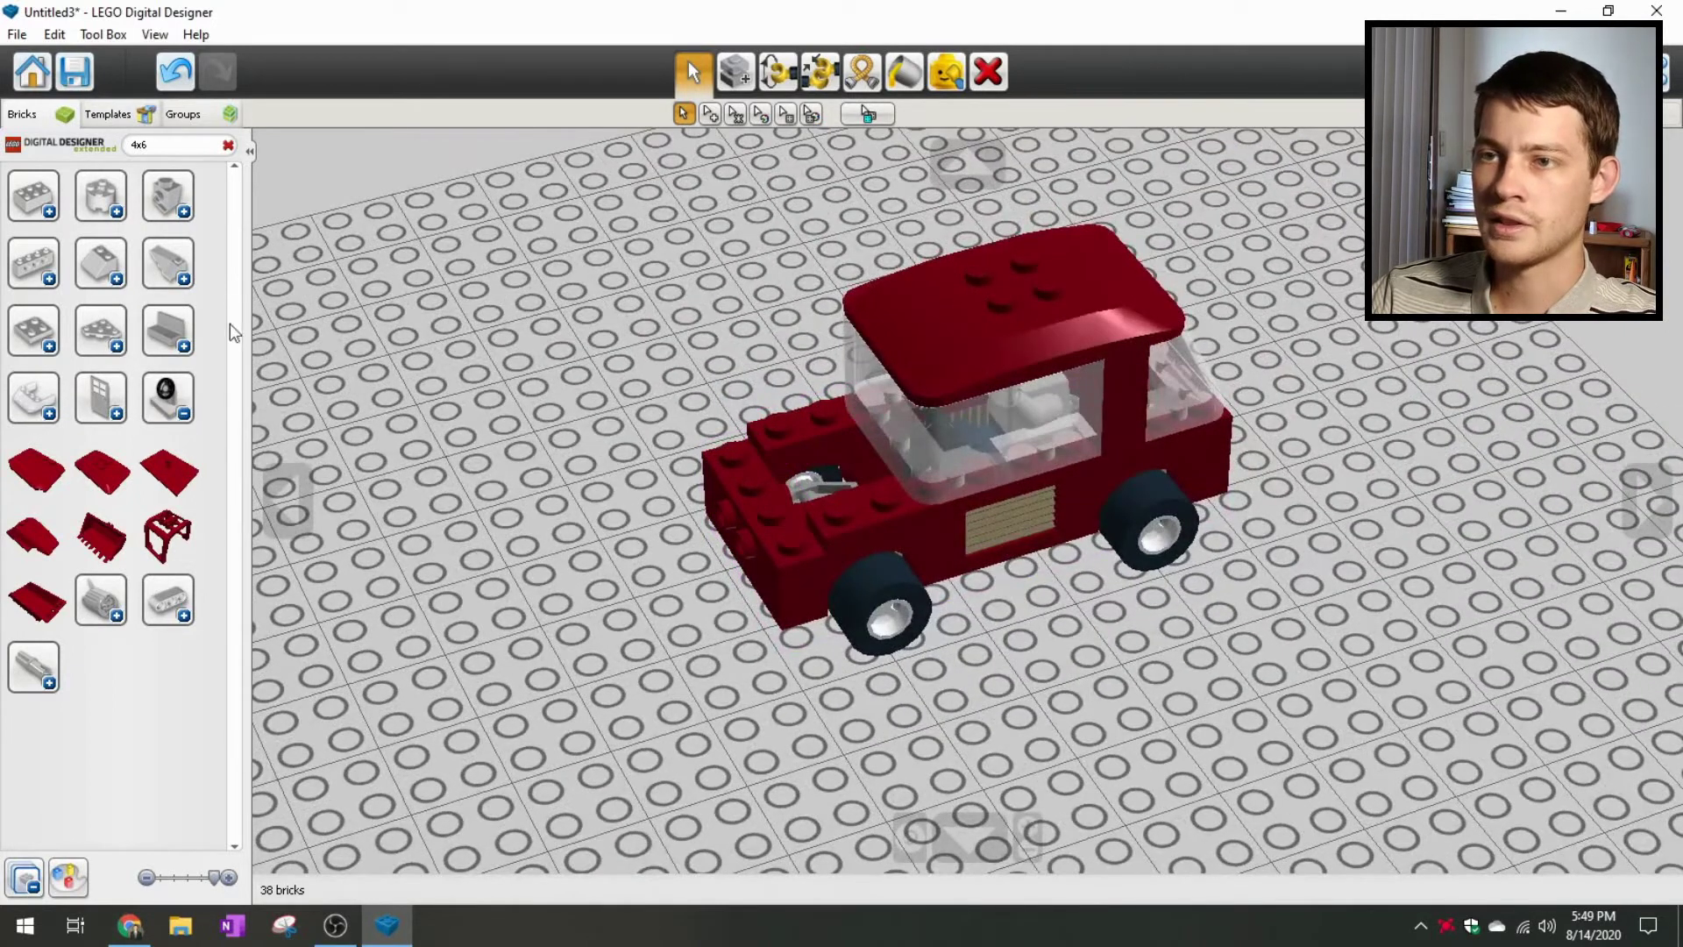
Step: Clear the 4x6 search and browse the full dark red parts list for a bonnet piece
click(229, 146)
scroll(158, 535, down, 10)
scroll(158, 529, down, 5)
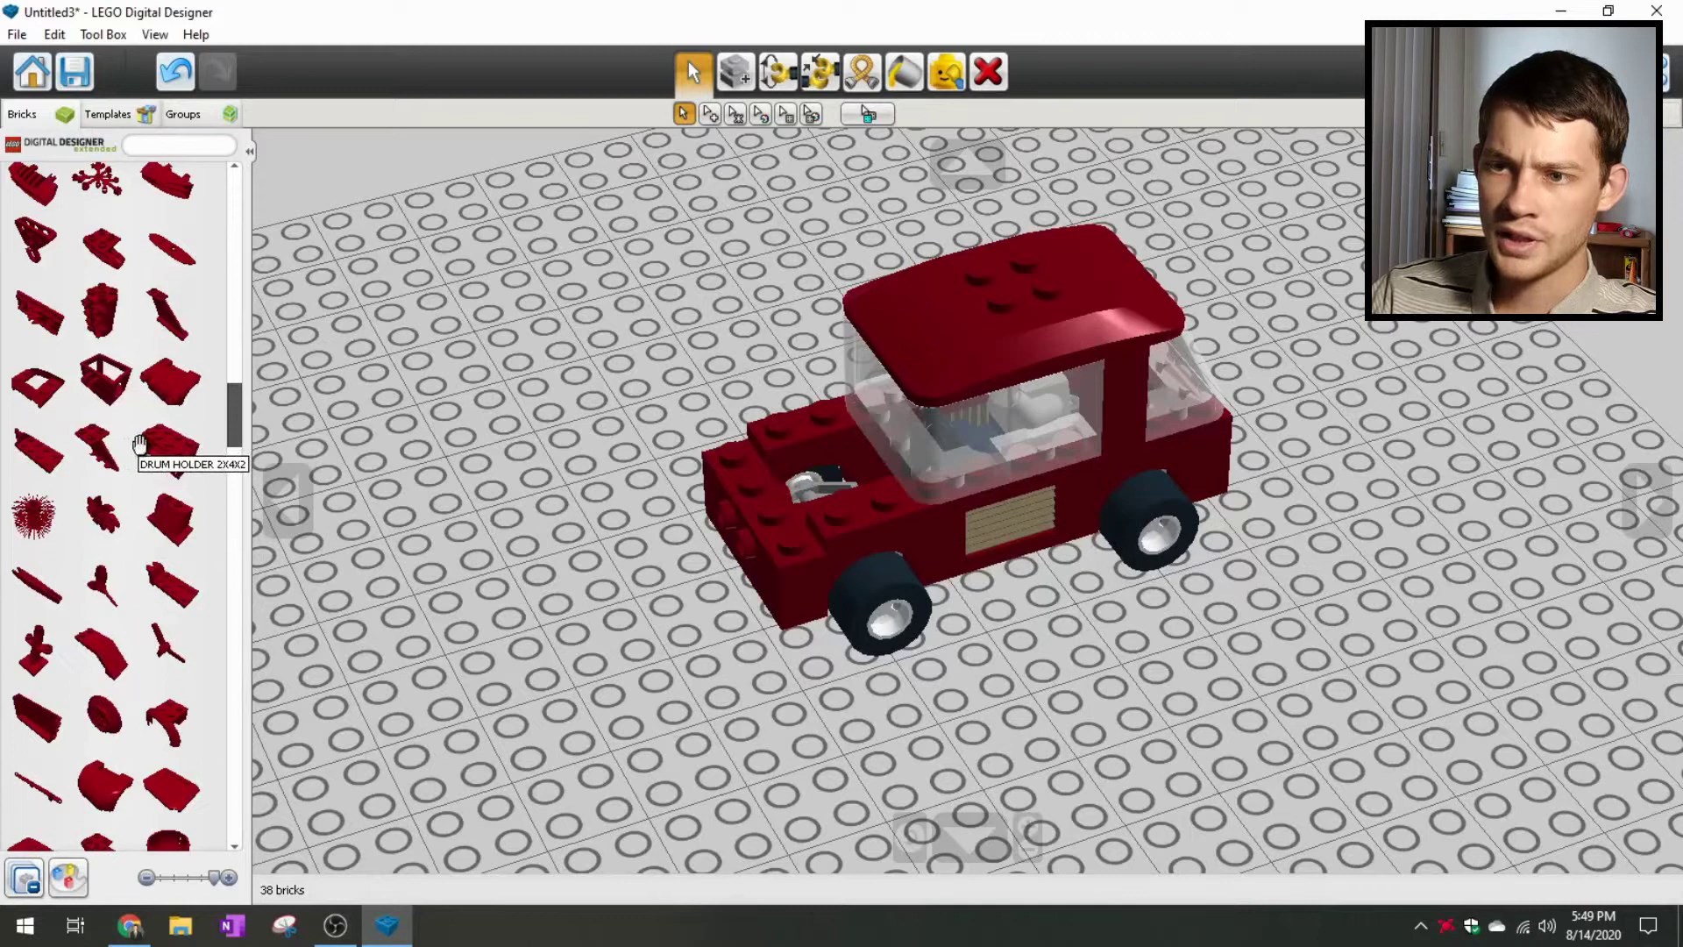
Step: Try a dark red front piece with wheel arches on the baseplate beside the car, and delete it again
click(155, 387)
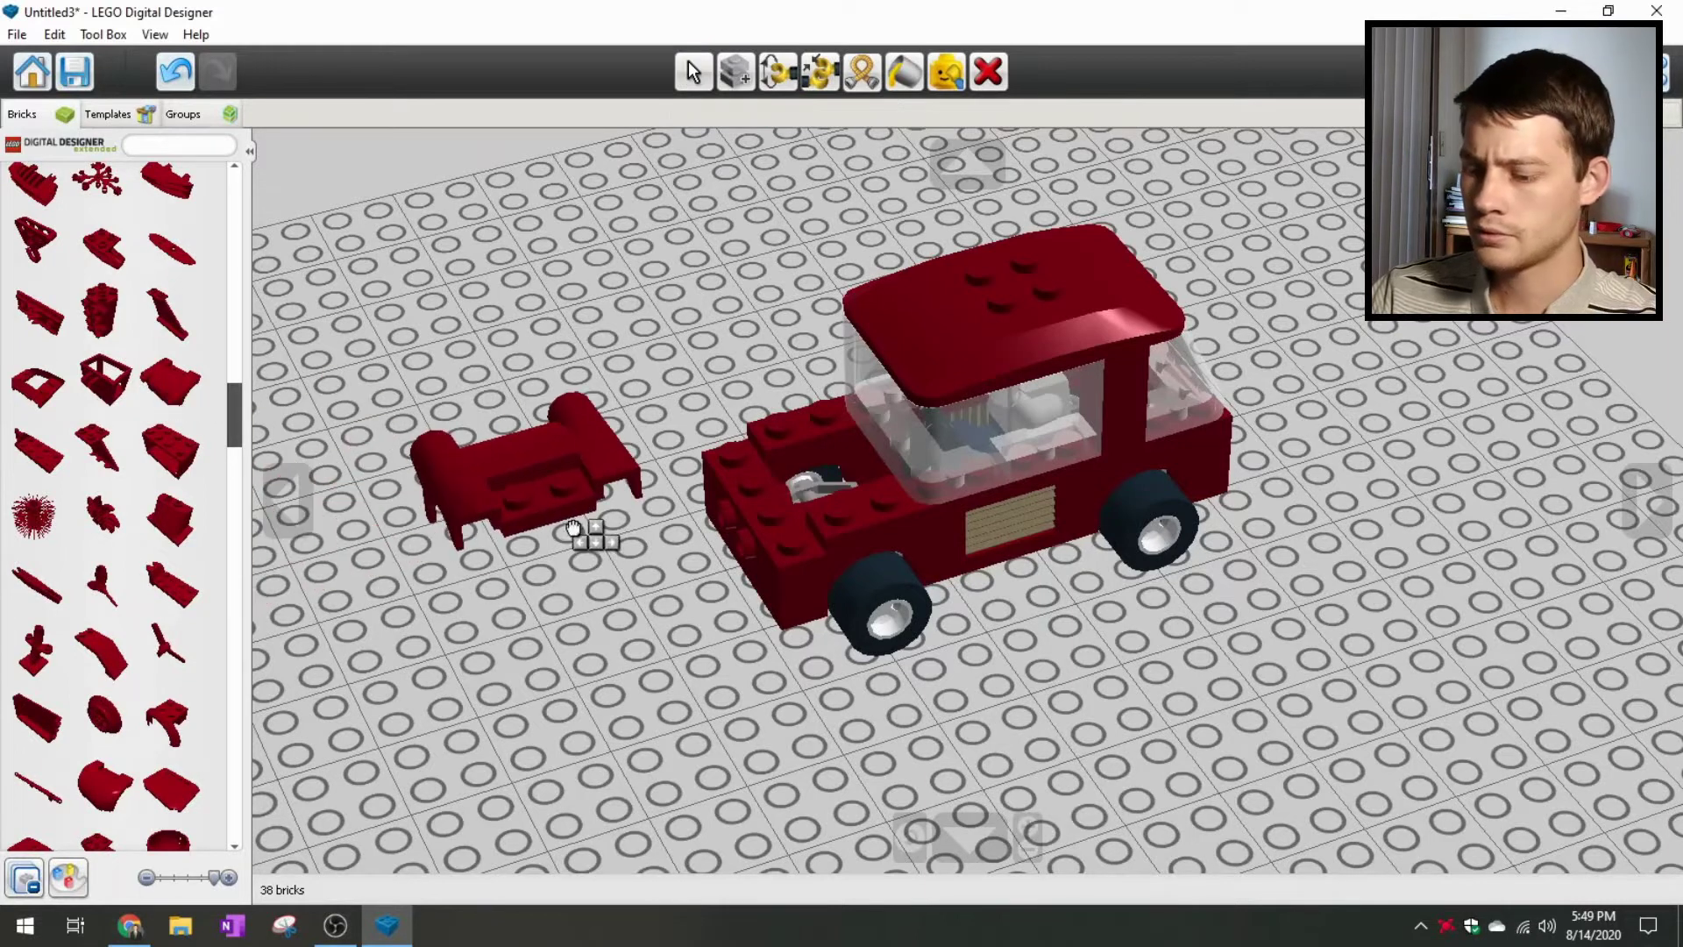
click(560, 561)
right_drag(560, 561, 628, 633)
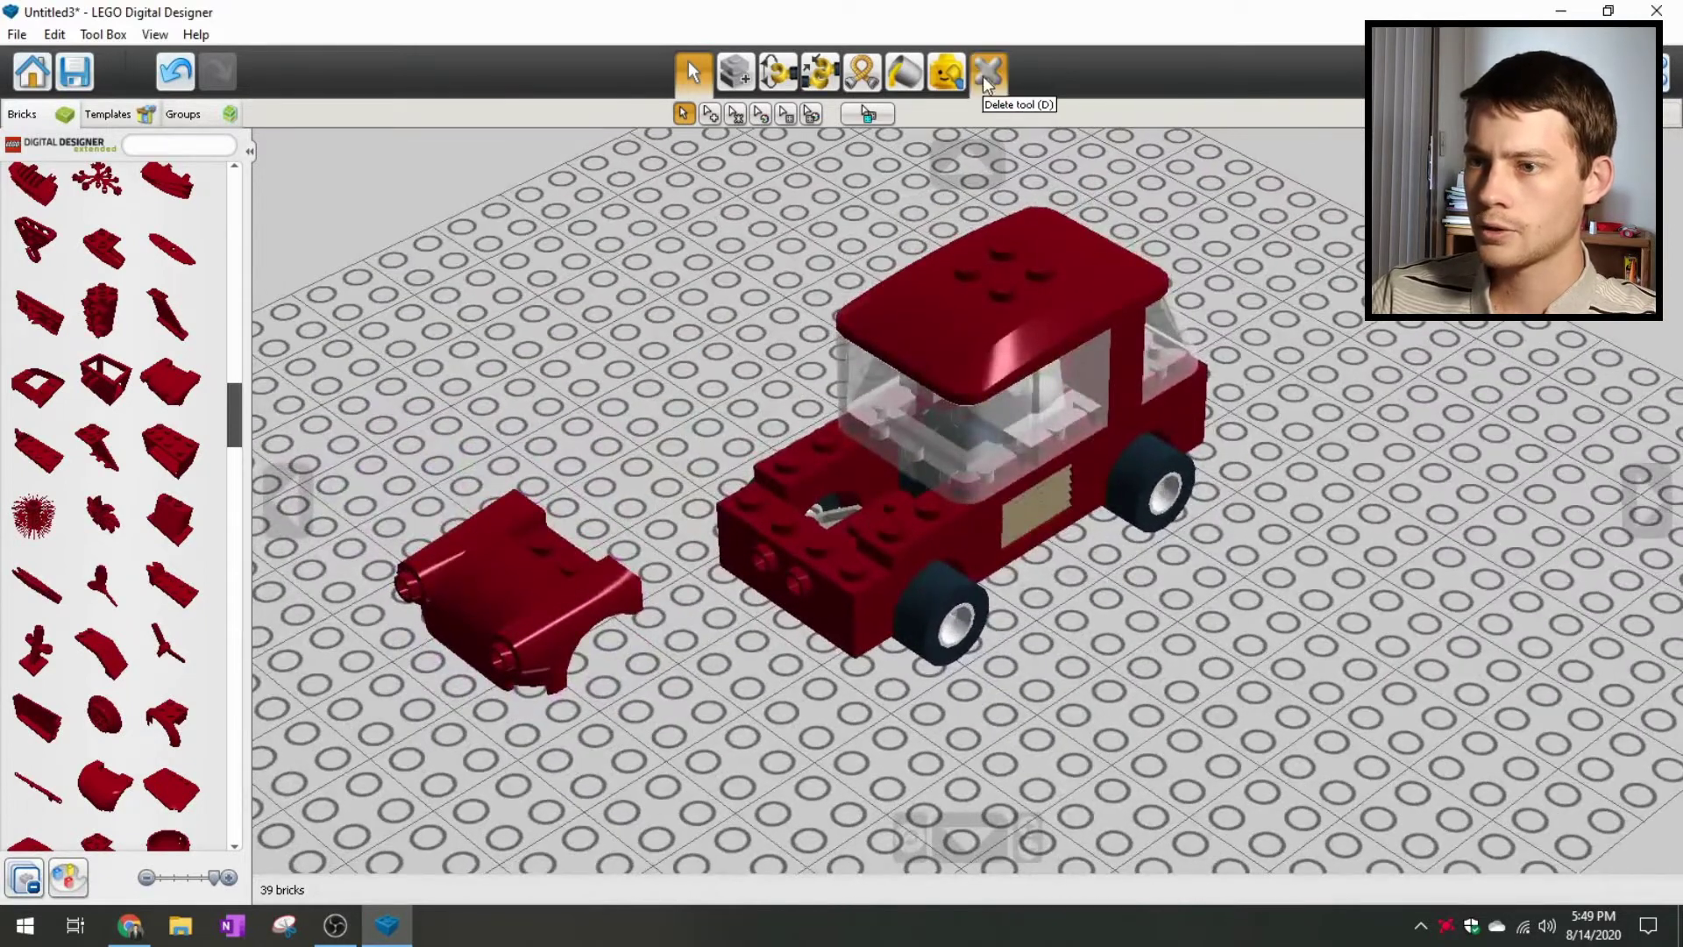
click(987, 74)
click(526, 596)
click(692, 73)
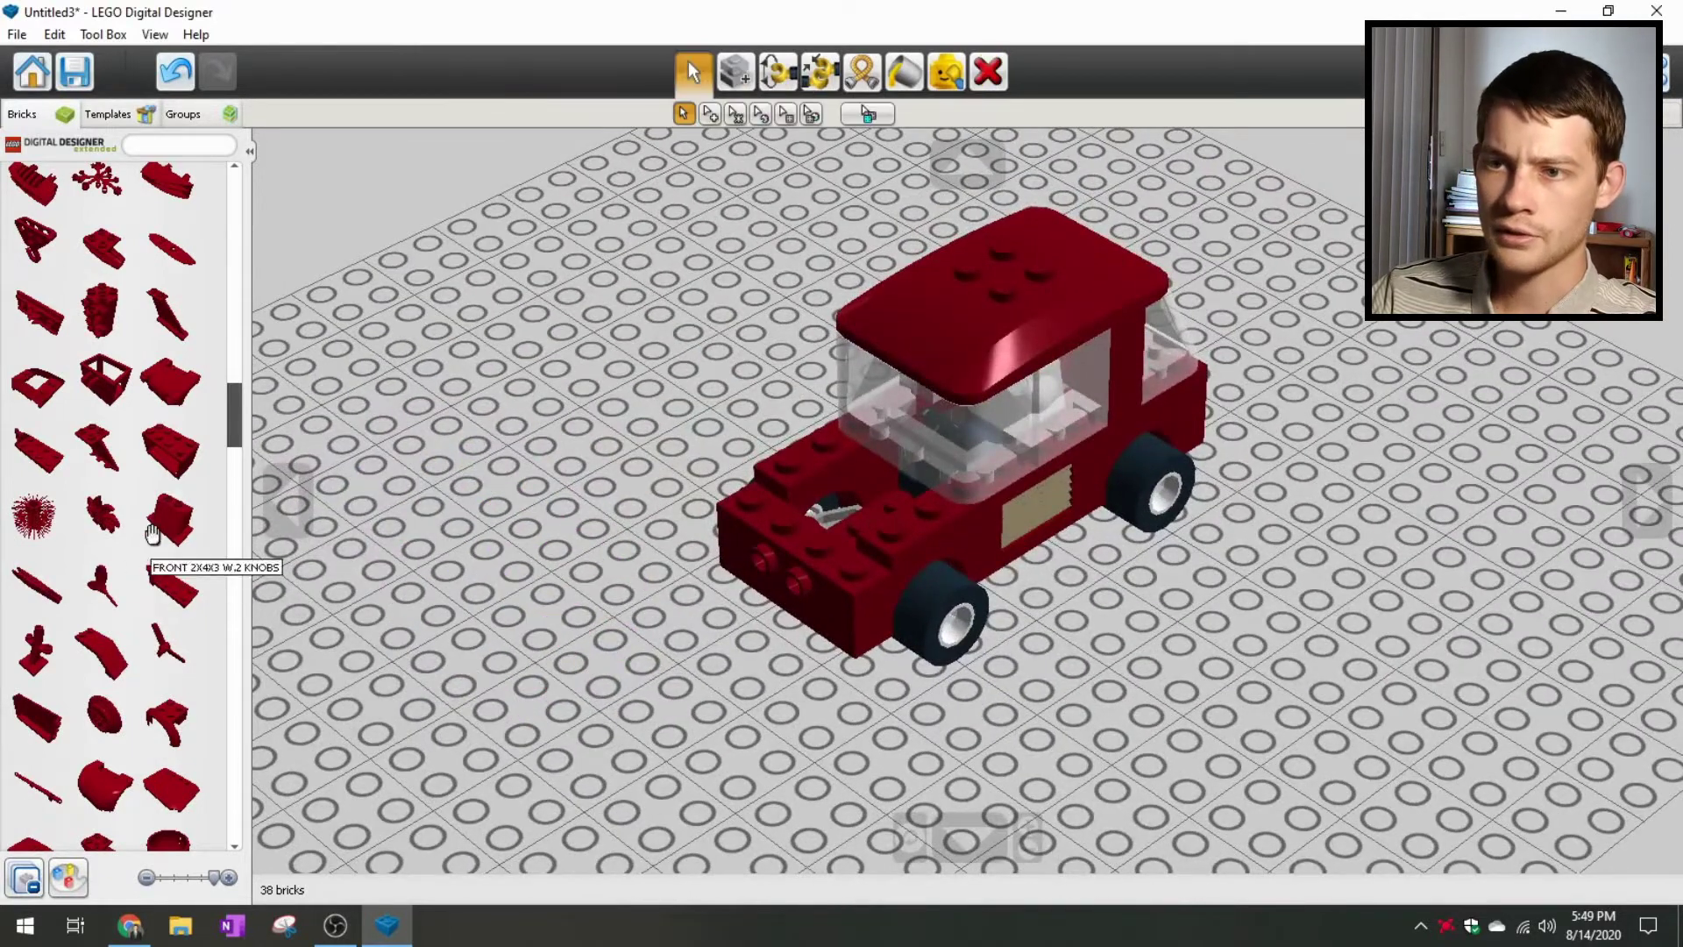
Step: Place a smooth dark red bonnet piece with two studs over the engine bay at the car's front
scroll(133, 543, down, 3)
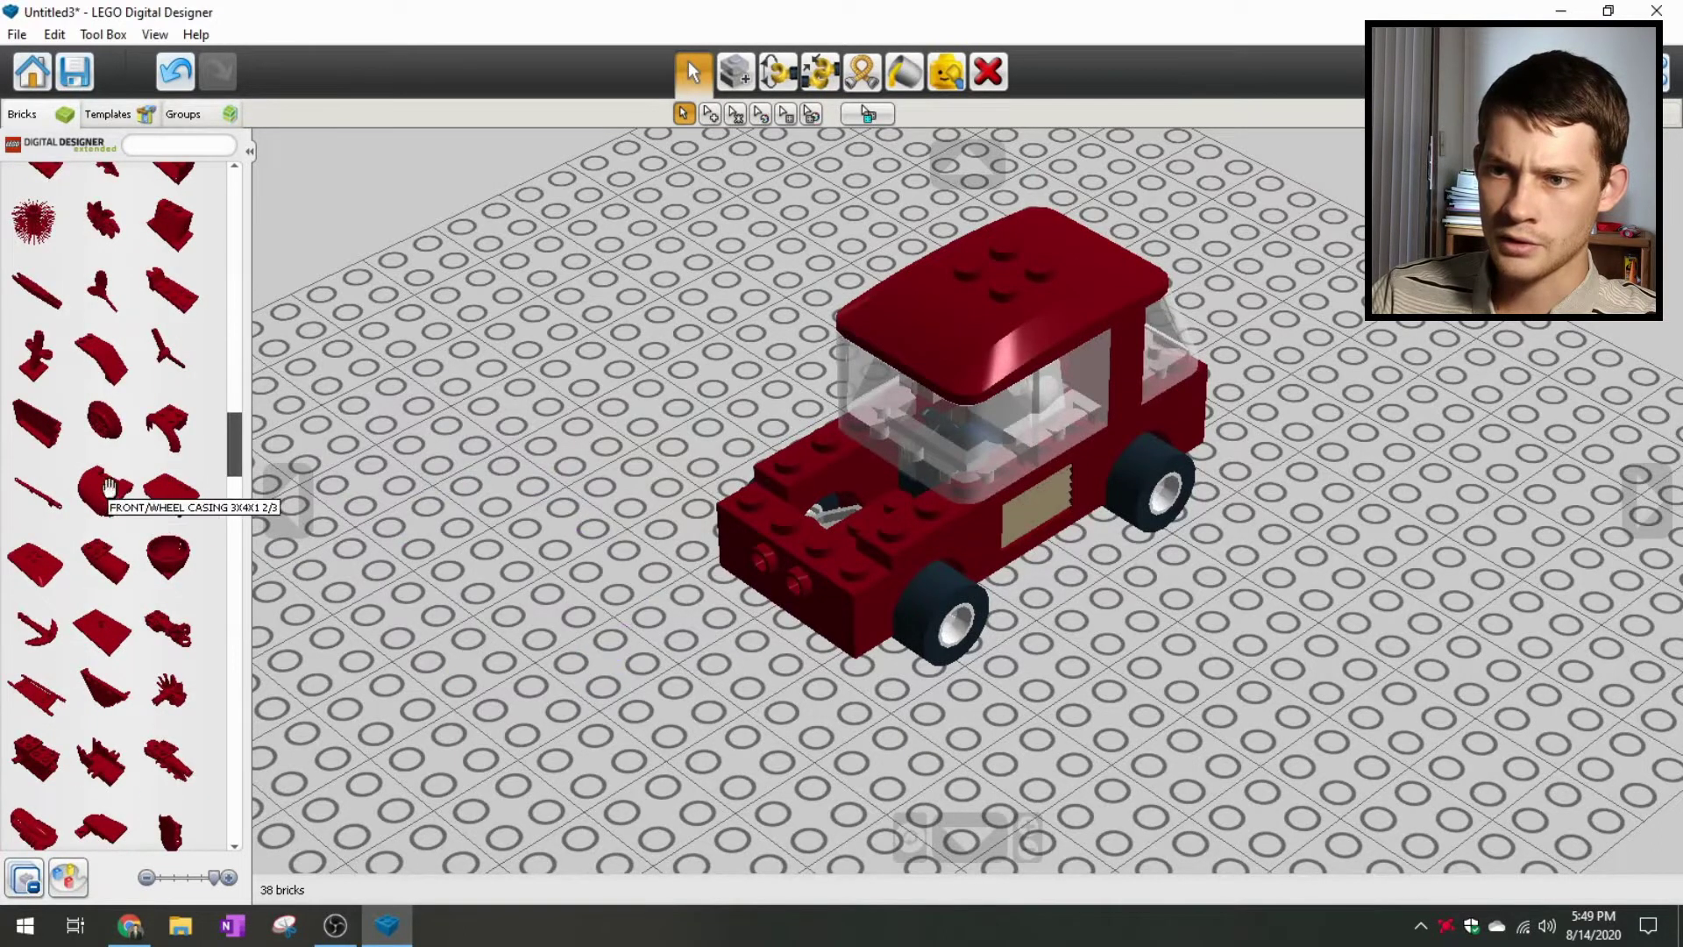
scroll(123, 499, up, 3)
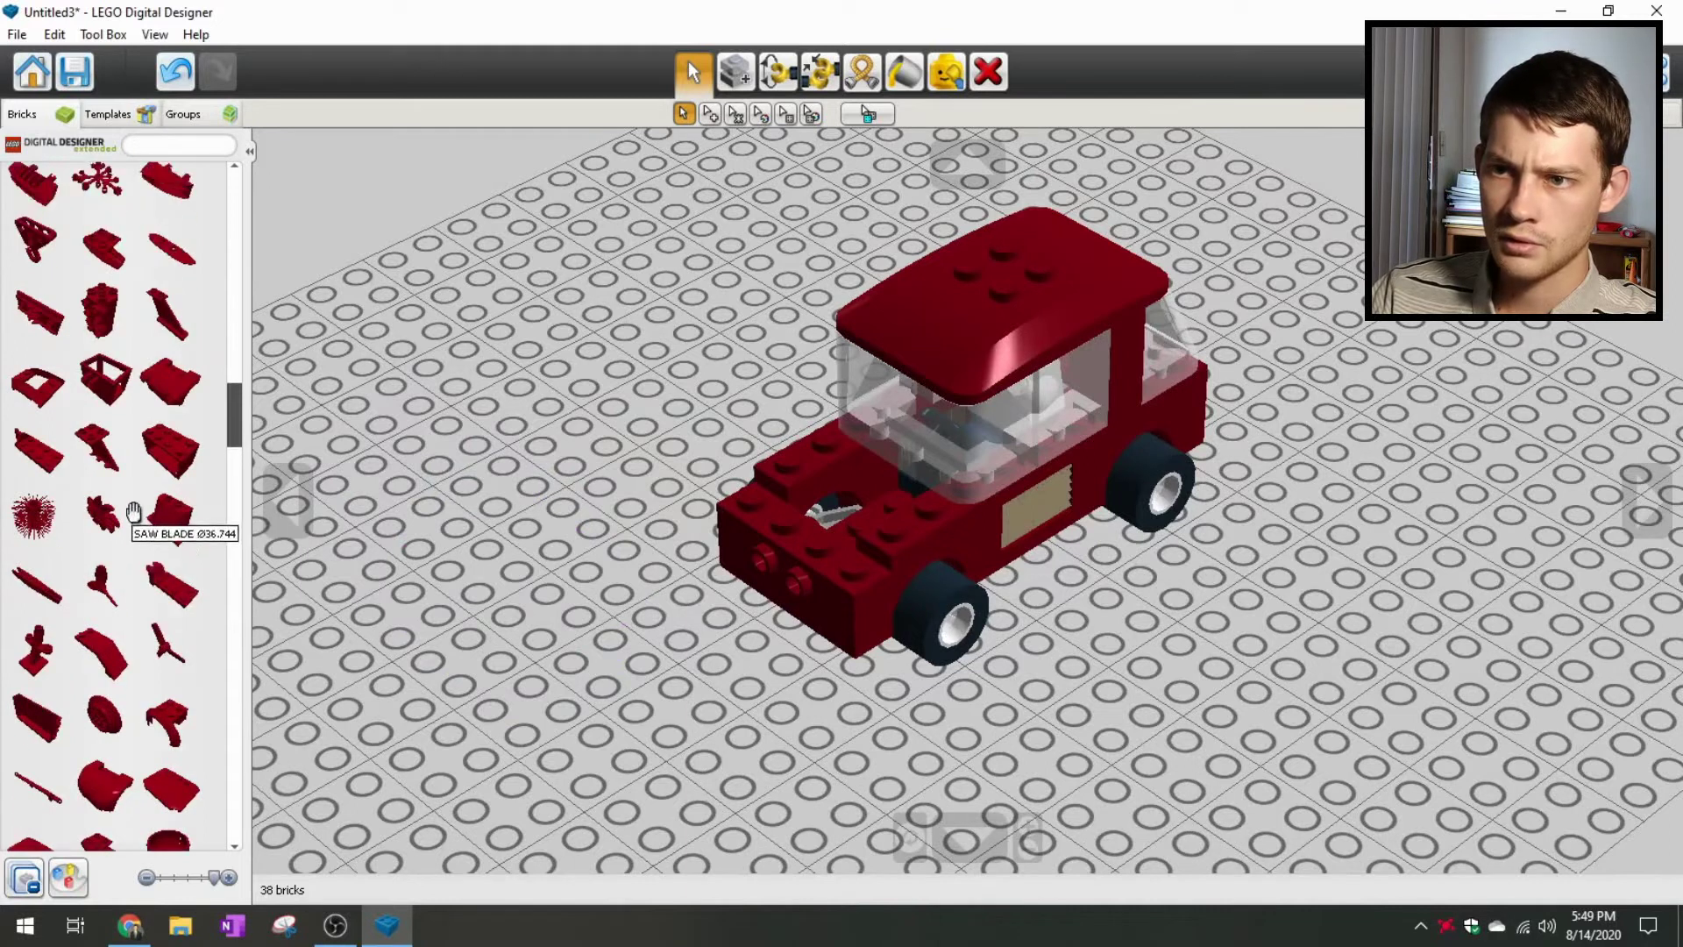
scroll(131, 447, up, 3)
click(35, 324)
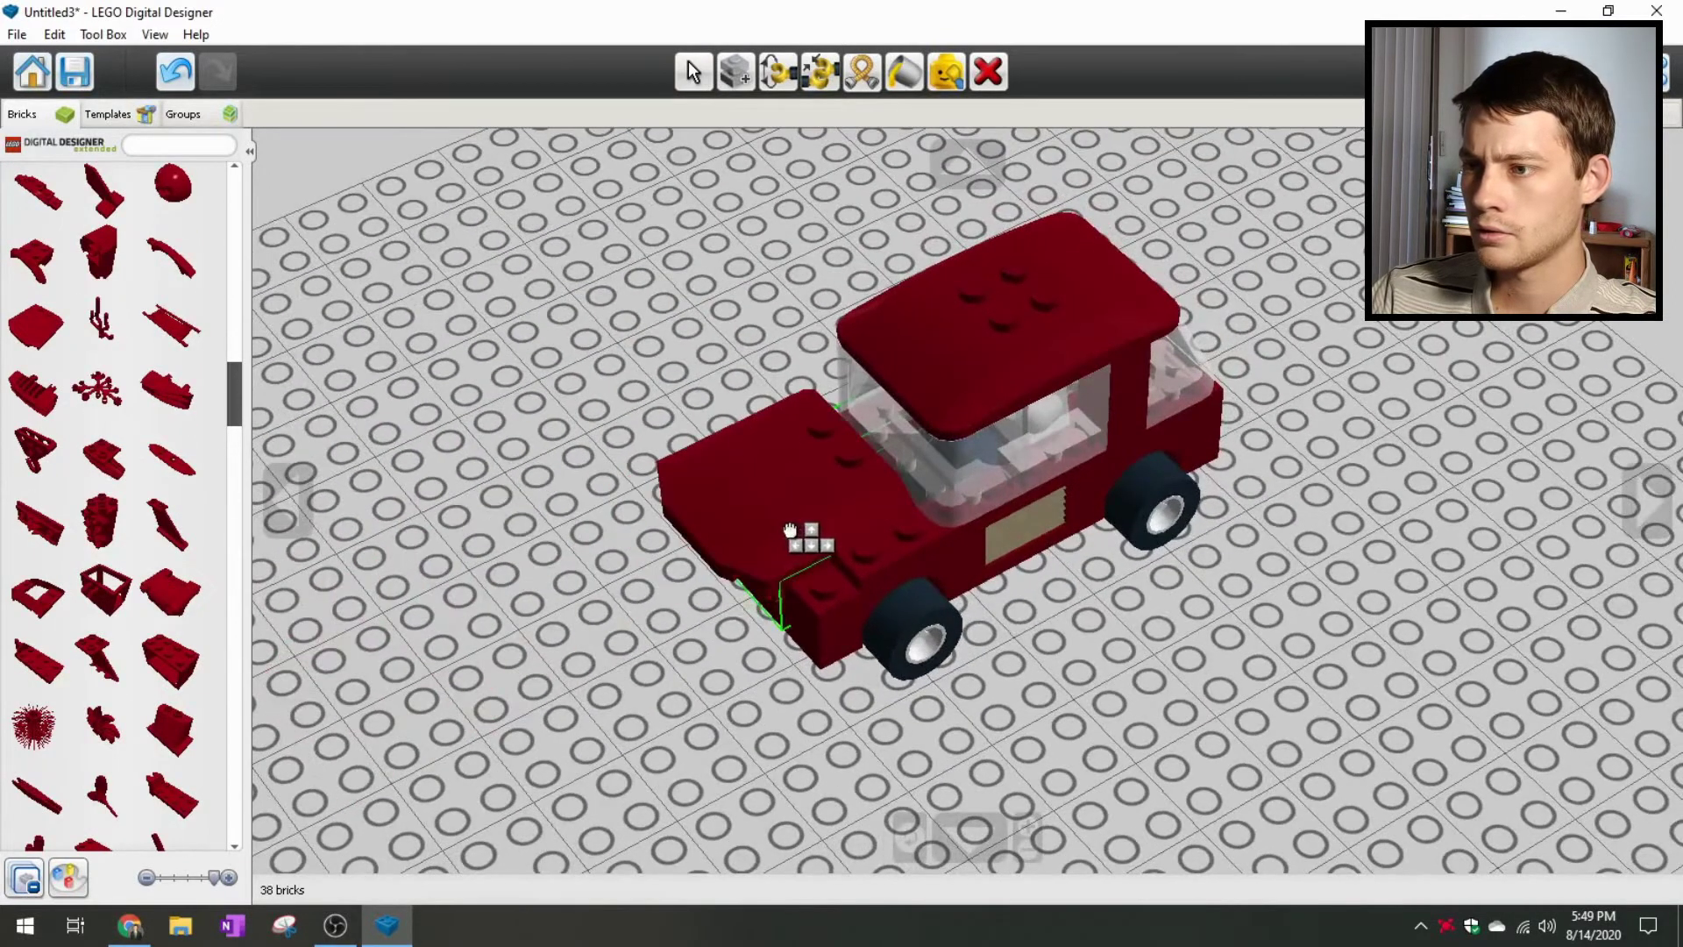
click(804, 535)
right_drag(497, 617, 380, 575)
right_drag(701, 399, 779, 454)
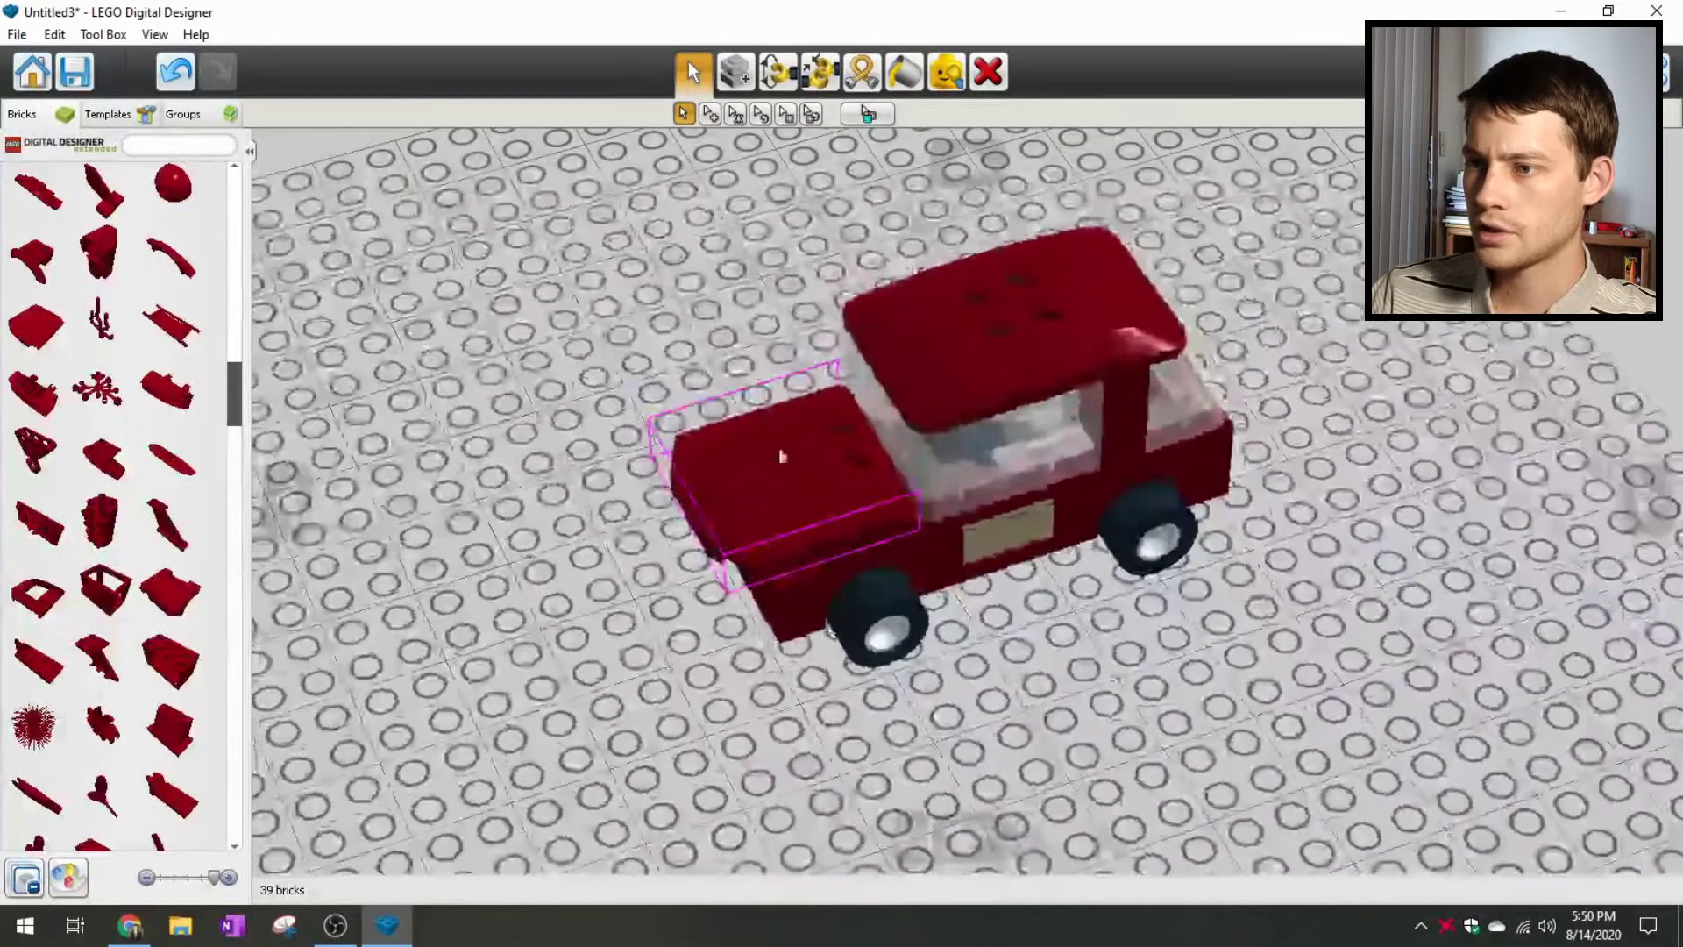
Step: Set the bonnet piece aside on the baseplate and delete the long dark red plates along both sides of the car
click(781, 457)
click(532, 305)
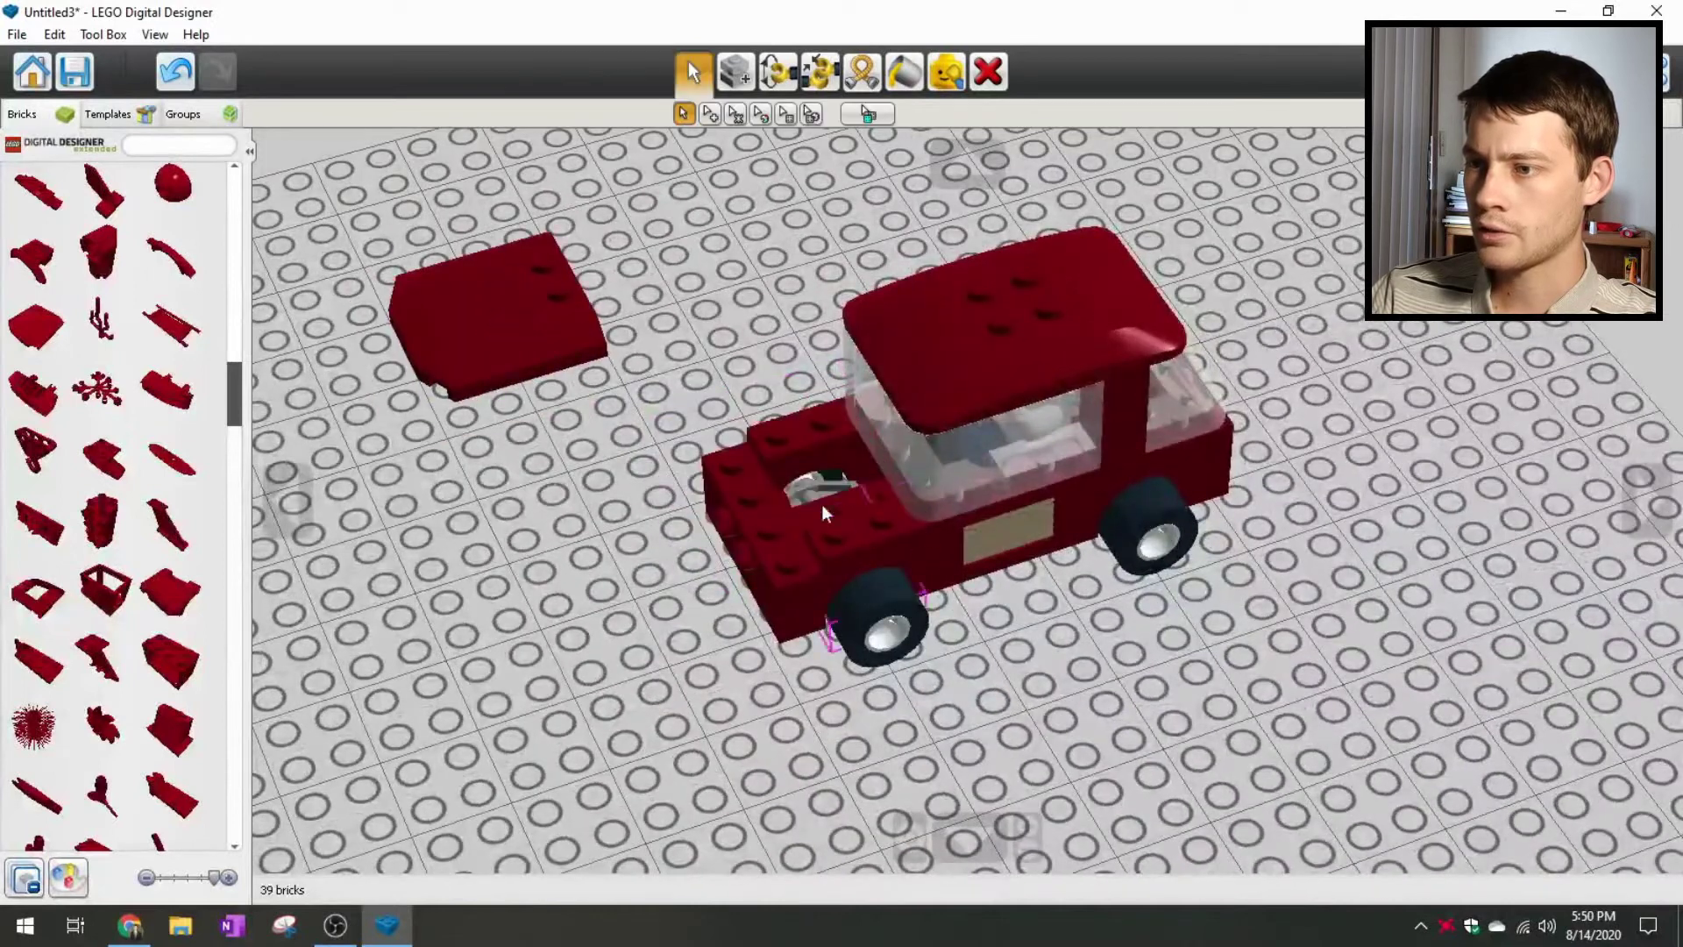
click(1001, 77)
click(801, 426)
click(854, 543)
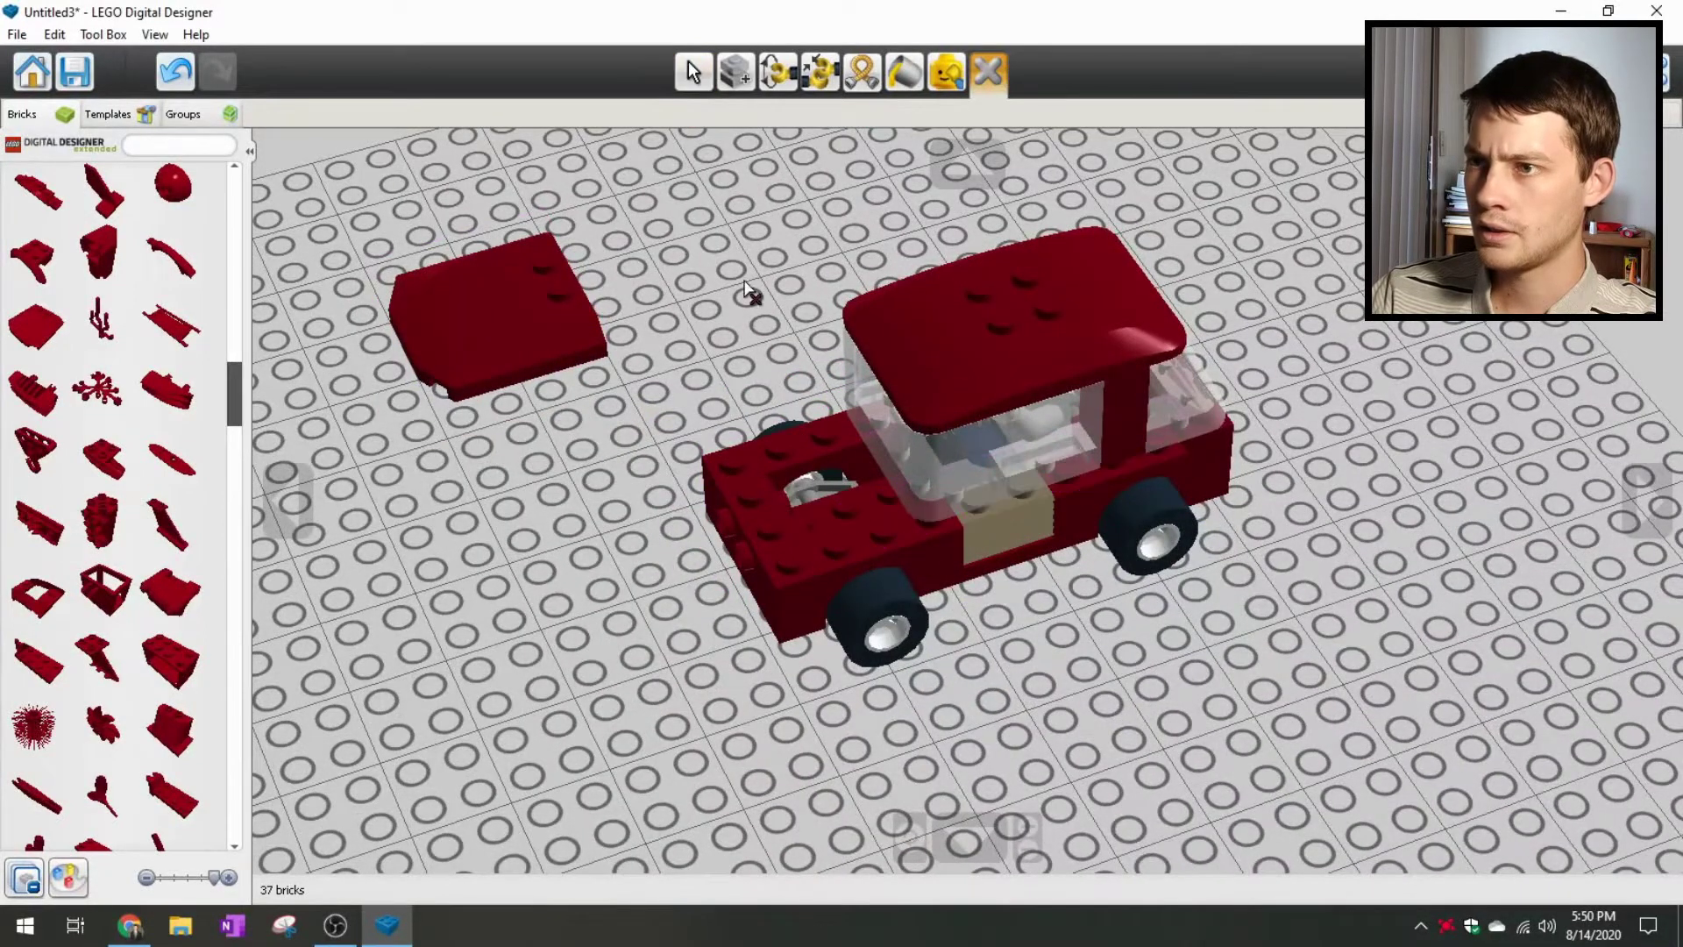
click(695, 75)
Step: Add a dark red 1x6 plate along the near side of the car, covering the tan grille brick below the window
right_drag(670, 447, 676, 327)
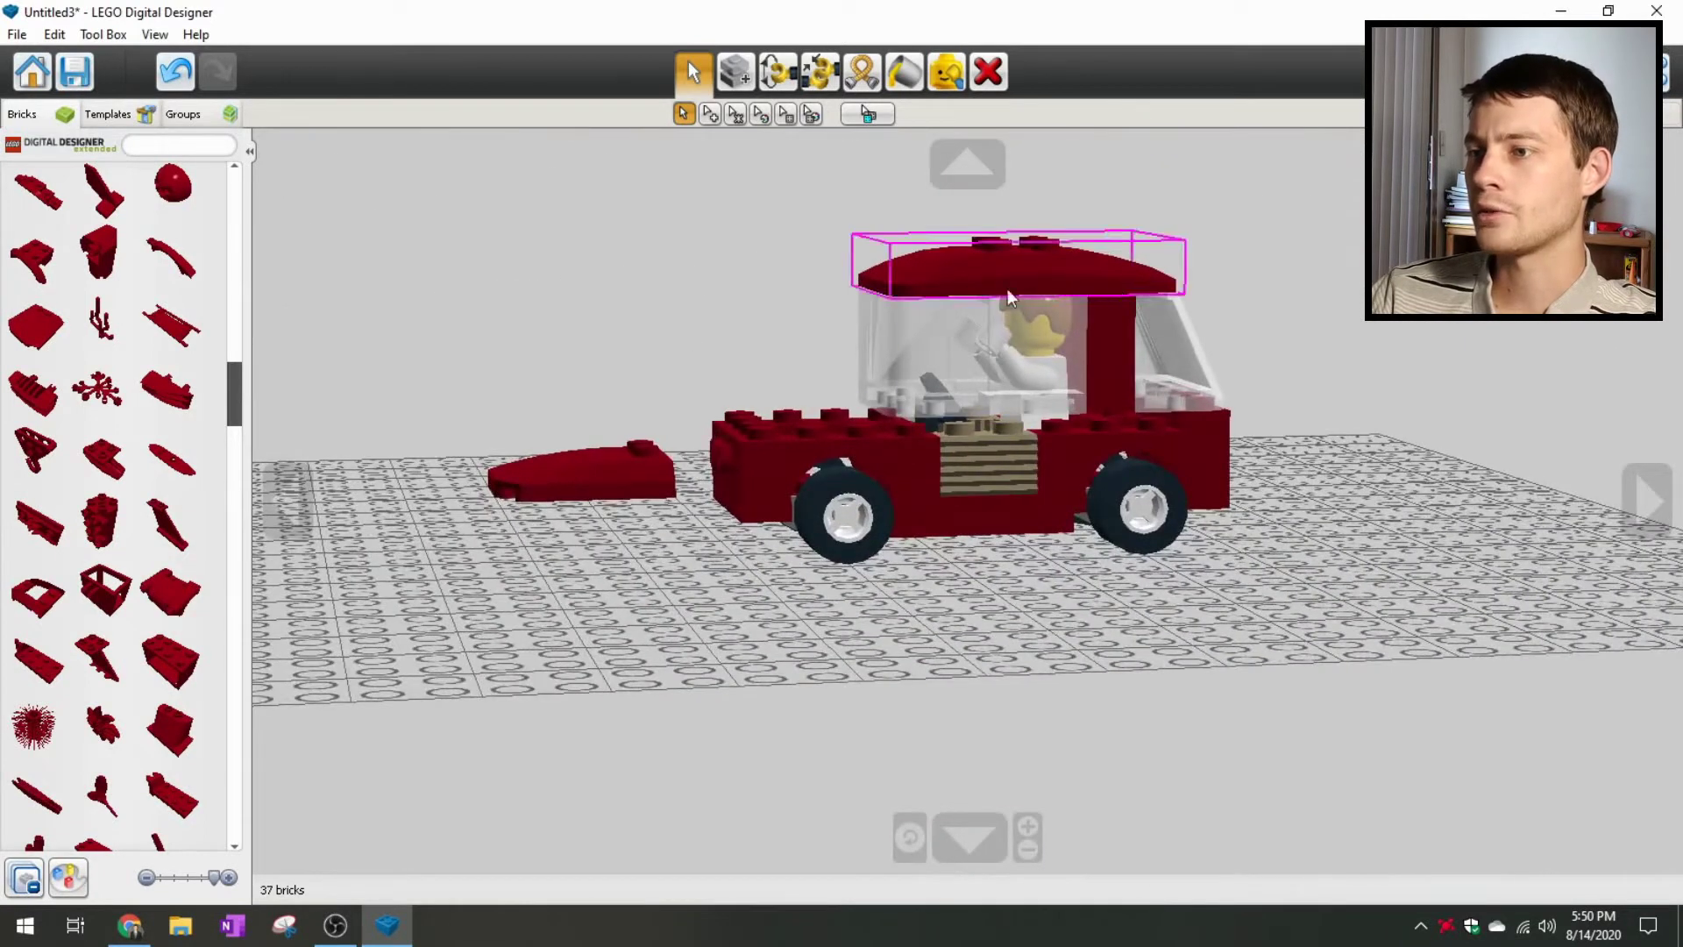
scroll(740, 337, up, 3)
right_drag(642, 285, 846, 430)
scroll(655, 331, down, 3)
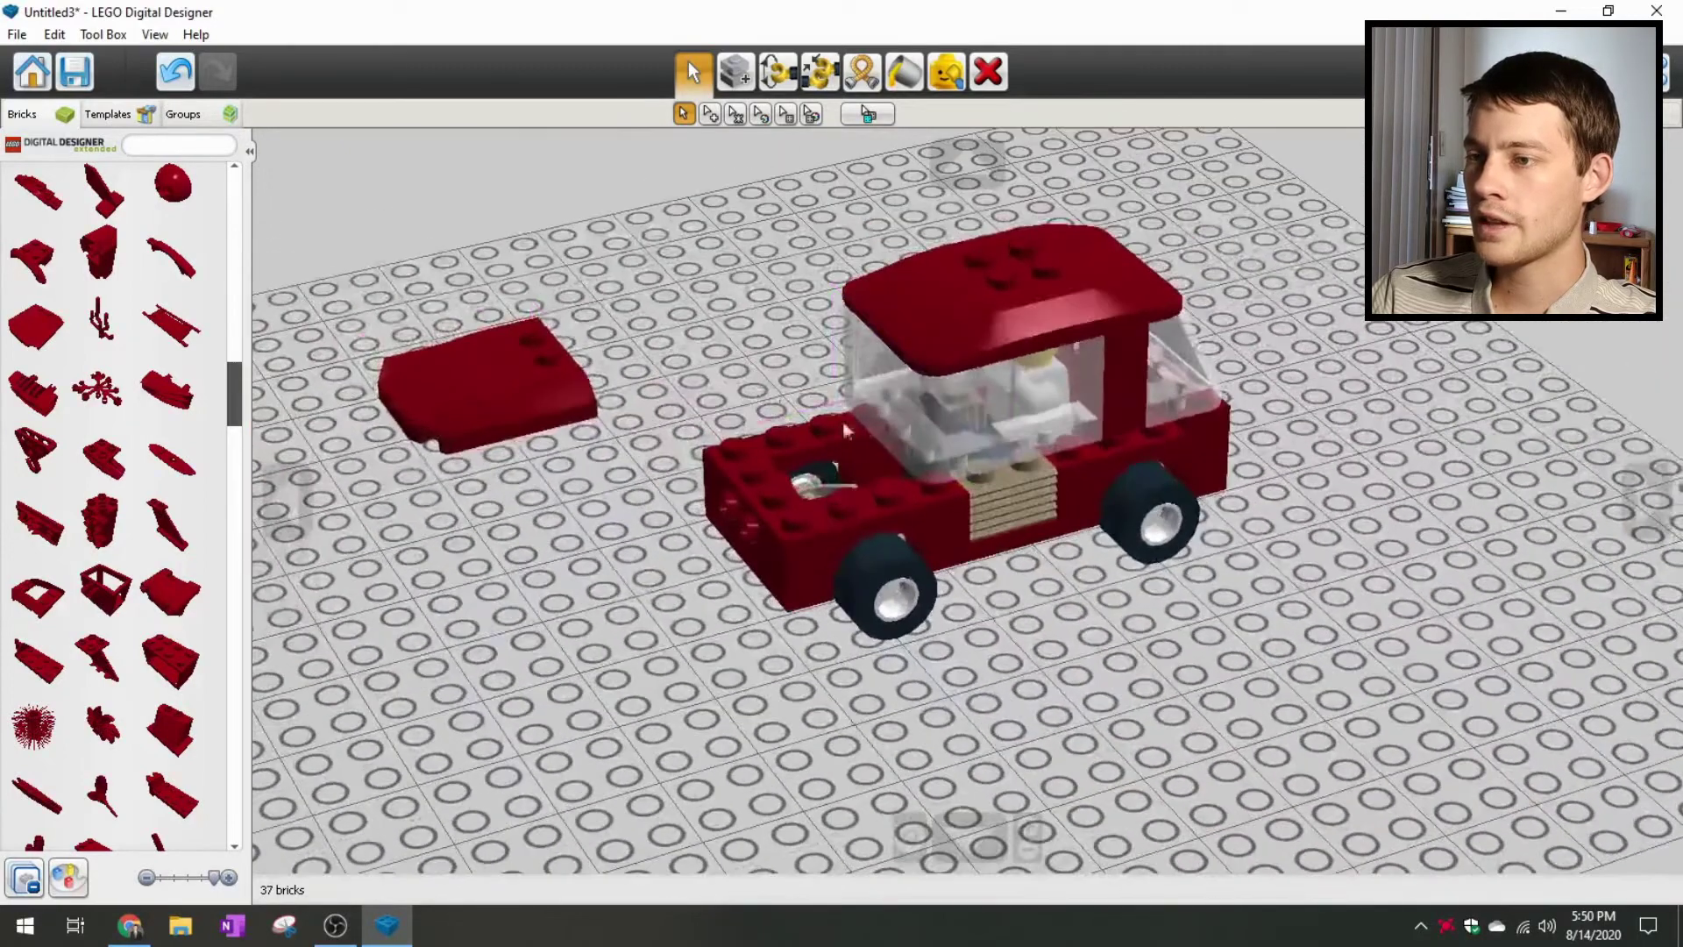
scroll(45, 380, up, 5)
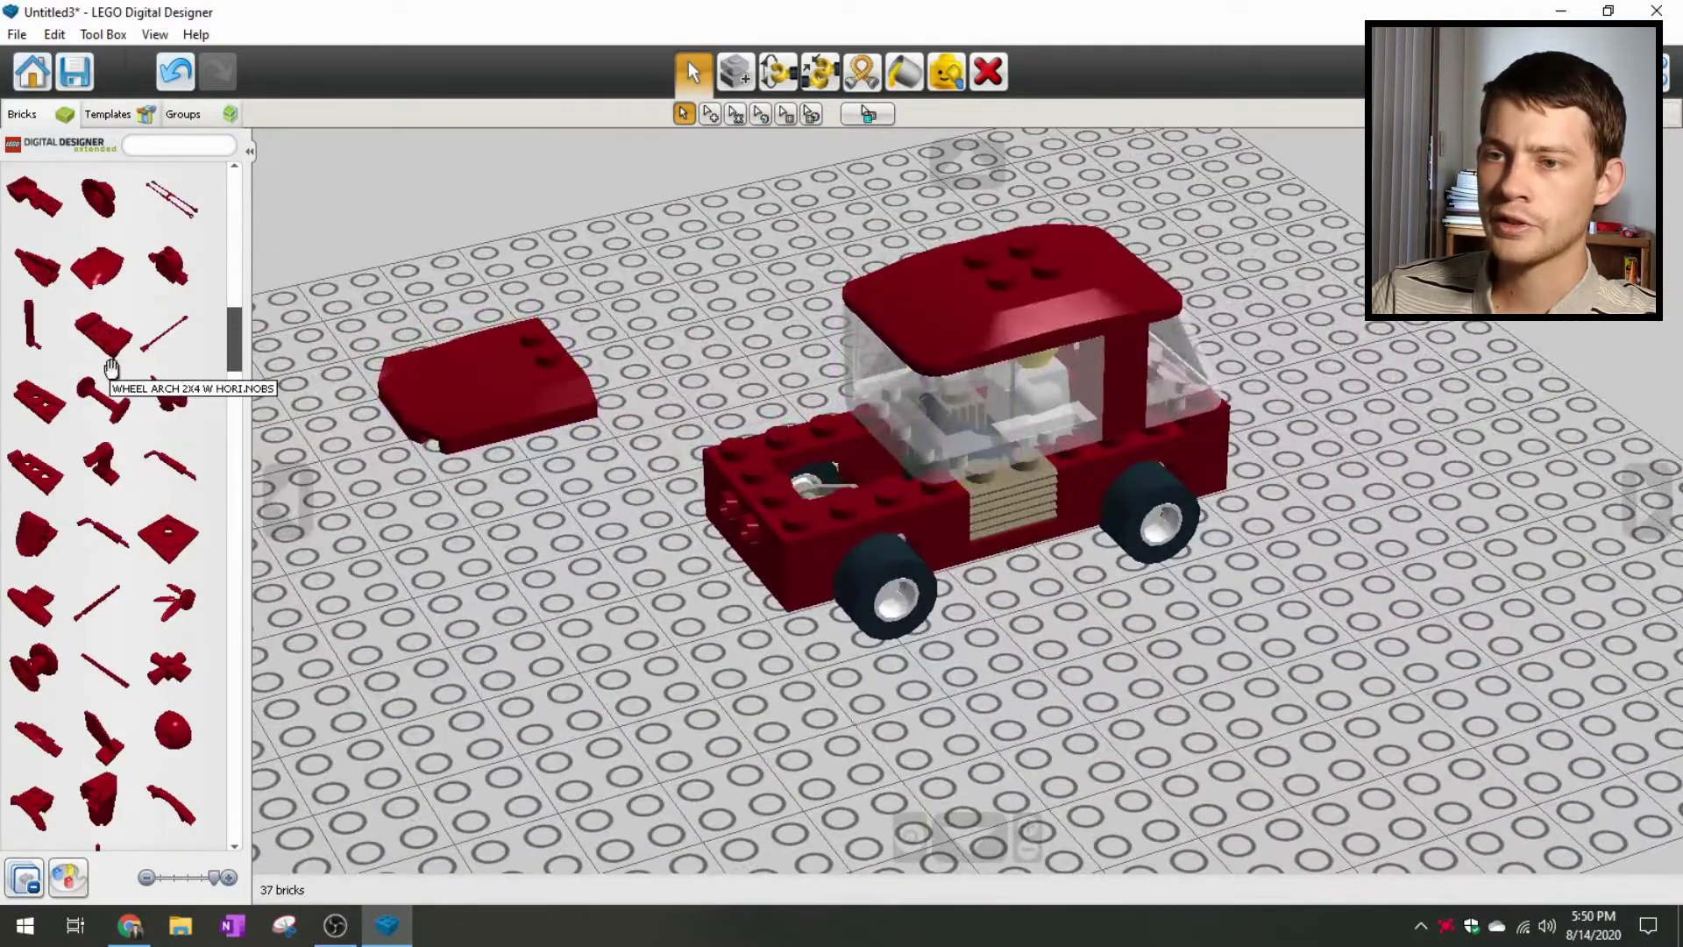
scroll(112, 368, up, 3)
scroll(118, 350, up, 5)
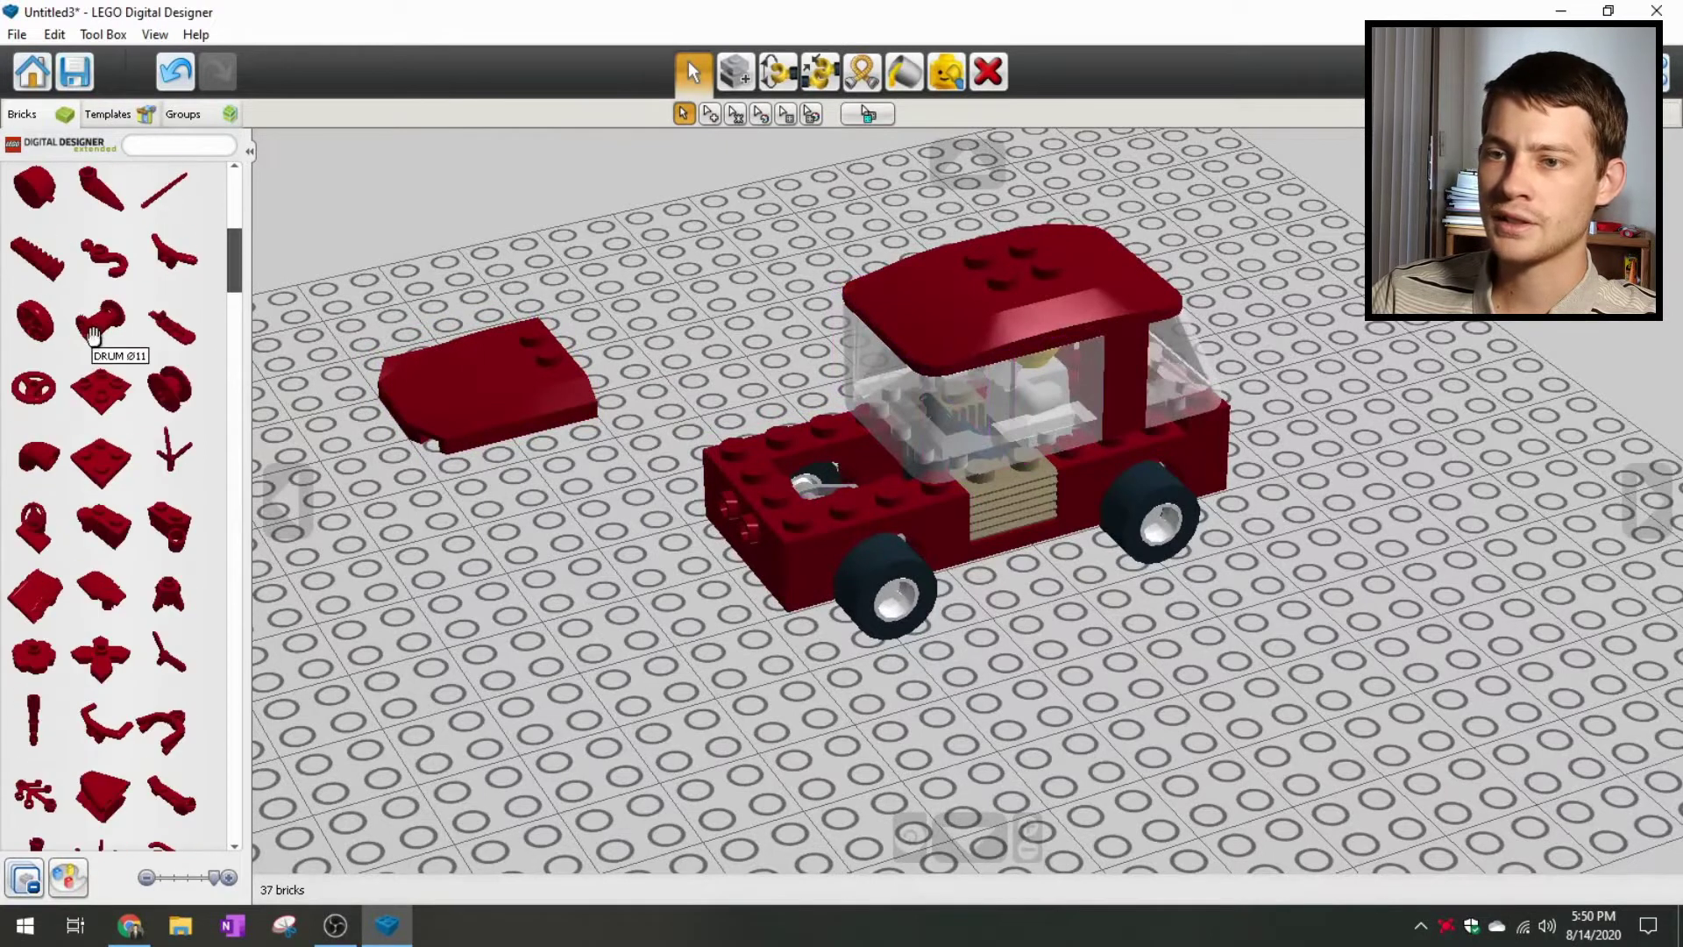
click(111, 258)
click(123, 345)
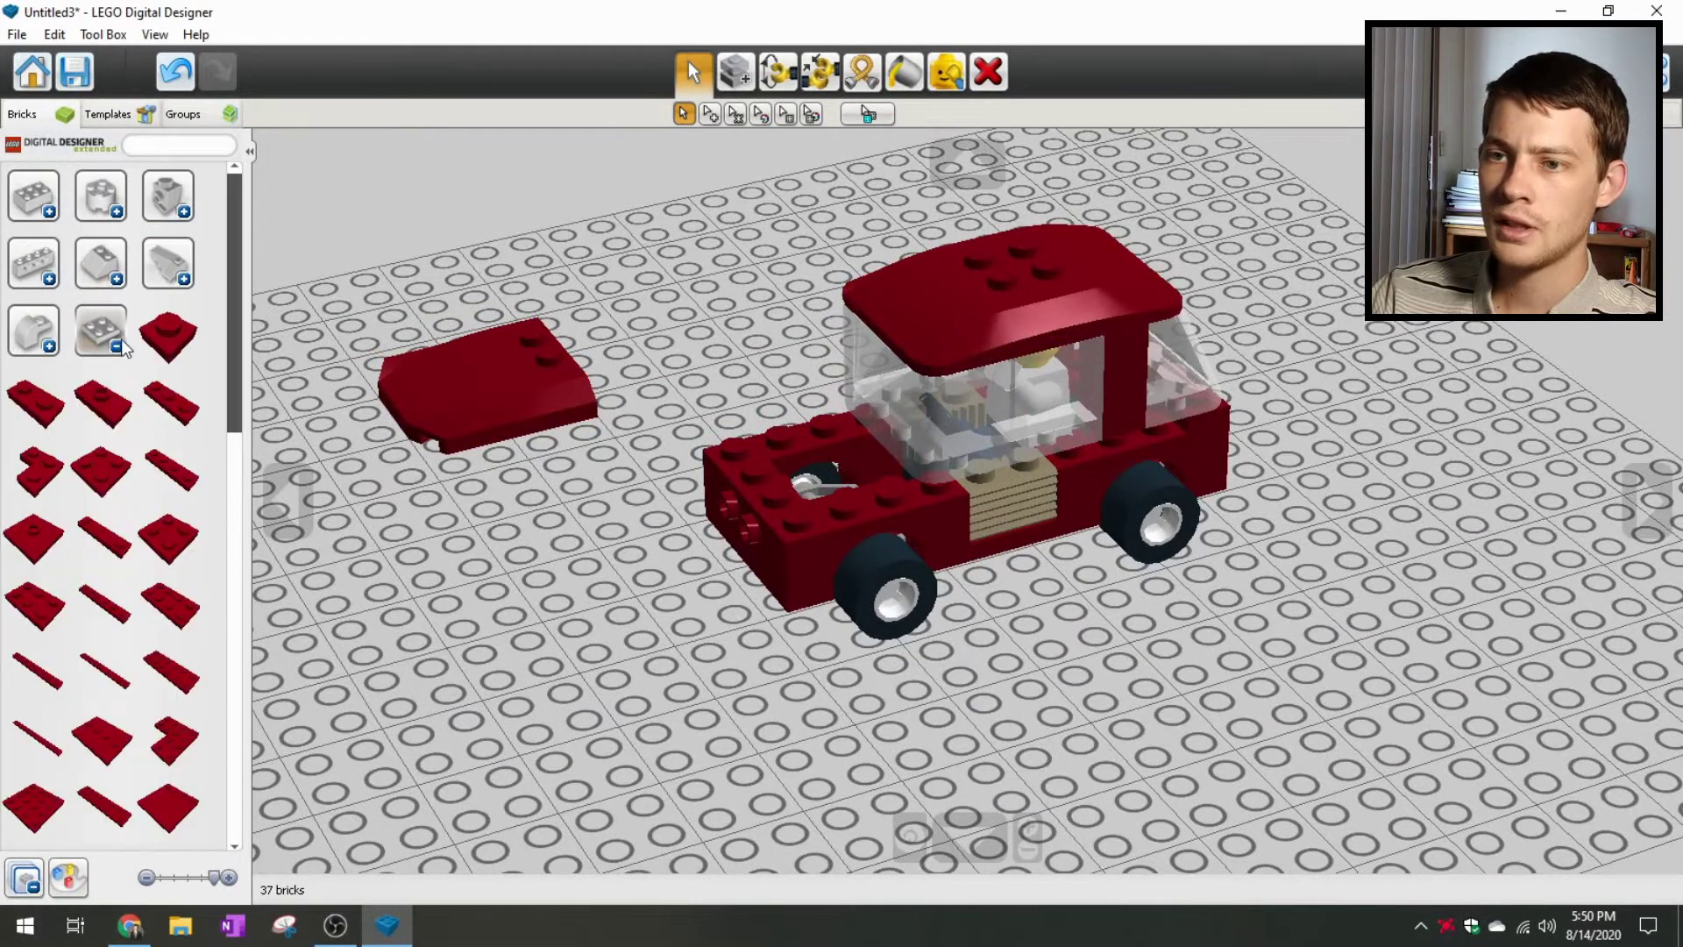
scroll(175, 448, down, 3)
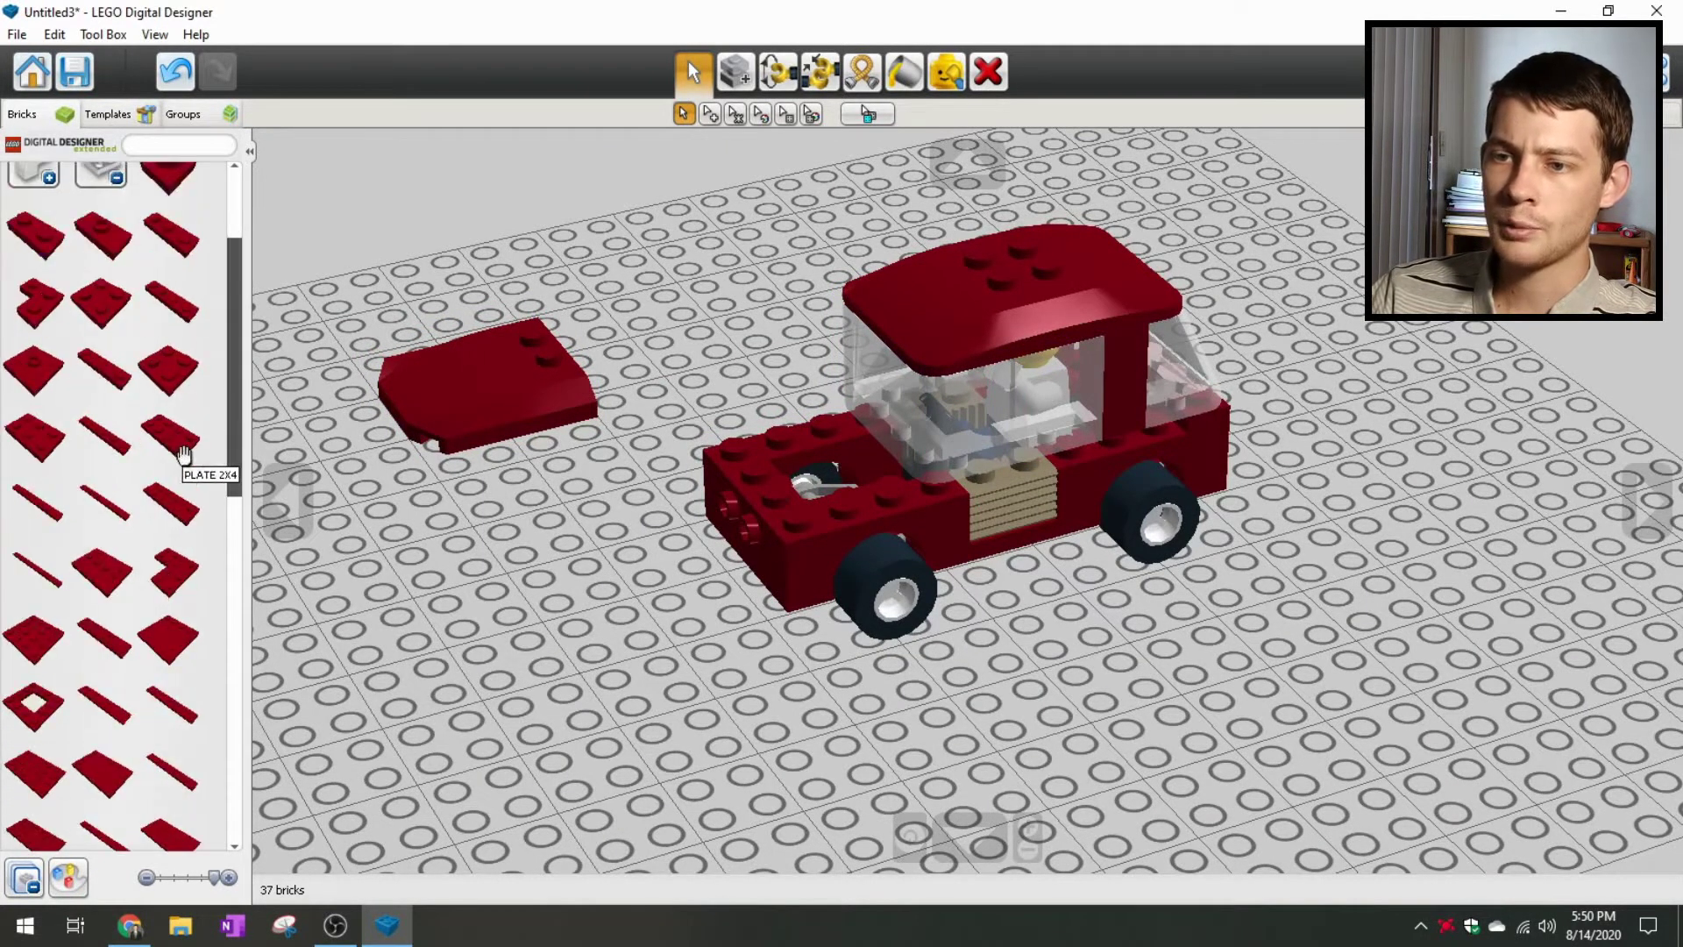
click(100, 439)
right_drag(856, 637, 771, 692)
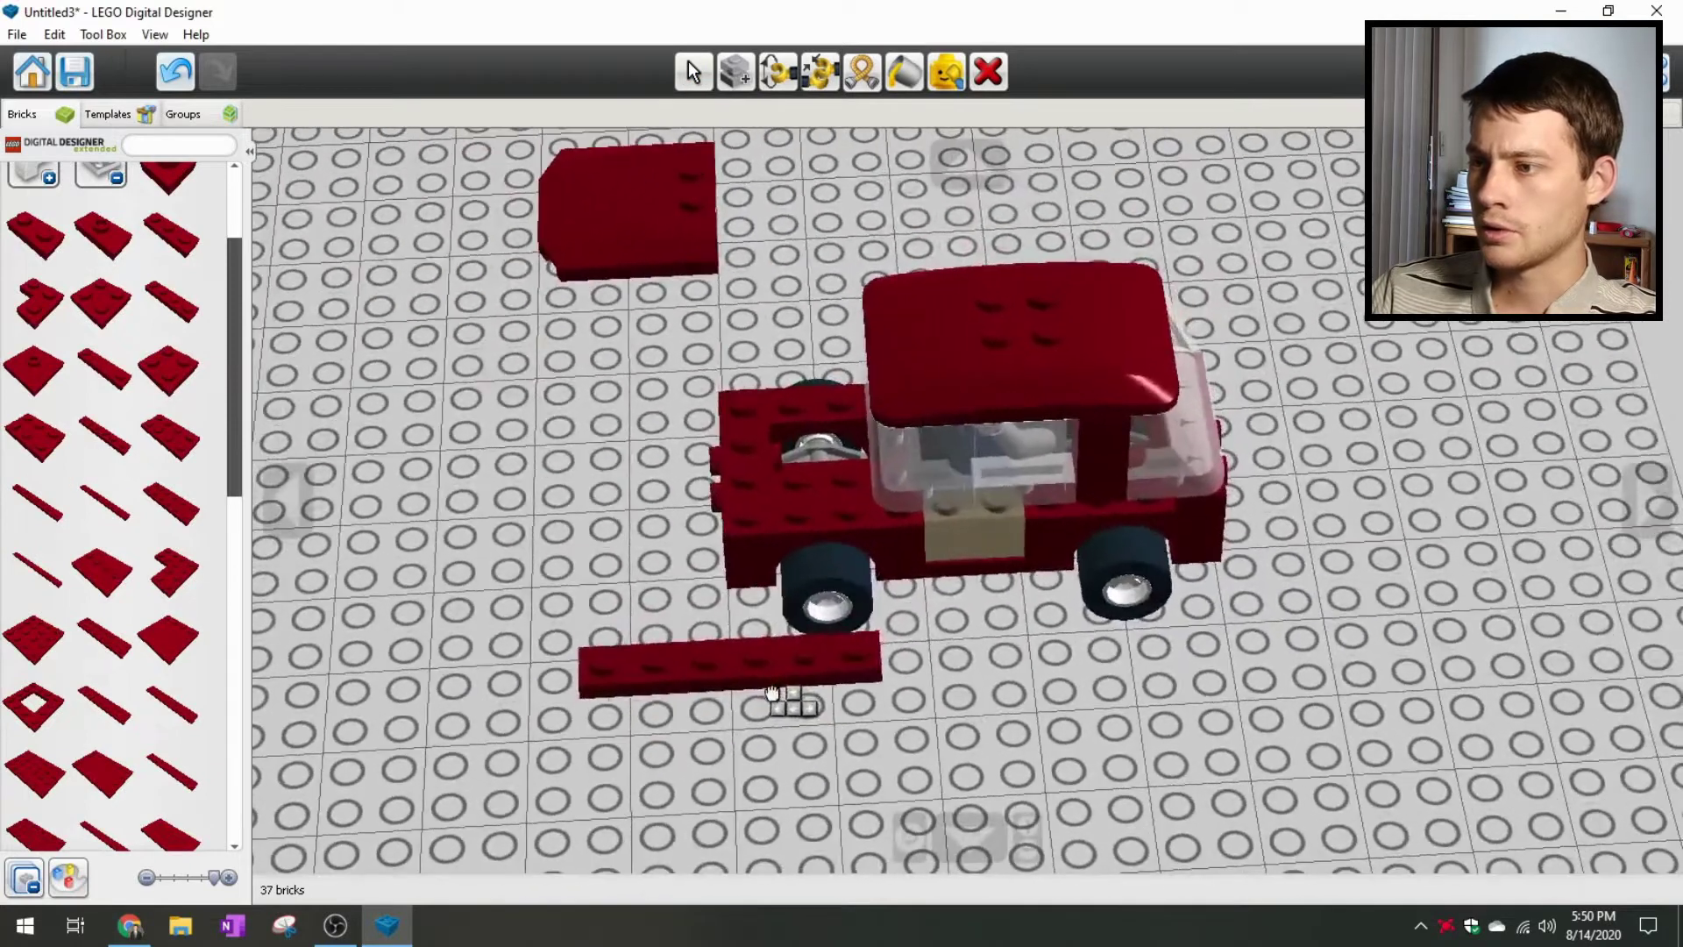
click(983, 561)
Step: Add a matching dark red 1x6 plate along the opposite side of the car
right_drag(633, 606, 1008, 613)
click(115, 435)
right_drag(613, 561, 846, 545)
right_drag(890, 489, 411, 604)
Step: Put the bonnet piece back on the car's front, directly against the windscreen and level with the side plates
click(863, 539)
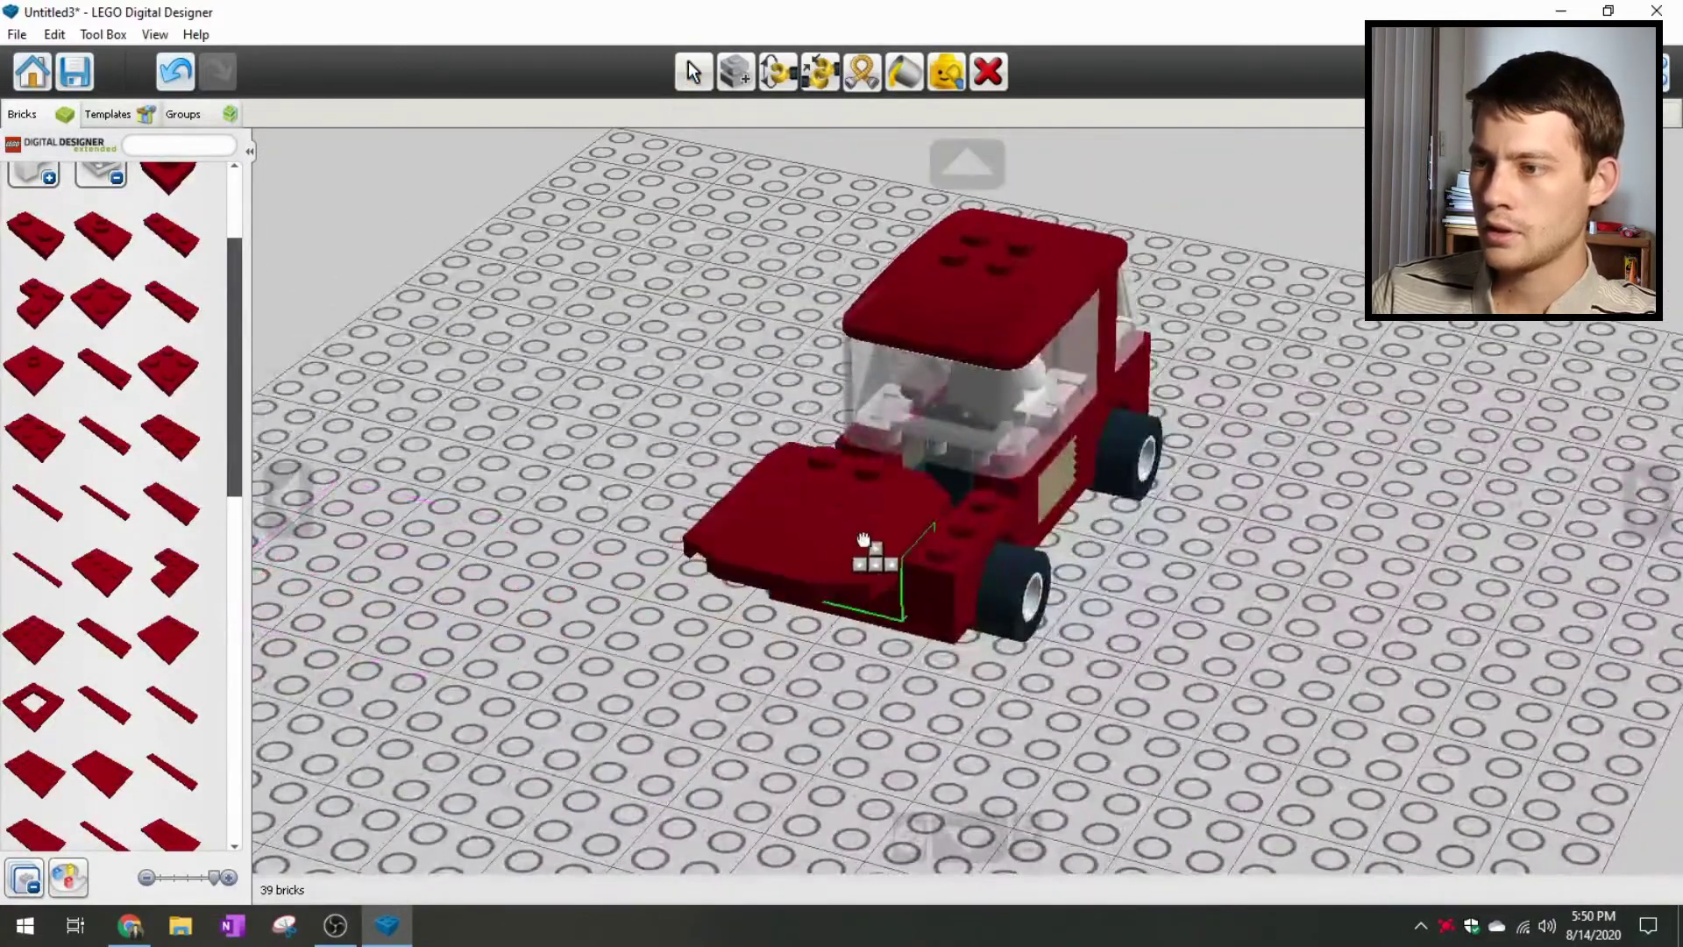
click(916, 519)
right_drag(610, 693, 806, 621)
scroll(613, 440, up, 4)
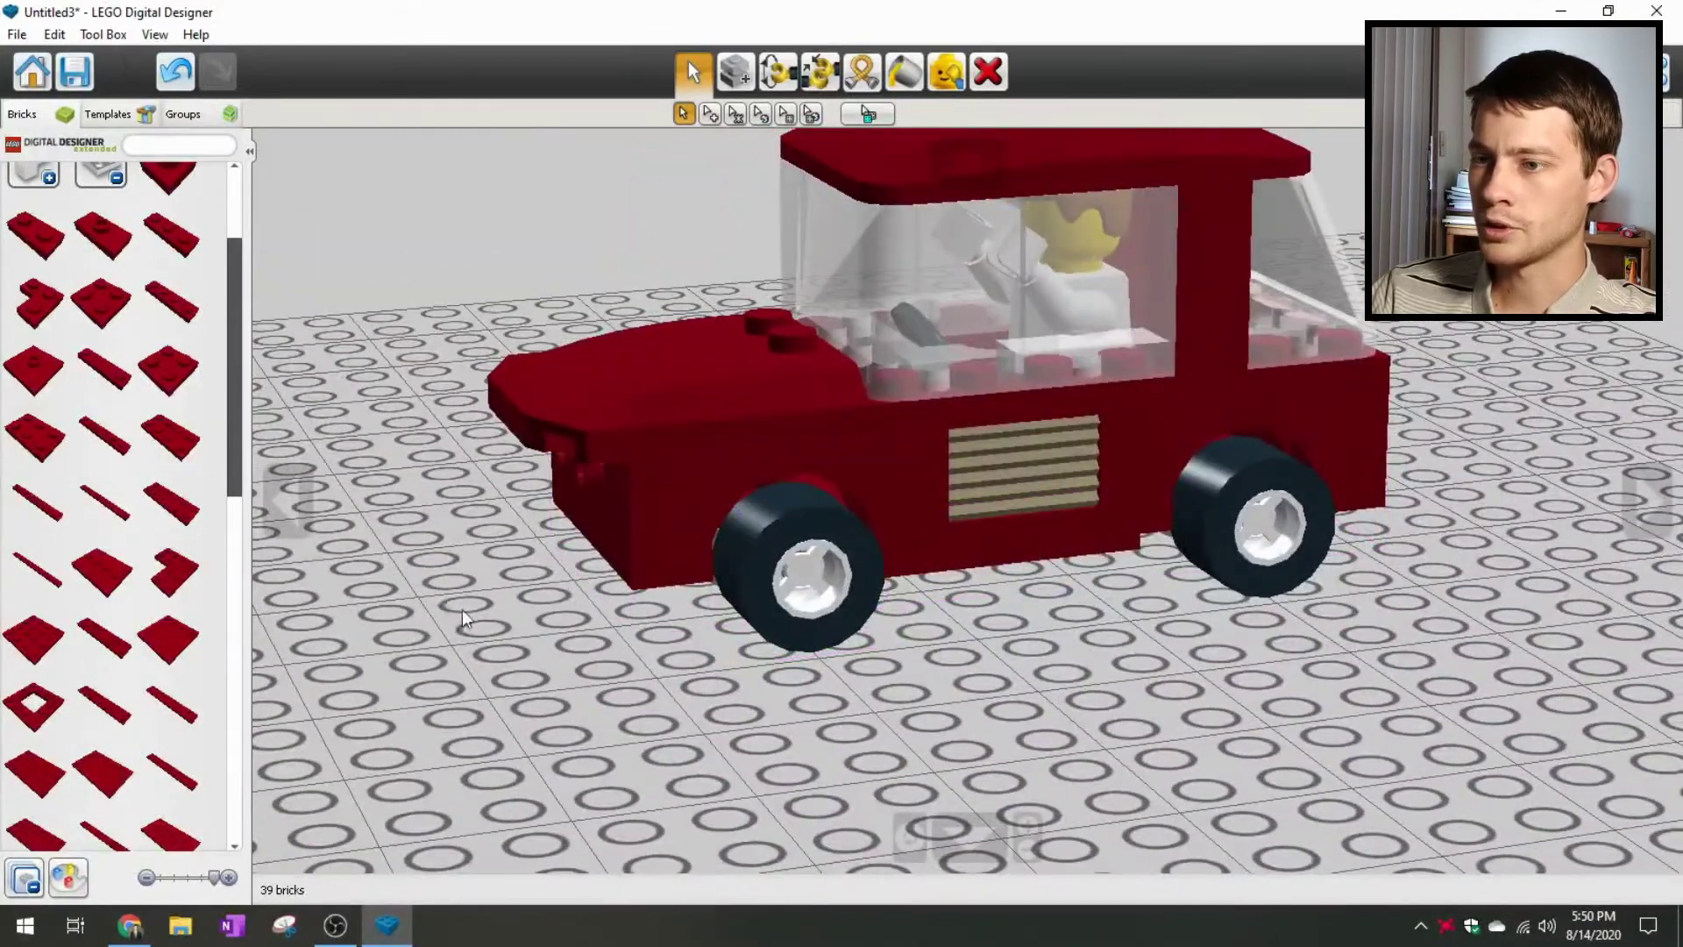
right_drag(461, 608, 533, 592)
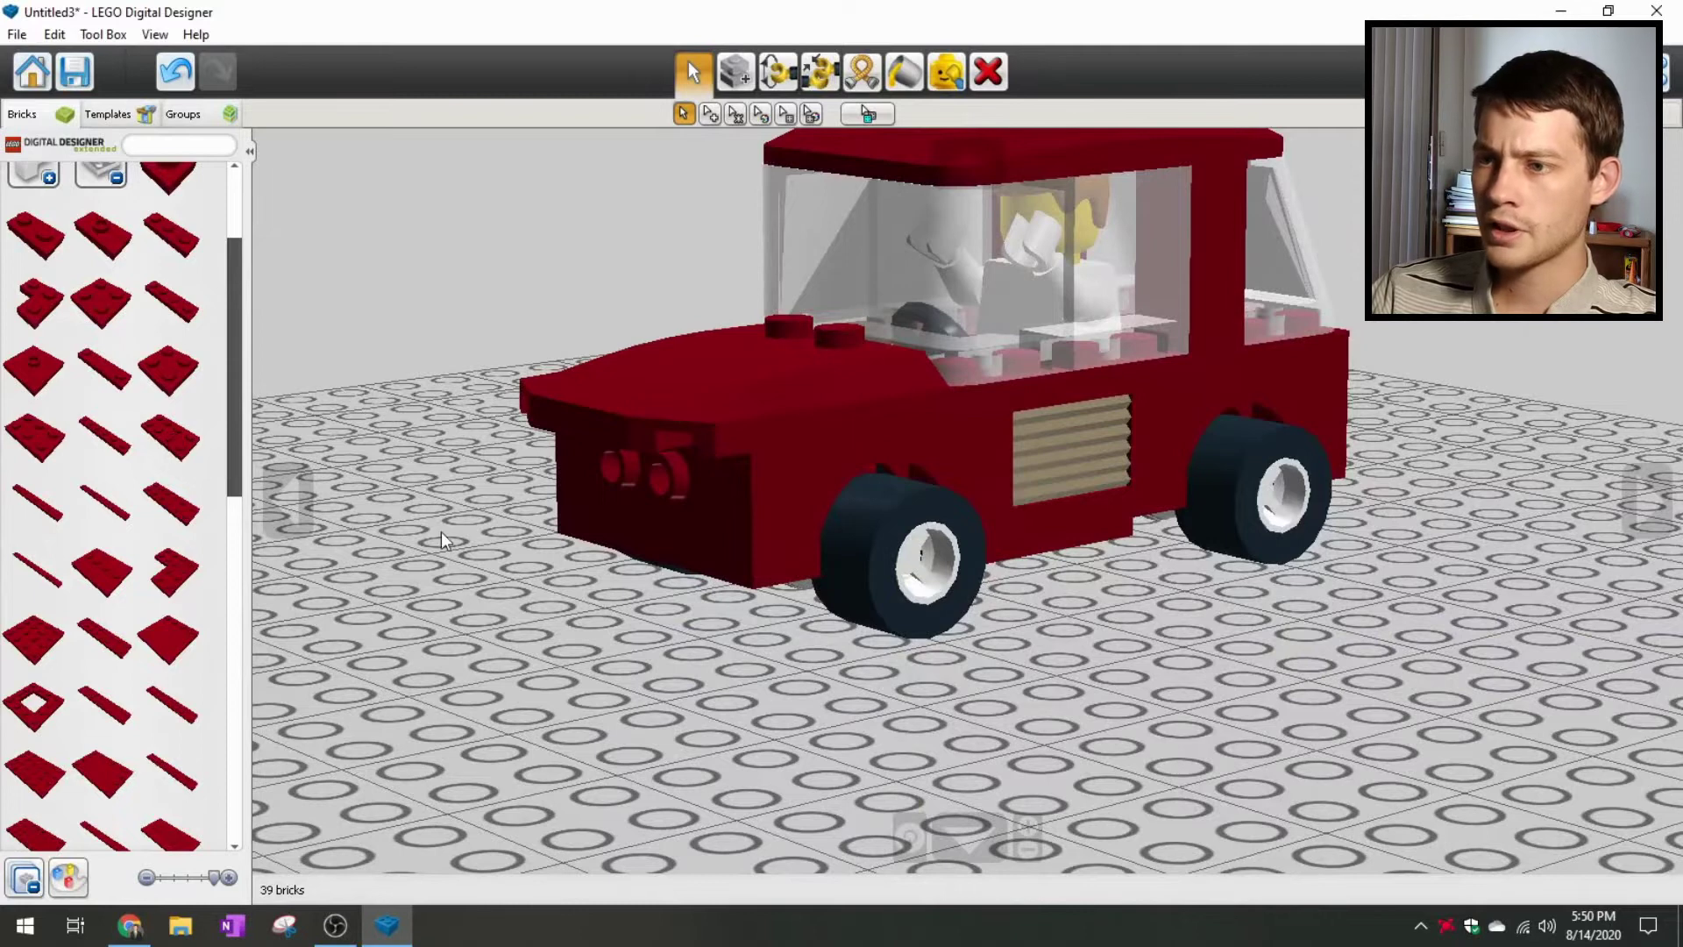
right_drag(441, 532, 473, 561)
scroll(473, 561, down, 5)
right_drag(558, 522, 531, 561)
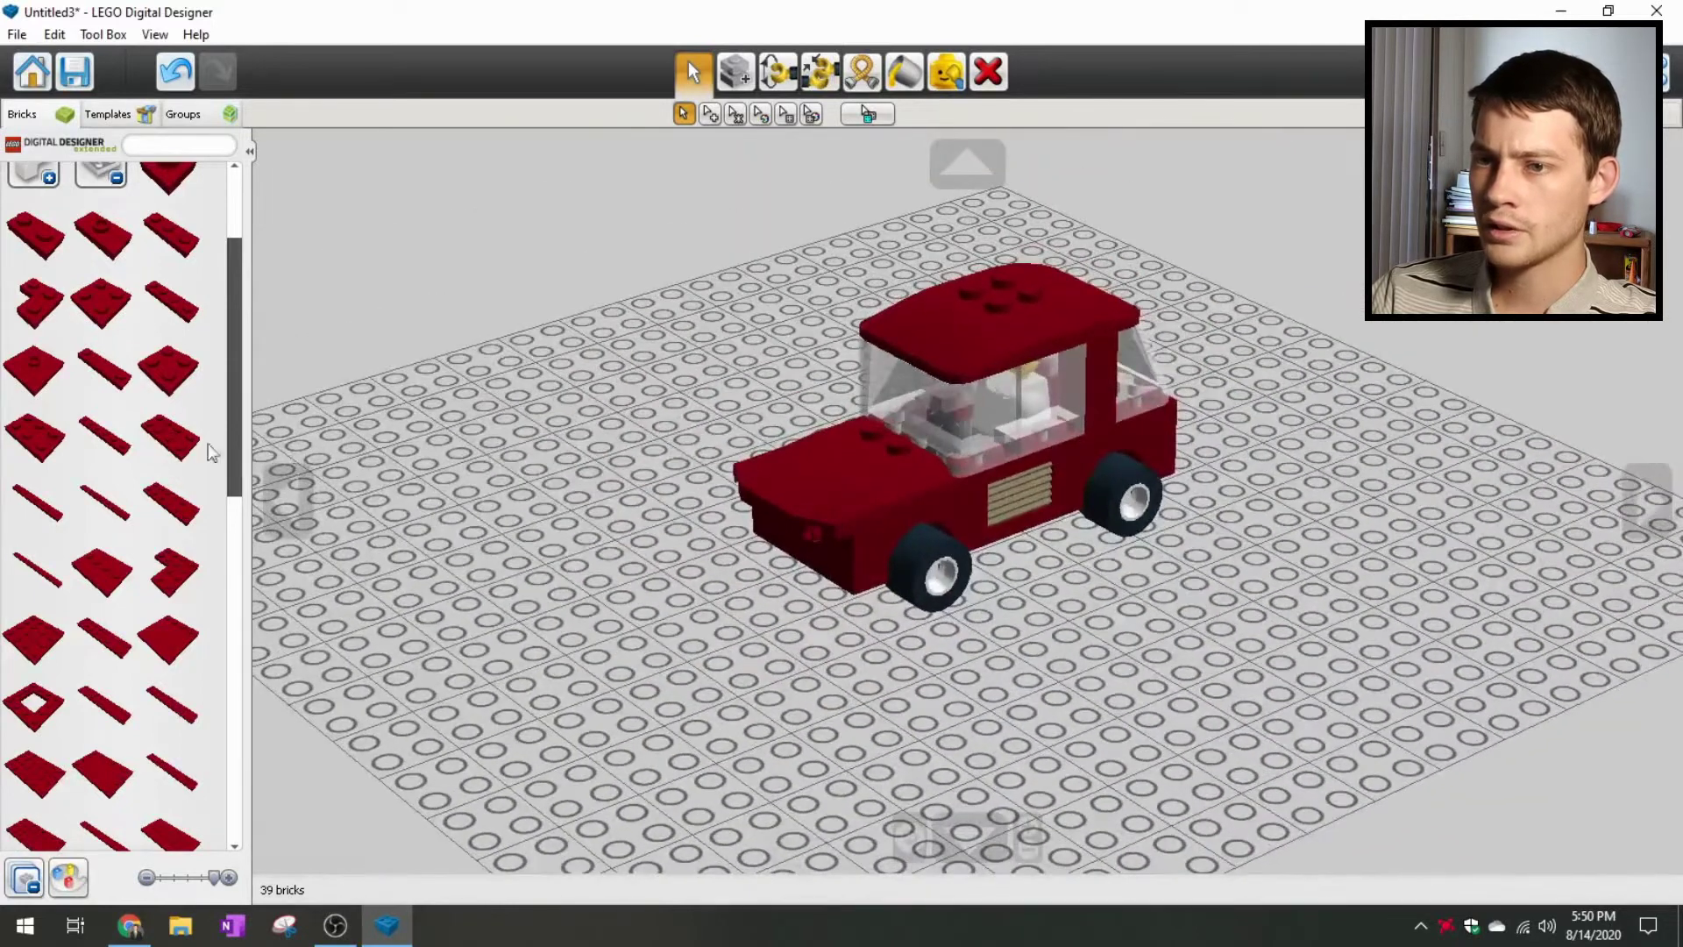
Step: Attach a dark red 2x4 plate upright to the front of the car below the bonnet, with its studs facing forward
click(178, 447)
right_drag(660, 601, 699, 601)
key(Down)
click(805, 510)
scroll(826, 435, up, 5)
right_drag(824, 425, 577, 622)
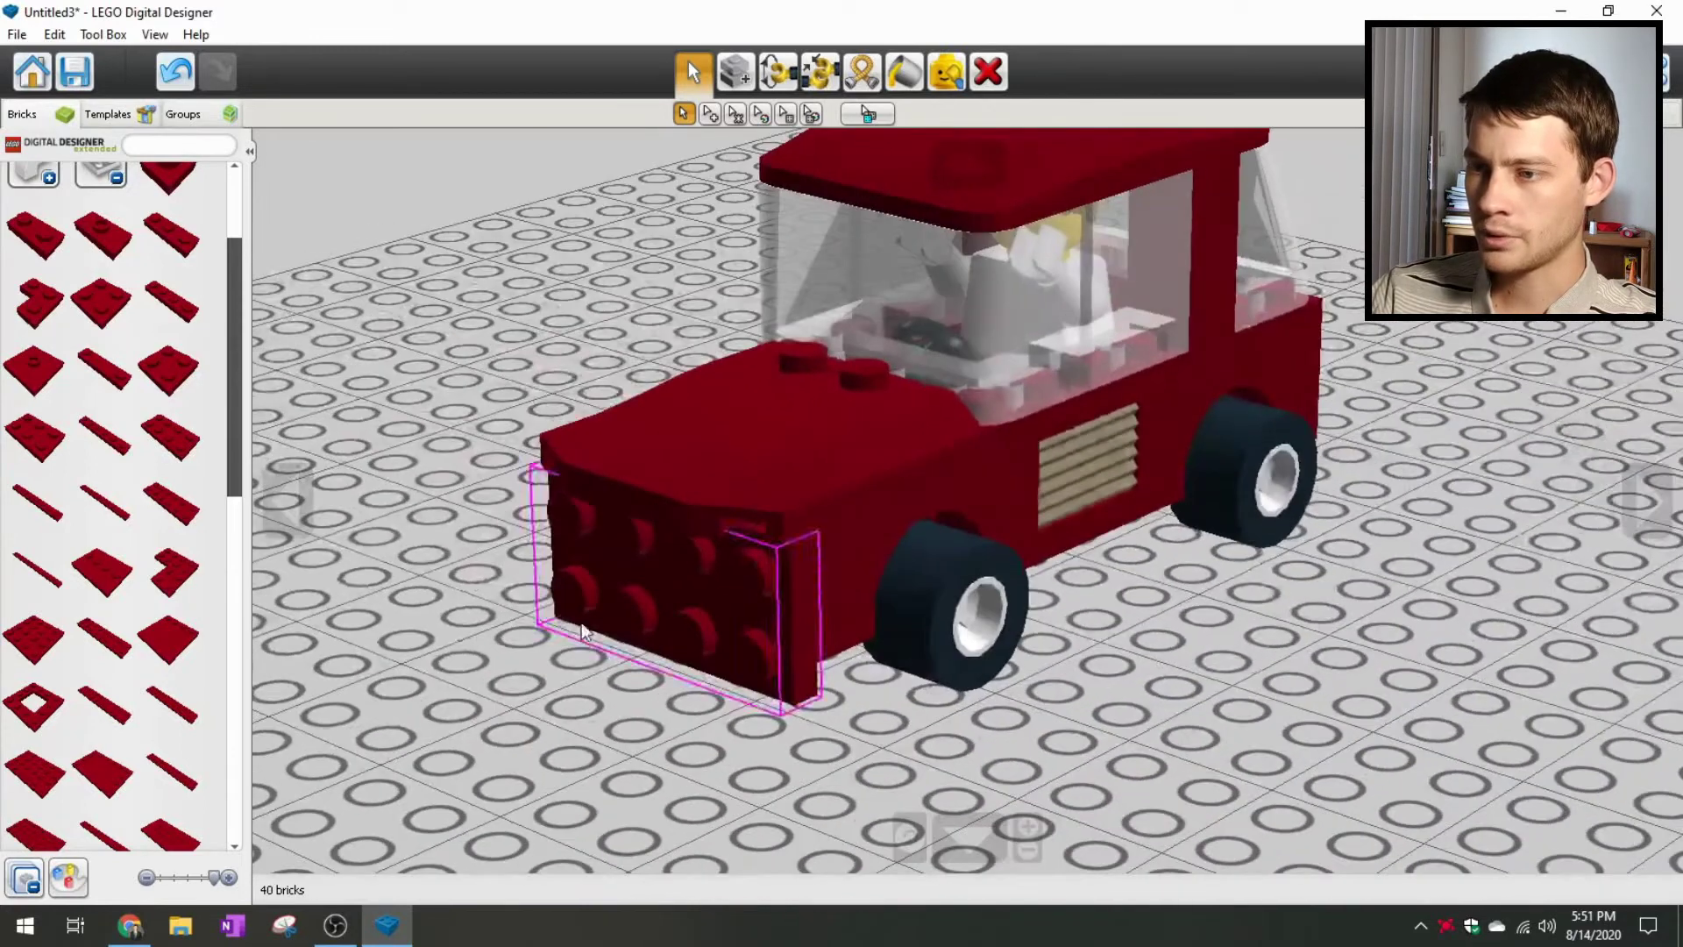
Step: Attach a dark red slope brick sideways to the upper-left corner of the studded front plate, as seen facing the car
click(108, 175)
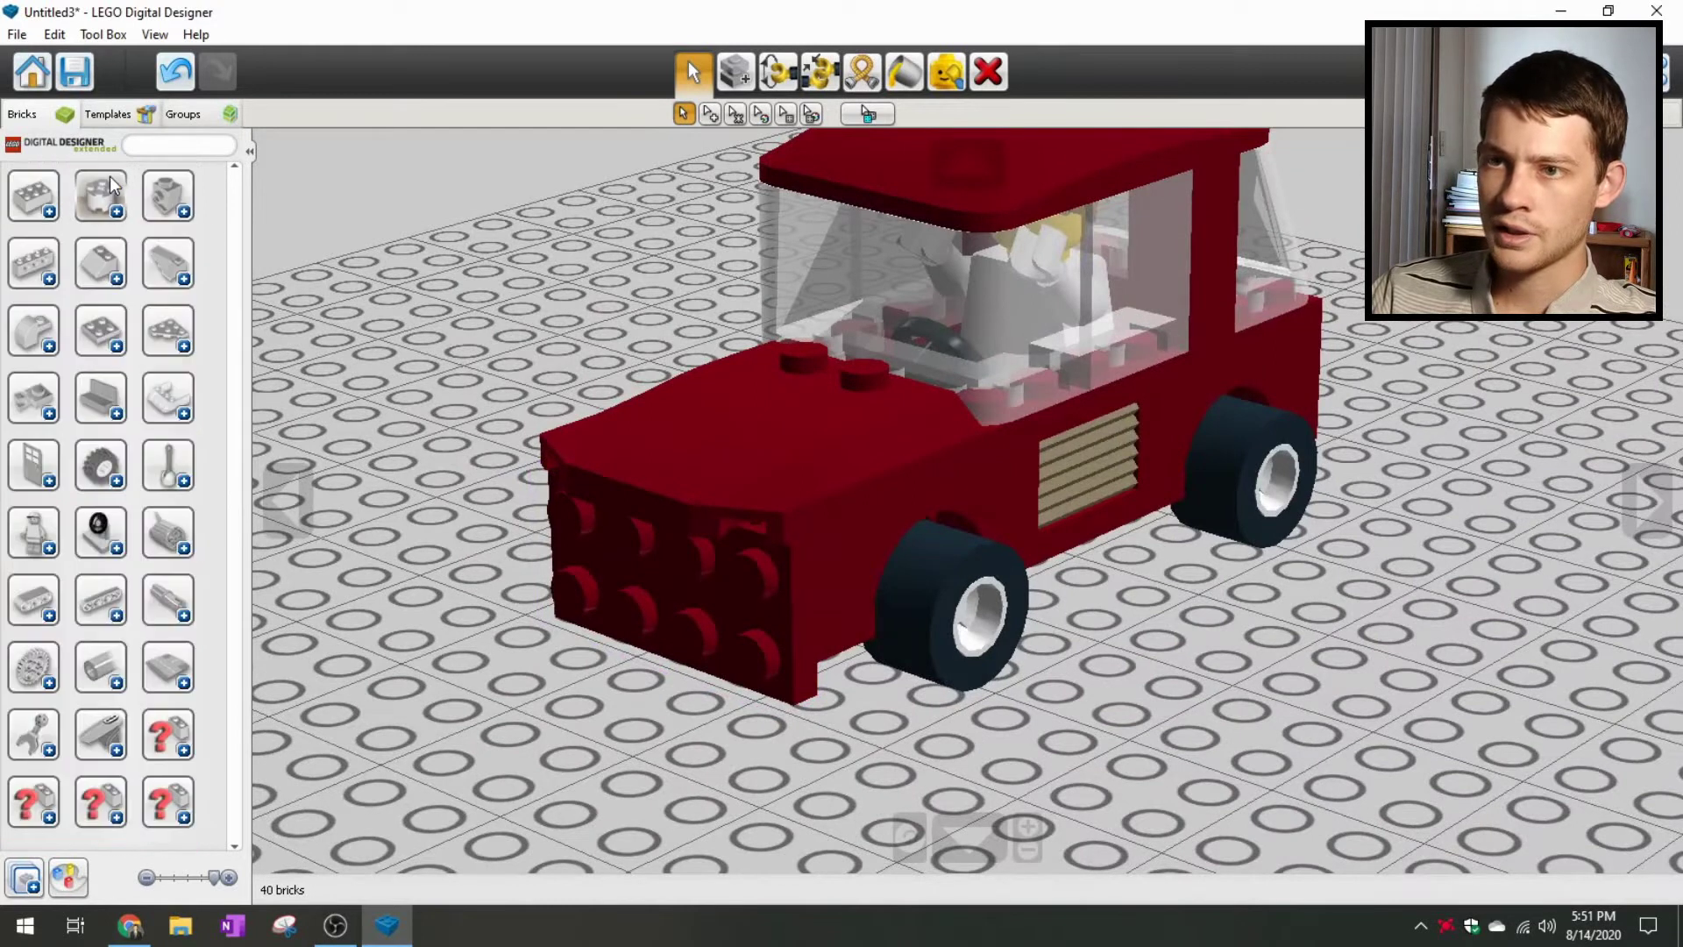
click(116, 279)
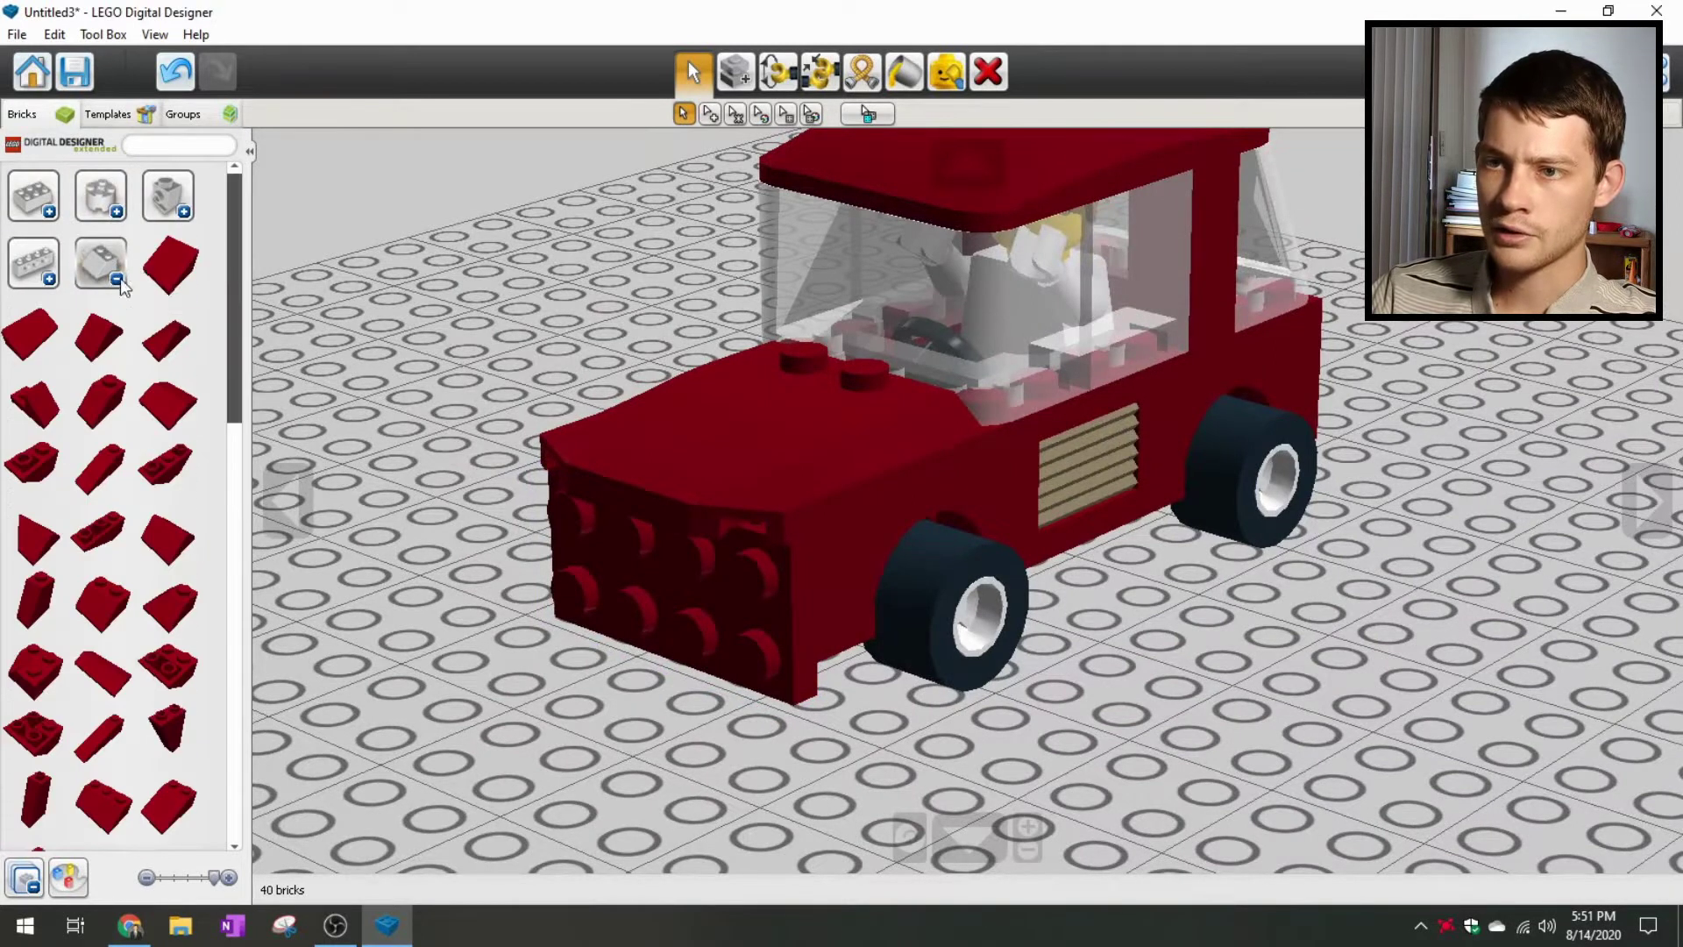
click(169, 265)
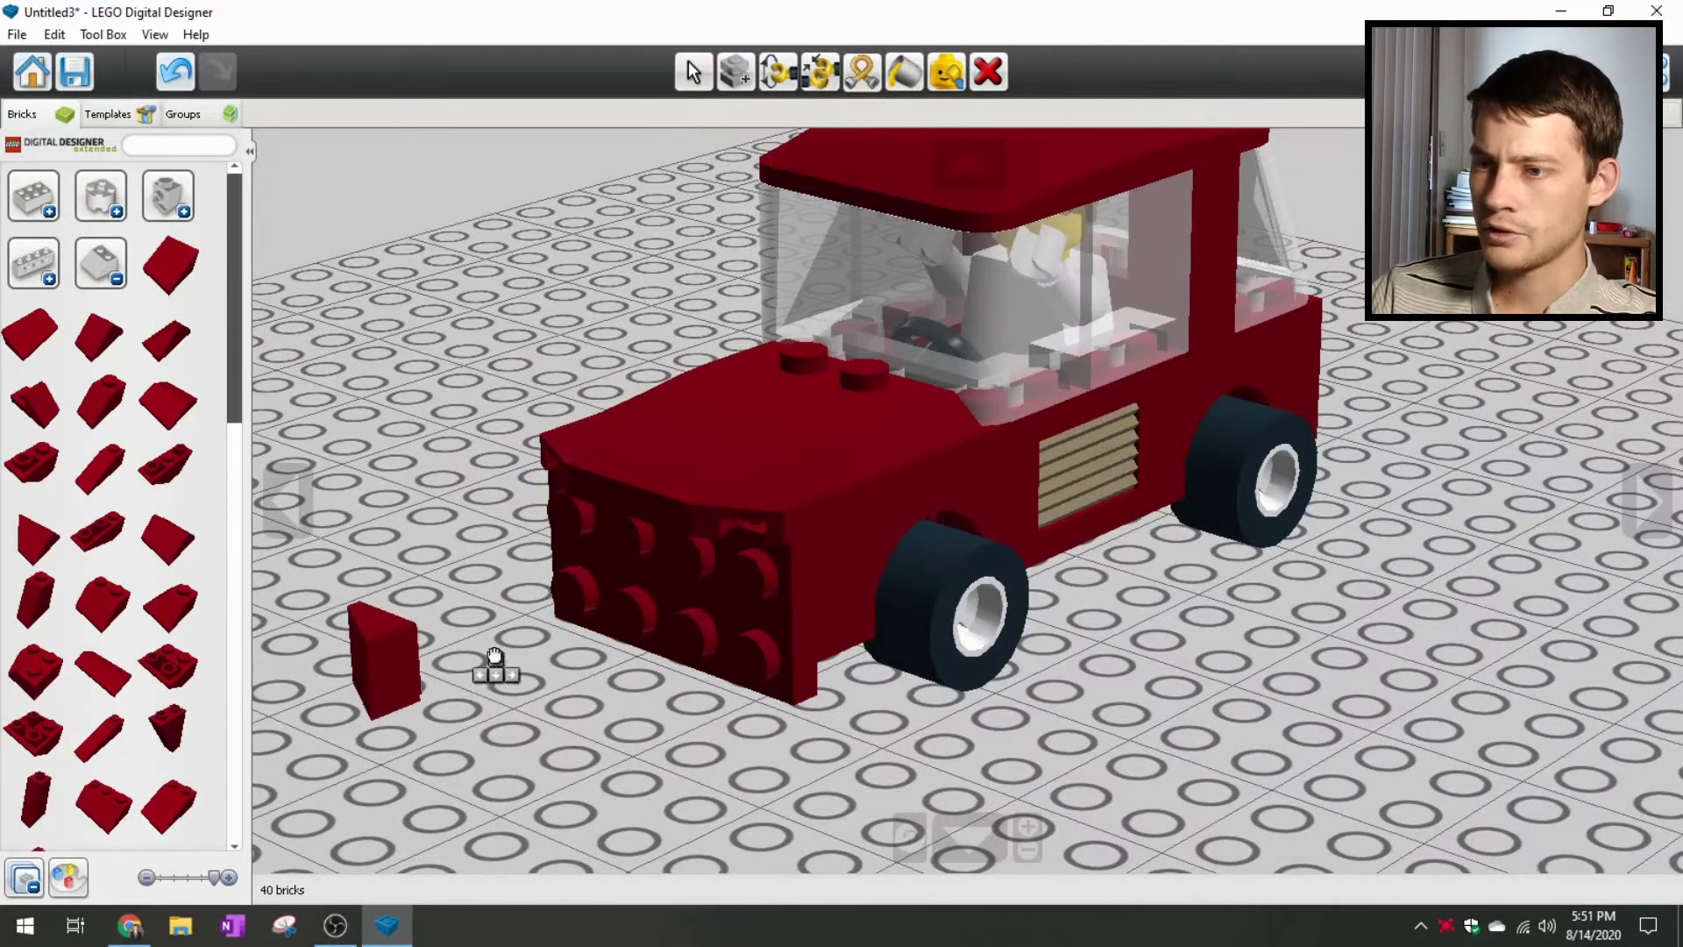
right_drag(495, 657, 611, 706)
click(771, 657)
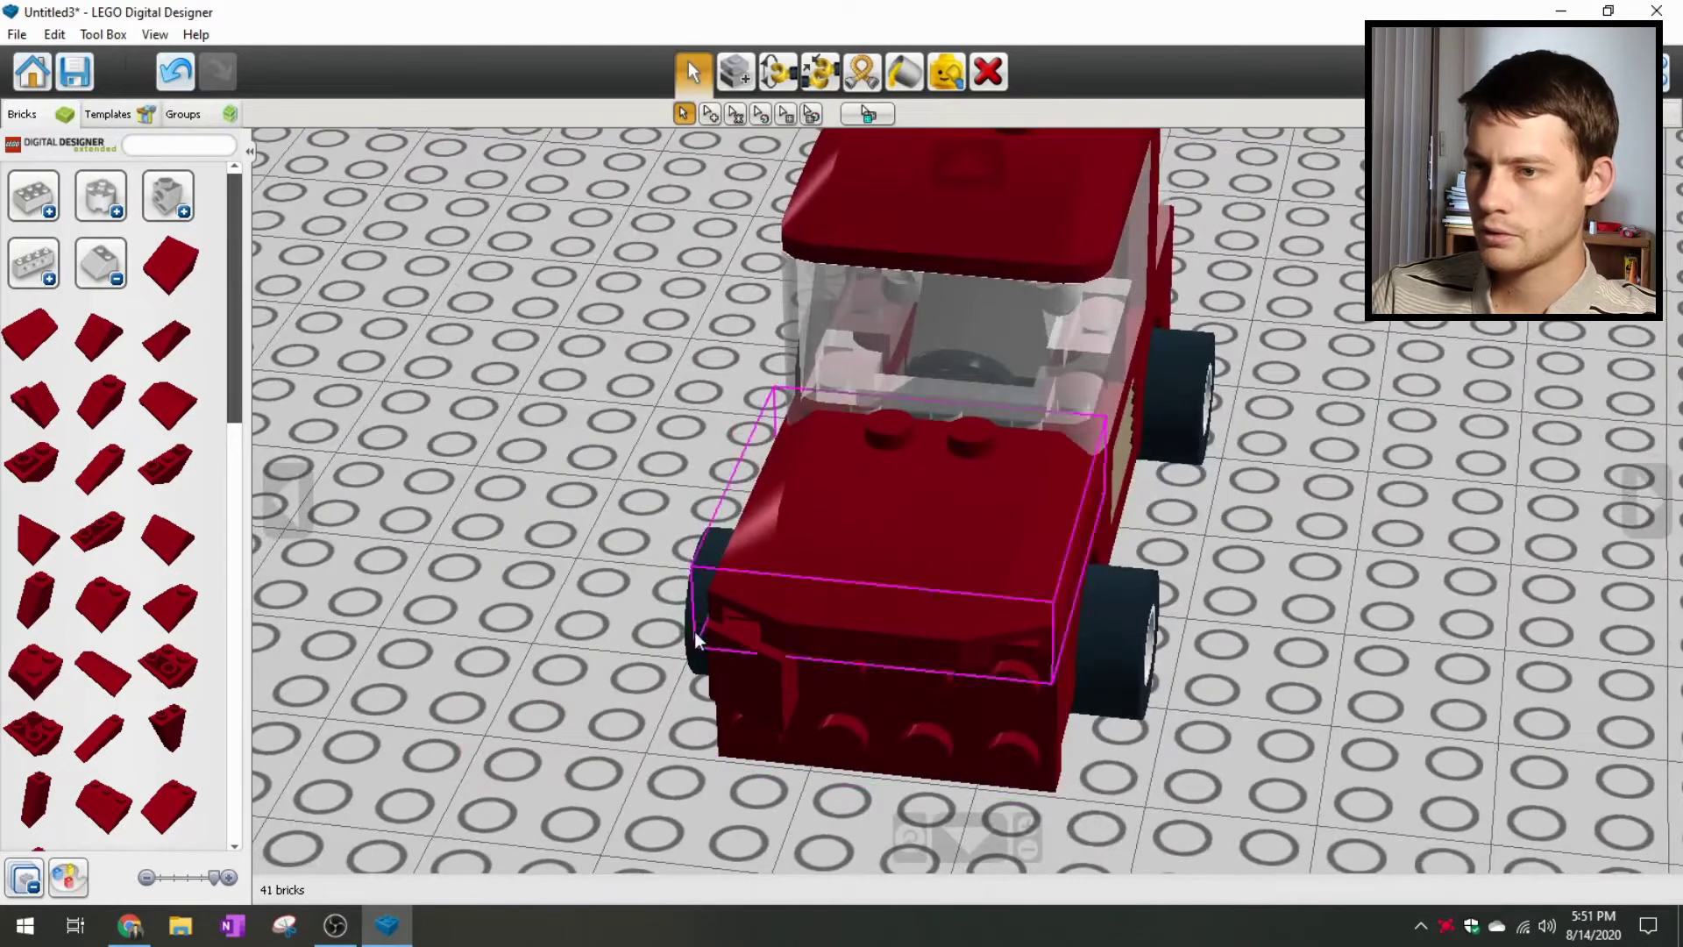
Step: Attach a matching dark red slope brick, mirrored, to the upper-right corner of the car's studded front plate
click(169, 265)
key(Up)
key(Up)
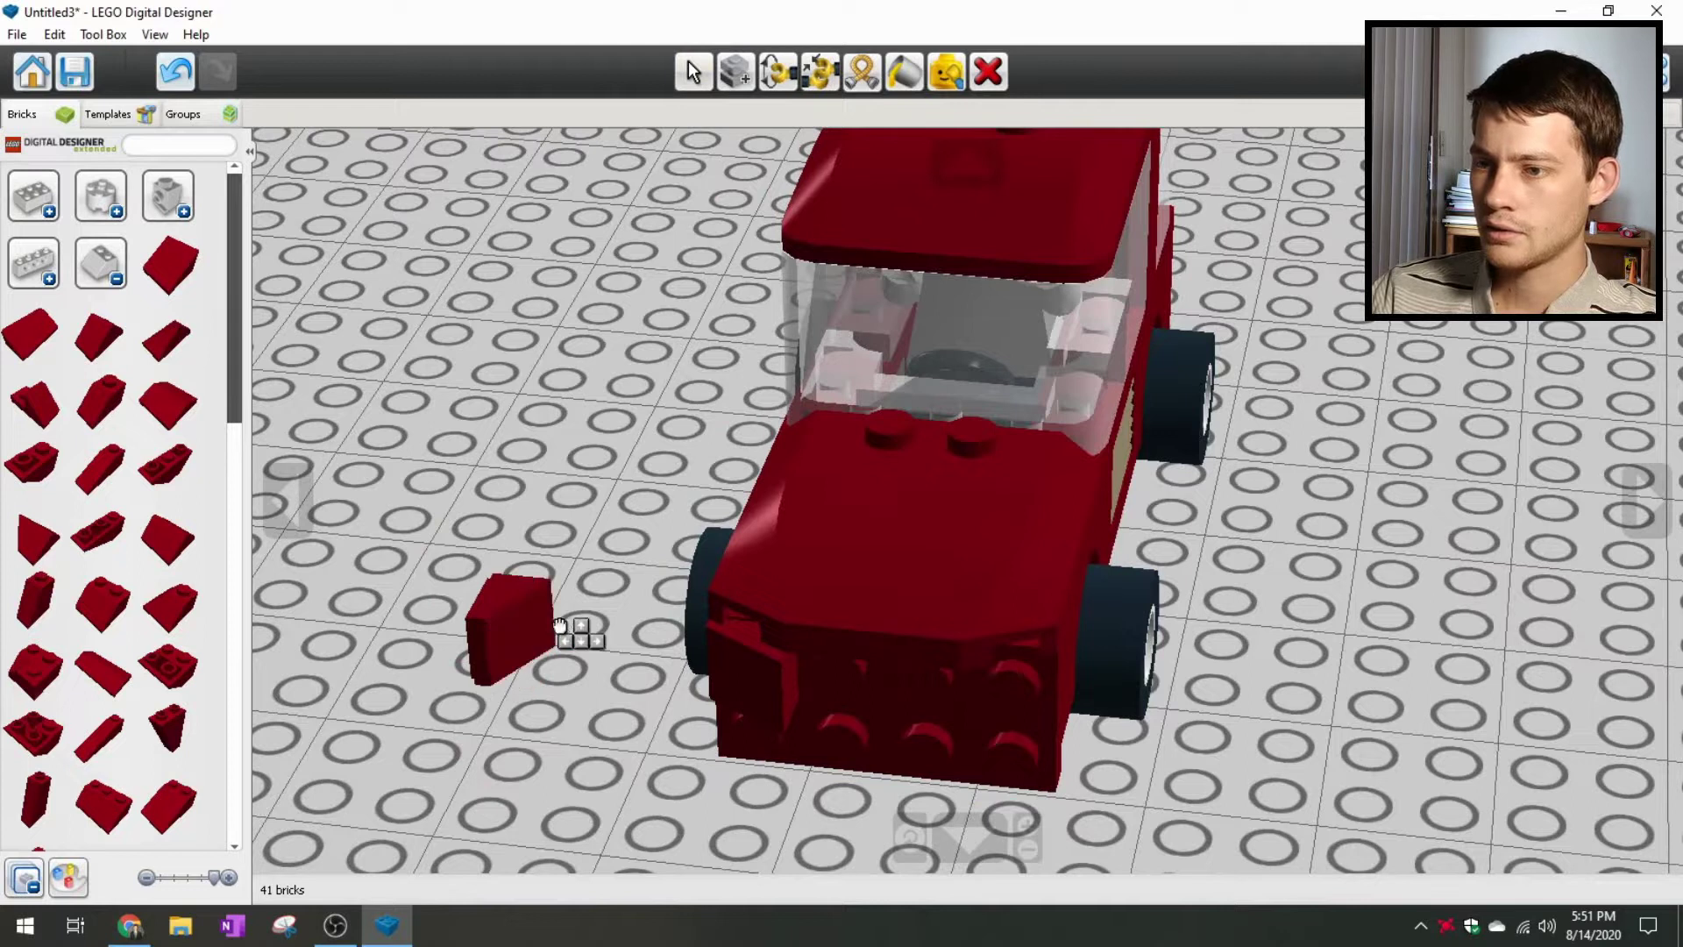
key(Right)
key(Down)
click(1030, 662)
Step: Add two more dark red slope bricks to the front's lower corners, one directly below each upper slope
scroll(1008, 664, down, 3)
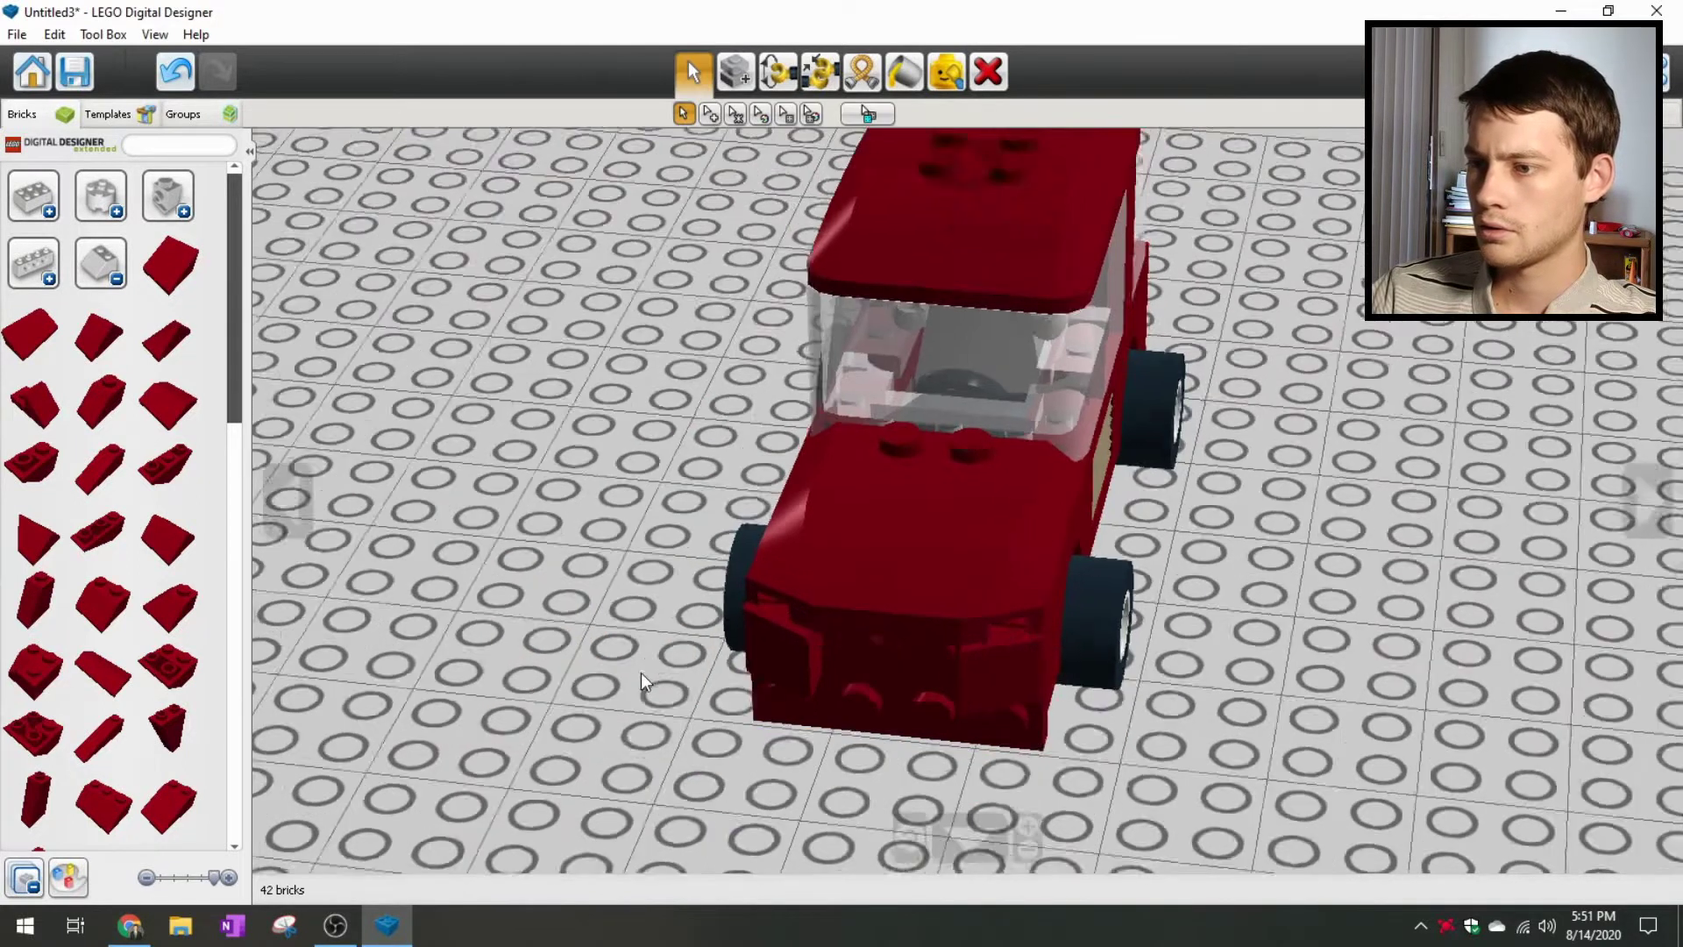
scroll(846, 675, up, 2)
right_drag(846, 688, 952, 512)
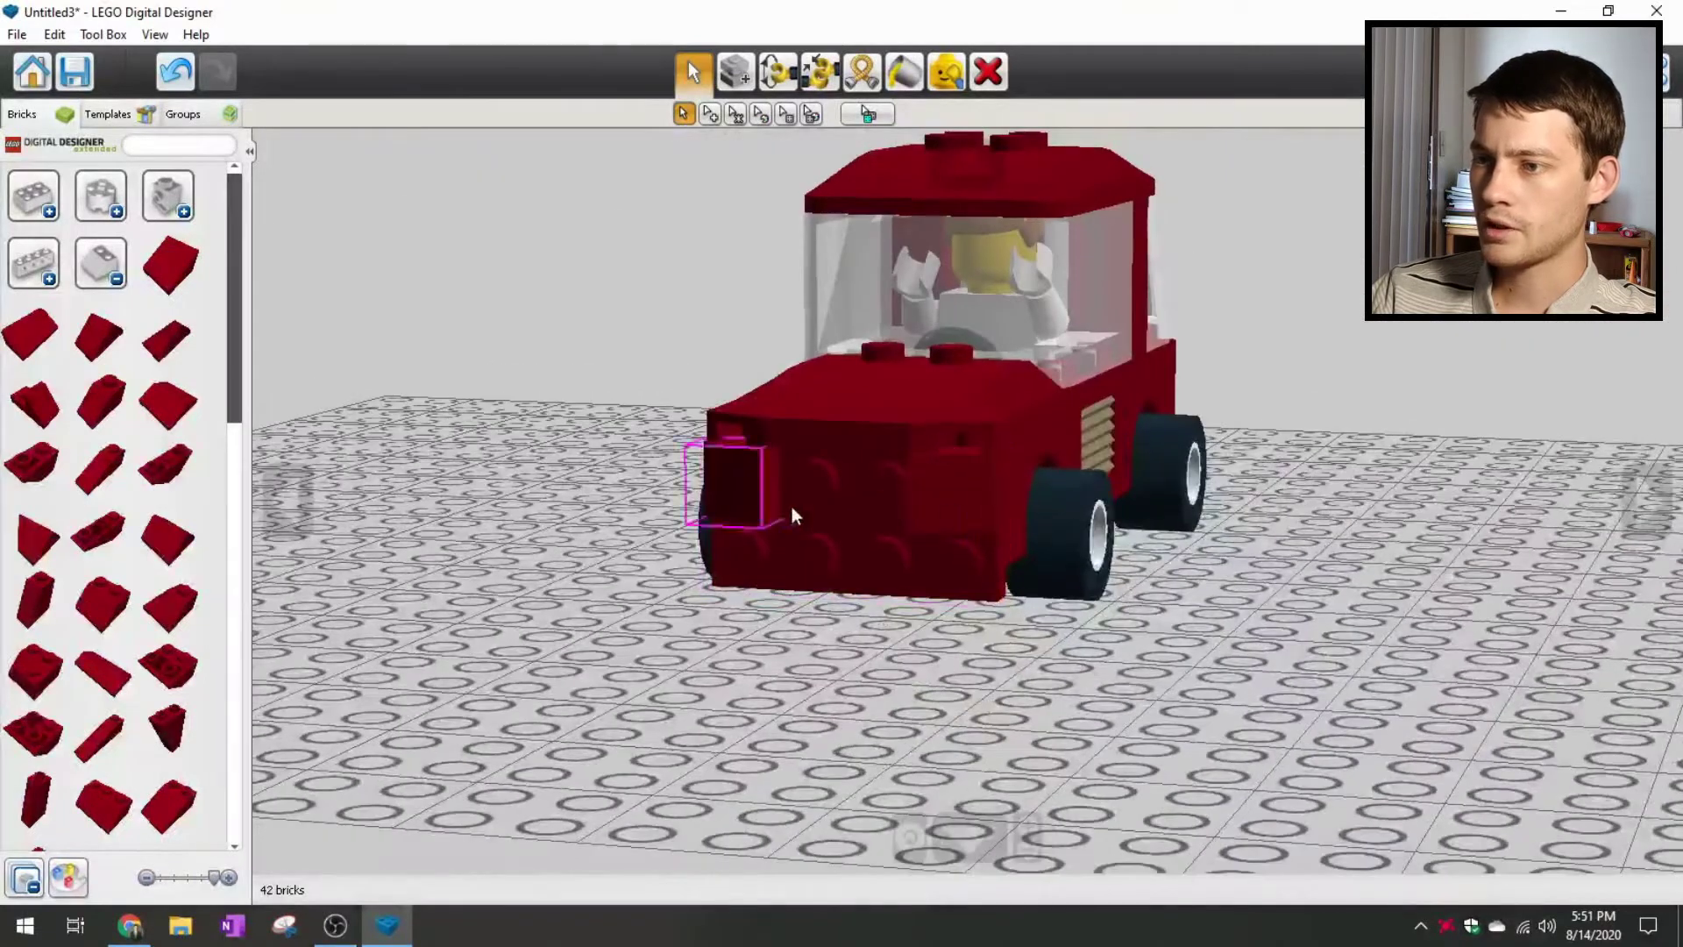
right_drag(792, 507, 771, 659)
click(1071, 640)
click(174, 276)
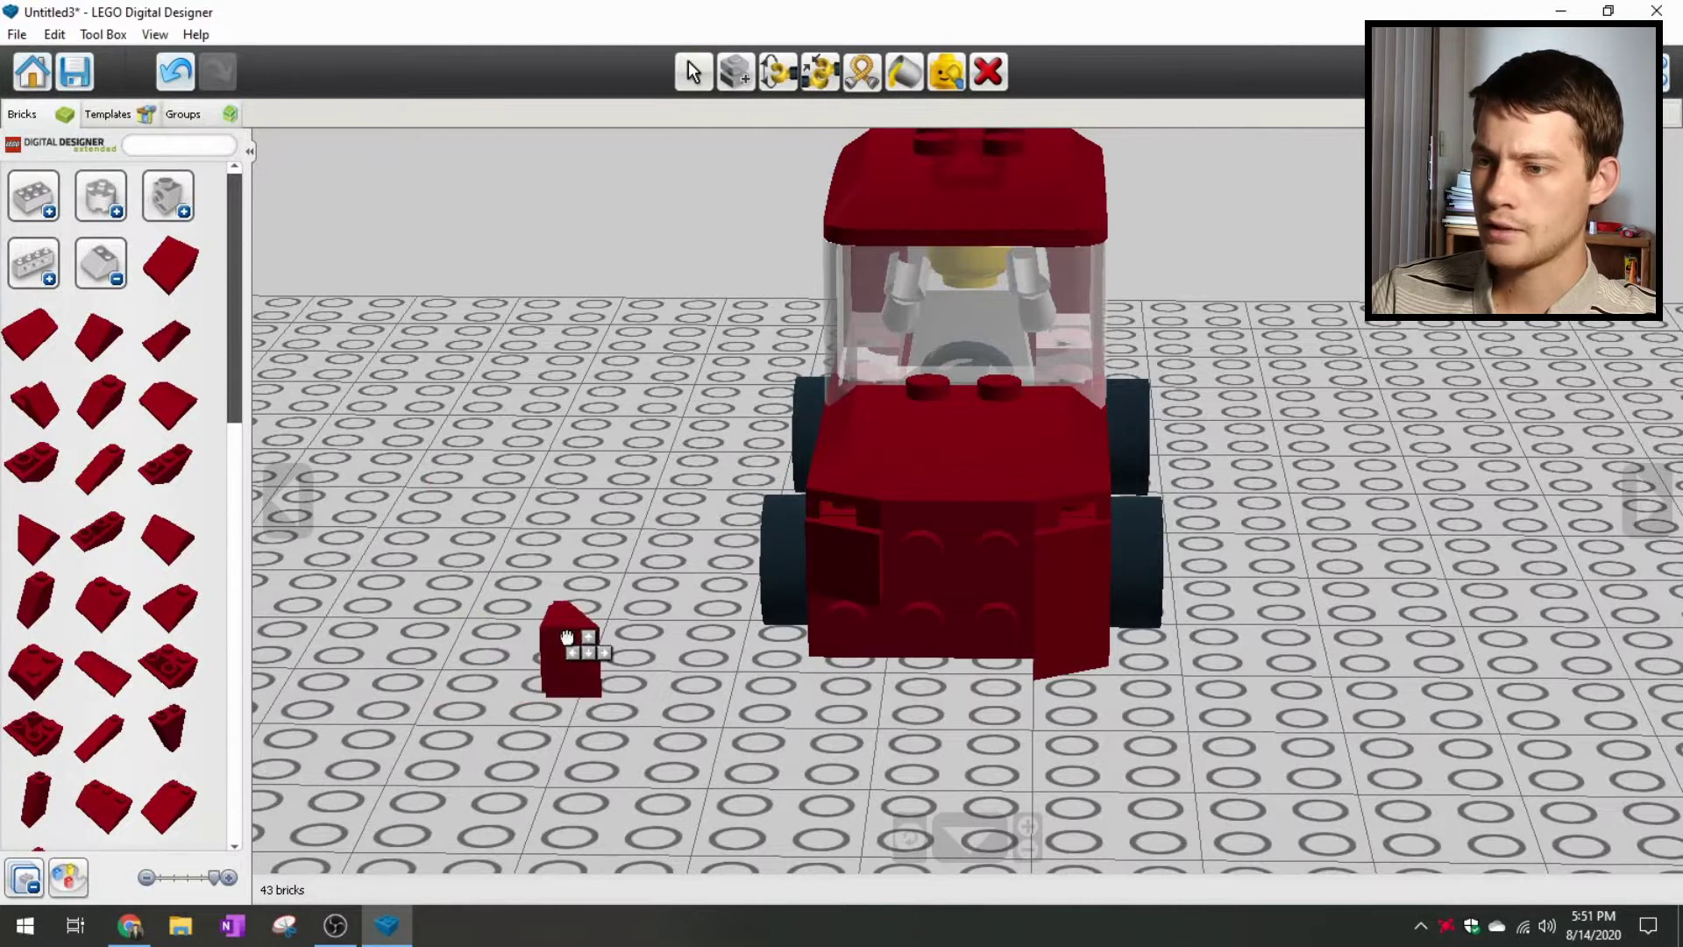
click(847, 660)
Step: Attach a dark red 2x2 plate to the four studs between the slope bricks on the car's front
right_drag(717, 670, 644, 693)
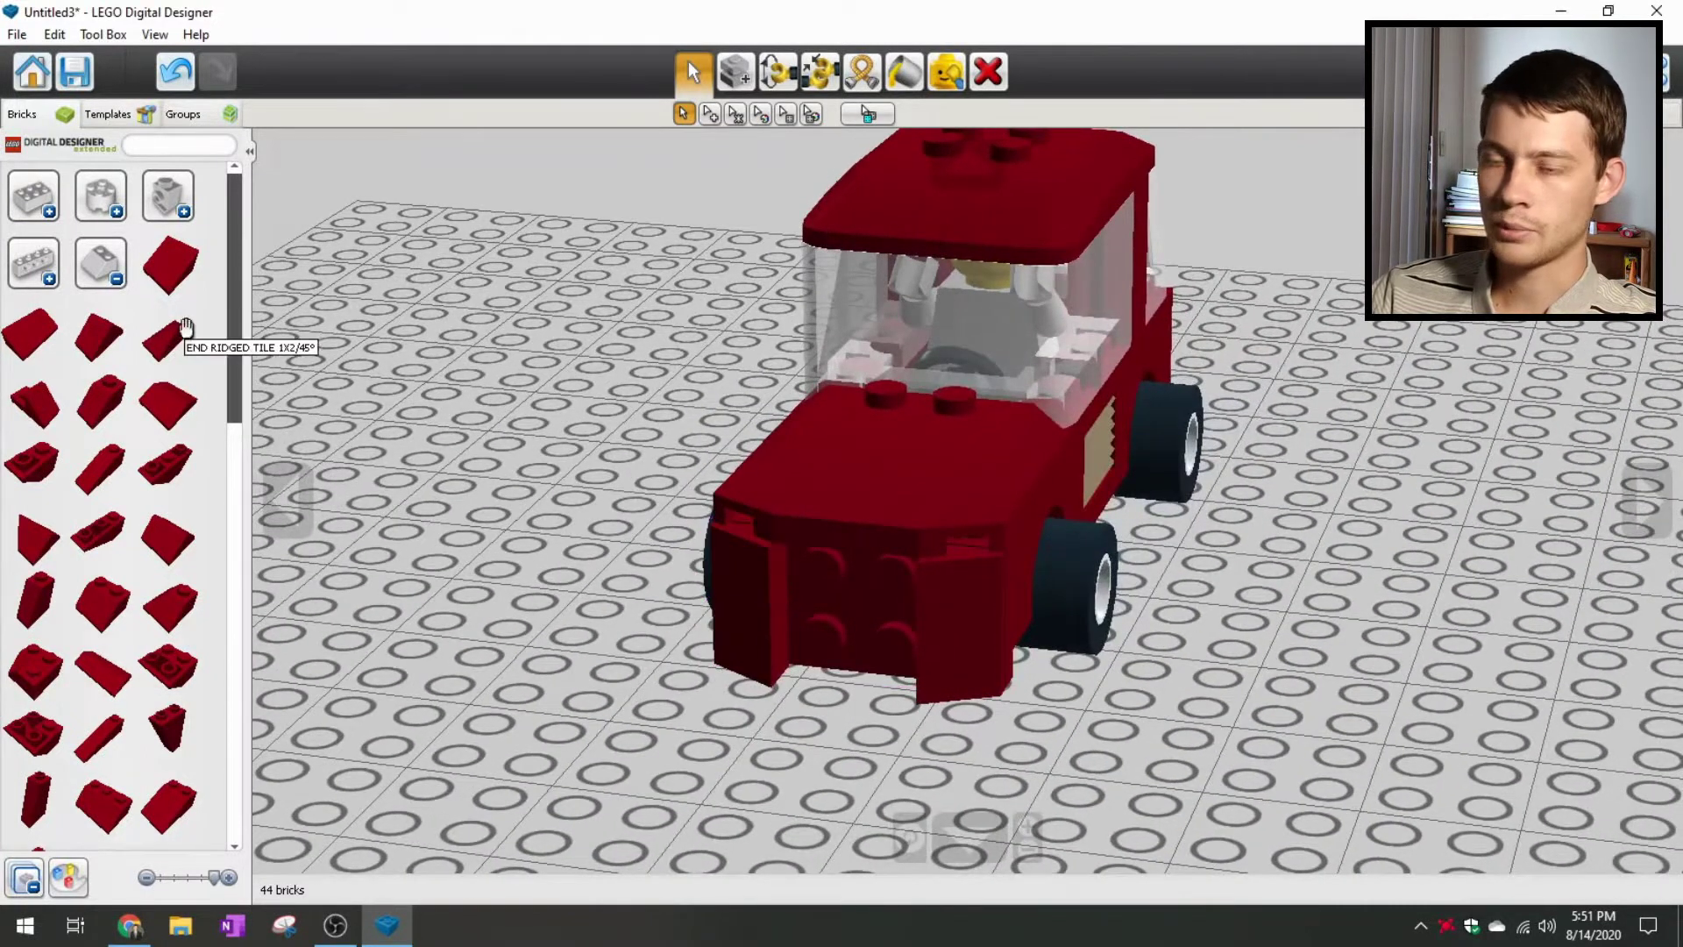
click(109, 266)
click(101, 331)
click(146, 458)
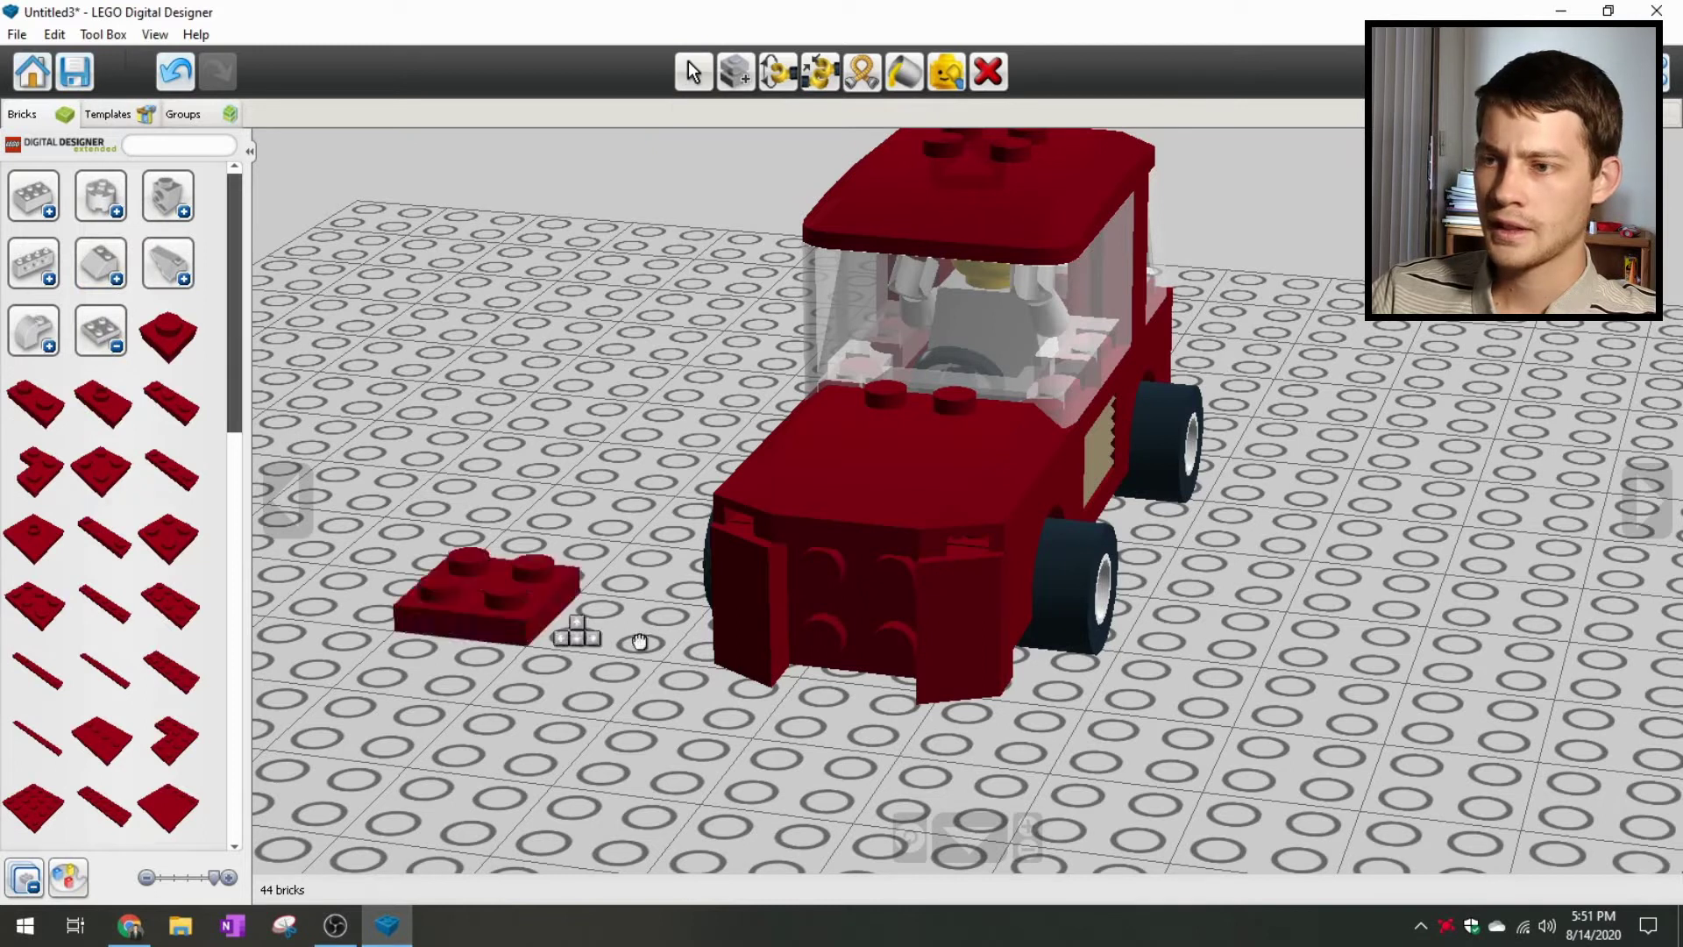
click(895, 624)
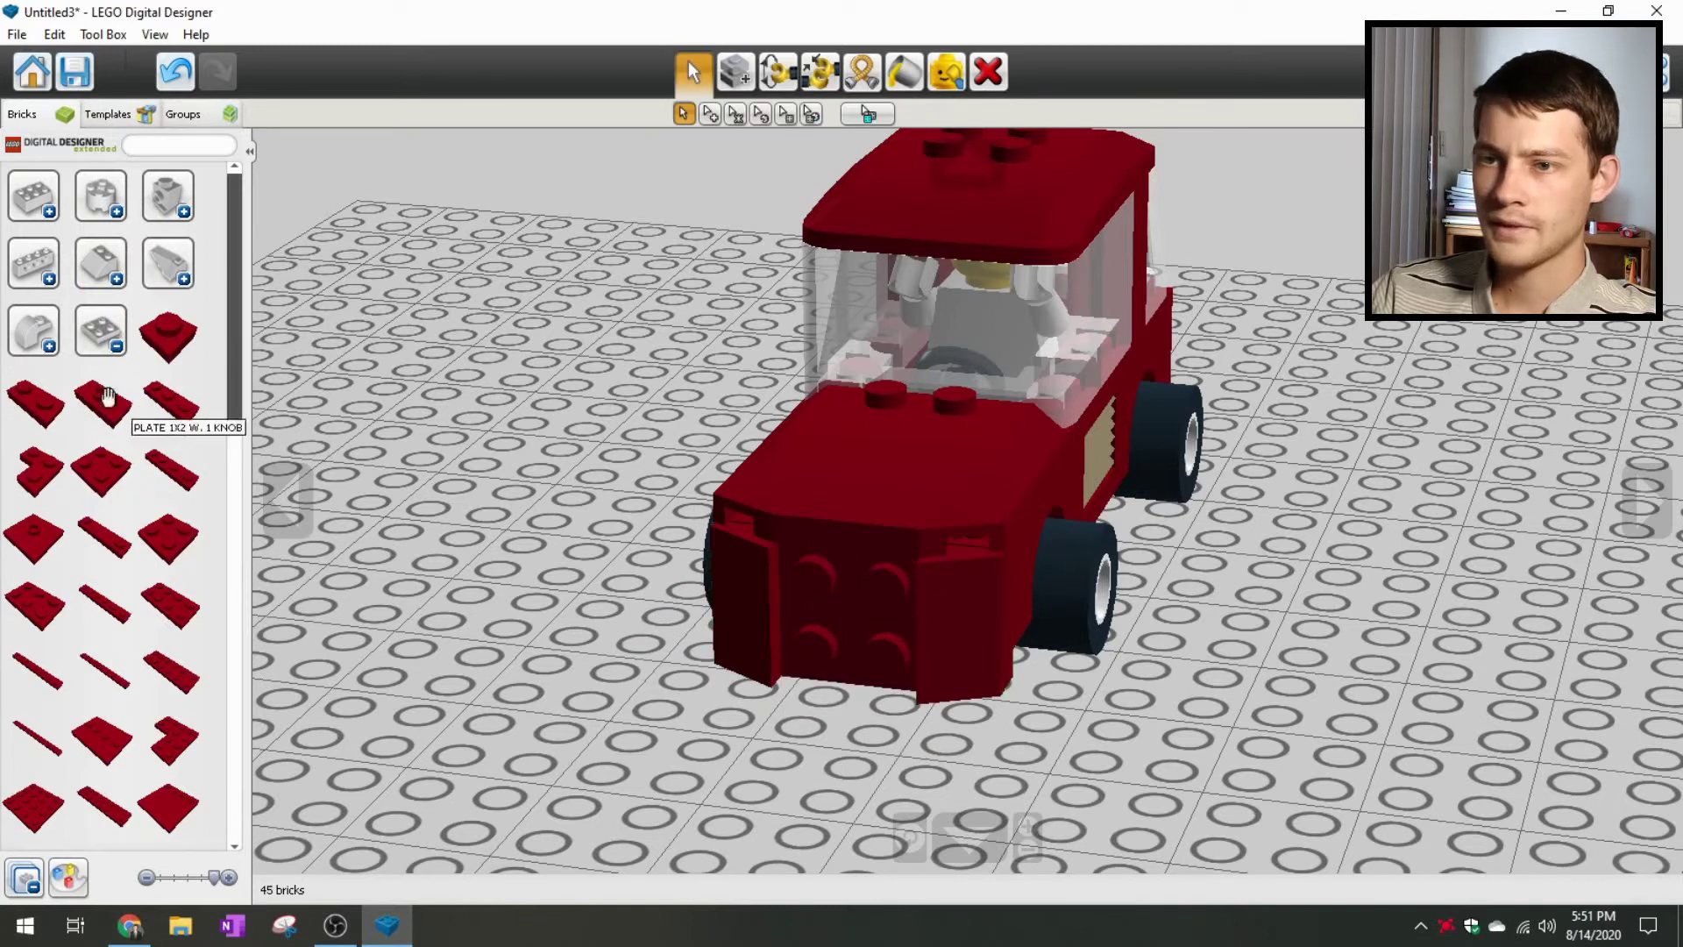
Step: Place two dark red 1x2 radiator grilles upright side by side on the front's 2x2 plate
click(108, 350)
click(30, 412)
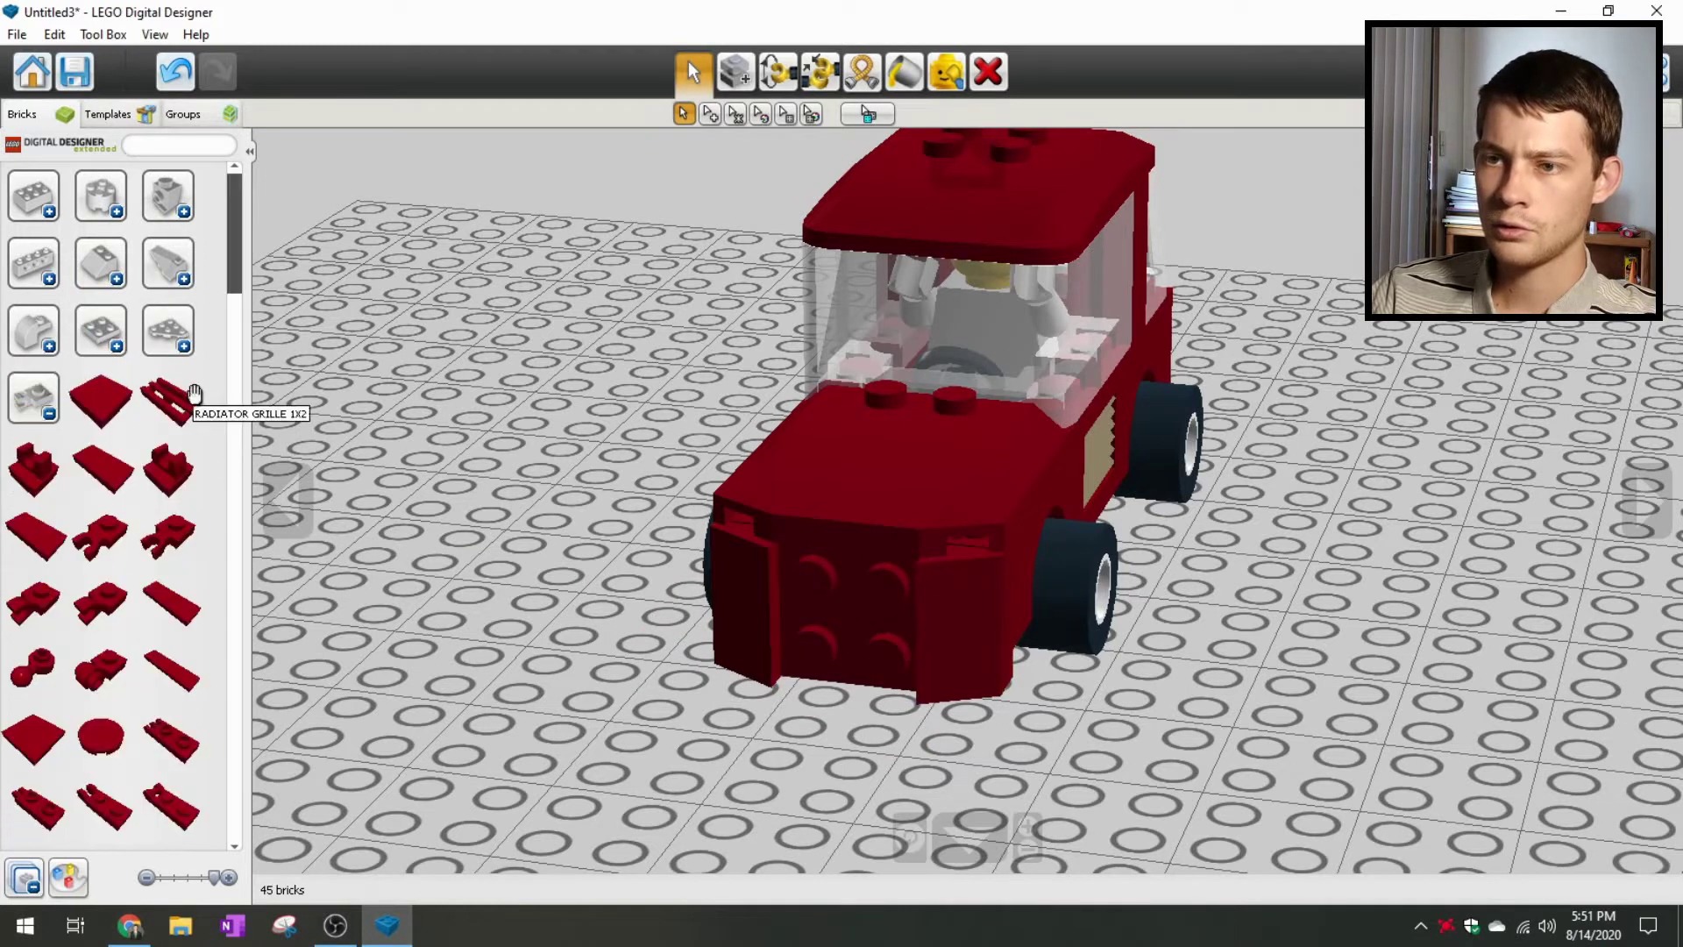
click(171, 403)
click(822, 602)
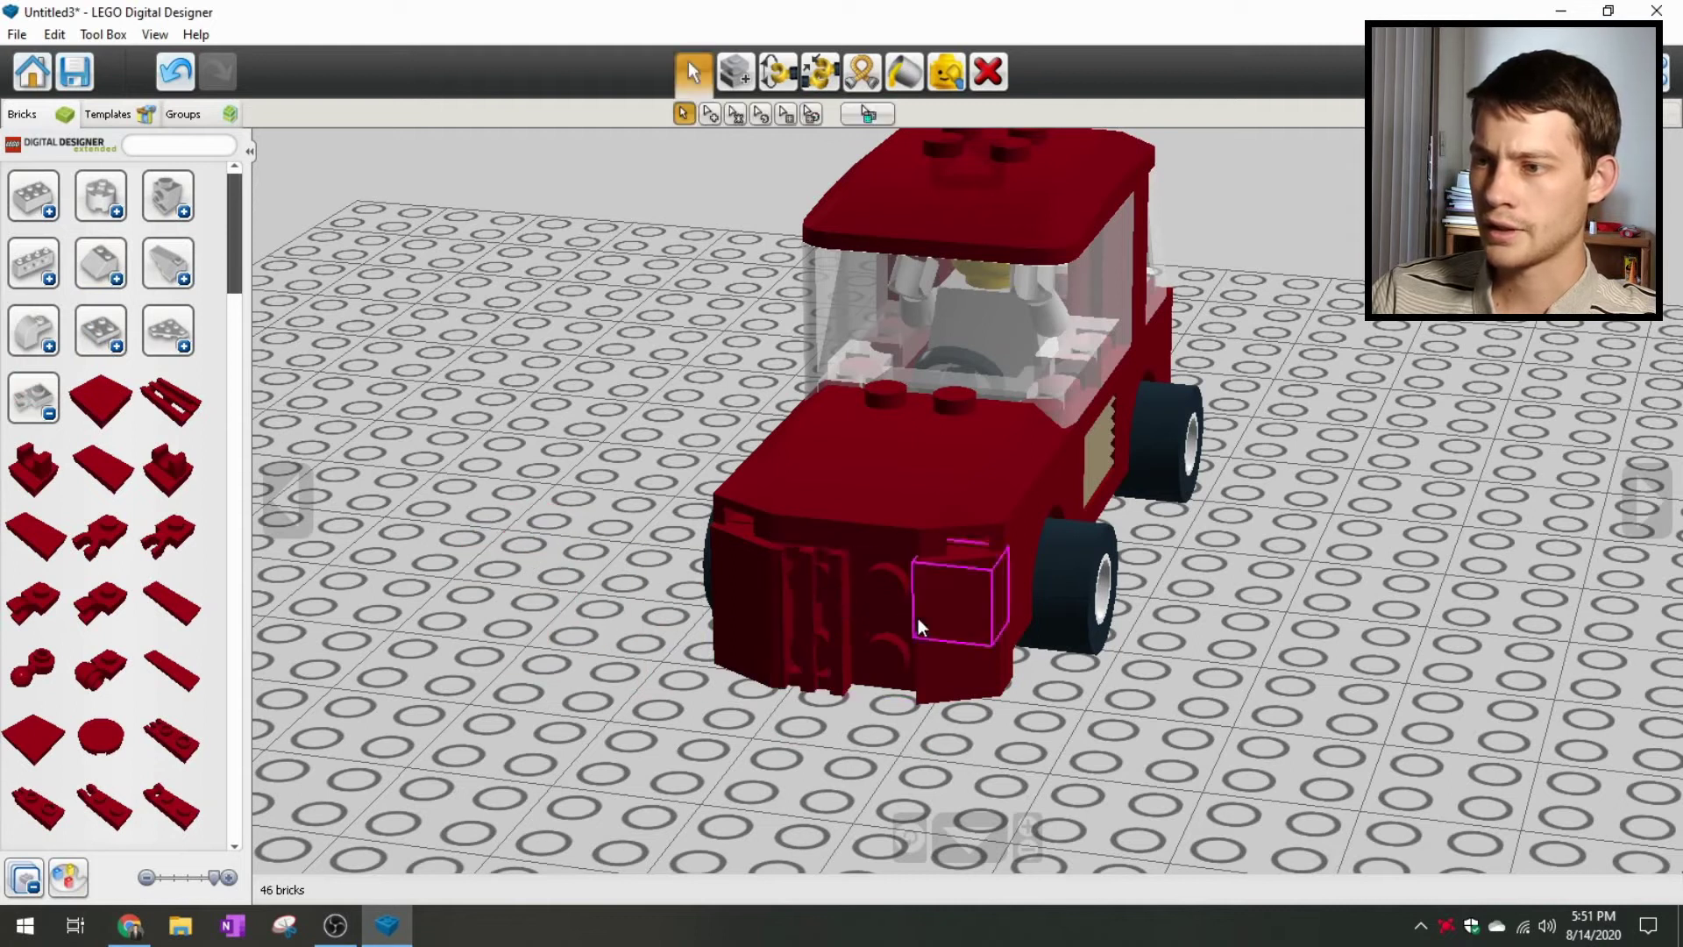
click(176, 405)
click(926, 640)
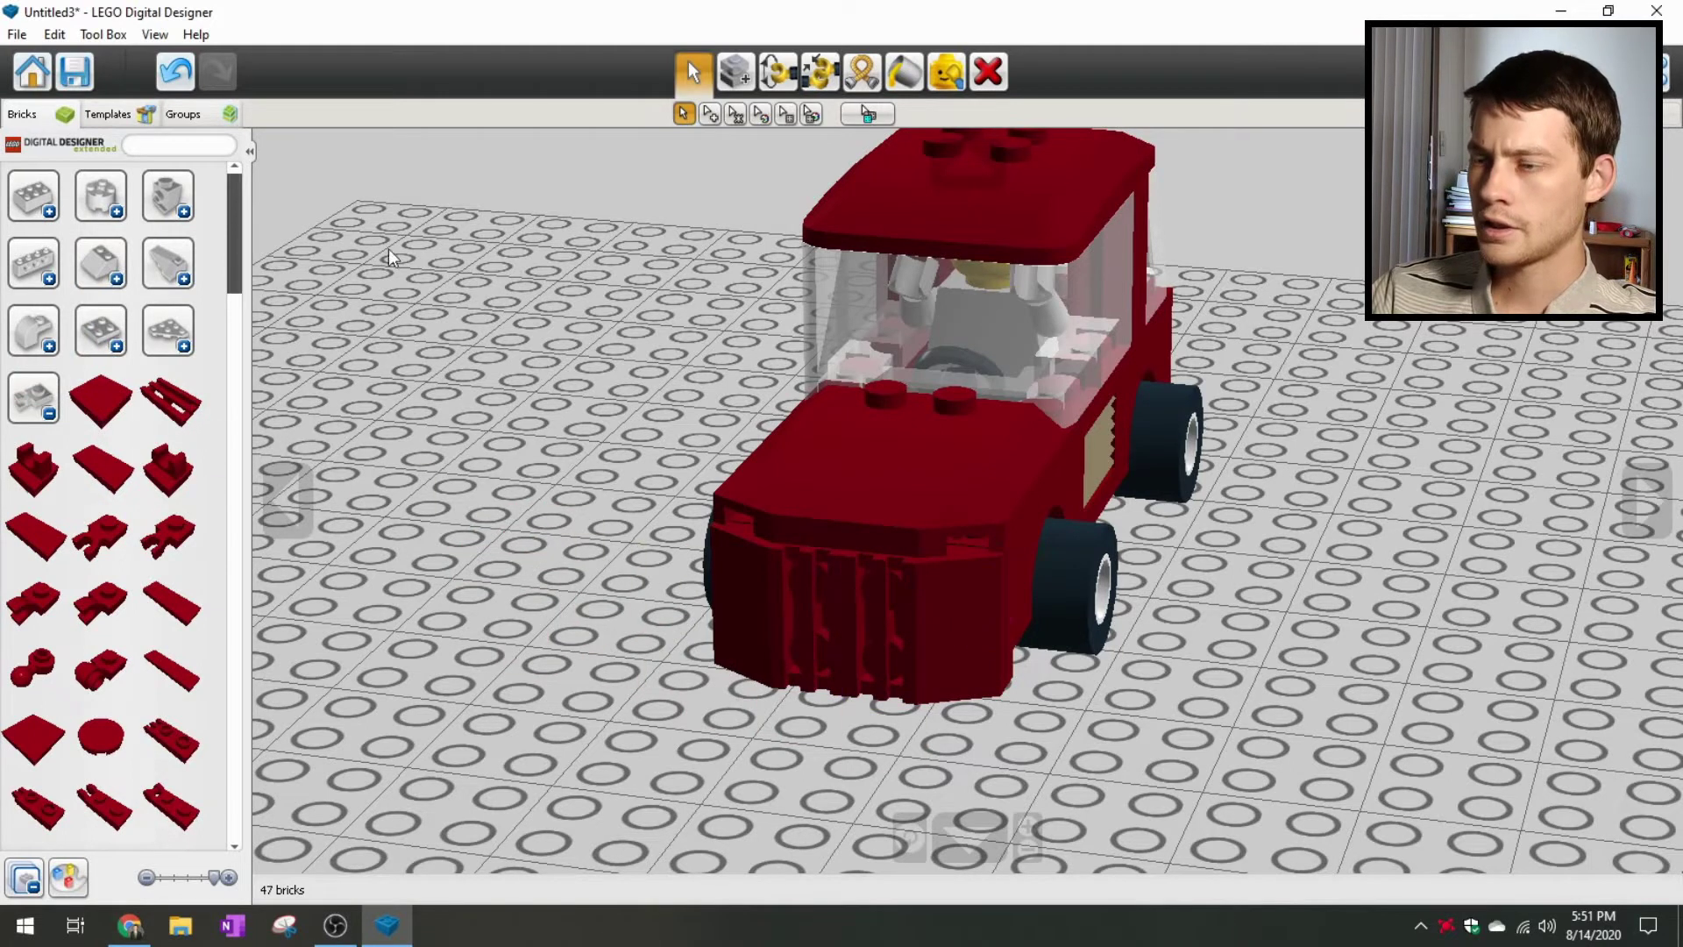
Step: Paint the two upper slope bricks on the car's front transparent clear as headlights
click(904, 71)
click(710, 114)
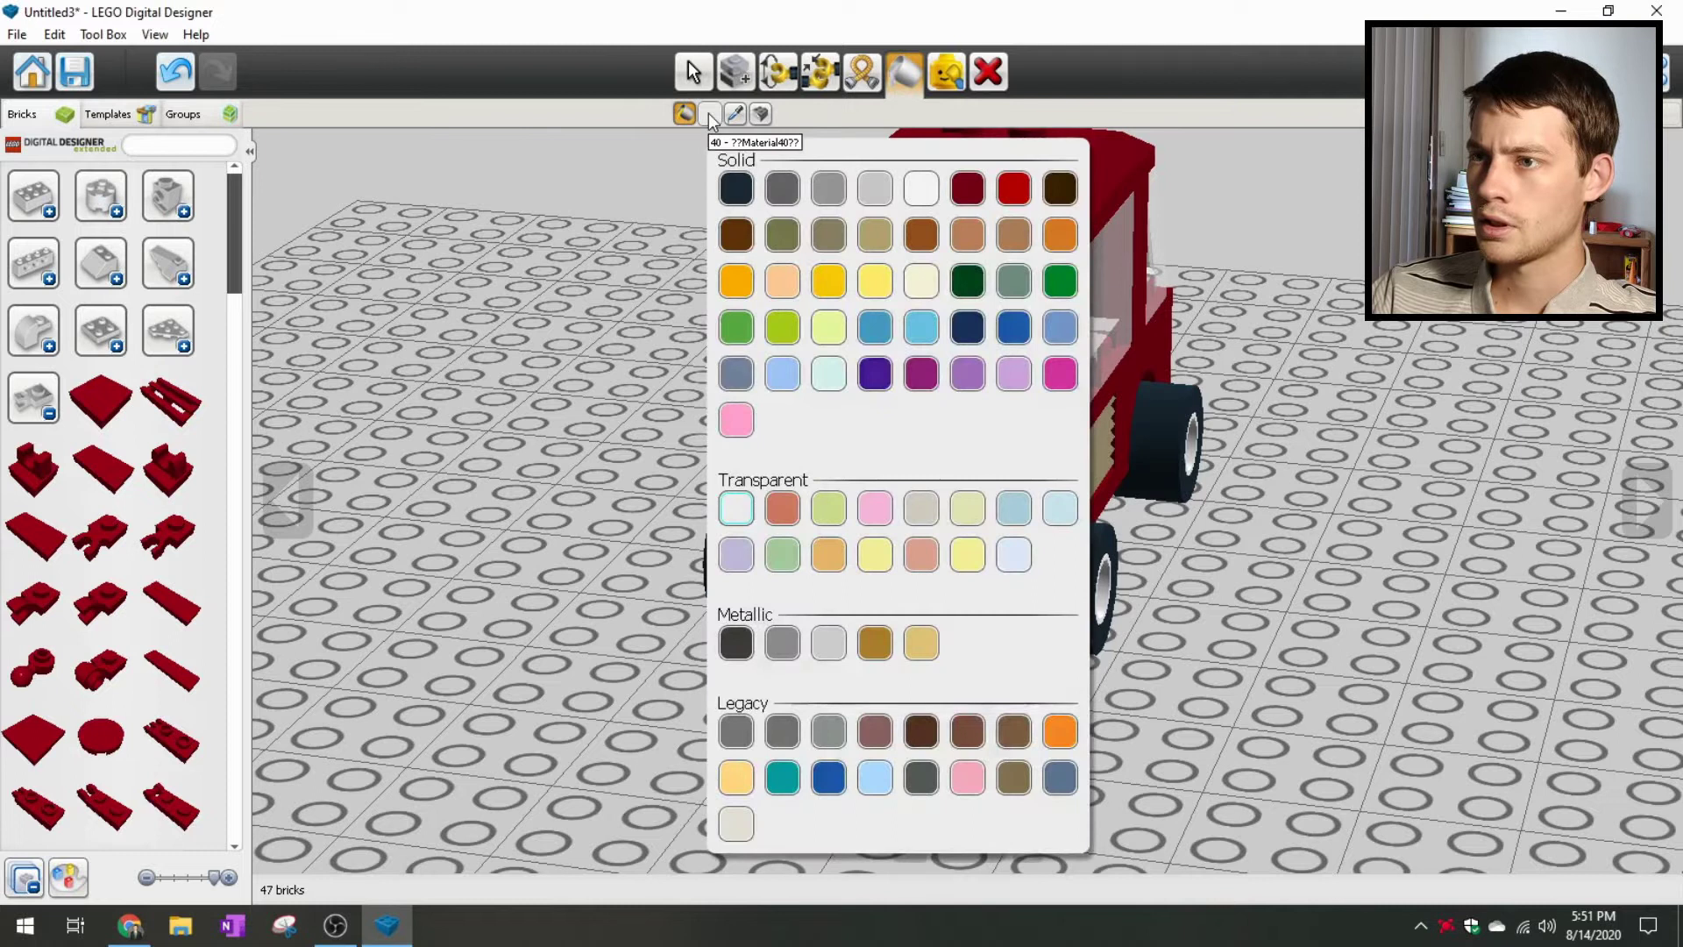
click(726, 506)
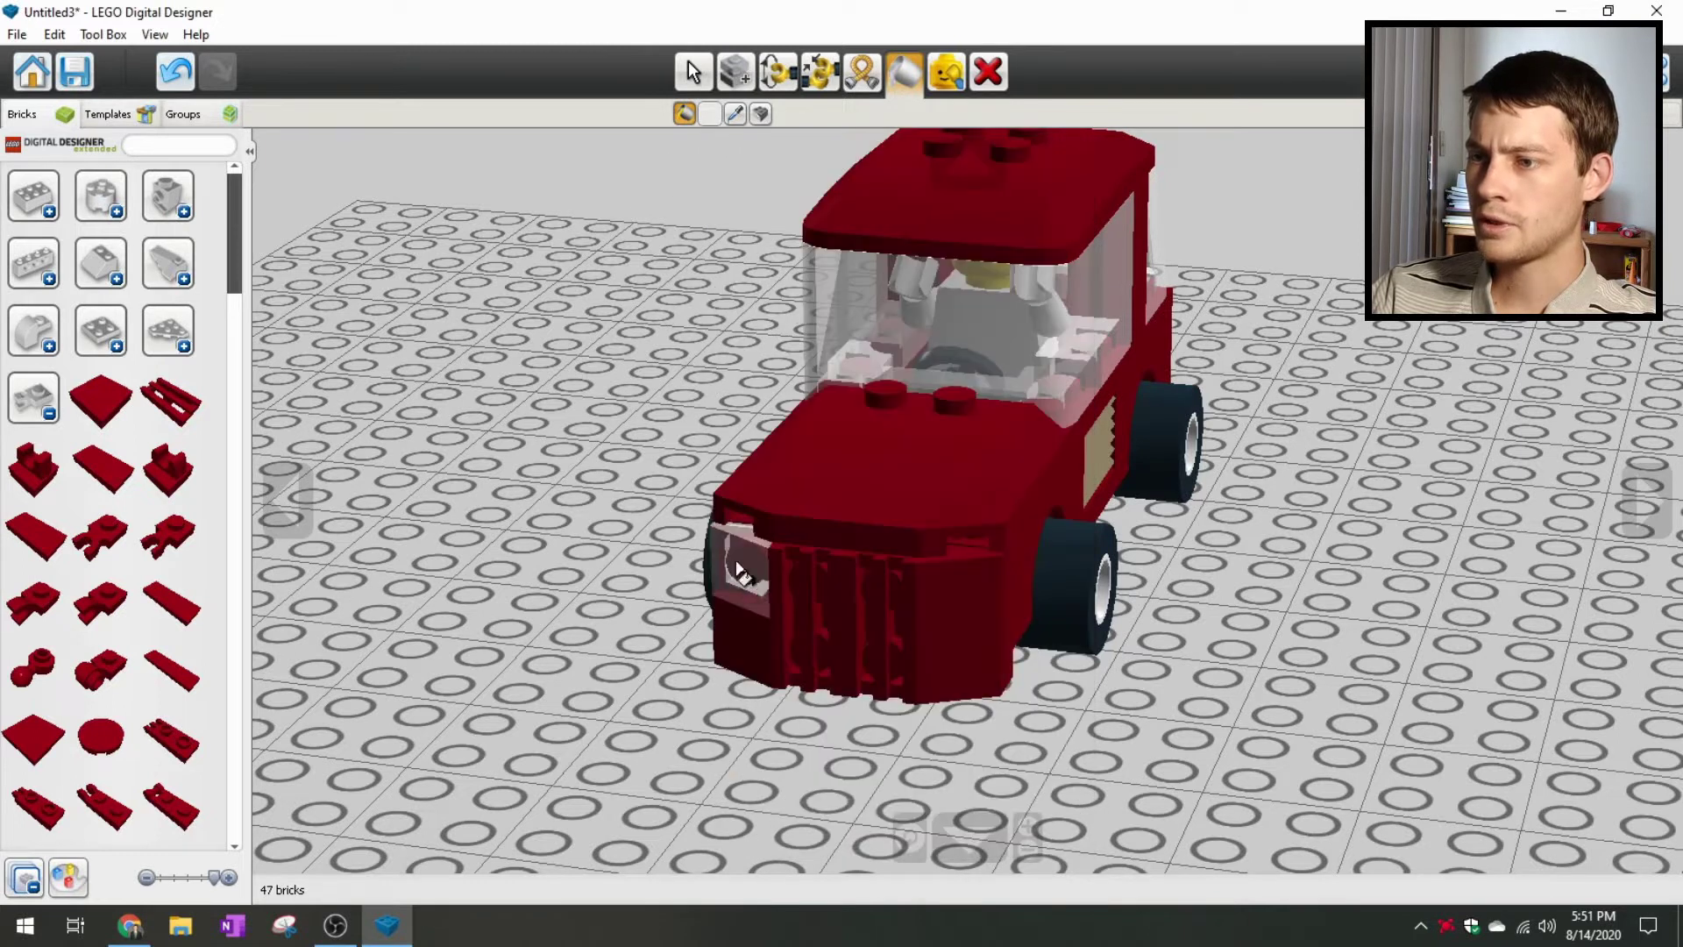
click(964, 585)
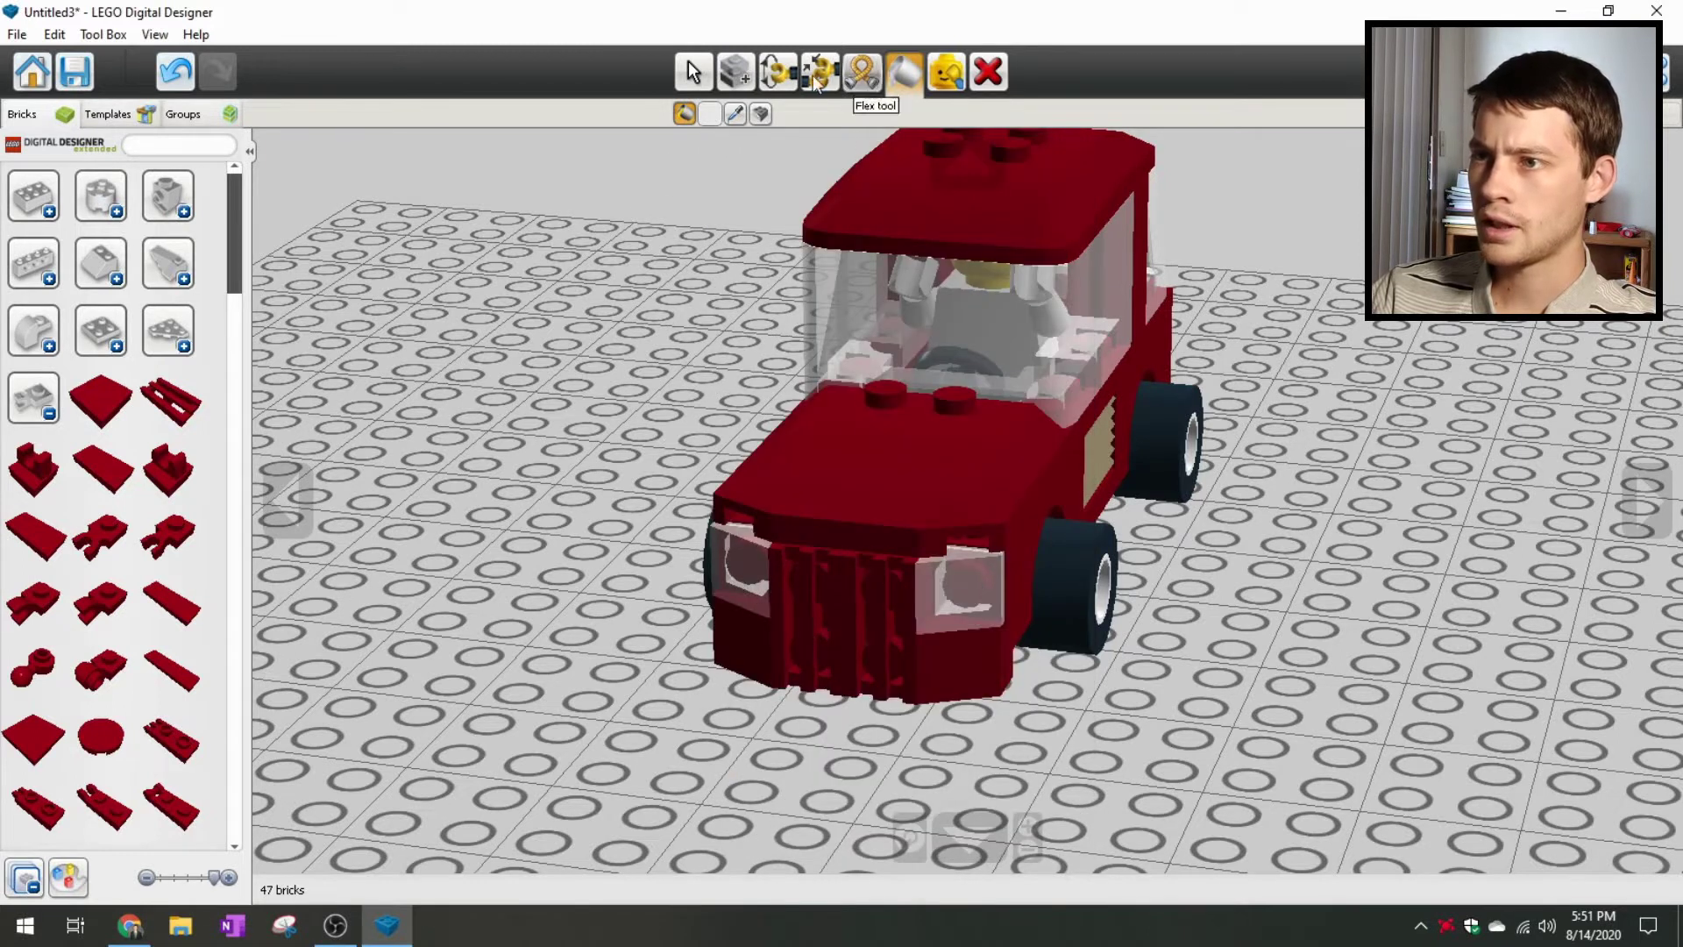
Step: Paint both radiator grilles on the car's front metallic grey
click(710, 114)
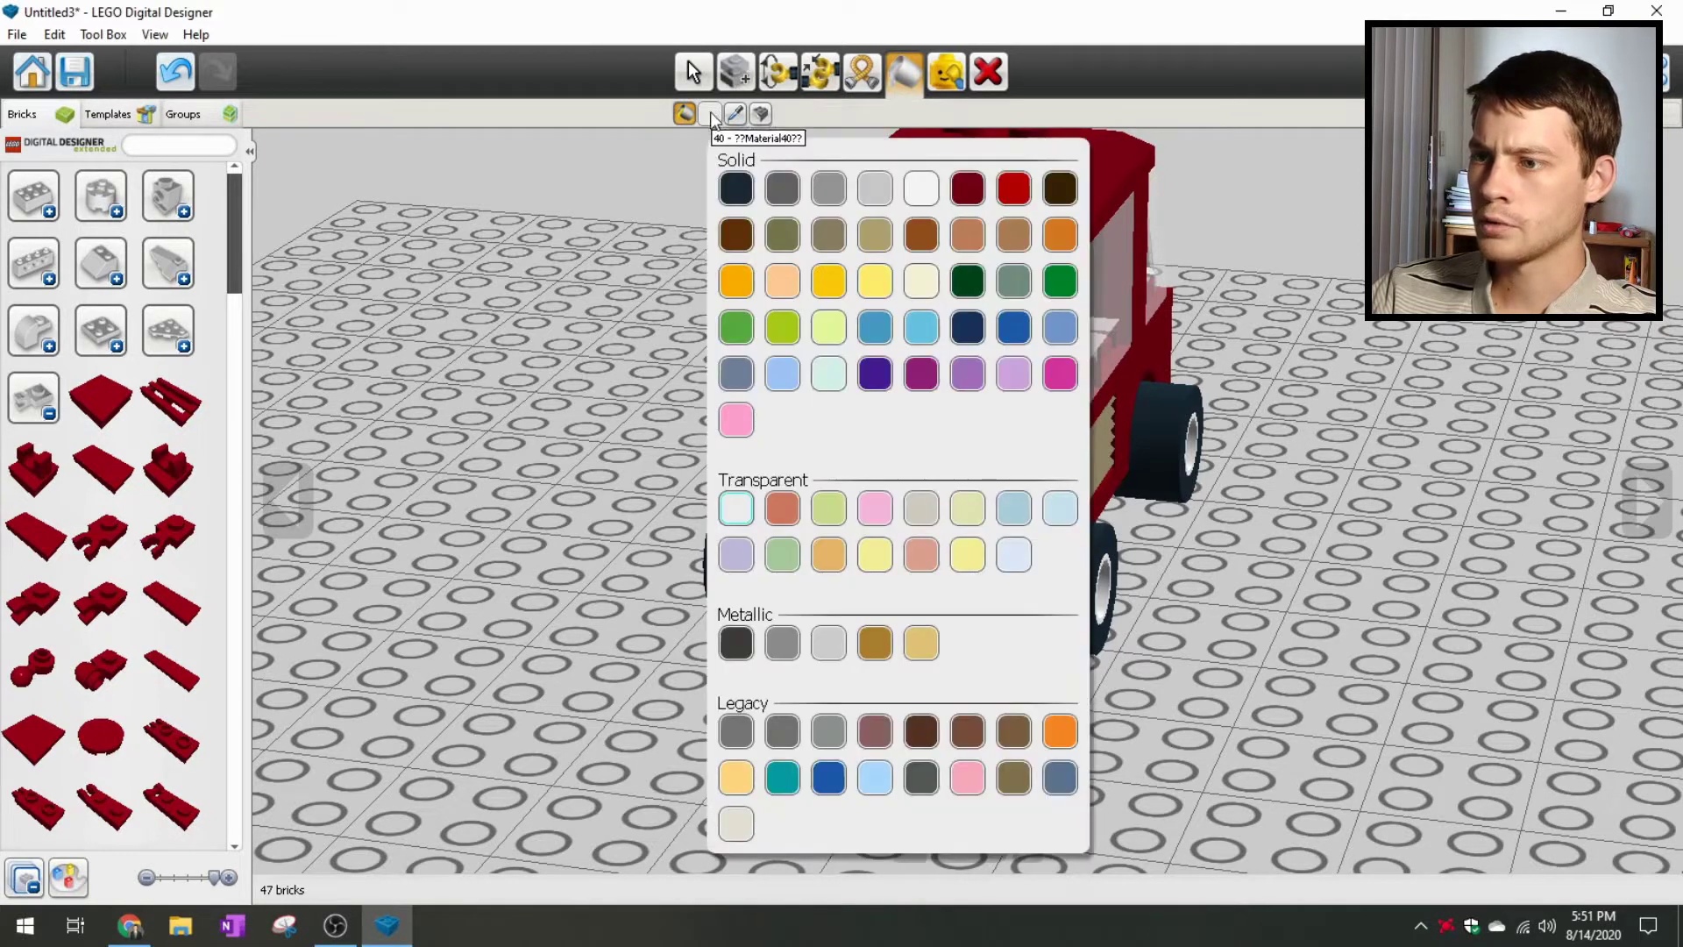
click(786, 641)
click(863, 699)
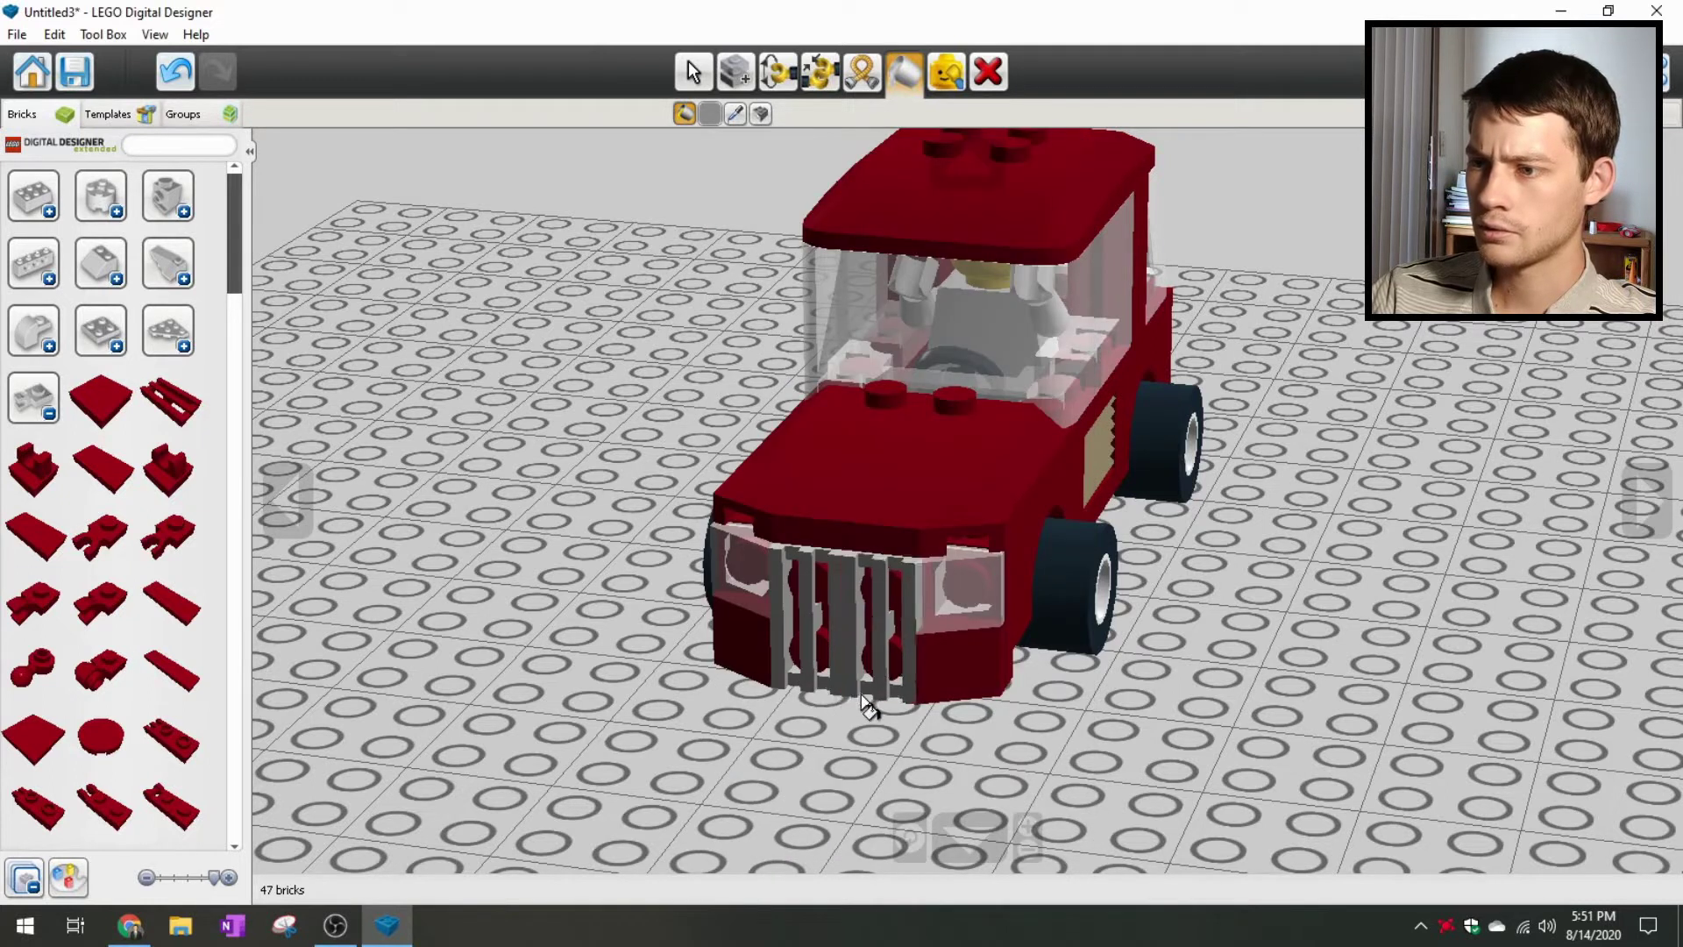
click(694, 74)
Step: Delete the red brick in the middle of the car's rear wall, below the back window
scroll(692, 298, down, 3)
right_drag(688, 438, 379, 561)
right_drag(941, 688, 730, 669)
scroll(1037, 630, up, 3)
right_drag(1140, 772, 1430, 688)
right_drag(1441, 585, 1201, 519)
right_drag(1296, 699, 1161, 564)
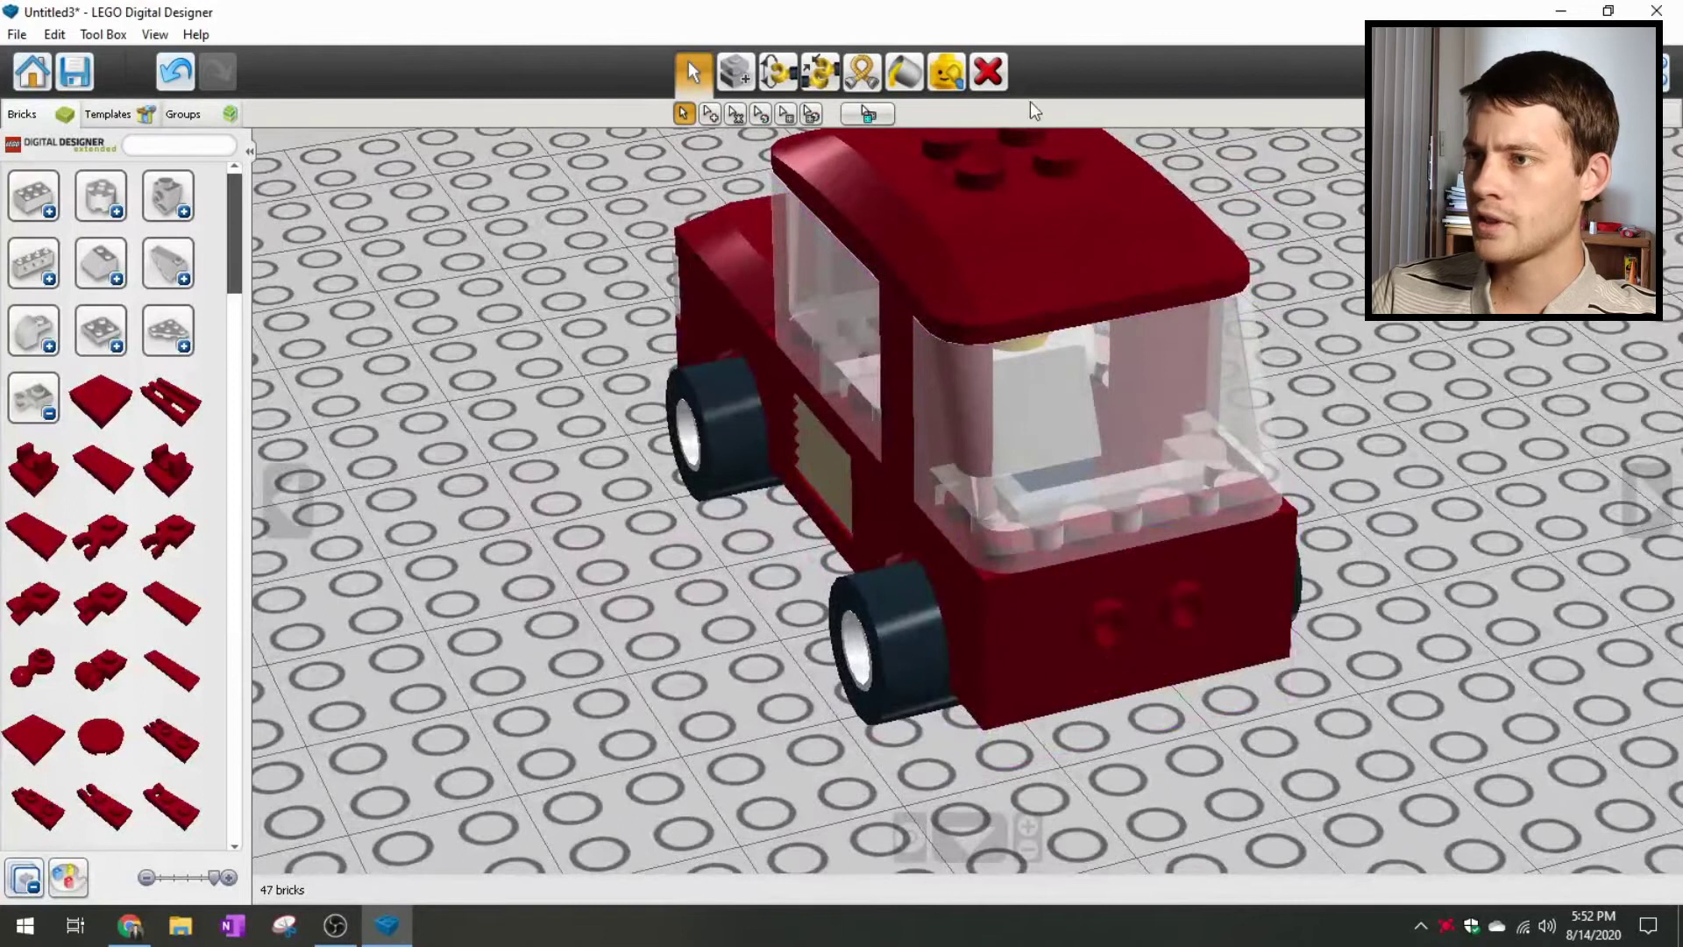
click(988, 72)
click(1131, 623)
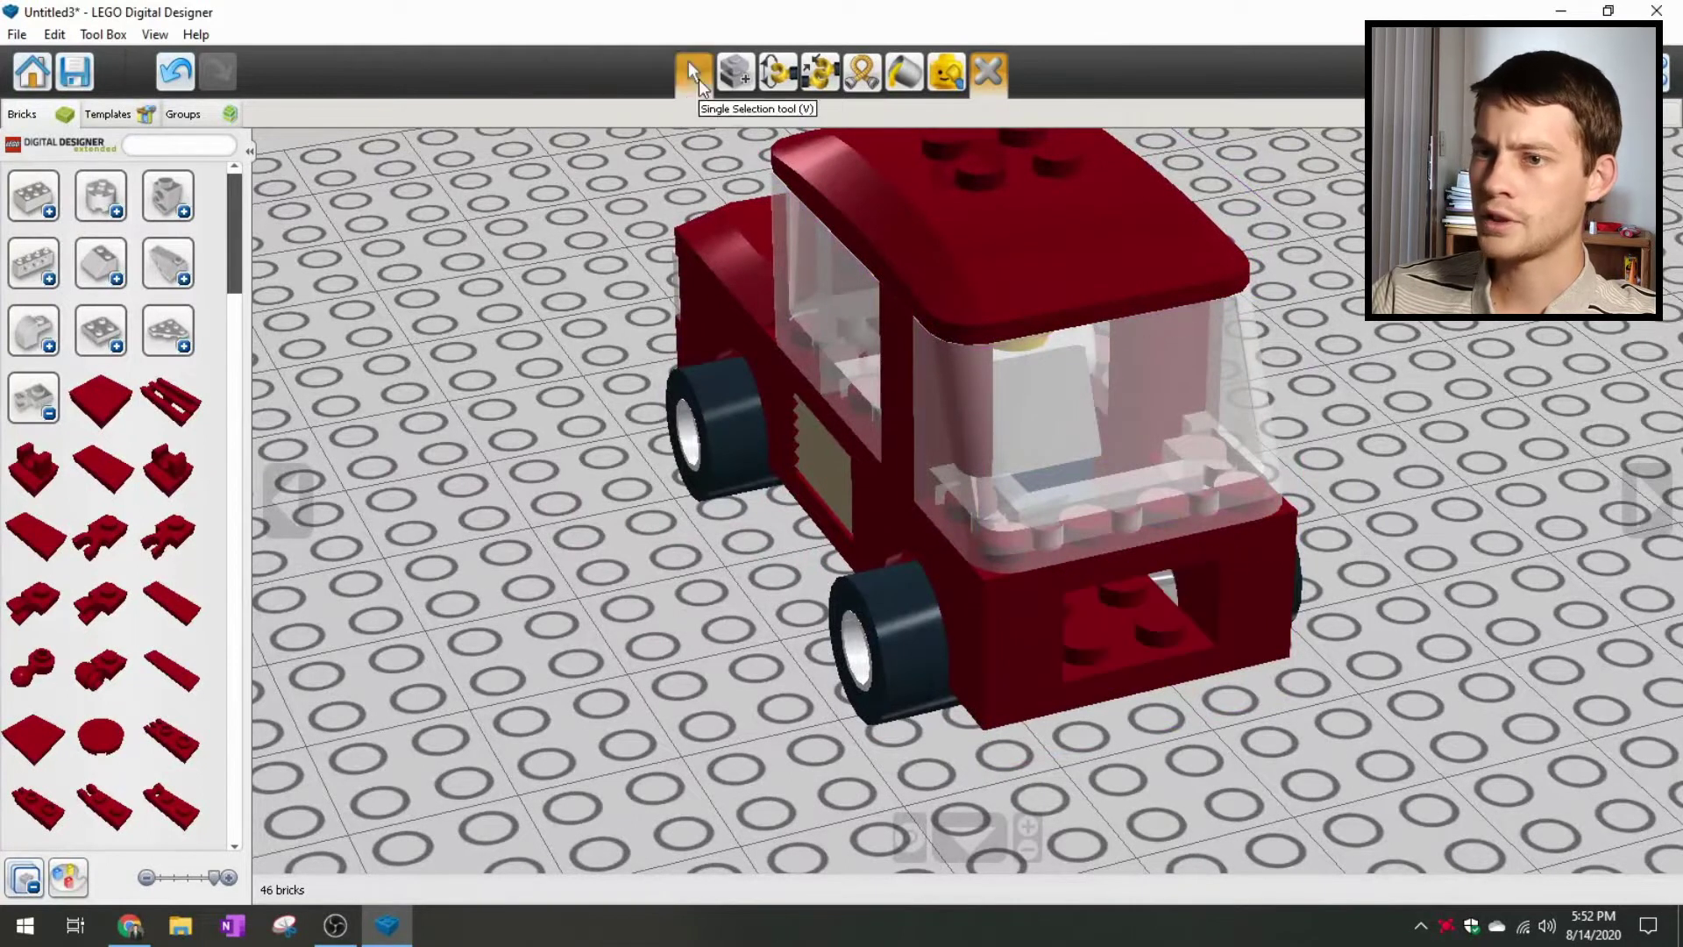
Step: Fill the gap in the rear wall with two dark red 1x1 angular bricks, their side studs facing backward
click(692, 72)
click(55, 404)
click(168, 195)
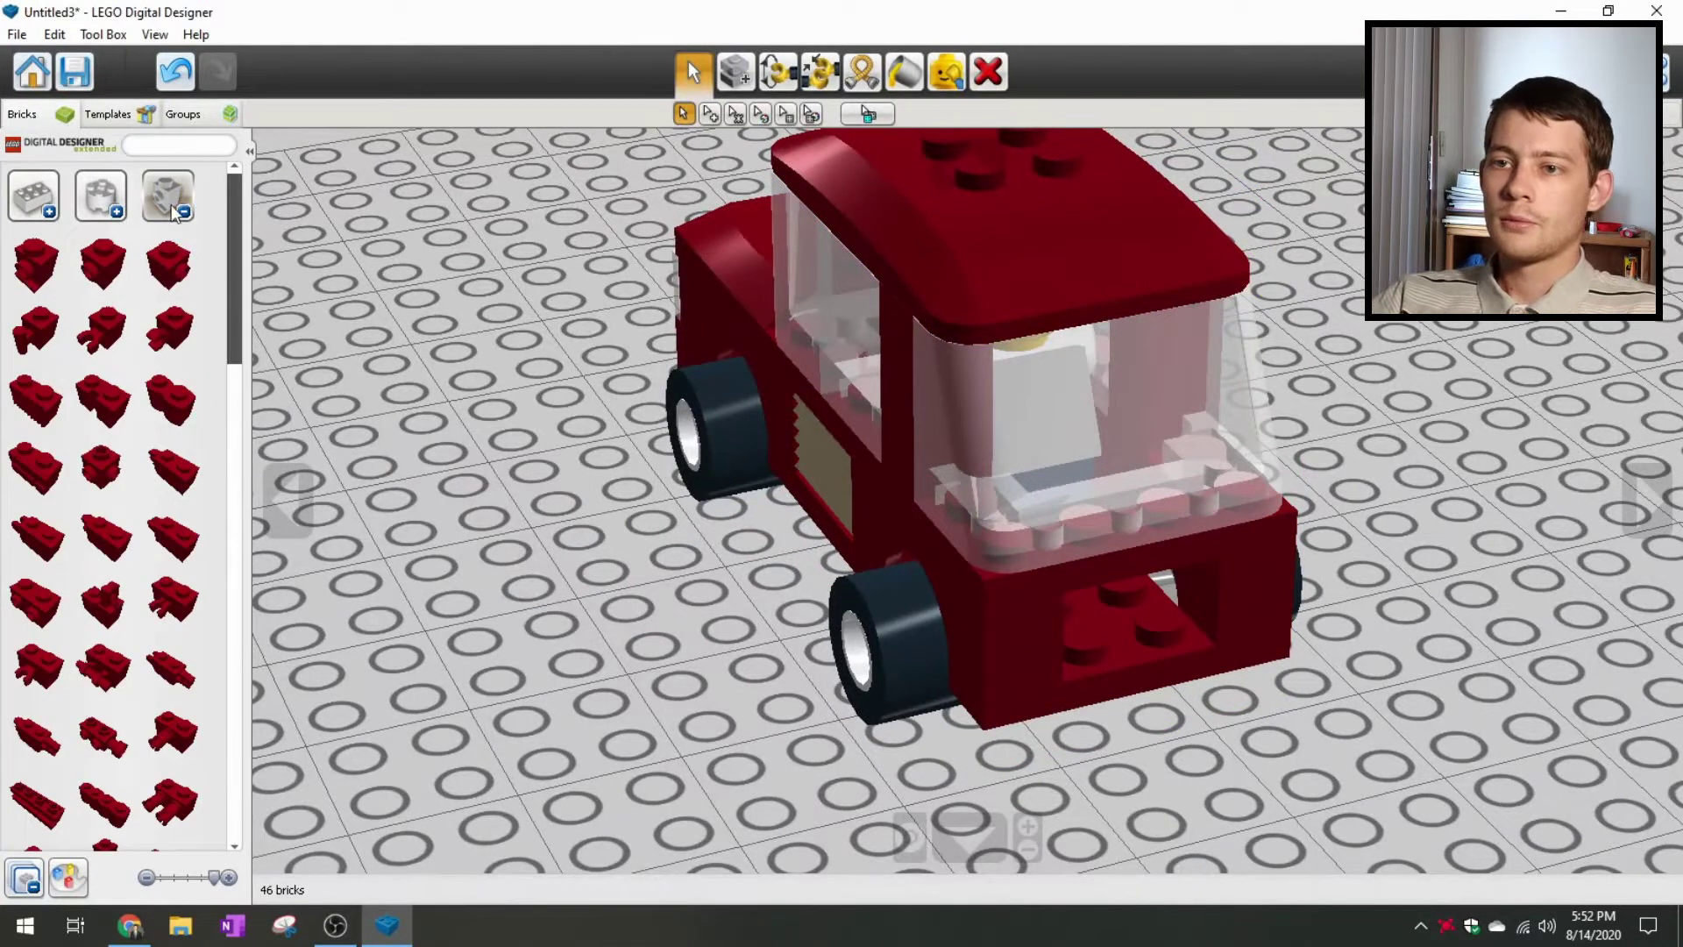
click(42, 260)
right_drag(624, 650, 493, 719)
key(Left)
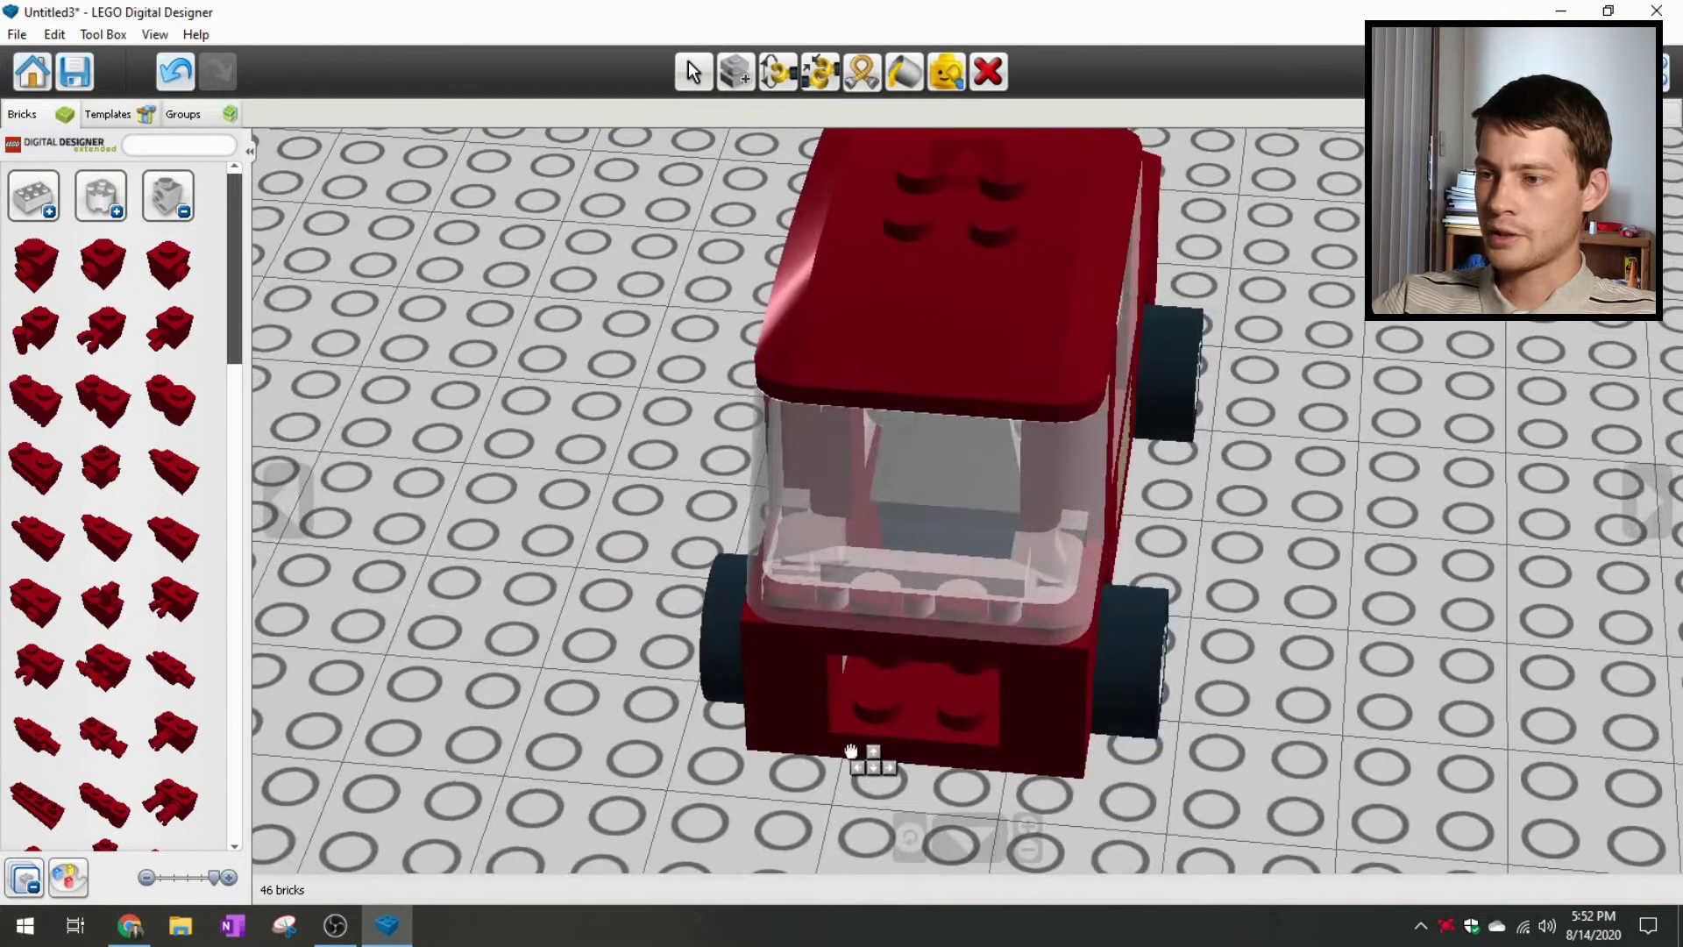
click(864, 762)
click(38, 265)
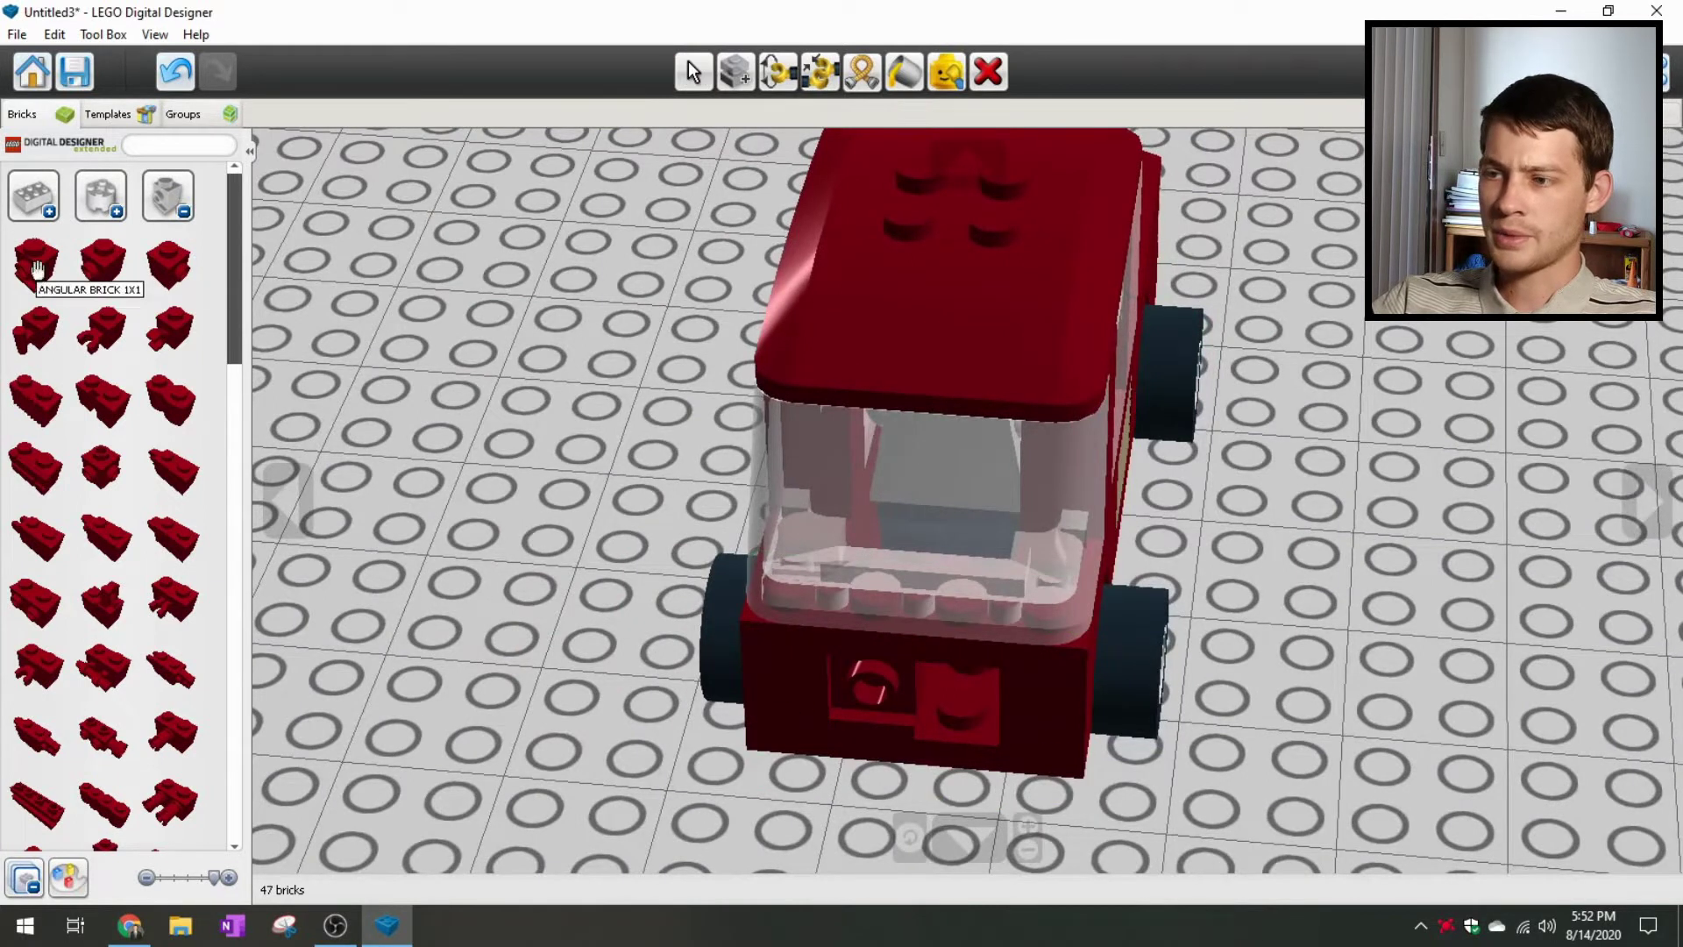
click(934, 706)
Step: Attach a dark red 1x2 flat tile to the two studs in the middle of the car's rear wall
right_drag(427, 629, 671, 607)
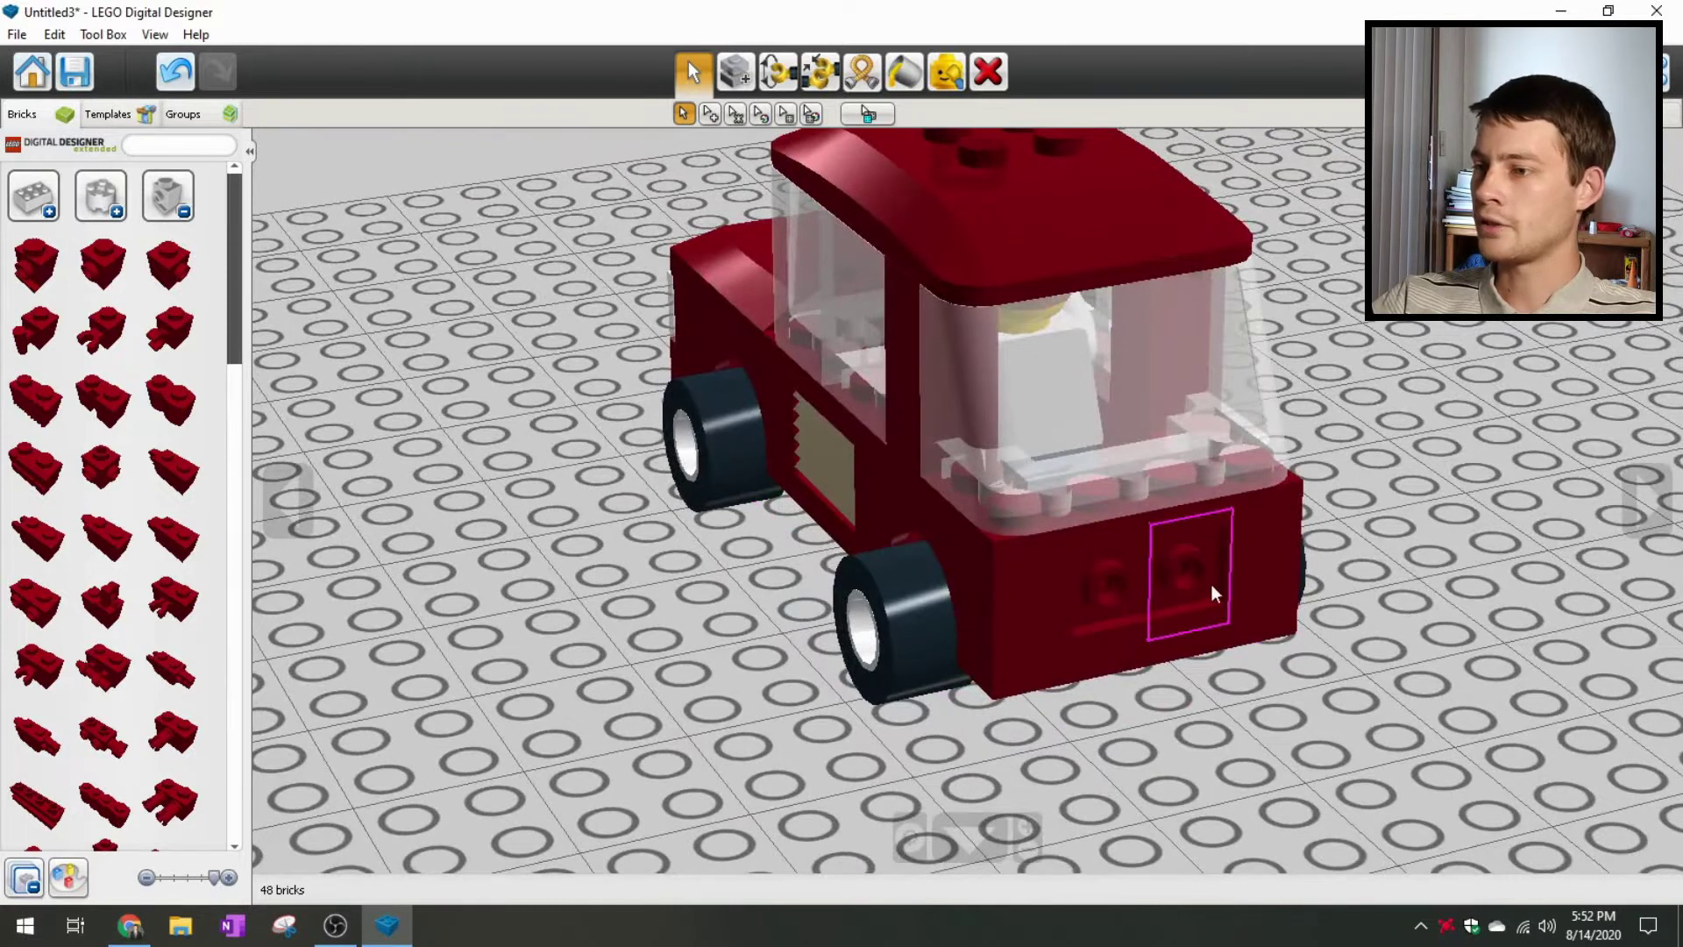
scroll(1211, 584, up, 3)
scroll(1244, 644, down, 3)
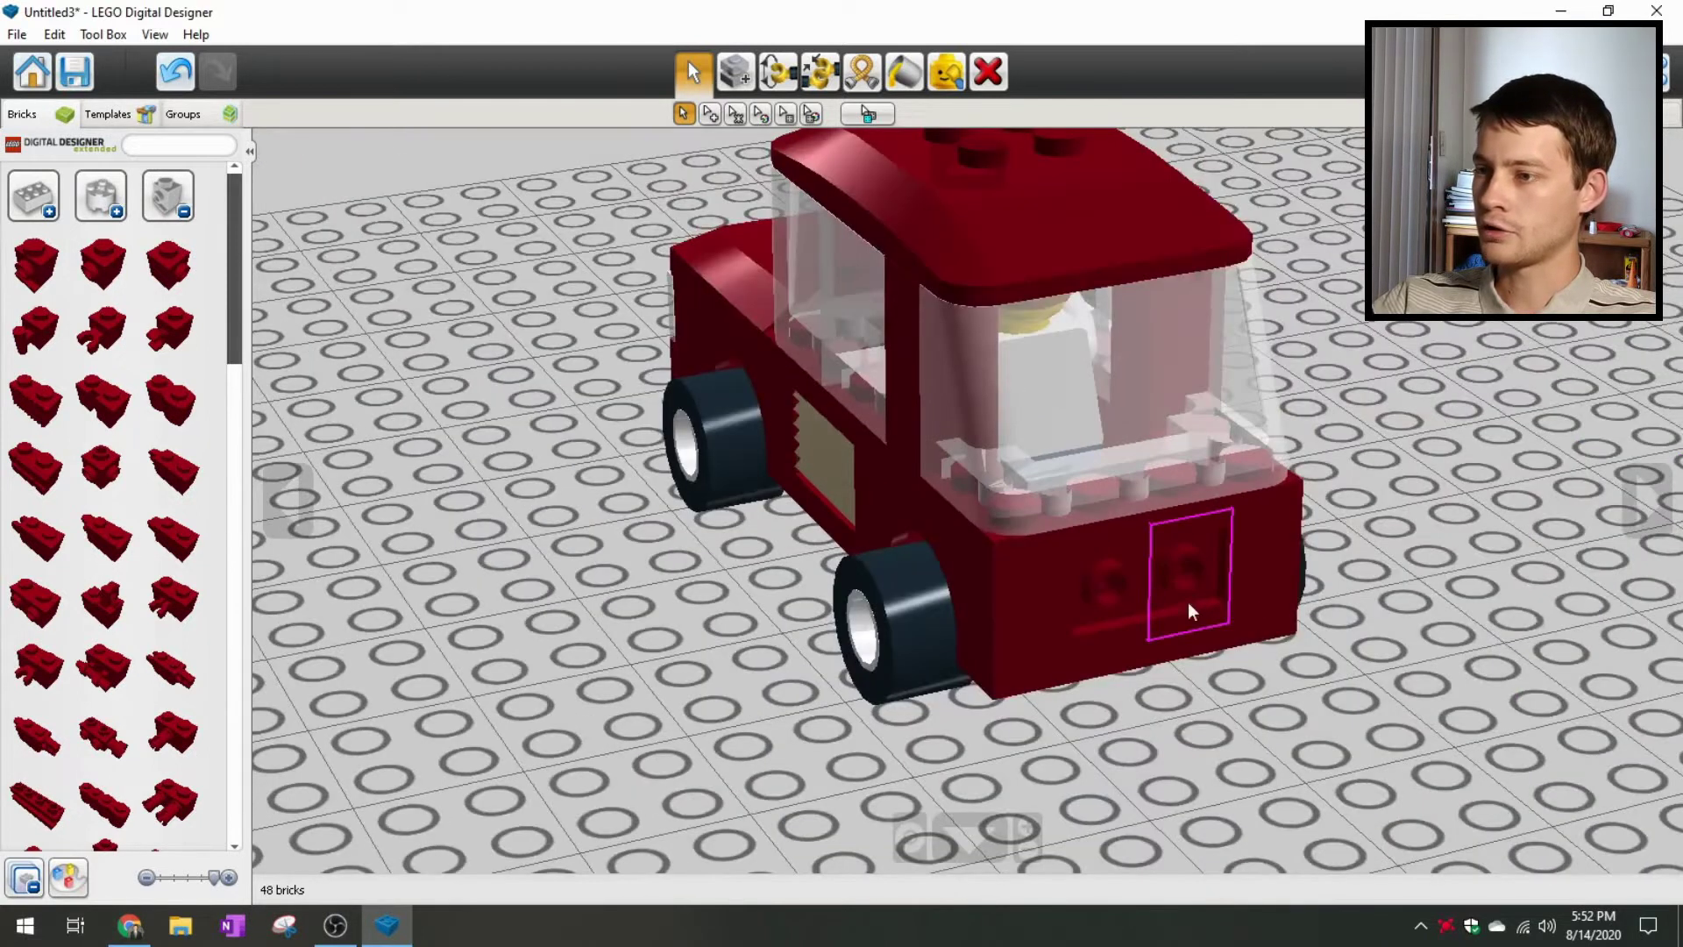
click(176, 203)
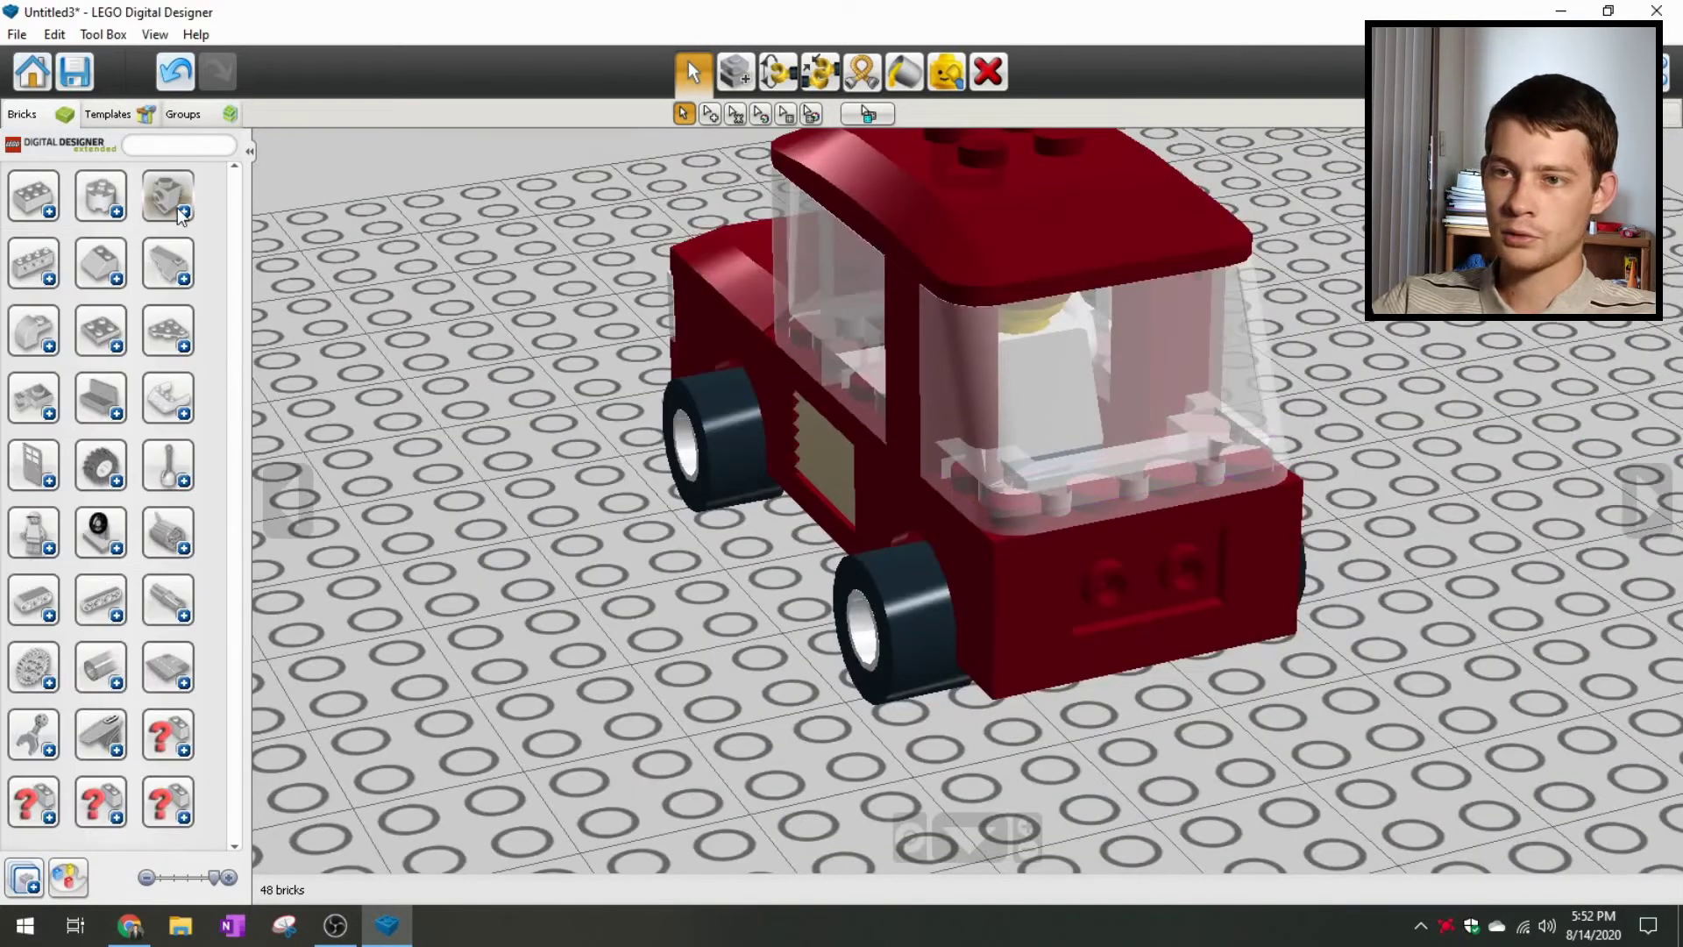
click(103, 334)
click(101, 347)
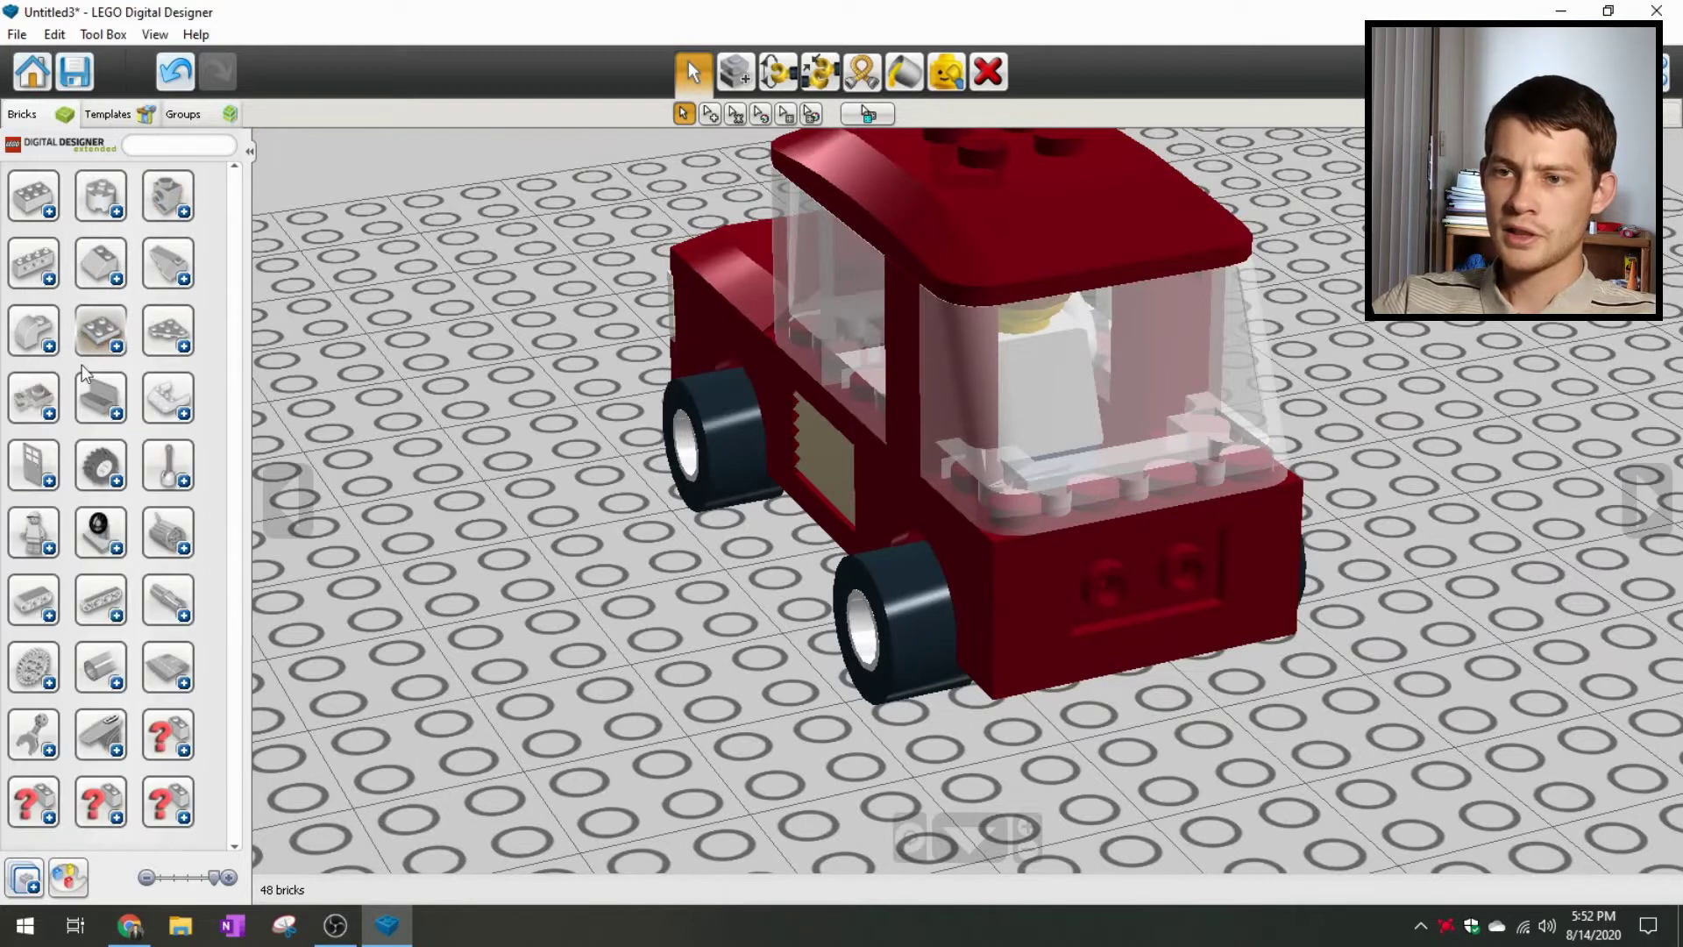
click(49, 415)
click(49, 415)
click(49, 415)
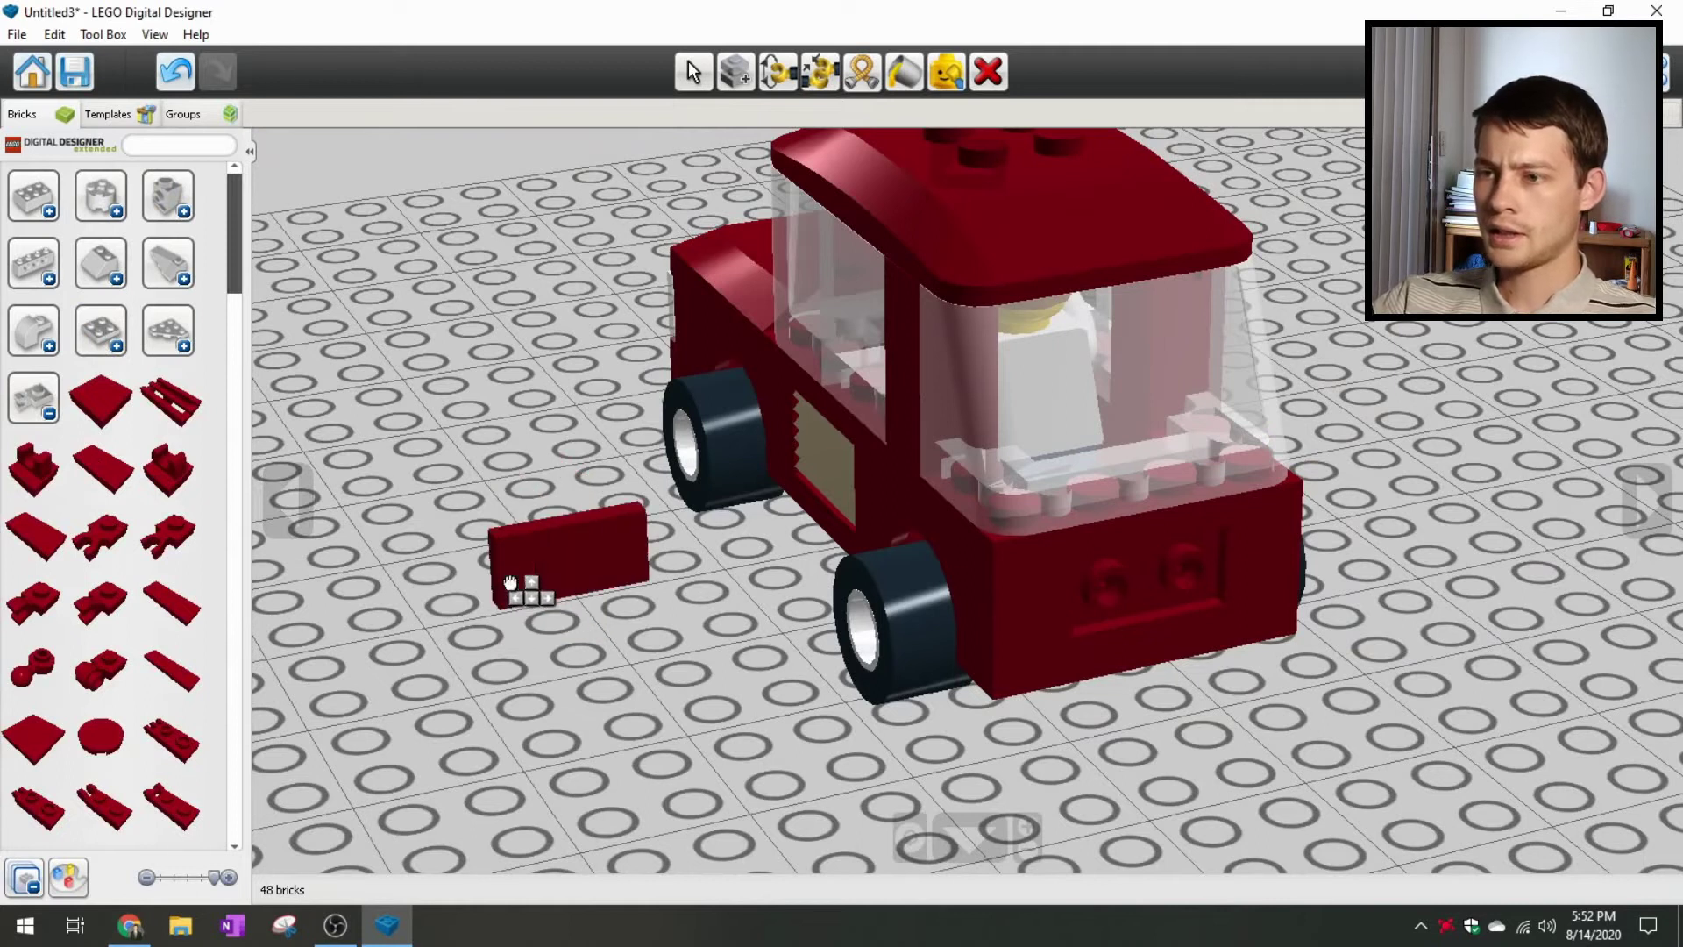
click(1146, 623)
click(1146, 622)
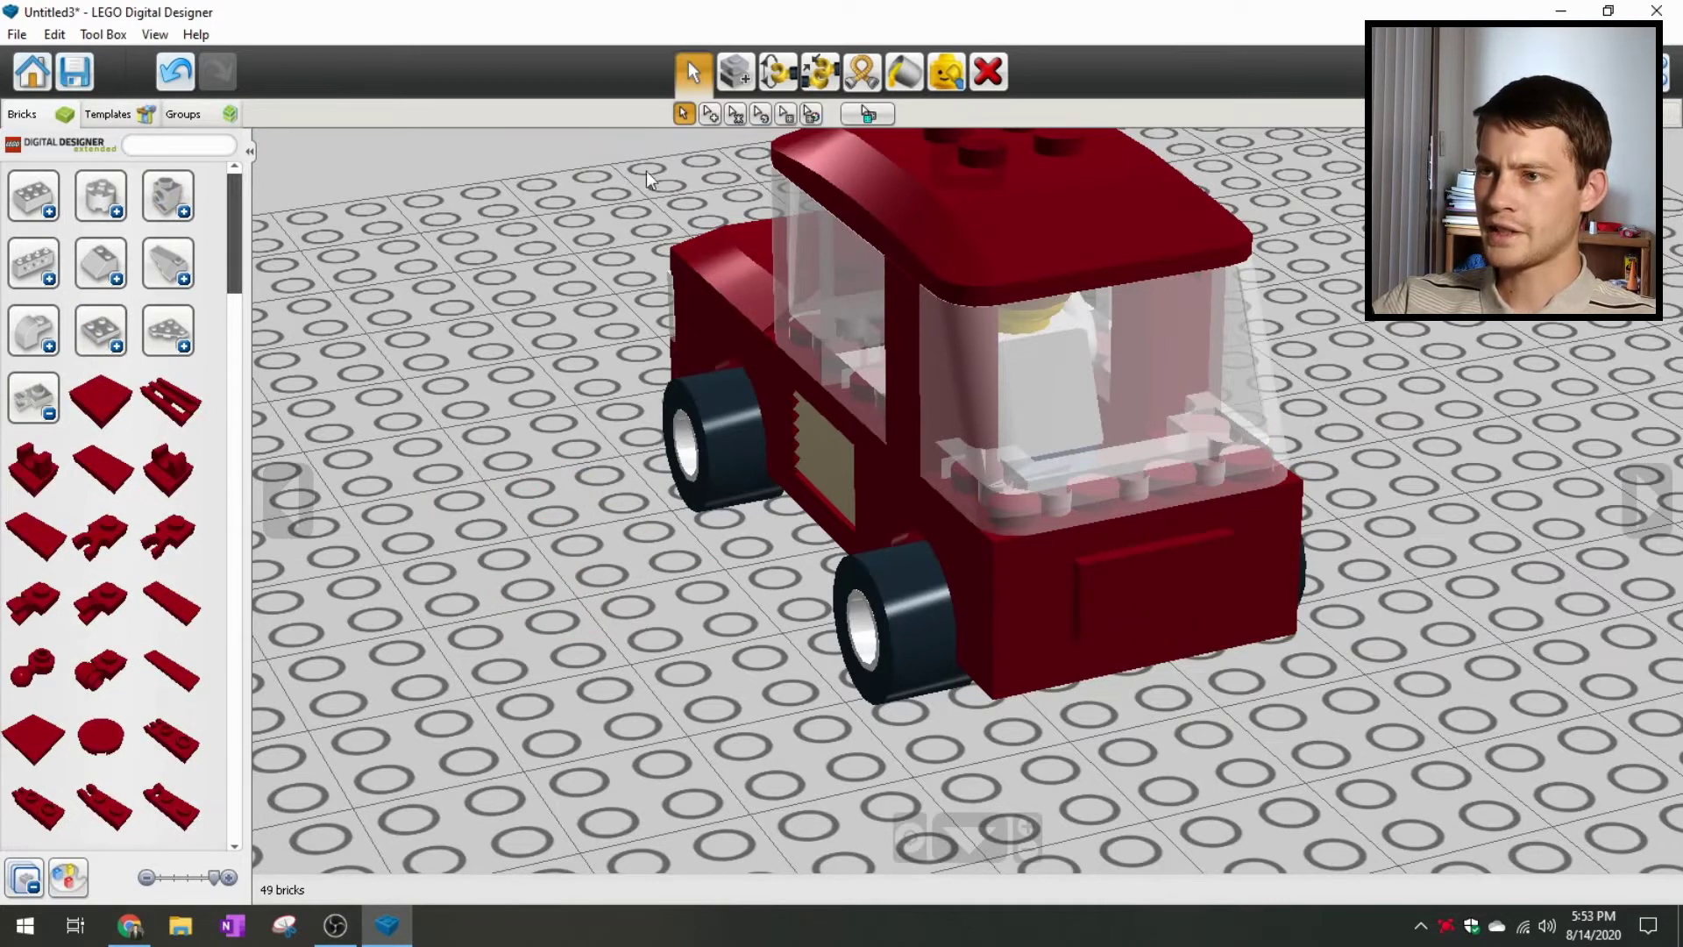
Step: Paint the 1x2 flat tile on the car's rear solid white
click(899, 87)
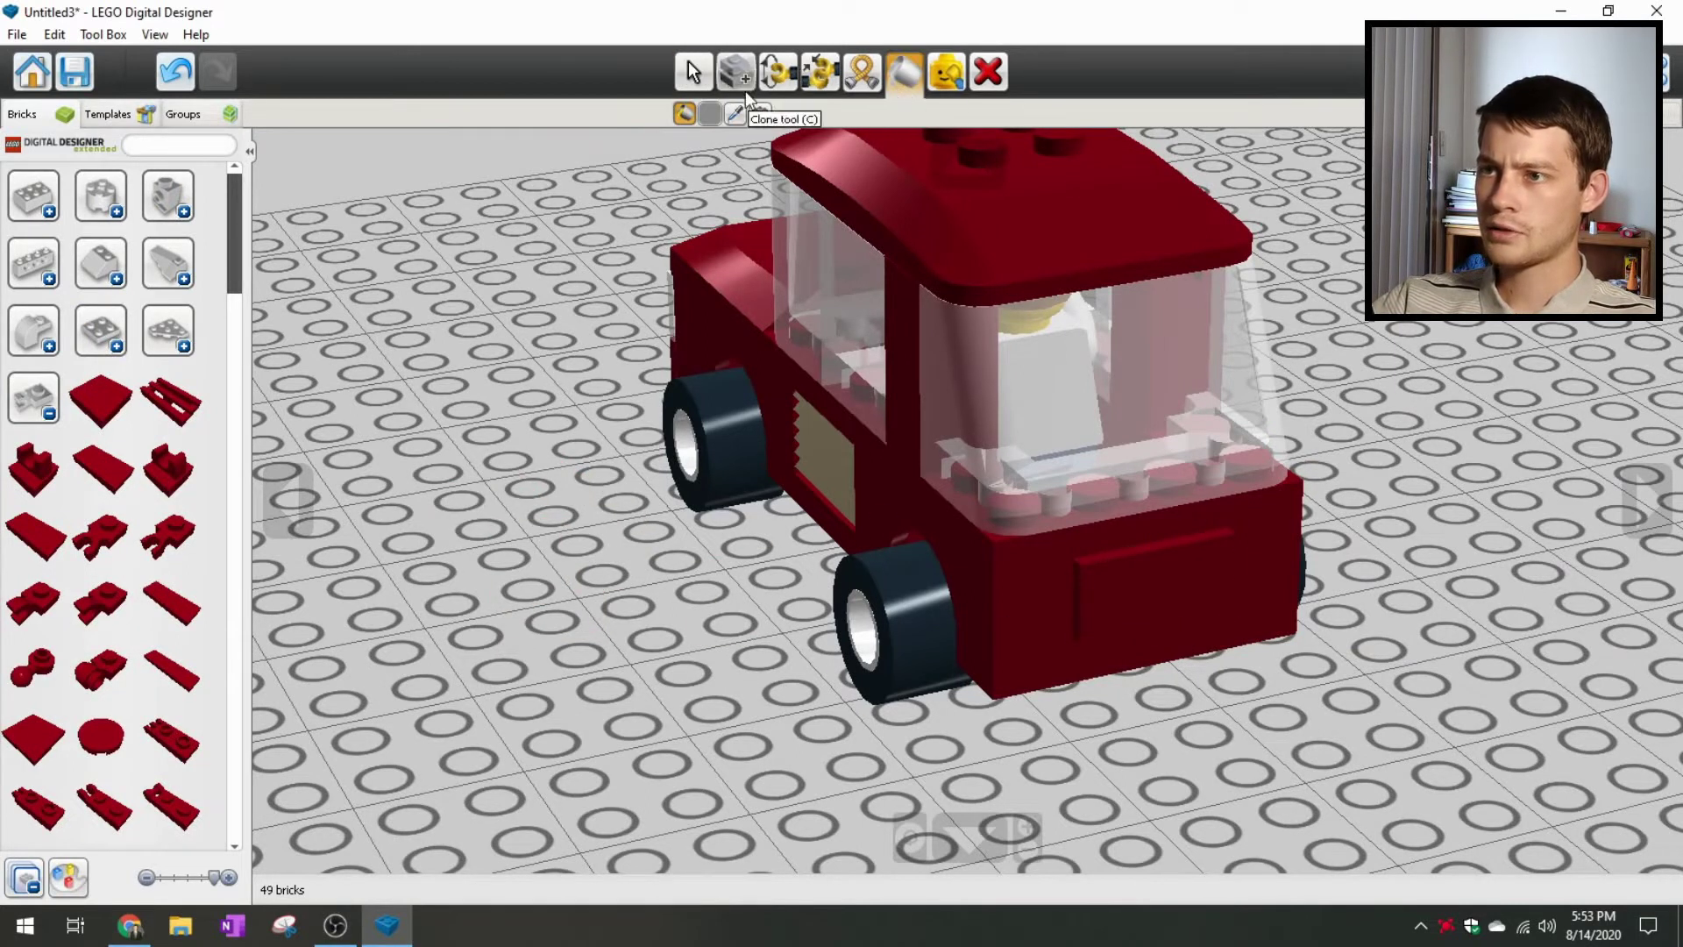
click(710, 113)
click(920, 181)
click(982, 311)
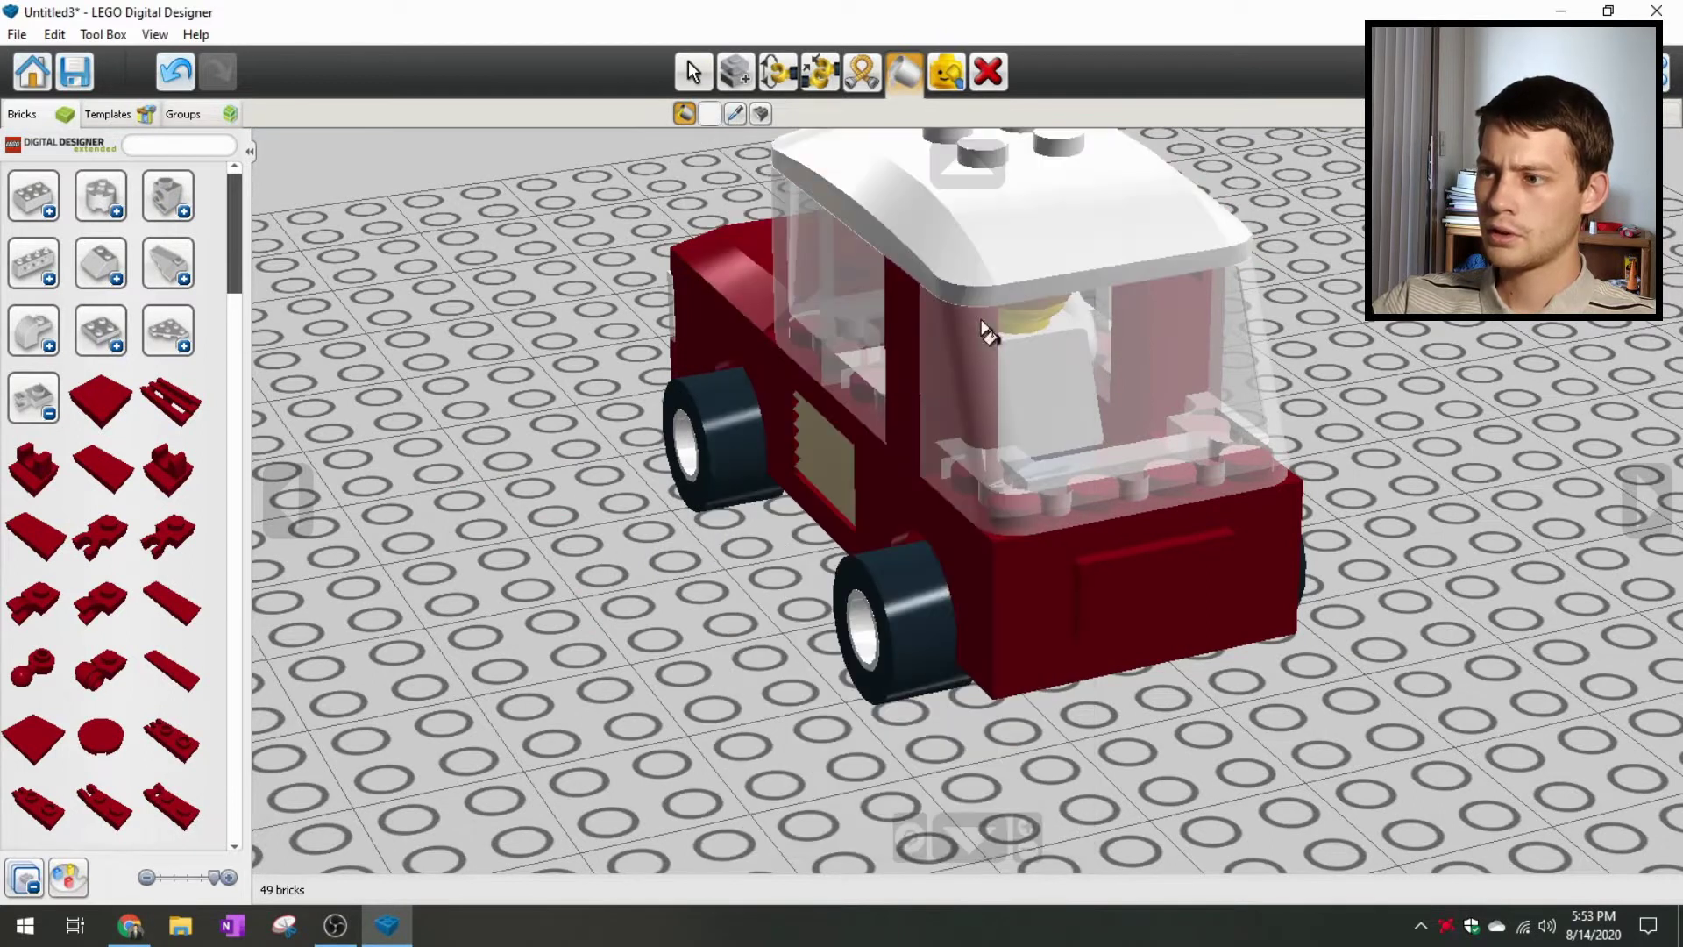
click(1137, 590)
Step: Apply the PA7 70 number plate decoration to the white rear tile and turn the tile so the text reads upright
click(1106, 599)
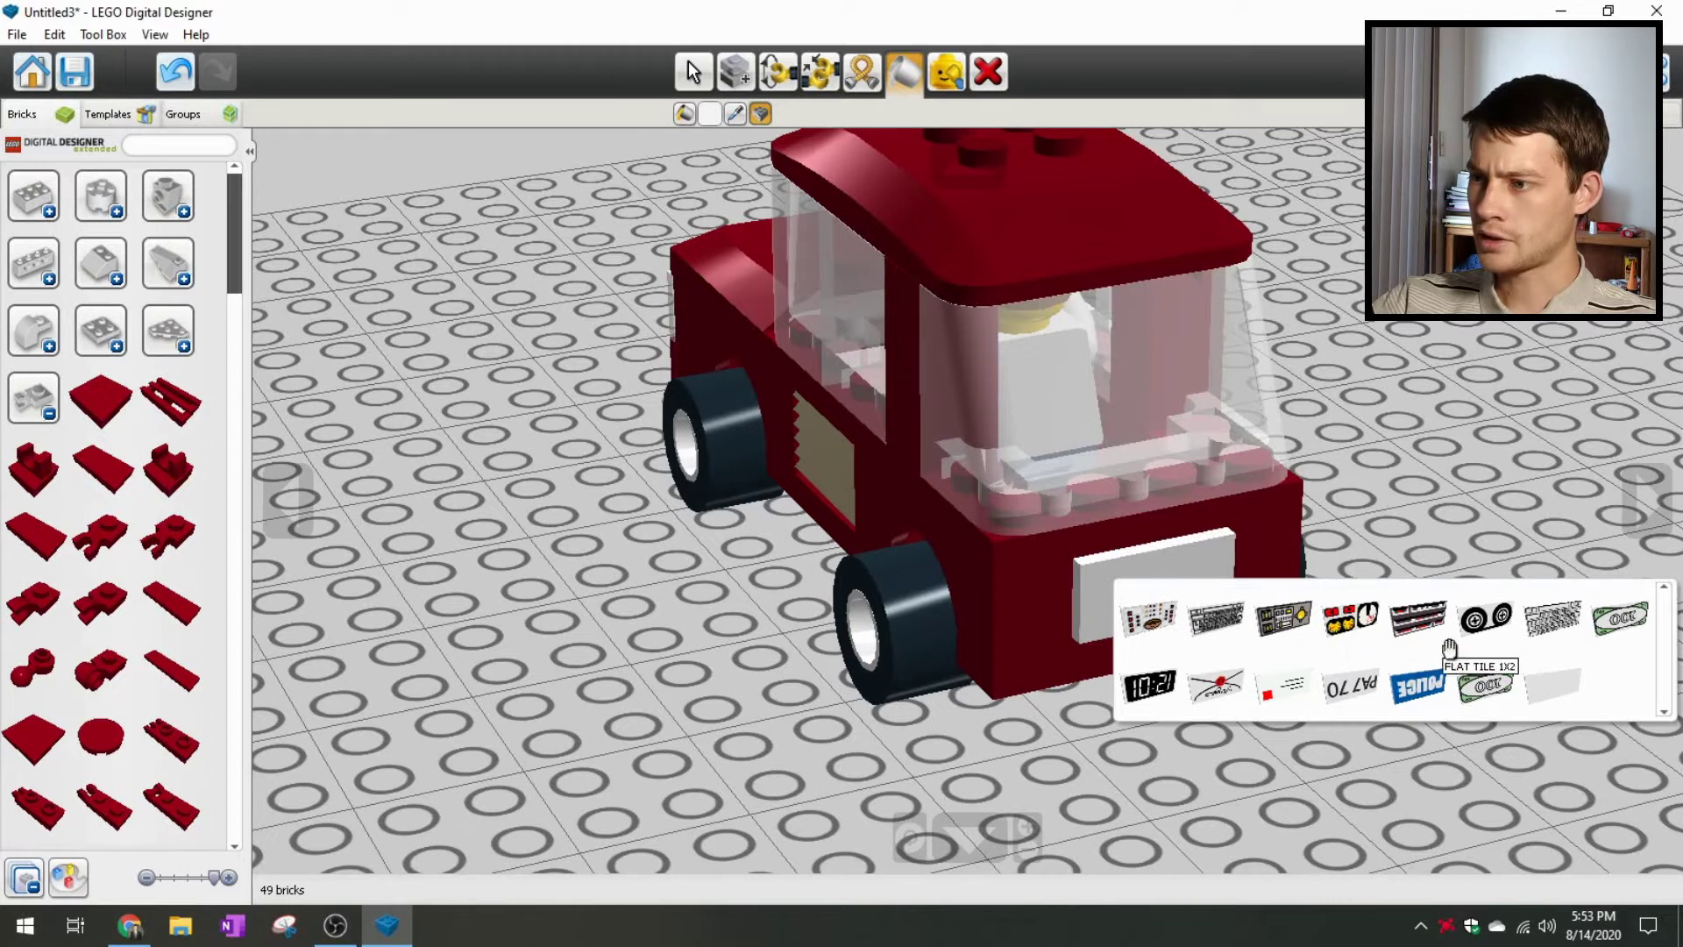
click(1356, 685)
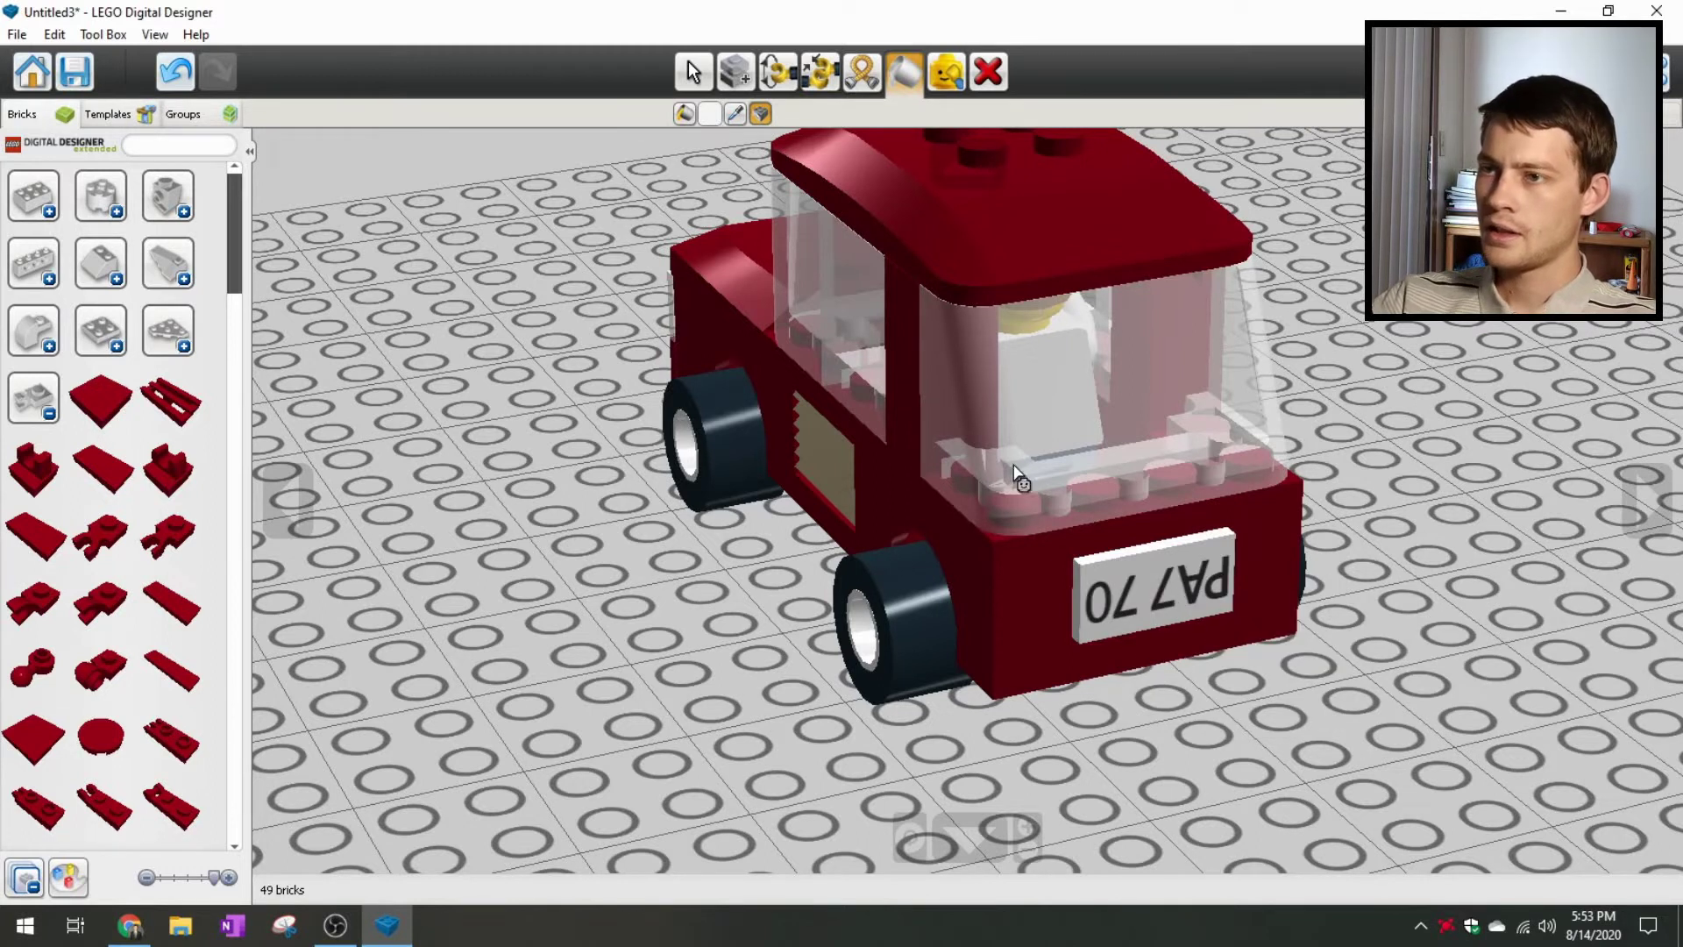
click(692, 72)
drag(1104, 576, 1189, 613)
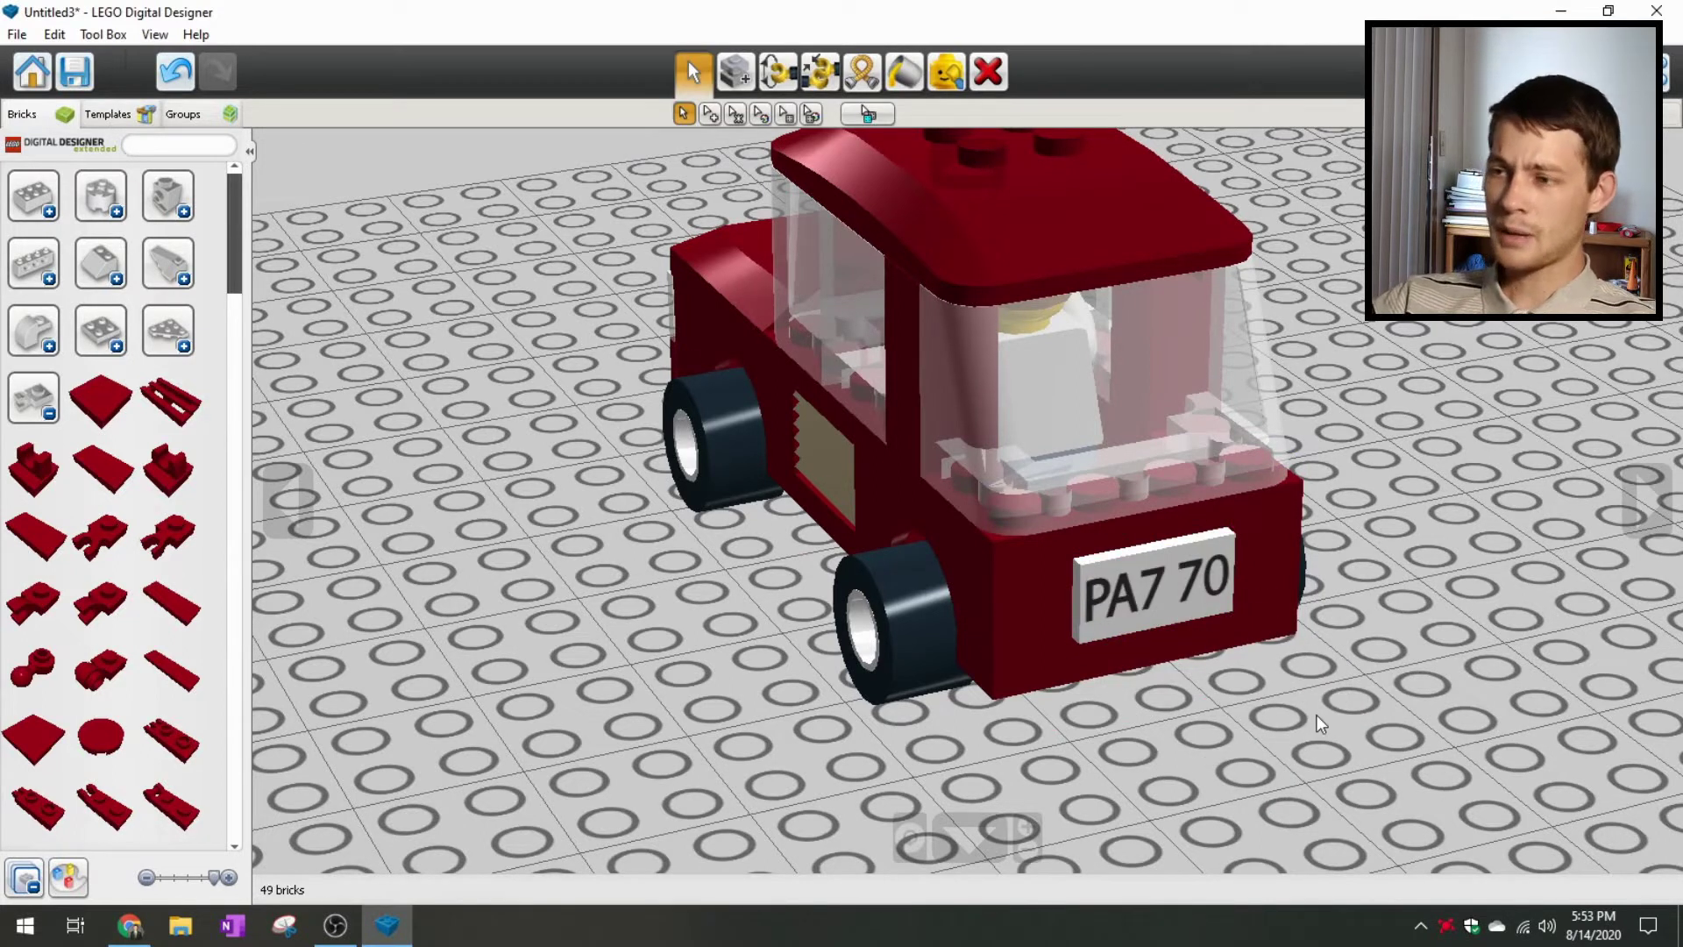
Step: Choose solid white again as the paint color for the rear number plate tile
click(904, 72)
scroll(1156, 481, up, 5)
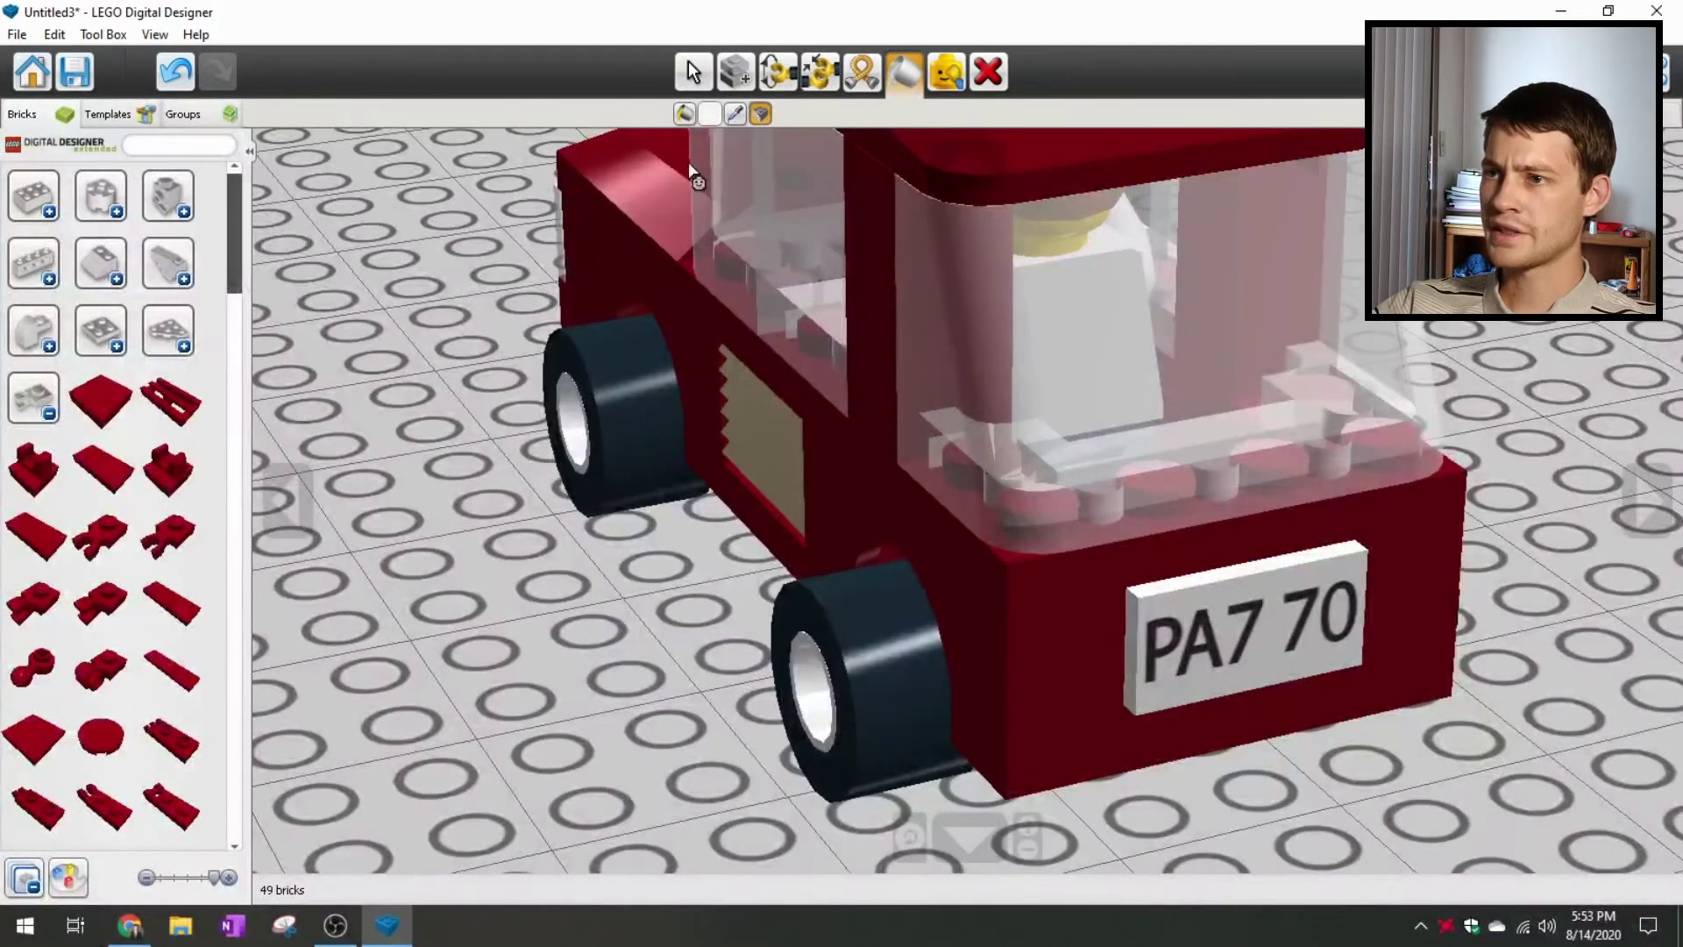
mouse_move(696, 408)
right_down()
mouse_move(646, 379)
mouse_move(710, 430)
right_up()
right_click(1102, 602)
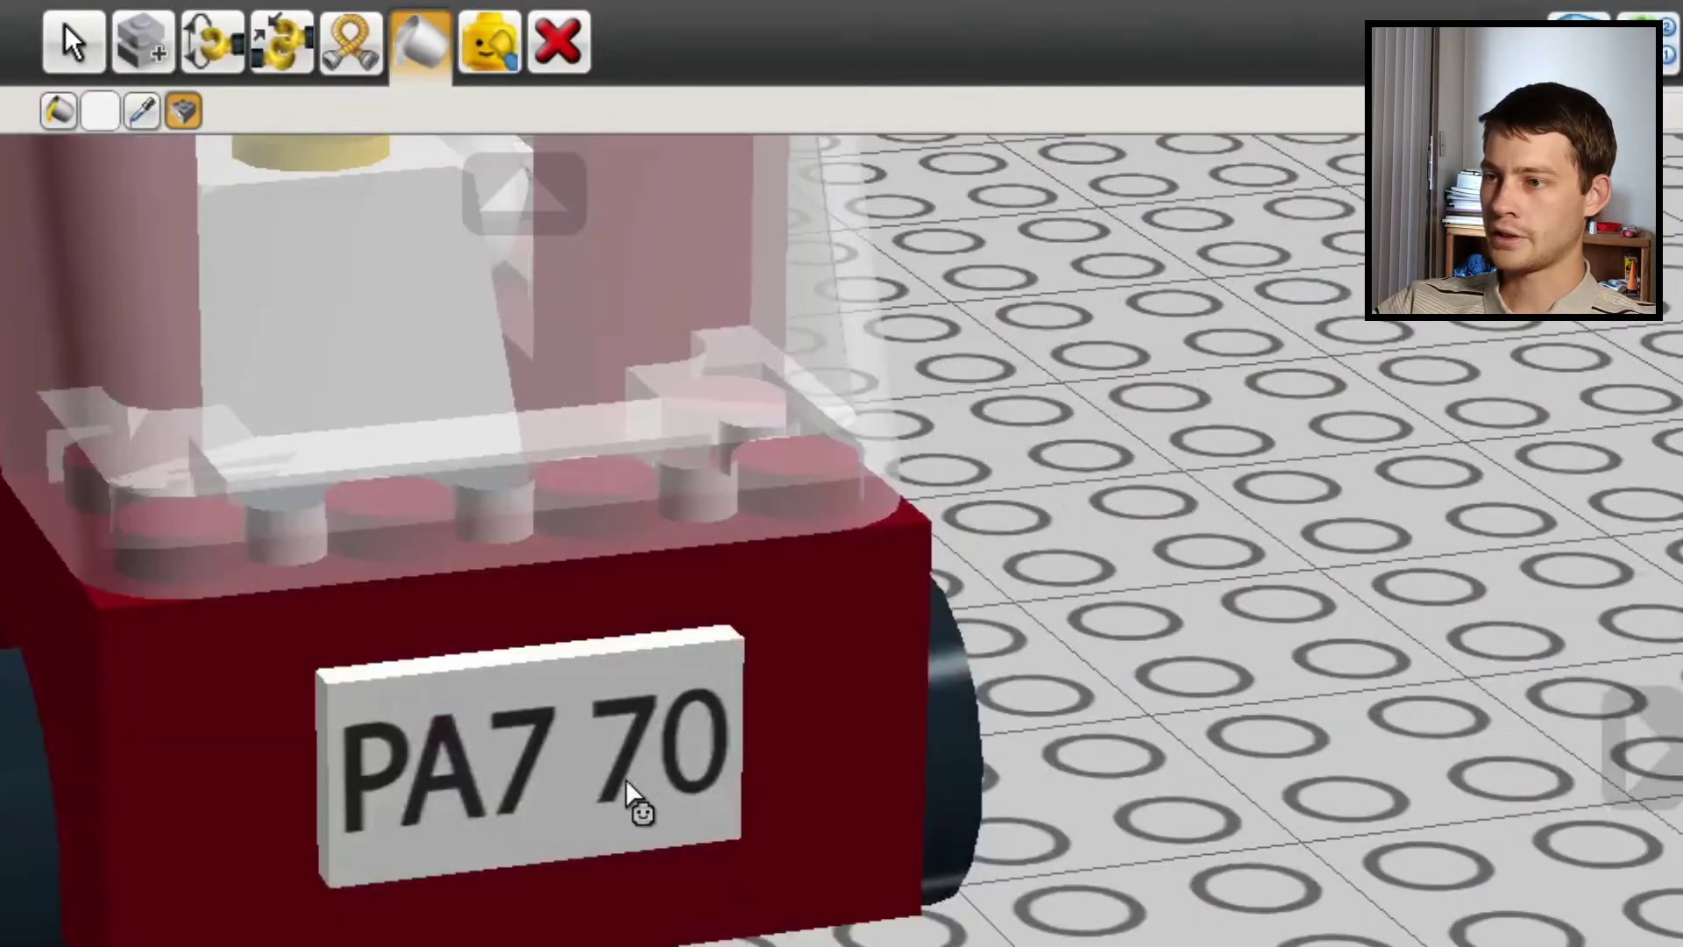
scroll(653, 811, up, 3)
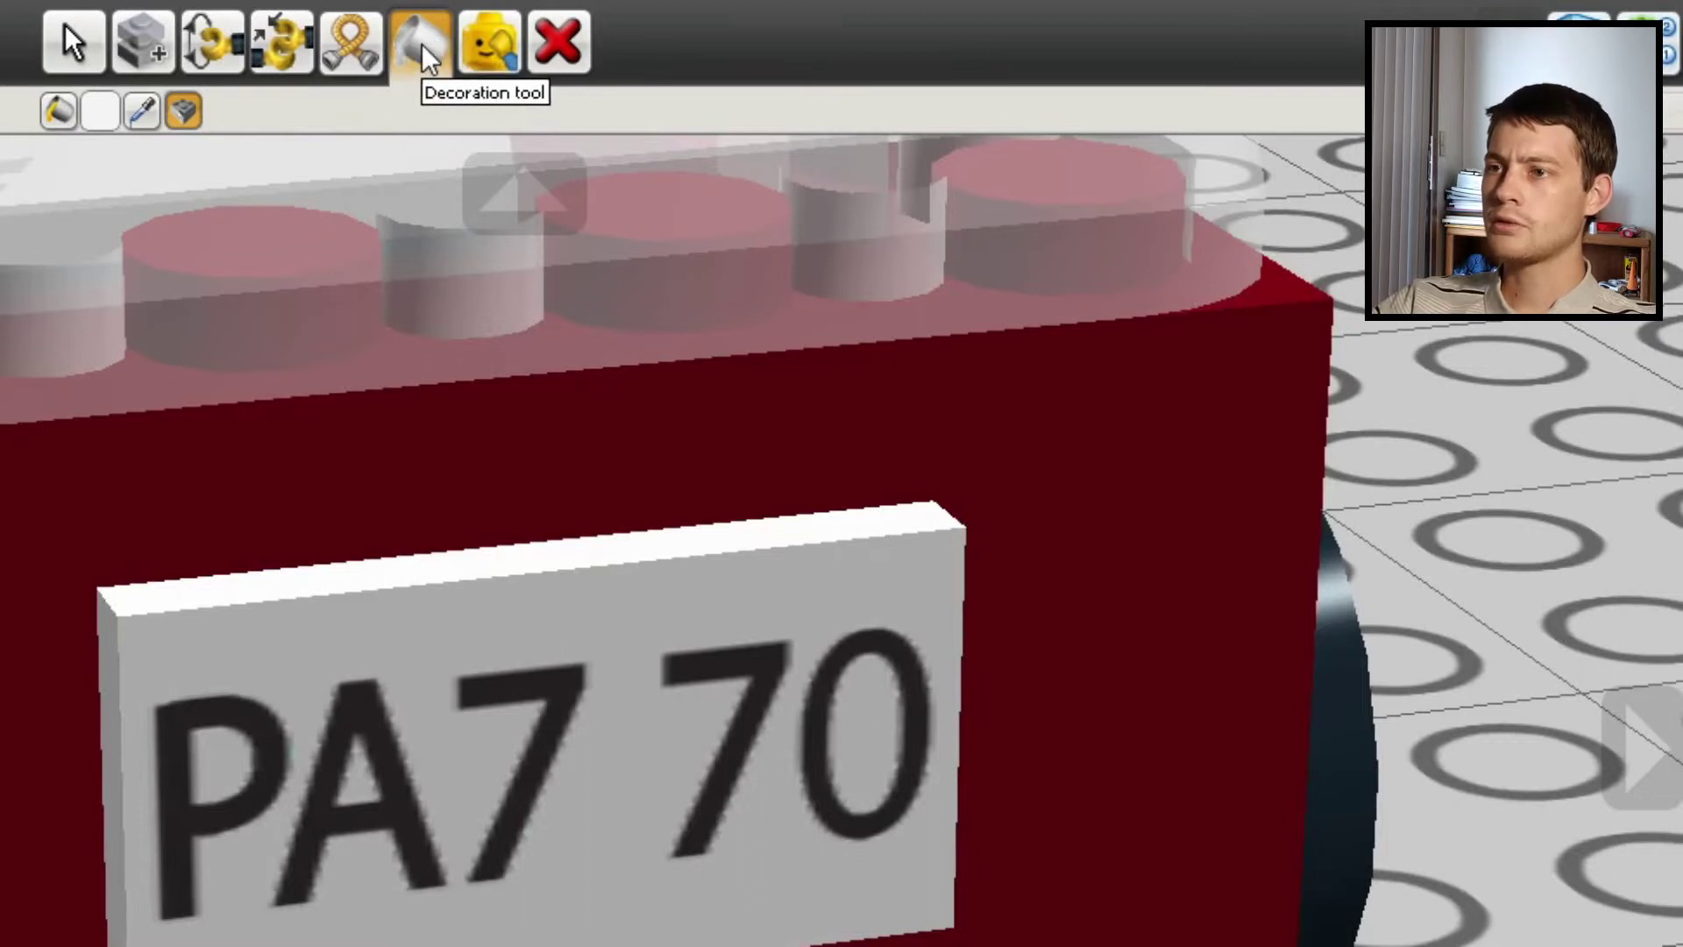
click(106, 117)
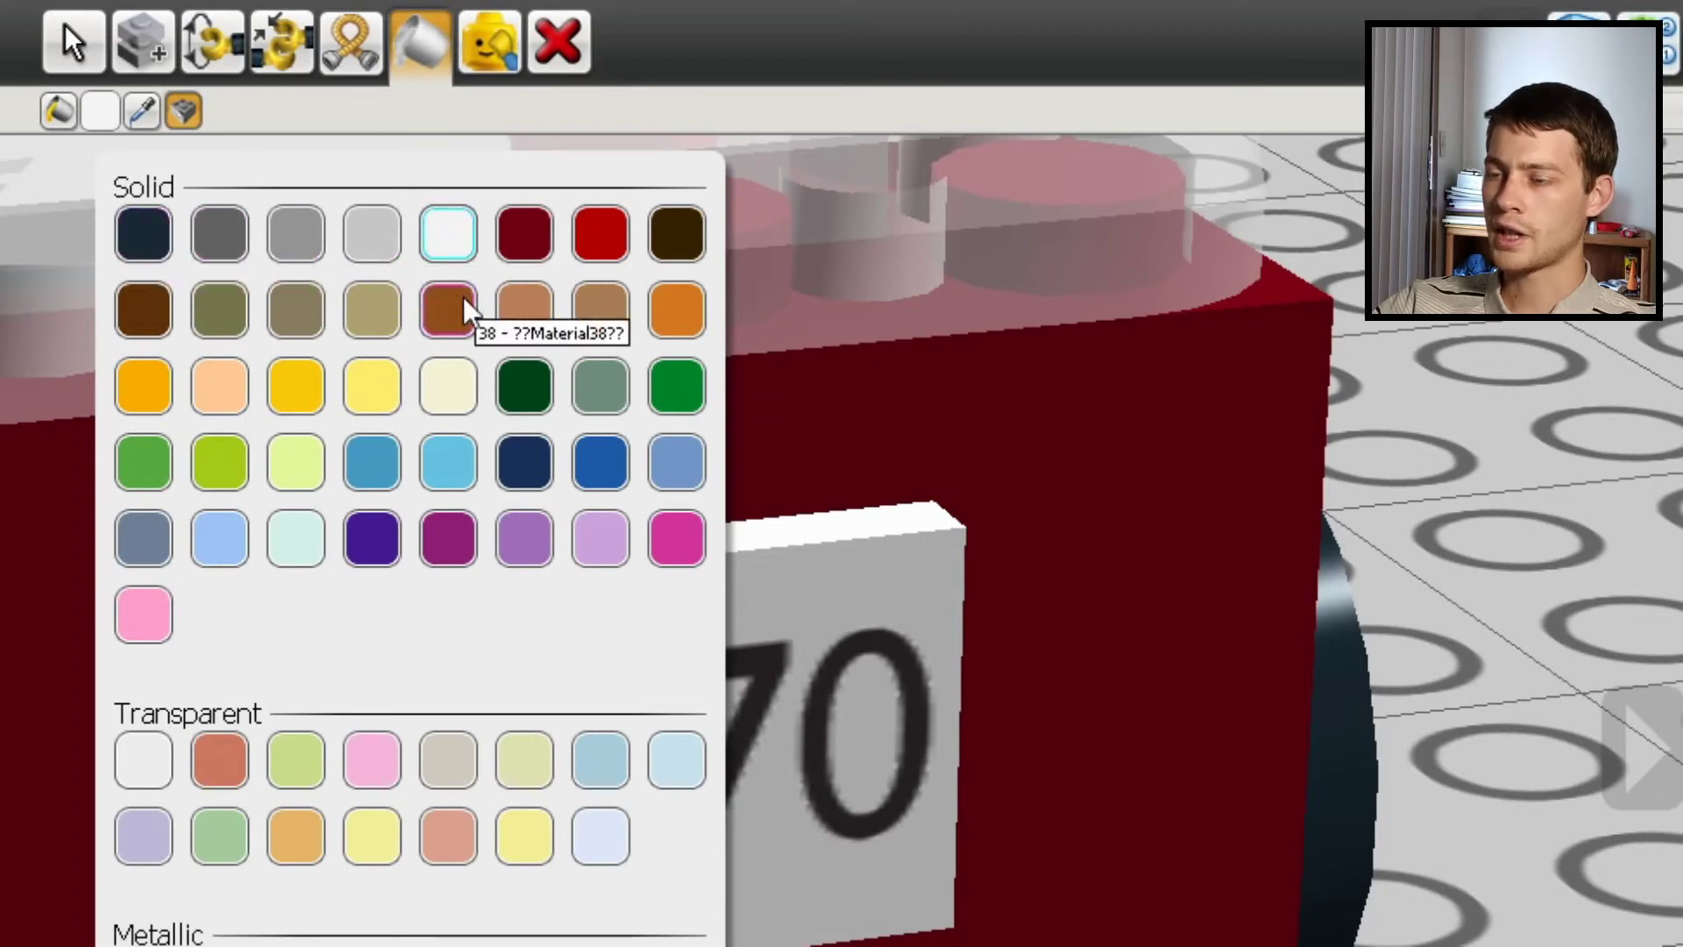
click(444, 235)
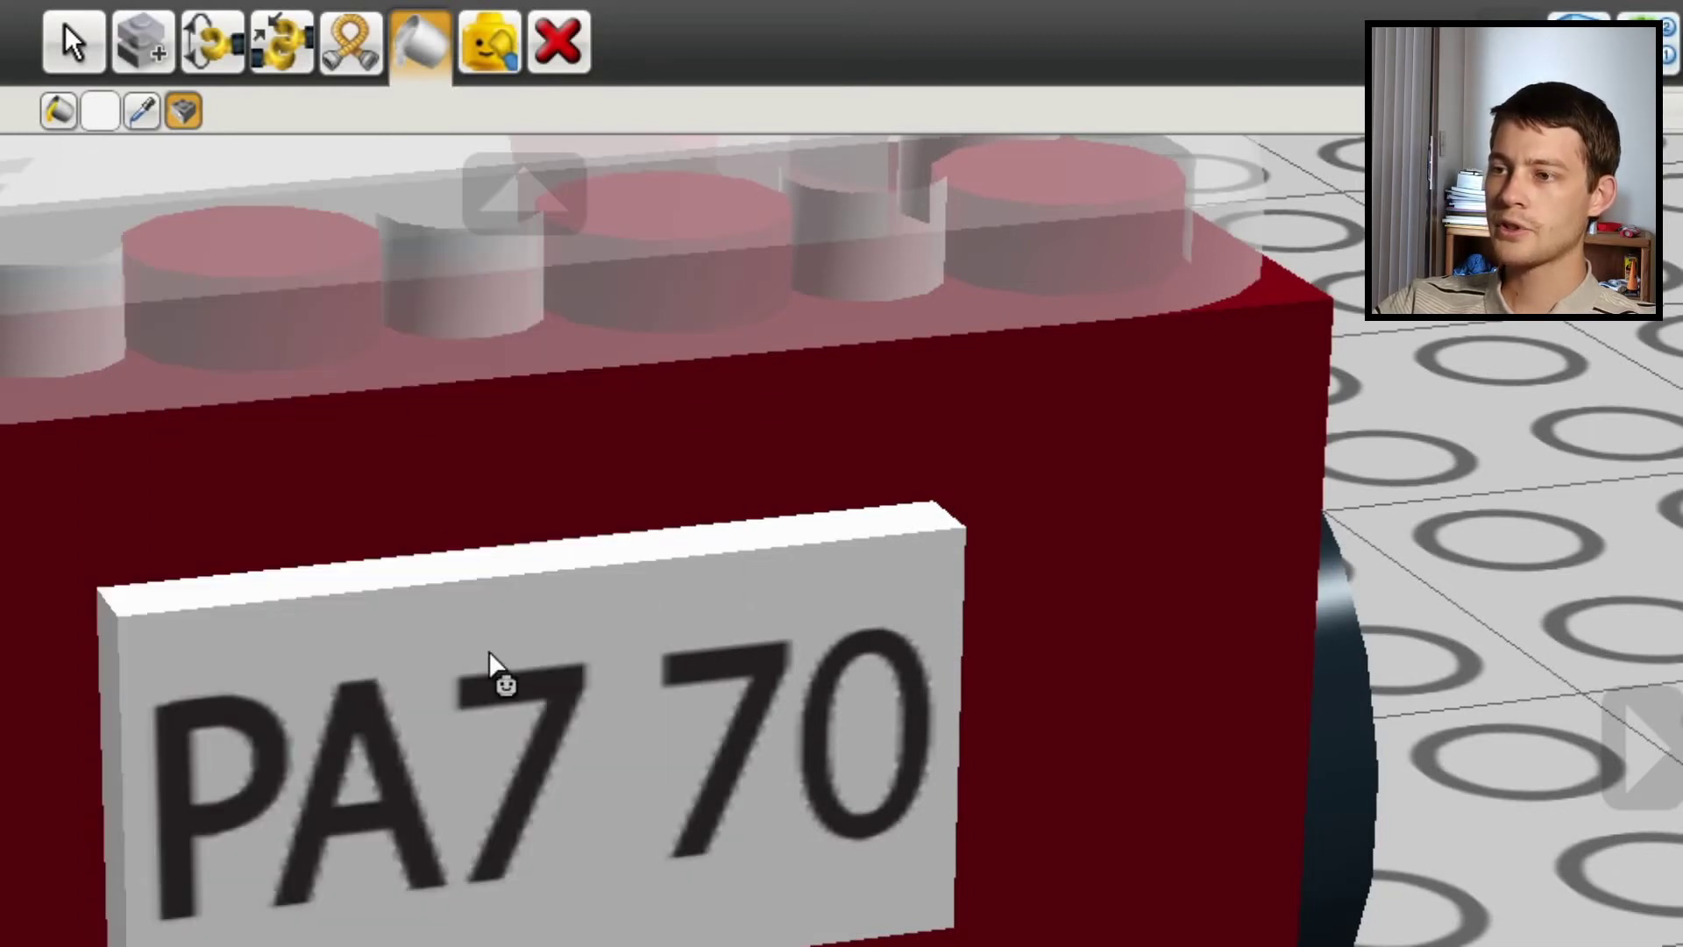
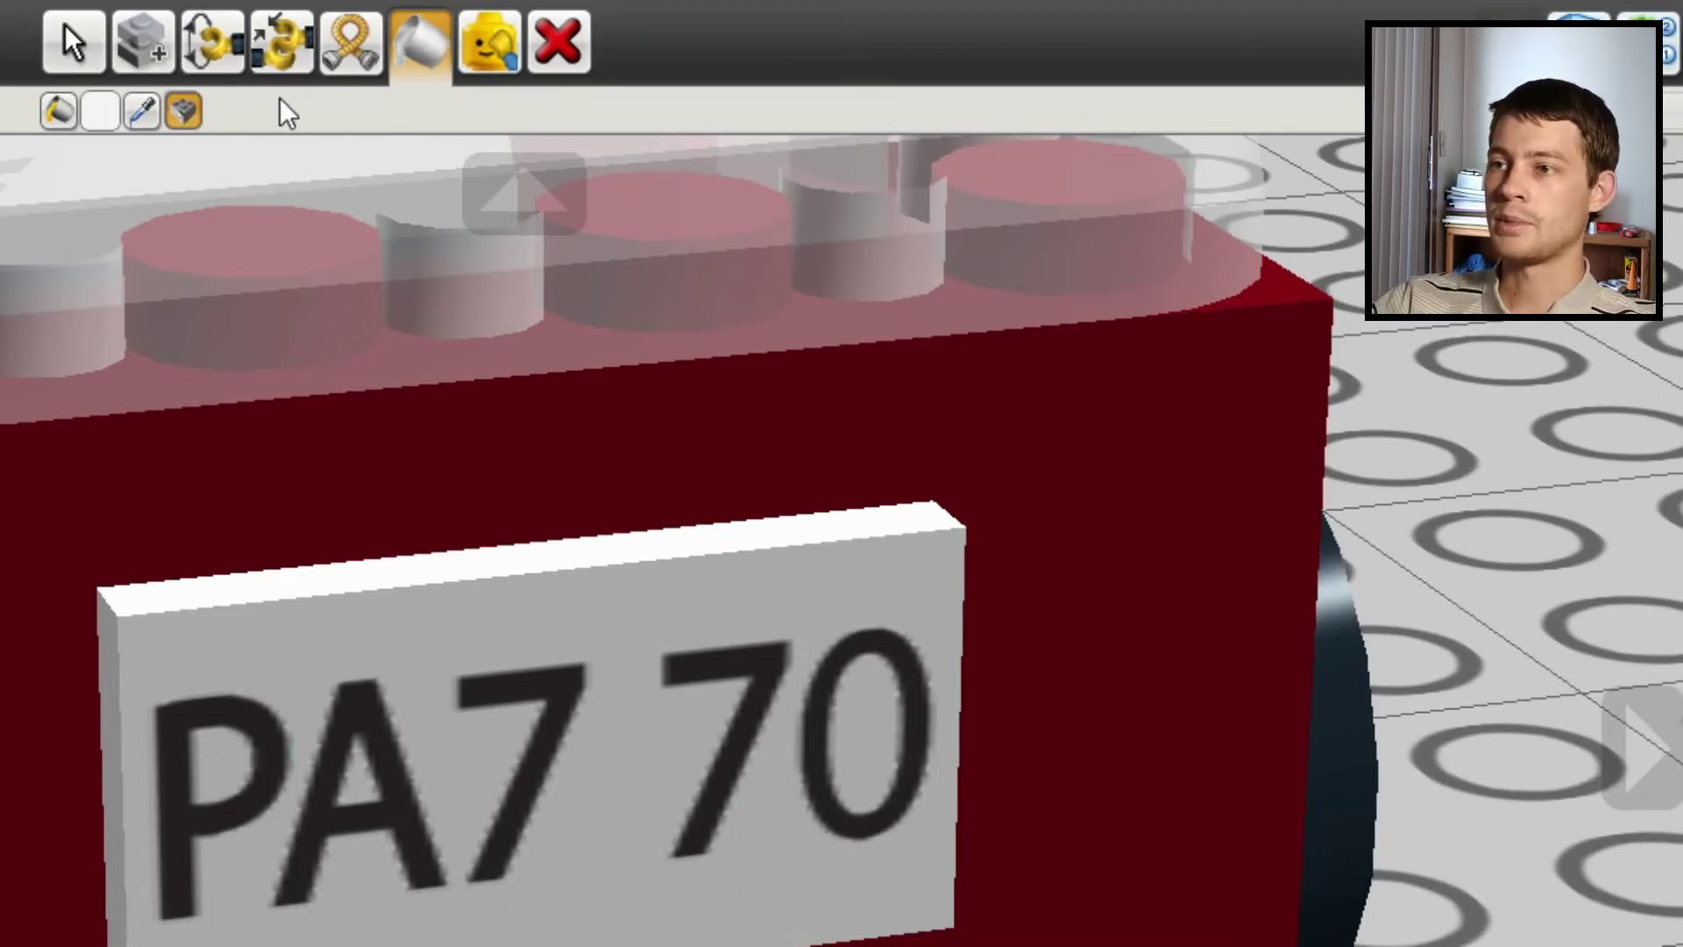
Step: Reapply the PA7 70 decoration to the white tile on the car's rear wall
scroll(438, 693, up, 6)
scroll(517, 693, down, 5)
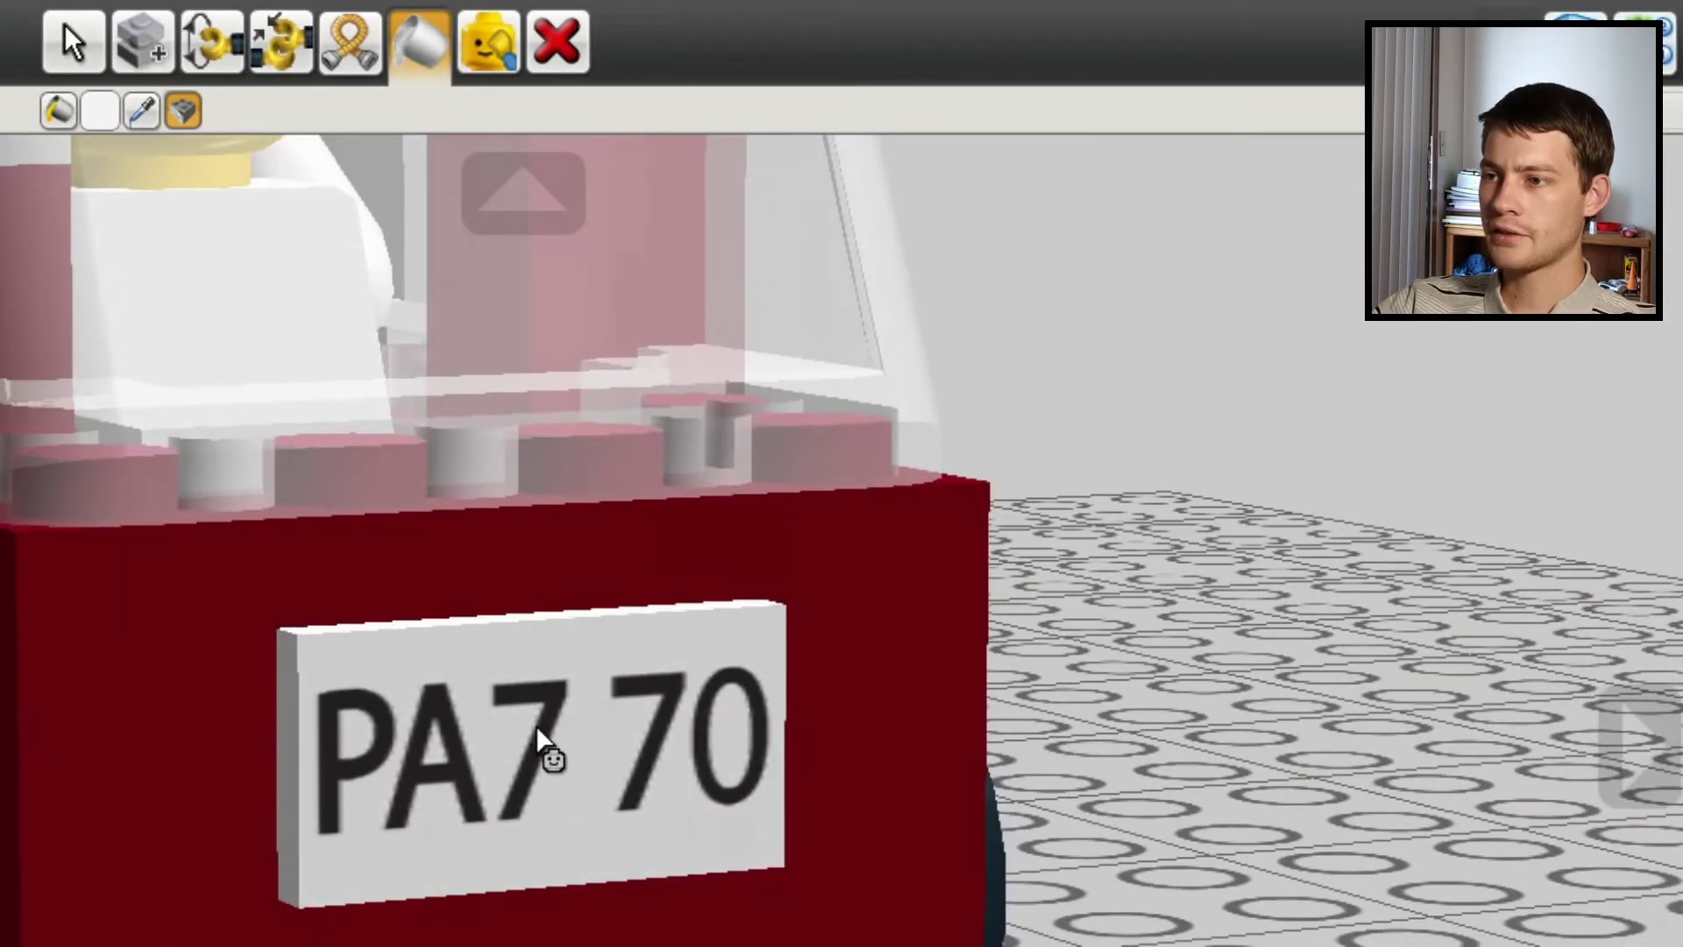
scroll(554, 793, up, 2)
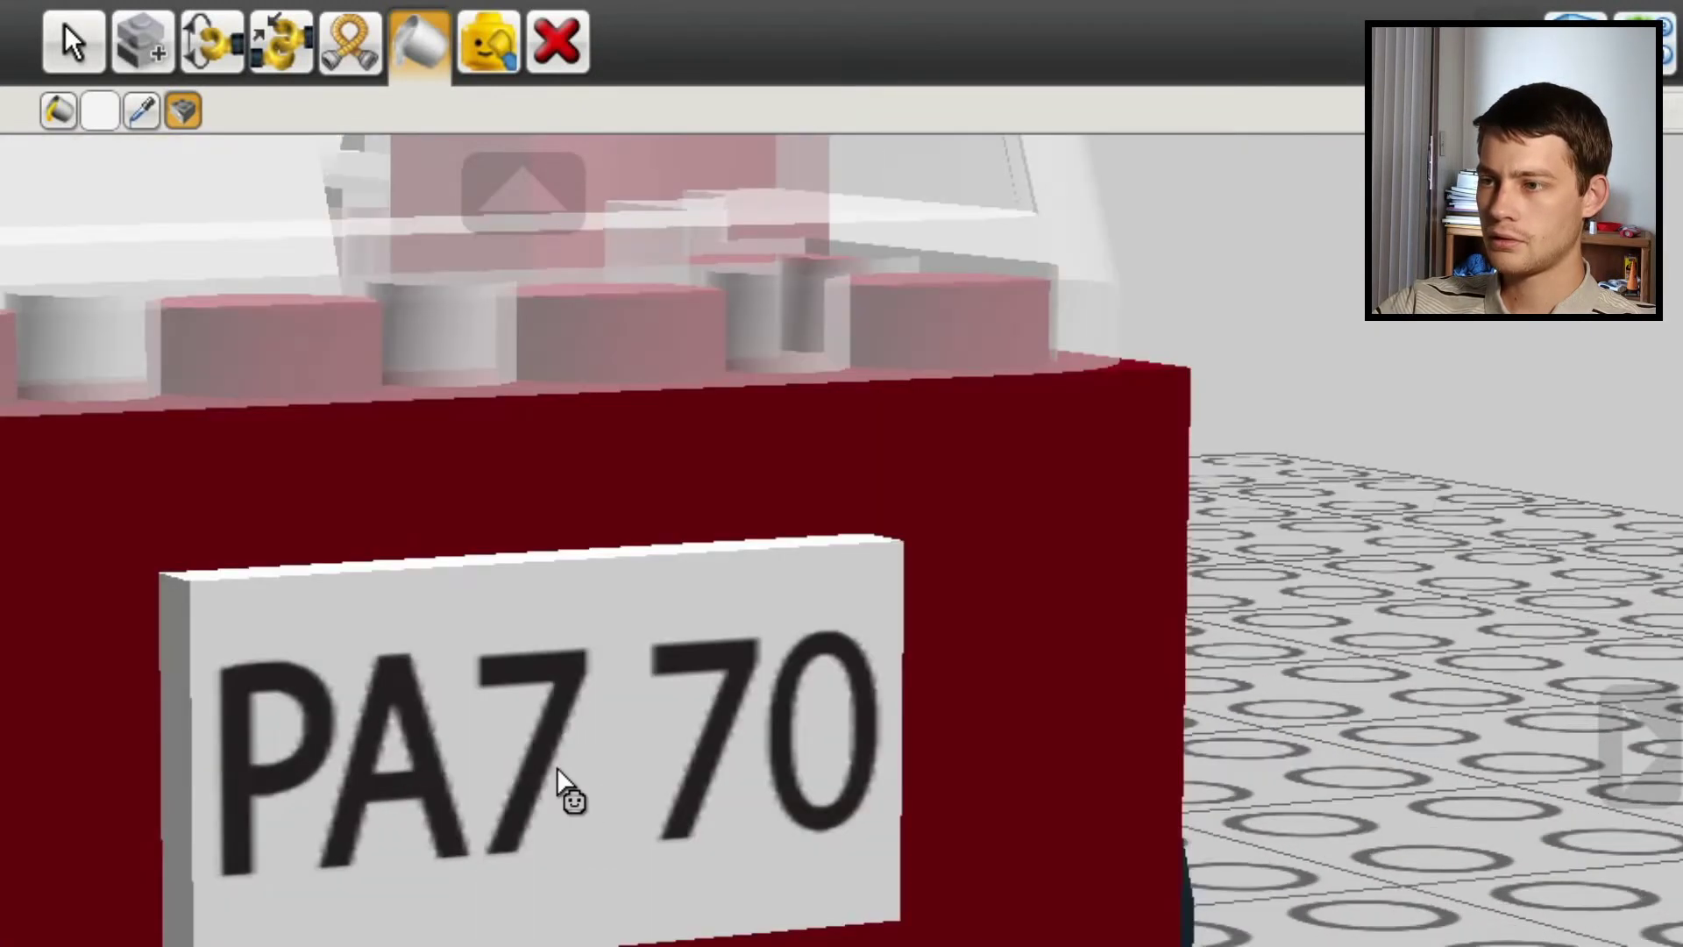
click(559, 771)
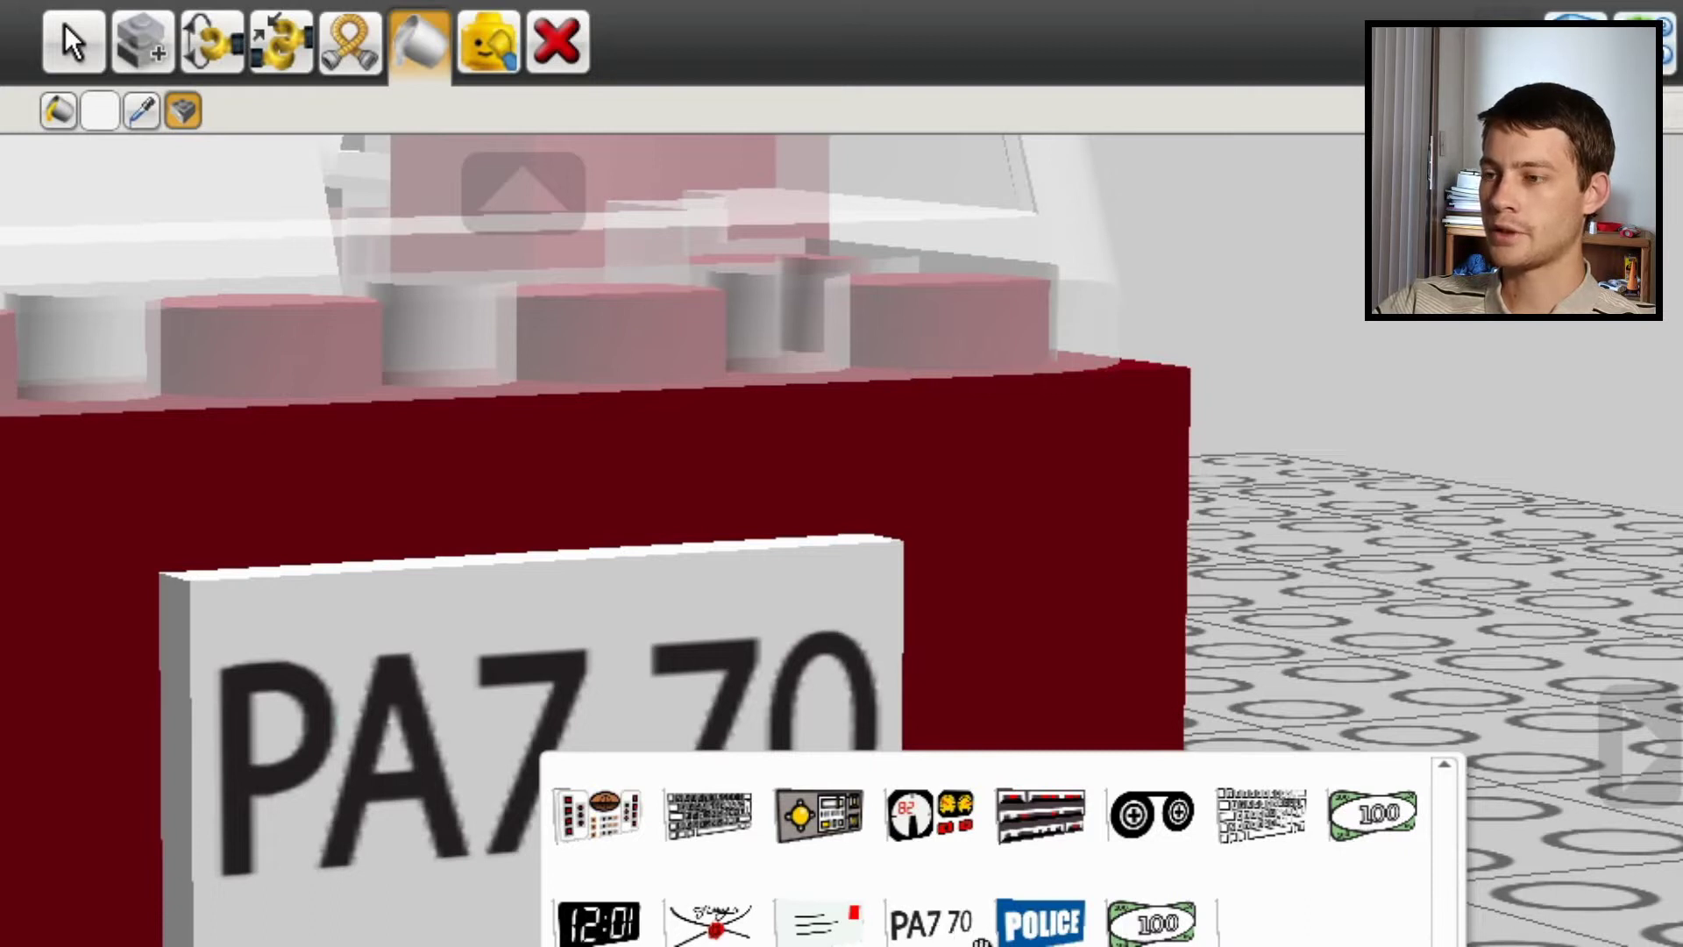
click(955, 940)
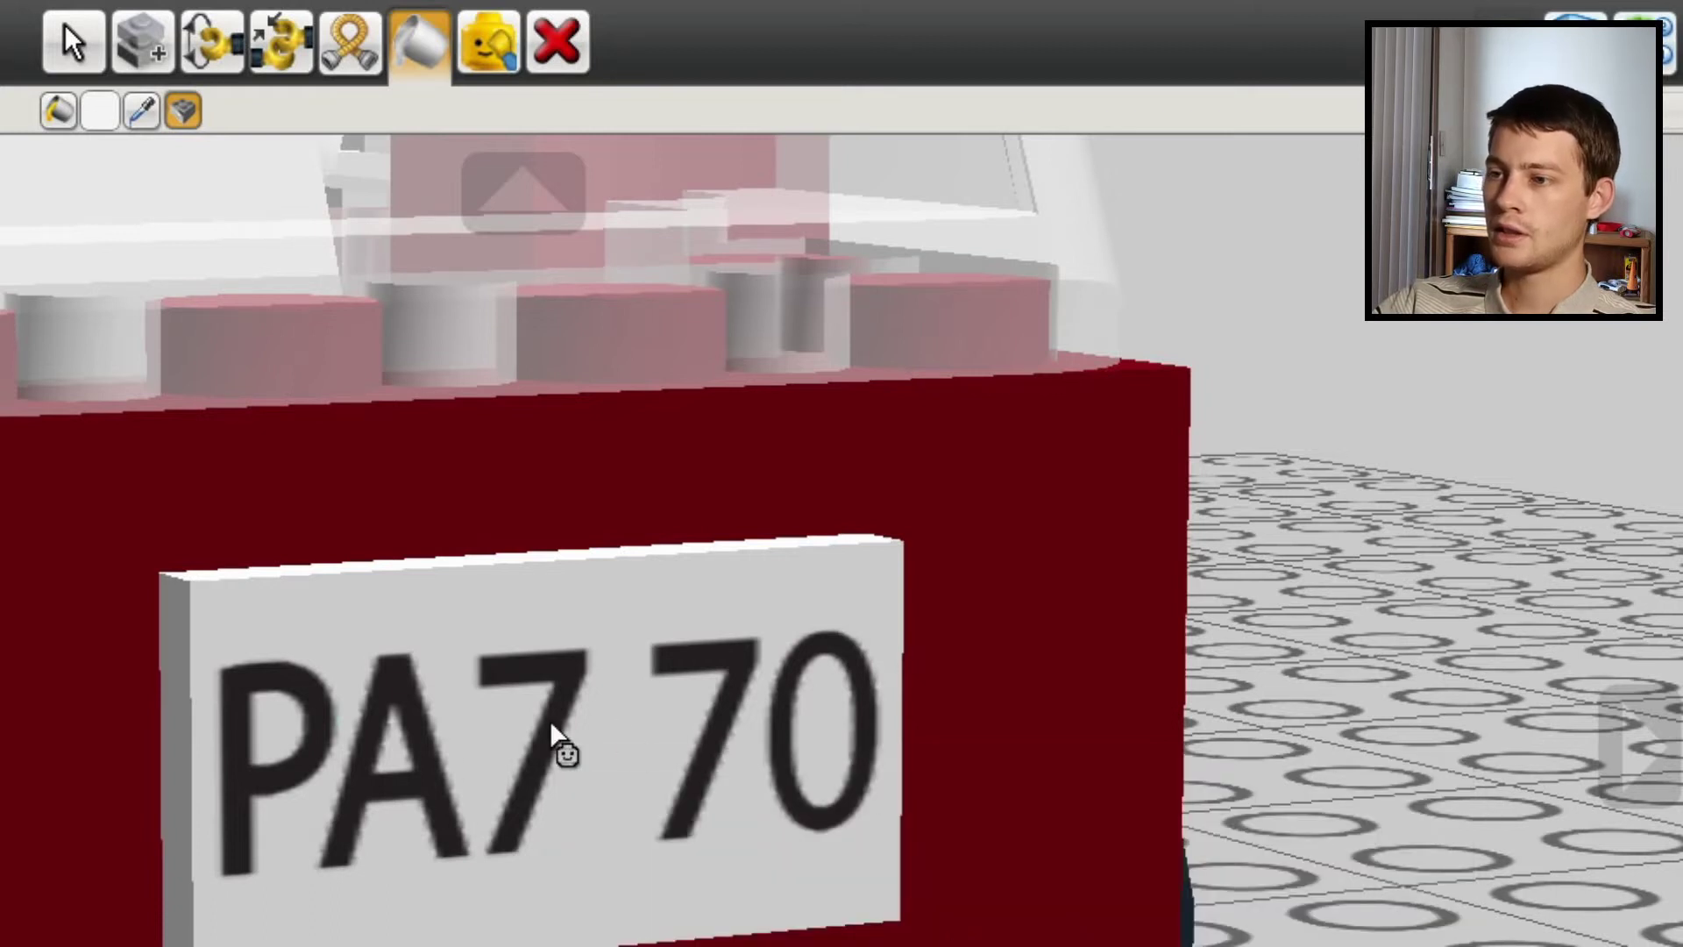
Step: Examine the car from the rear, side, underside and front to check its overall look
scroll(458, 781, down, 5)
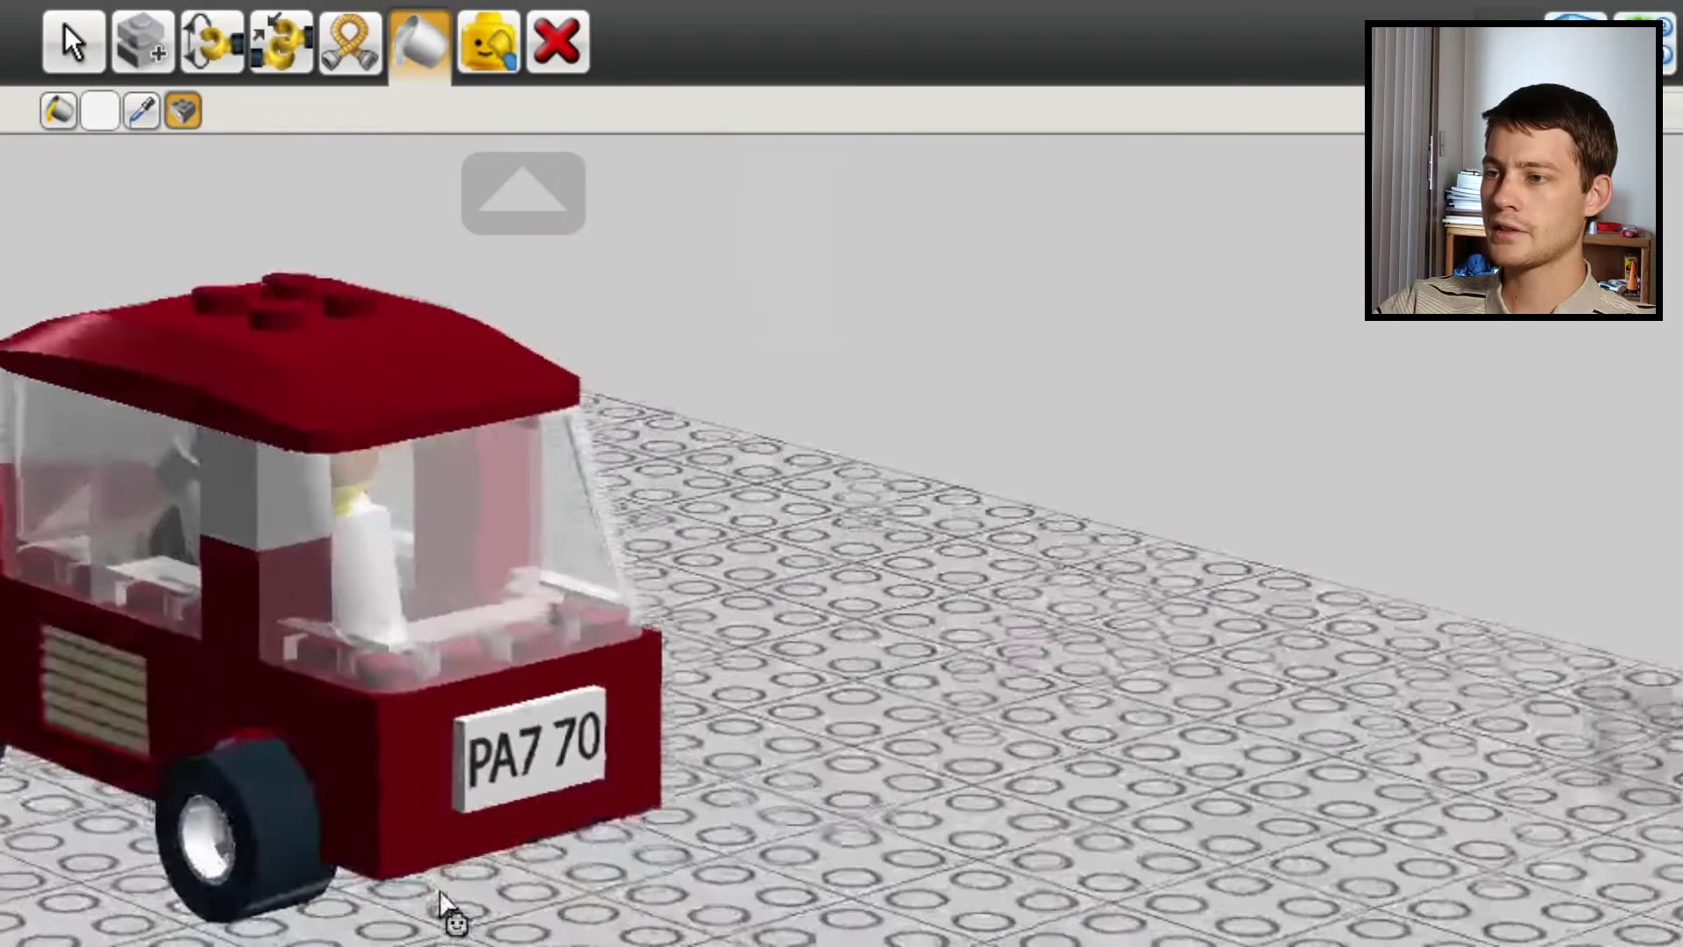
right_drag(447, 906, 474, 945)
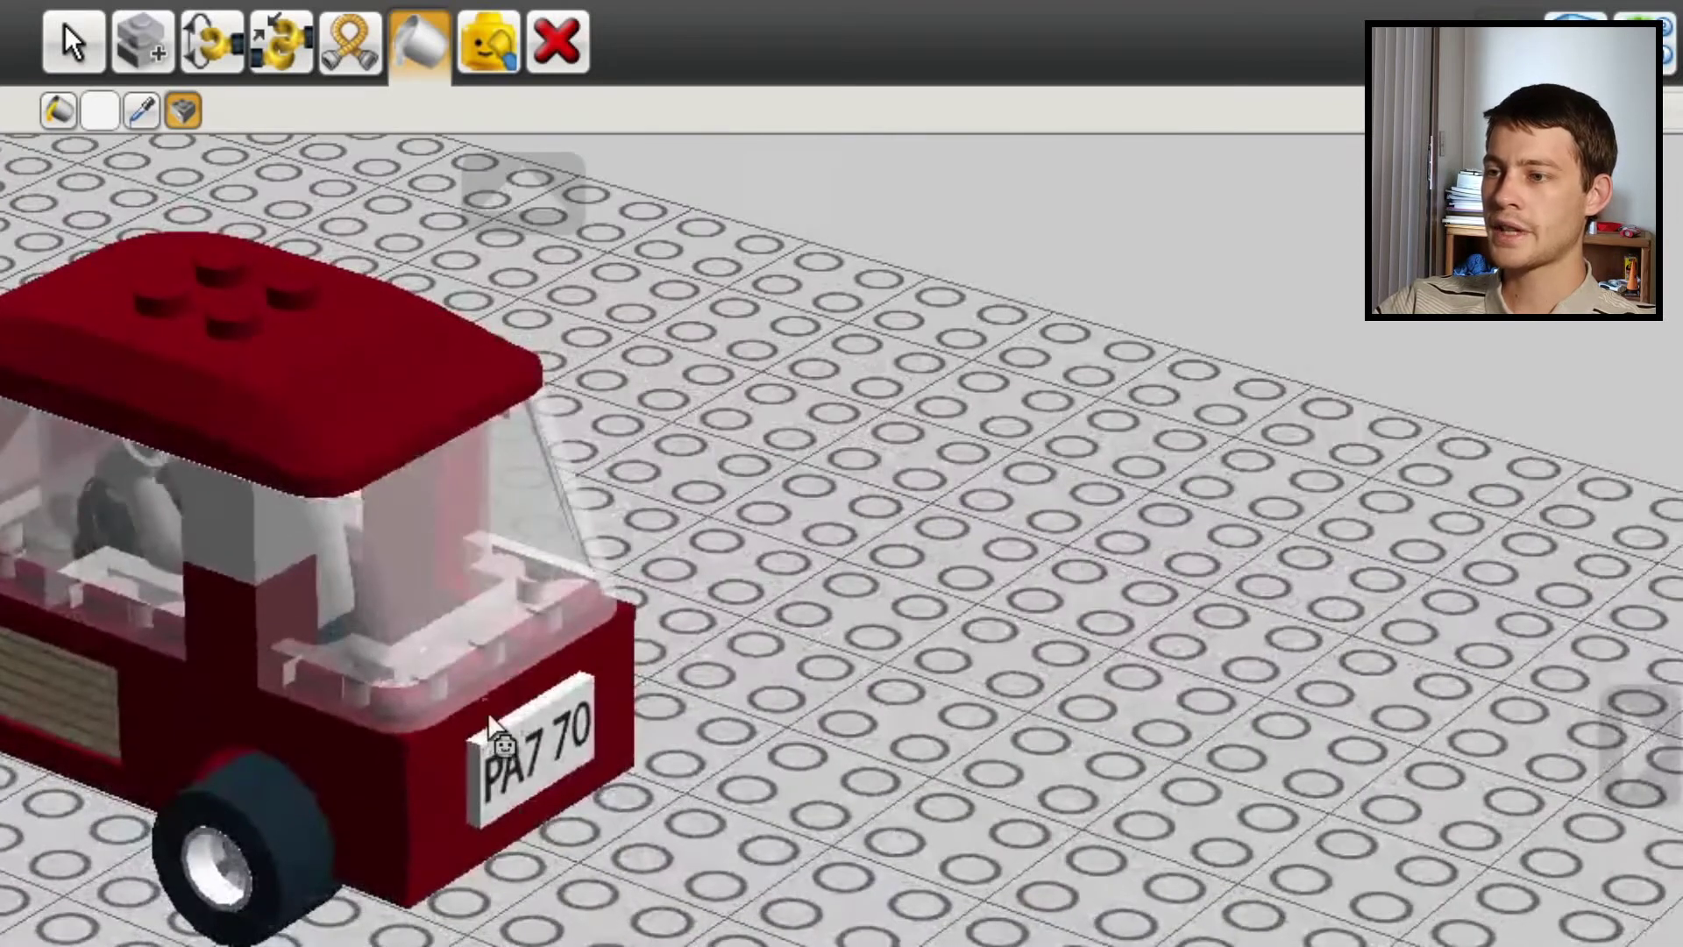
click(72, 42)
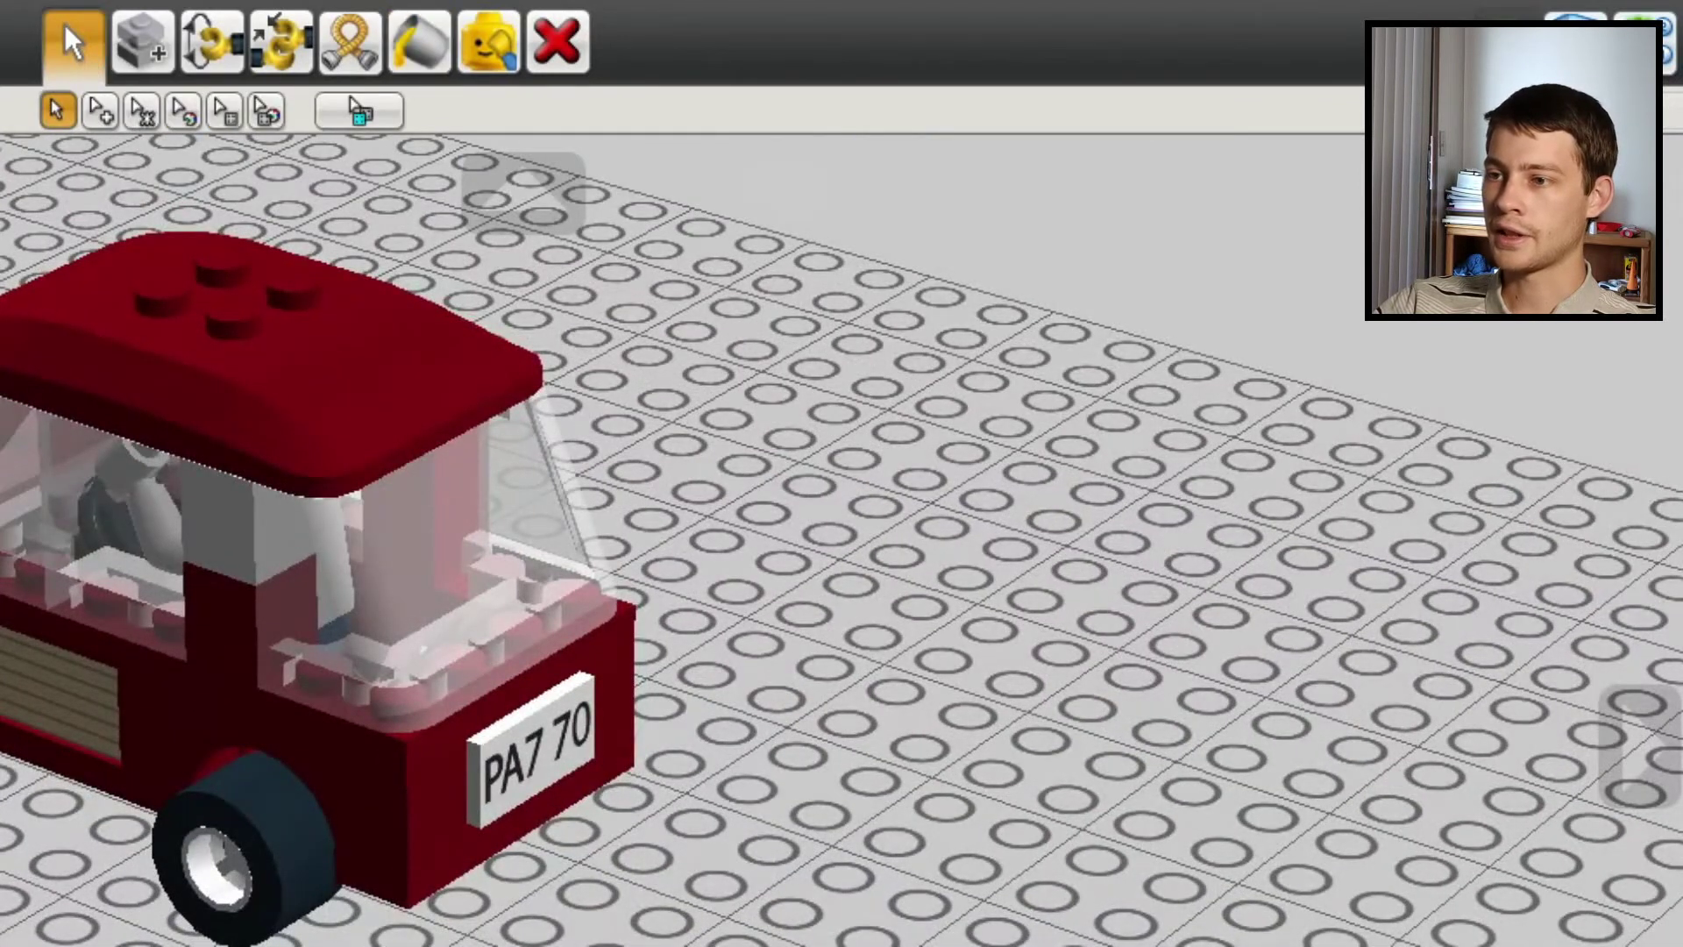
right_drag(176, 903, 274, 909)
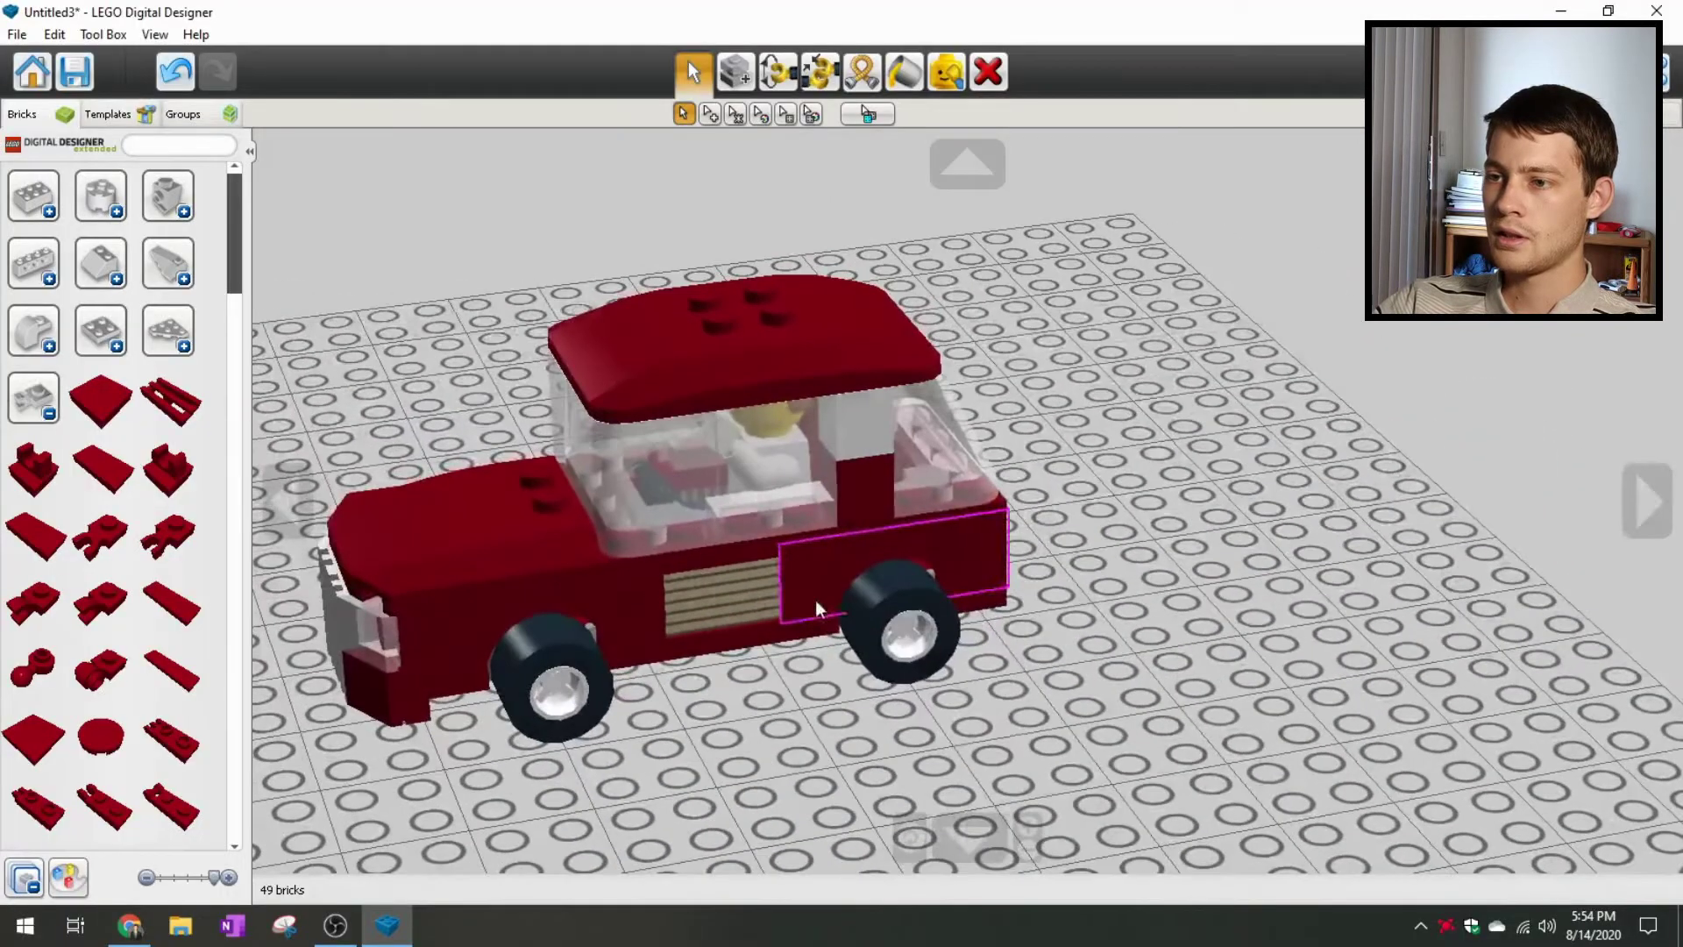
right_drag(786, 652, 778, 644)
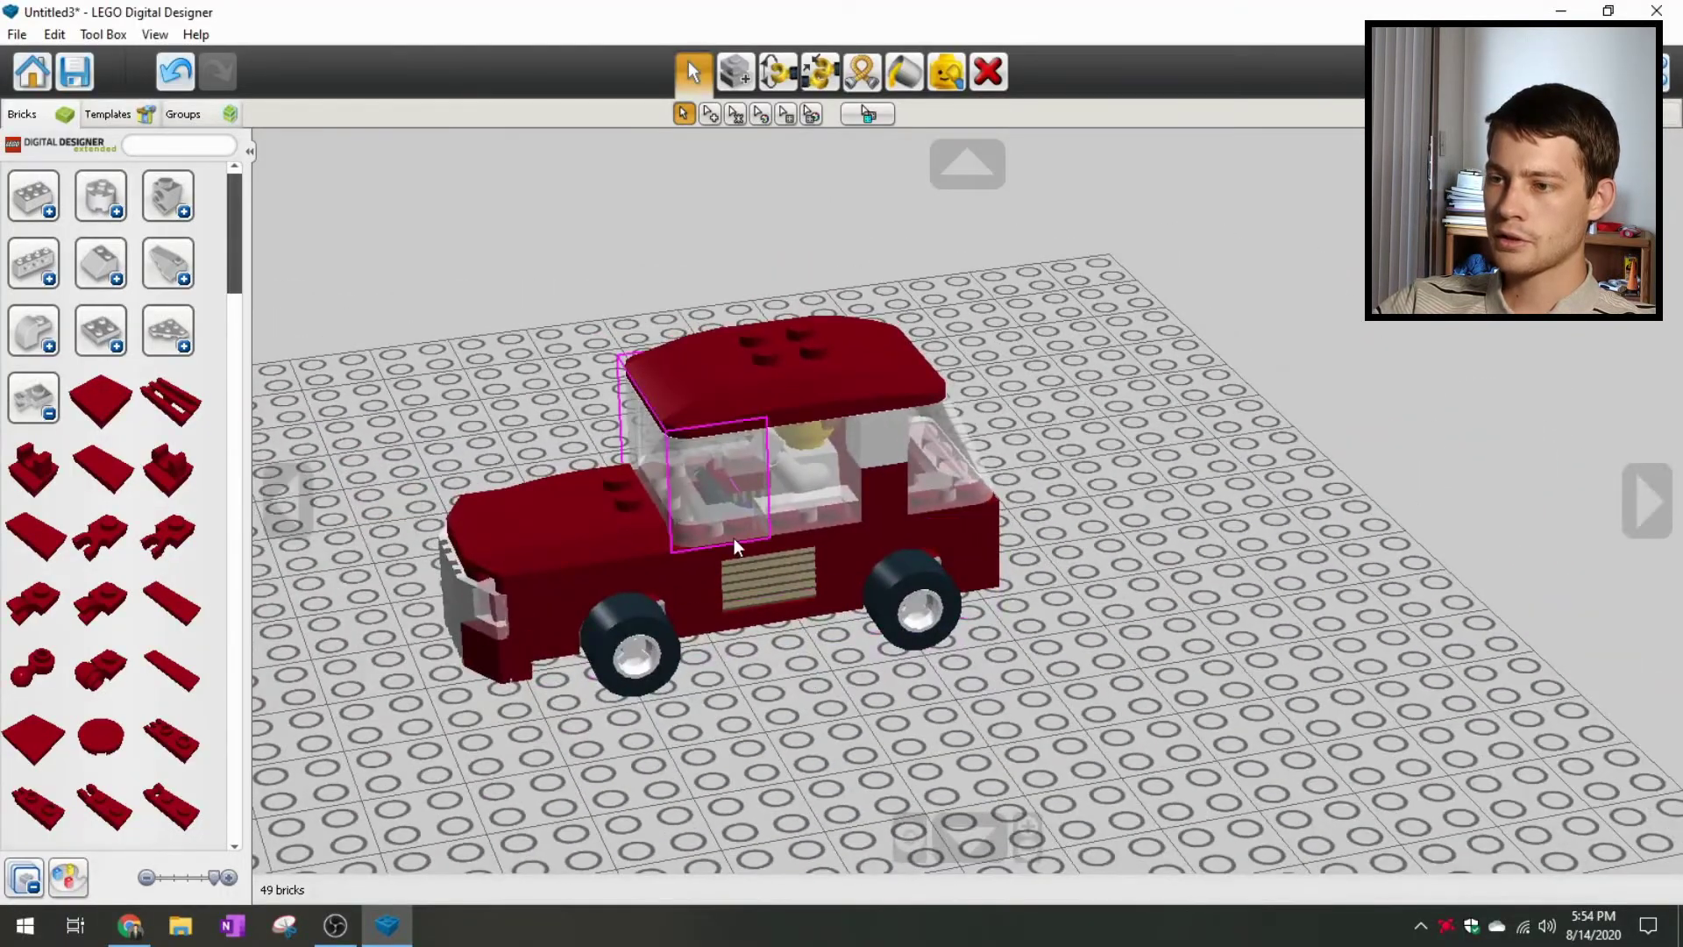
right_drag(689, 550, 766, 373)
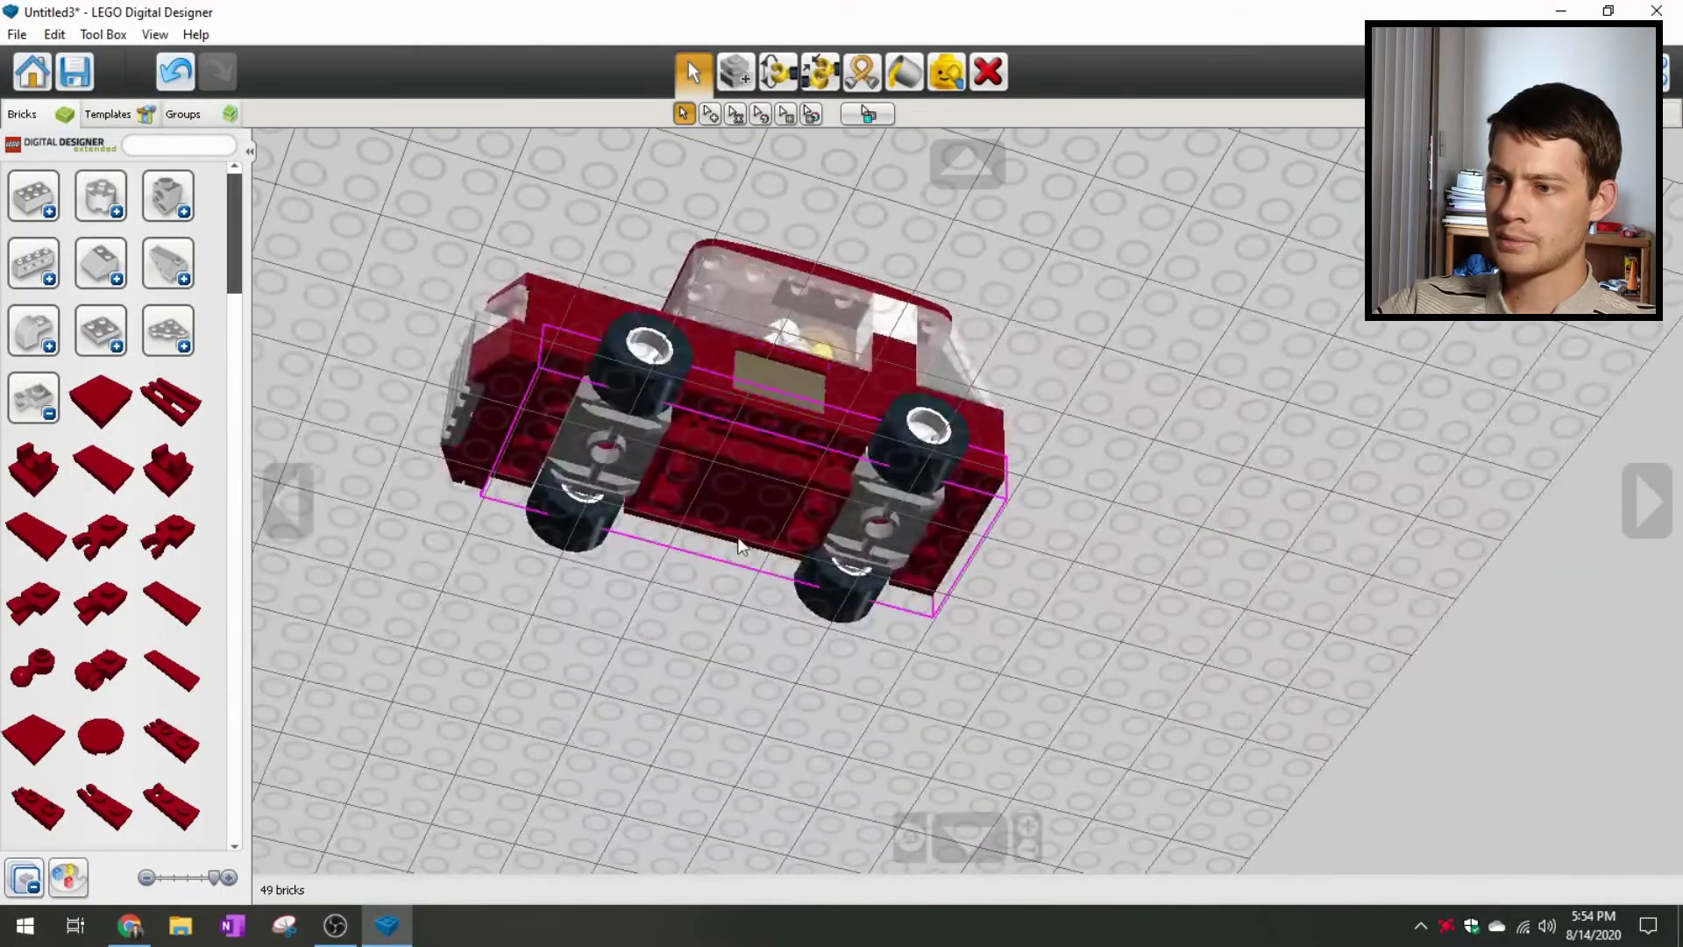
right_drag(740, 546, 749, 476)
right_drag(880, 478, 1202, 336)
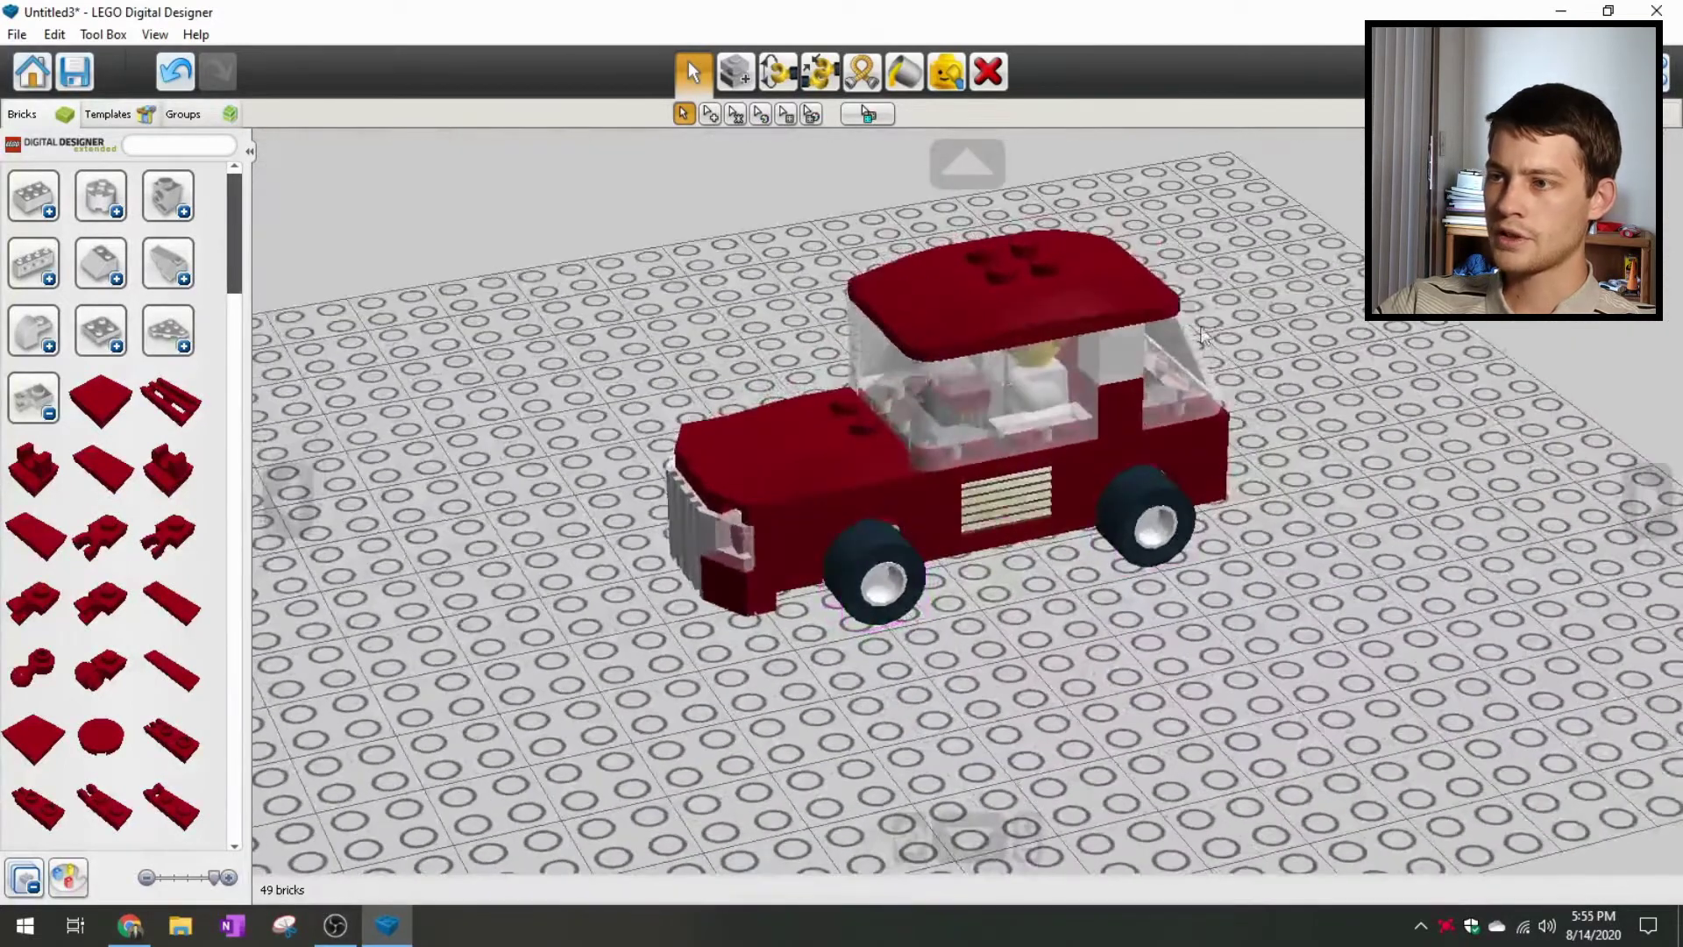
click(914, 850)
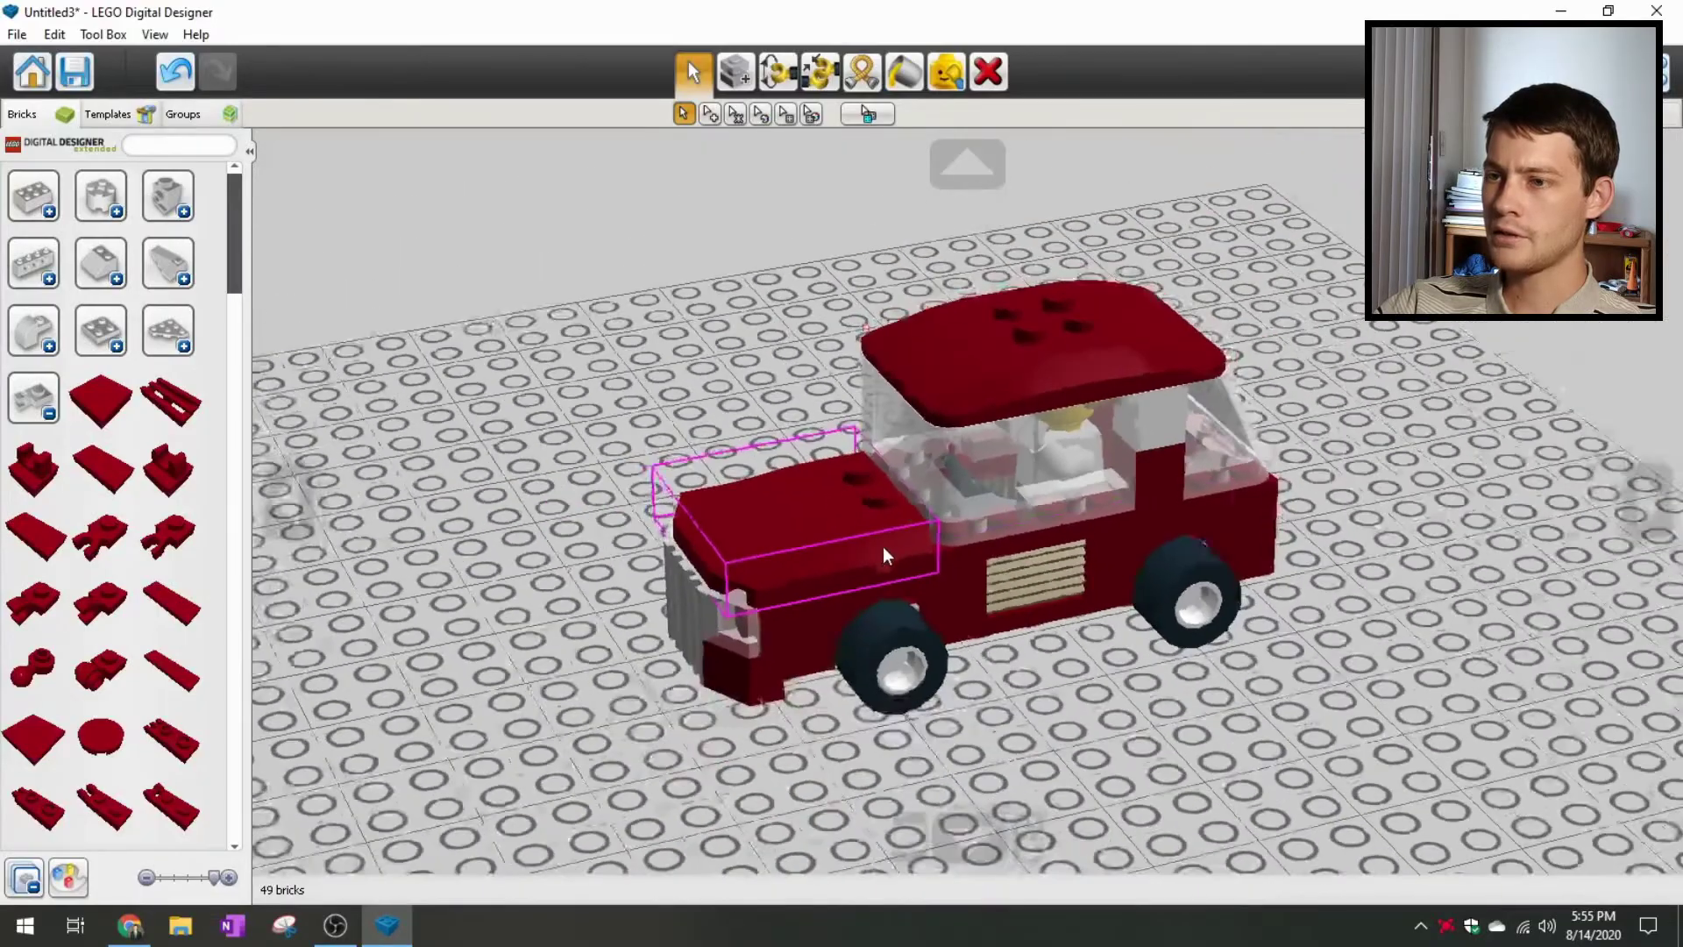
click(35, 419)
right_drag(836, 483, 771, 664)
right_drag(926, 651, 960, 122)
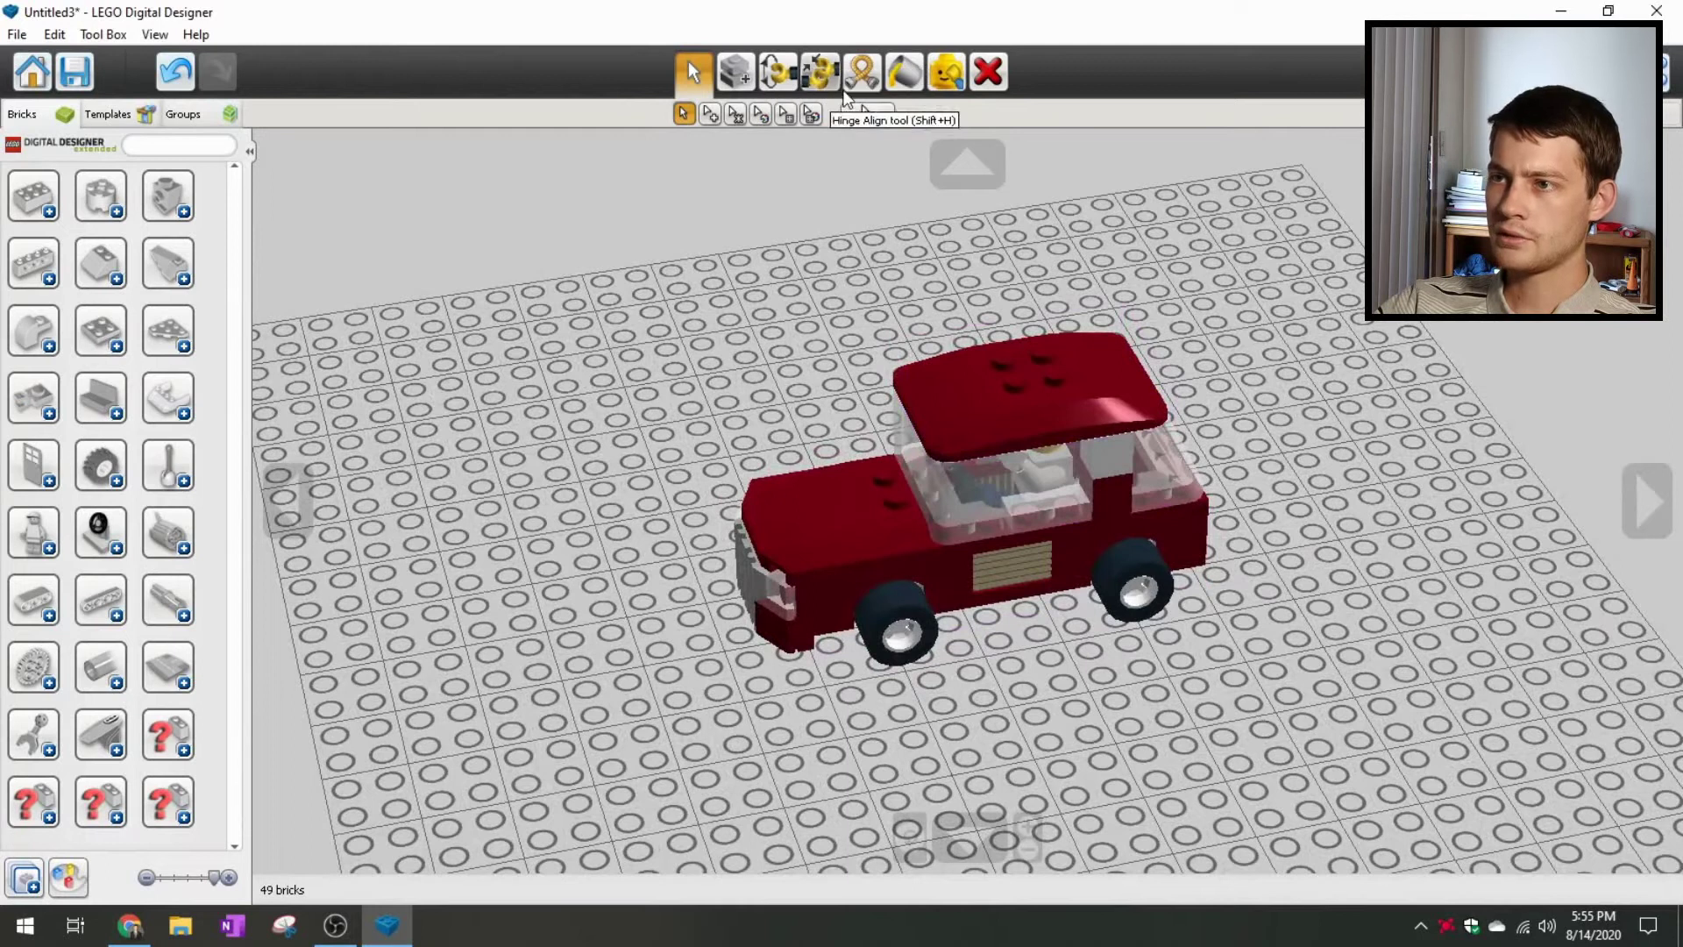
Step: Paint the white upper part of the pillar behind the side window dark red
click(905, 73)
click(711, 118)
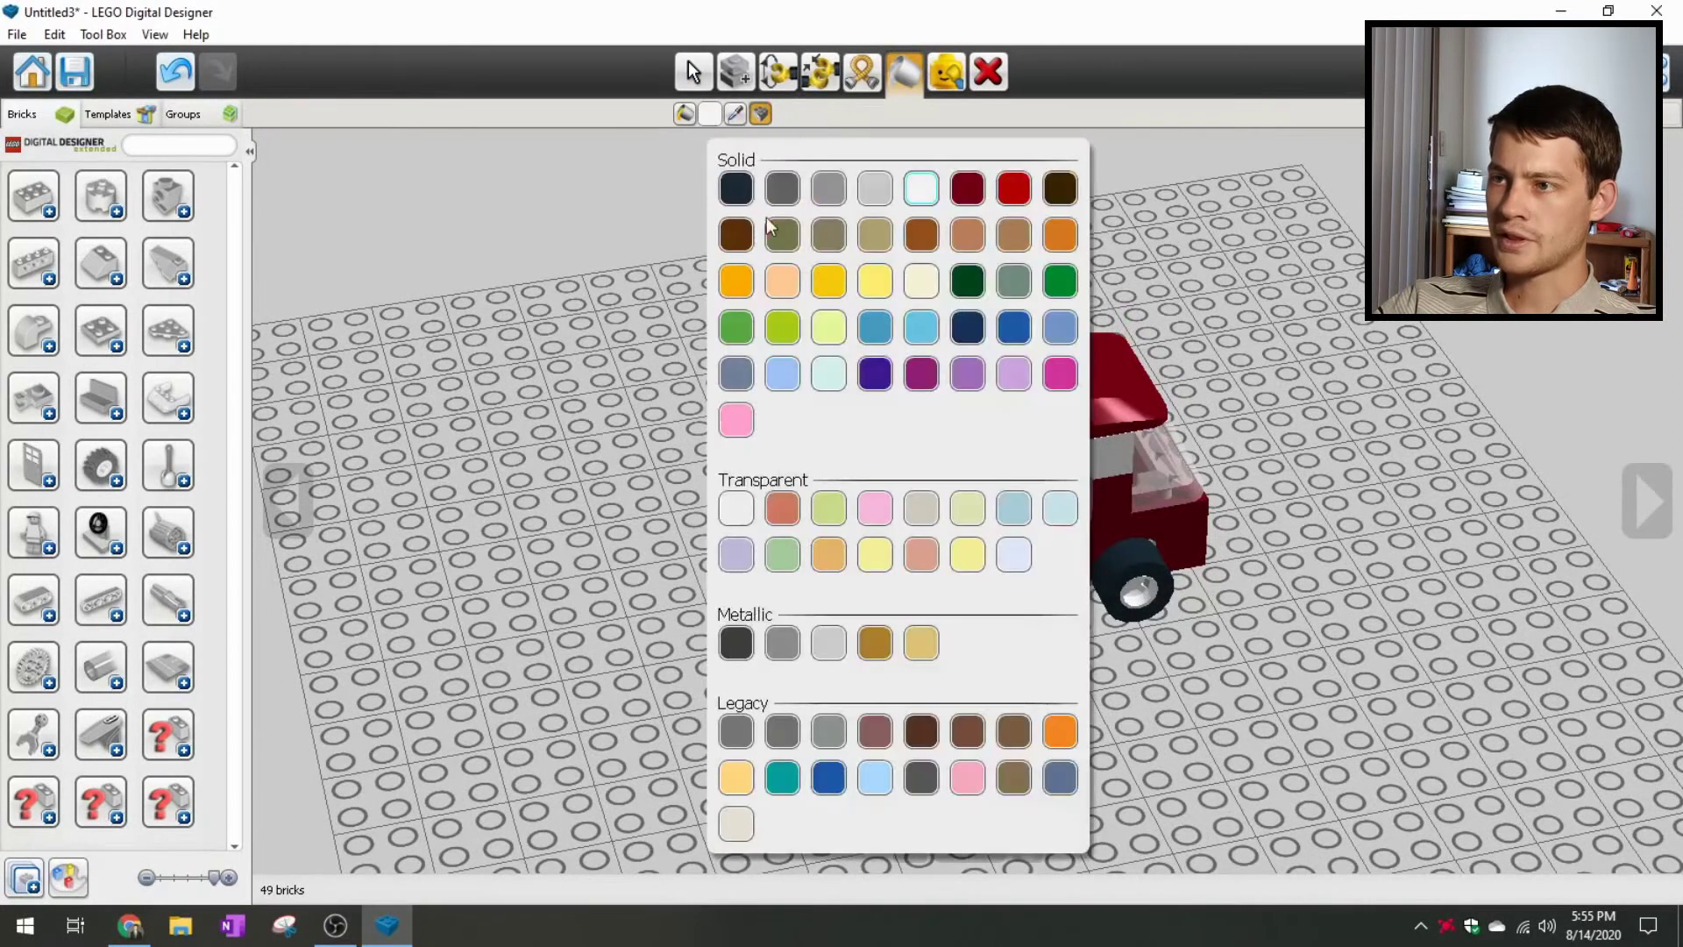
click(968, 188)
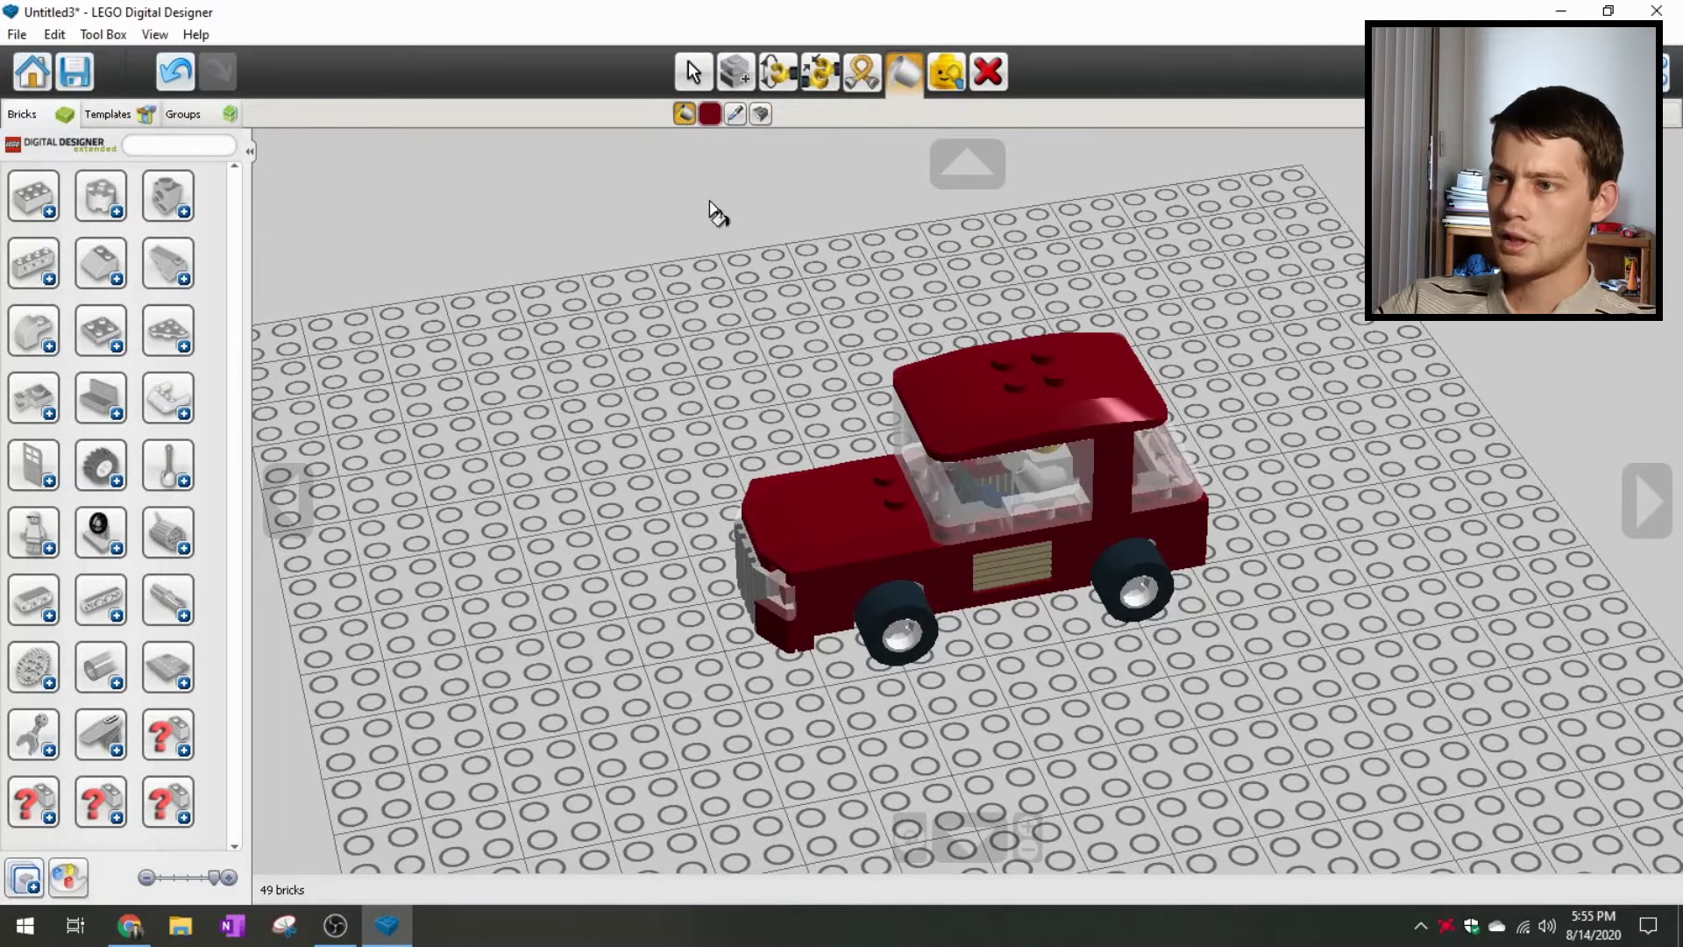
Step: Take both transparent windows off the car and fit the former windshield, turned around, as the rear window
click(697, 75)
mouse_move(1156, 466)
mouse_down()
mouse_move(961, 271)
mouse_move(737, 314)
mouse_up()
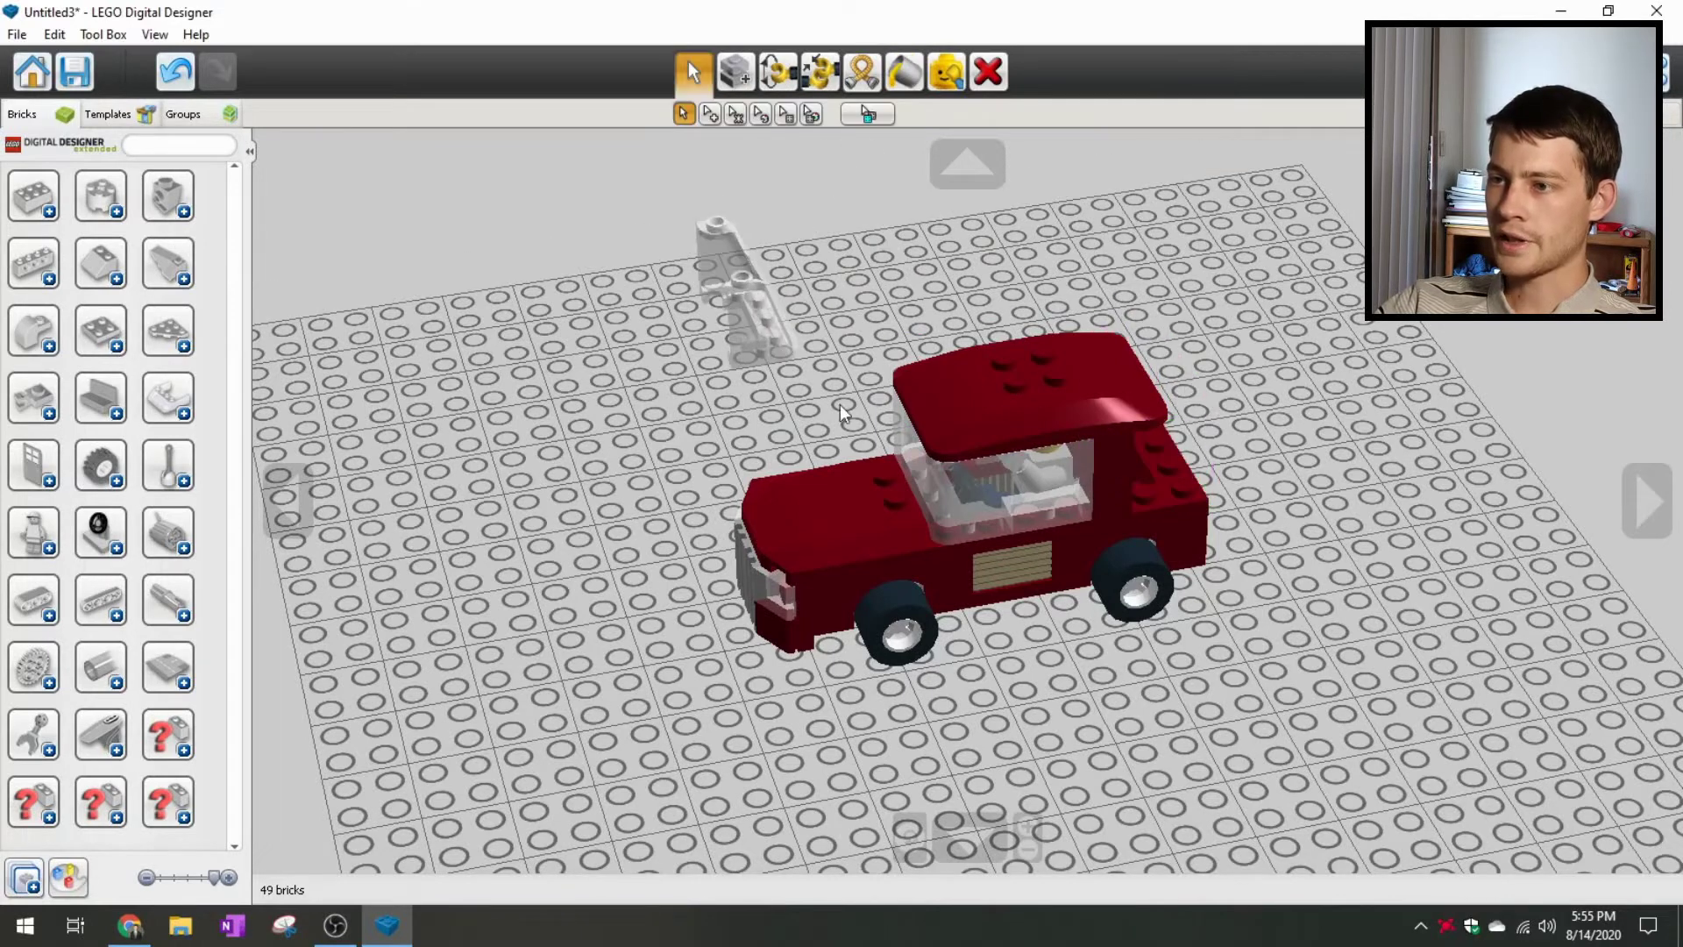
click(960, 499)
right_drag(1276, 509, 1279, 559)
key(Right)
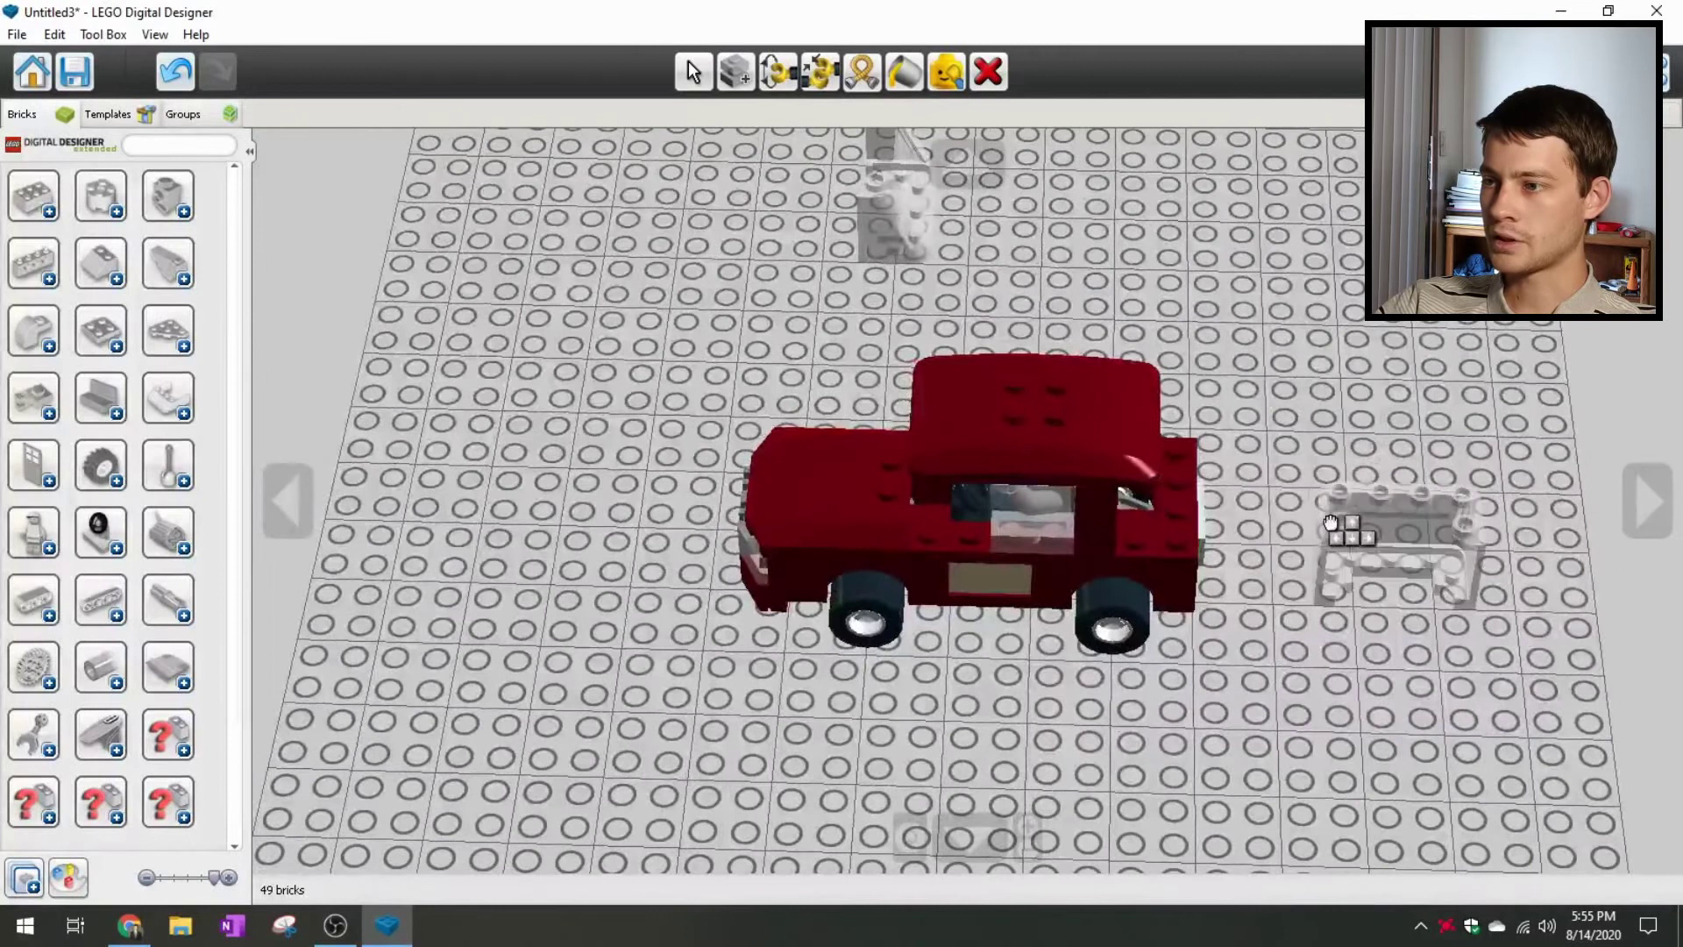
key(Right)
click(1198, 419)
Step: Move the roof one stud backward and fit the former rear window, turned around, as the windshield
click(1064, 405)
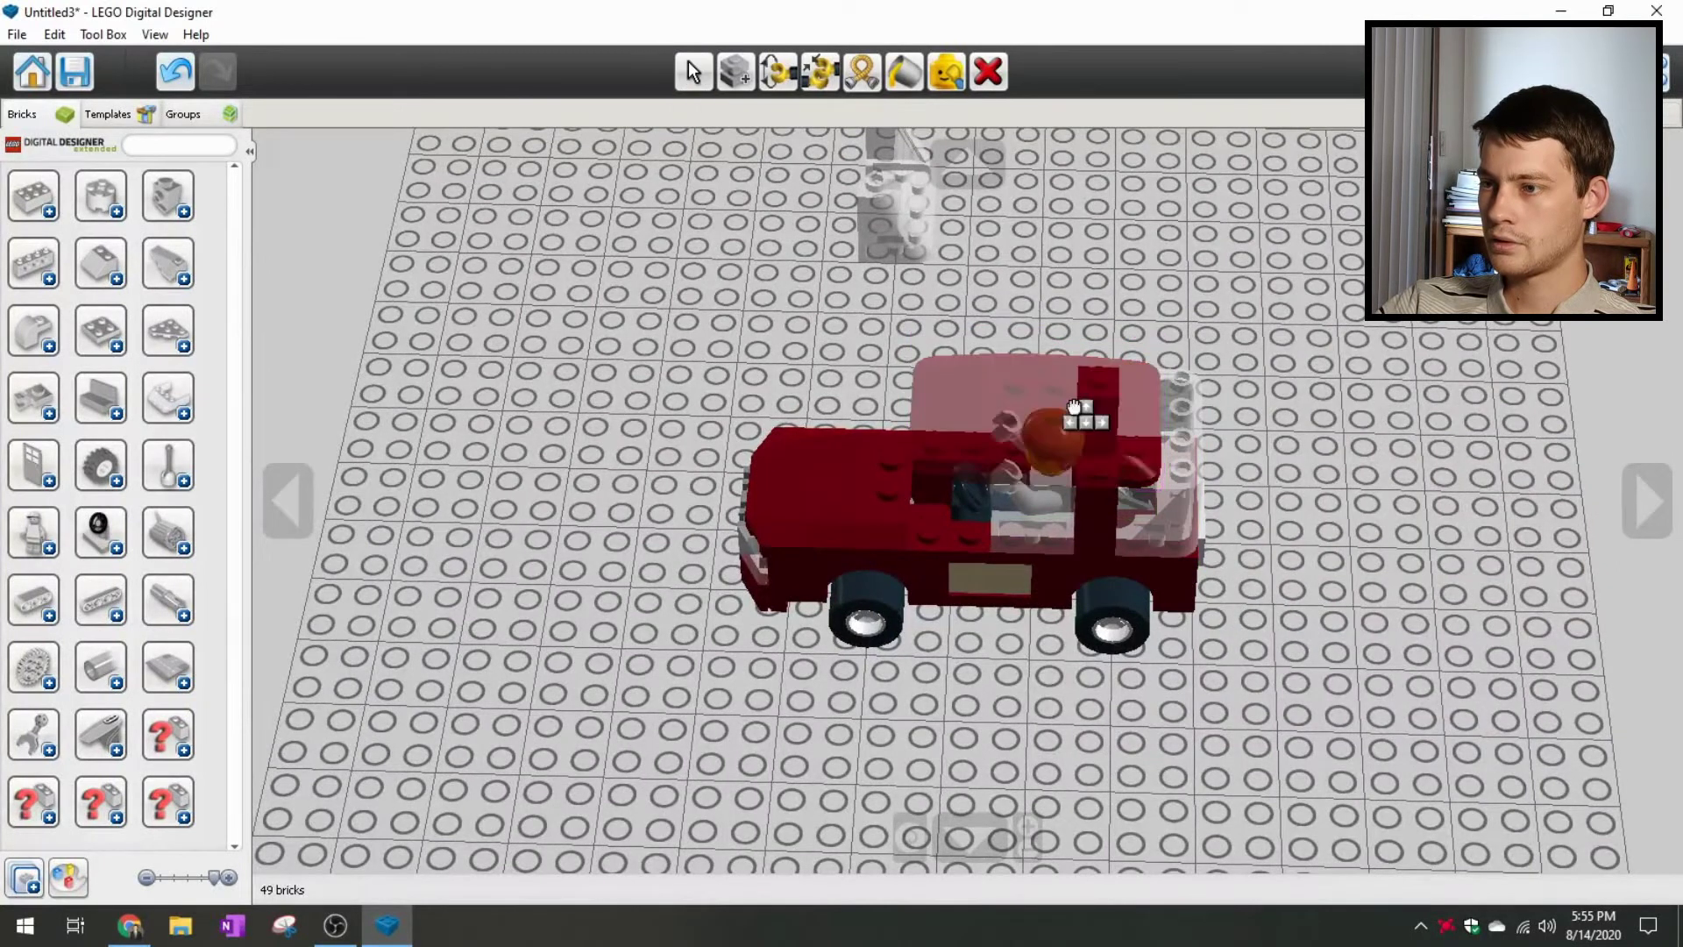
click(1104, 409)
click(897, 242)
key(Right)
key(Right)
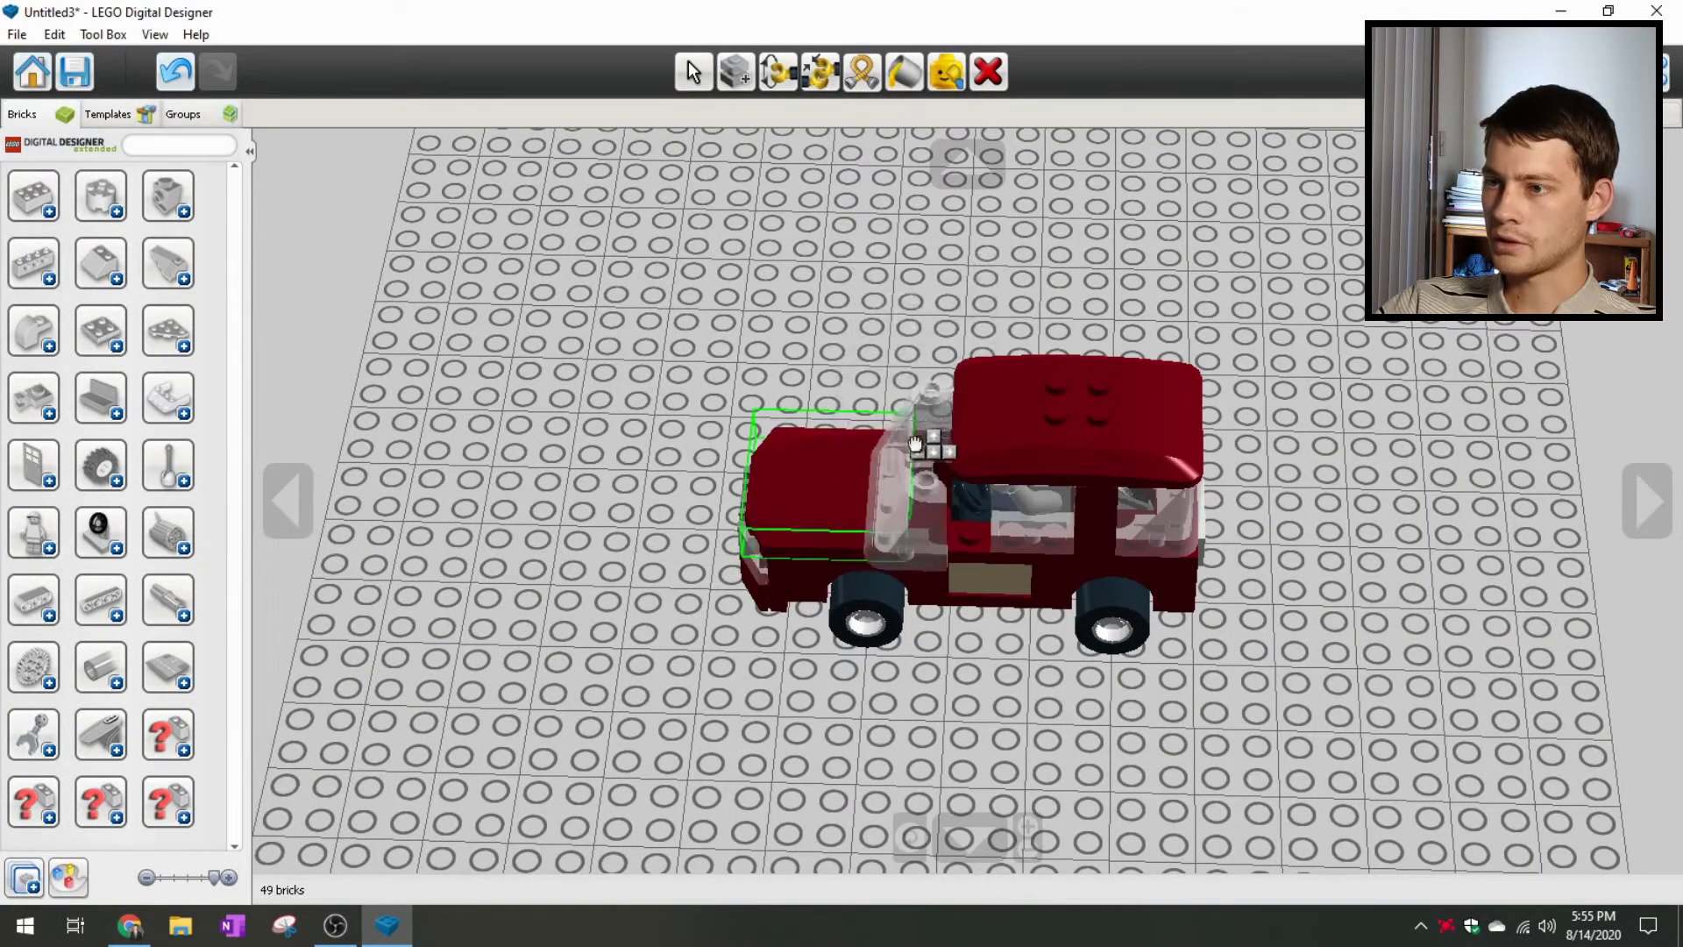
click(945, 410)
Step: Examine the car with its swapped windows and shifted roof from the side and front
right_drag(945, 411, 649, 221)
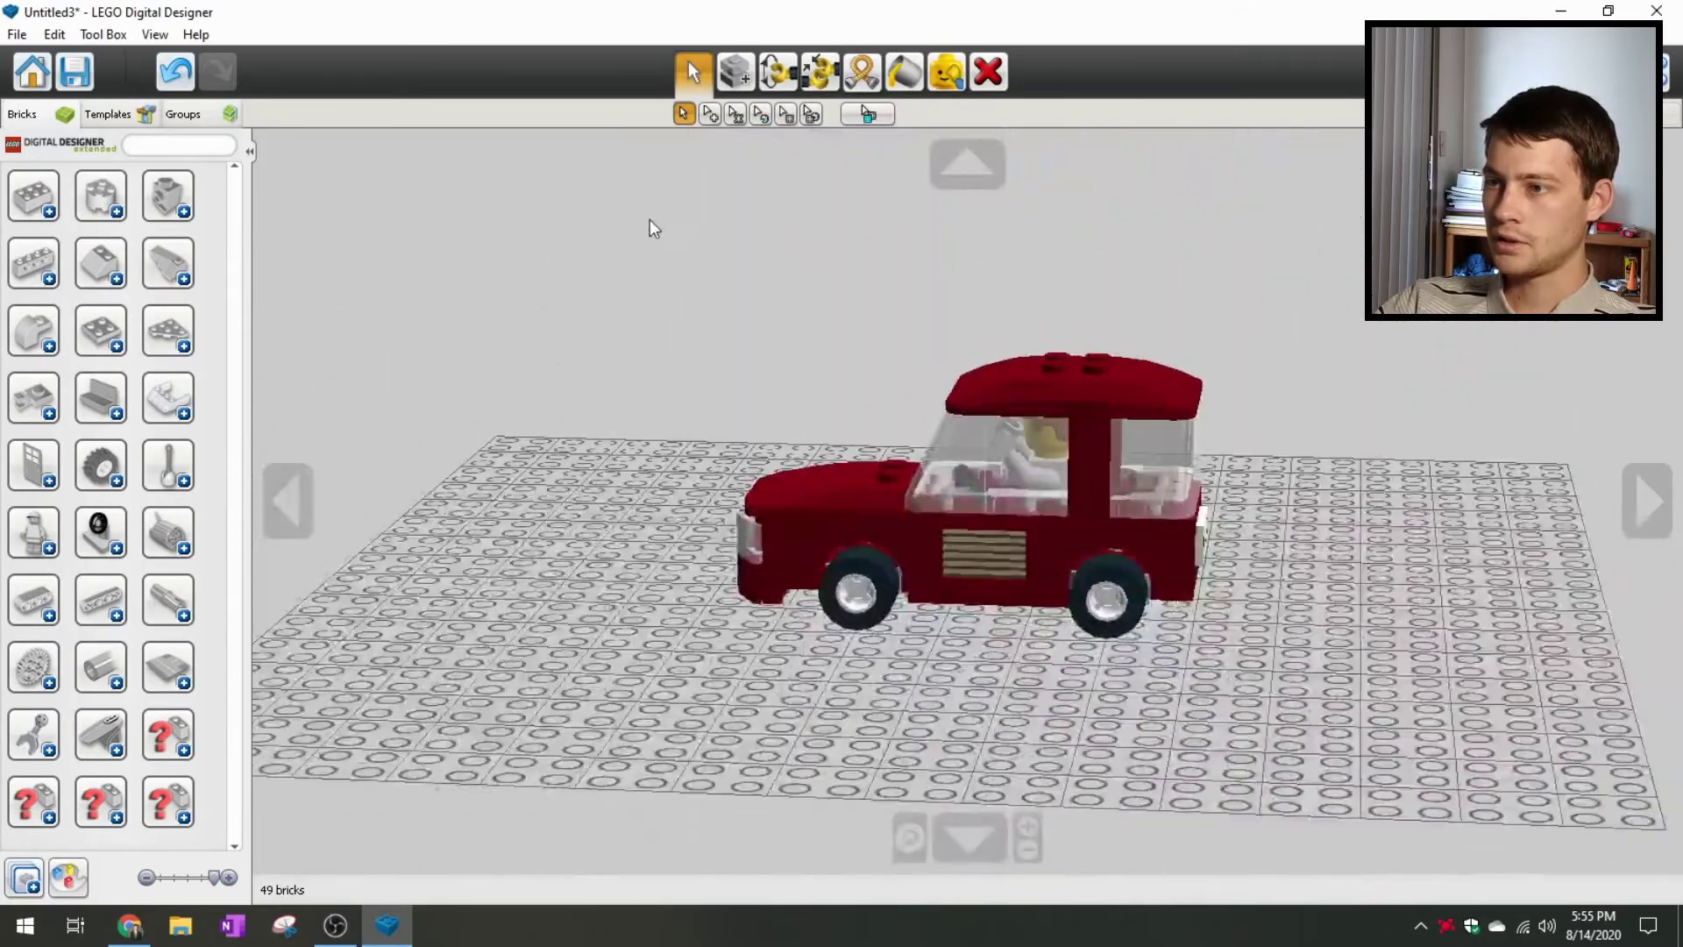
right_drag(931, 438, 1106, 659)
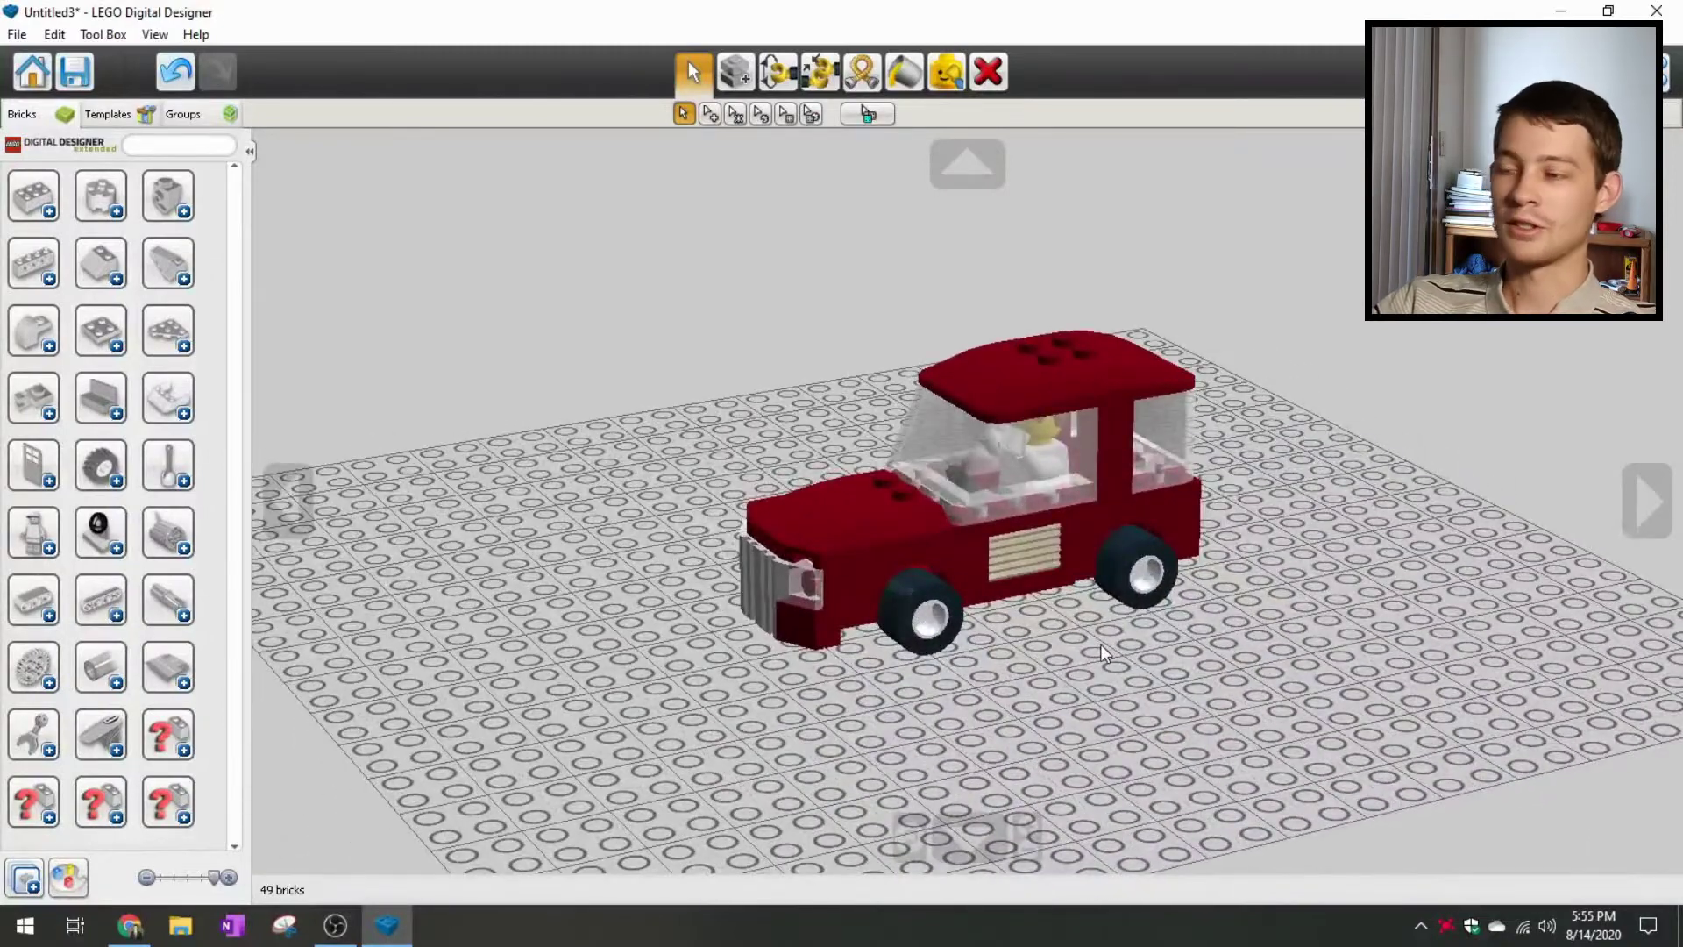
right_drag(1085, 659, 1069, 725)
scroll(1110, 647, up, 3)
scroll(1108, 638, down, 2)
right_drag(1109, 638, 1164, 638)
scroll(1140, 629, down, 1)
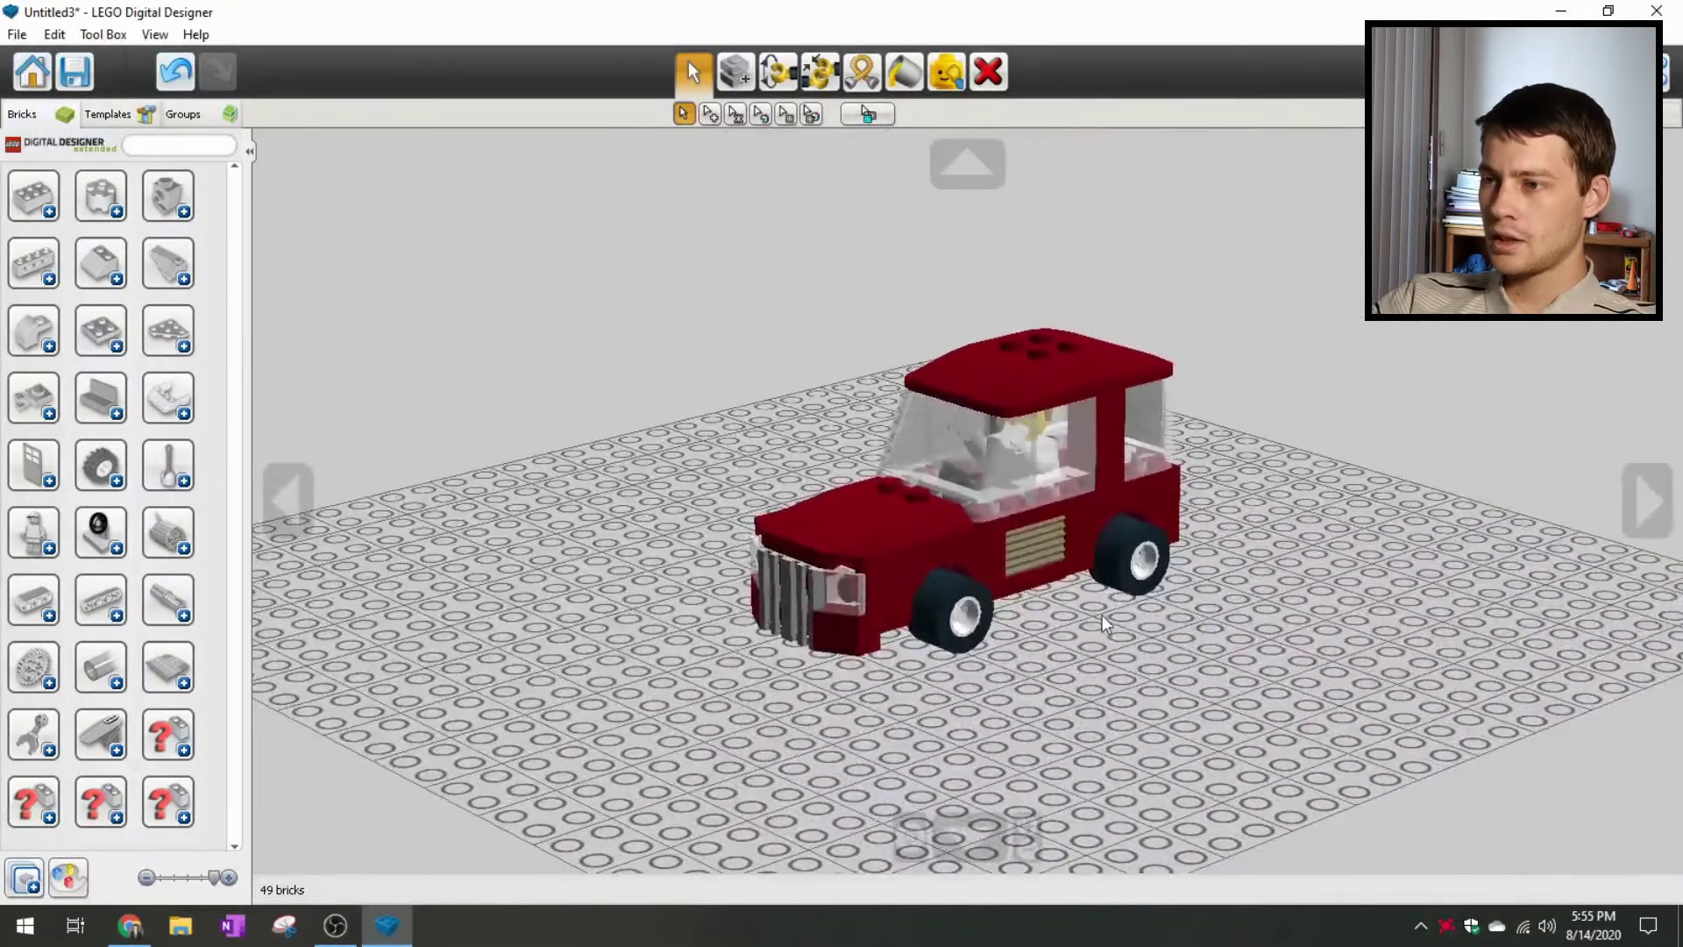
scroll(1102, 616, up, 1)
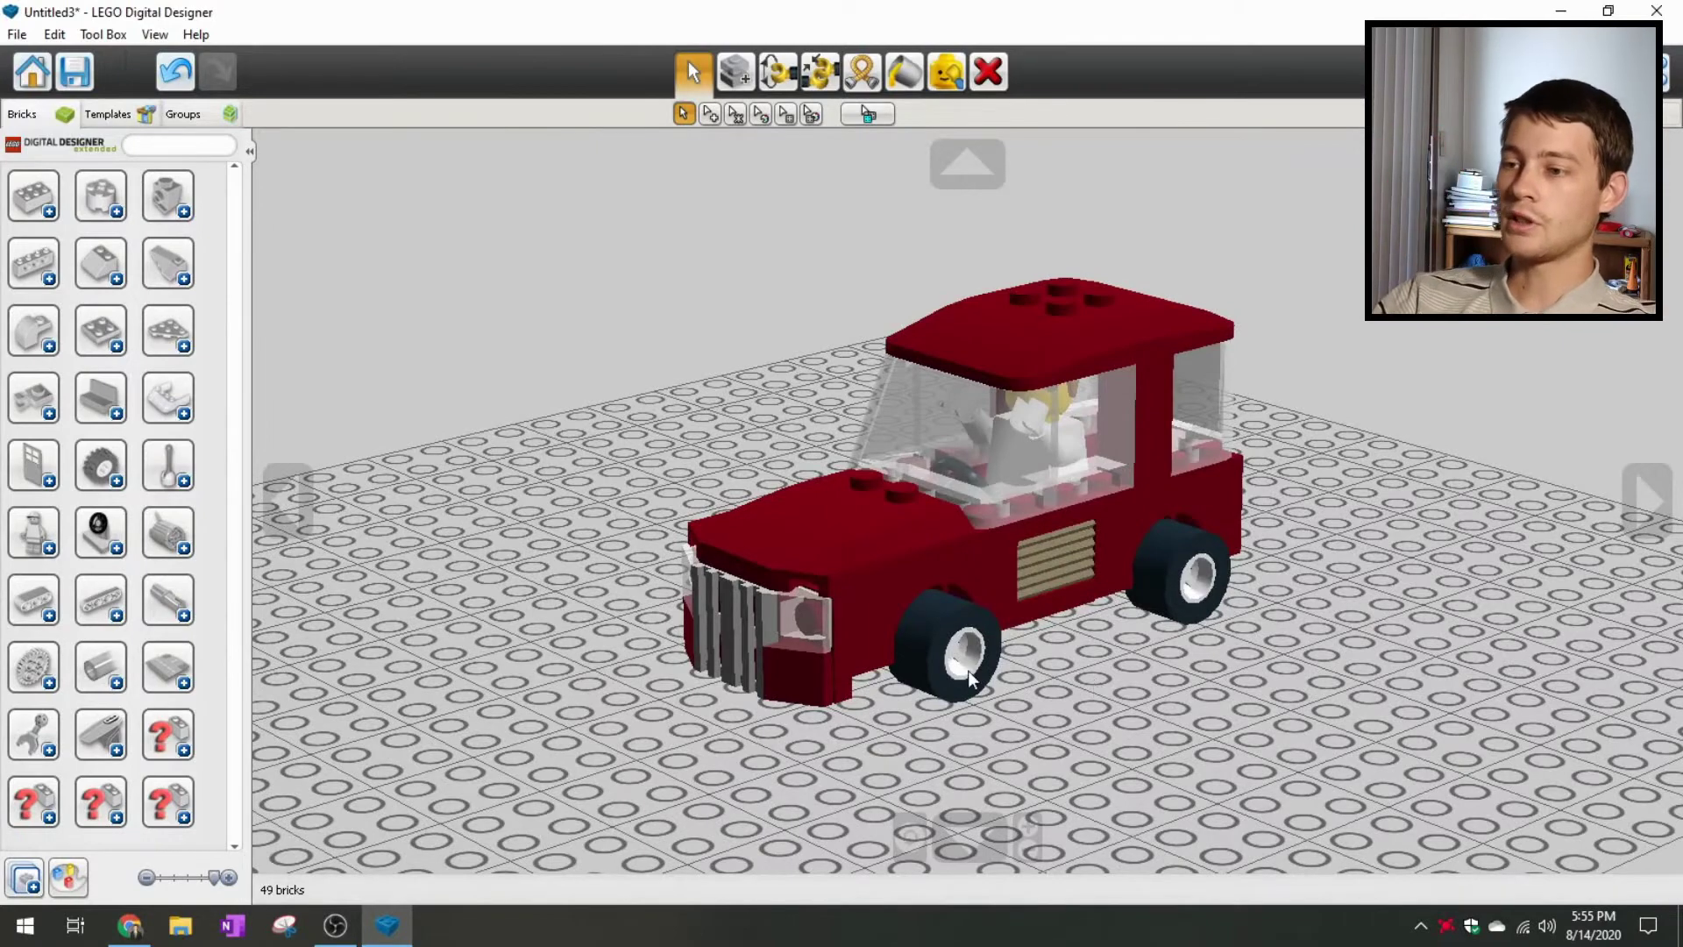
scroll(876, 631, down, 1)
scroll(757, 582, up, 2)
right_drag(650, 697, 595, 716)
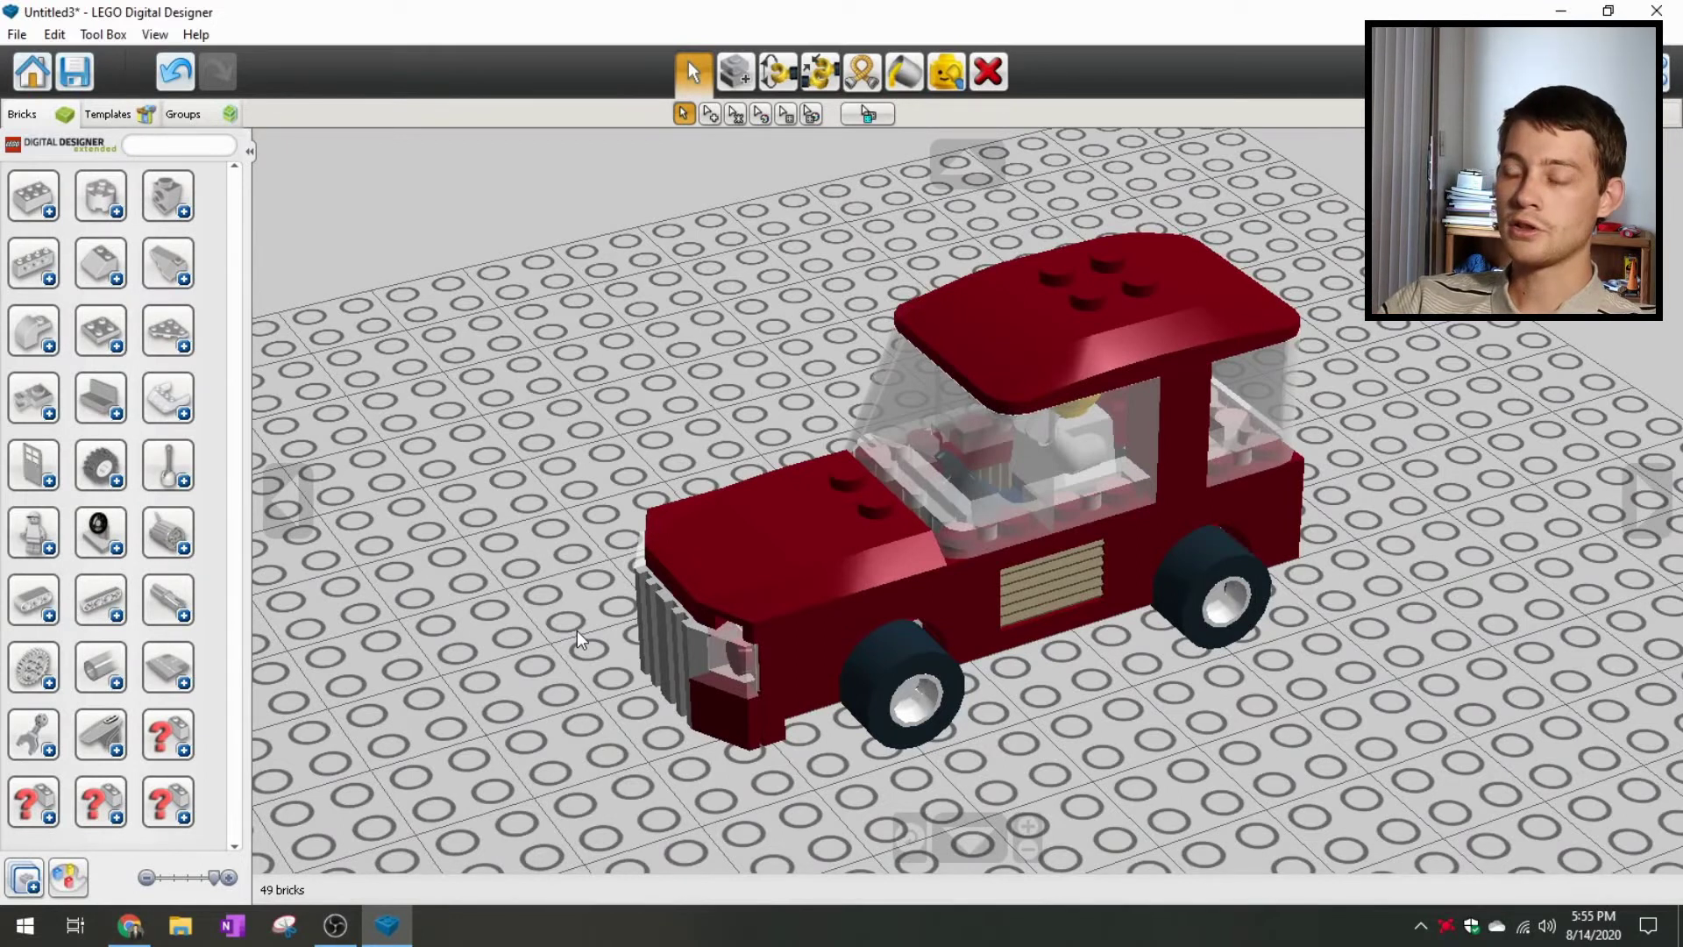
scroll(578, 627, down, 5)
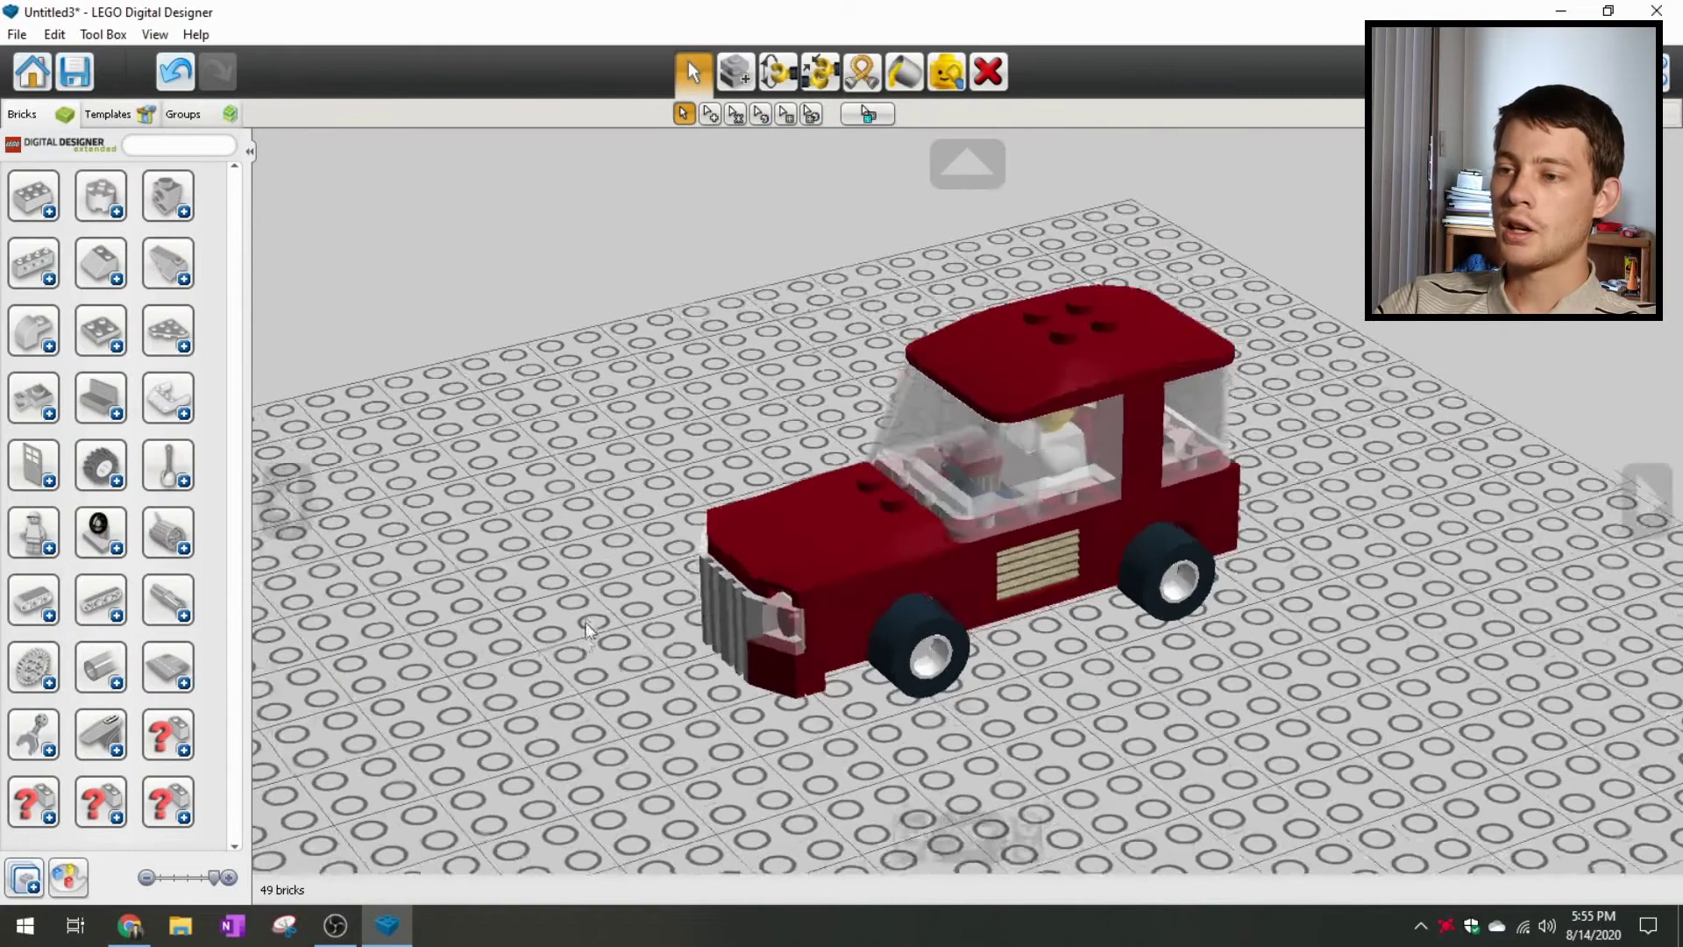
right_drag(618, 619, 893, 676)
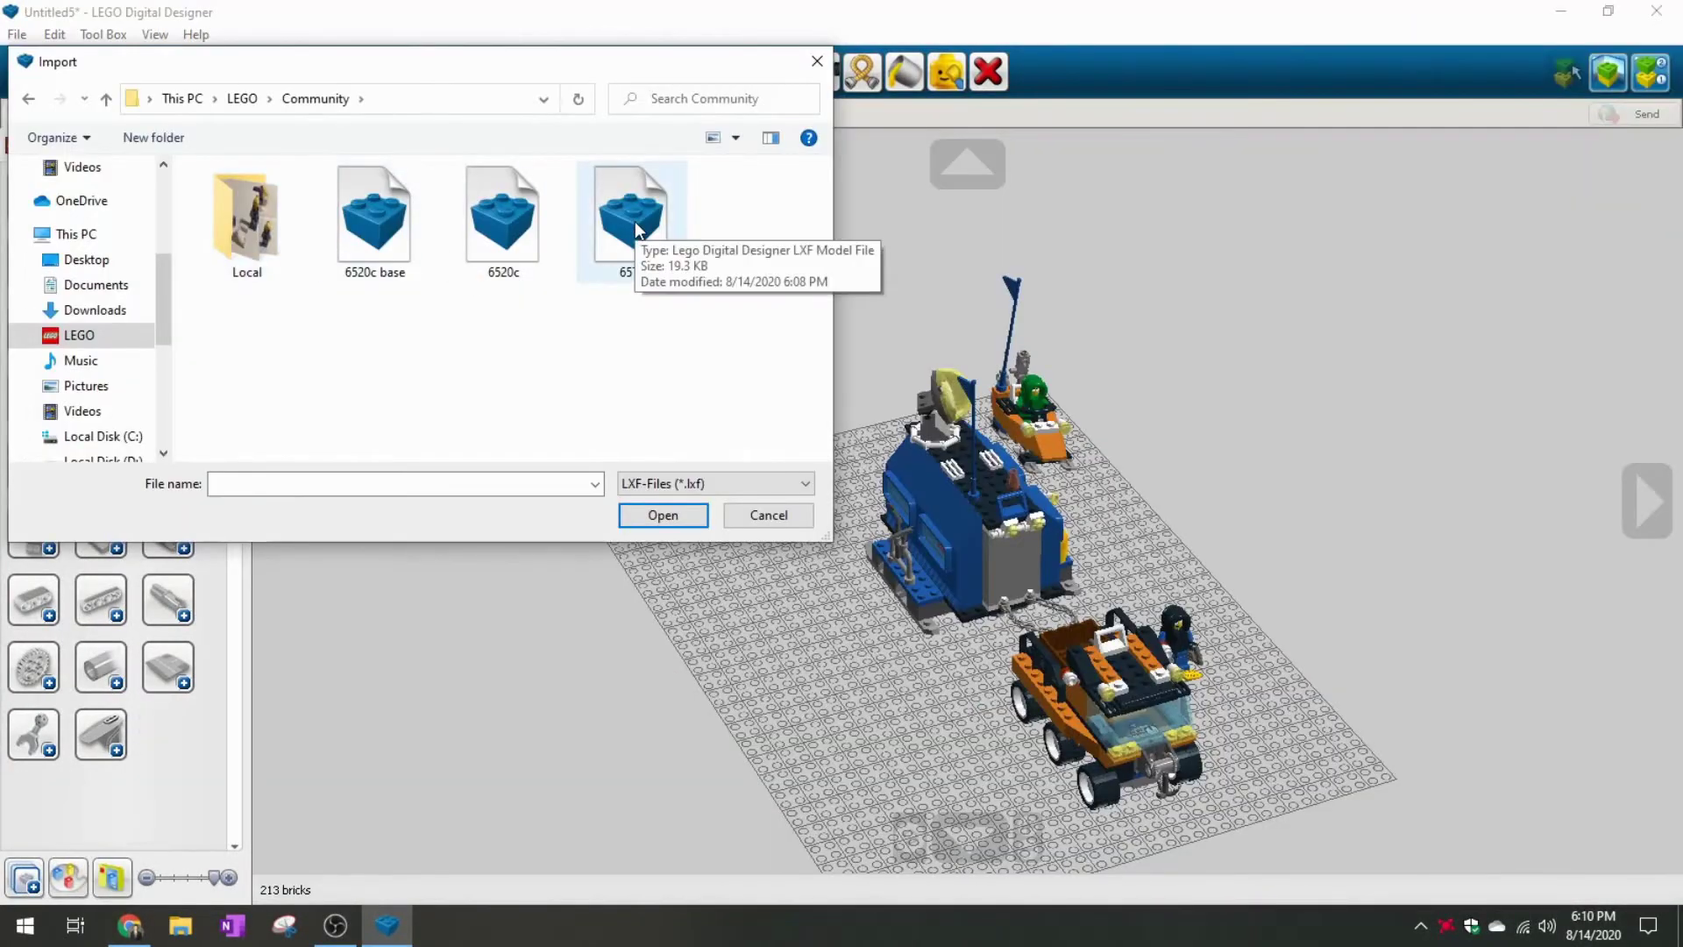
Step: In the Untitled5 model, import the last LXF file from the LEGO Community folder
click(635, 228)
click(659, 515)
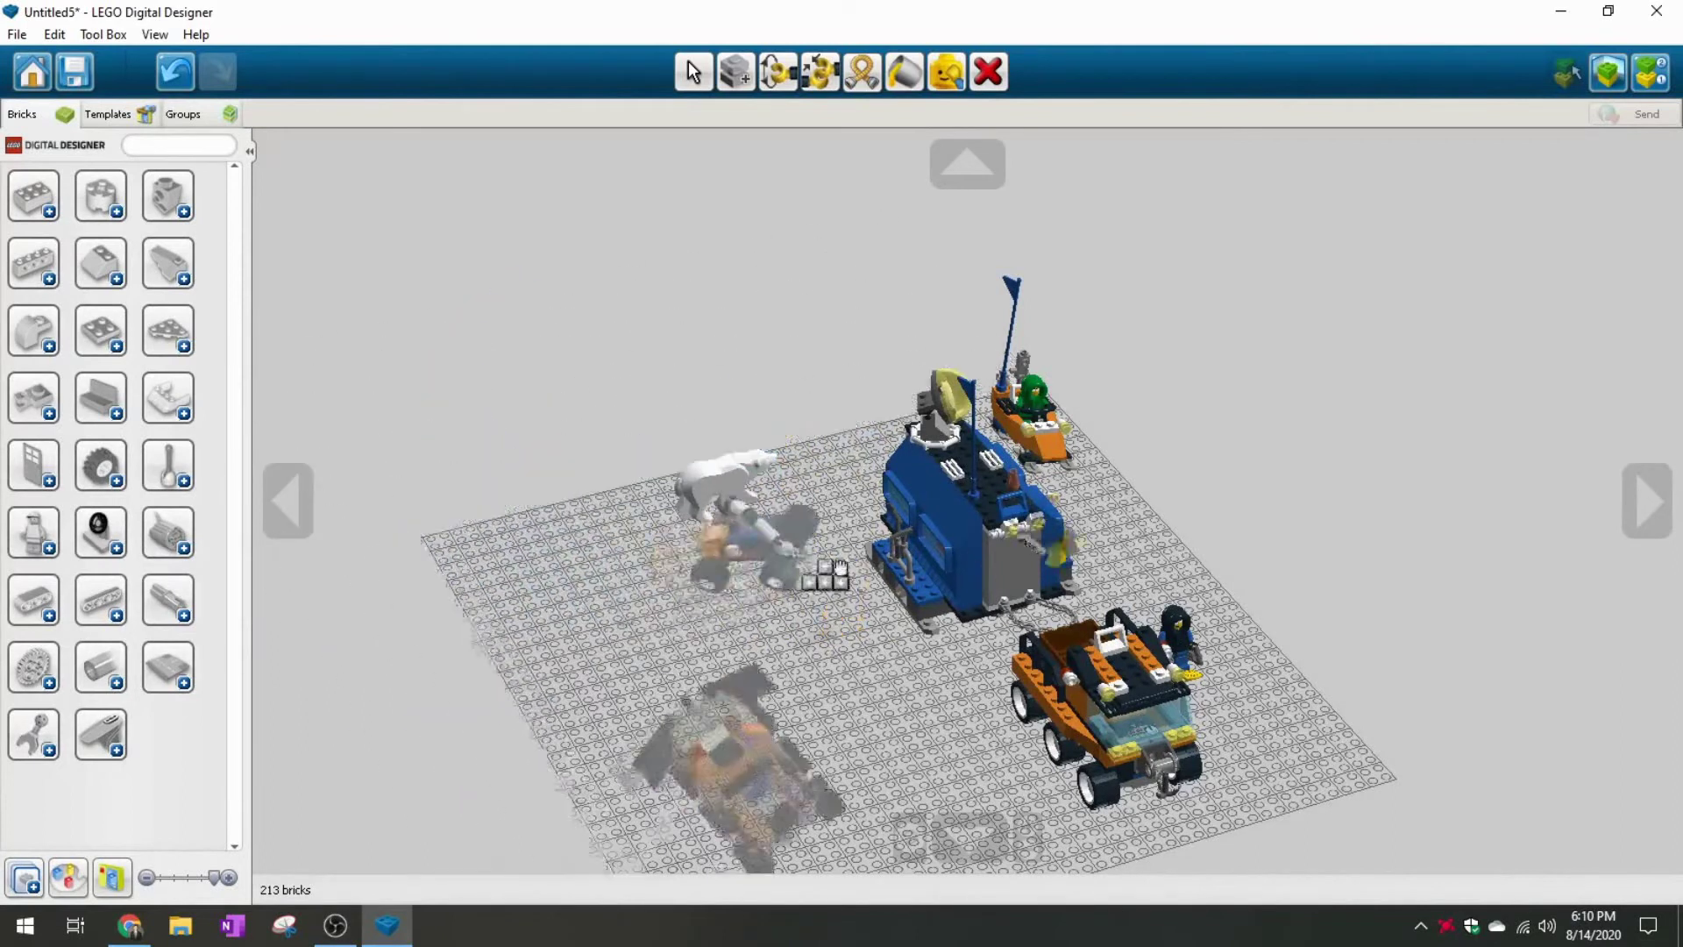
scroll(716, 589, down, 2)
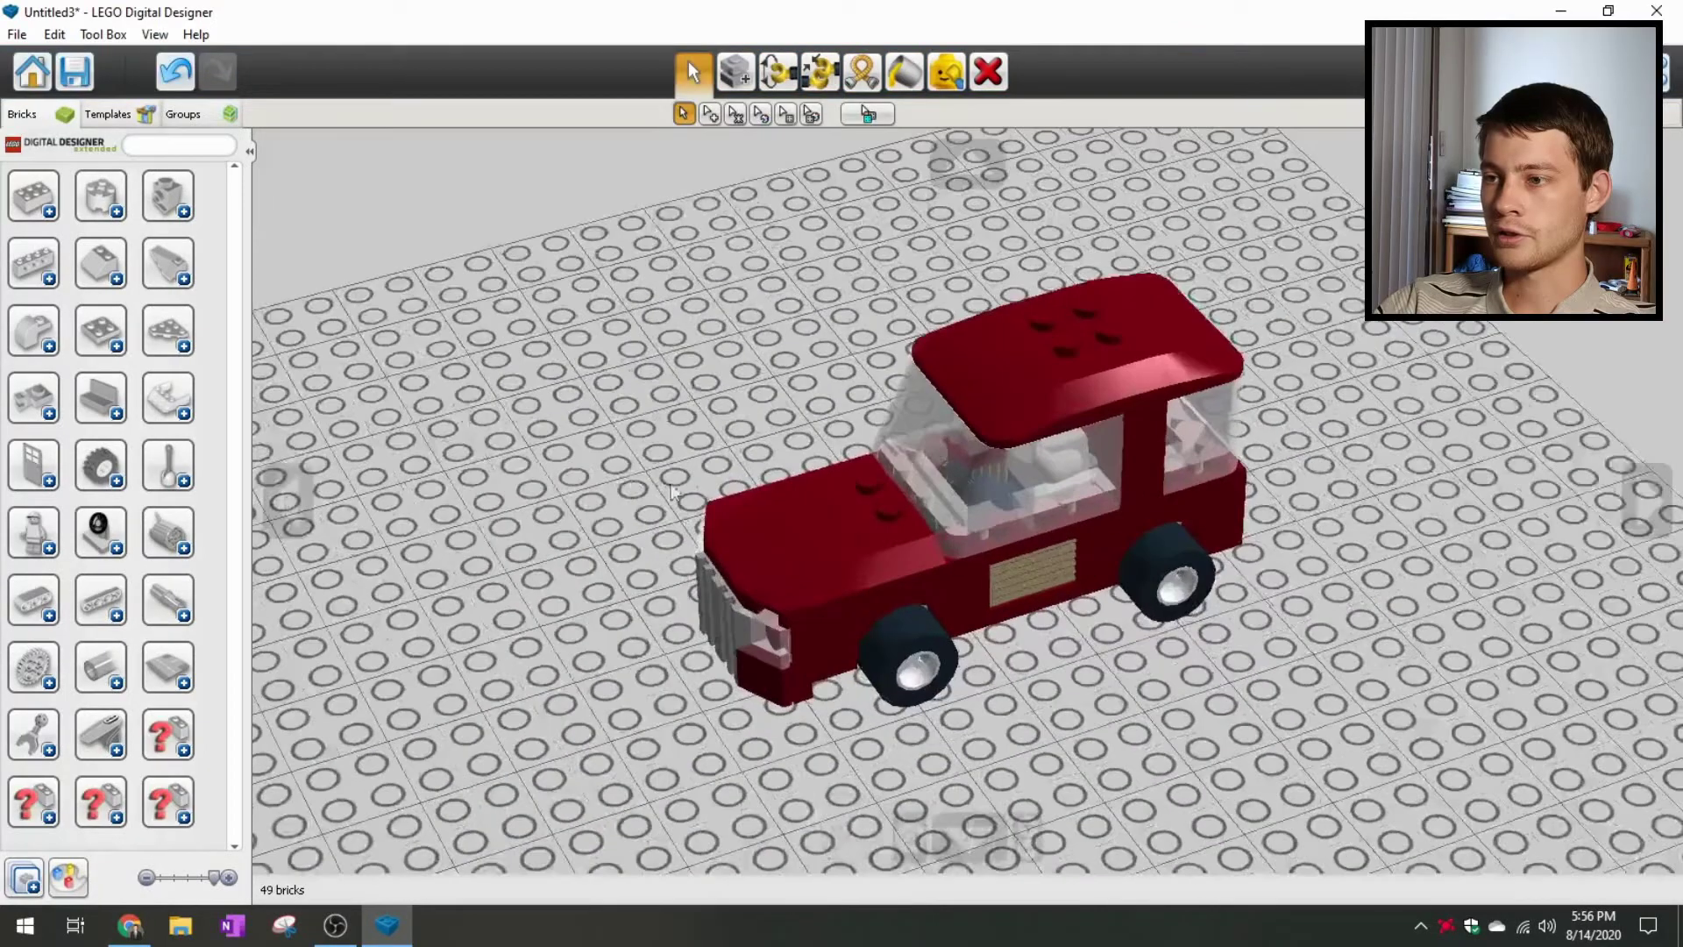
scroll(640, 364, up, 3)
scroll(744, 420, down, 2)
mouse_move(744, 421)
right_down()
mouse_move(605, 373)
mouse_move(743, 419)
mouse_move(713, 410)
right_up()
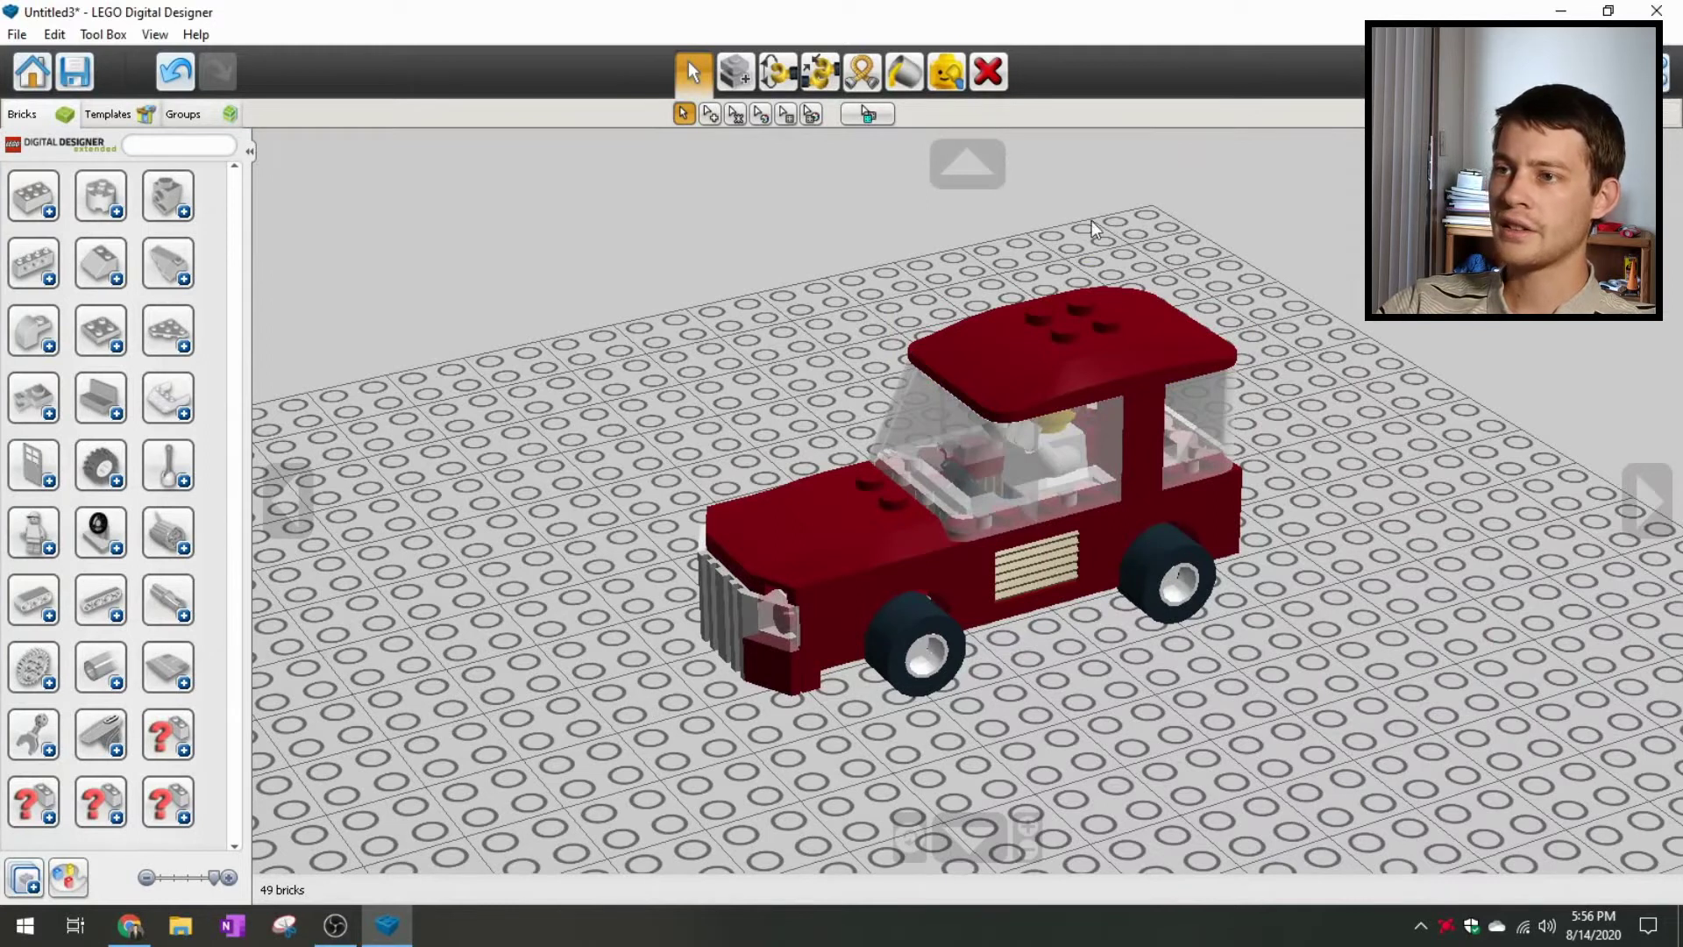
Step: Save the finished car model as an LXF file named Example Car in the LDD folder
scroll(695, 405, down, 1)
scroll(691, 412, up, 3)
right_drag(687, 413, 614, 403)
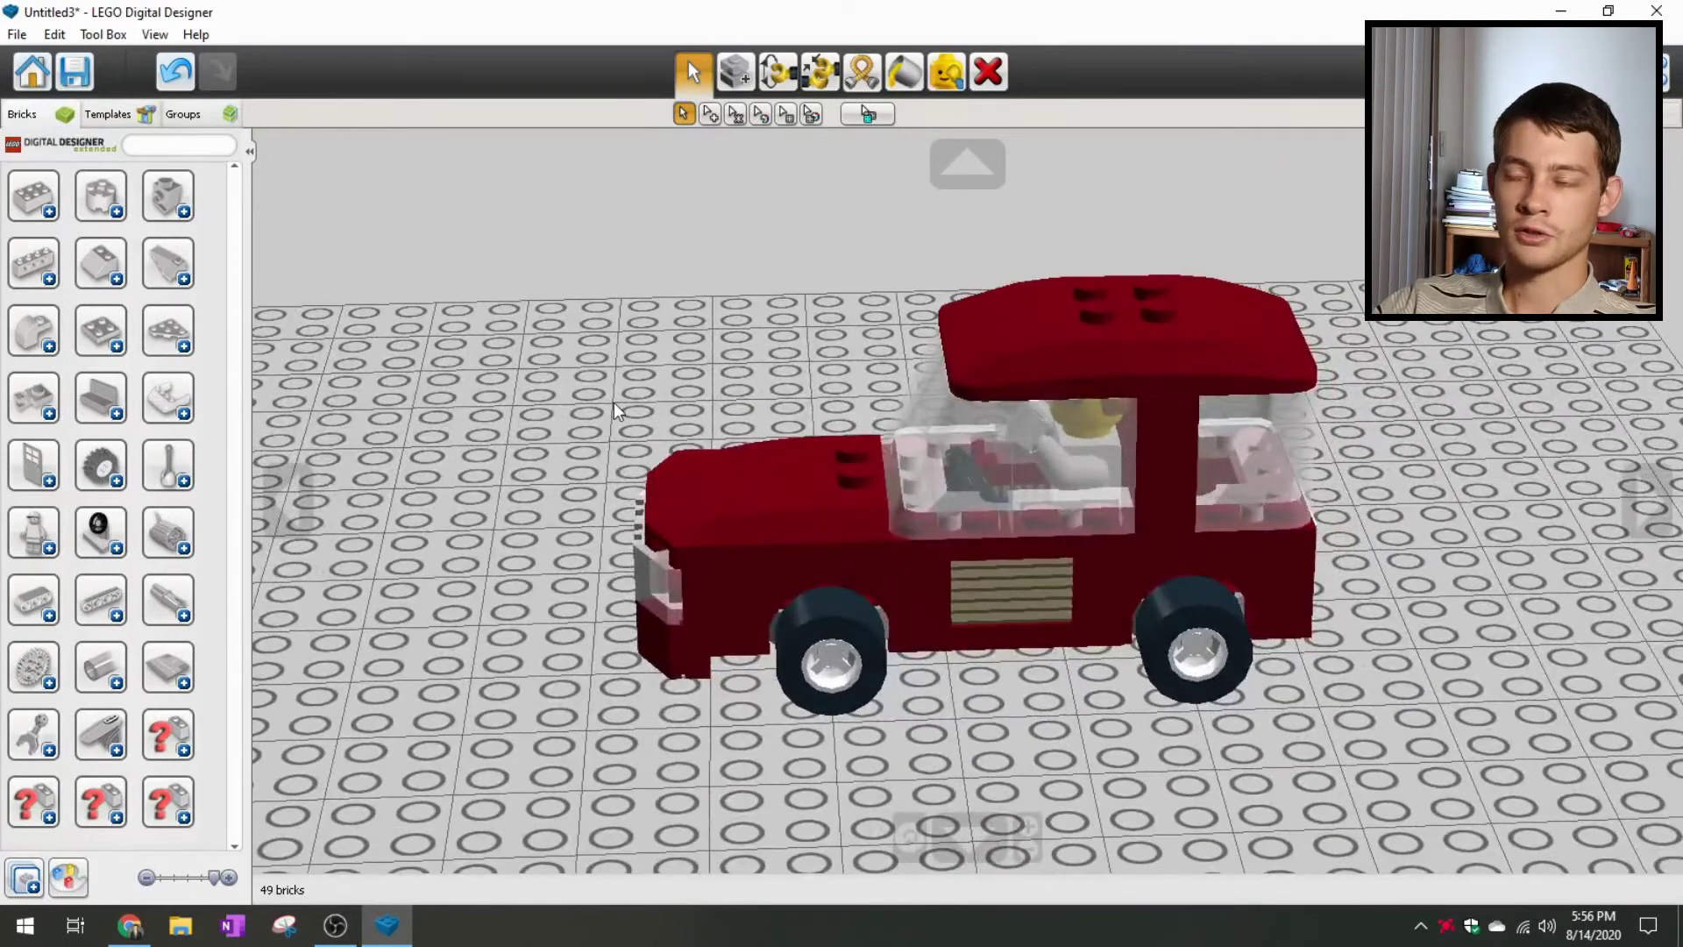
scroll(672, 386, down, 2)
right_drag(565, 414, 658, 417)
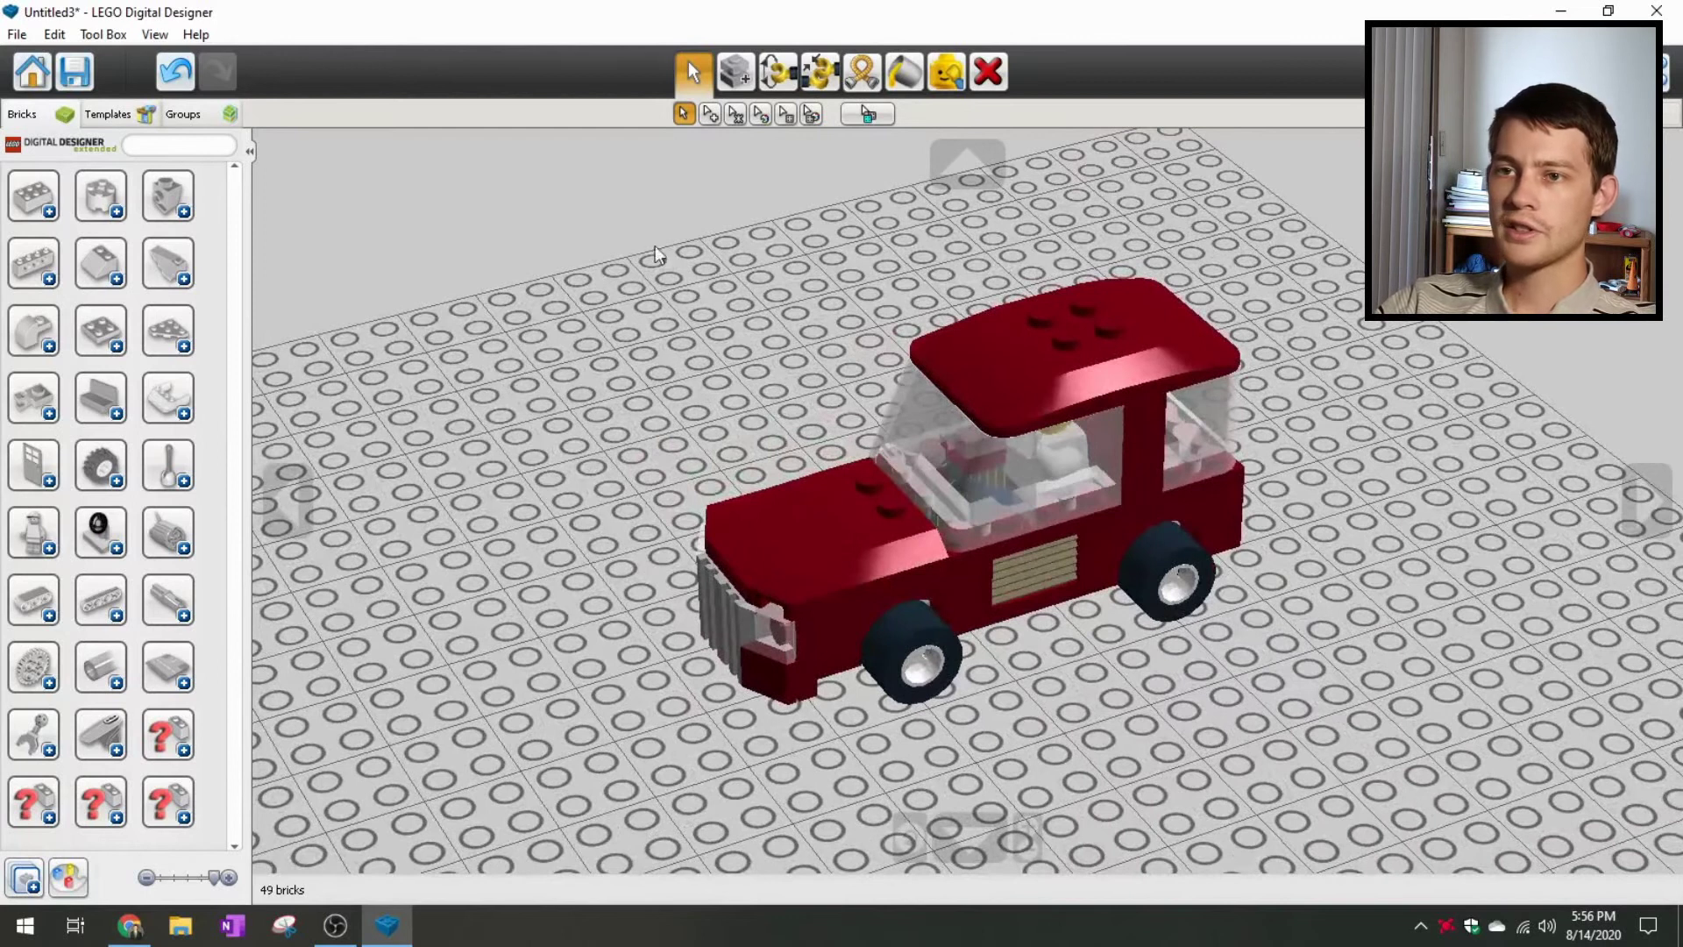
click(74, 72)
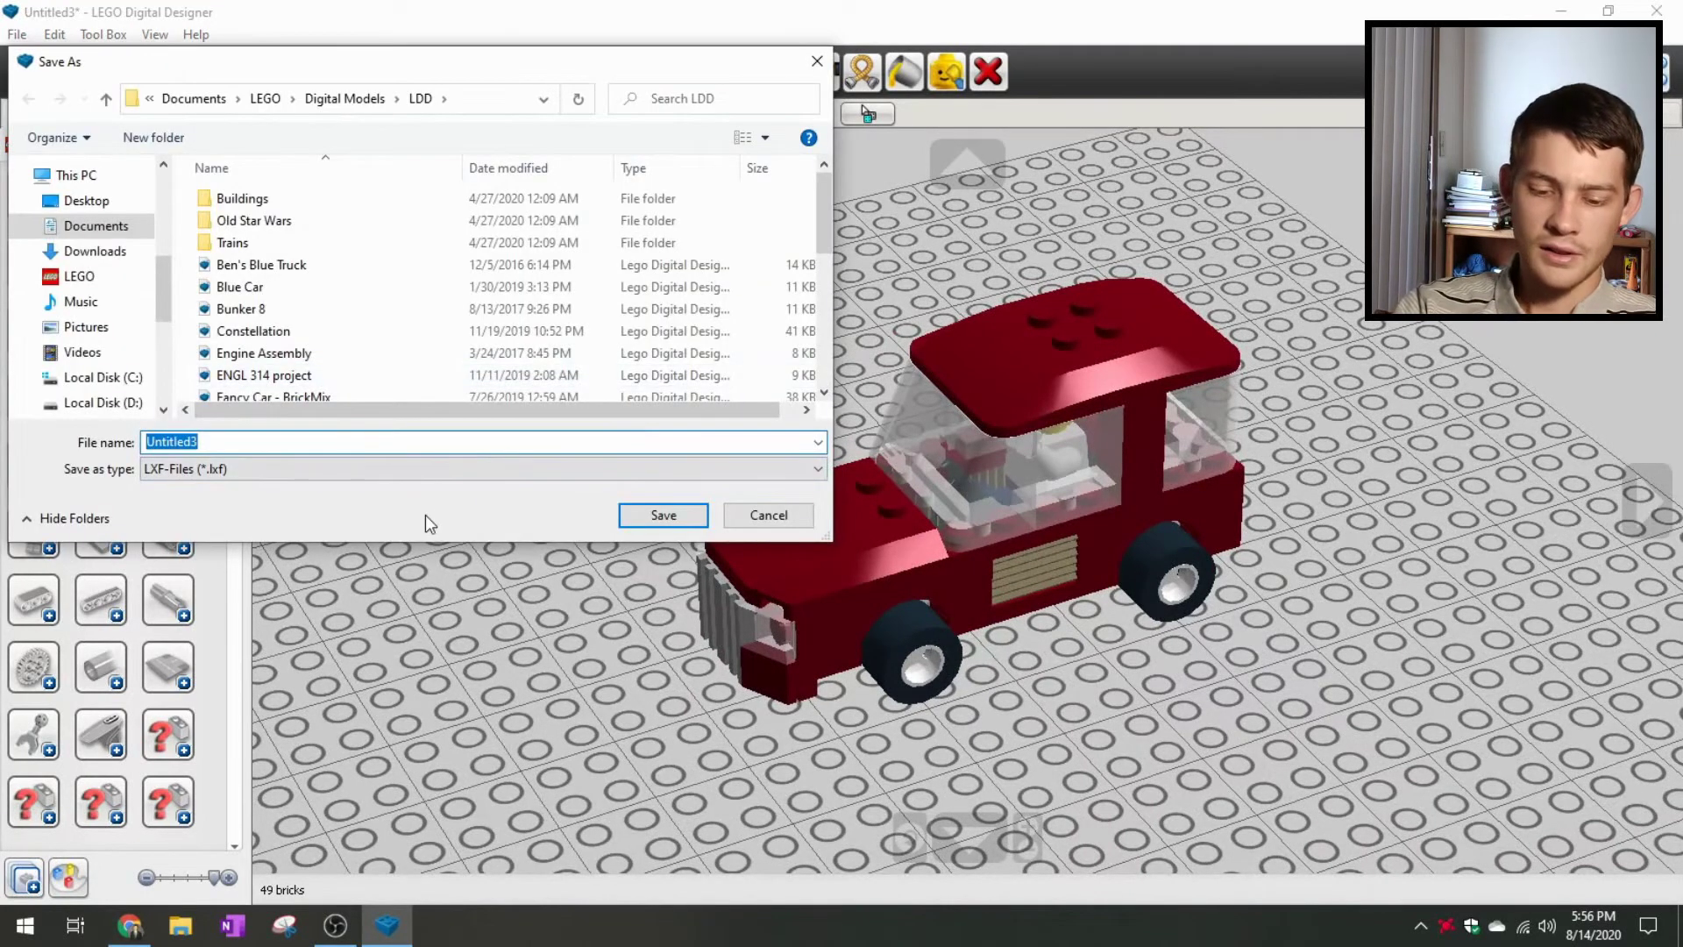
text(Example Car)
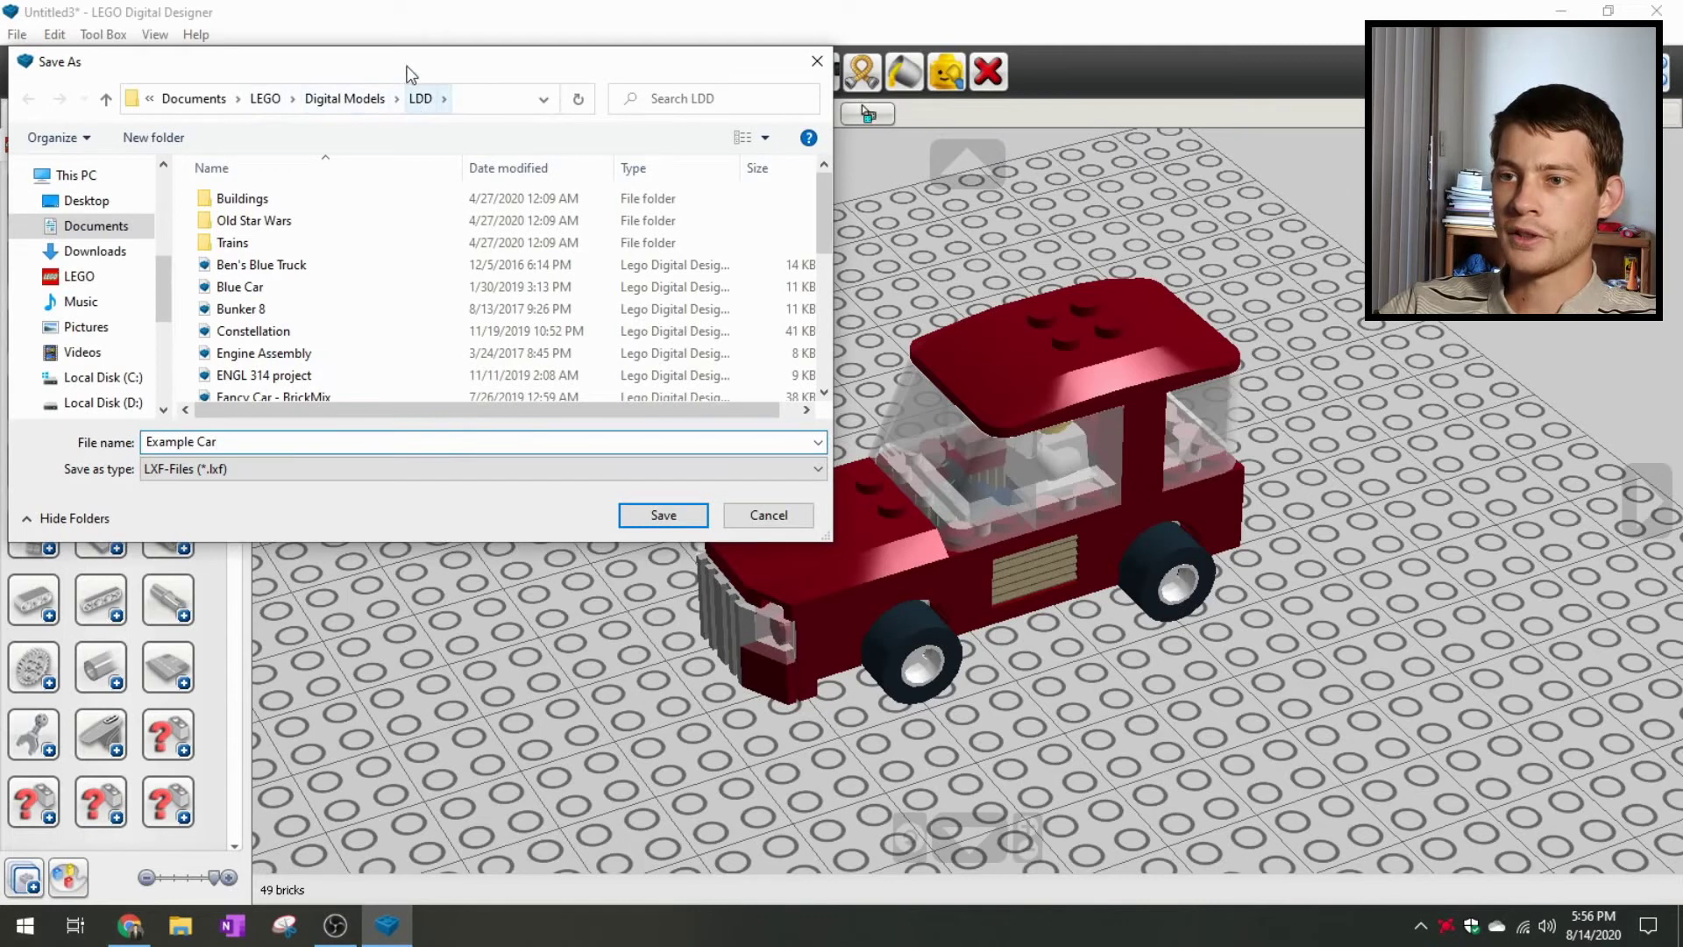
click(663, 515)
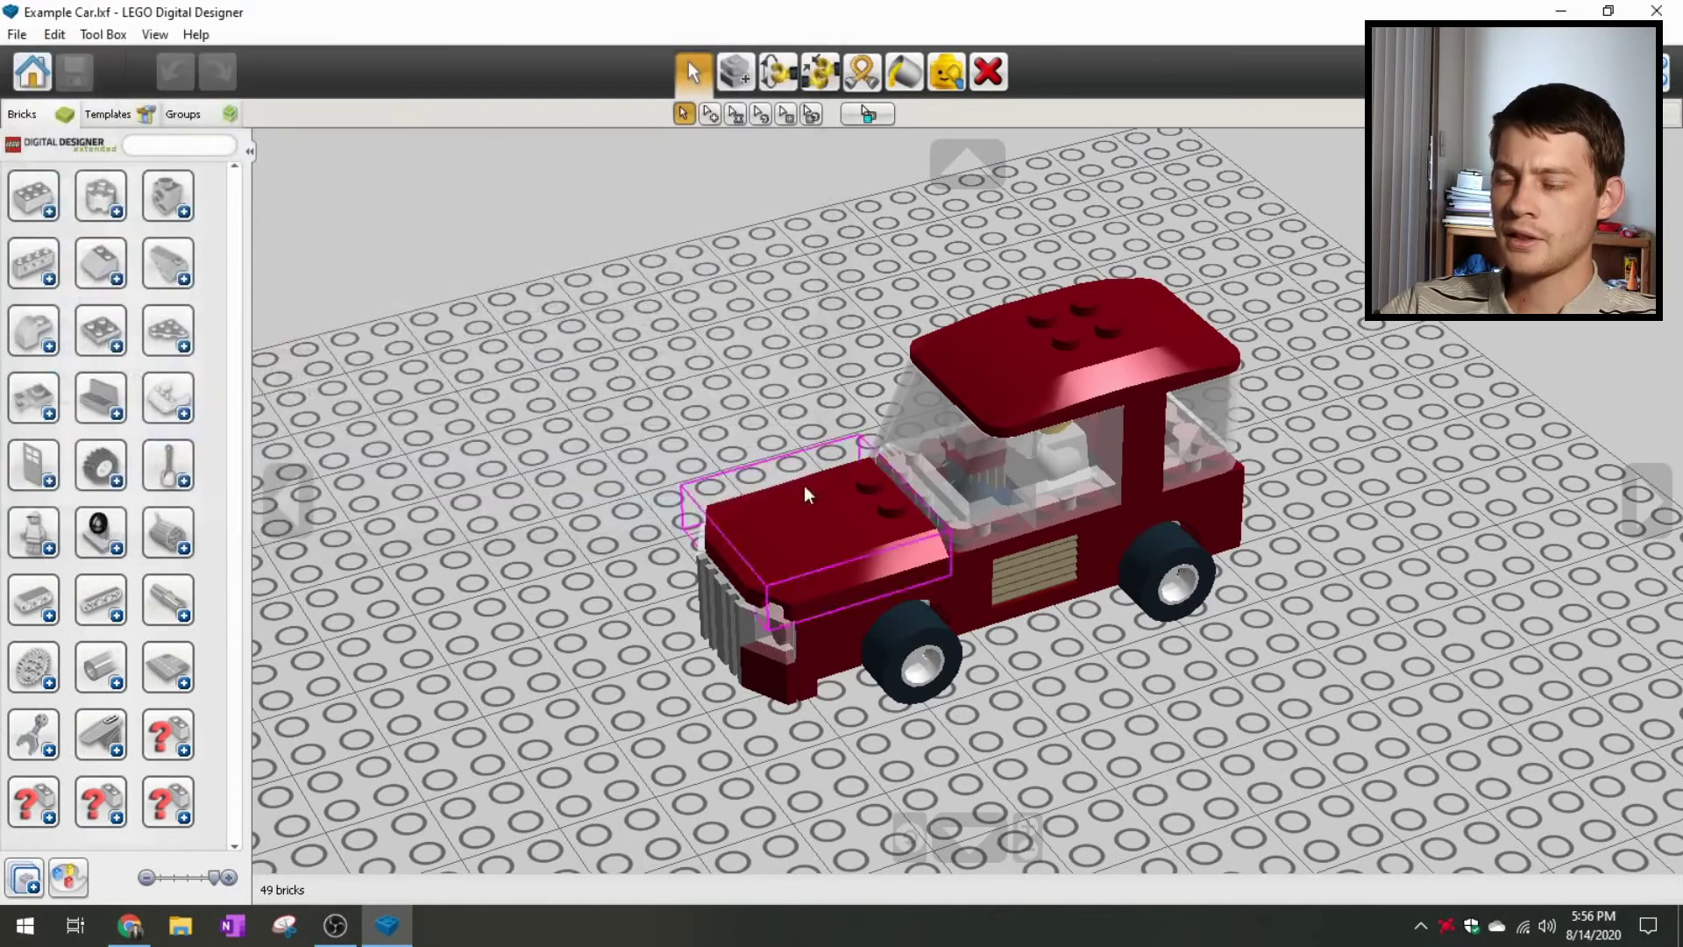
Step: Return to the welcome screen and reopen Example Car.lxf from the recent models
scroll(718, 323, down, 3)
right_drag(824, 382, 929, 388)
click(34, 72)
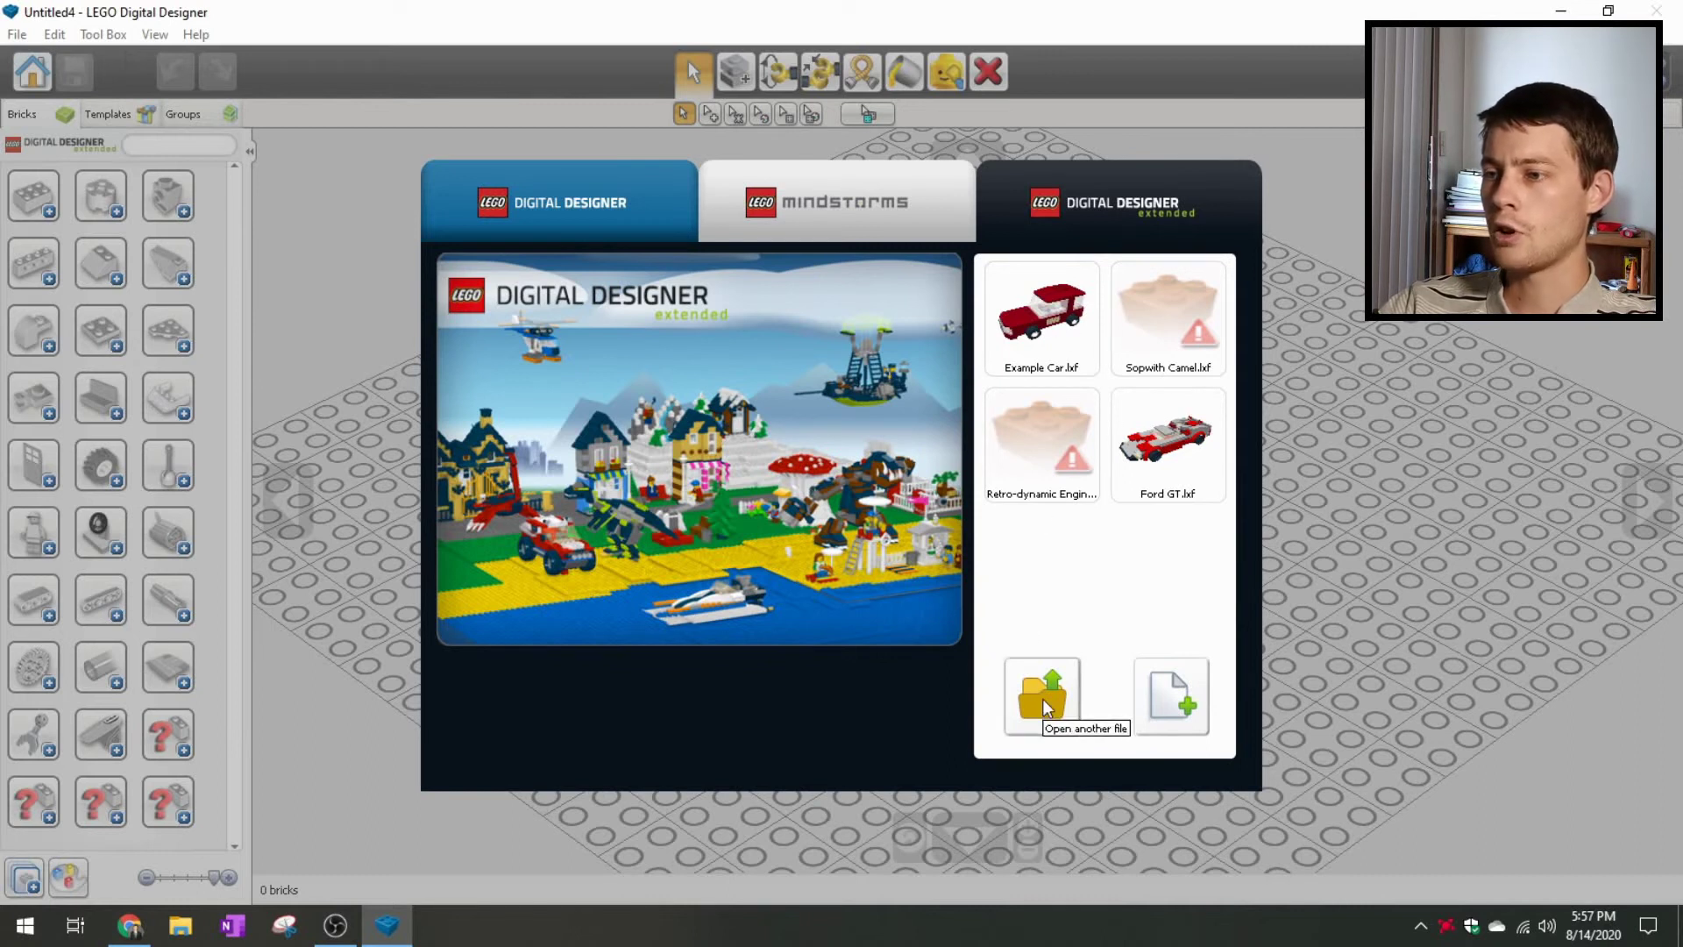
click(1071, 339)
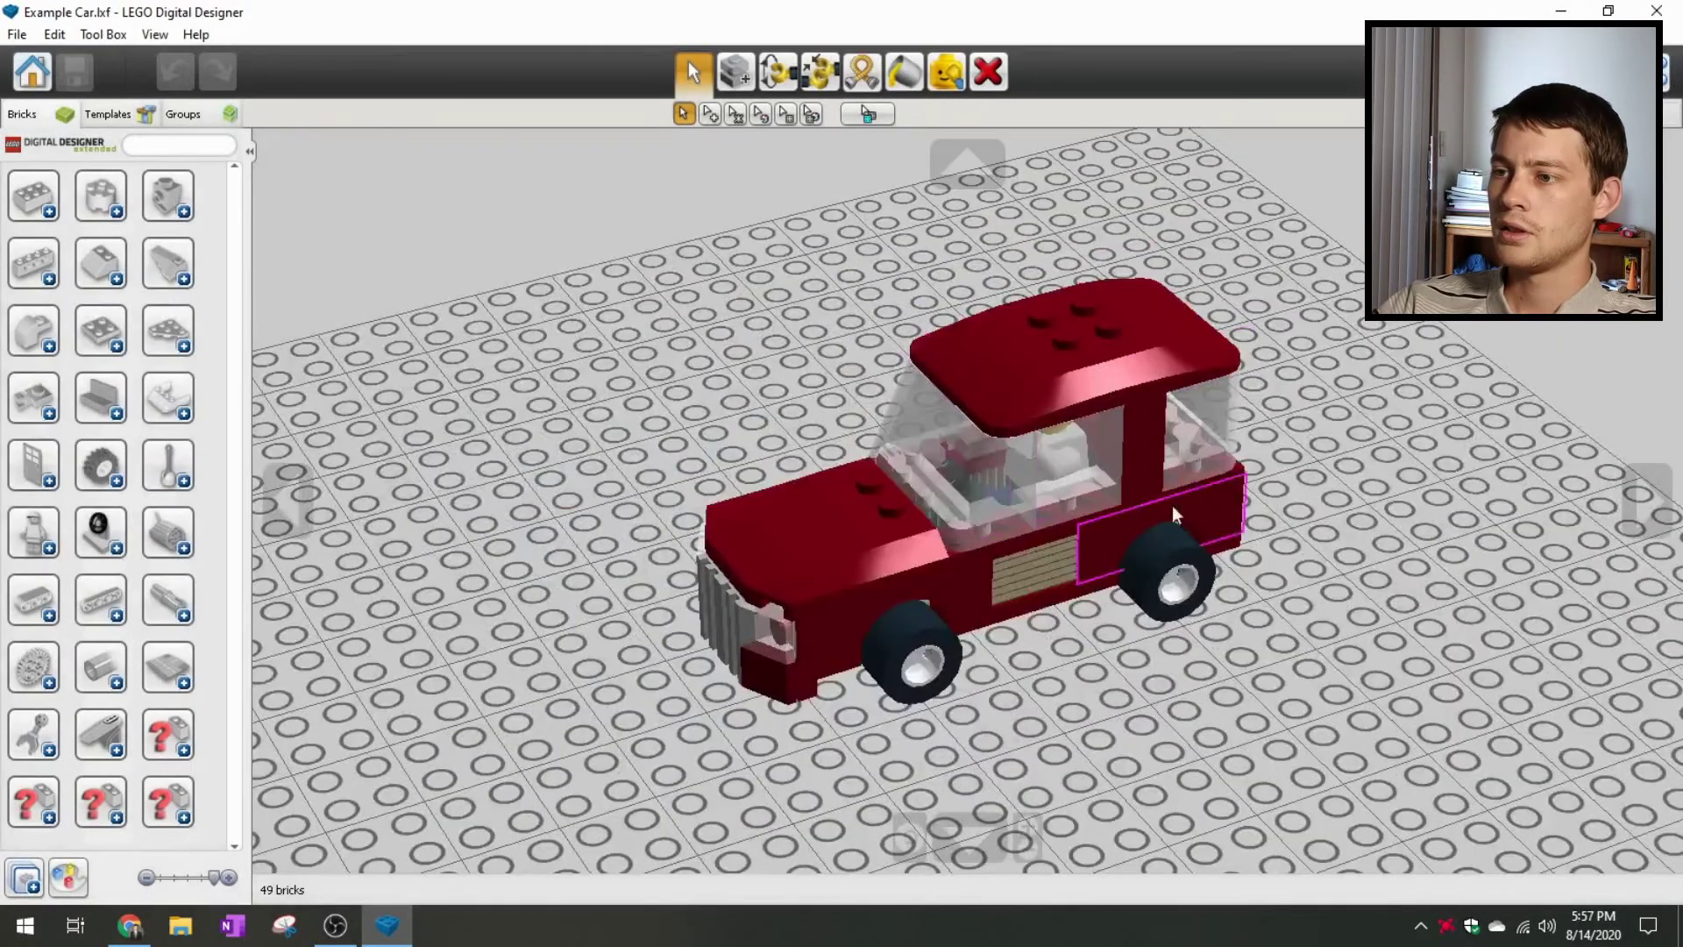
scroll(1171, 507, down, 1)
scroll(1016, 546, up, 2)
scroll(1034, 563, down, 1)
mouse_move(605, 598)
right_down()
mouse_move(1040, 592)
mouse_move(821, 590)
mouse_move(902, 664)
mouse_move(780, 613)
mouse_move(902, 631)
mouse_move(759, 568)
mouse_move(596, 582)
right_up()
scroll(791, 429, up, 3)
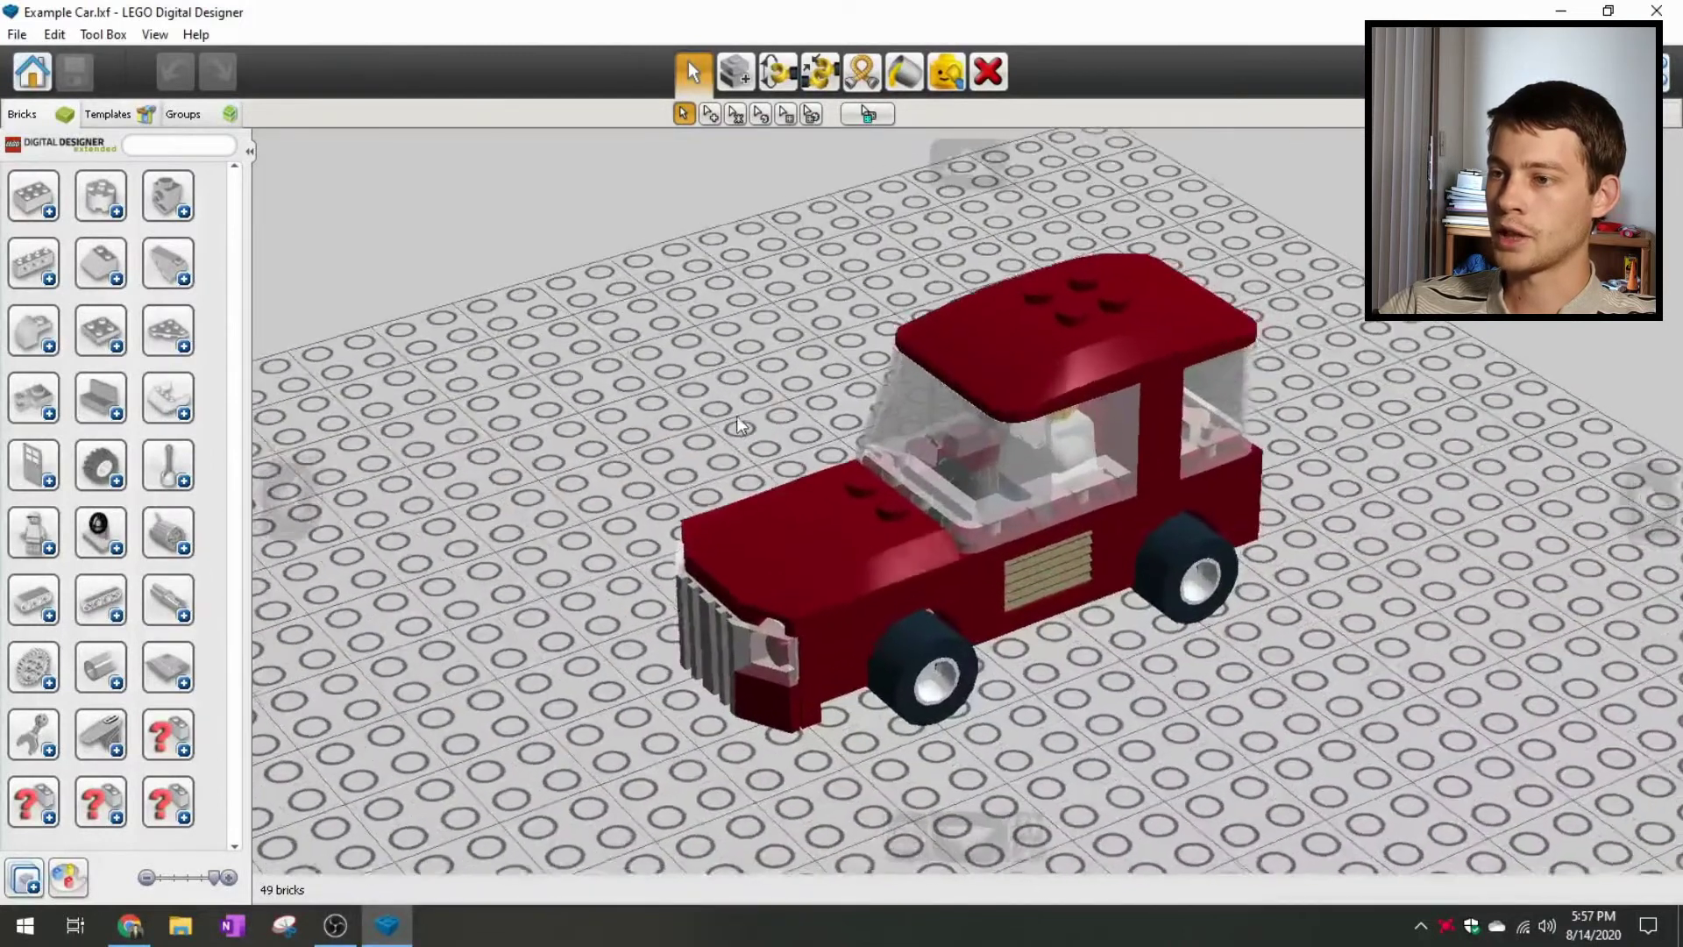
right_drag(736, 417, 727, 415)
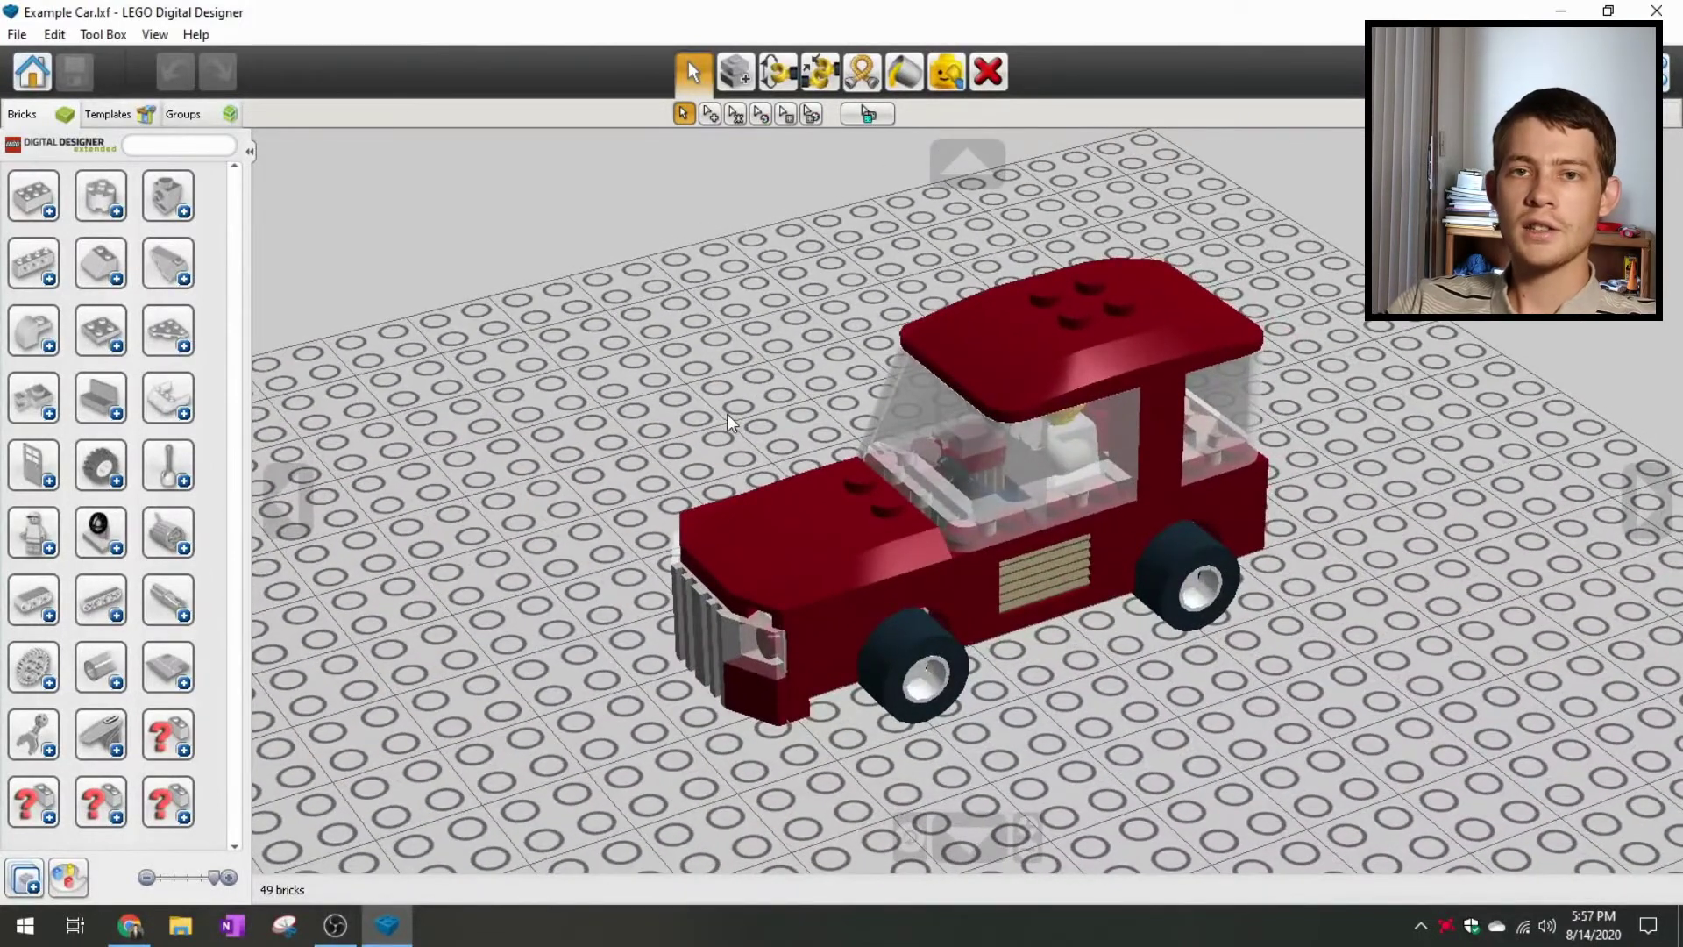